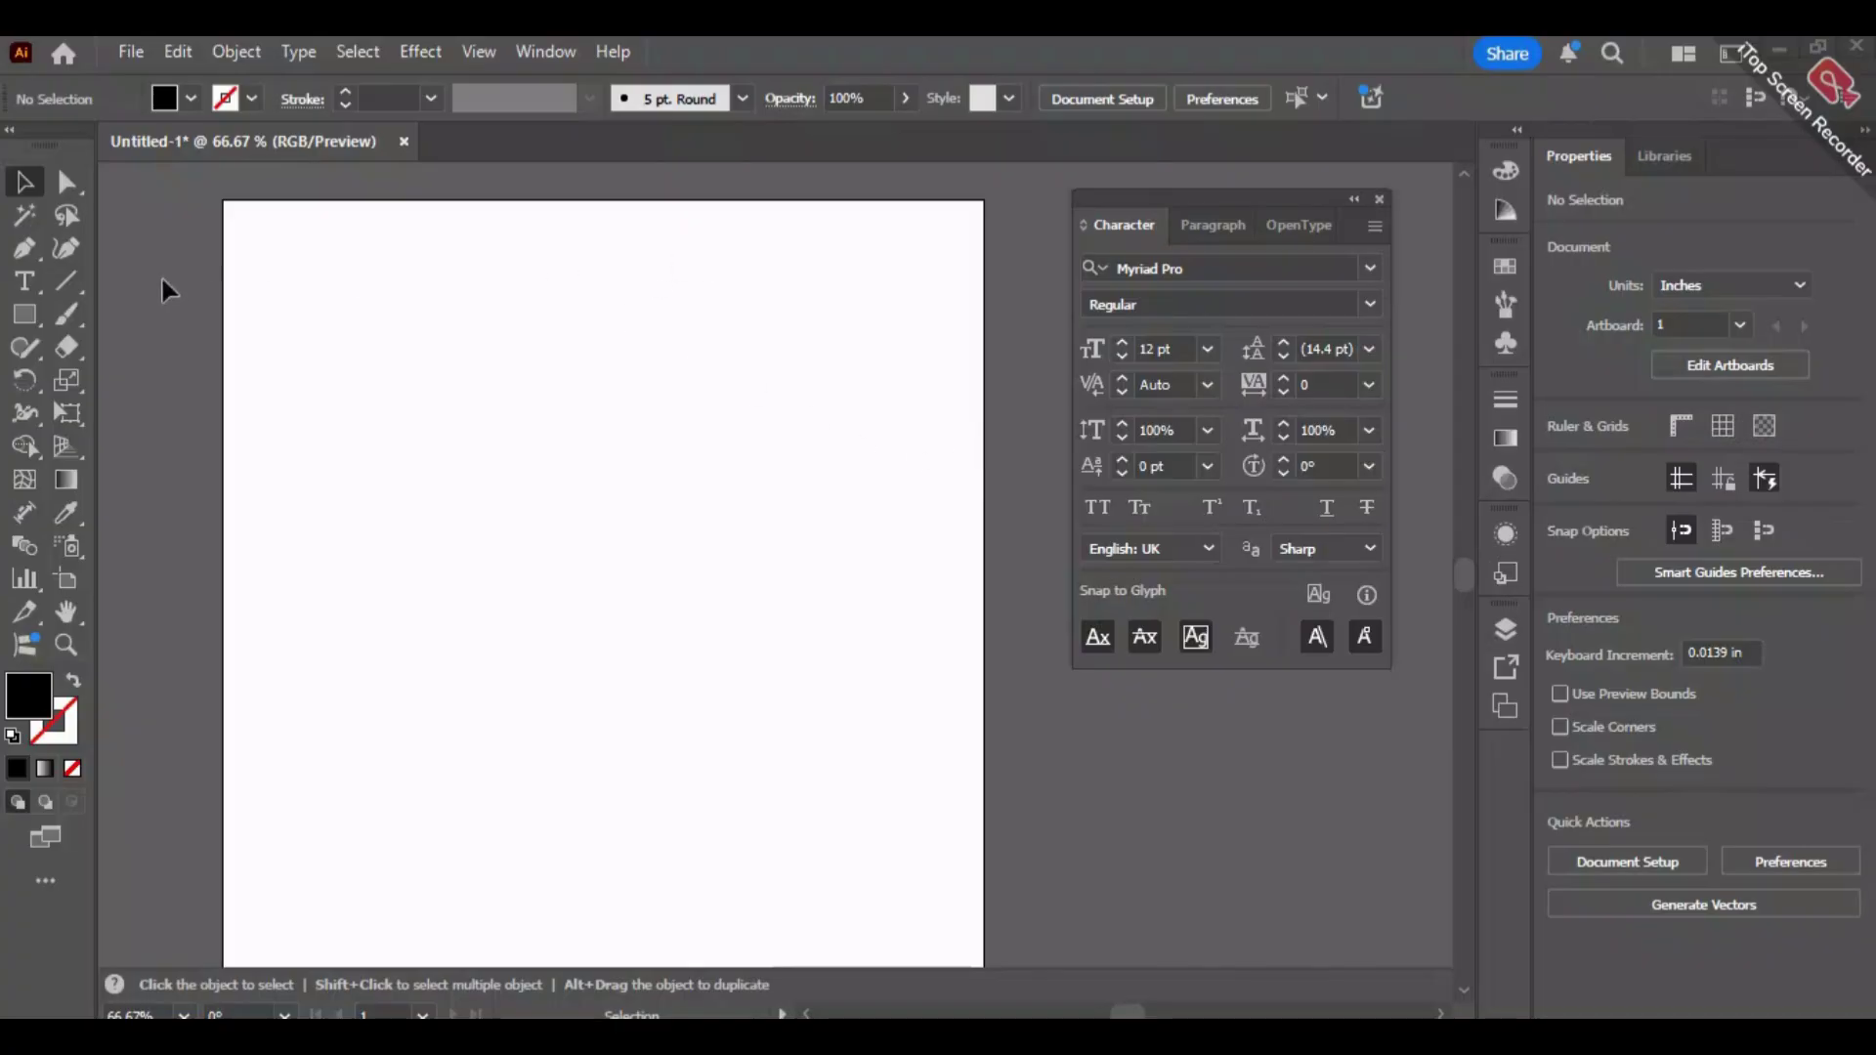
# Draw an area text box about 7.86 by 6.285 in filled with placeholder text, and show its paragraph settings.
pyautogui.click(24, 281)
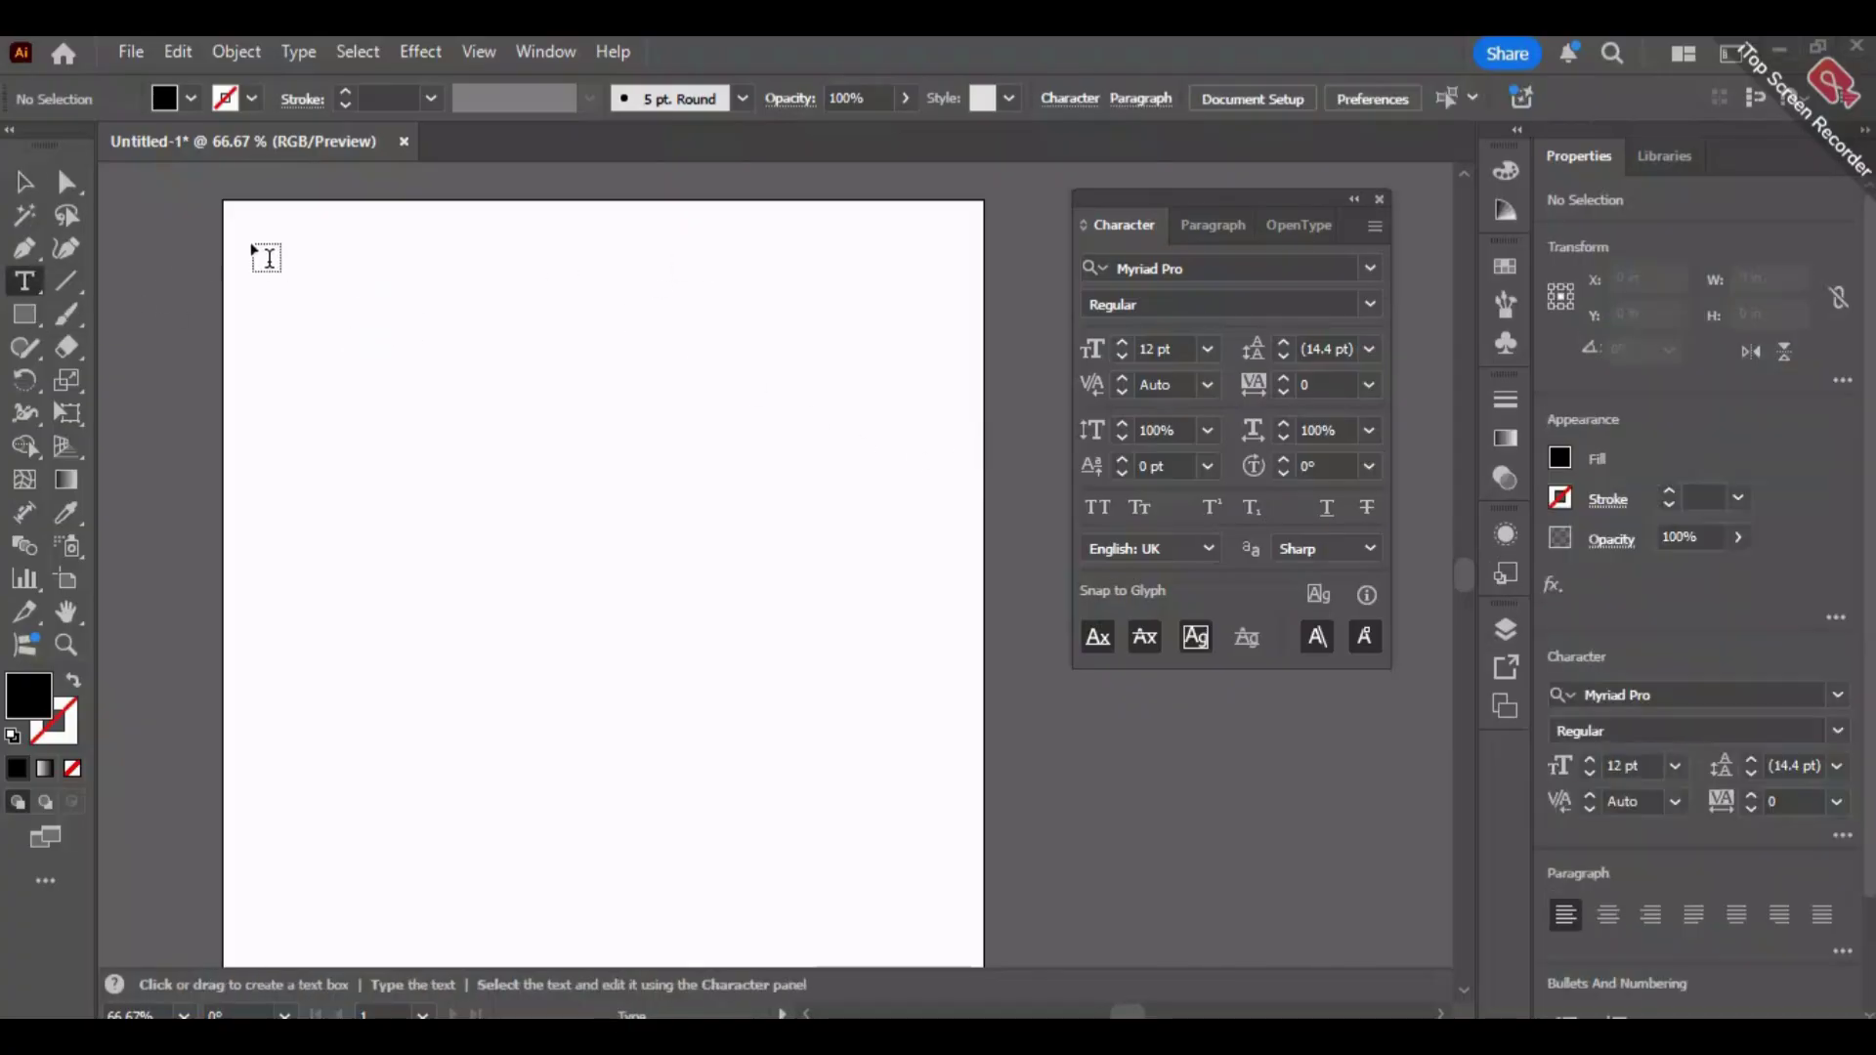
pyautogui.moveTo(239, 221); pyautogui.dragTo(966, 803)
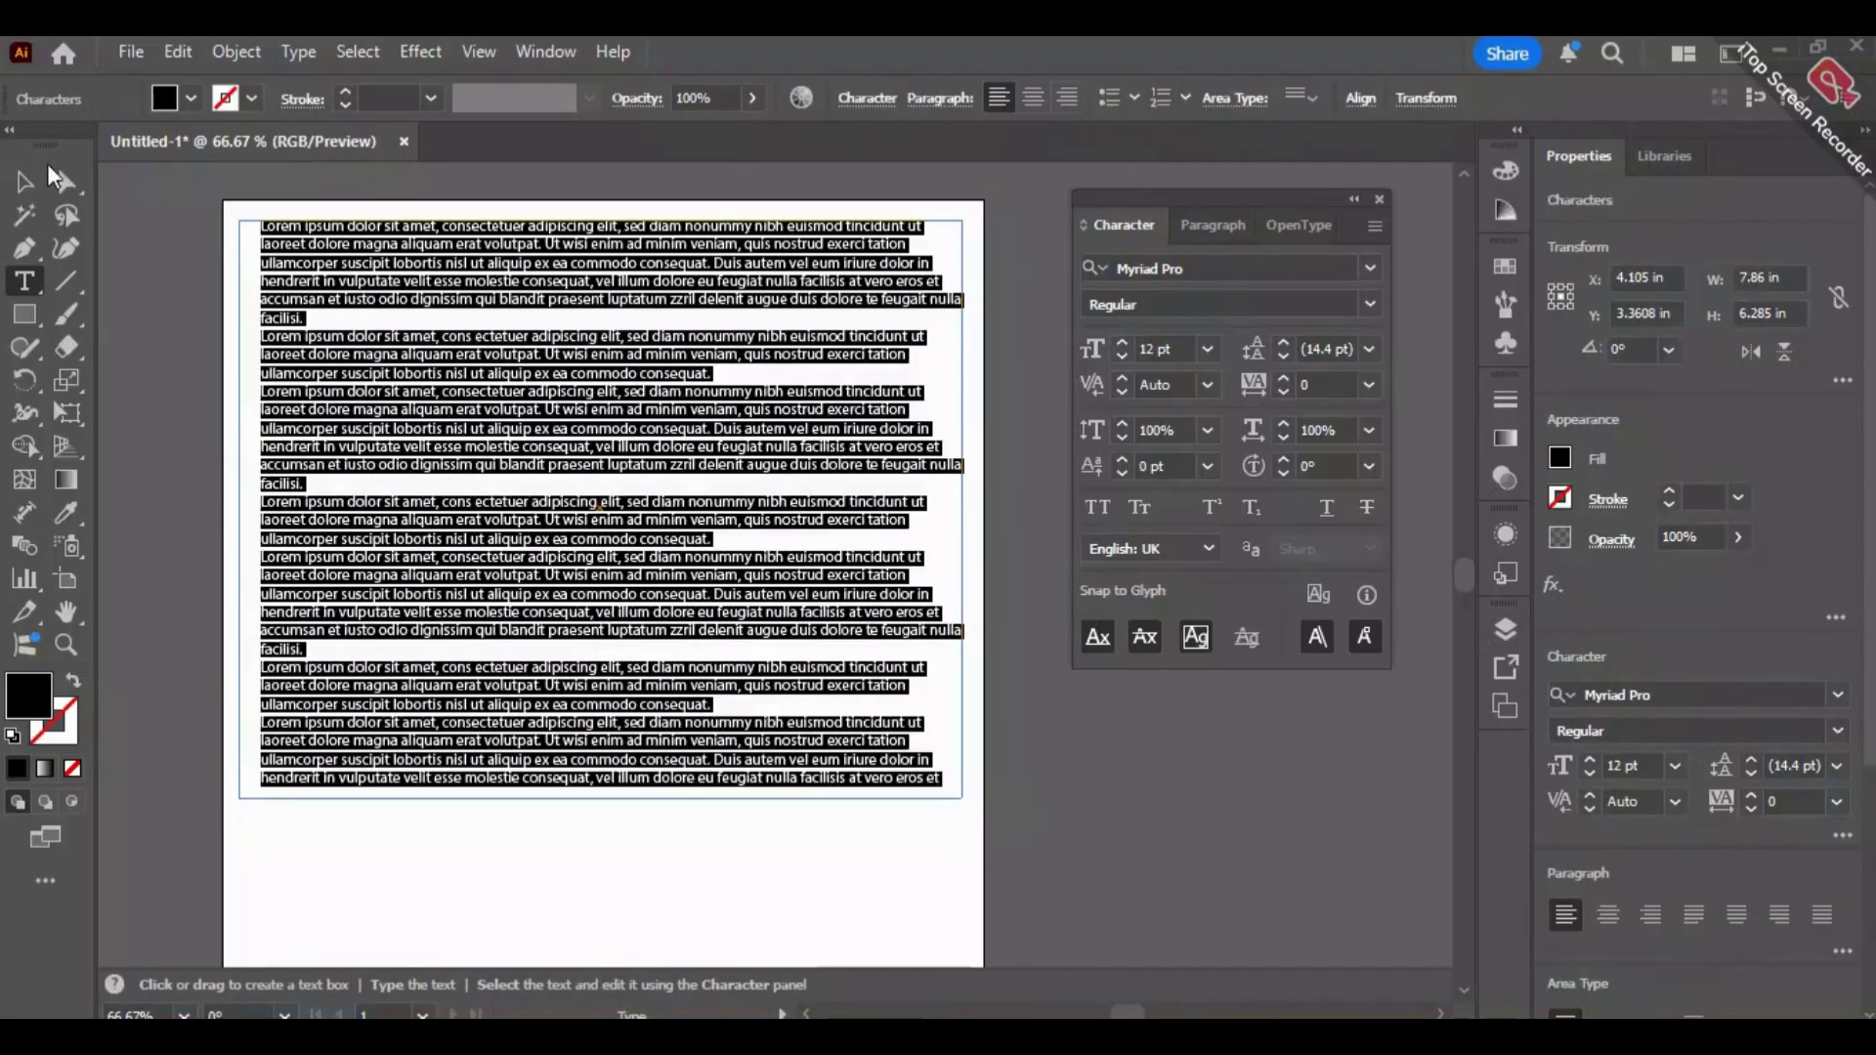
pyautogui.click(24, 182)
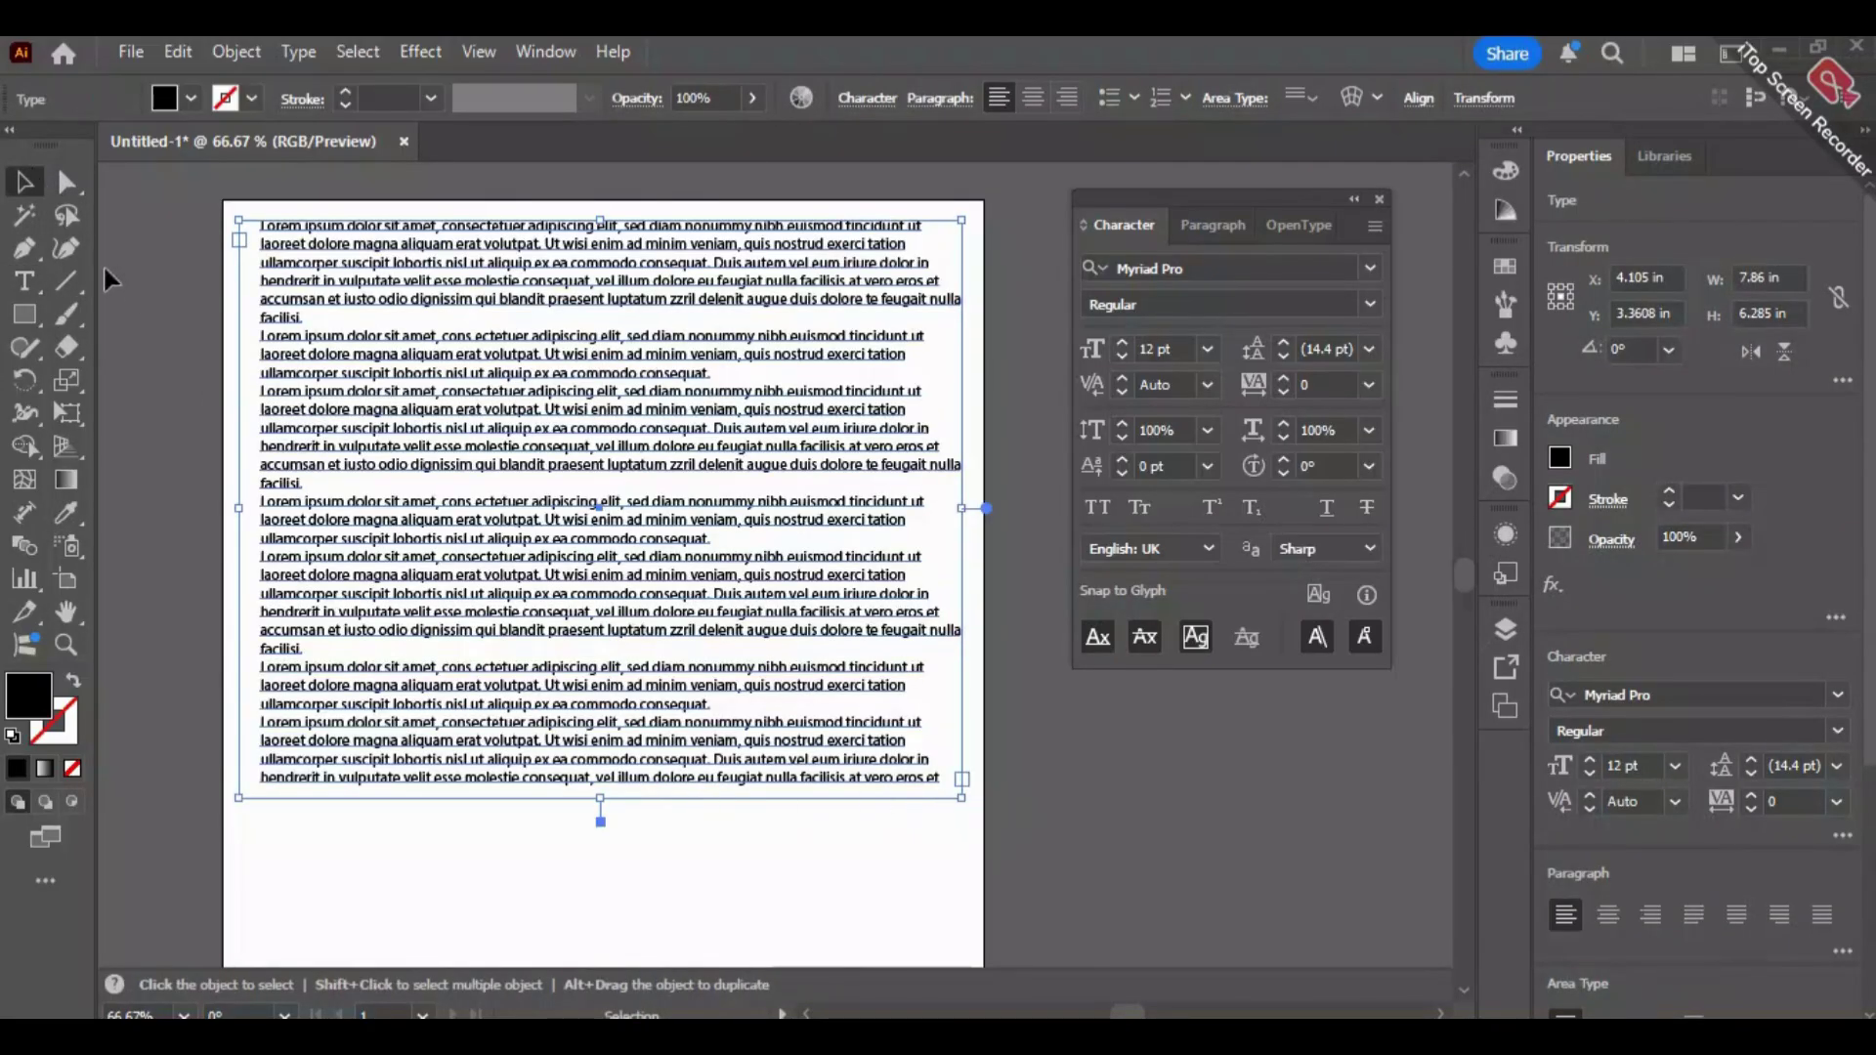
pyautogui.click(25, 281)
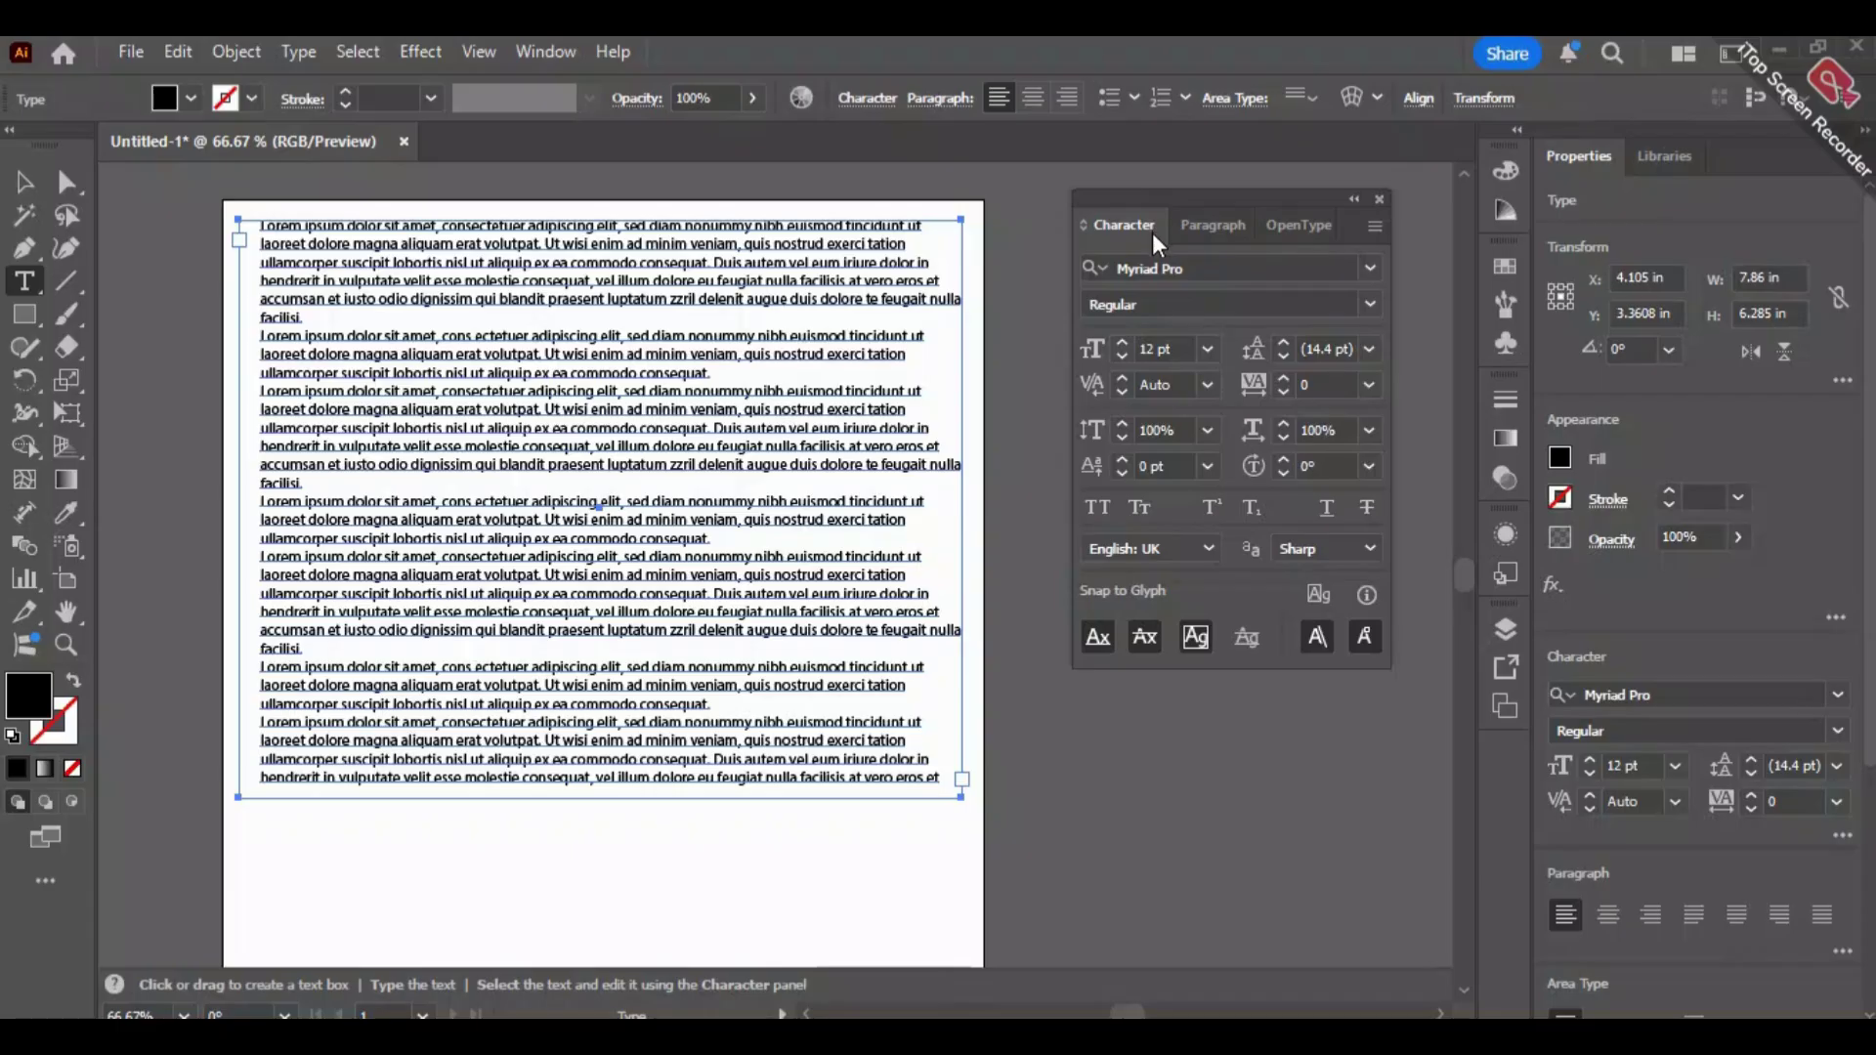
pyautogui.click(1227, 231)
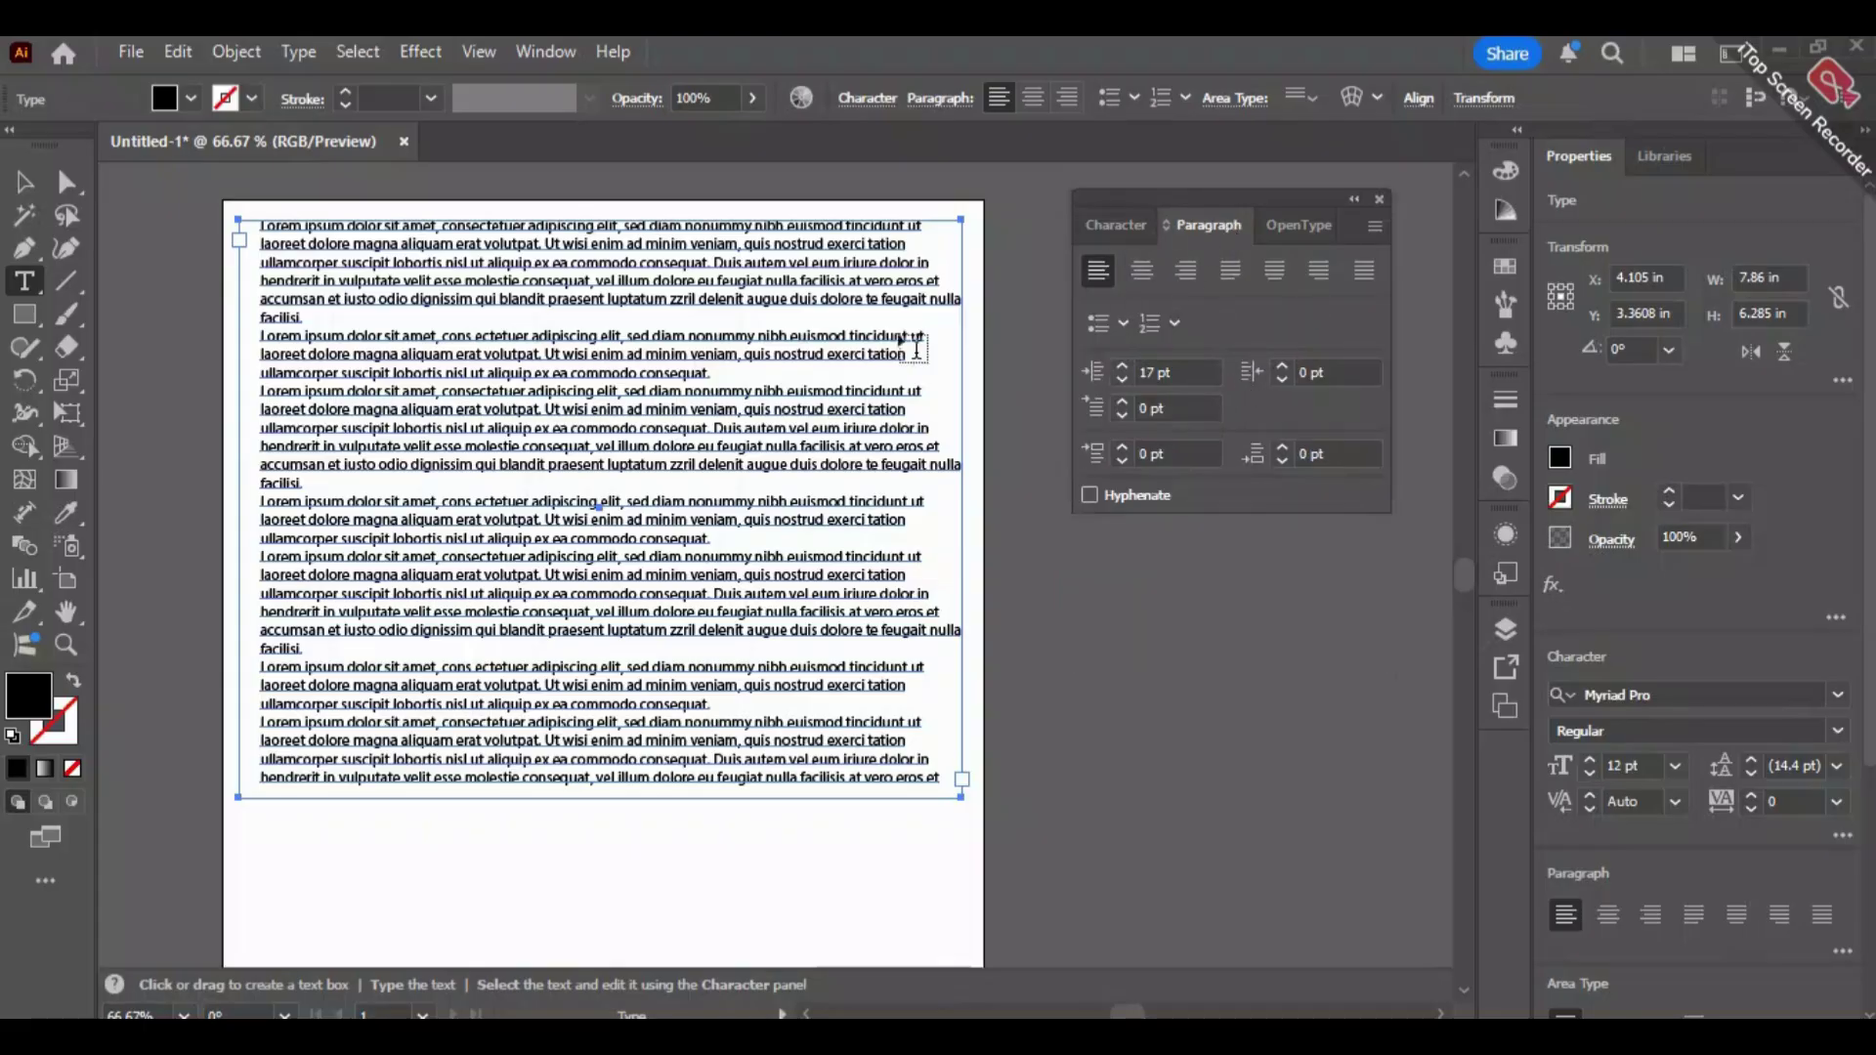
pyautogui.click(1387, 227)
pyautogui.click(1305, 309)
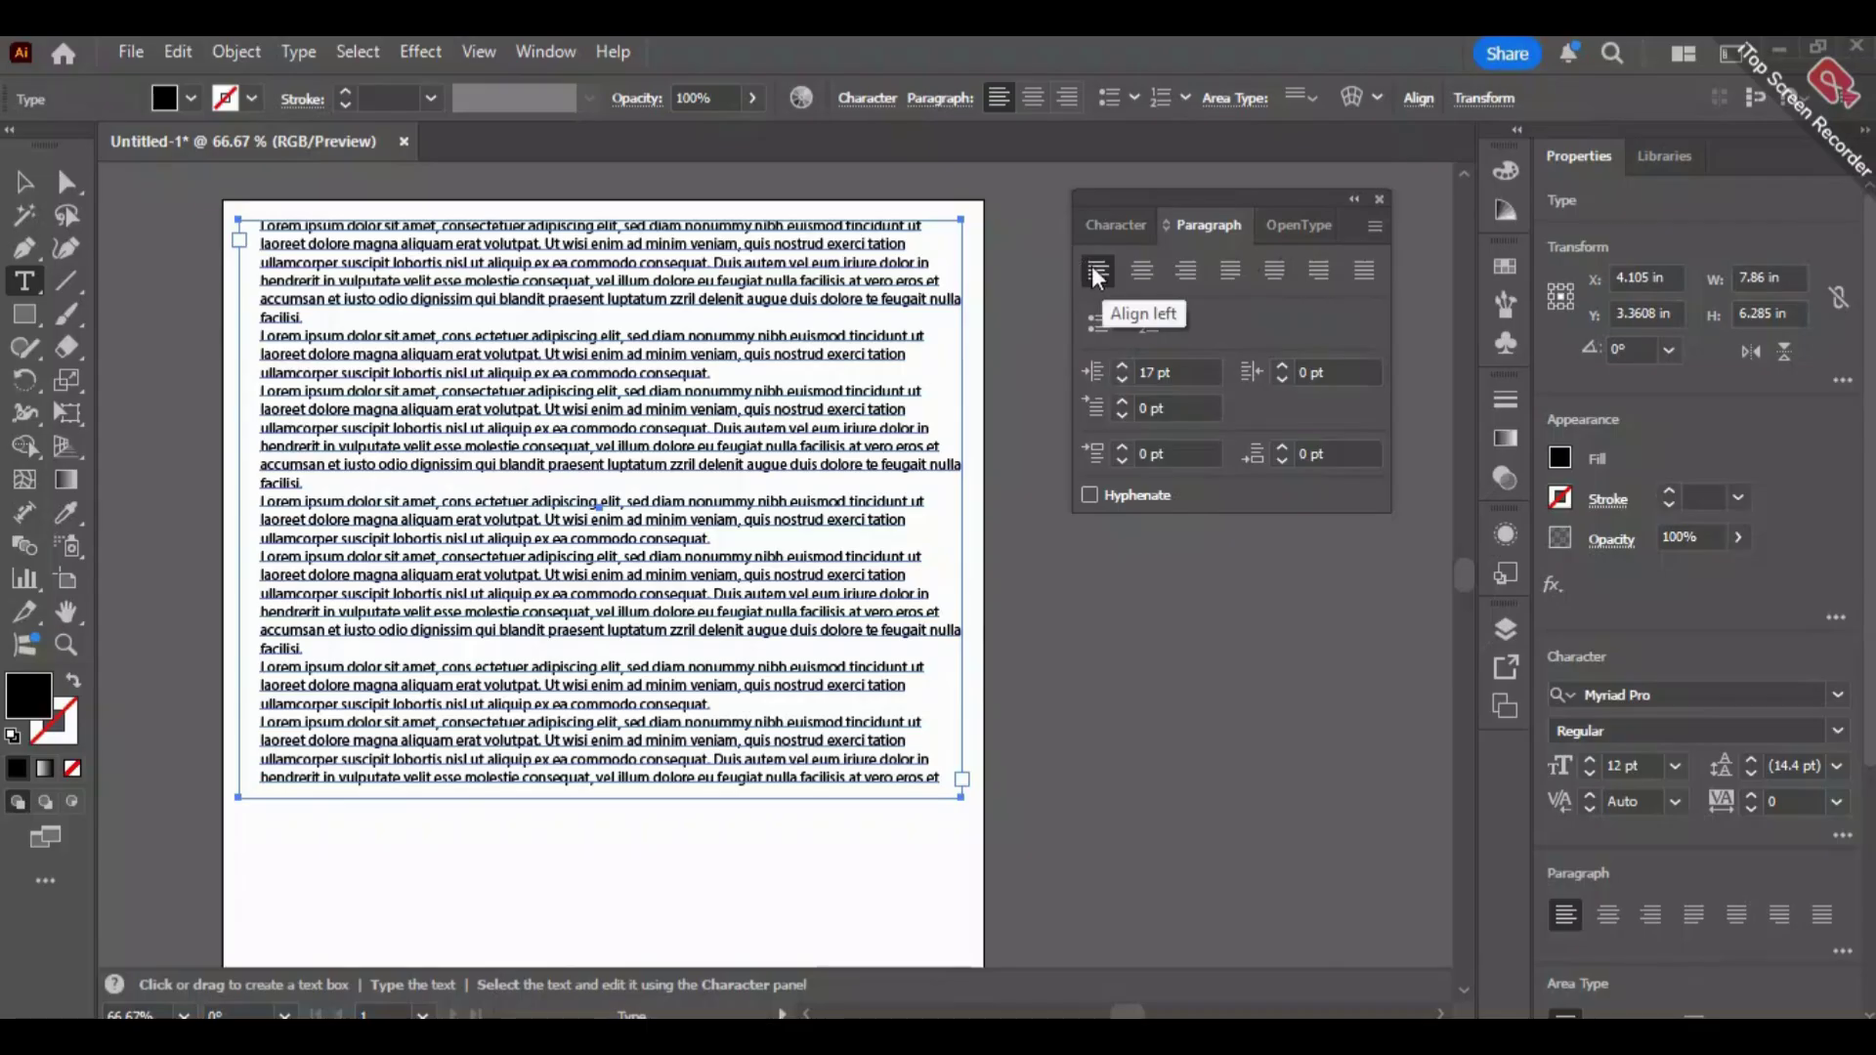
# Try center, right and last-line-left justified alignment on the whole text, and restore left alignment.
pyautogui.click(1145, 270)
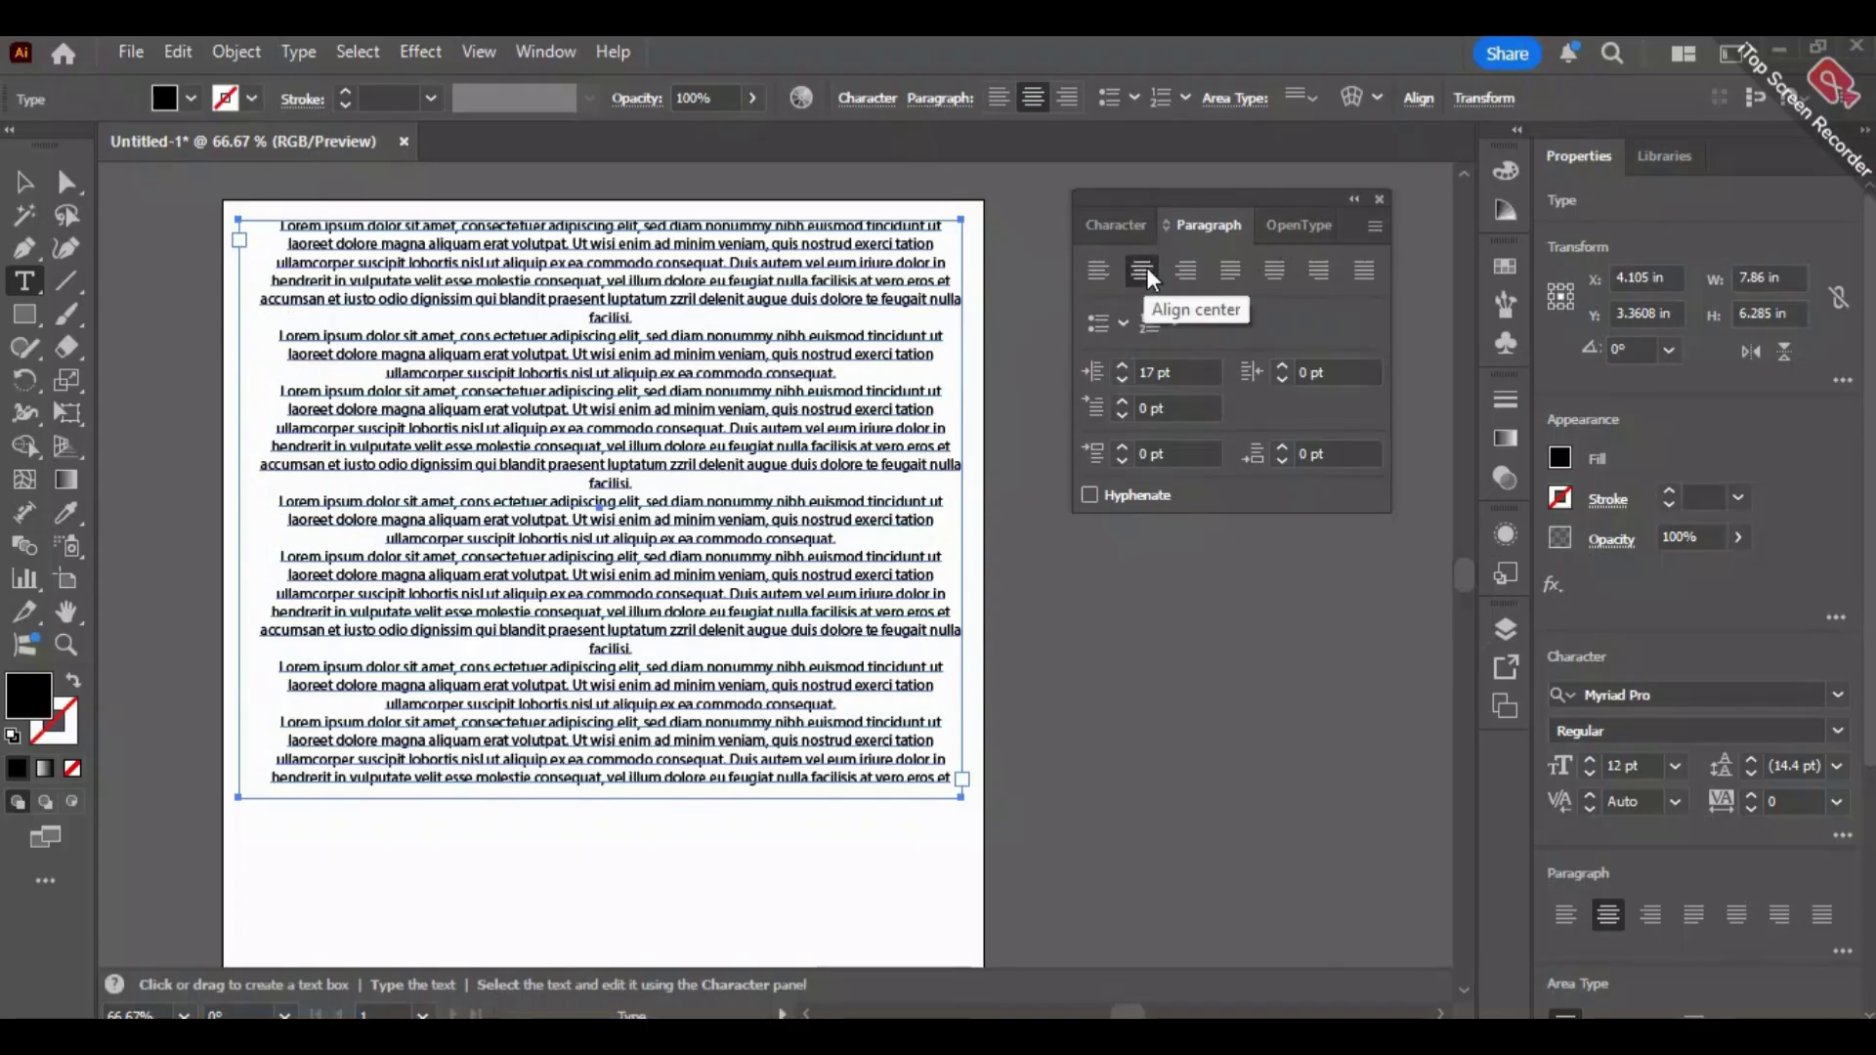
pyautogui.click(1181, 271)
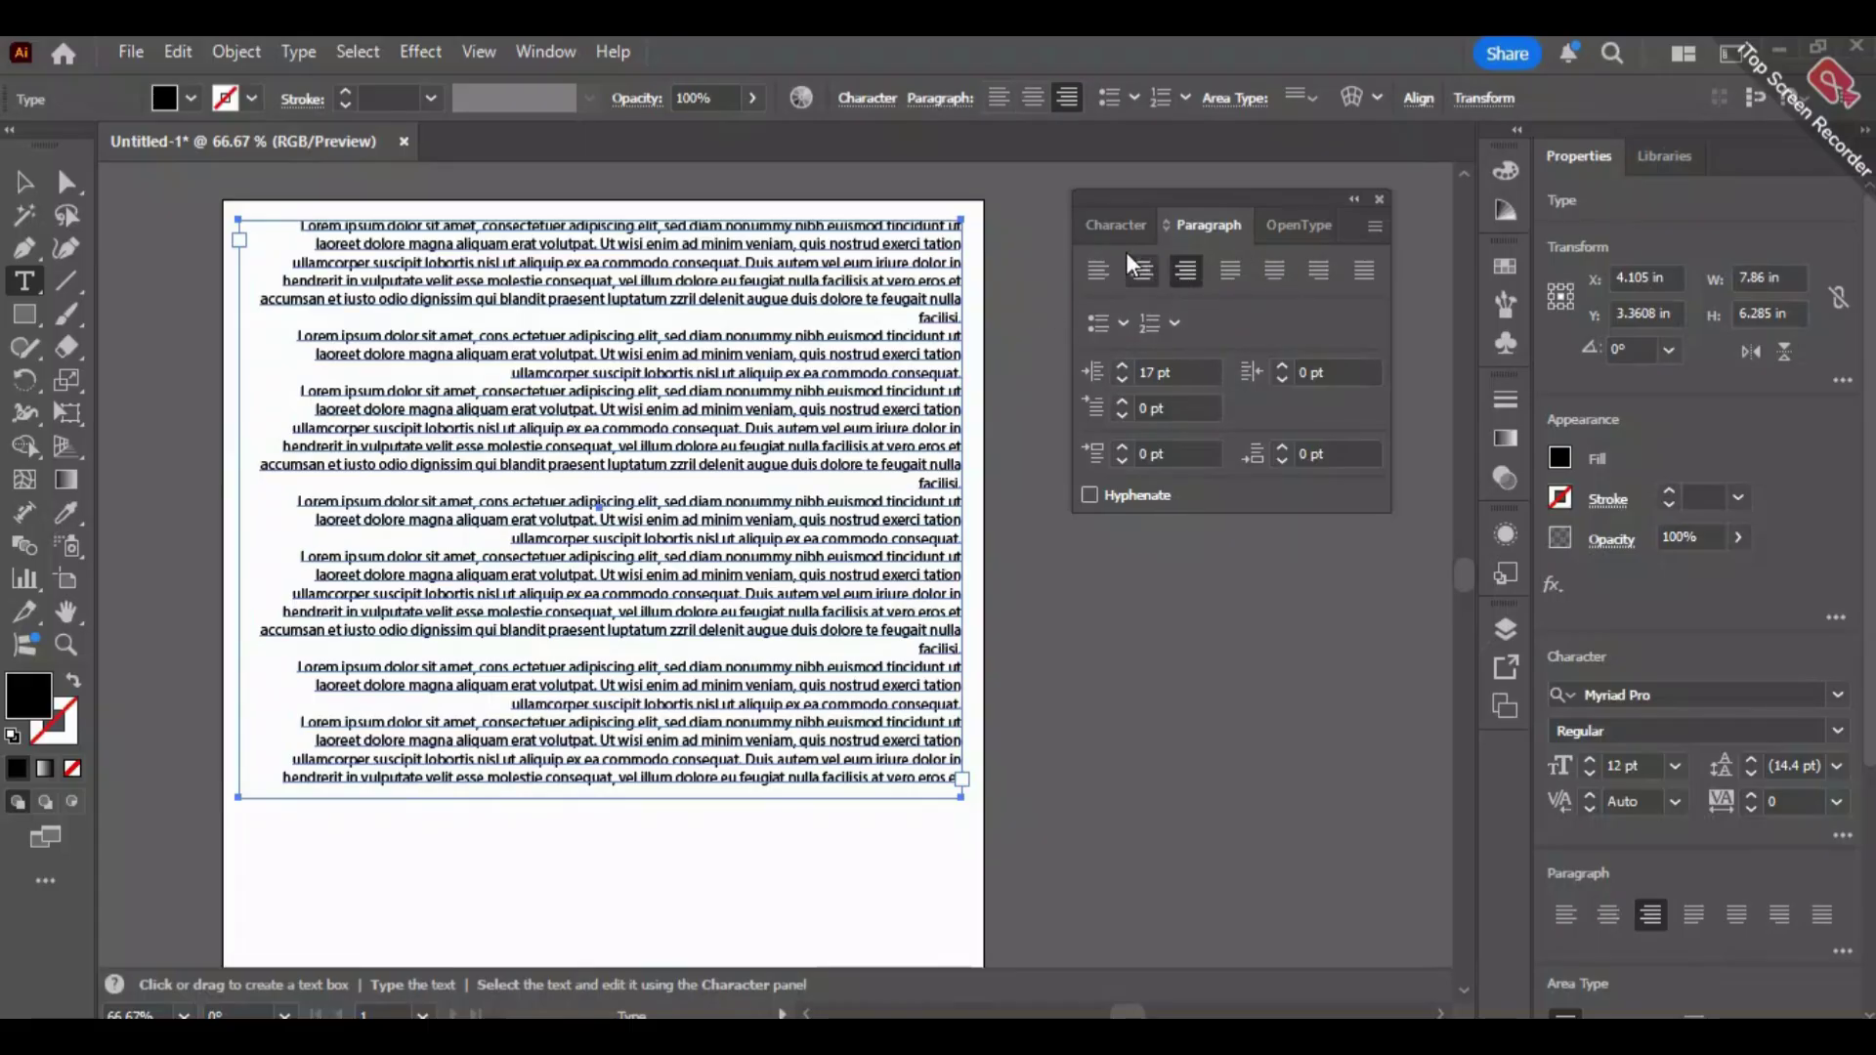
pyautogui.click(1233, 274)
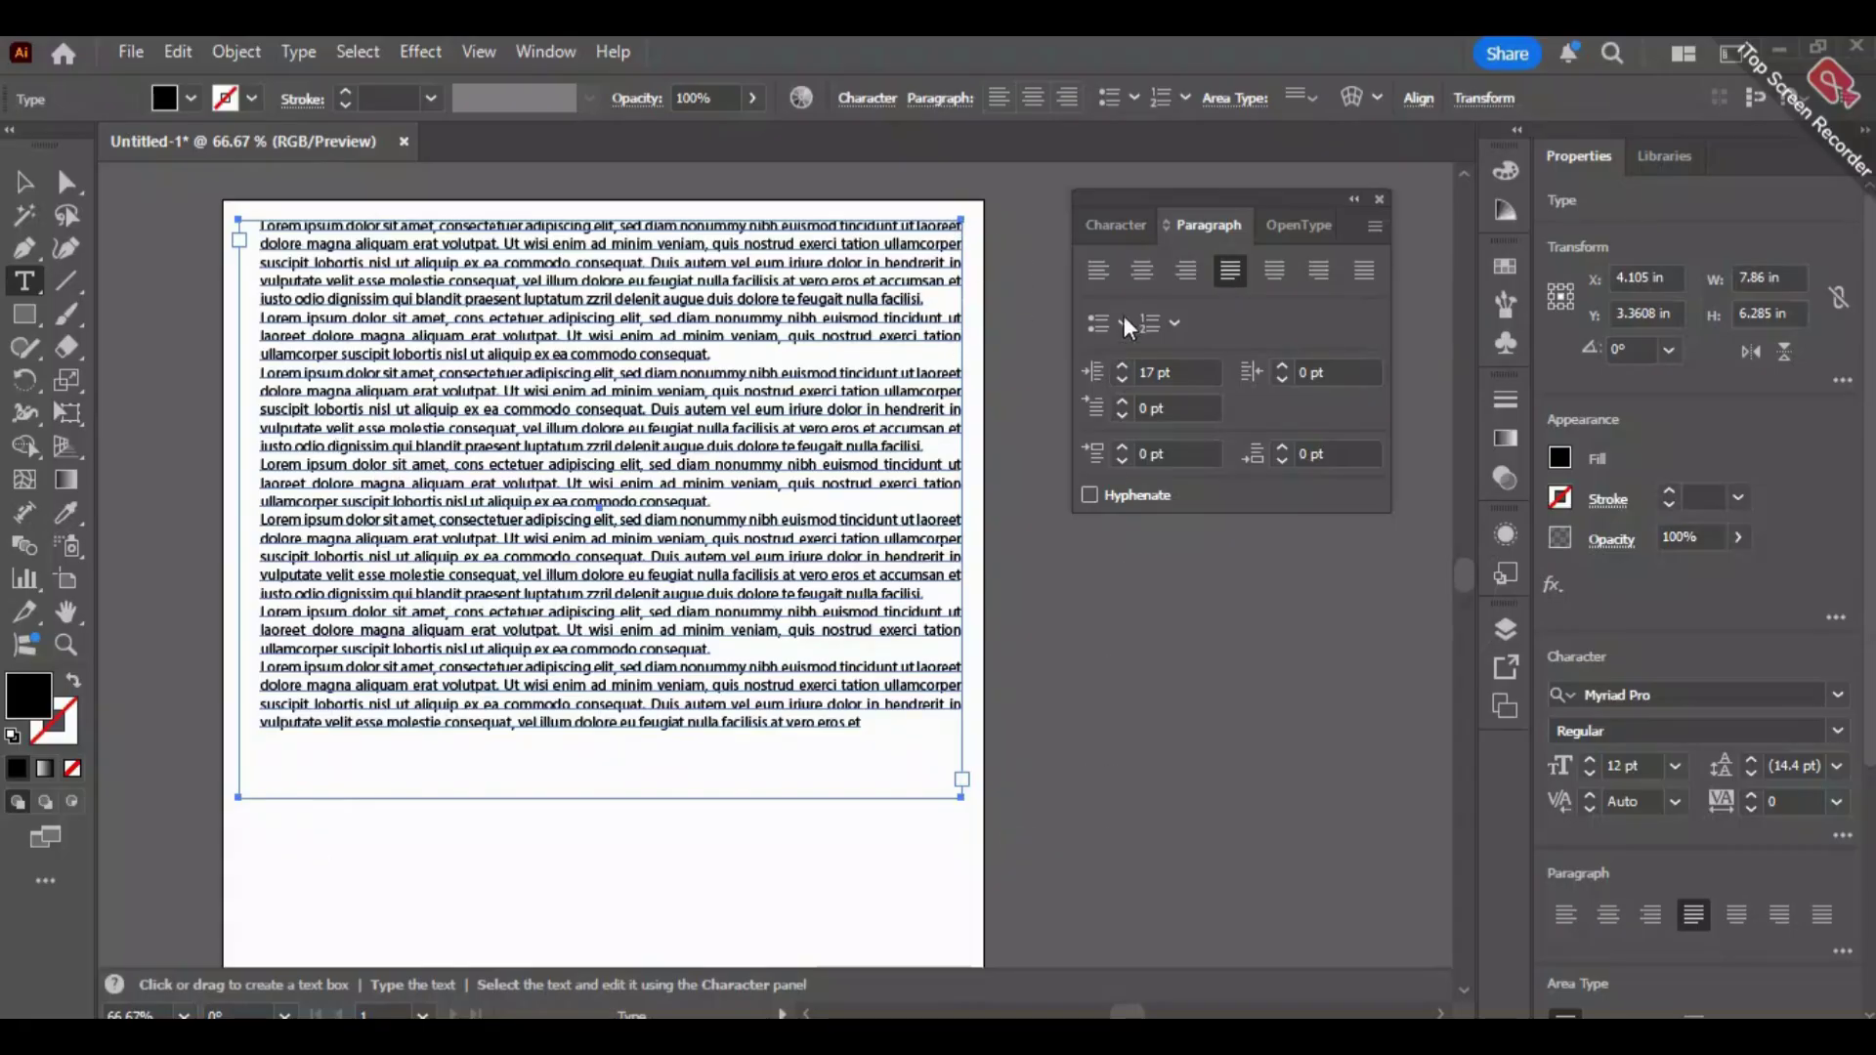
pyautogui.click(1099, 269)
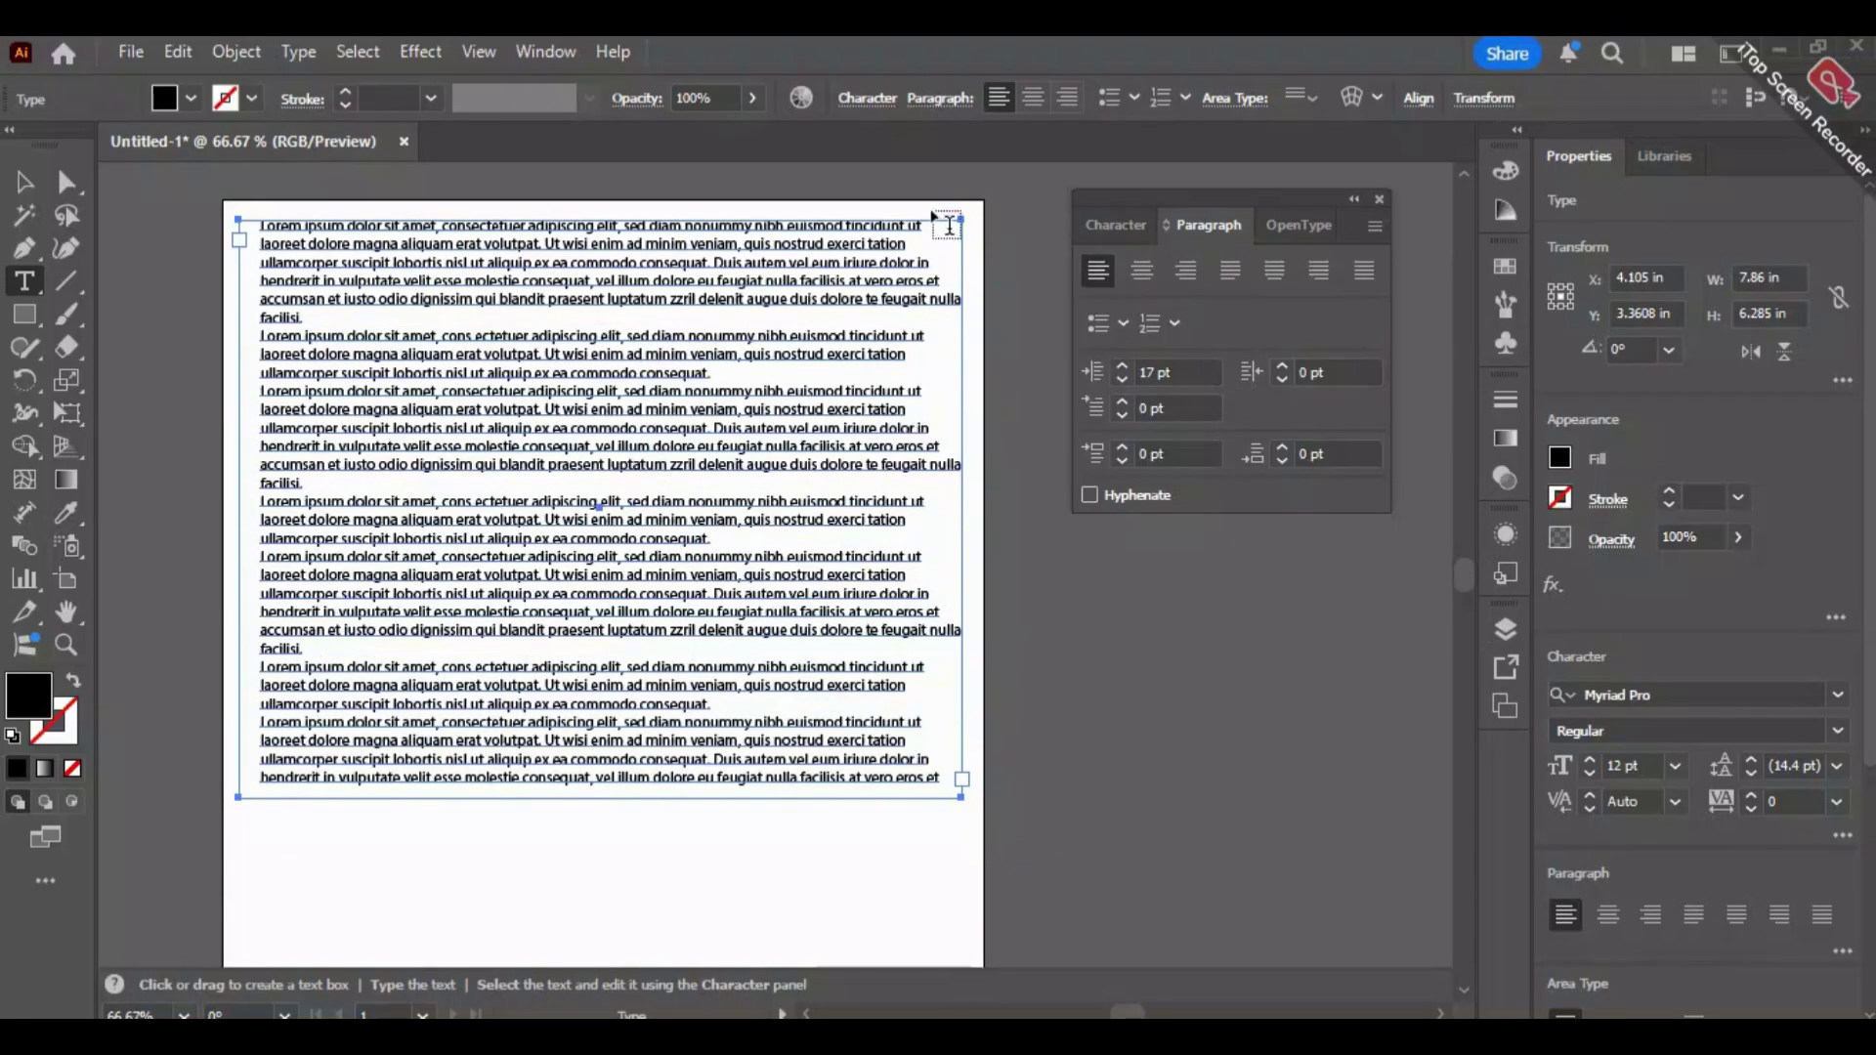
# Try justifying the text with the last line left, centered and right, try justifying all lines, and return to left alignment.
pyautogui.click(1233, 274)
pyautogui.click(1271, 270)
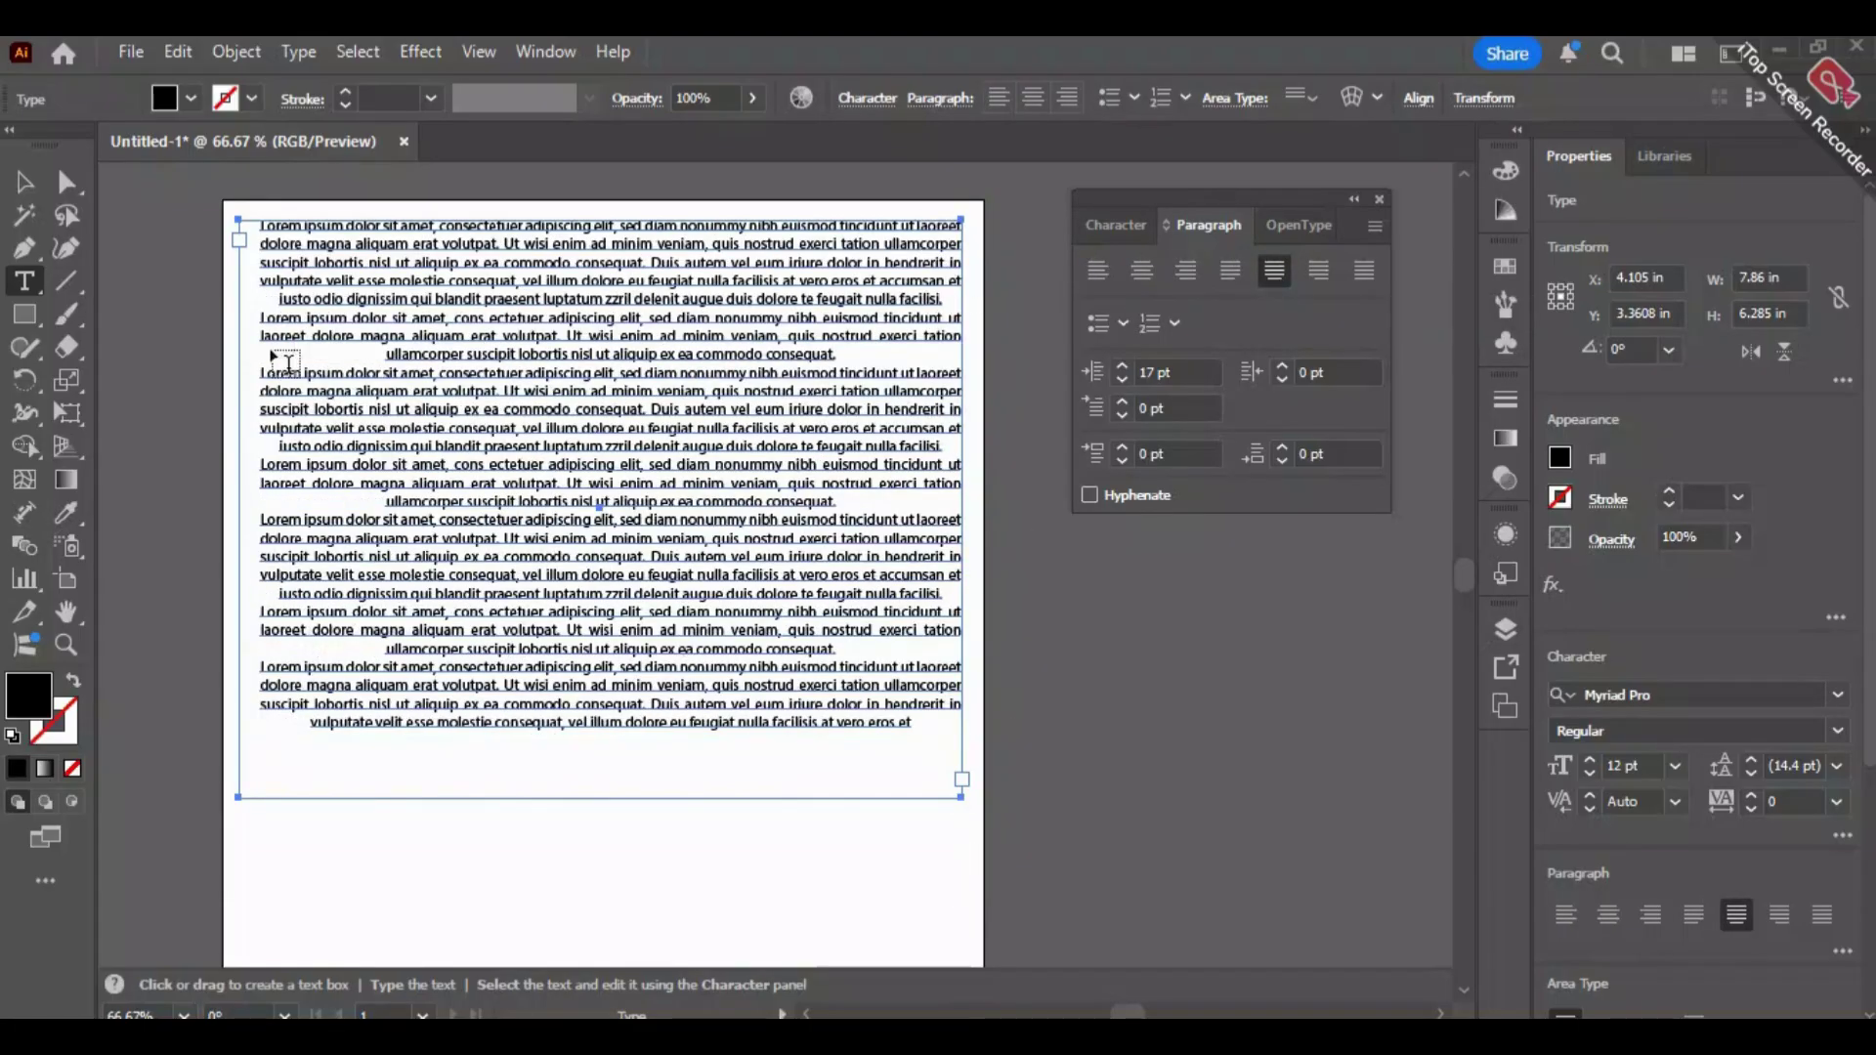
pyautogui.click(1315, 273)
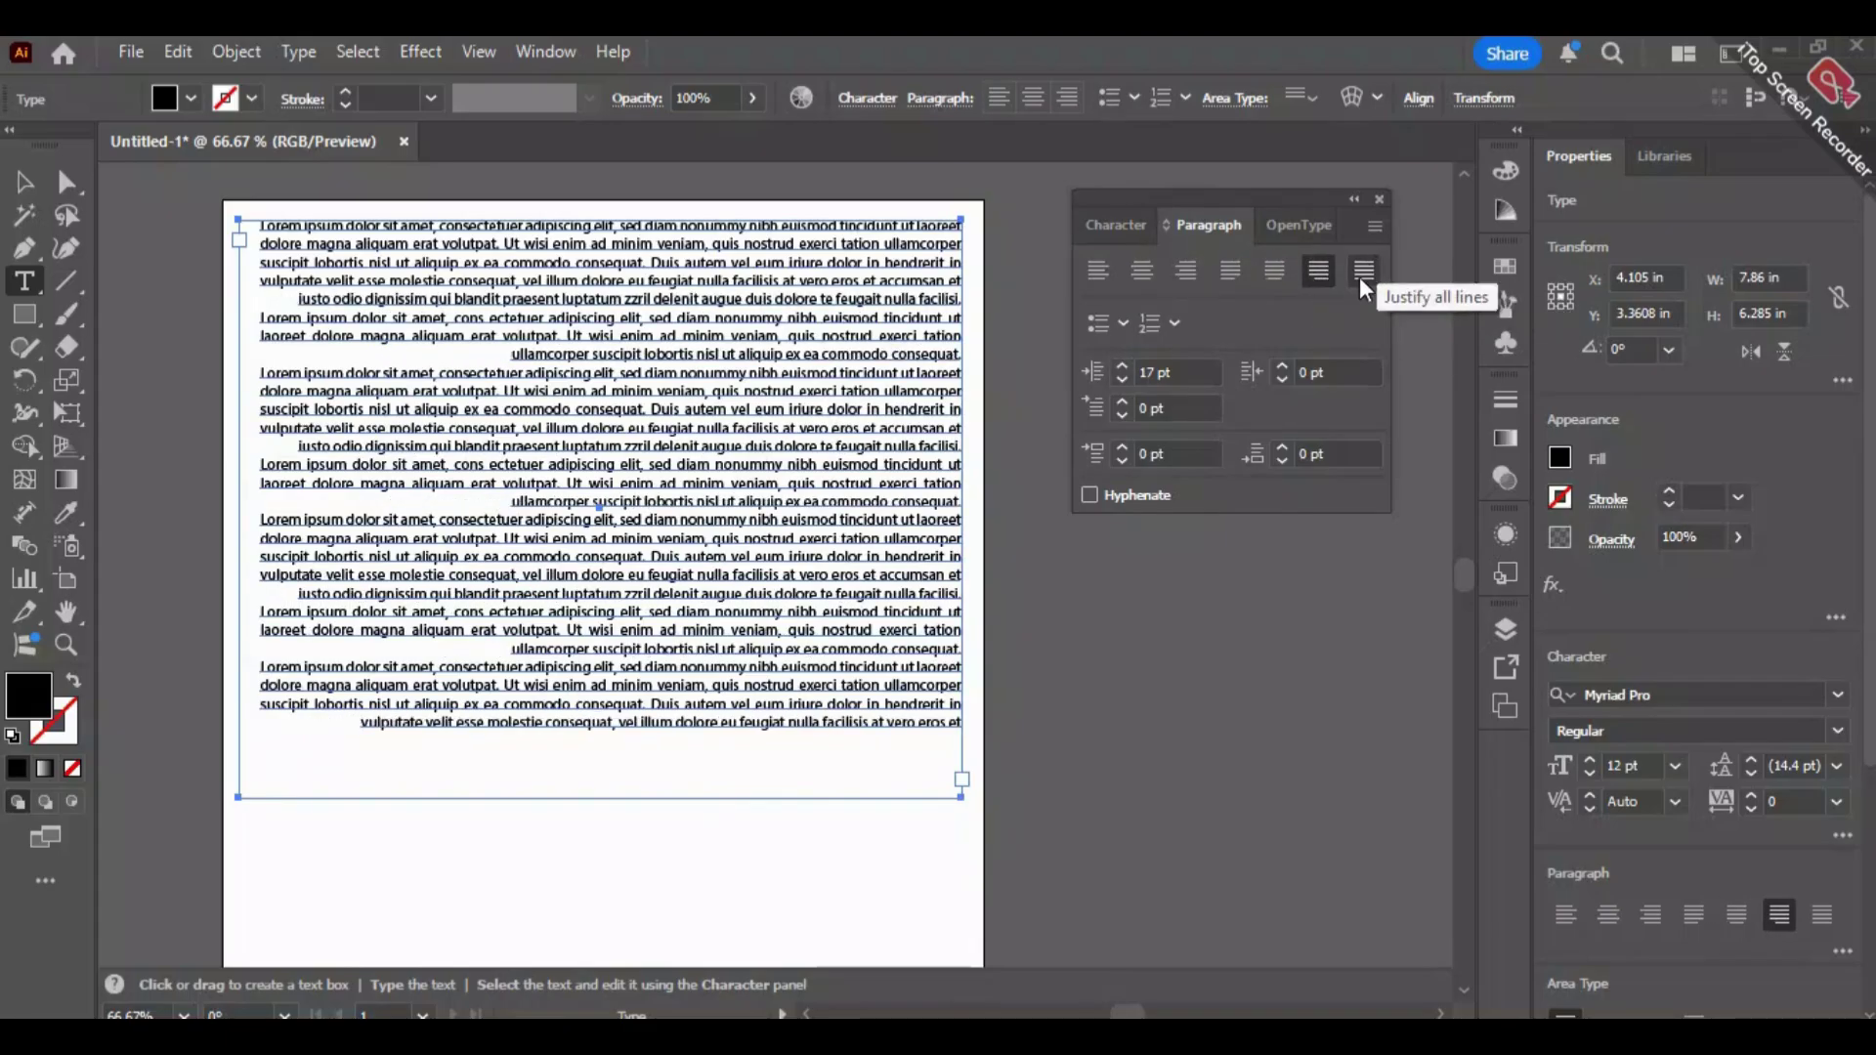
pyautogui.click(1361, 273)
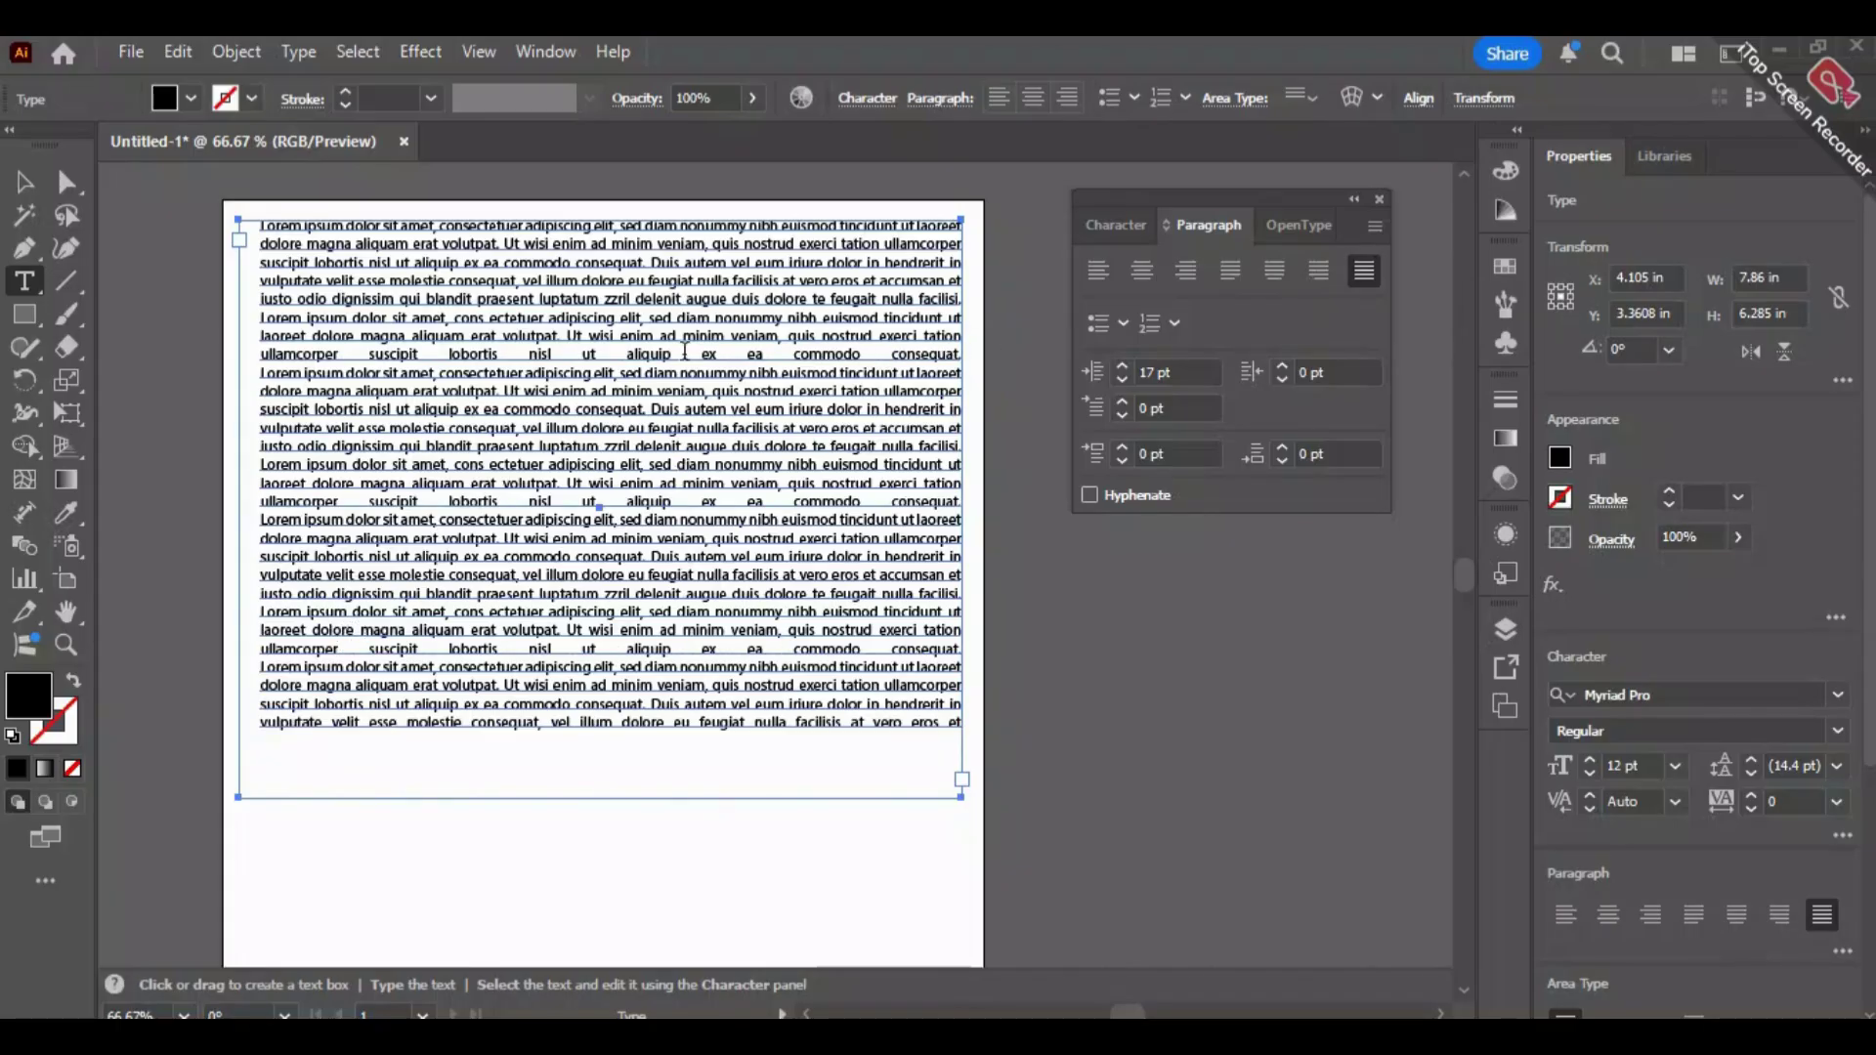
pyautogui.click(1098, 268)
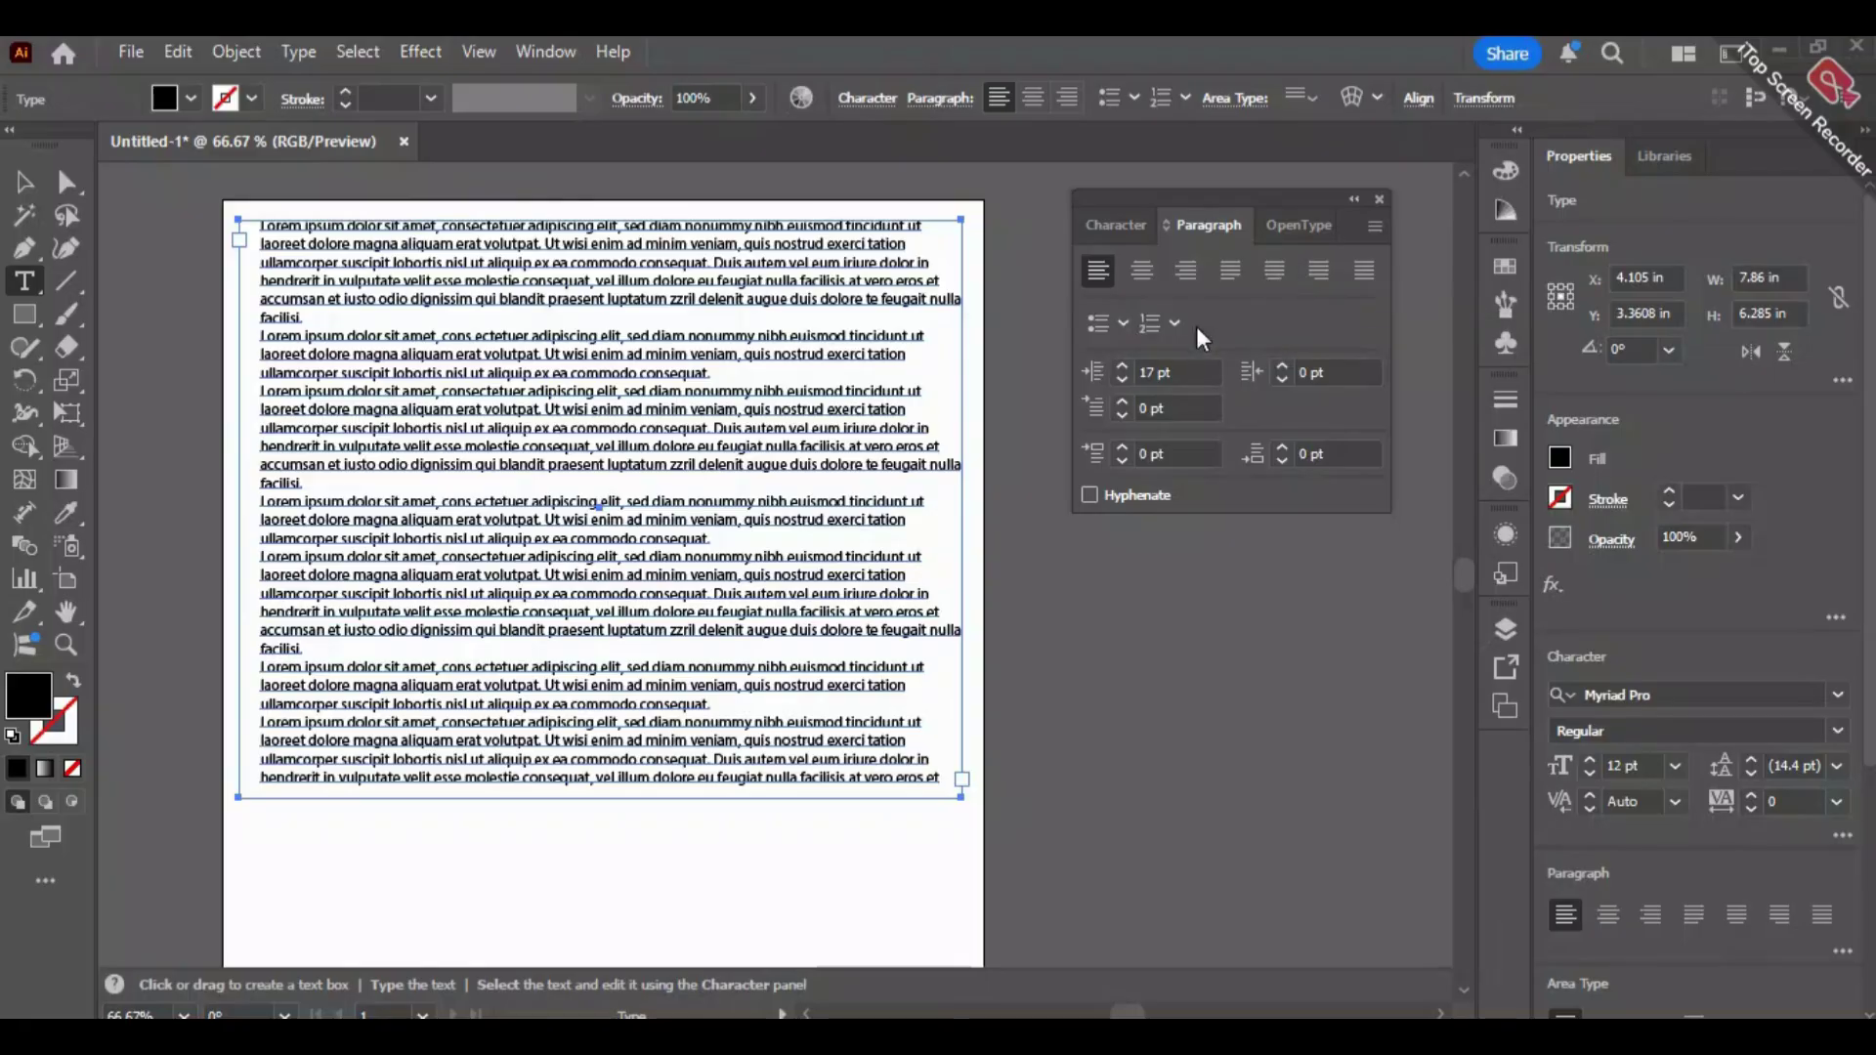
# Try the round bullet style on all paragraphs and remove the bullets.
pyautogui.click(1123, 320)
pyautogui.click(982, 371)
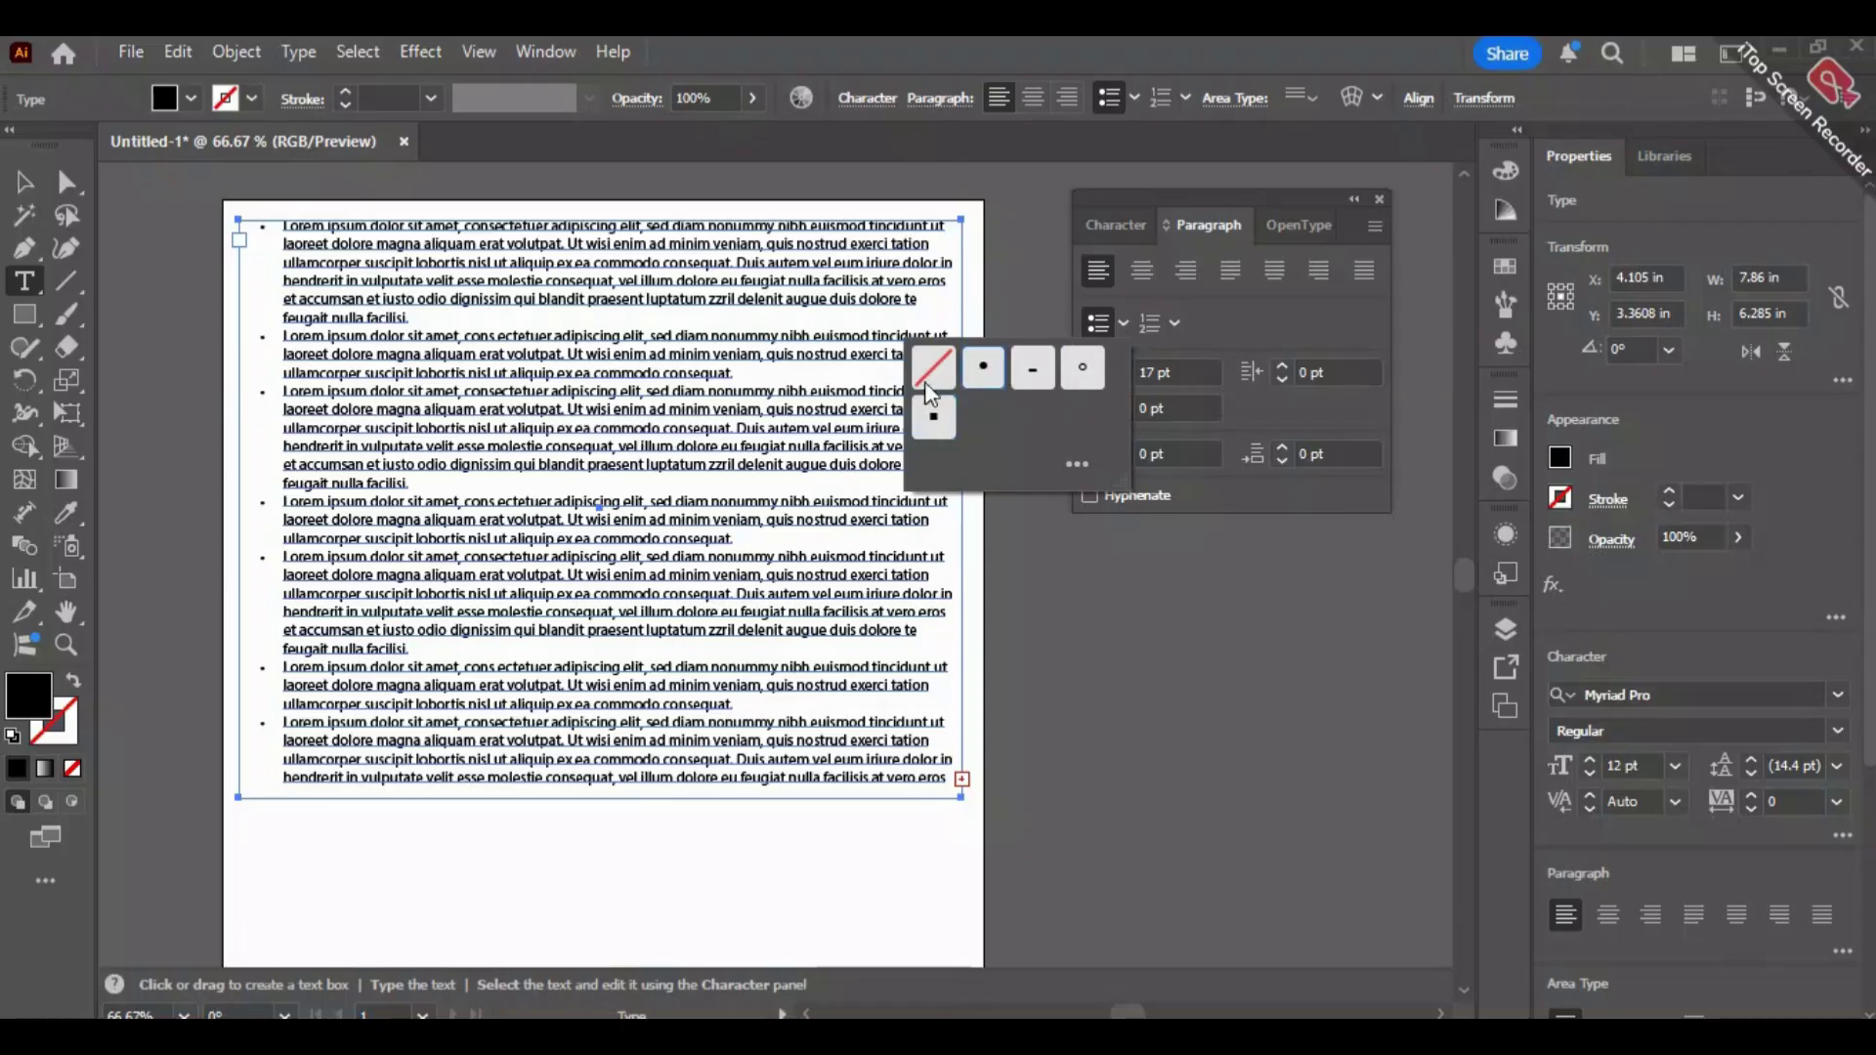
pyautogui.click(940, 368)
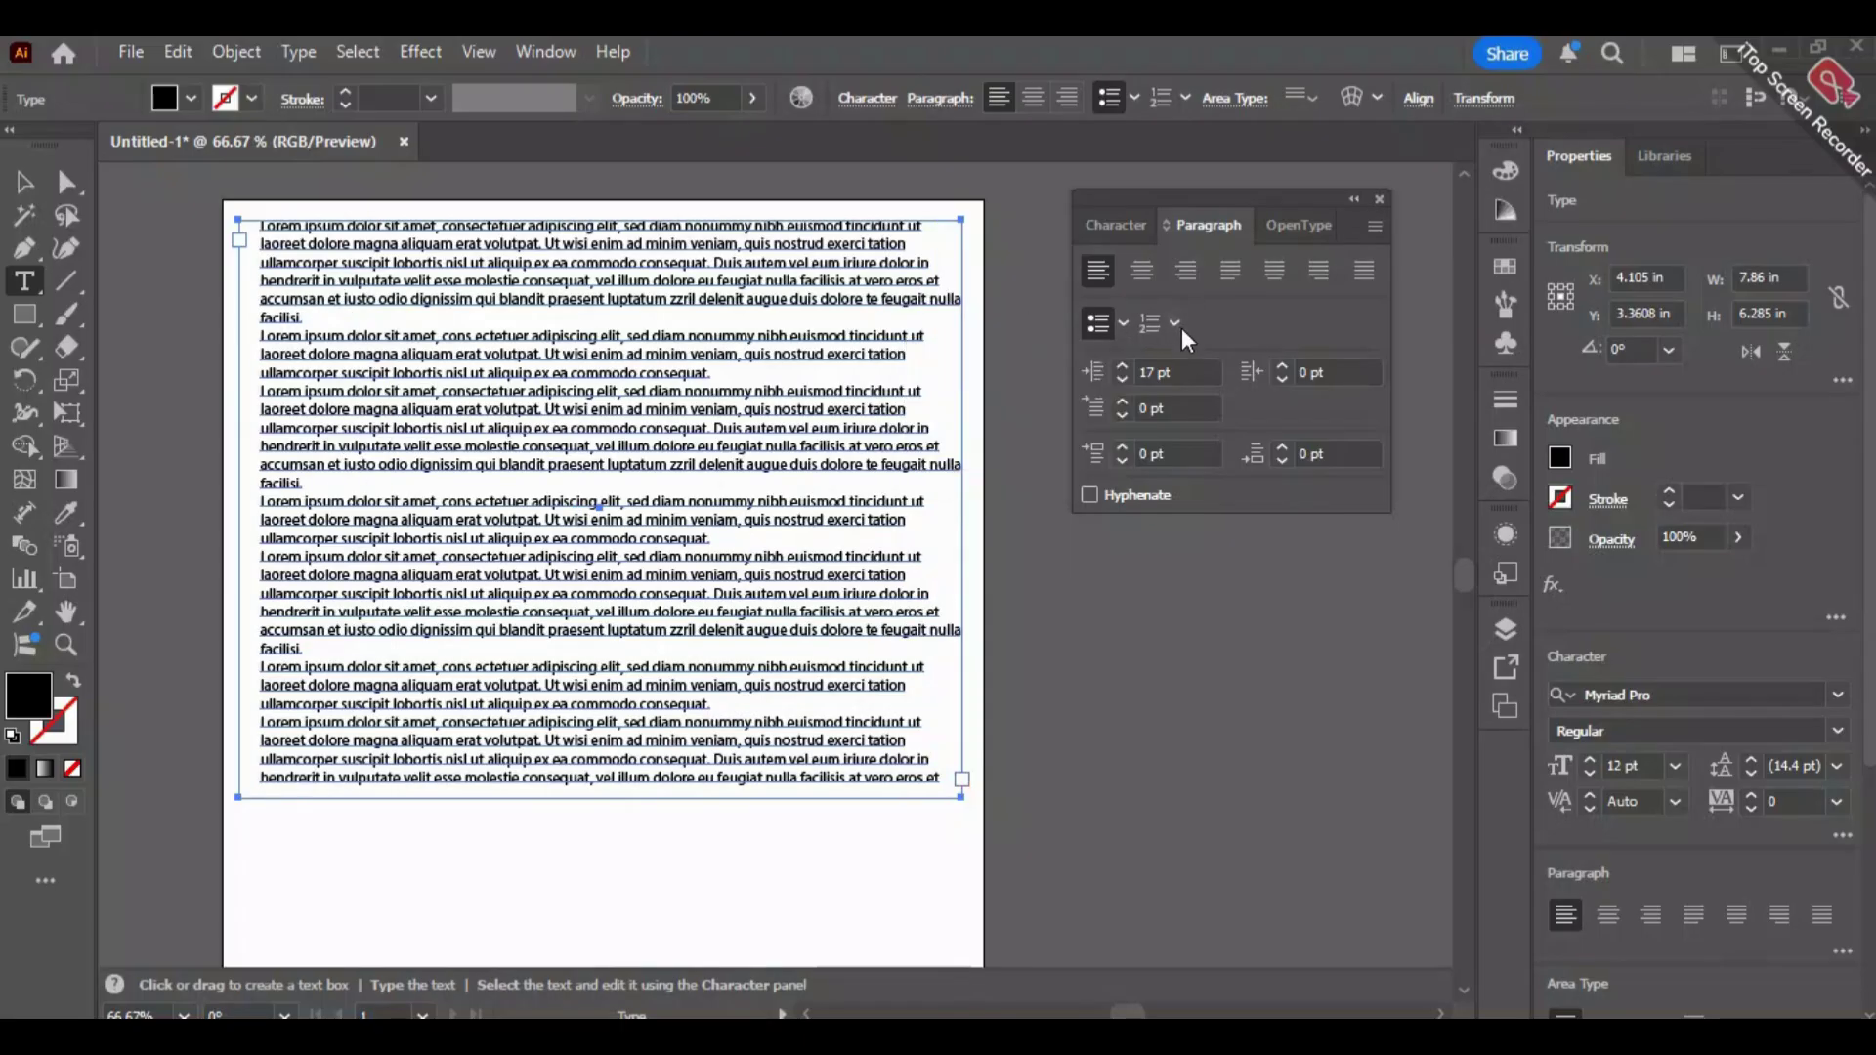
# Try the numeric, alphabetic, roman, 01 02 and 001 002 numbering styles on the paragraphs, and set numbering back to none.
pyautogui.click(1175, 323)
pyautogui.click(1033, 369)
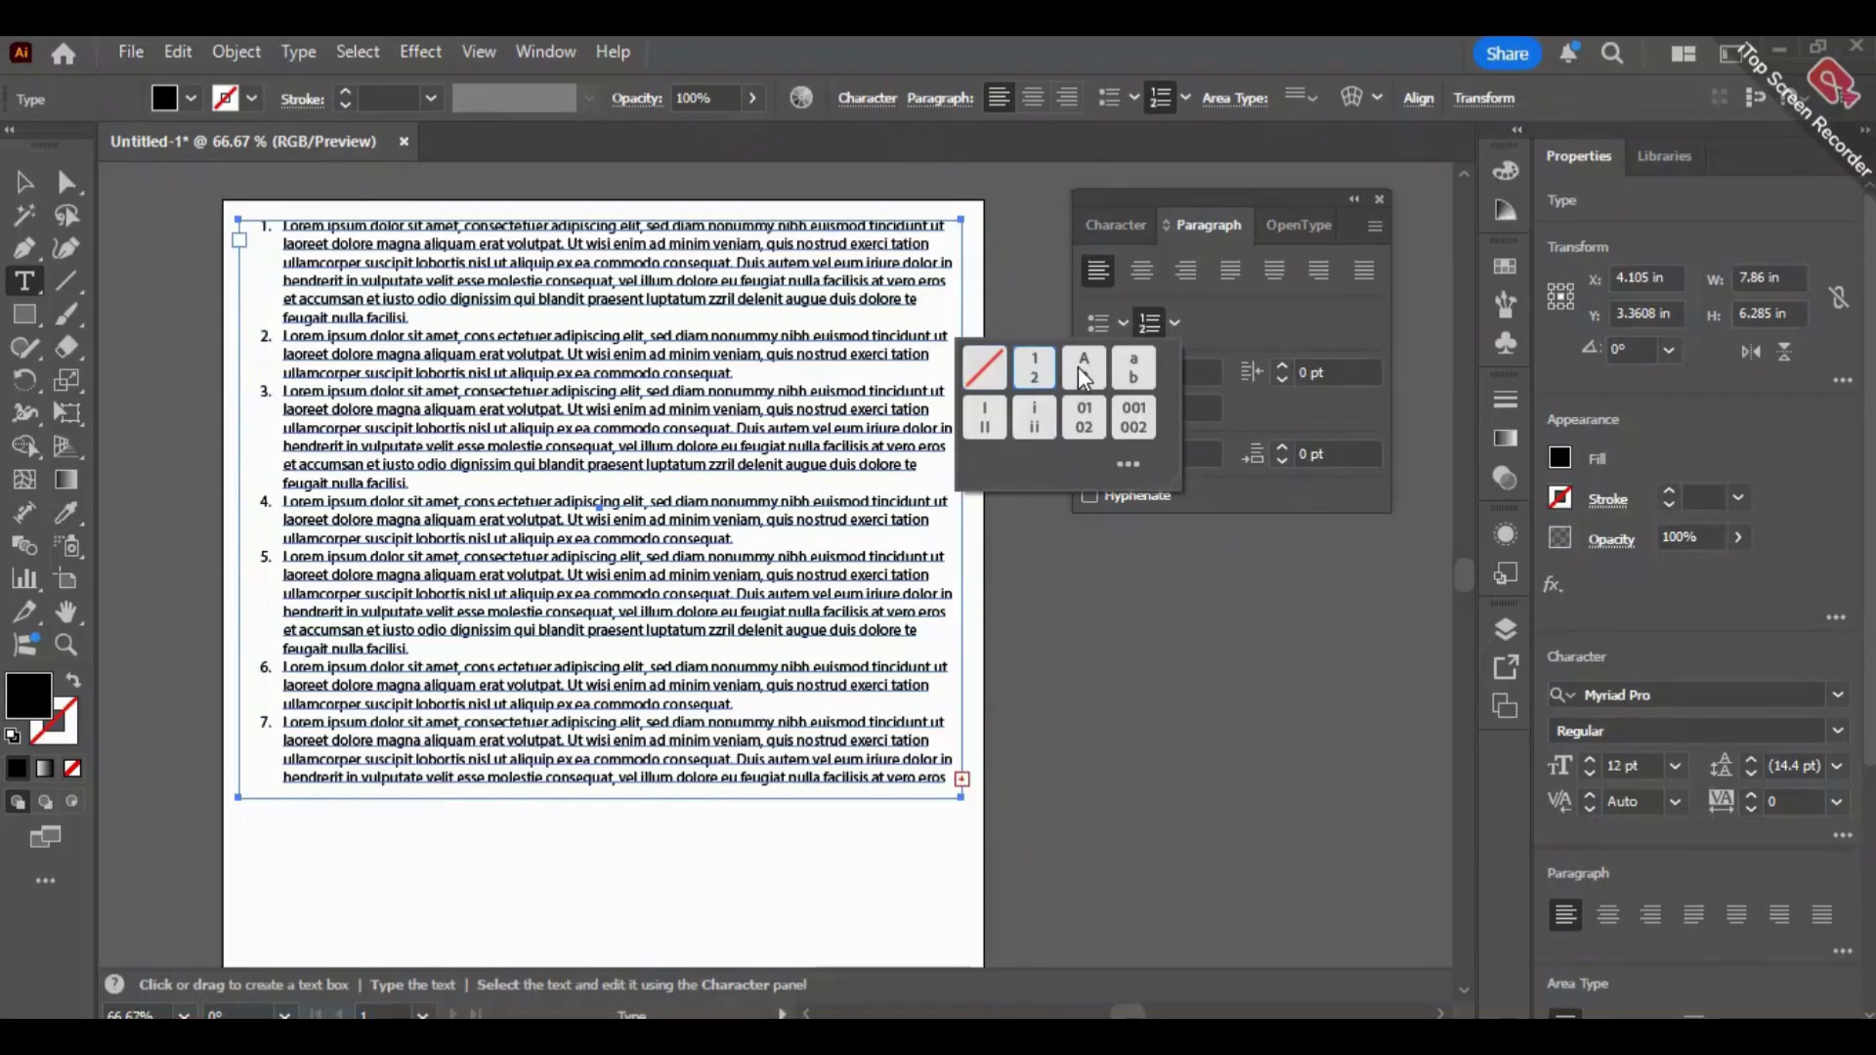
pyautogui.click(1078, 367)
pyautogui.click(1134, 368)
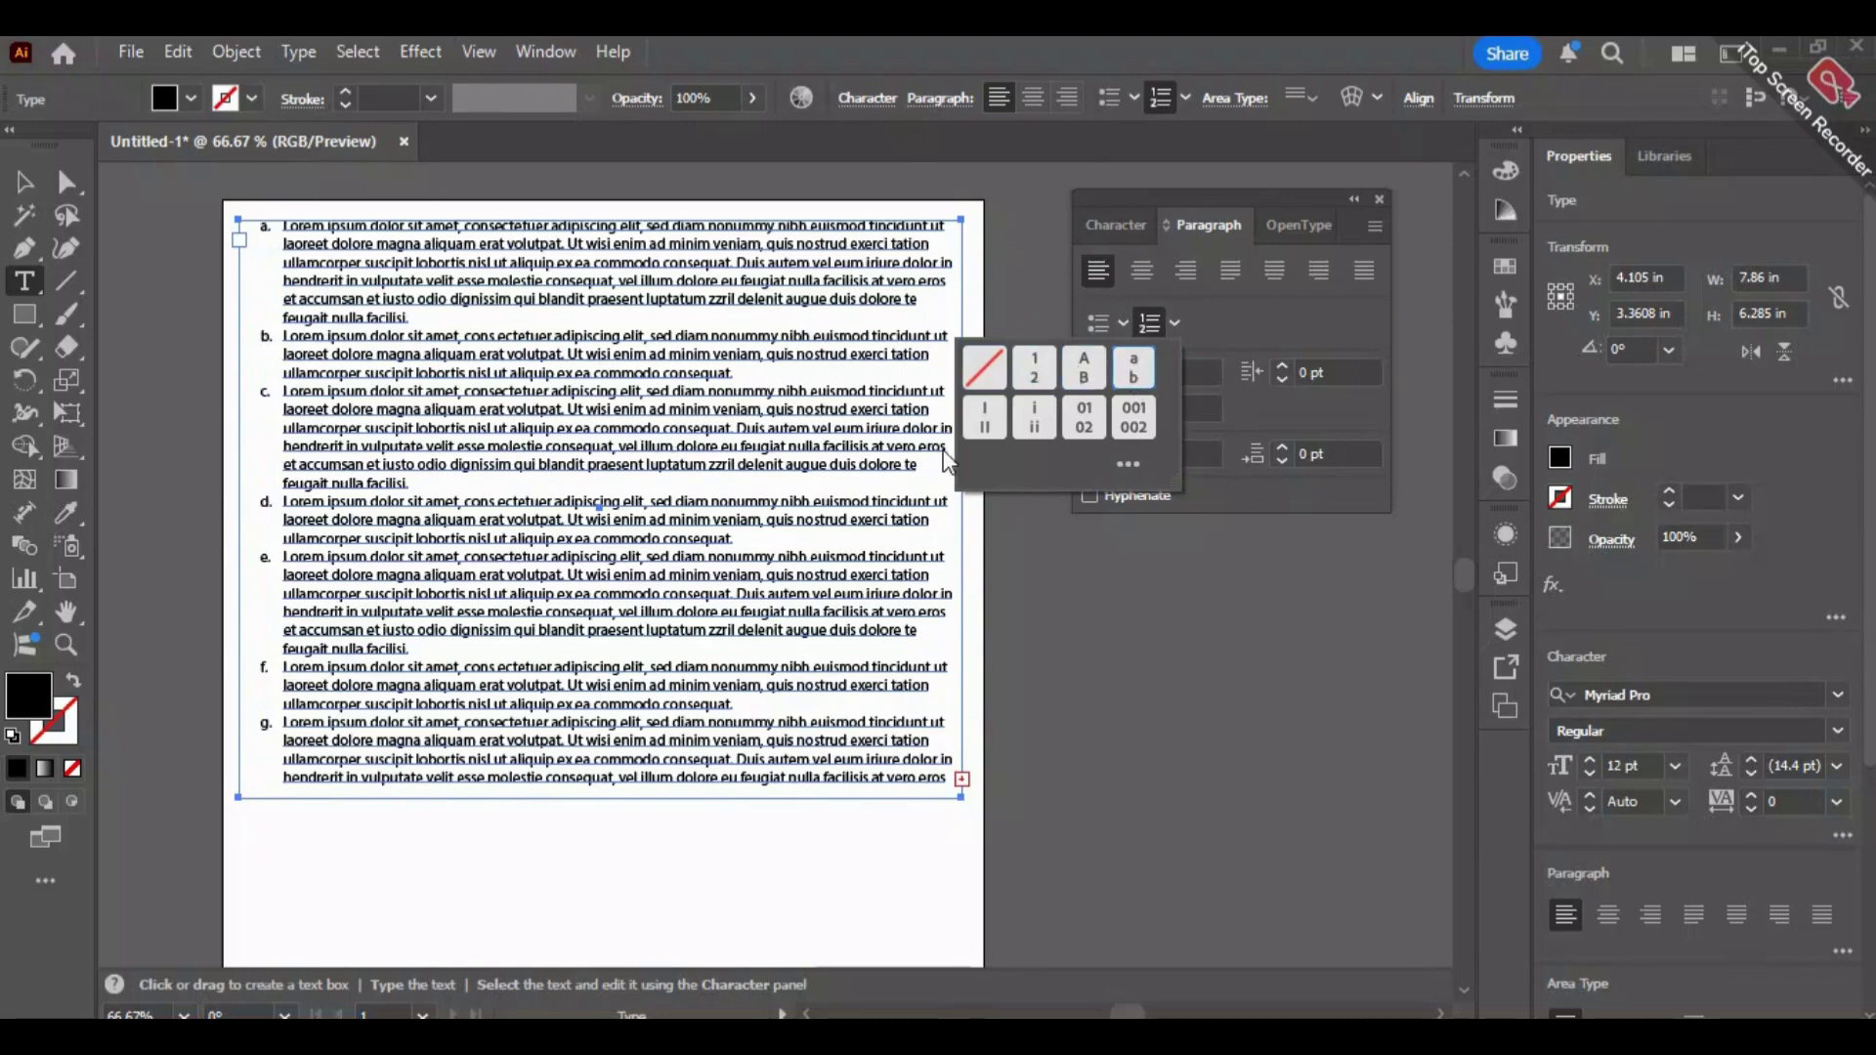
pyautogui.click(997, 402)
pyautogui.click(1069, 420)
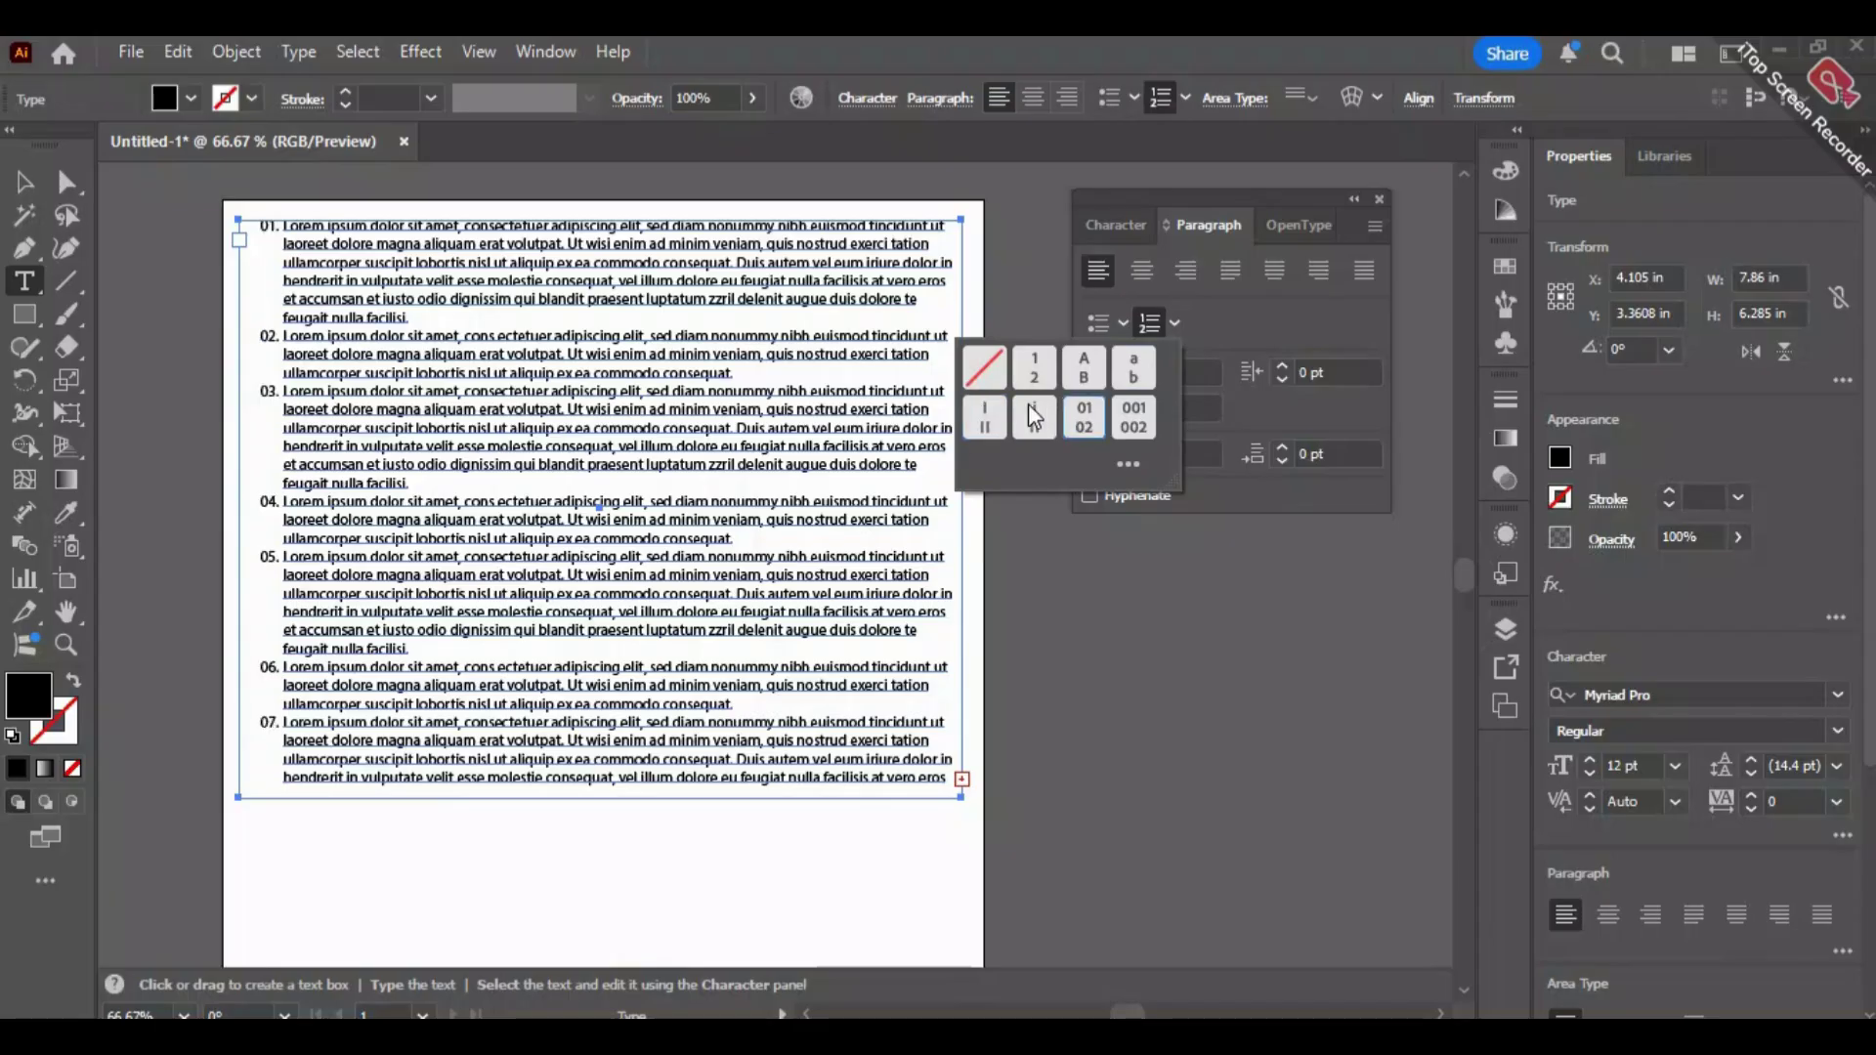
pyautogui.click(1033, 417)
pyautogui.click(1080, 420)
pyautogui.click(1146, 430)
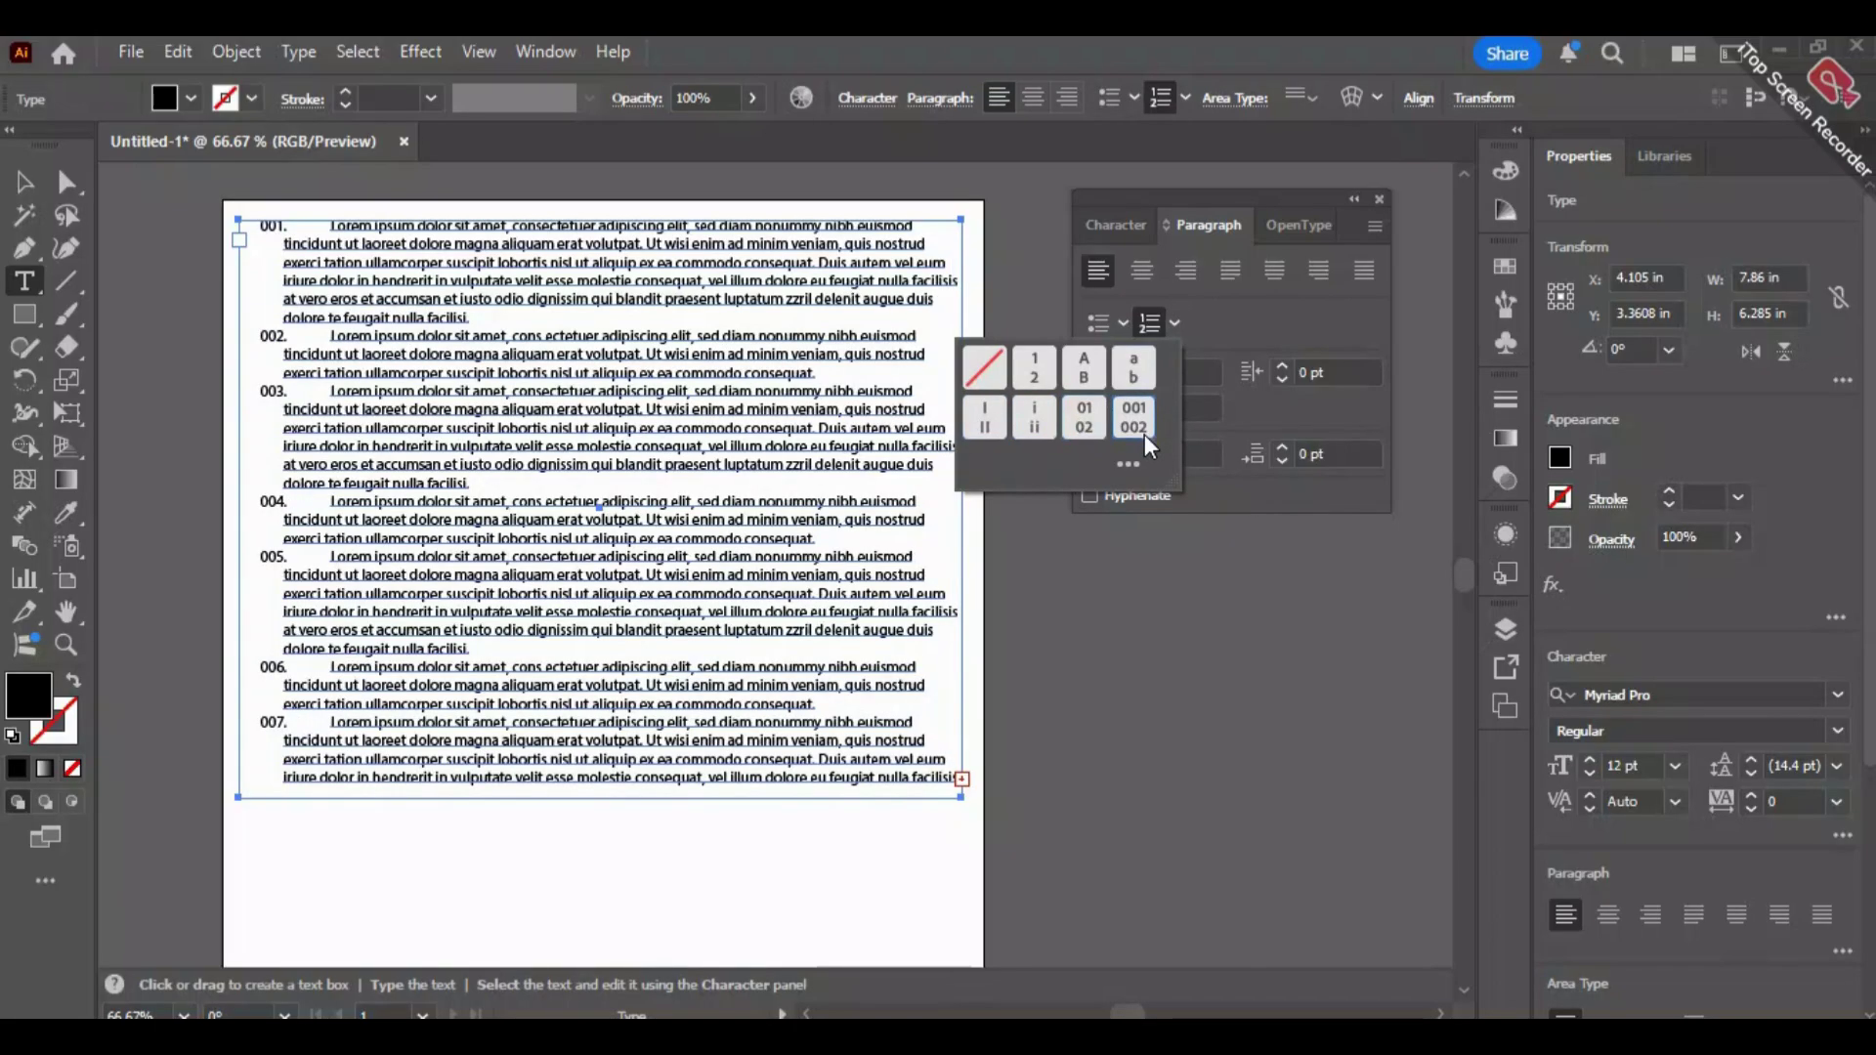
pyautogui.click(1003, 372)
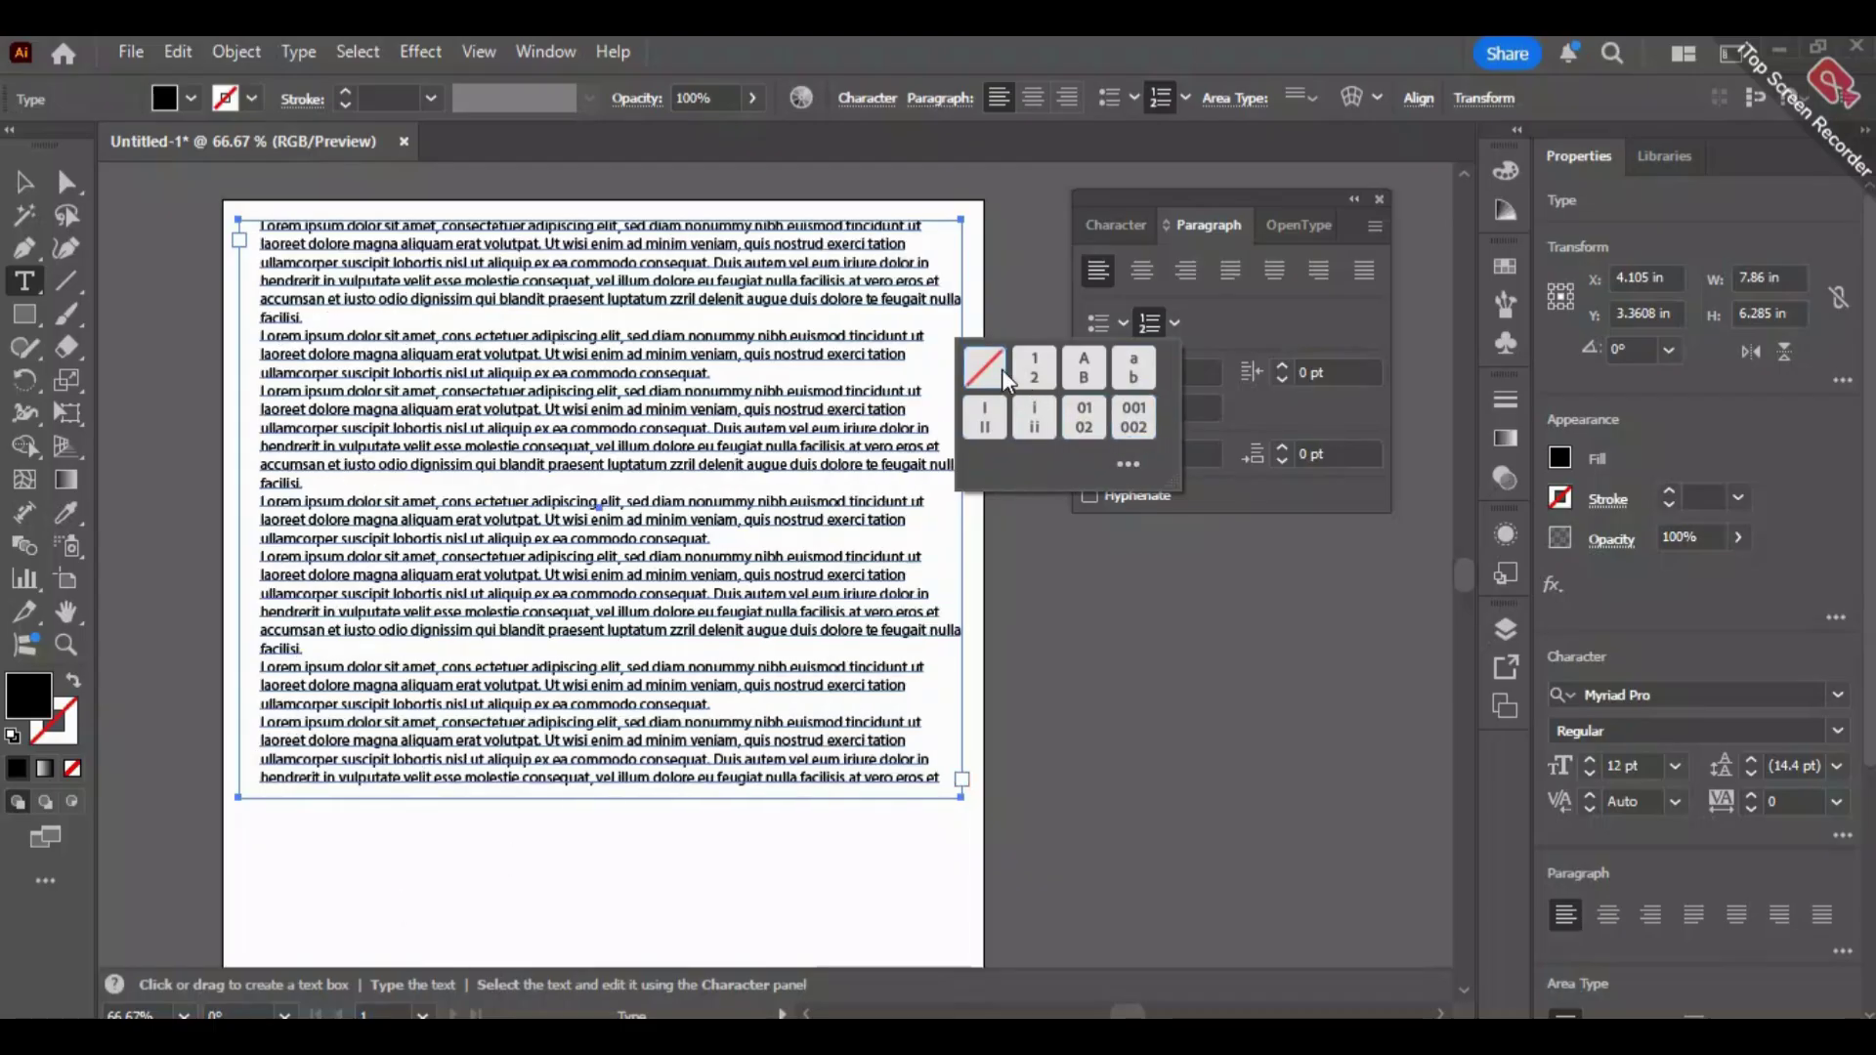
pyautogui.click(1298, 312)
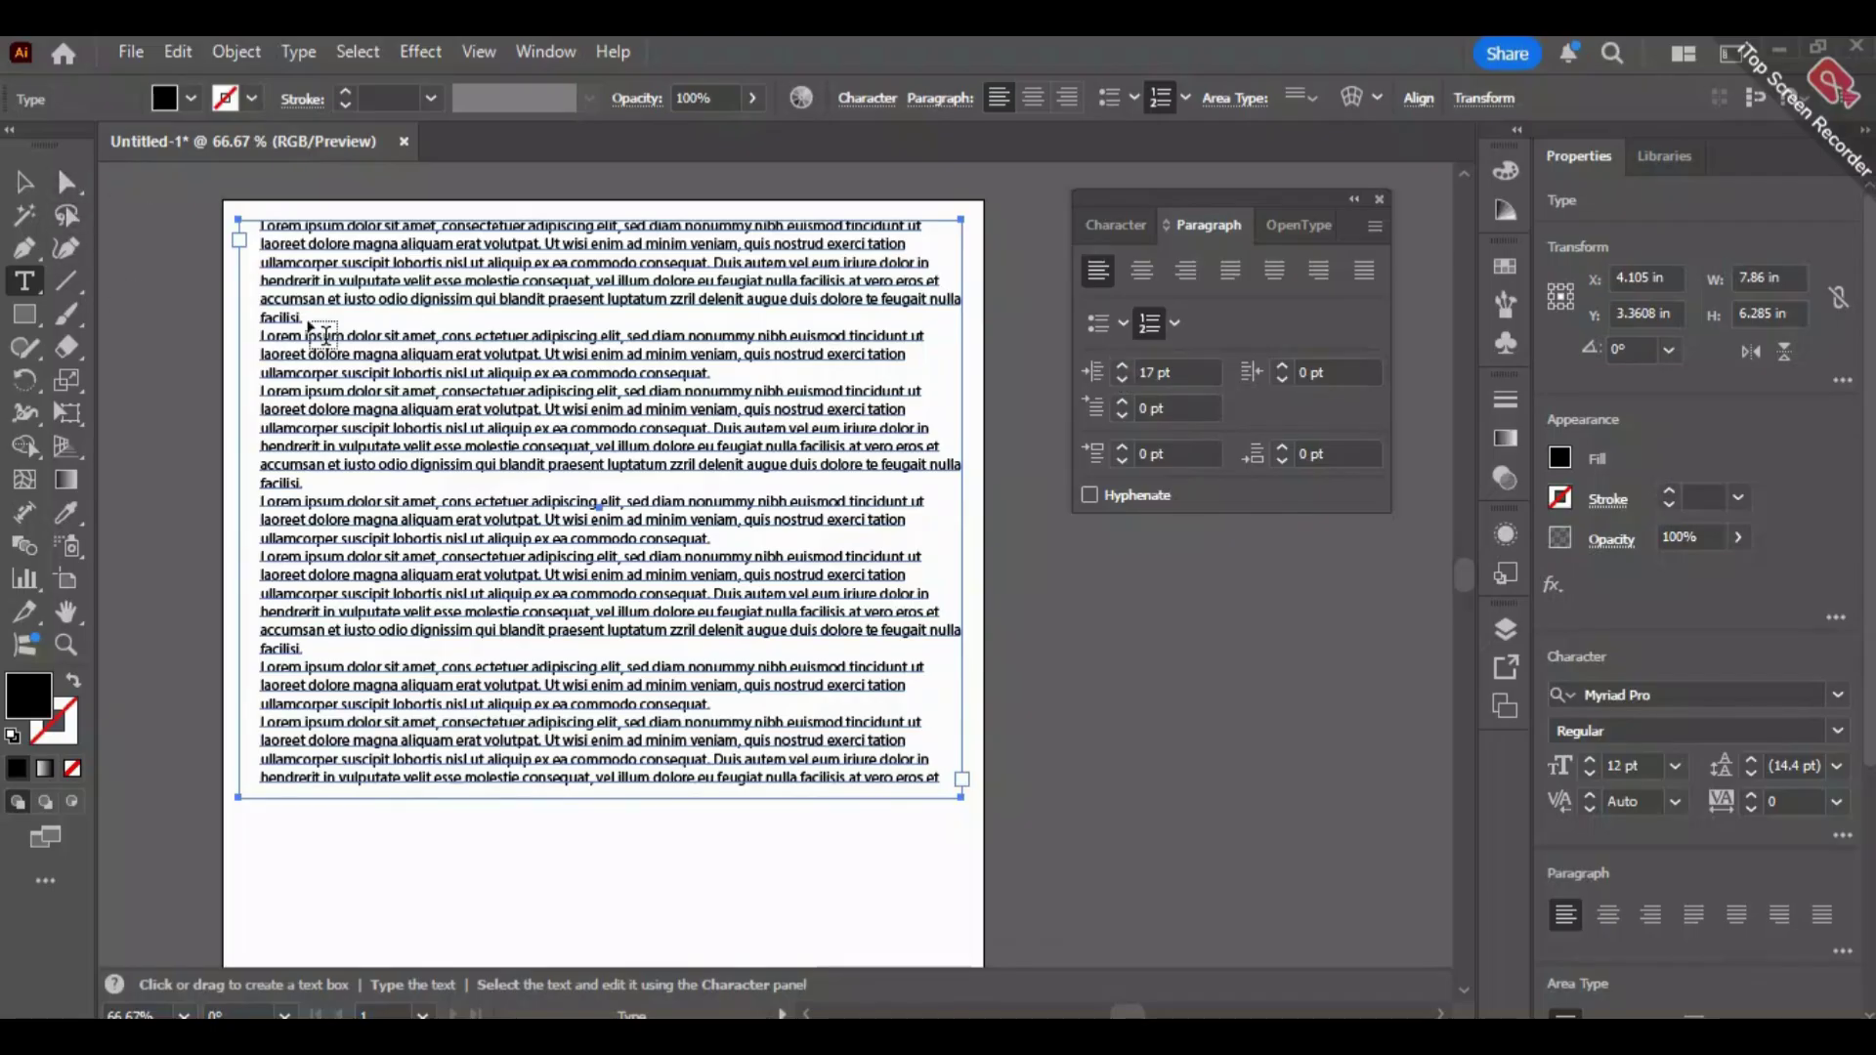
# Raise the first paragraph's left indent to 46 pt as a trial, and reset it to 0 pt.
pyautogui.moveTo(302, 315); pyautogui.dragTo(260, 226)
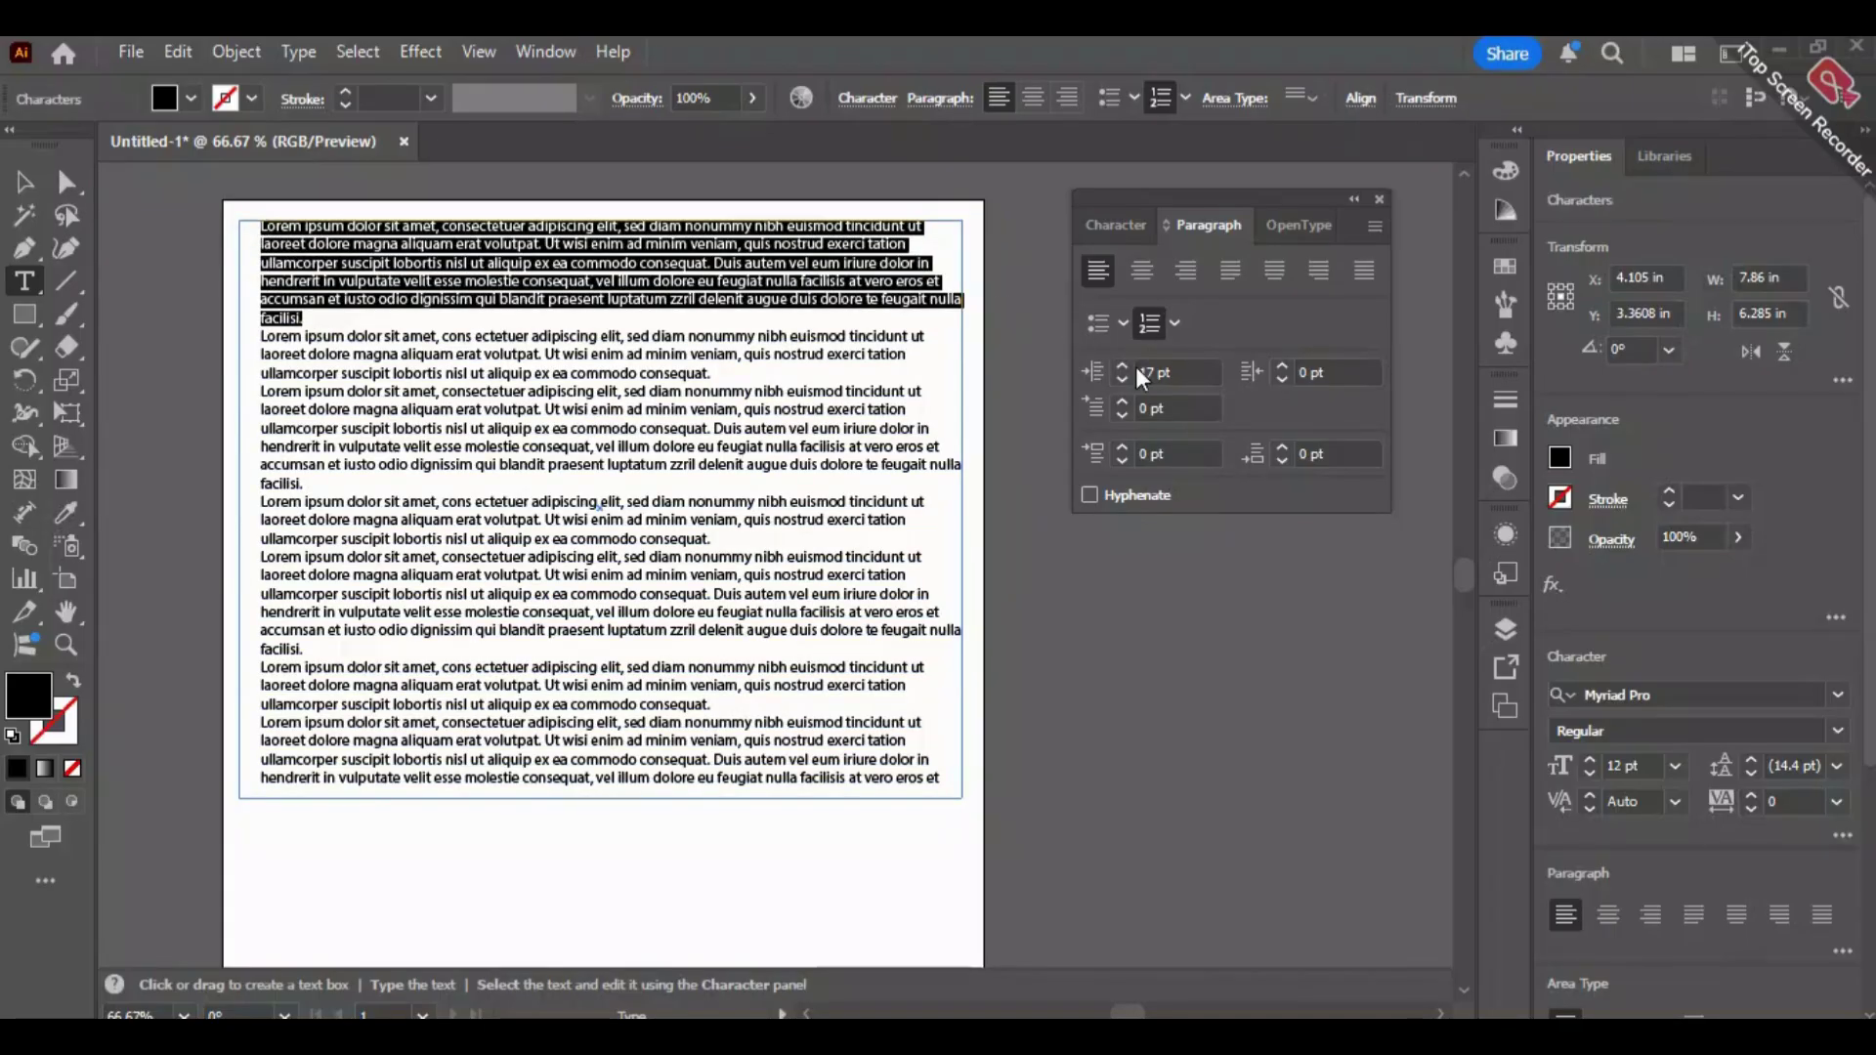
pyautogui.moveTo(1129, 367); pyautogui.dragTo(1118, 384)
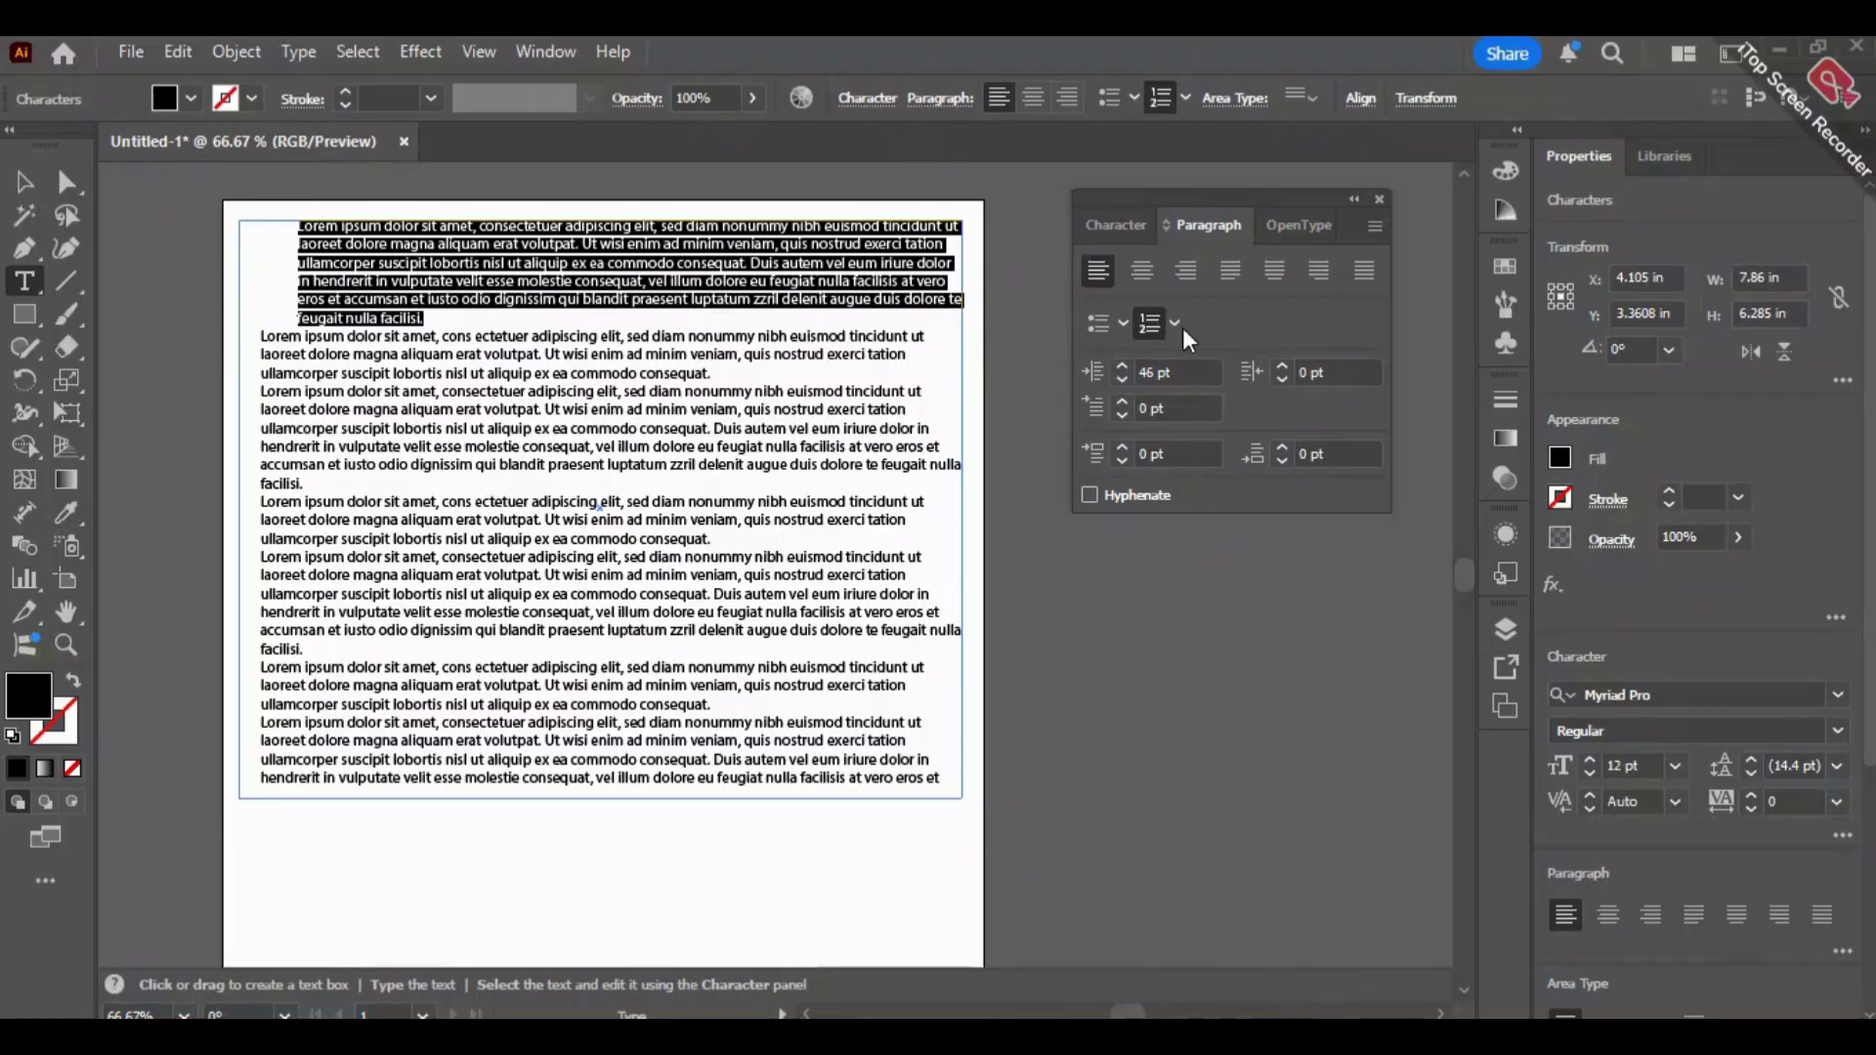
pyautogui.click(1158, 366)
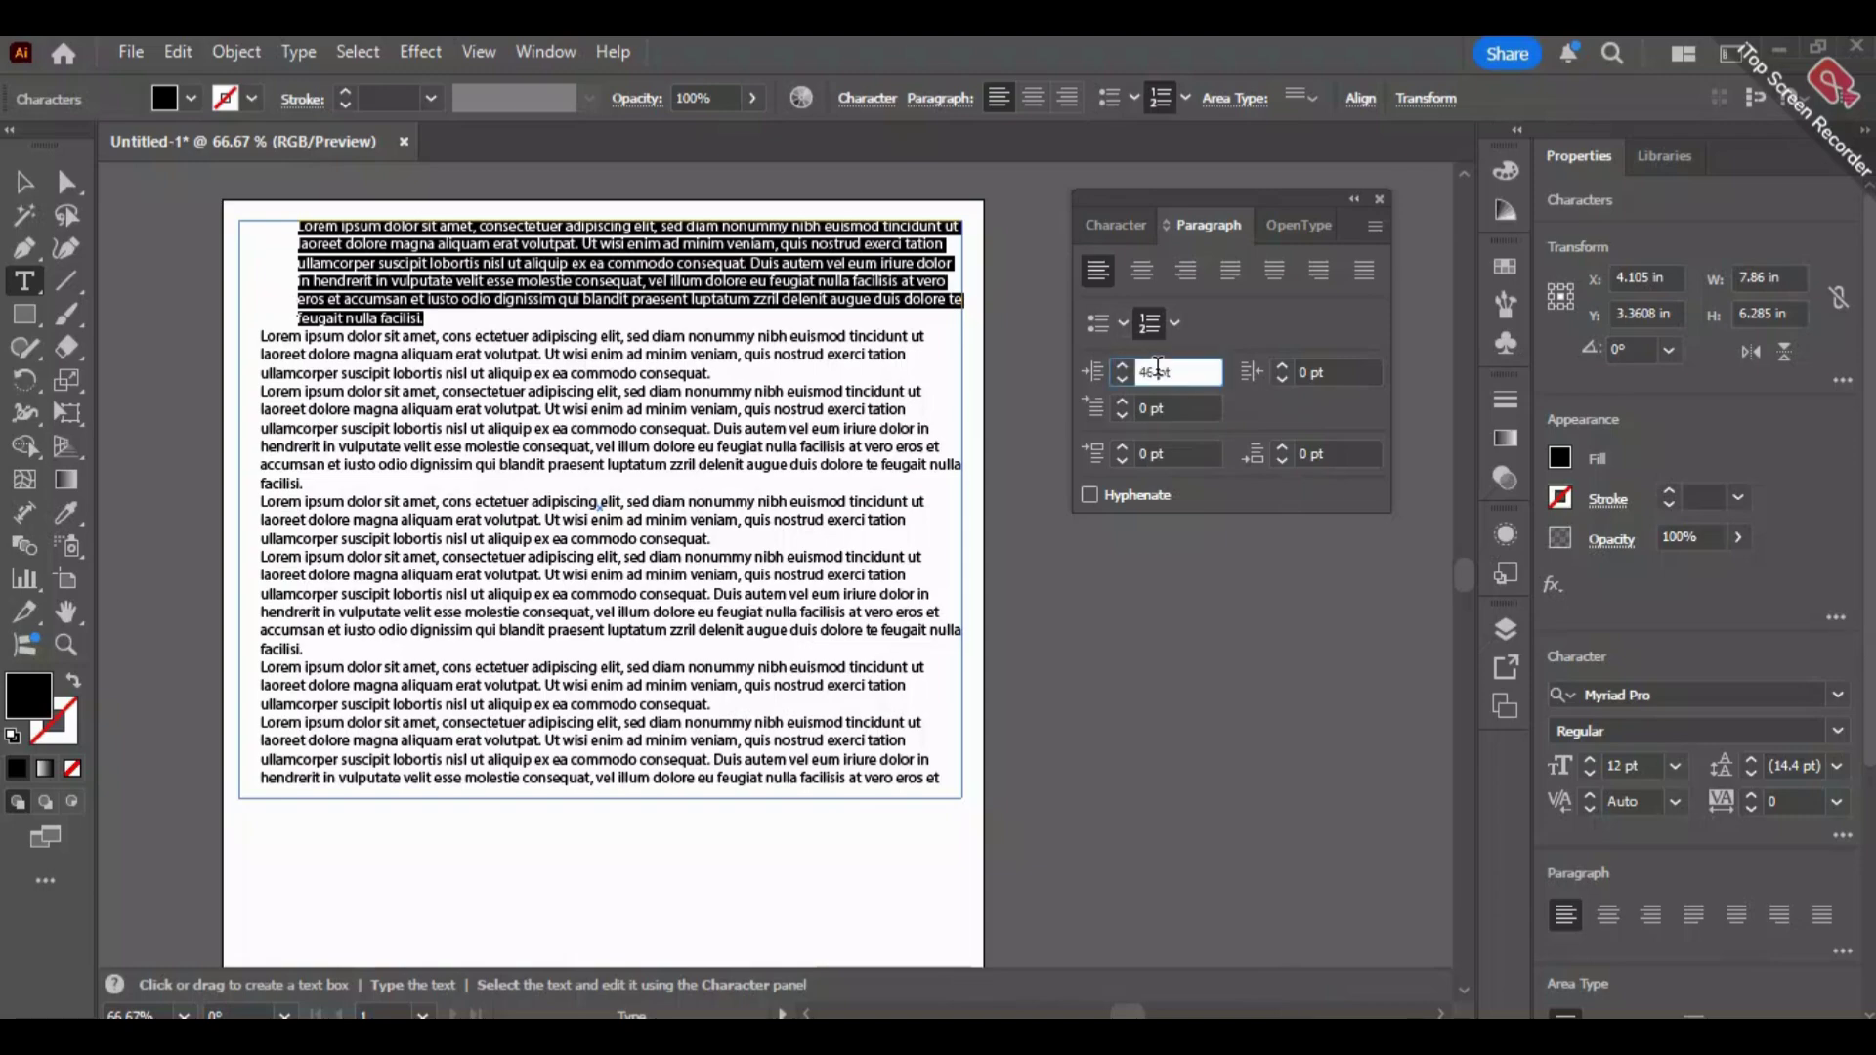
pyautogui.write('0')
pyautogui.press('Return')
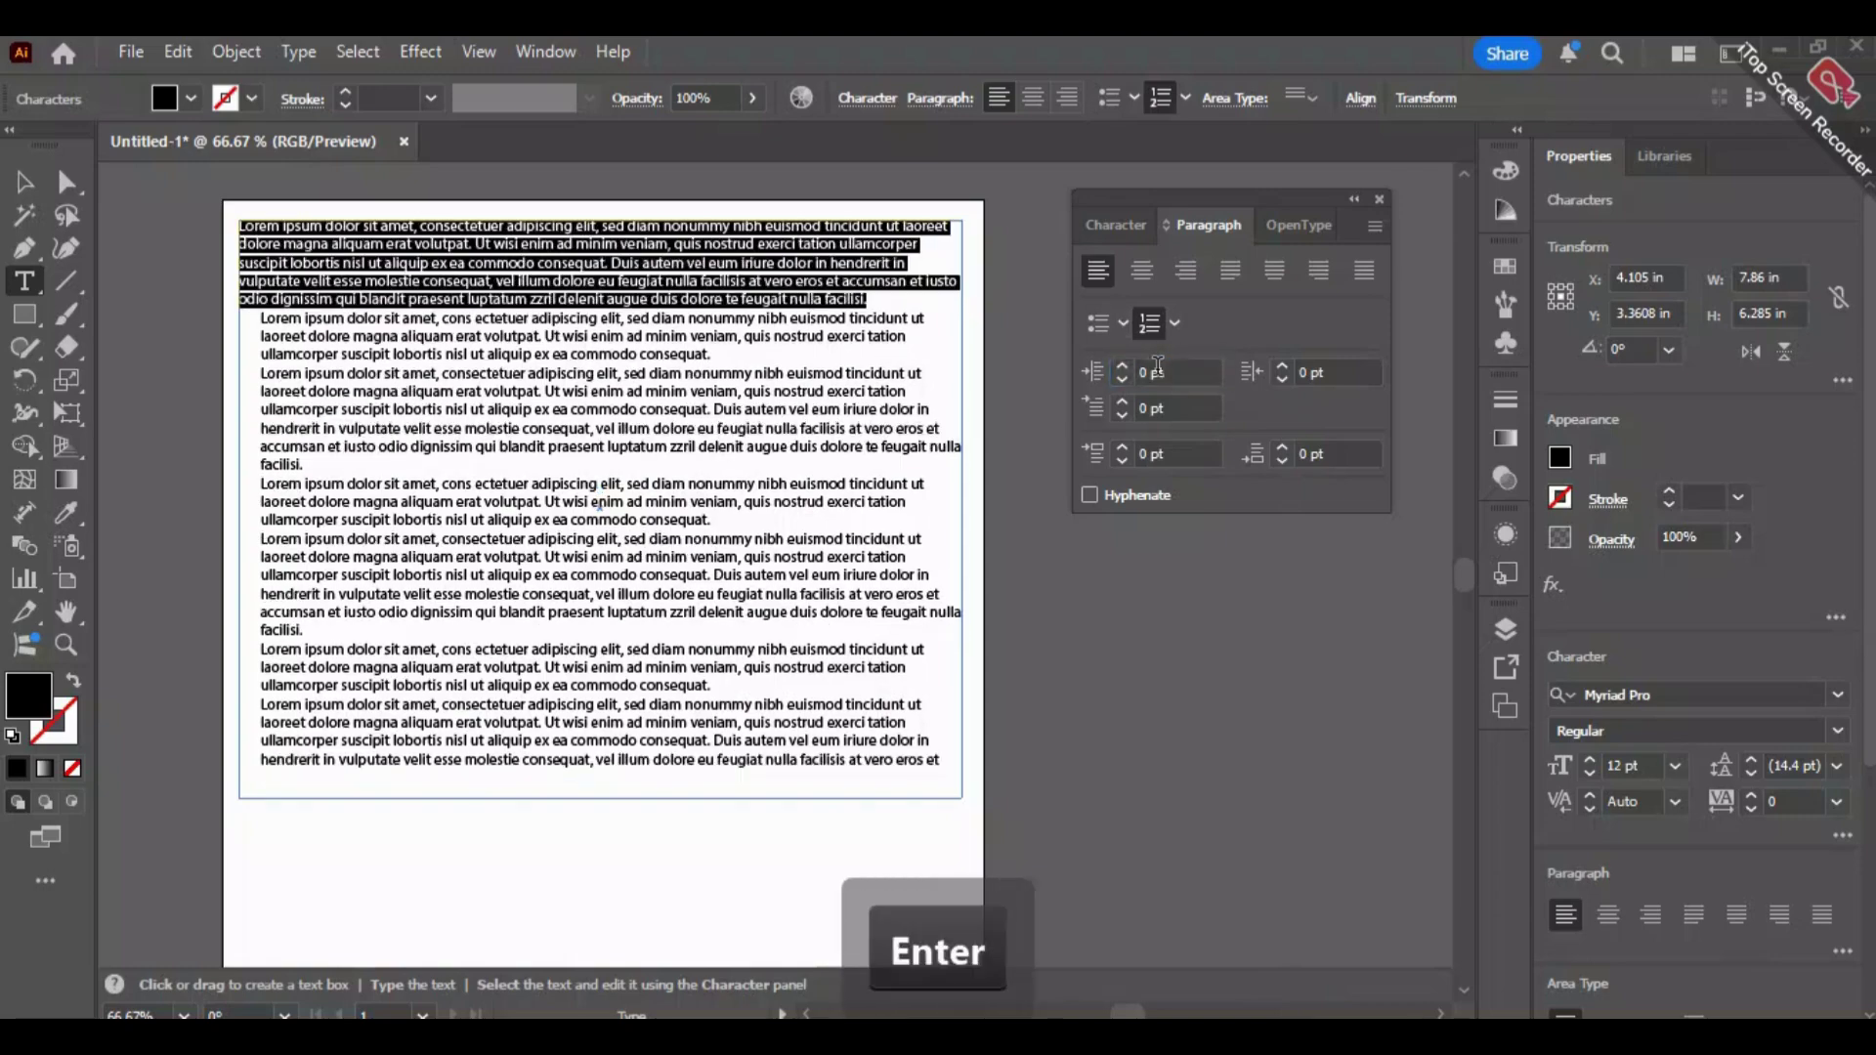
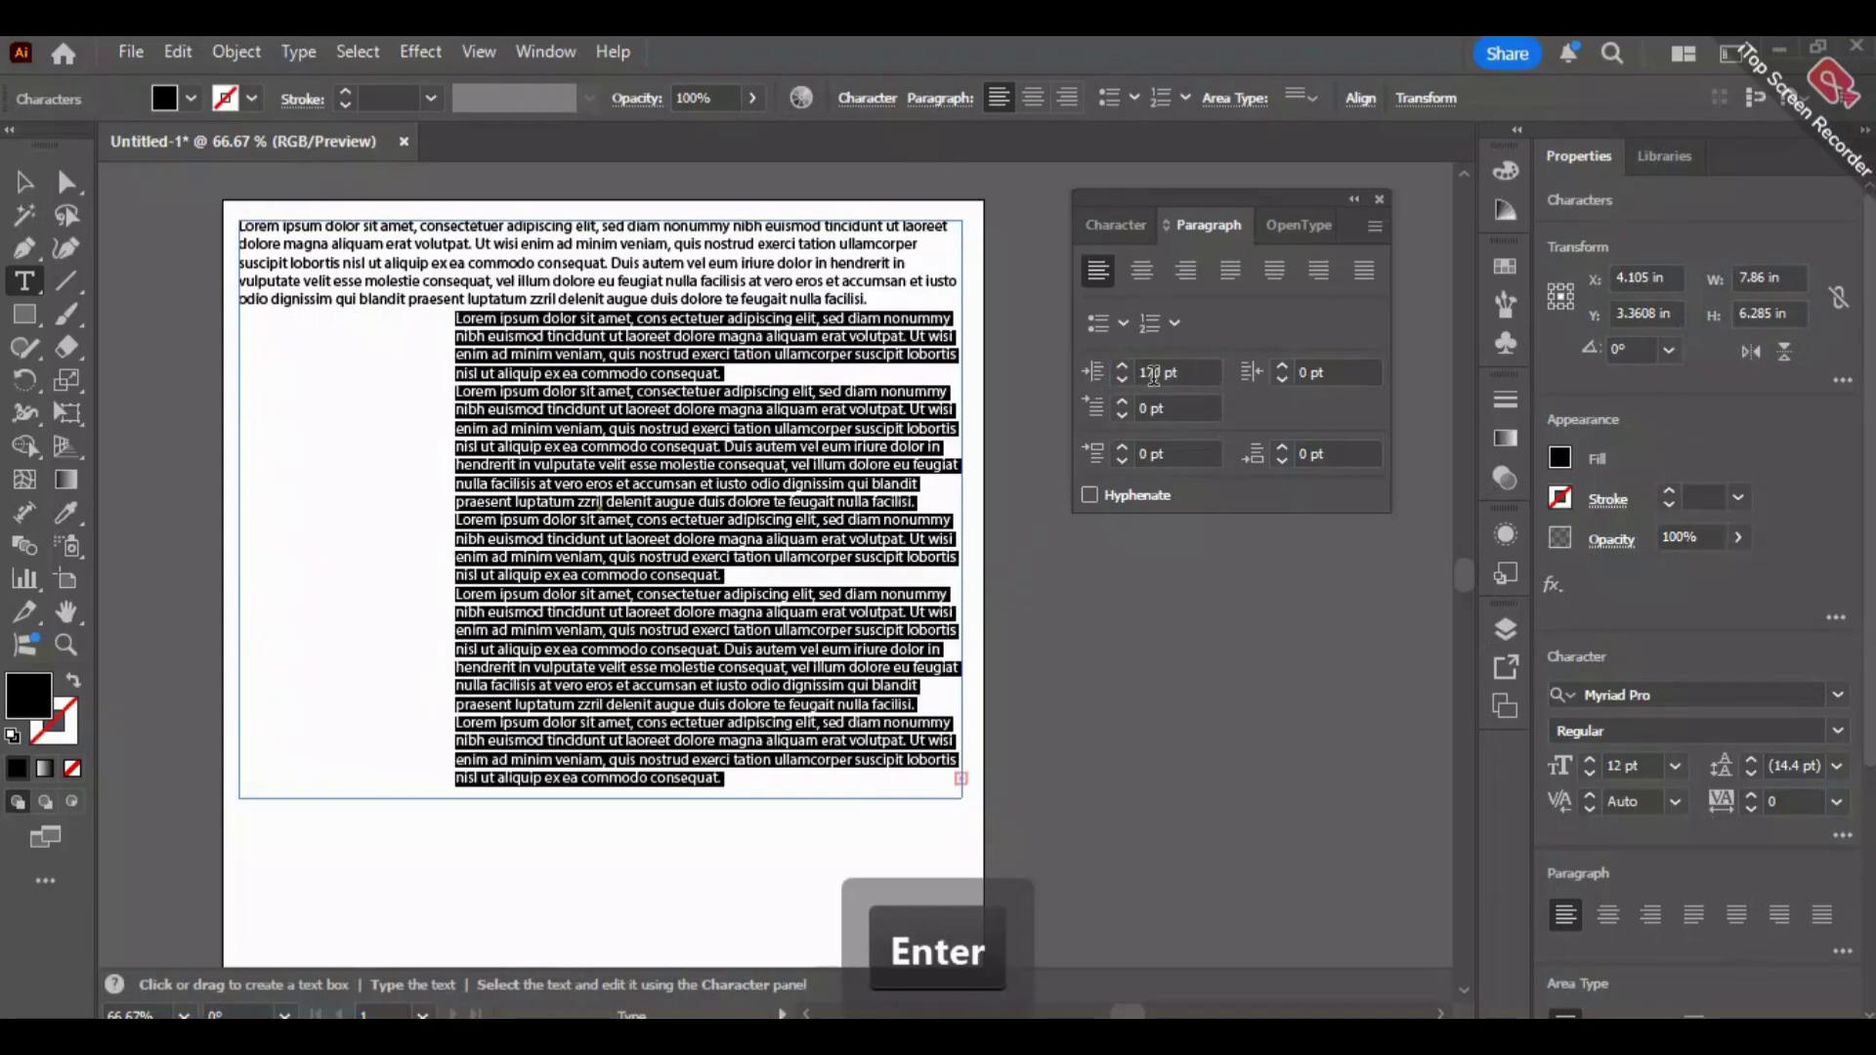
# Set the left indent of all paragraphs below the first one to 0 pt.
pyautogui.write('0')
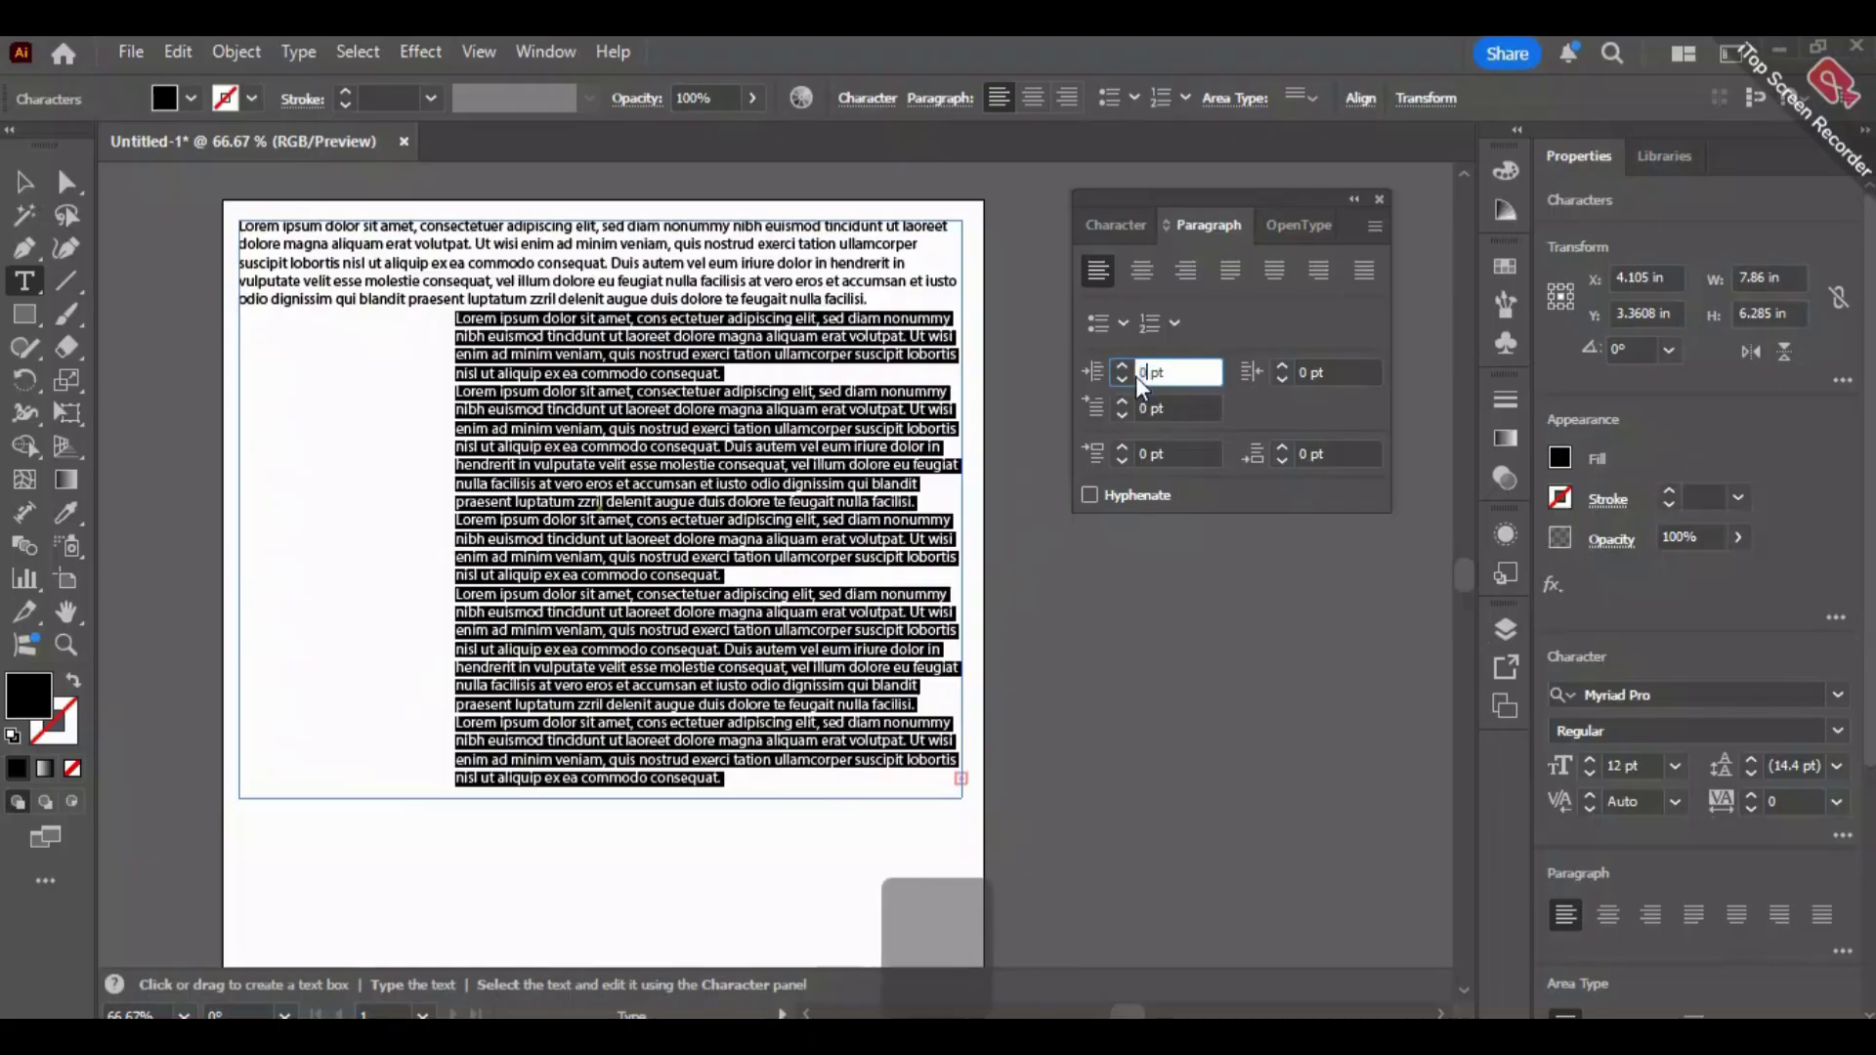
pyautogui.press('Return')
pyautogui.click(17, 186)
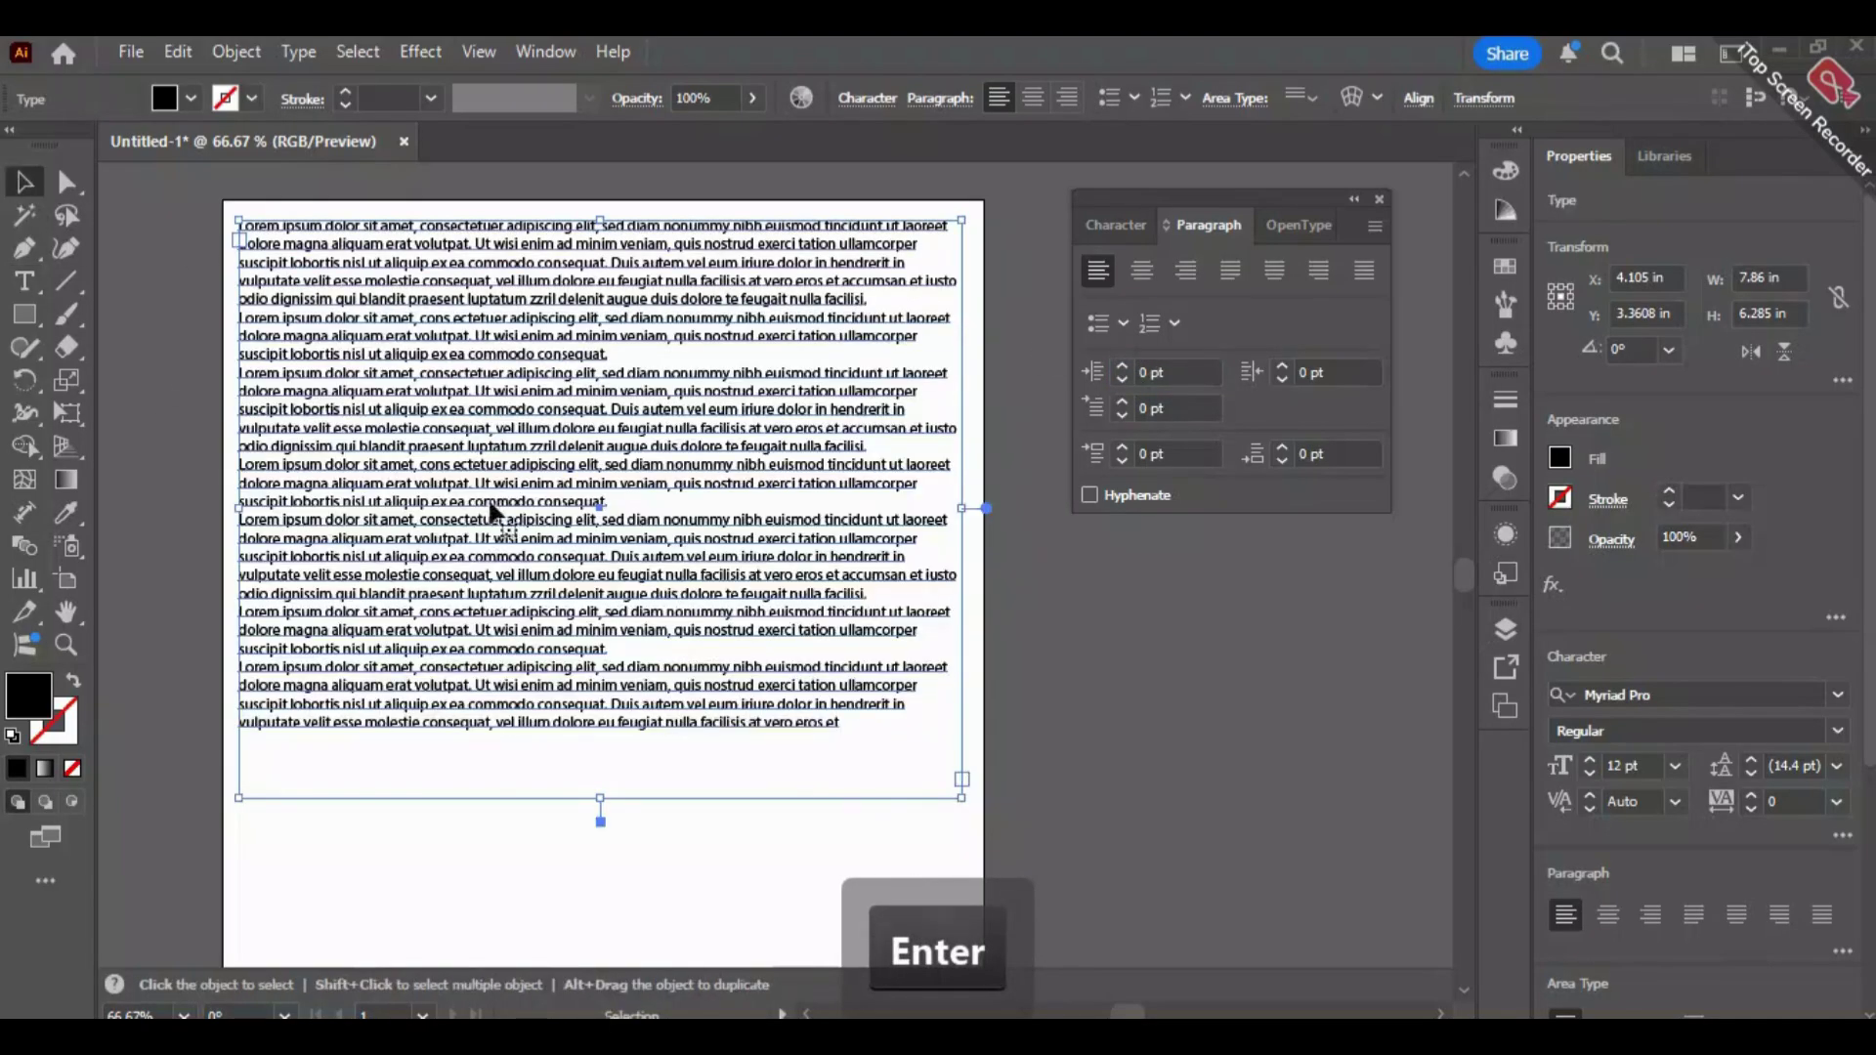
pyautogui.click(25, 281)
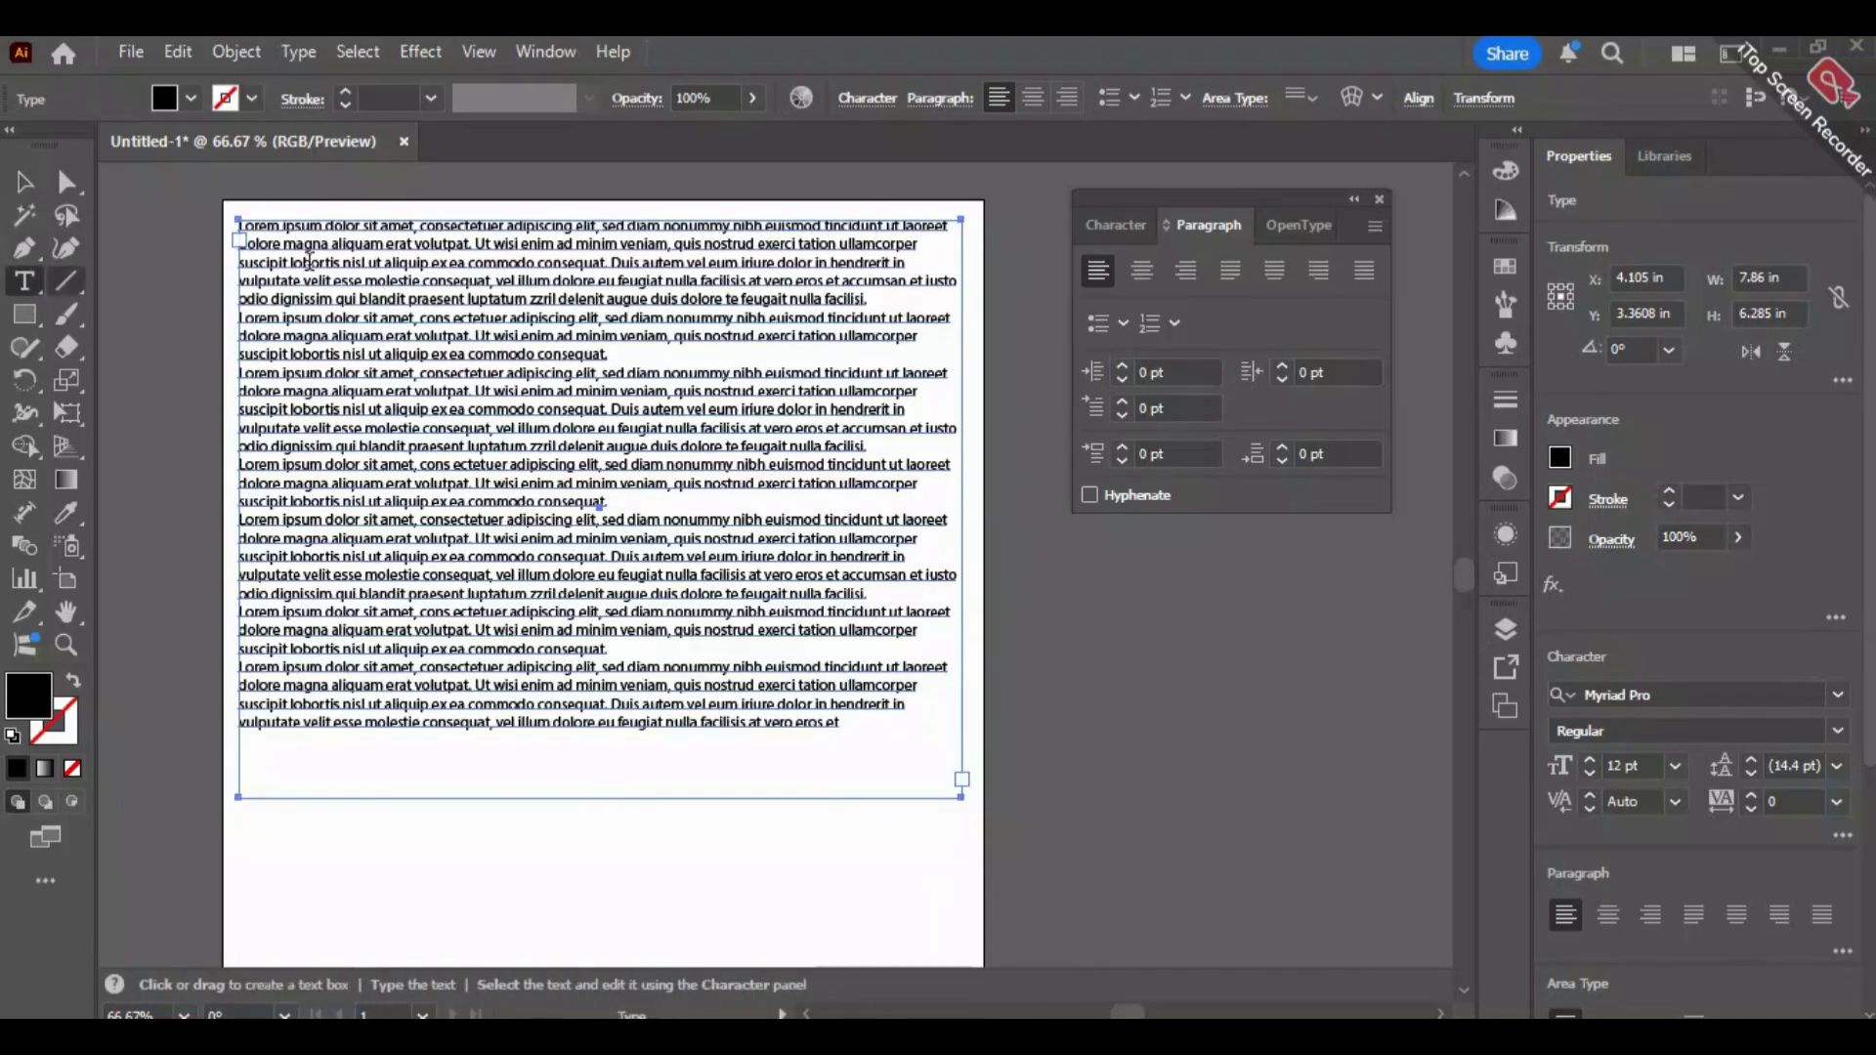
pyautogui.moveTo(584, 336); pyautogui.dragTo(537, 312)
pyautogui.hotkey('ctrl', 'z')
pyautogui.hotkey('ctrl', 'z')
# Try an 18 pt right indent on the first two paragraphs and reset it to 0 pt.
pyautogui.moveTo(606, 354); pyautogui.dragTo(302, 226)
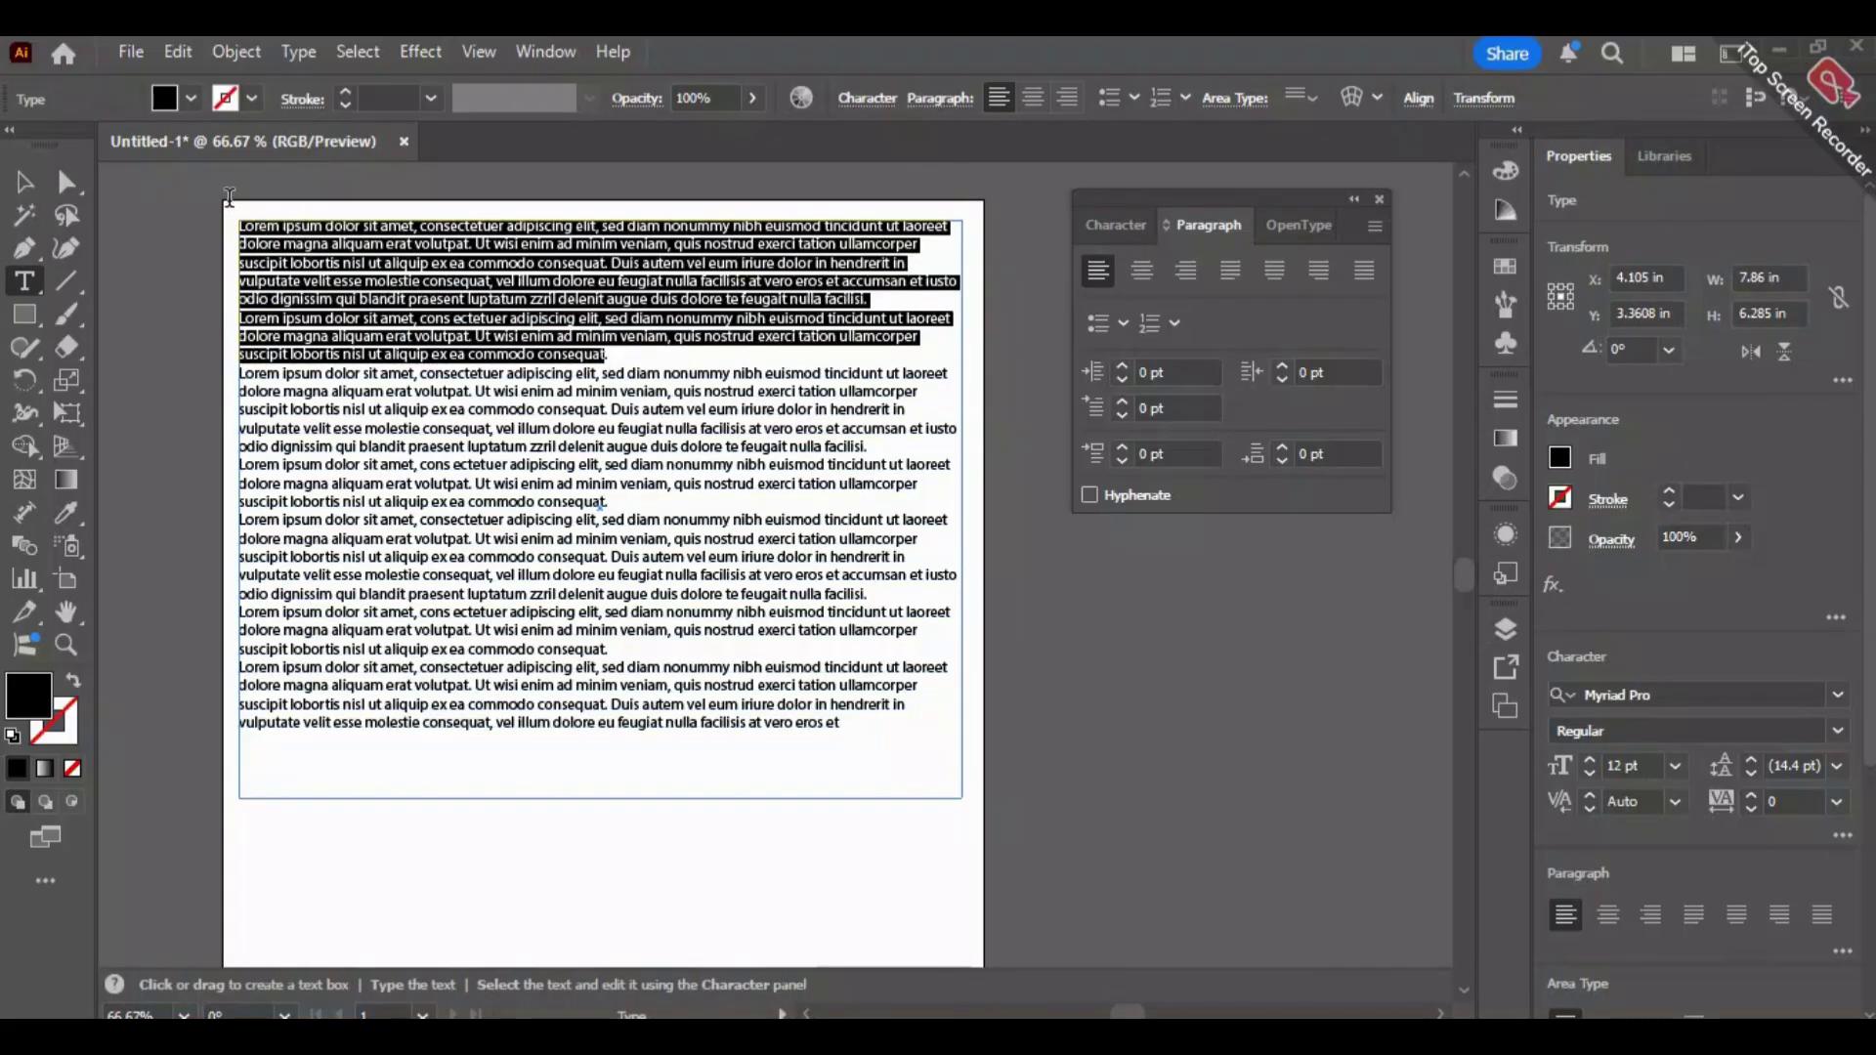
pyautogui.click(1282, 364)
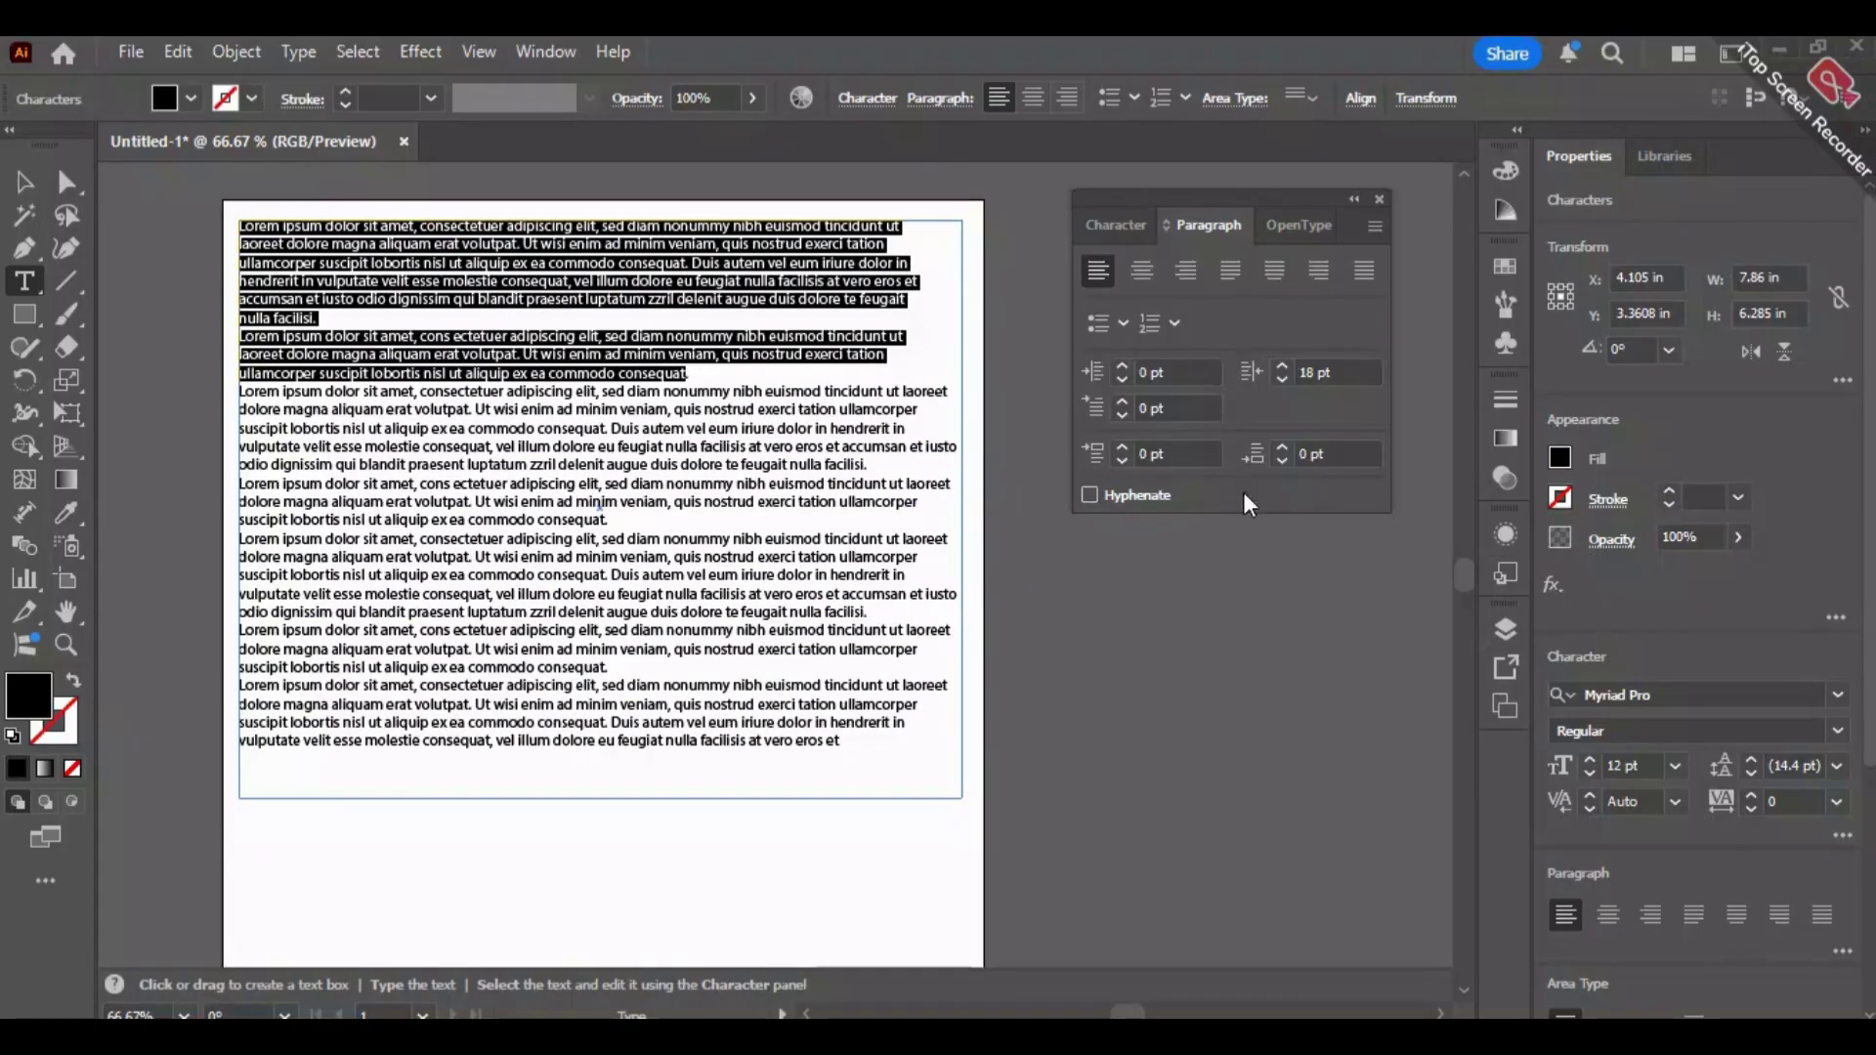
pyautogui.click(1325, 370)
pyautogui.doubleClick(1326, 370)
pyautogui.write('0')
pyautogui.press('Return')
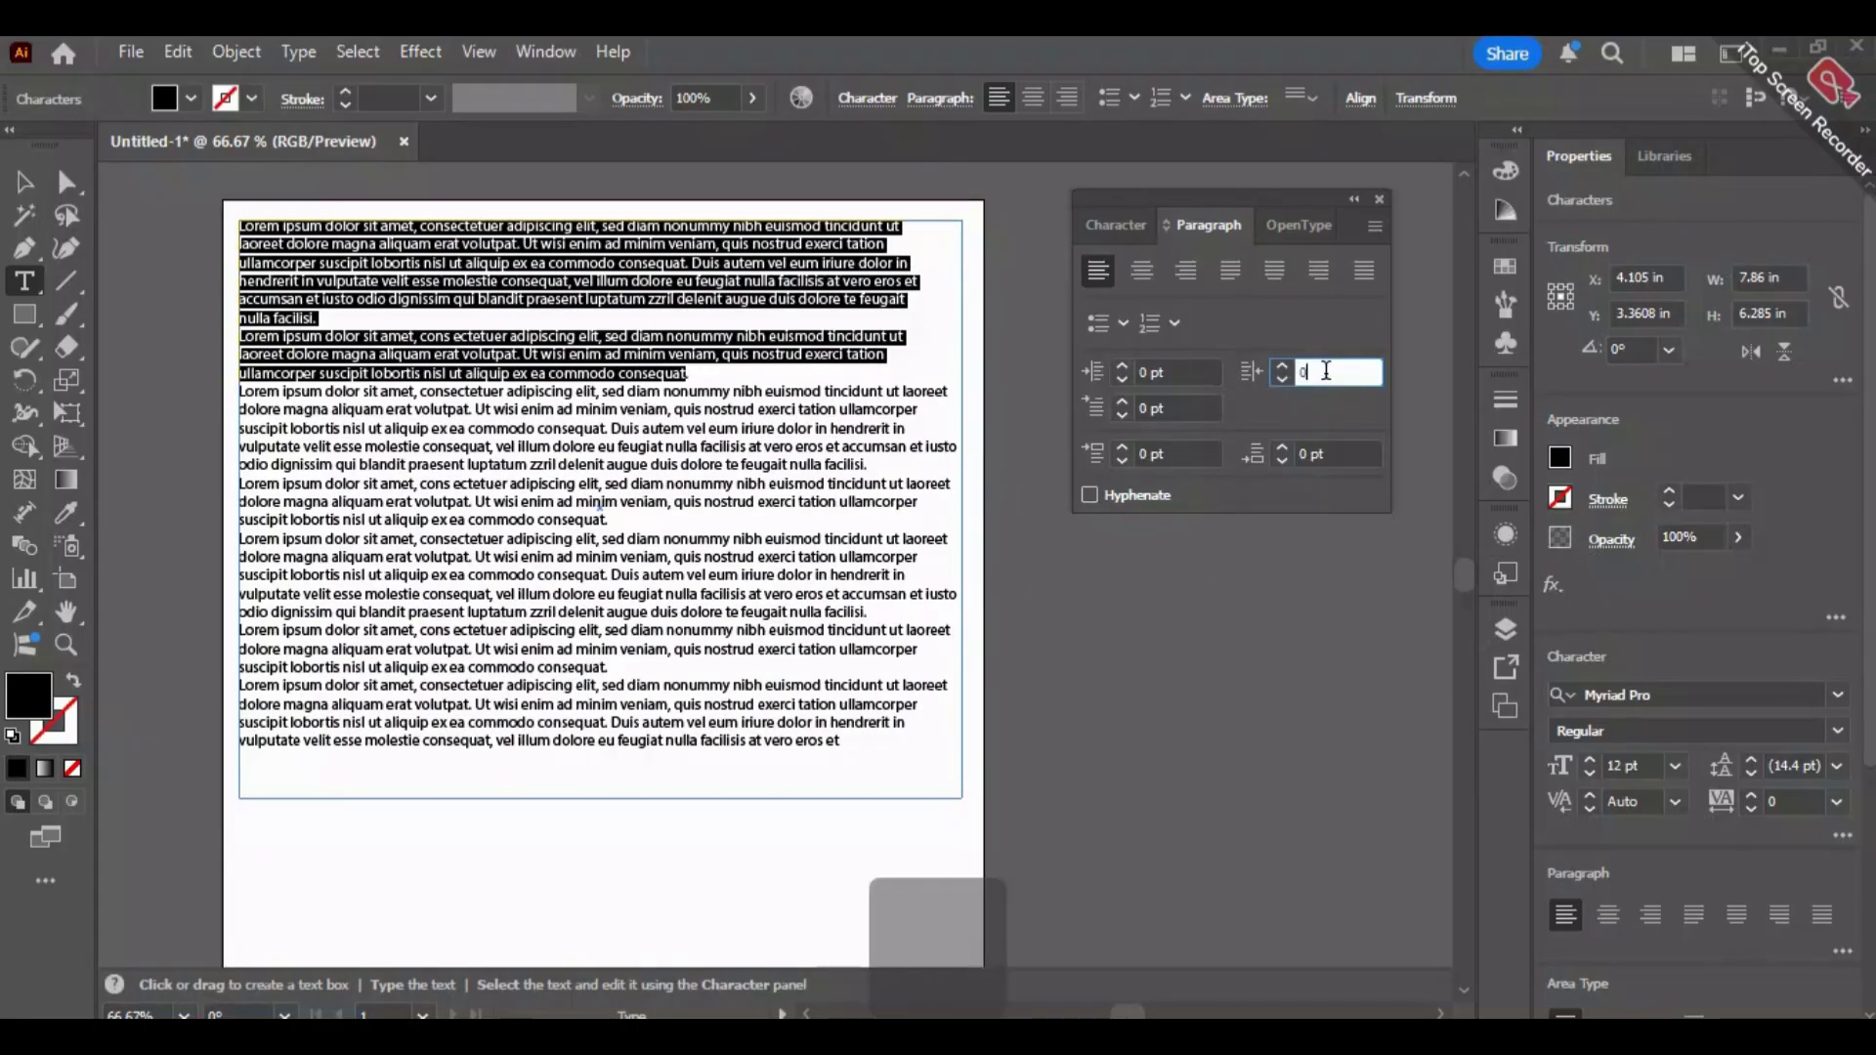
# Try adding space before the third and fourth paragraphs, and undo back to the 17 pt right indent on the first two paragraphs.
pyautogui.click(538, 467)
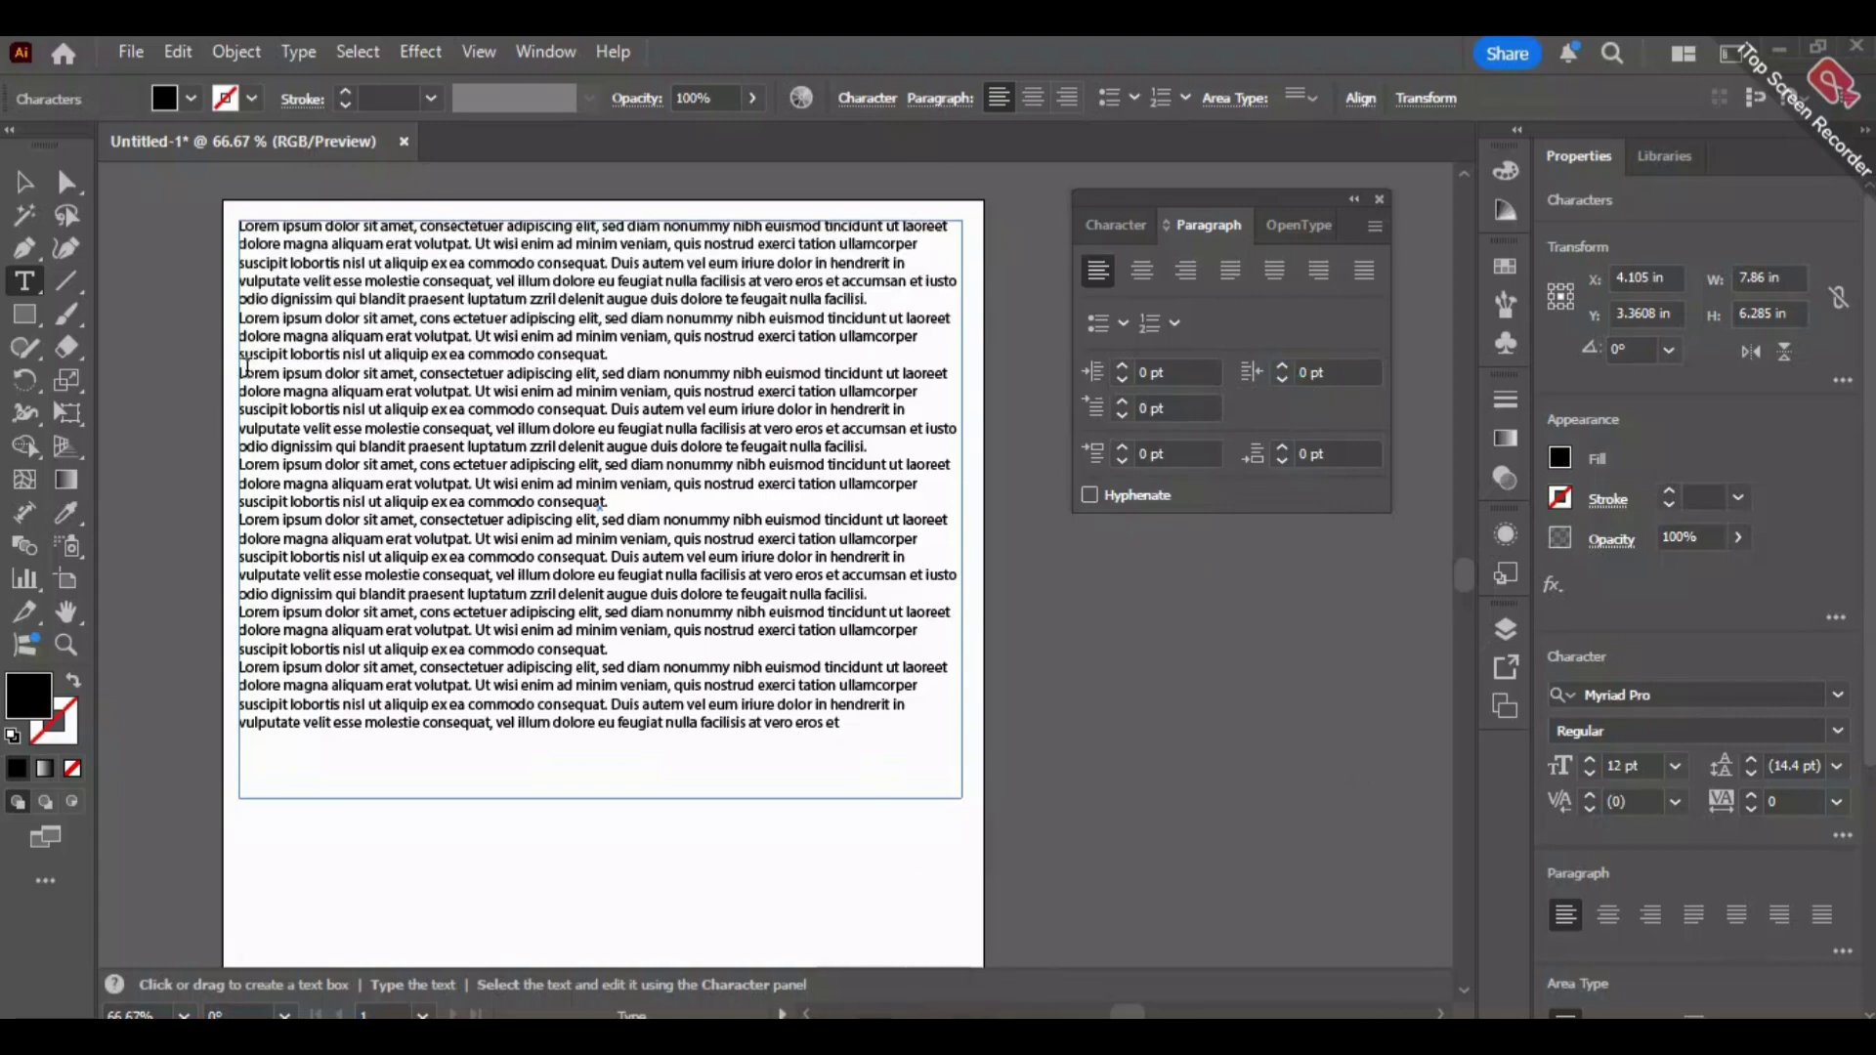
pyautogui.moveTo(242, 372); pyautogui.dragTo(607, 503)
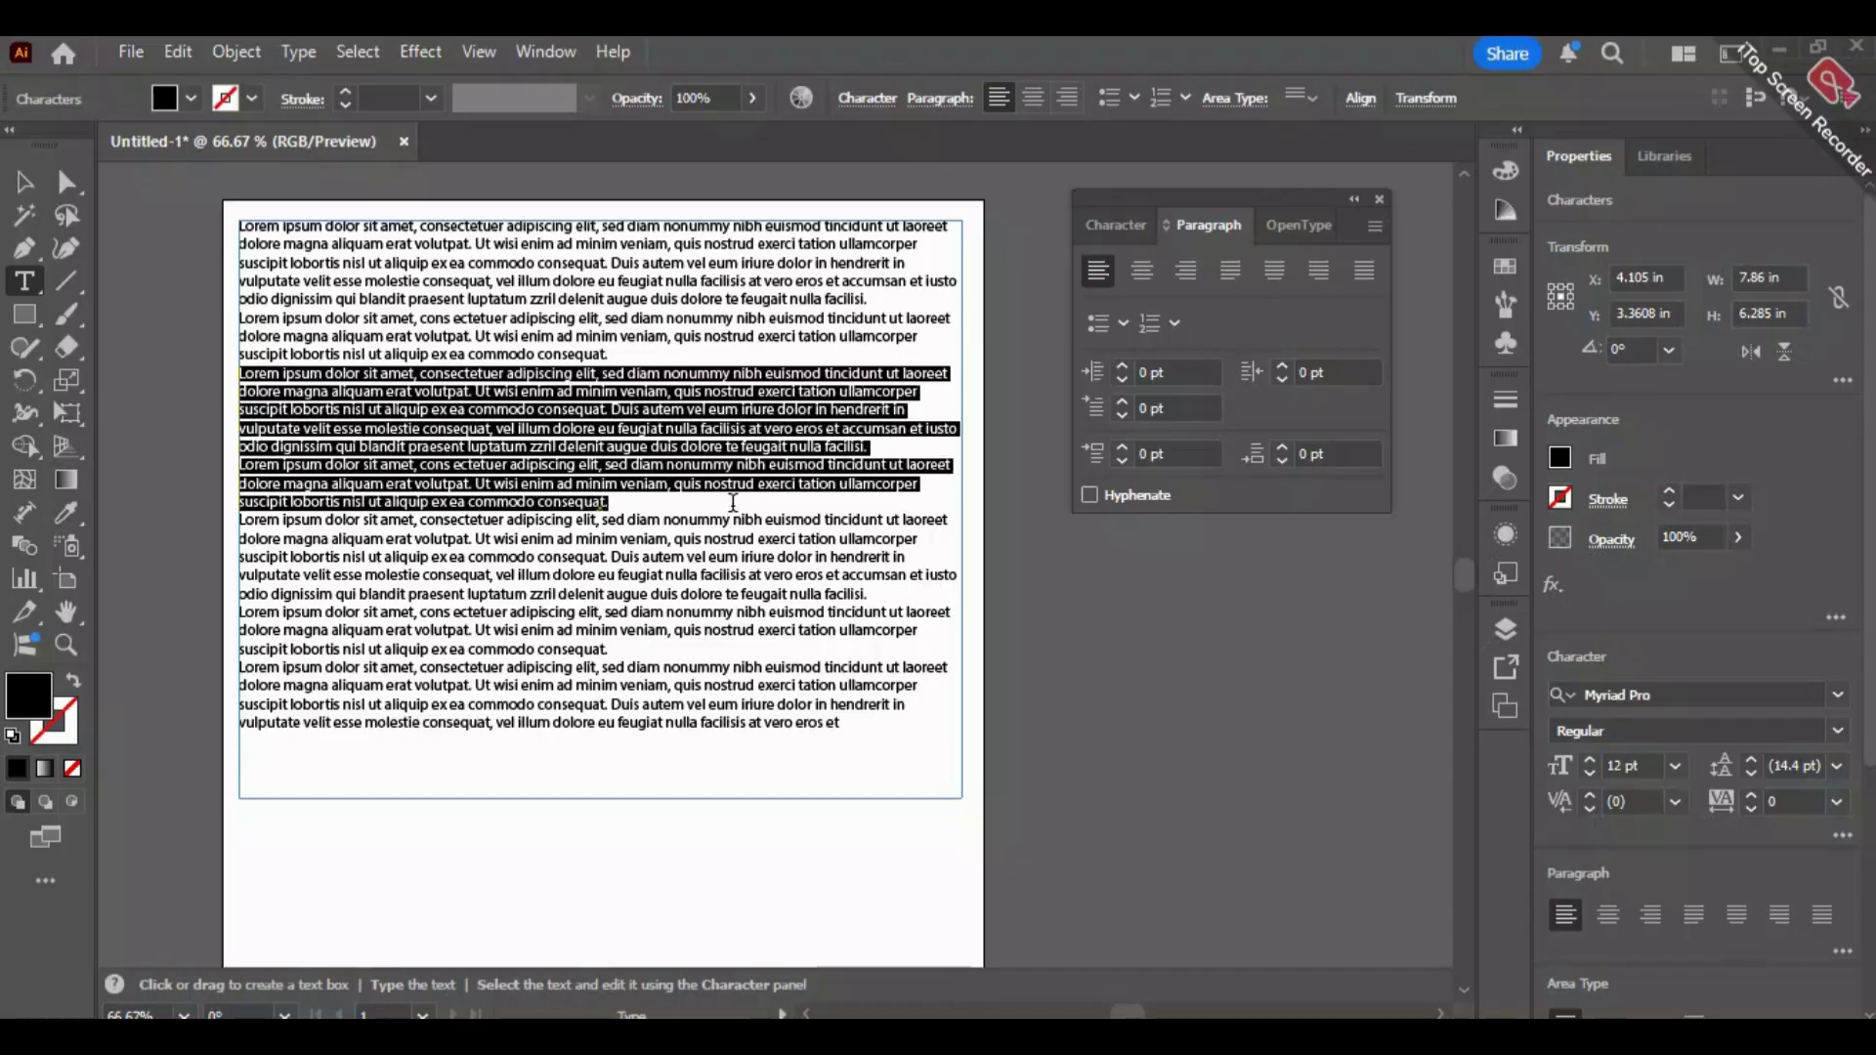
pyautogui.click(1123, 448)
pyautogui.click(1122, 447)
pyautogui.click(1122, 448)
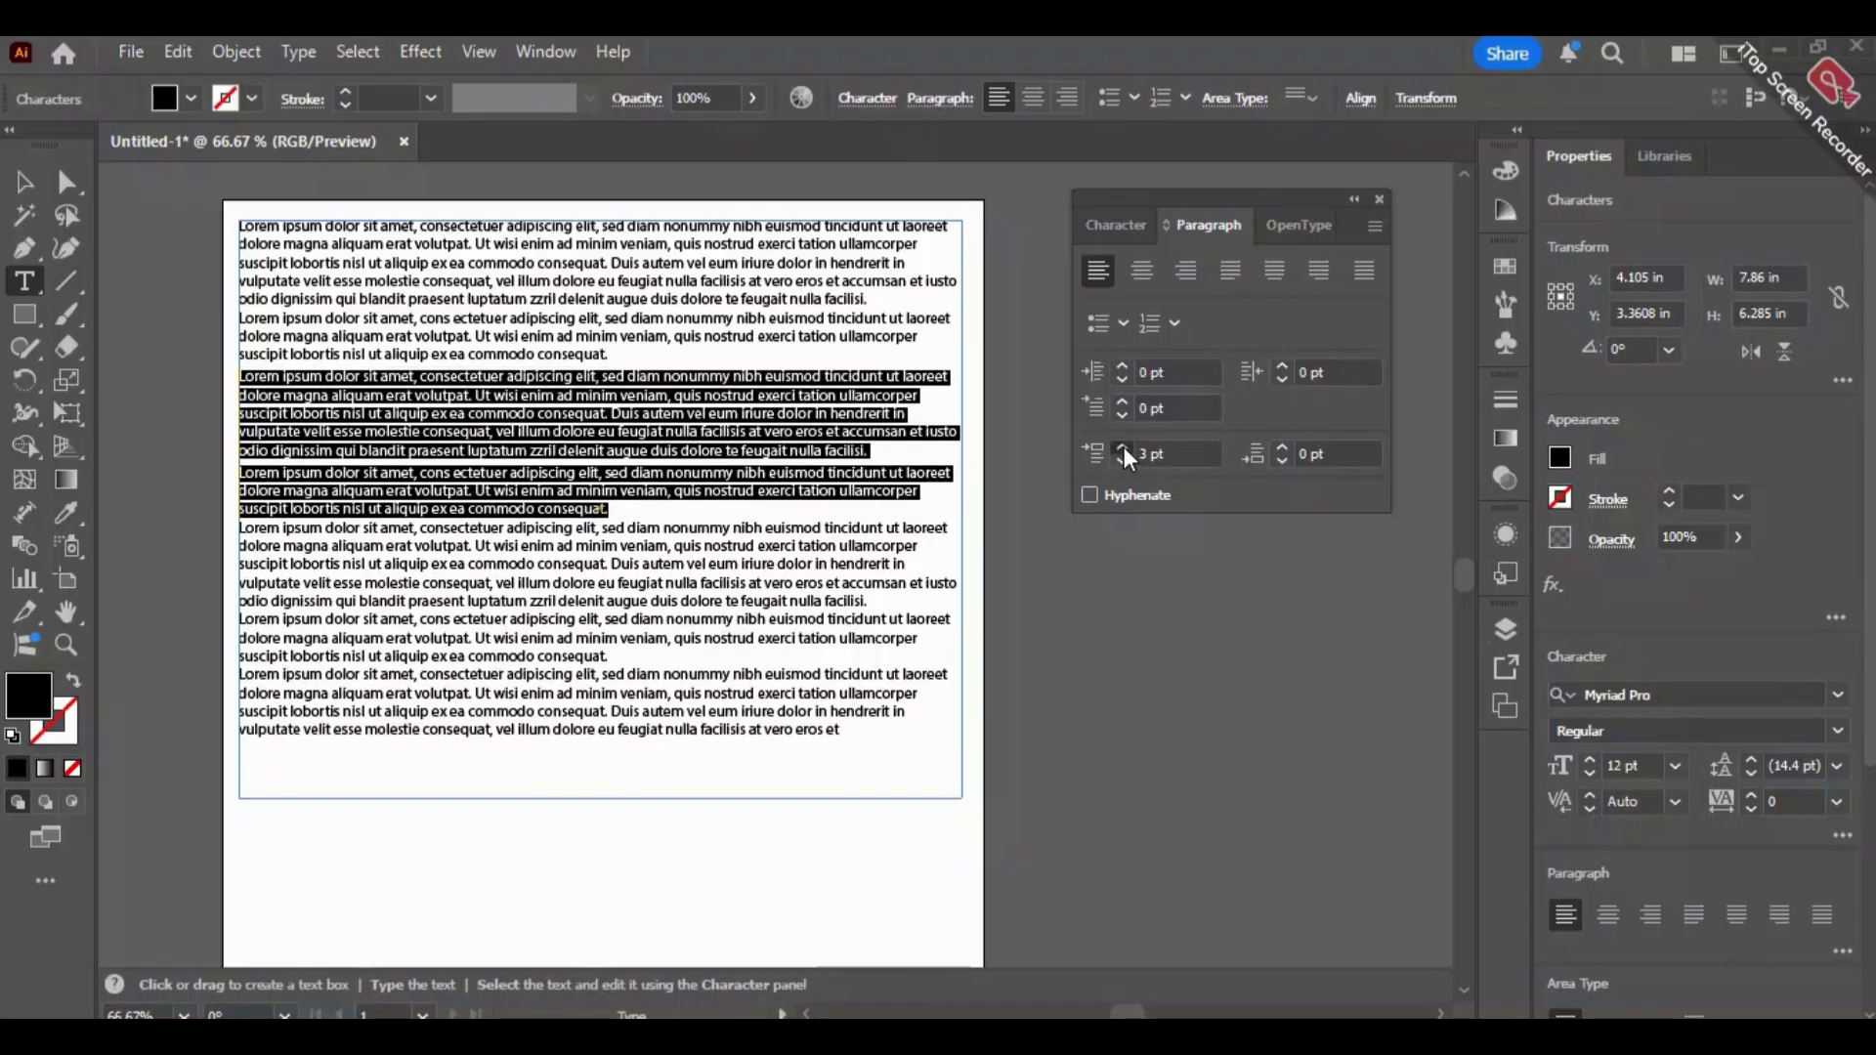
pyautogui.click(1123, 447)
pyautogui.hotkey('ctrl', 'z')
pyautogui.hotkey('ctrl', 'z')
pyautogui.hotkey('ctrl', 'z')
pyautogui.hotkey('ctrl', 'z')
pyautogui.hotkey('ctrl', 'z')
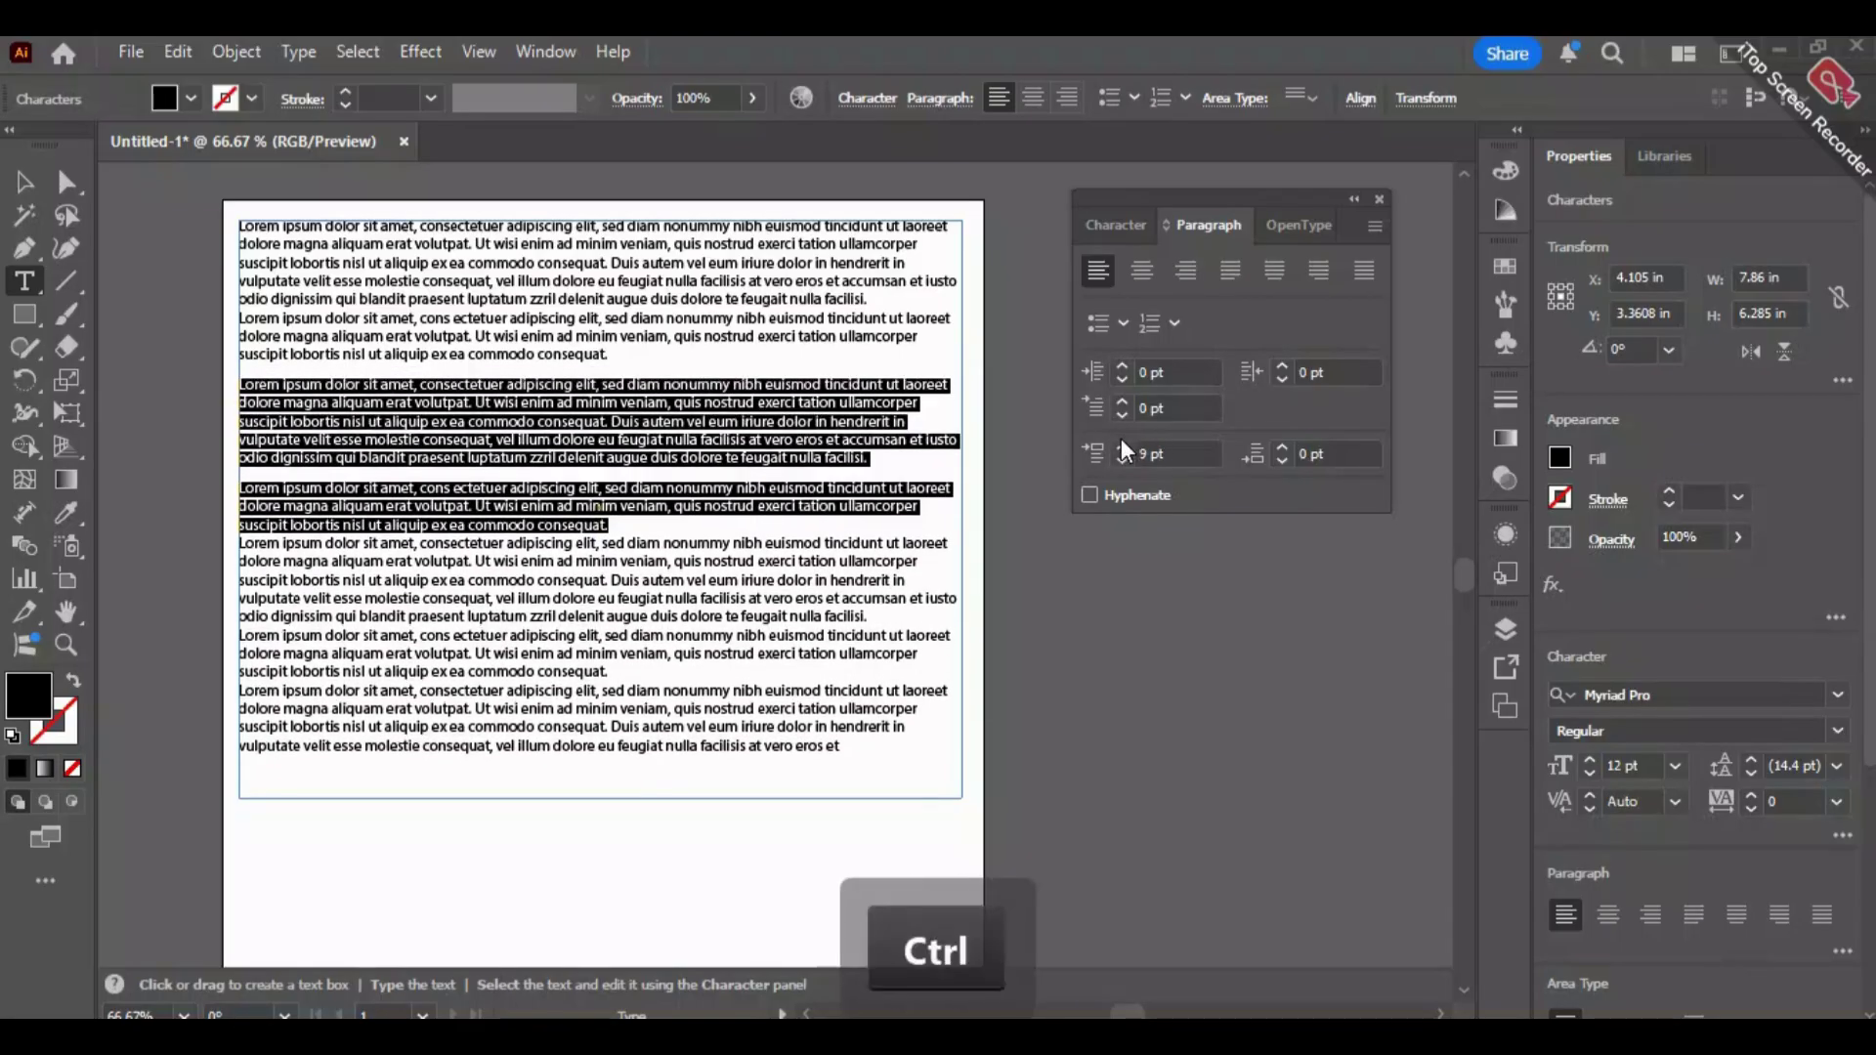
pyautogui.hotkey('ctrl', 'z')
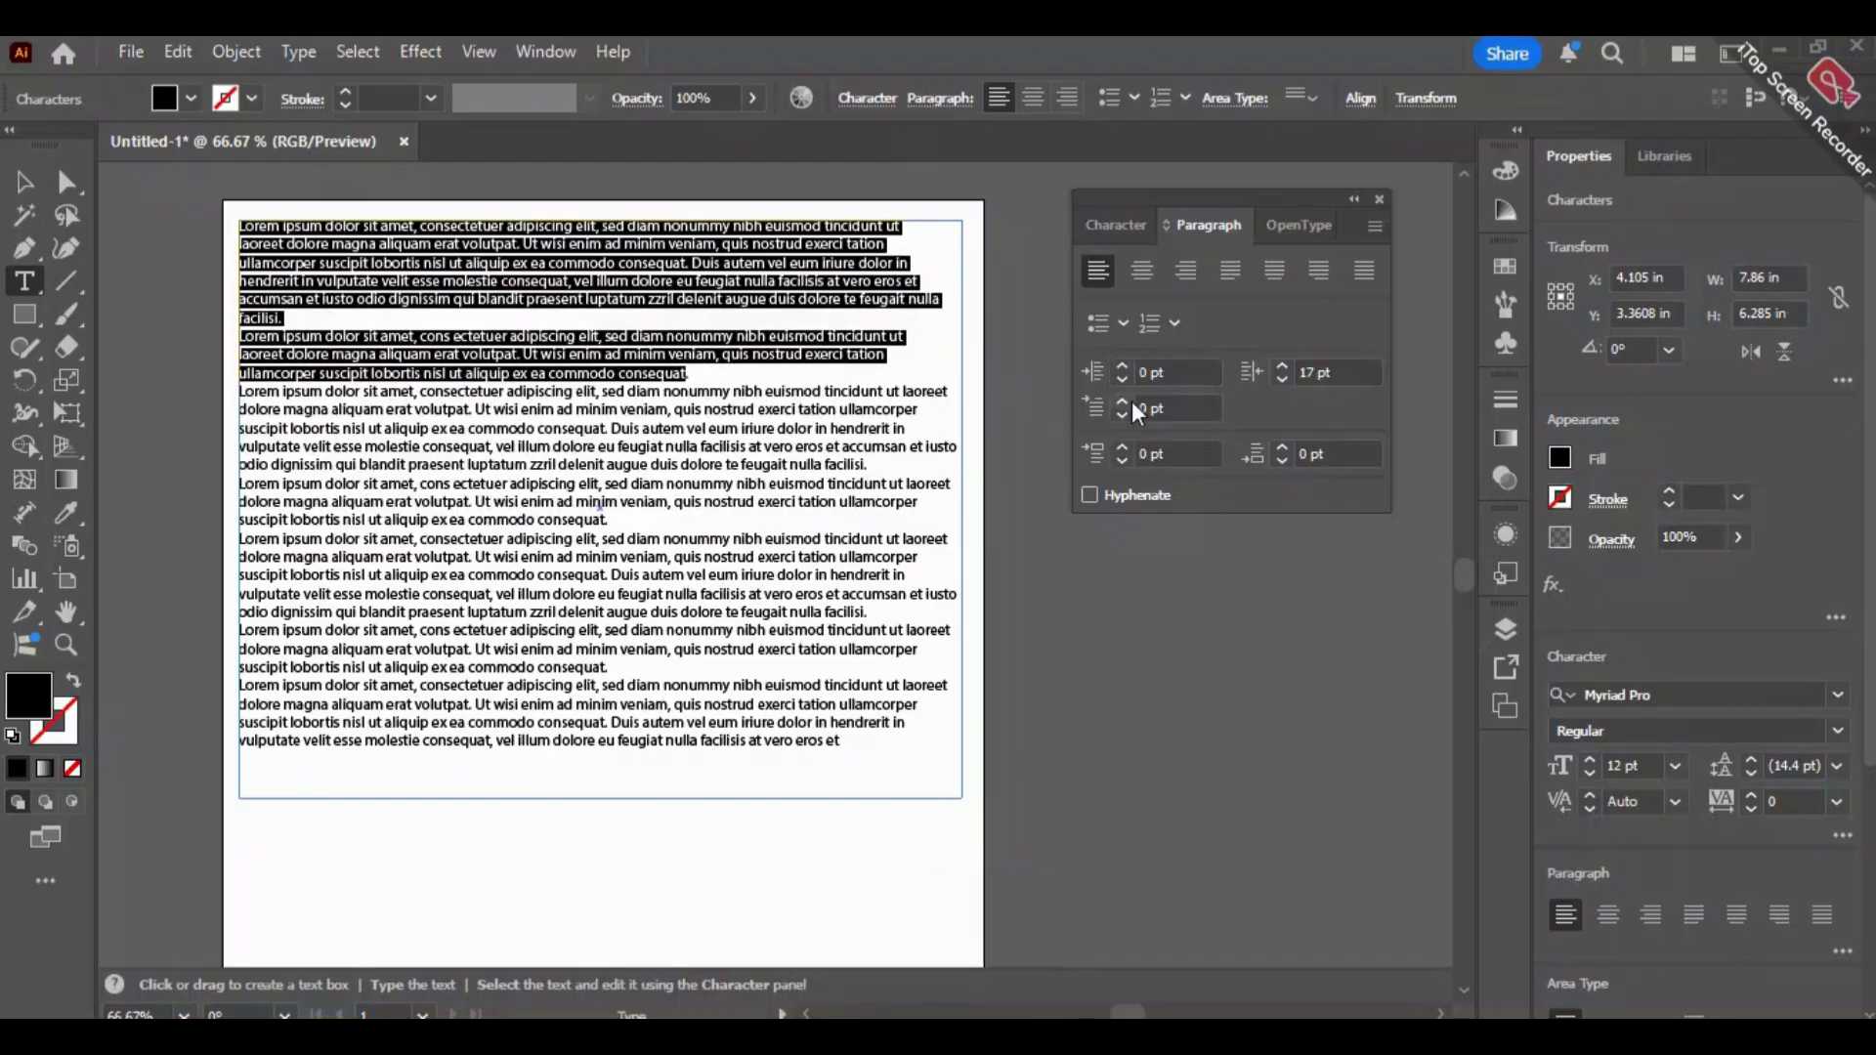
# Raise the first-line indent of the first two paragraphs to 35 pt.
pyautogui.click(1130, 399)
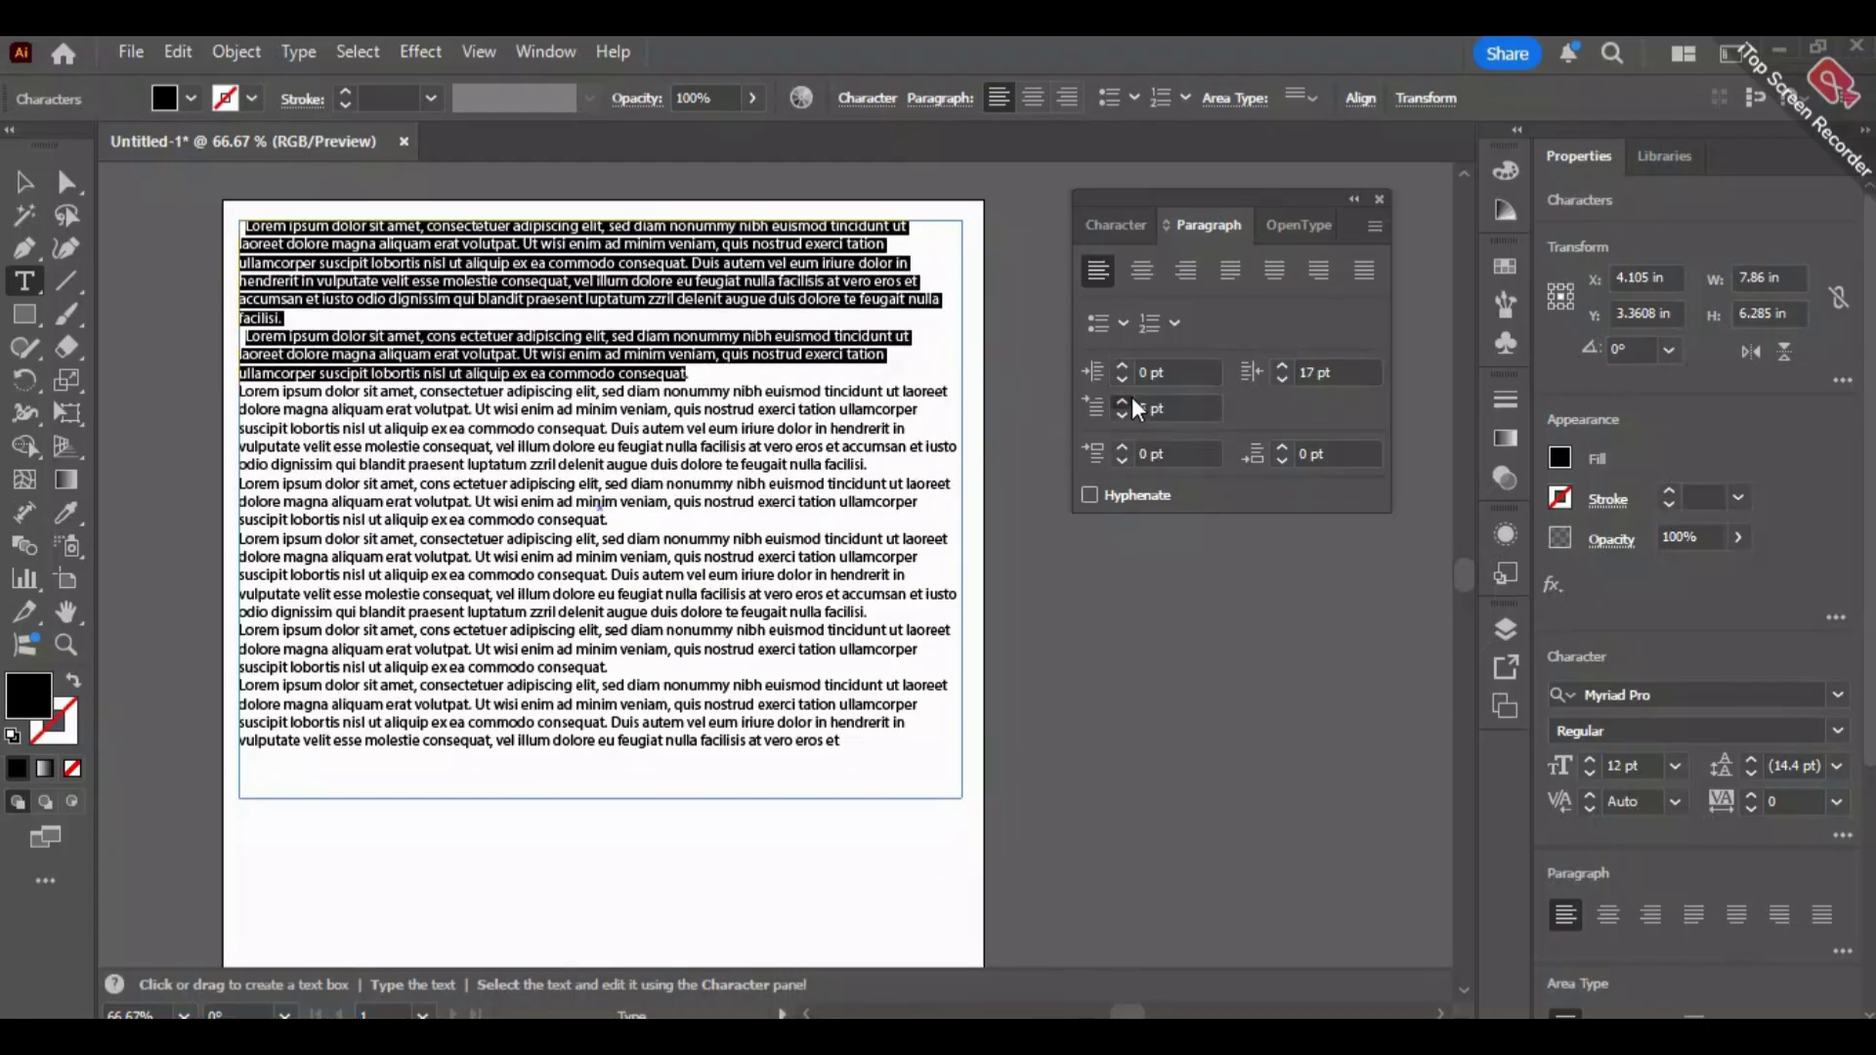
pyautogui.moveTo(1131, 398); pyautogui.dragTo(1131, 399)
pyautogui.click(1128, 400)
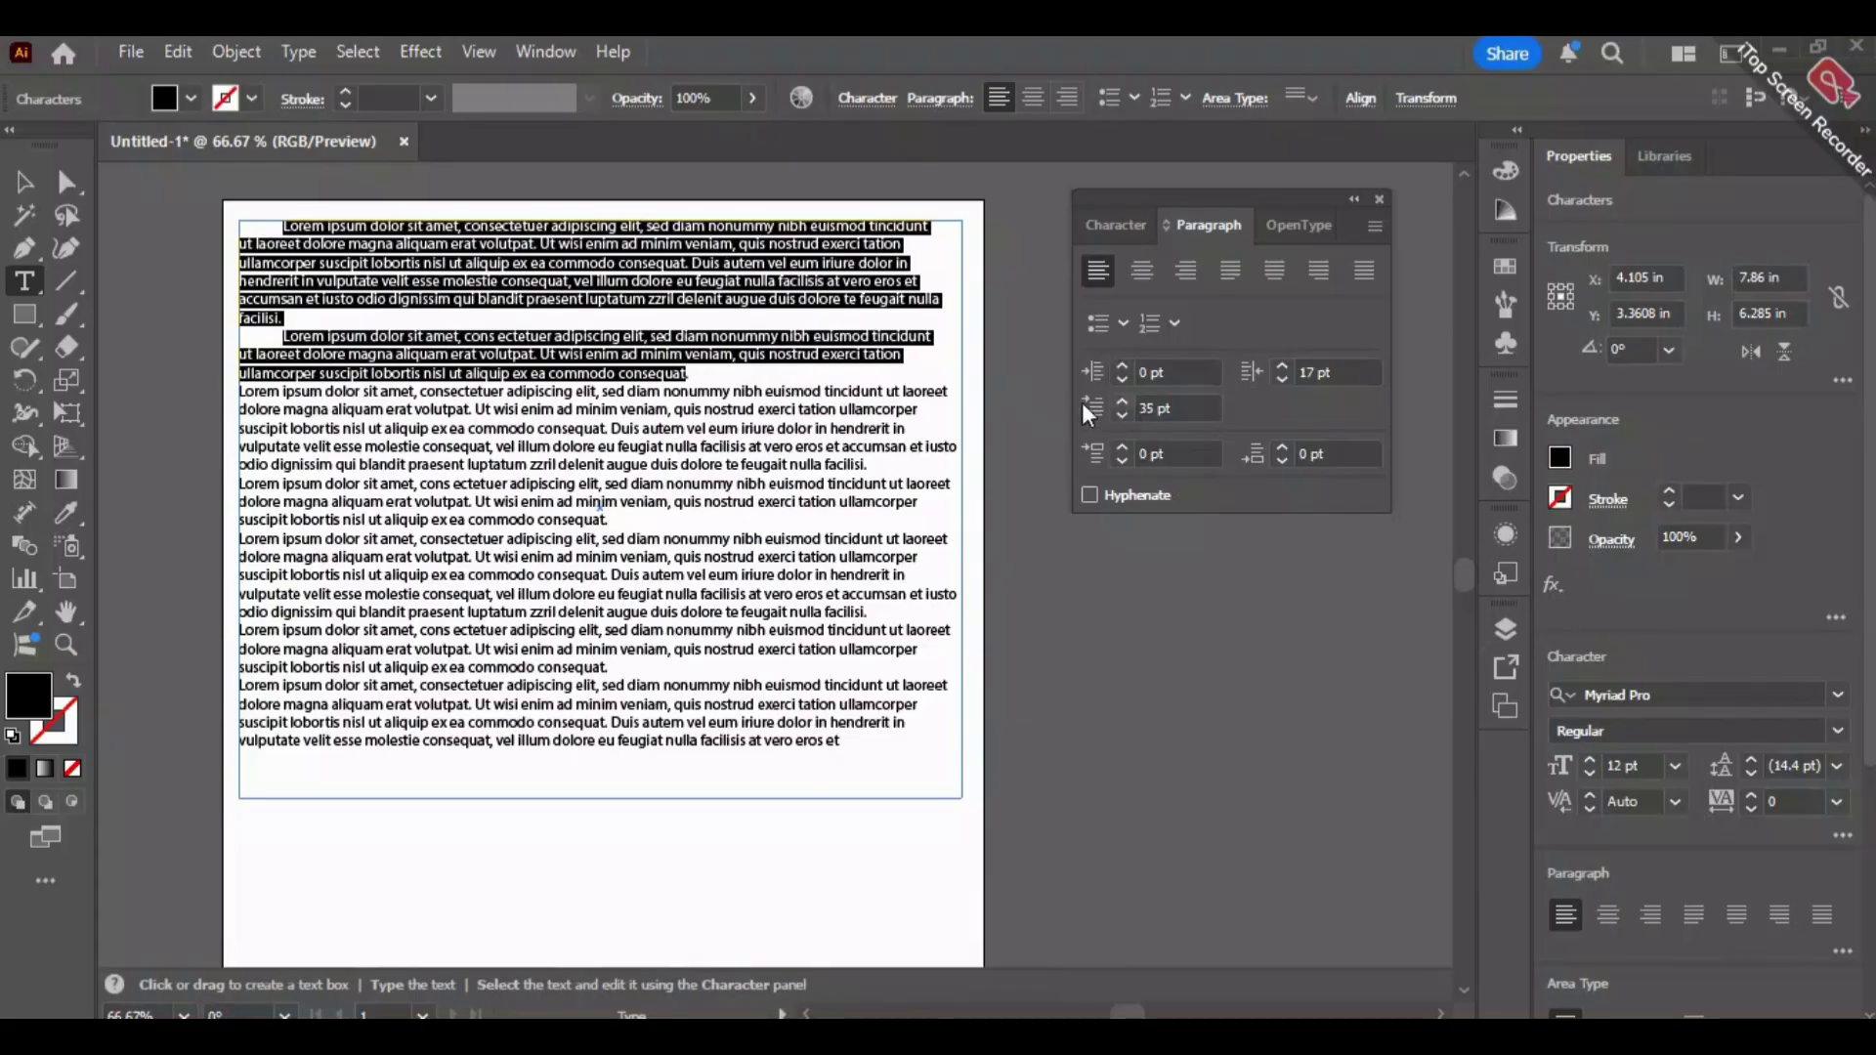
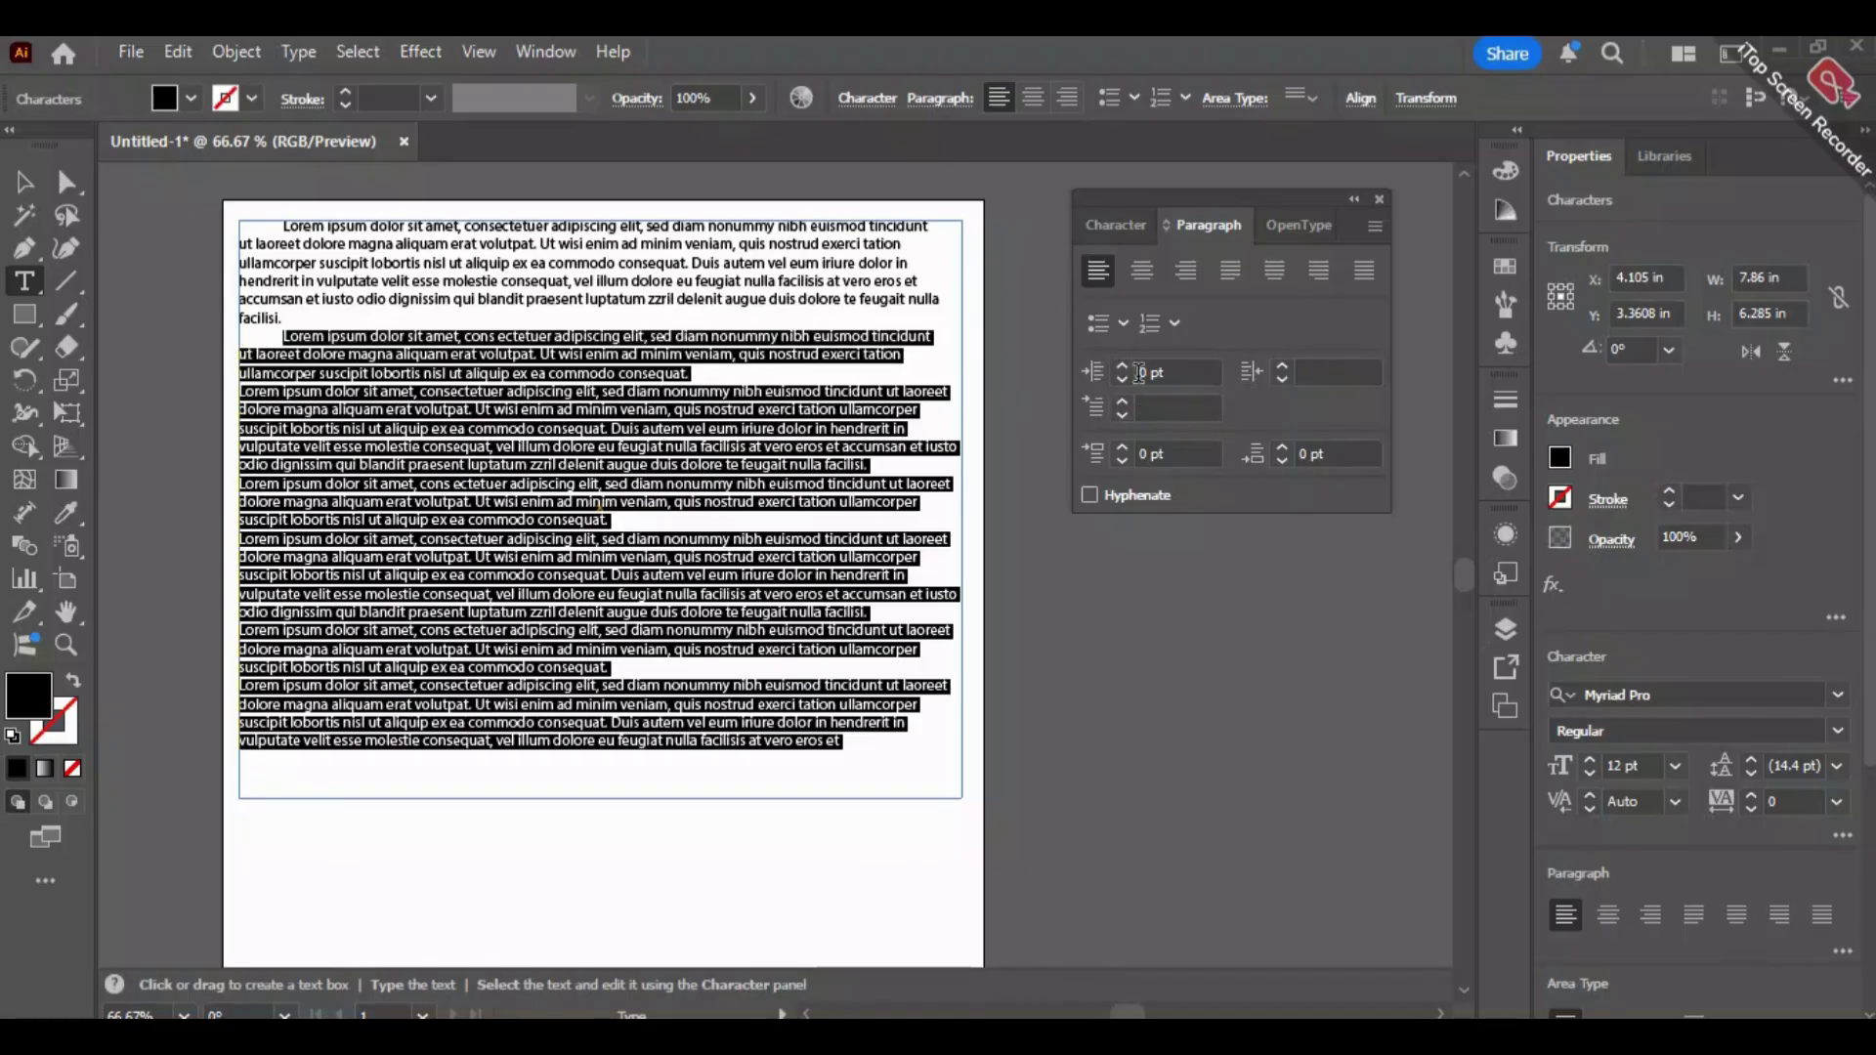
# Set the first-line indent of all paragraphs below the first one to 40 pt and deselect the text.
pyautogui.click(1129, 400)
pyautogui.click(1128, 401)
pyautogui.click(1128, 401)
pyautogui.click(1128, 401)
pyautogui.click(1128, 401)
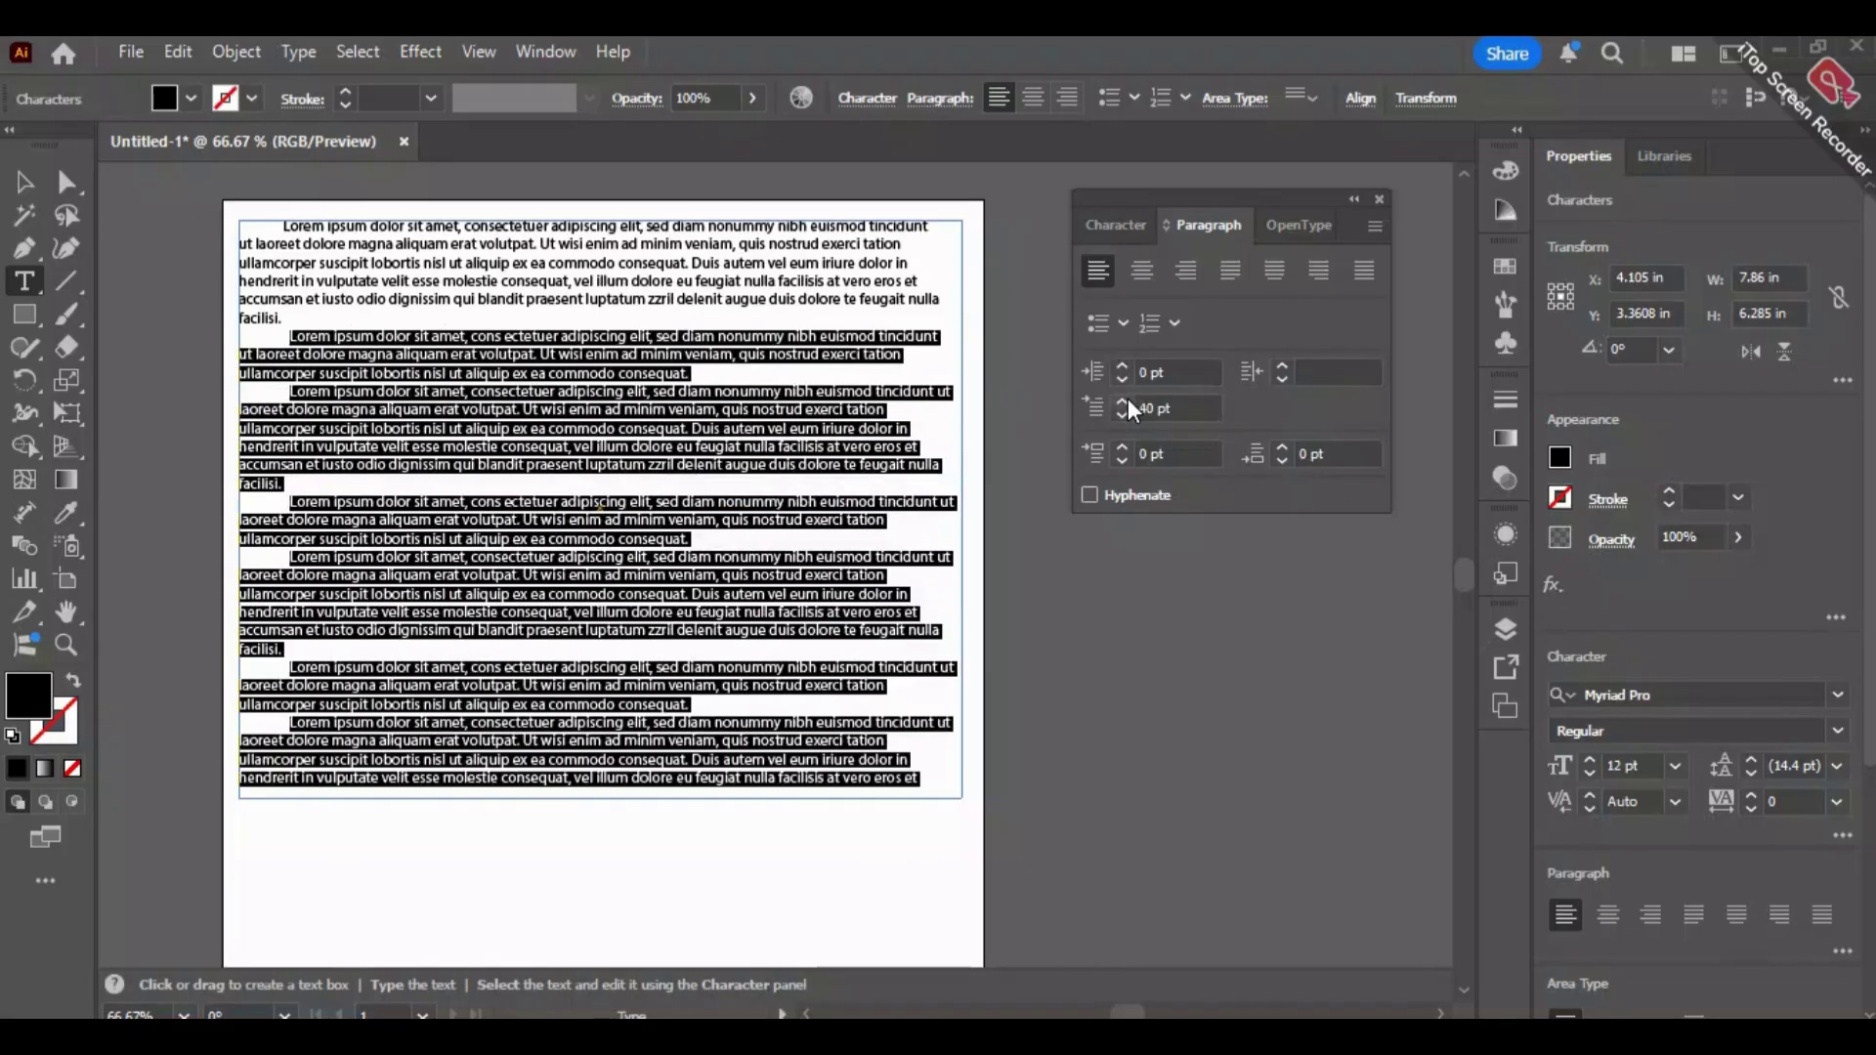
pyautogui.click(1060, 686)
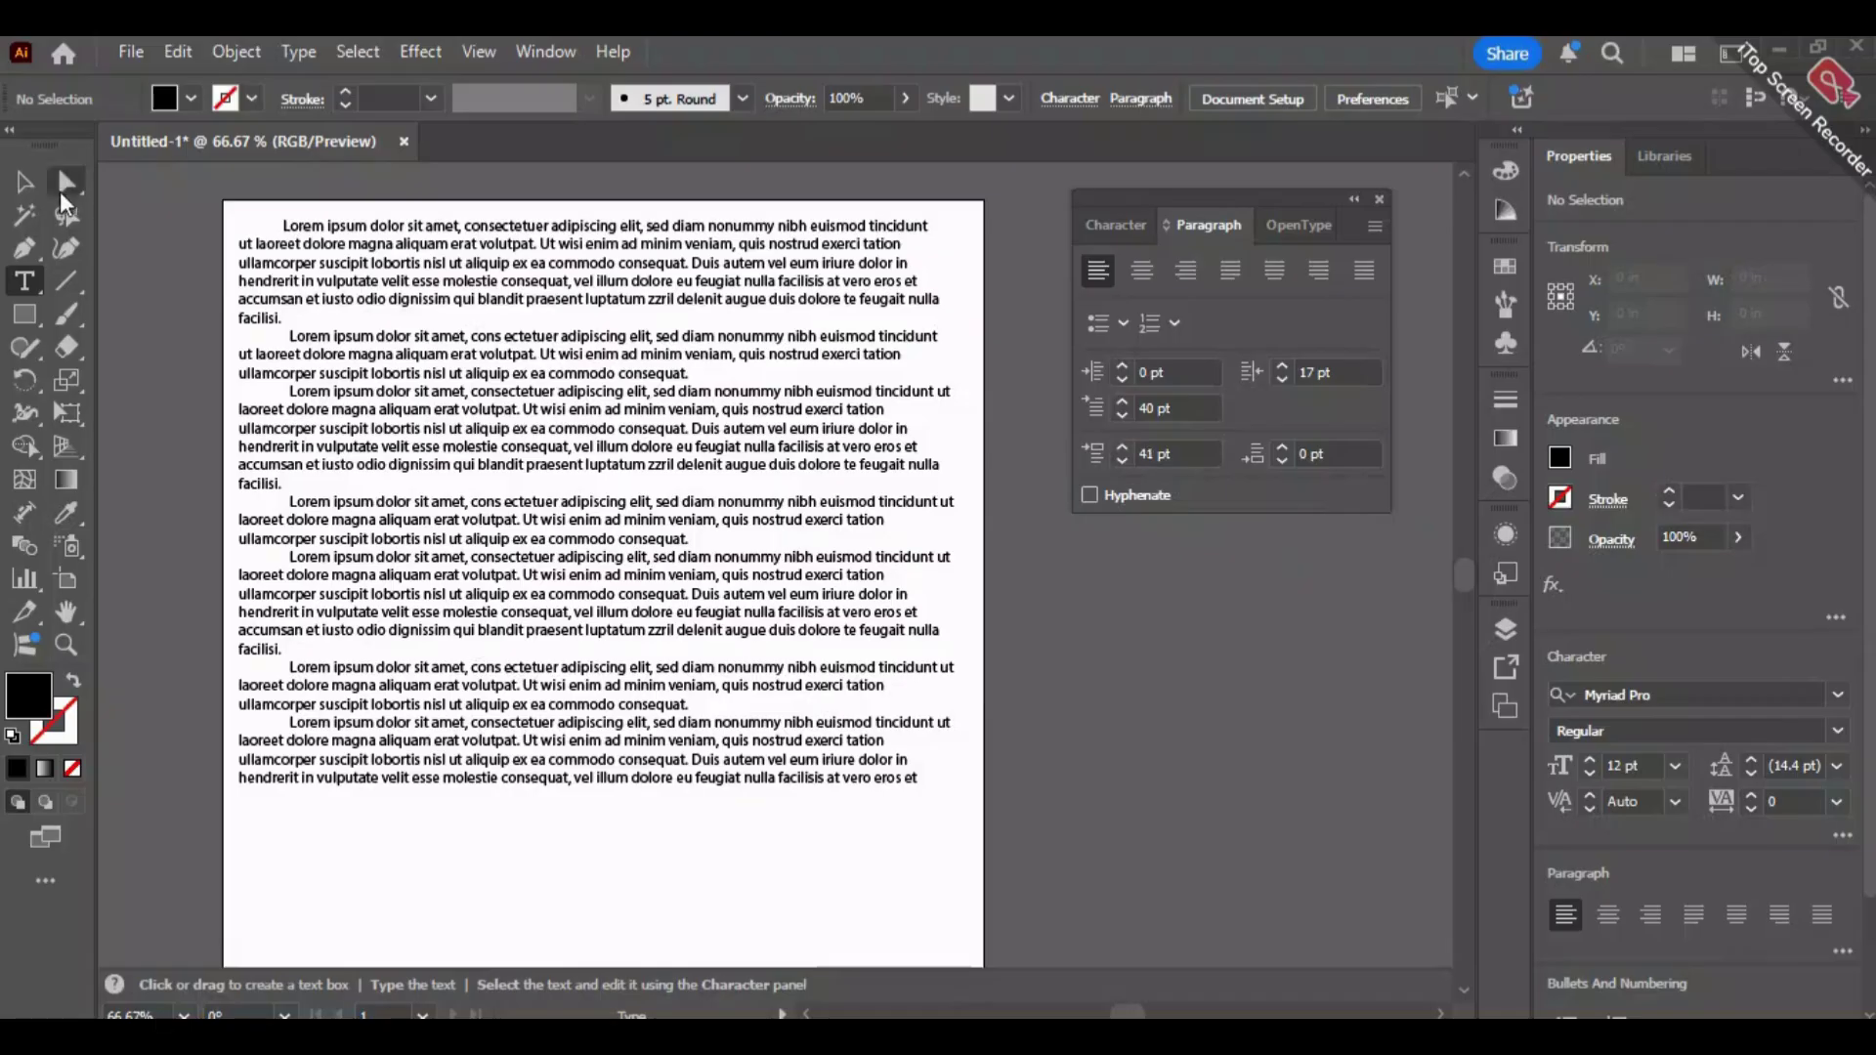
# Select the whole text box and set the space before its paragraphs to 10 pt.
pyautogui.press('v')
pyautogui.hotkey('ctrl', 'a')
pyautogui.click(1121, 446)
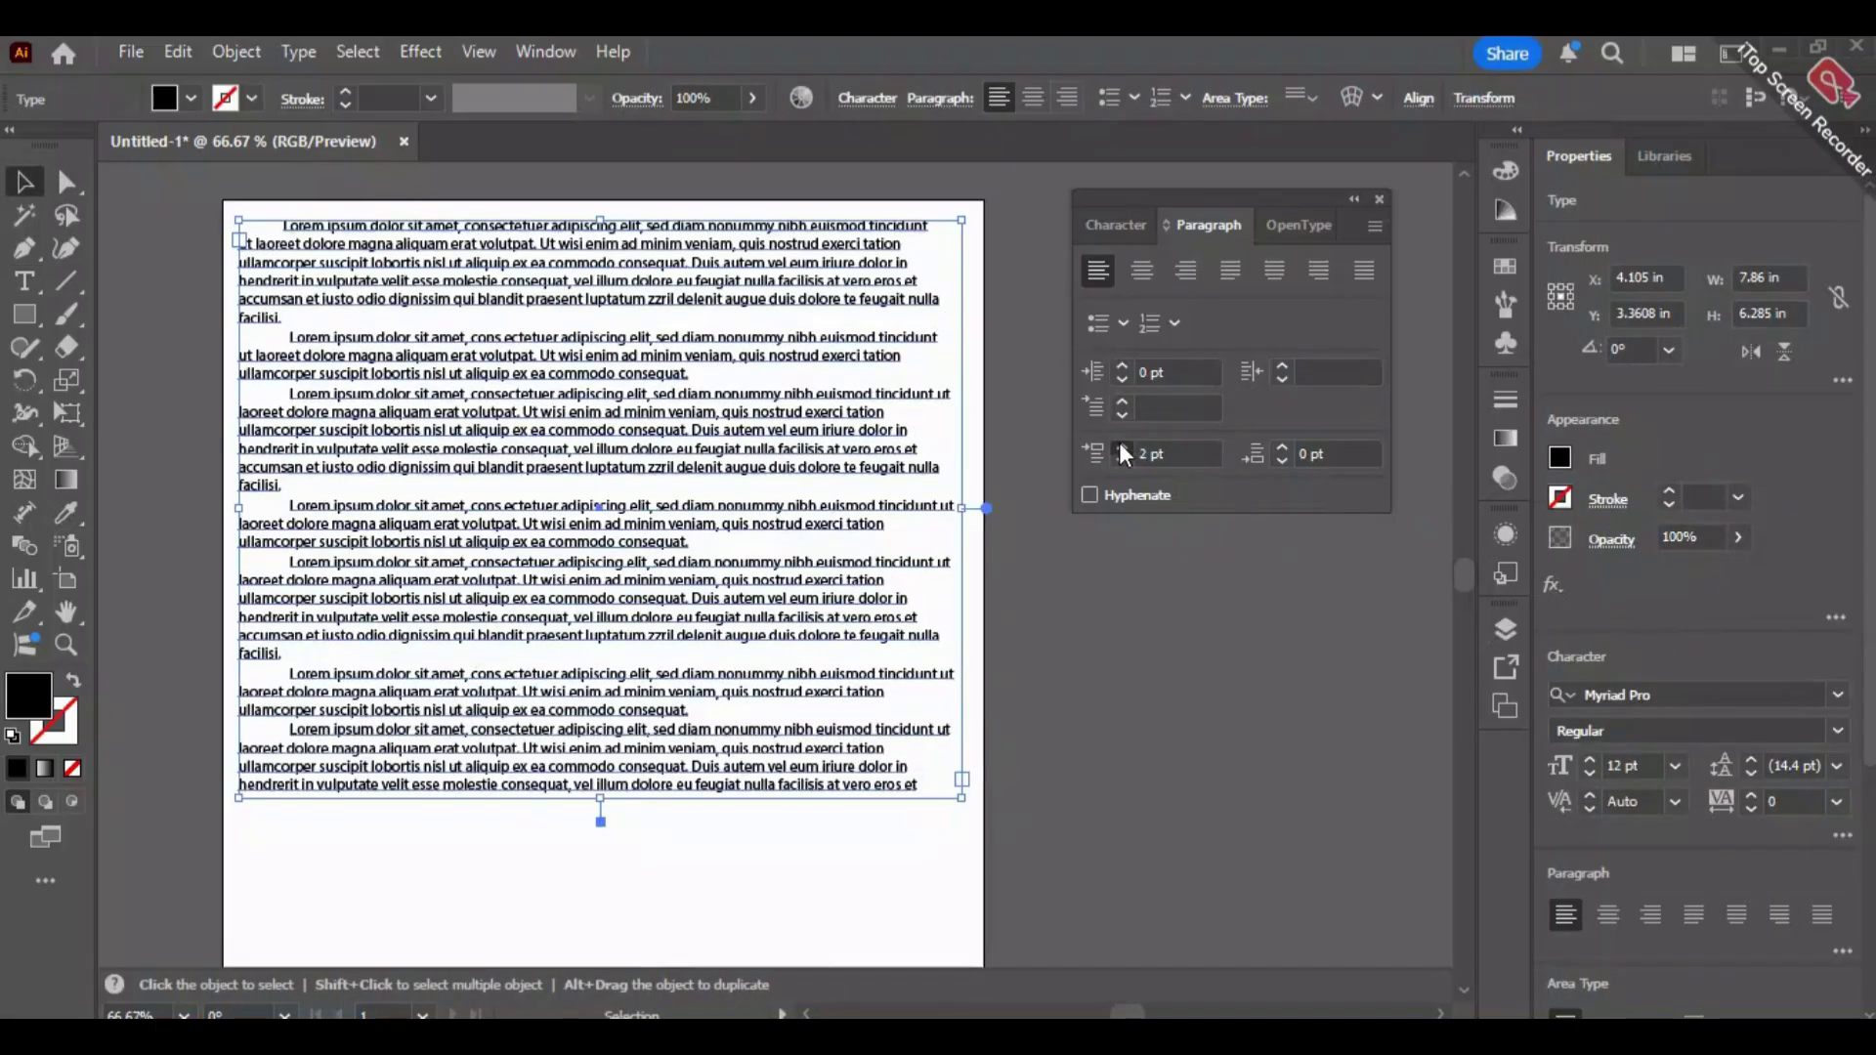
pyautogui.click(1120, 445)
pyautogui.click(1121, 446)
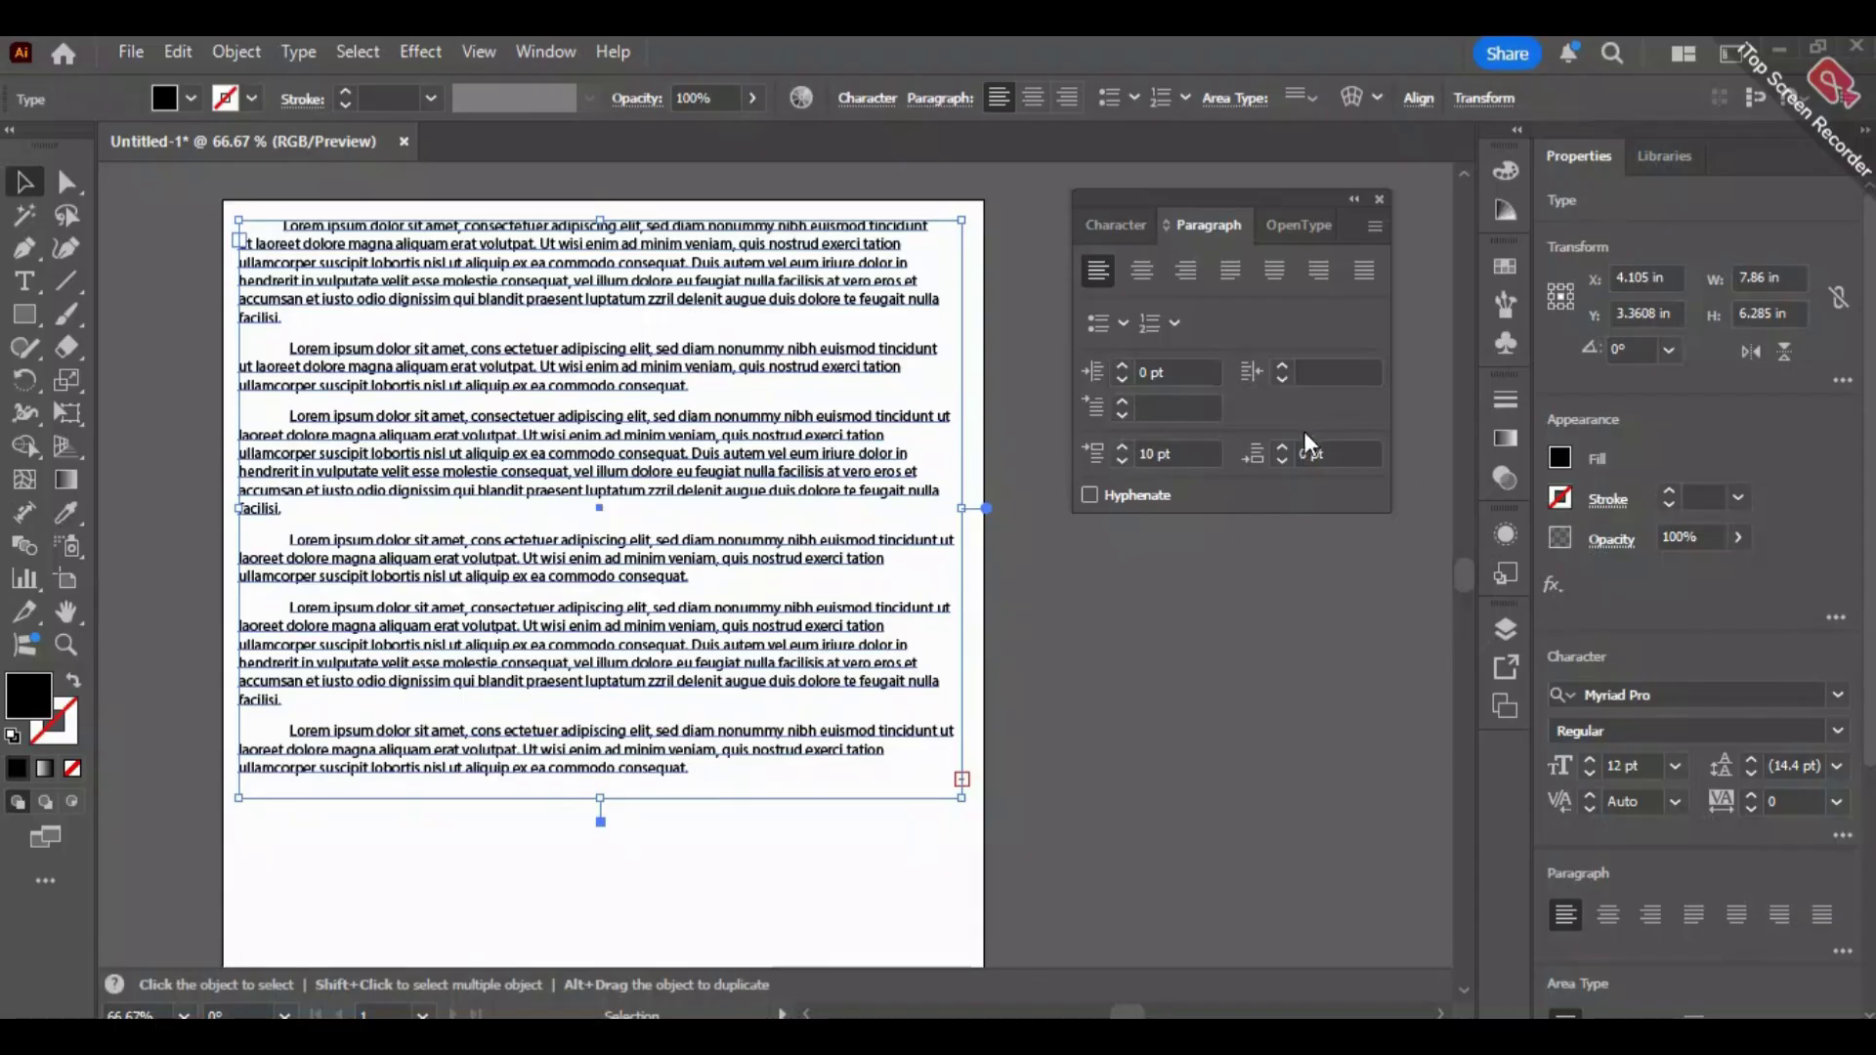
# Raise the space after the paragraphs to 7 pt as a trial.
pyautogui.click(1280, 447)
pyautogui.click(1280, 447)
pyautogui.click(1280, 447)
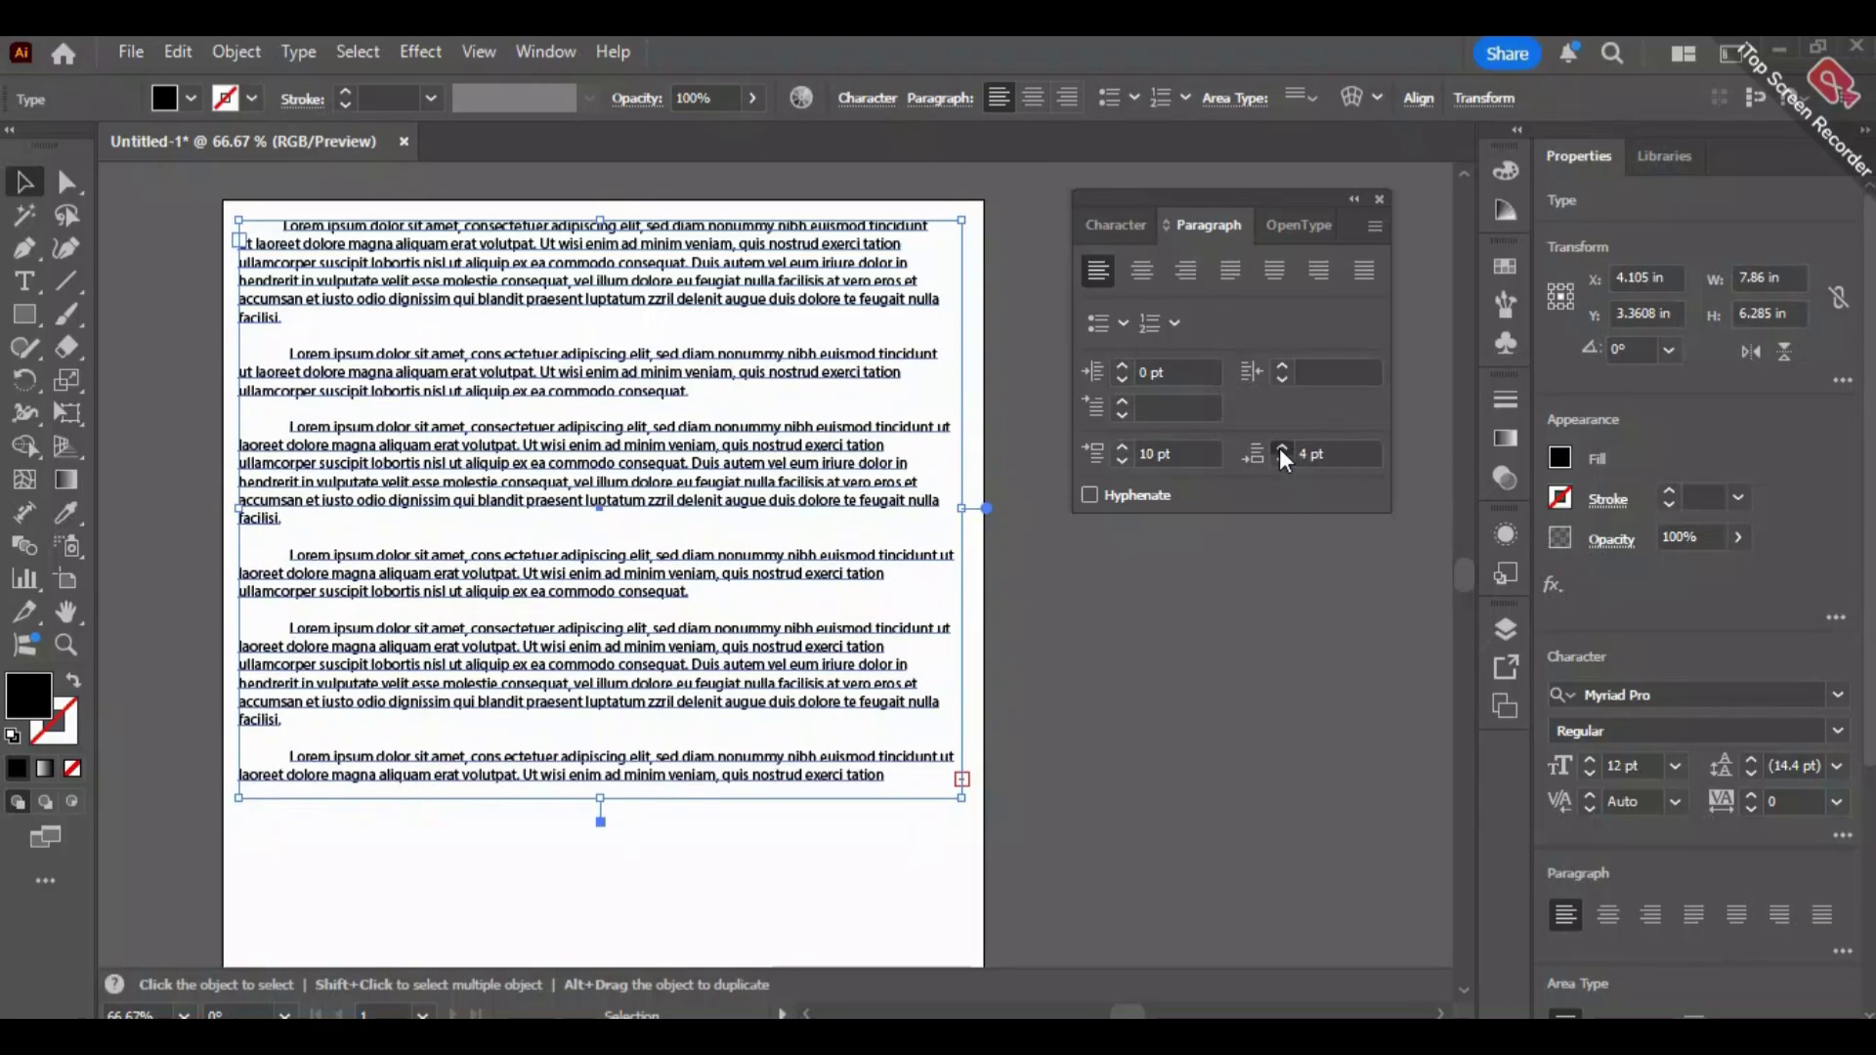
pyautogui.click(1280, 447)
pyautogui.click(1279, 447)
pyautogui.click(1280, 447)
pyautogui.click(1280, 447)
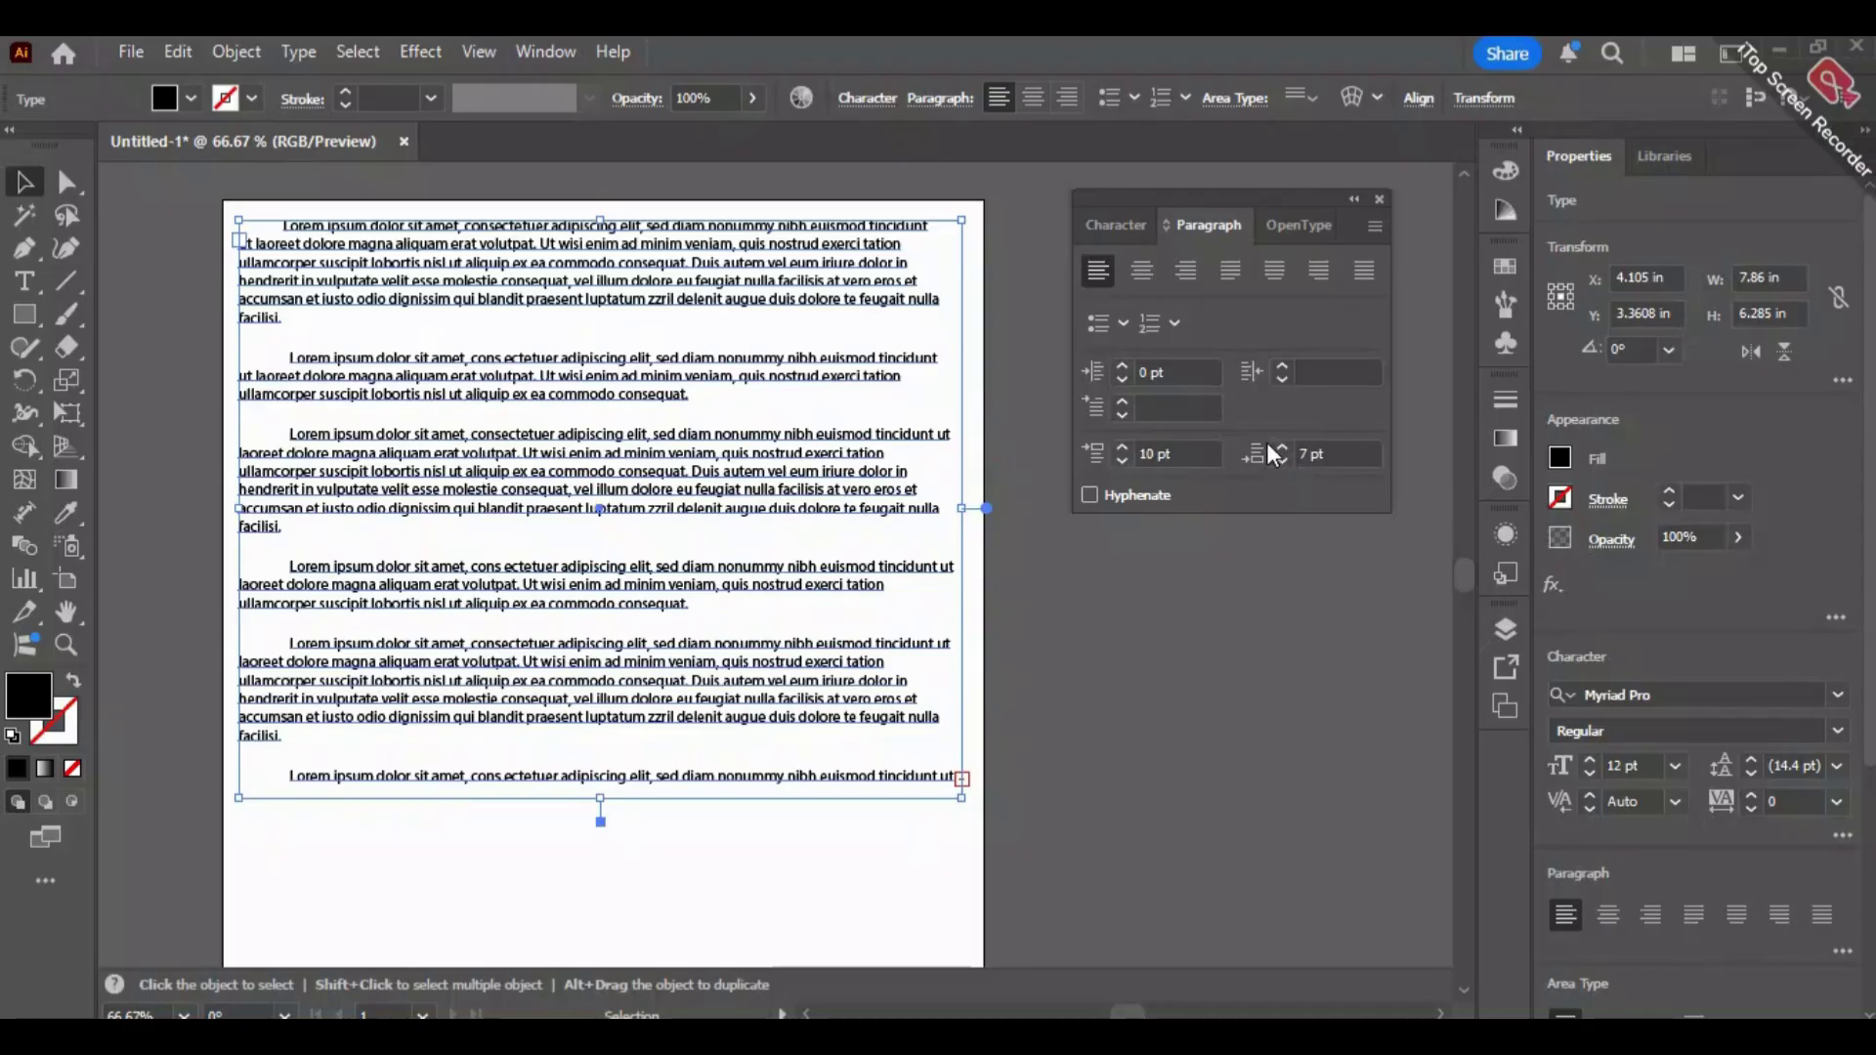
# Try a space after the paragraphs of -2 pt, and set it to 1 pt.
pyautogui.click(1280, 461)
pyautogui.click(1281, 461)
pyautogui.click(1280, 460)
pyautogui.click(1281, 460)
pyautogui.click(1281, 460)
pyautogui.click(1280, 460)
pyautogui.click(1281, 460)
pyautogui.click(1281, 460)
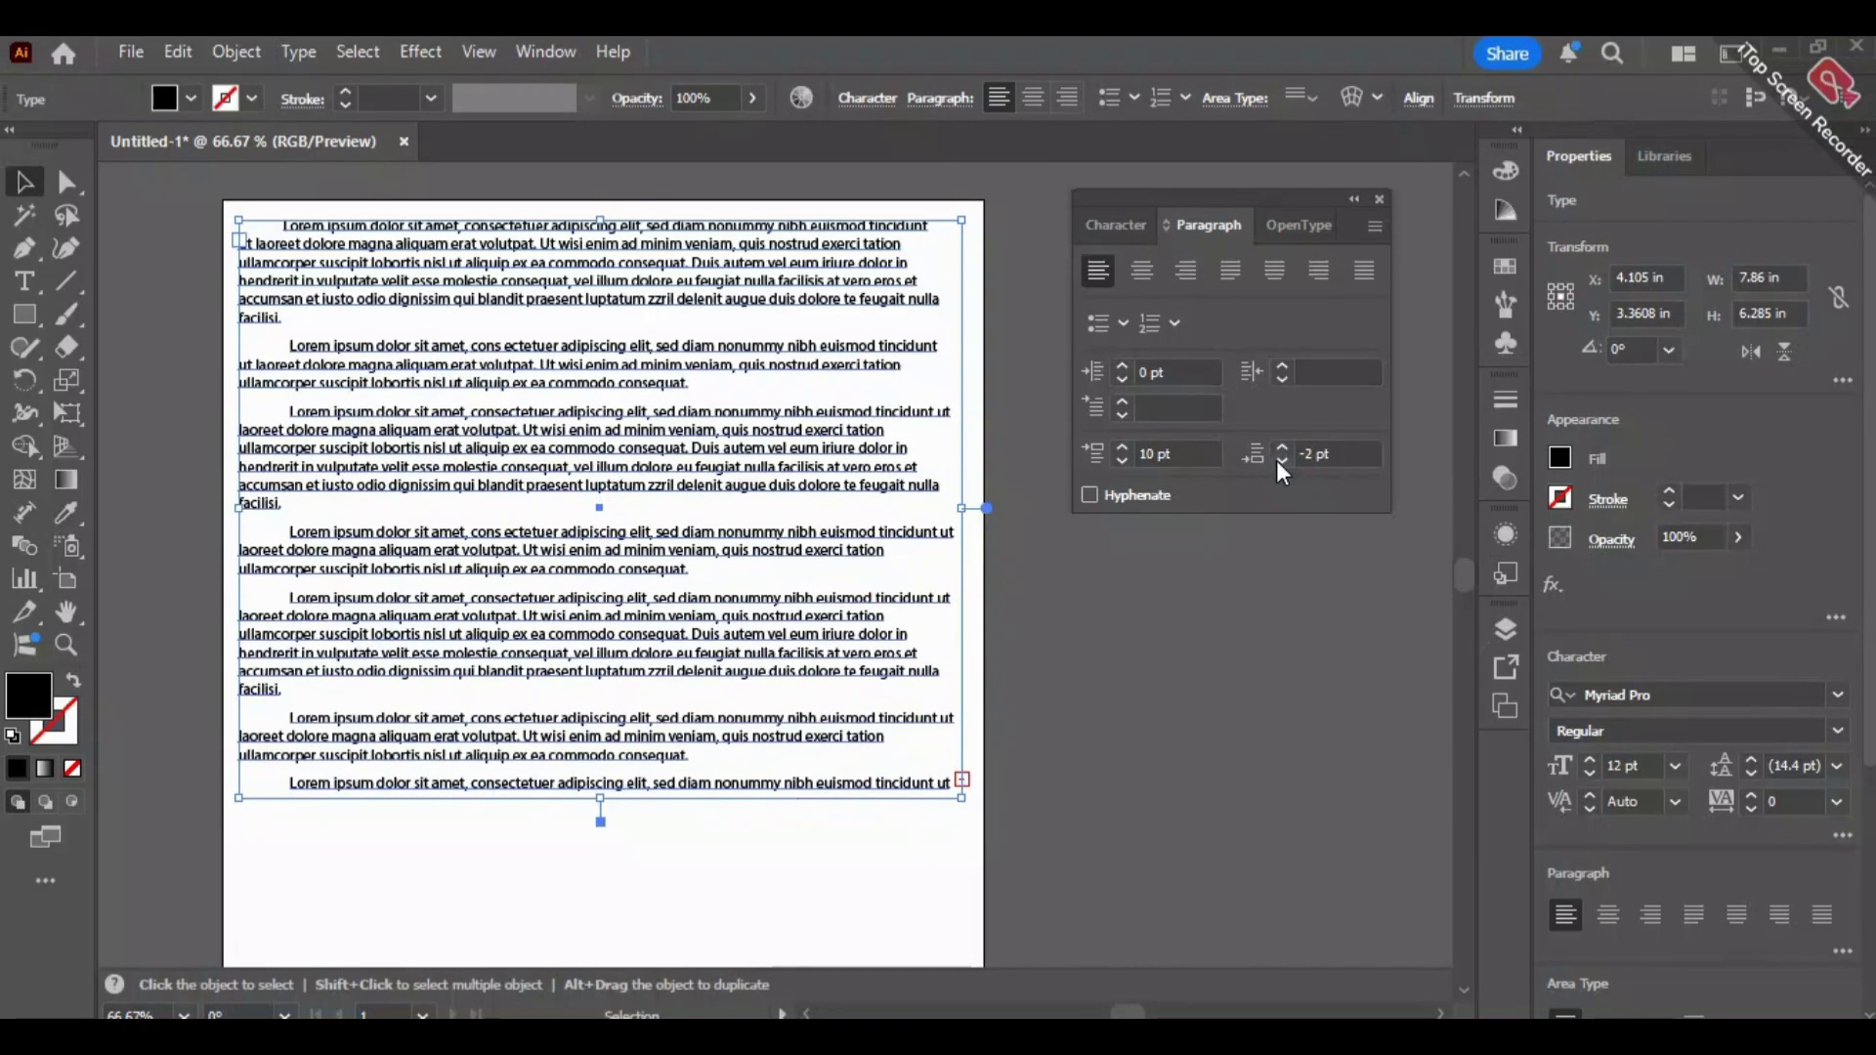
pyautogui.click(1286, 442)
pyautogui.click(1286, 442)
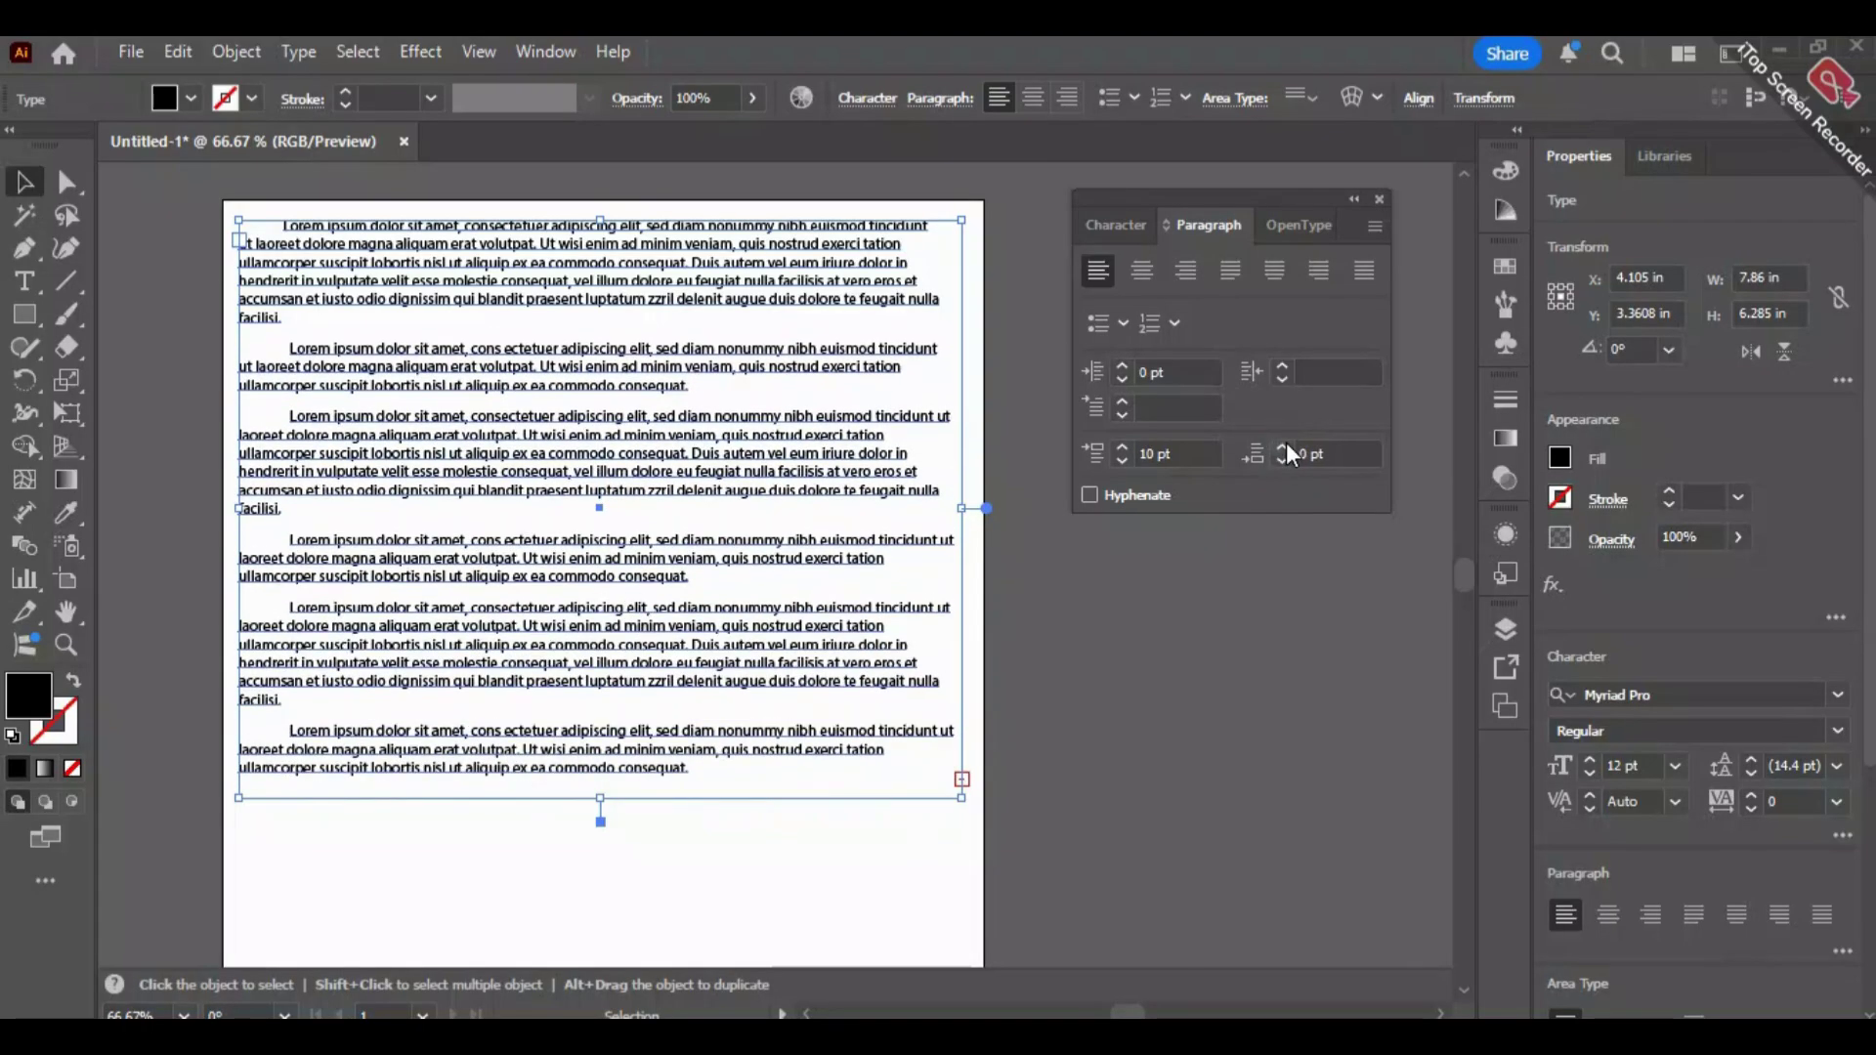
pyautogui.click(1286, 442)
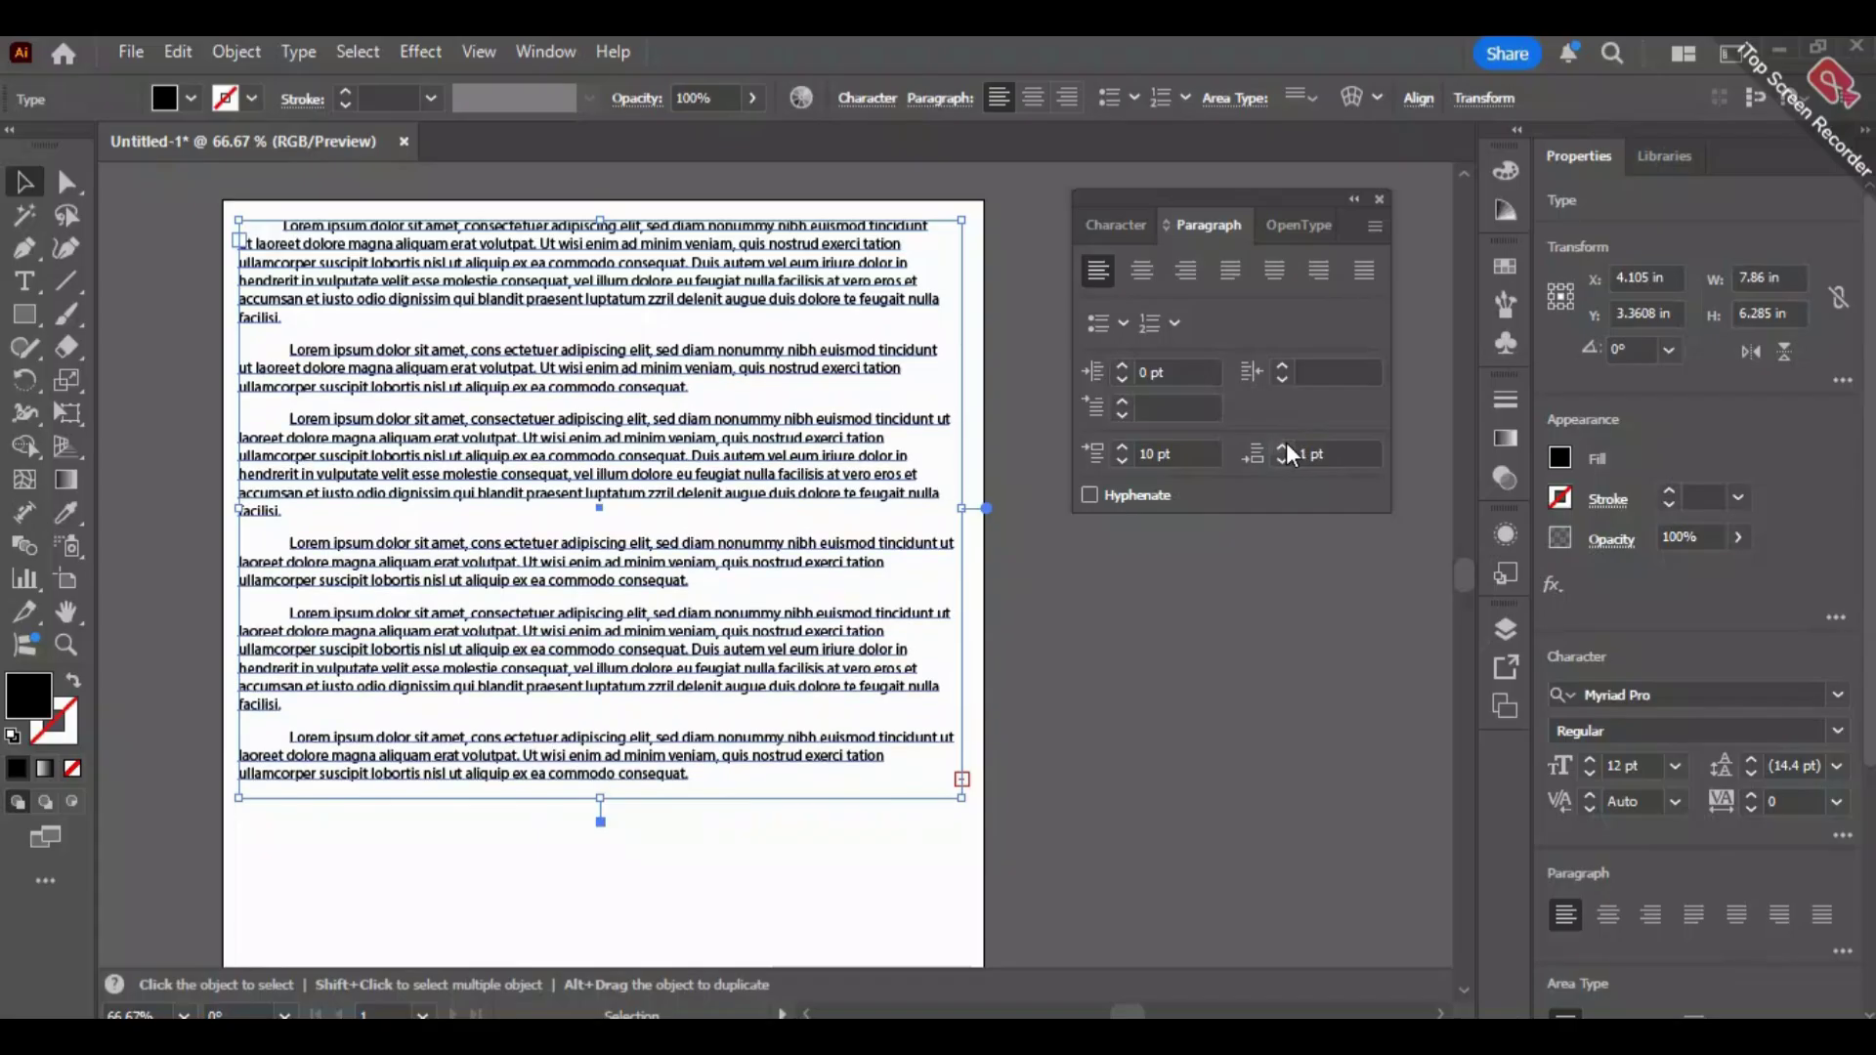
# Turn hyphenation on for the whole text as a trial and turn it off again.
pyautogui.click(1130, 496)
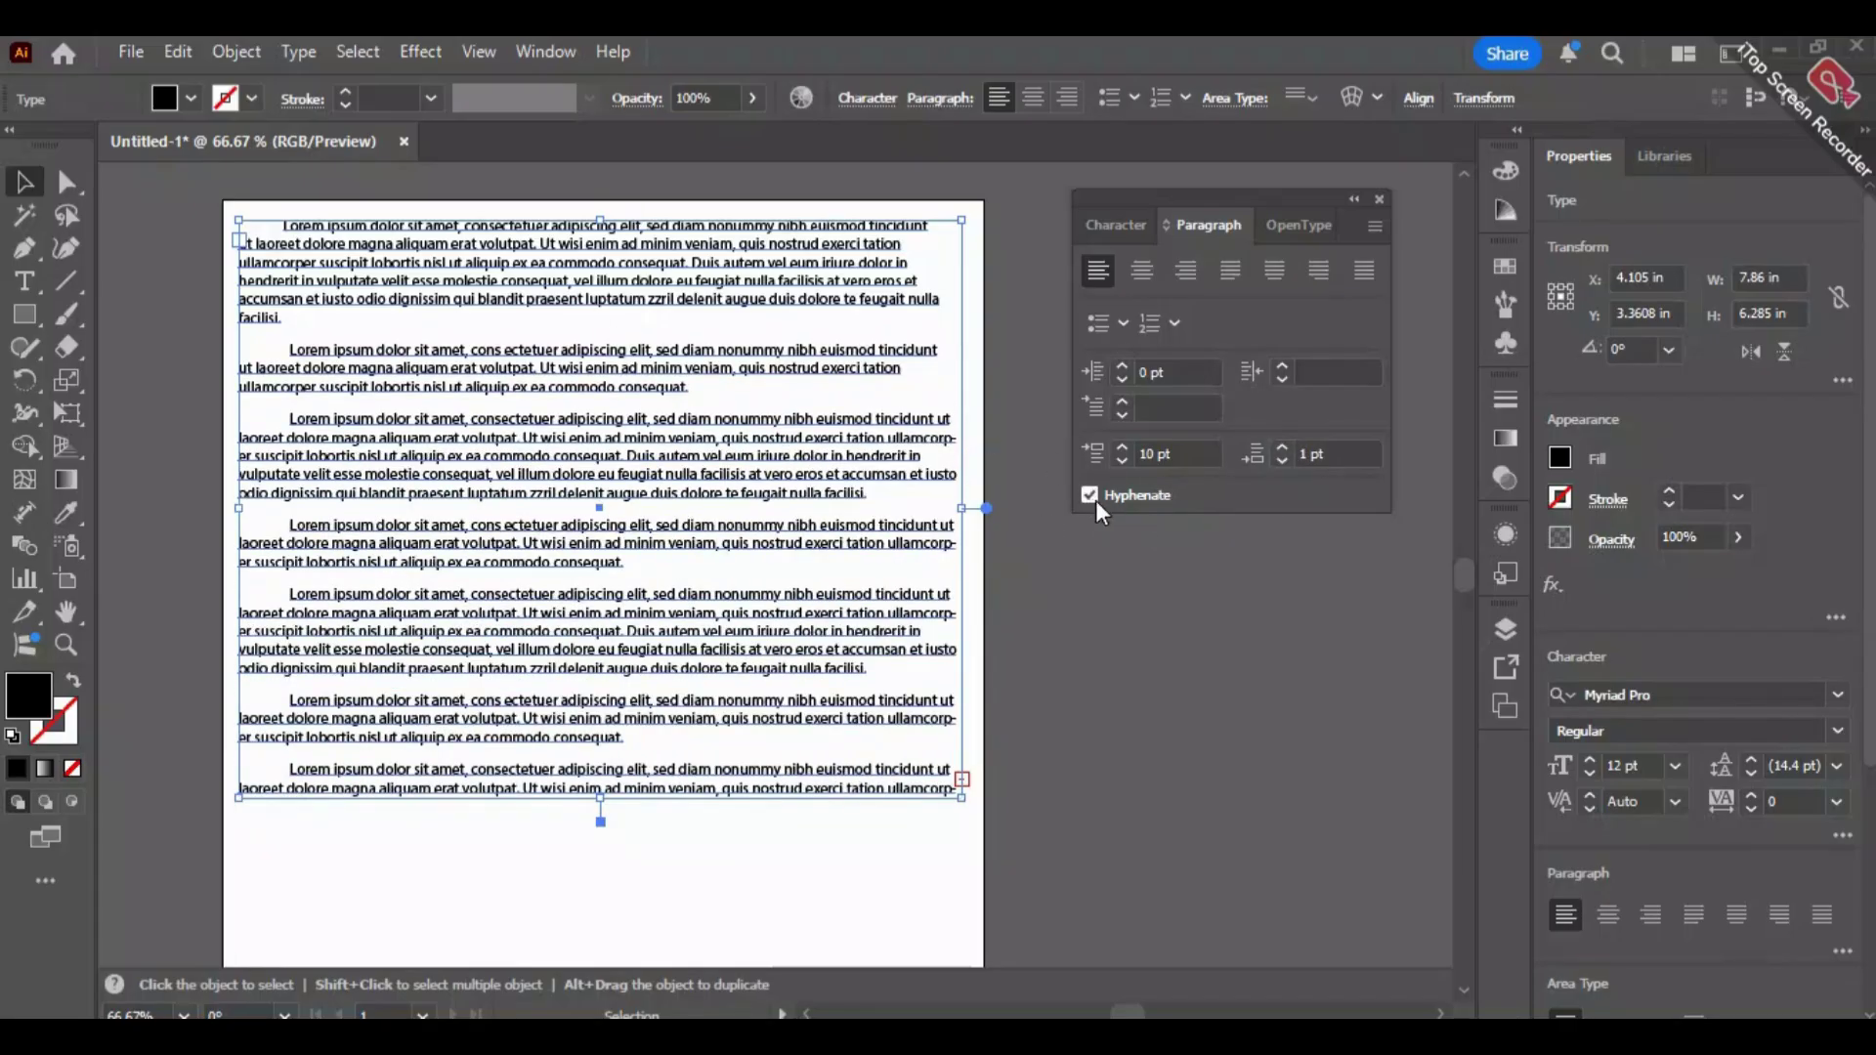
pyautogui.click(1092, 498)
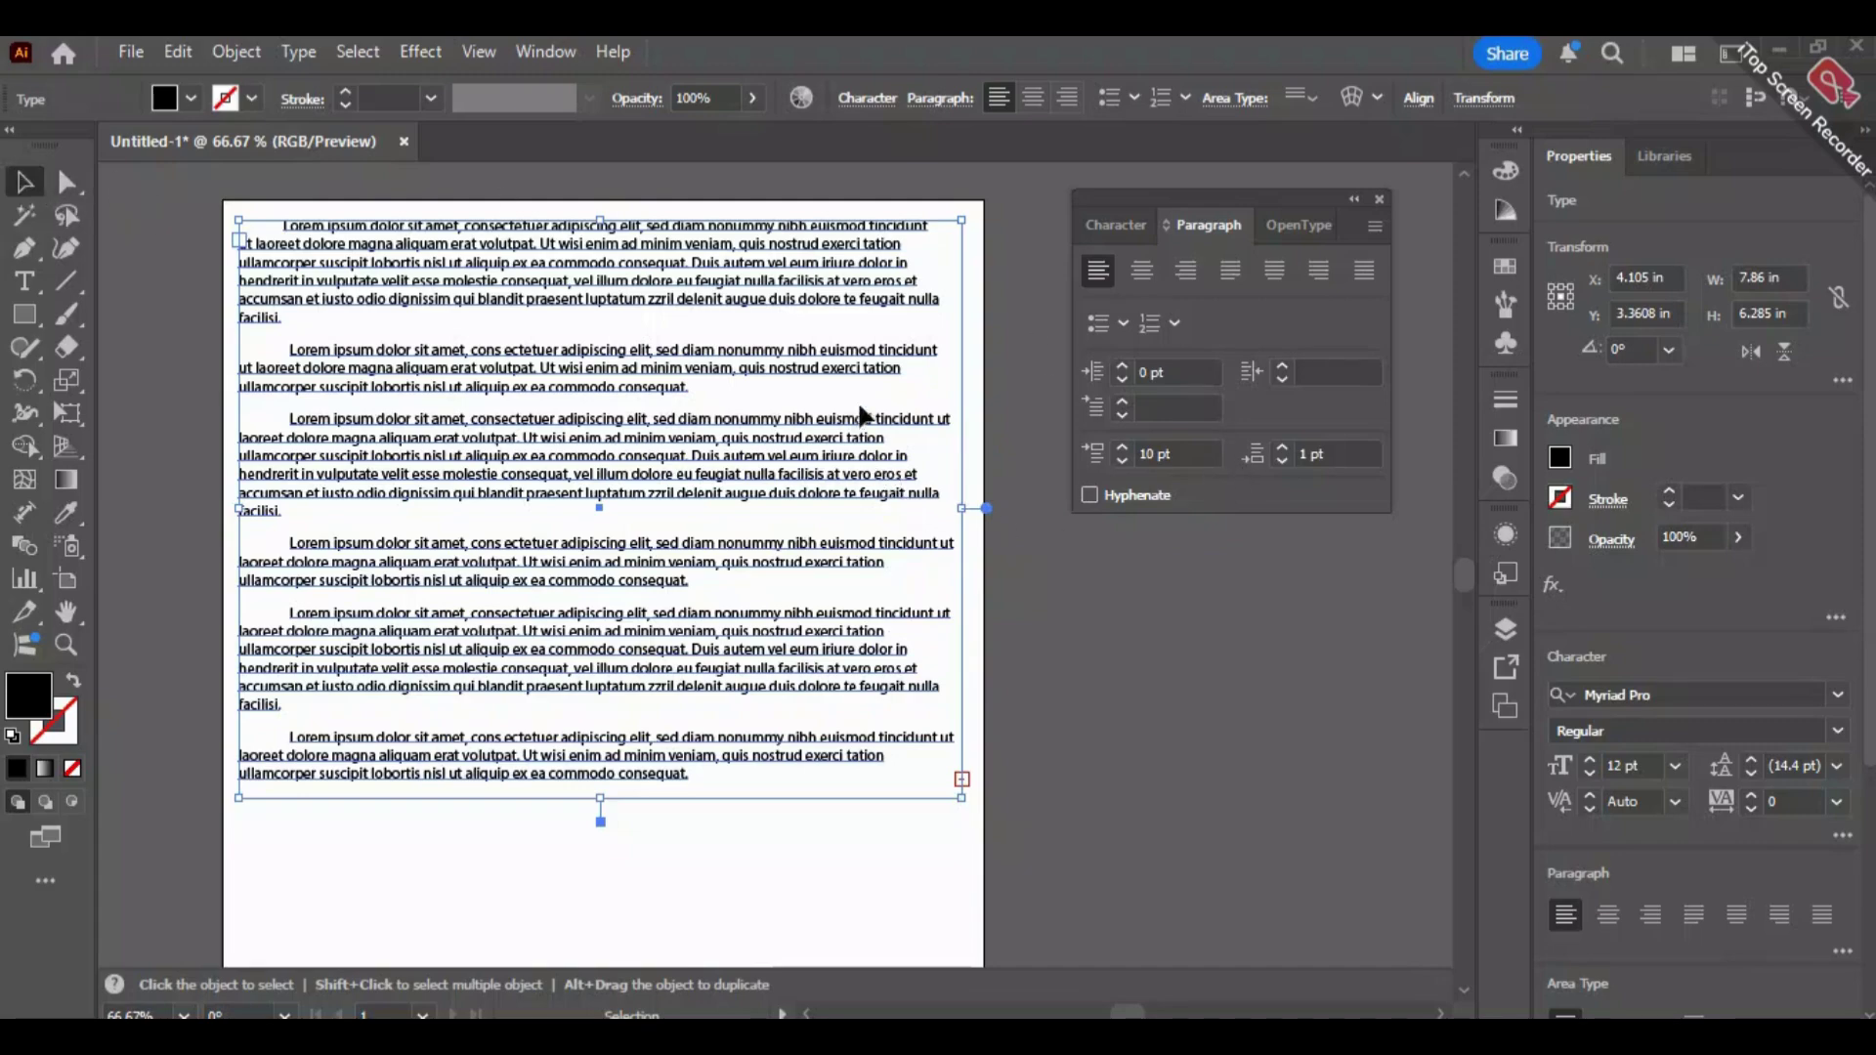
# Delete the whole placeholder text box from the artboard.
pyautogui.press('Delete')
pyautogui.scroll(-2, 848, 361)
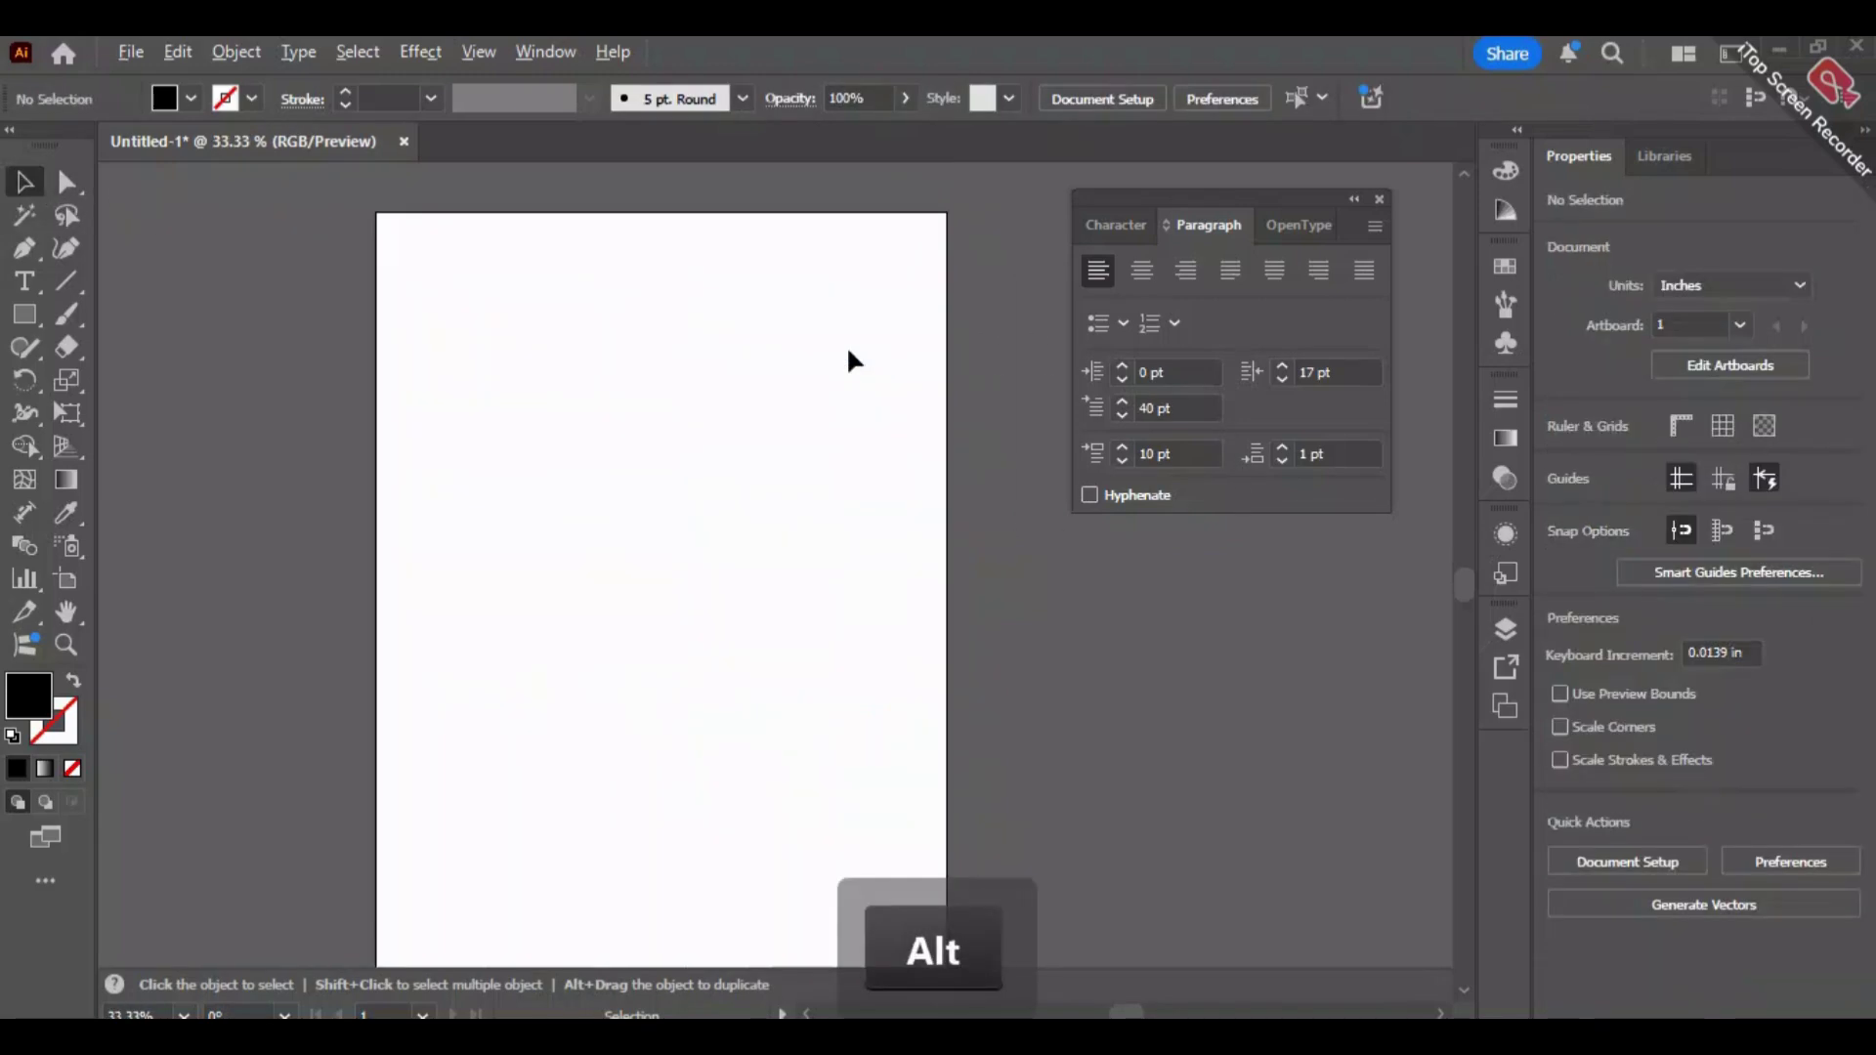
pyautogui.scroll(-1, 848, 361)
pyautogui.press('space')
pyautogui.moveTo(914, 342); pyautogui.dragTo(921, 395)
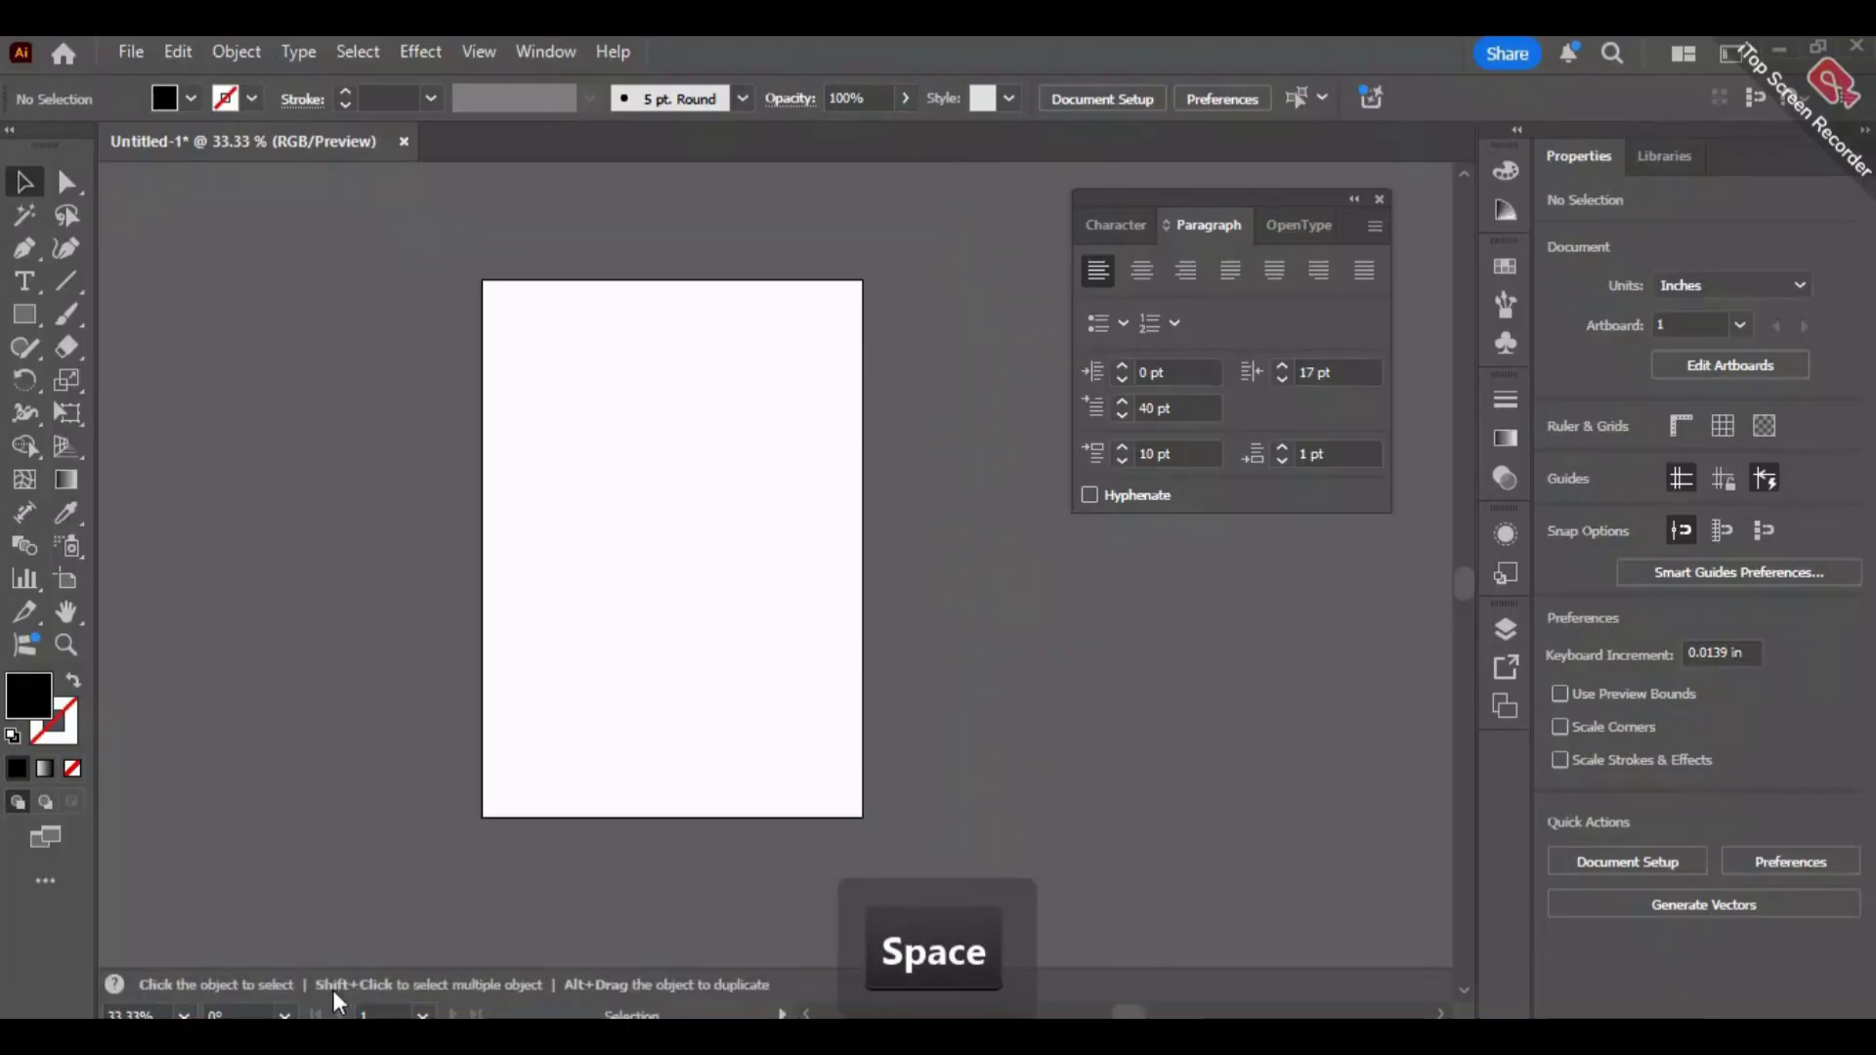
pyautogui.click(182, 1015)
pyautogui.click(206, 989)
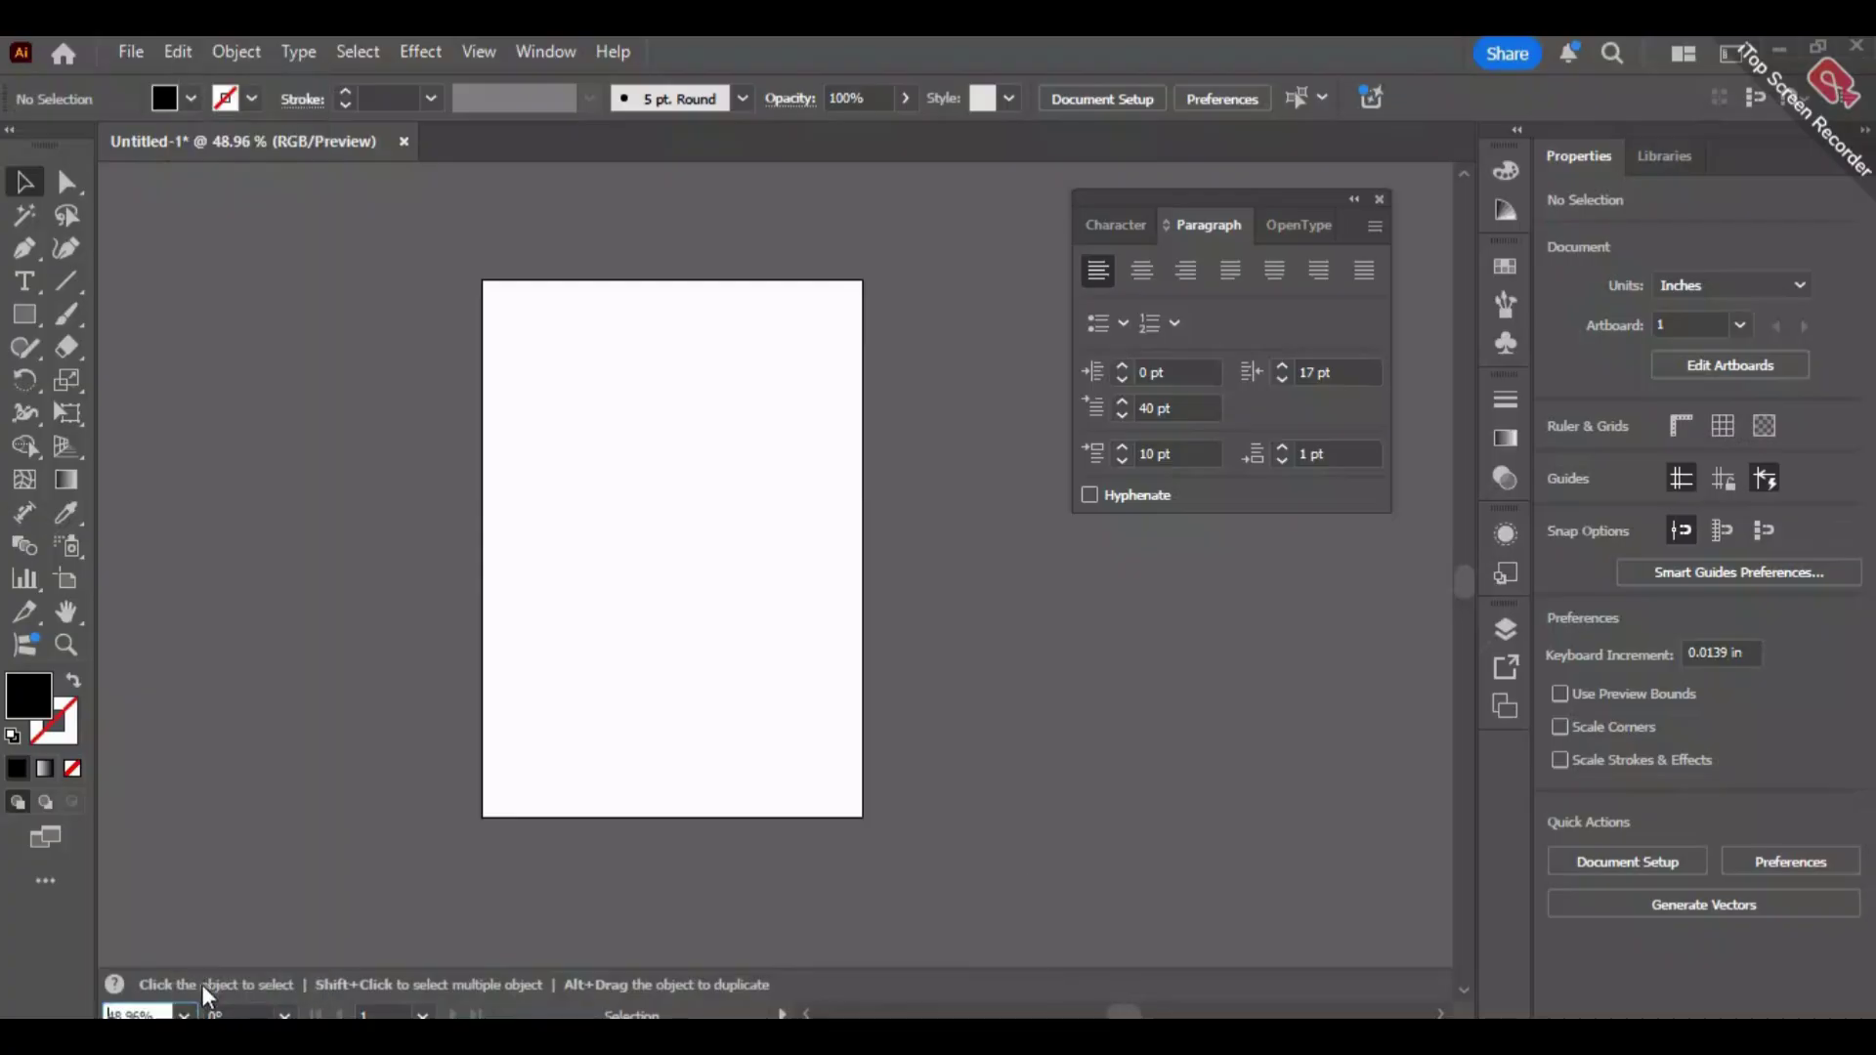
pyautogui.moveTo(899, 633); pyautogui.dragTo(732, 630)
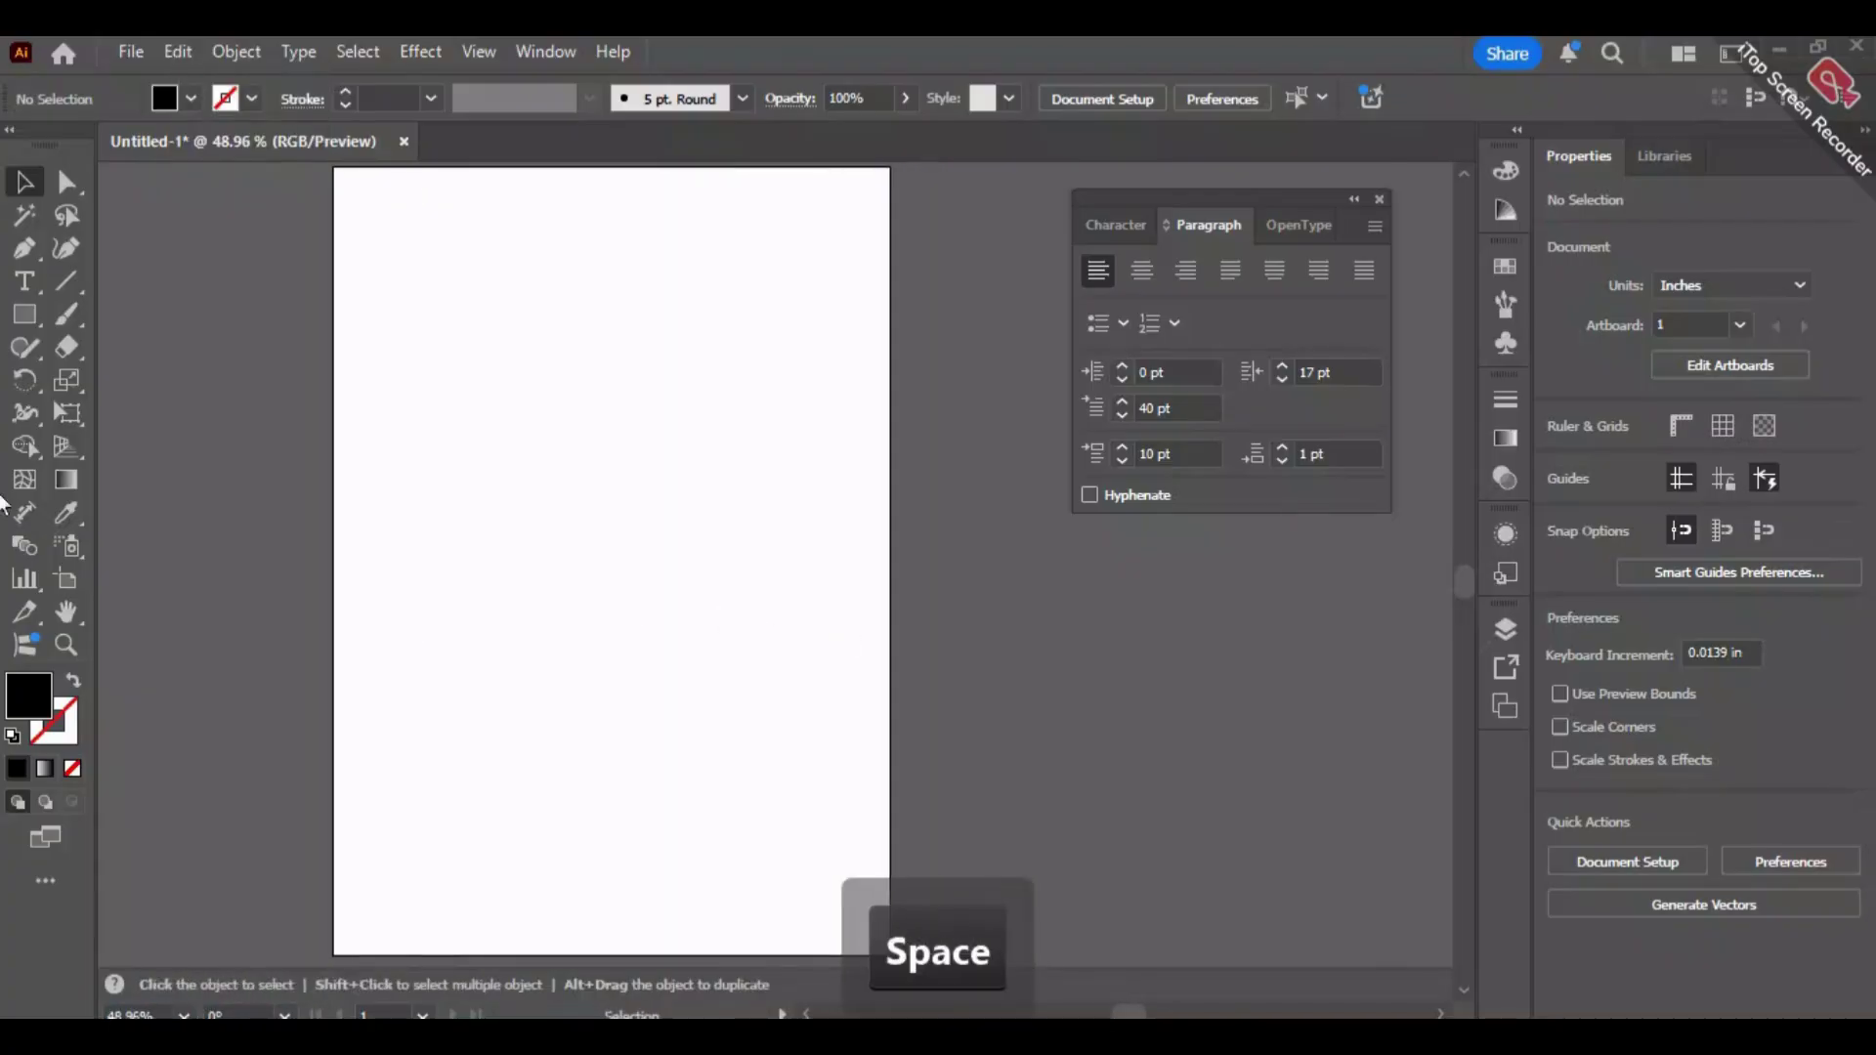
# Try drawing two tall text boxes side by side on the artboard, and undo both.
pyautogui.click(26, 283)
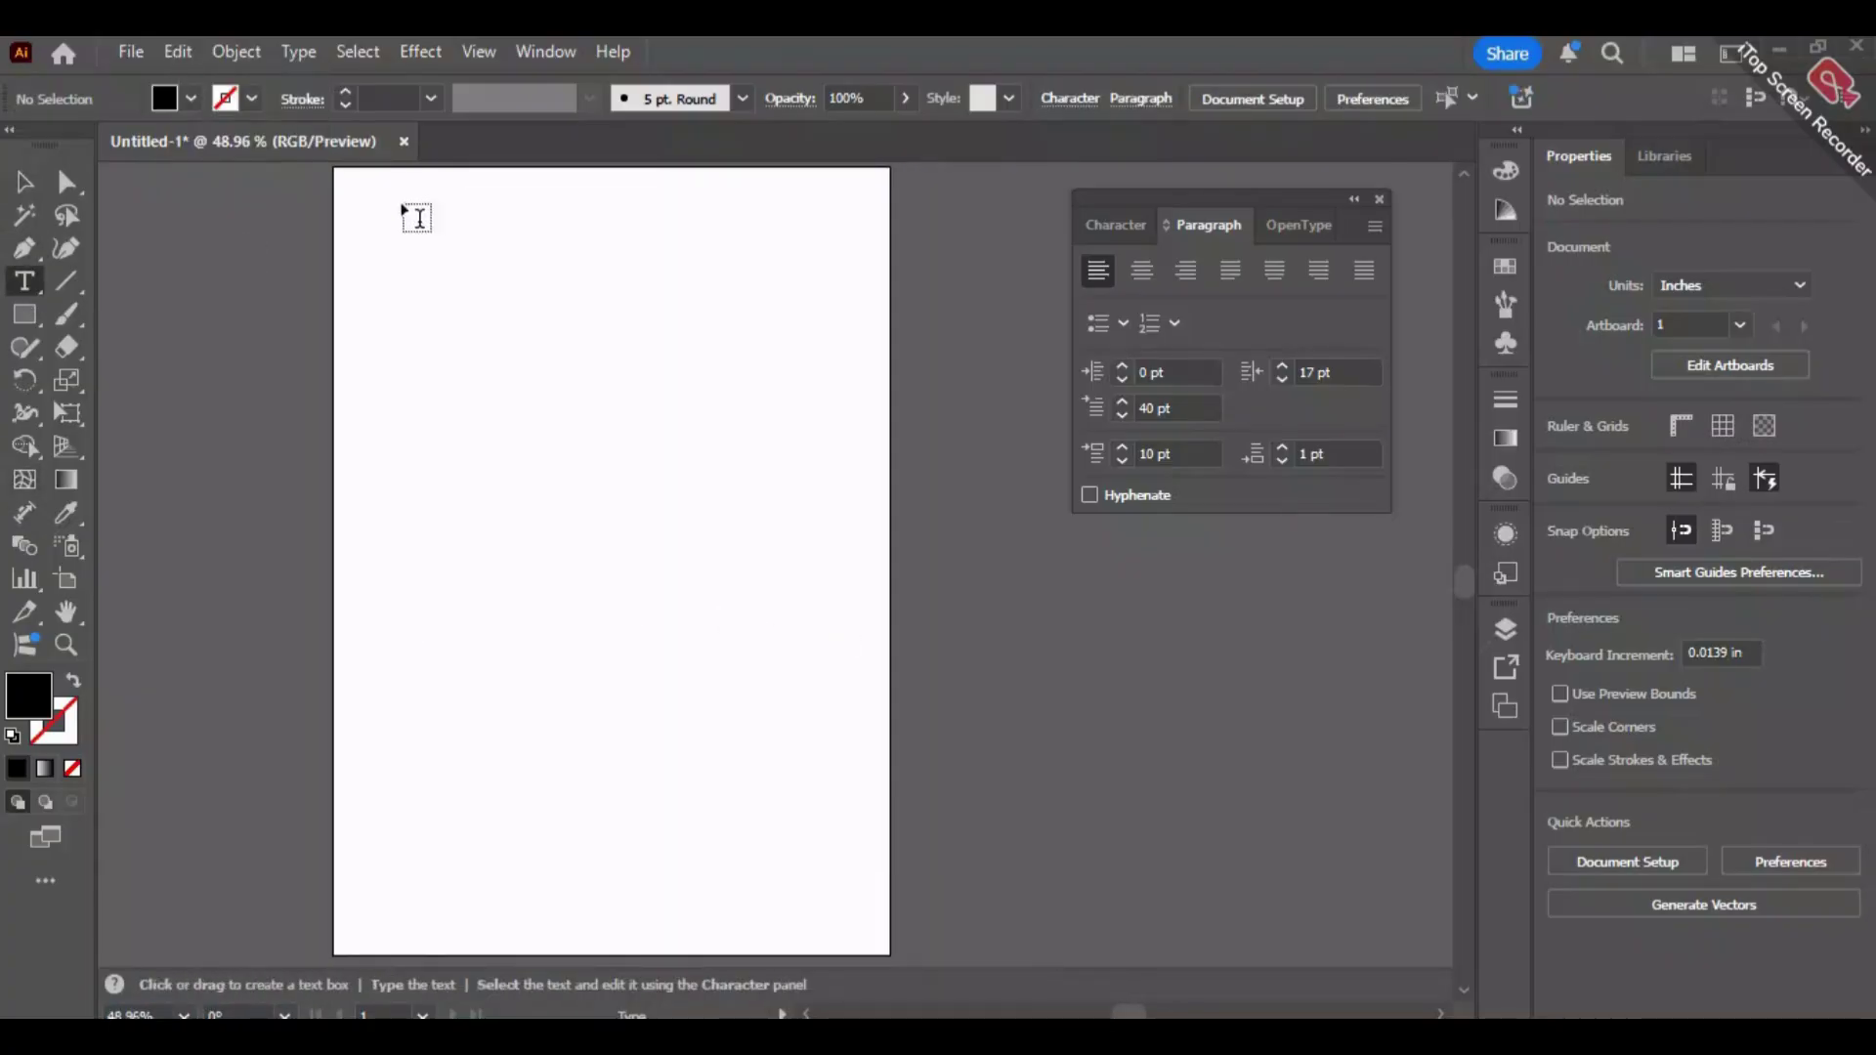
pyautogui.moveTo(359, 184); pyautogui.dragTo(579, 939)
pyautogui.moveTo(616, 184); pyautogui.dragTo(801, 933)
pyautogui.press('ctrl')
pyautogui.hotkey('ctrl', 'z')
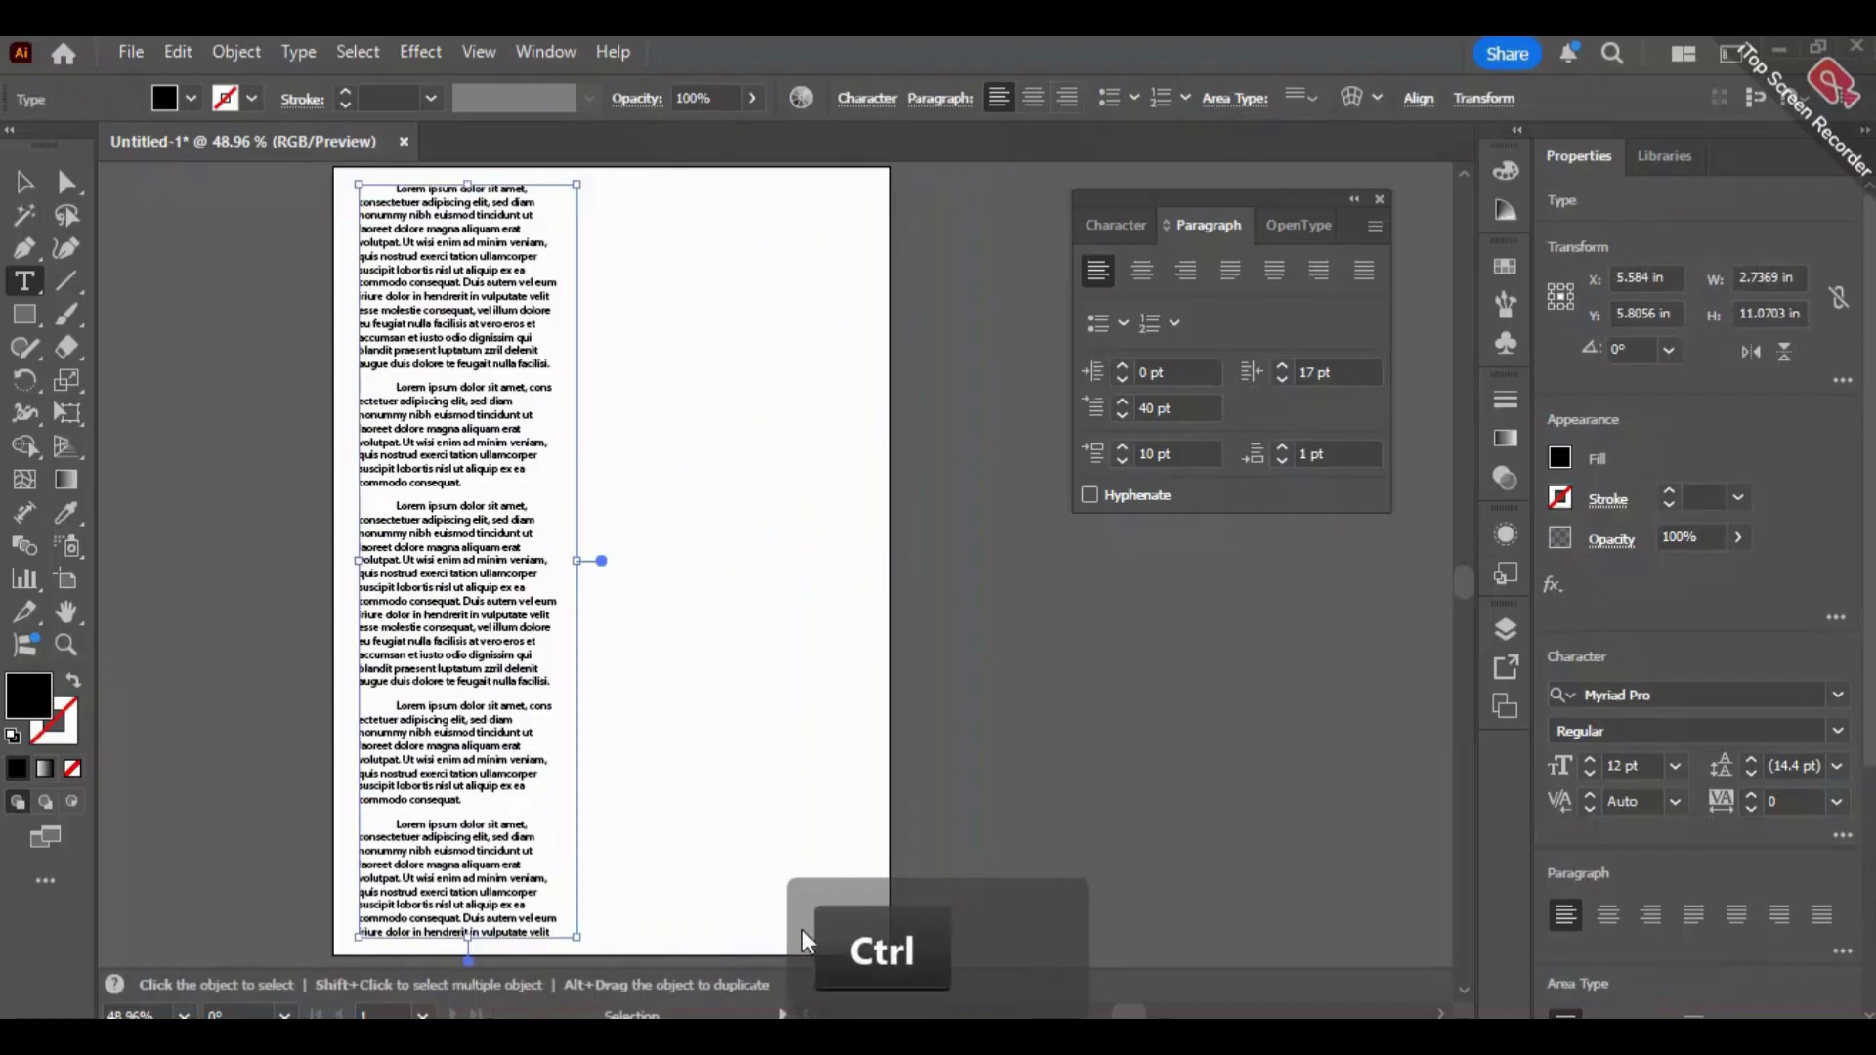
pyautogui.hotkey('ctrl', 'z')
# Reset the first-line indent, right indent, space before and space after paragraph to 0 pt for new text.
pyautogui.click(1161, 404)
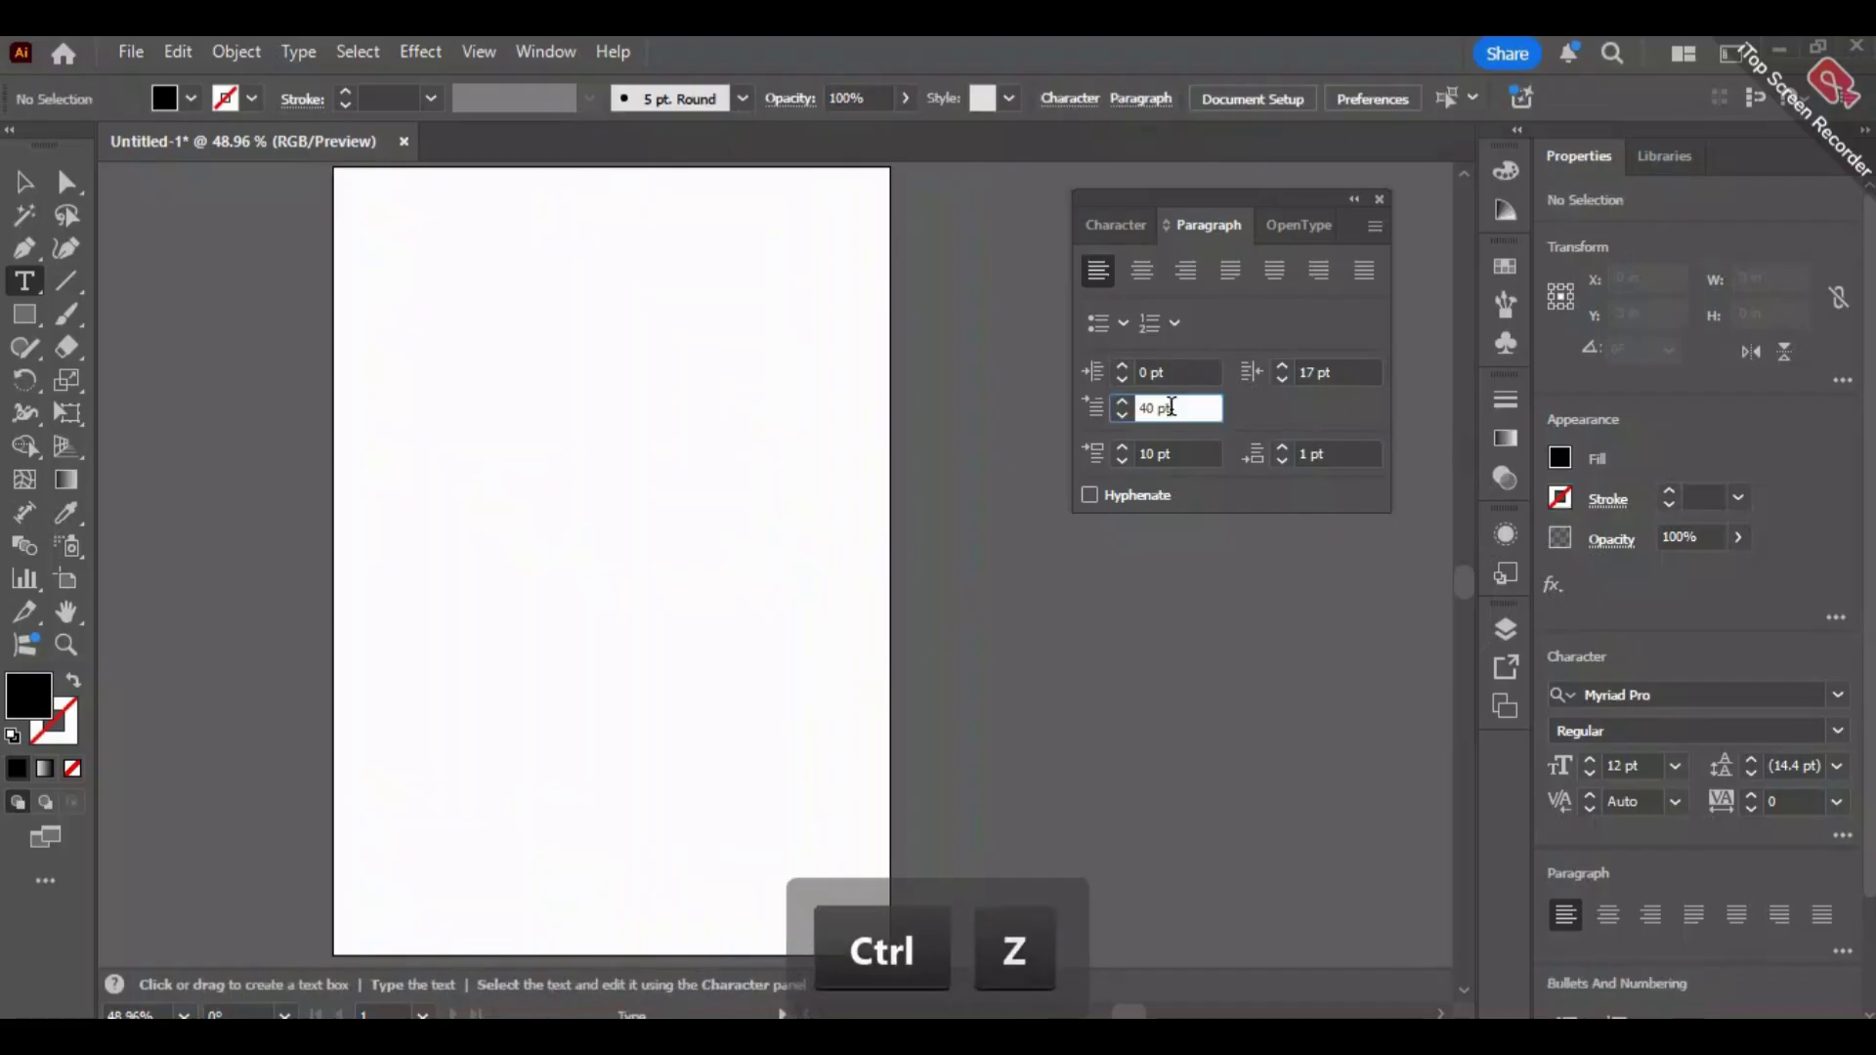
pyautogui.write('0')
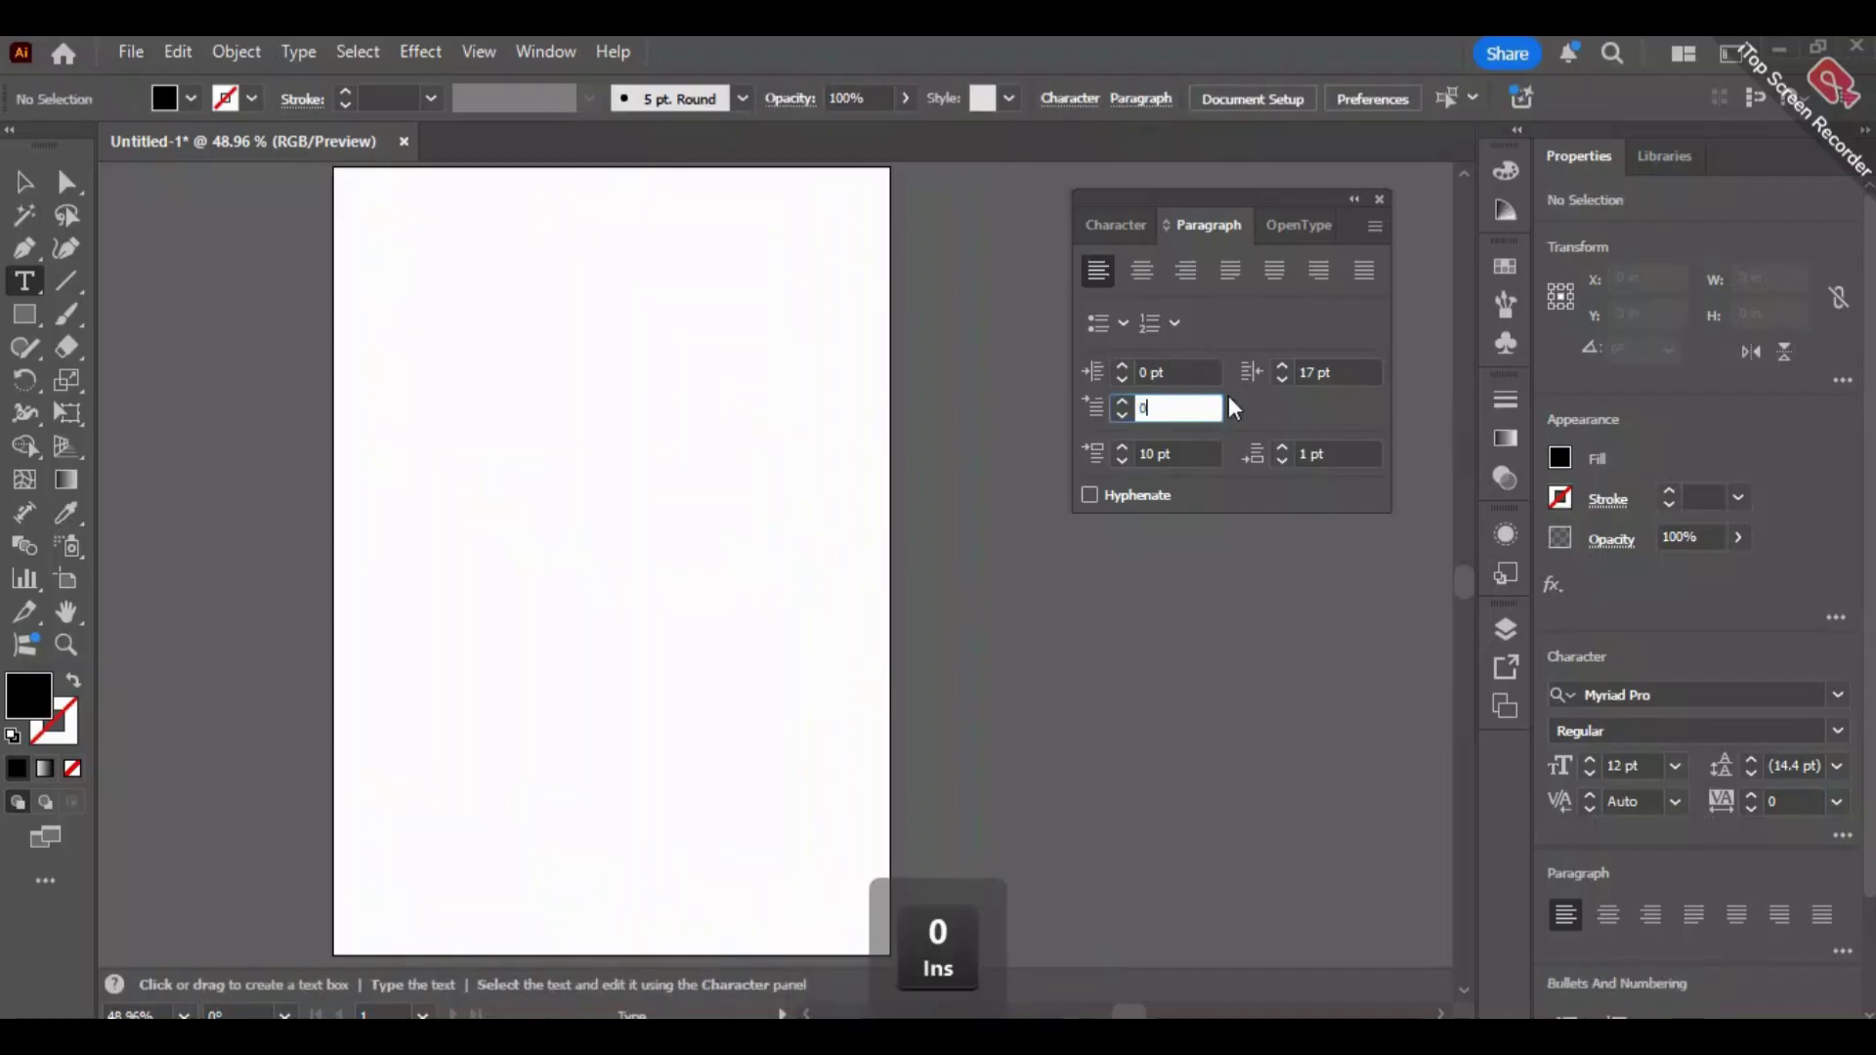
pyautogui.click(1303, 373)
pyautogui.doubleClick(1171, 450)
pyautogui.write('00')
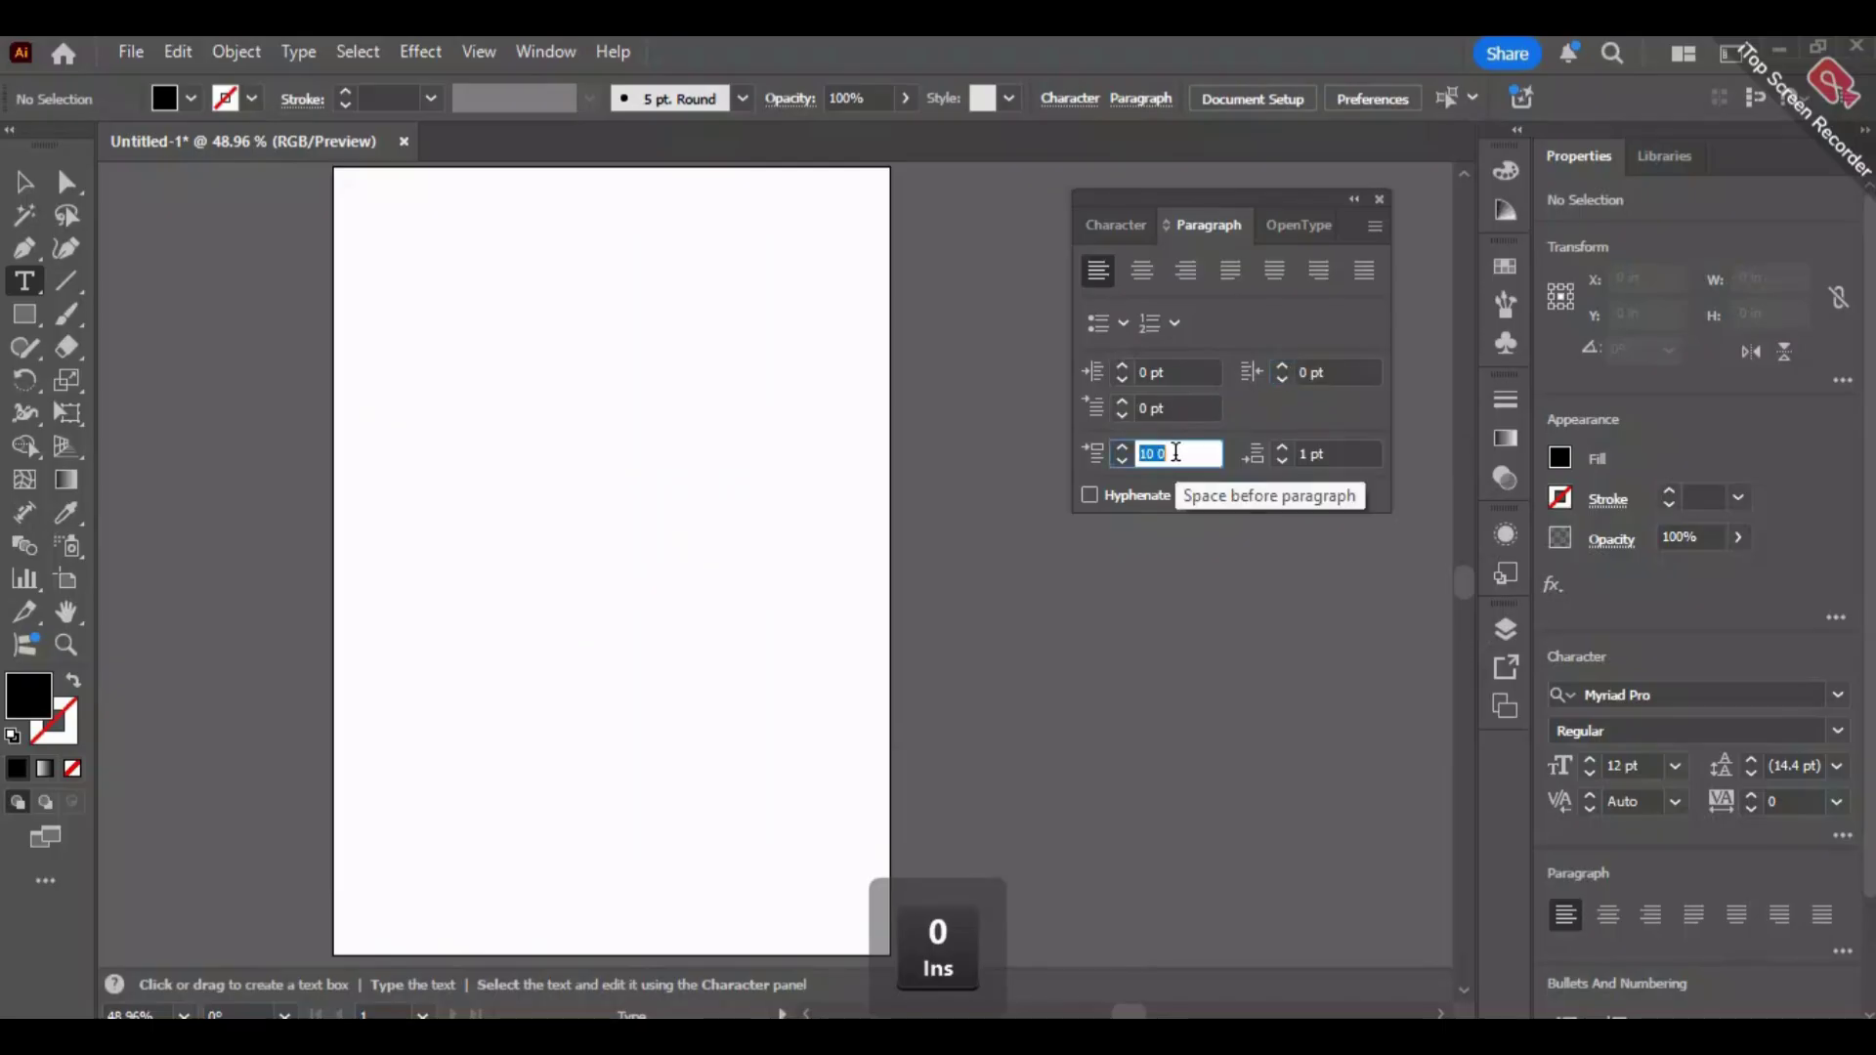
pyautogui.click(1335, 451)
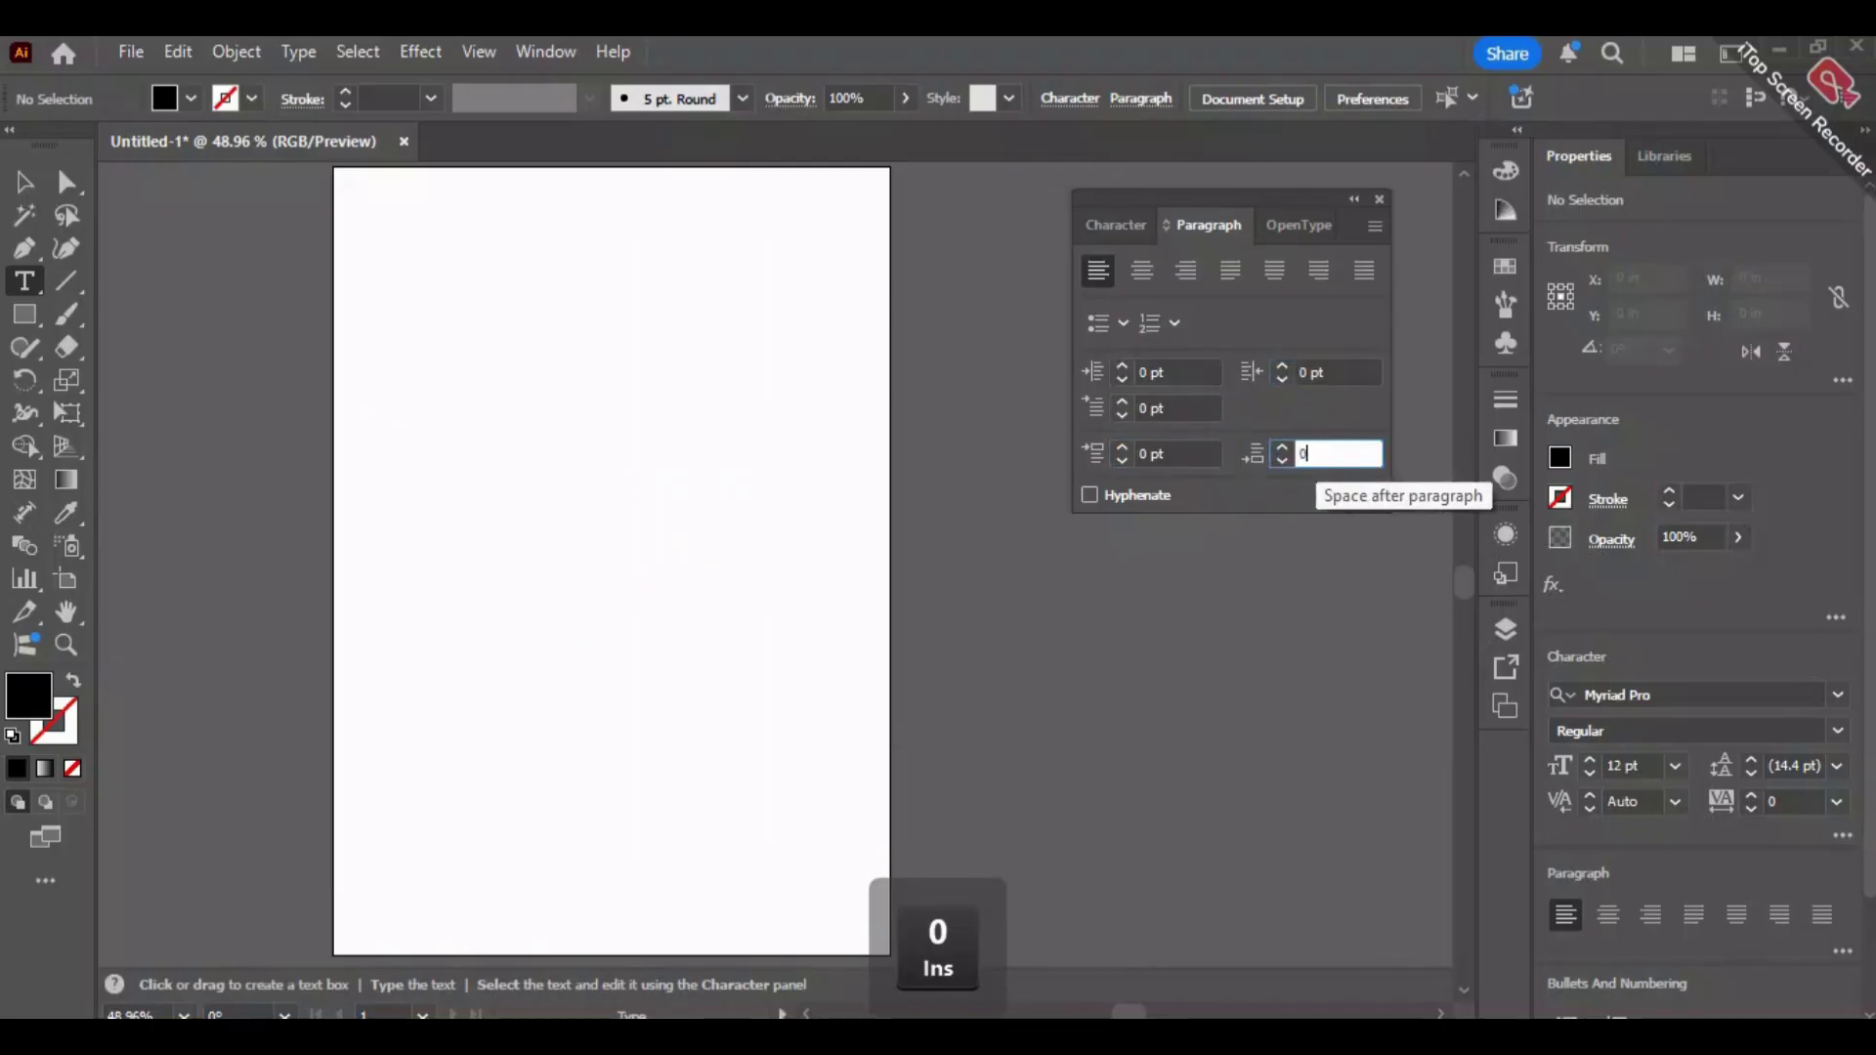
pyautogui.write('0')
pyautogui.click(1122, 226)
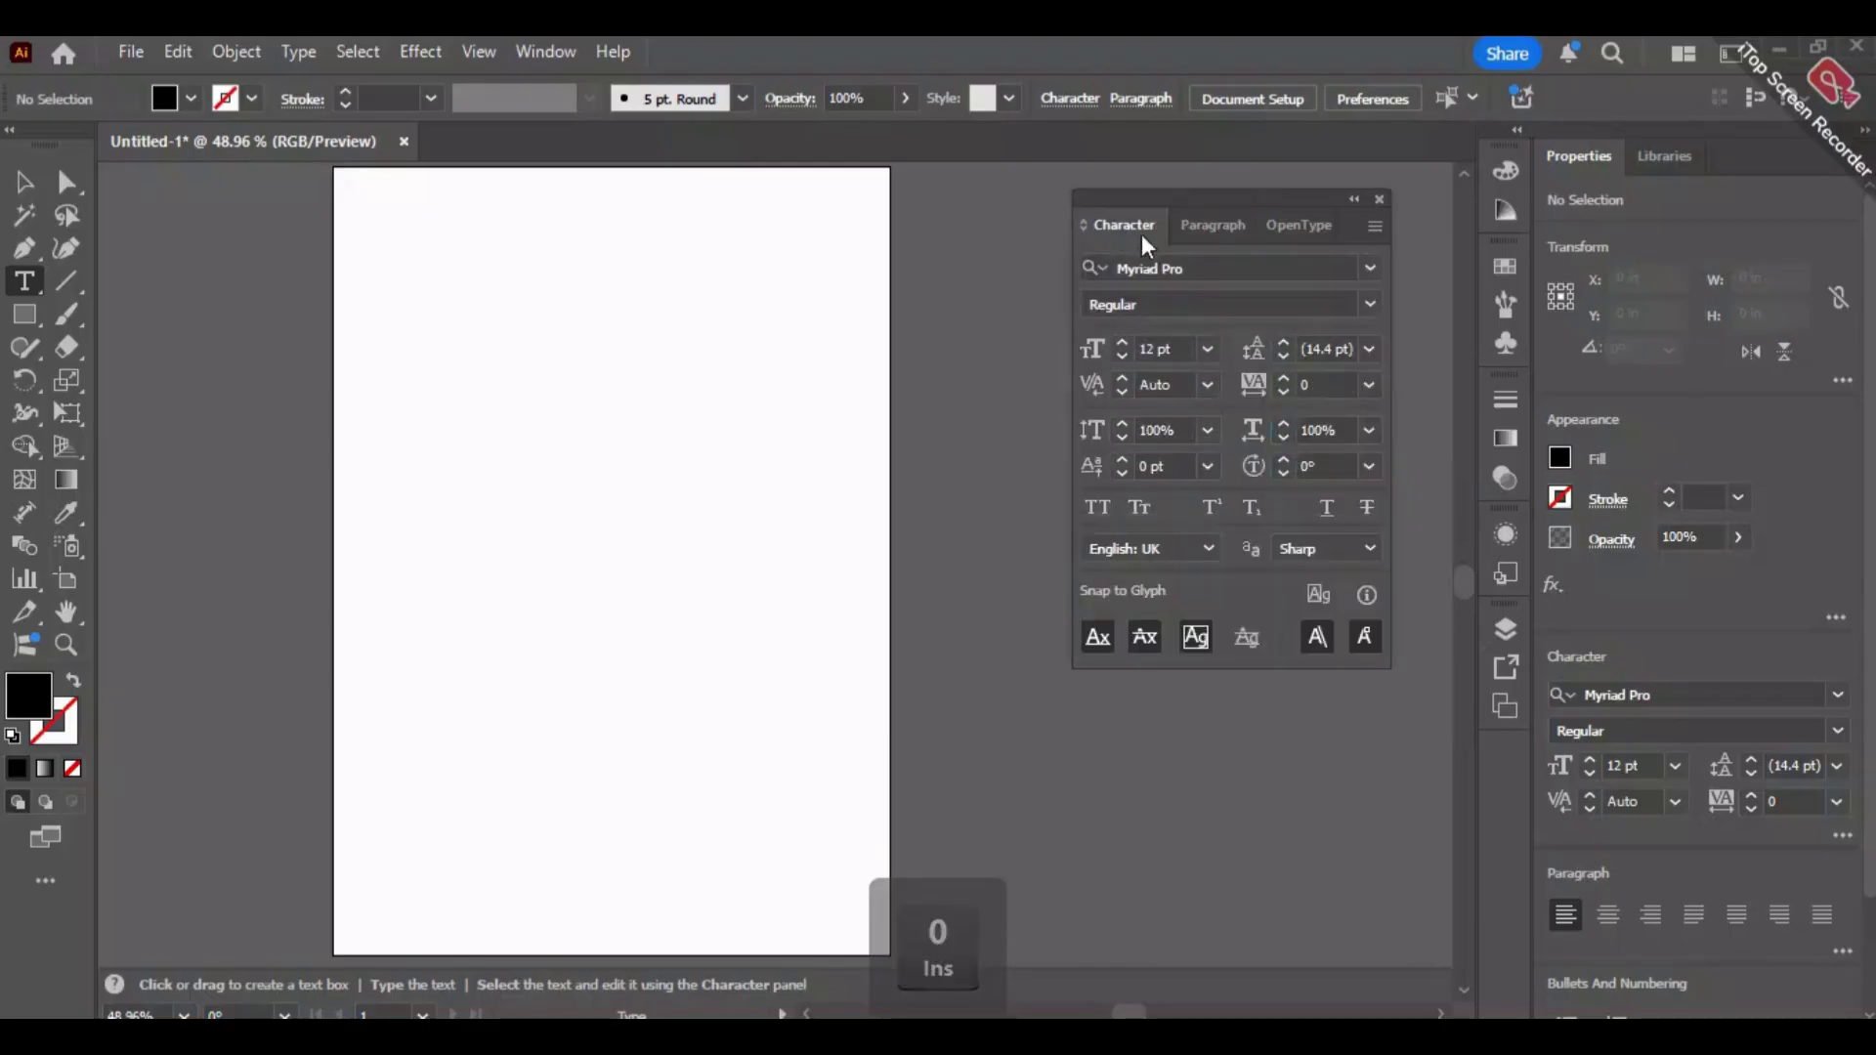
pyautogui.click(1212, 226)
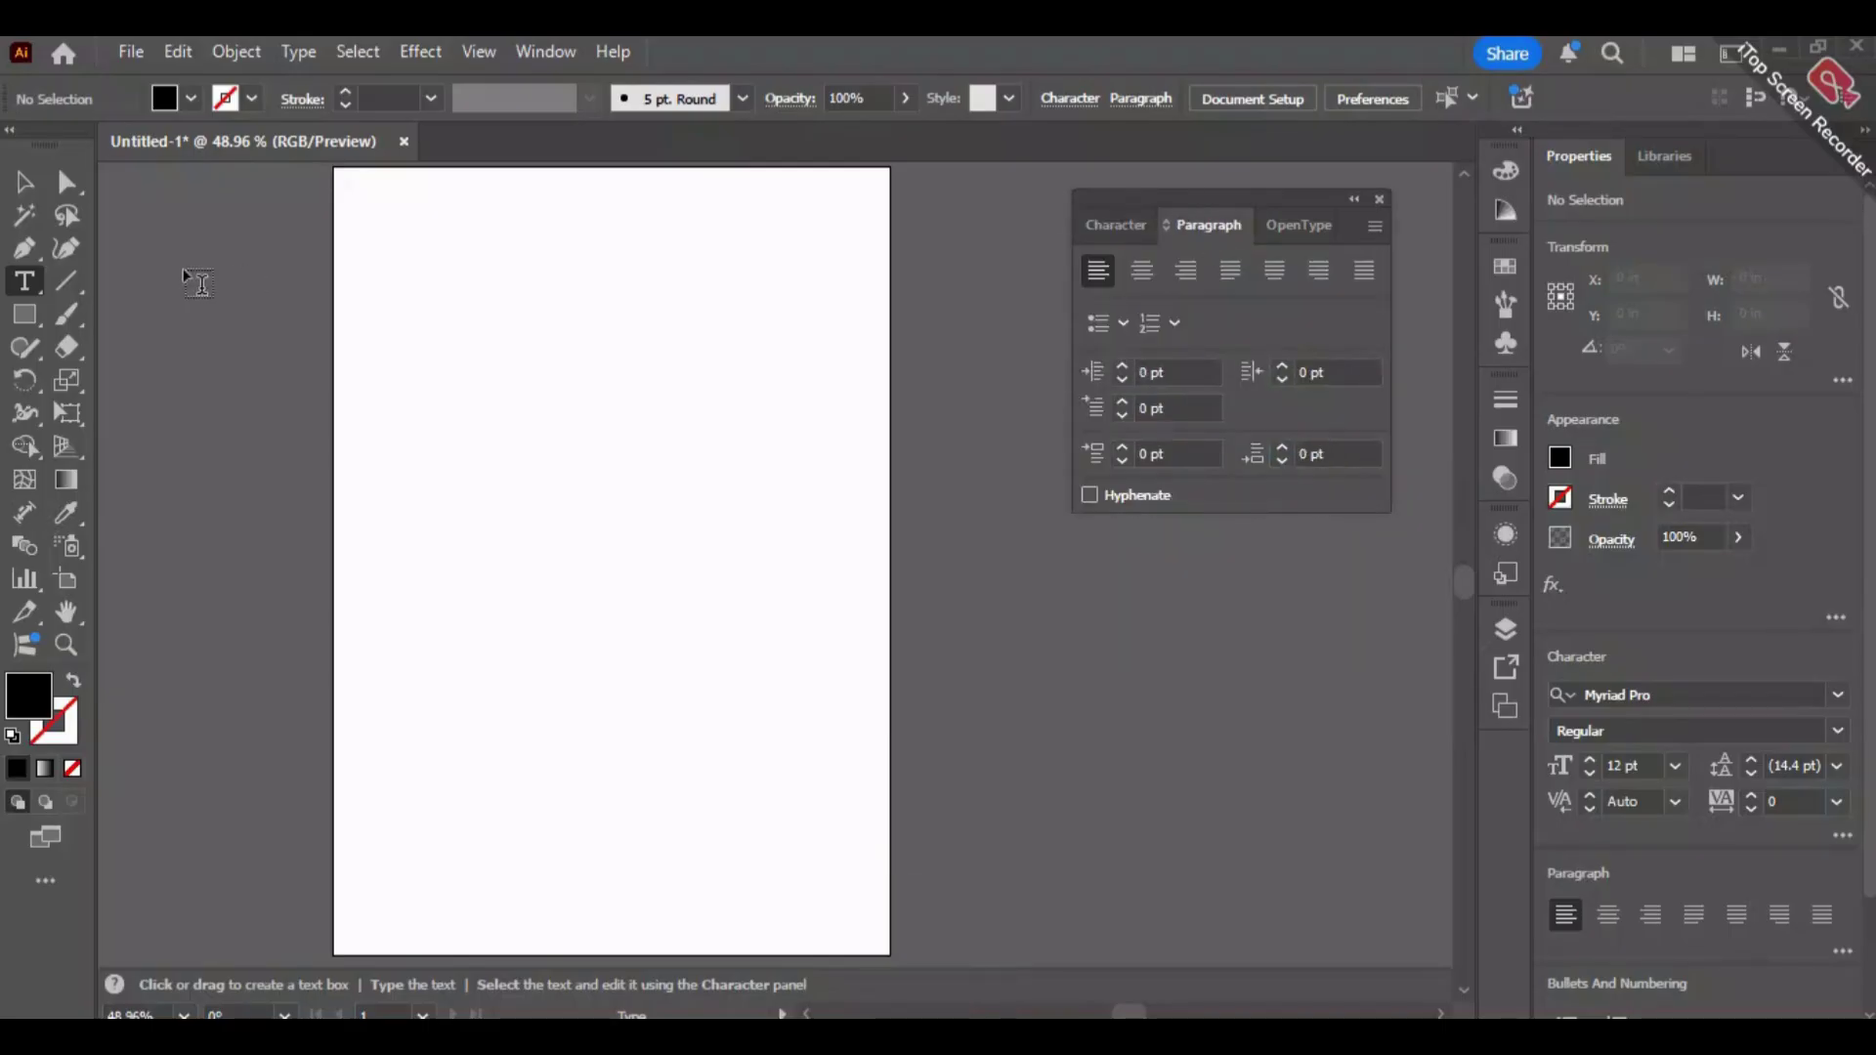
# Draw two tall side-by-side text boxes, about 3.04 × 10.68 in and 2.51 × 10.50 in, and select the left one.
pyautogui.moveTo(354, 201)
pyautogui.mouseDown()
pyautogui.moveTo(616, 817)
pyautogui.moveTo(560, 919)
pyautogui.mouseUp()
pyautogui.moveTo(626, 196); pyautogui.dragTo(796, 899)
pyautogui.click(25, 182)
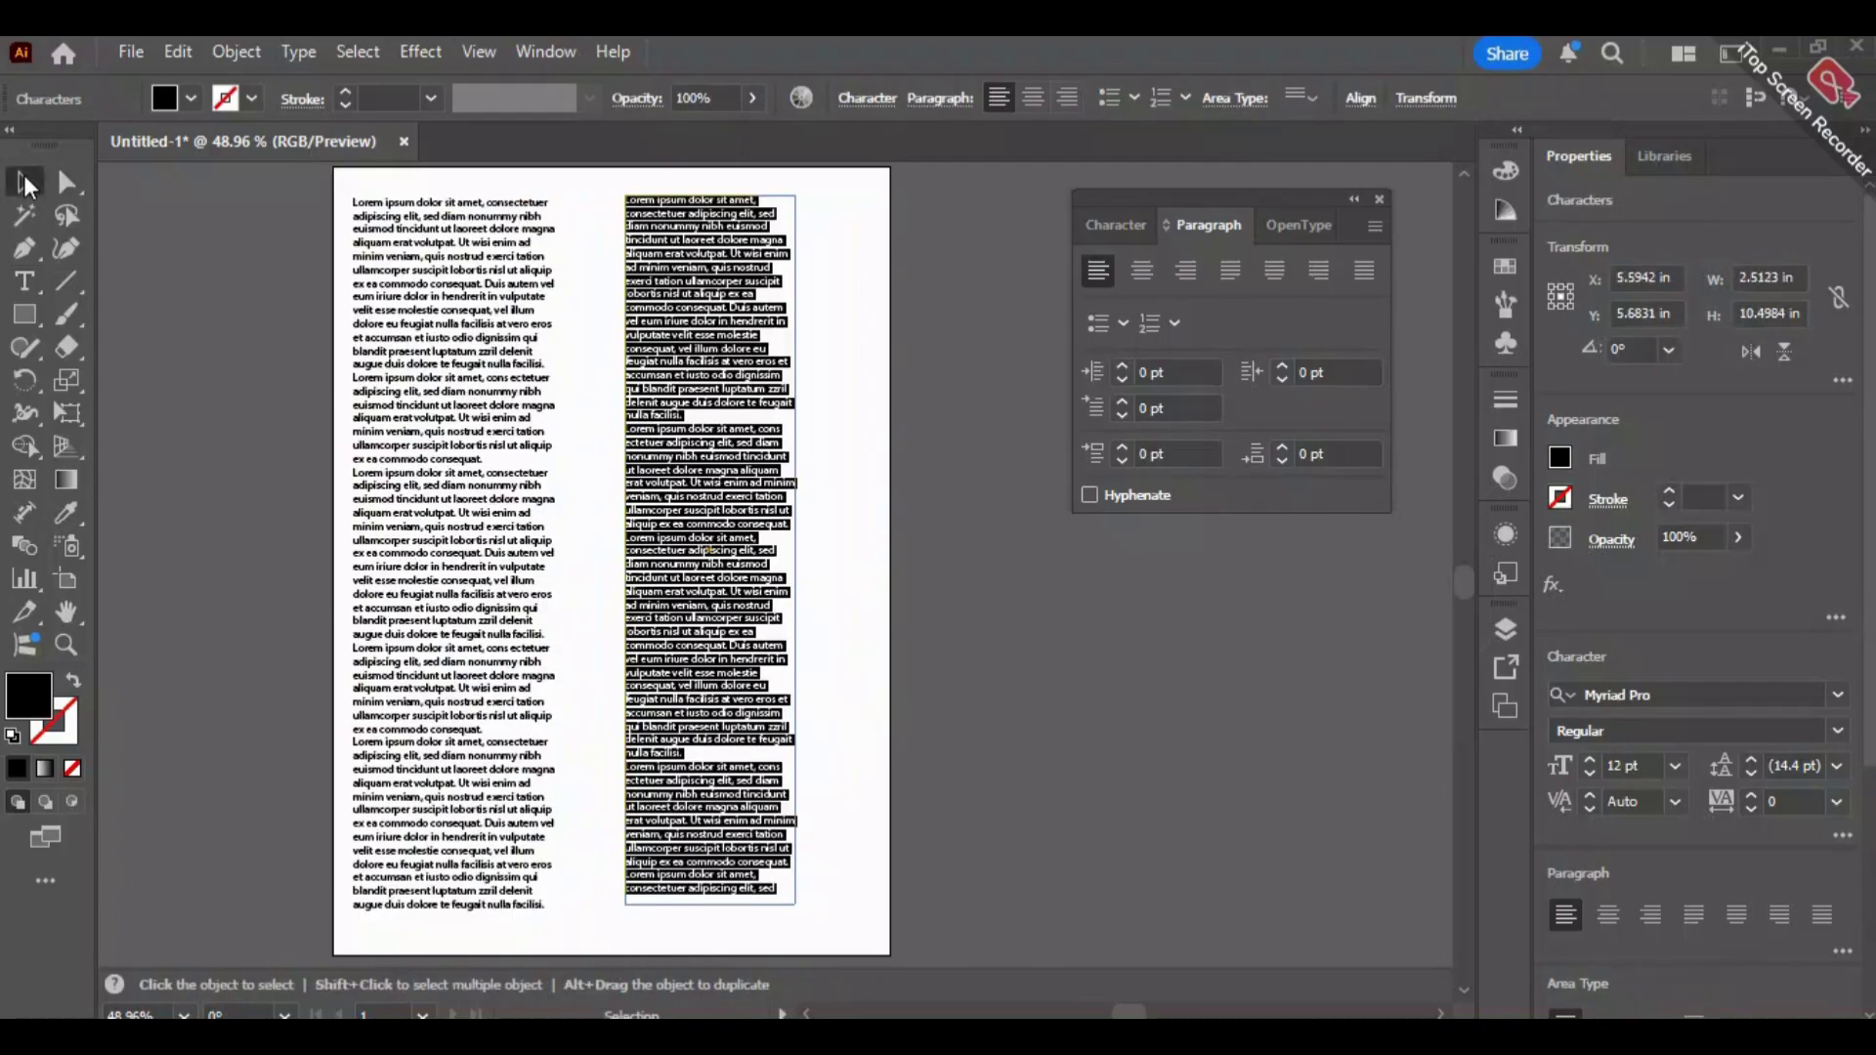
pyautogui.click(525, 499)
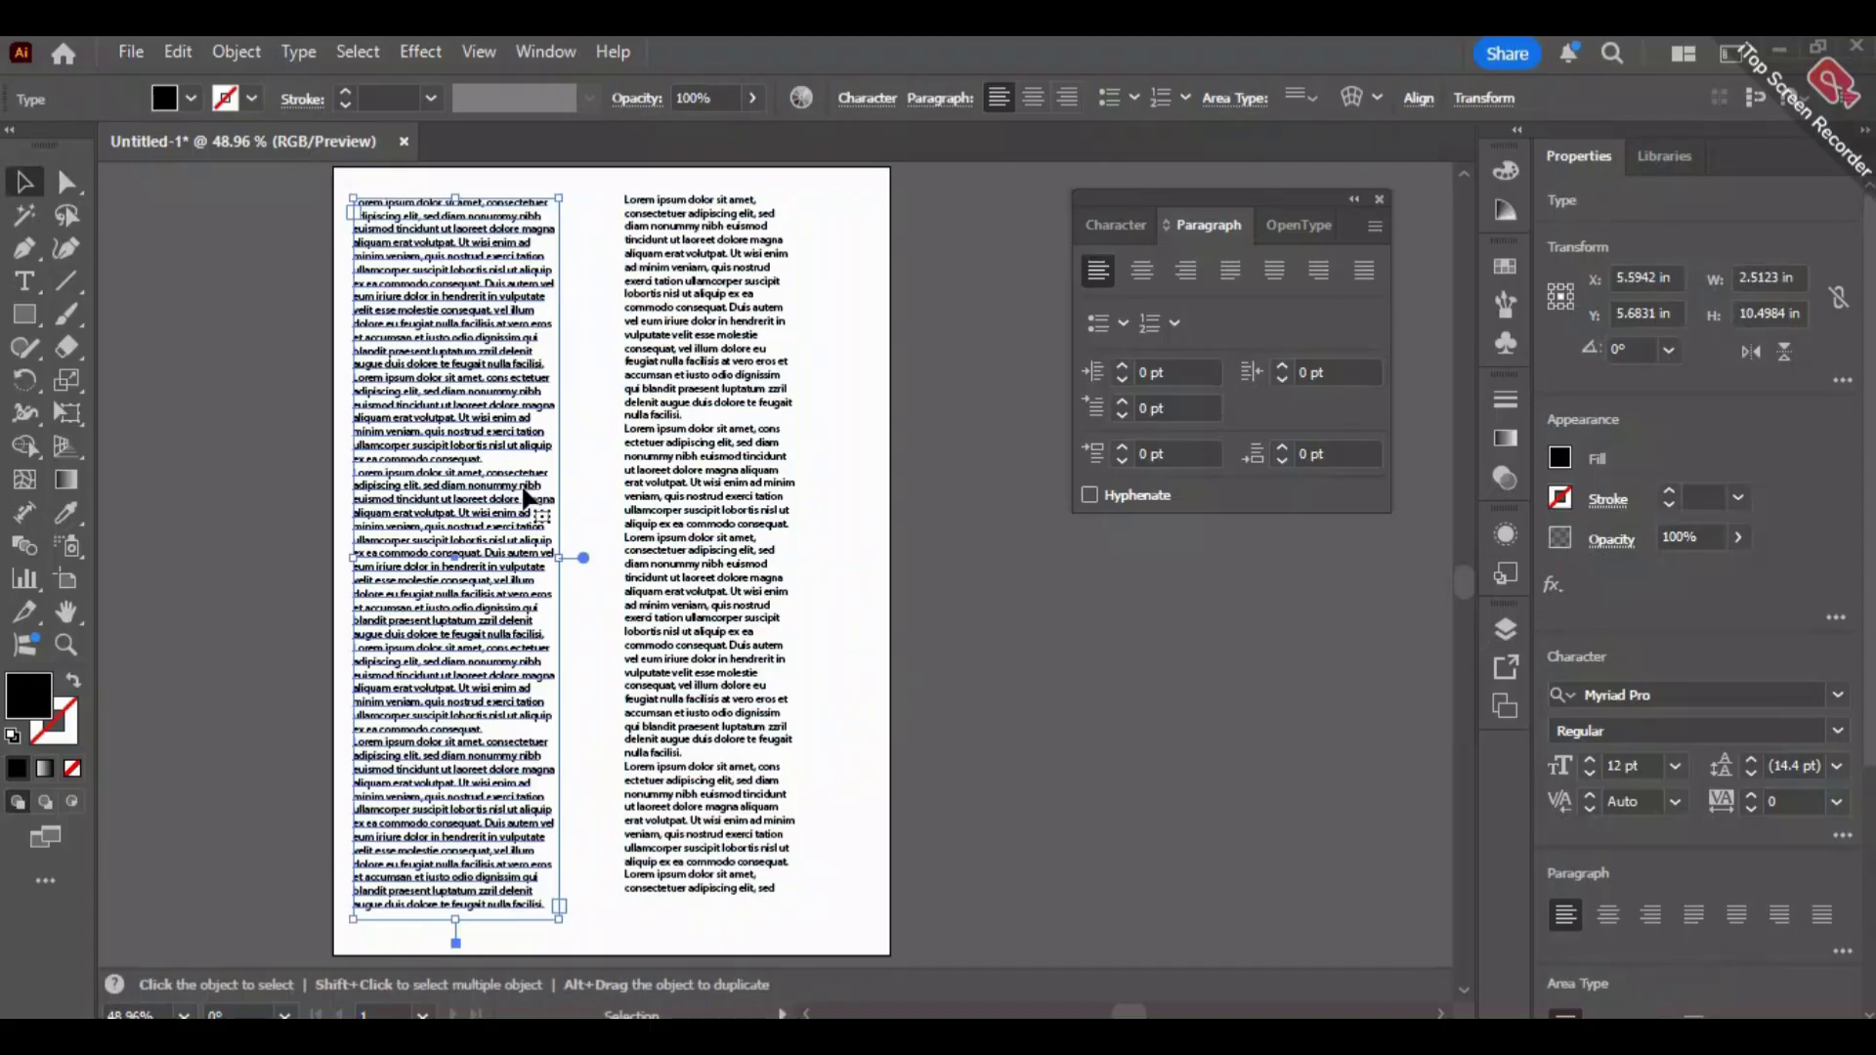
pyautogui.doubleClick(456, 778)
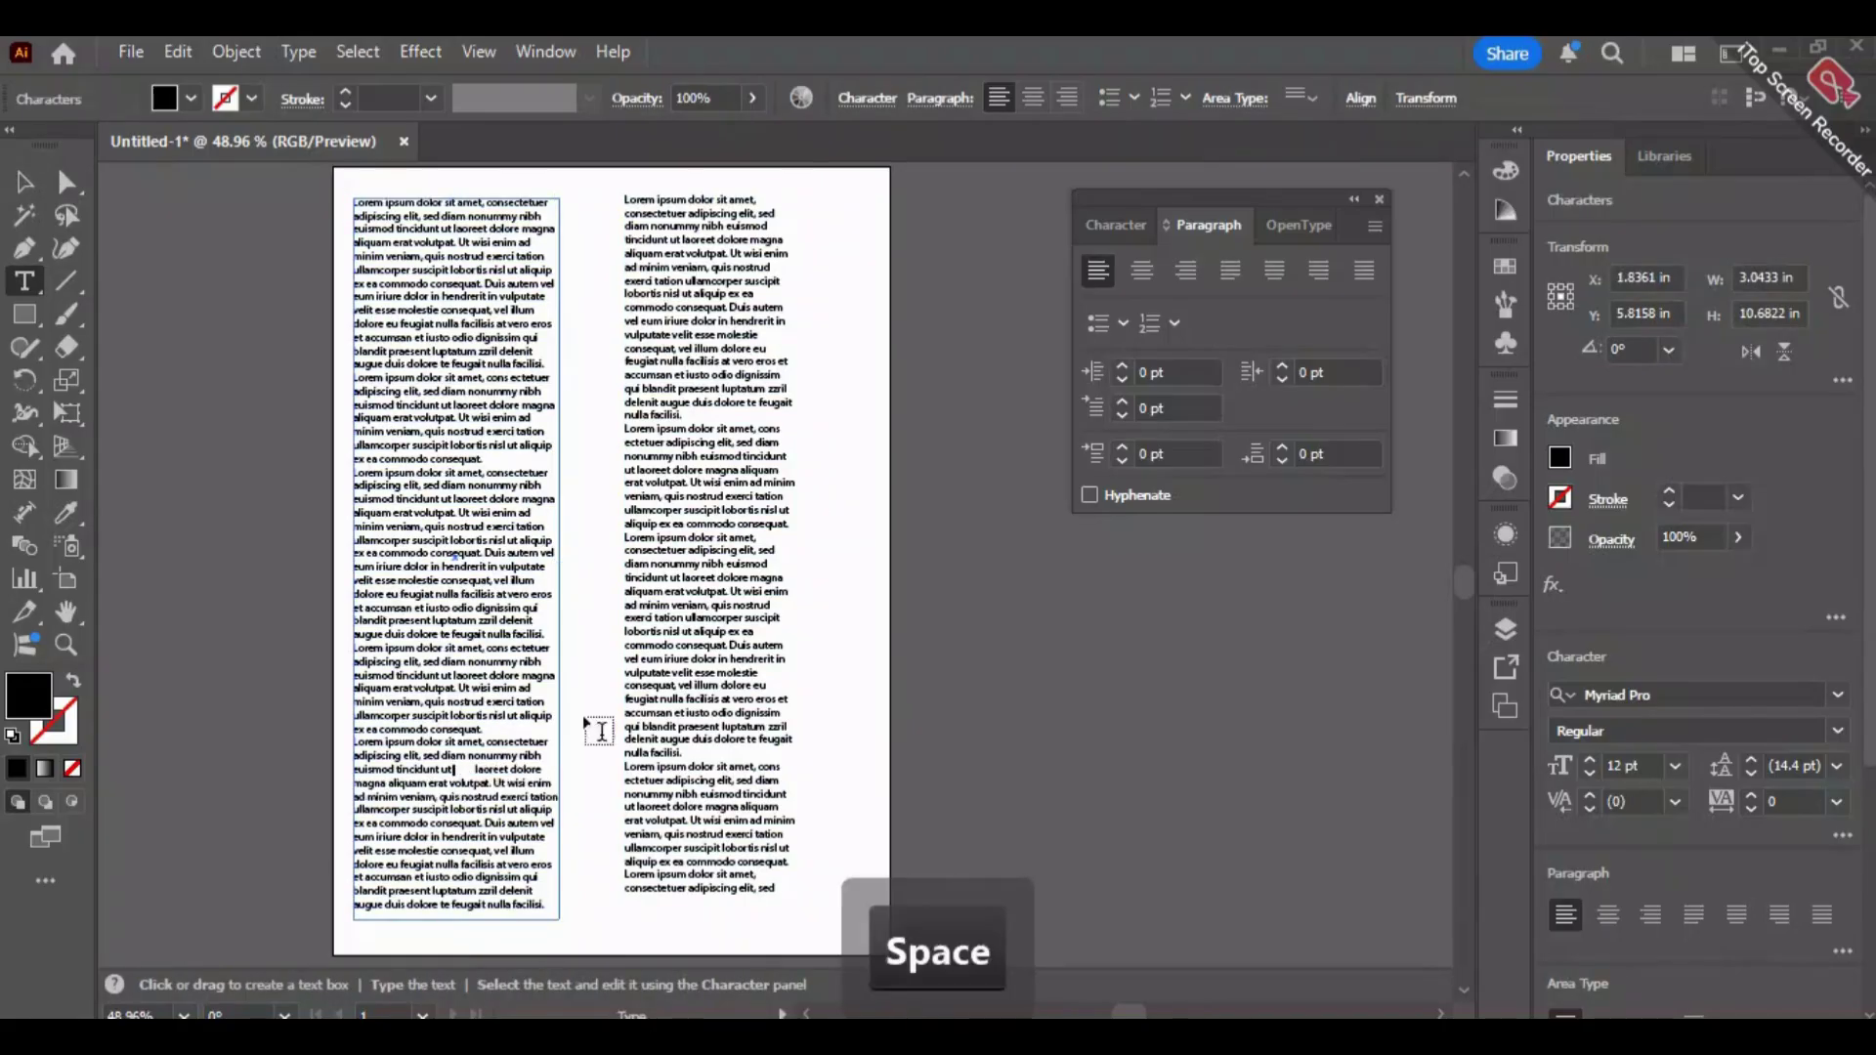
pyautogui.press('Escape')
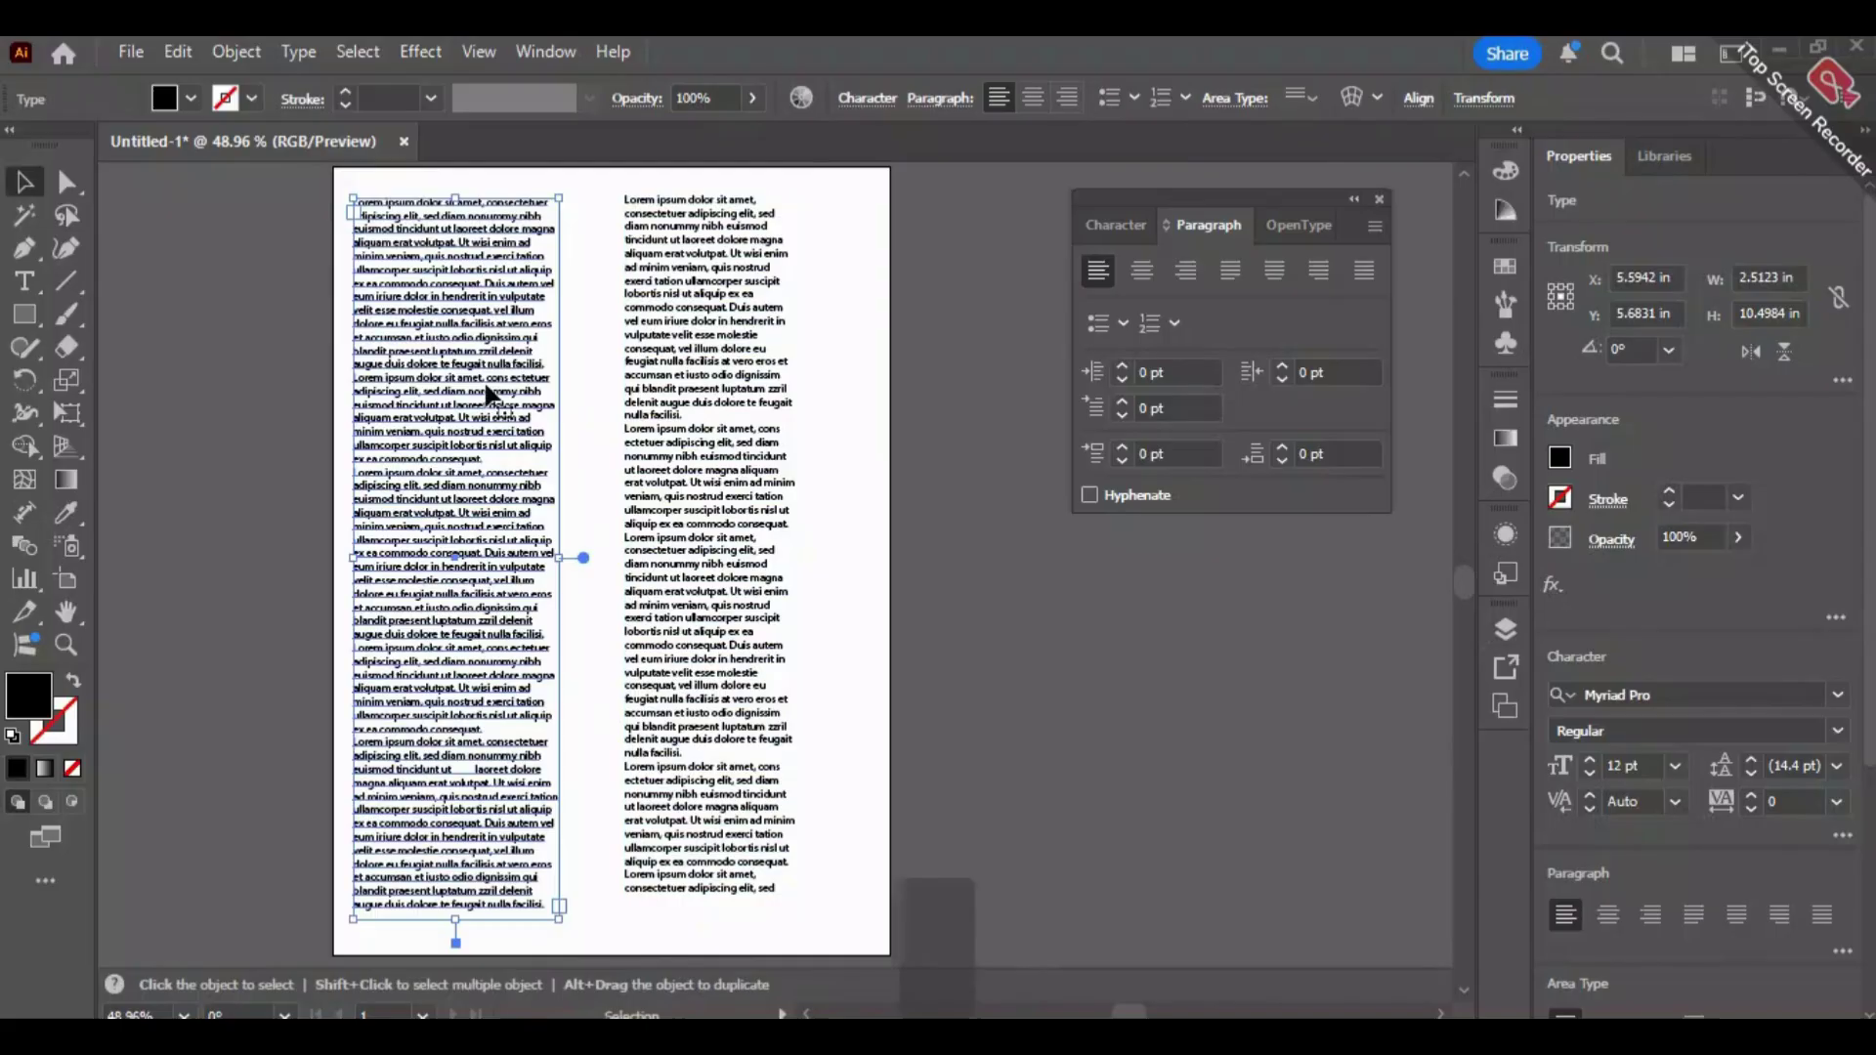
# Select both side-by-side text boxes together.
pyautogui.keyDown('shift'); pyautogui.click(735, 451); pyautogui.keyUp('shift')
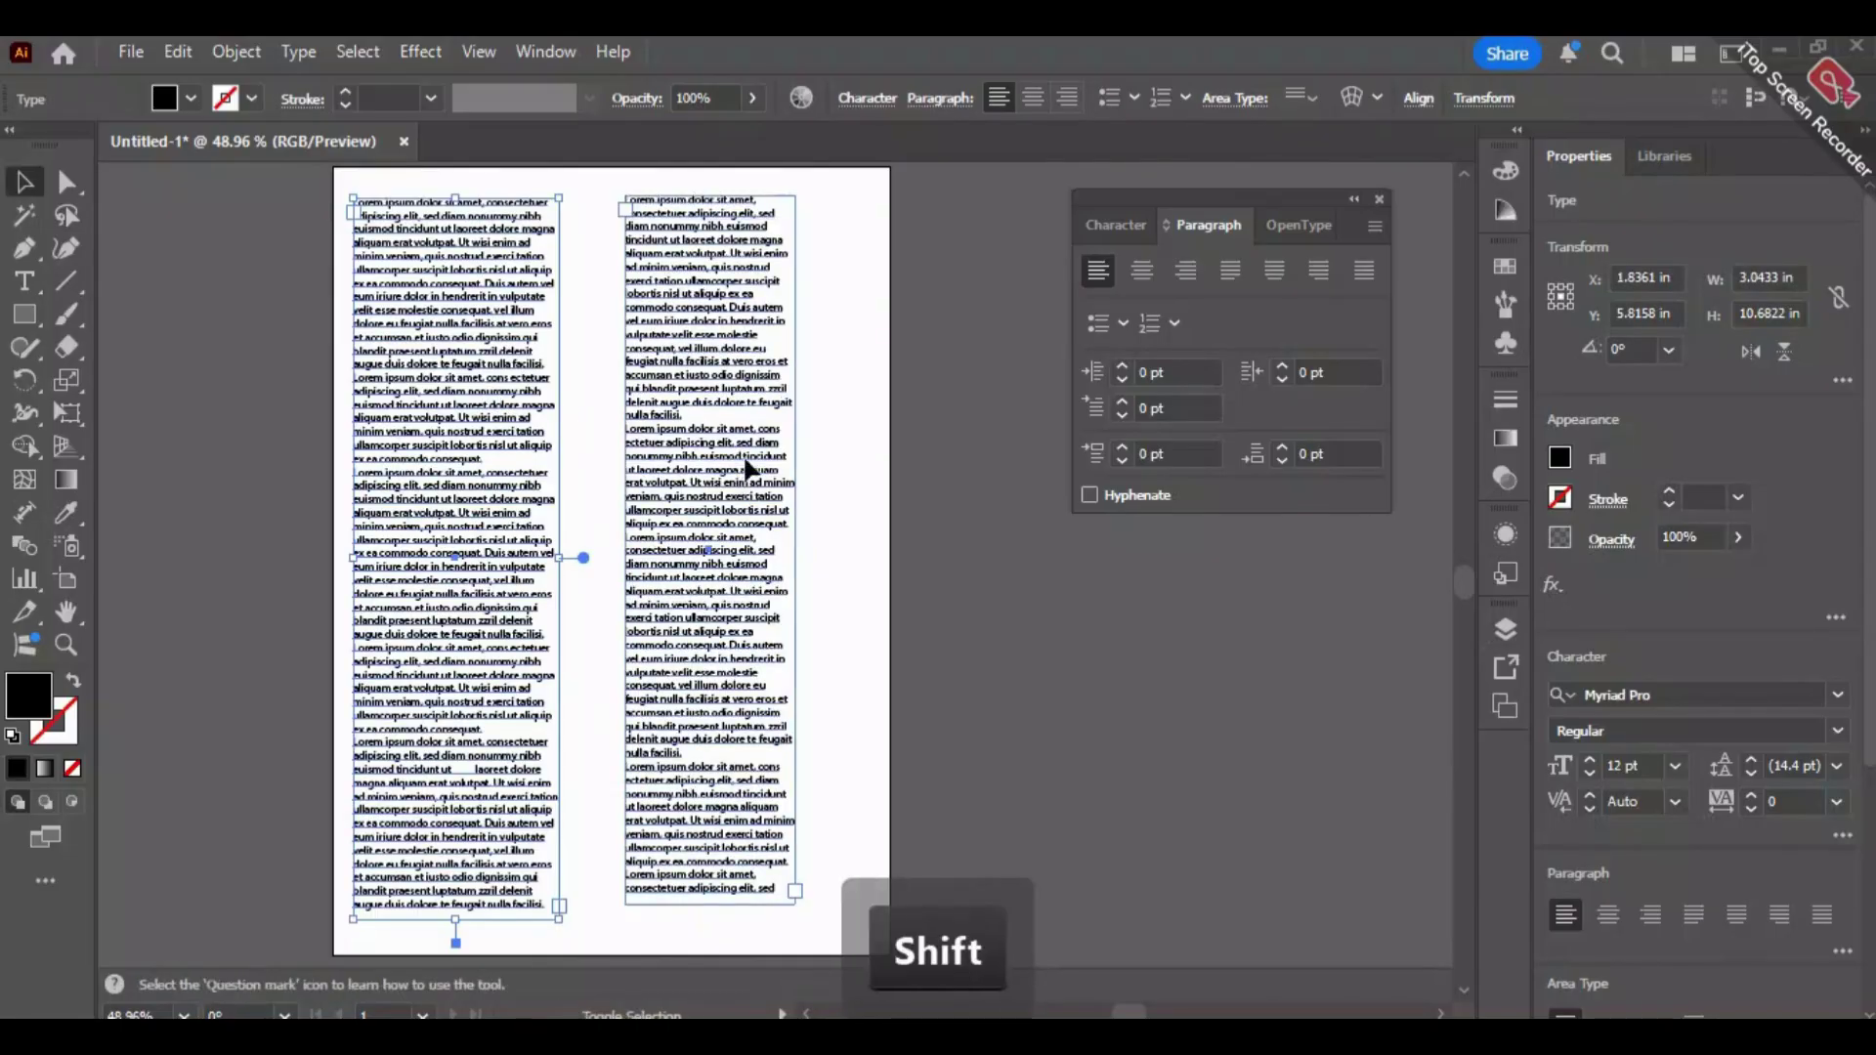
pyautogui.doubleClick(415, 777)
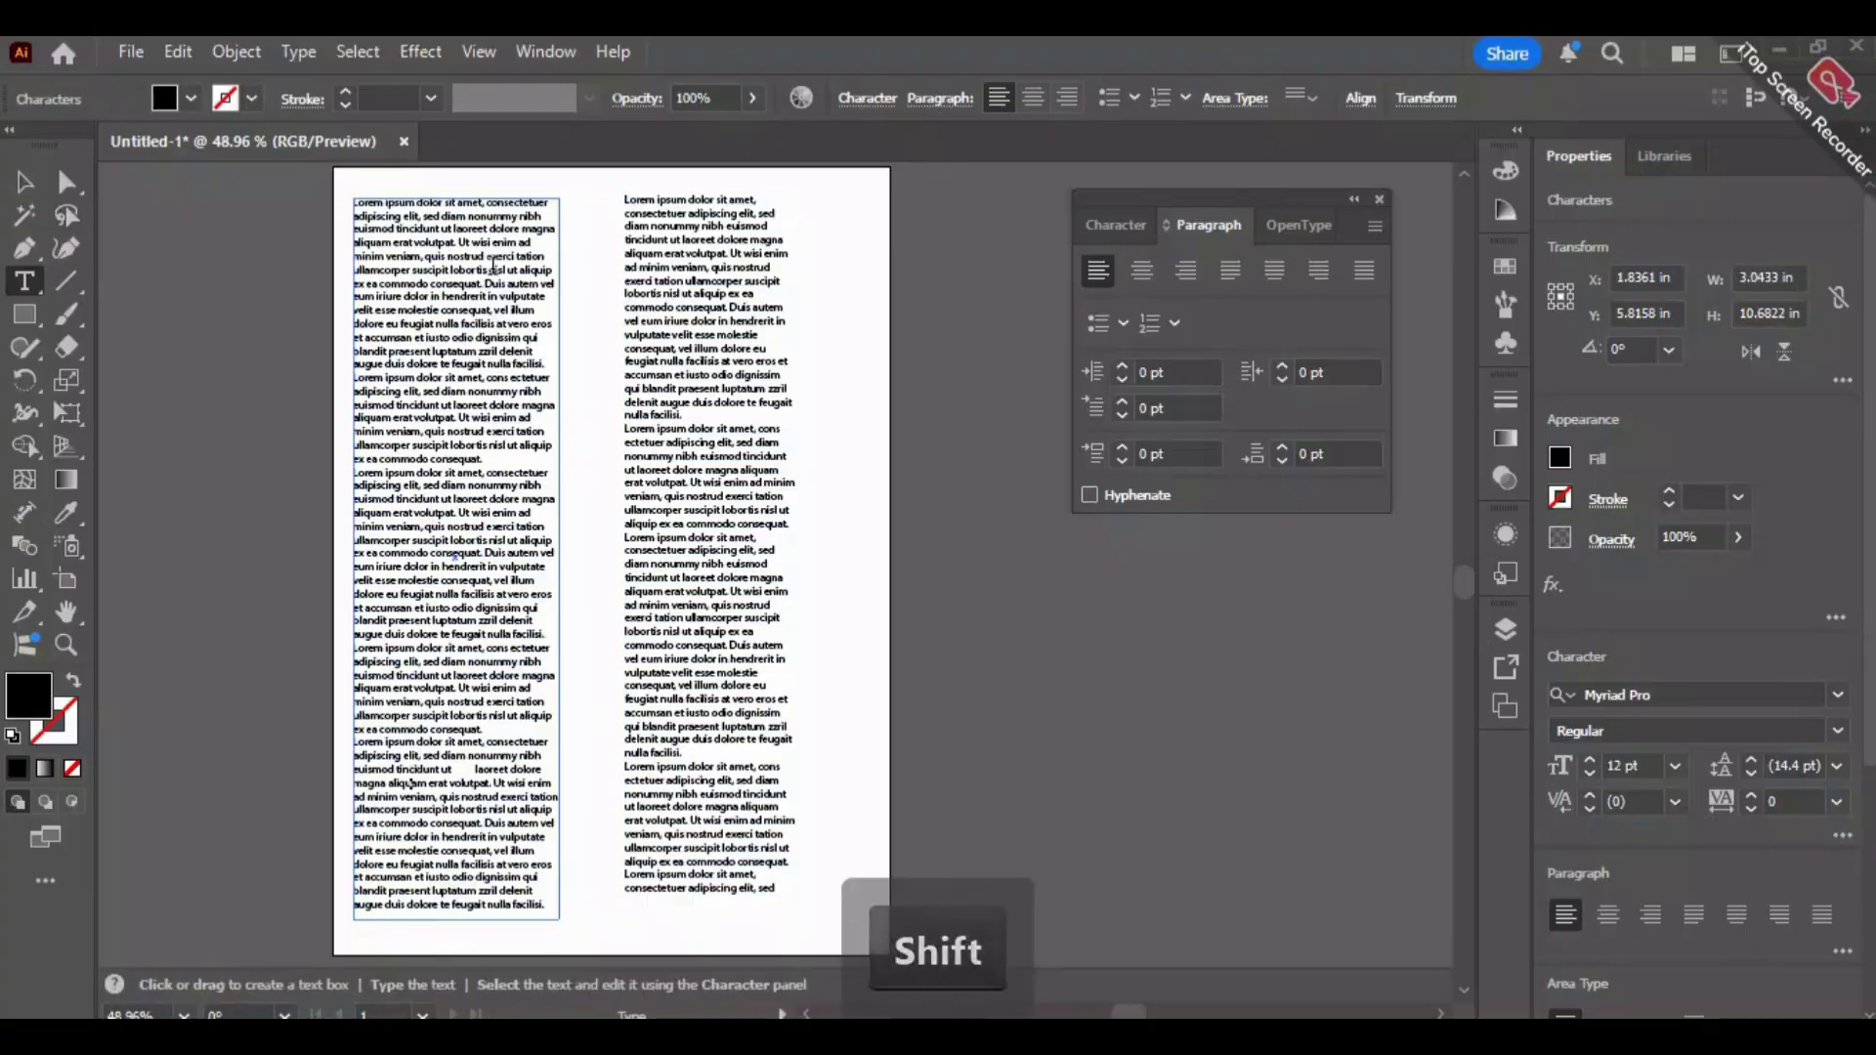
pyautogui.press('Escape')
pyautogui.keyDown('shift'); pyautogui.click(664, 323); pyautogui.keyUp('shift')
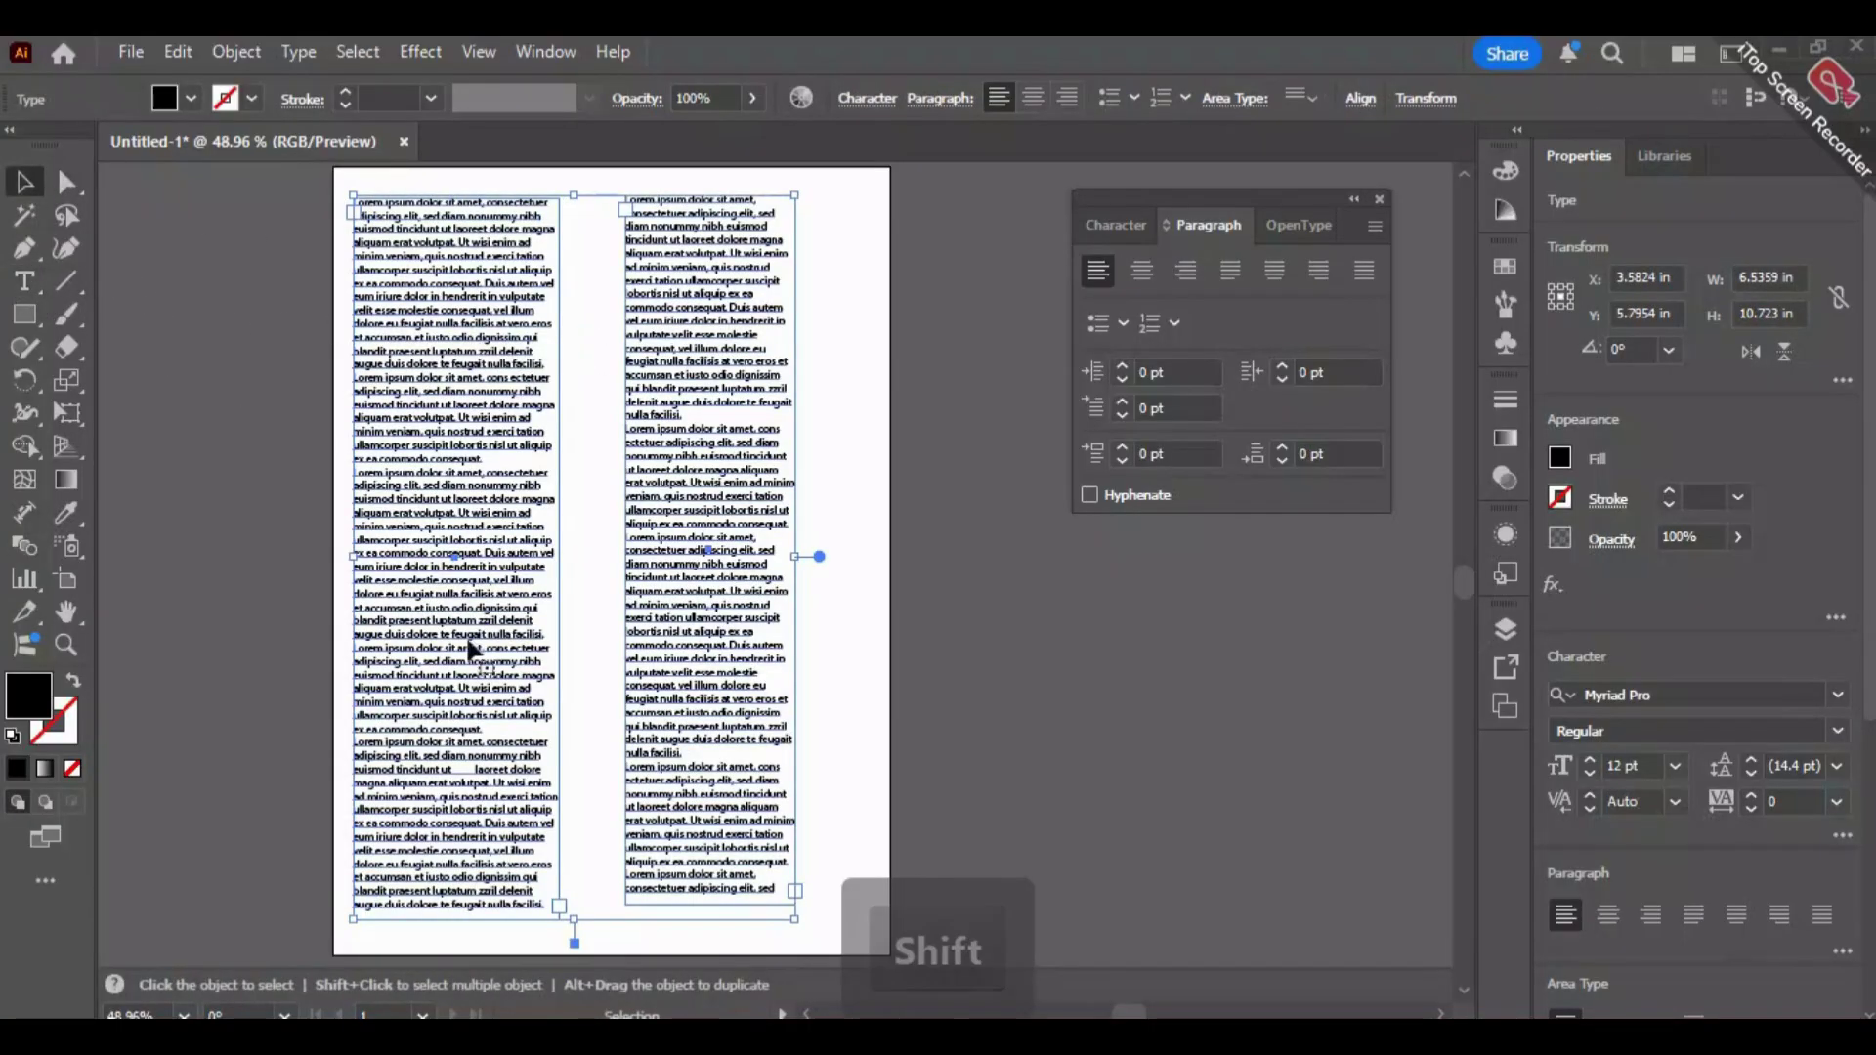
# Try adding a line break inside a paragraph in the left text box, and undo the text edits.
pyautogui.press('t')
pyautogui.click(488, 611)
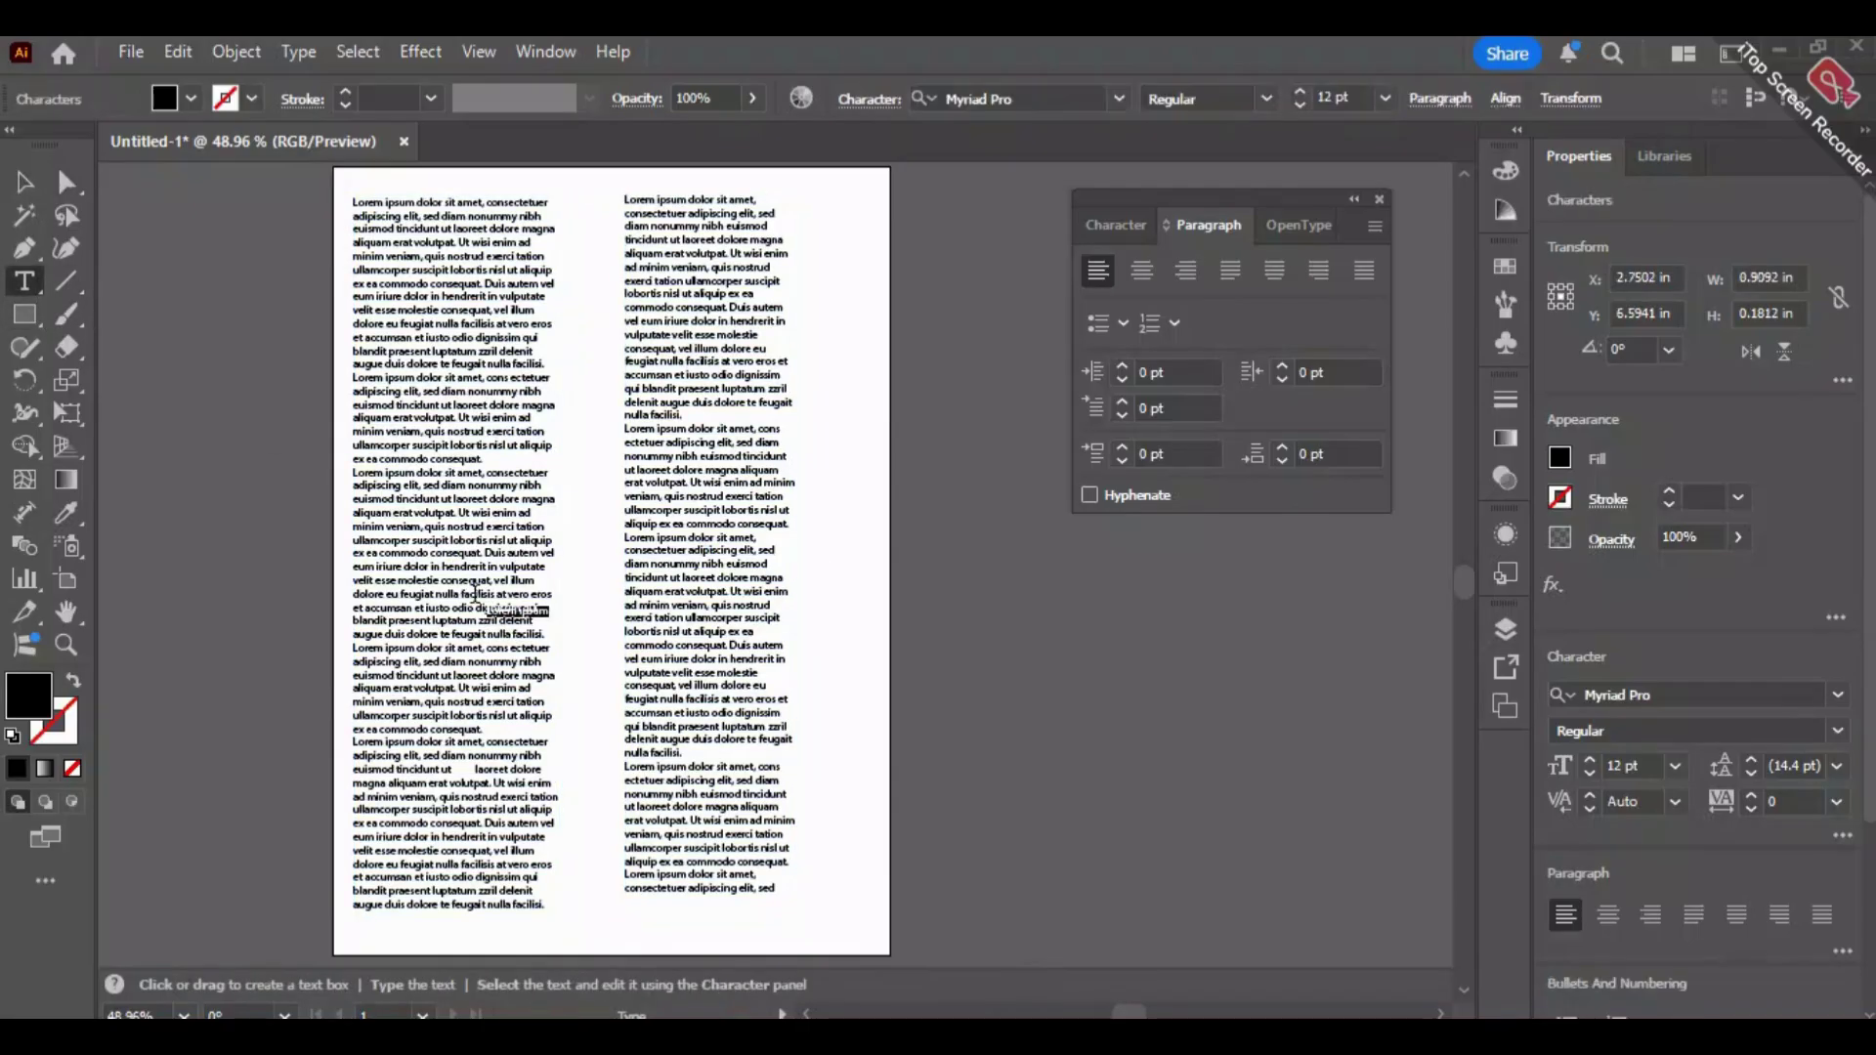
pyautogui.press('BackSpace')
pyautogui.click(500, 620)
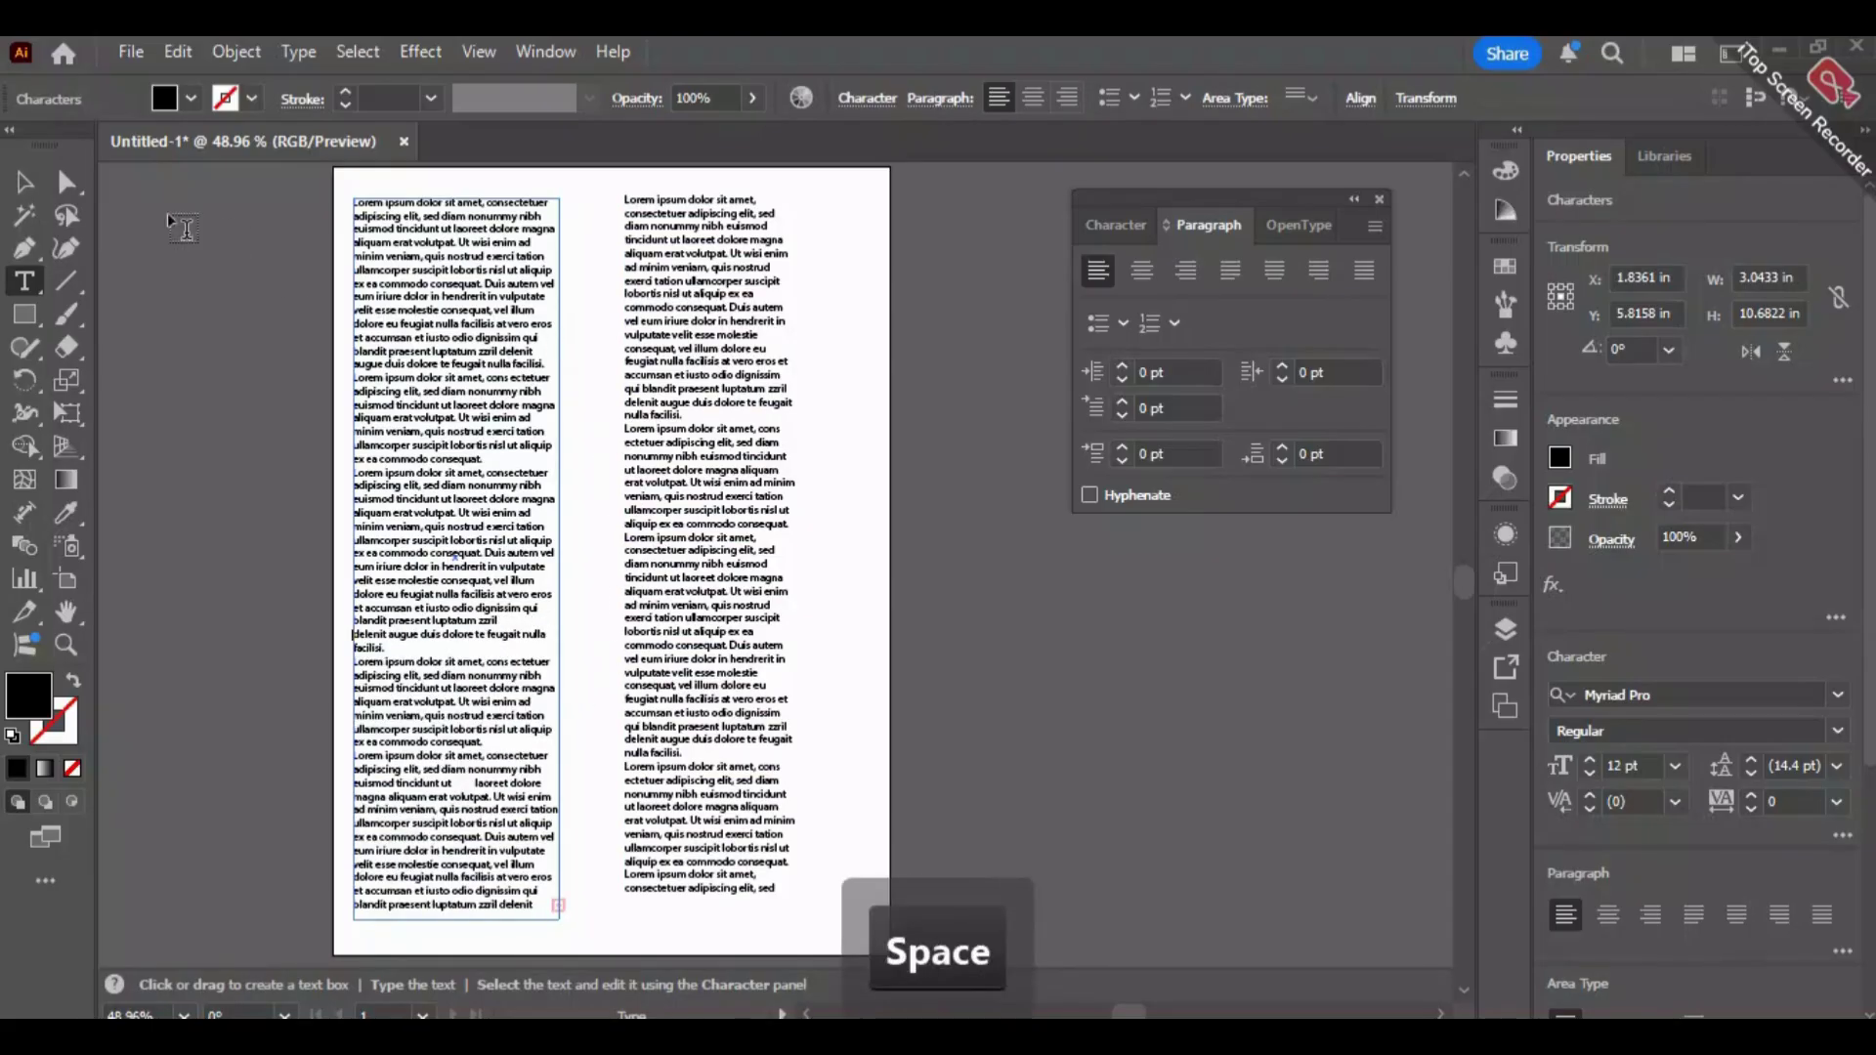
pyautogui.click(25, 182)
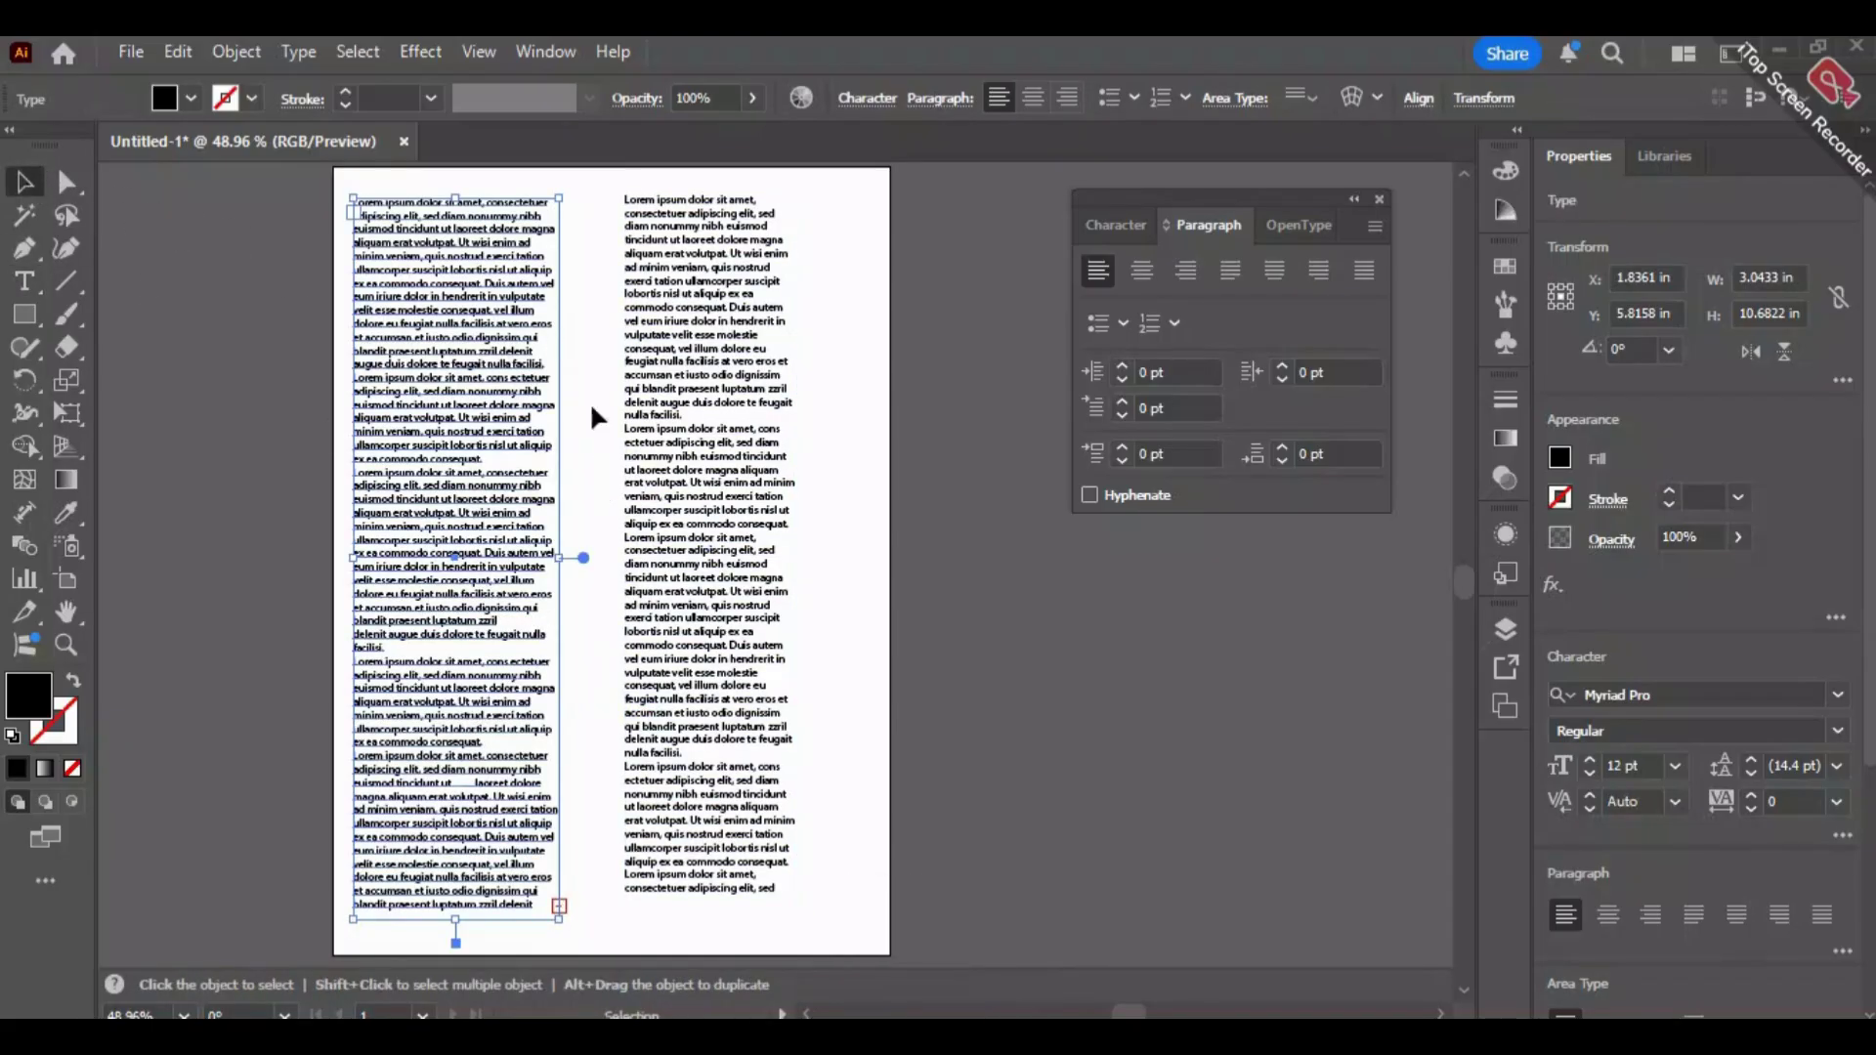
pyautogui.hotkey('ctrl', 'z')
pyautogui.hotkey('ctrl', 'z')
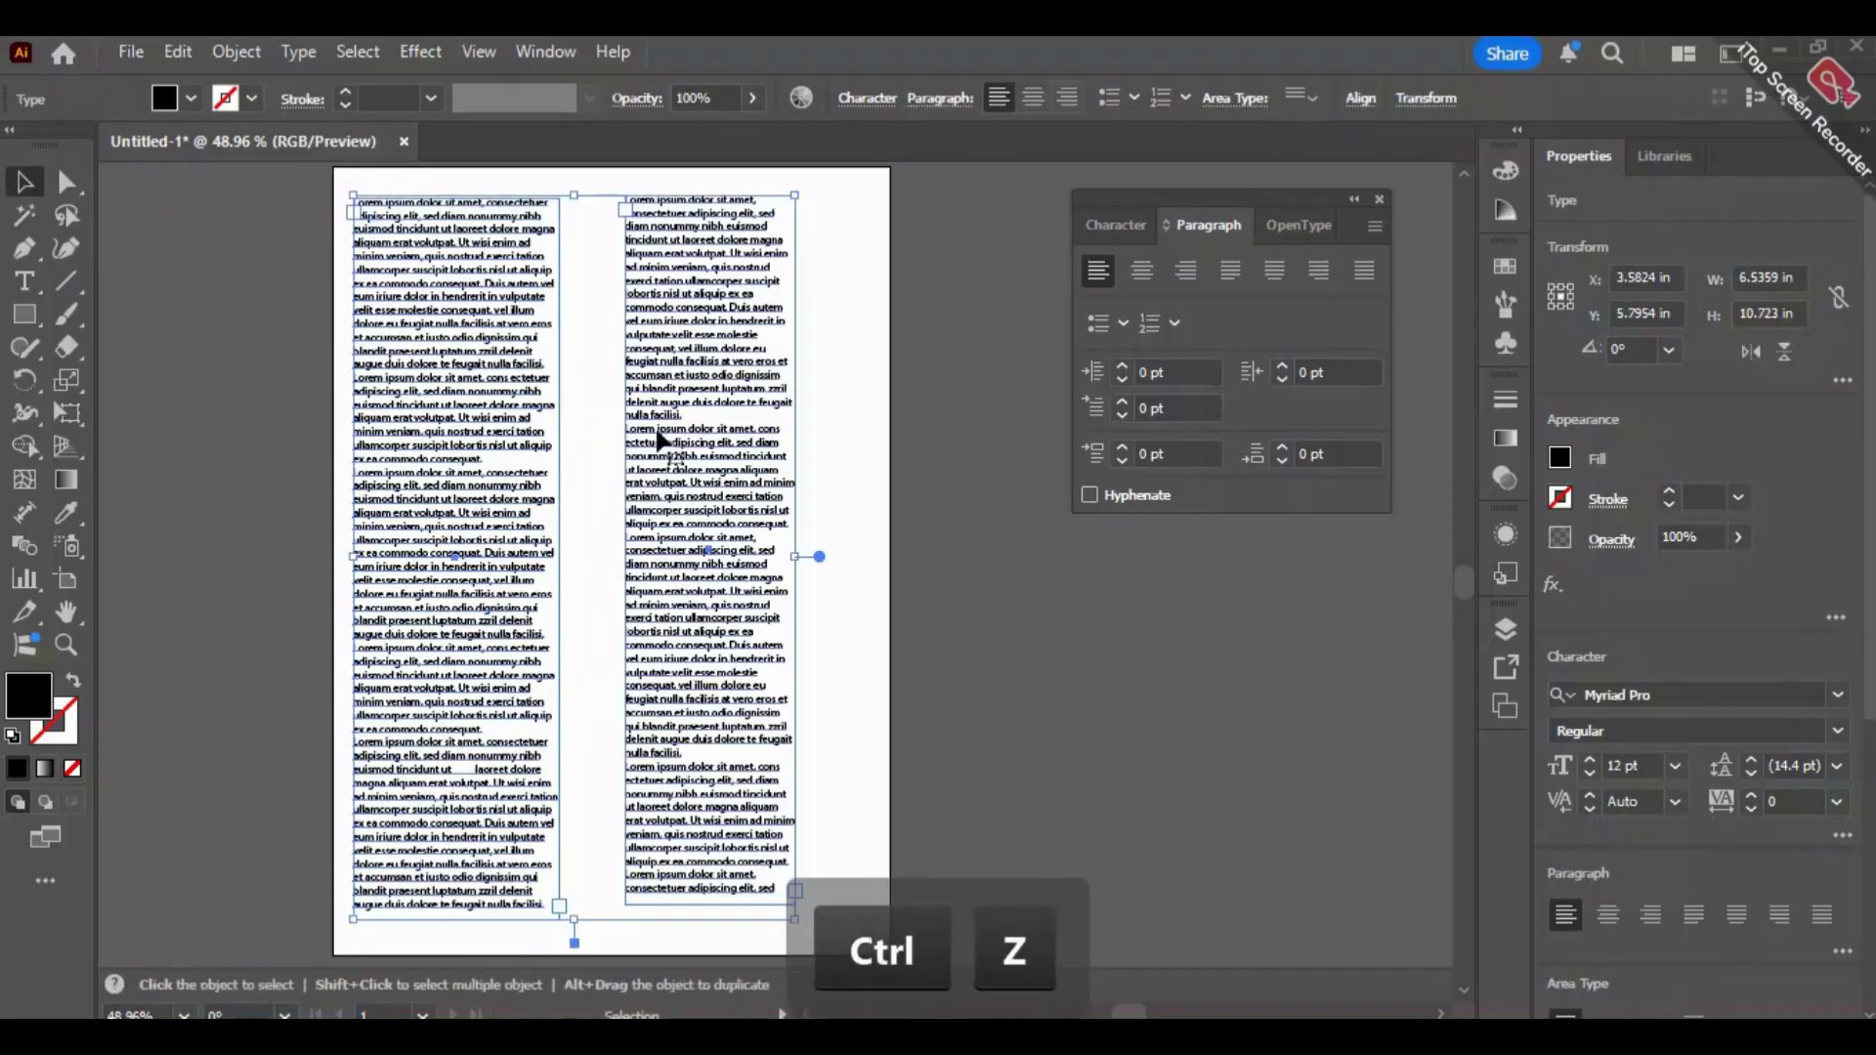
# Center-align the text of both side-by-side text boxes, and deselect them.
pyautogui.click(290, 462)
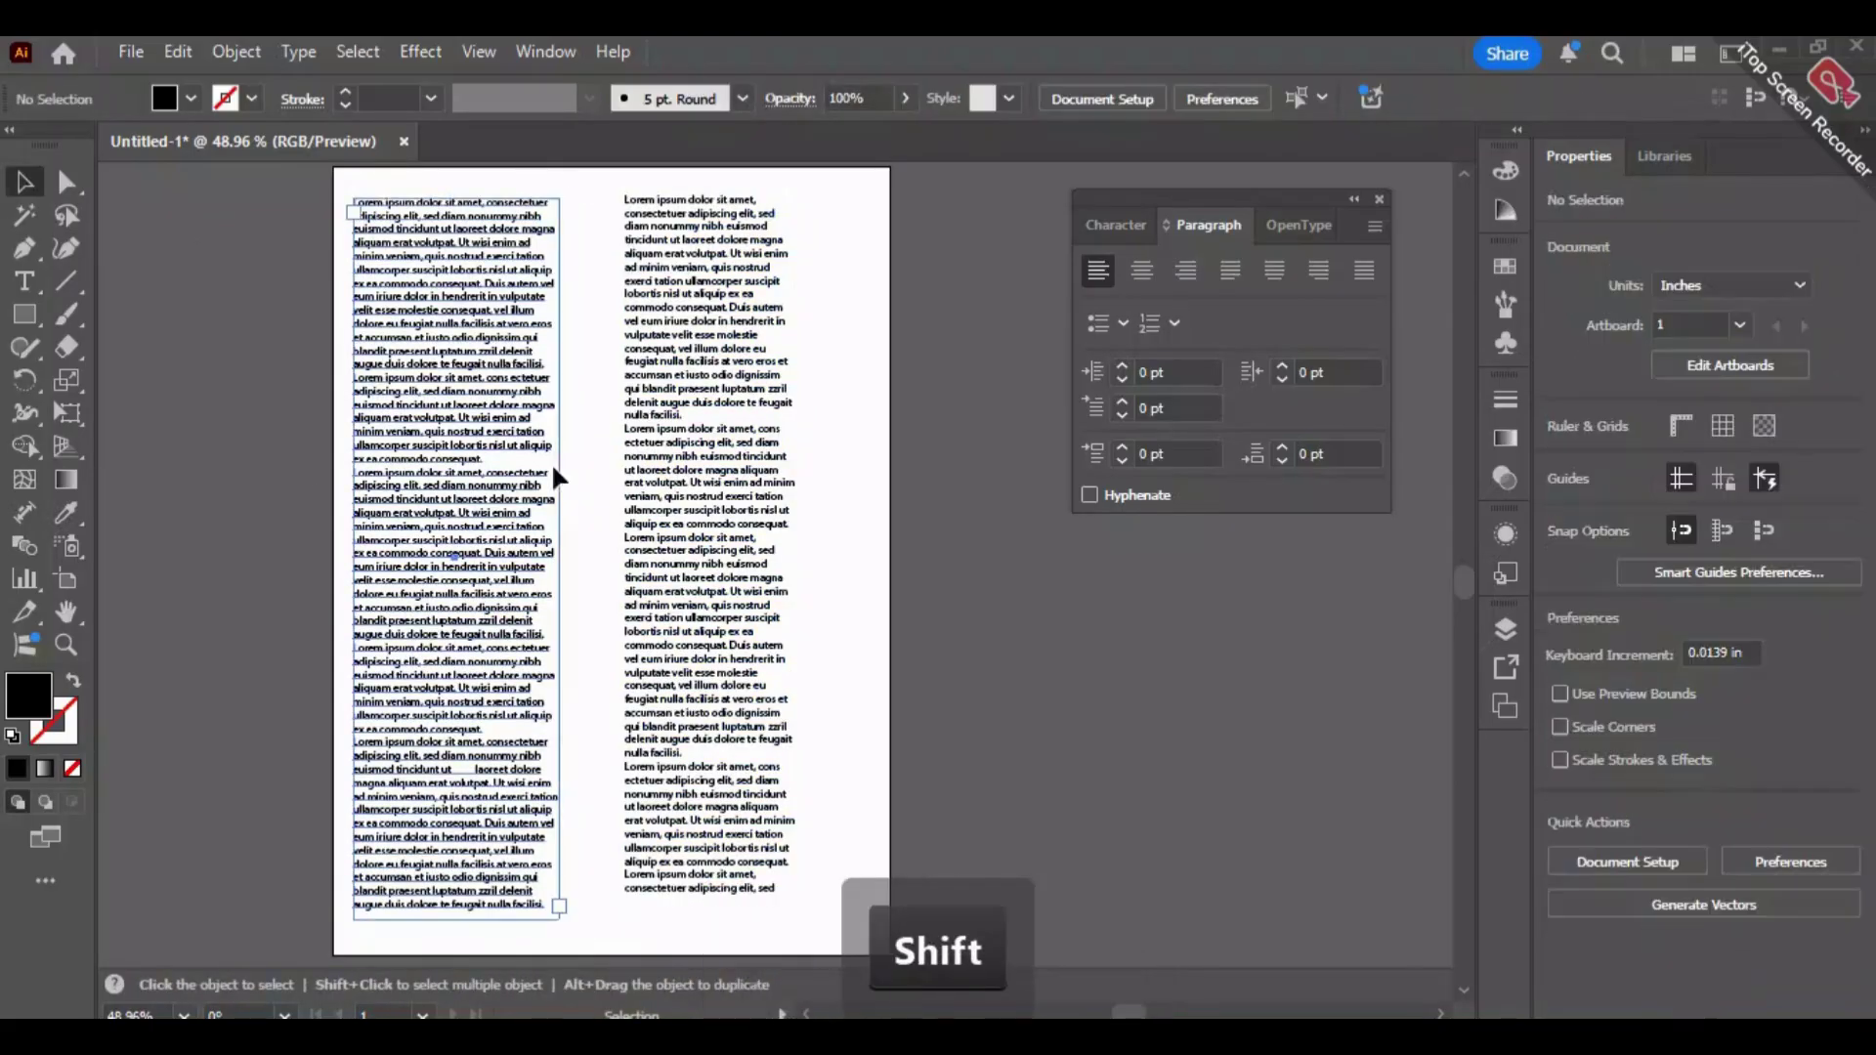
pyautogui.click(553, 476)
pyautogui.keyDown('shift'); pyautogui.click(762, 473); pyautogui.keyUp('shift')
pyautogui.click(1141, 271)
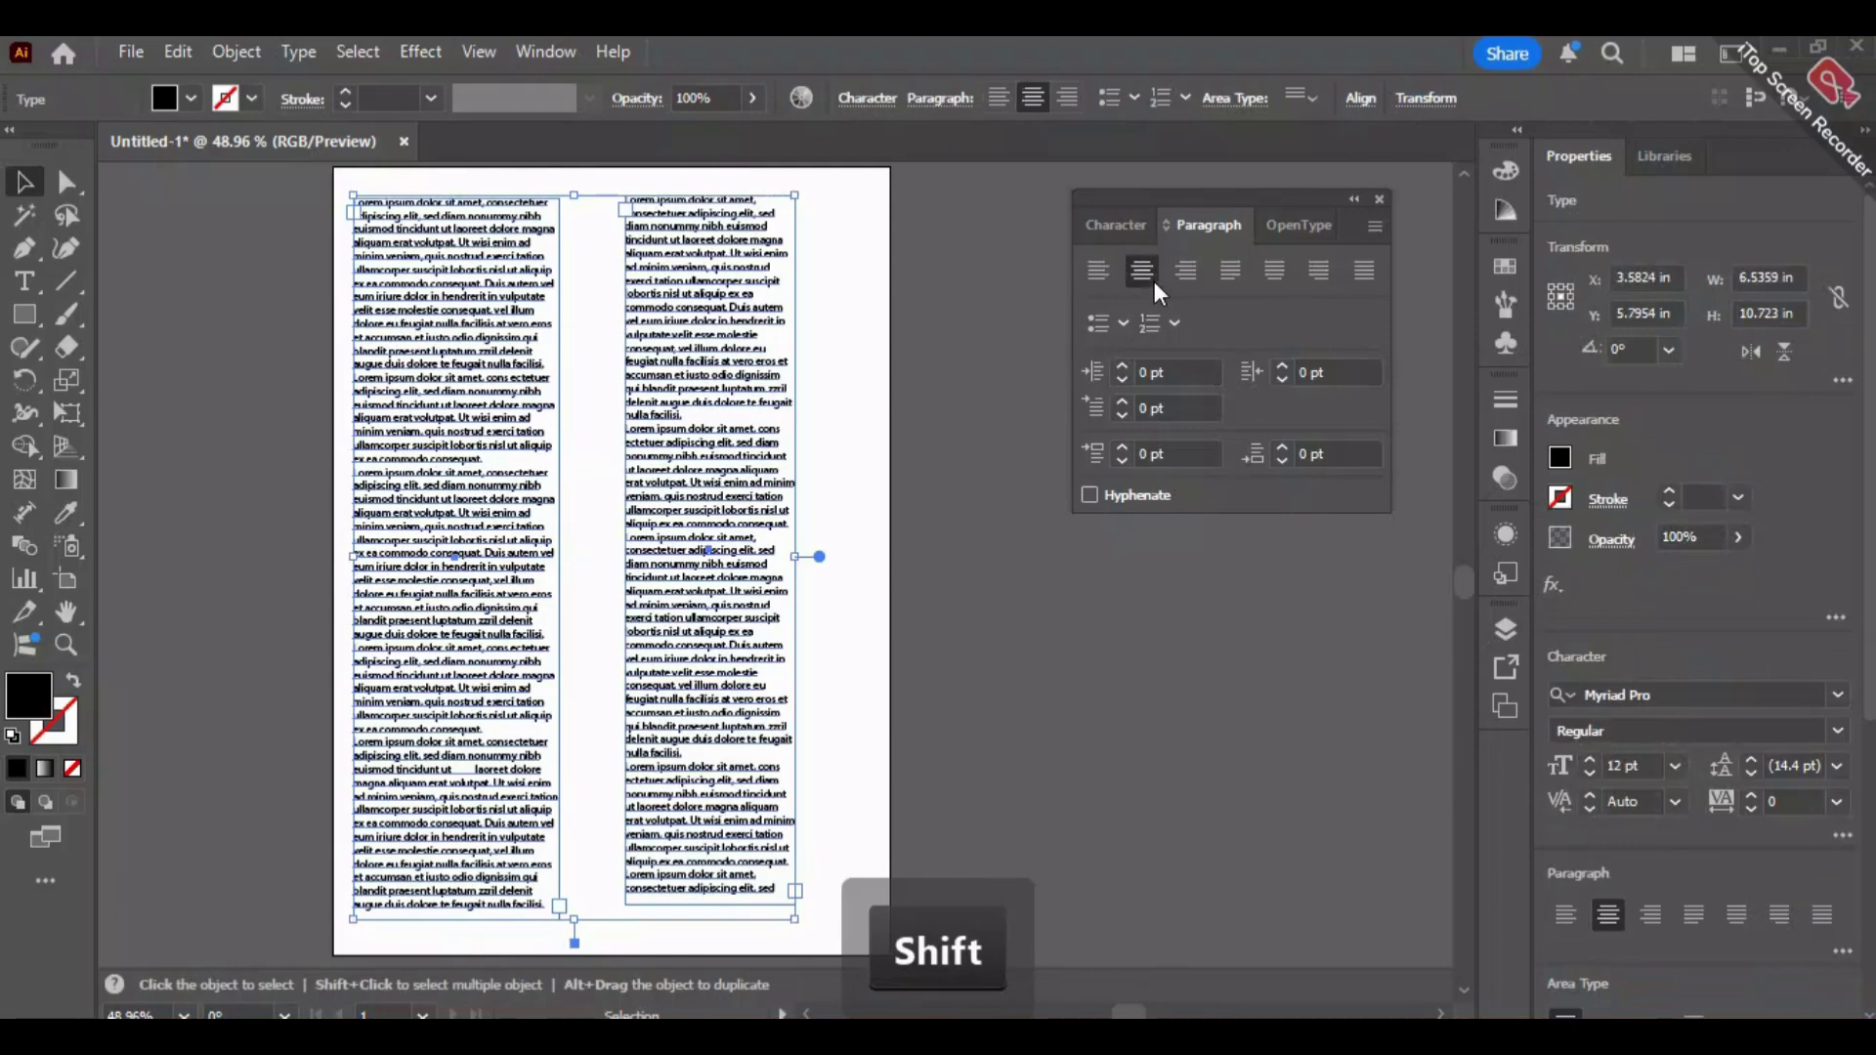
pyautogui.click(1022, 655)
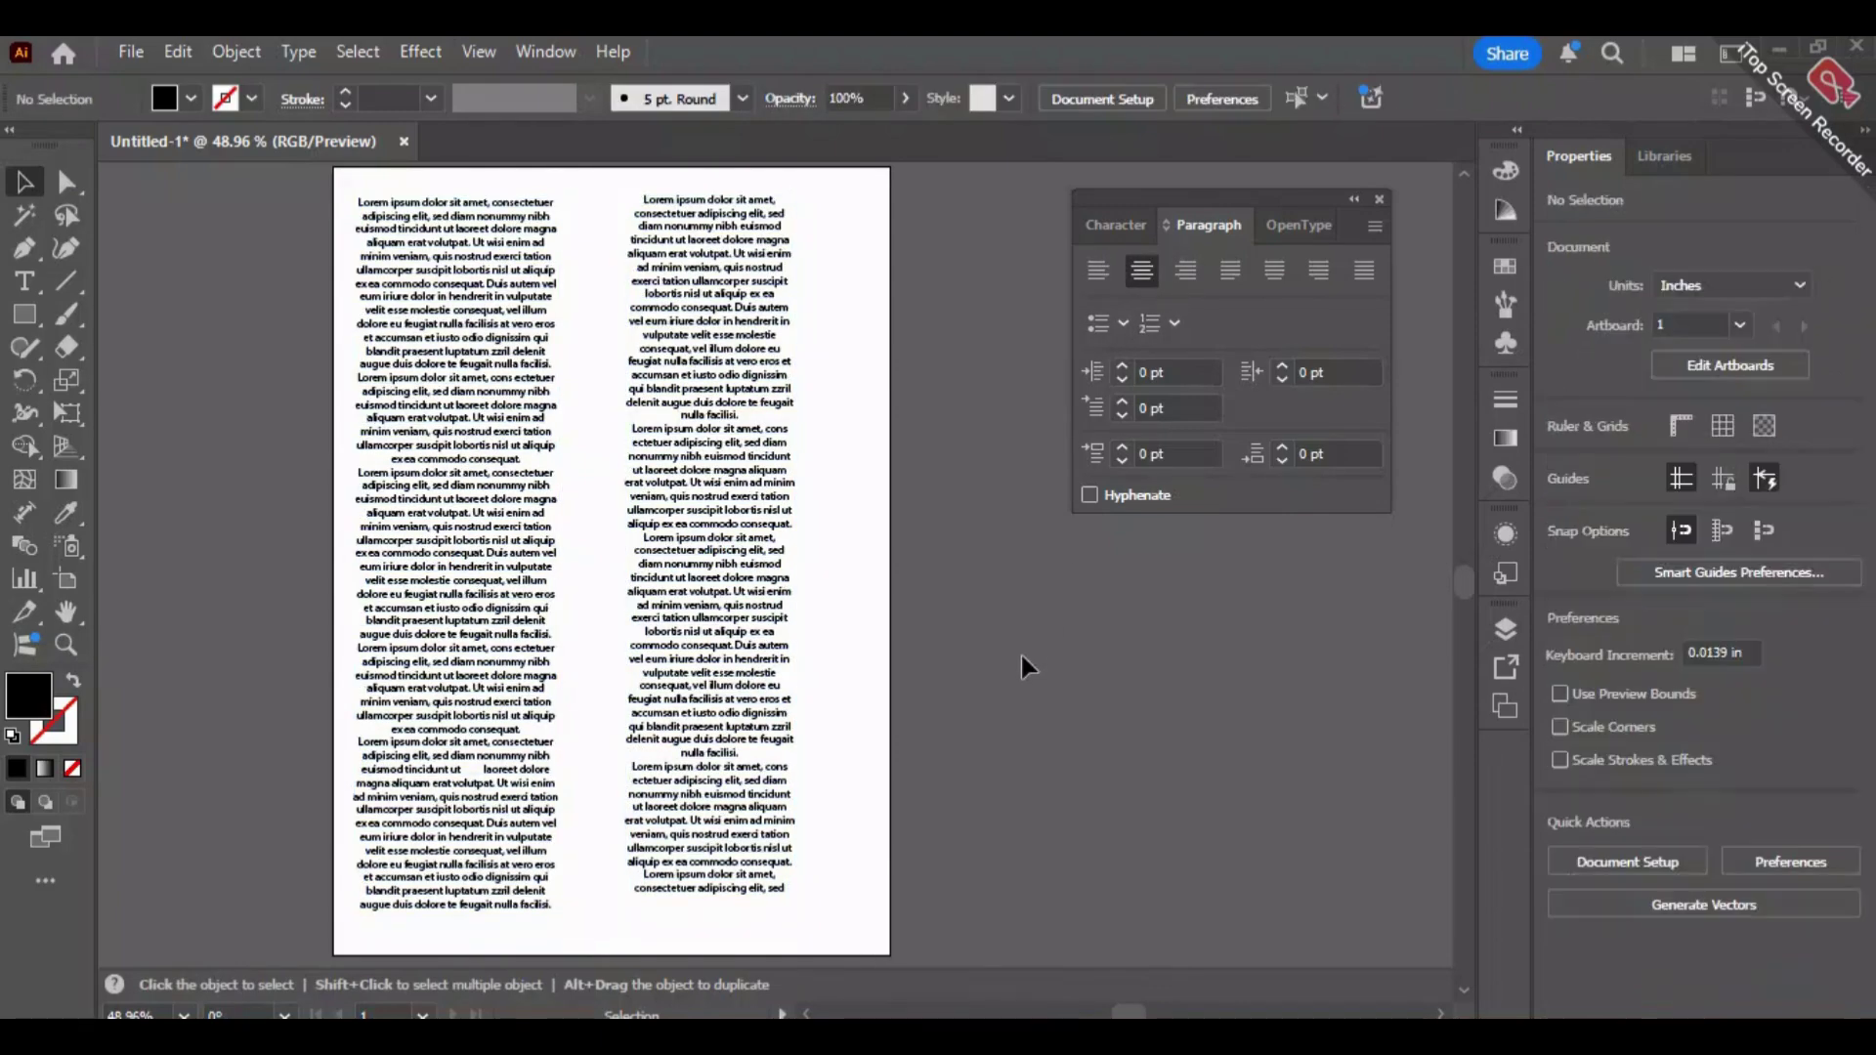
# Enlarge the right text box from its lower-right corner so its lines become wider, and deselect it.
pyautogui.click(718, 512)
pyautogui.moveTo(793, 890); pyautogui.dragTo(848, 924)
pyautogui.click(943, 700)
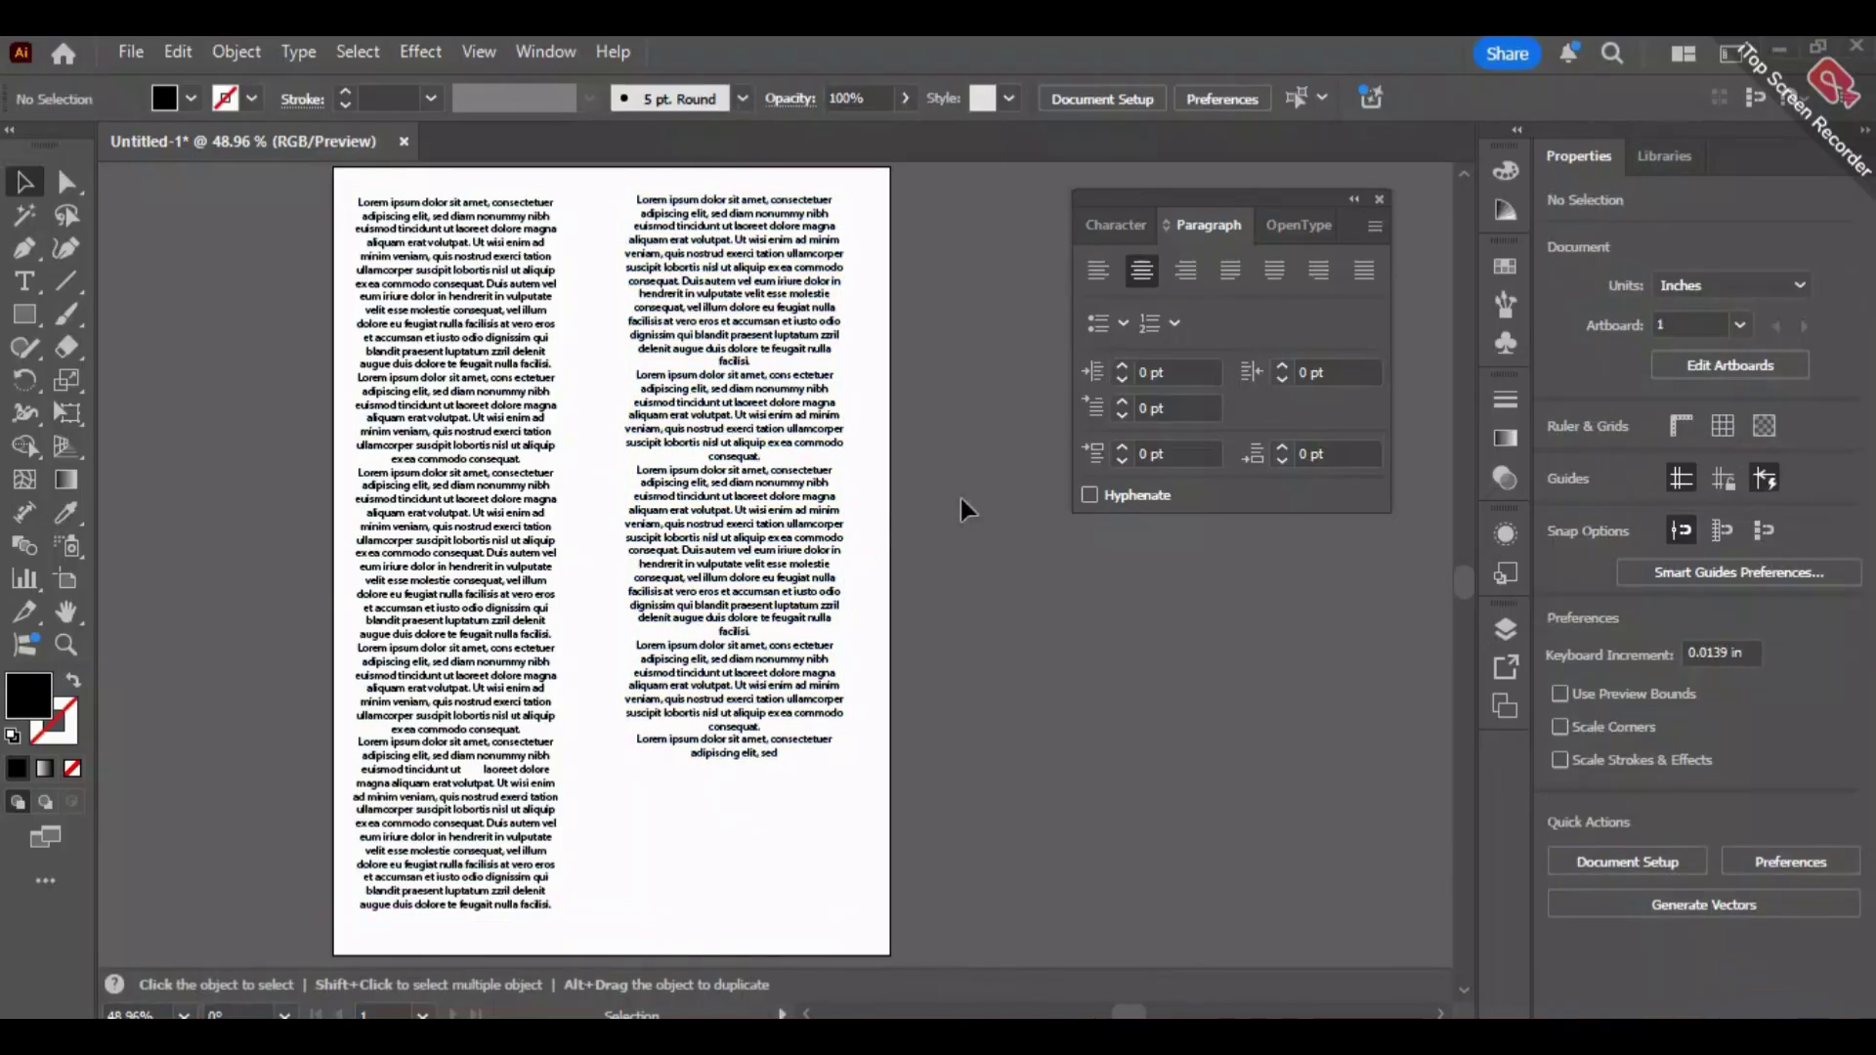
# Delete both text boxes from the artboard and show the character settings.
pyautogui.moveTo(959, 498); pyautogui.dragTo(289, 667)
pyautogui.press('Delete')
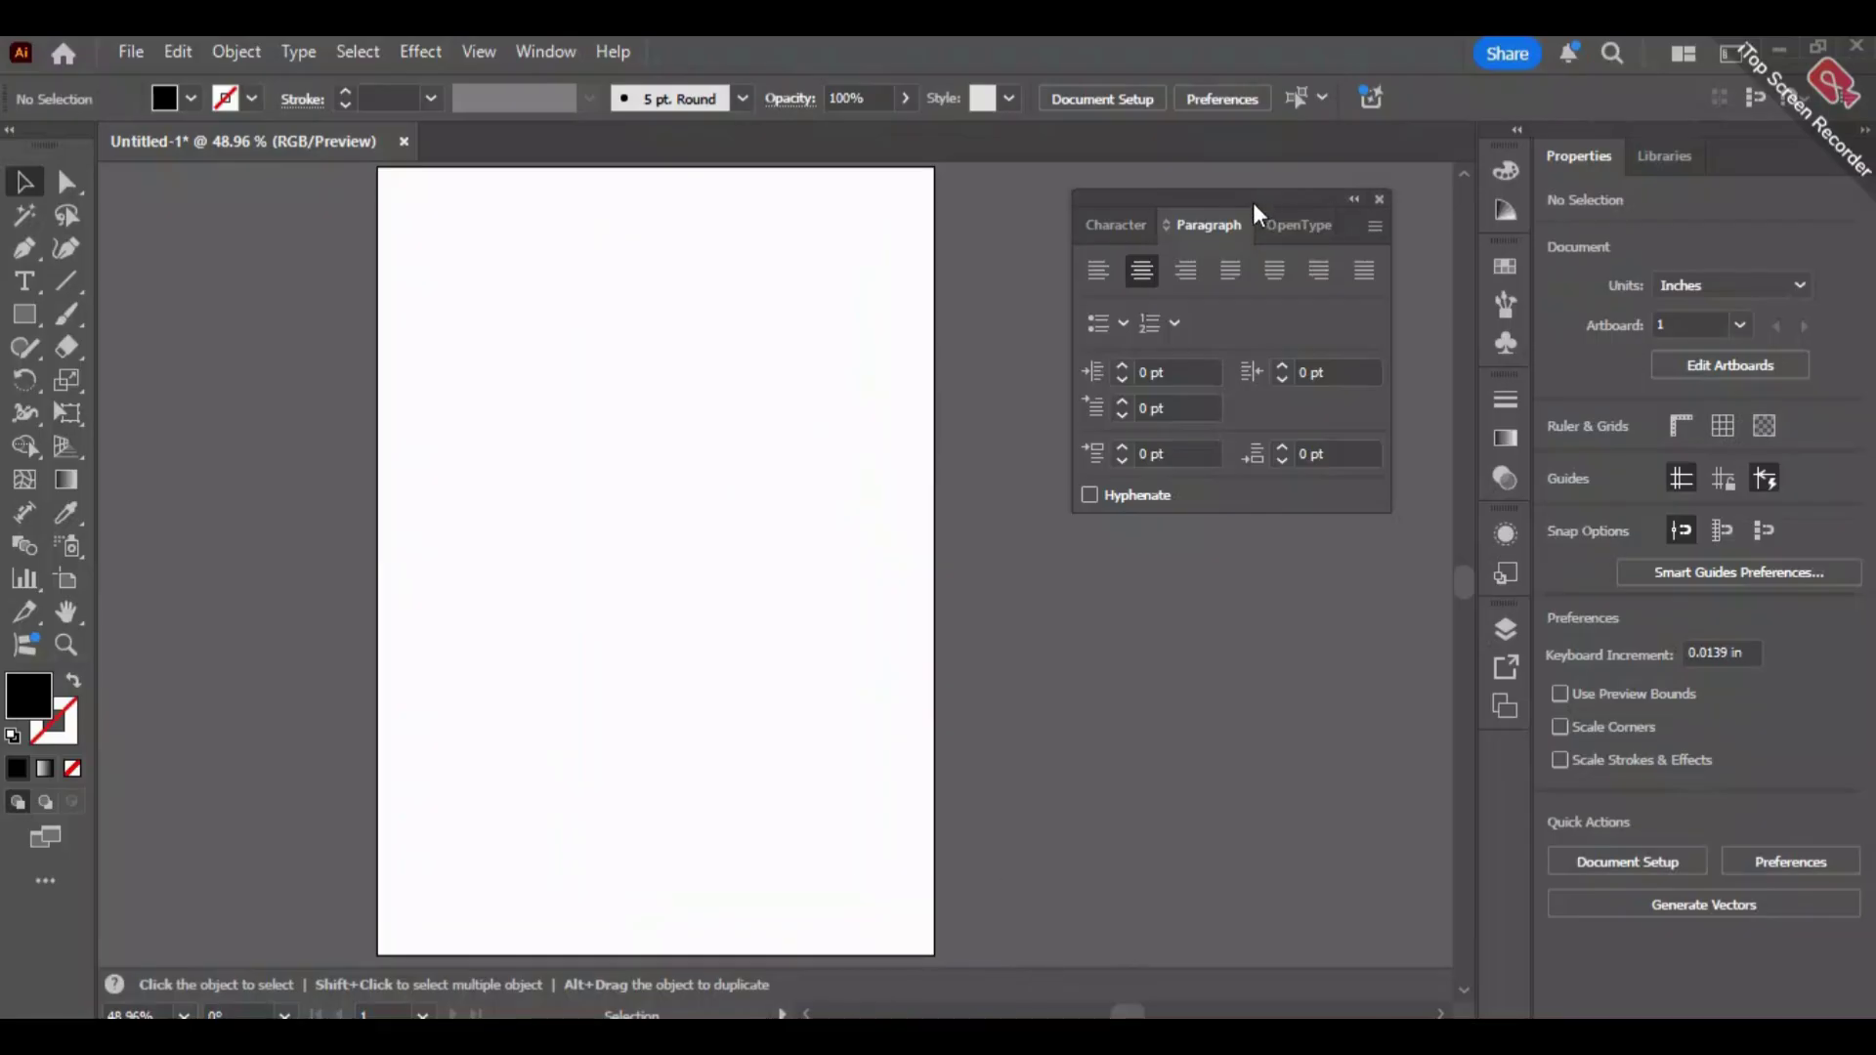
pyautogui.click(1137, 223)
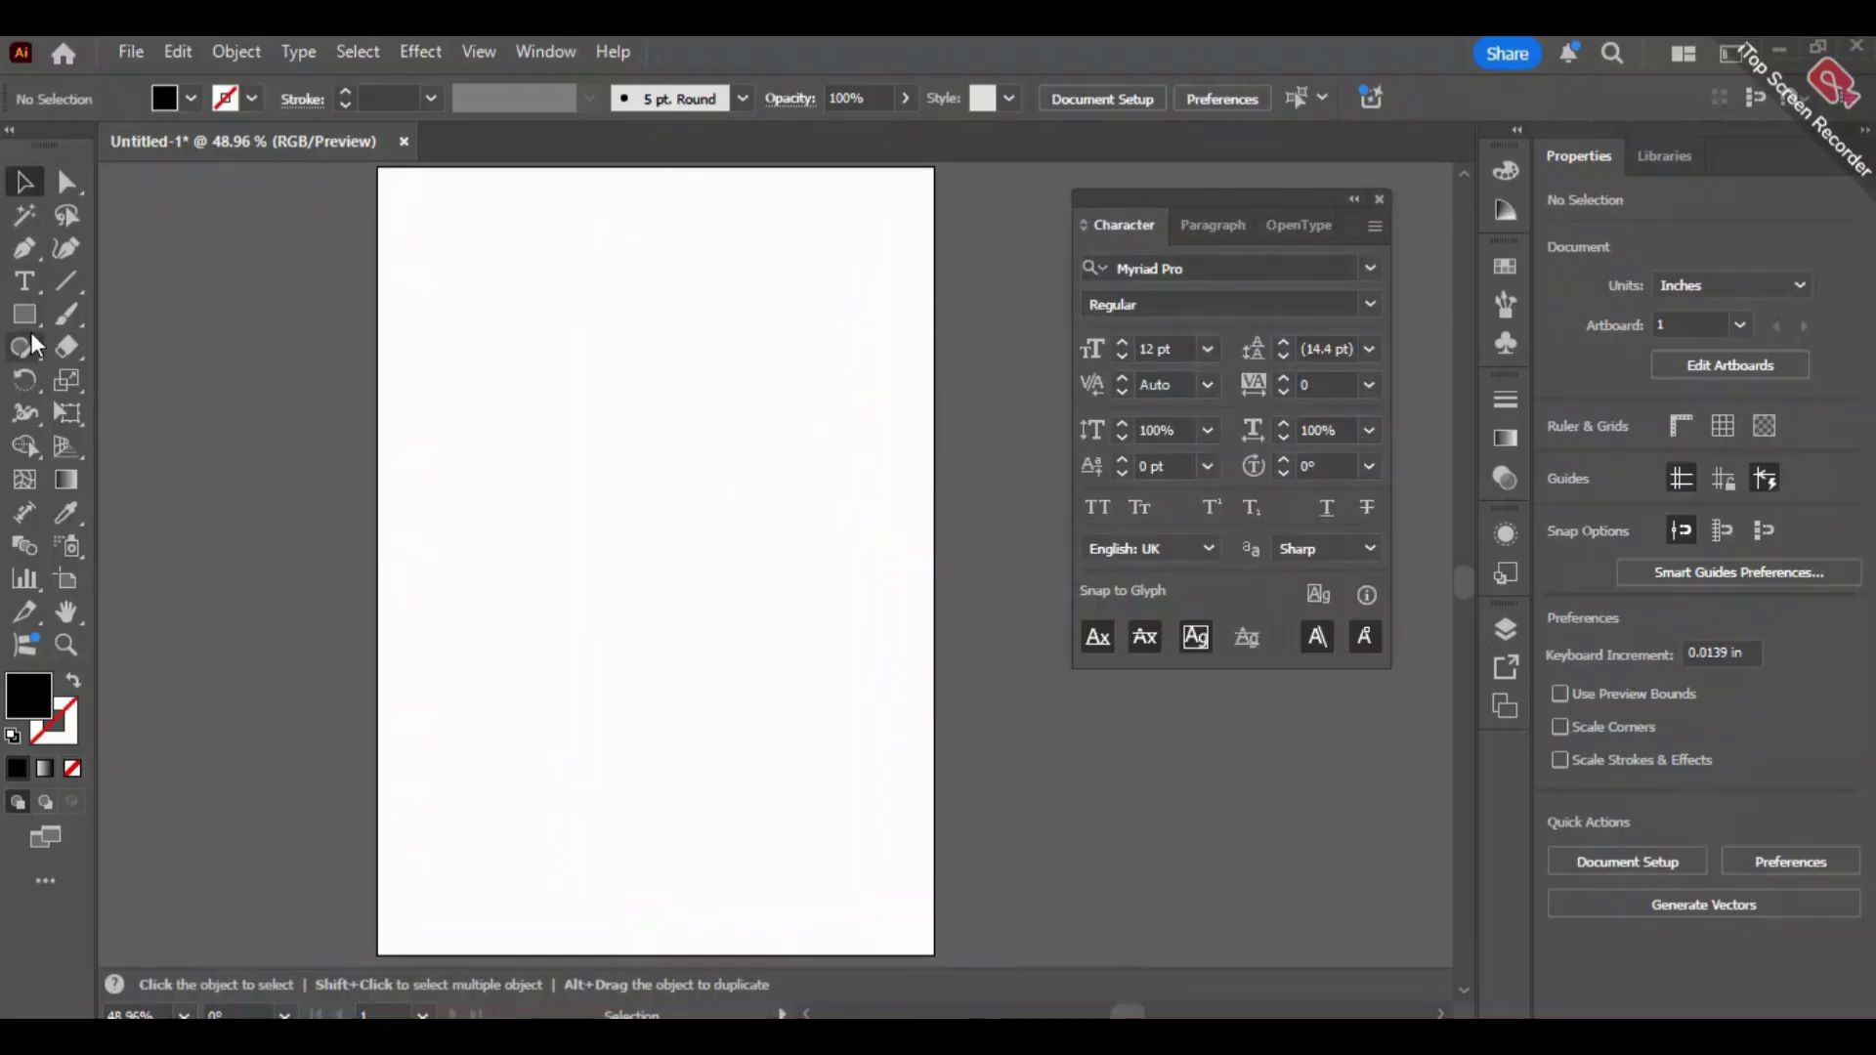
# Tear off the type tools as a floating vertical palette and place it beside the artboard.
pyautogui.click(36, 275)
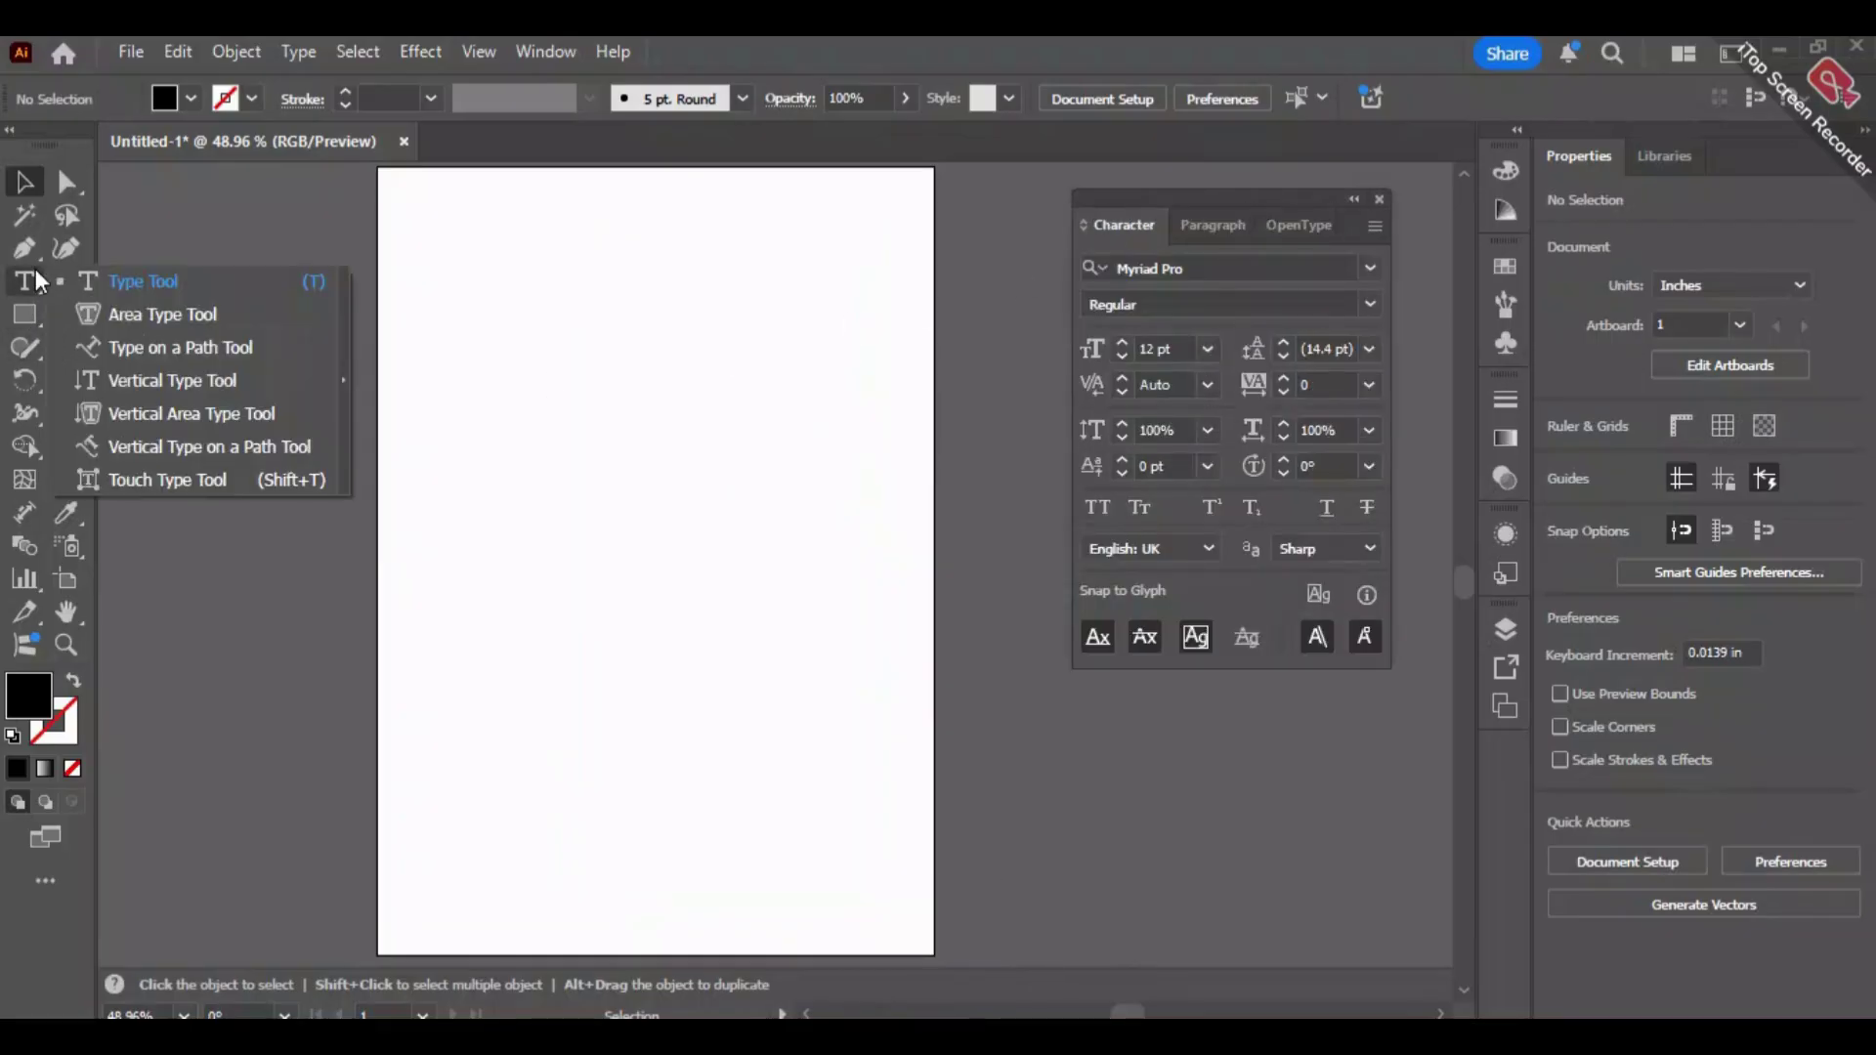
pyautogui.click(343, 351)
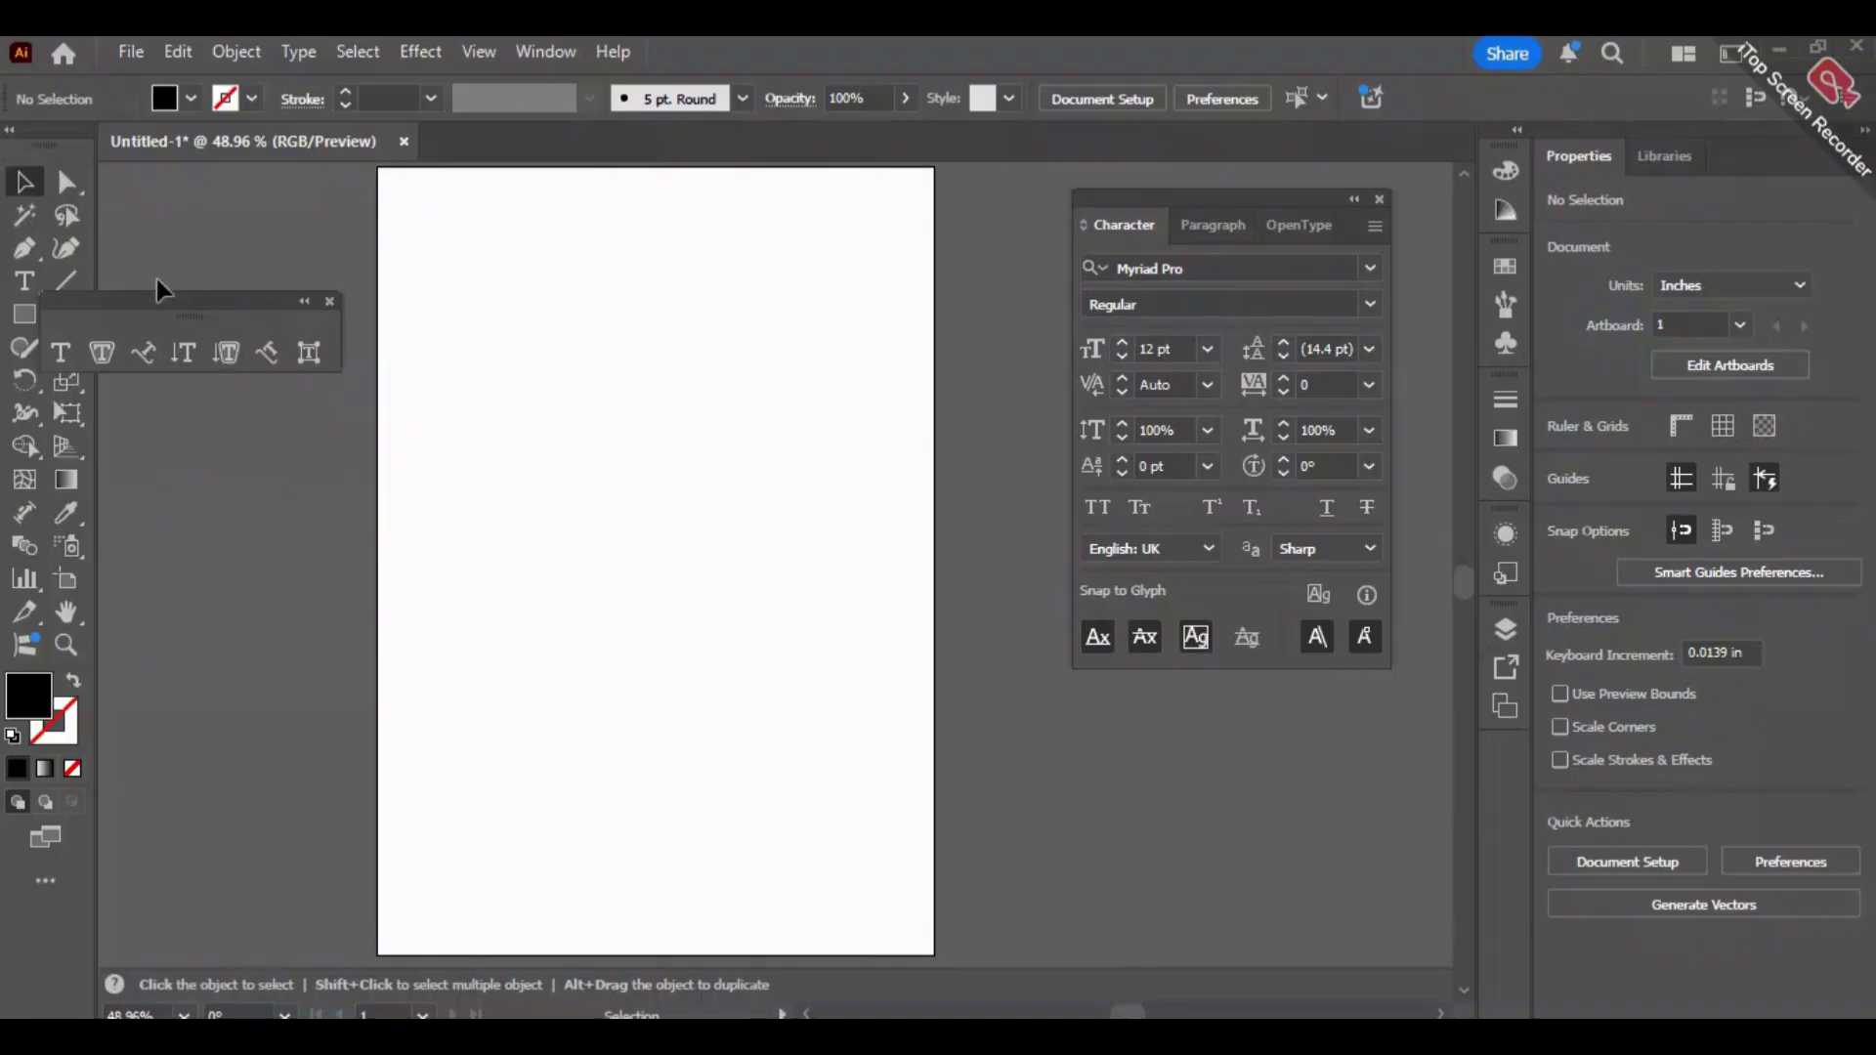
pyautogui.click(309, 303)
pyautogui.moveTo(70, 320); pyautogui.dragTo(157, 205)
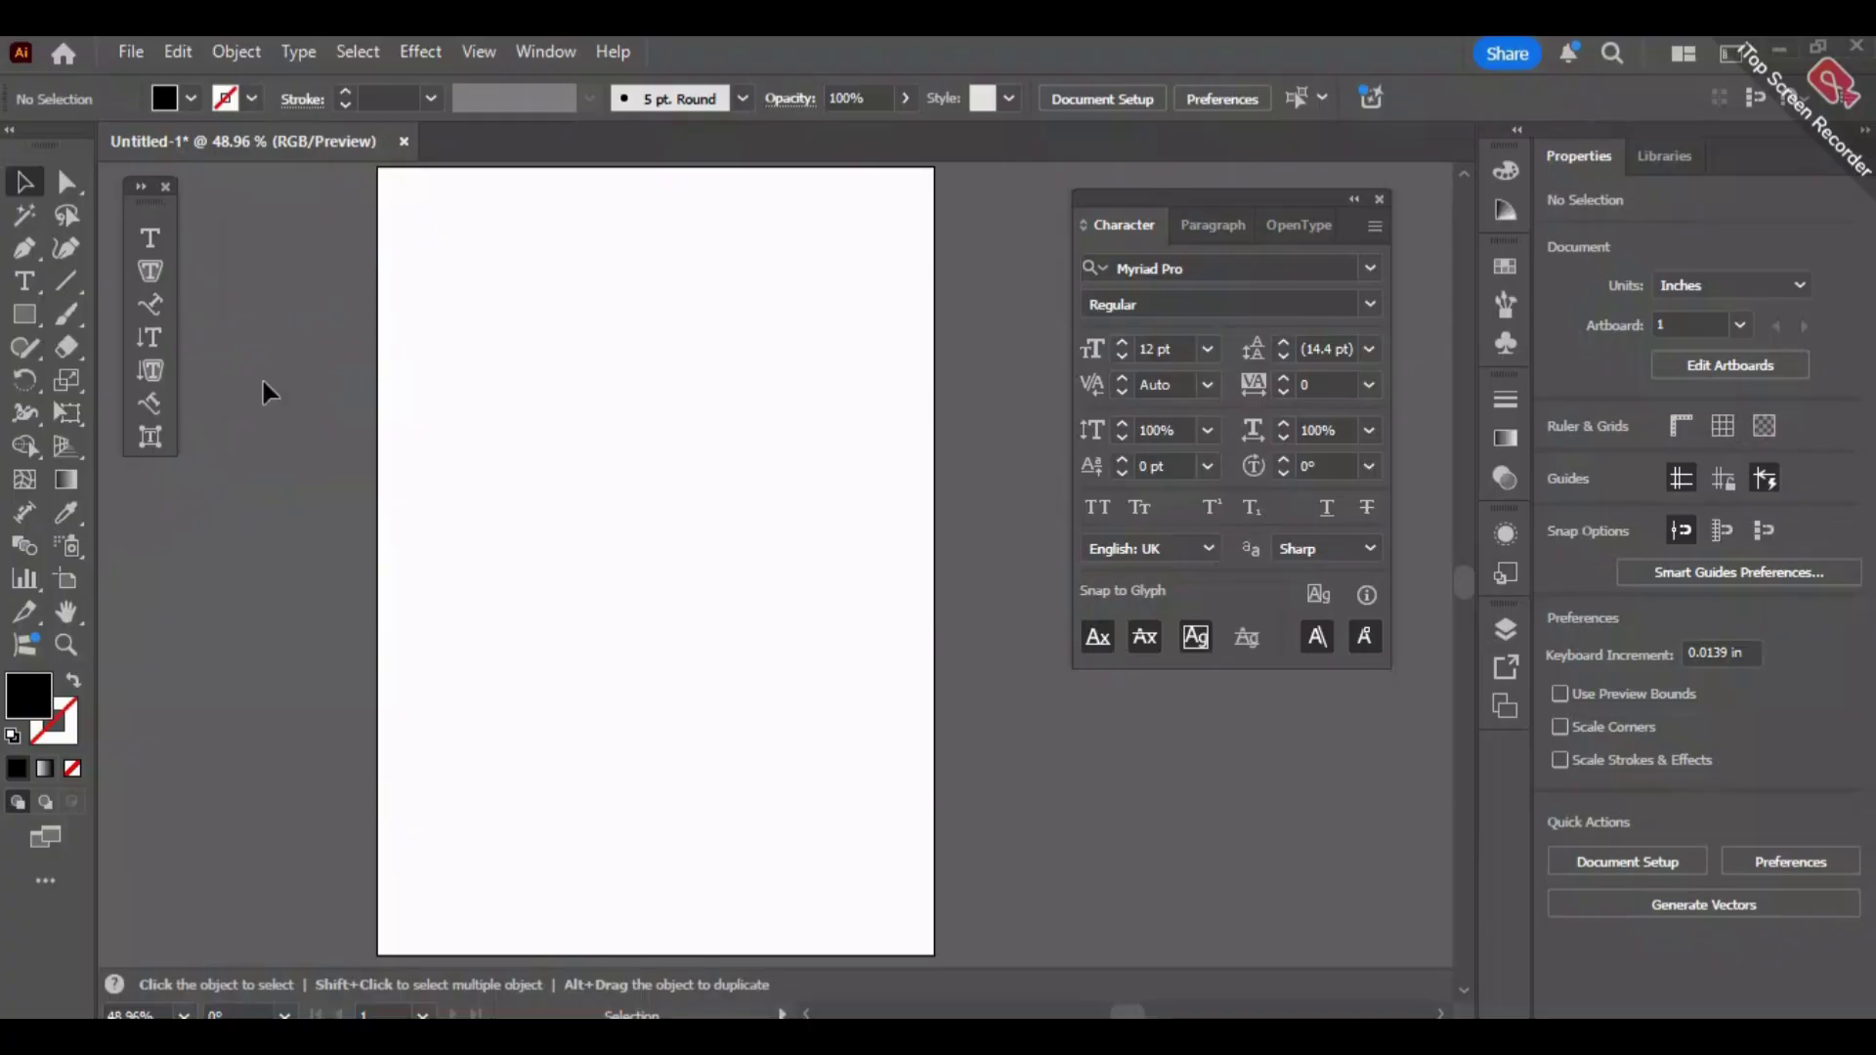
# Try the Type tool with a point text and a square text box on the artboard, and undo both.
pyautogui.click(24, 290)
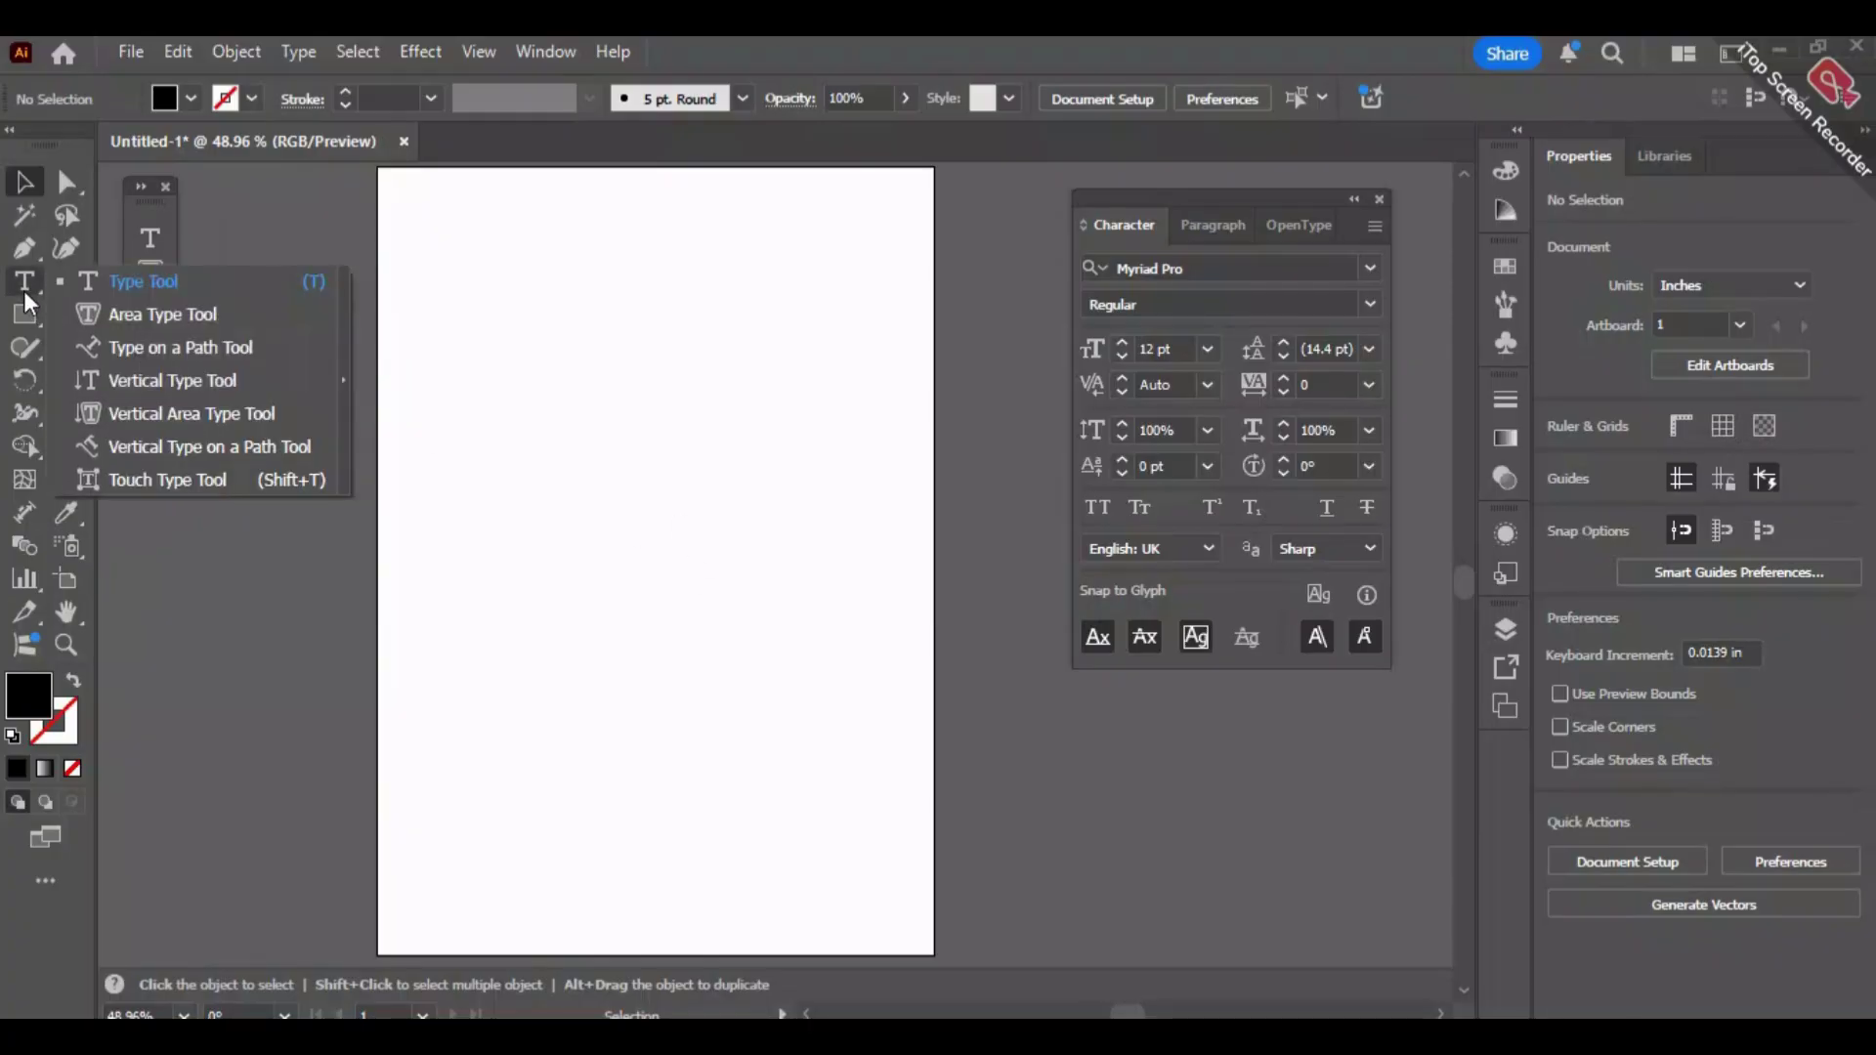
pyautogui.click(148, 242)
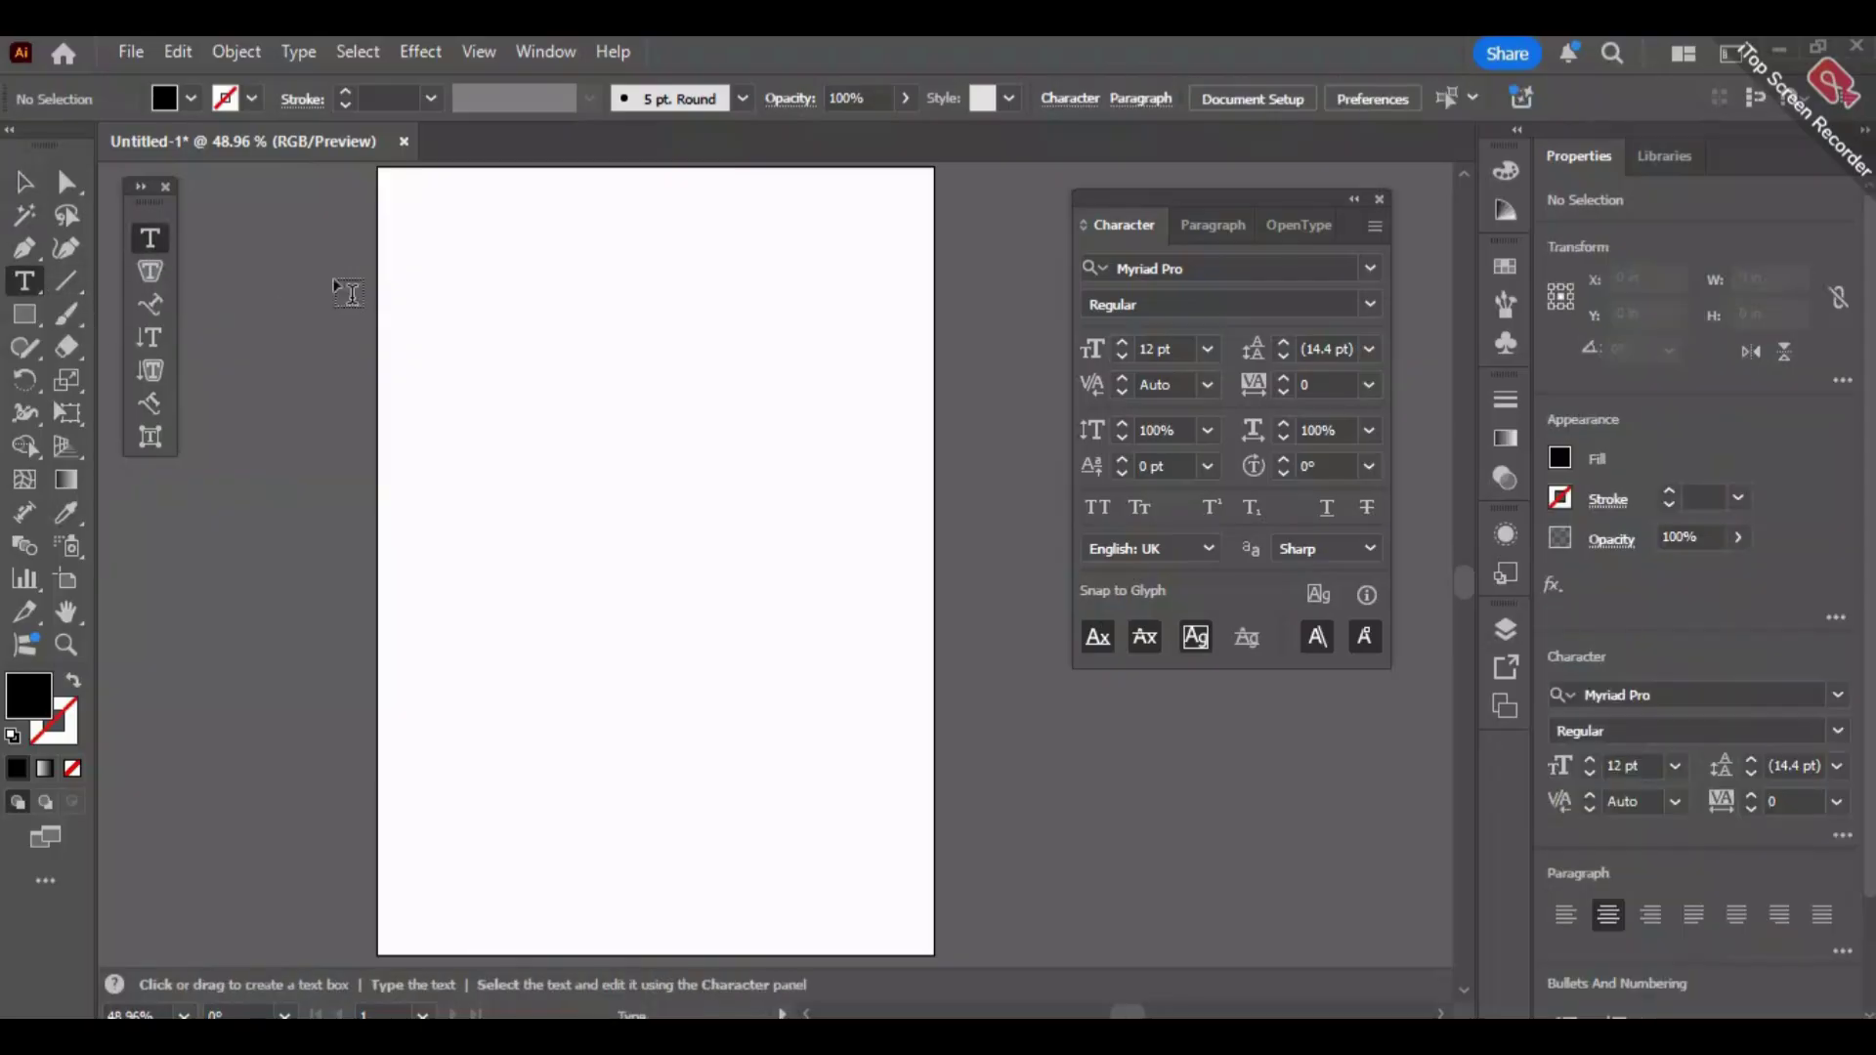
pyautogui.click(423, 295)
pyautogui.moveTo(448, 398); pyautogui.dragTo(733, 679)
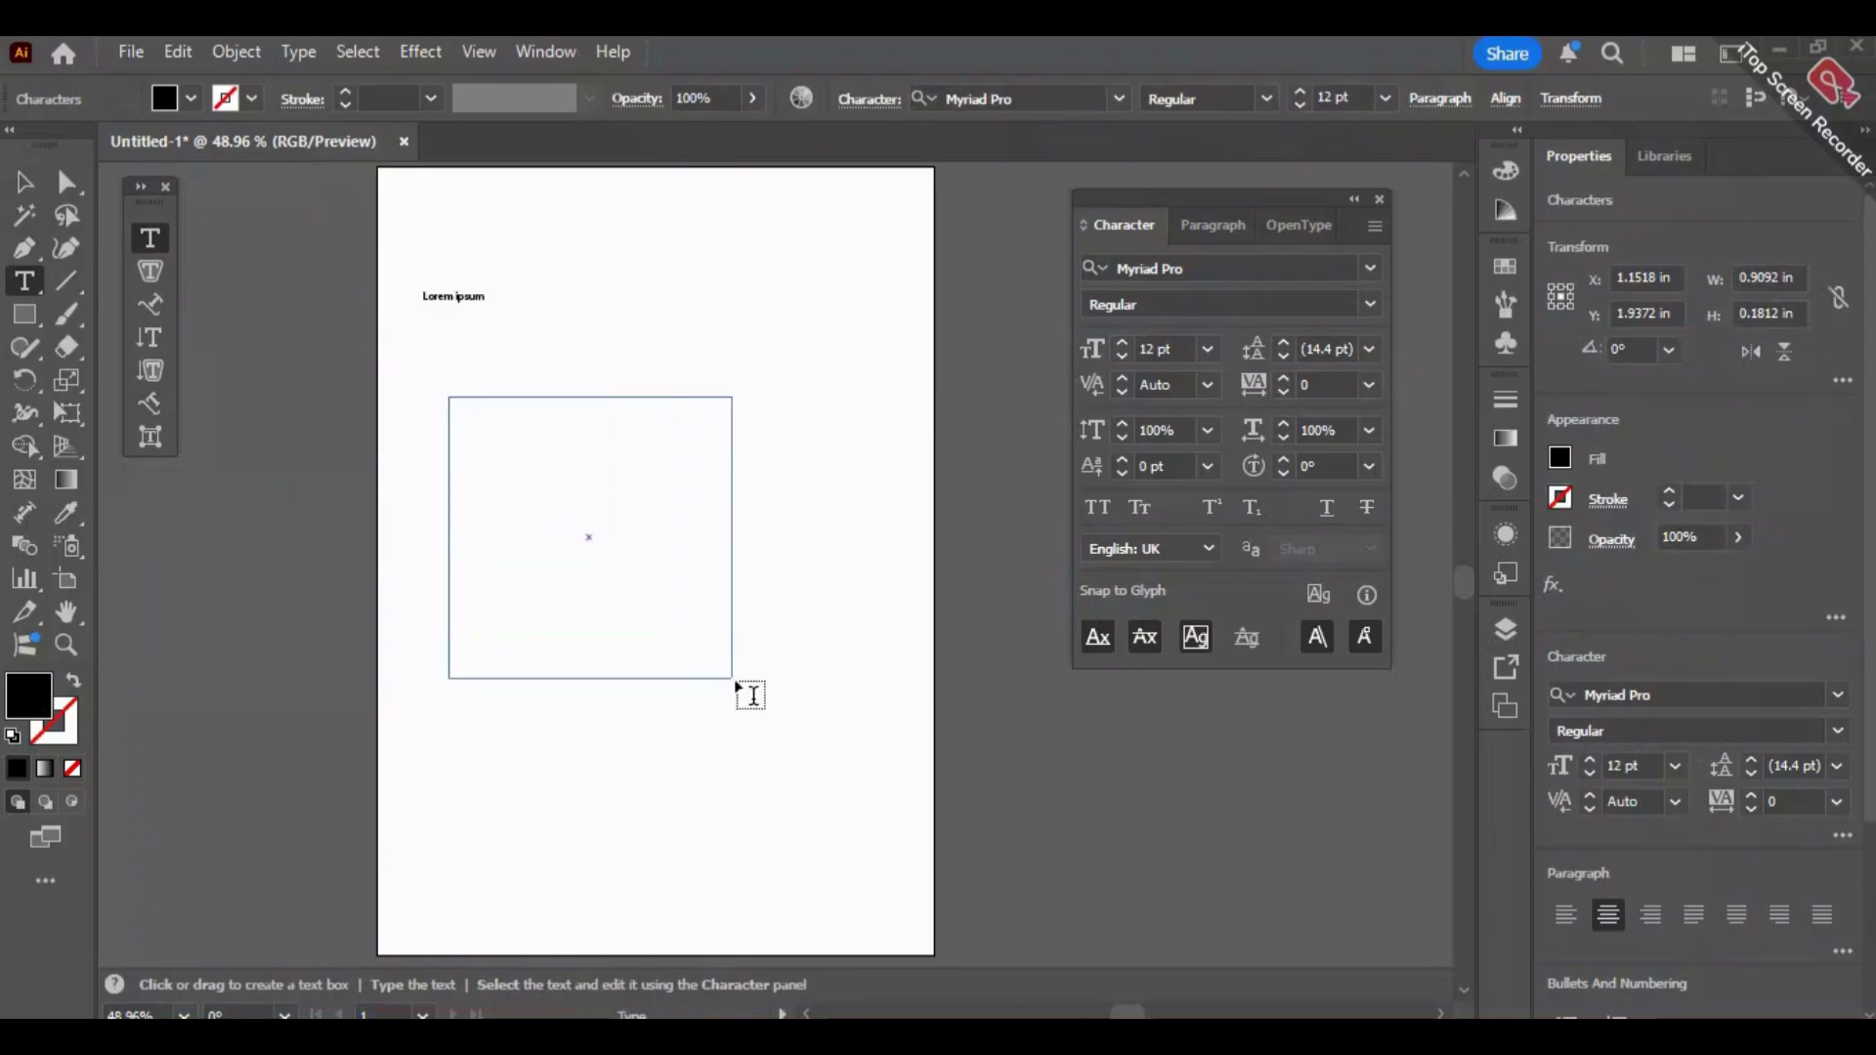
pyautogui.hotkey('ctrl', 'z')
pyautogui.hotkey('ctrl', 'z')
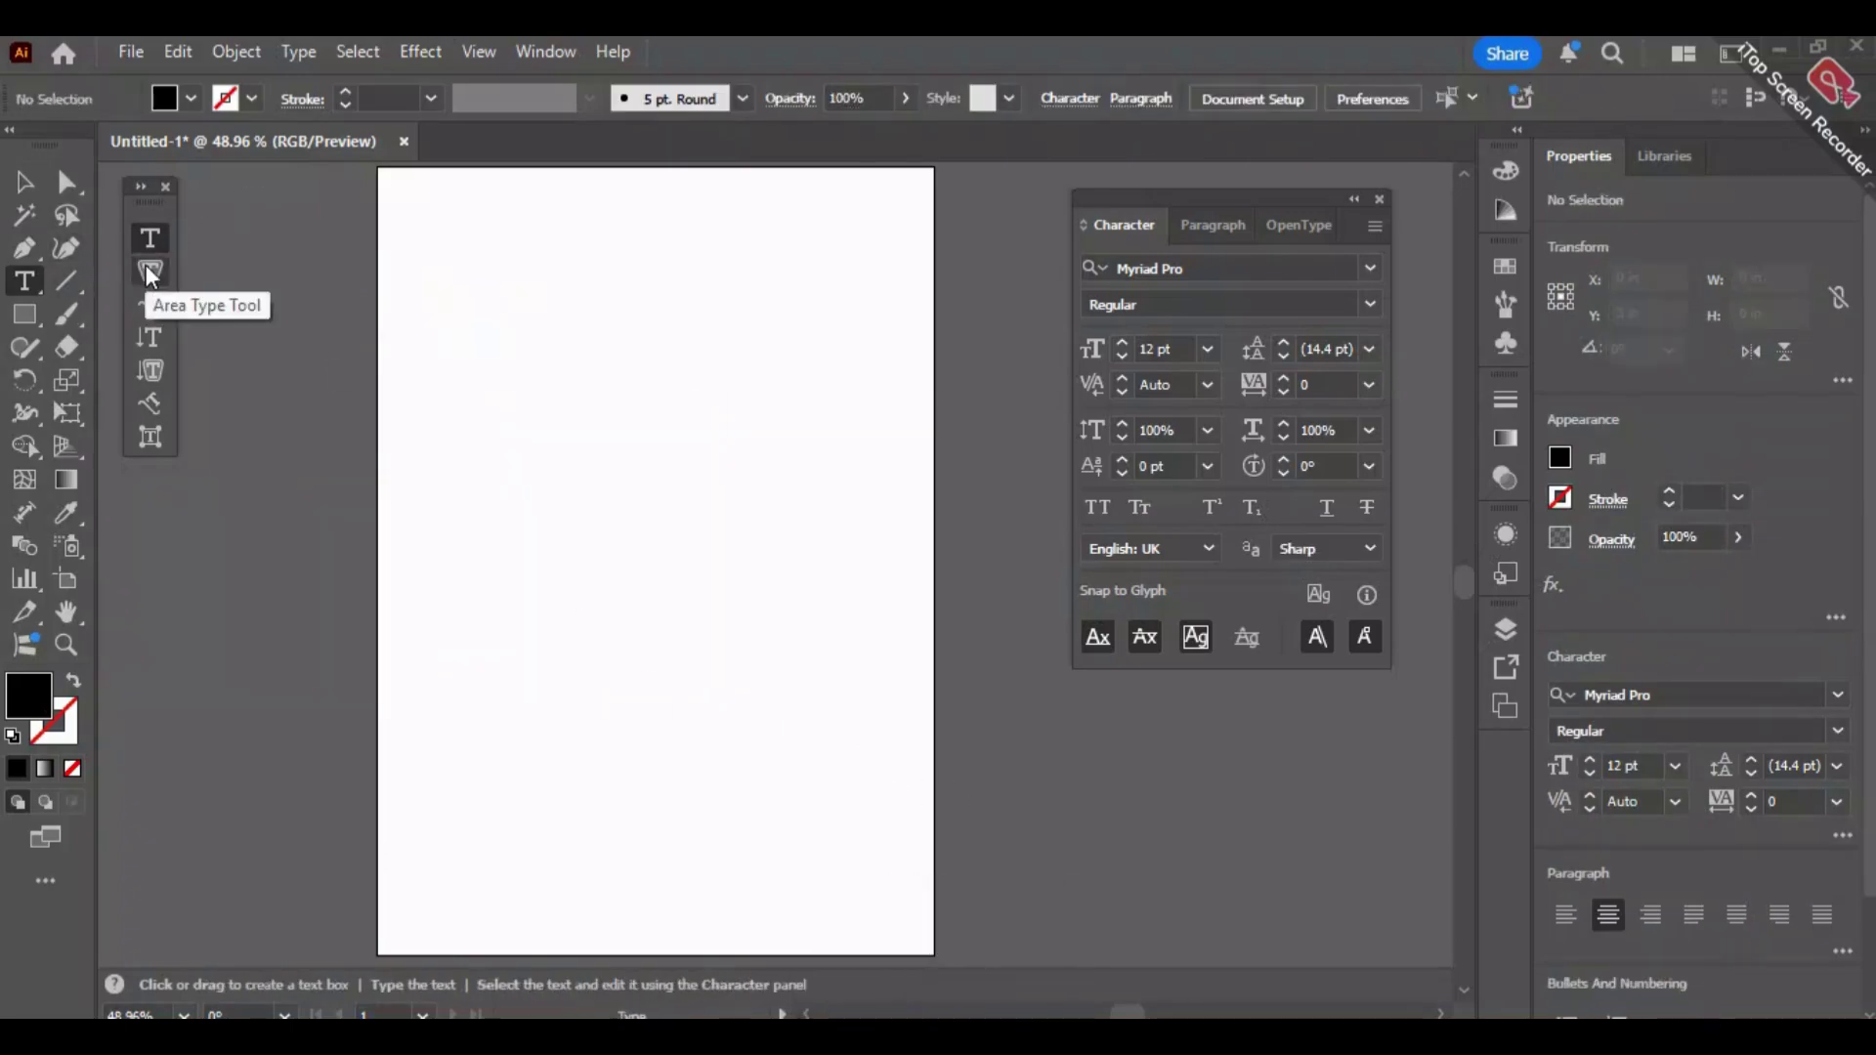
# Draw a circle about 5.76 in in diameter on the upper half of the artboard with the Ellipse tool.
pyautogui.click(24, 314)
pyautogui.click(131, 377)
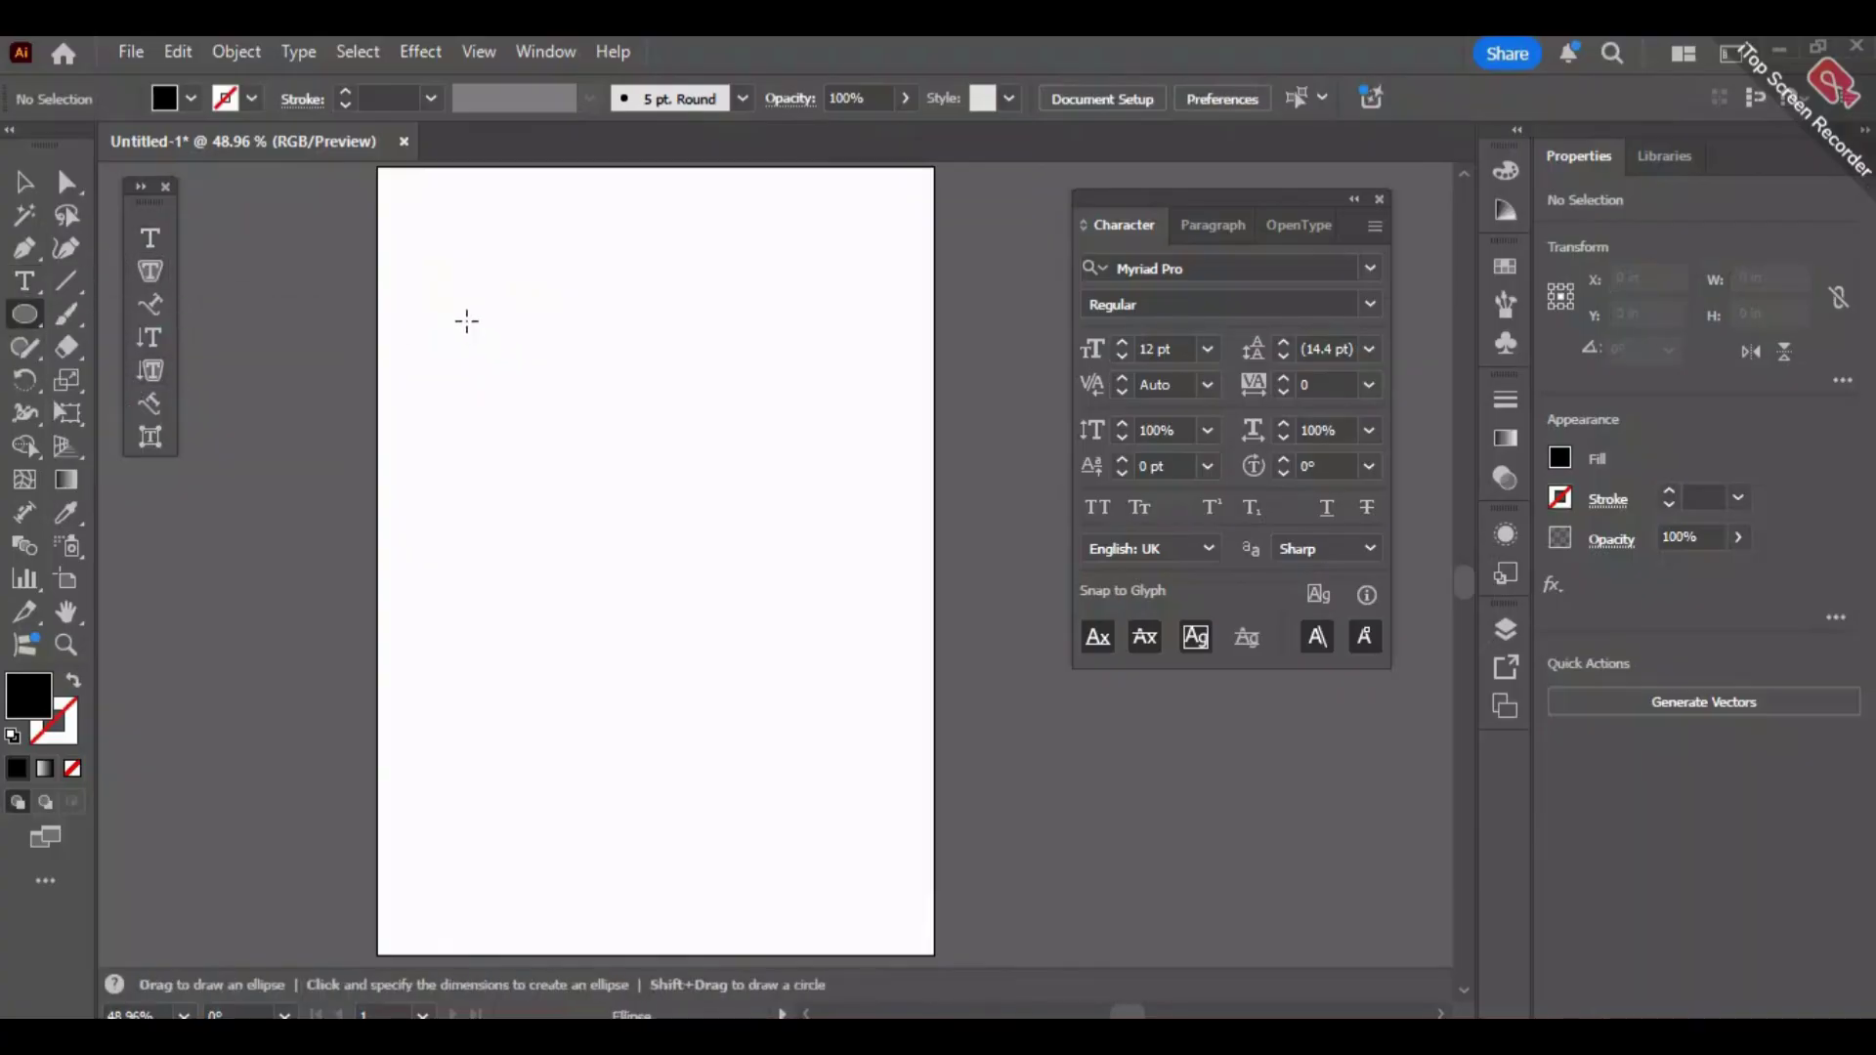
pyautogui.moveTo(514, 283); pyautogui.dragTo(833, 671)
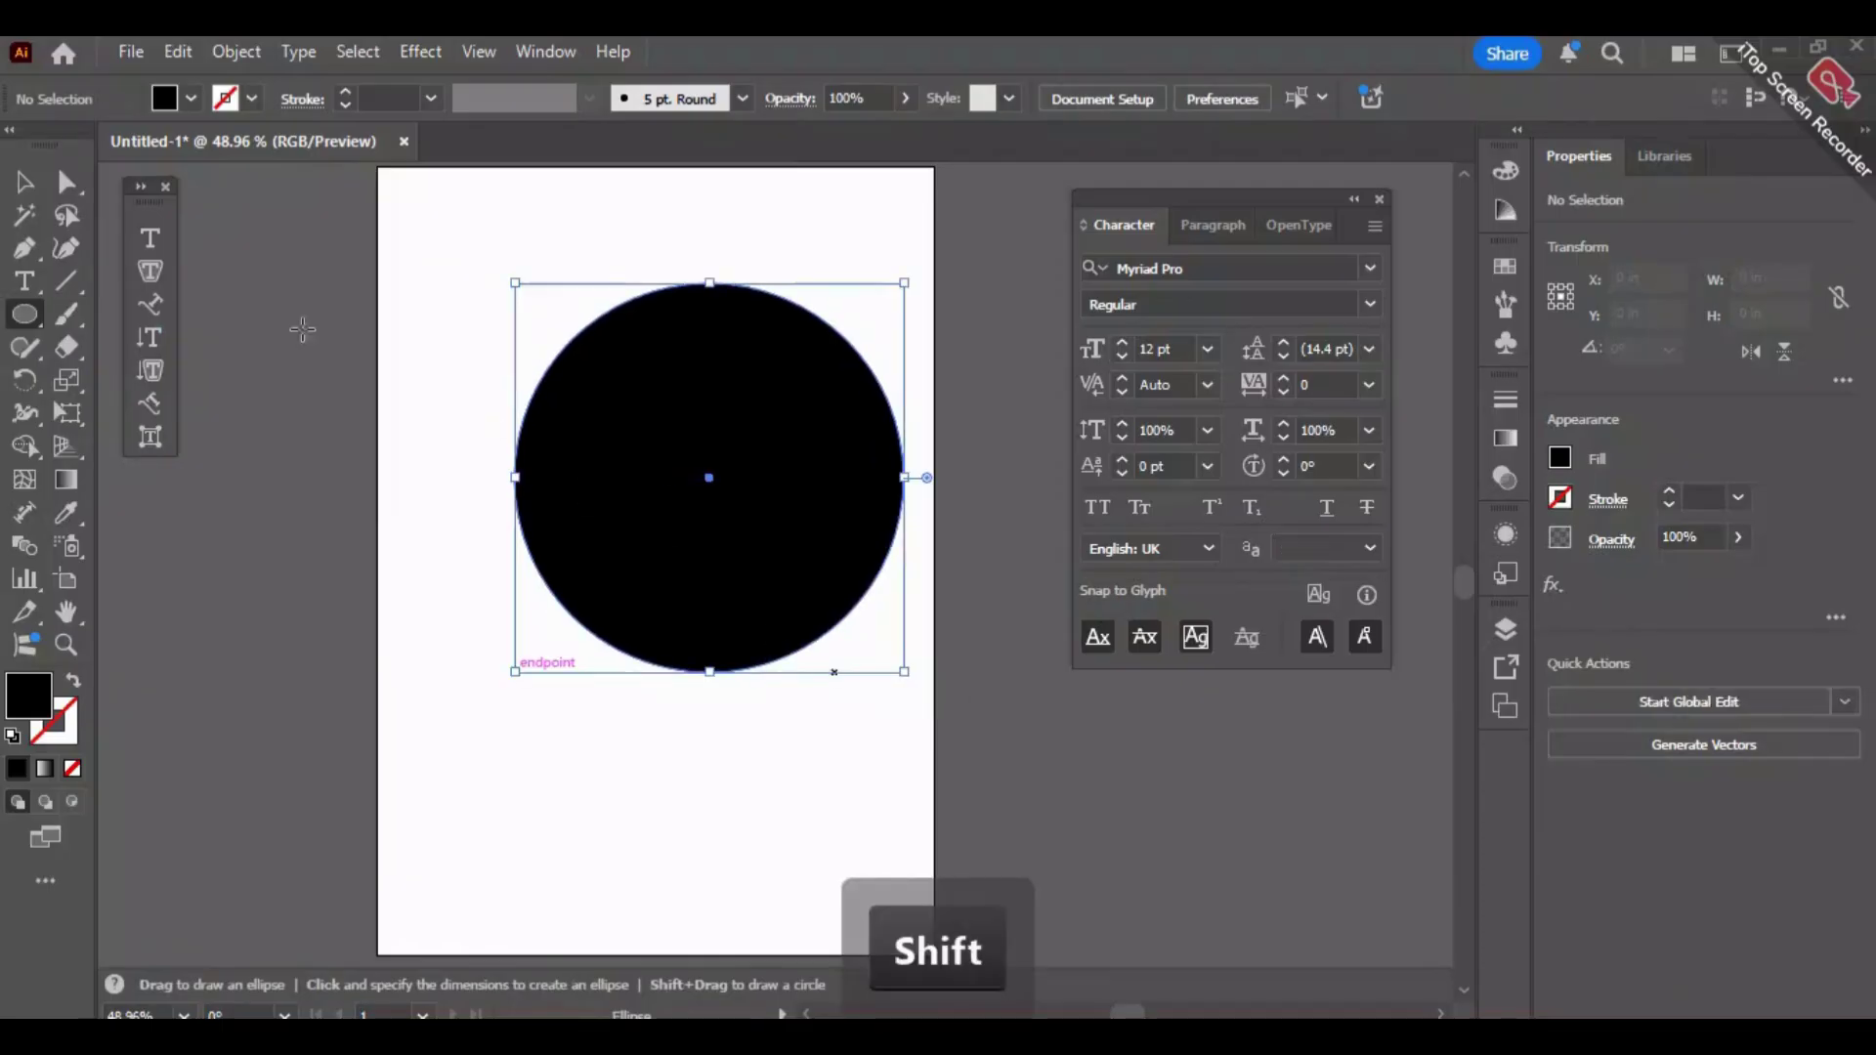
# Try to place area type by targeting the inside of the black circle, and dismiss the warnings.
pyautogui.click(159, 266)
pyautogui.click(677, 430)
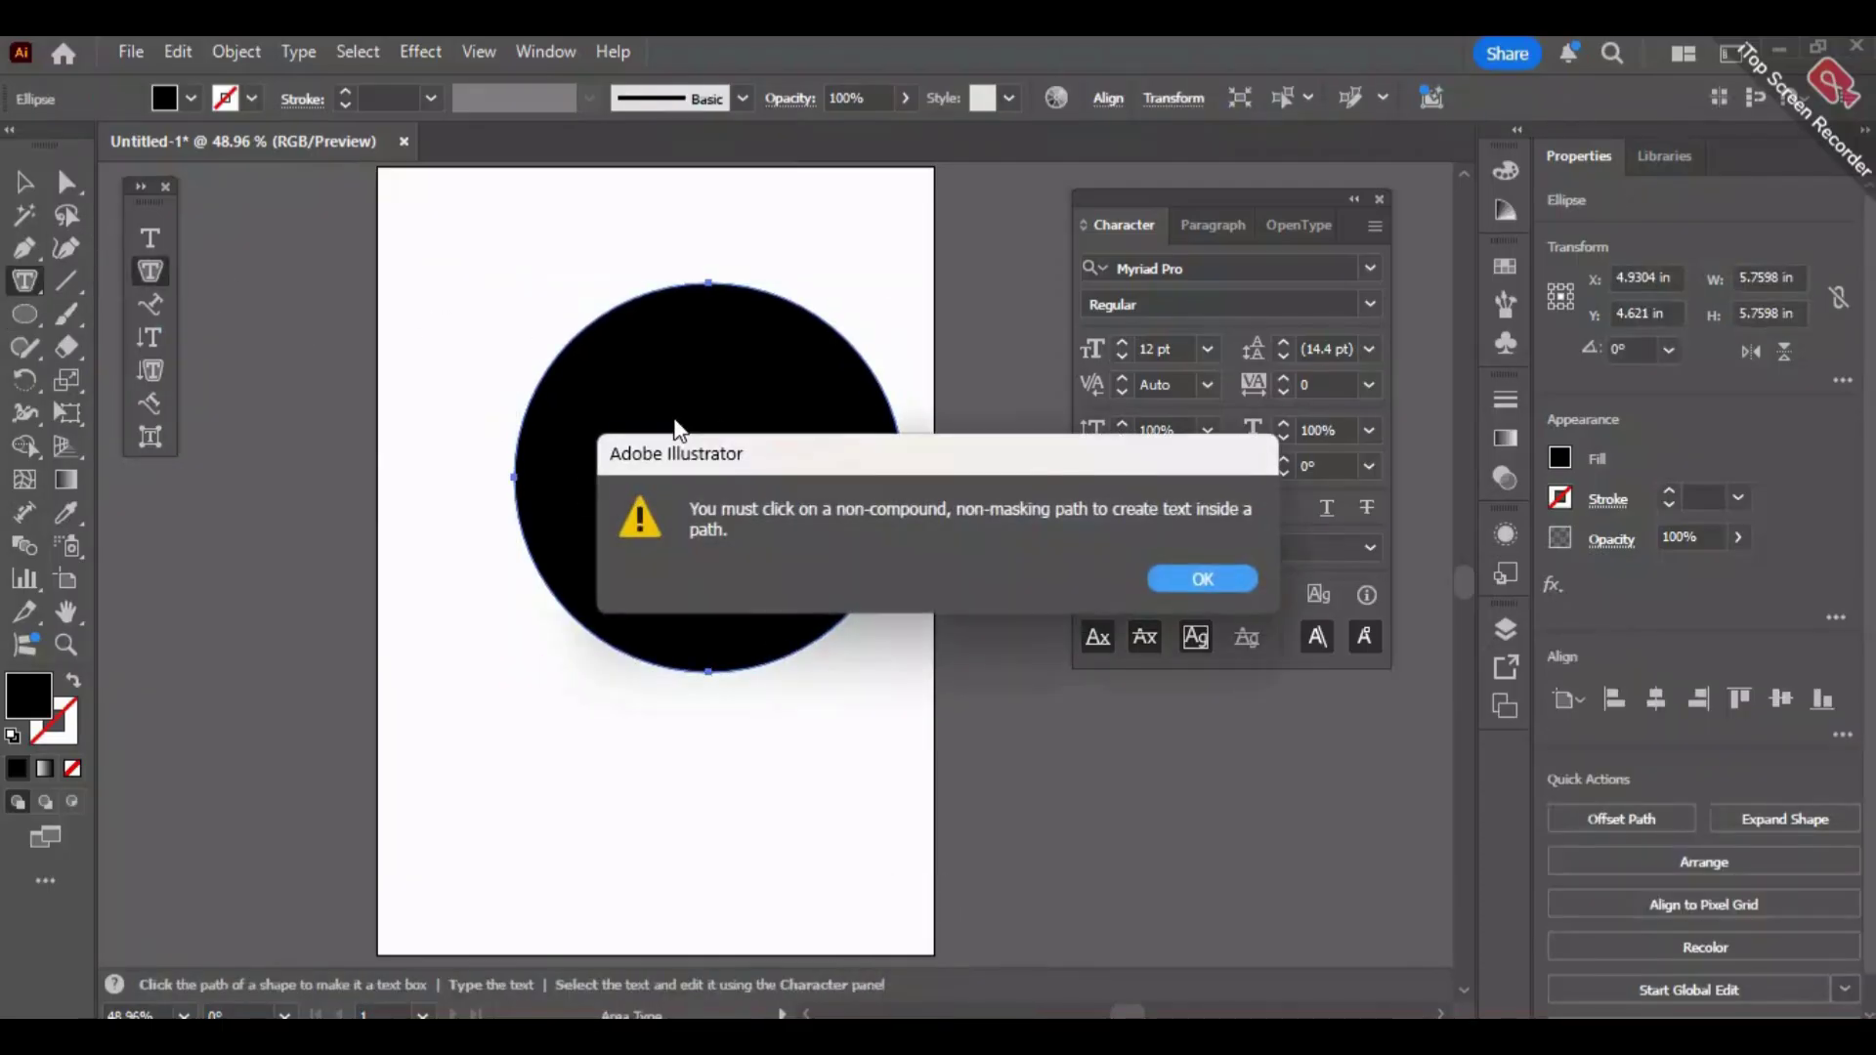
pyautogui.click(1200, 579)
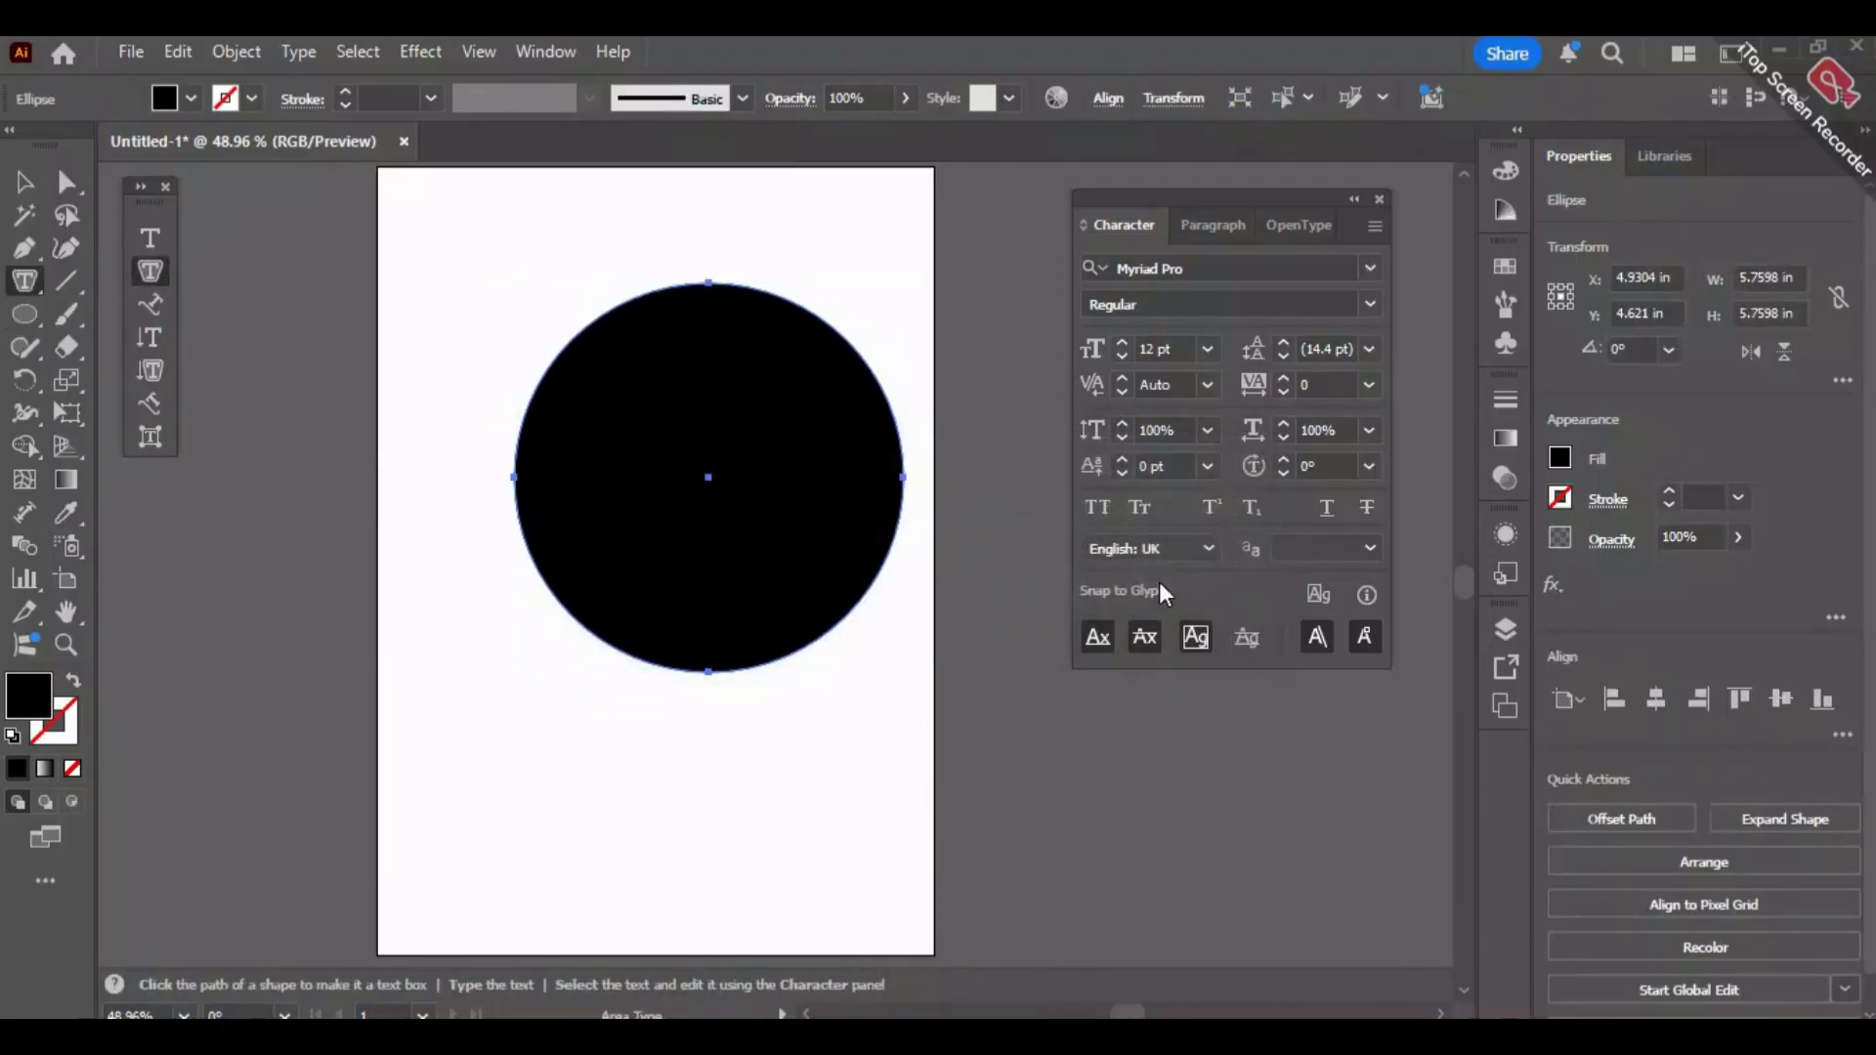
pyautogui.click(593, 440)
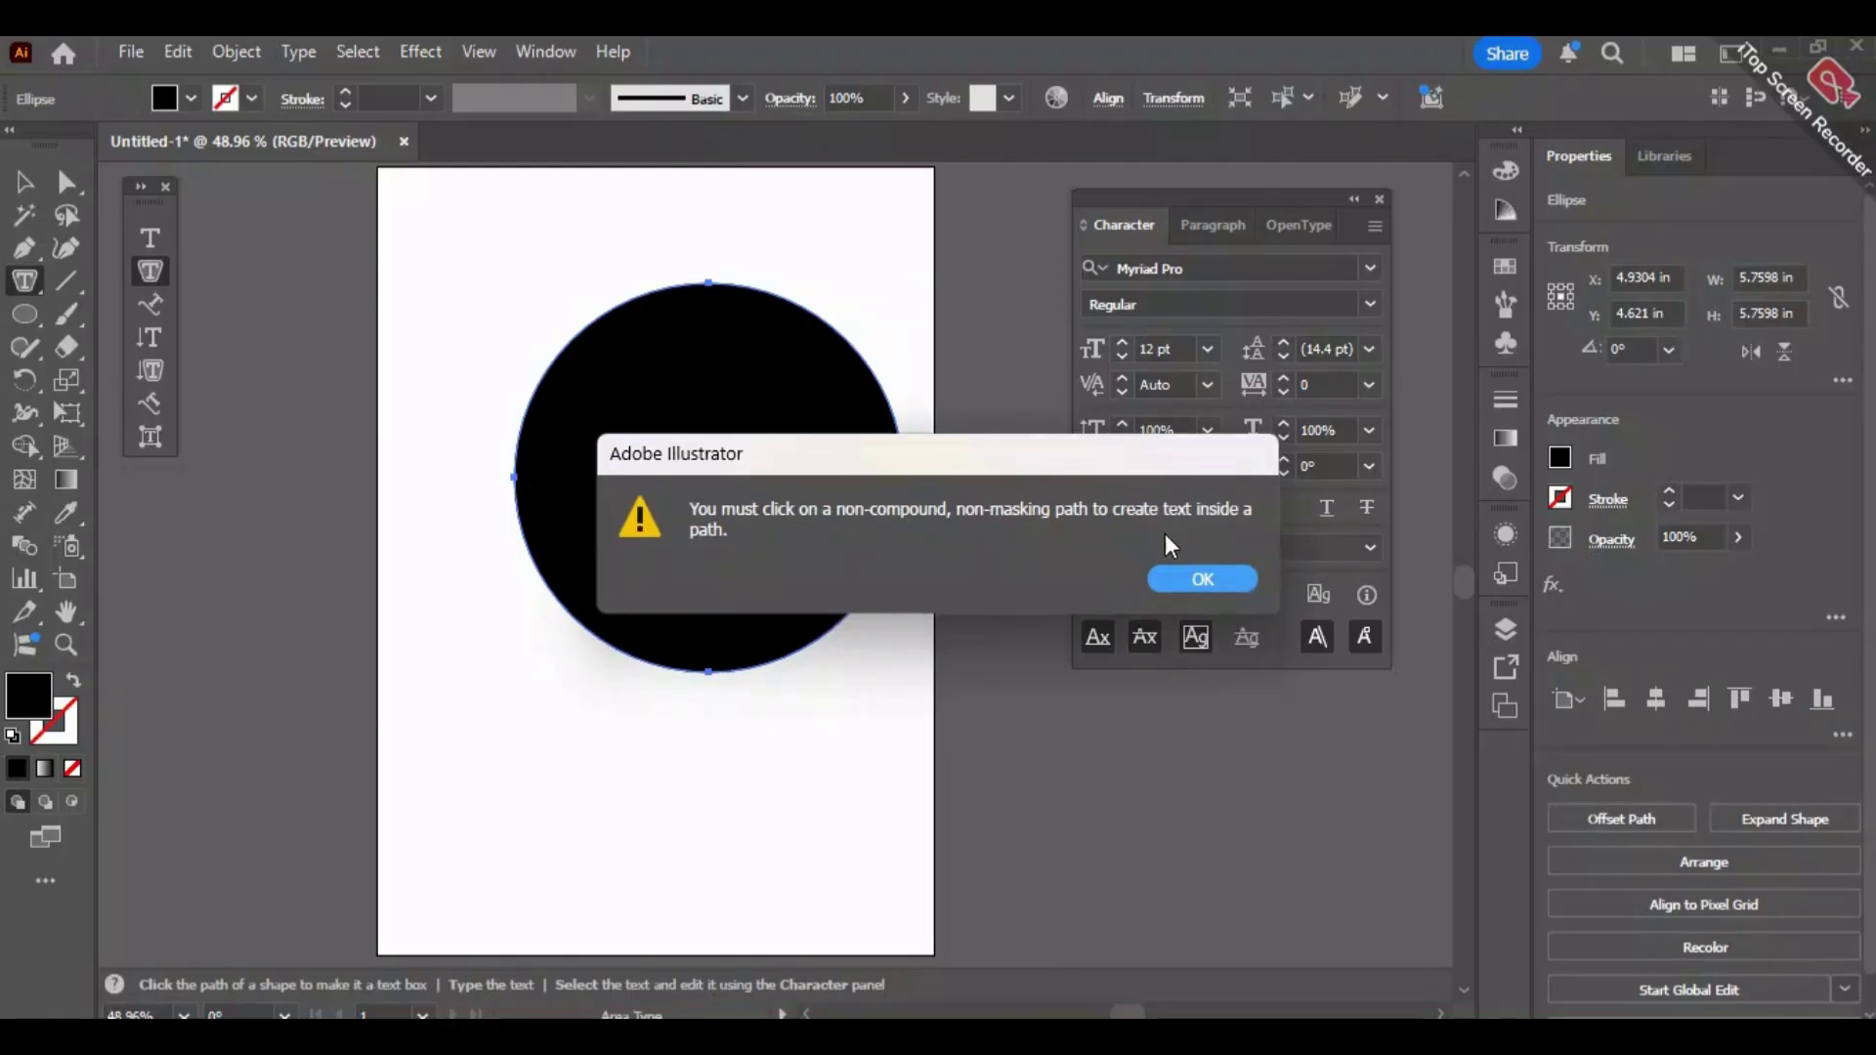
pyautogui.click(1202, 579)
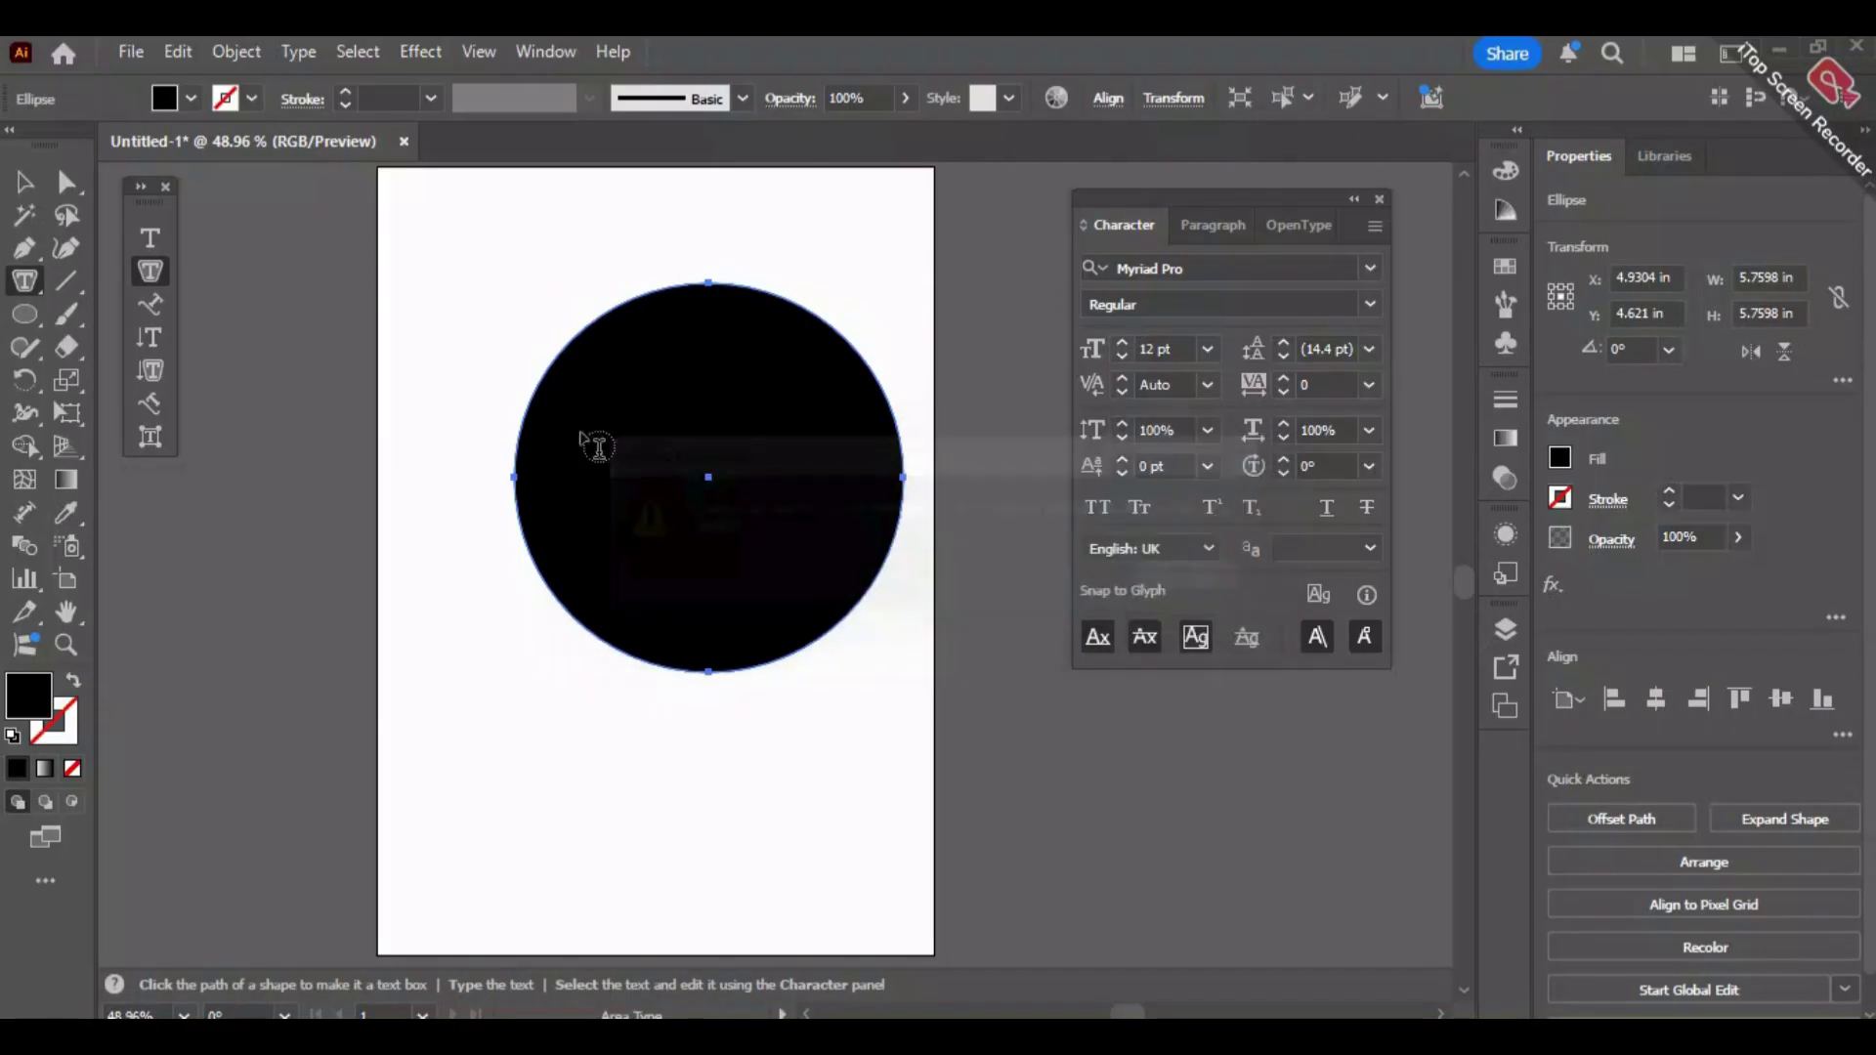
# Fill the circle with placeholder text by applying the Area Type tool to its path, and deselect it.
pyautogui.click(560, 350)
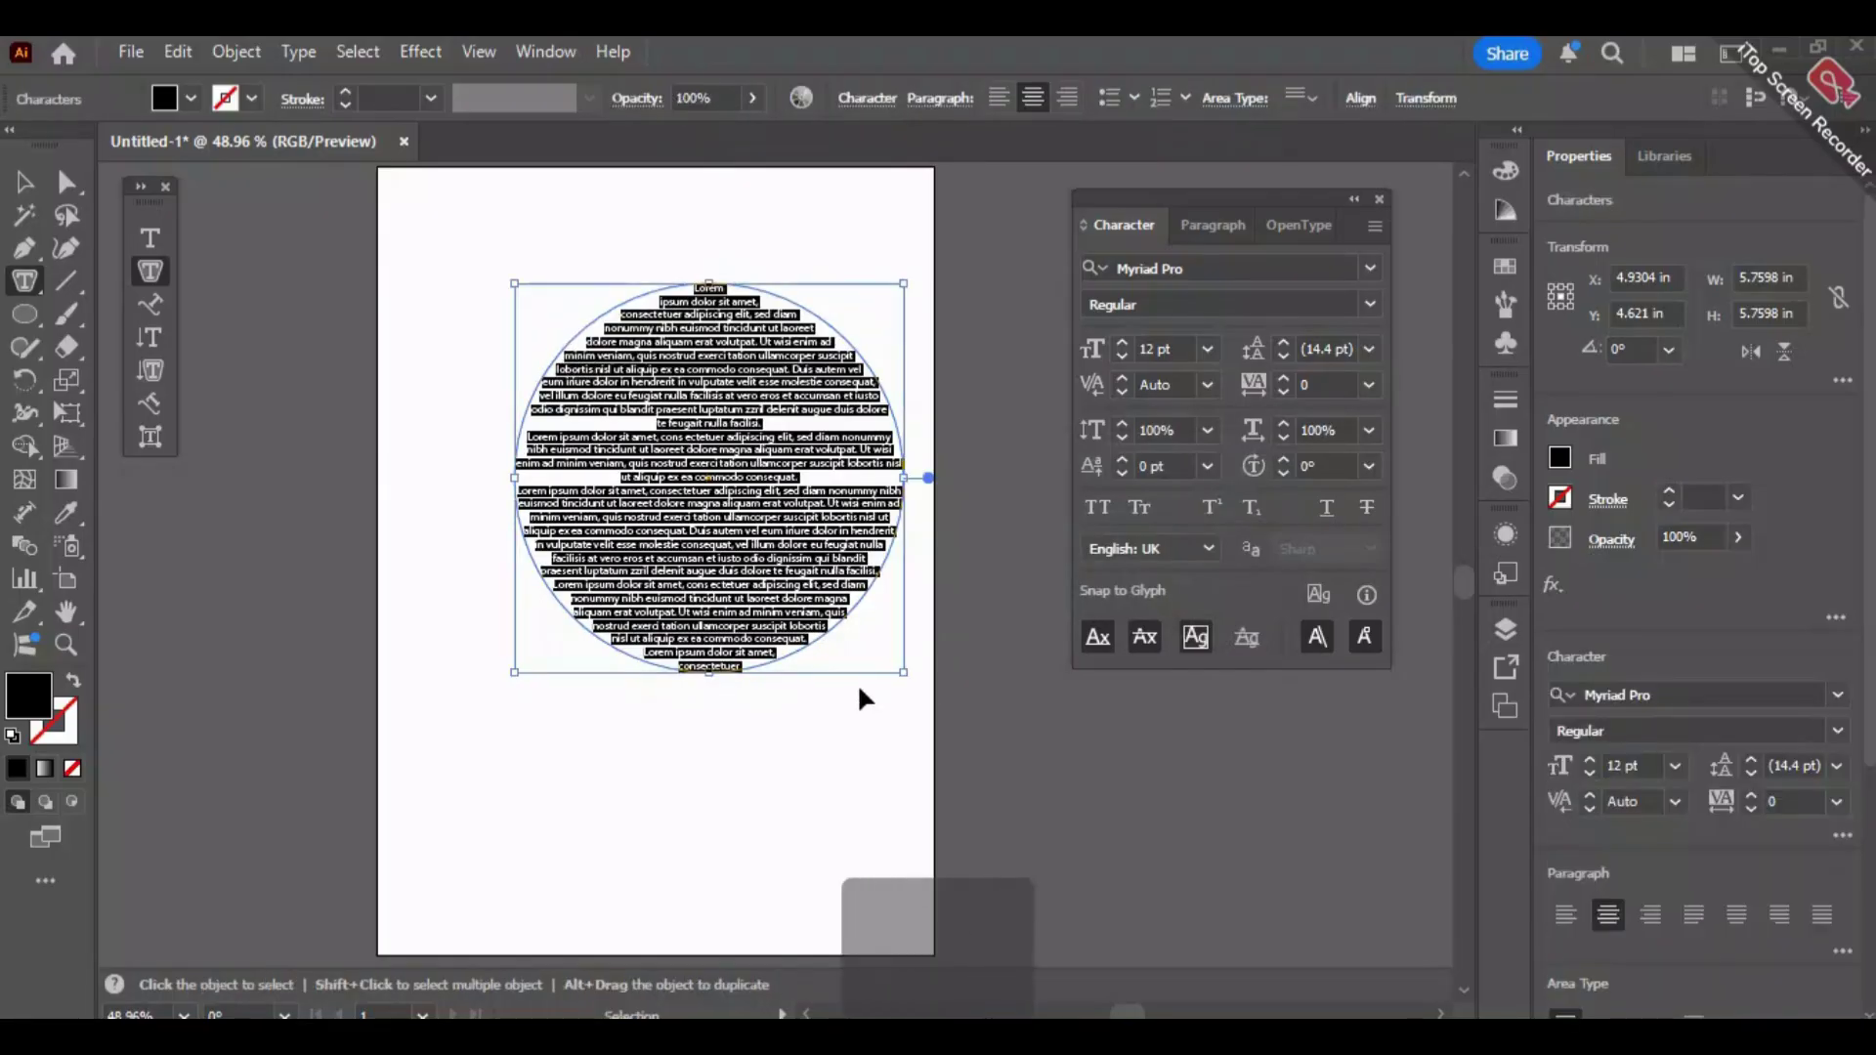
pyautogui.hotkey('ctrl', 'z')
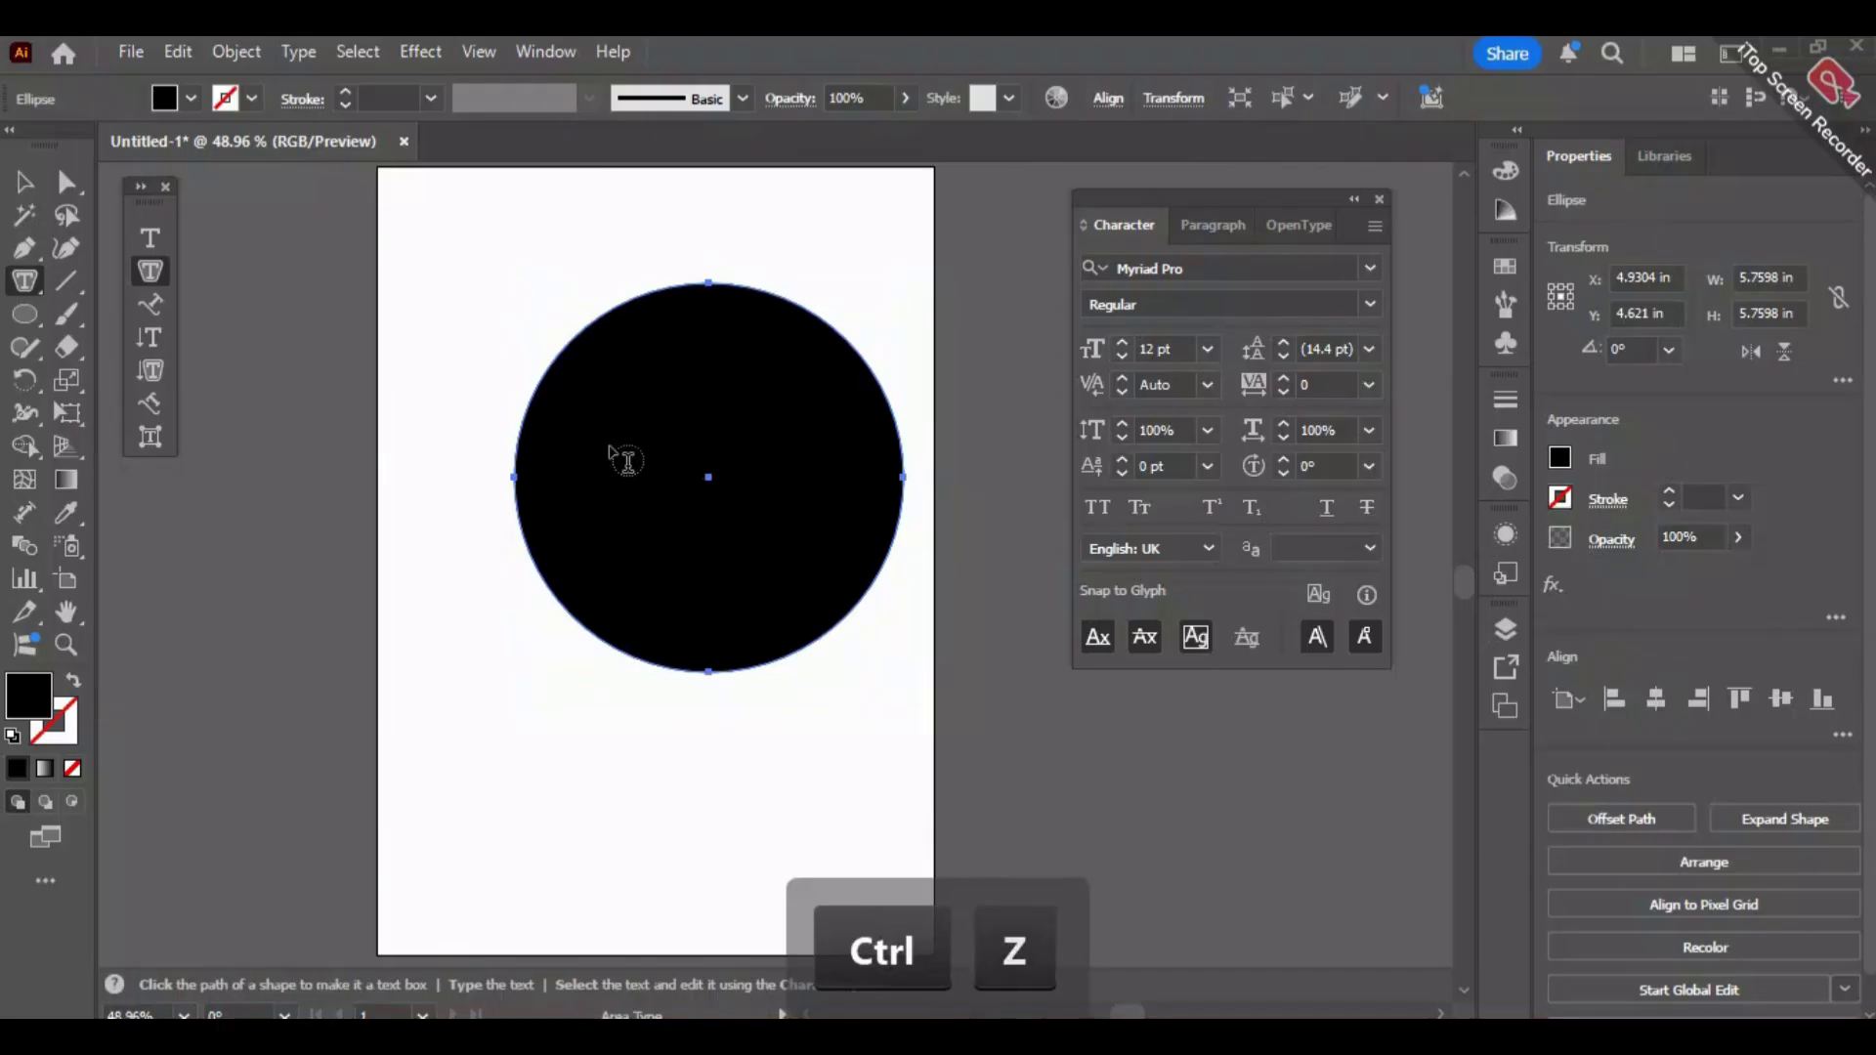
pyautogui.click(538, 380)
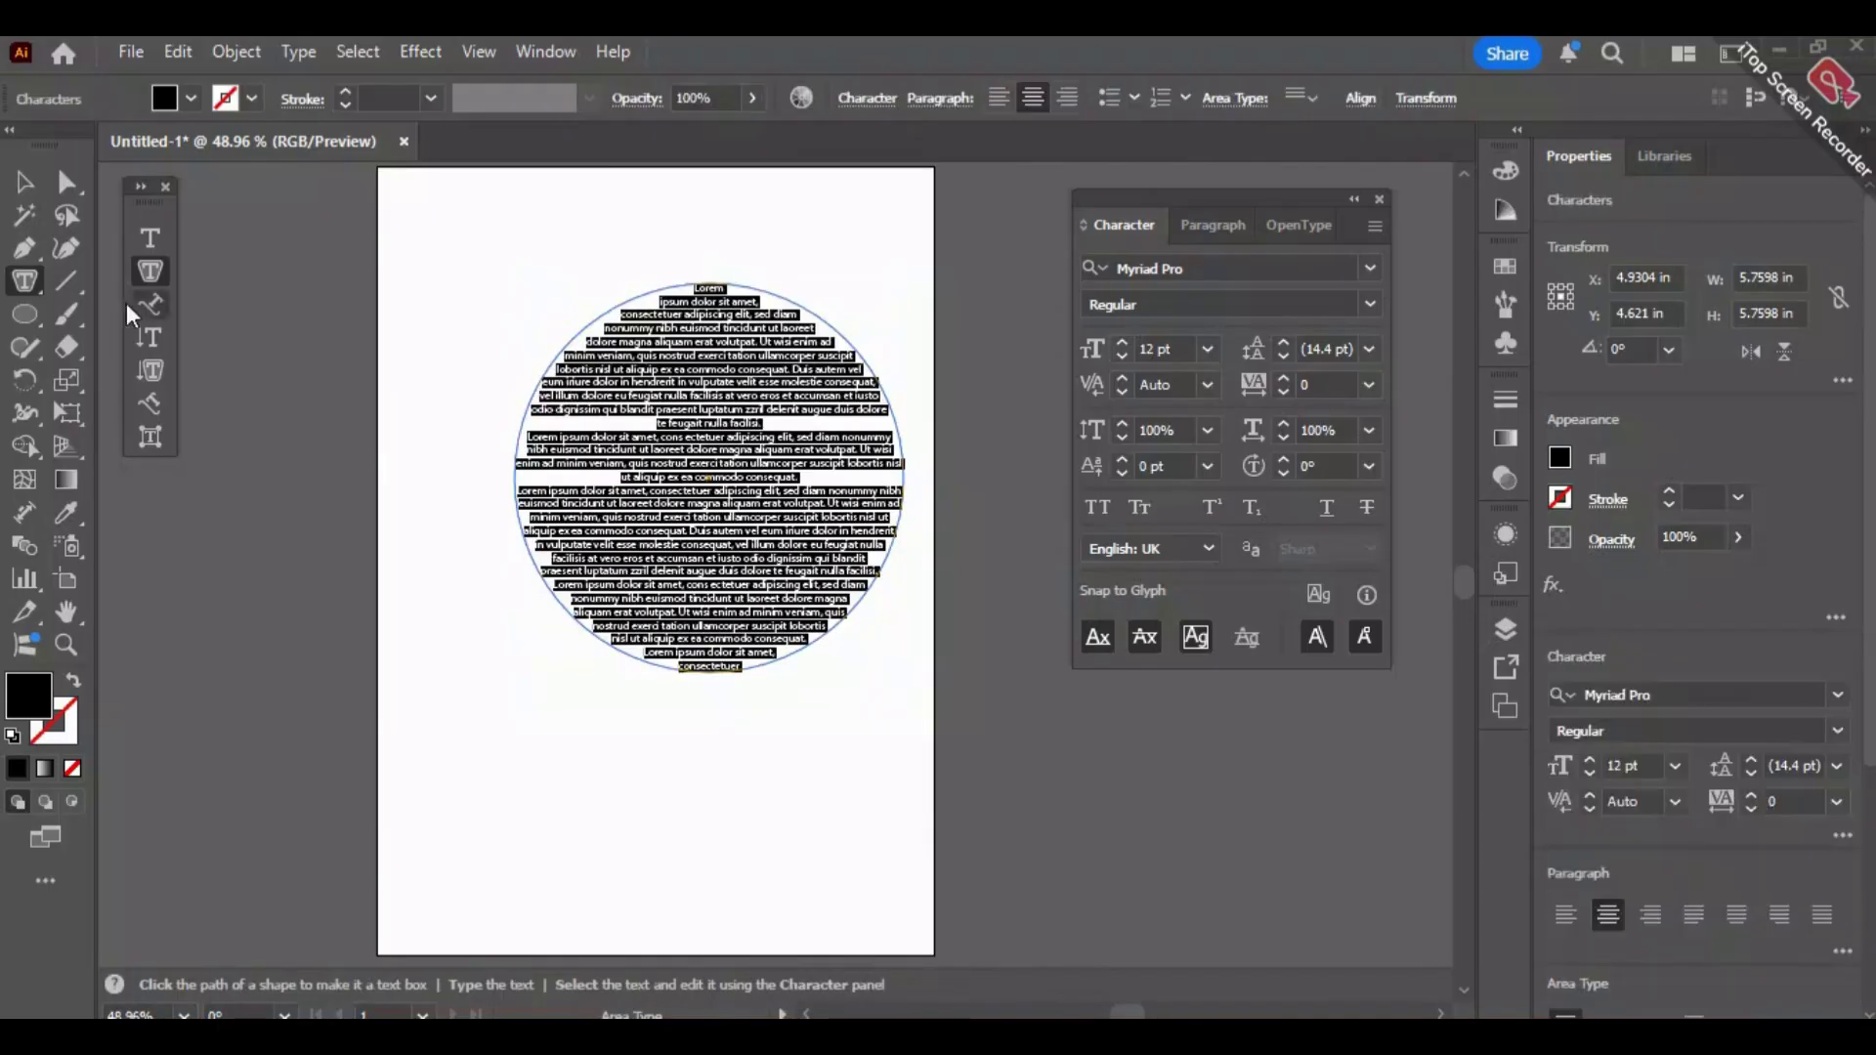
pyautogui.click(22, 185)
pyautogui.click(449, 549)
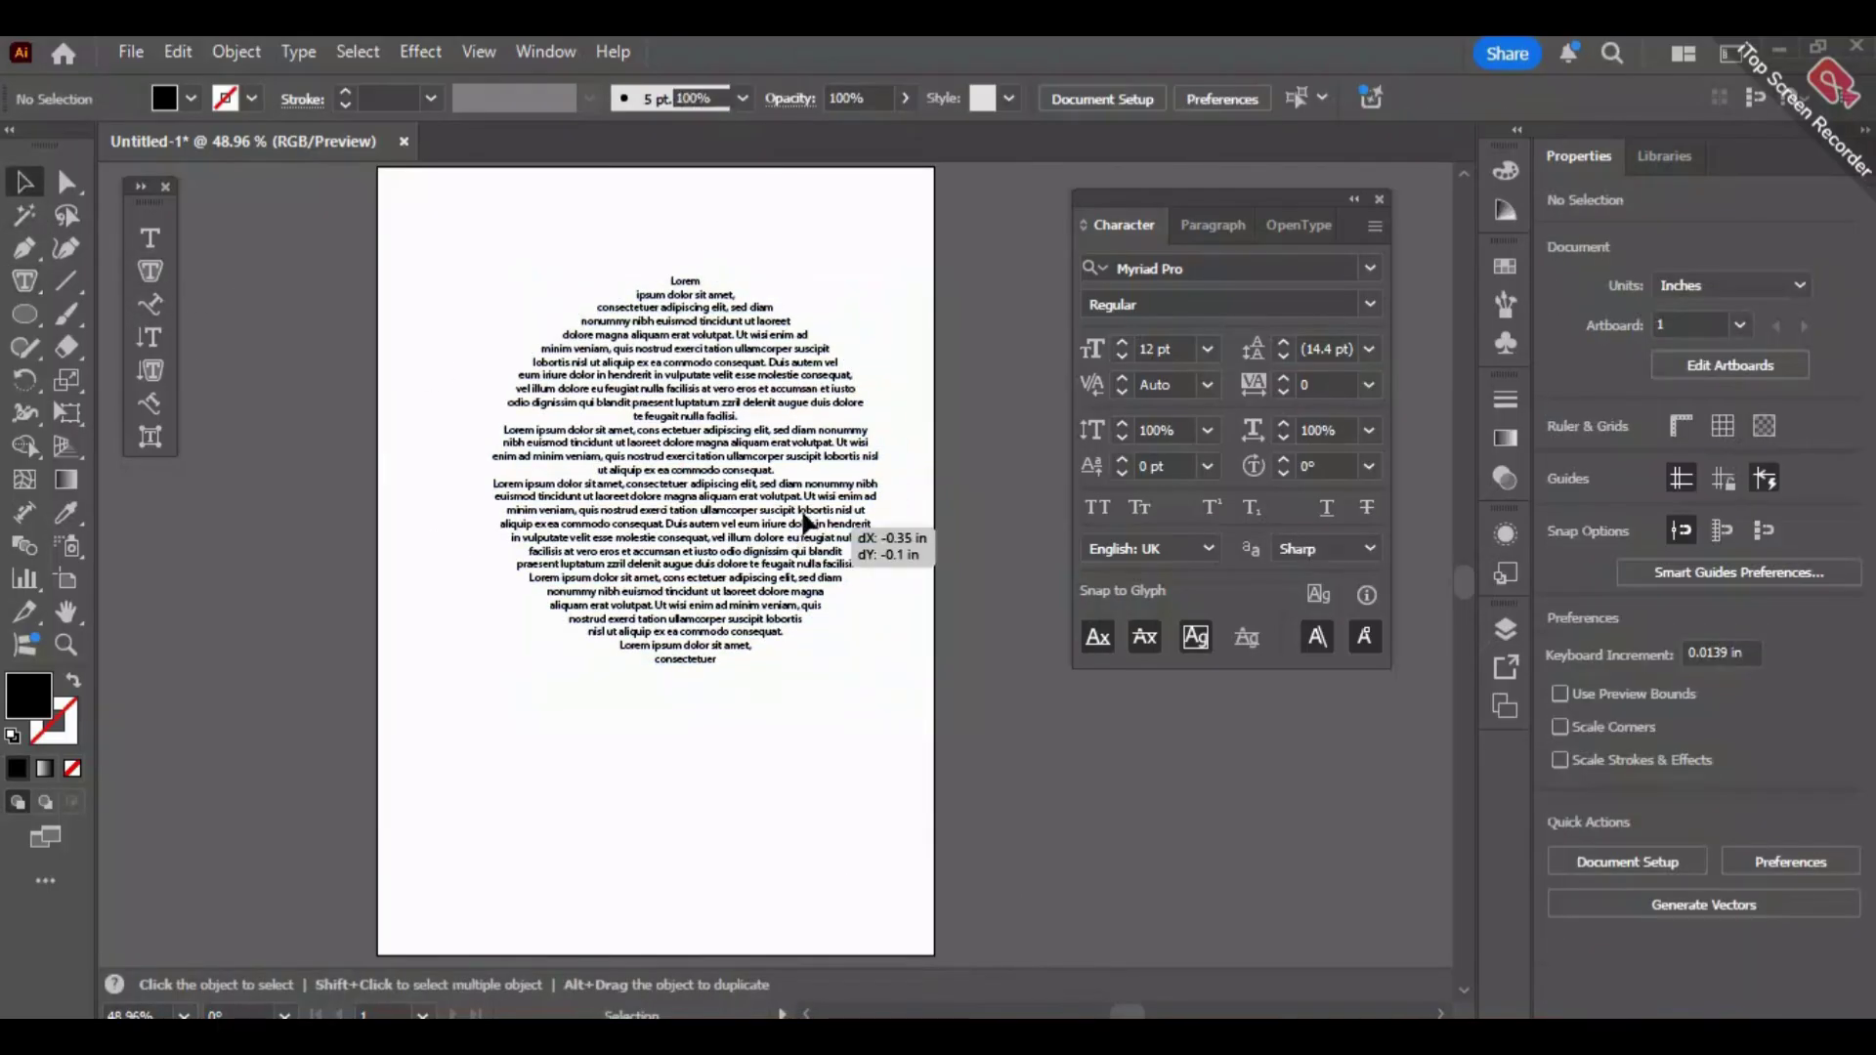
# Scale the circular text area down to about 3.21 in and place it near the artboard's upper-left corner.
pyautogui.click(743, 542)
pyautogui.moveTo(739, 534); pyautogui.dragTo(656, 410)
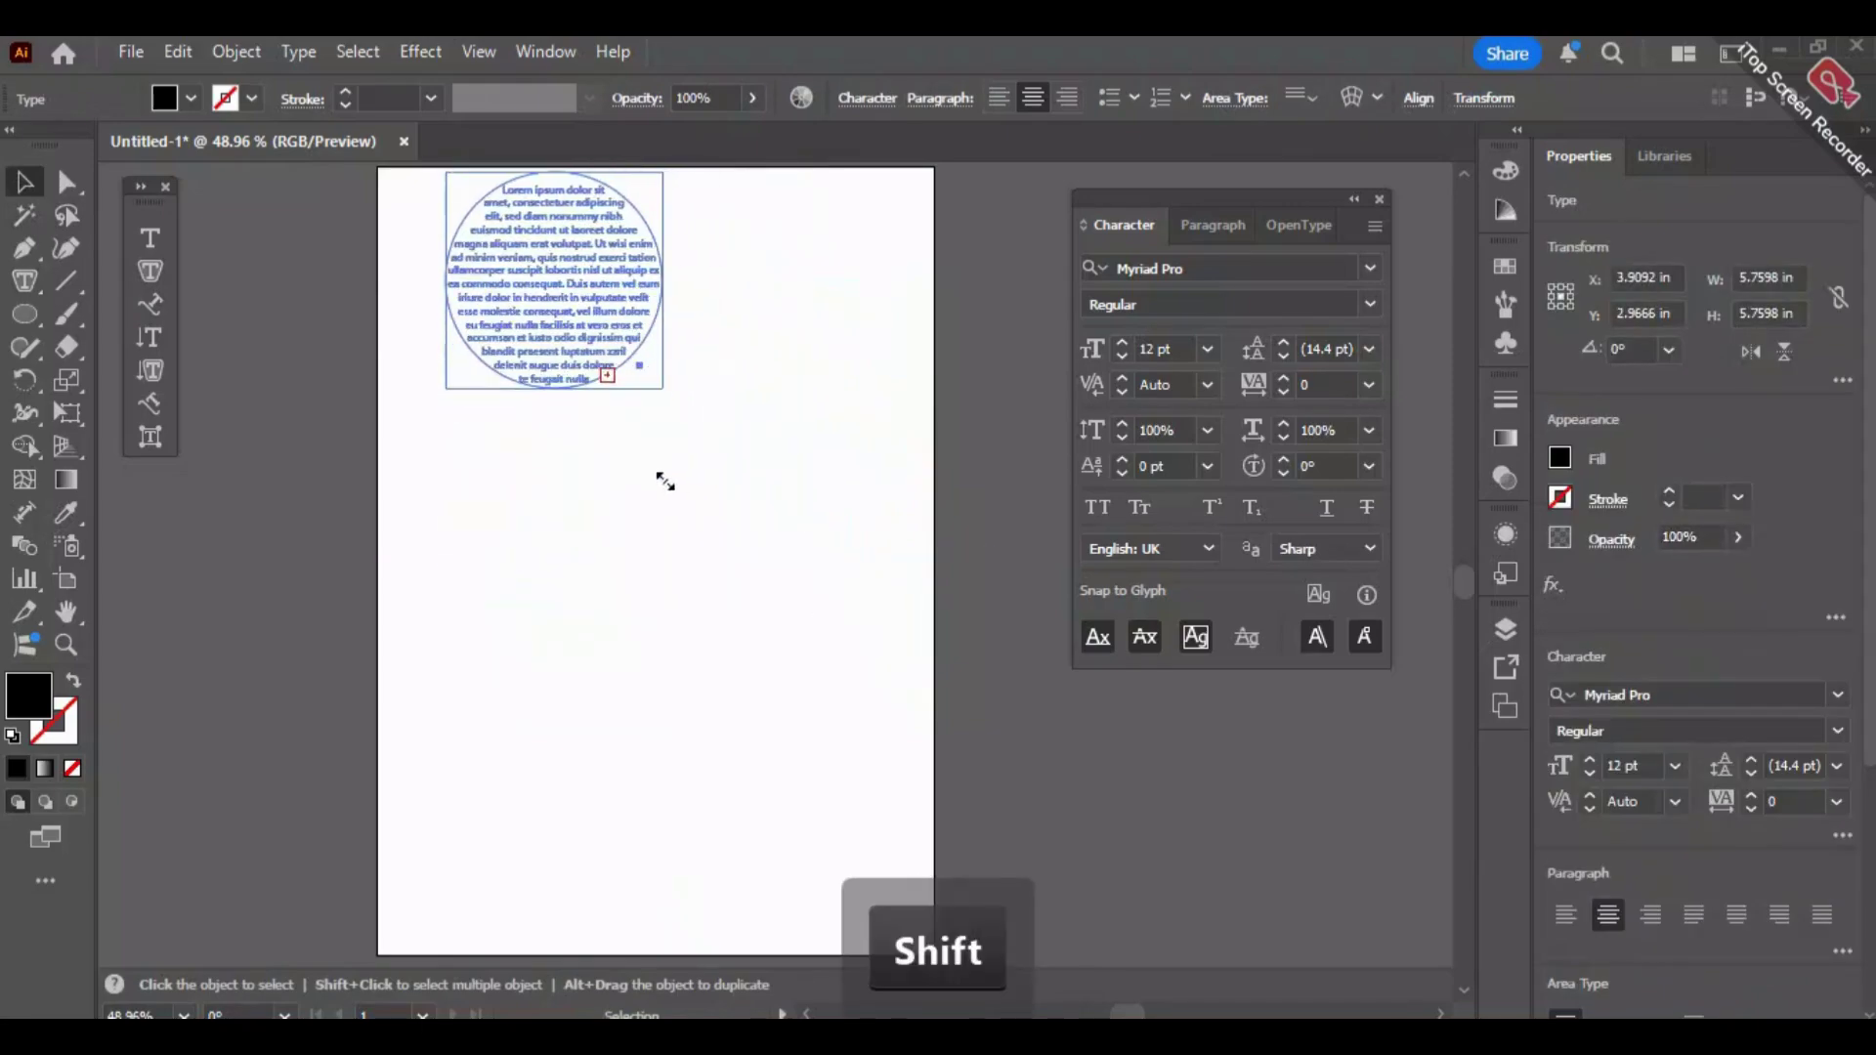
pyautogui.moveTo(575, 335); pyautogui.dragTo(569, 357)
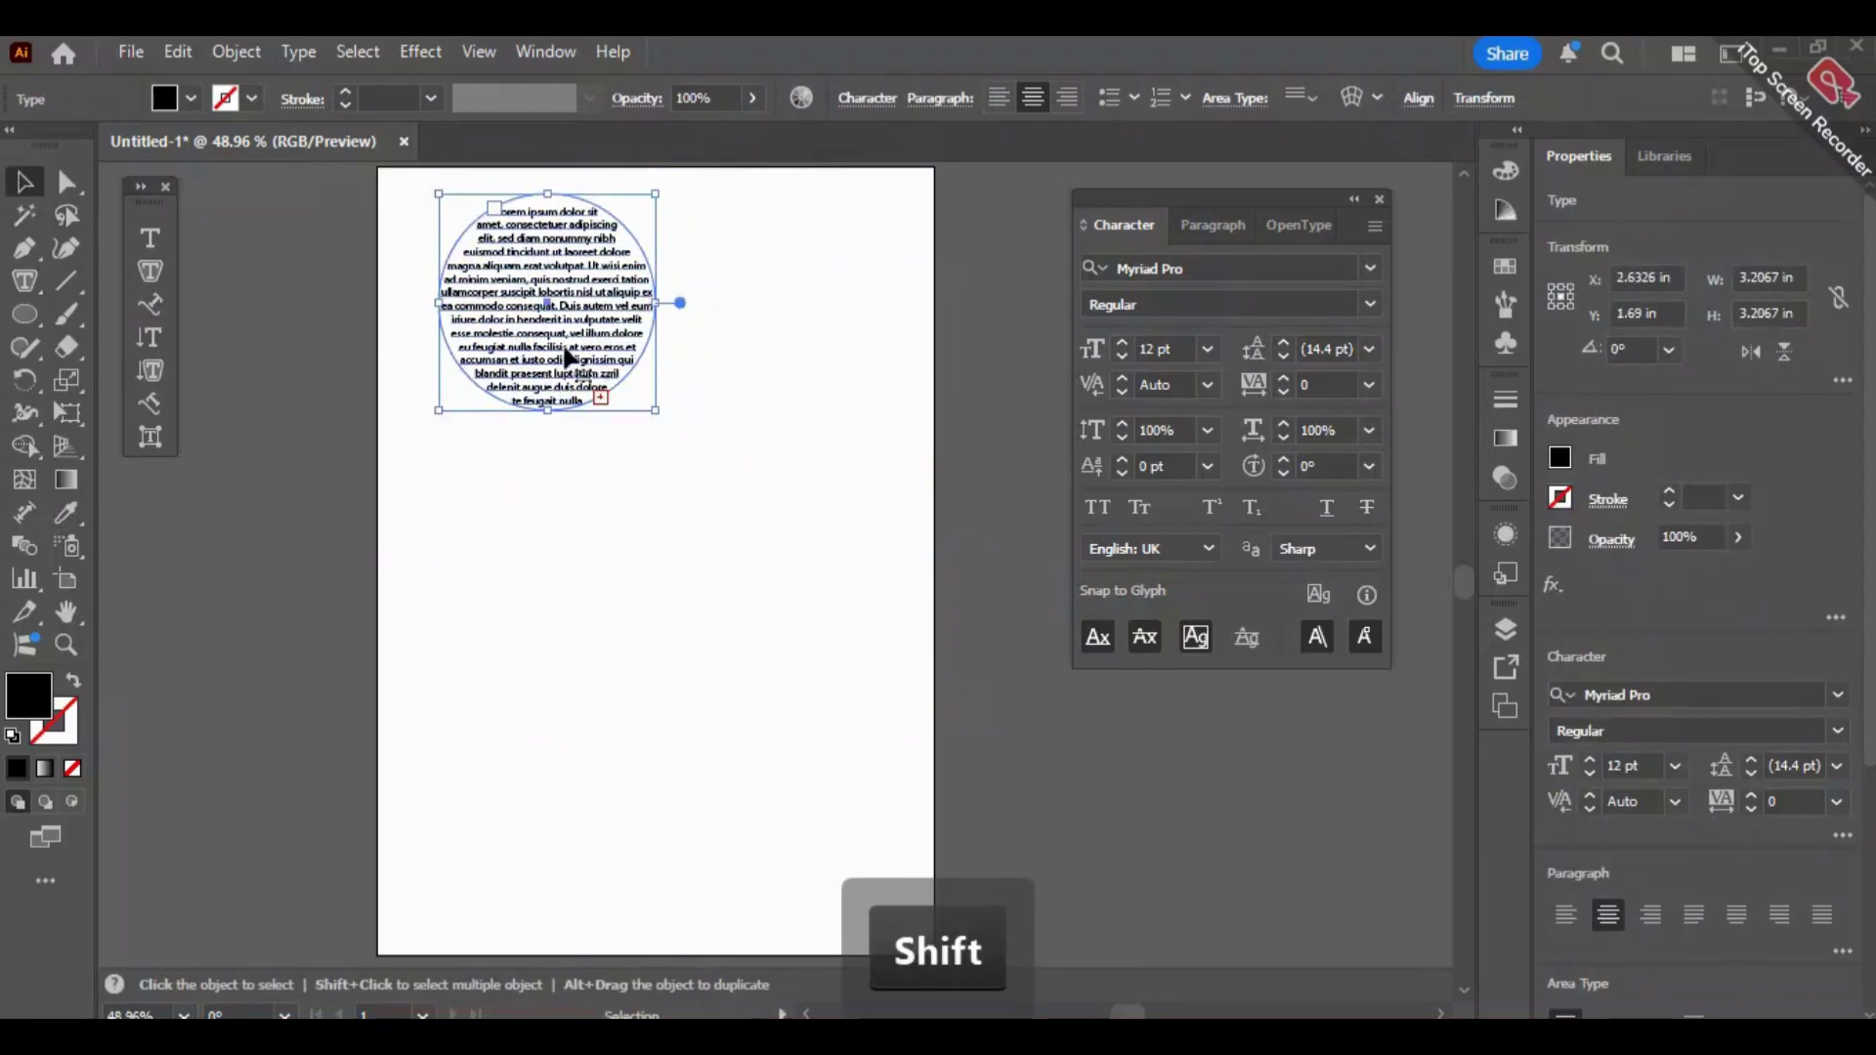
pyautogui.doubleClick(600, 391)
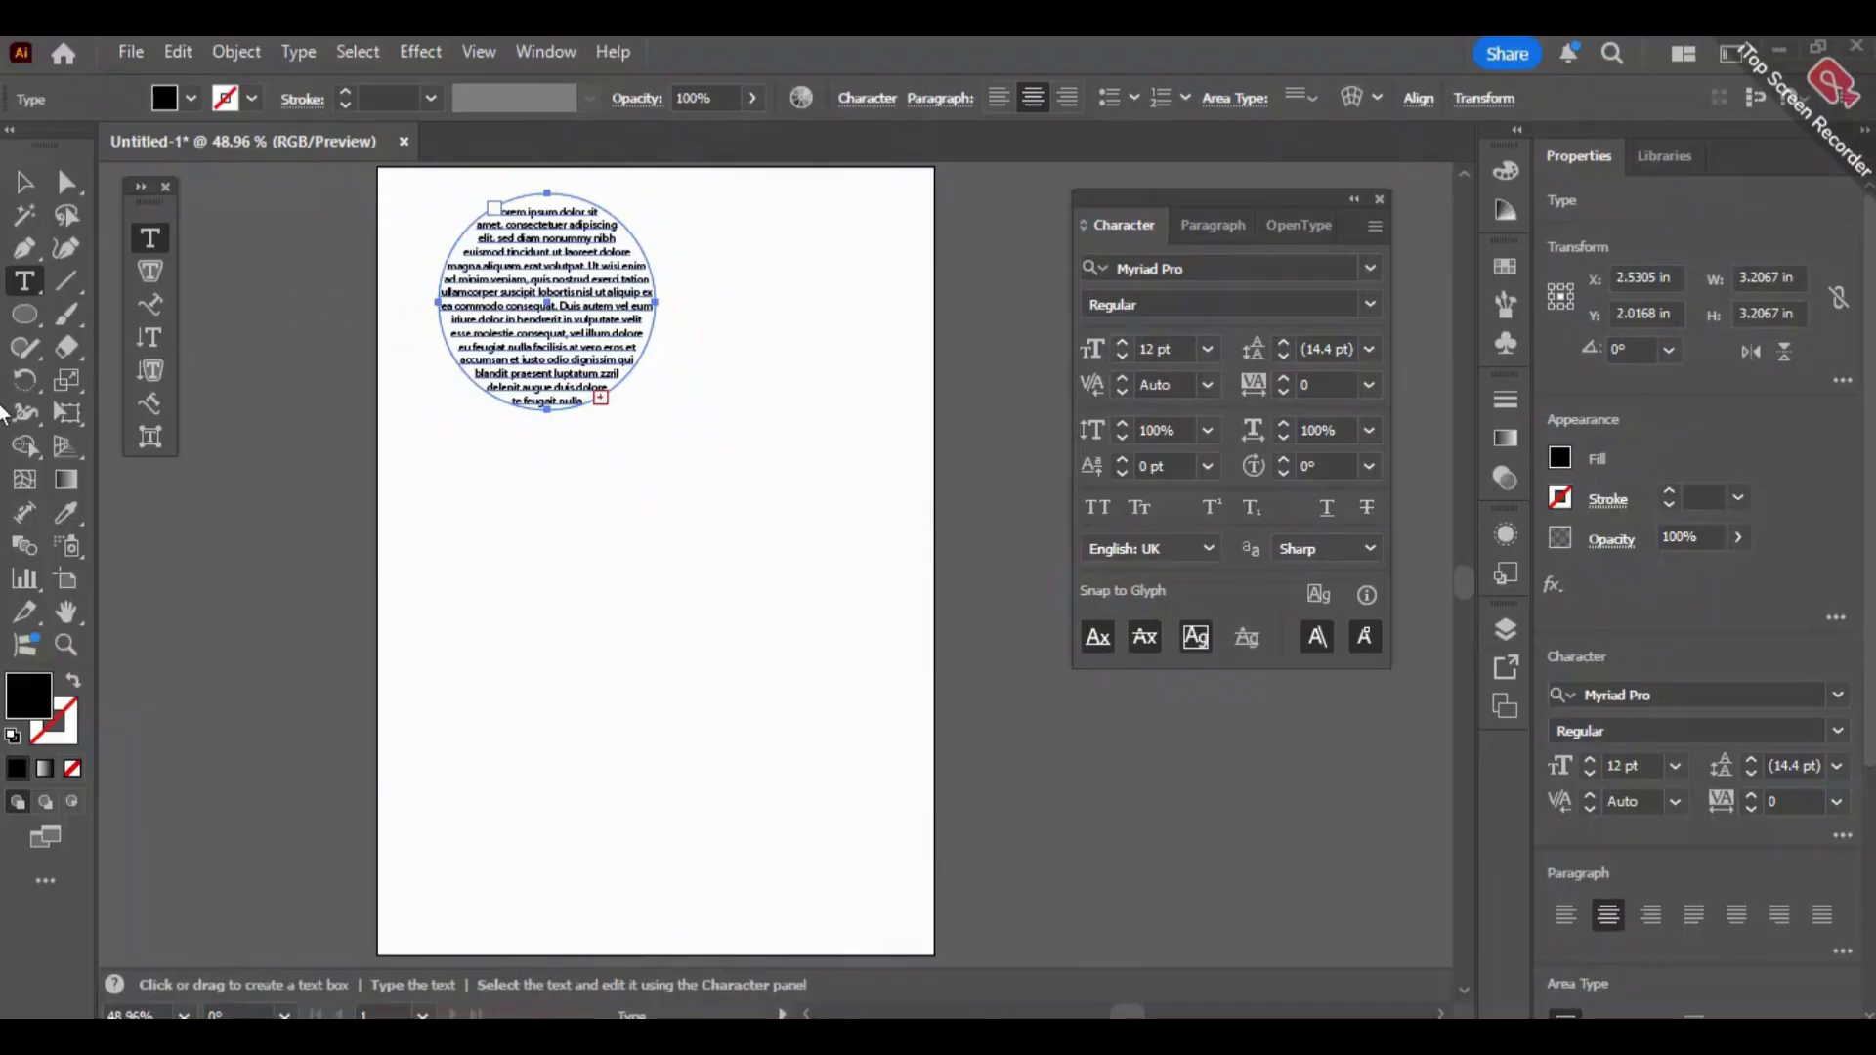
# Draw a five-pointed star about 2.96 × 2.81 in below the circular text with the Star tool.
pyautogui.moveTo(25, 314); pyautogui.dragTo(360, 497)
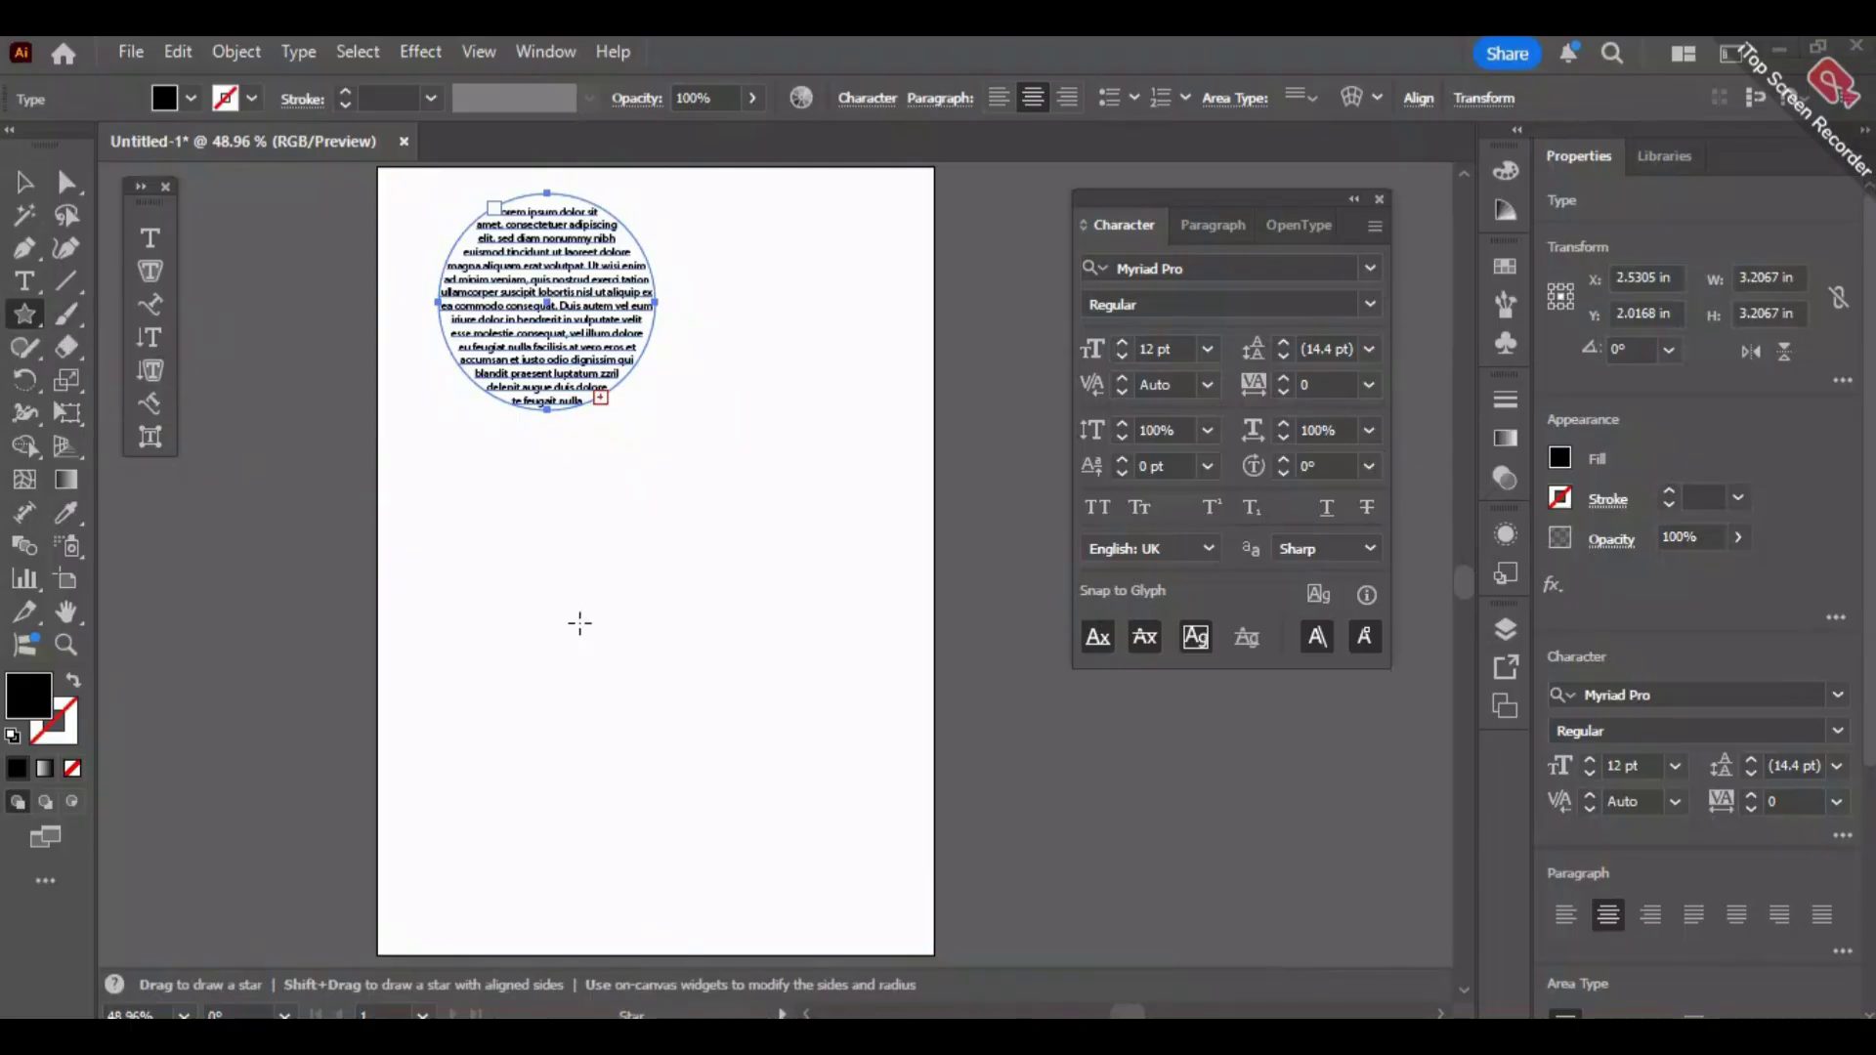
pyautogui.moveTo(513, 526); pyautogui.dragTo(667, 679)
pyautogui.press('v')
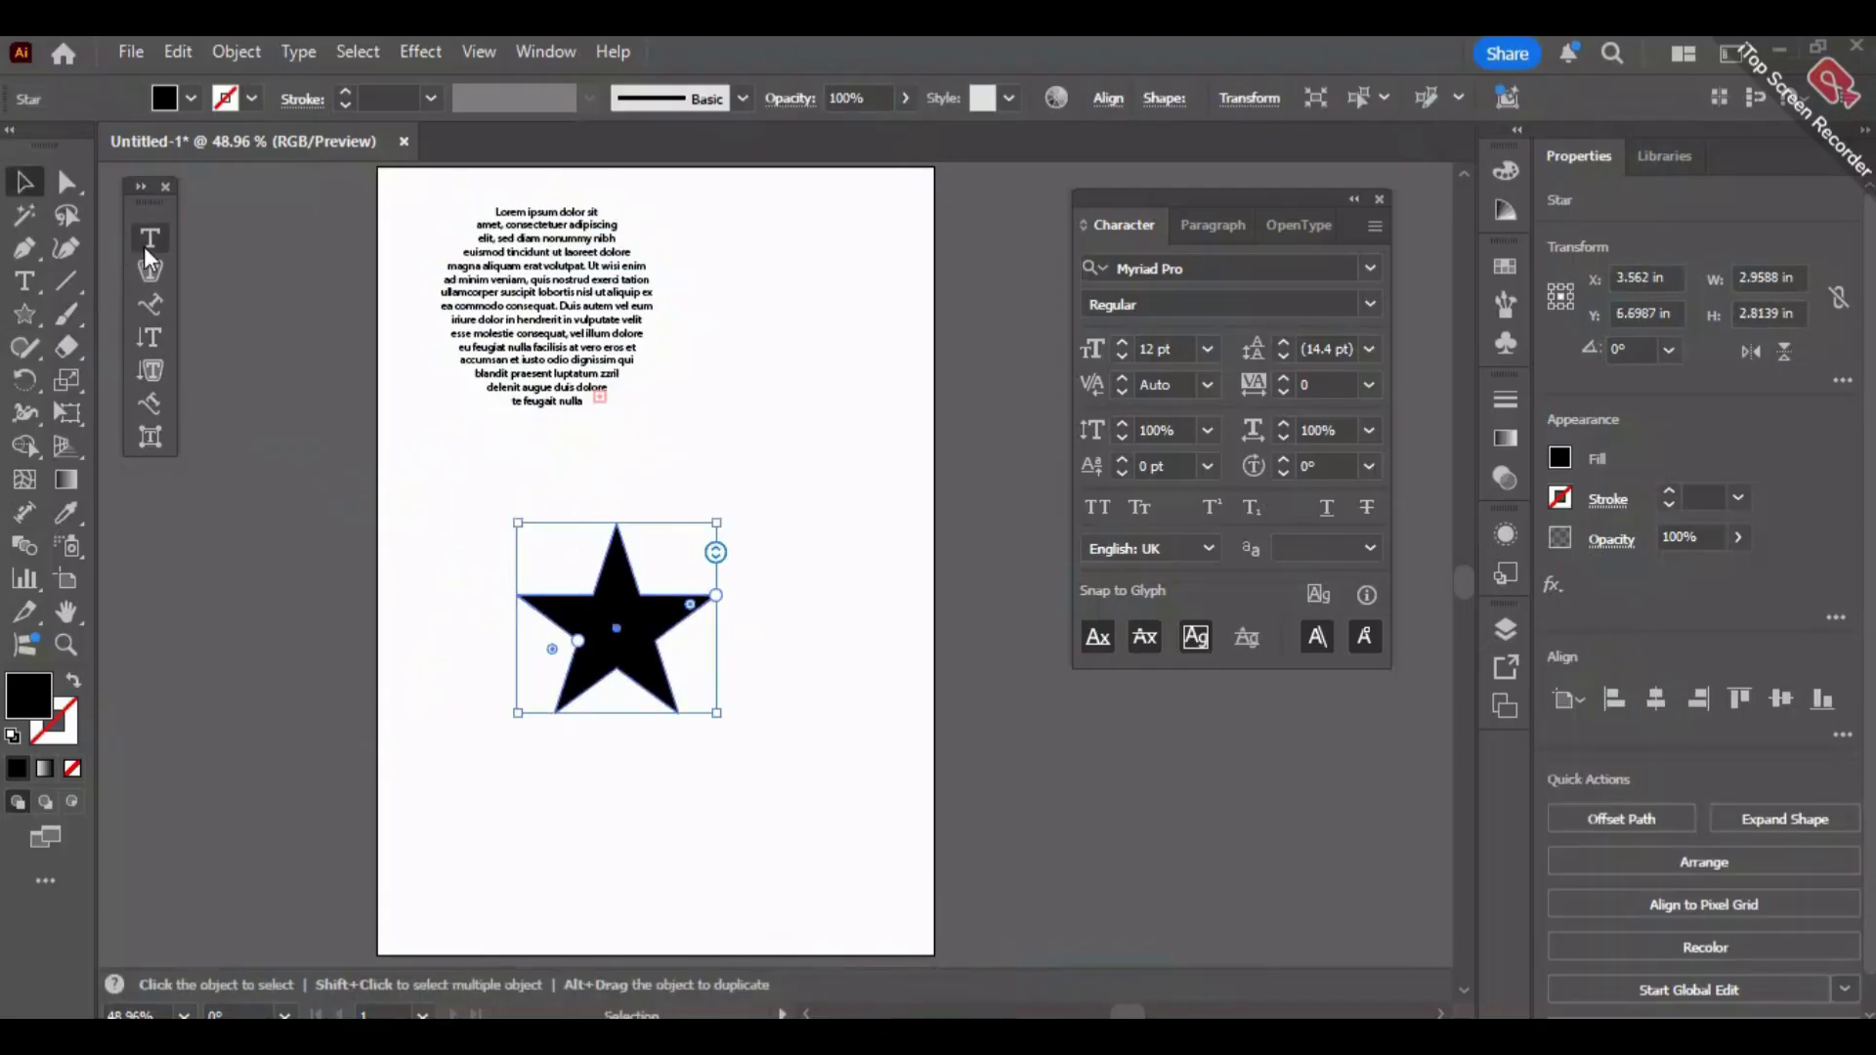
# Try filling the star with placeholder text and enlarging its text area, and undo both changes.
pyautogui.click(147, 244)
pyautogui.click(586, 598)
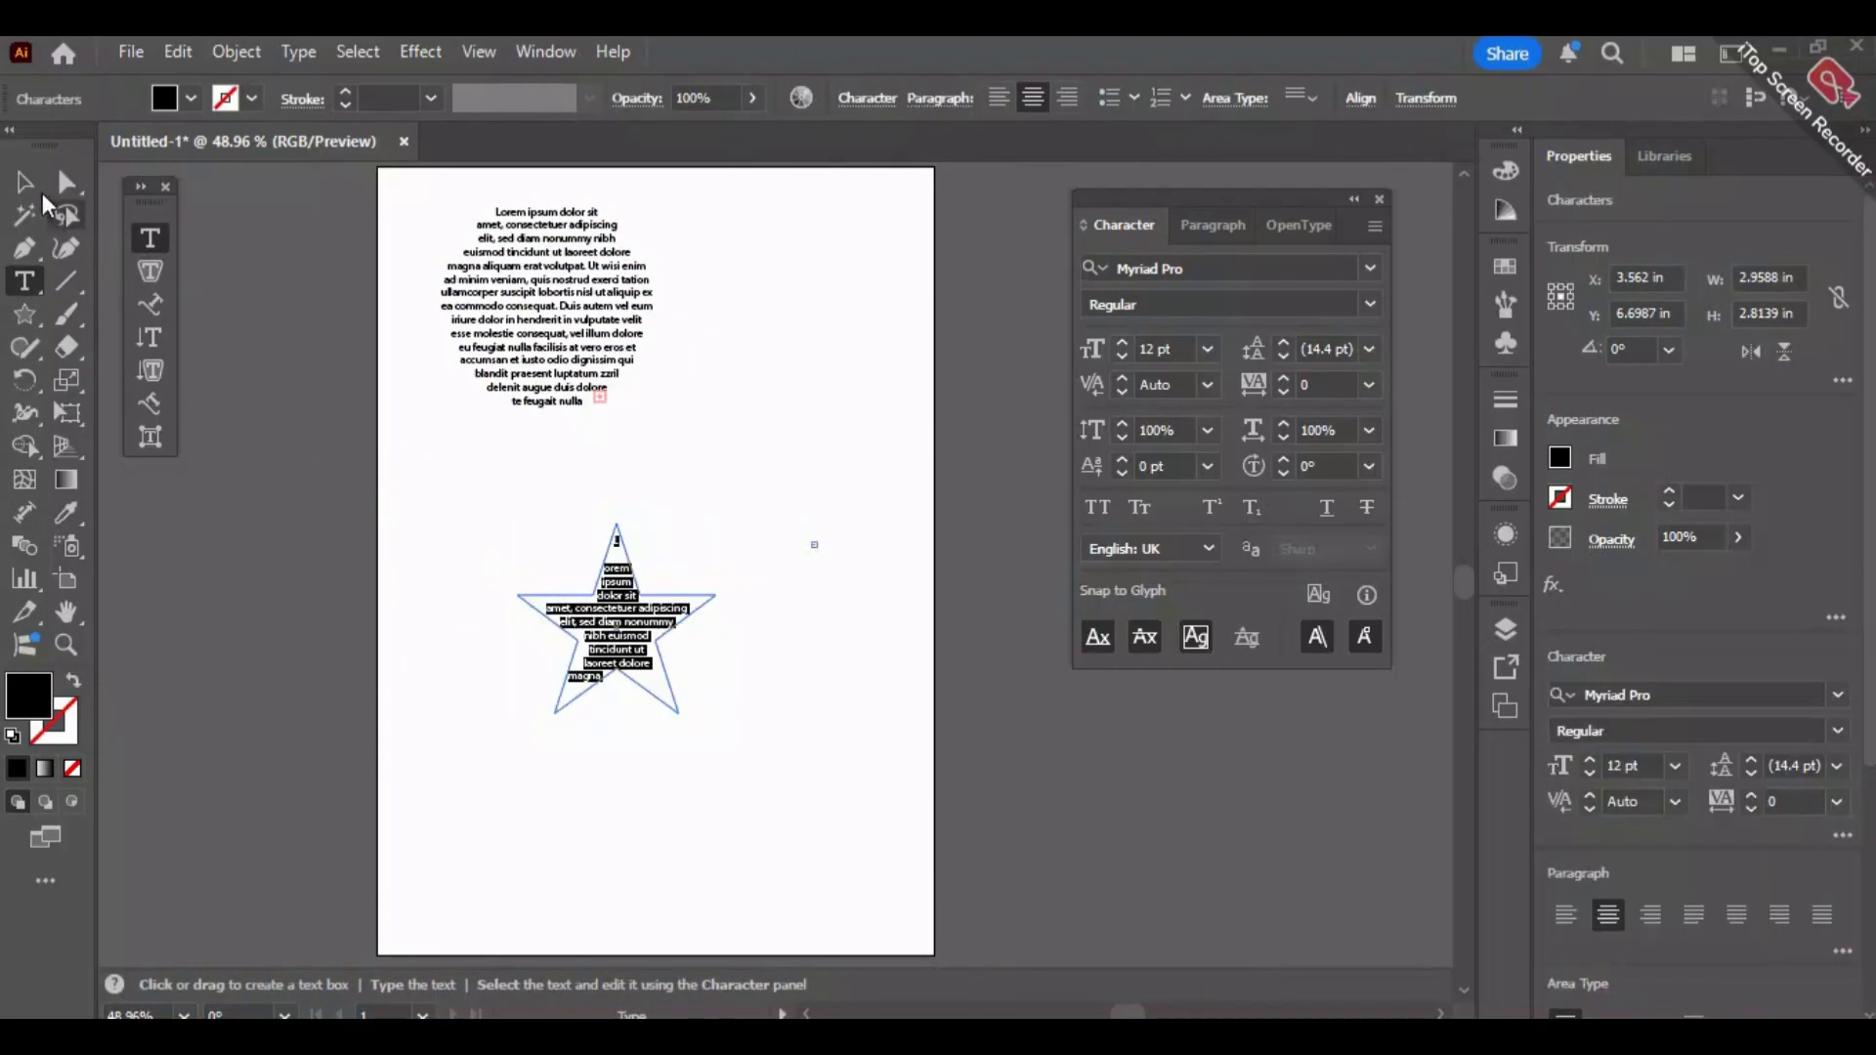
pyautogui.click(39, 193)
pyautogui.moveTo(708, 719); pyautogui.dragTo(838, 842)
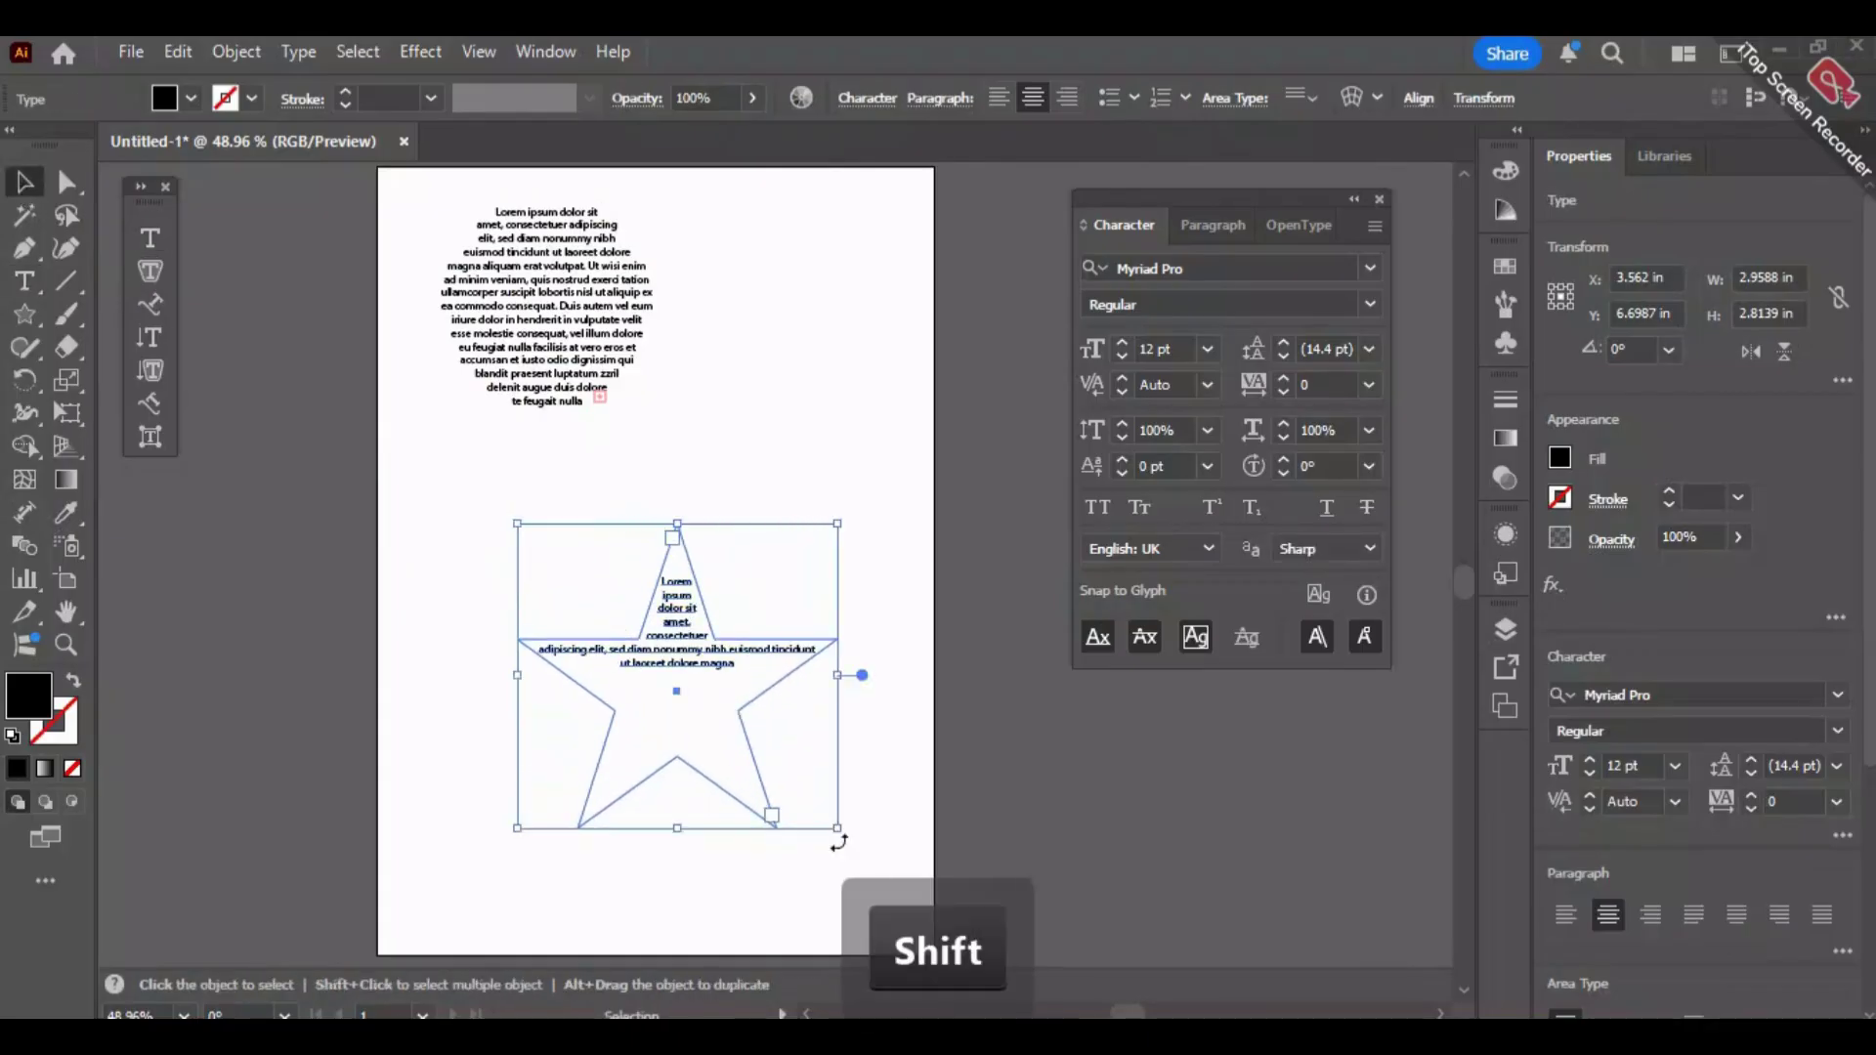
pyautogui.press('ctrl')
pyautogui.hotkey('ctrl', 'z')
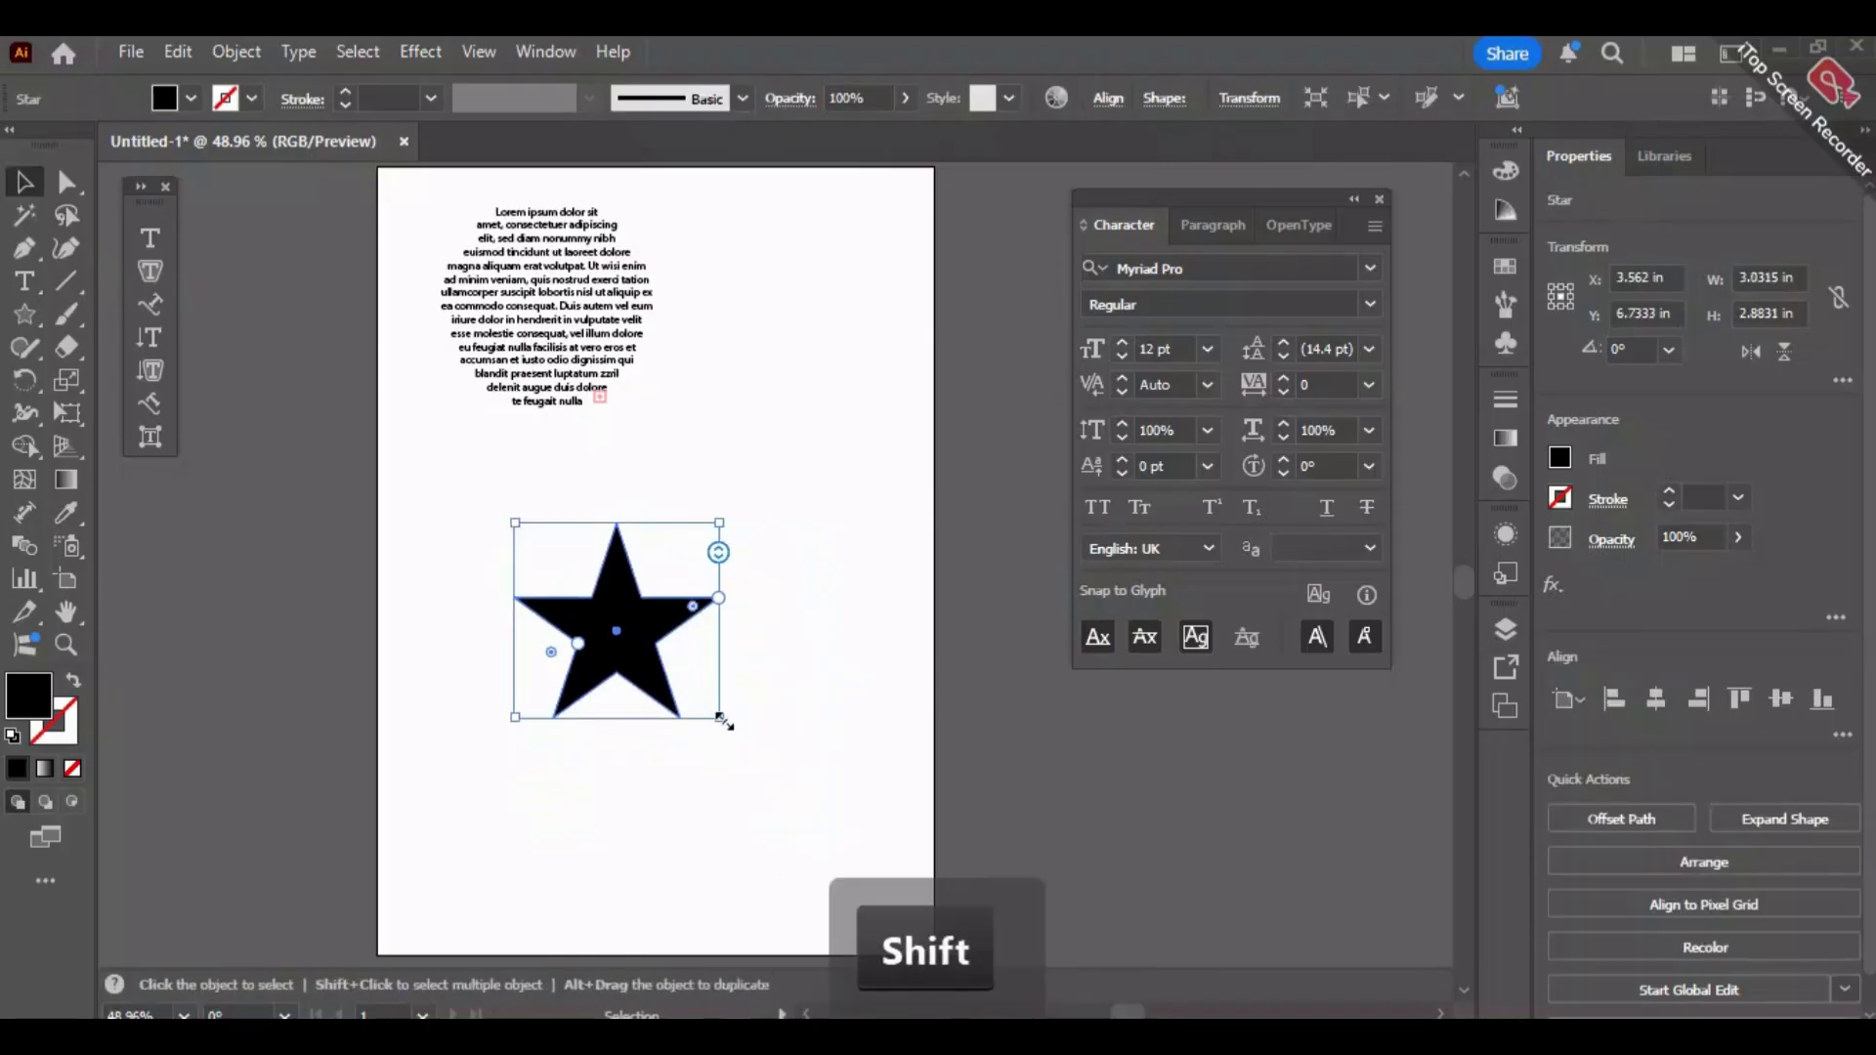
# Enlarge the star to about 4.90 × 4.66 in, fill it with placeholder text using the Area Type tool, and deselect it.
pyautogui.moveTo(718, 717); pyautogui.dragTo(847, 843)
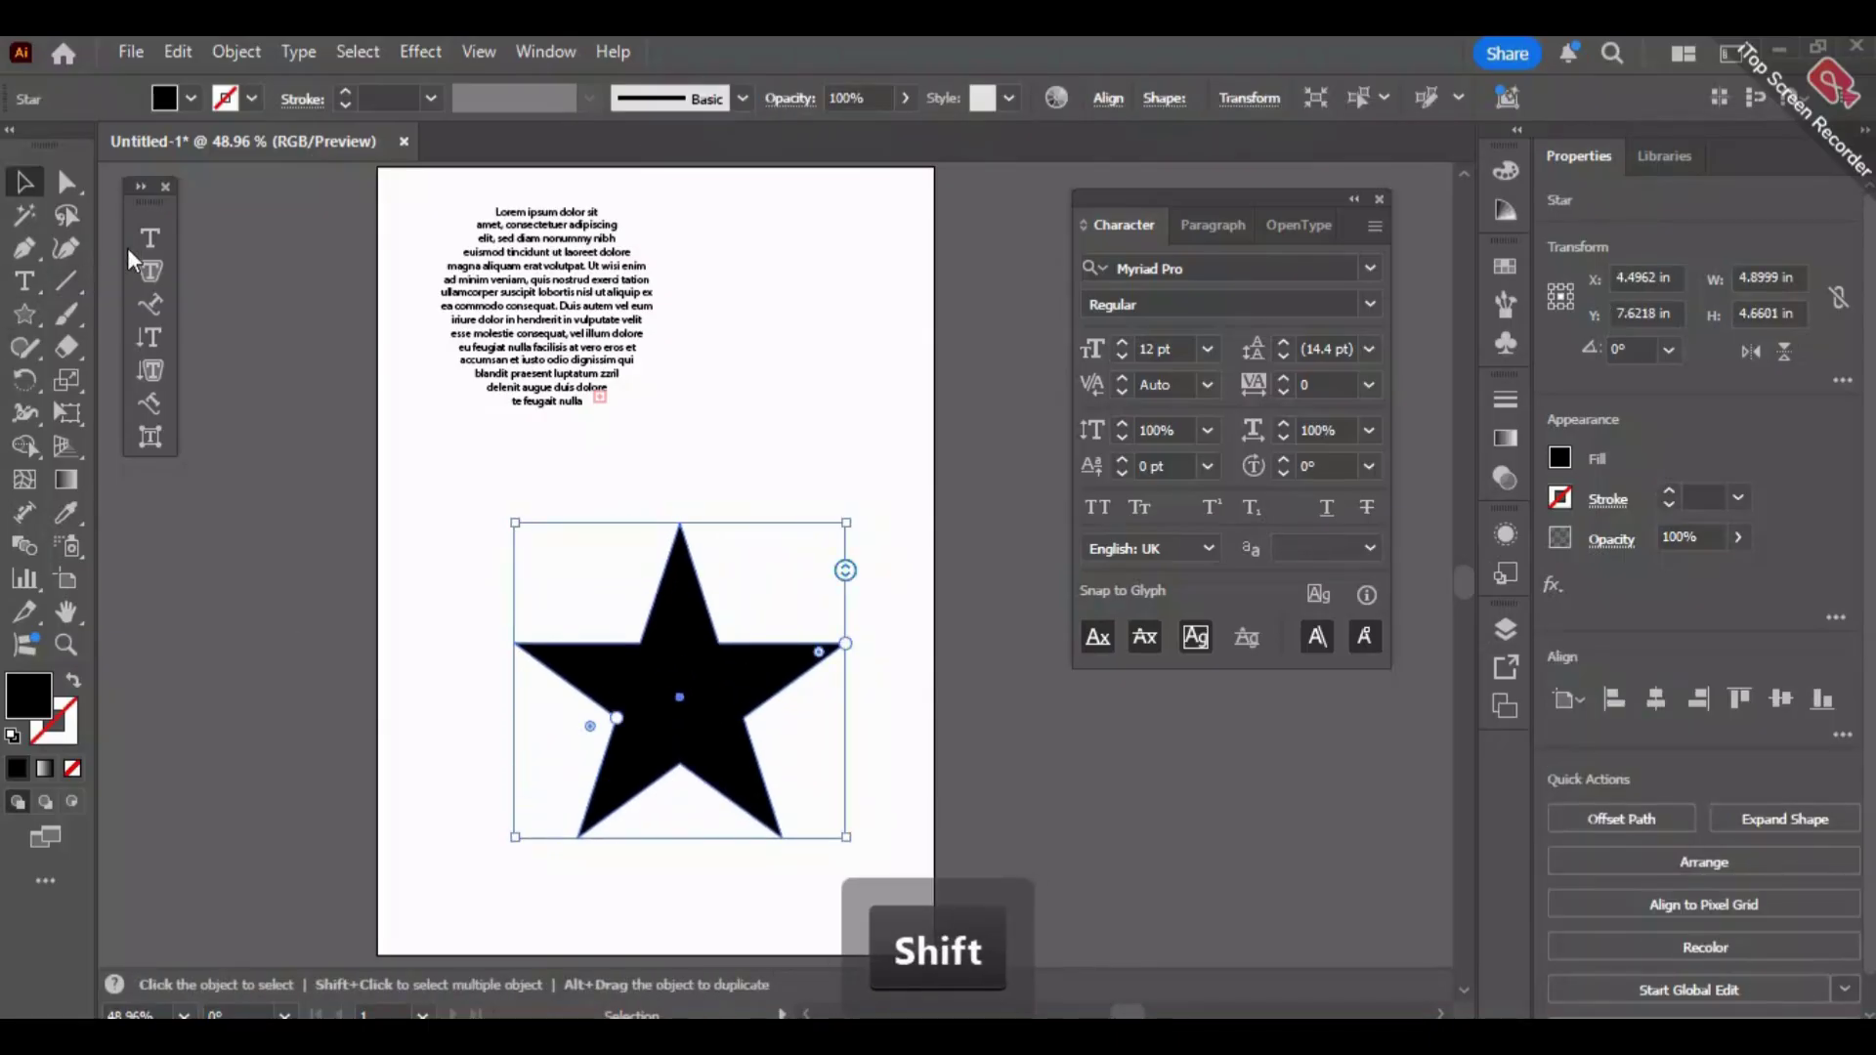
pyautogui.click(142, 273)
pyautogui.click(637, 643)
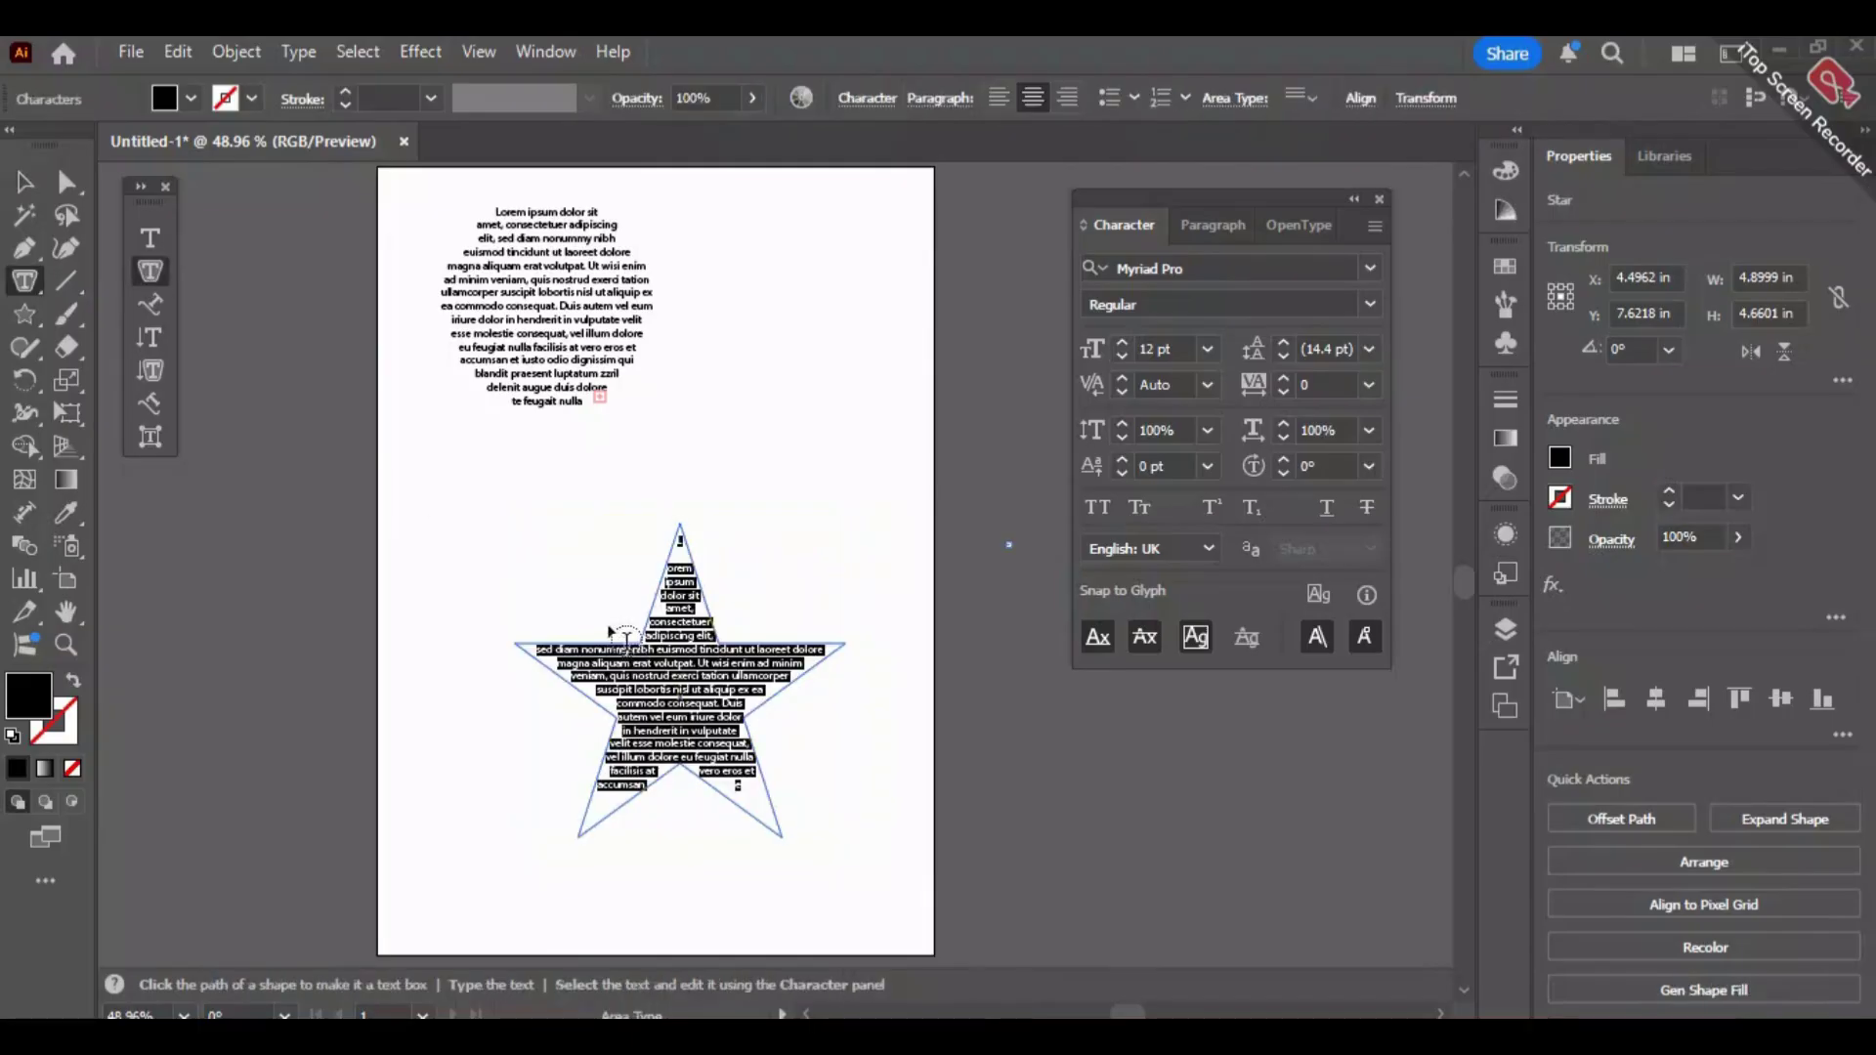
pyautogui.click(21, 181)
pyautogui.click(752, 403)
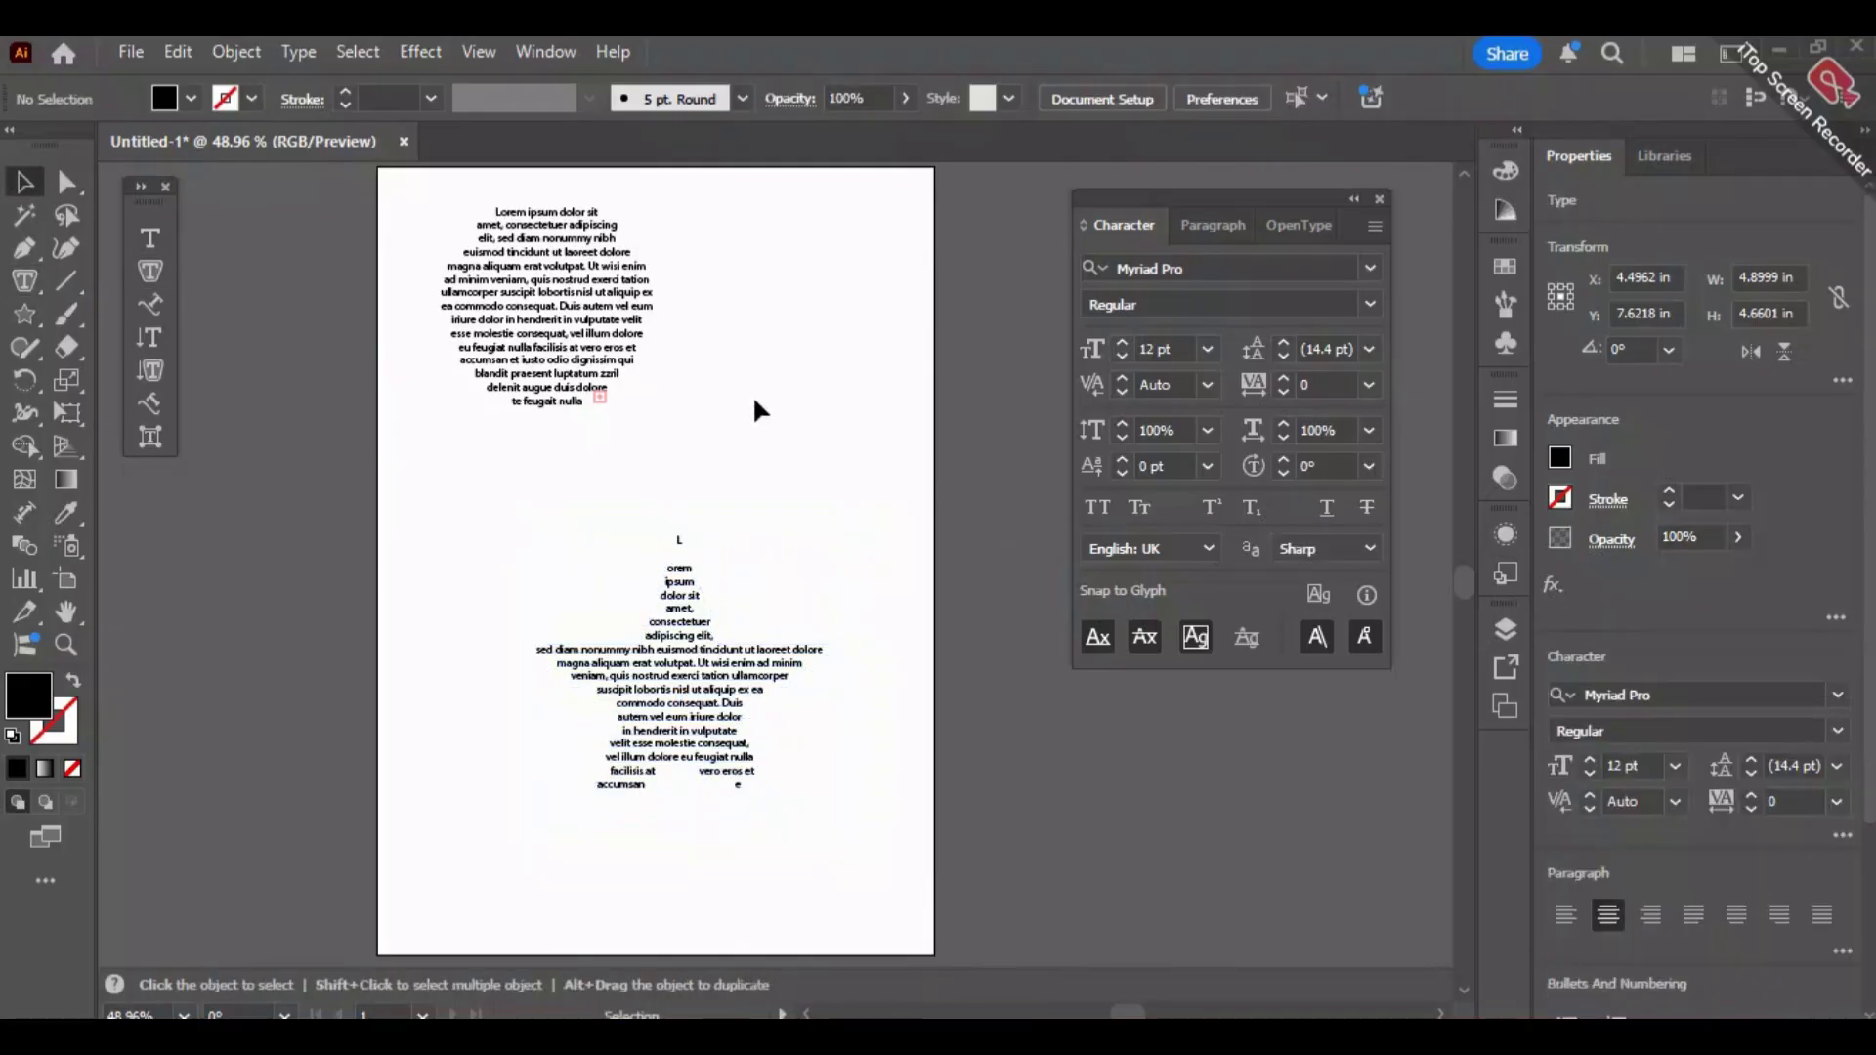
# Move the star text up beside the circular text and delete both text areas from the artboard.
pyautogui.moveTo(739, 720); pyautogui.dragTo(813, 536)
pyautogui.moveTo(866, 289); pyautogui.dragTo(385, 609)
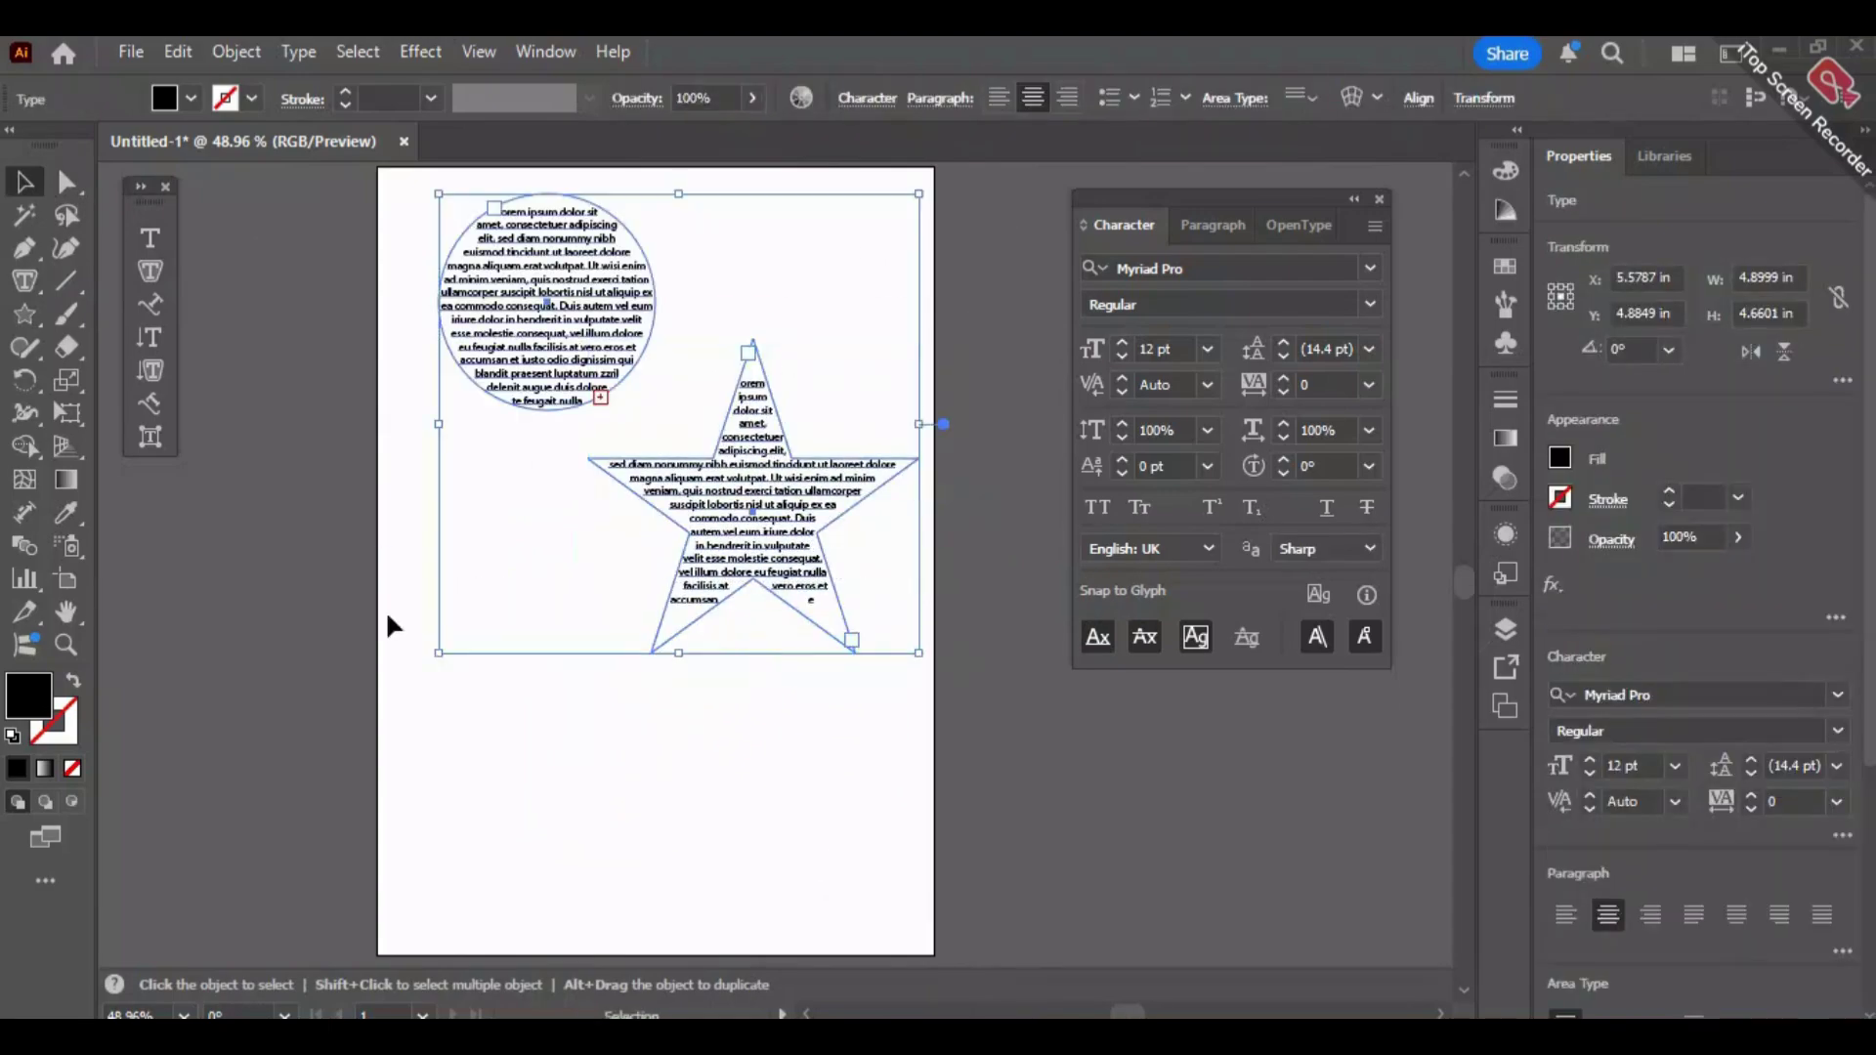
pyautogui.press('Delete')
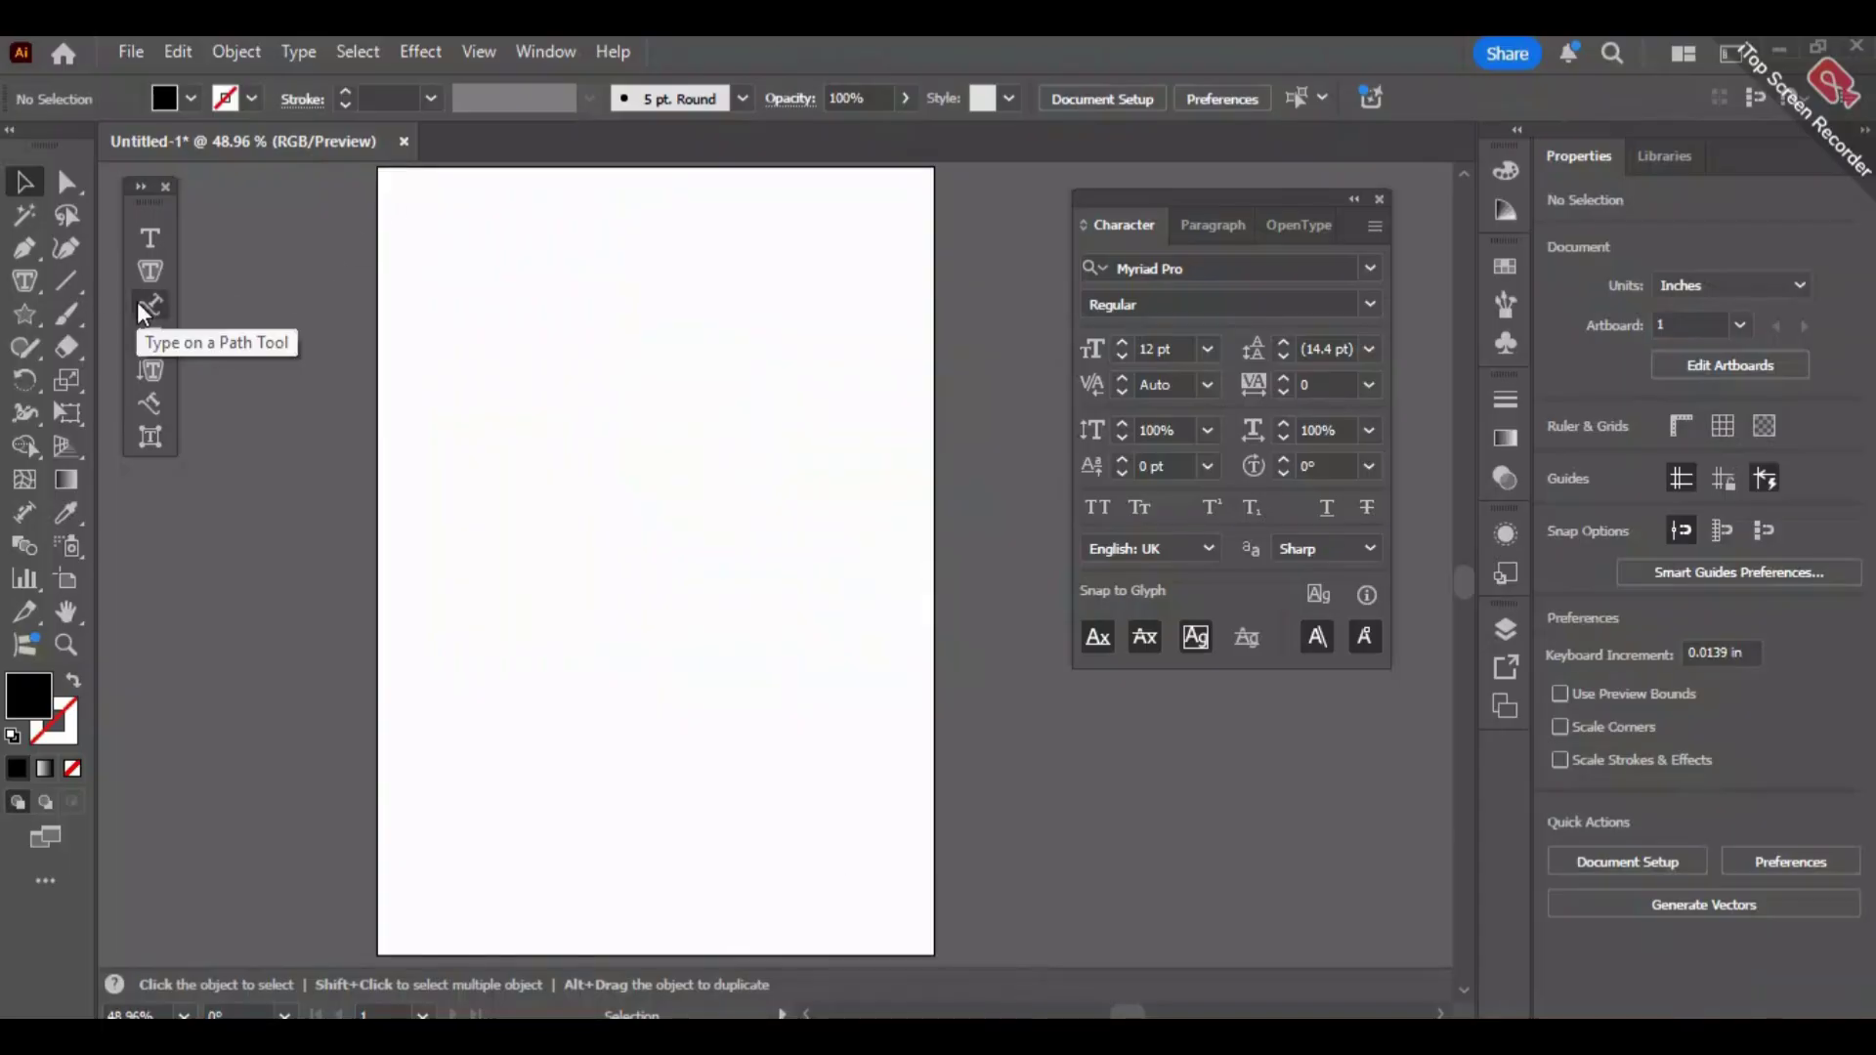
# Draw an S-shaped path about 5.82 × 0.89 in across the artboard's upper half with the Pen tool, and swap its fill and stroke.
pyautogui.click(24, 248)
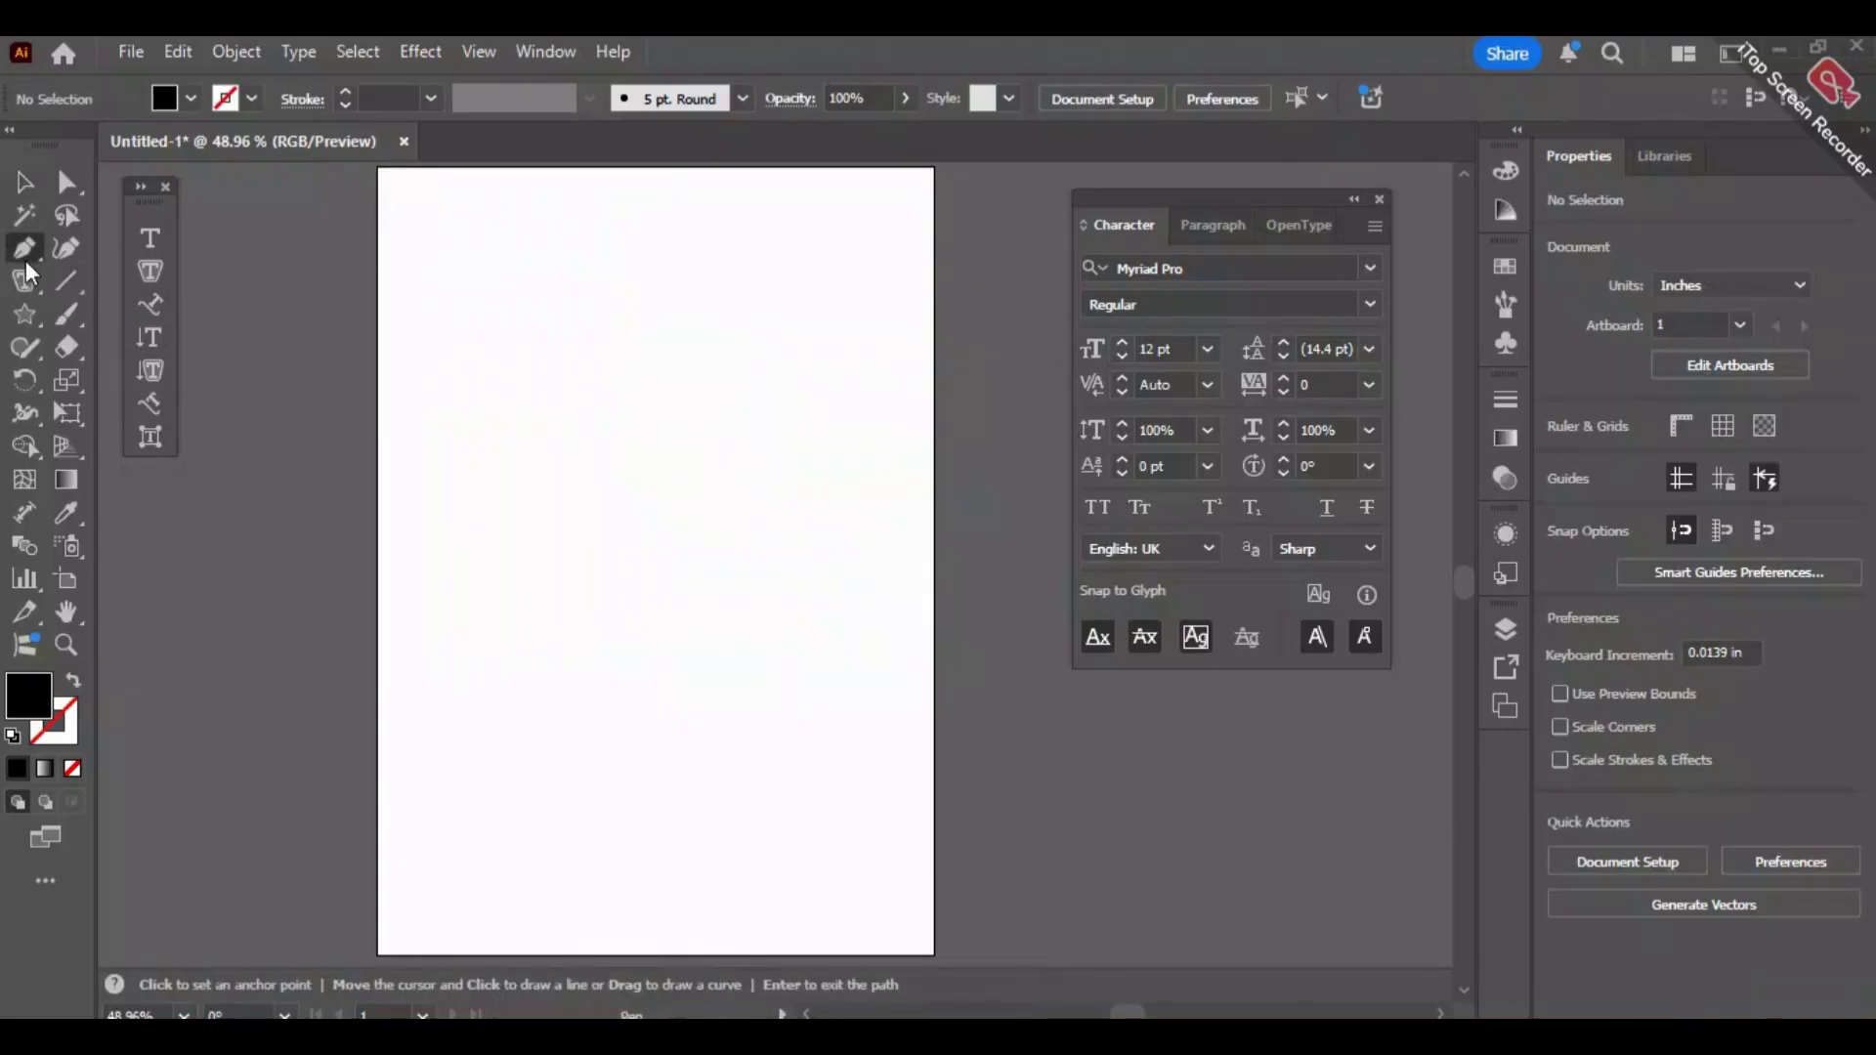
pyautogui.click(600, 417)
pyautogui.hotkey('ctrl', 'z')
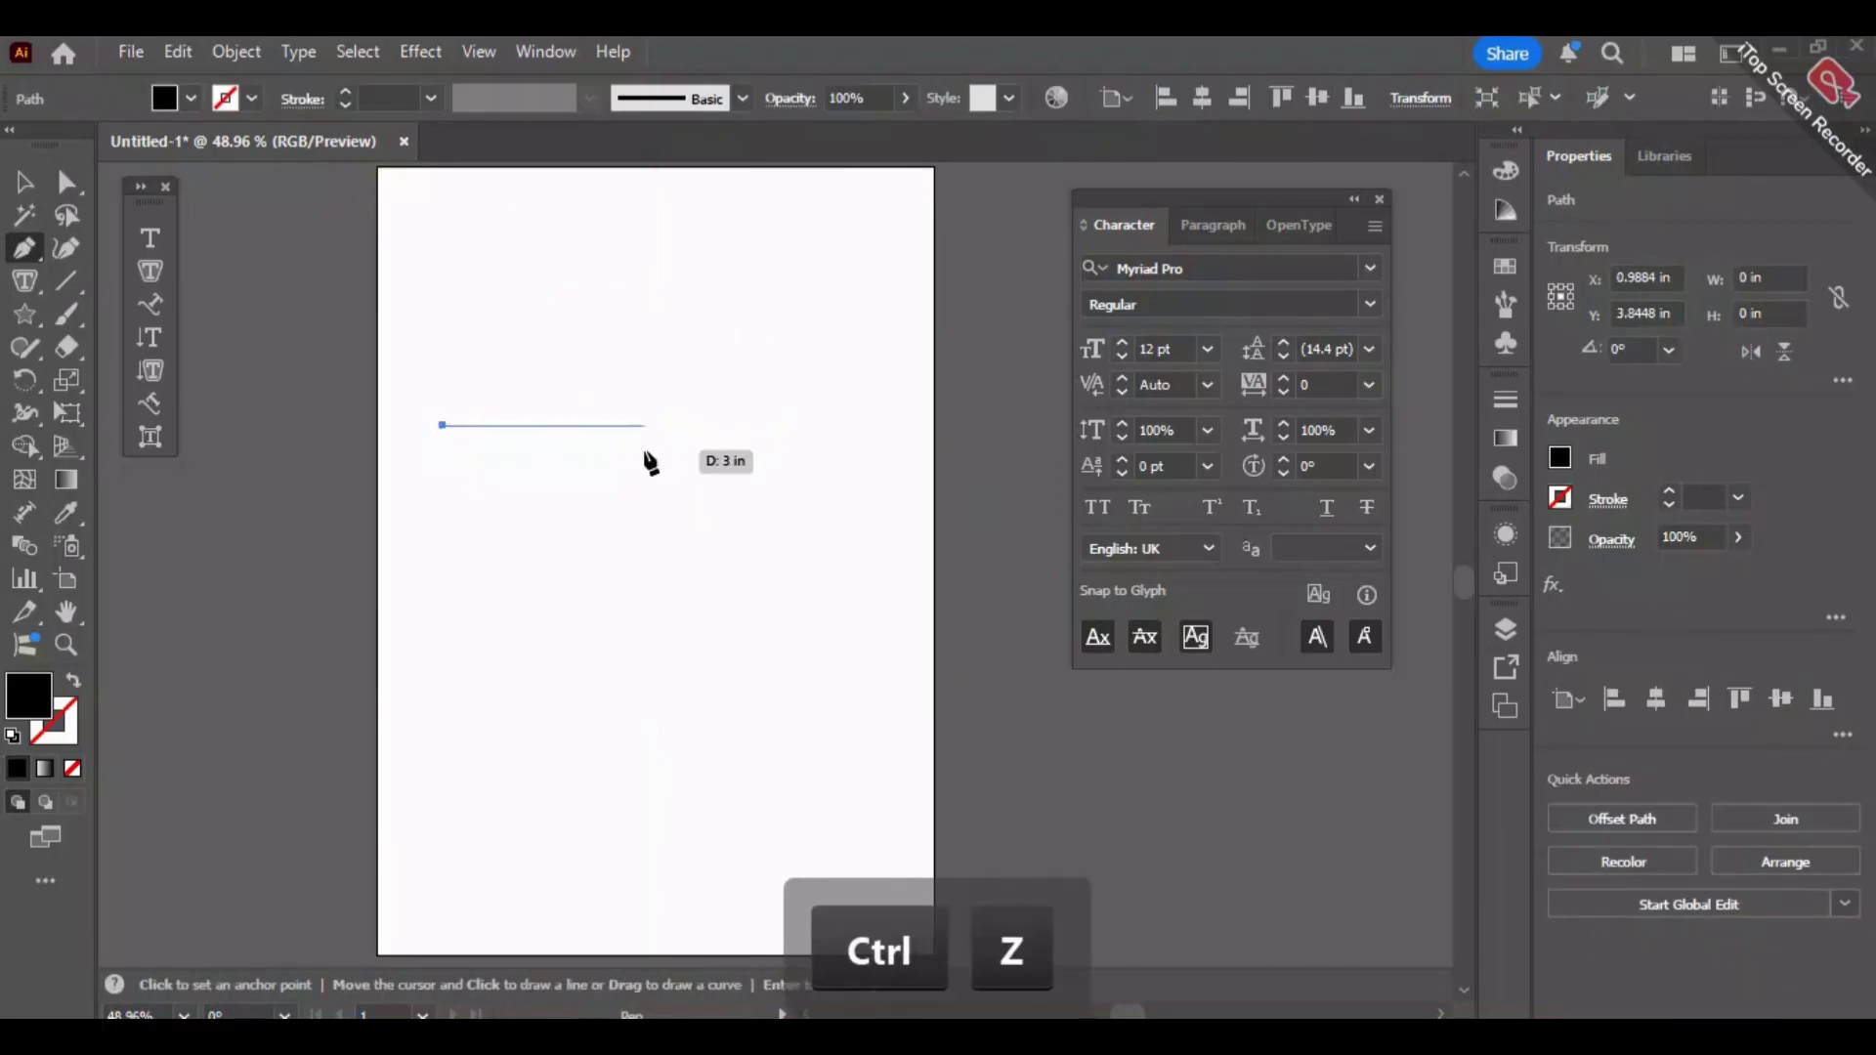
pyautogui.moveTo(647, 426); pyautogui.dragTo(787, 493)
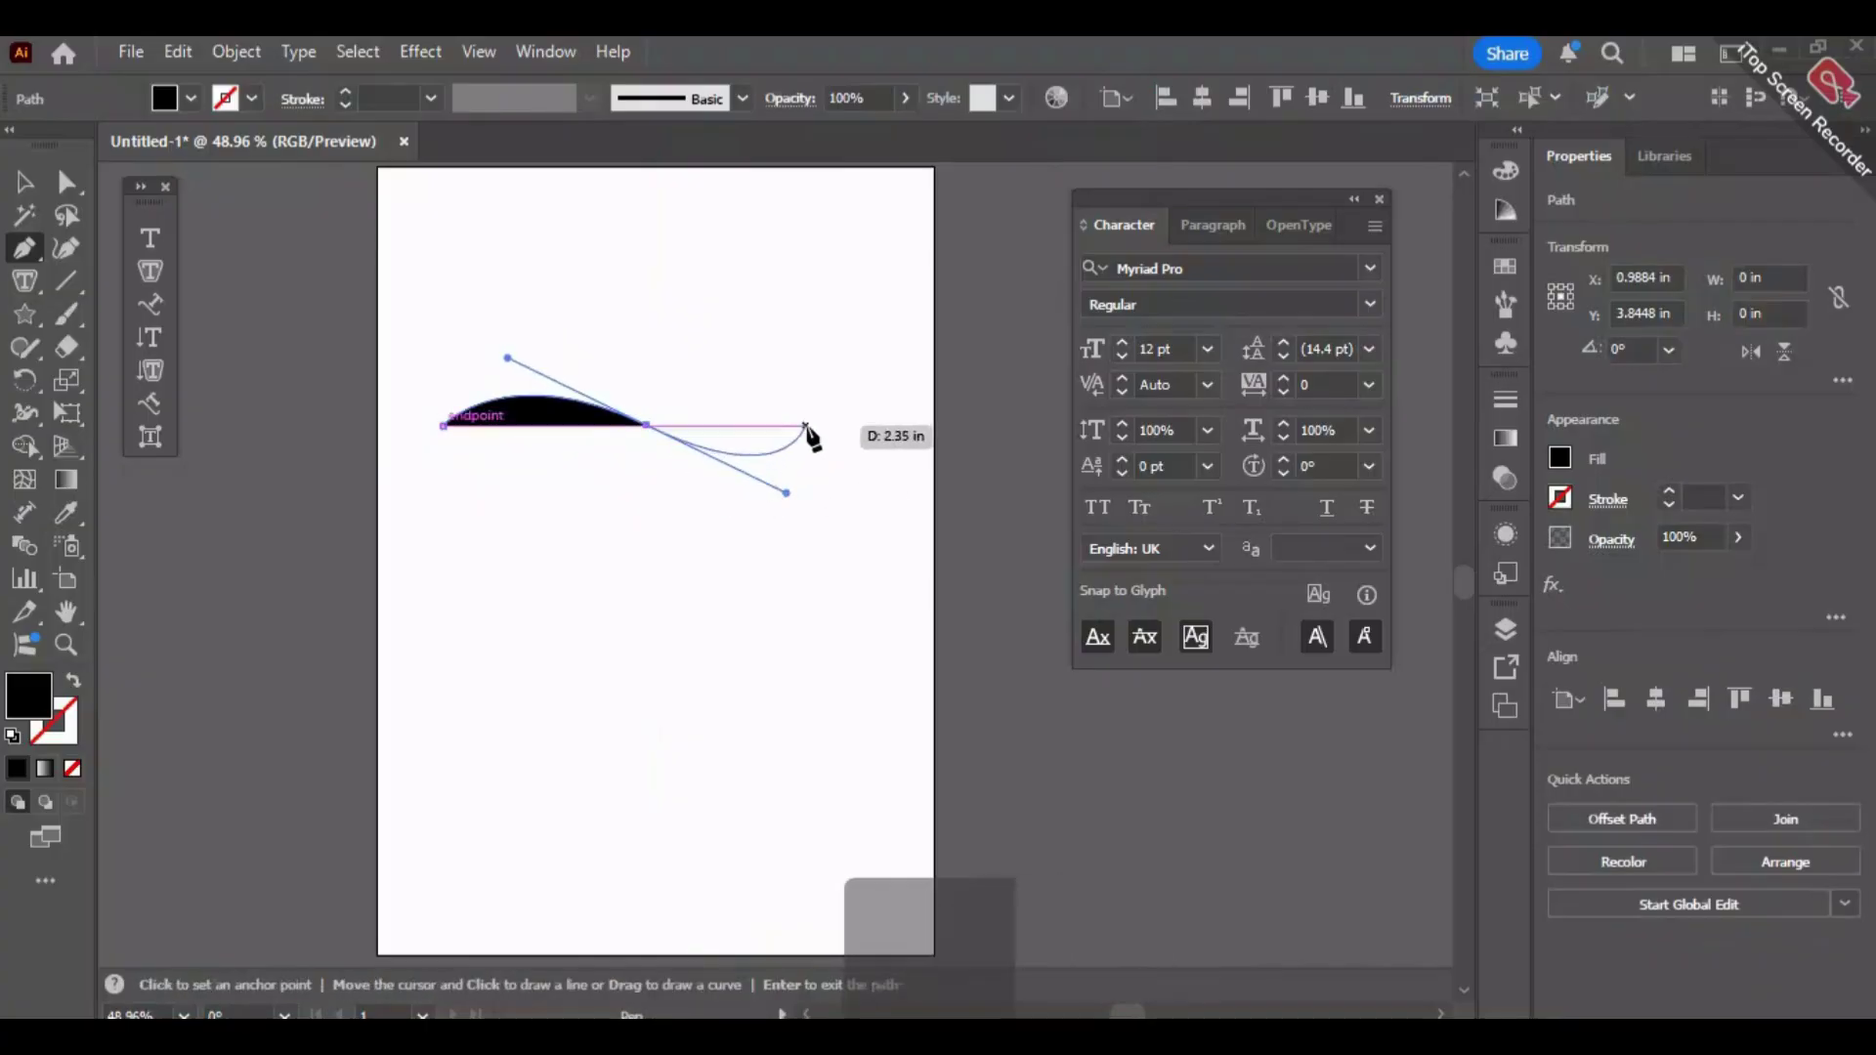
pyautogui.click(836, 427)
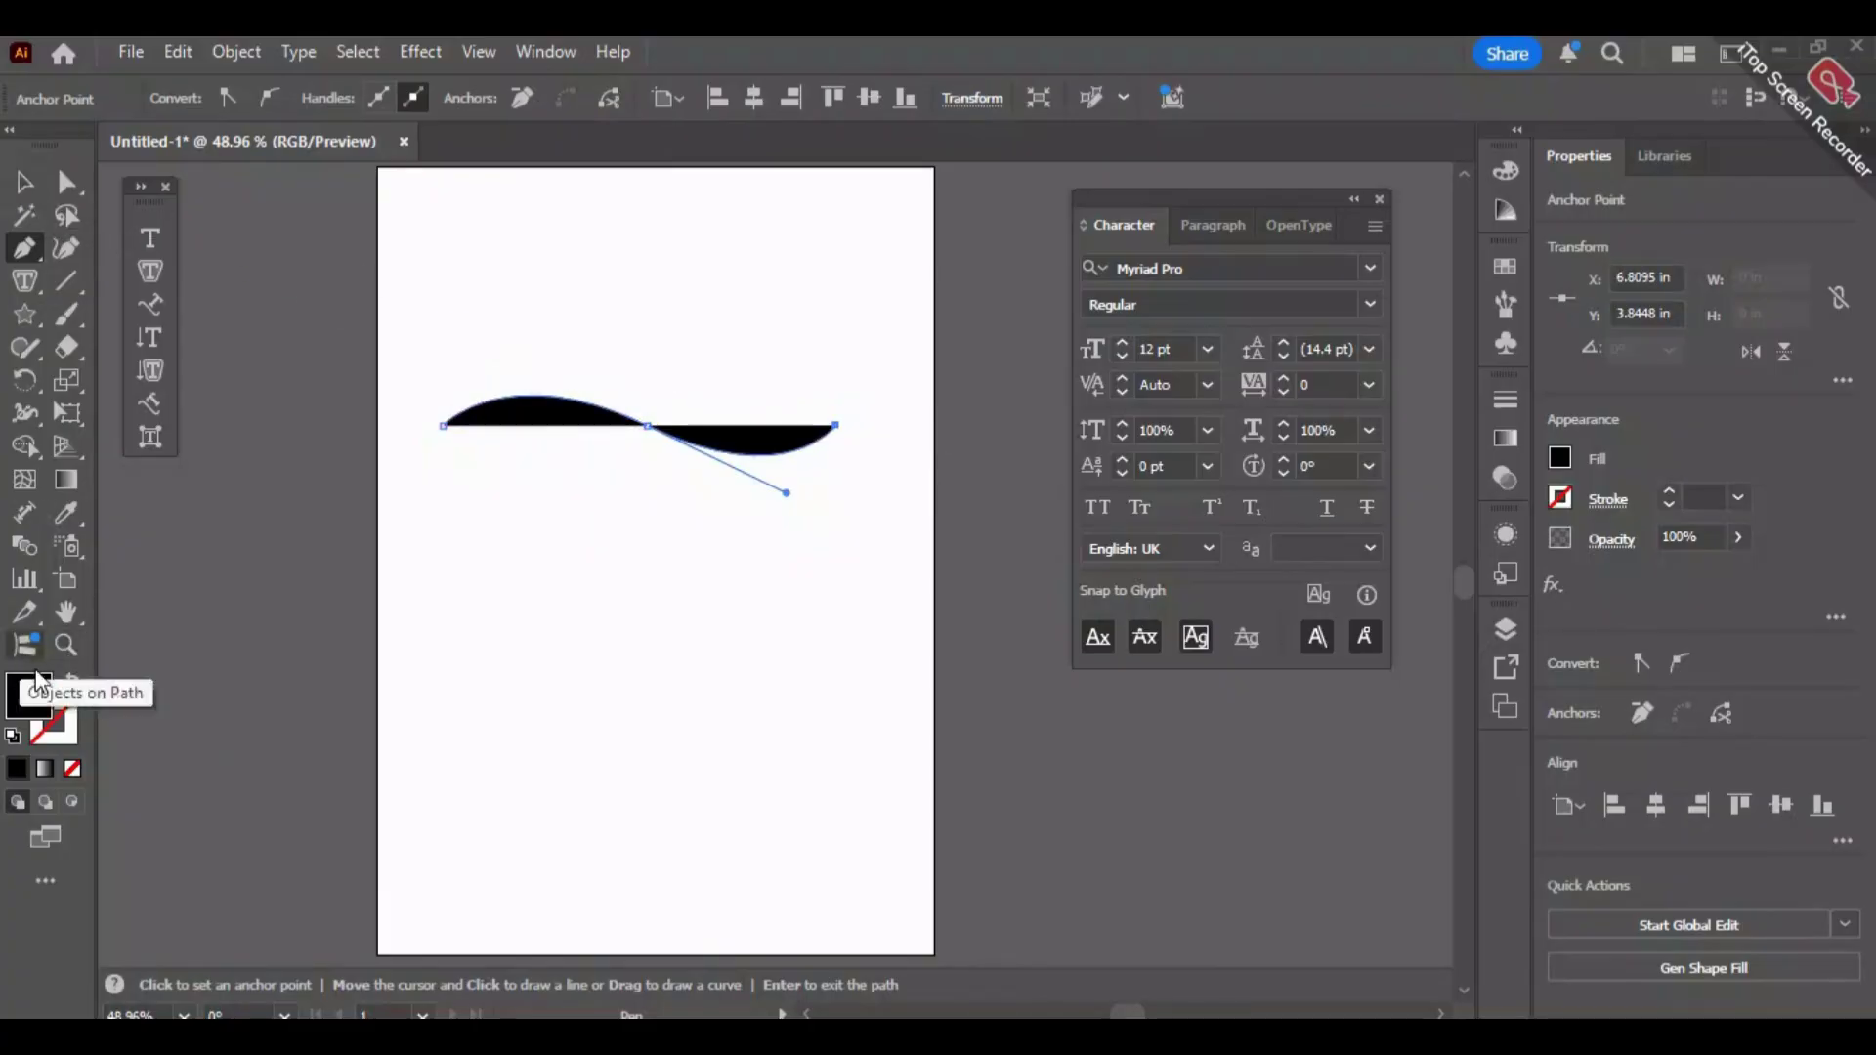
pyautogui.click(76, 679)
pyautogui.click(24, 182)
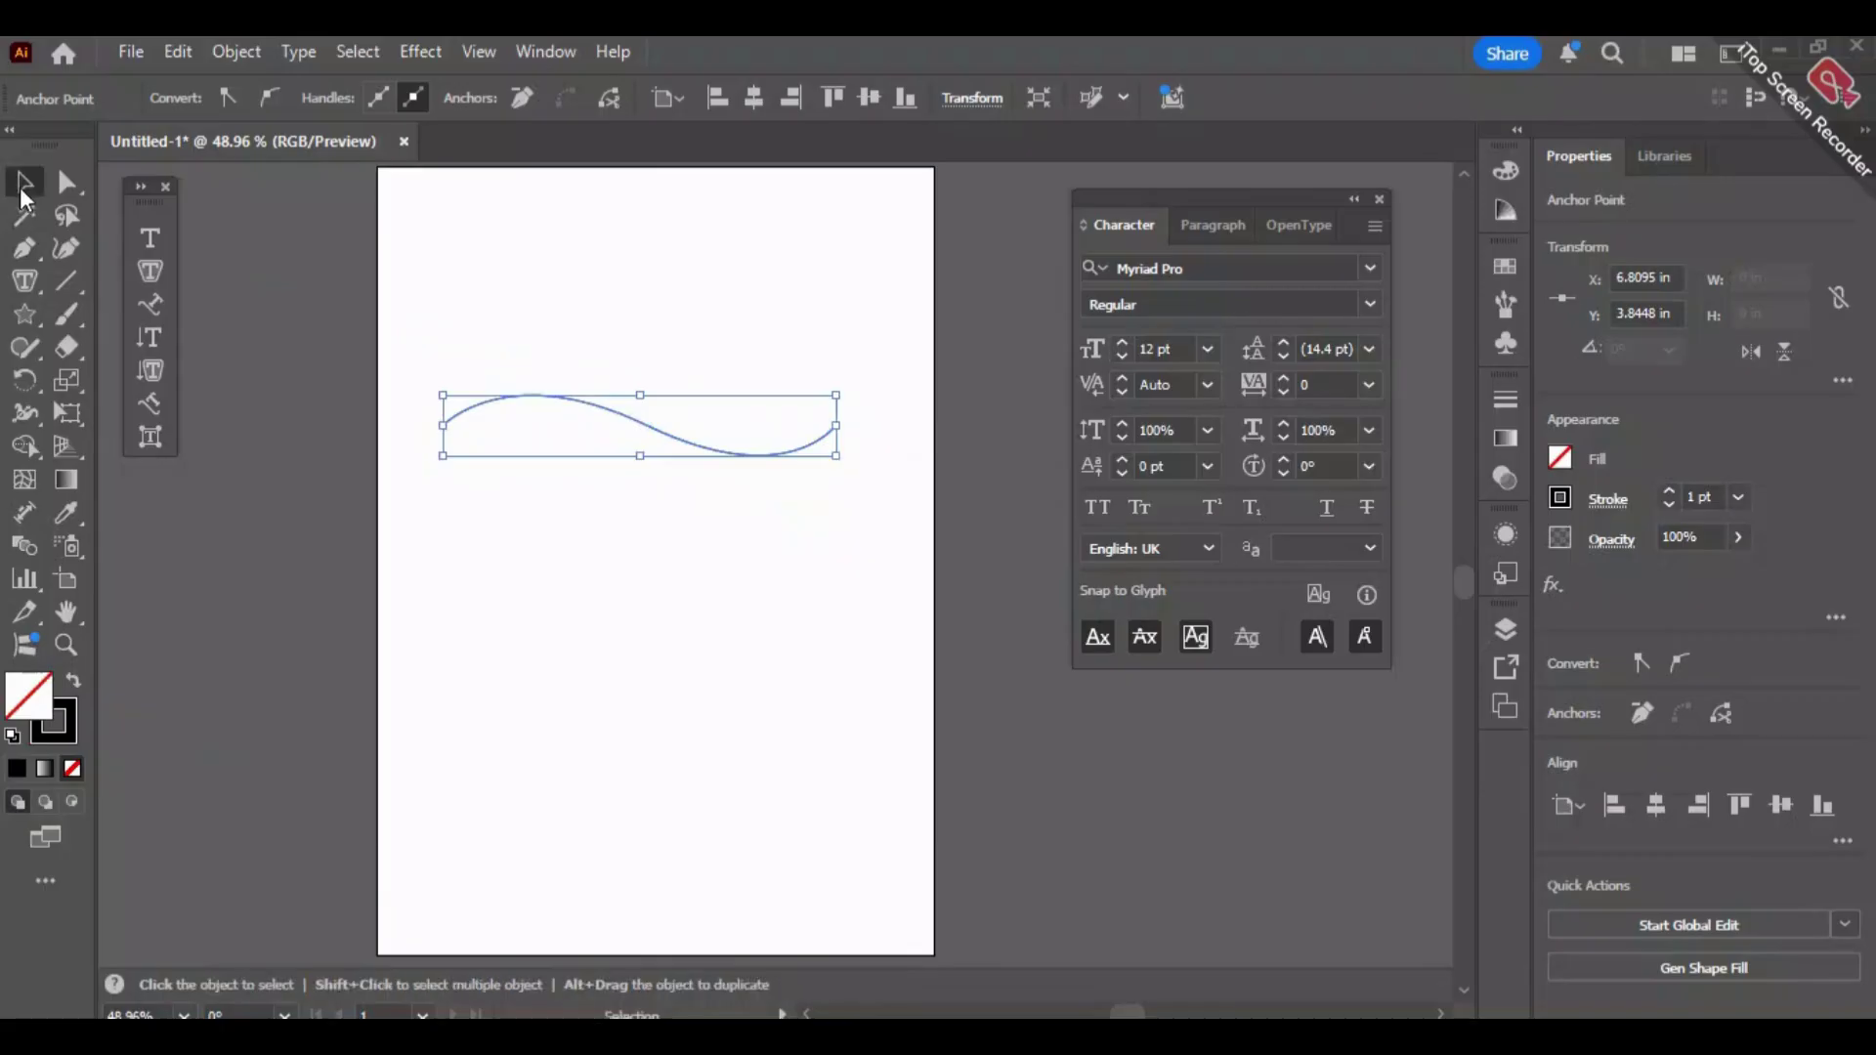
pyautogui.scroll(2, 508, 618)
pyautogui.click(510, 625)
# Place placeholder text along the wavy path with the Type on a Path tool, starting near the curve's crest.
pyautogui.keyDown('alt'); pyautogui.scroll(1, 548, 564); pyautogui.keyUp('alt')
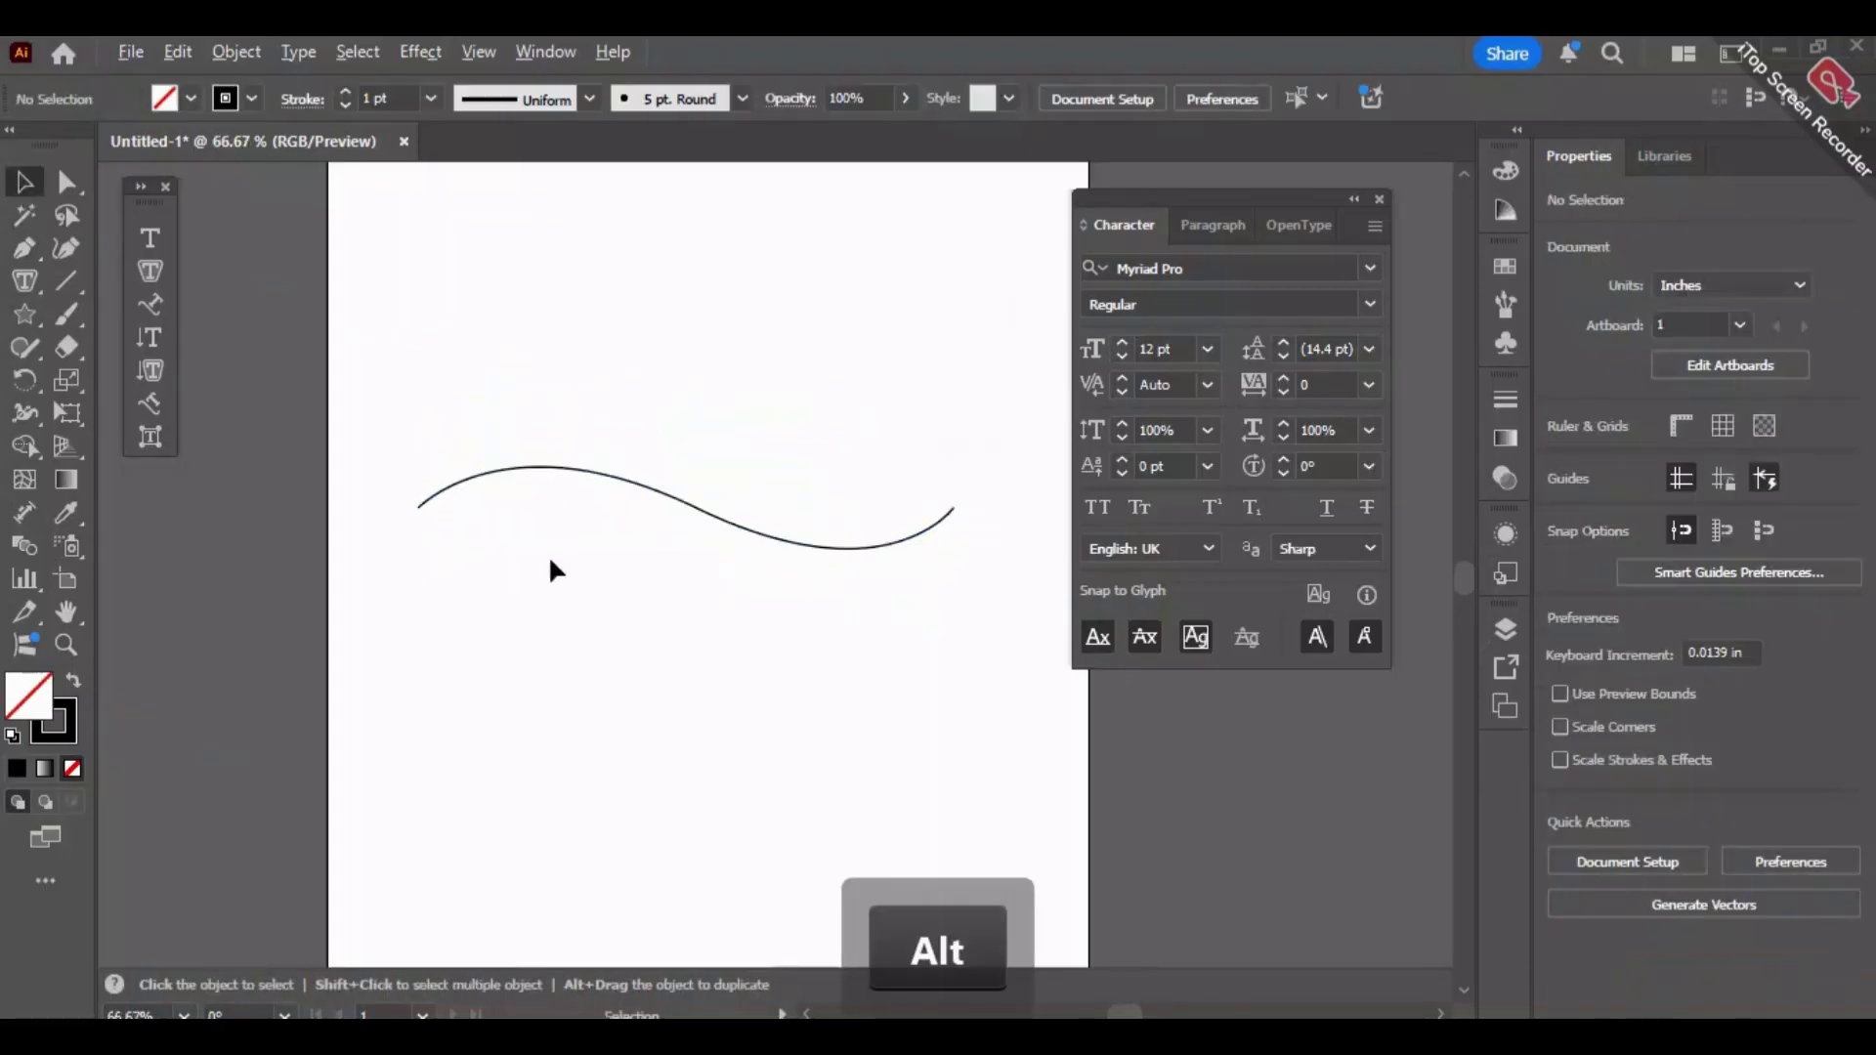
pyautogui.moveTo(619, 632); pyautogui.dragTo(519, 657)
pyautogui.click(150, 305)
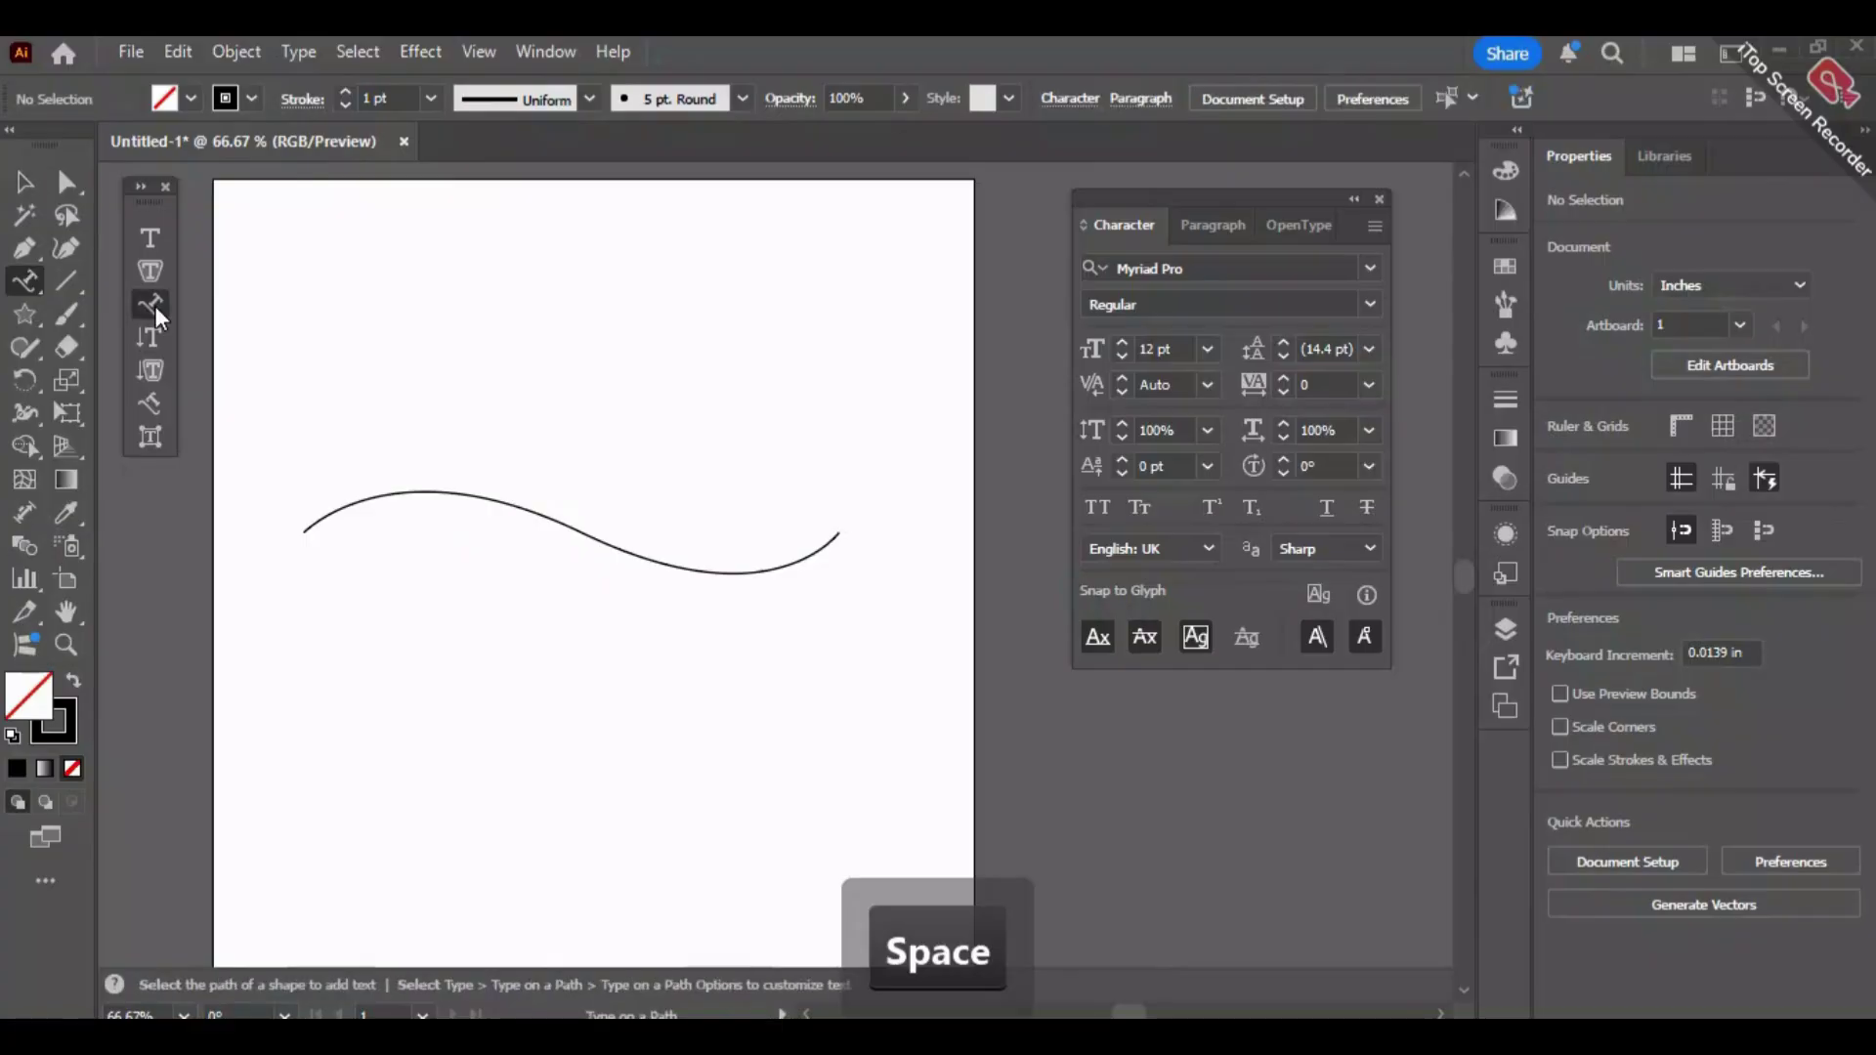
pyautogui.click(406, 487)
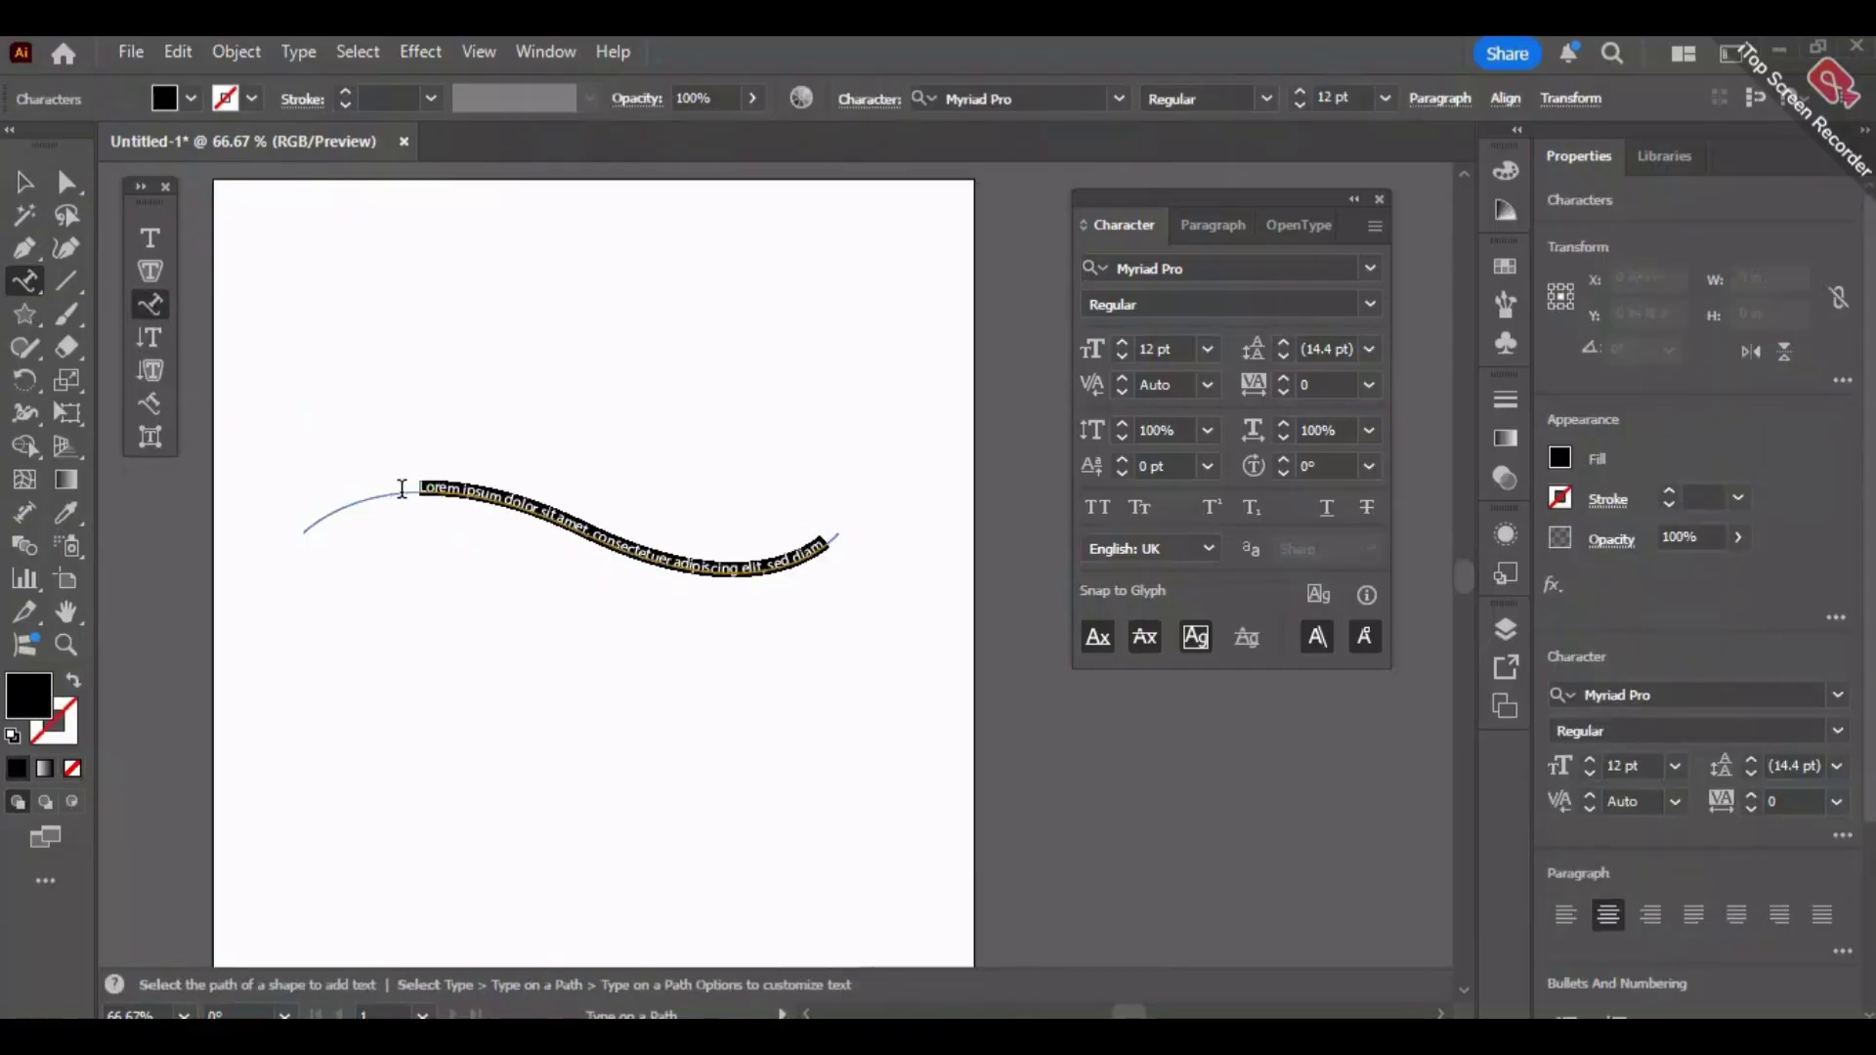
pyautogui.click(27, 185)
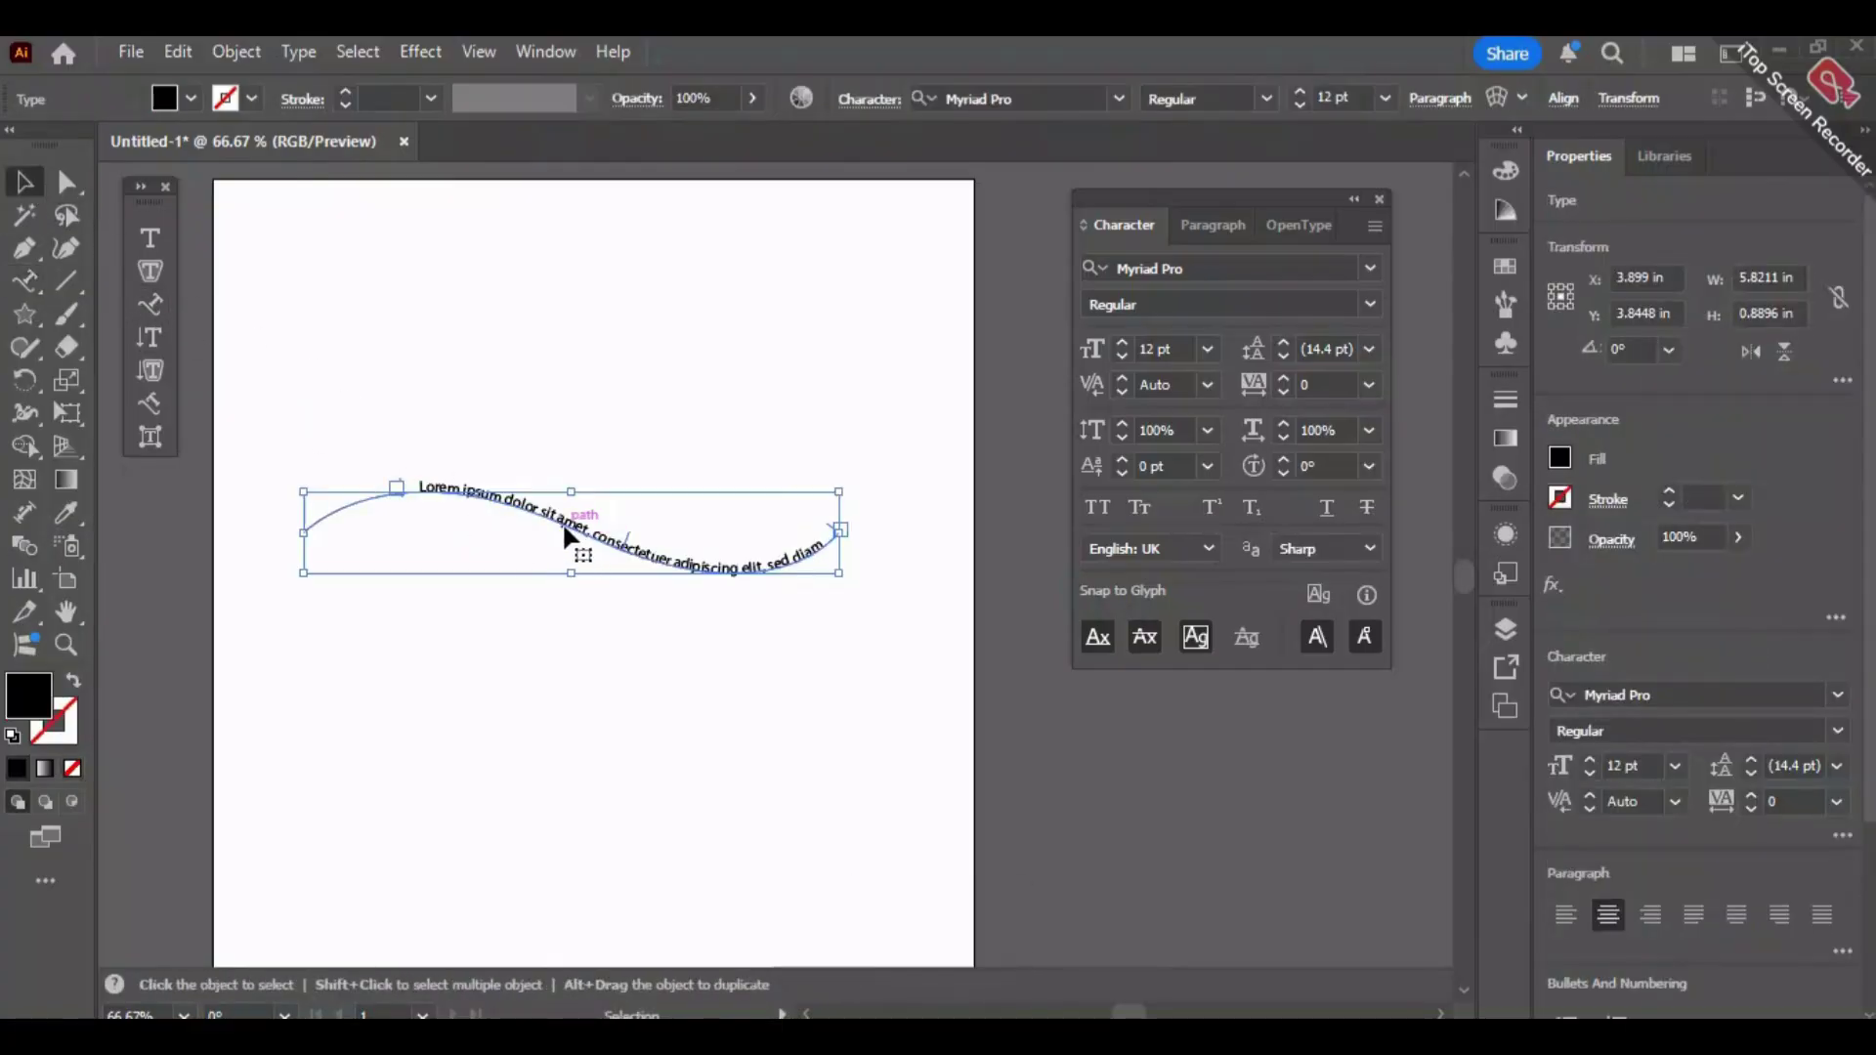
# Replace the placeholder text on the wavy path with "This is a Text".
pyautogui.click(32, 289)
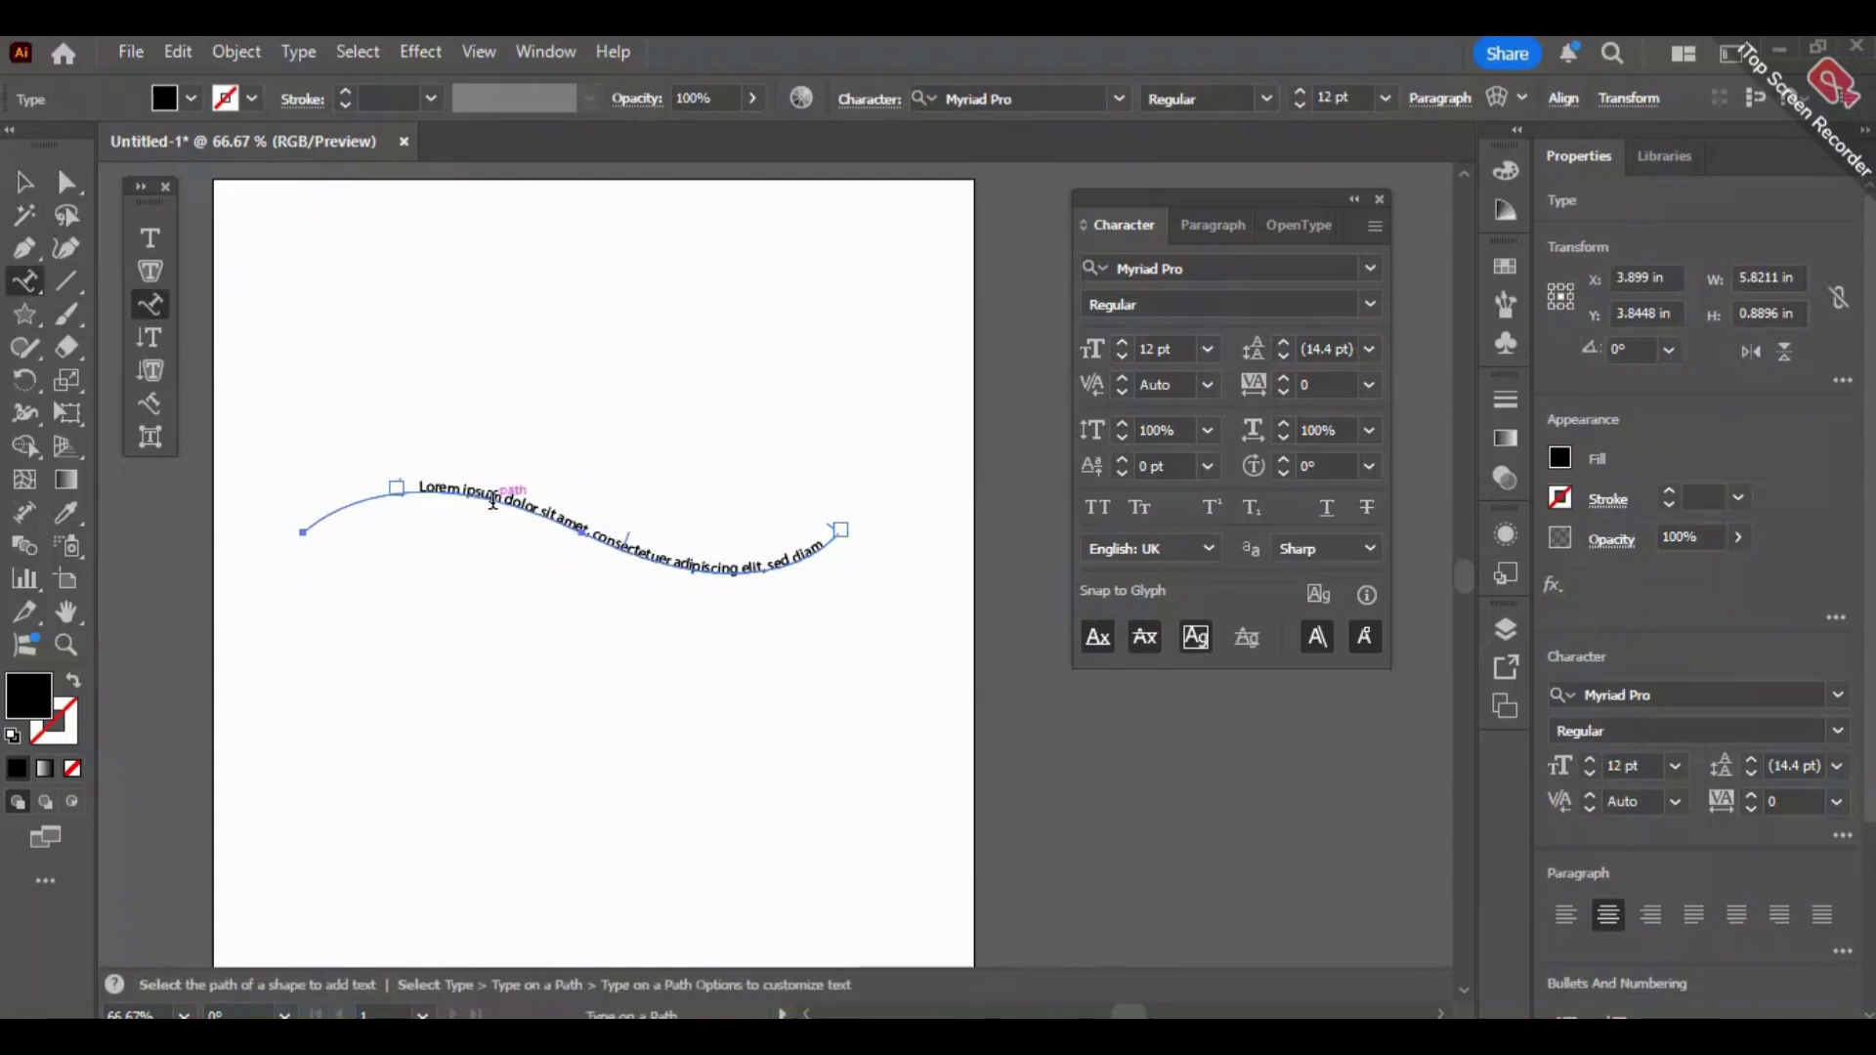
pyautogui.tripleClick(494, 496)
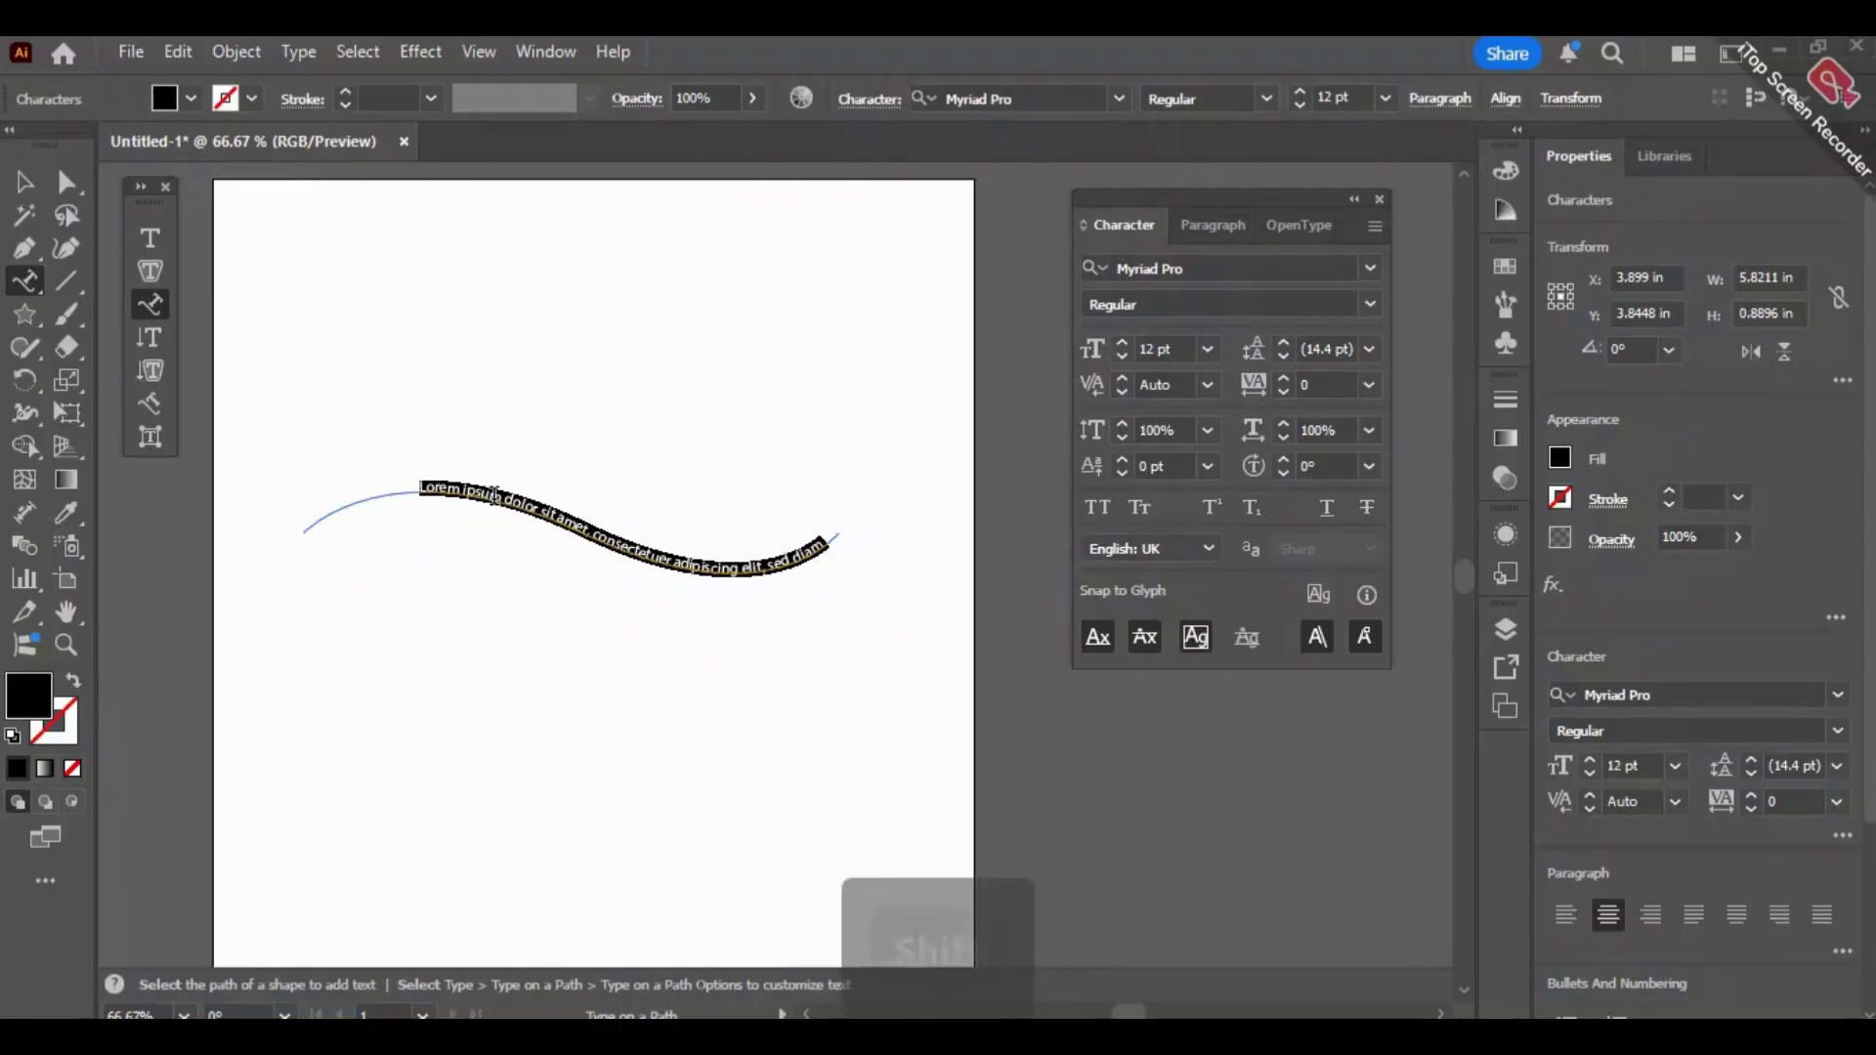
pyautogui.write('This is ')
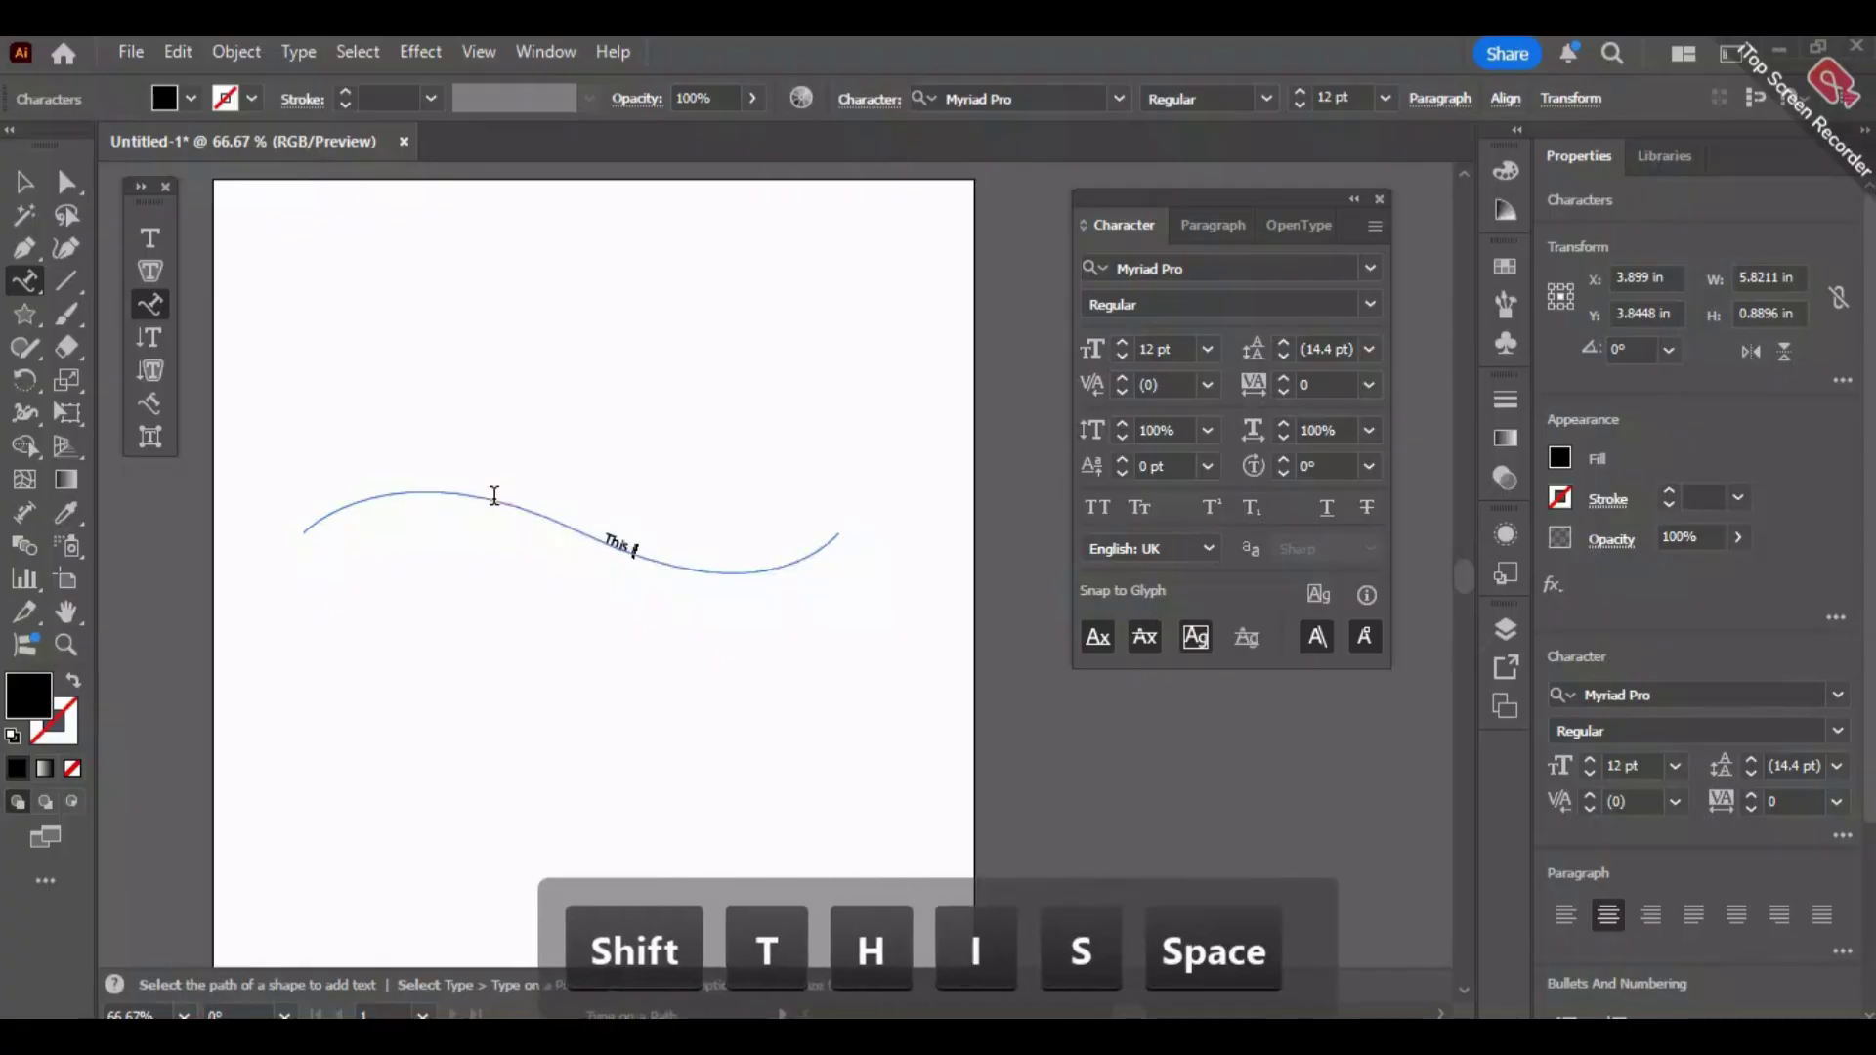
pyautogui.write('a Text')
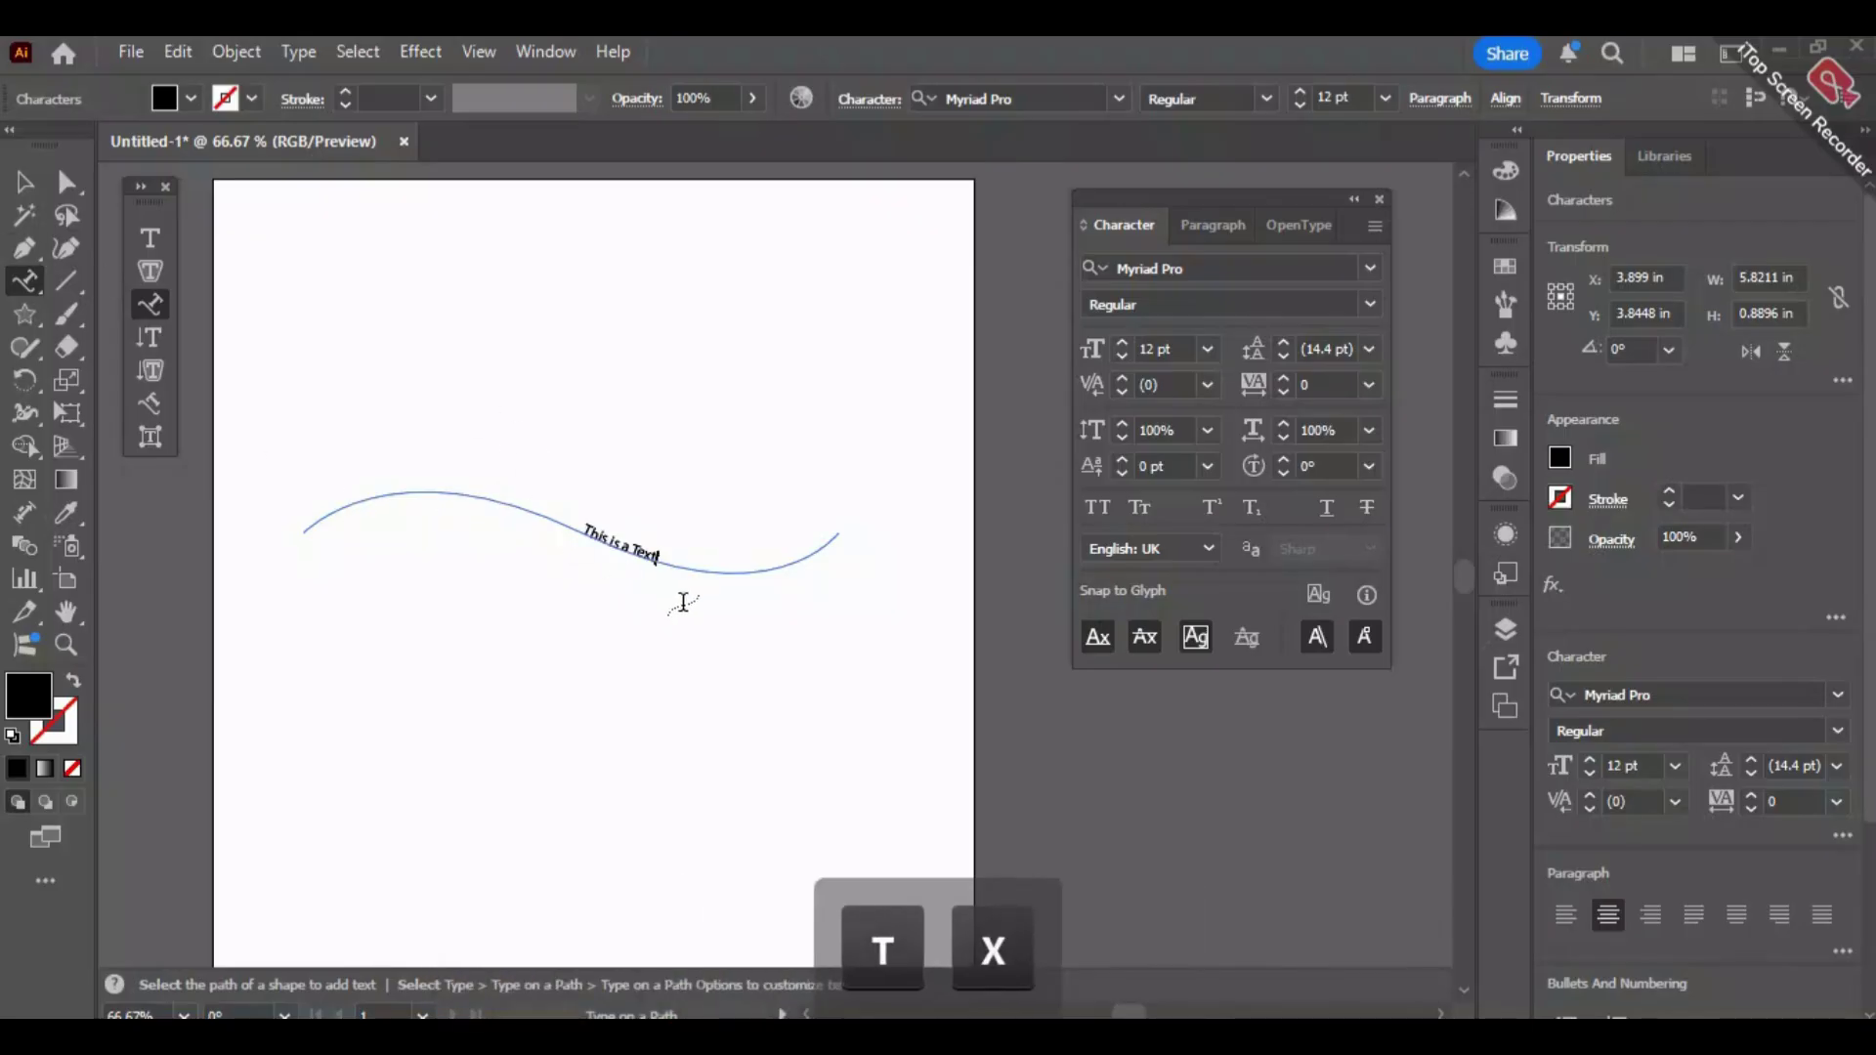
# Set the font size of the text on the path to 24 pt and deselect it.
pyautogui.moveTo(660, 560); pyautogui.dragTo(625, 549)
pyautogui.click(1207, 354)
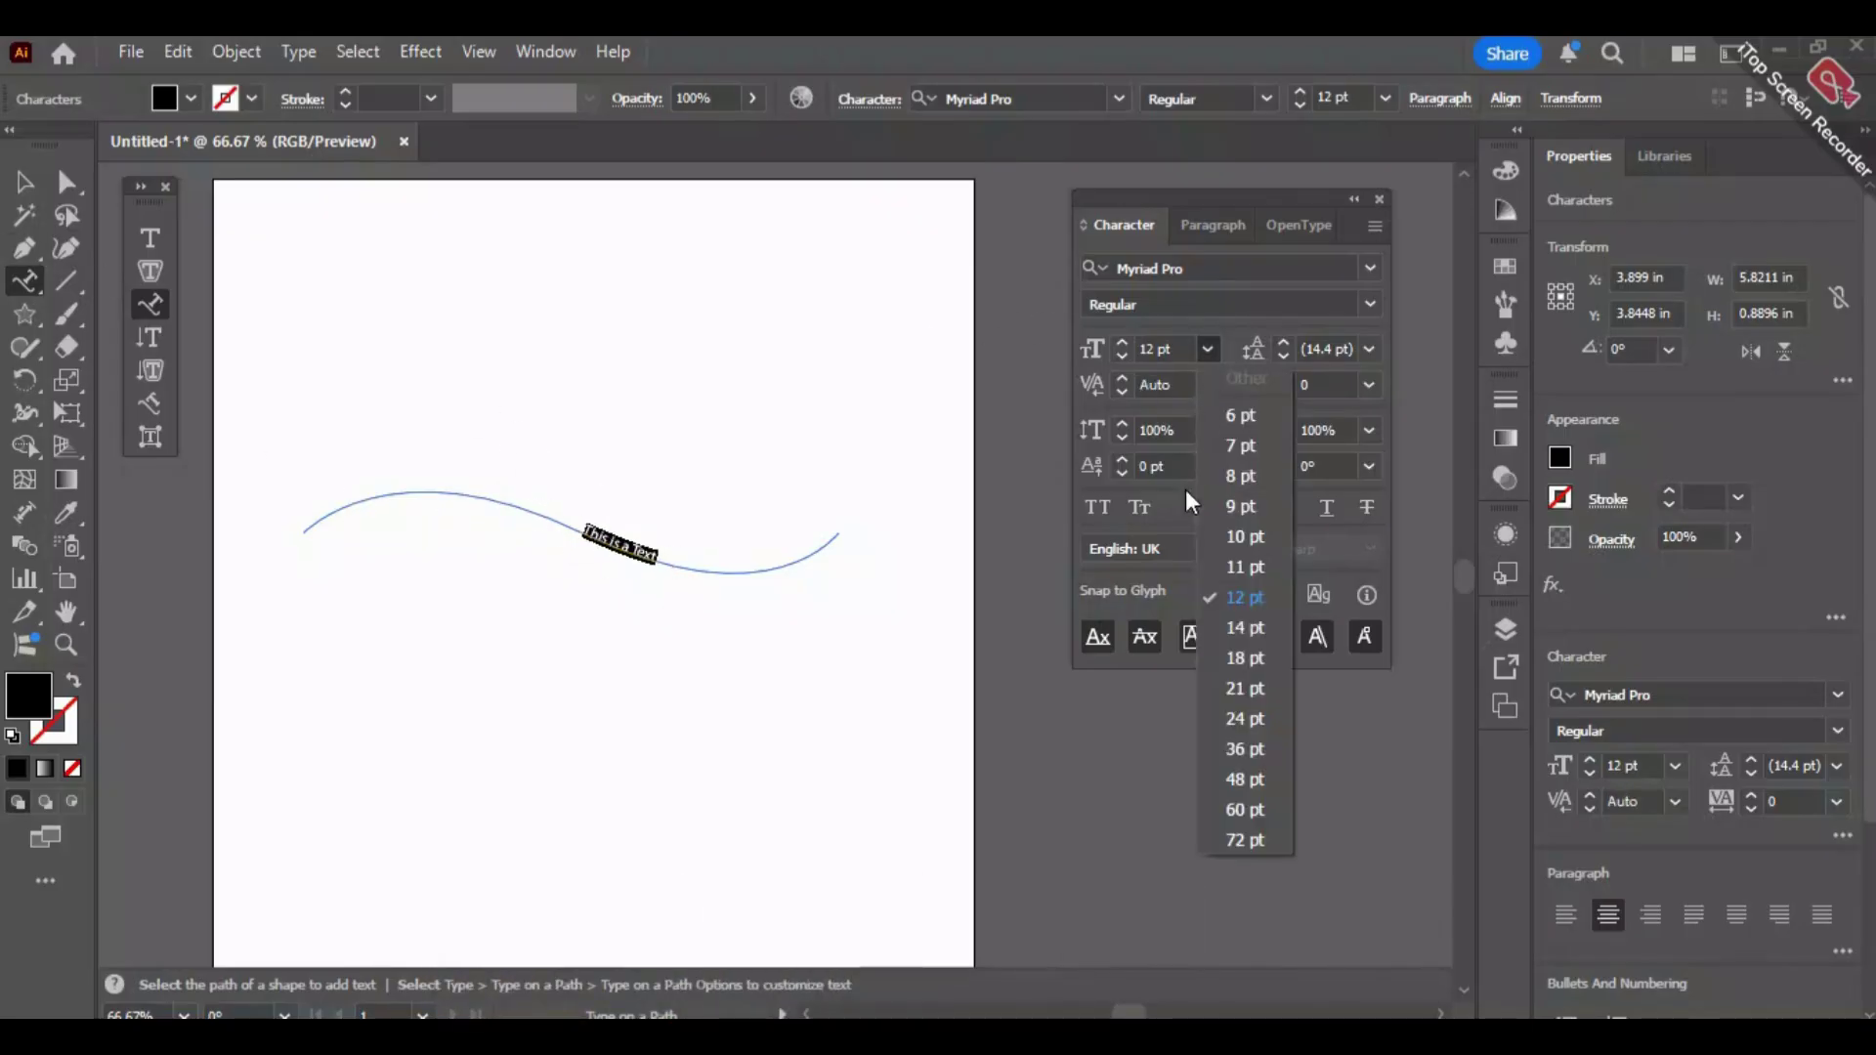
pyautogui.click(1288, 728)
pyautogui.click(27, 183)
pyautogui.click(688, 739)
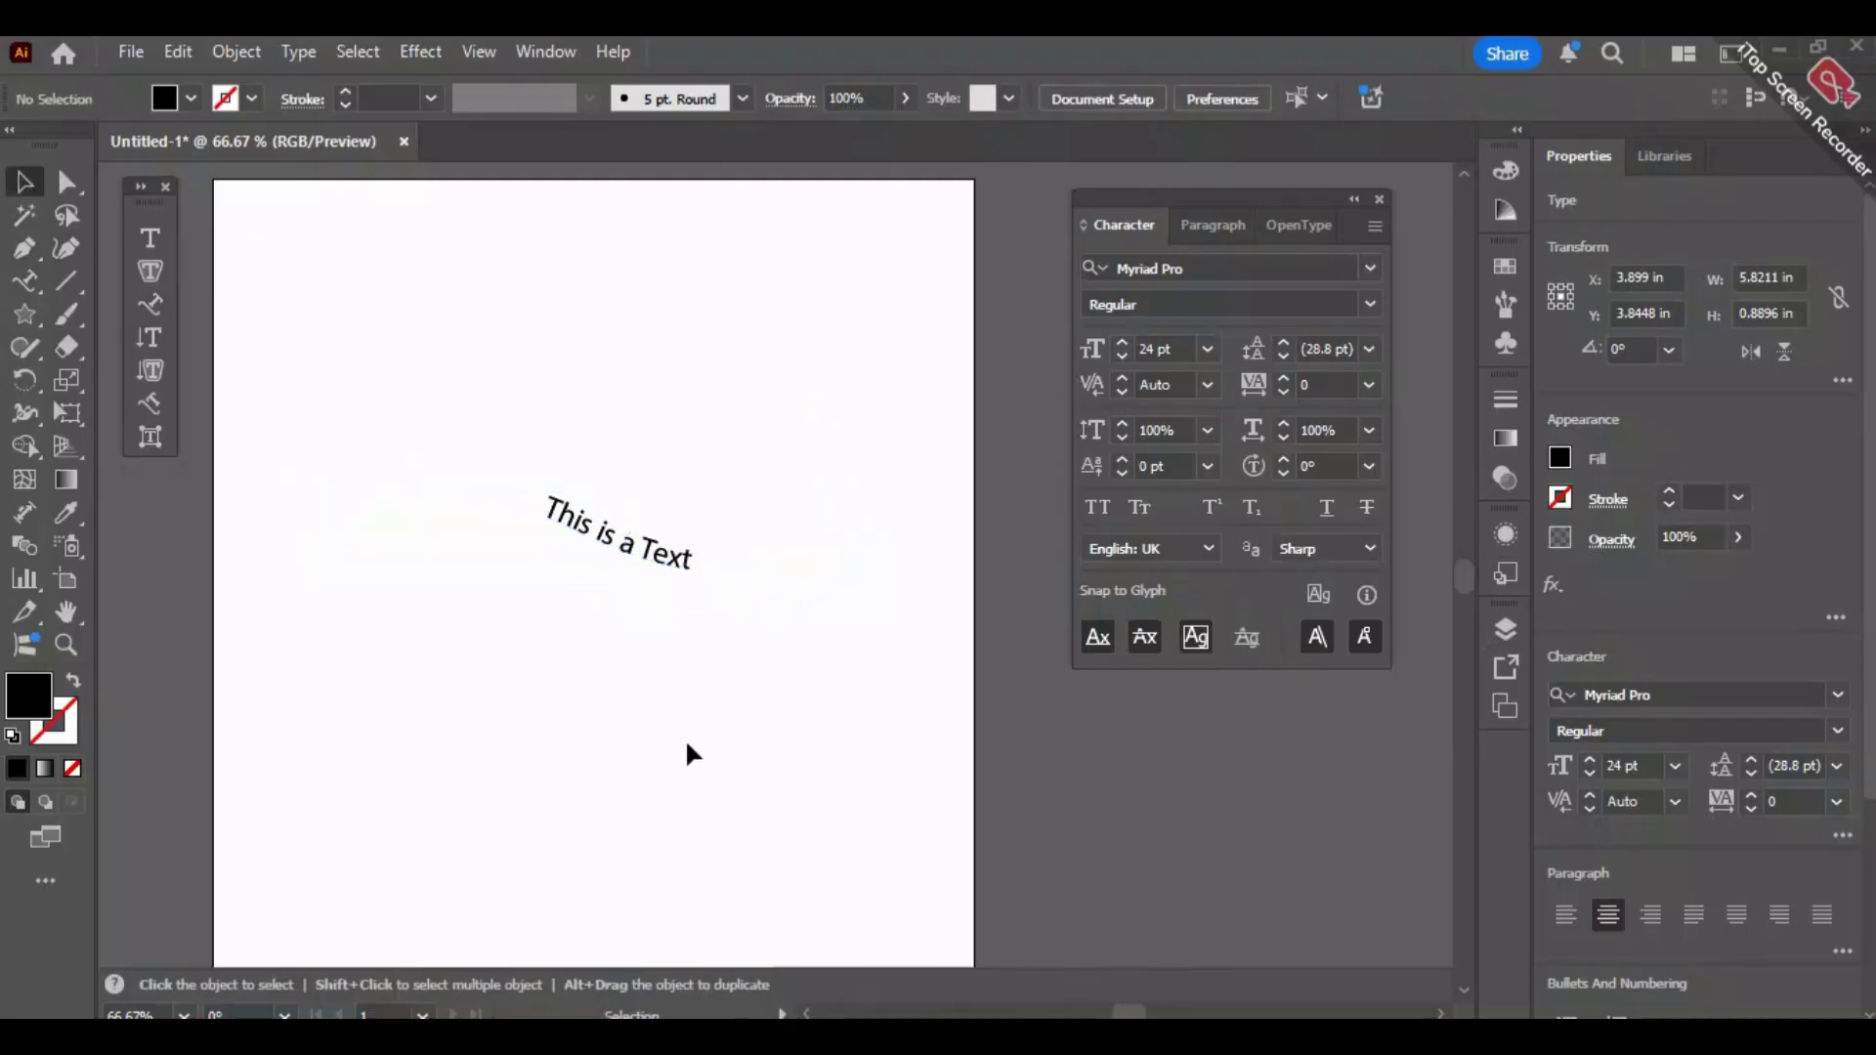
# Move the path text's end bracket inward along the curve, to near the lowest point of the wave.
pyautogui.click(608, 553)
pyautogui.keyDown('alt'); pyautogui.scroll(2, 415, 528); pyautogui.keyUp('alt')
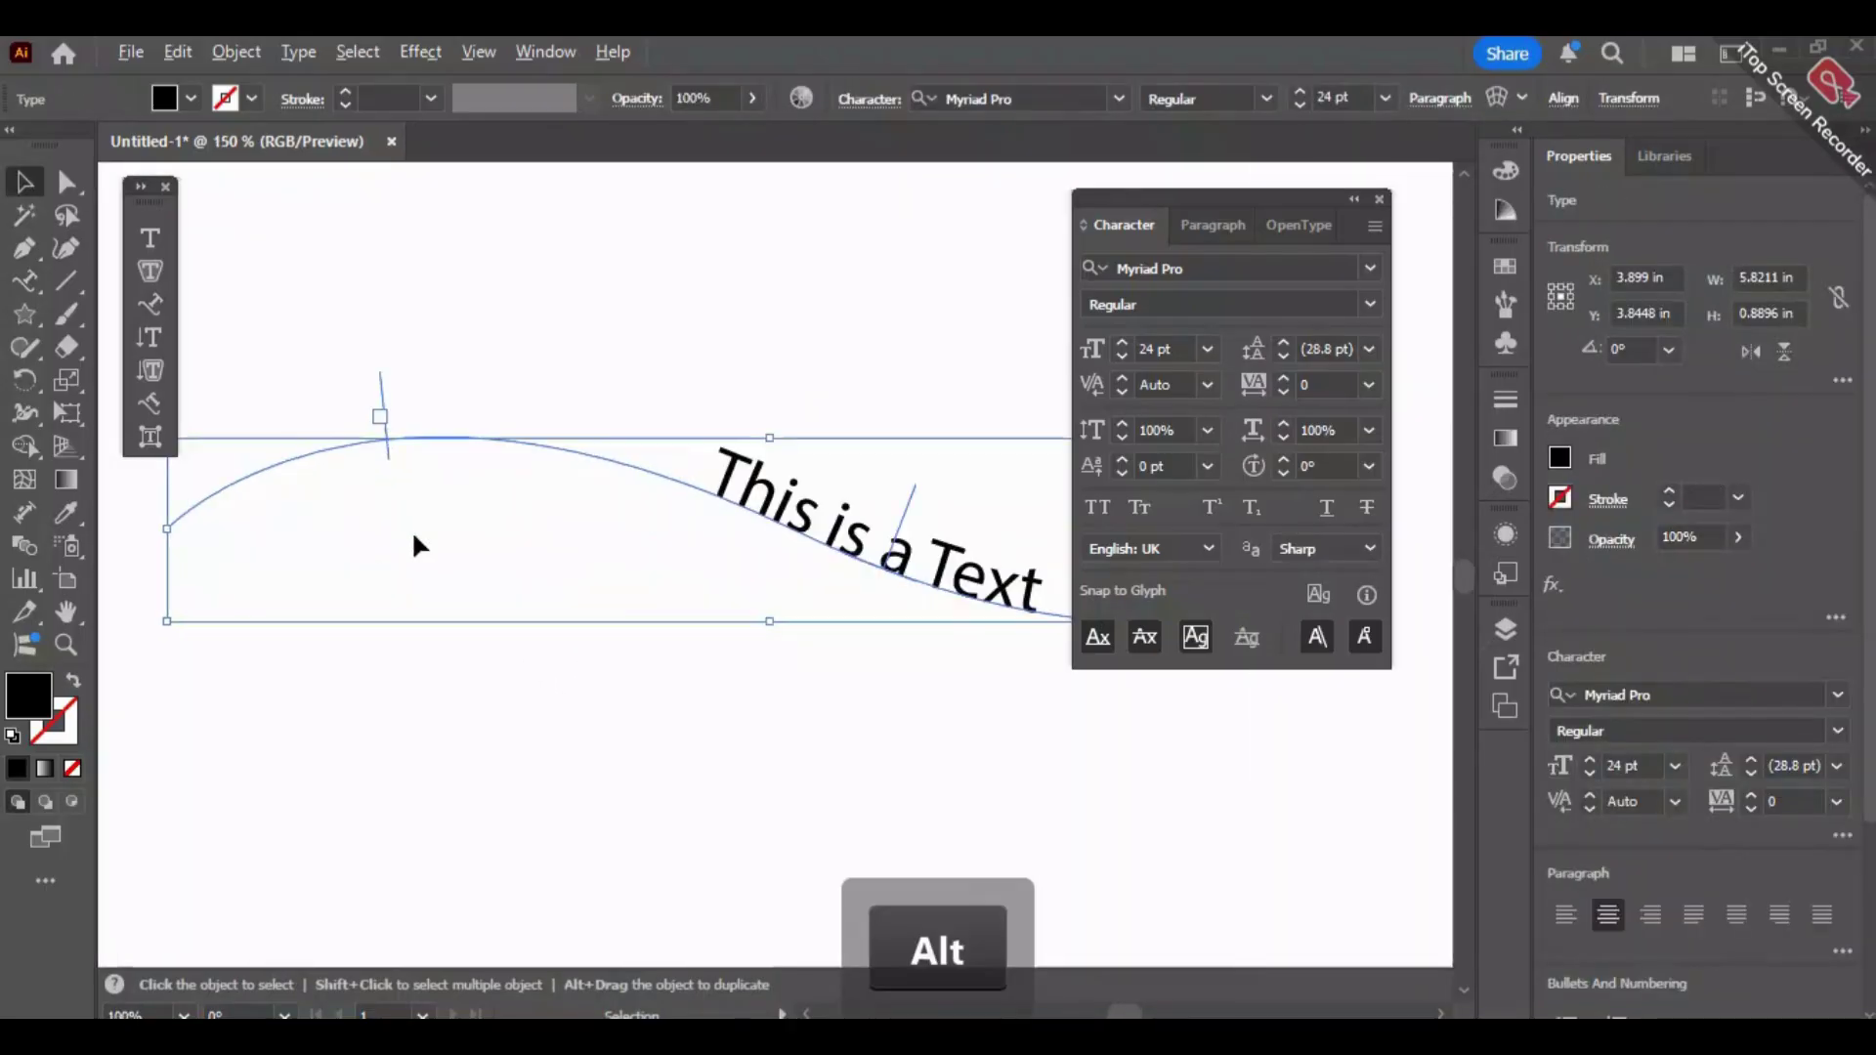
pyautogui.press('space')
pyautogui.moveTo(668, 683); pyautogui.dragTo(444, 808)
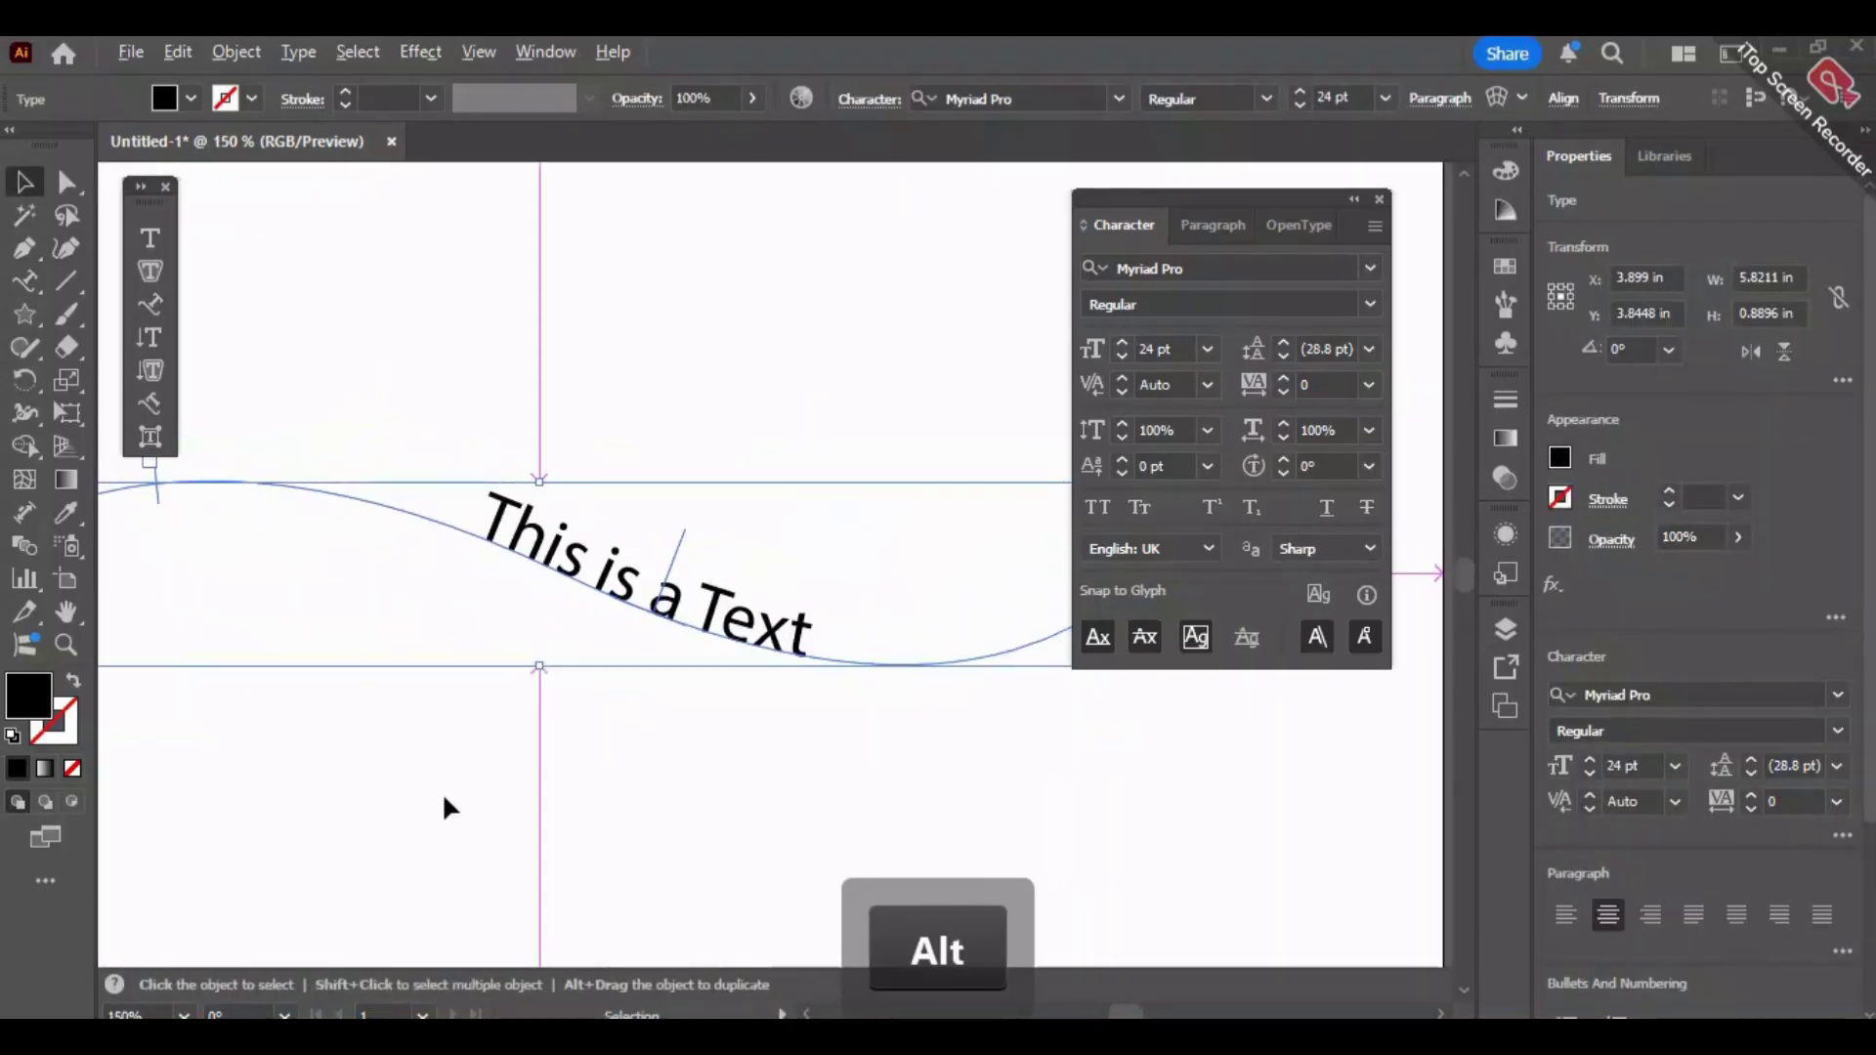
pyautogui.keyDown('alt'); pyautogui.scroll(-1, 362, 774); pyautogui.keyUp('alt')
pyautogui.keyDown('alt'); pyautogui.scroll(-1, 362, 772); pyautogui.keyUp('alt')
pyautogui.keyDown('alt'); pyautogui.scroll(4, 457, 750); pyautogui.keyUp('alt')
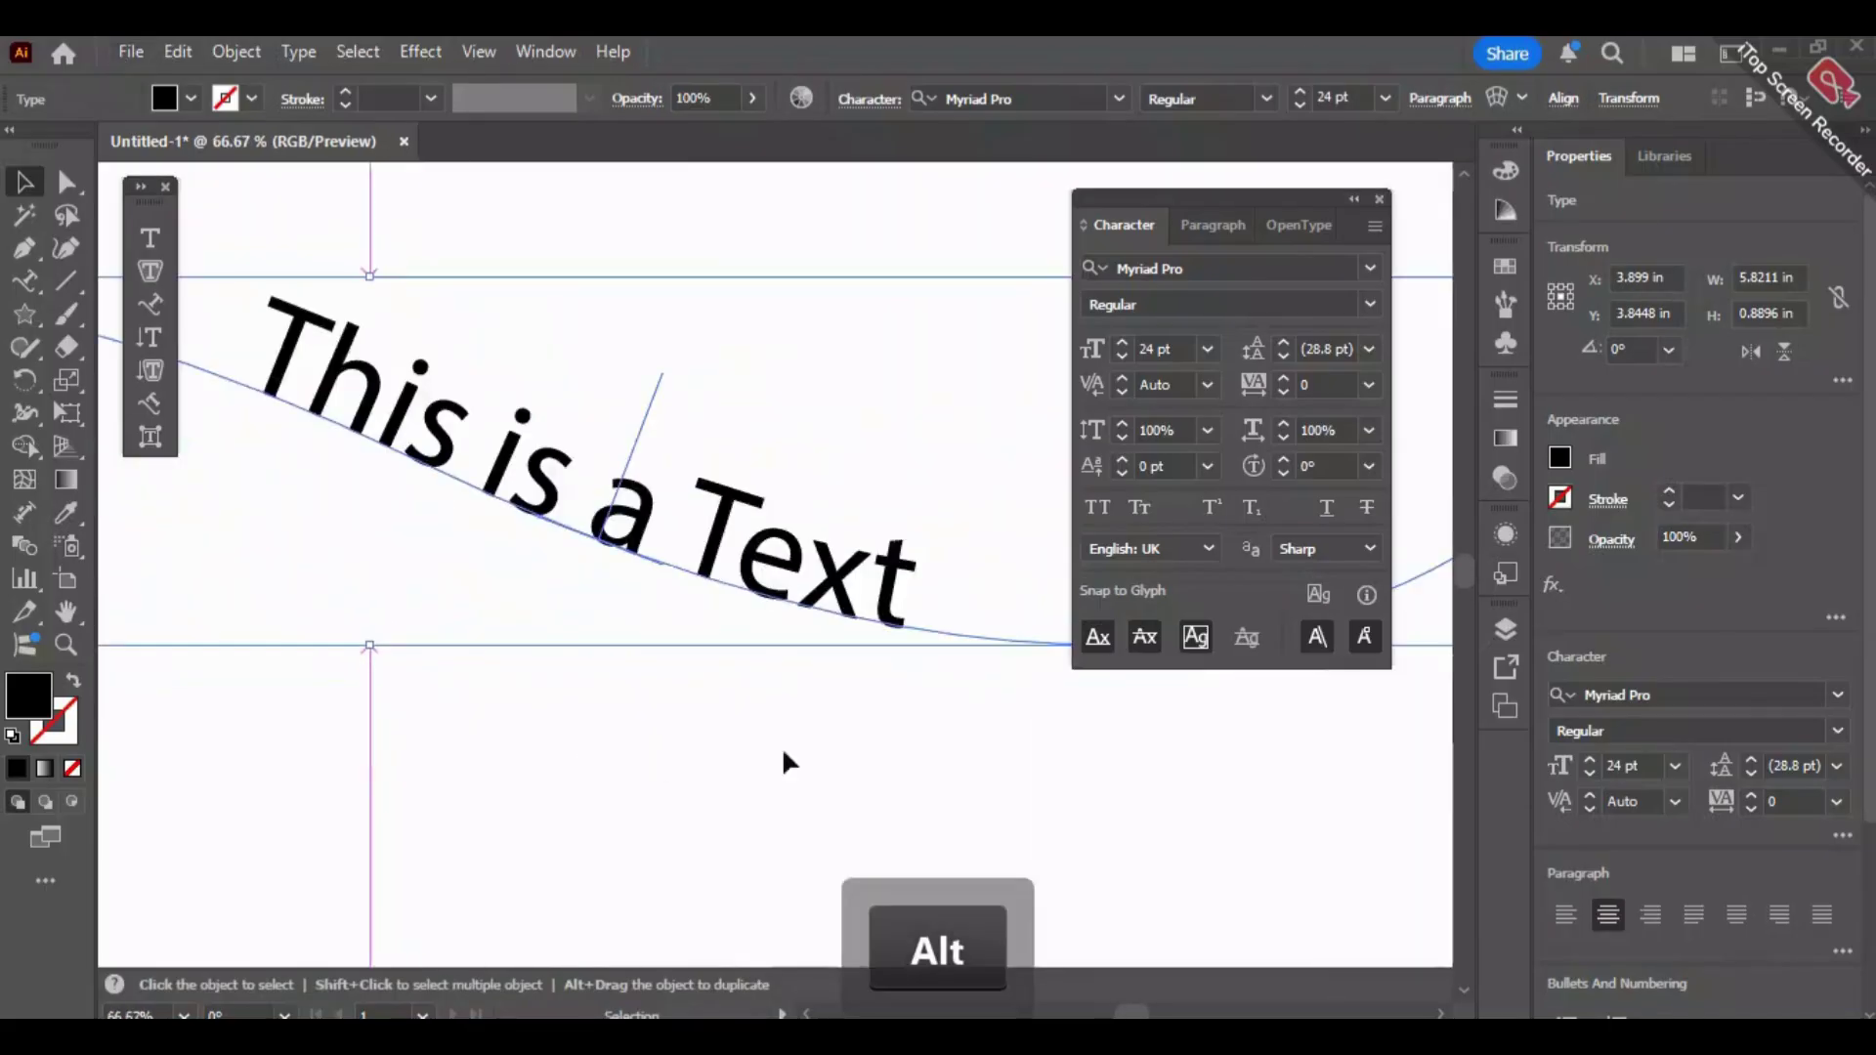
pyautogui.press('space')
pyautogui.moveTo(831, 705); pyautogui.dragTo(74, 863)
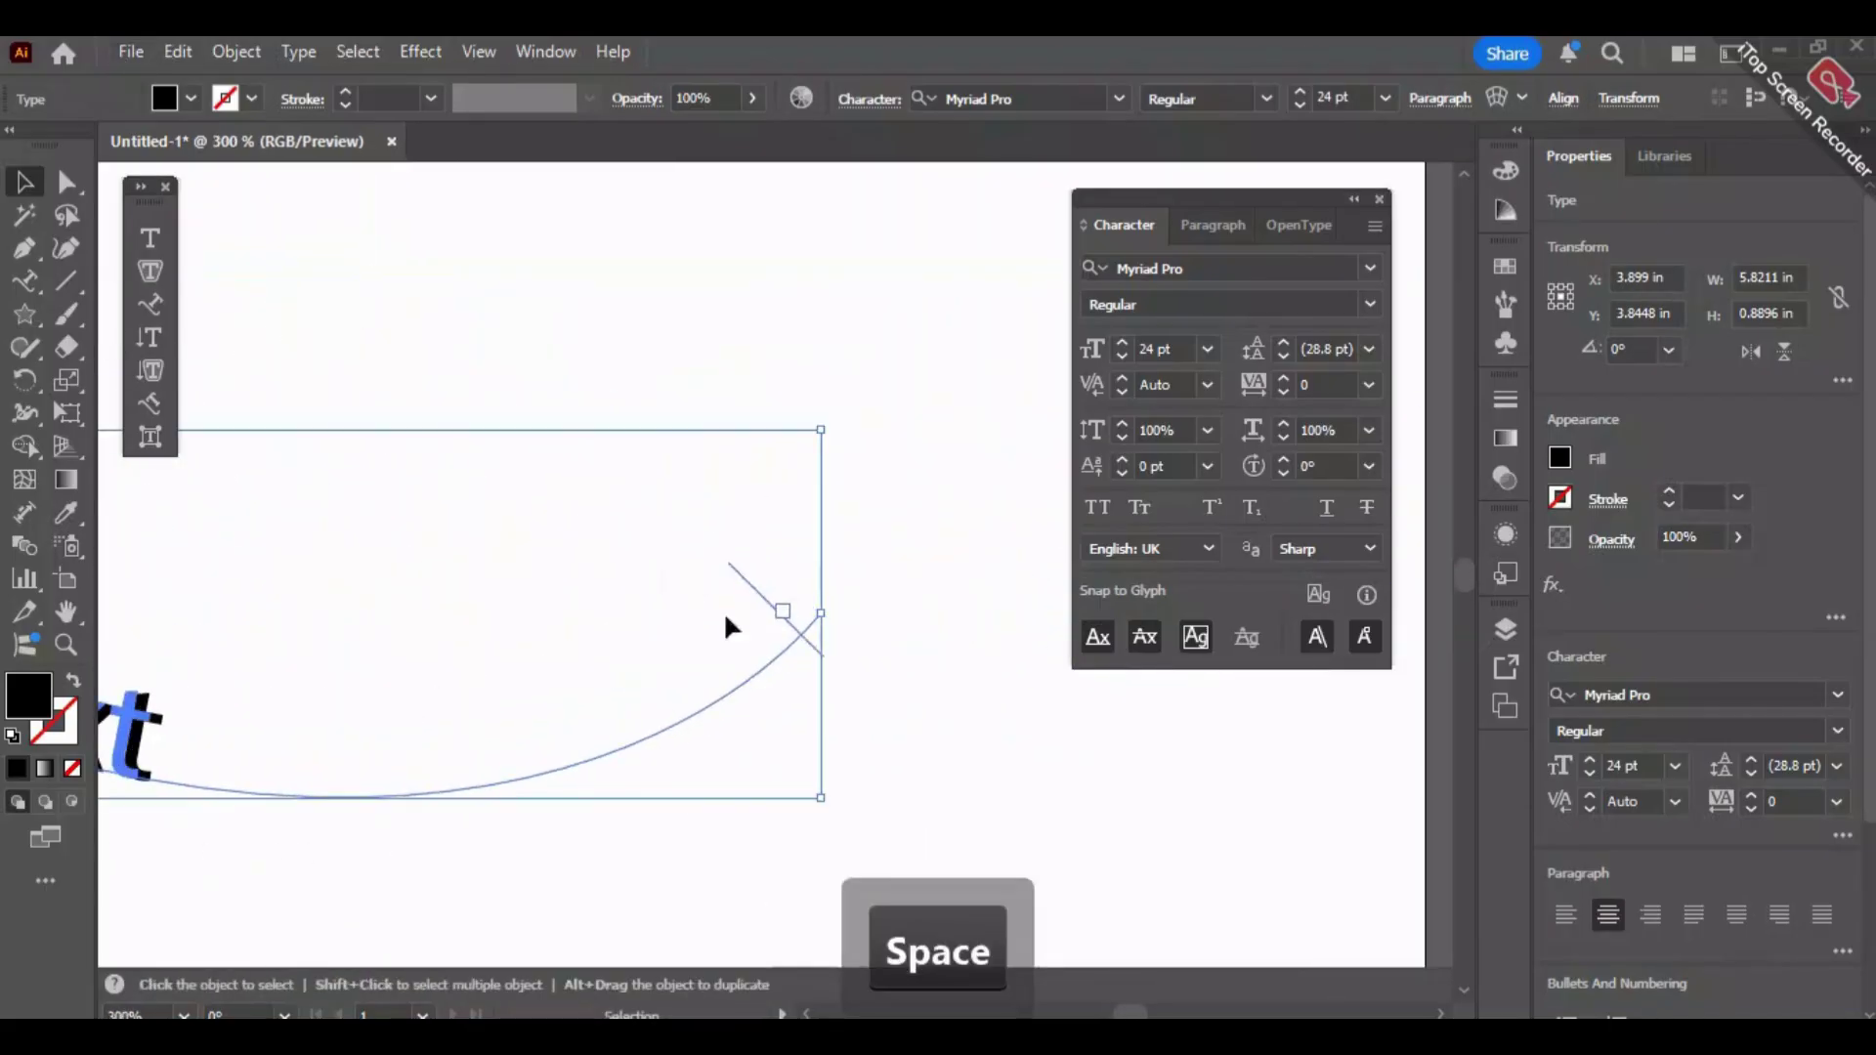
pyautogui.keyDown('alt'); pyautogui.scroll(-5, 222, 755); pyautogui.keyUp('alt')
pyautogui.press('space')
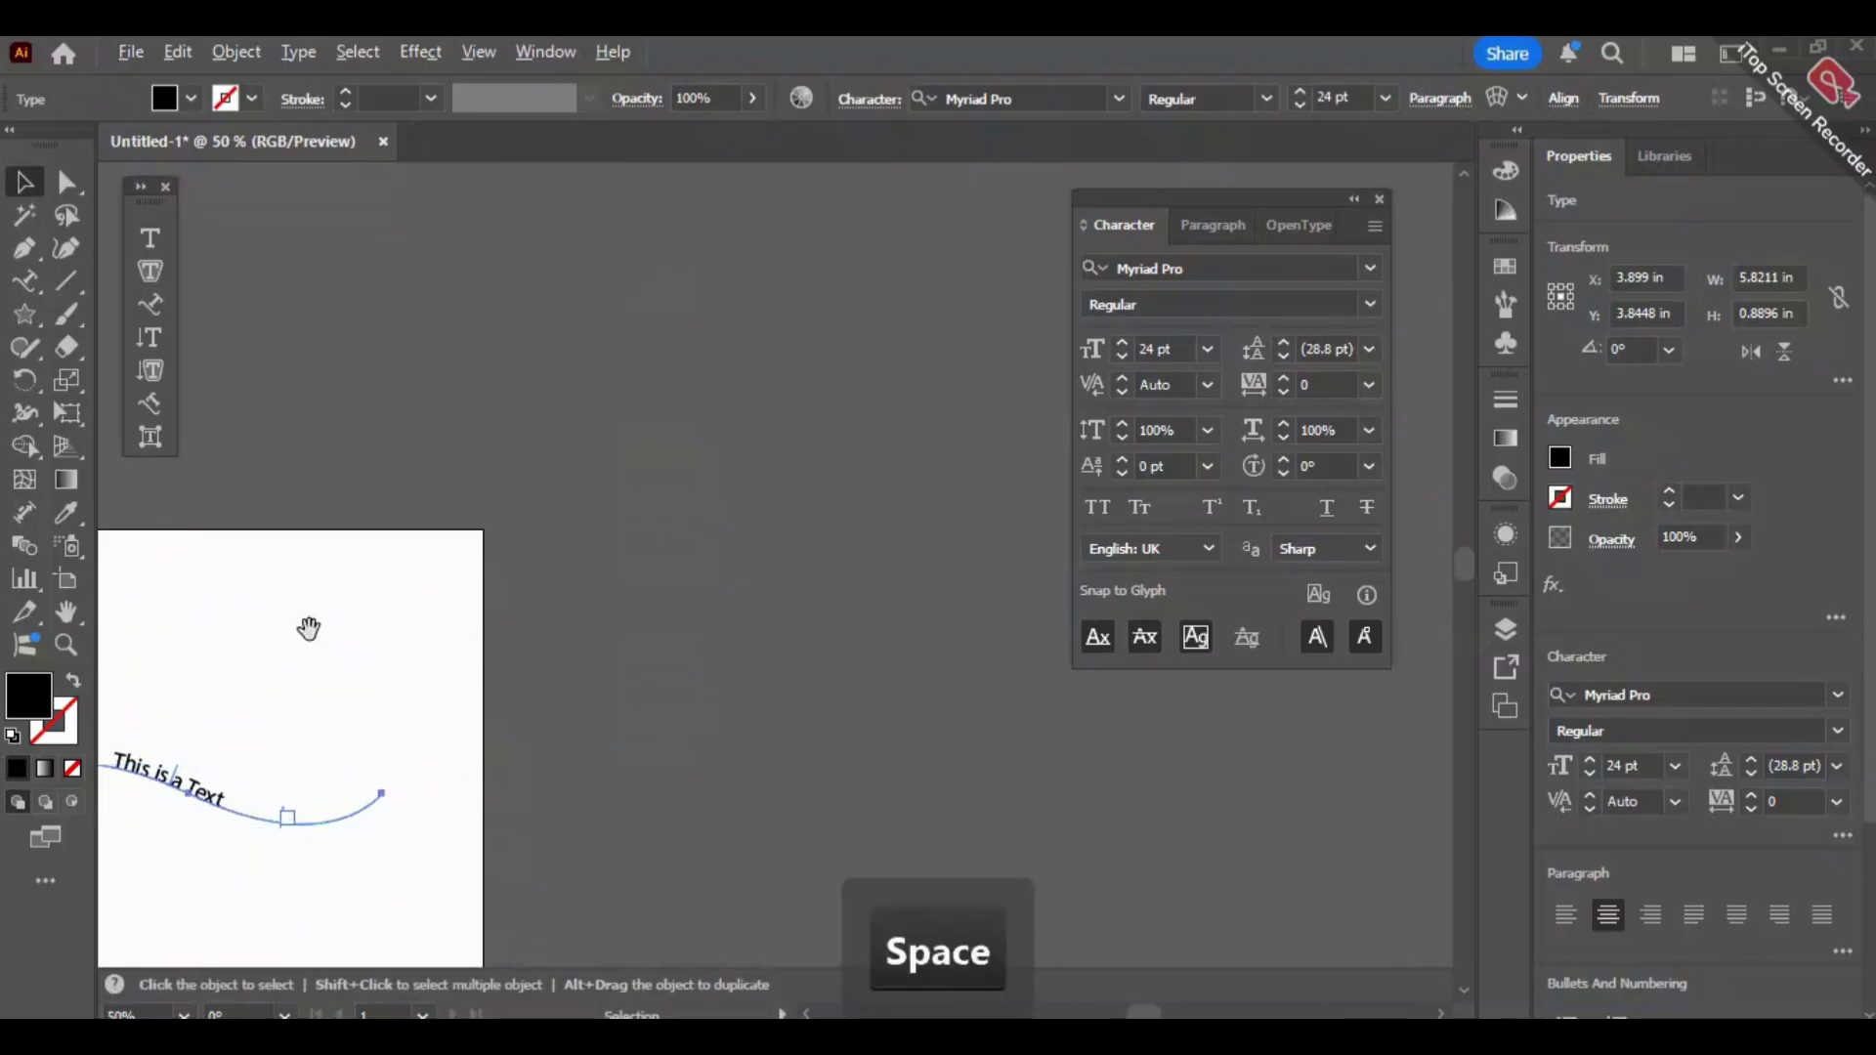
pyautogui.moveTo(308, 628); pyautogui.dragTo(825, 554)
# Try to adjust the path text's start bracket, and undo the accidentally threaded second text path.
pyautogui.keyDown('alt'); pyautogui.scroll(2, 745, 592); pyautogui.keyUp('alt')
pyautogui.press('space')
pyautogui.moveTo(645, 737); pyautogui.dragTo(666, 489)
pyautogui.keyDown('alt'); pyautogui.scroll(2, 662, 486); pyautogui.keyUp('alt')
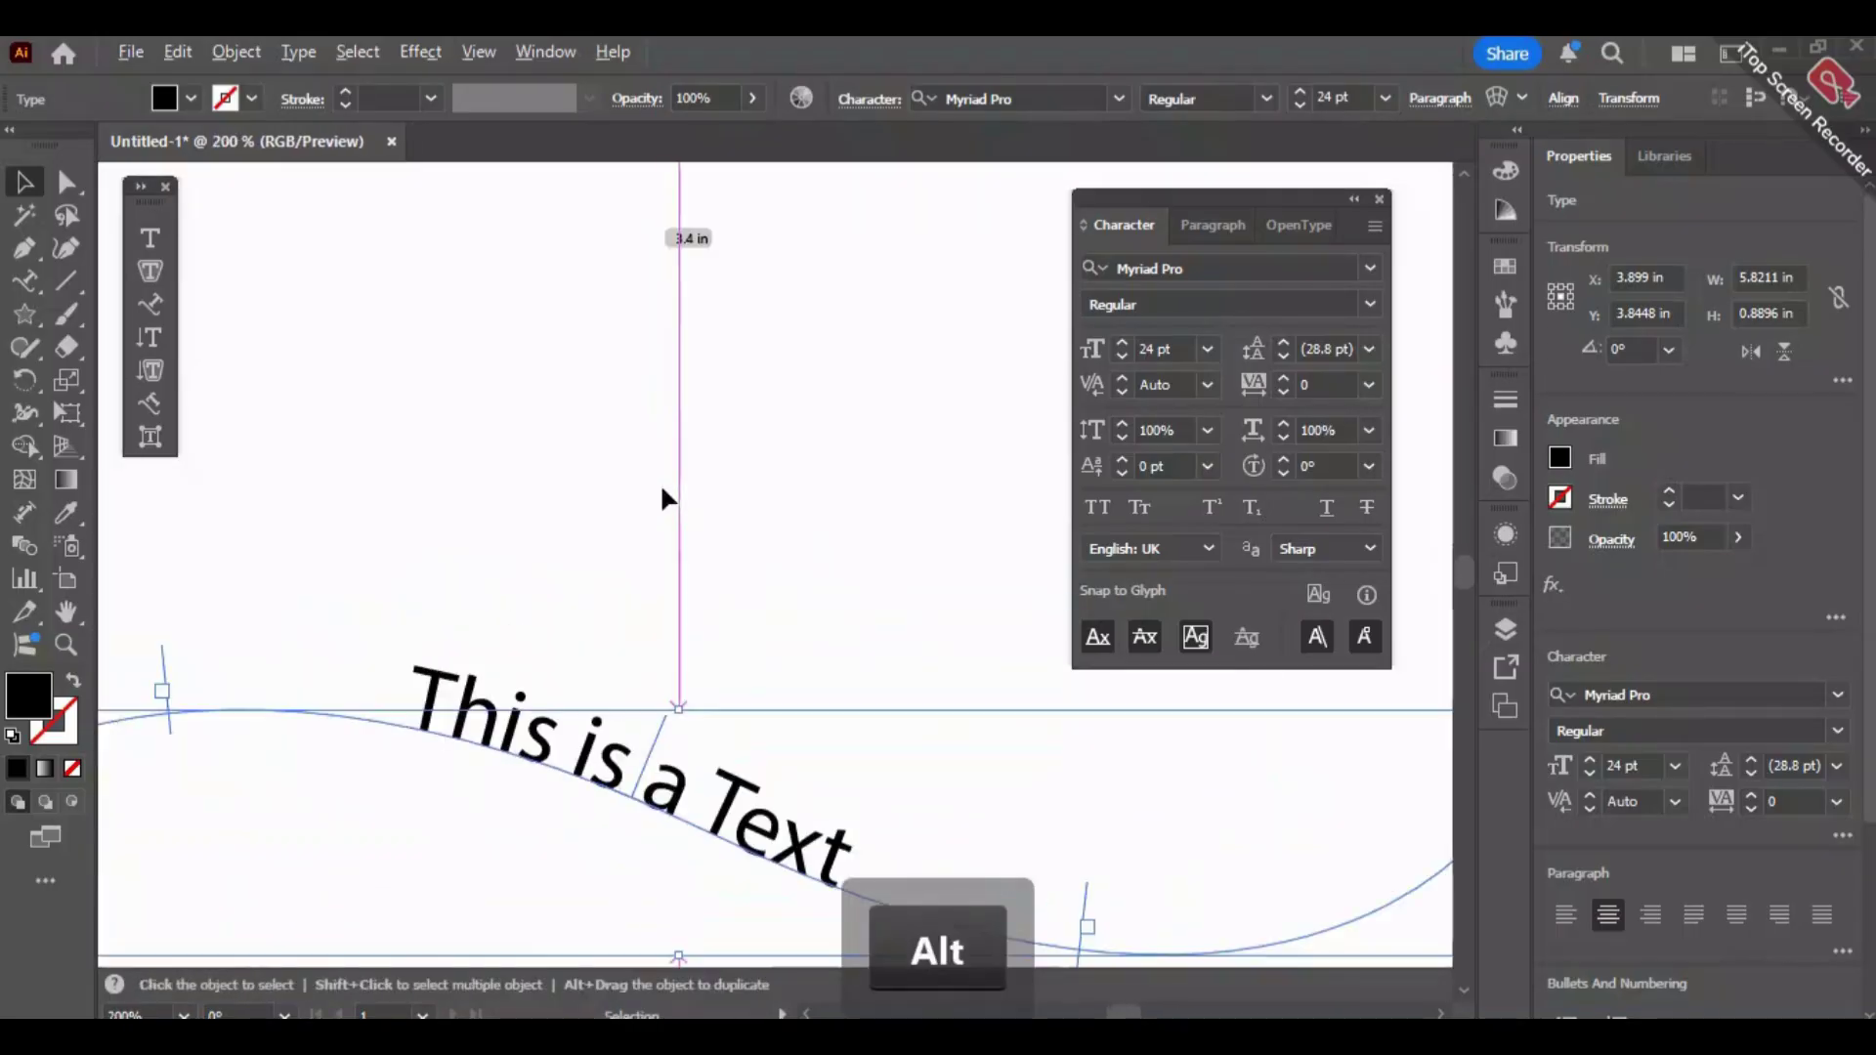
pyautogui.keyDown('alt'); pyautogui.scroll(-2, 670, 596); pyautogui.keyUp('alt')
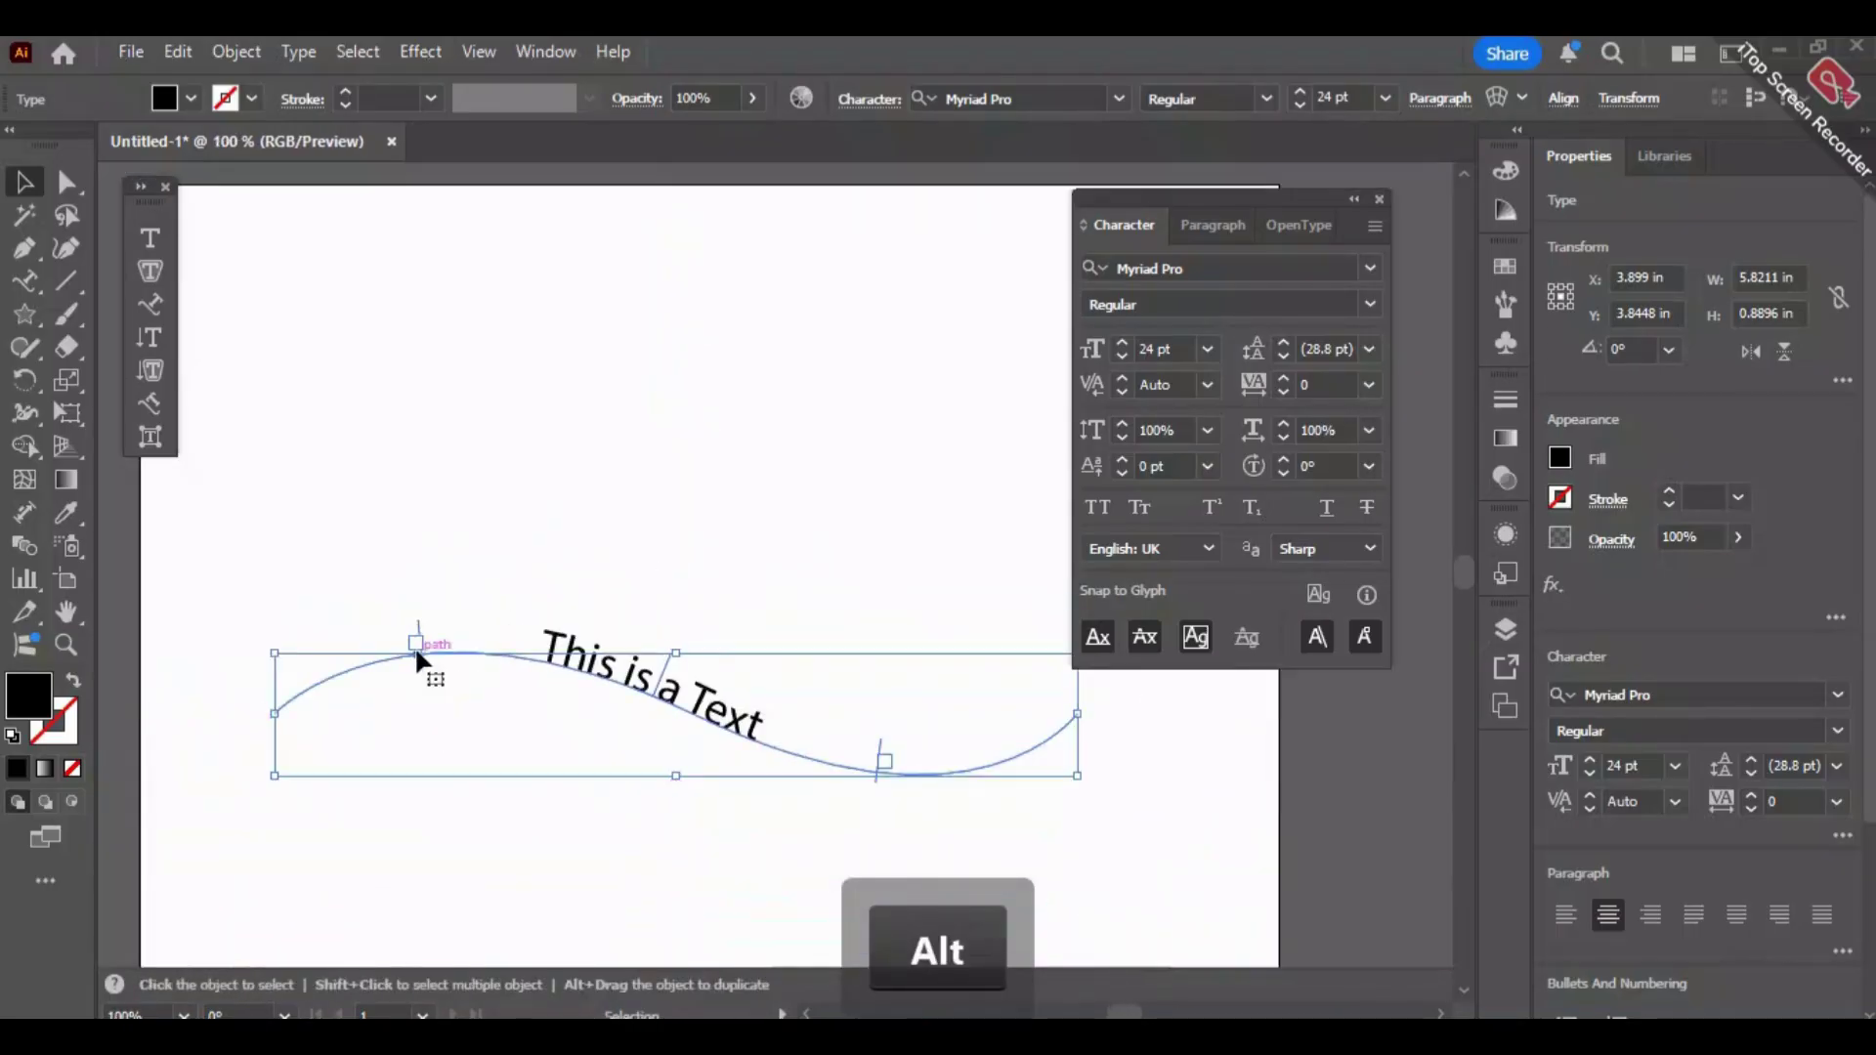
pyautogui.moveTo(457, 631); pyautogui.dragTo(453, 631)
pyautogui.click(538, 659)
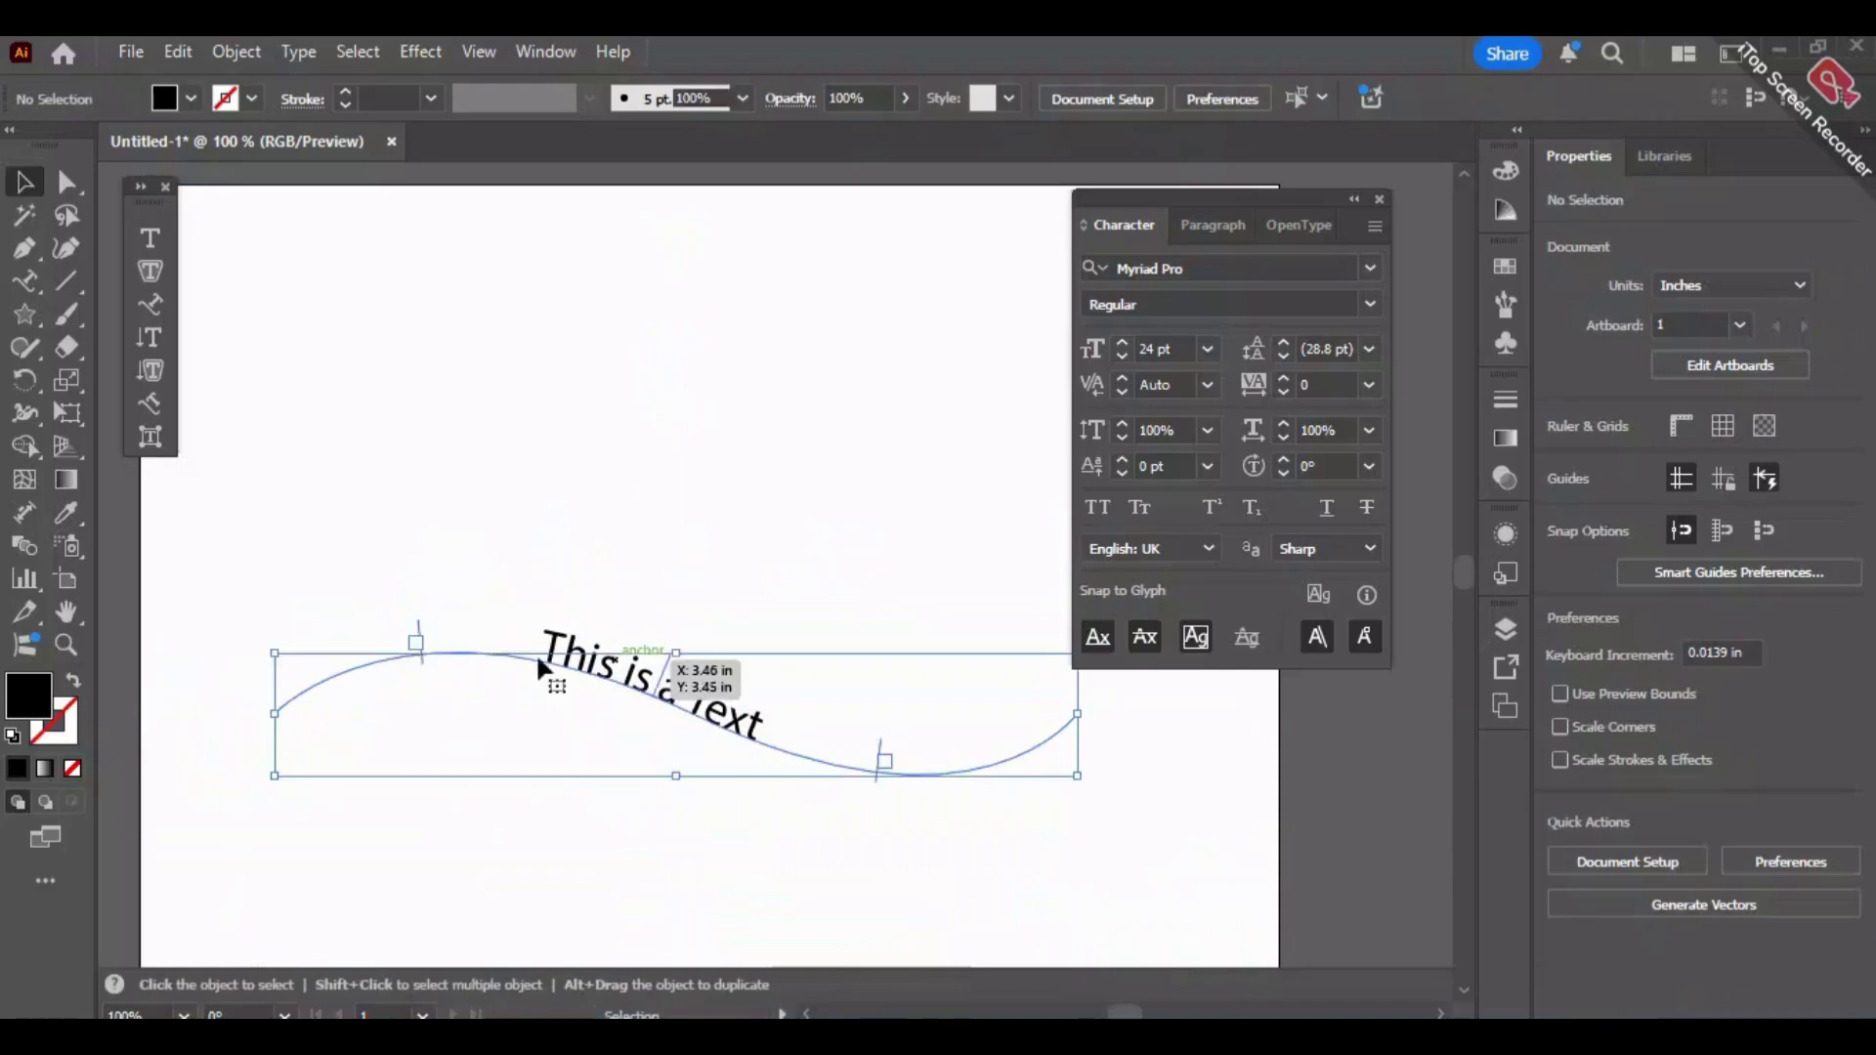
pyautogui.doubleClick(415, 637)
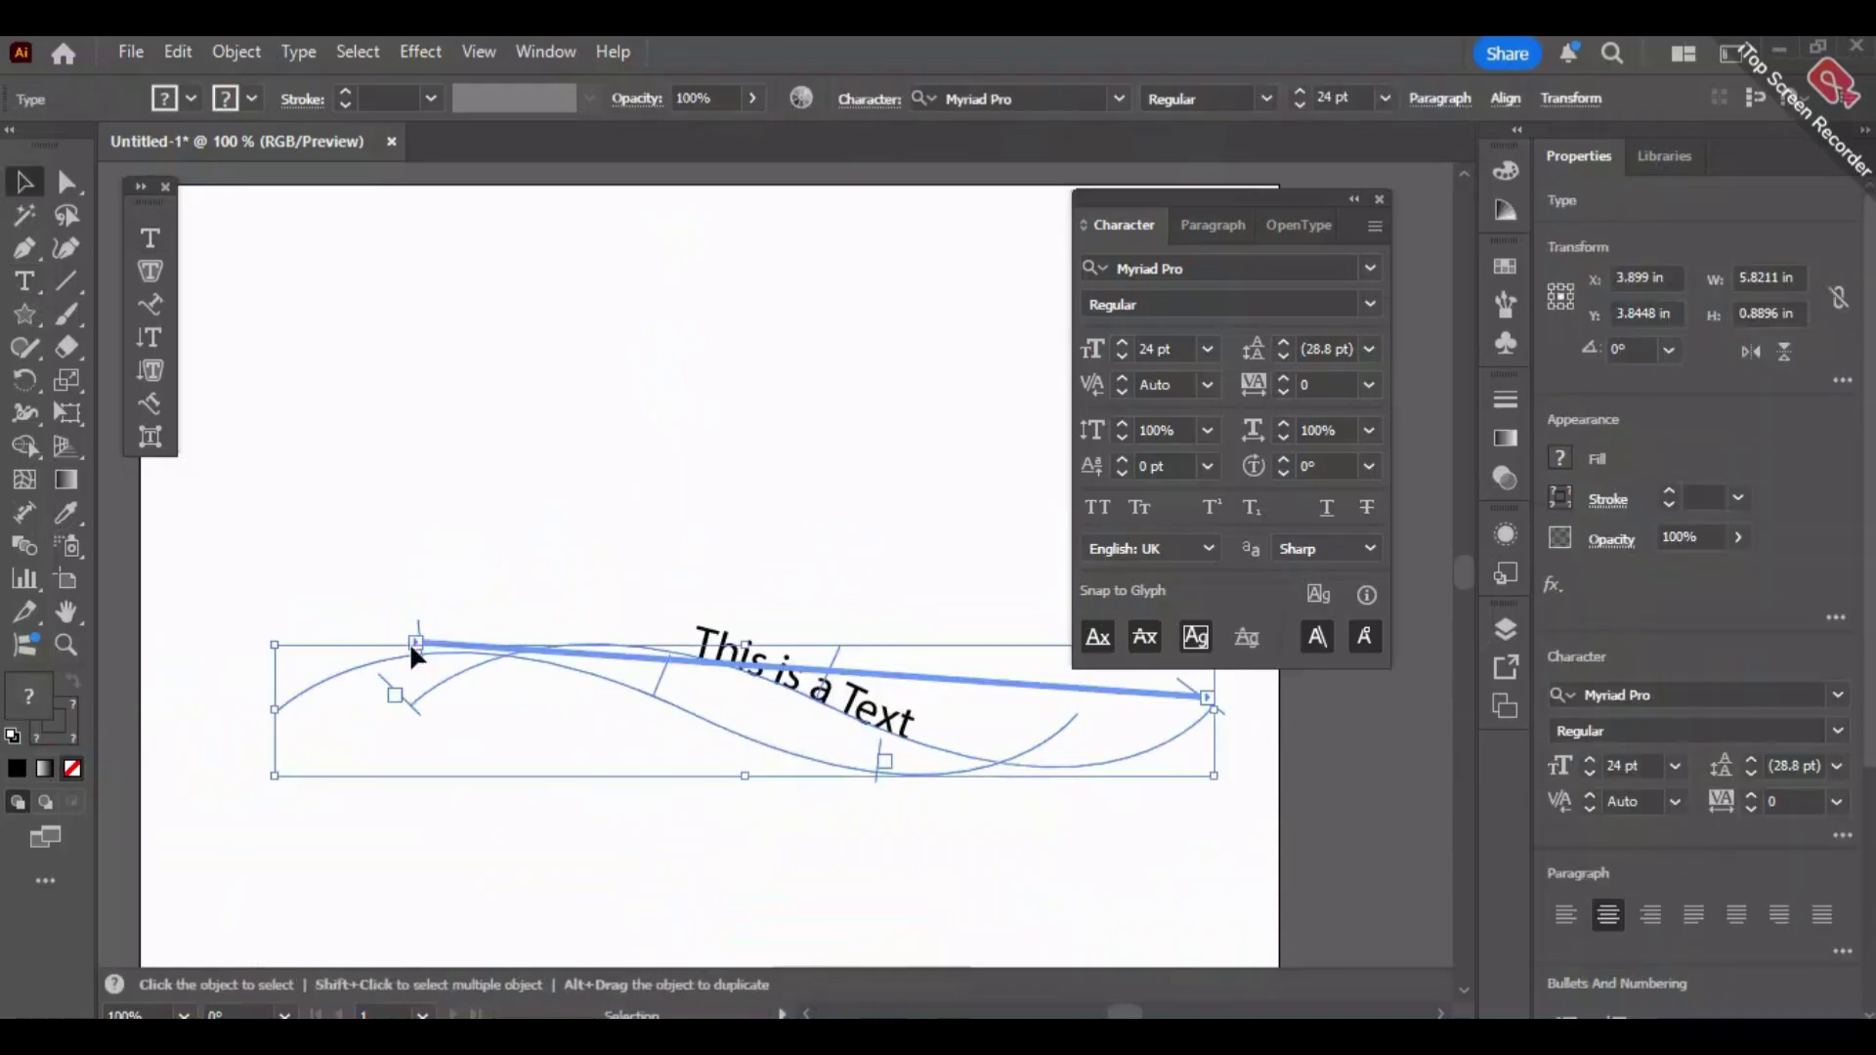
pyautogui.hotkey('ctrl', 'z')
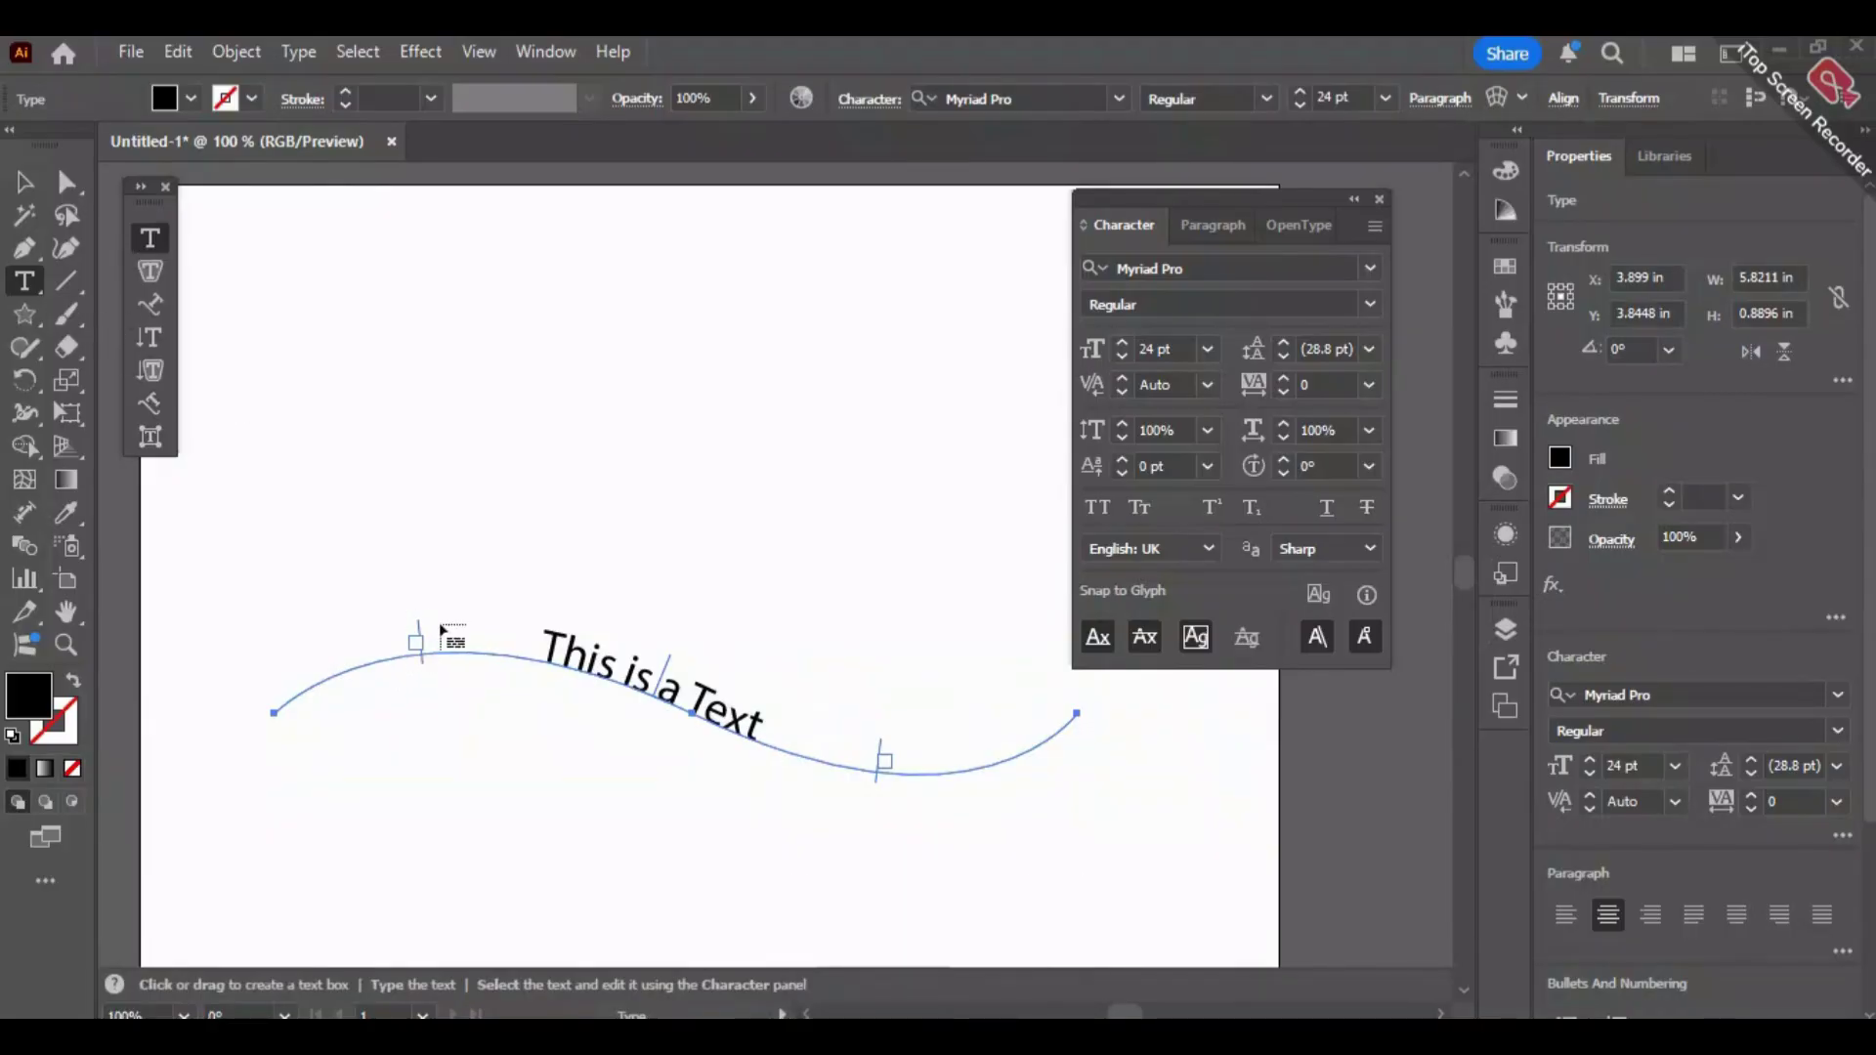
# Move the path text's start bracket past the curve's crest, shifting the text further along the wave.
pyautogui.click(26, 178)
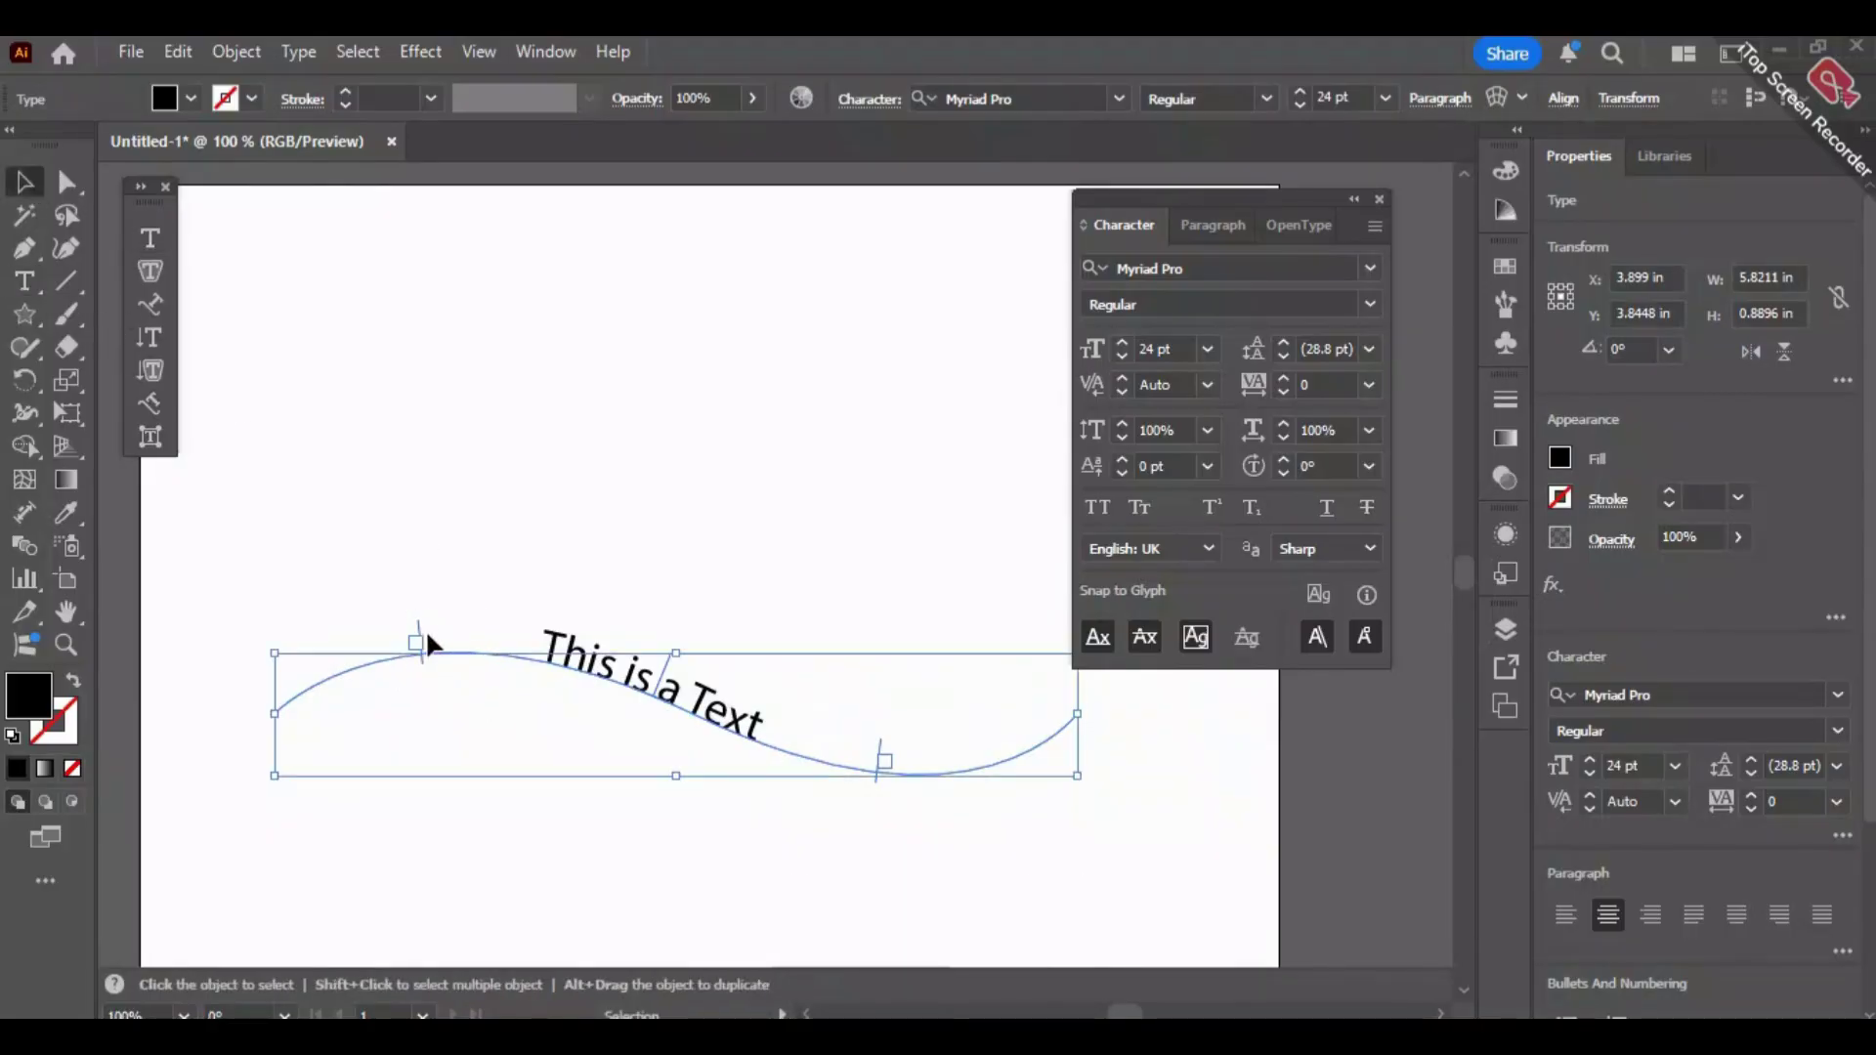
pyautogui.moveTo(420, 633); pyautogui.dragTo(608, 686)
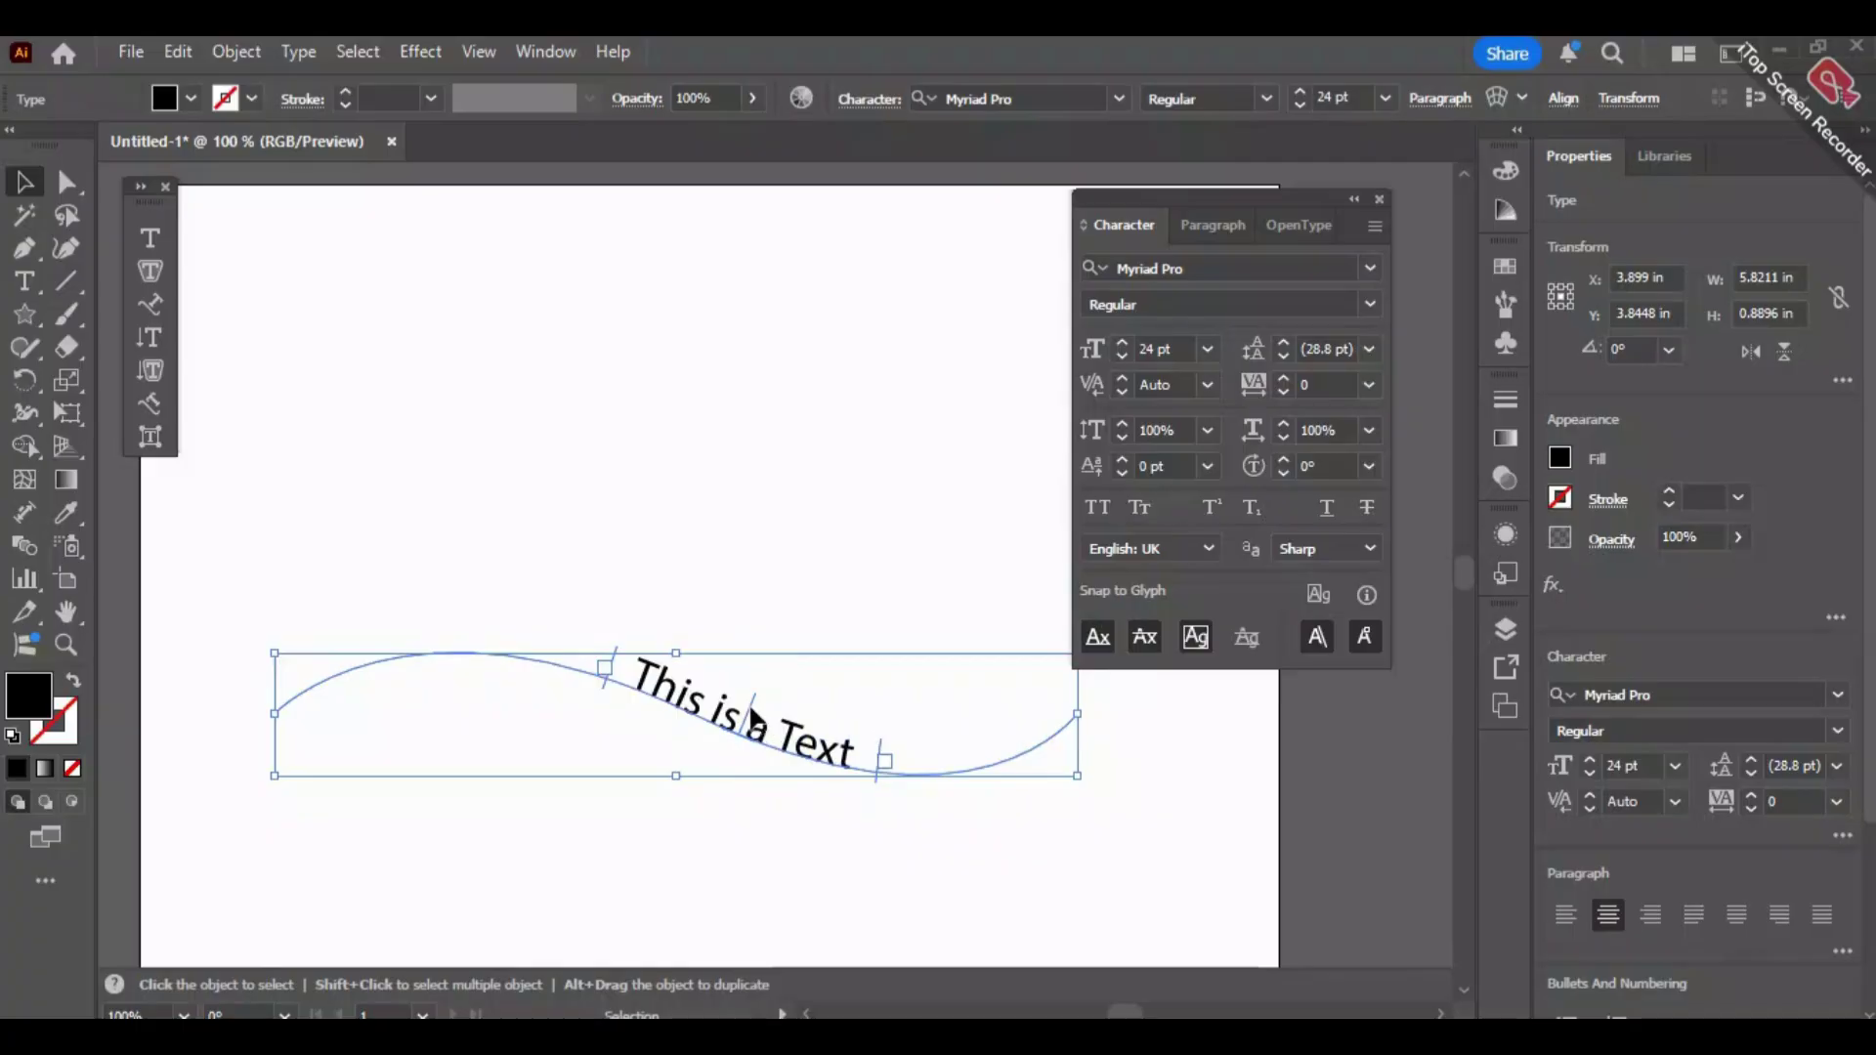
# Flip the path text to the underside of the wave near its far end, and delete the text with its path.
pyautogui.moveTo(751, 716); pyautogui.dragTo(965, 852)
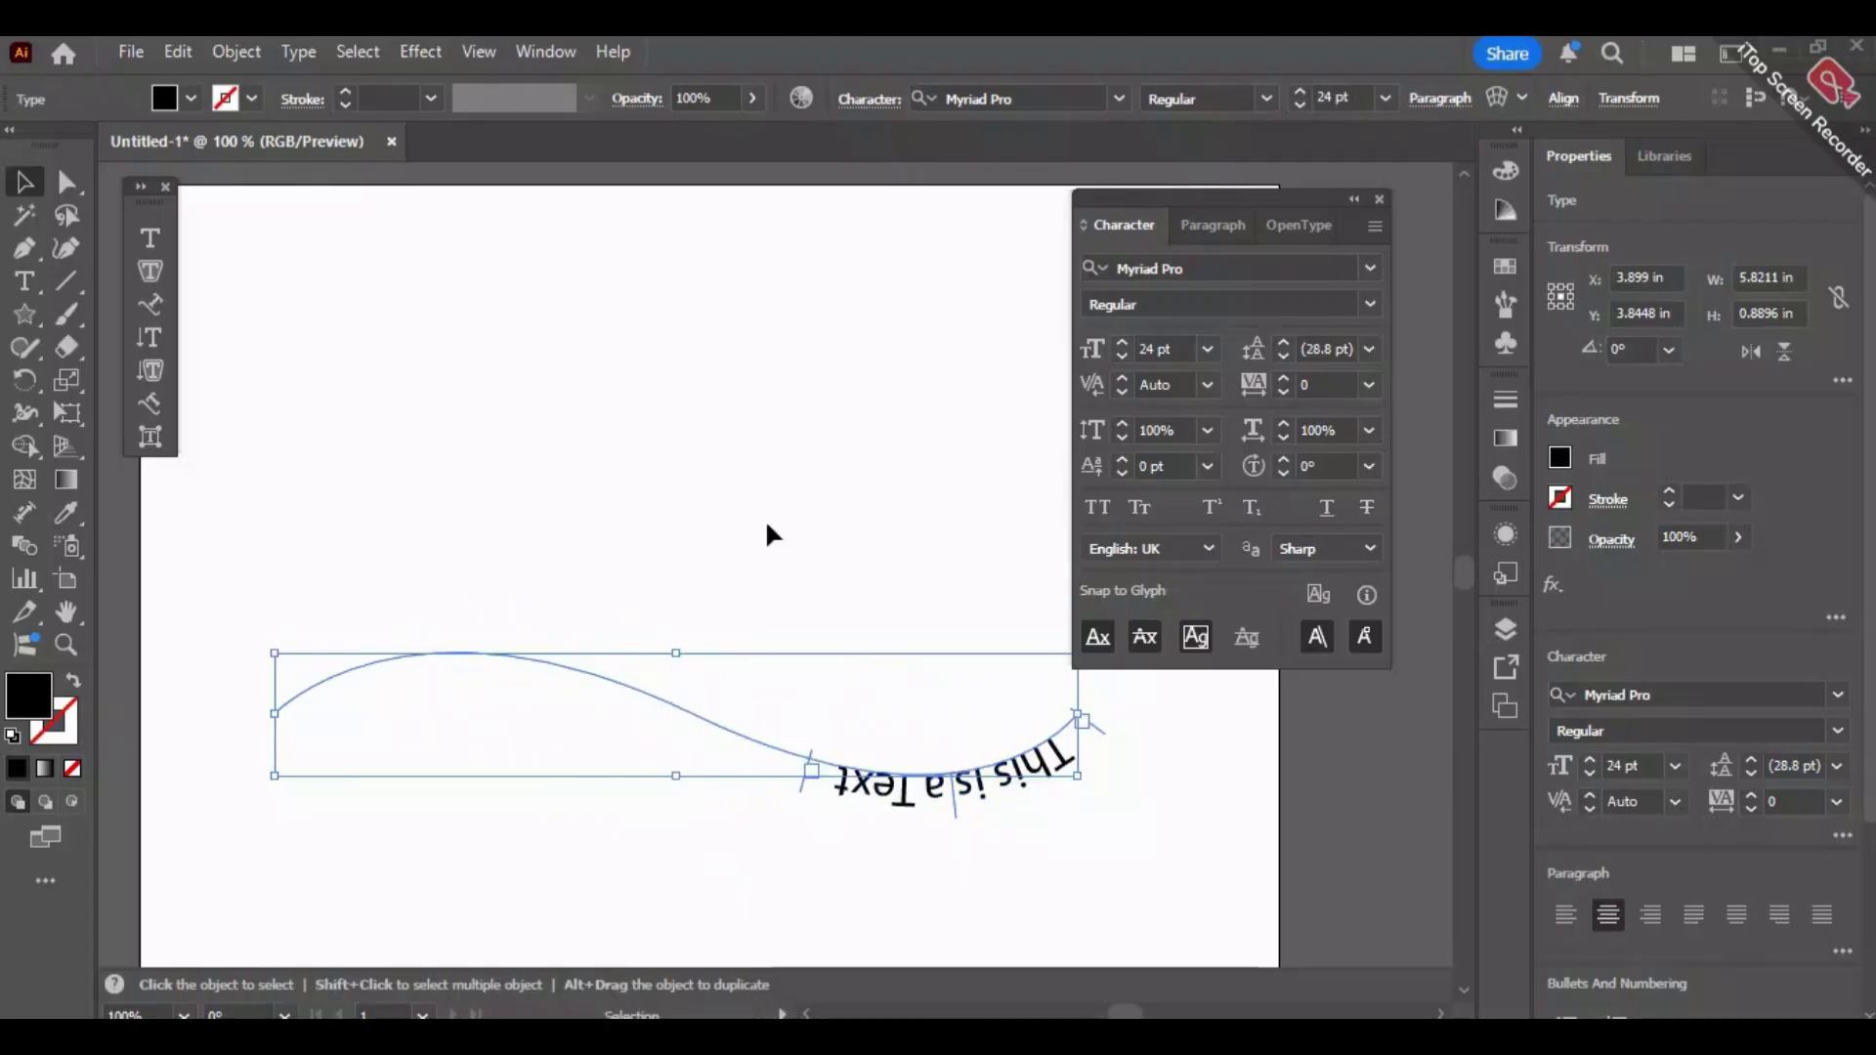
pyautogui.click(766, 528)
pyautogui.click(779, 750)
pyautogui.press('Delete')
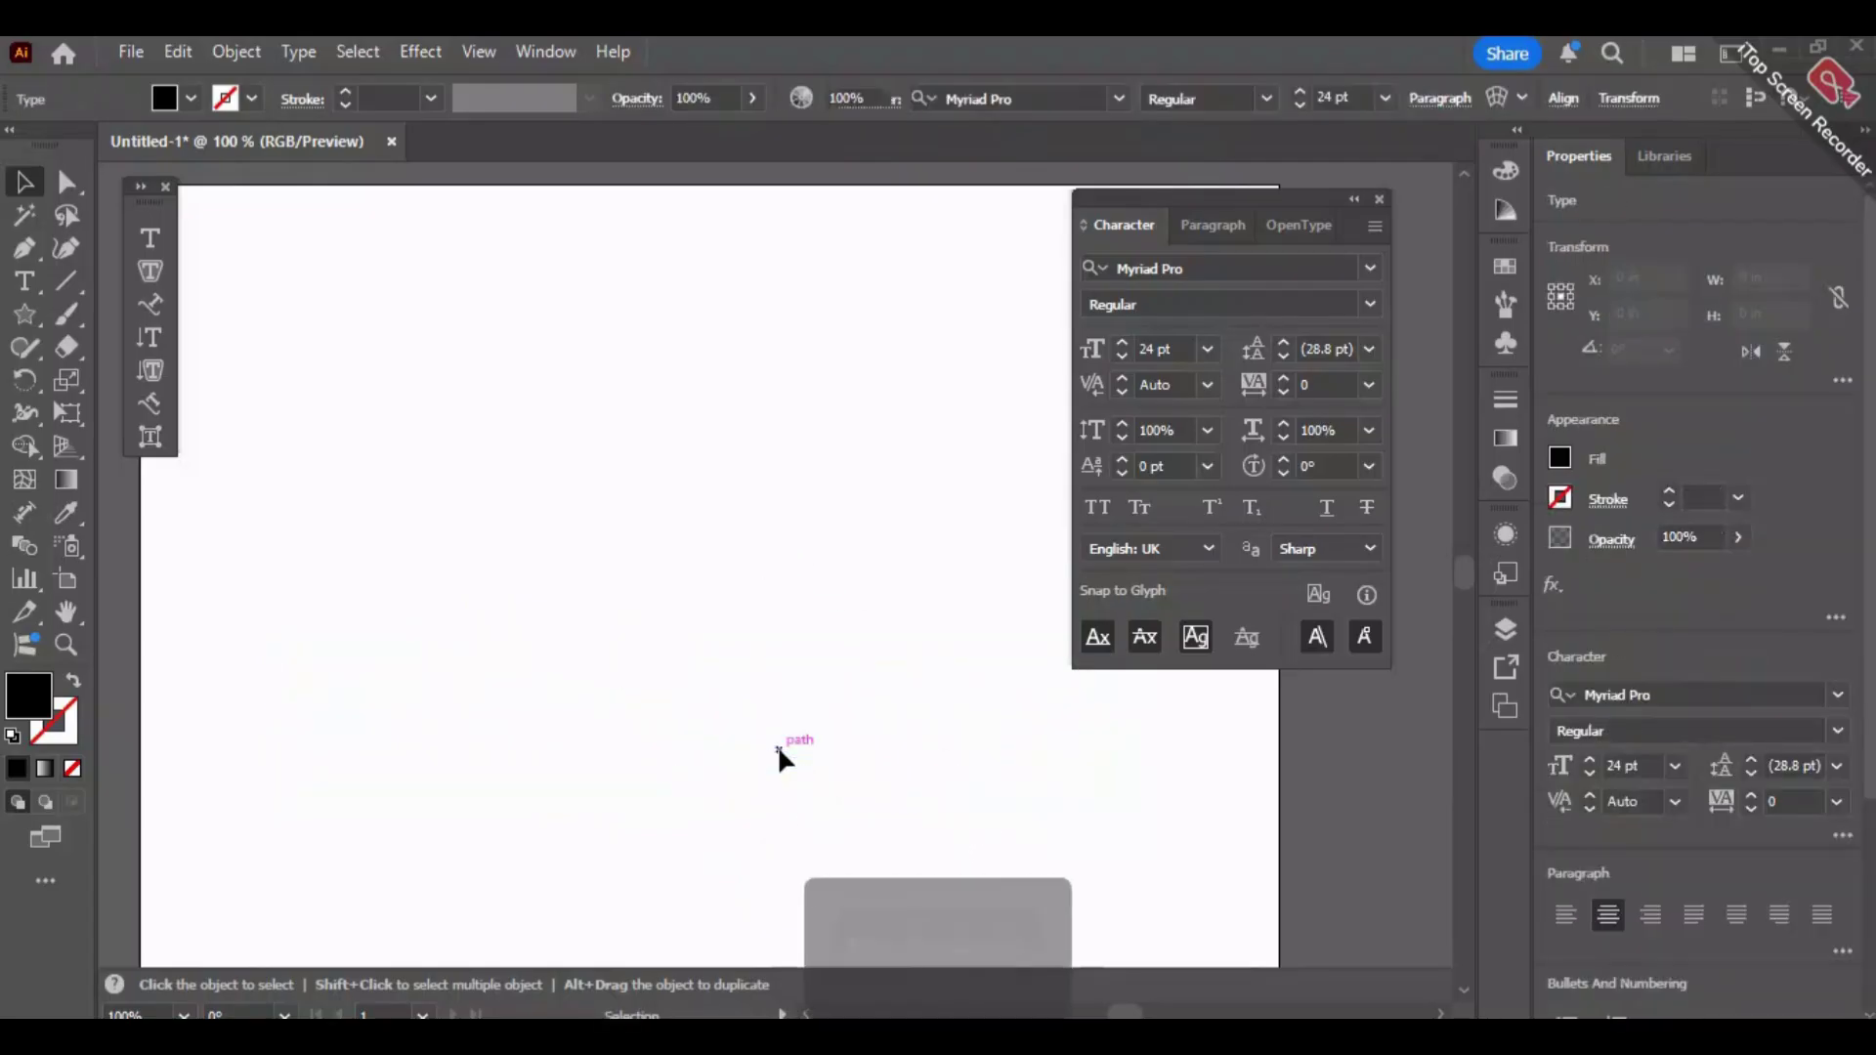
pyautogui.press('Delete')
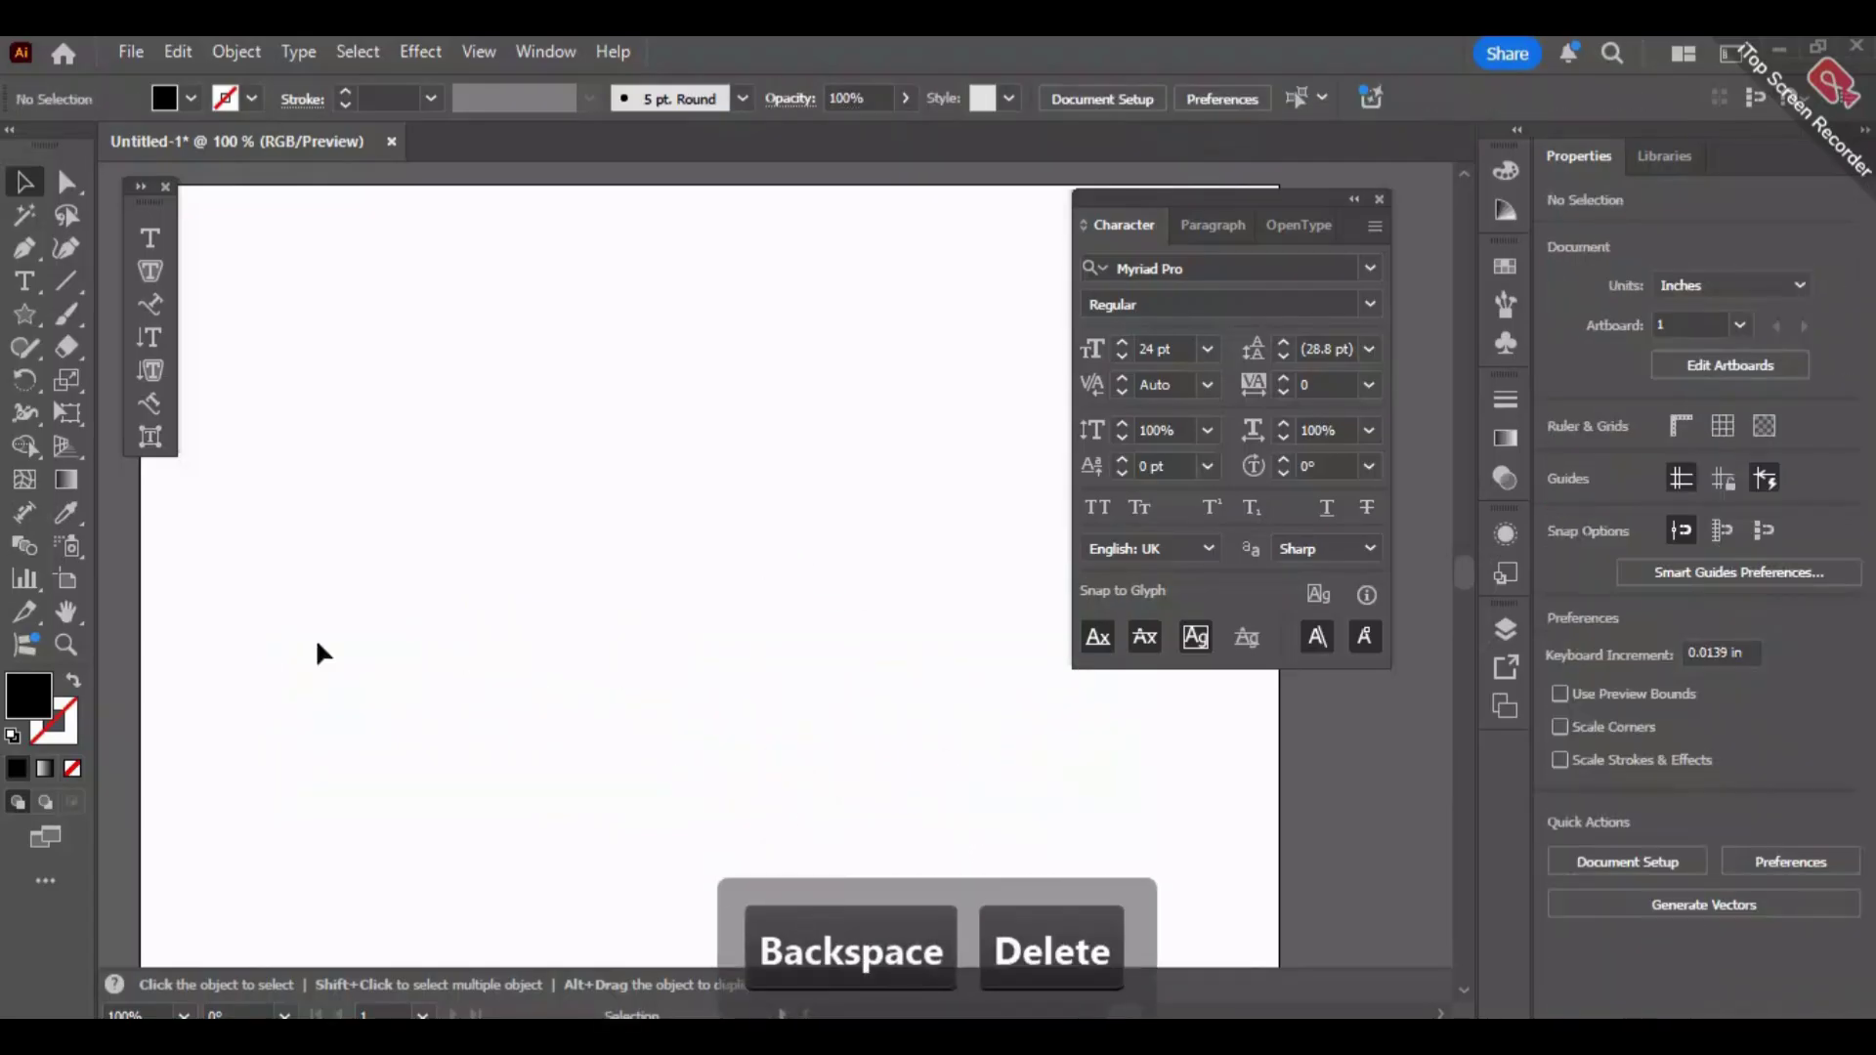
# Create vertical point text near the artboard's upper edge reading "Learn With" followed by the presenter's first name.
pyautogui.click(162, 334)
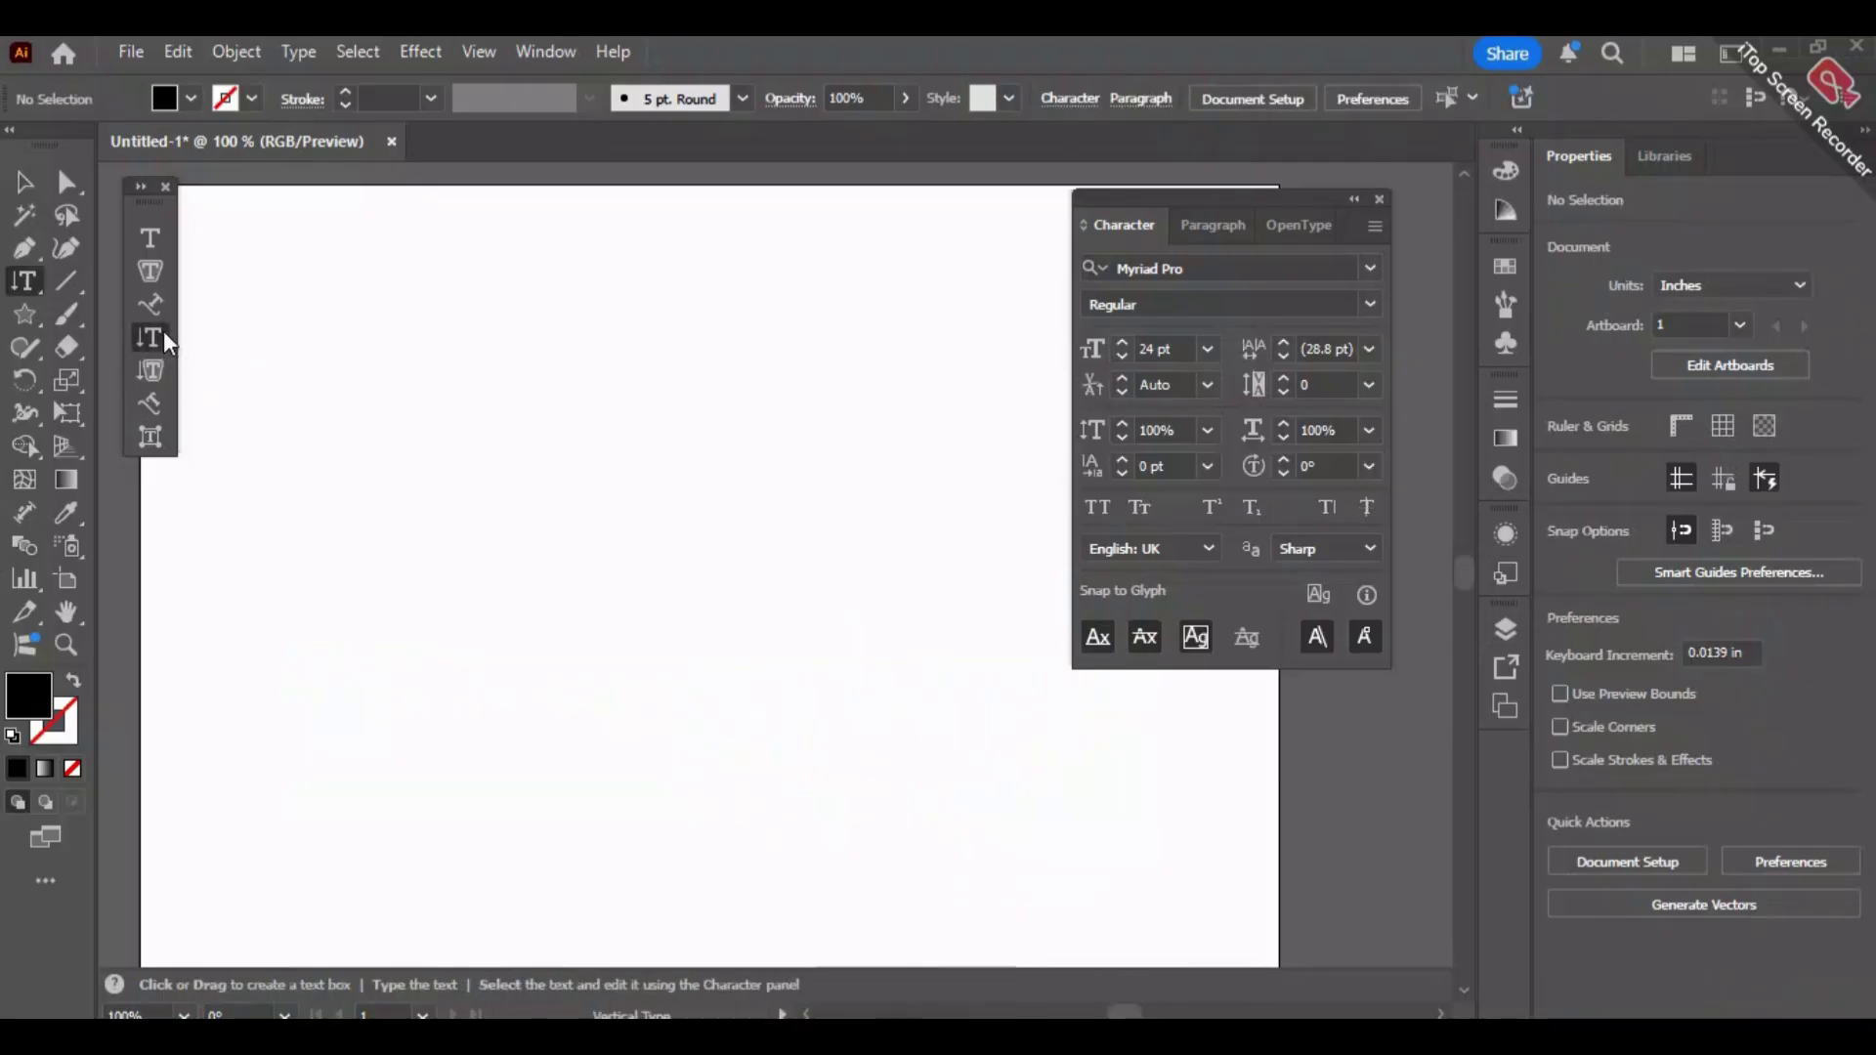
pyautogui.click(362, 342)
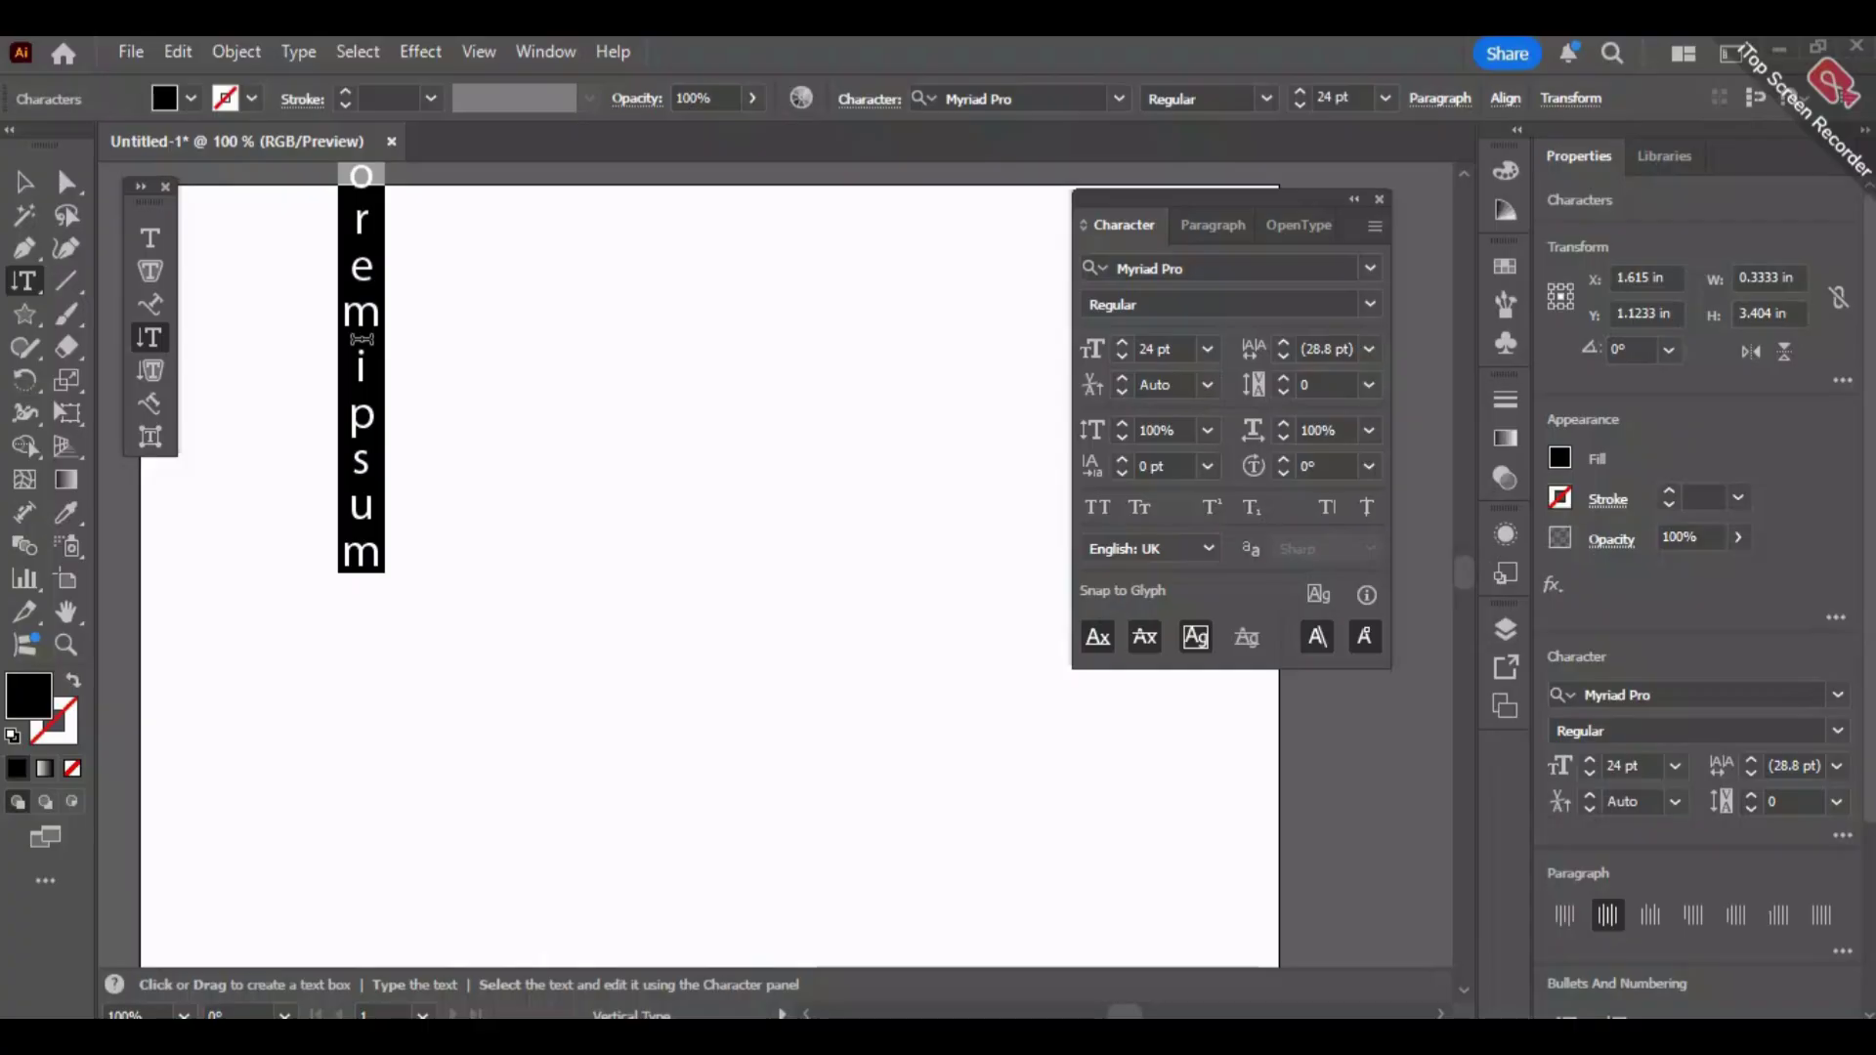
pyautogui.write('Learn')
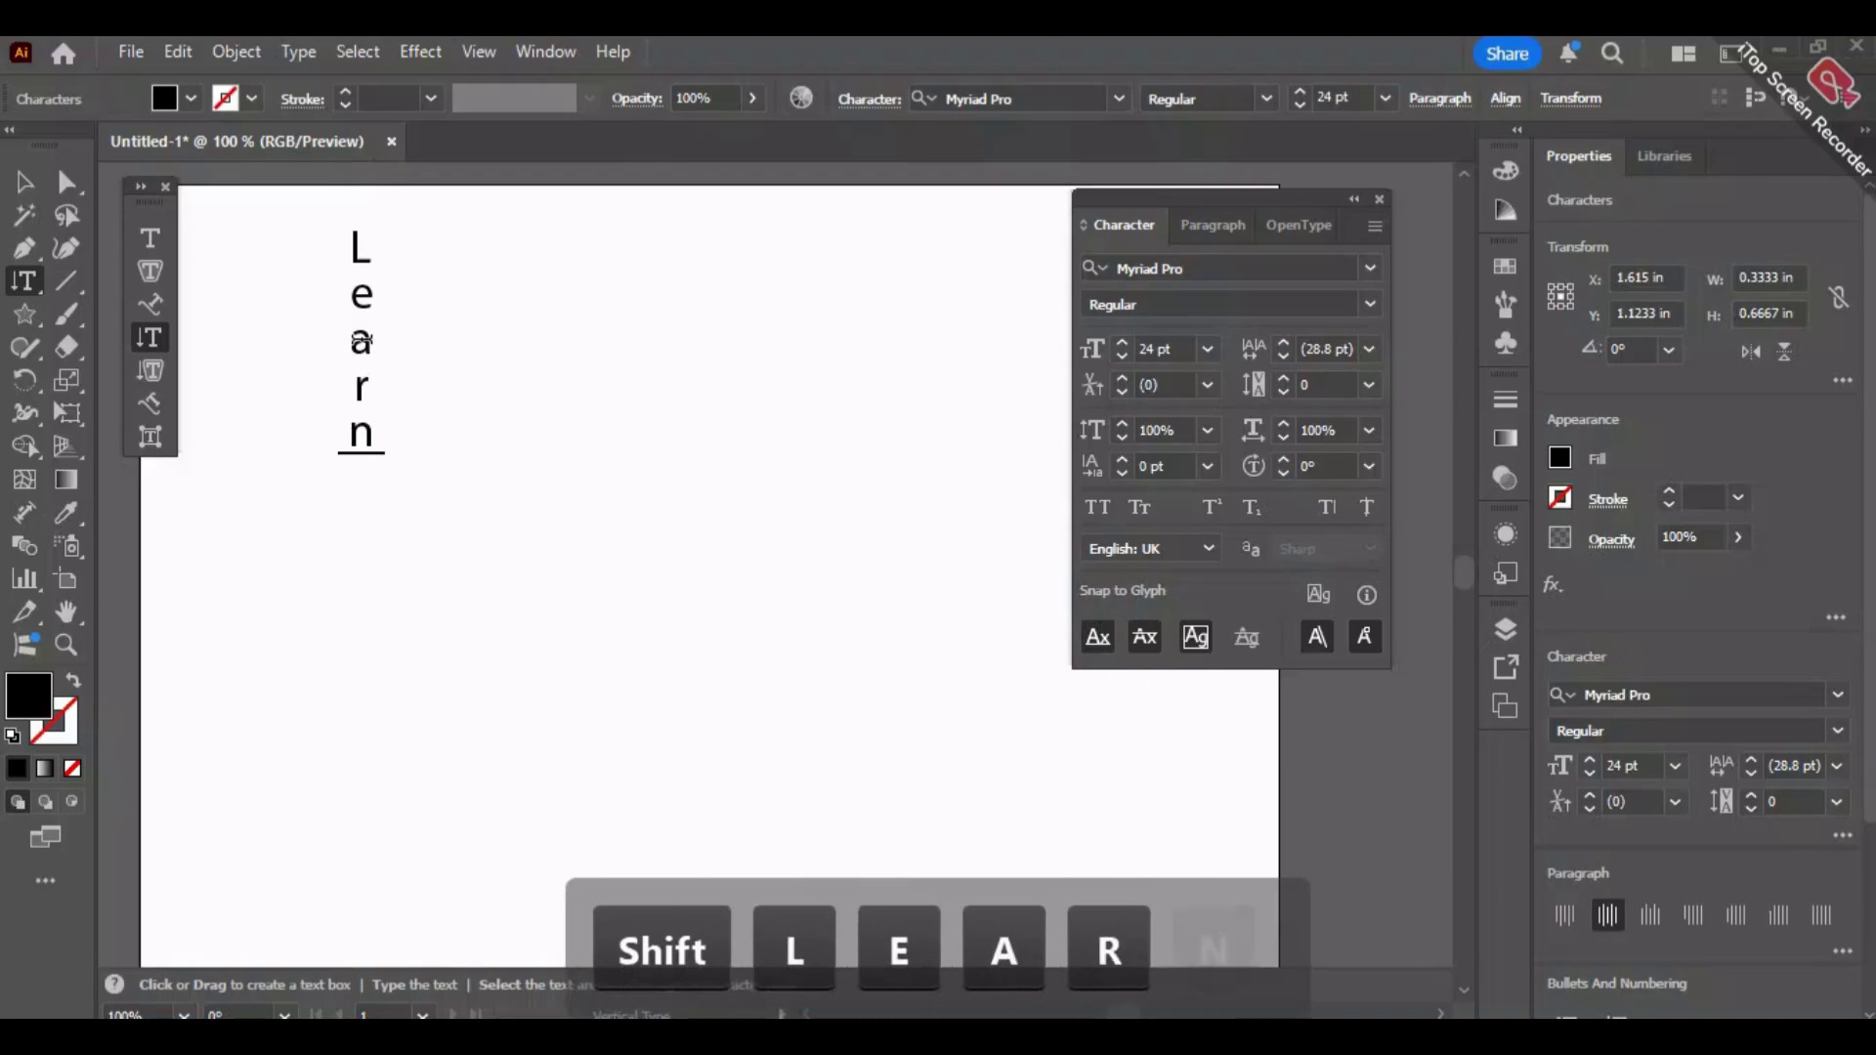
pyautogui.write(' With')
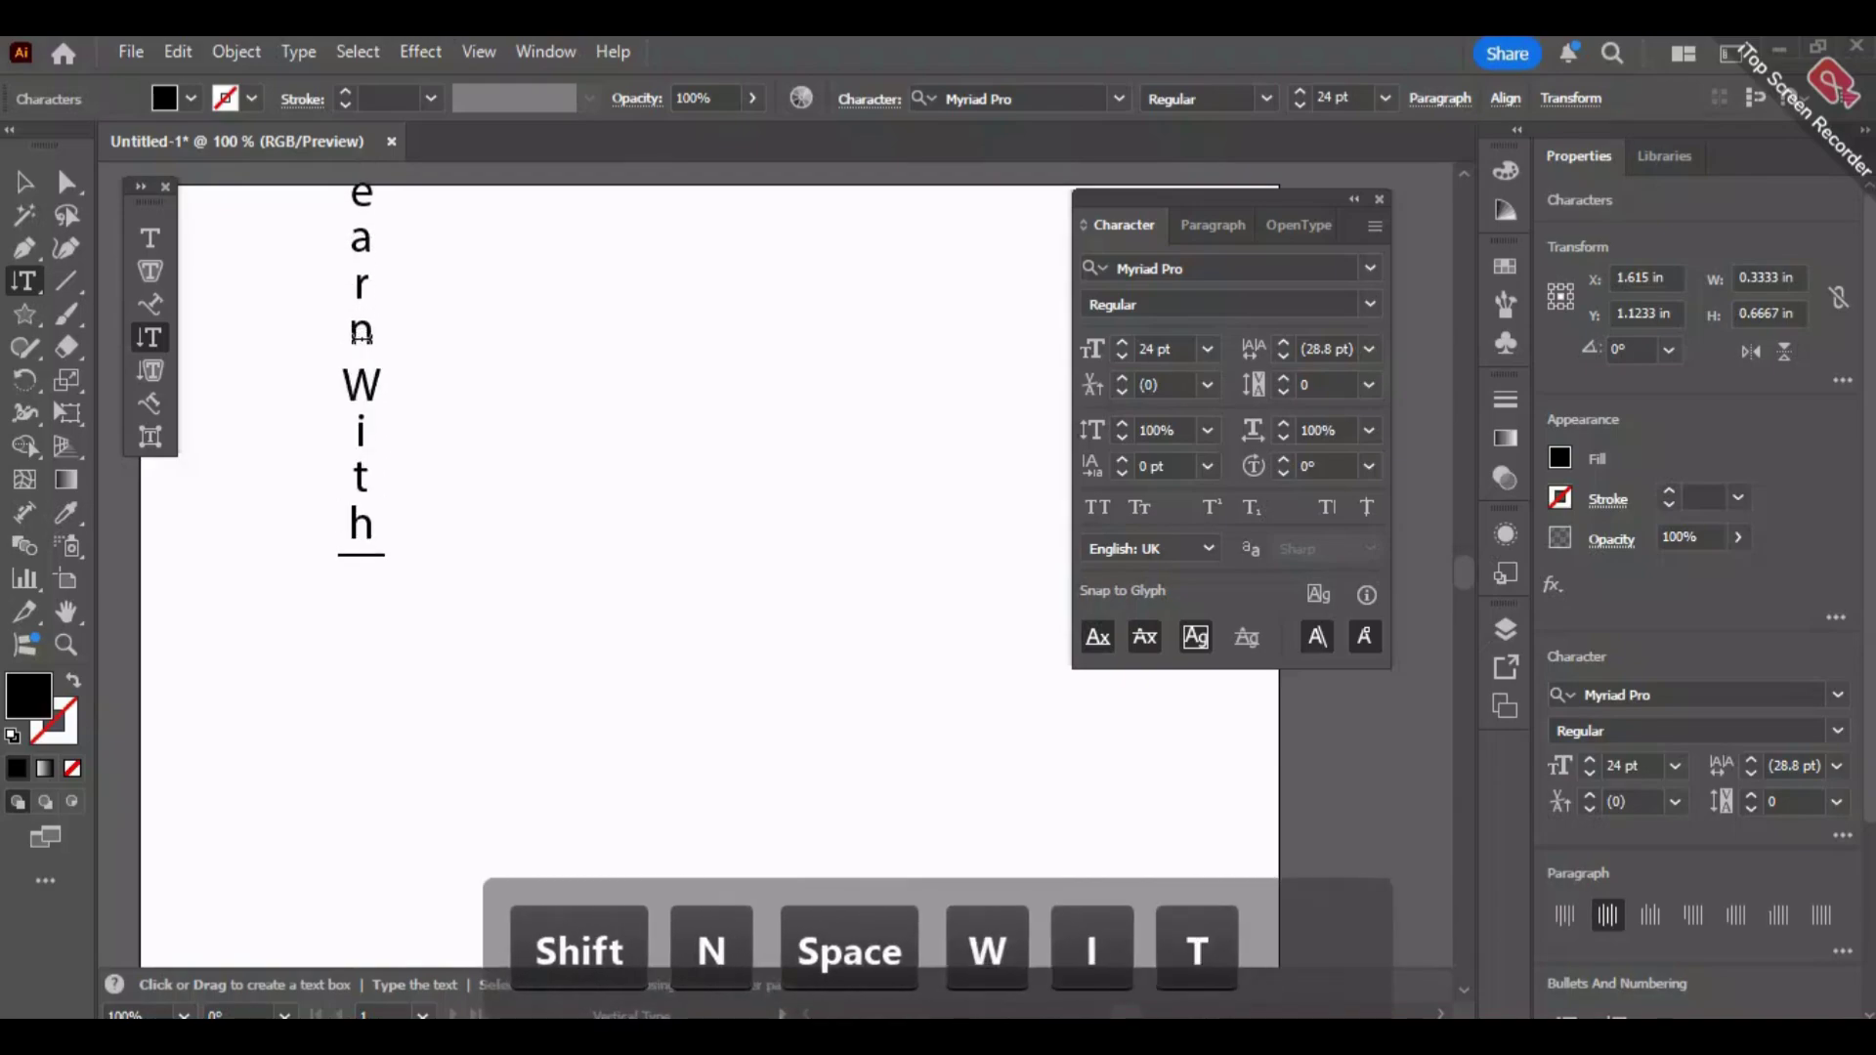
pyautogui.write(' n')
pyautogui.press('BackSpace')
pyautogui.write('Nim')
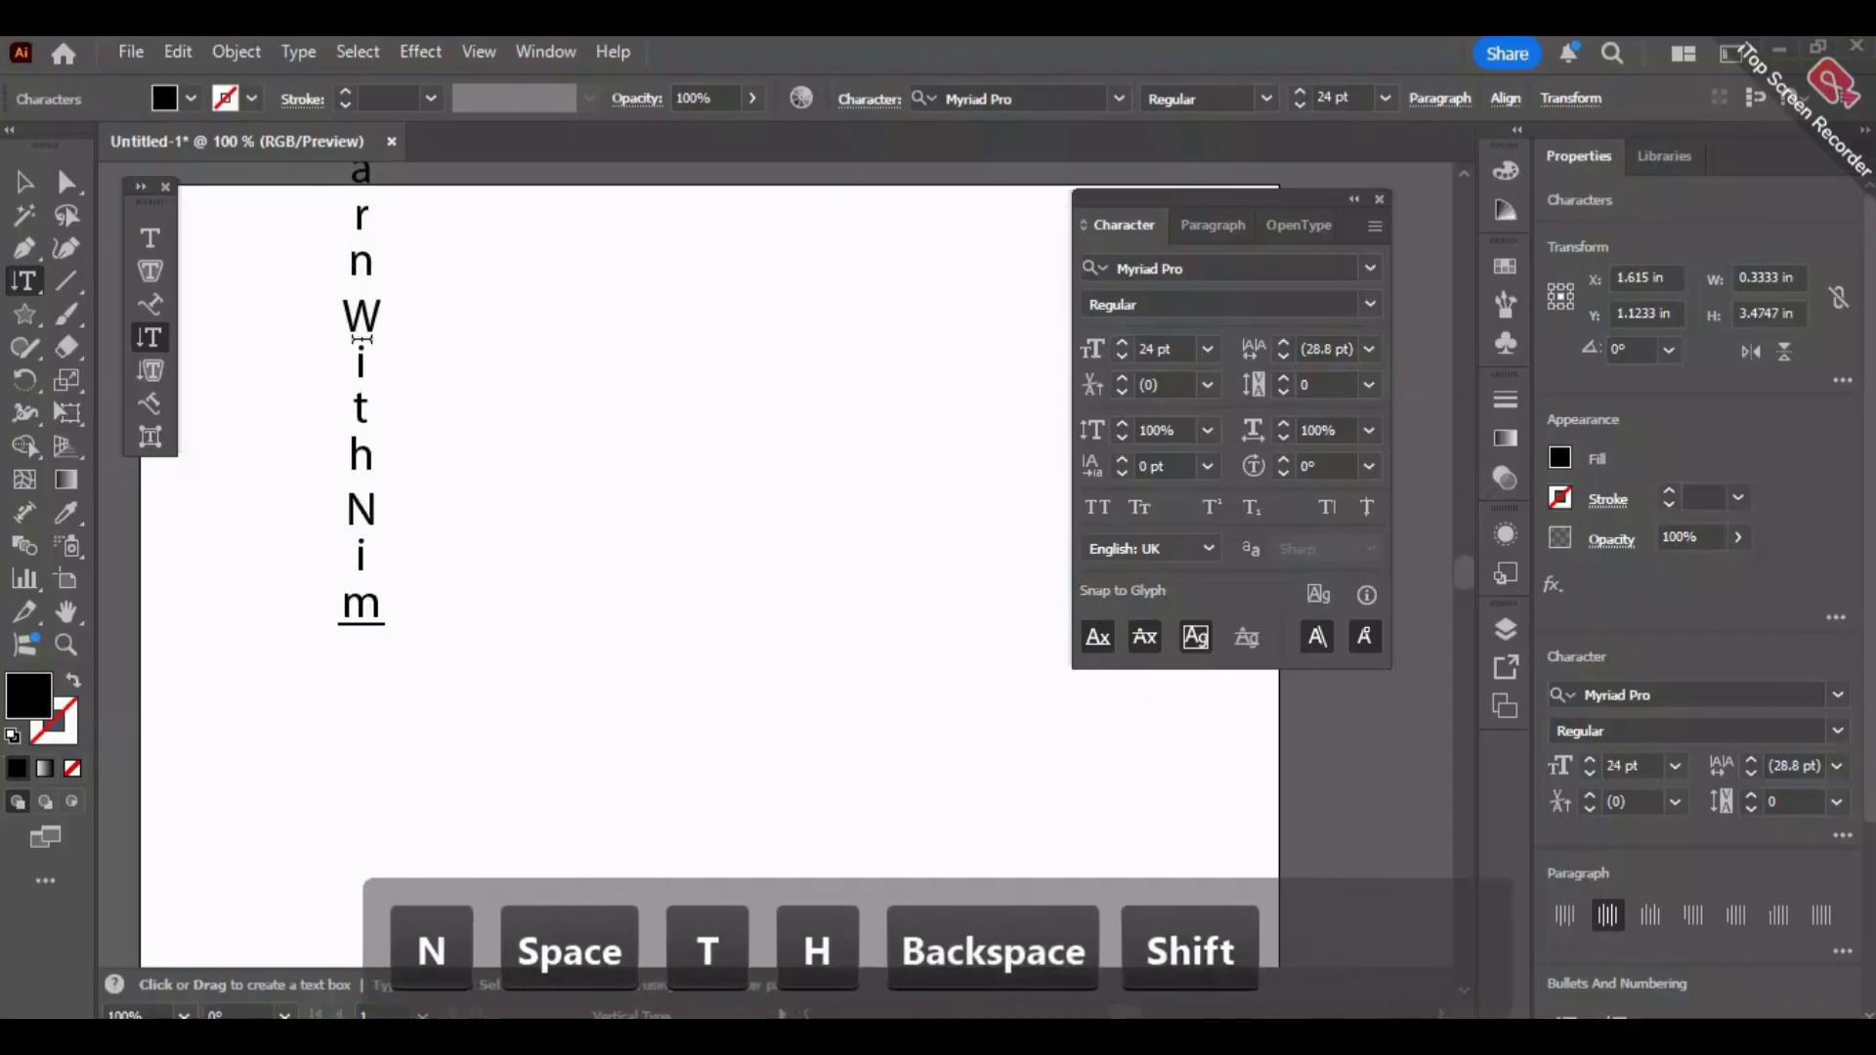
pyautogui.write('rah')
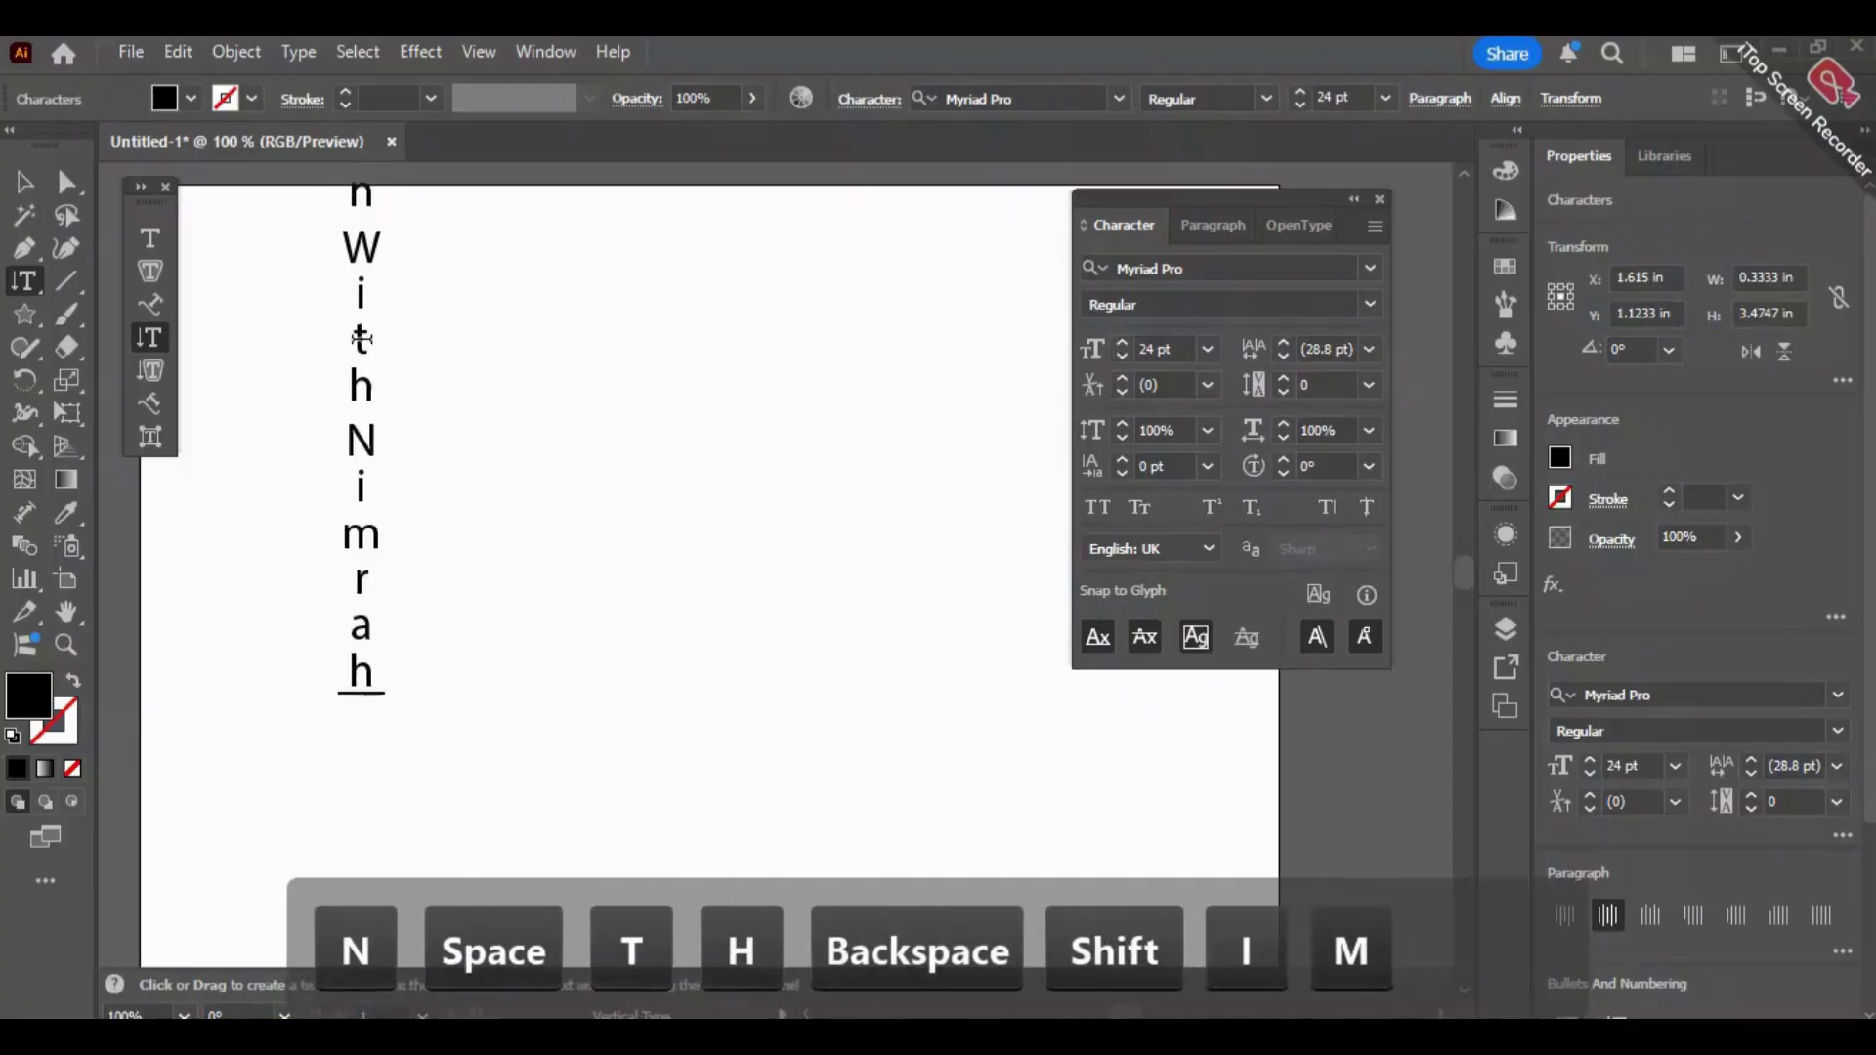
# Move the vertical text about 0.42 in left and 1.72 in down so it fits on the artboard, and delete it.
pyautogui.click(30, 180)
pyautogui.moveTo(351, 348); pyautogui.dragTo(295, 586)
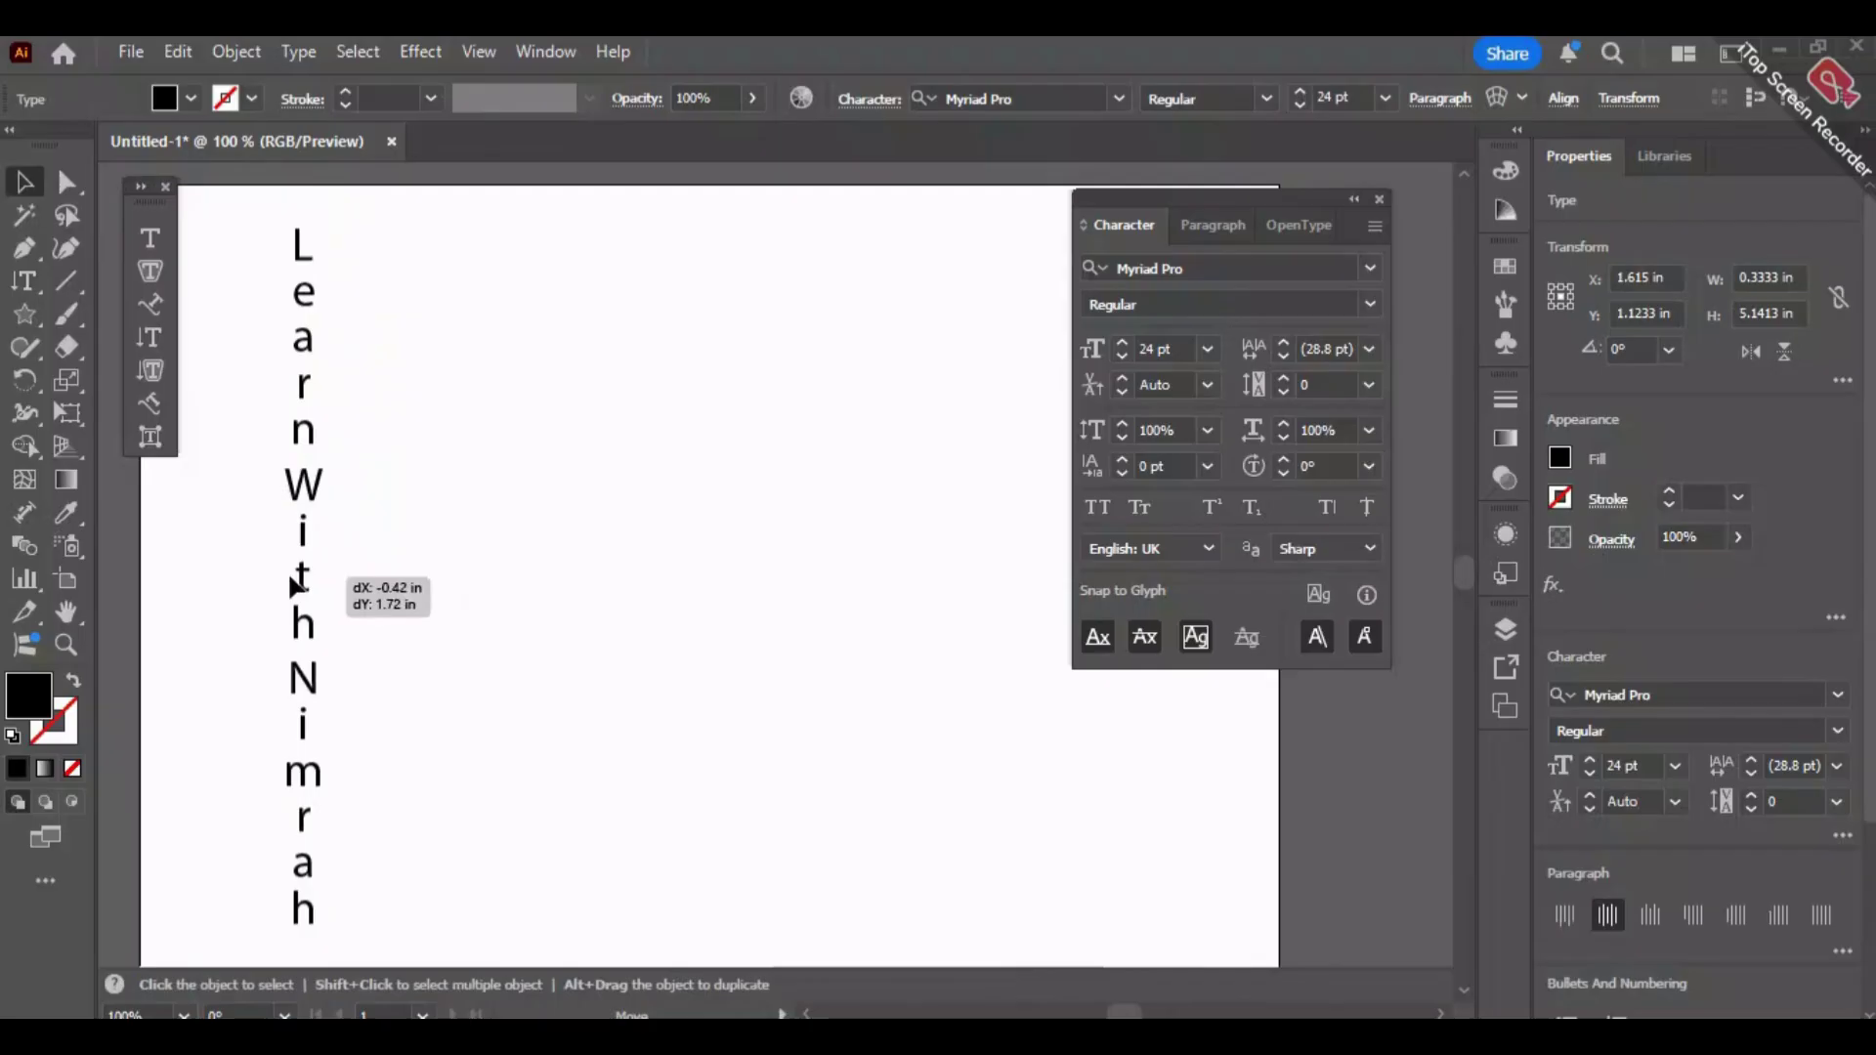
pyautogui.click(525, 537)
pyautogui.click(302, 437)
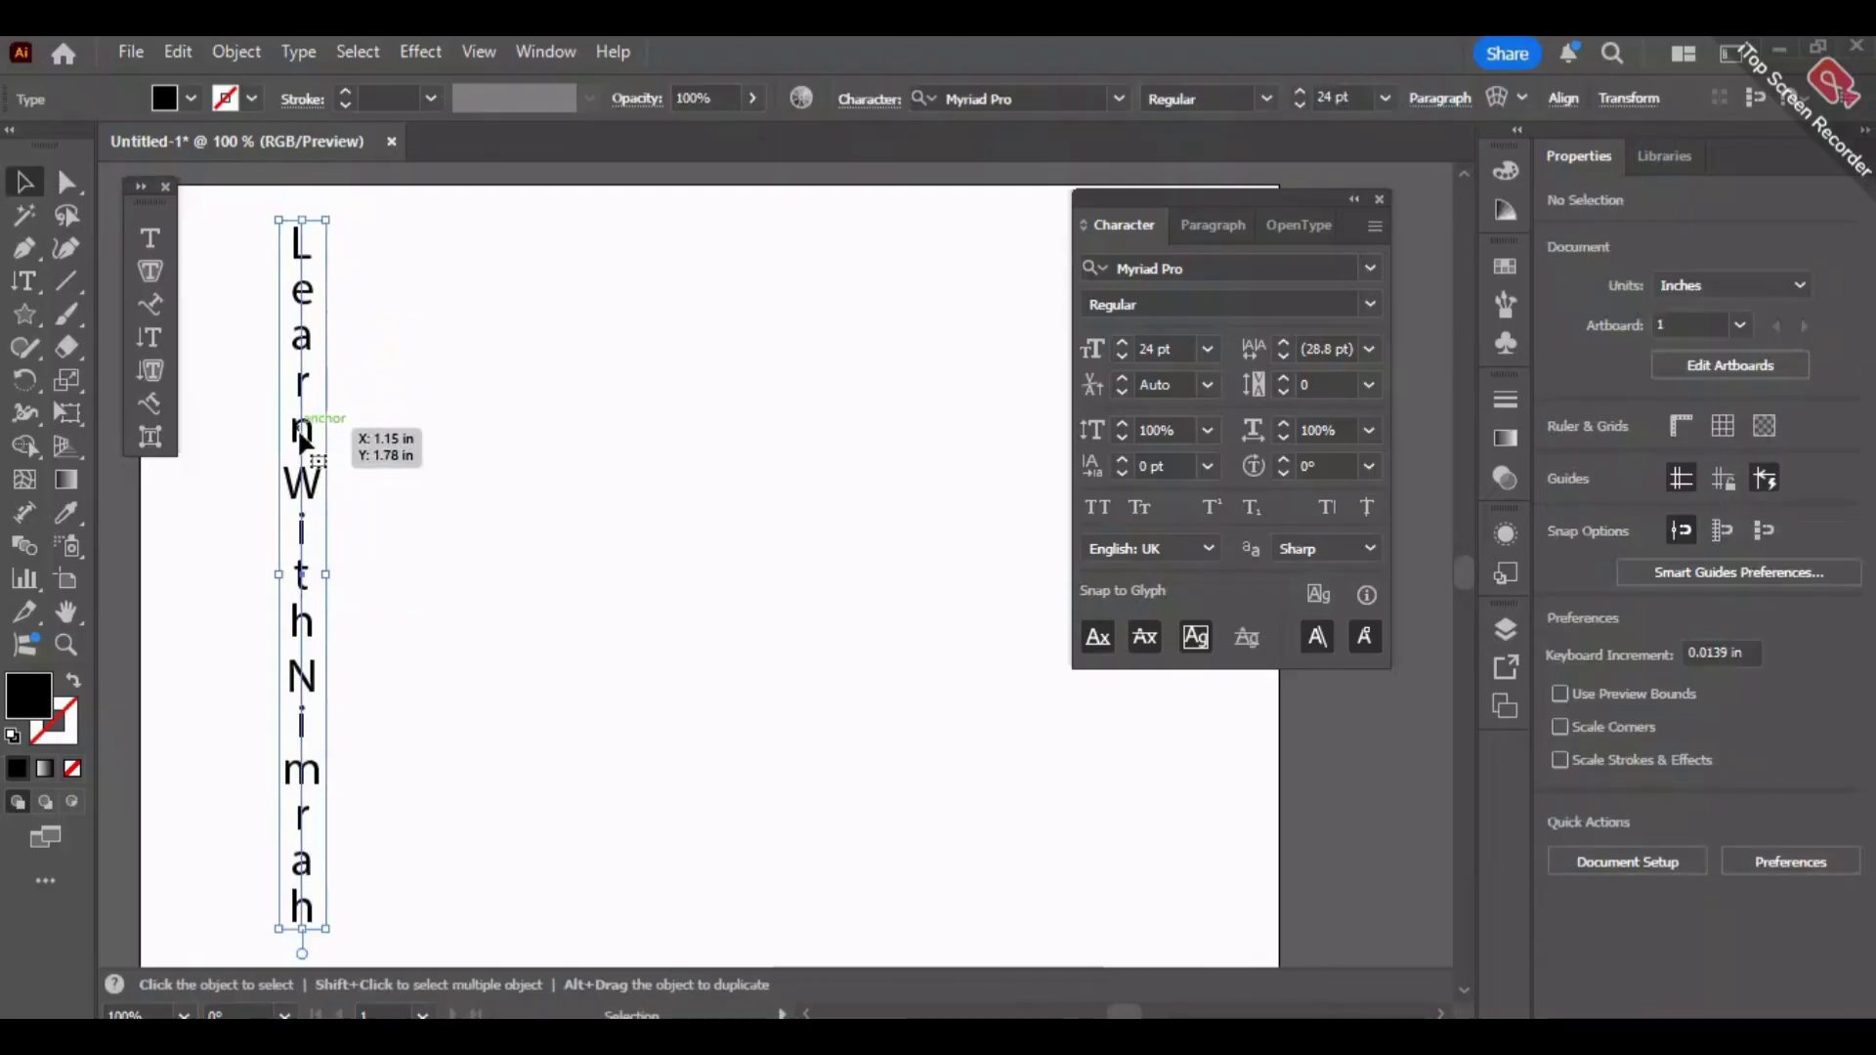
pyautogui.press('Delete')
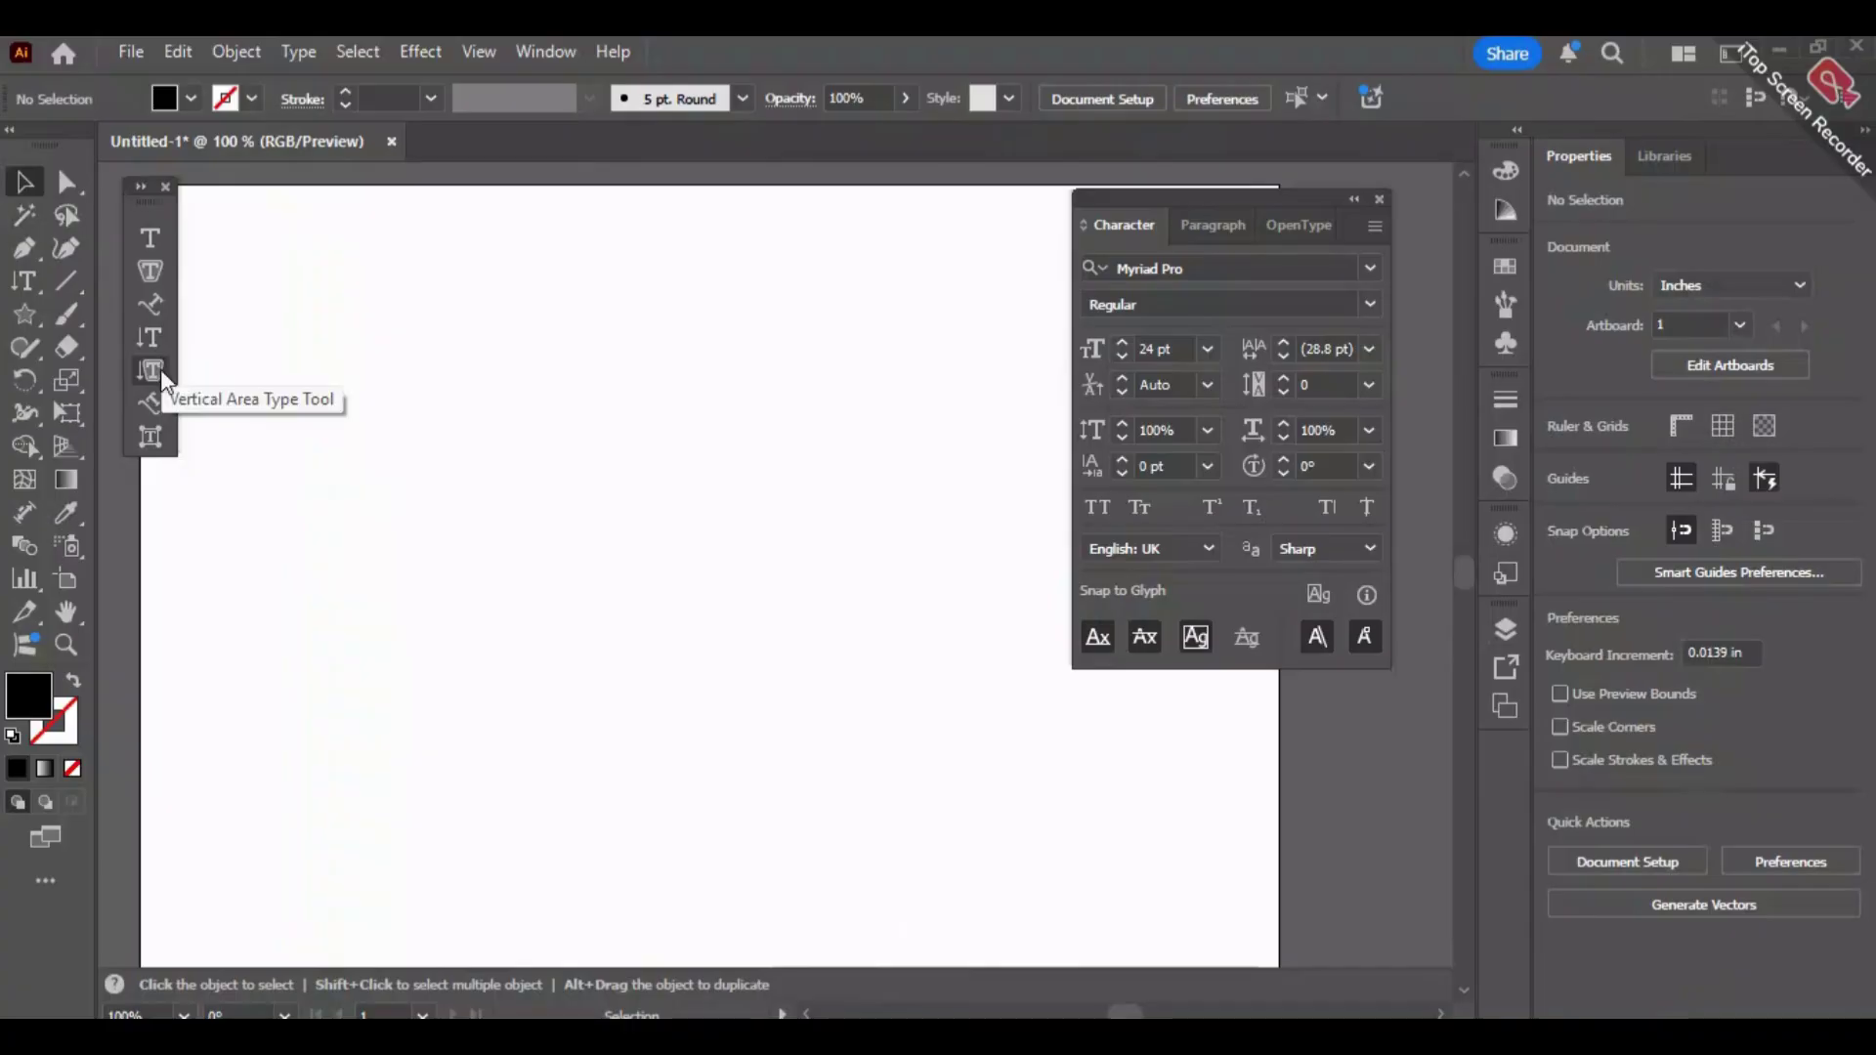
# Draw a tall black ellipse about 3.06 in wide and 4.51 in high on the left half of the artboard.
pyautogui.click(25, 348)
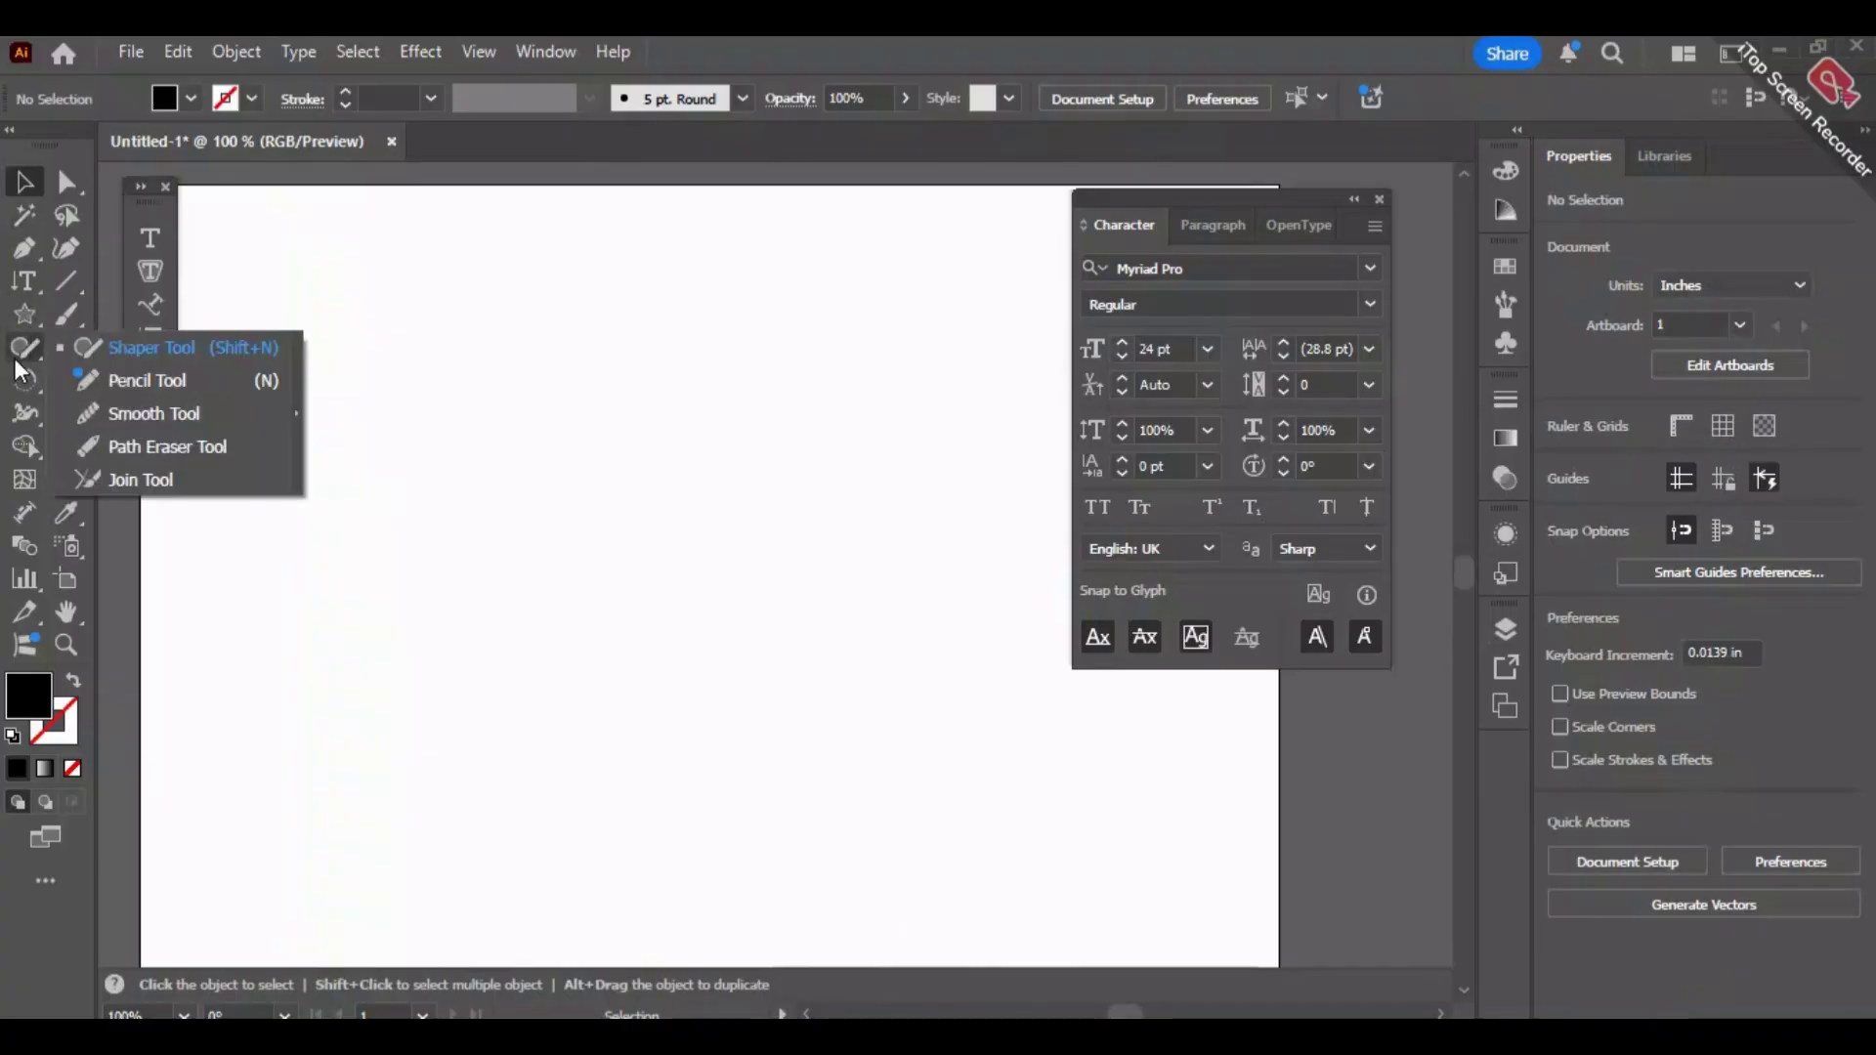
pyautogui.click(24, 380)
pyautogui.click(25, 314)
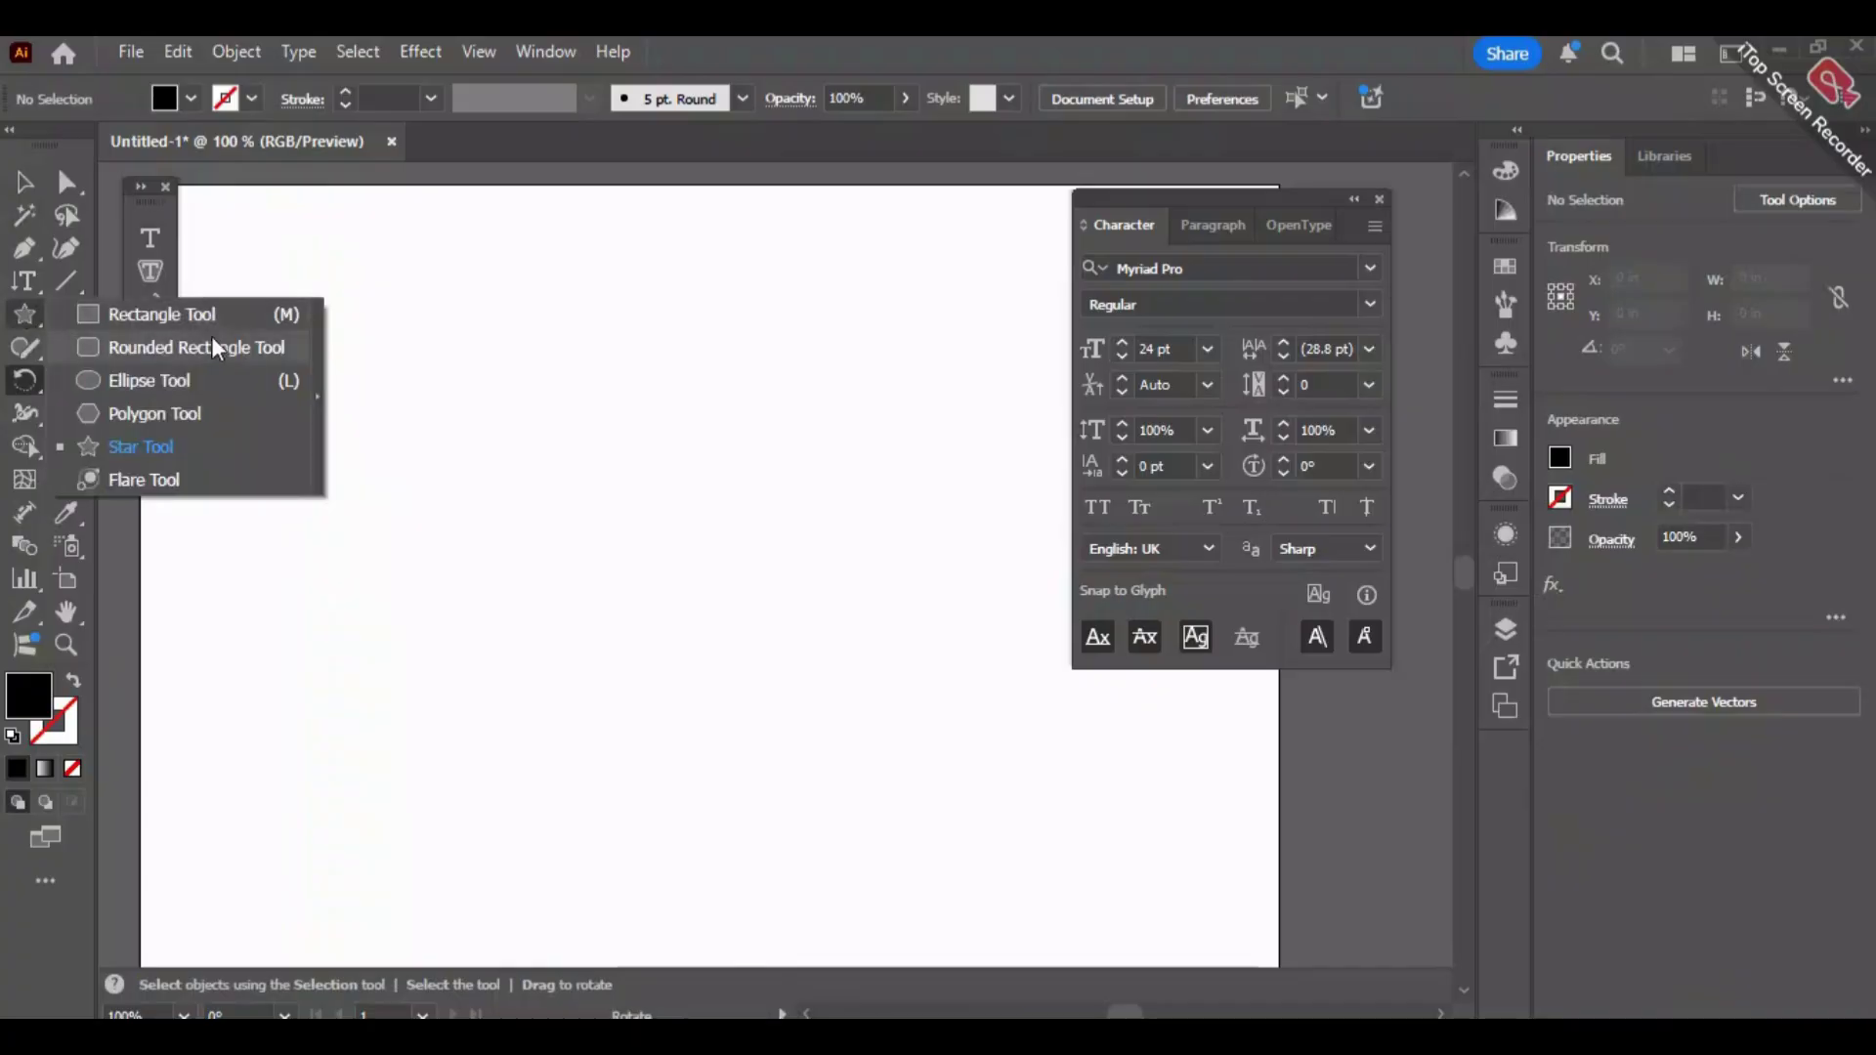
pyautogui.click(202, 348)
pyautogui.click(25, 313)
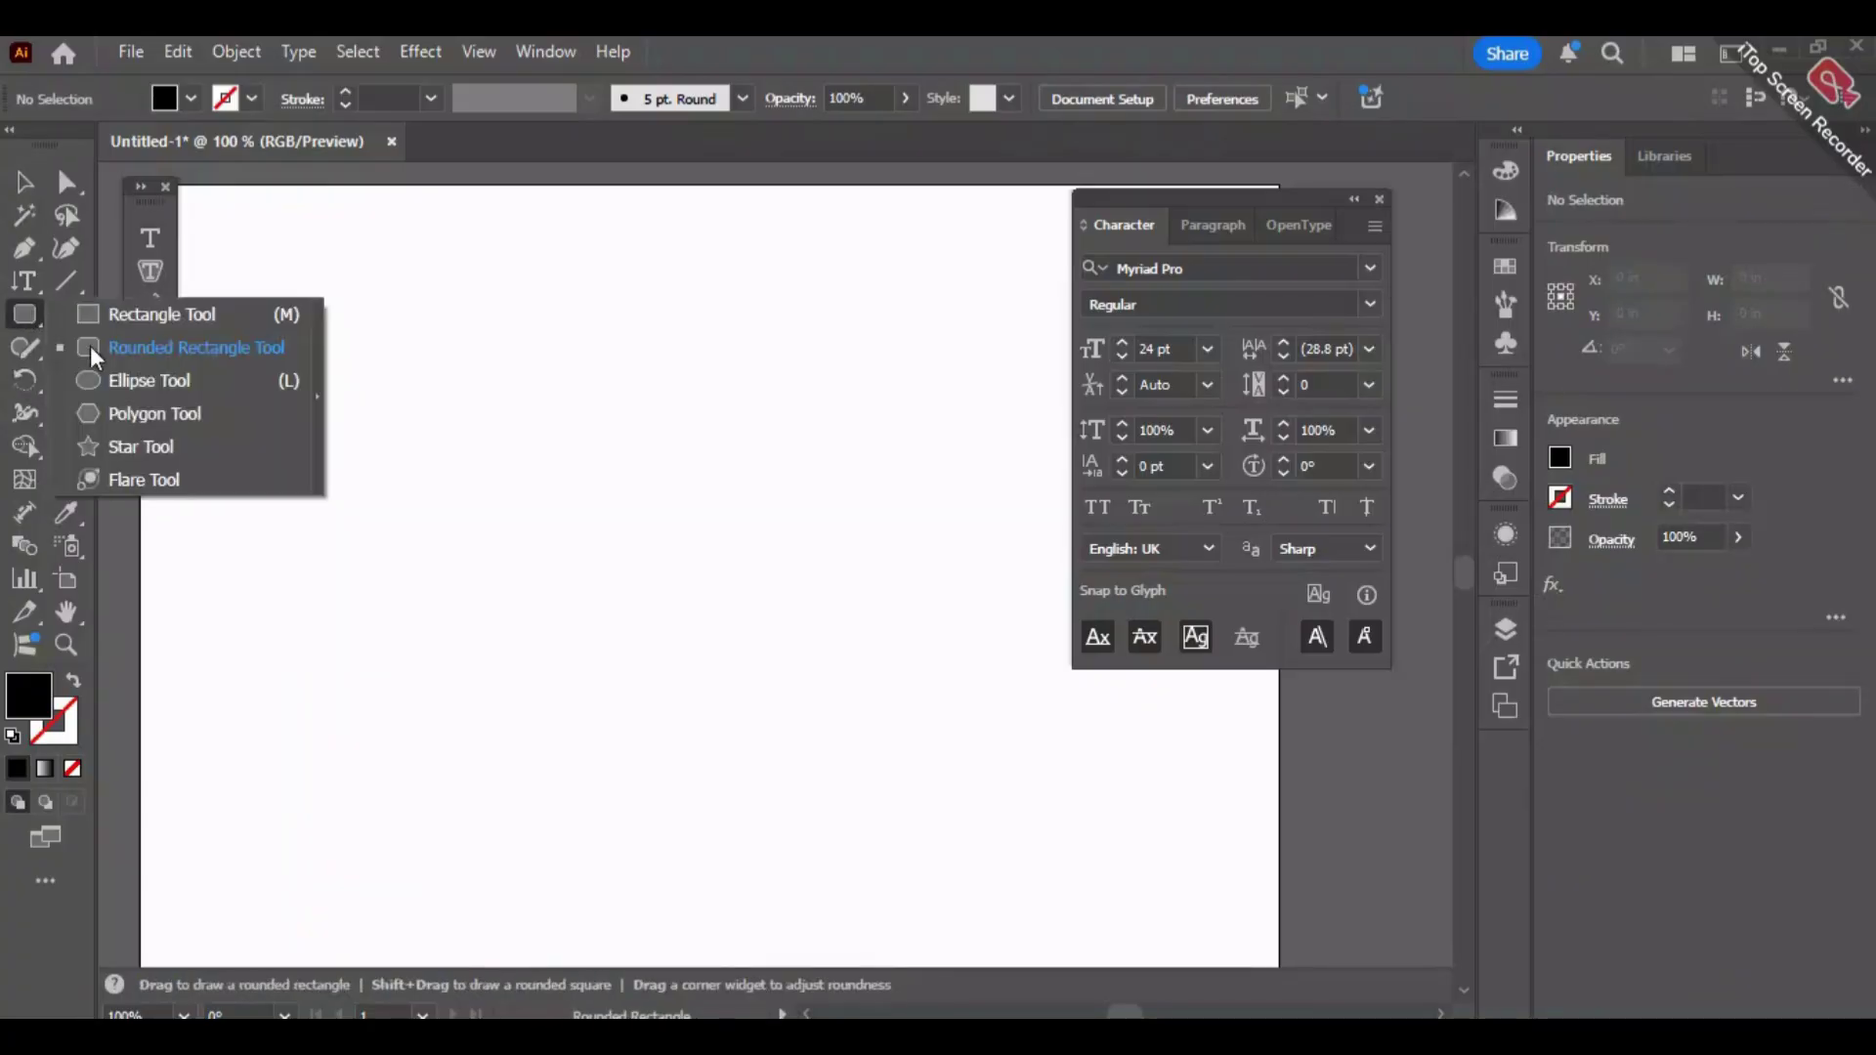
pyautogui.click(146, 380)
pyautogui.moveTo(305, 255); pyautogui.dragTo(726, 876)
# Fill the ellipse with placeholder text using the Vertical Area Type tool, and delete the resulting area text.
pyautogui.click(152, 373)
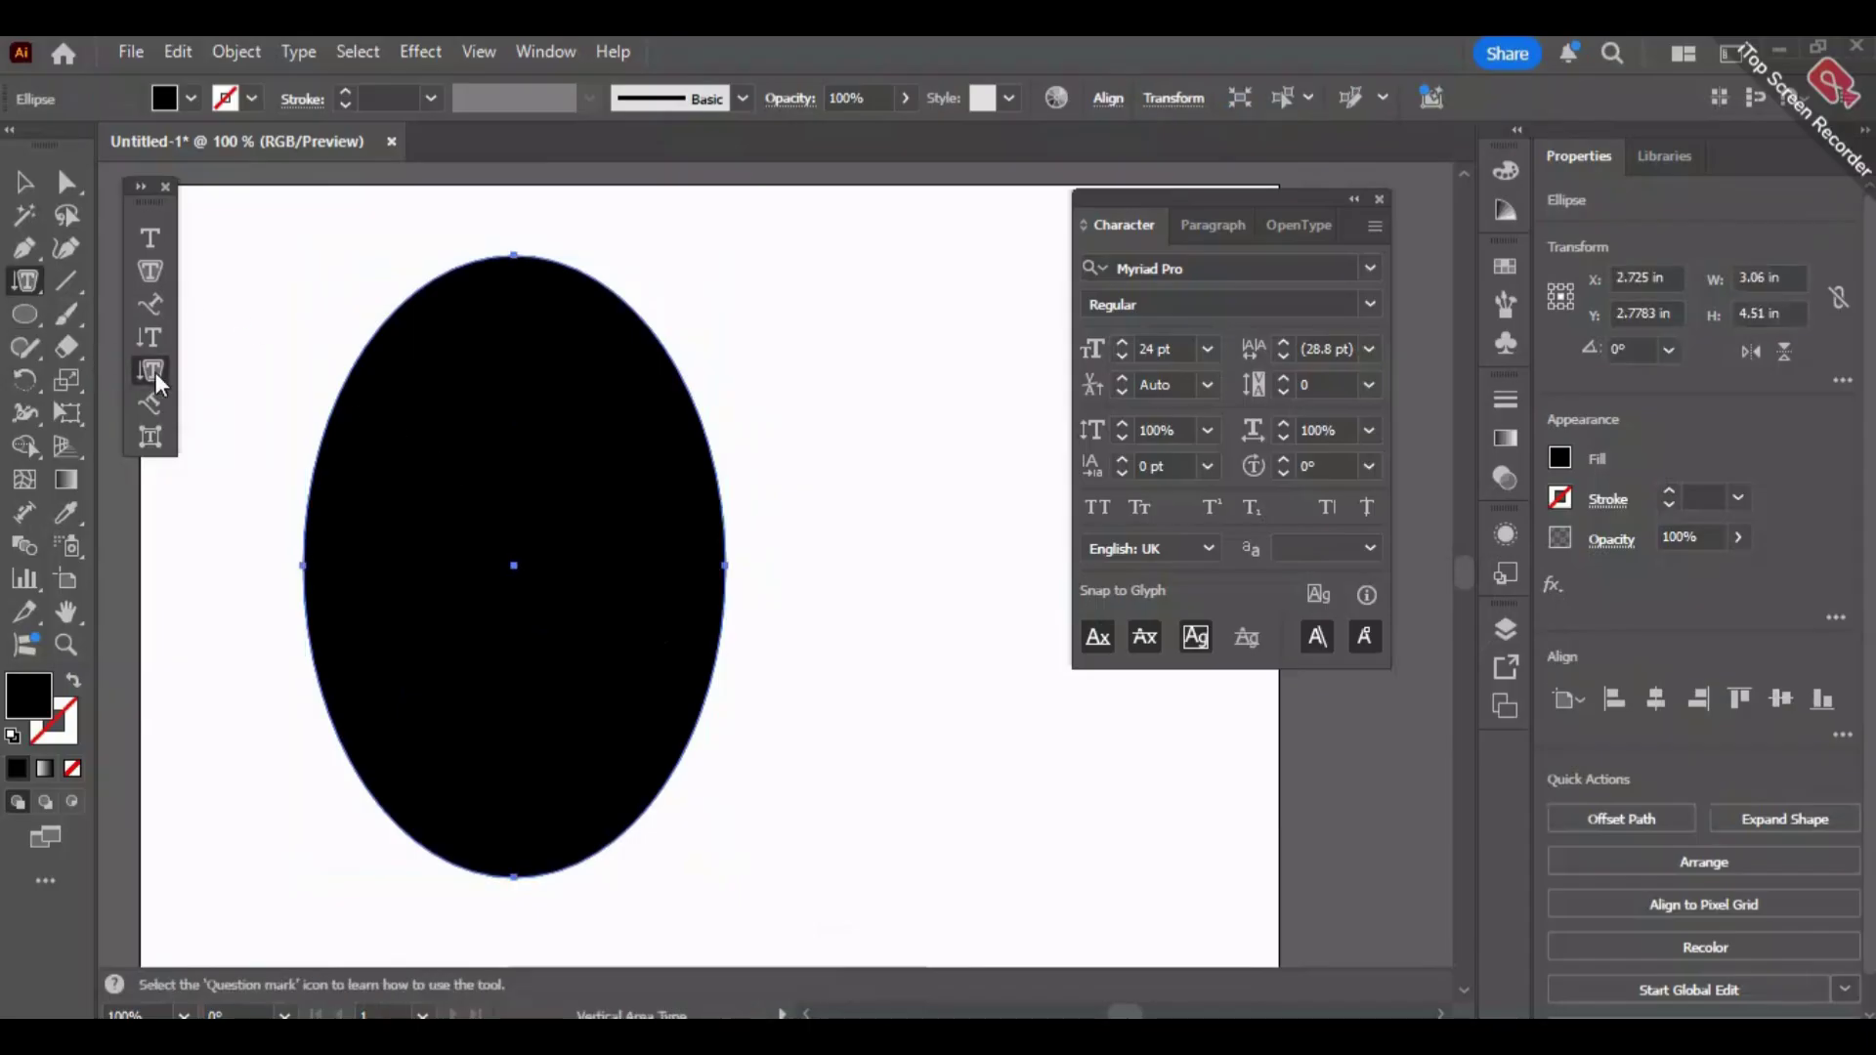
pyautogui.click(410, 301)
pyautogui.click(11, 187)
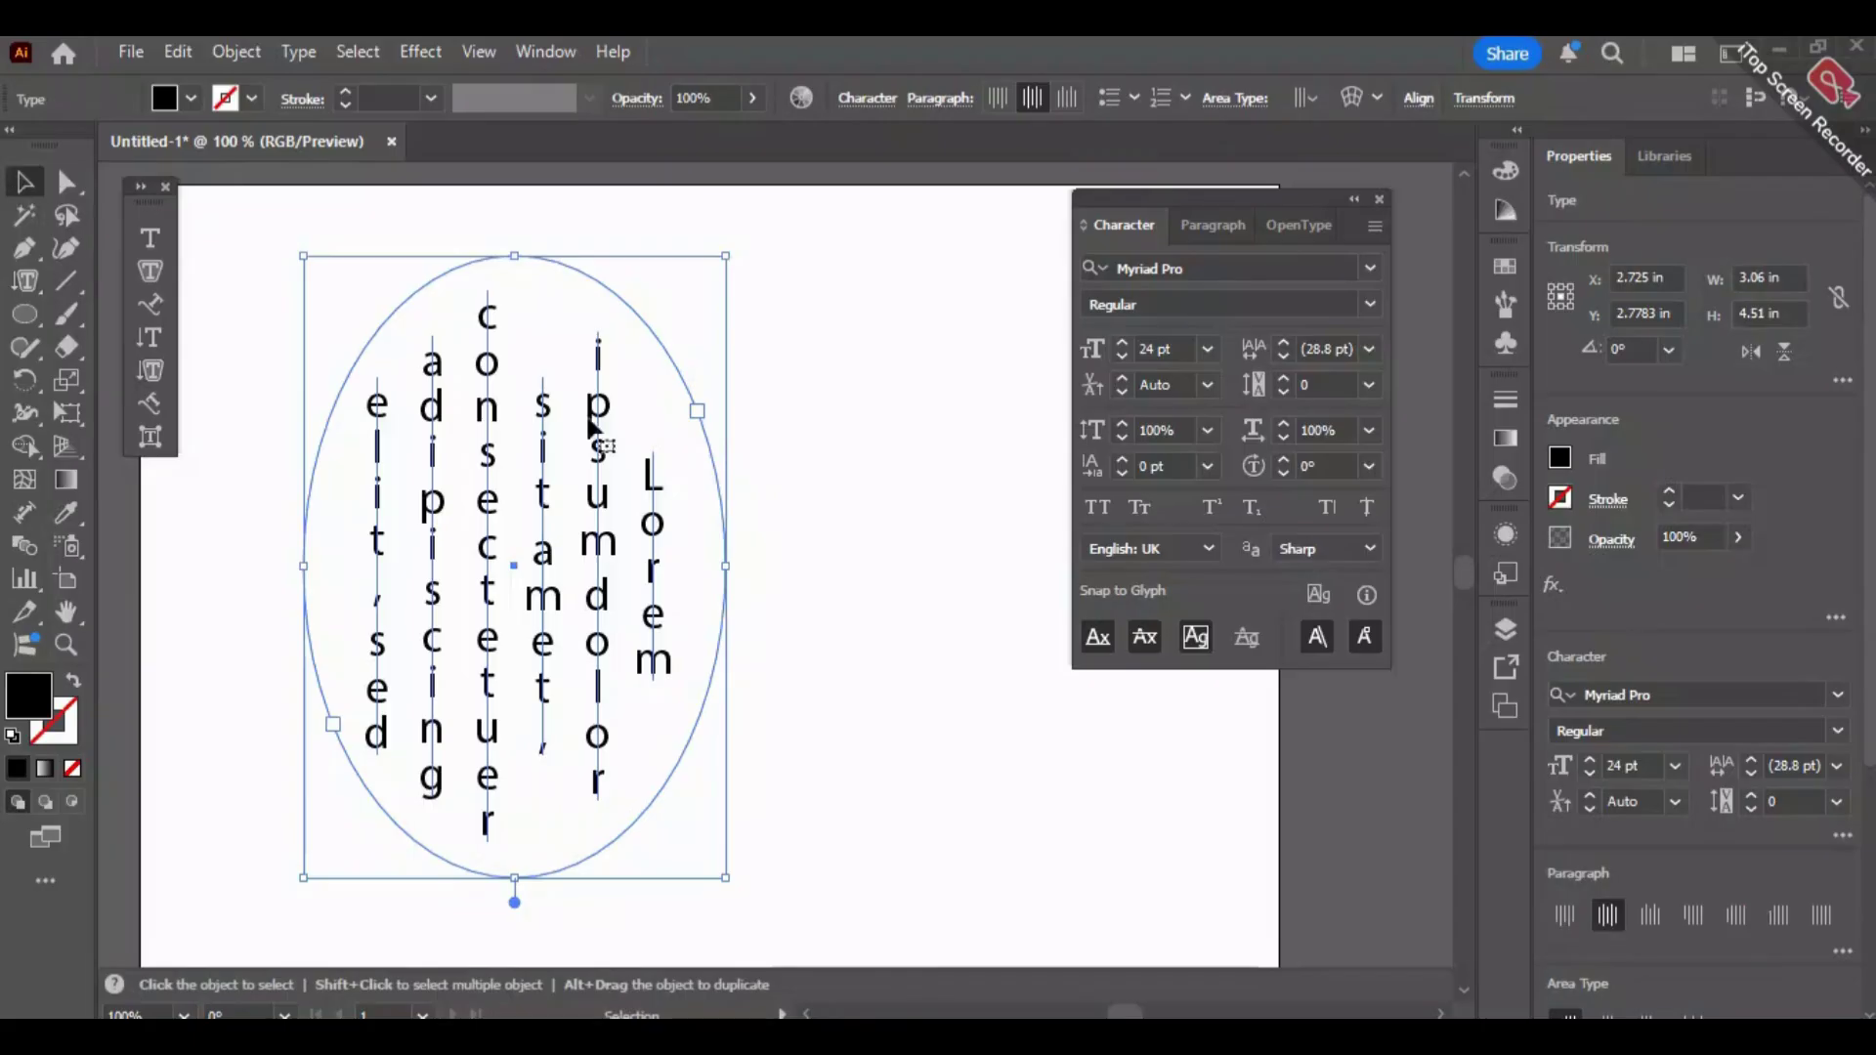
pyautogui.click(840, 516)
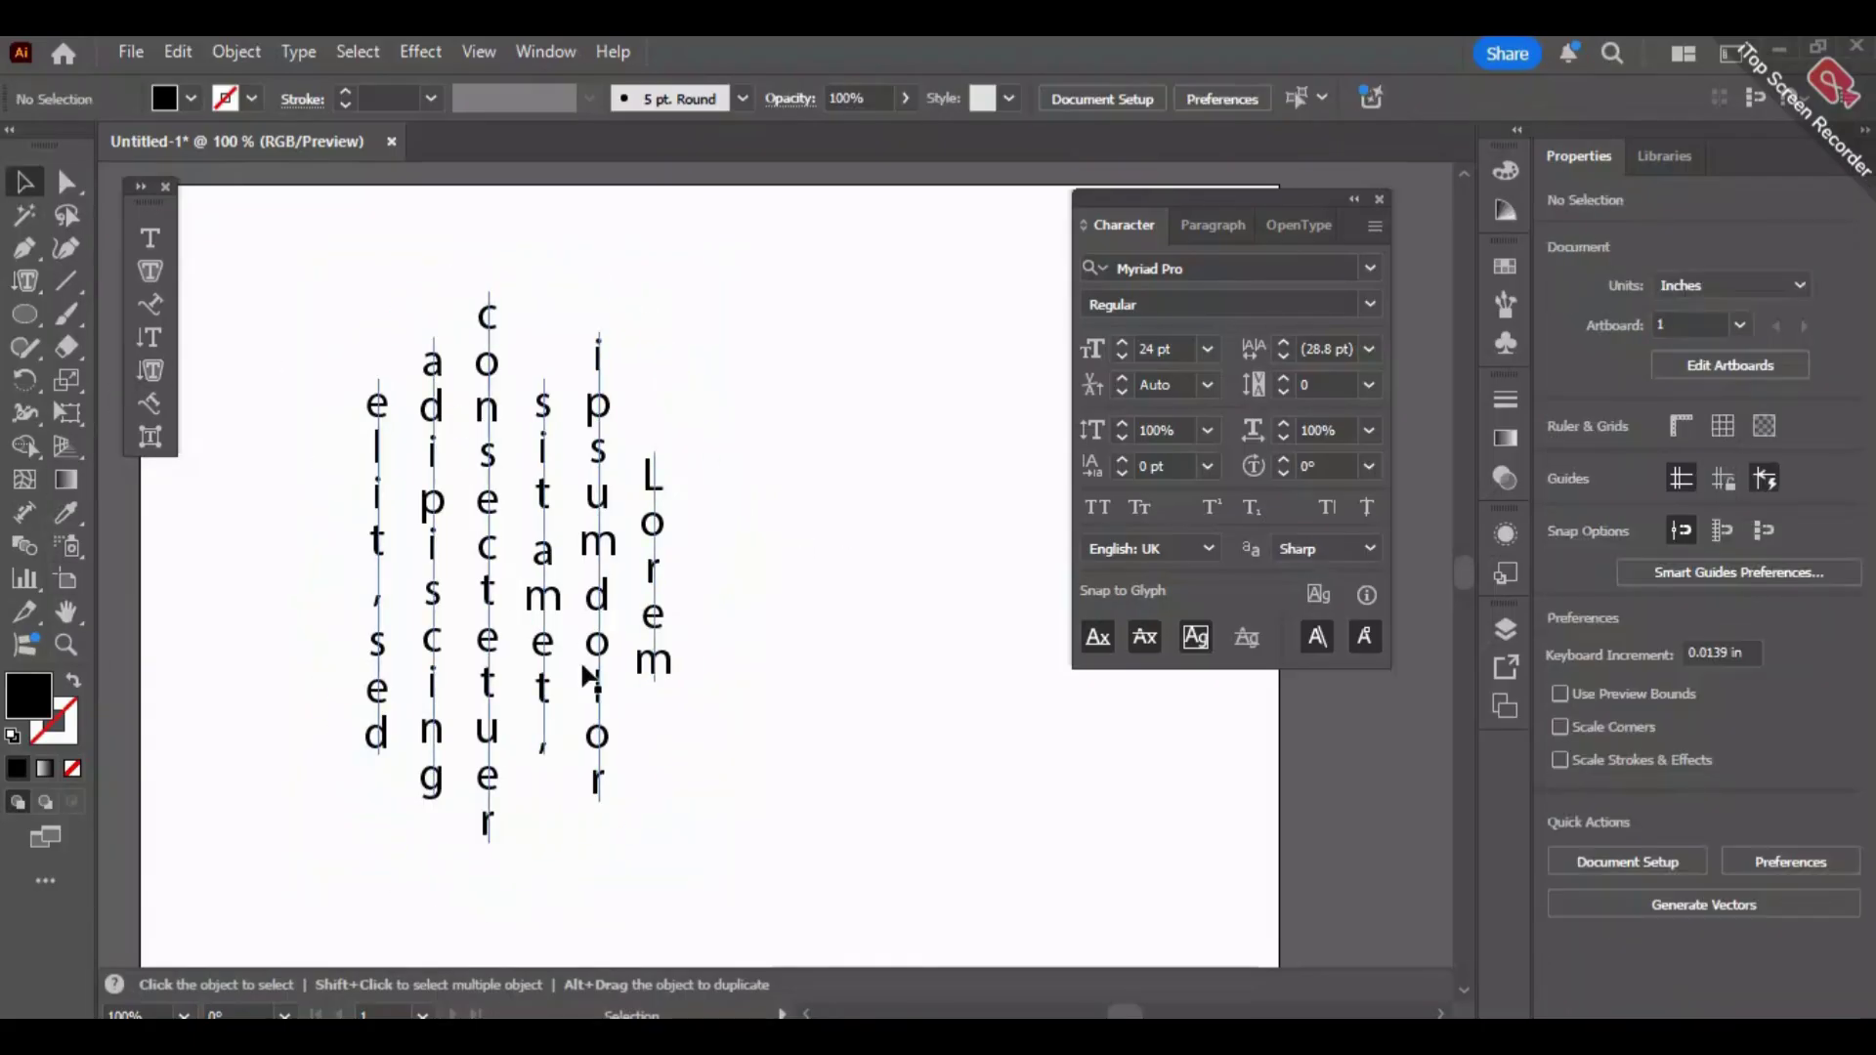
pyautogui.click(500, 656)
pyautogui.press('Delete')
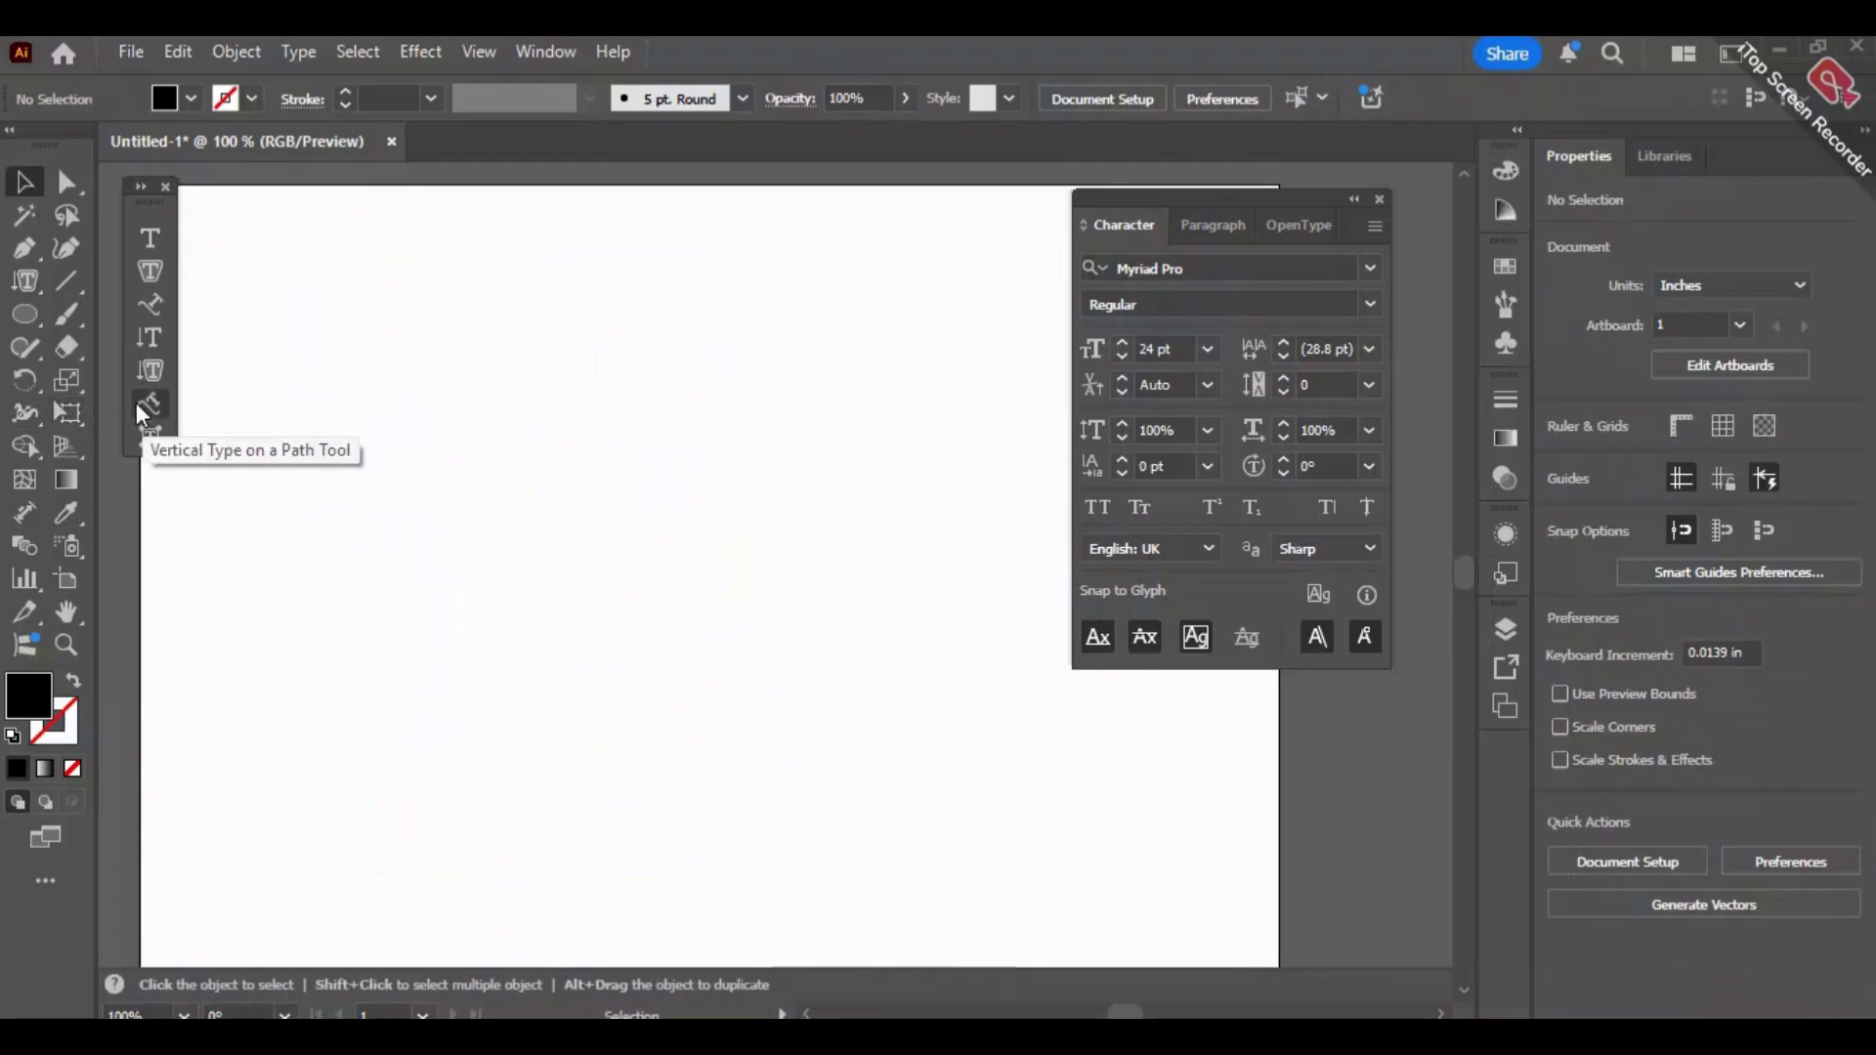
# Draw a horizontal wave path about 3.83 in wide with the Pen tool, and swap its fill and stroke.
pyautogui.click(24, 248)
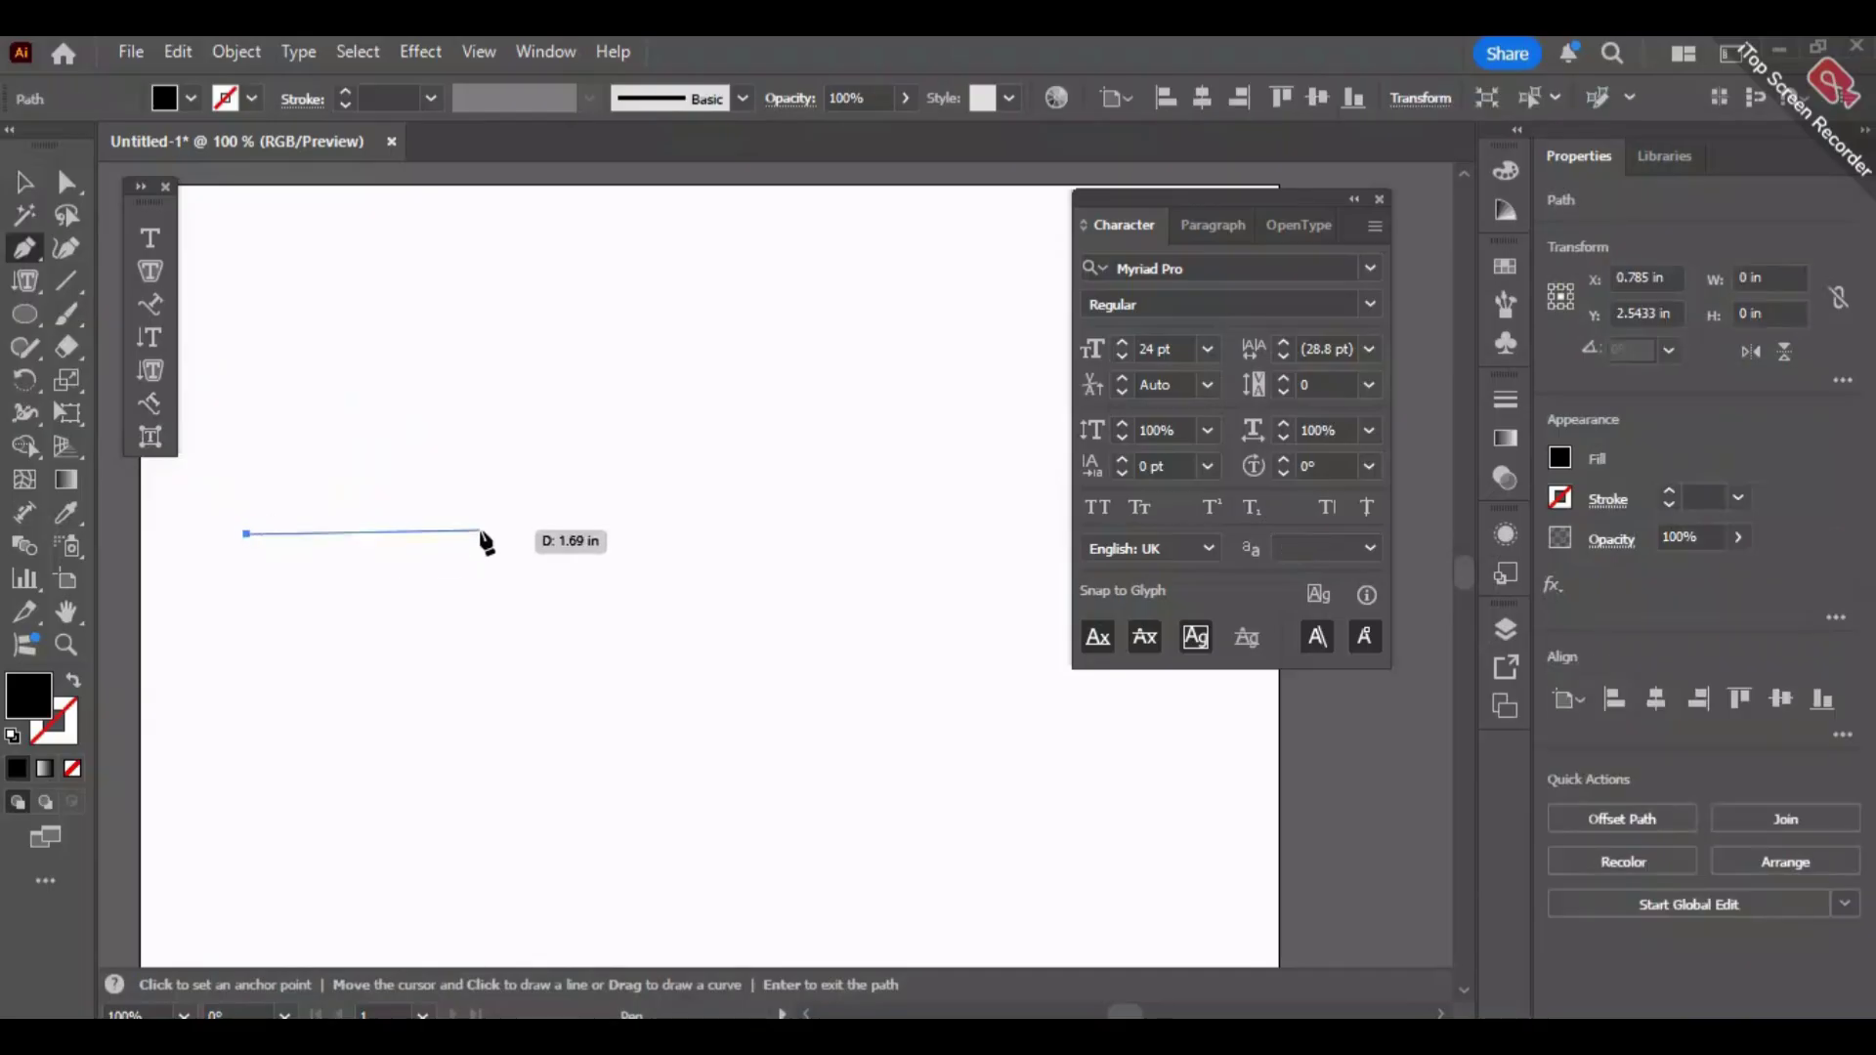
pyautogui.press('shift')
pyautogui.moveTo(527, 535); pyautogui.dragTo(706, 617)
pyautogui.moveTo(776, 535); pyautogui.dragTo(81, 681)
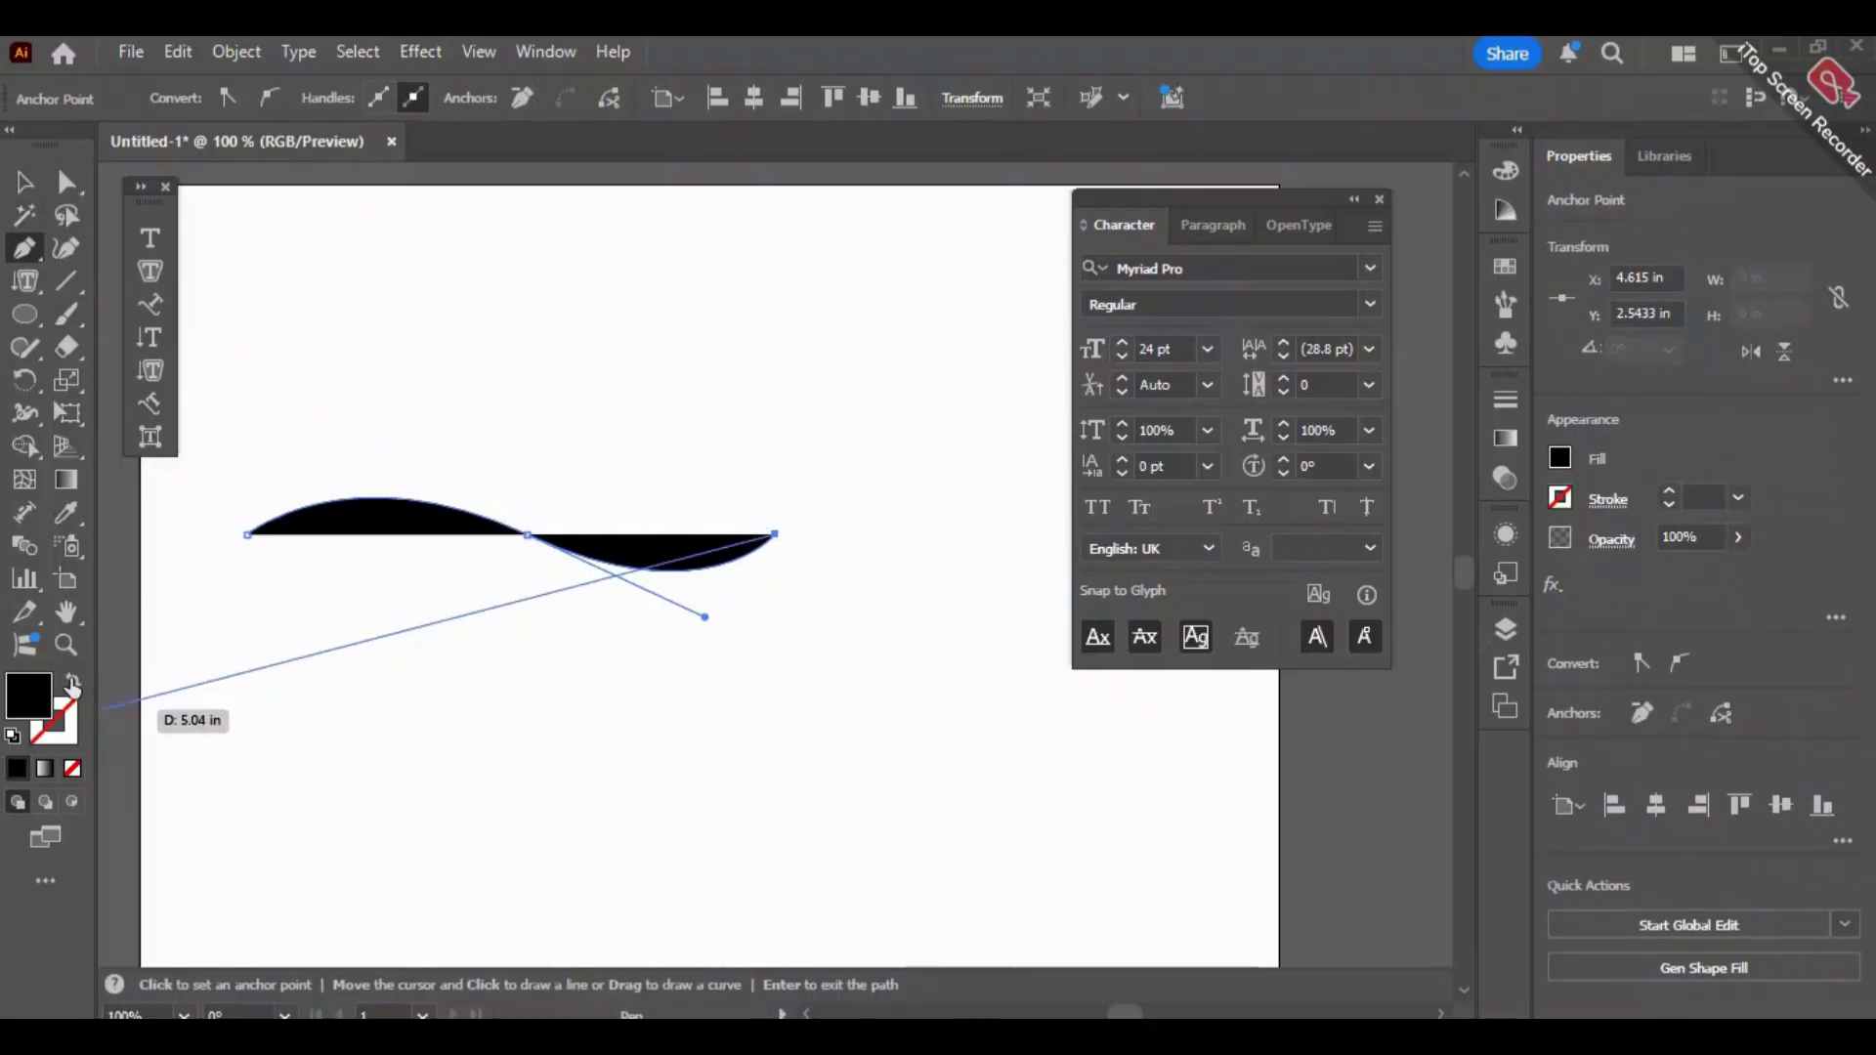
pyautogui.click(75, 679)
# Add vertical placeholder text along the wave path with the Vertical Type on a Path tool.
pyautogui.click(157, 407)
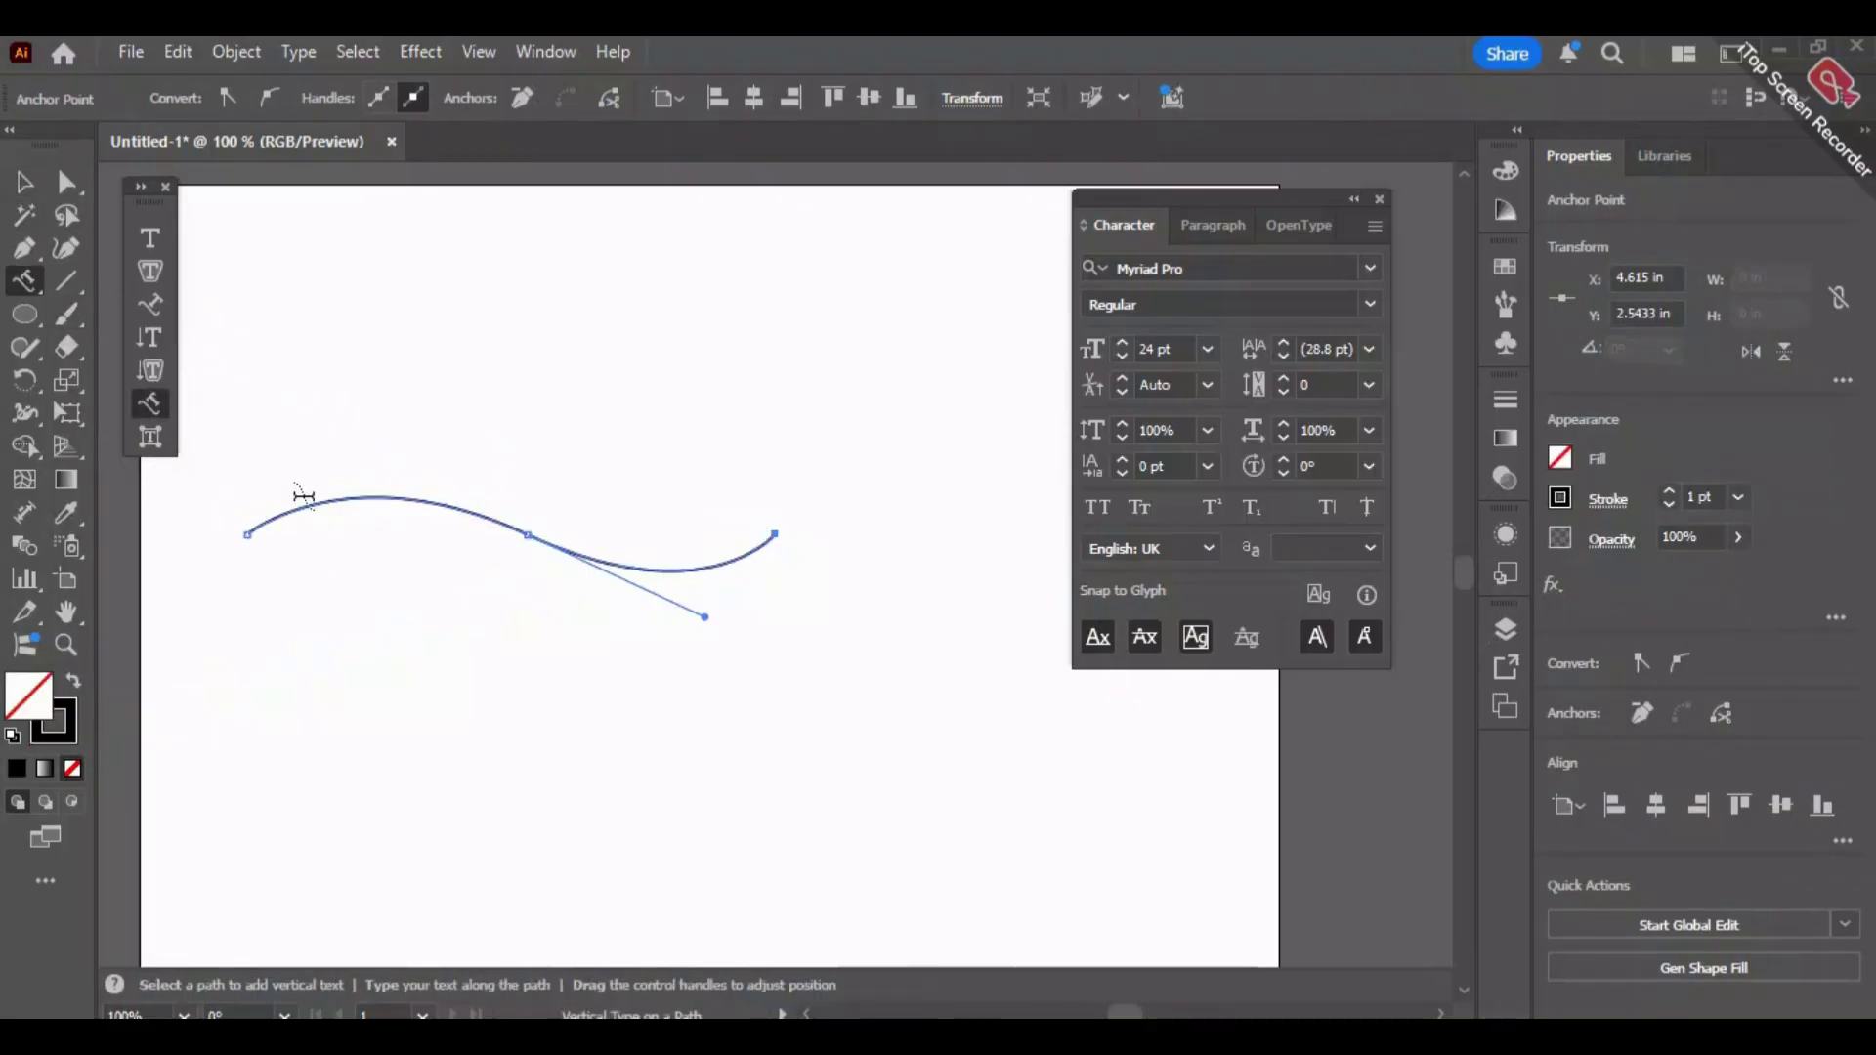
pyautogui.click(358, 501)
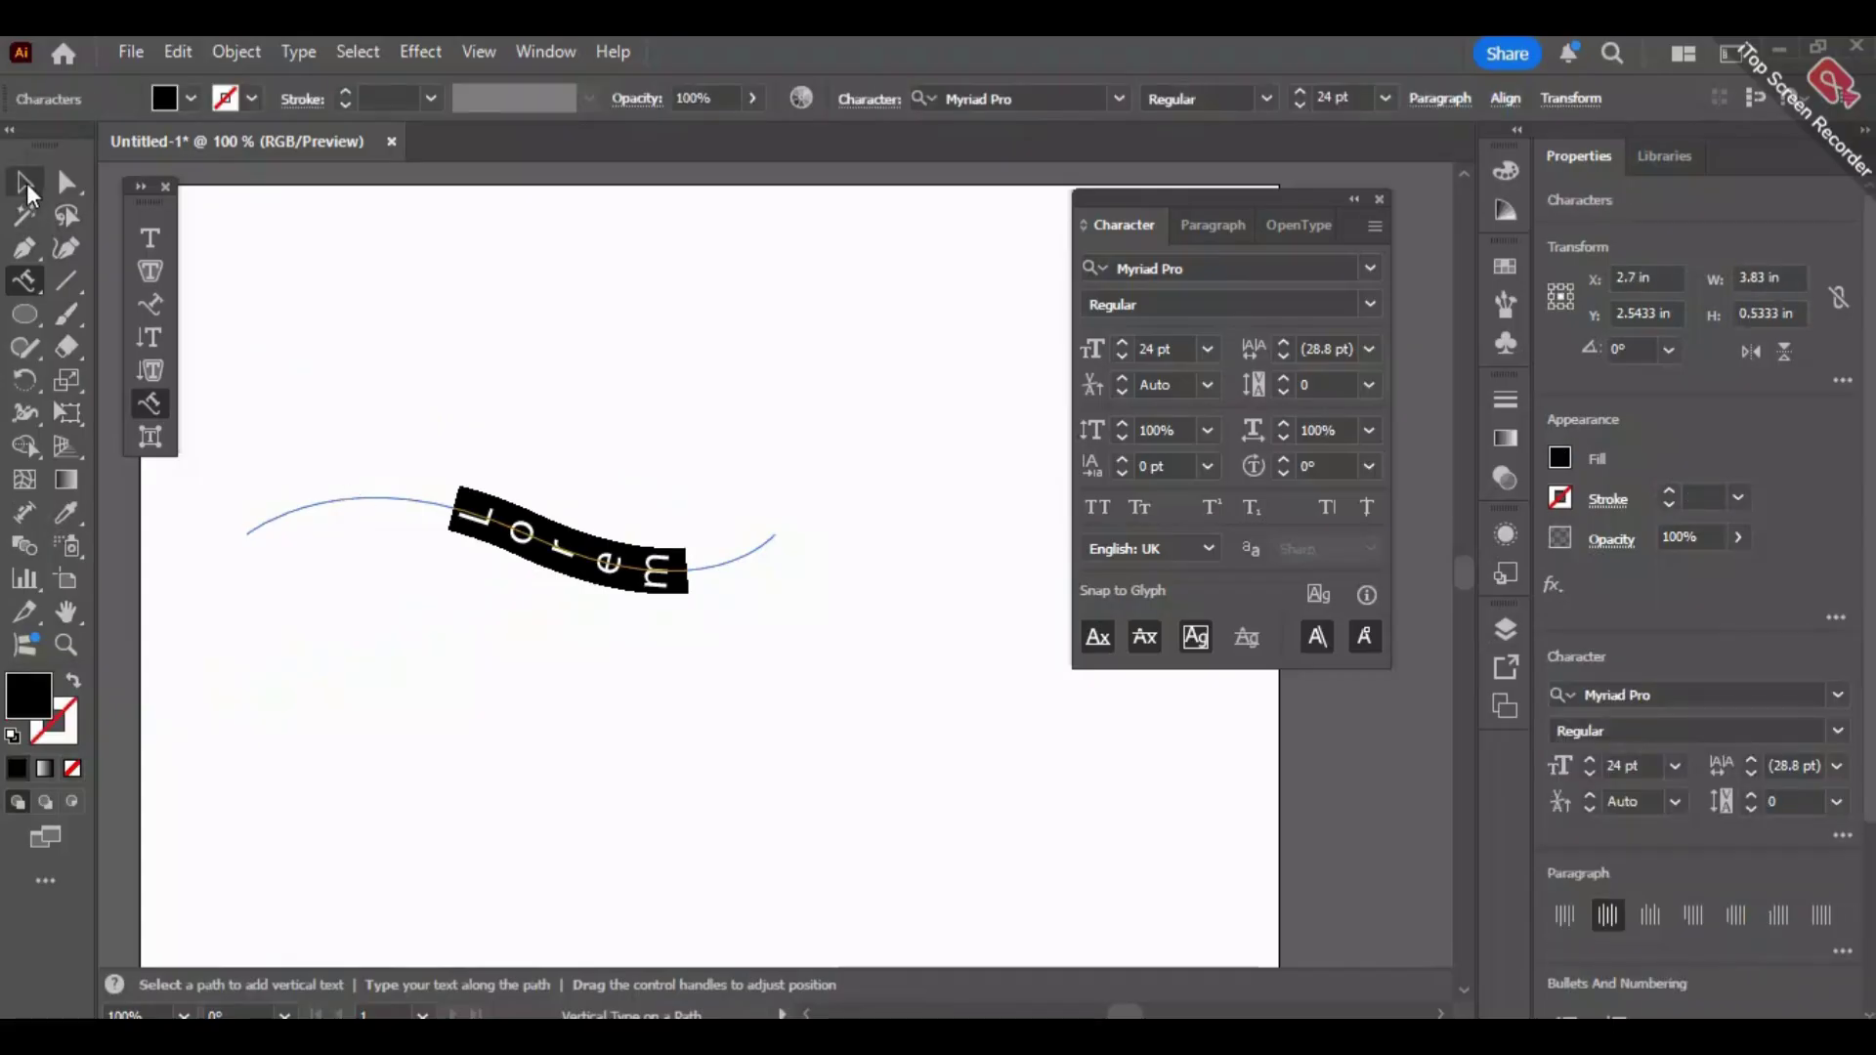
pyautogui.click(25, 184)
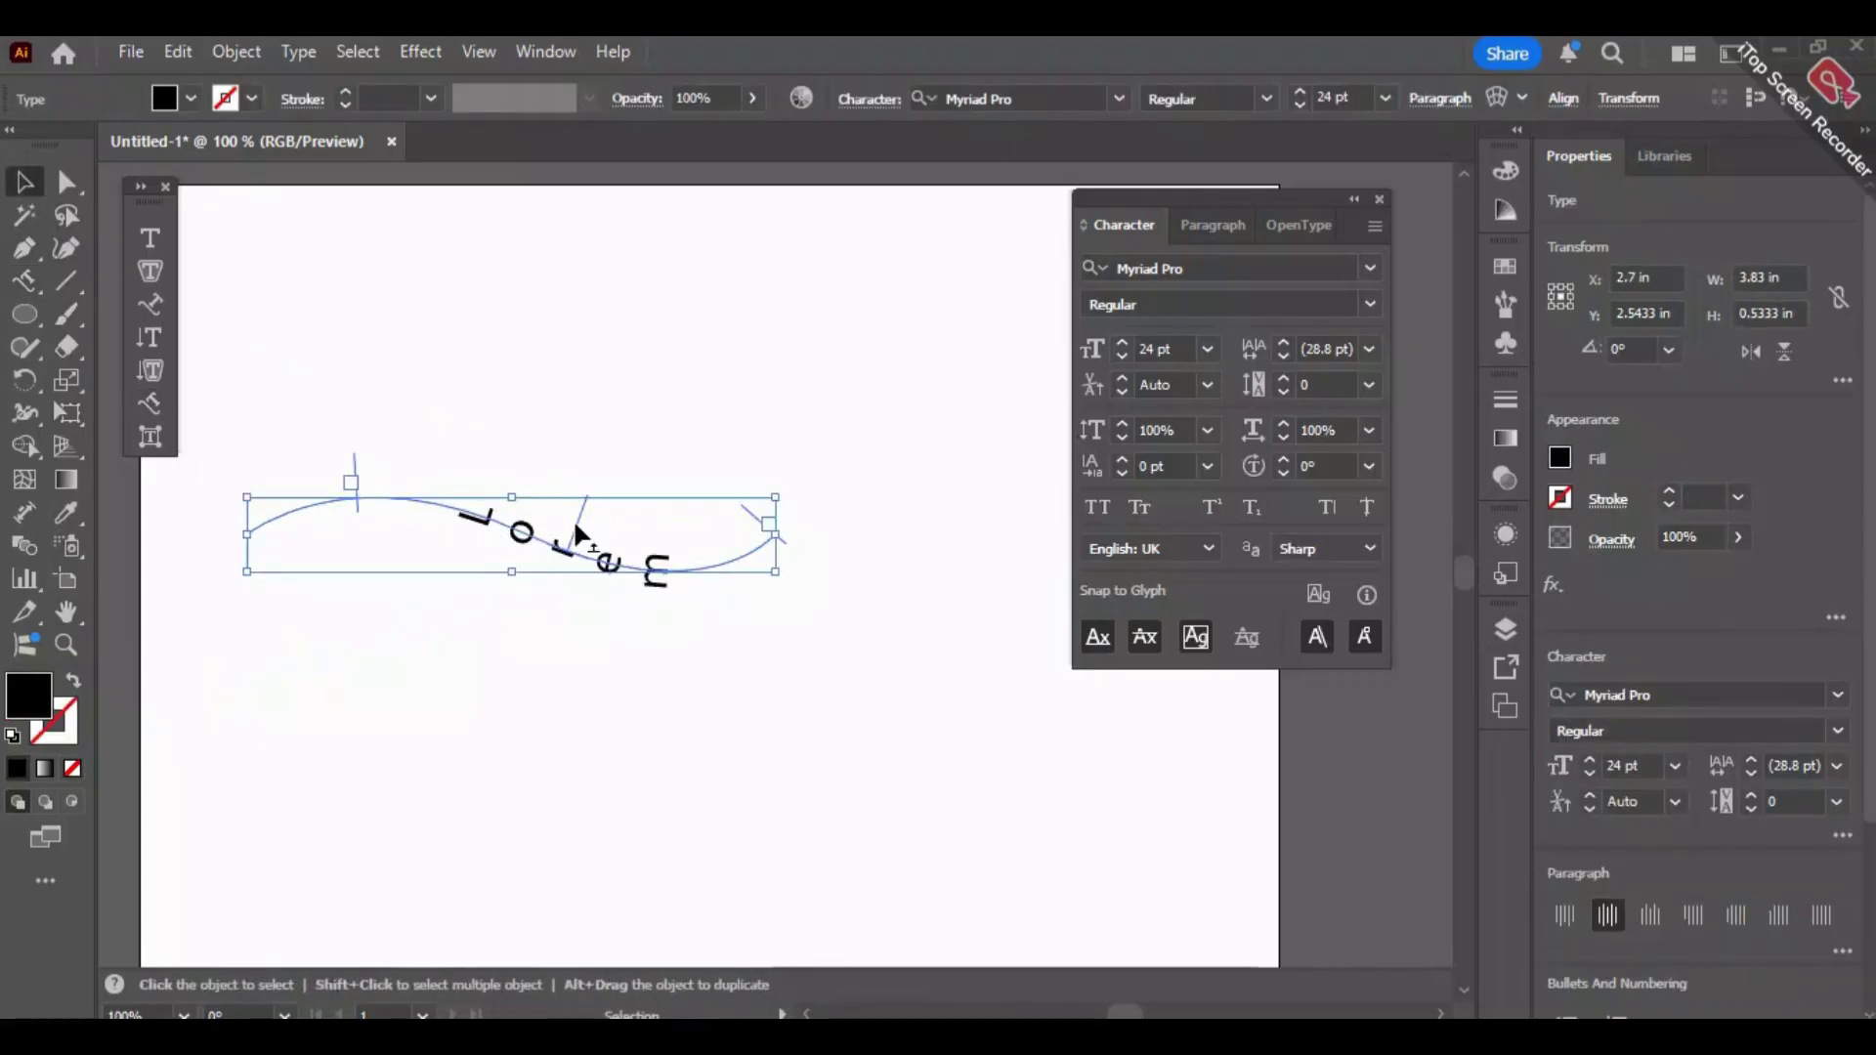
# Slide the vertical text slightly toward the start of the wave path, and delete it.
pyautogui.moveTo(572, 519); pyautogui.dragTo(485, 487)
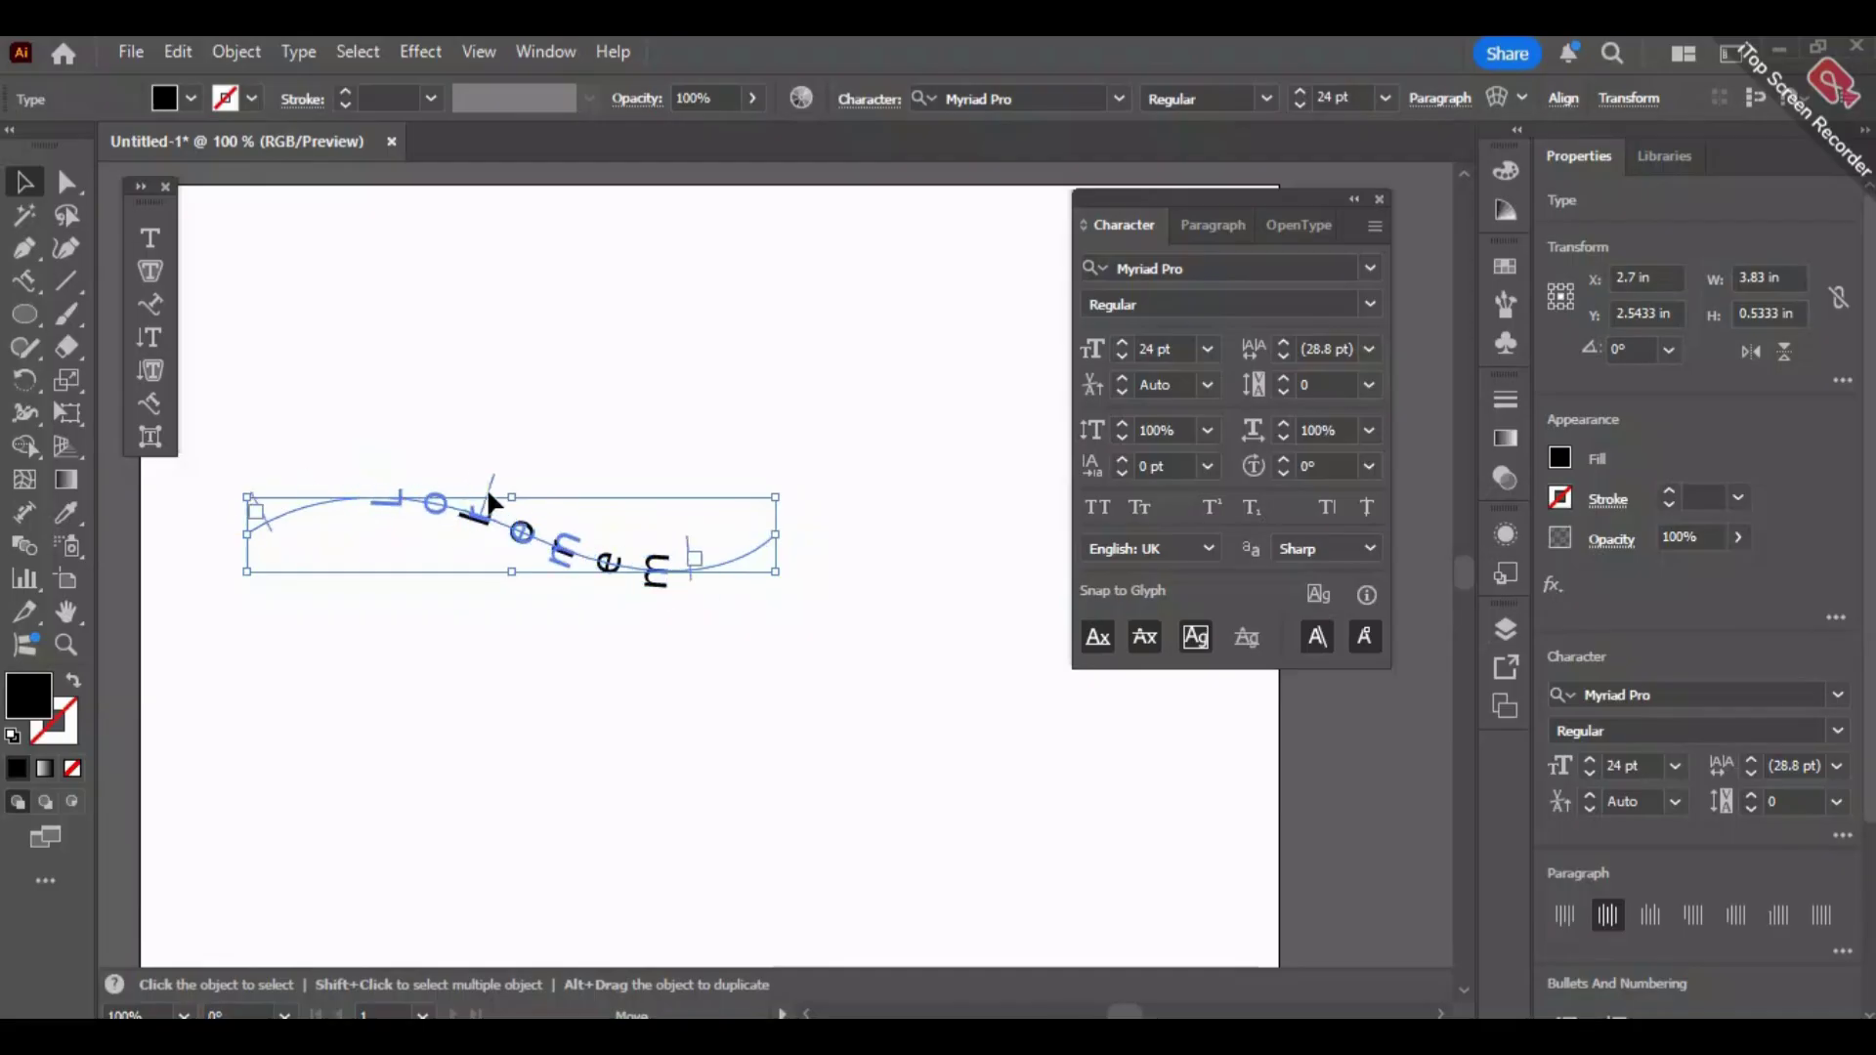
pyautogui.click(655, 366)
pyautogui.click(721, 574)
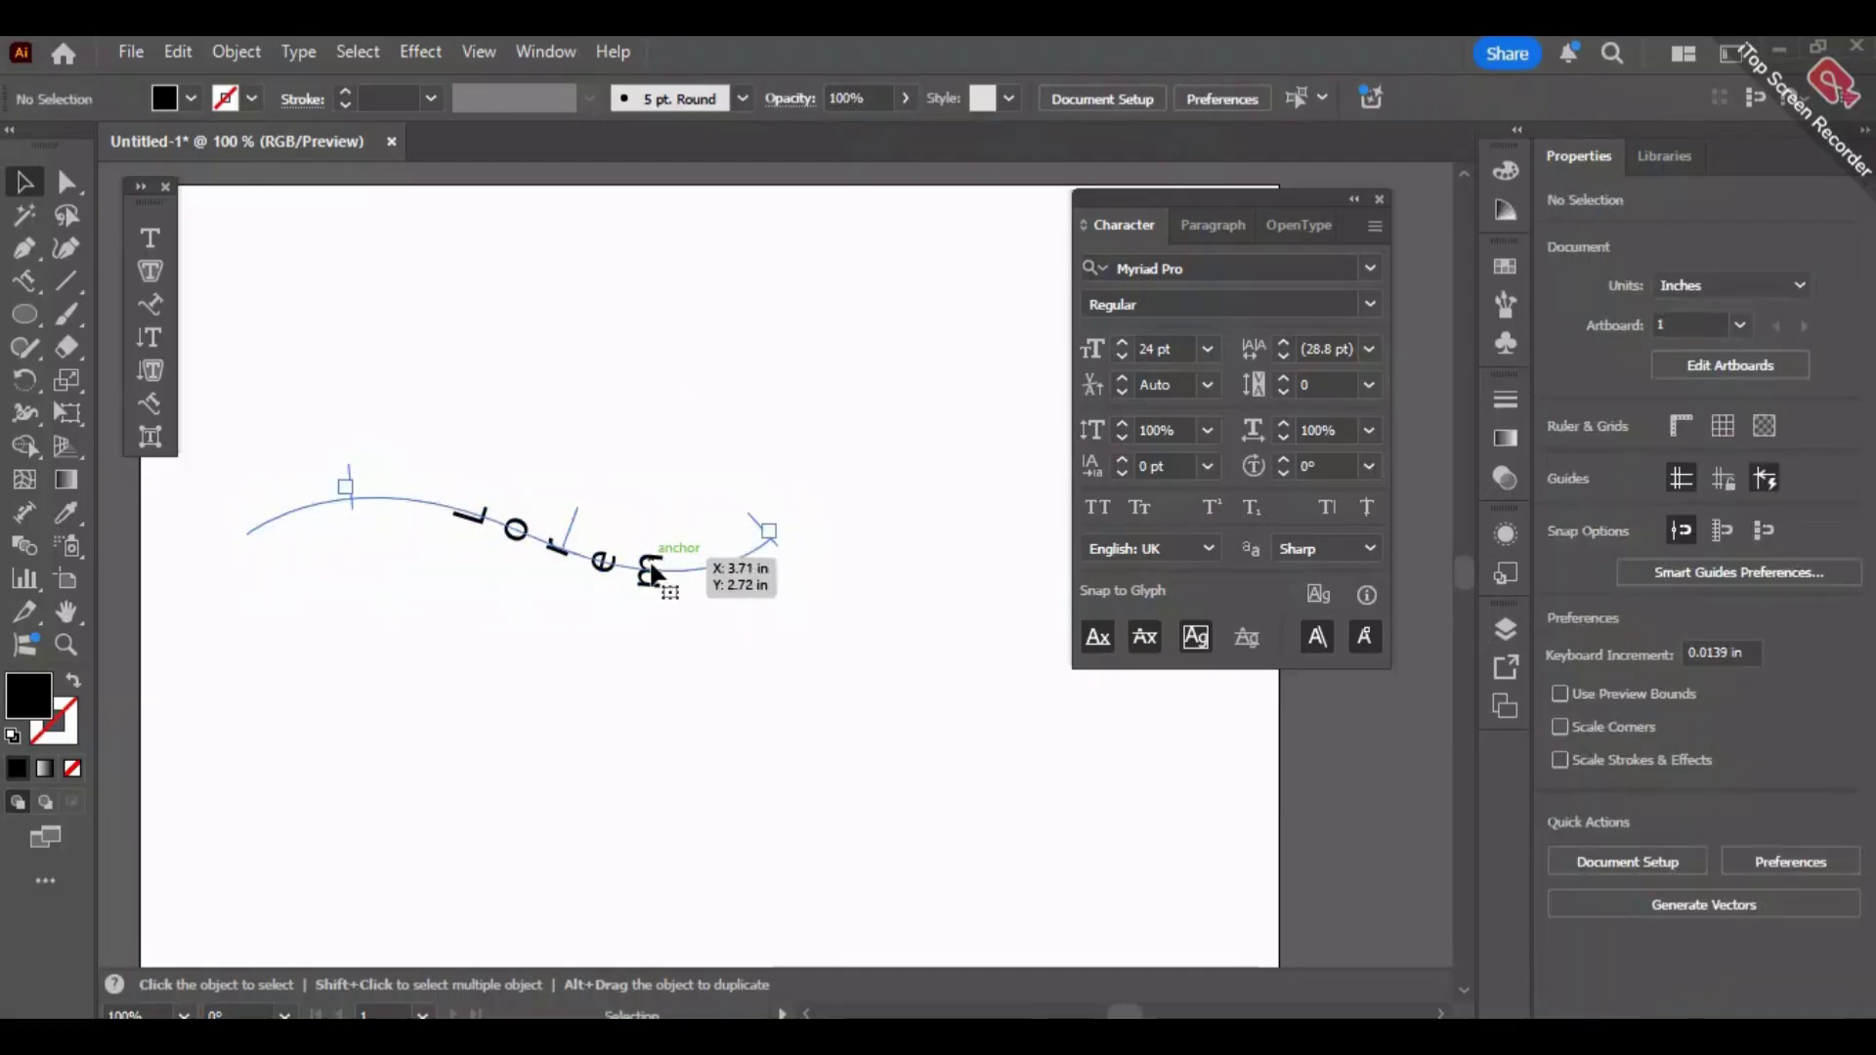
pyautogui.press('Delete')
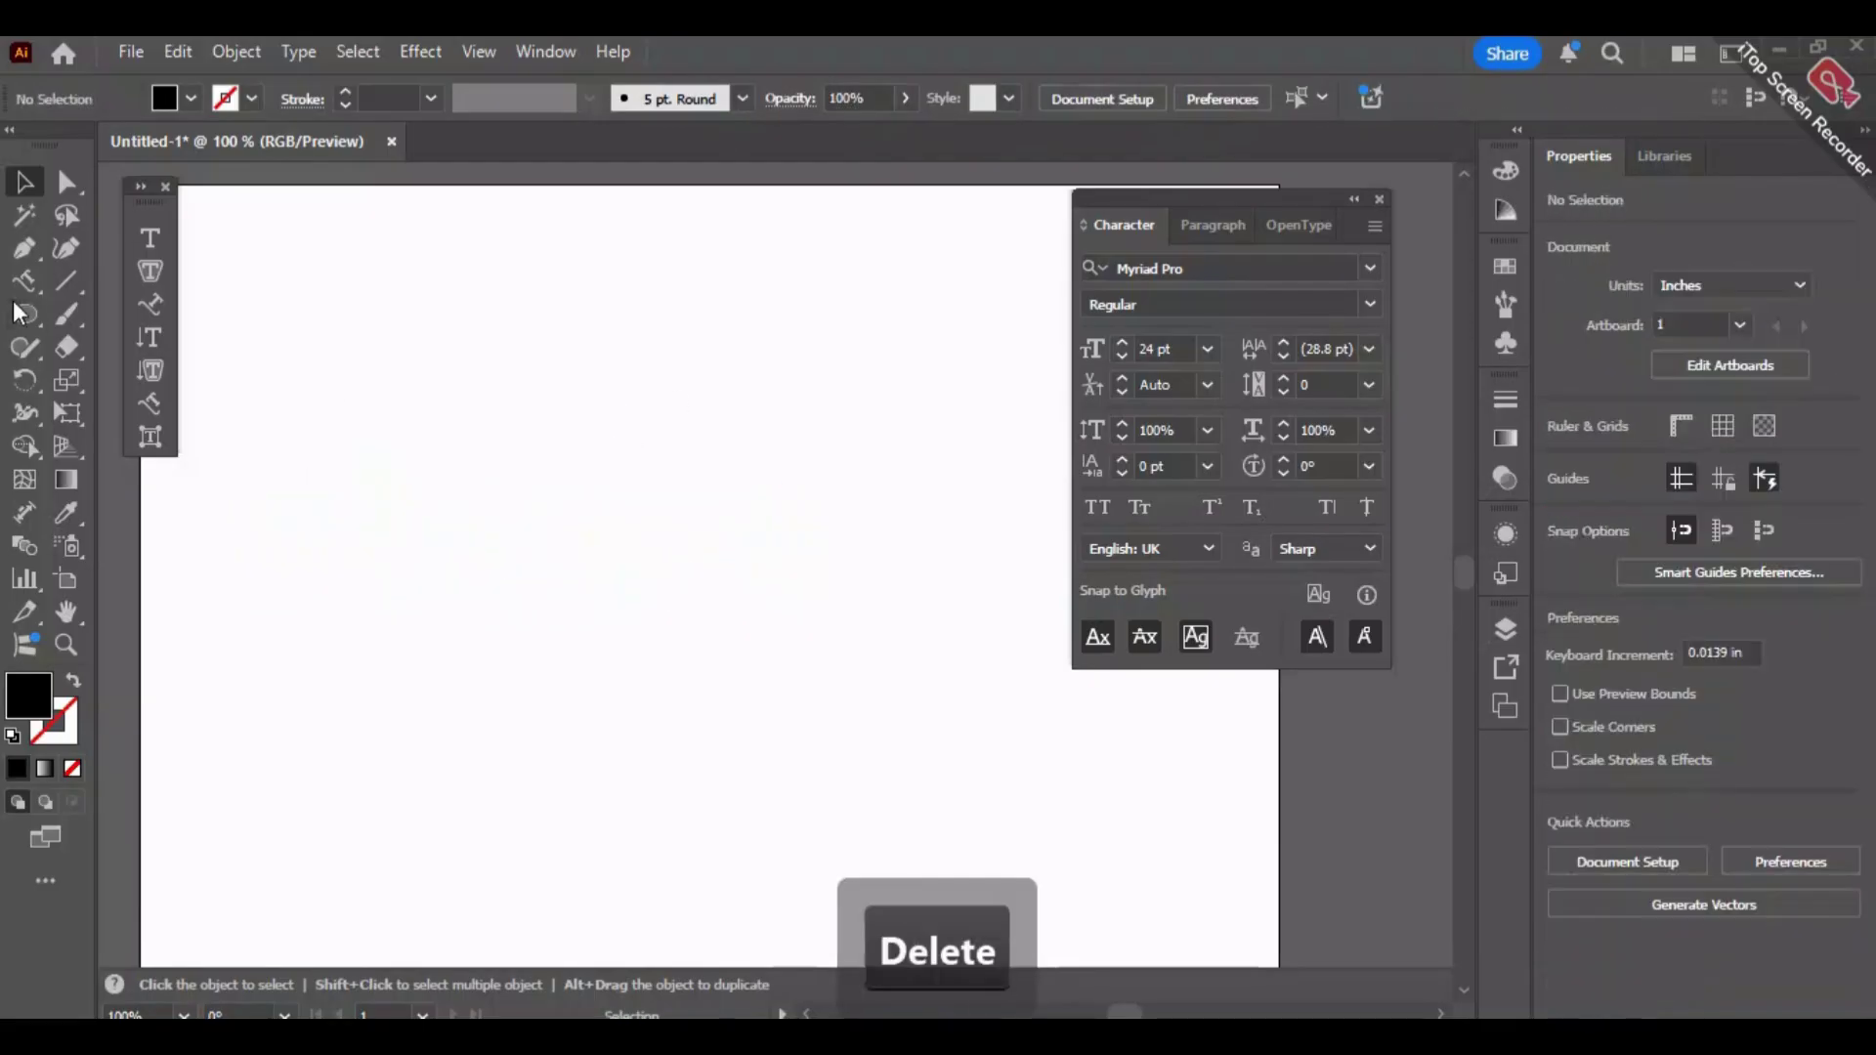
# Draw an ellipse about 2.84 by 3.07 in and add vertical placeholder text along its outline.
pyautogui.click(25, 315)
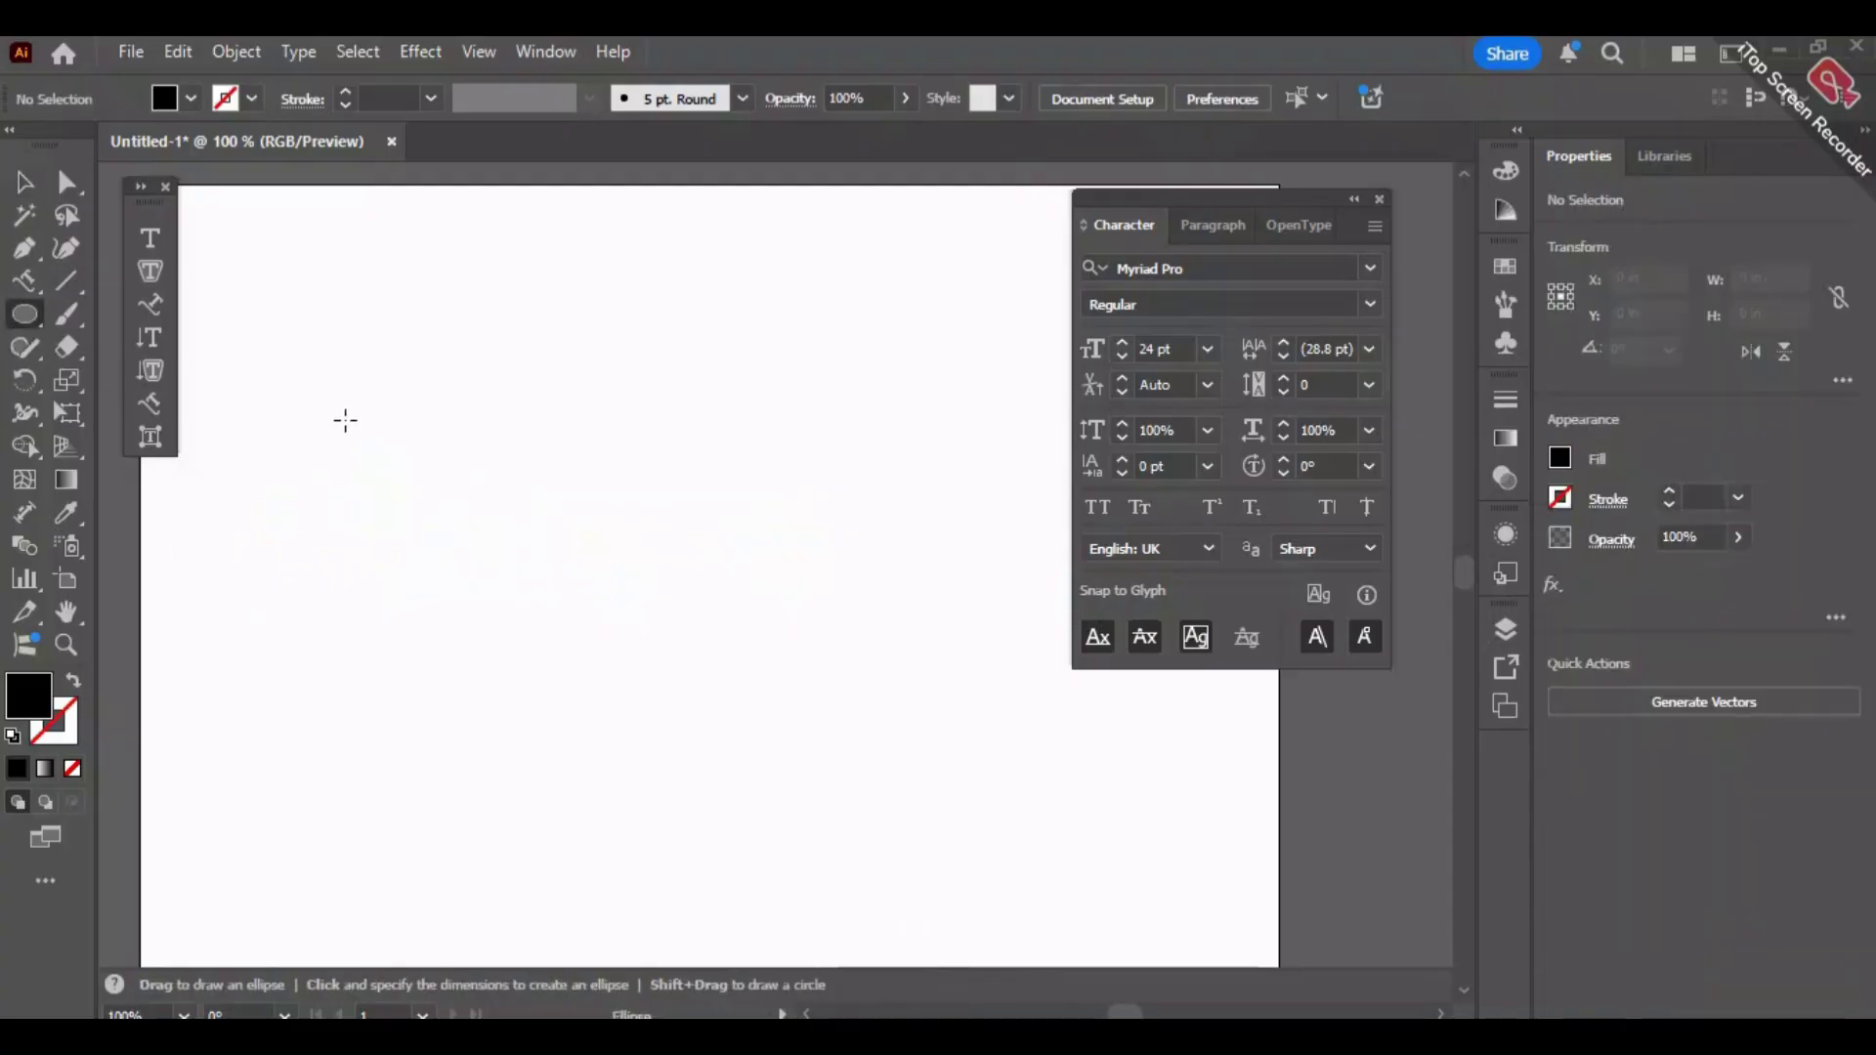
pyautogui.moveTo(347, 426); pyautogui.dragTo(741, 849)
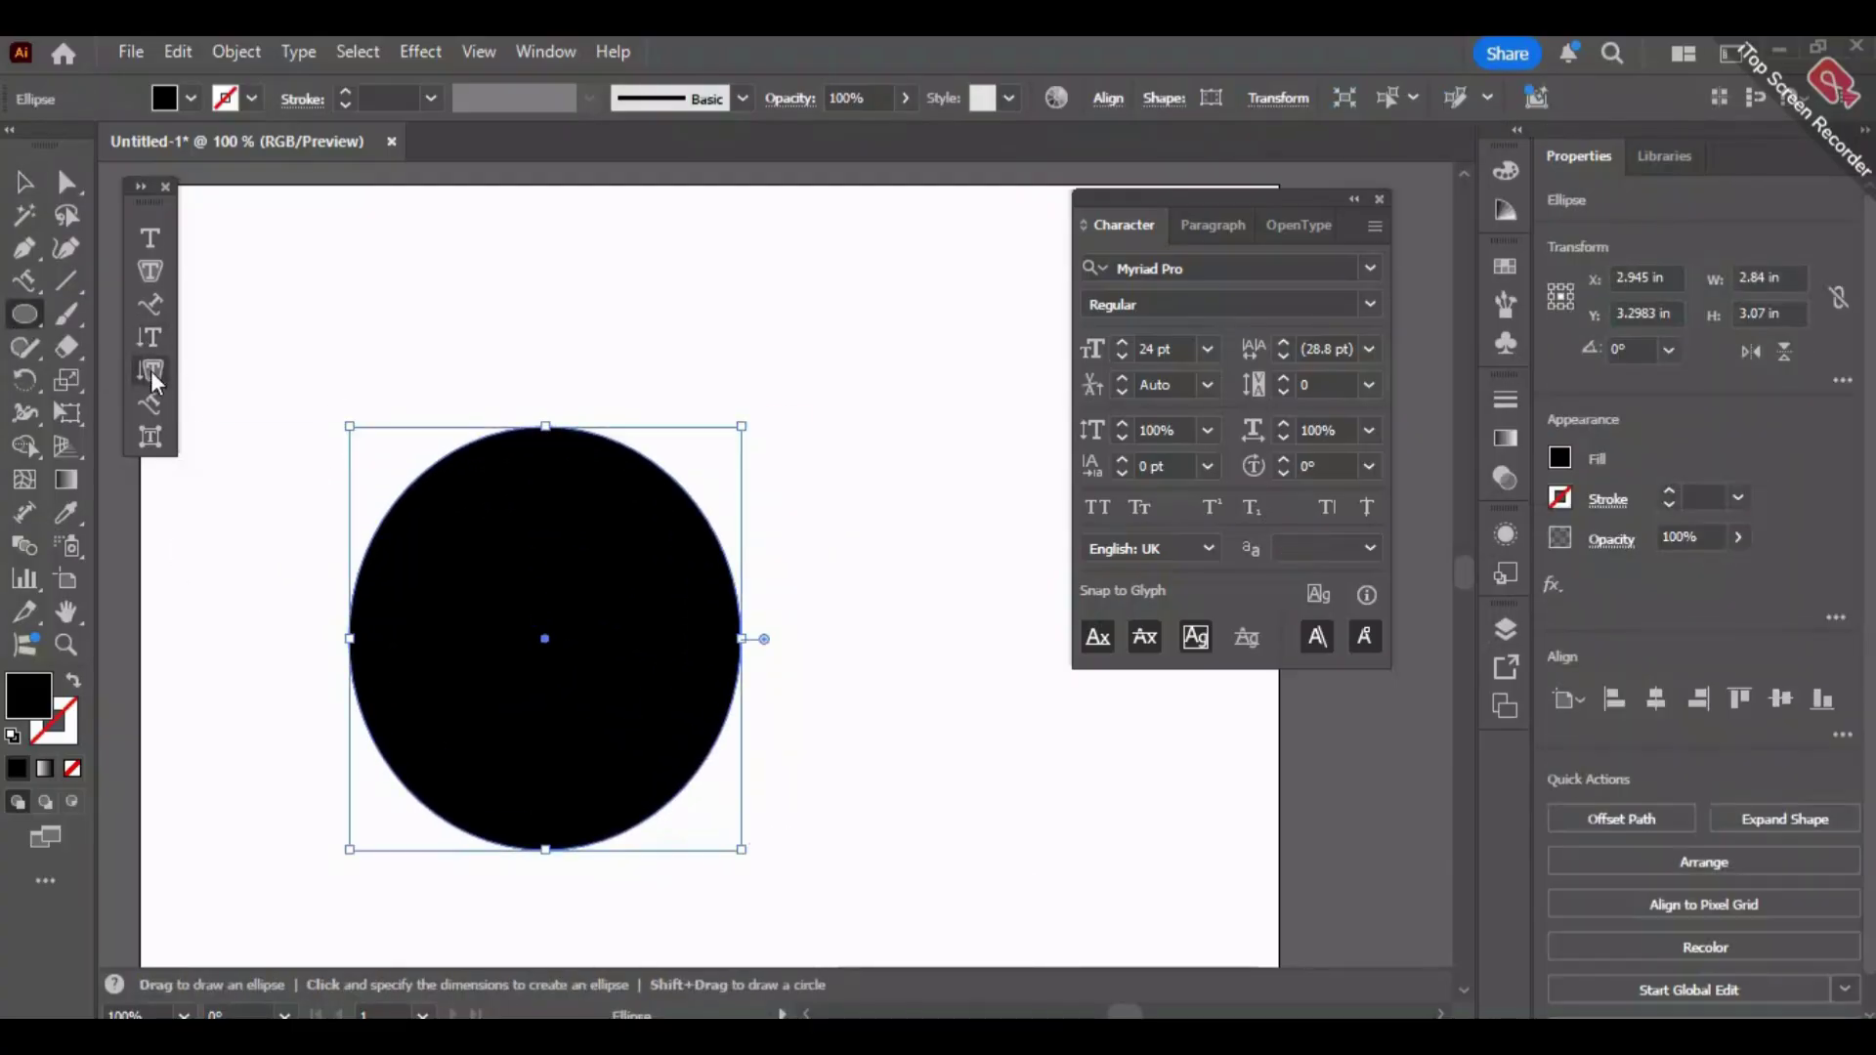
pyautogui.click(150, 402)
pyautogui.click(515, 431)
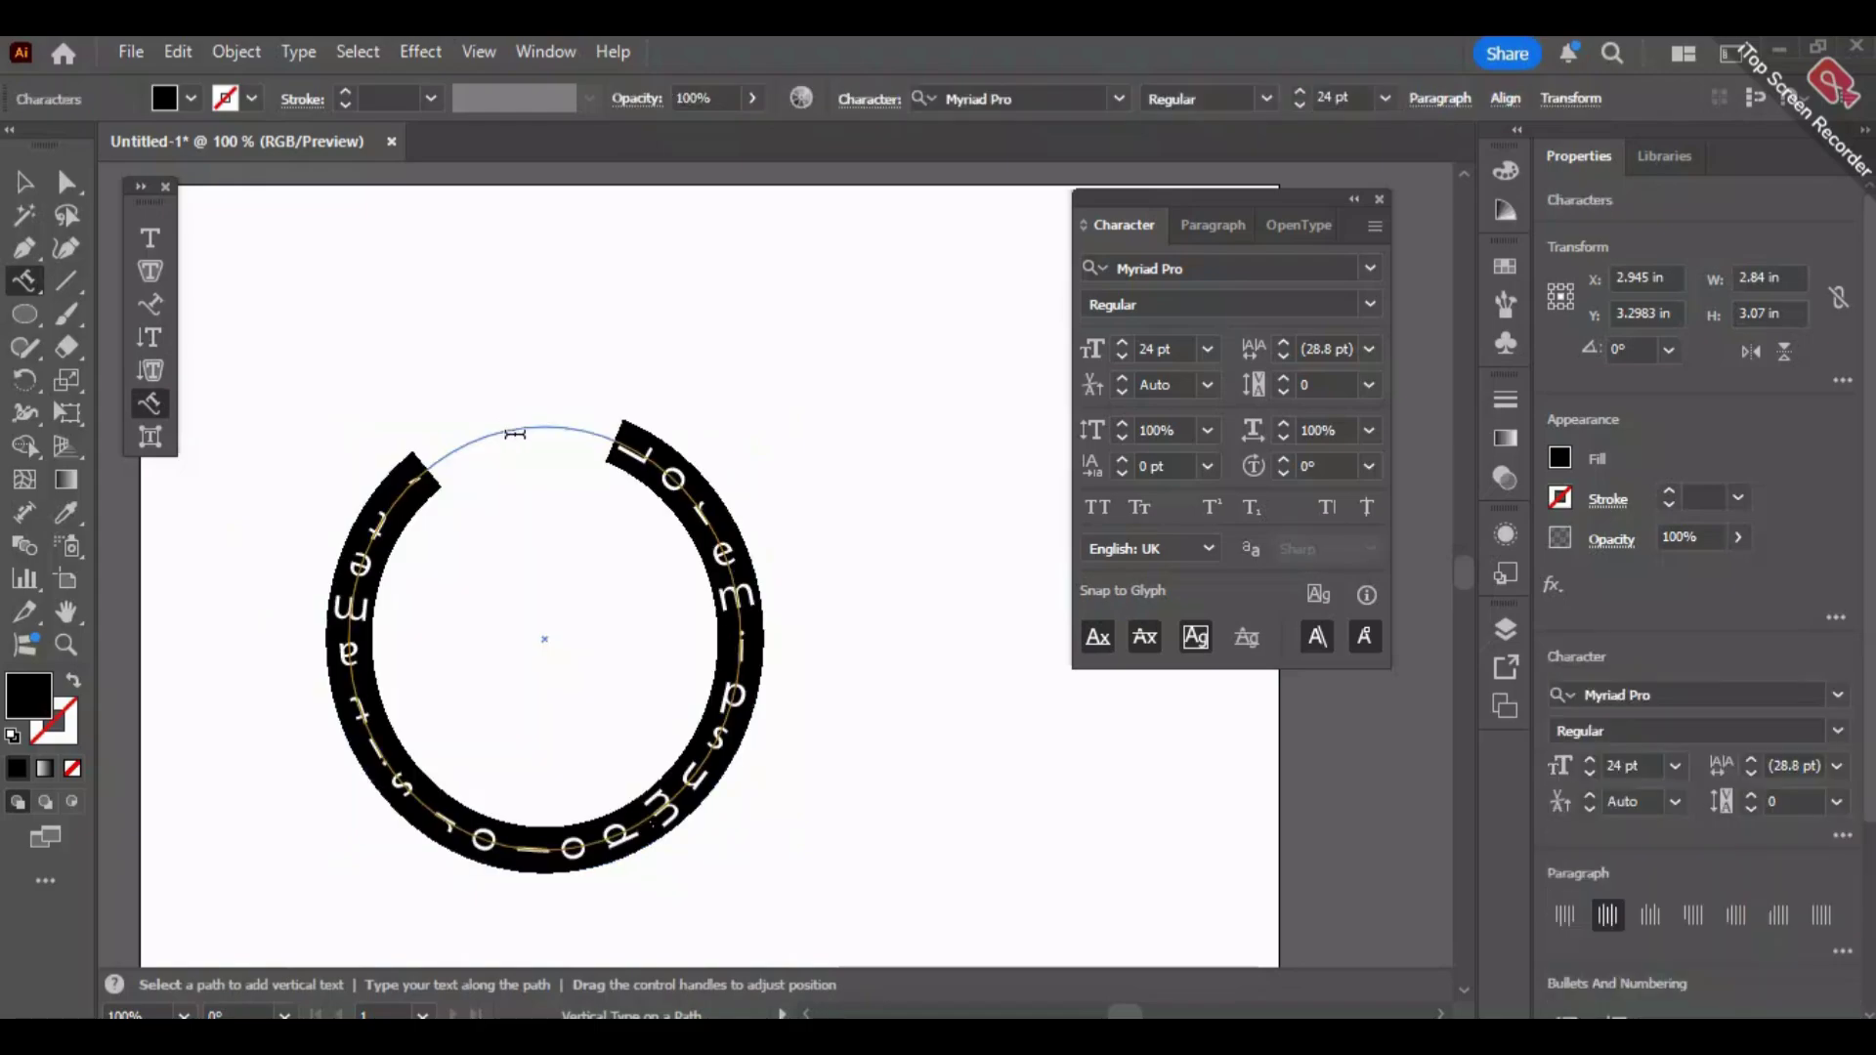
pyautogui.click(12, 186)
pyautogui.click(648, 290)
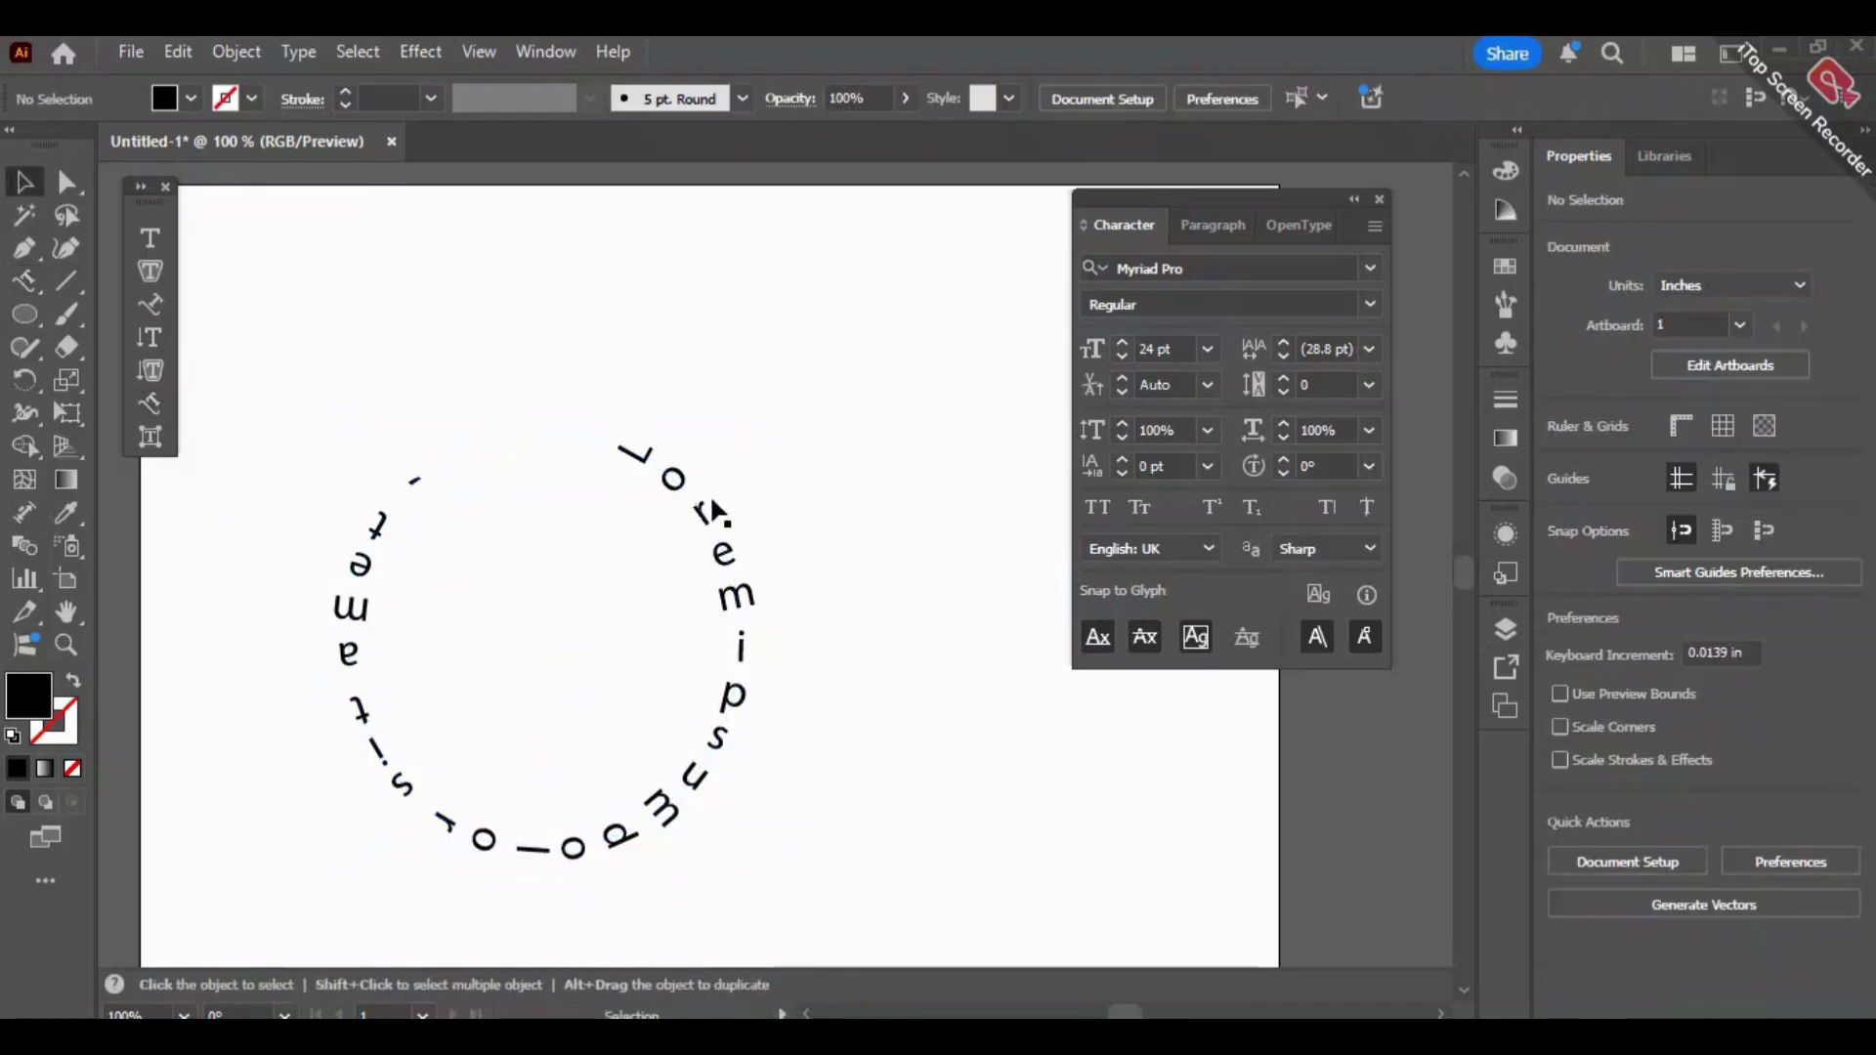
# Move the start bracket of the ellipse's text clockwise to the upper right, and the end bracket just left of the ellipse's top.
pyautogui.click(565, 448)
pyautogui.moveTo(504, 391); pyautogui.dragTo(676, 472)
pyautogui.moveTo(507, 404)
pyautogui.mouseDown()
pyautogui.moveTo(431, 419)
pyautogui.moveTo(488, 420)
pyautogui.mouseUp()
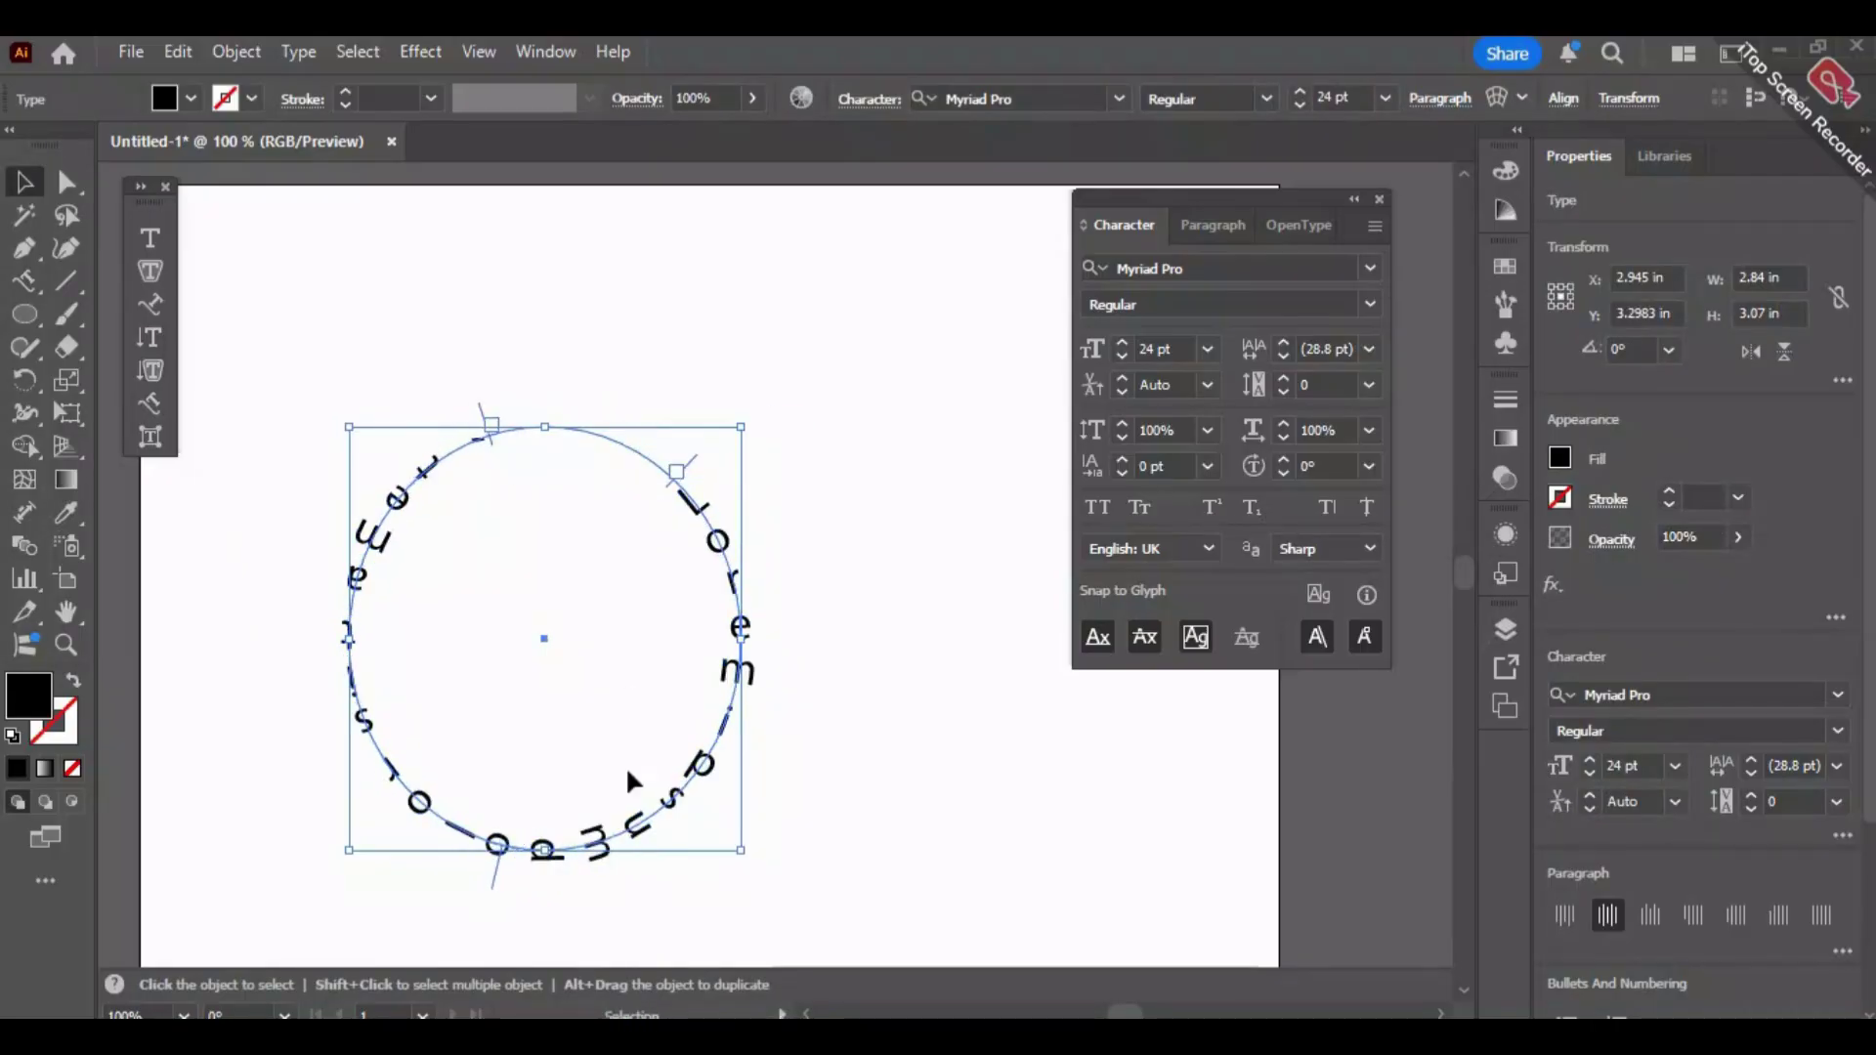
# Move the middle bracket of the ellipse's text from the bottom to the top of the outline, rotating the text around it.
pyautogui.click(488, 882)
pyautogui.click(508, 855)
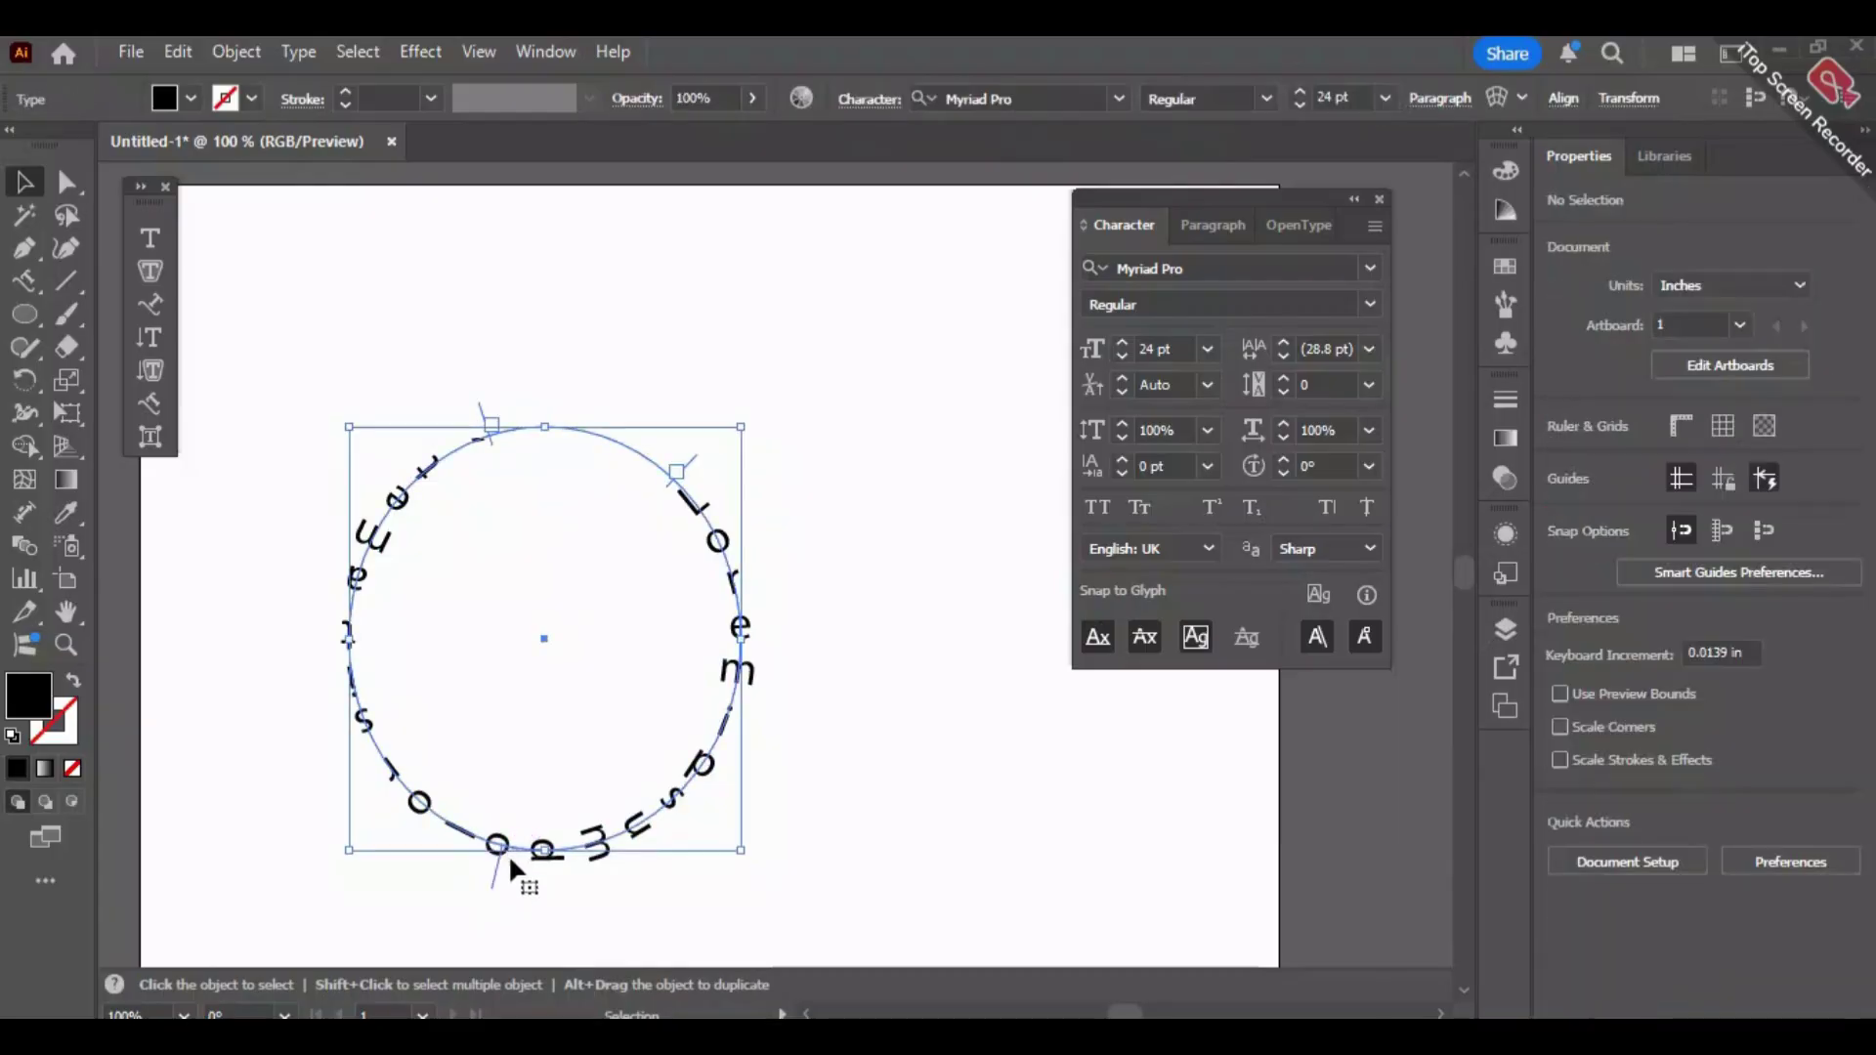
pyautogui.moveTo(495, 854); pyautogui.dragTo(575, 332)
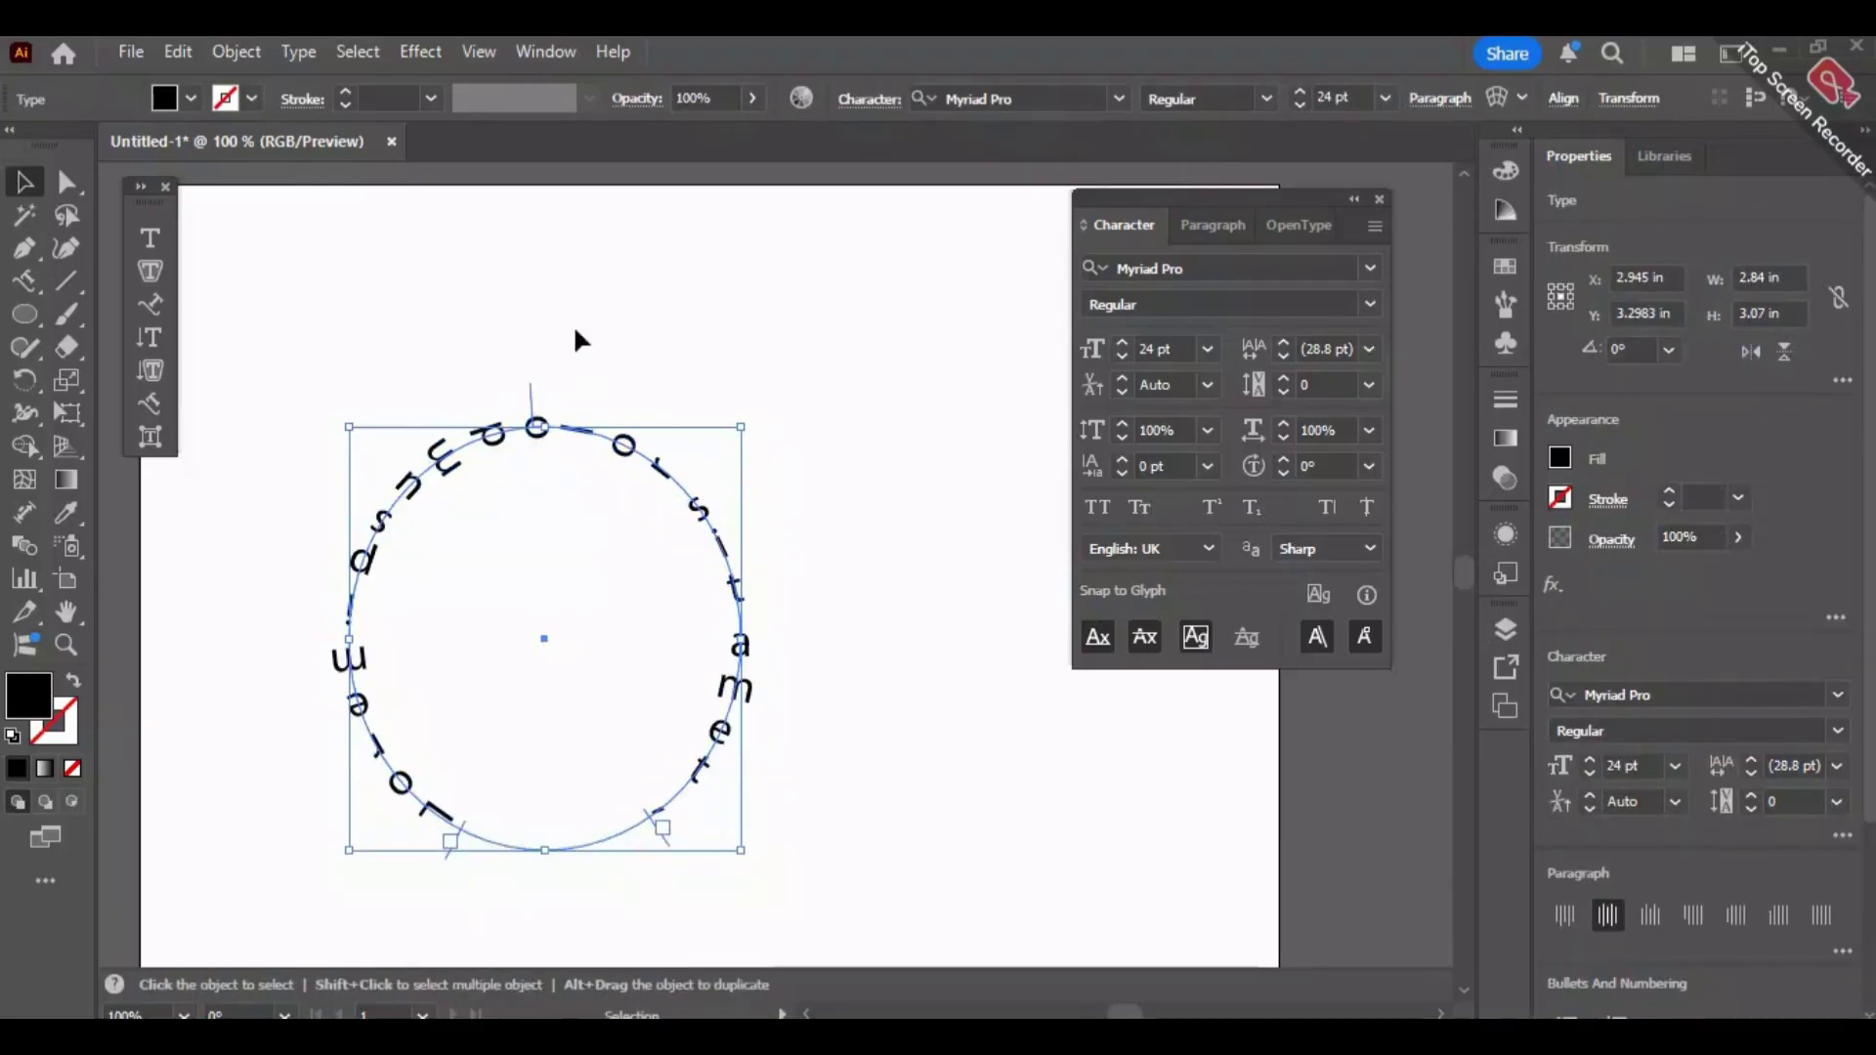
pyautogui.click(728, 377)
pyautogui.click(744, 747)
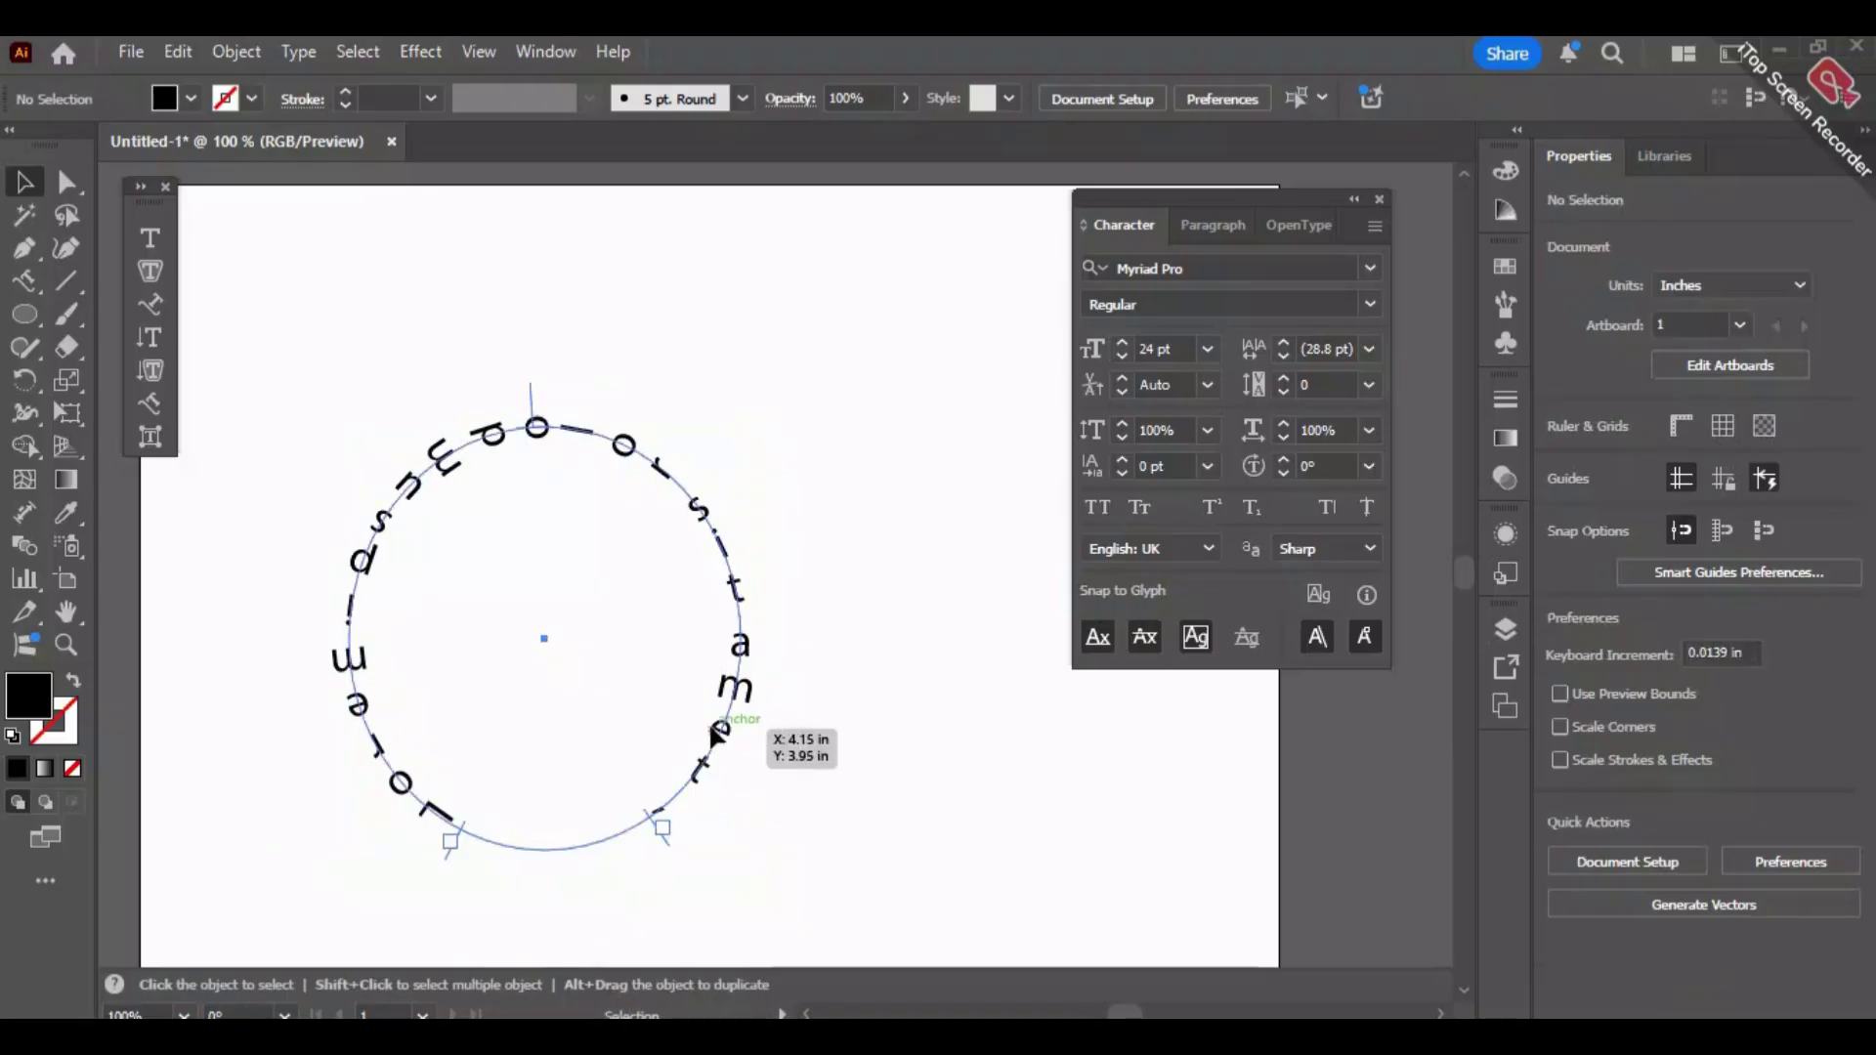
# Replace the ellipse's text with the point text "Text", enlarged to about 128 pt and centred in the open area of the artboard.
pyautogui.press('Delete')
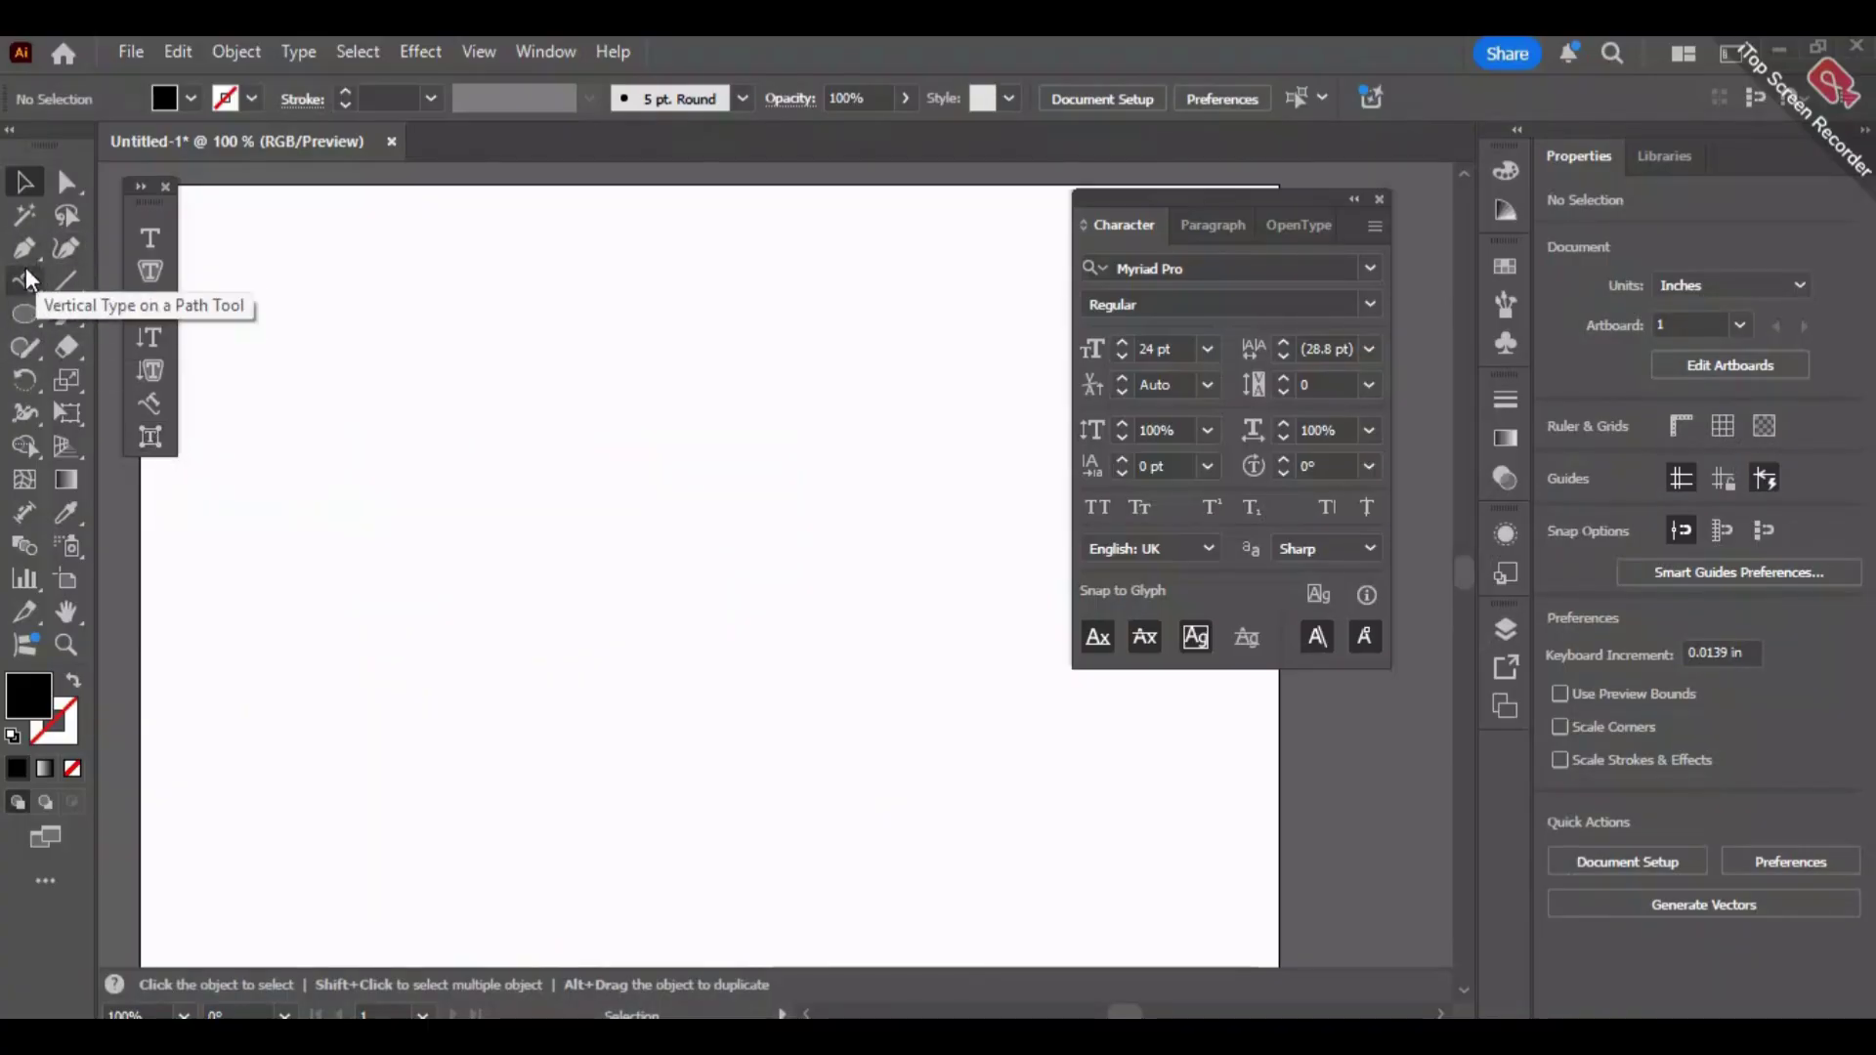
pyautogui.click(150, 239)
pyautogui.click(263, 502)
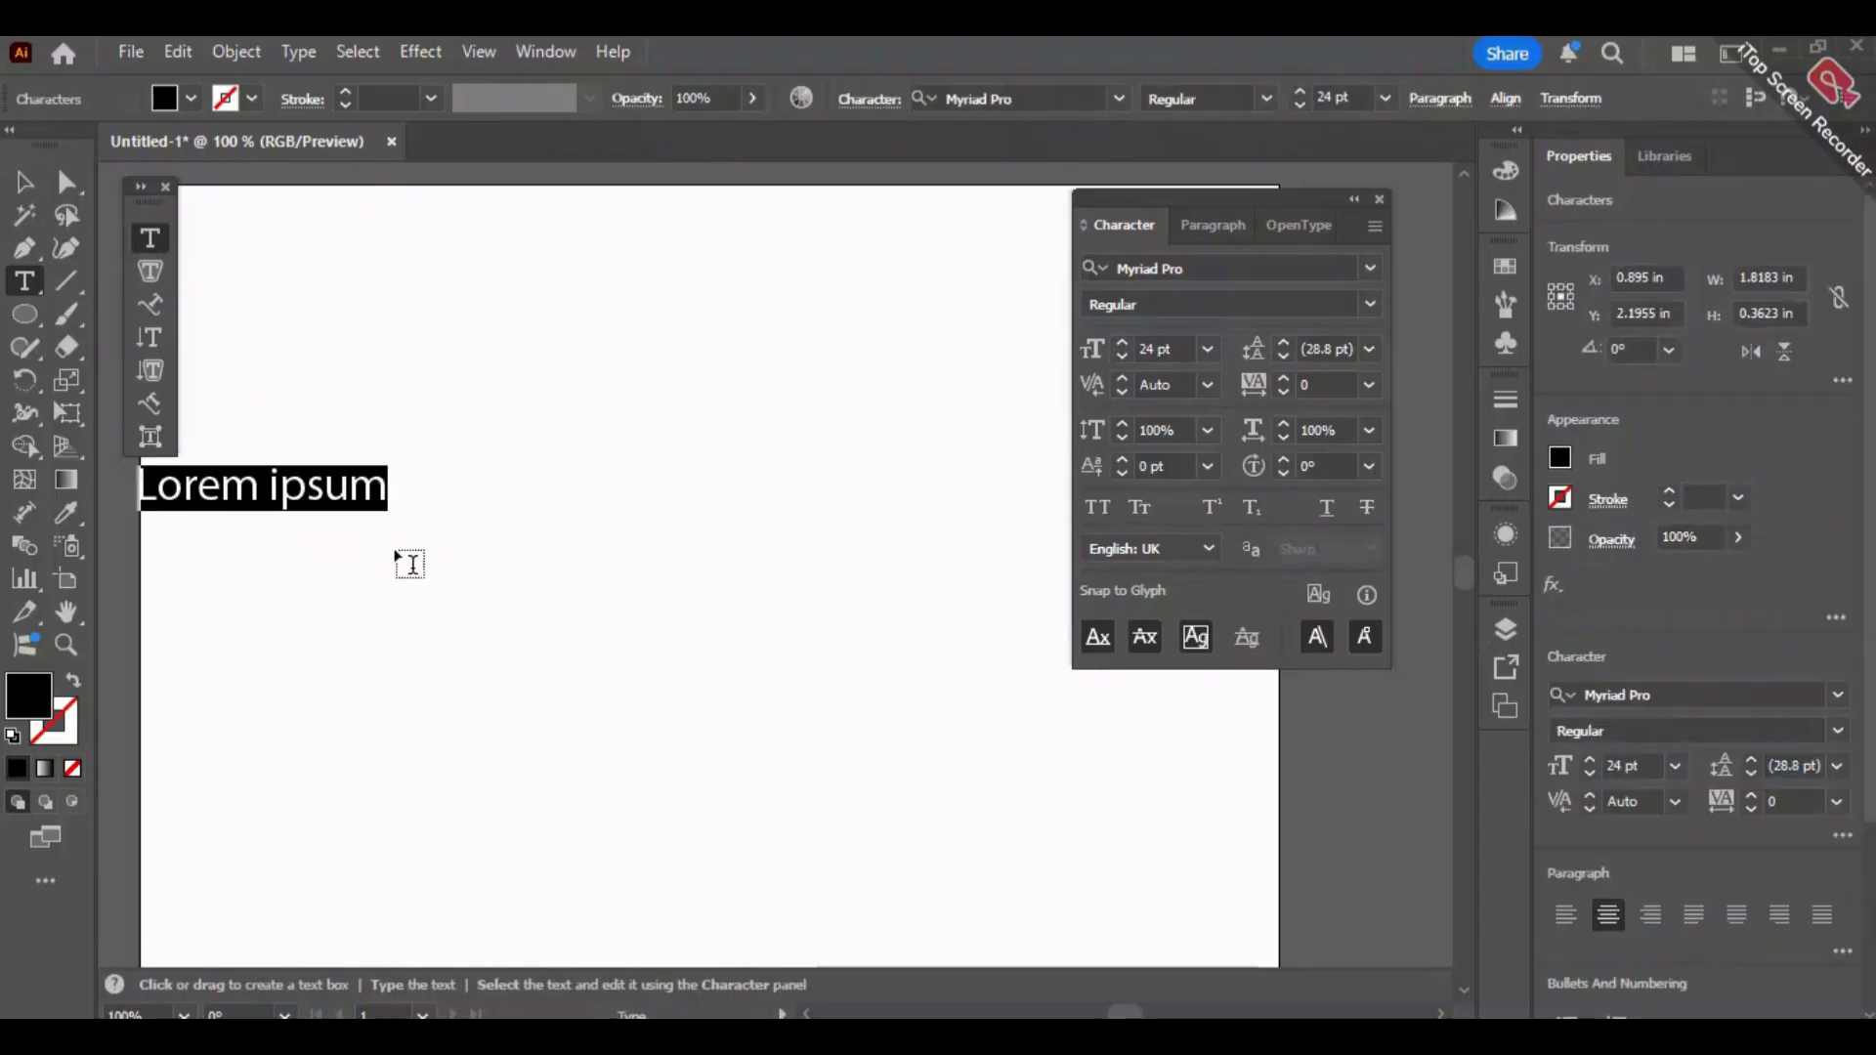
pyautogui.write('Text')
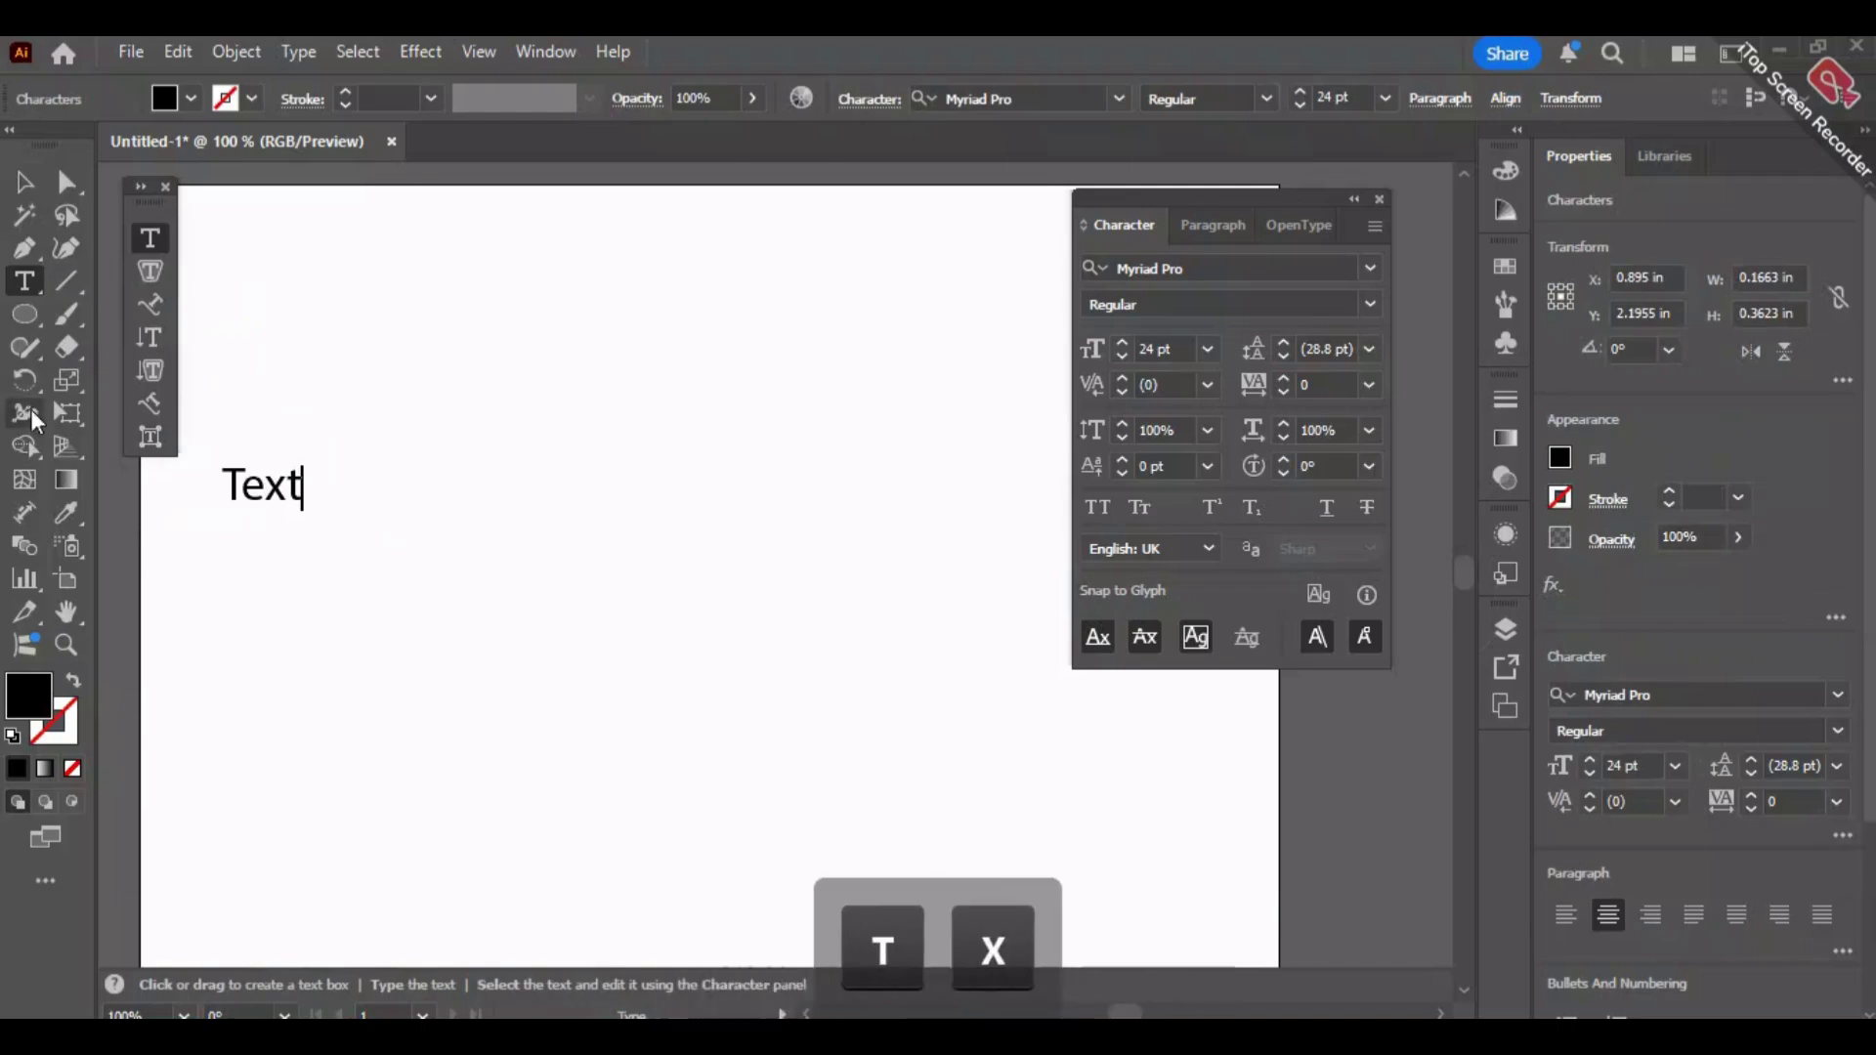
pyautogui.press('Escape')
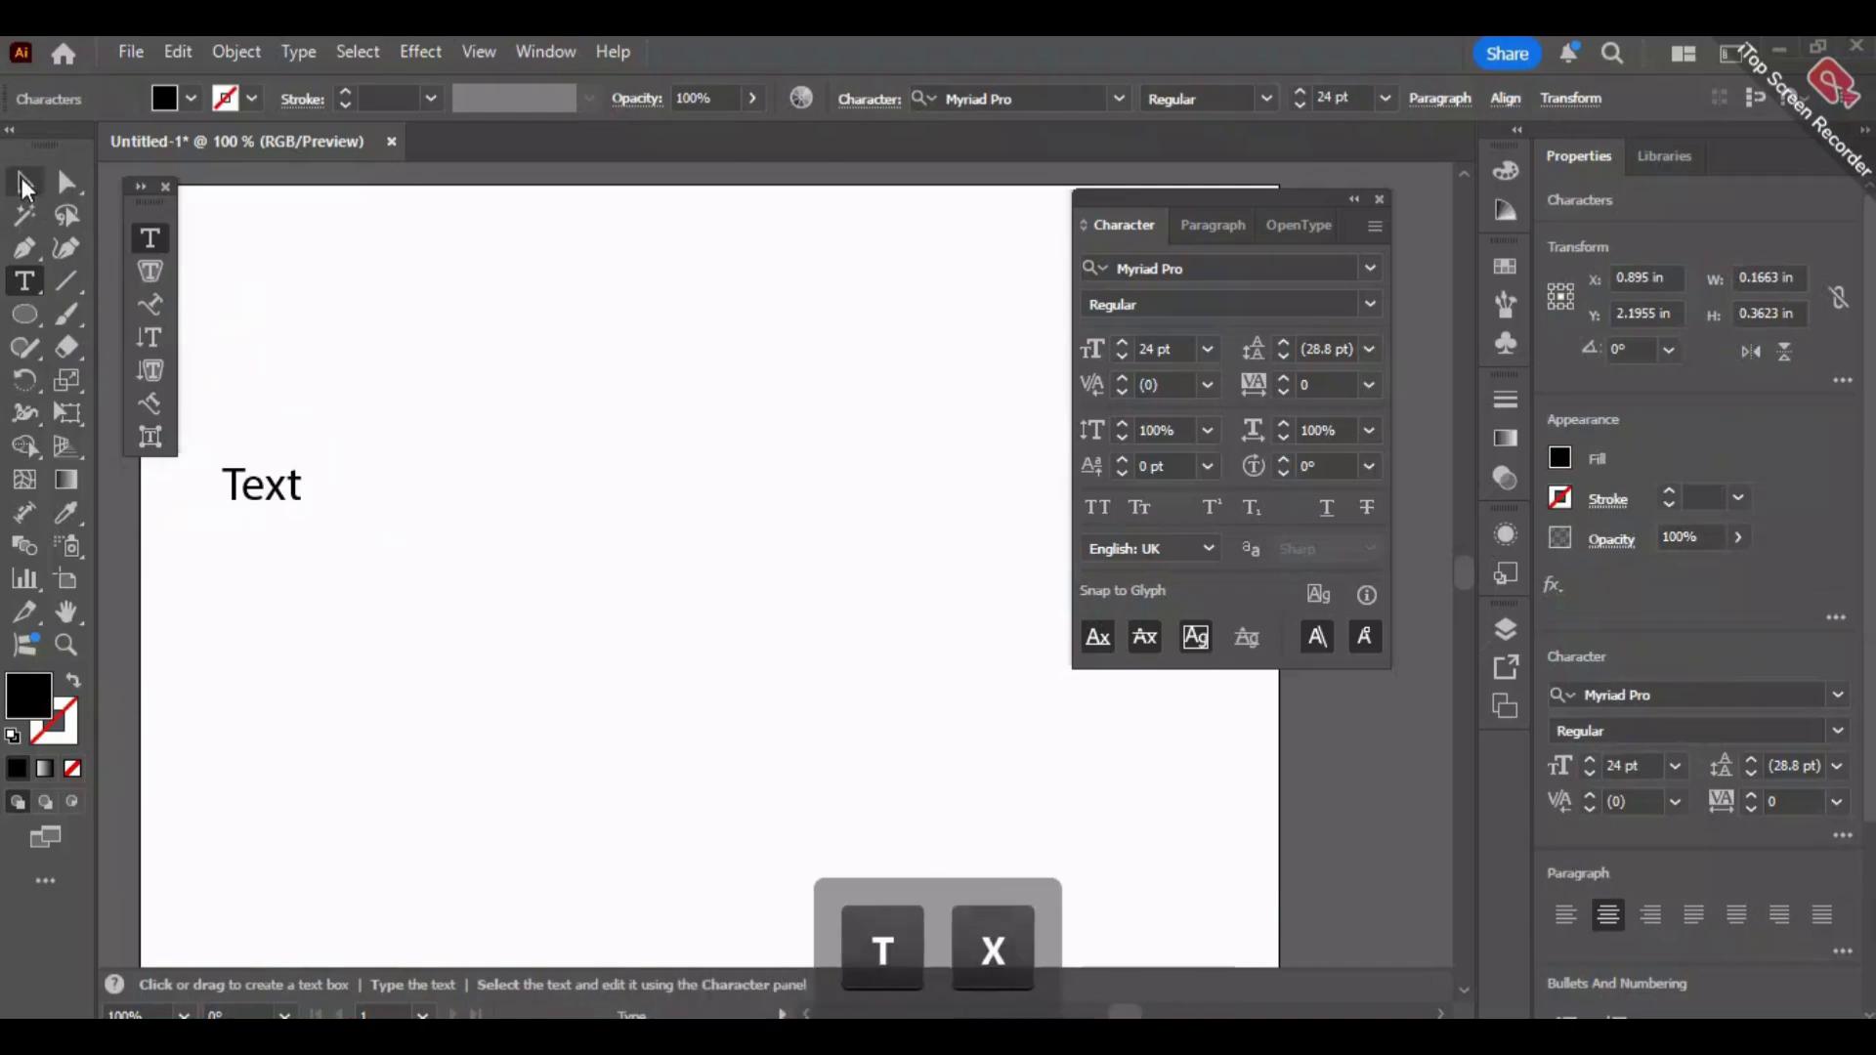
pyautogui.moveTo(306, 515); pyautogui.dragTo(869, 727)
pyautogui.moveTo(574, 657); pyautogui.dragTo(681, 574)
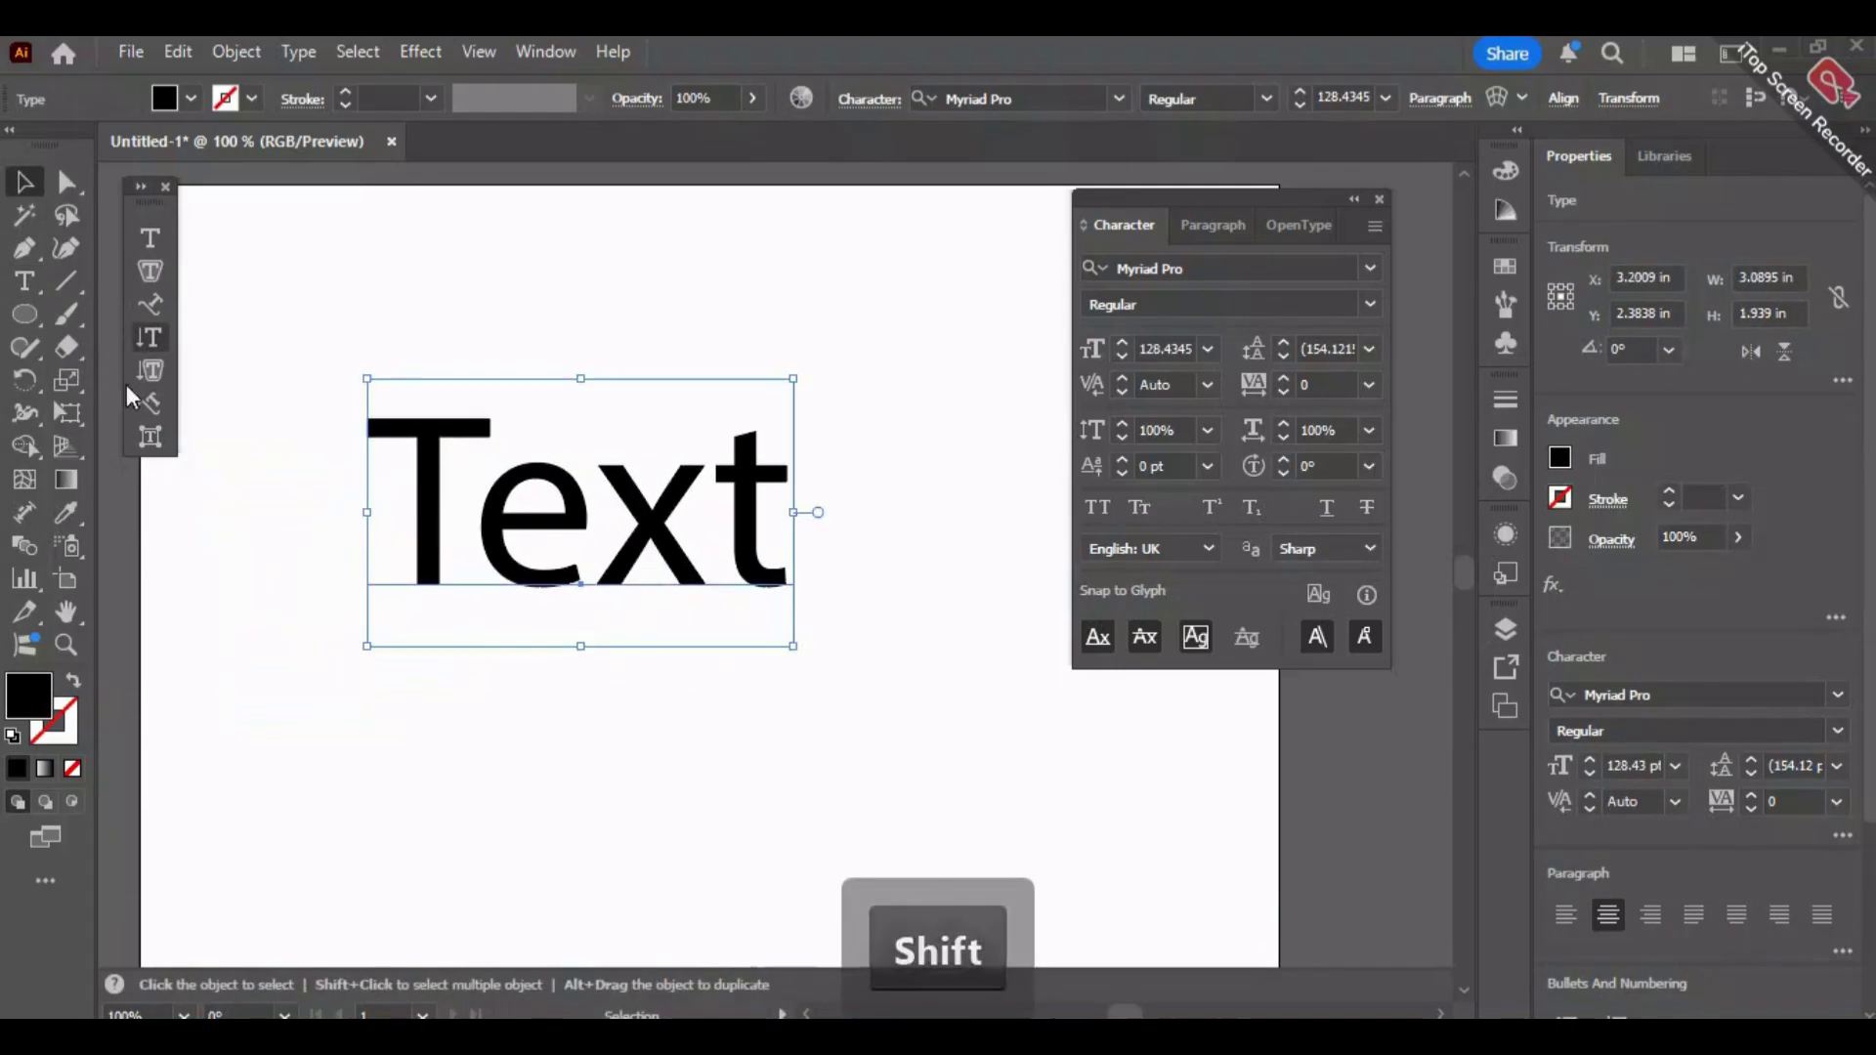
# With the Touch Type tool, narrow the letter T to about 83% width and shift it about 23 pt below the baseline.
pyautogui.click(149, 435)
pyautogui.click(442, 467)
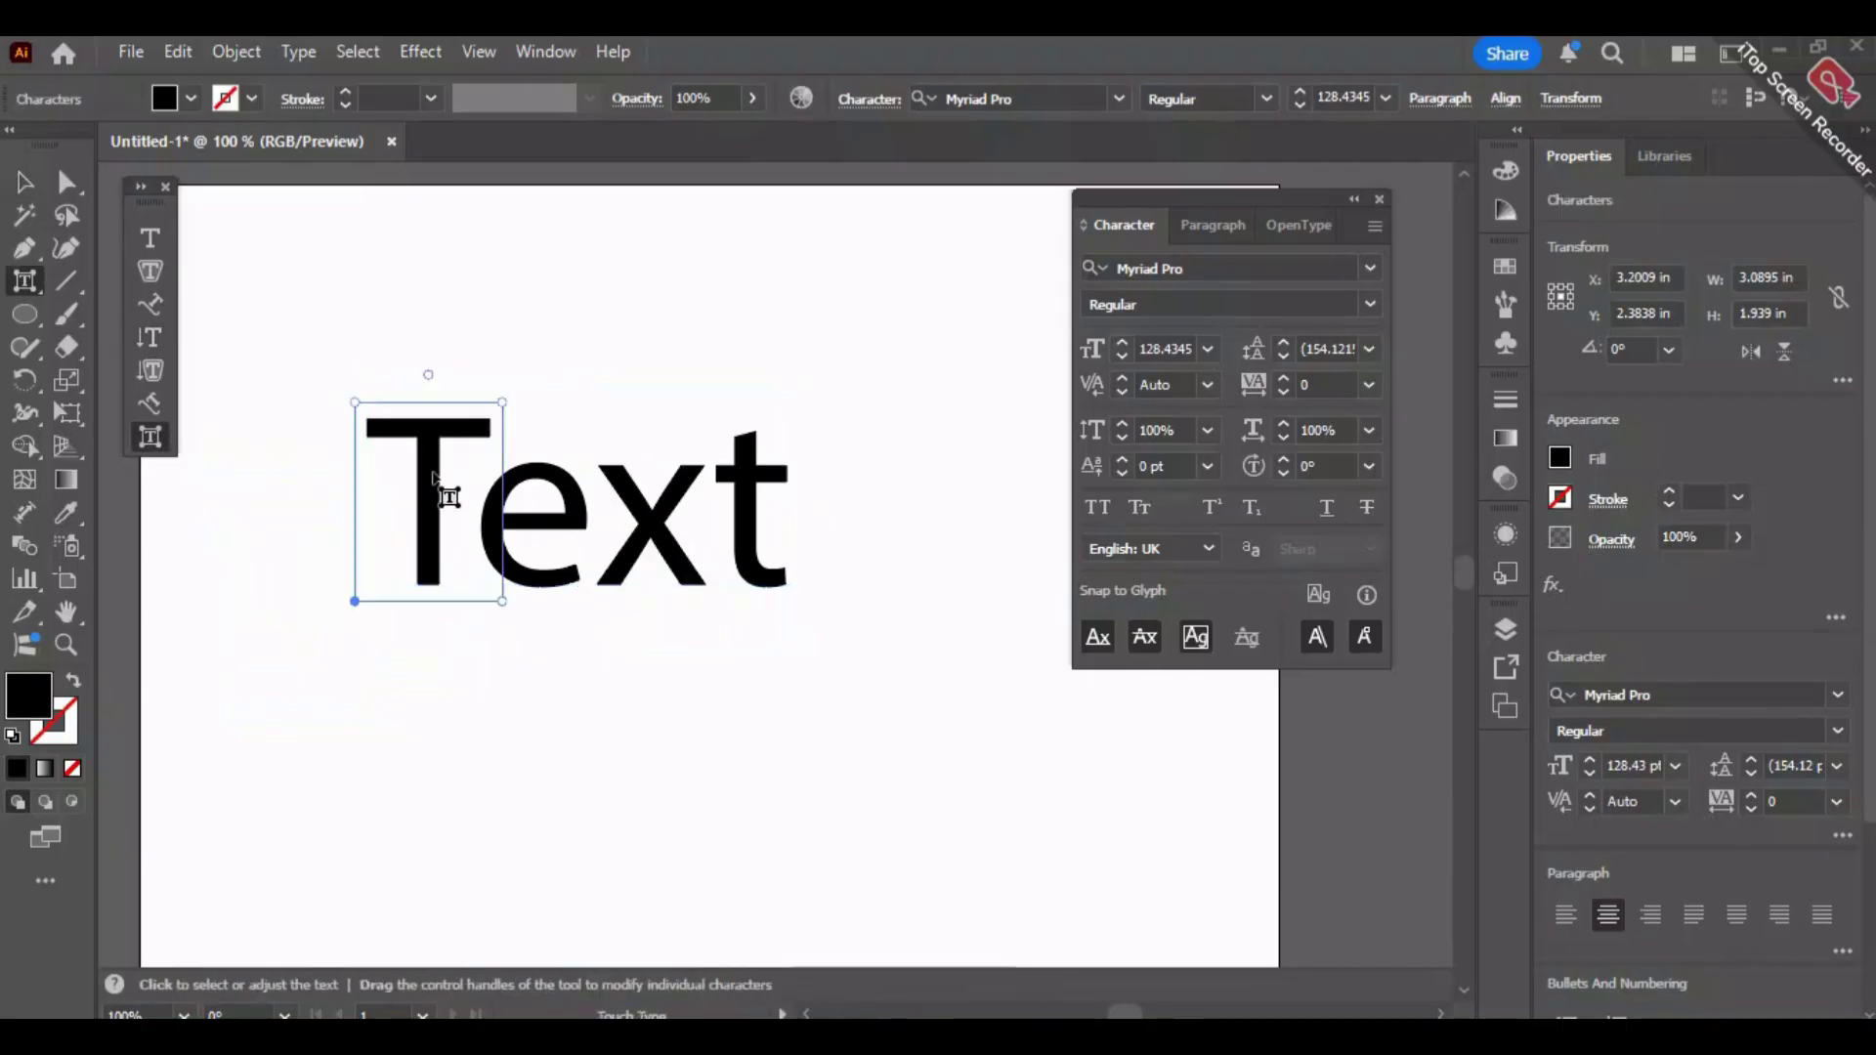
pyautogui.moveTo(432, 545); pyautogui.dragTo(418, 452)
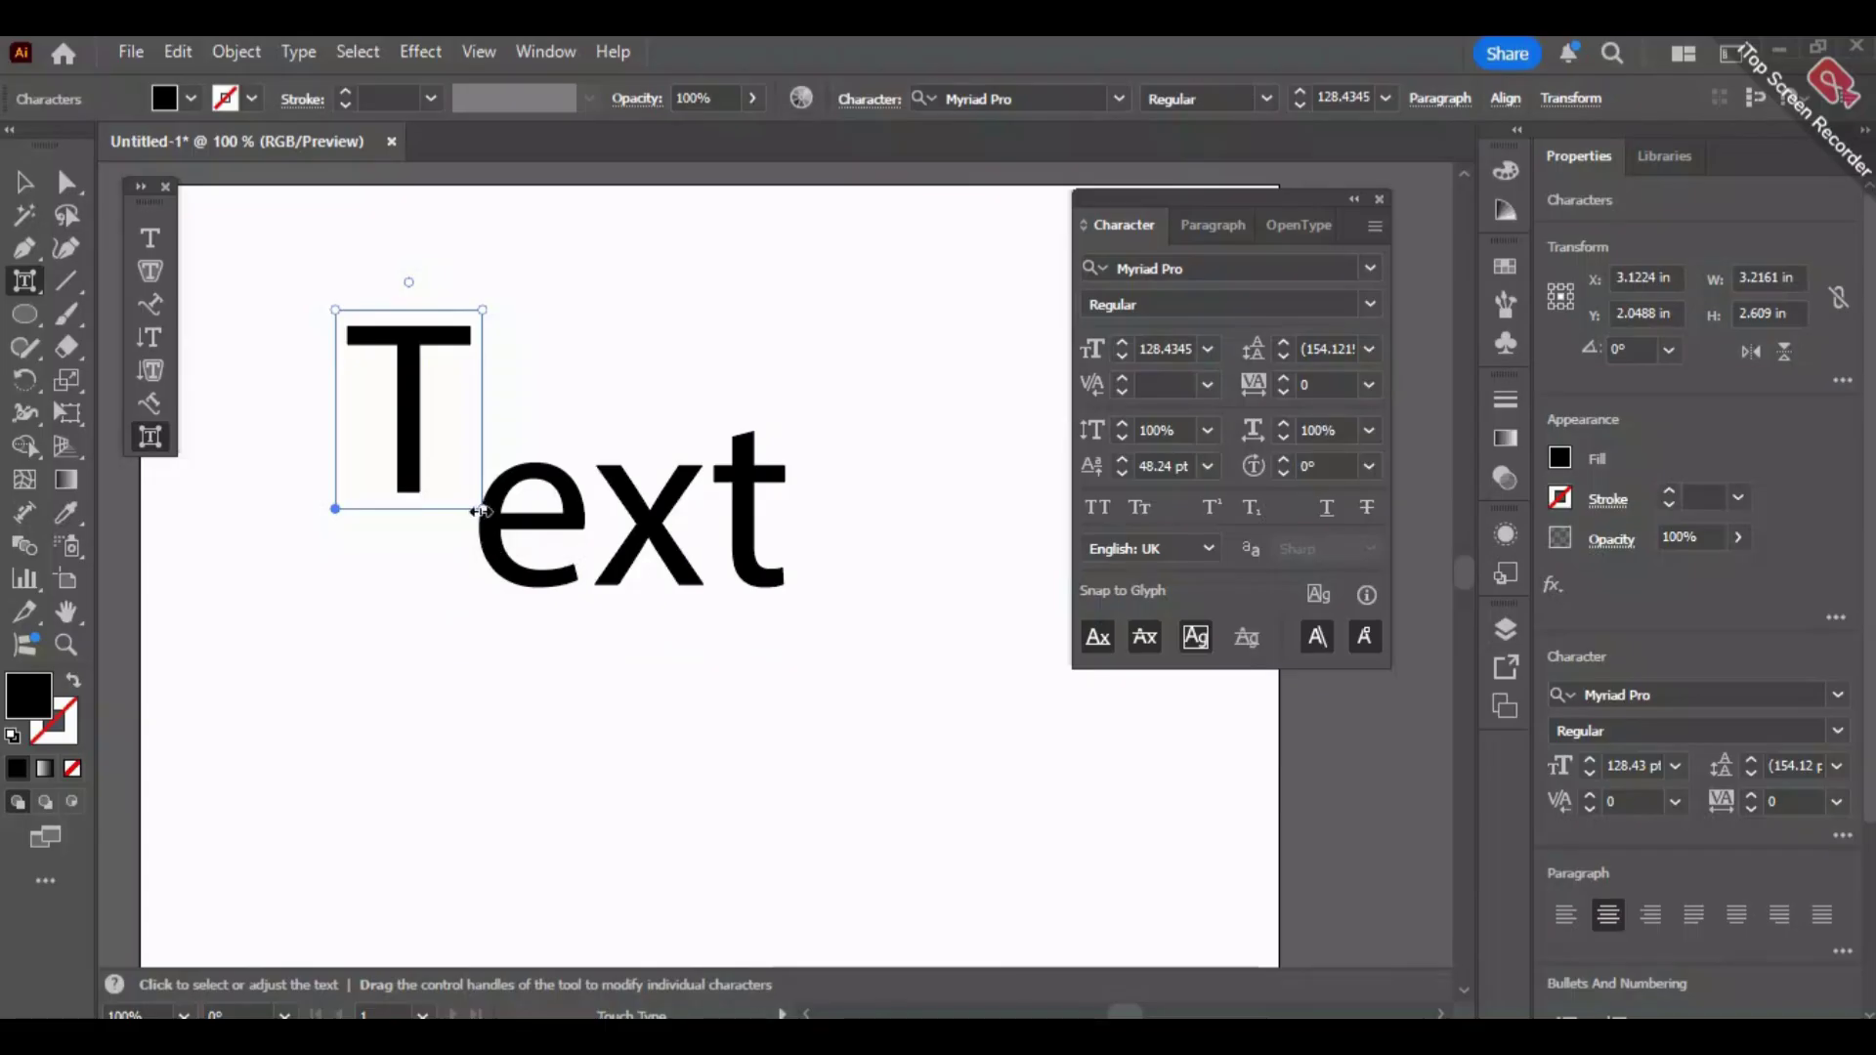
pyautogui.moveTo(481, 506); pyautogui.dragTo(455, 549)
pyautogui.moveTo(352, 511); pyautogui.dragTo(339, 637)
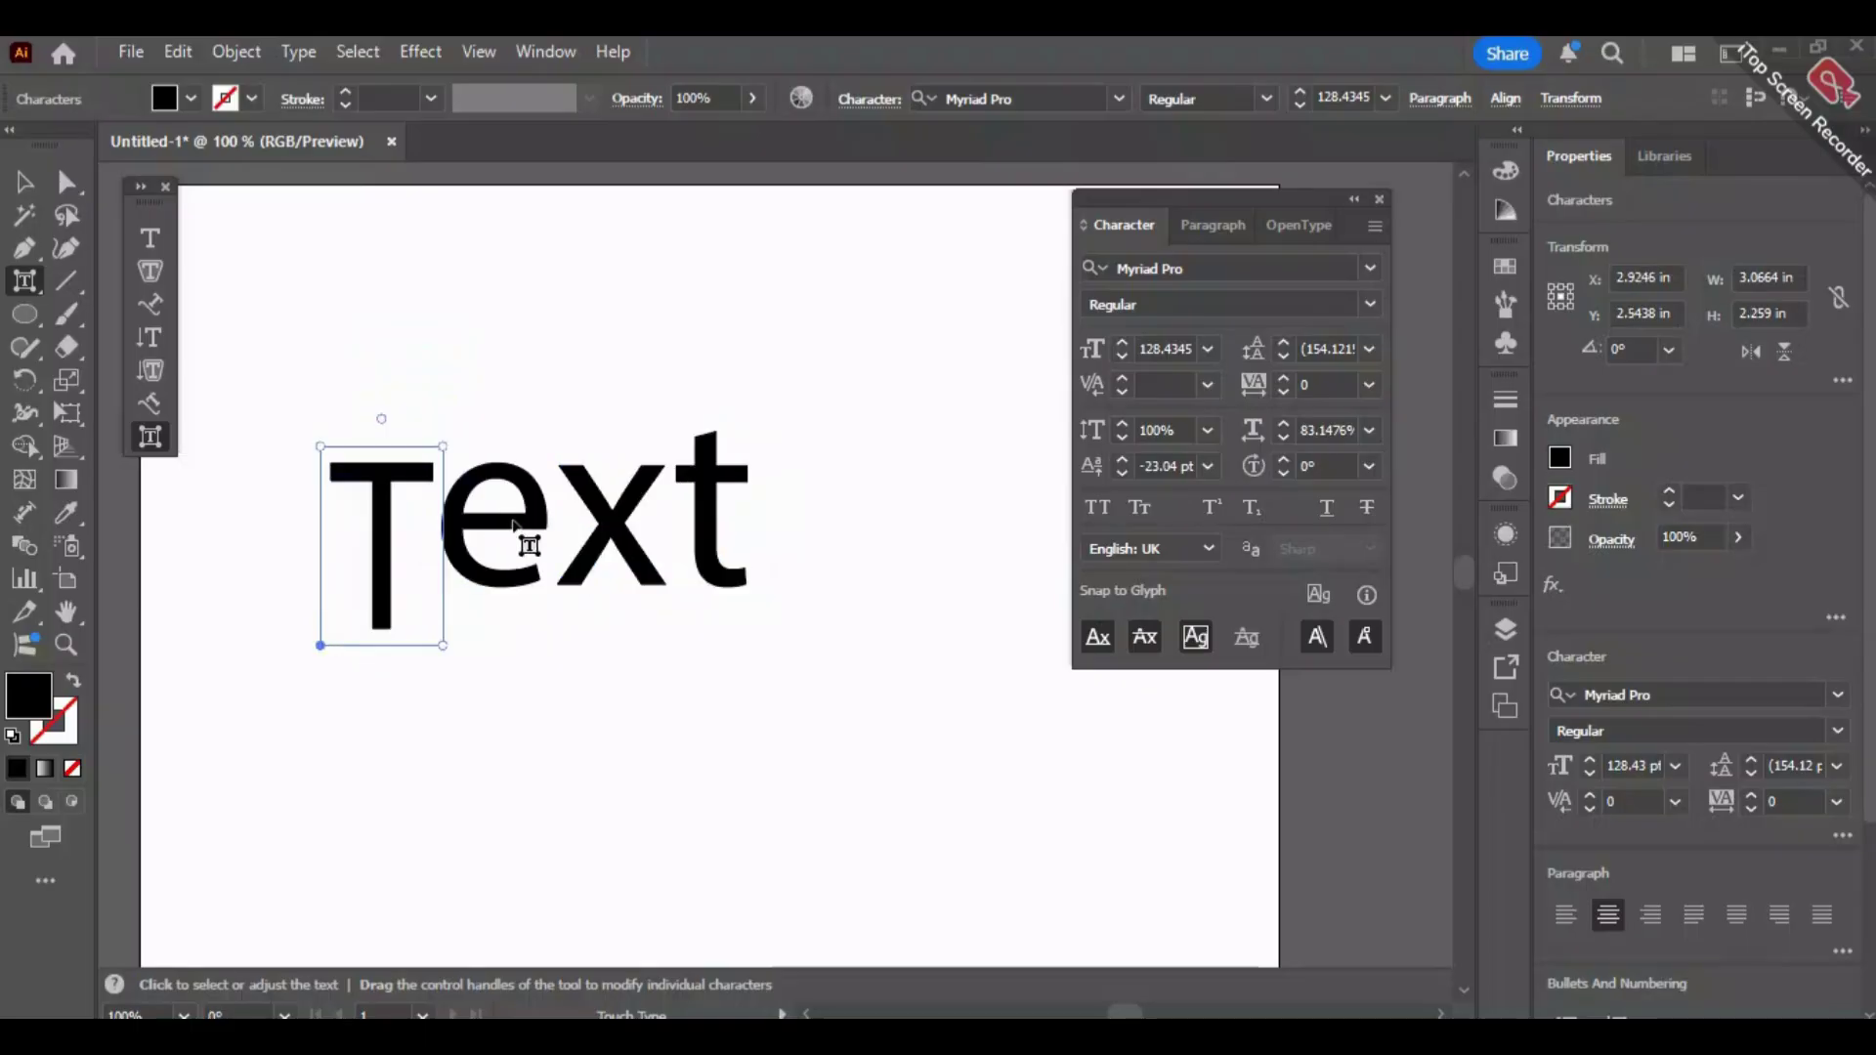
# Lower the letter x below the baseline and raise the letter e about 52 pt above it with Touch Type.
pyautogui.click(524, 540)
pyautogui.click(610, 577)
pyautogui.moveTo(611, 547); pyautogui.dragTo(611, 630)
pyautogui.click(699, 422)
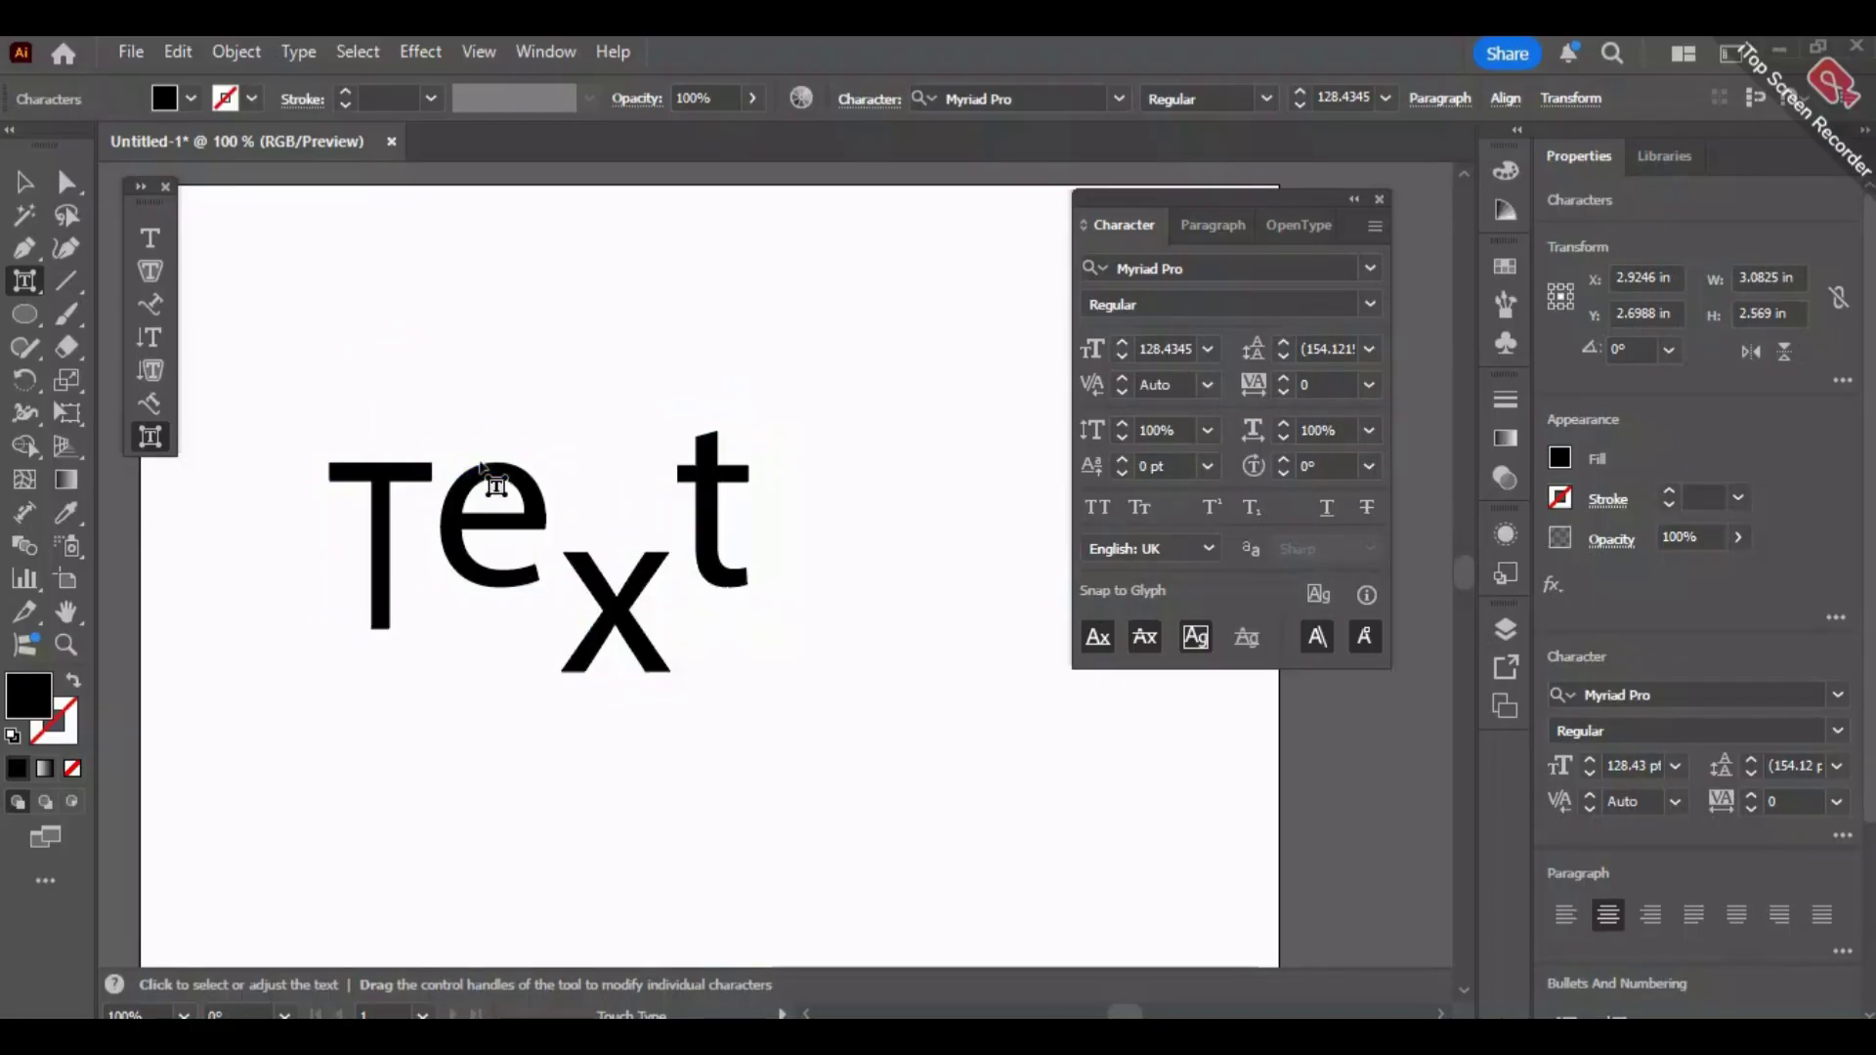
pyautogui.moveTo(495, 484); pyautogui.dragTo(490, 389)
pyautogui.click(599, 460)
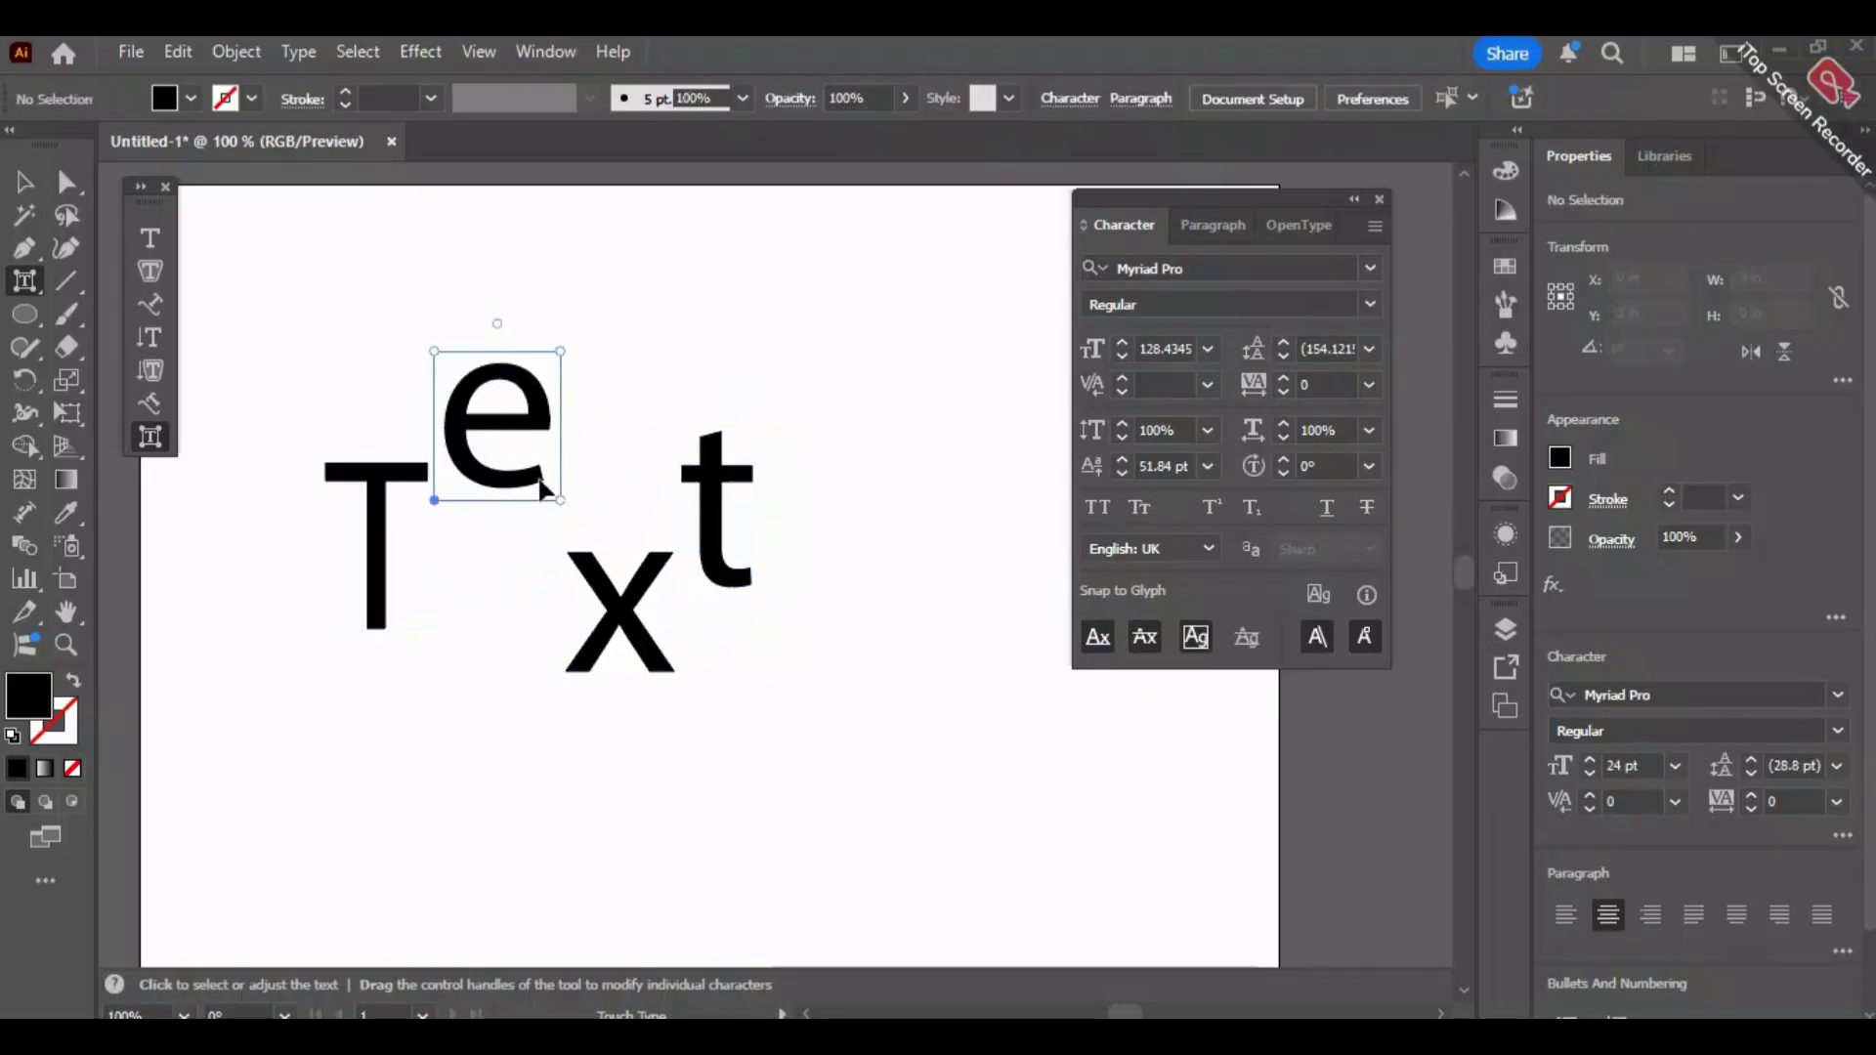
# Move the letter e about 156 pt below the baseline, and delete the whole text object.
pyautogui.click(539, 483)
pyautogui.moveTo(434, 501); pyautogui.dragTo(8, 928)
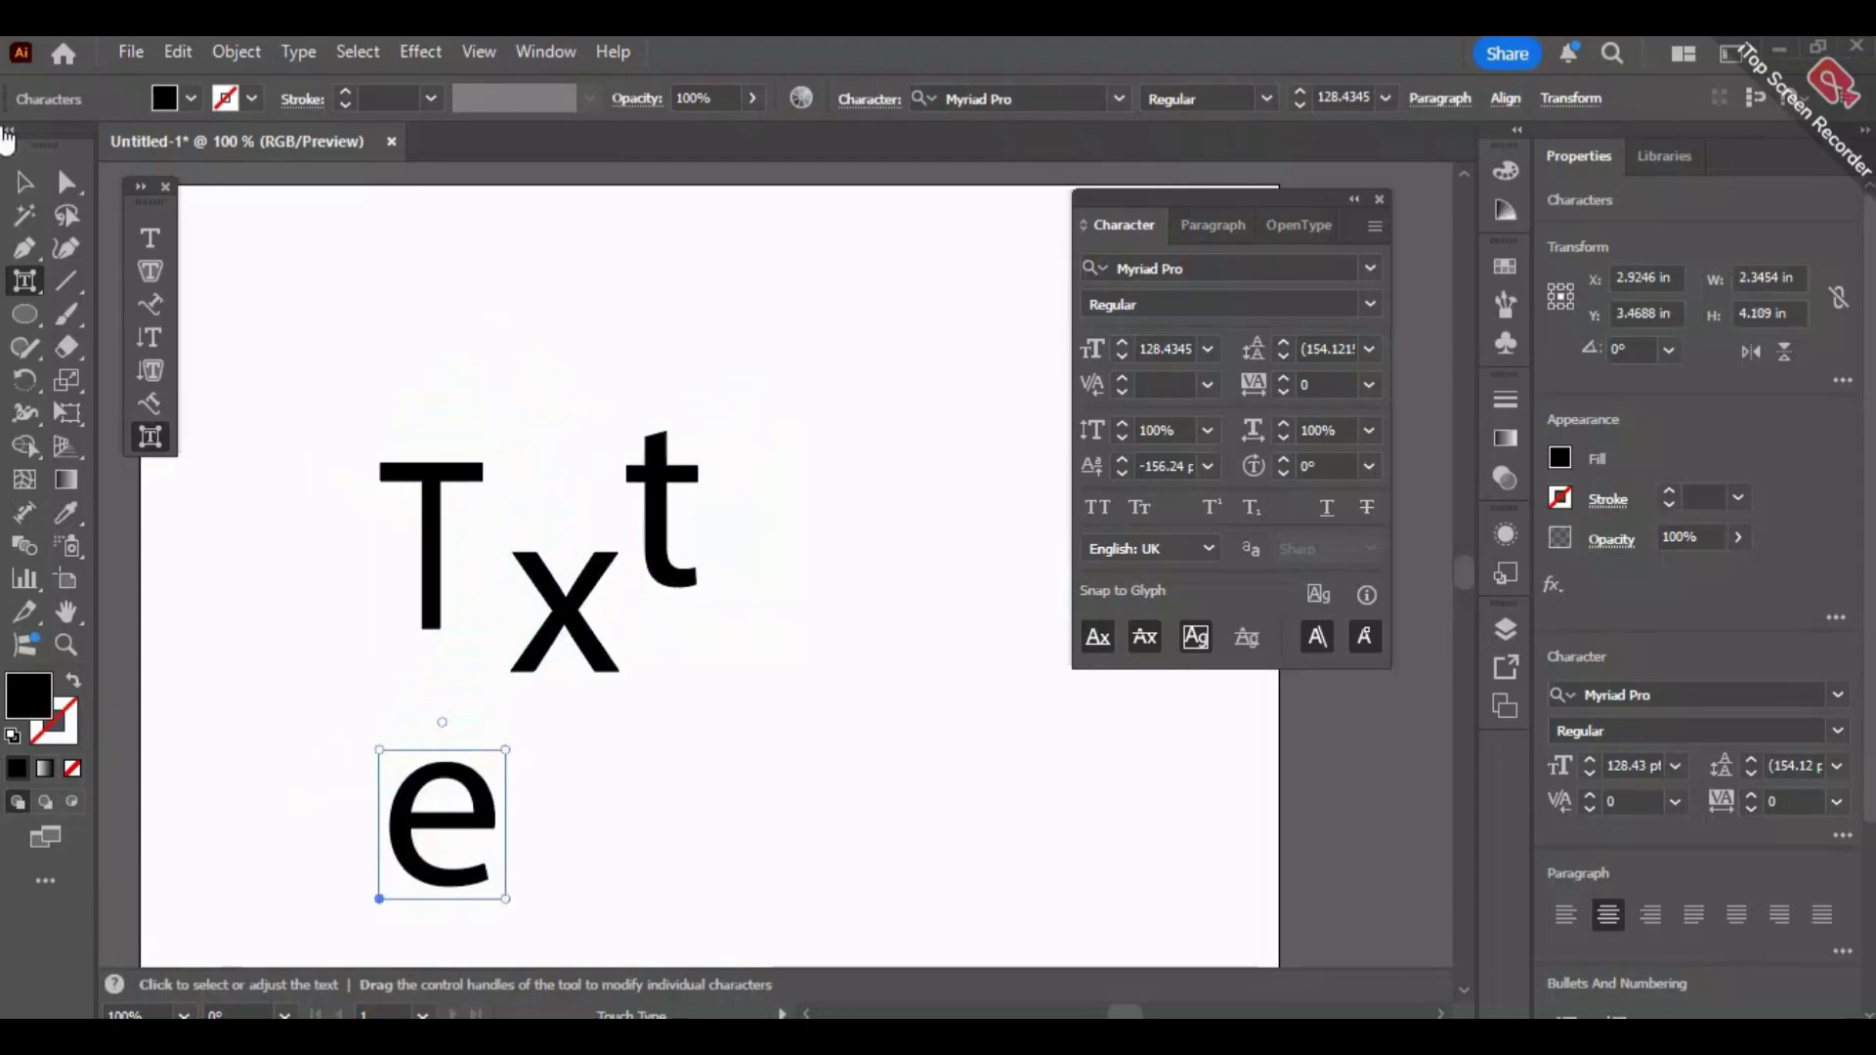
pyautogui.click(27, 184)
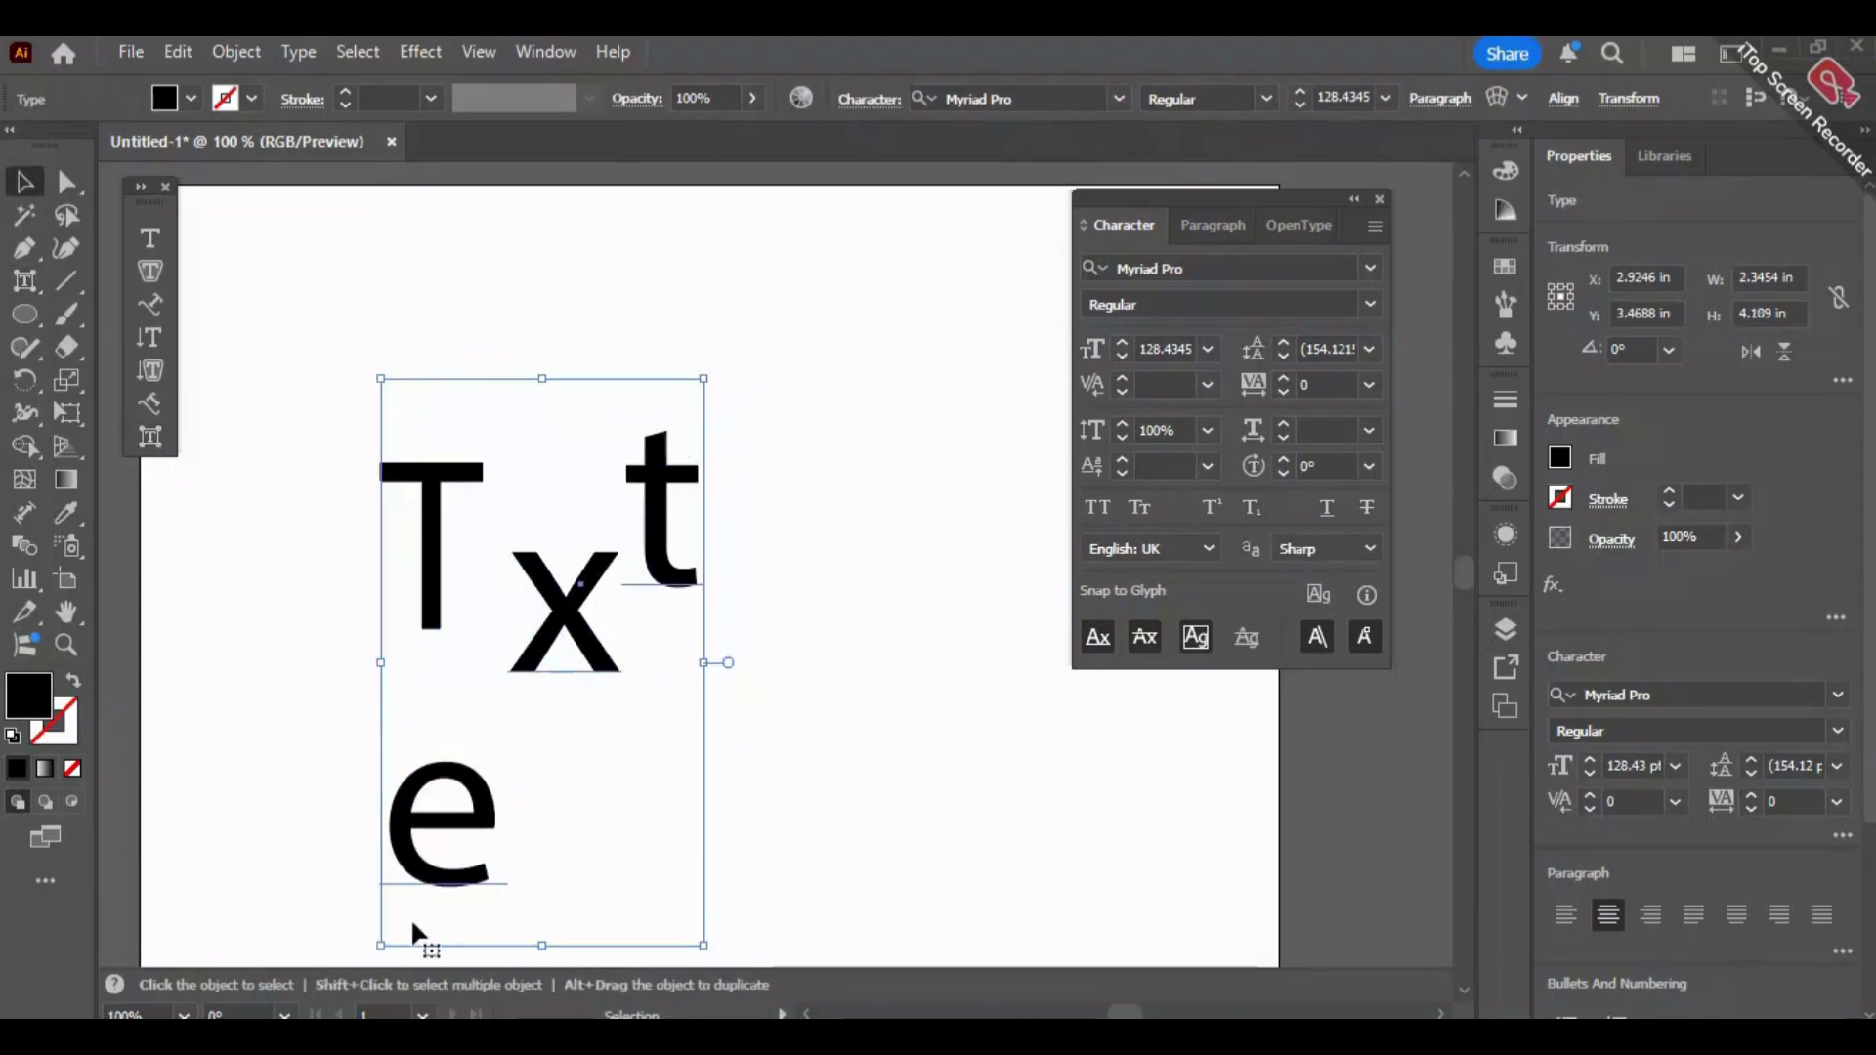
pyautogui.press('Delete')
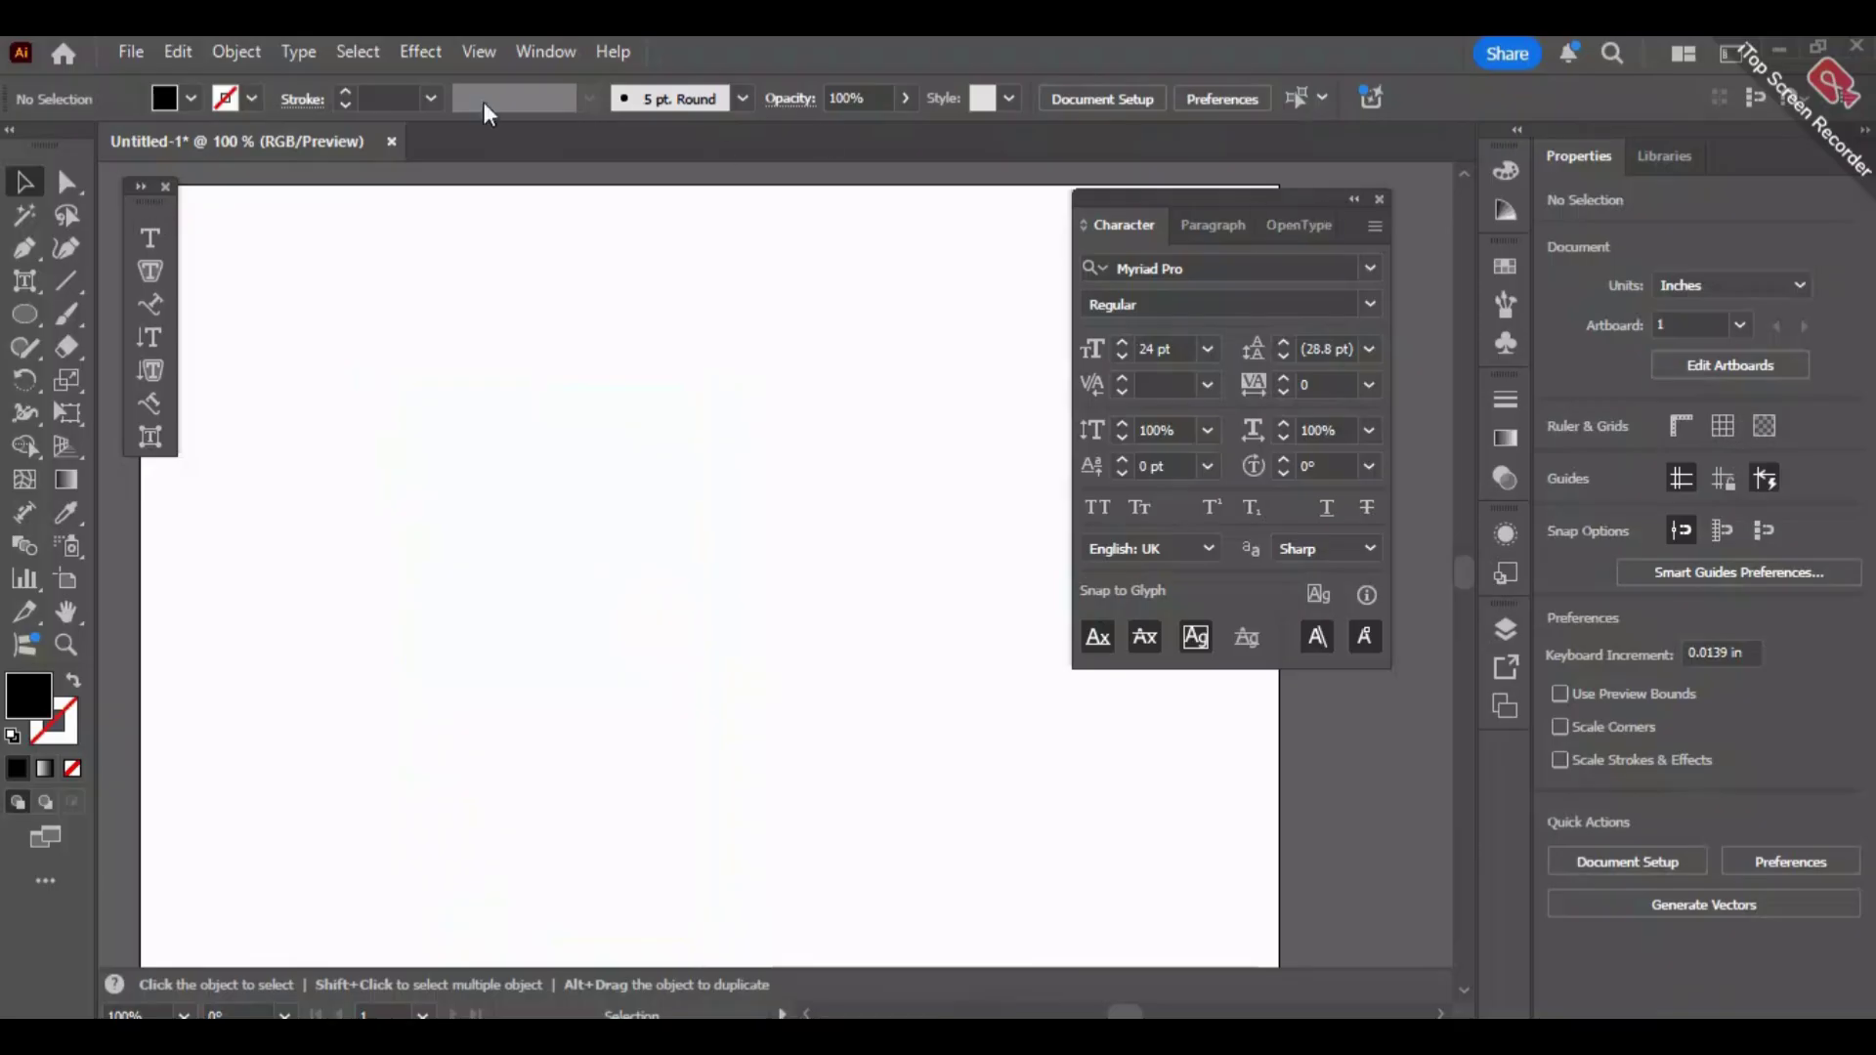
# Draw a circle about 3.23 in in diameter and move it to about X 3.47 in, Y 2.77 in.
pyautogui.moveTo(150, 207); pyautogui.dragTo(186, 229)
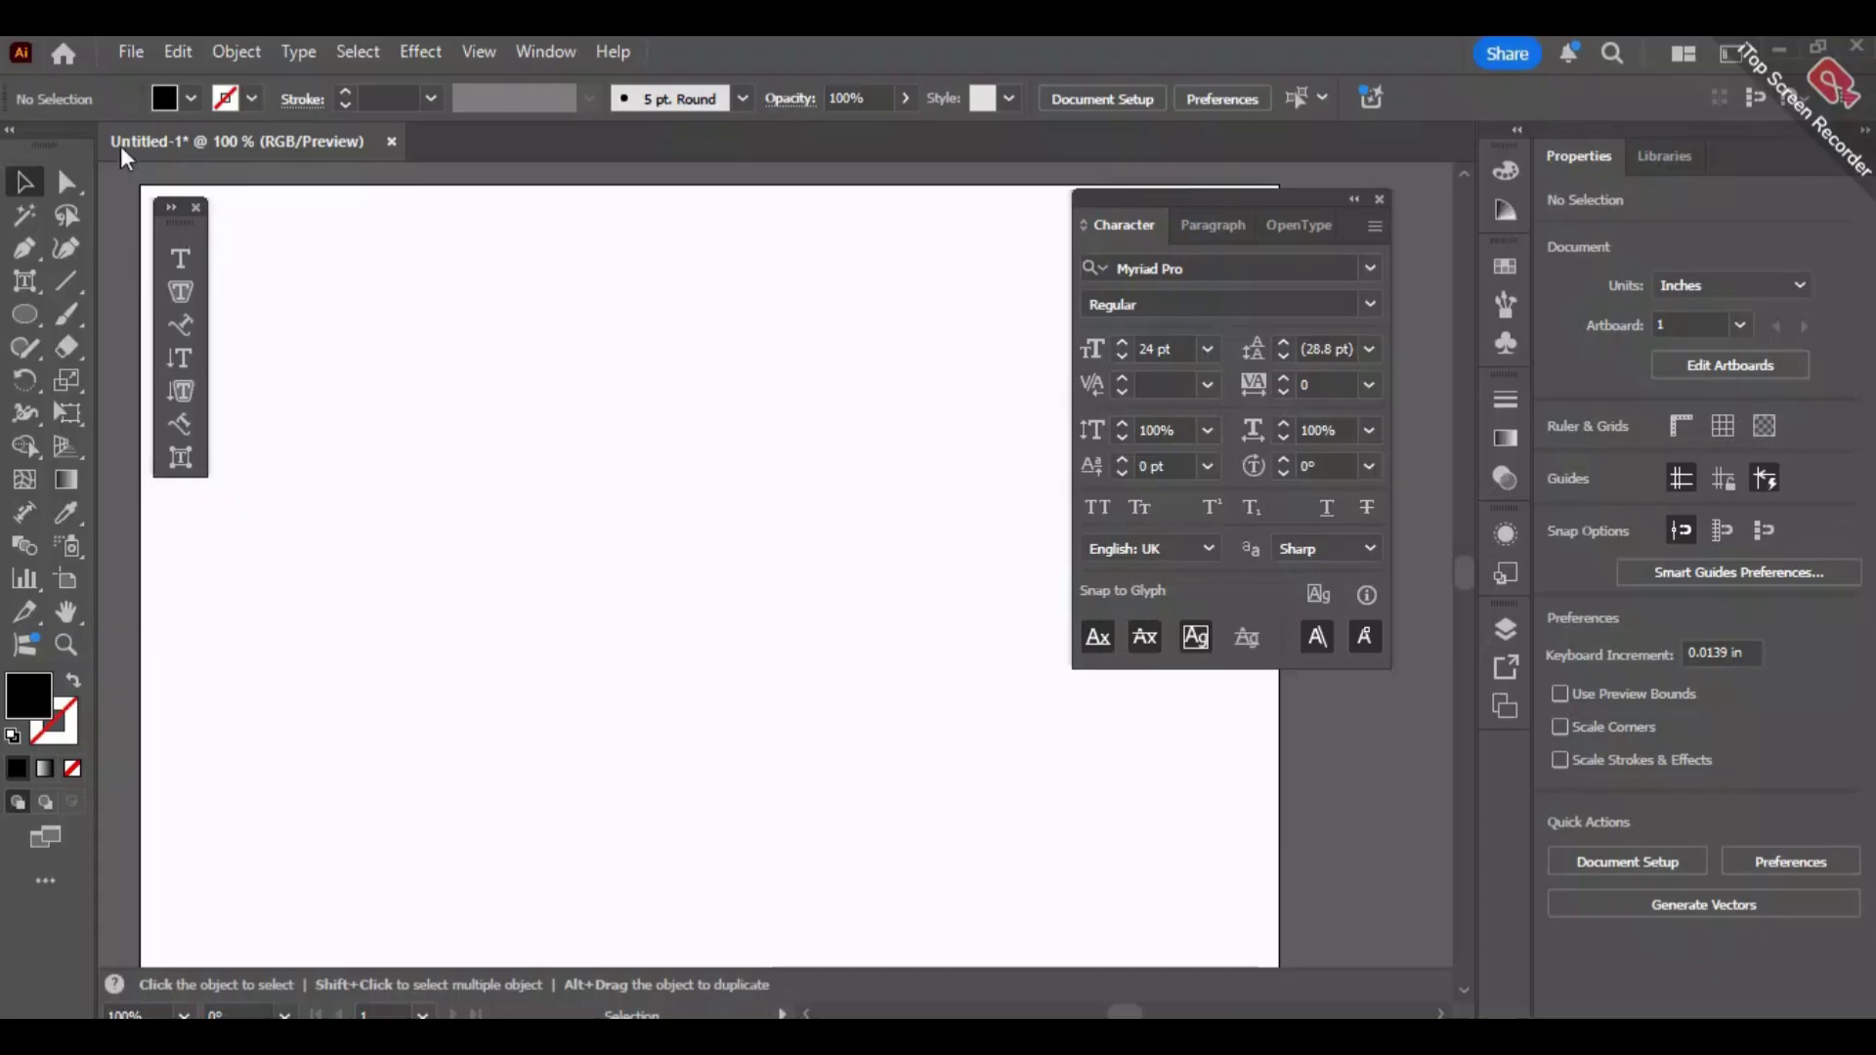
pyautogui.click(30, 318)
pyautogui.moveTo(372, 389); pyautogui.dragTo(795, 834)
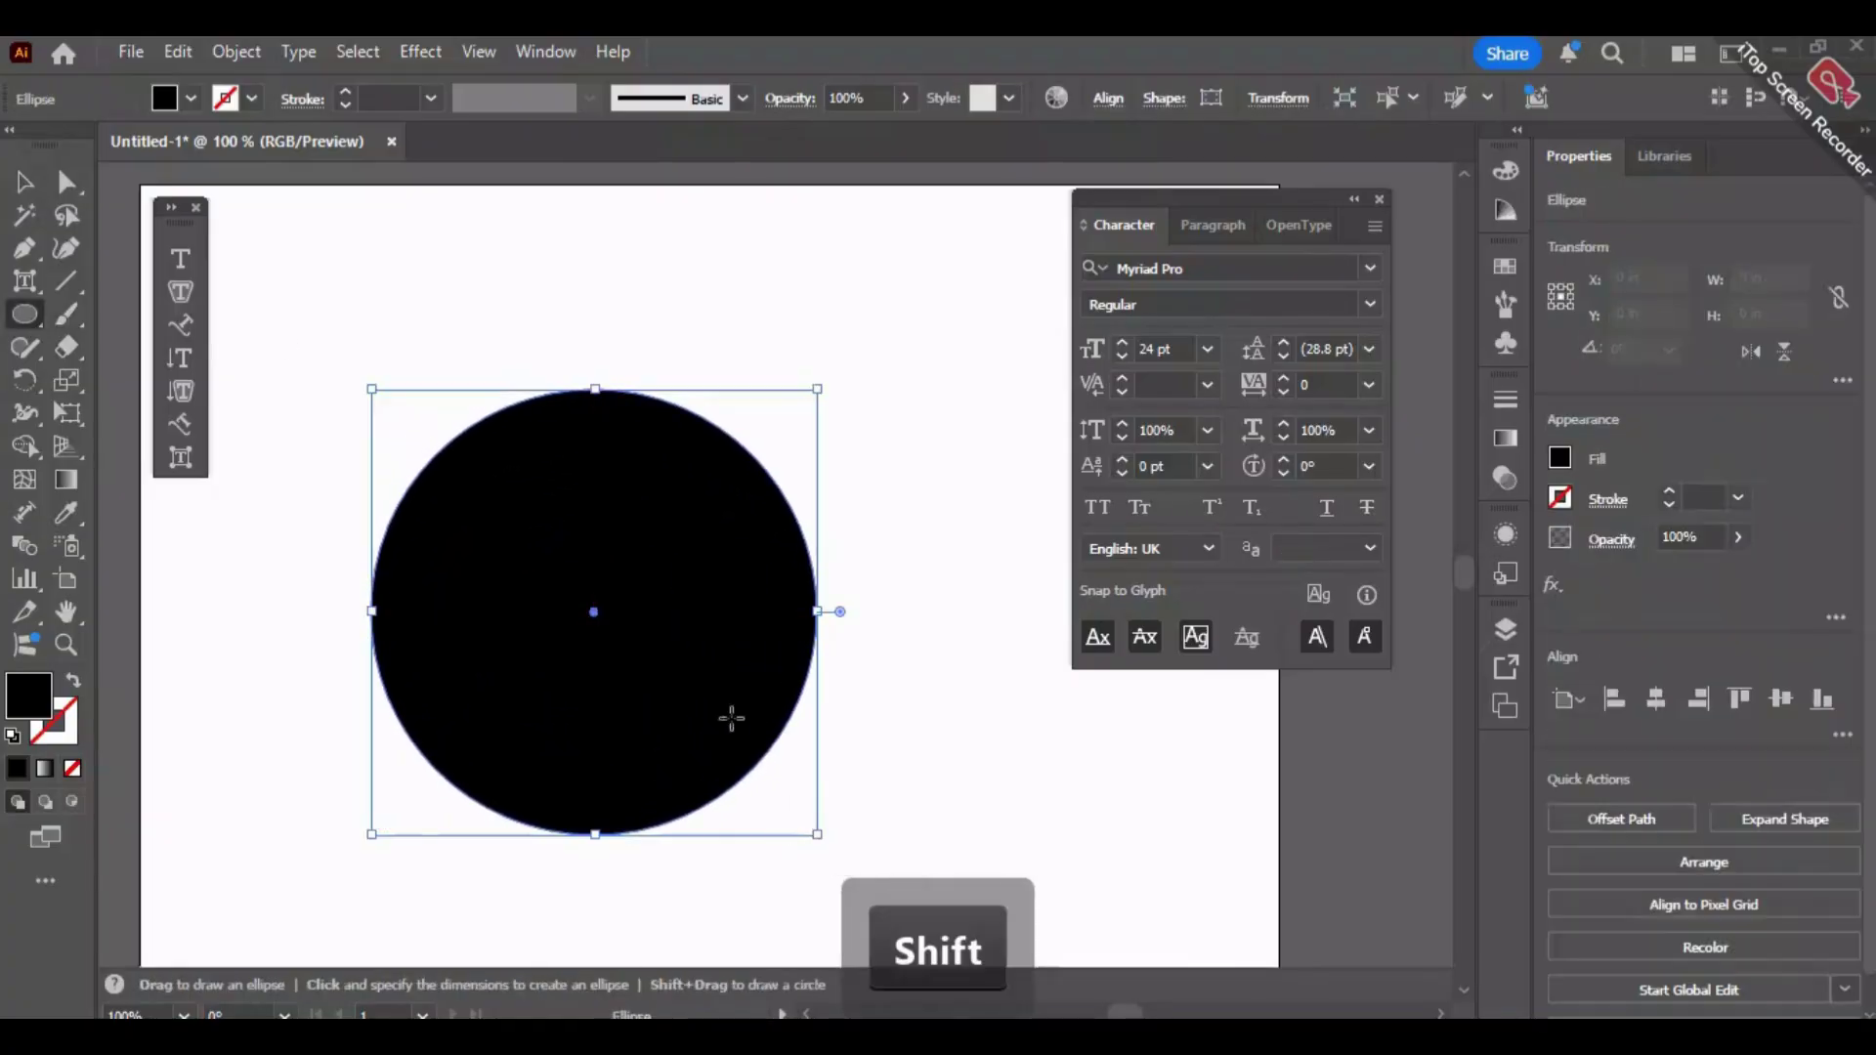
pyautogui.click(25, 182)
pyautogui.moveTo(705, 591); pyautogui.dragTo(732, 544)
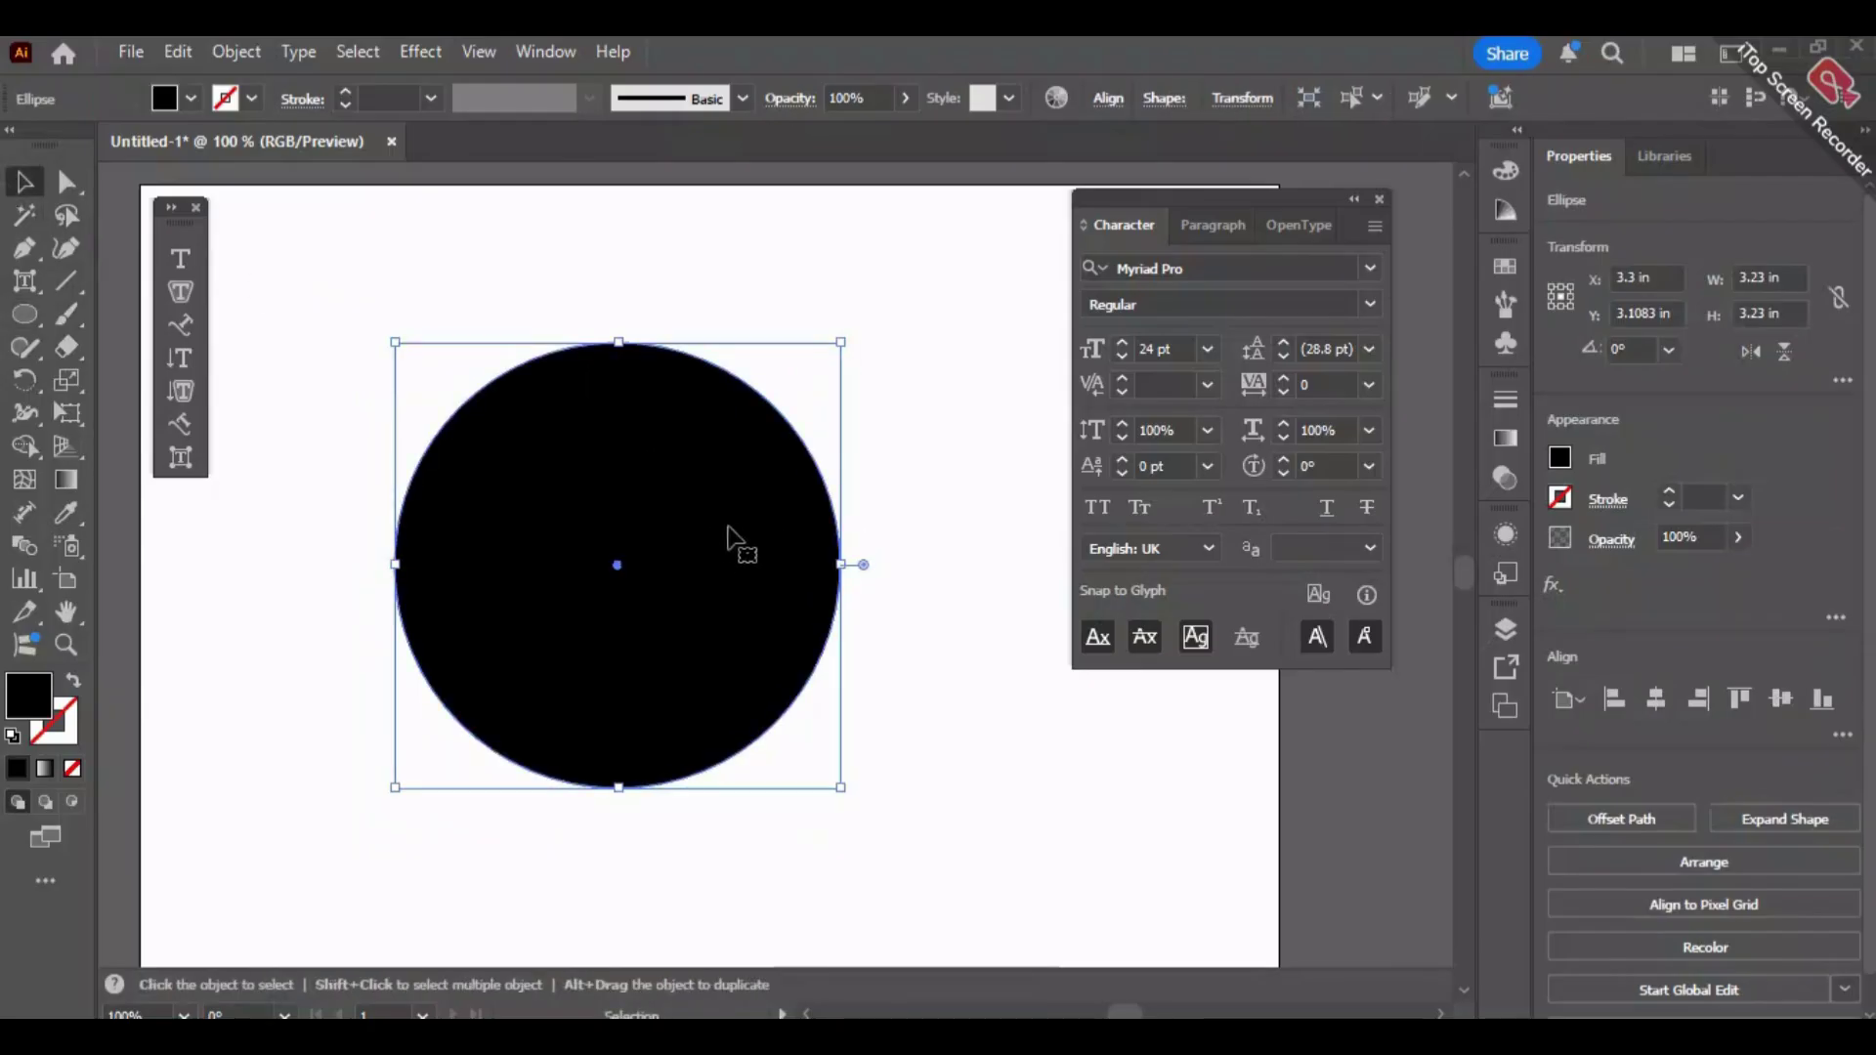
# Fill the circle with the dark brown colour #3a1b07.
pyautogui.doubleClick(29, 715)
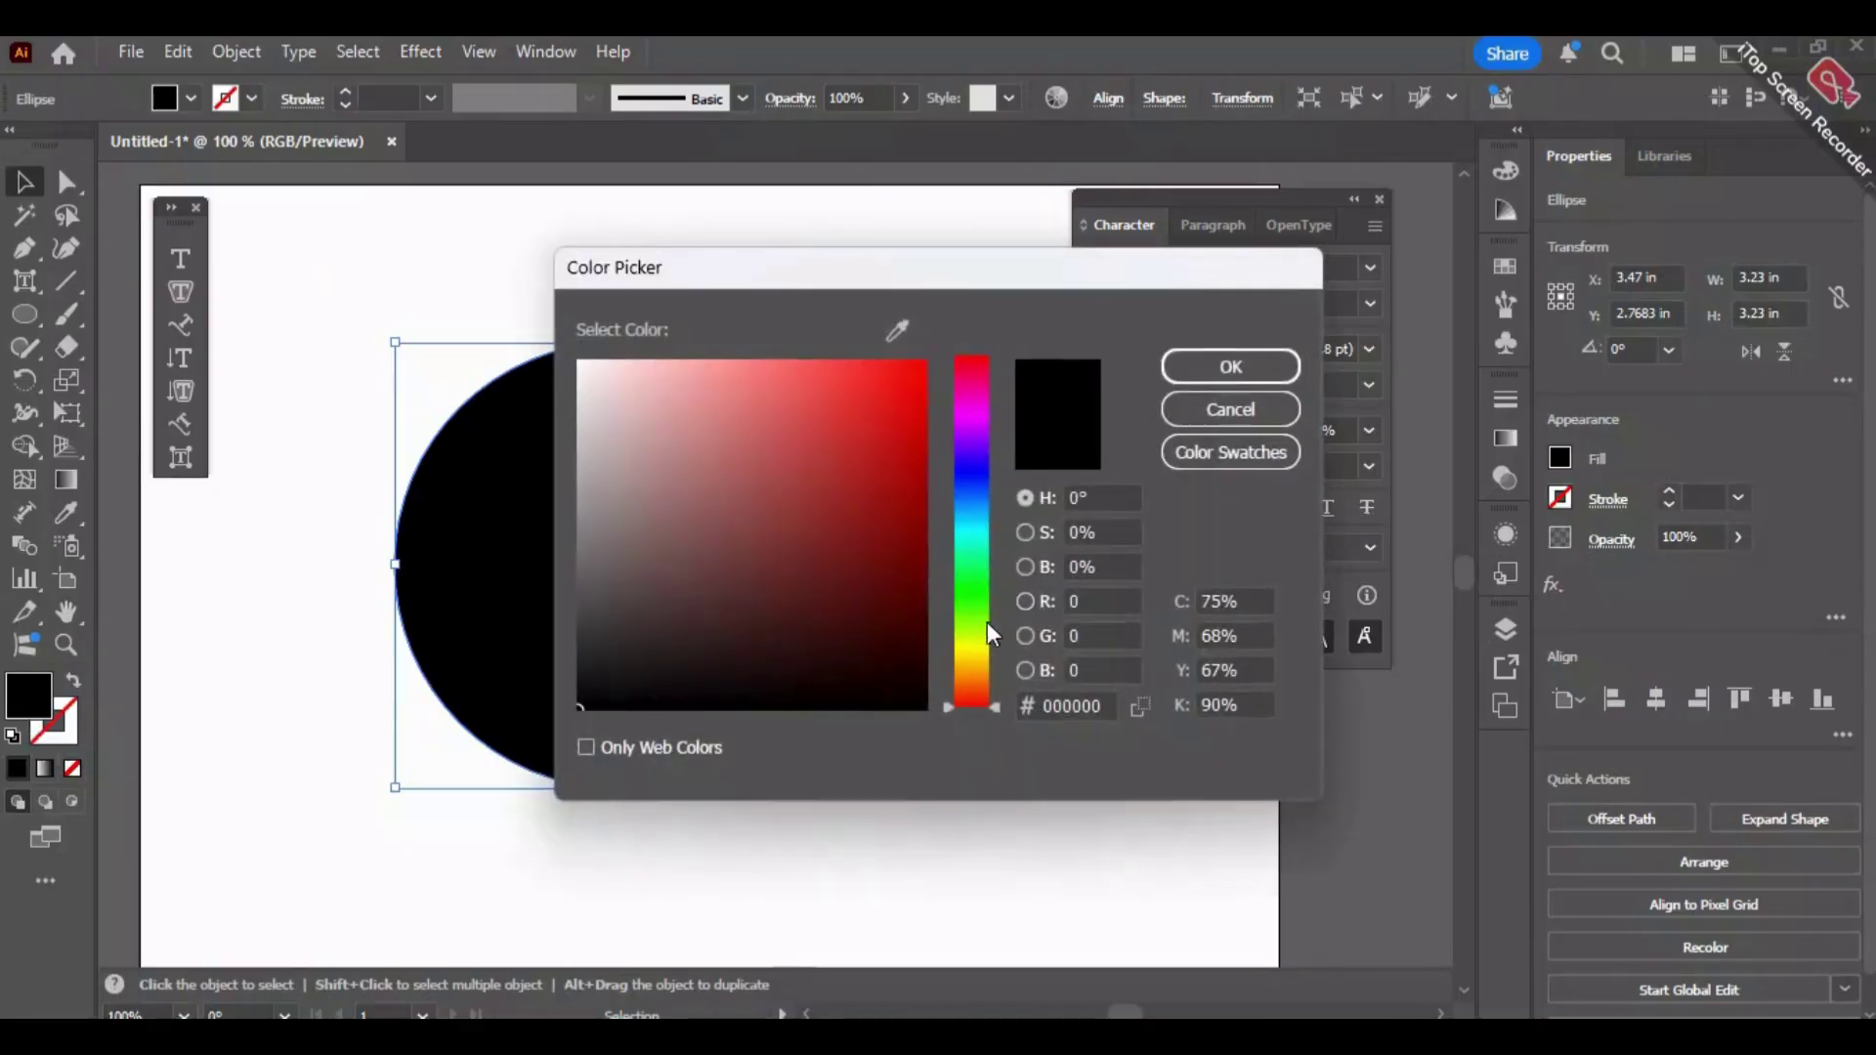
pyautogui.moveTo(986, 622)
pyautogui.mouseDown()
pyautogui.moveTo(999, 714)
pyautogui.moveTo(962, 696)
pyautogui.moveTo(975, 647)
pyautogui.moveTo(991, 666)
pyautogui.mouseUp()
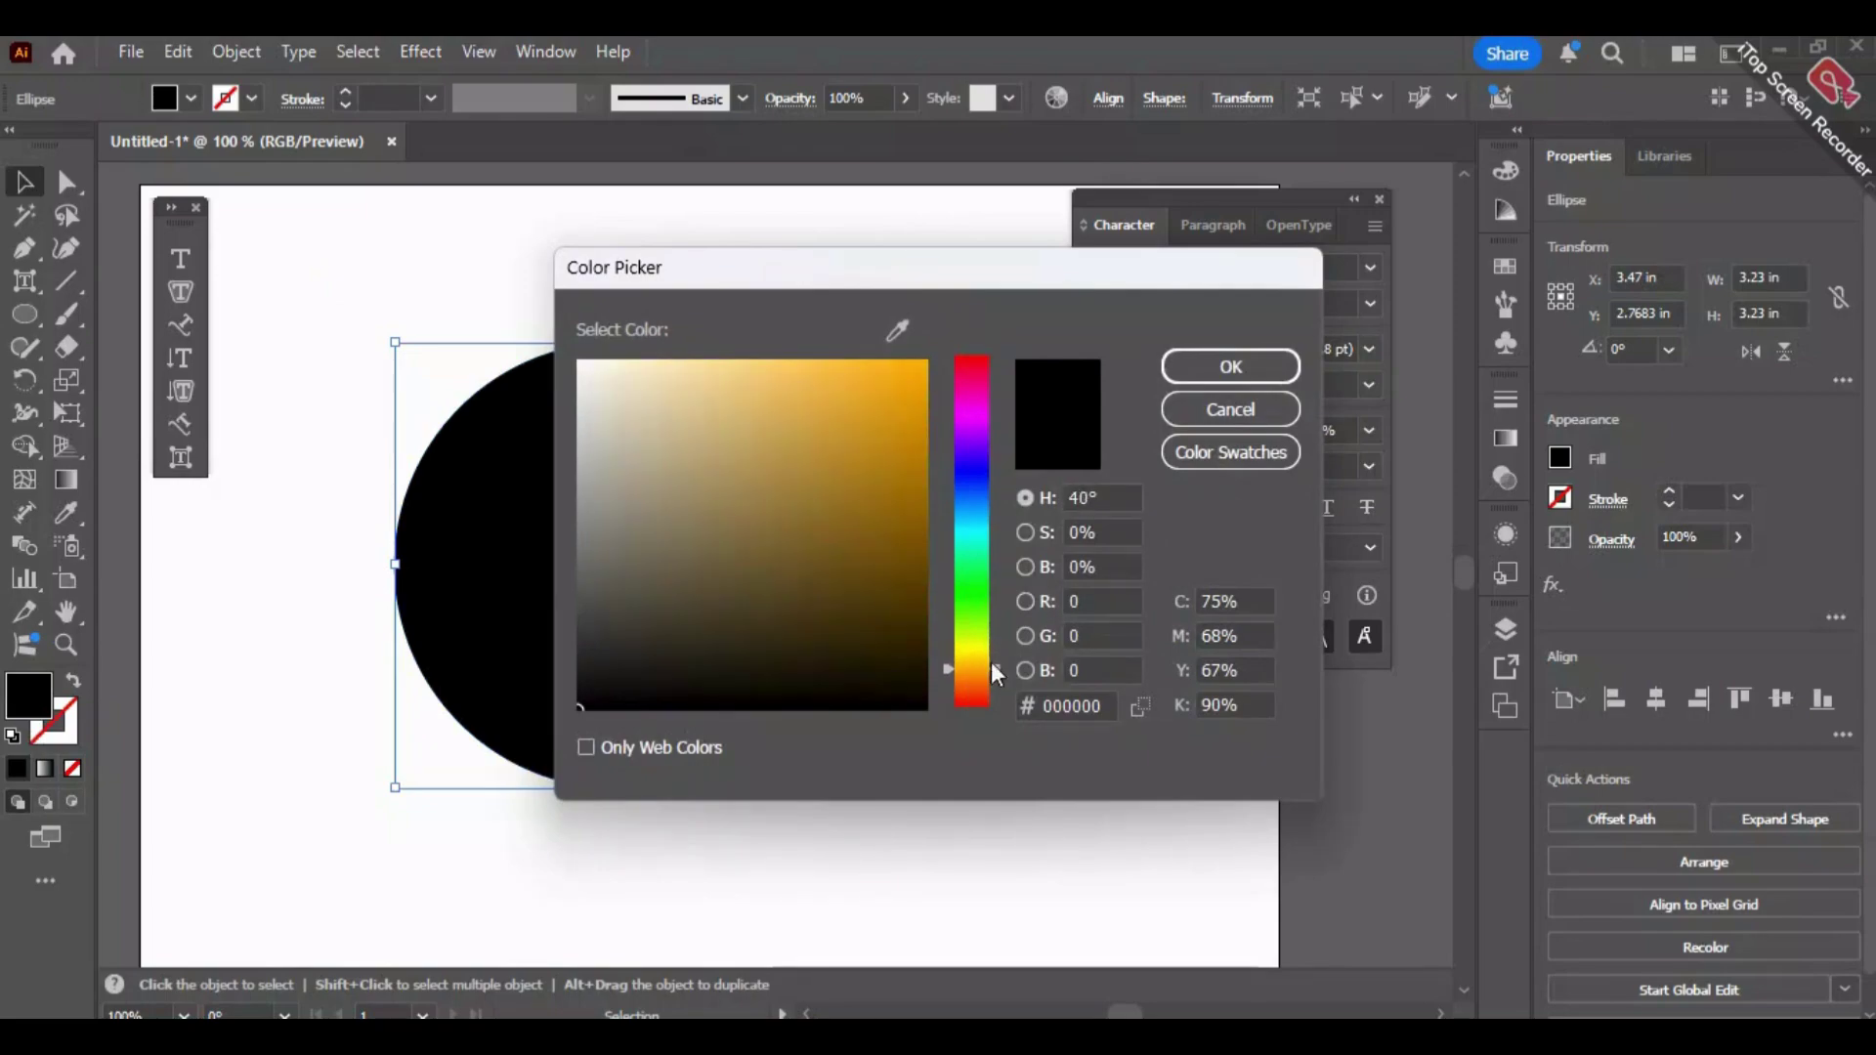
pyautogui.moveTo(916, 401)
pyautogui.mouseDown()
pyautogui.moveTo(983, 384)
pyautogui.moveTo(1021, 564)
pyautogui.moveTo(1026, 517)
pyautogui.mouseUp()
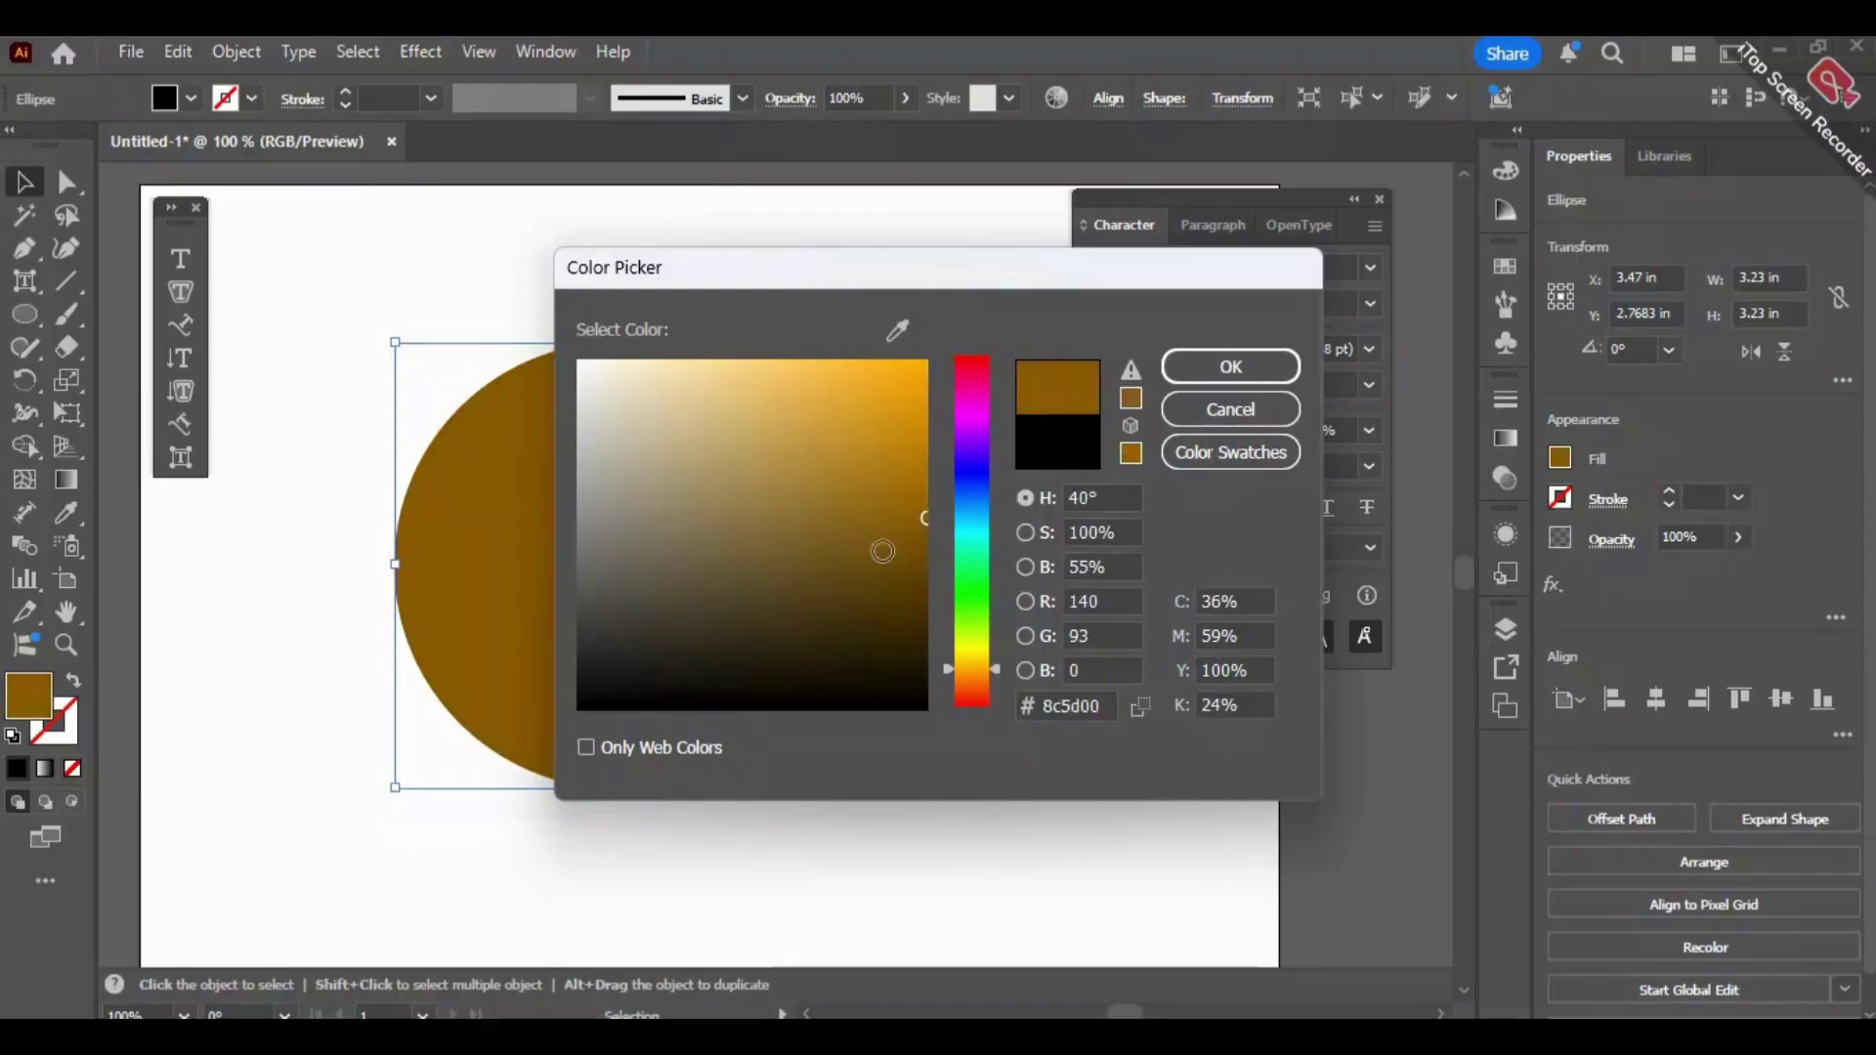
pyautogui.moveTo(879, 544)
pyautogui.mouseDown()
pyautogui.moveTo(818, 645)
pyautogui.moveTo(845, 651)
pyautogui.mouseUp()
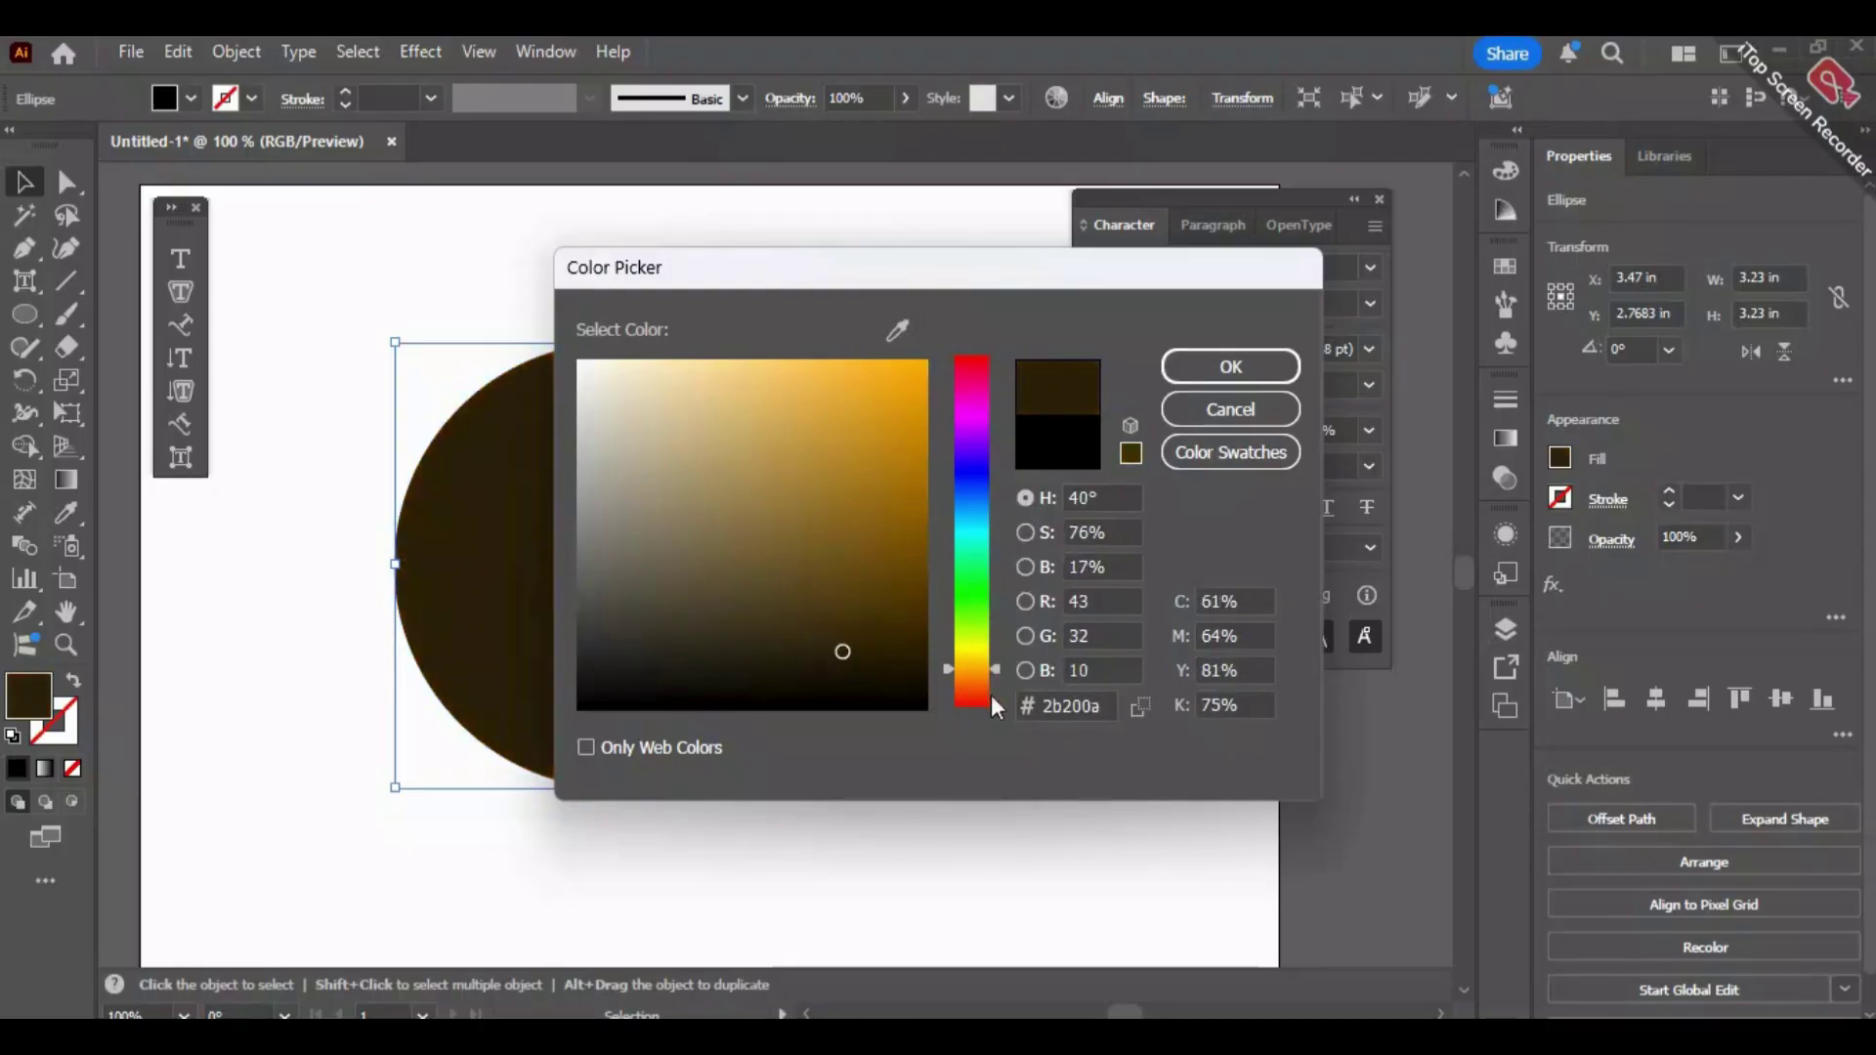
pyautogui.moveTo(973, 672); pyautogui.dragTo(967, 693)
pyautogui.click(887, 630)
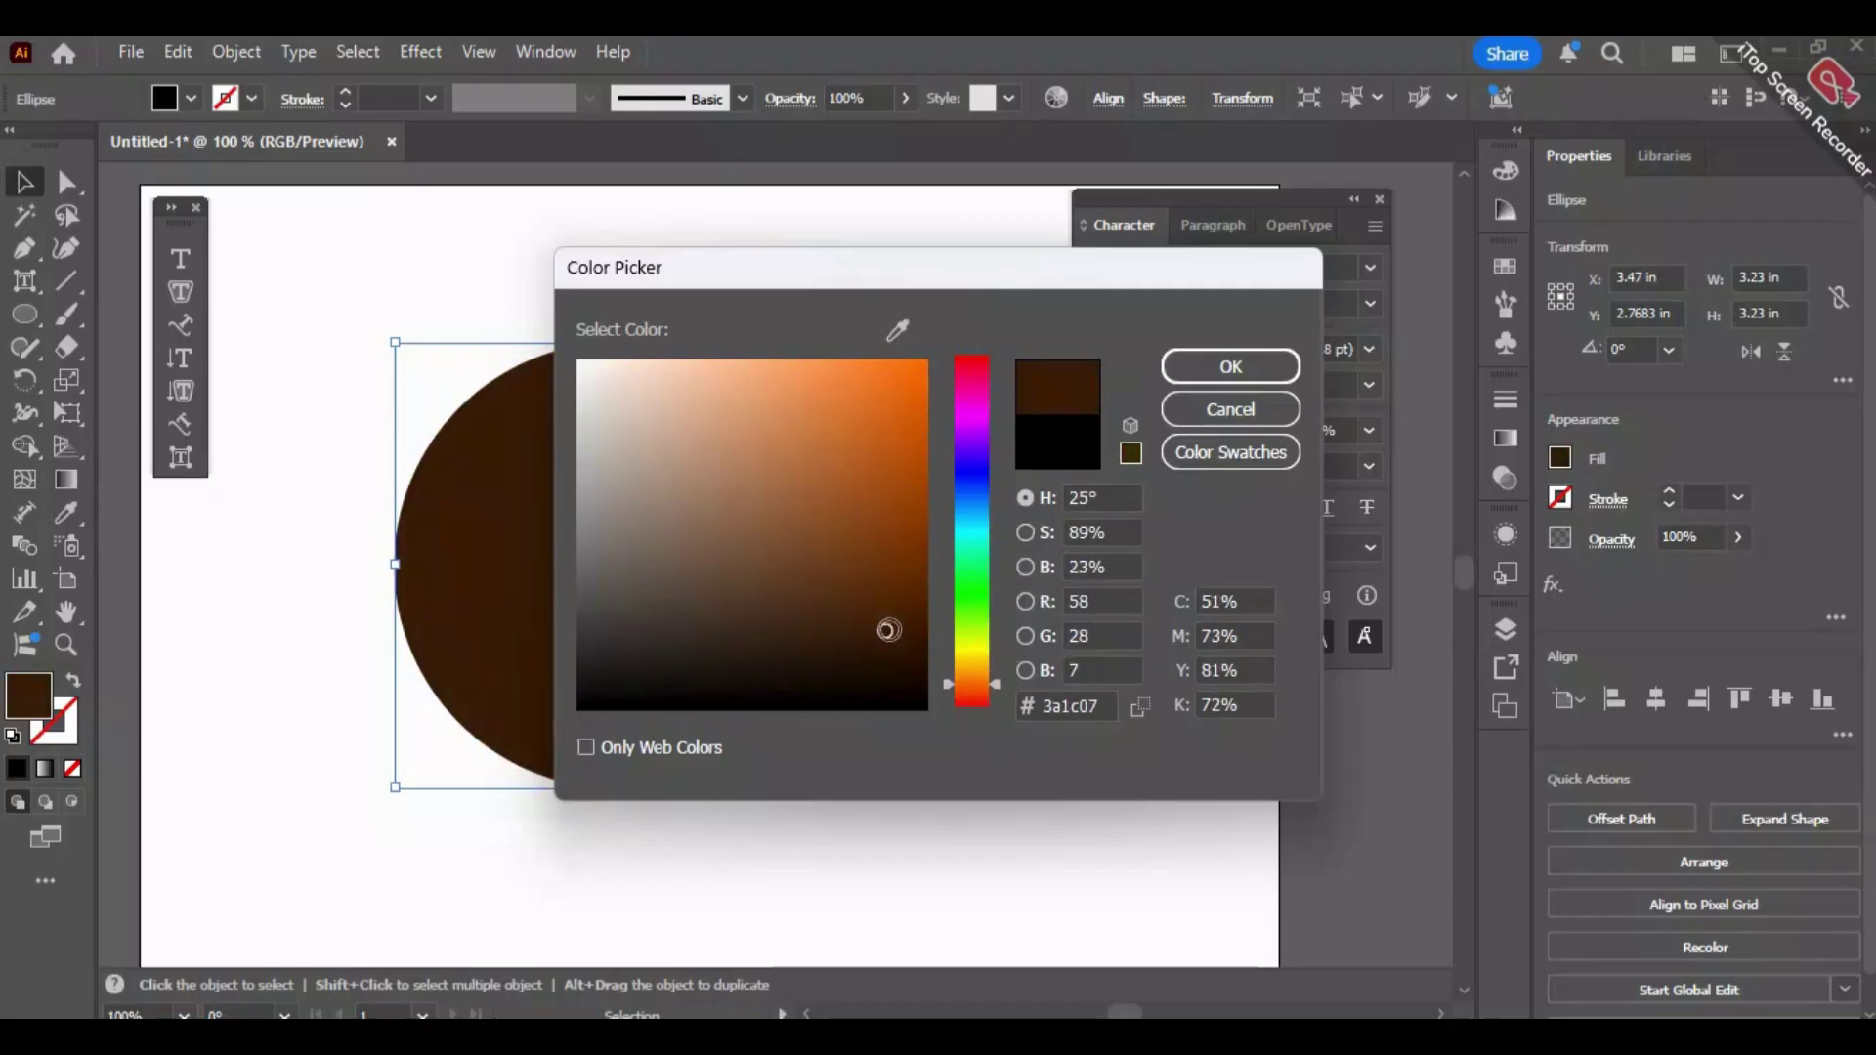
pyautogui.click(897, 330)
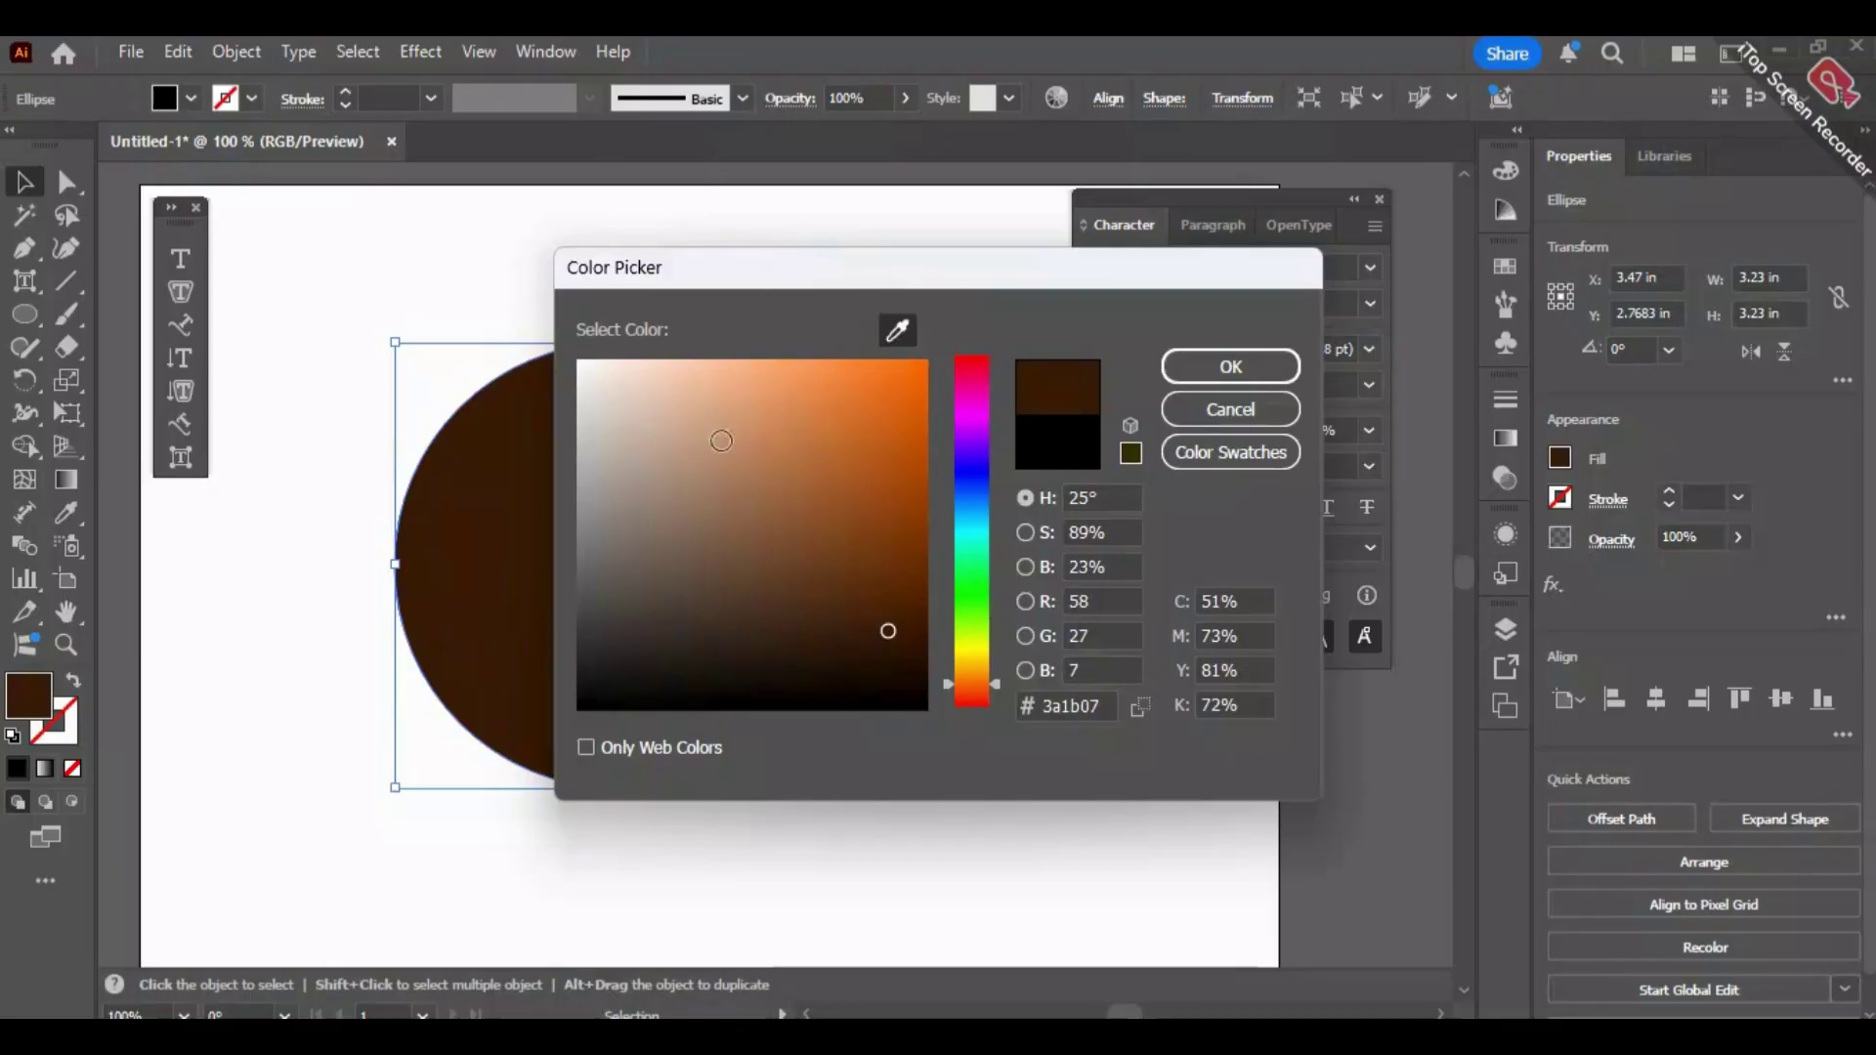
pyautogui.click(1229, 367)
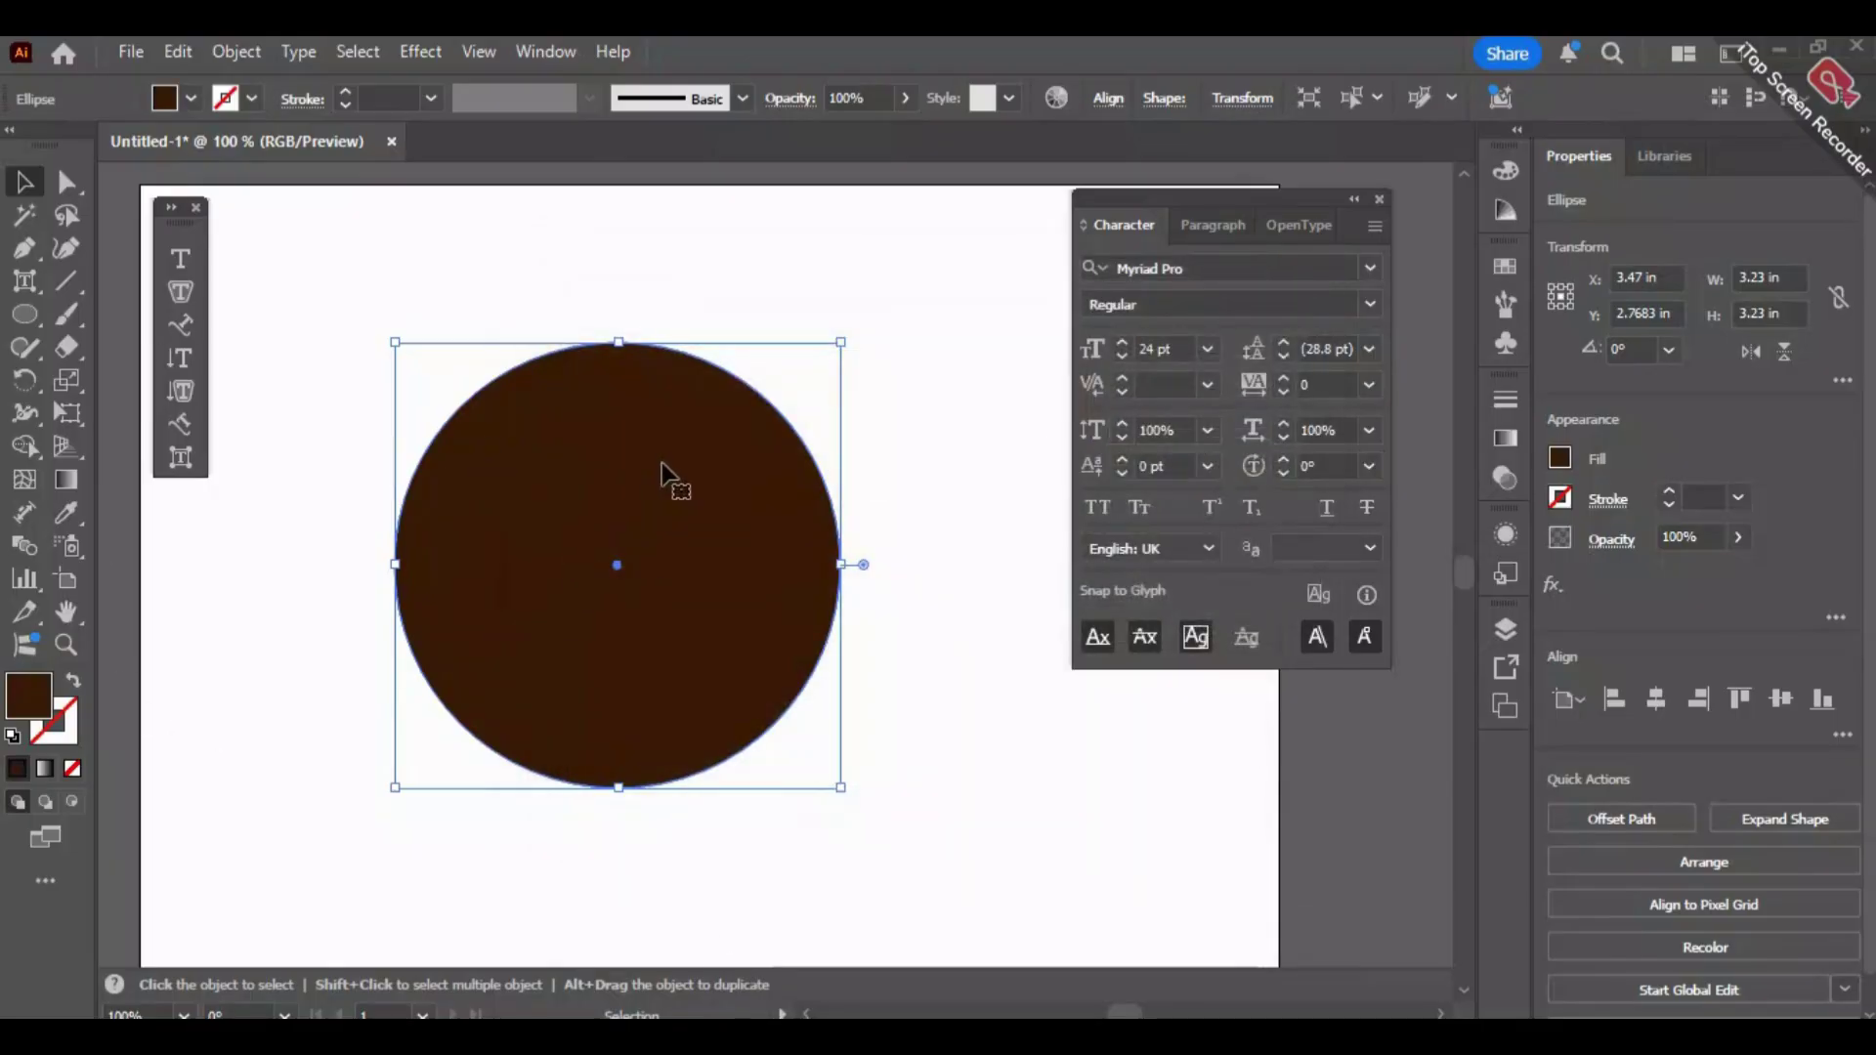
# Change the circle's fill to the dark reddish brown #2d0d08, and move it to about X 3.19 in, Y 2.64 in.
pyautogui.doubleClick(29, 698)
pyautogui.click(906, 649)
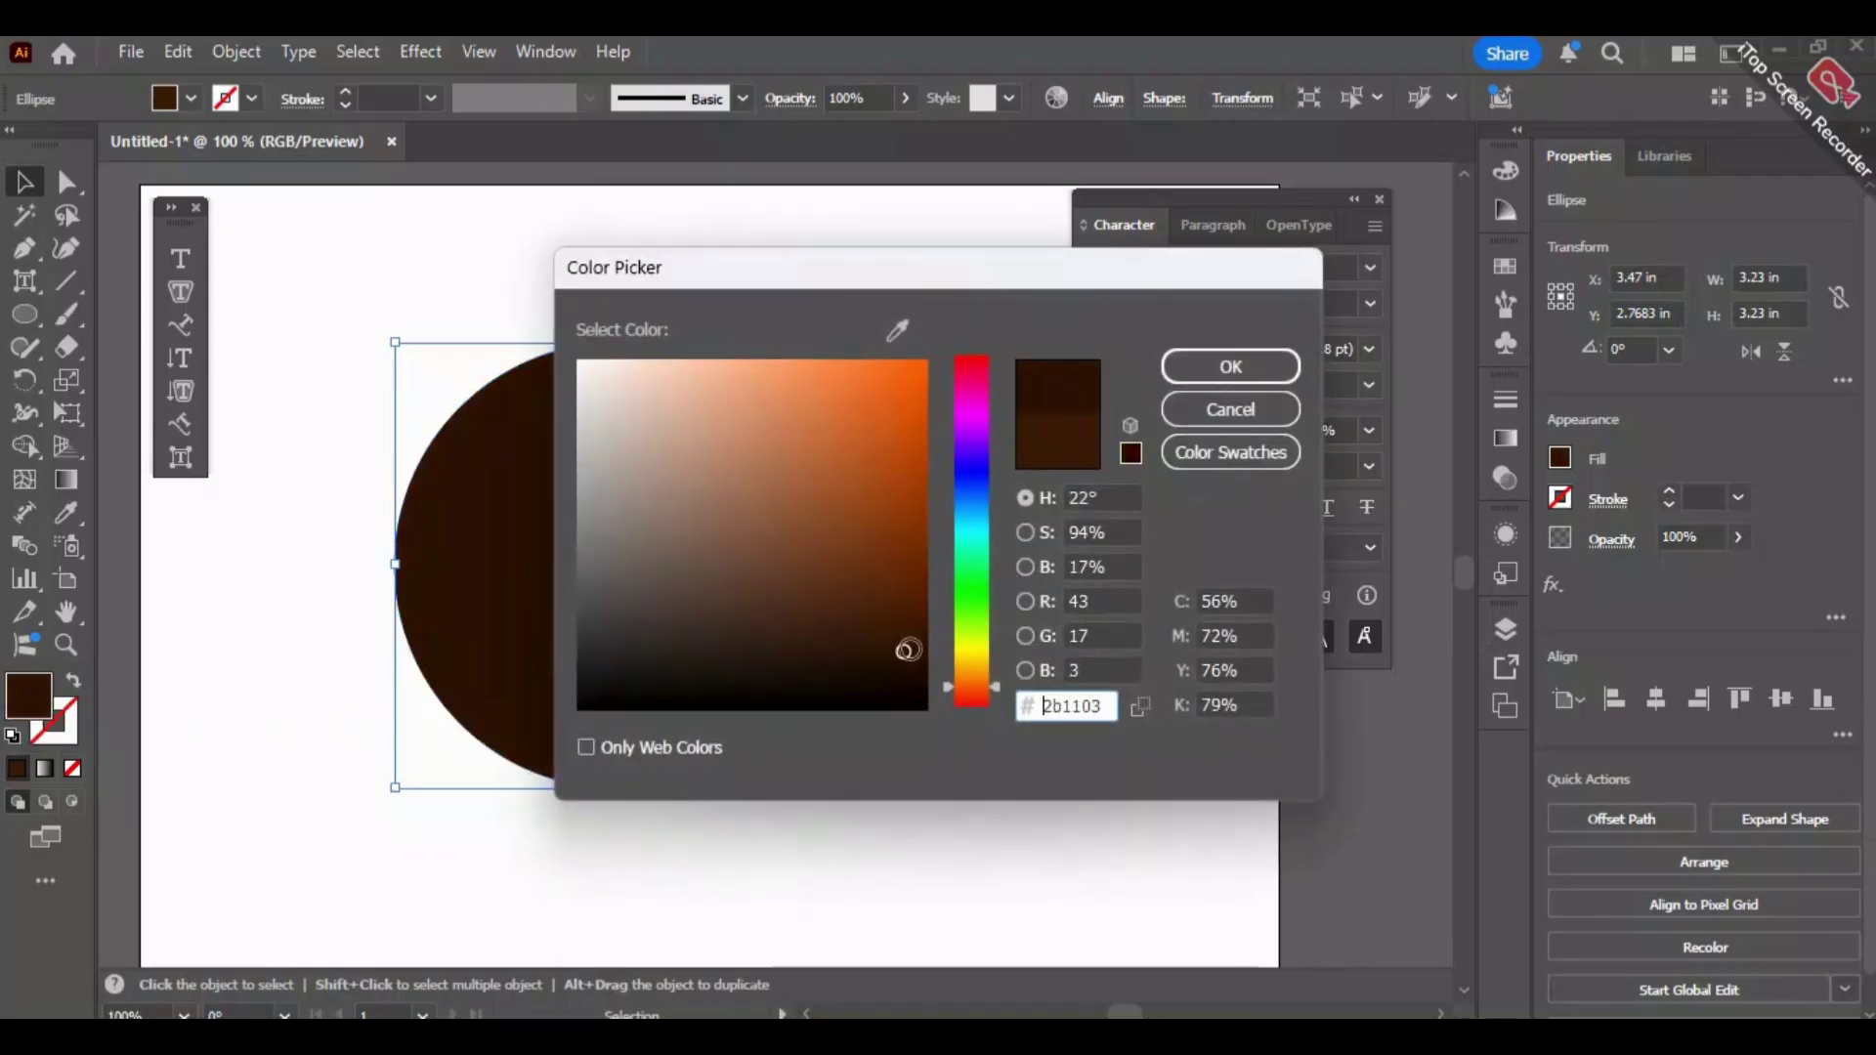
pyautogui.moveTo(907, 649); pyautogui.dragTo(840, 641)
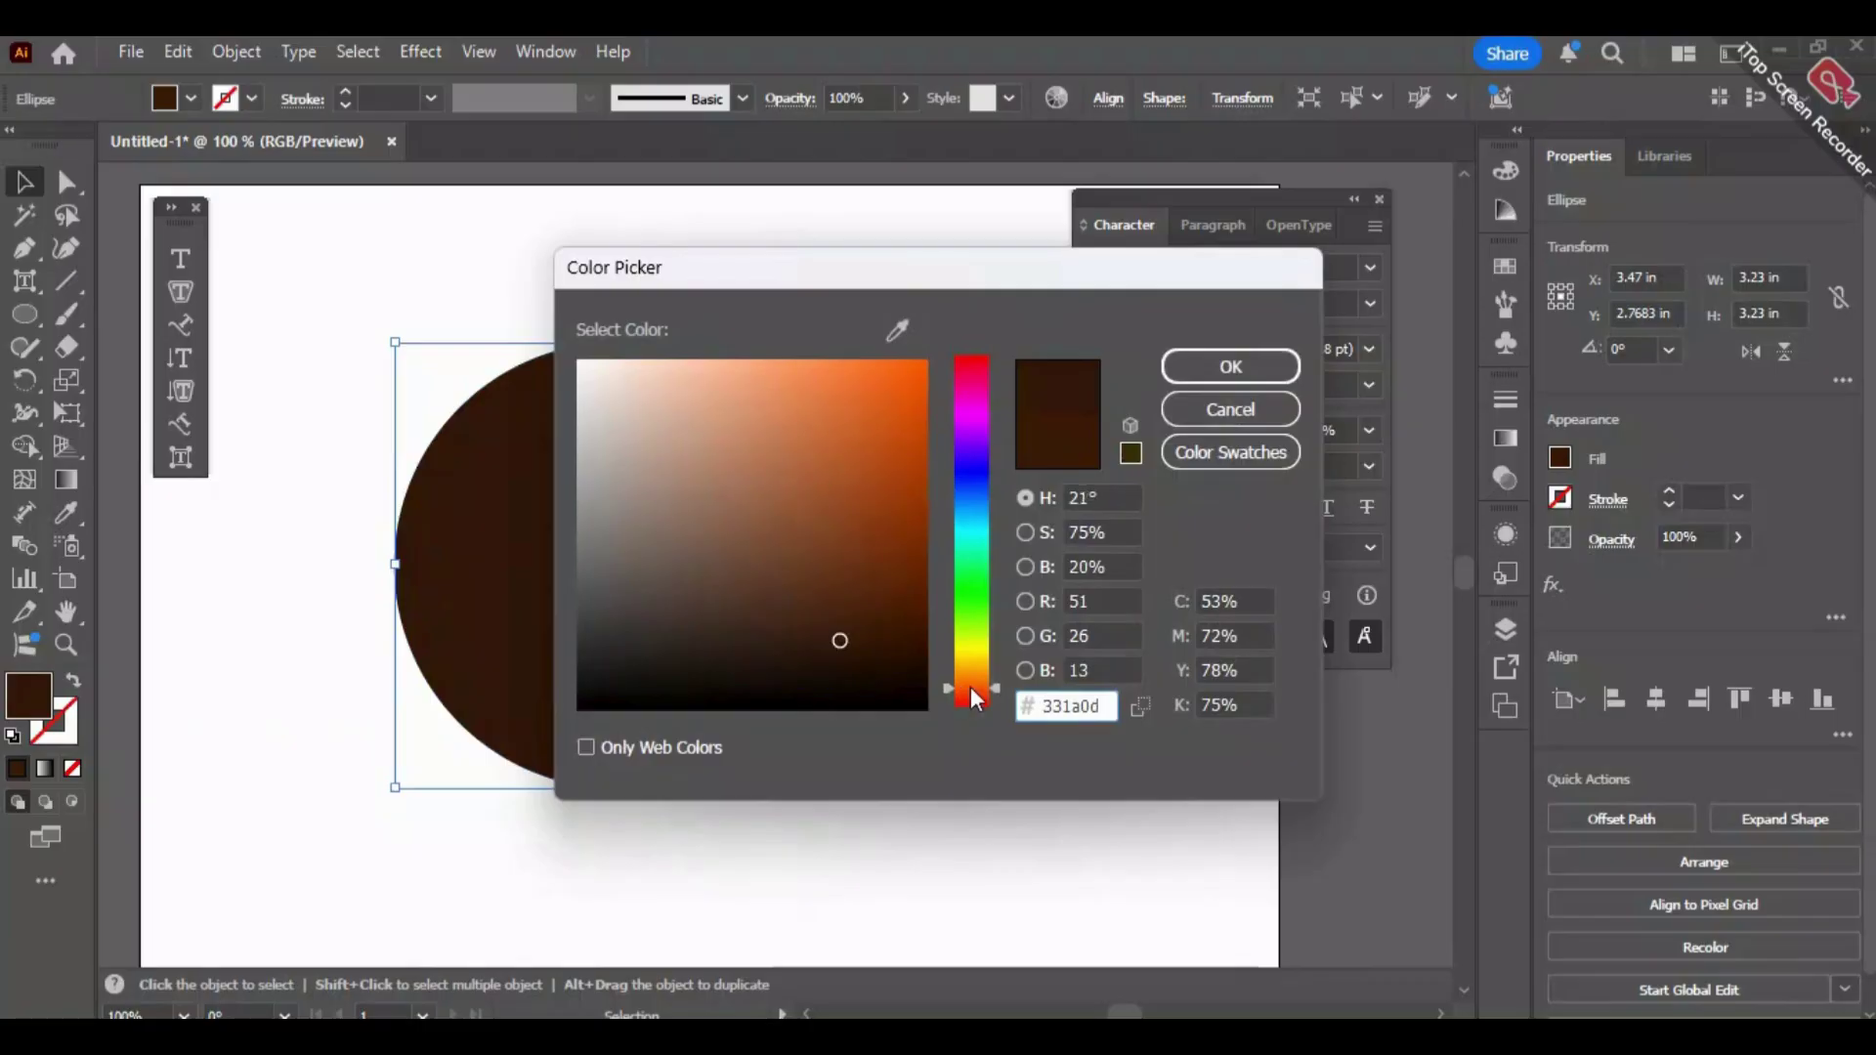
pyautogui.moveTo(970, 688); pyautogui.dragTo(981, 698)
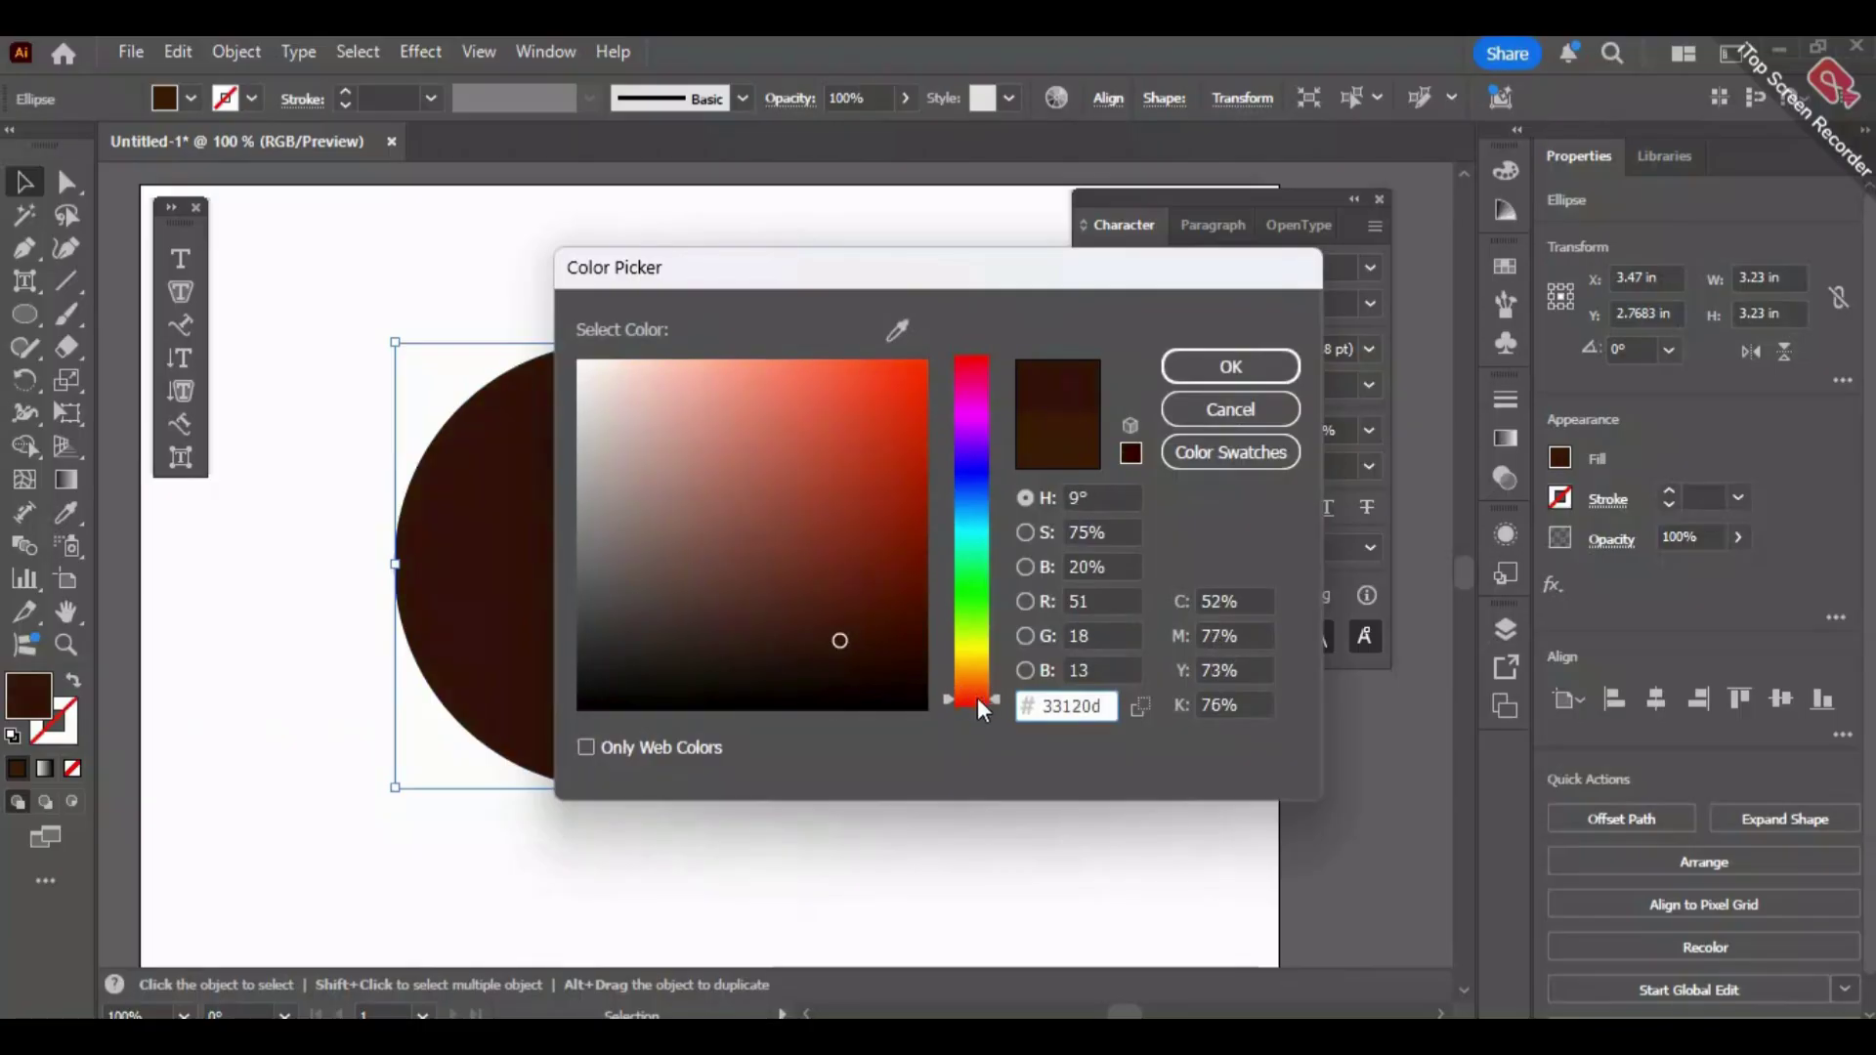
pyautogui.click(866, 649)
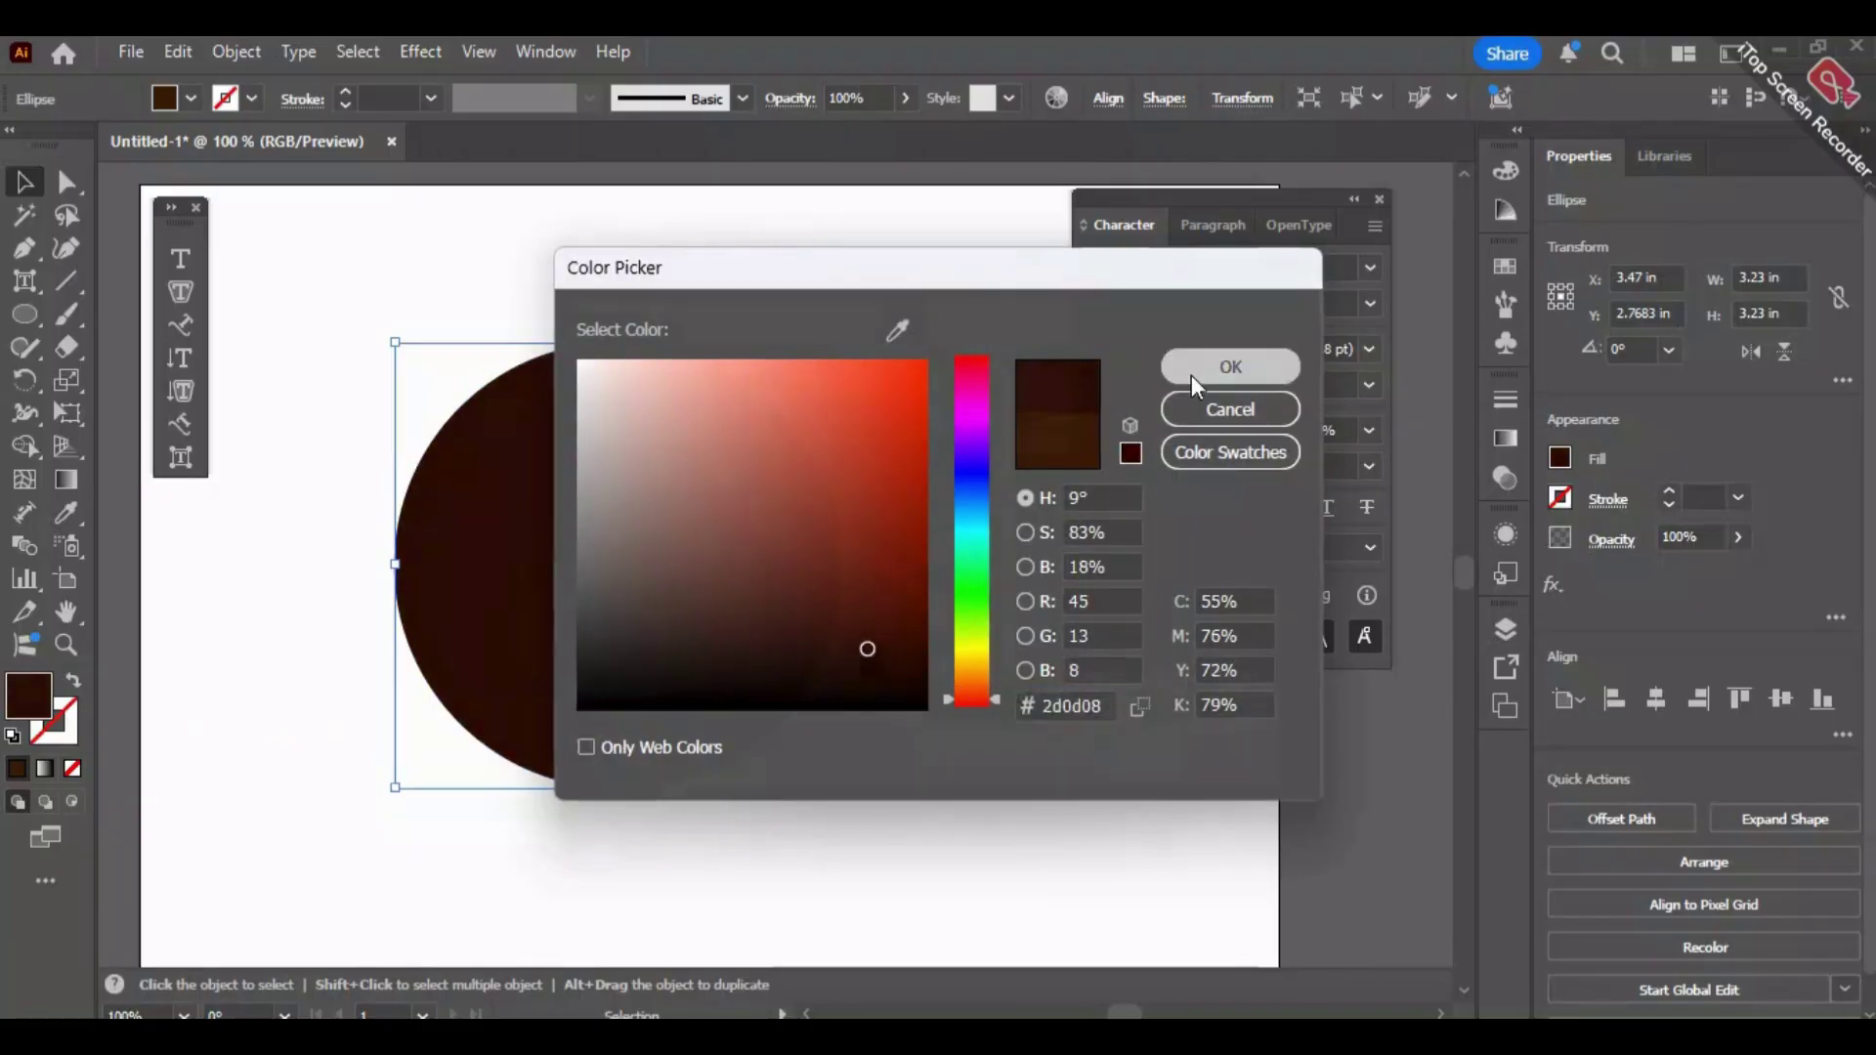
pyautogui.click(1193, 384)
pyautogui.click(606, 294)
pyautogui.moveTo(761, 665); pyautogui.dragTo(667, 635)
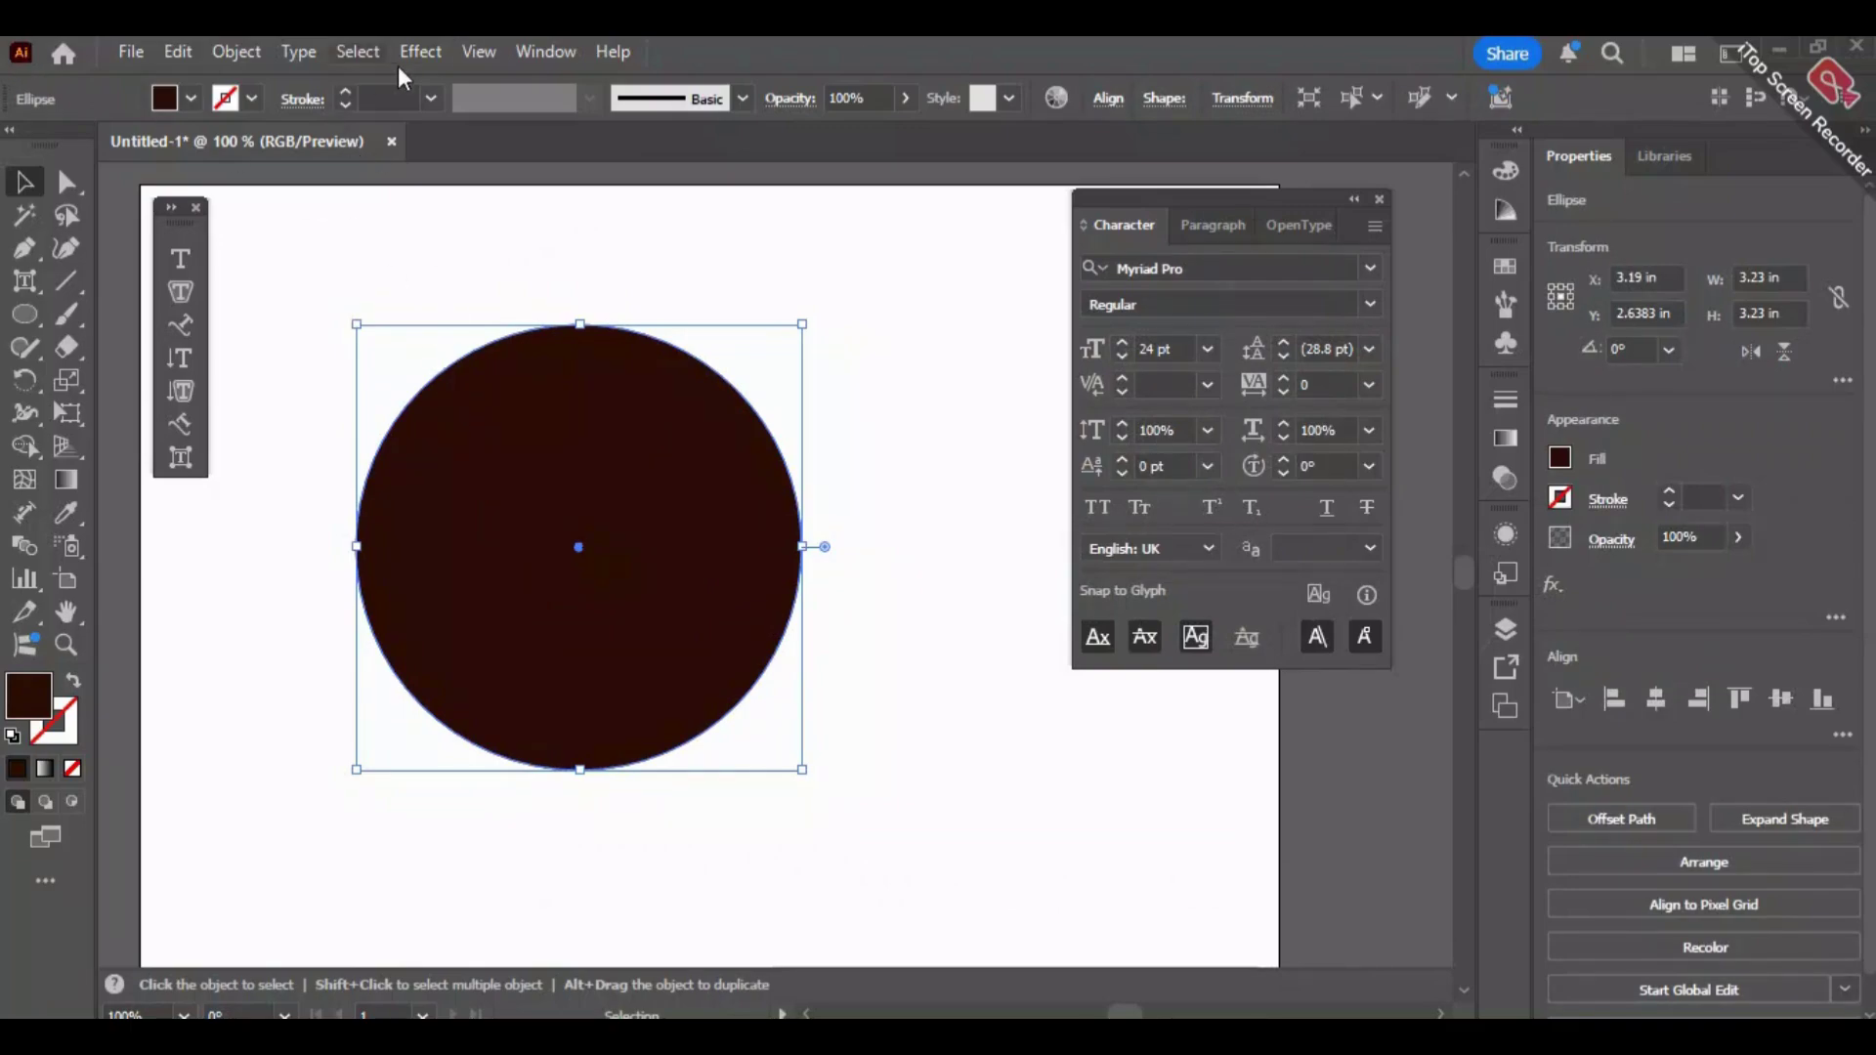
# Try a Zig Zag effect on the brown circle with an absolute size of 0.57 in and 31 ridges per segment.
pyautogui.click(235, 53)
pyautogui.moveTo(298, 49)
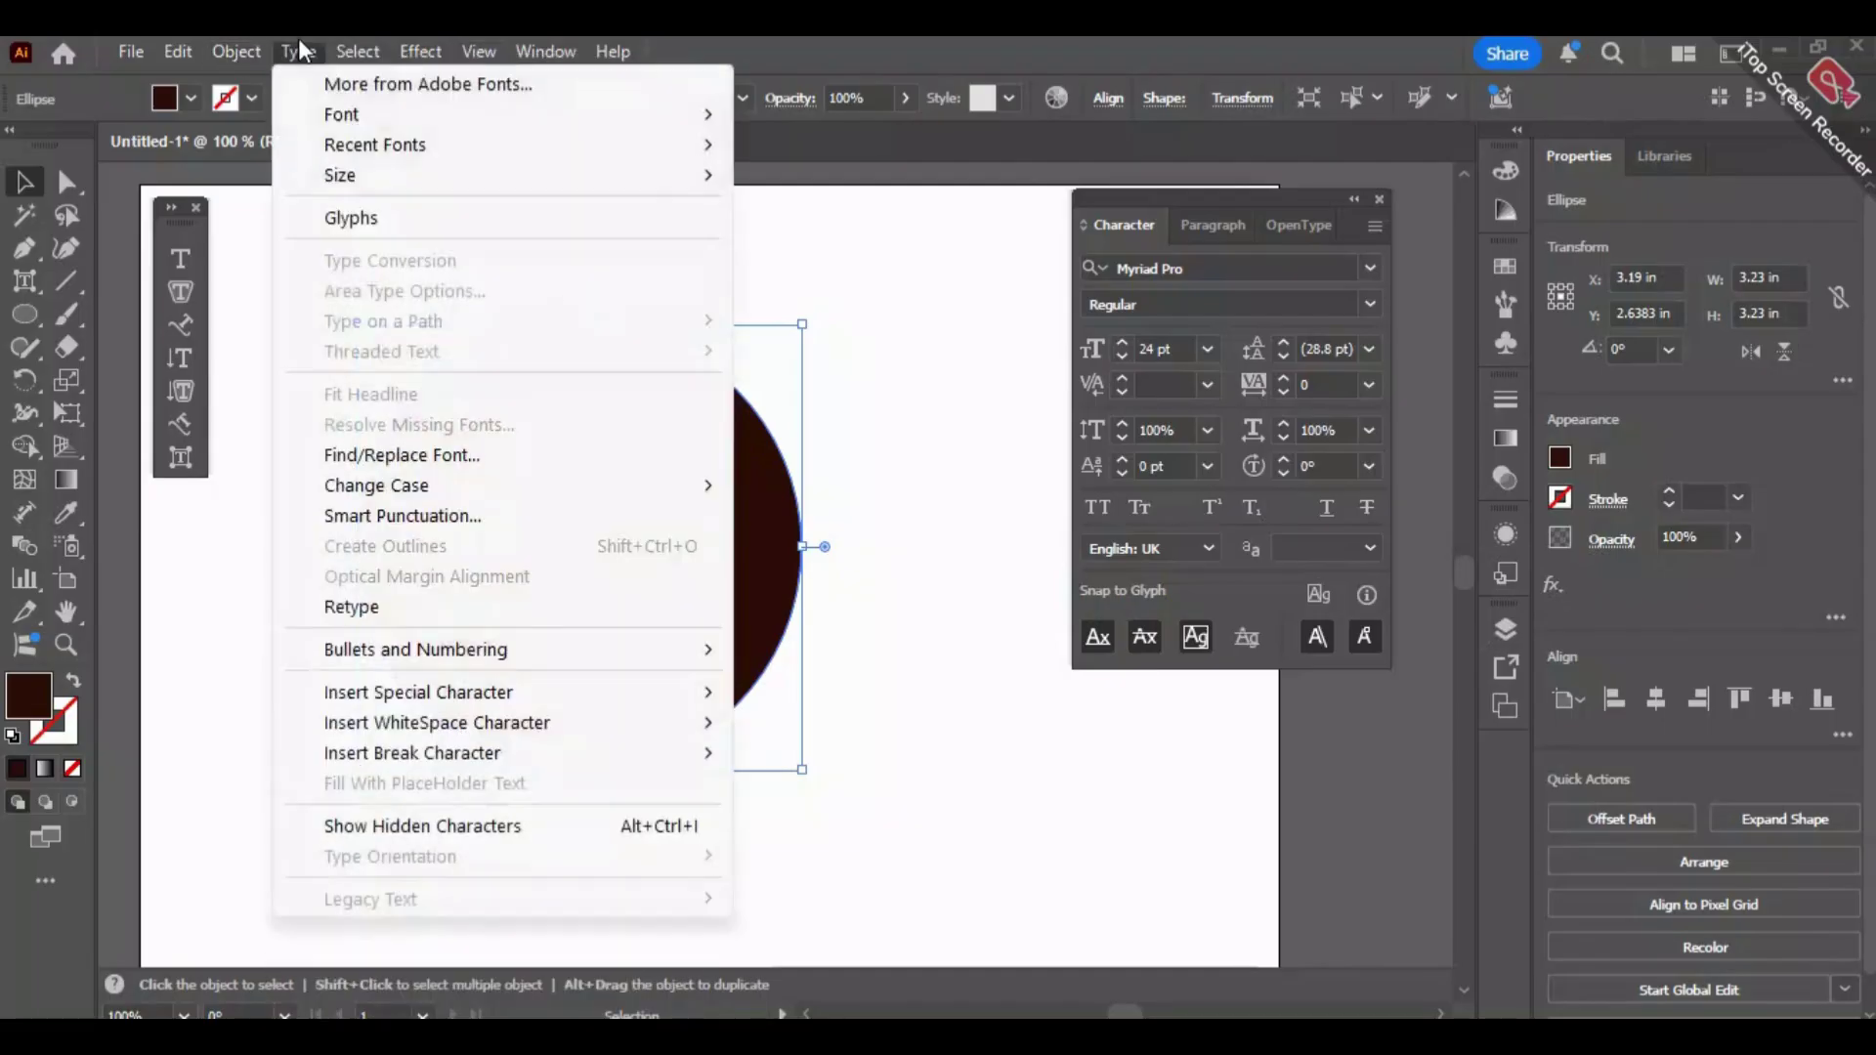
pyautogui.moveTo(418, 51)
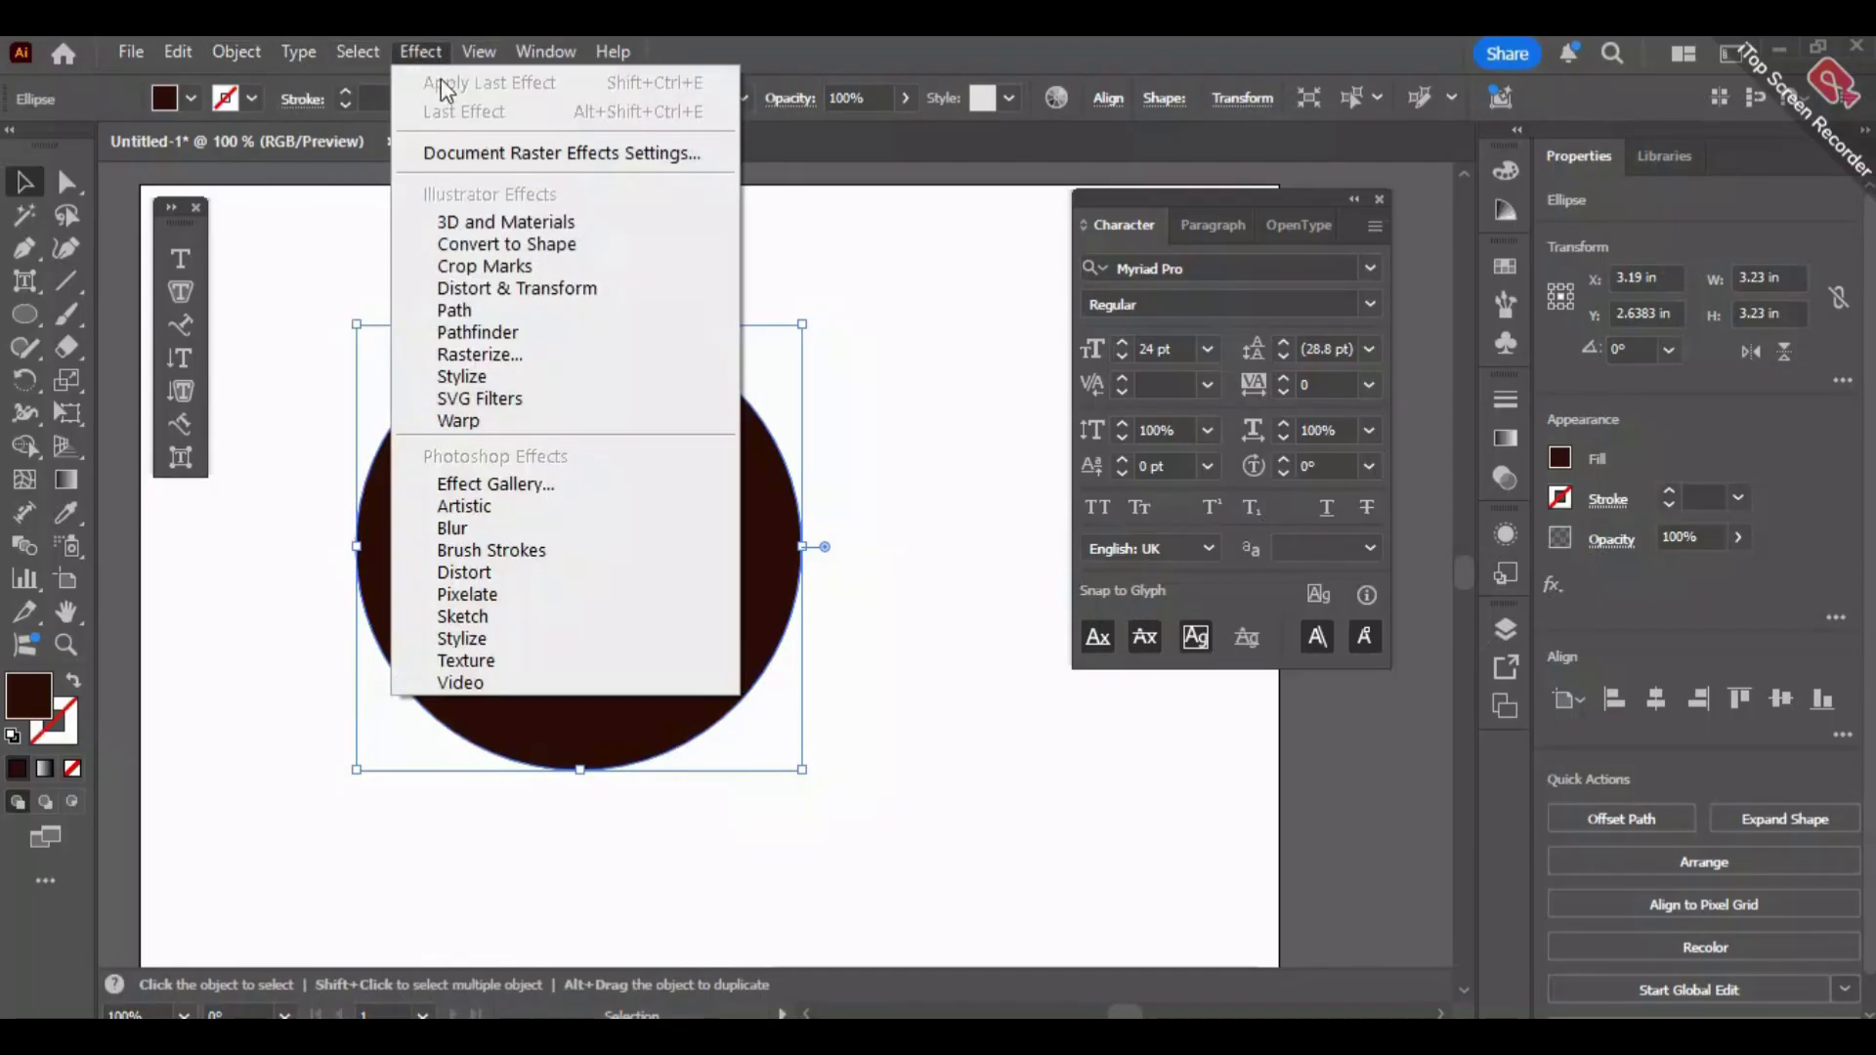
pyautogui.moveTo(518, 303)
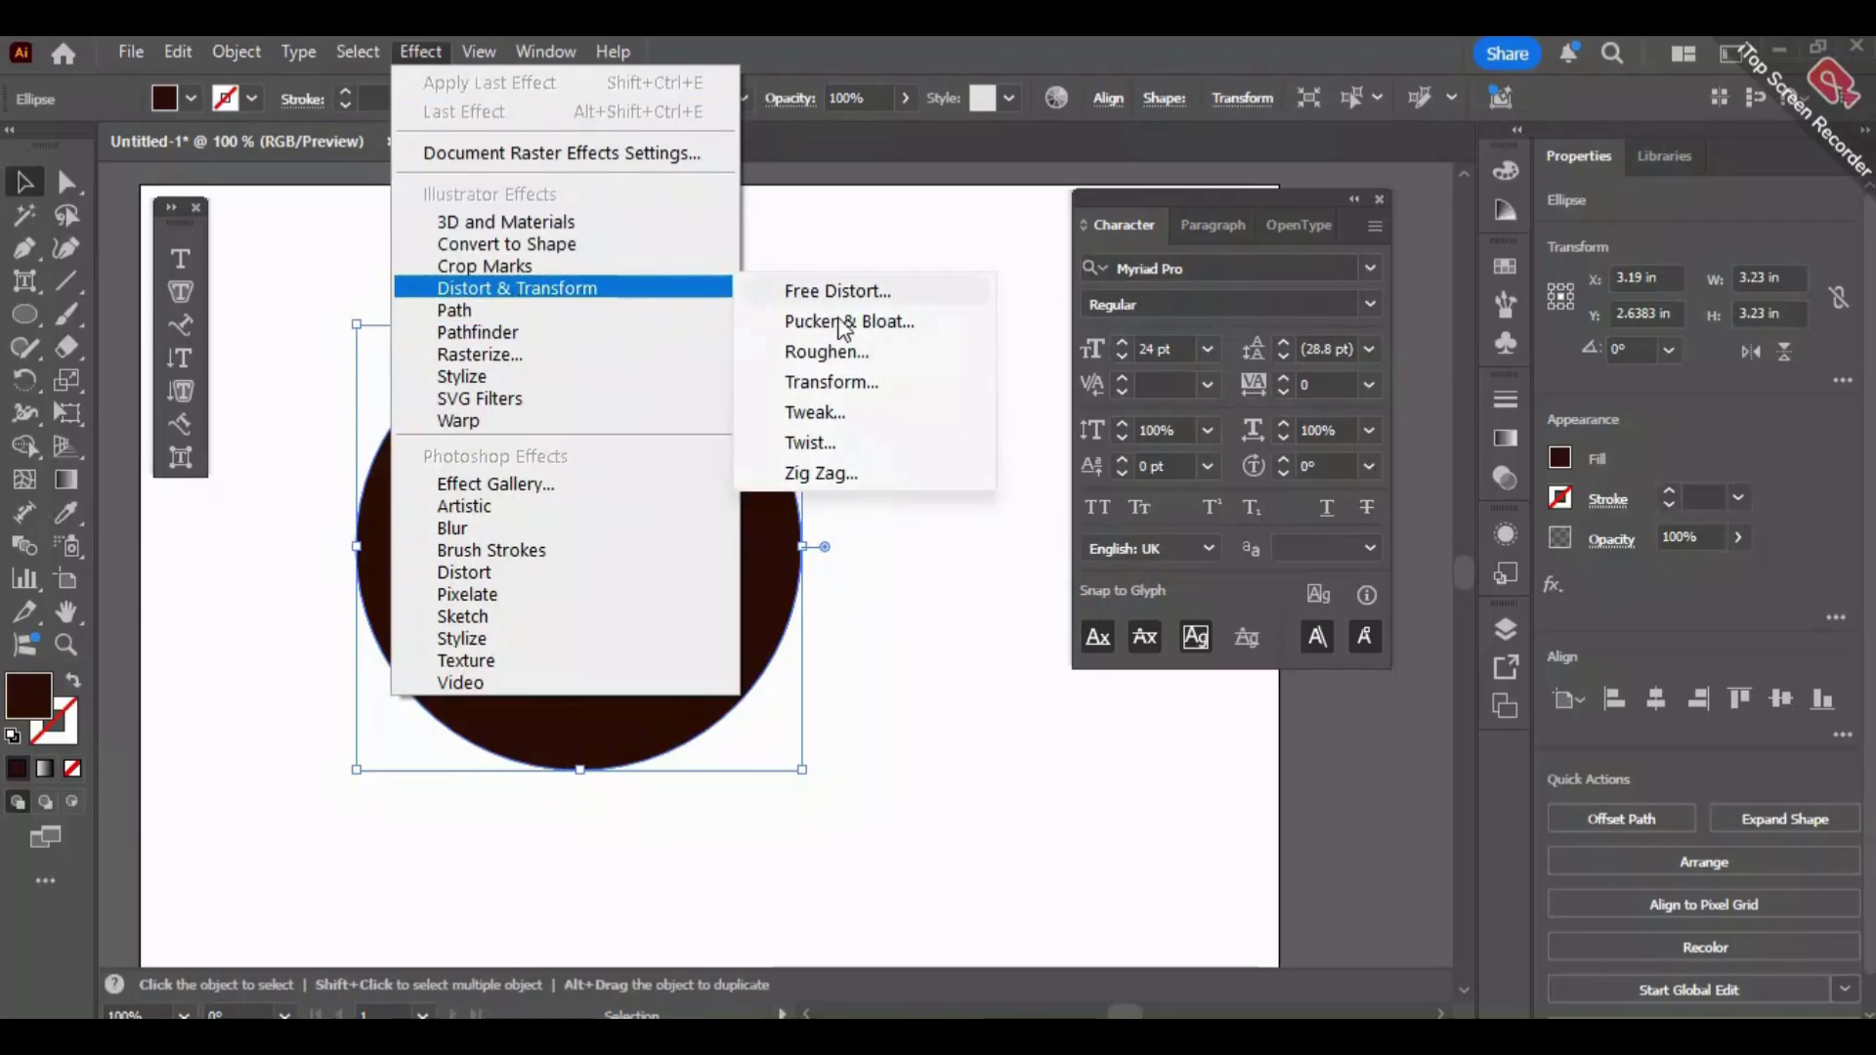
pyautogui.click(820, 473)
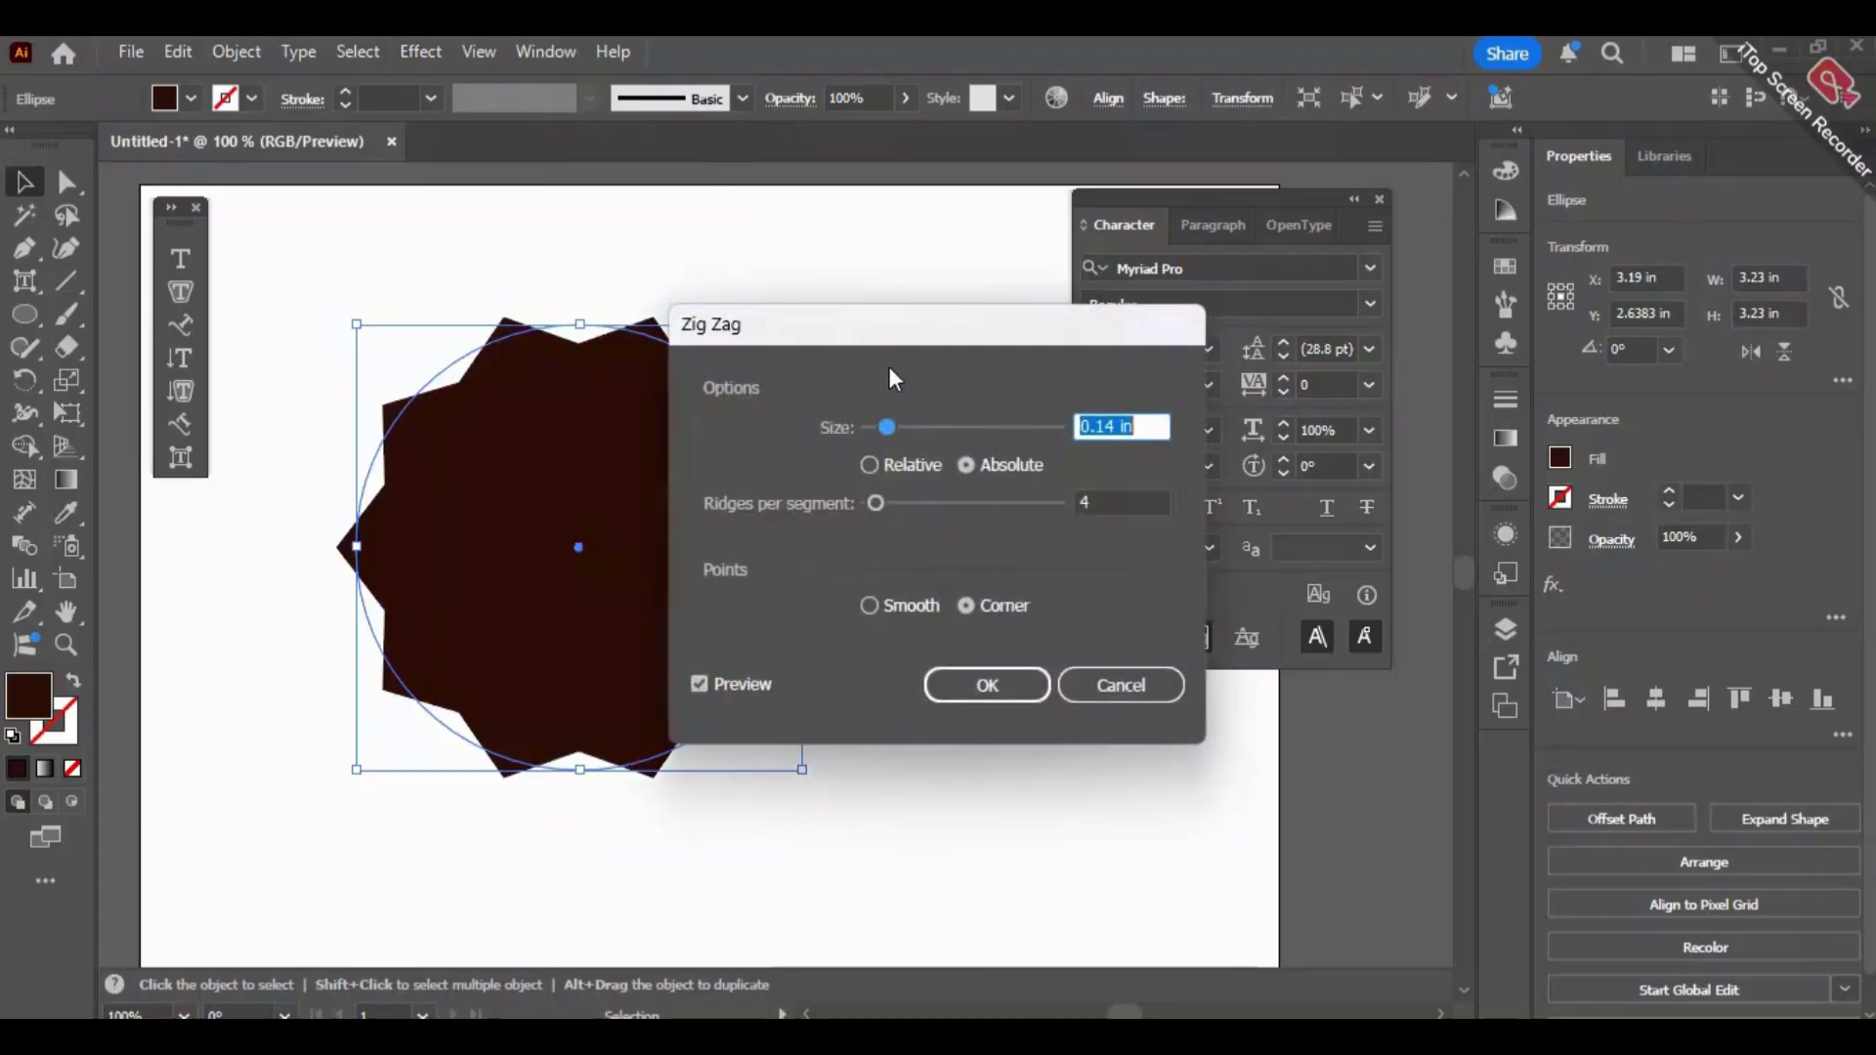
pyautogui.moveTo(880, 350); pyautogui.dragTo(1120, 258)
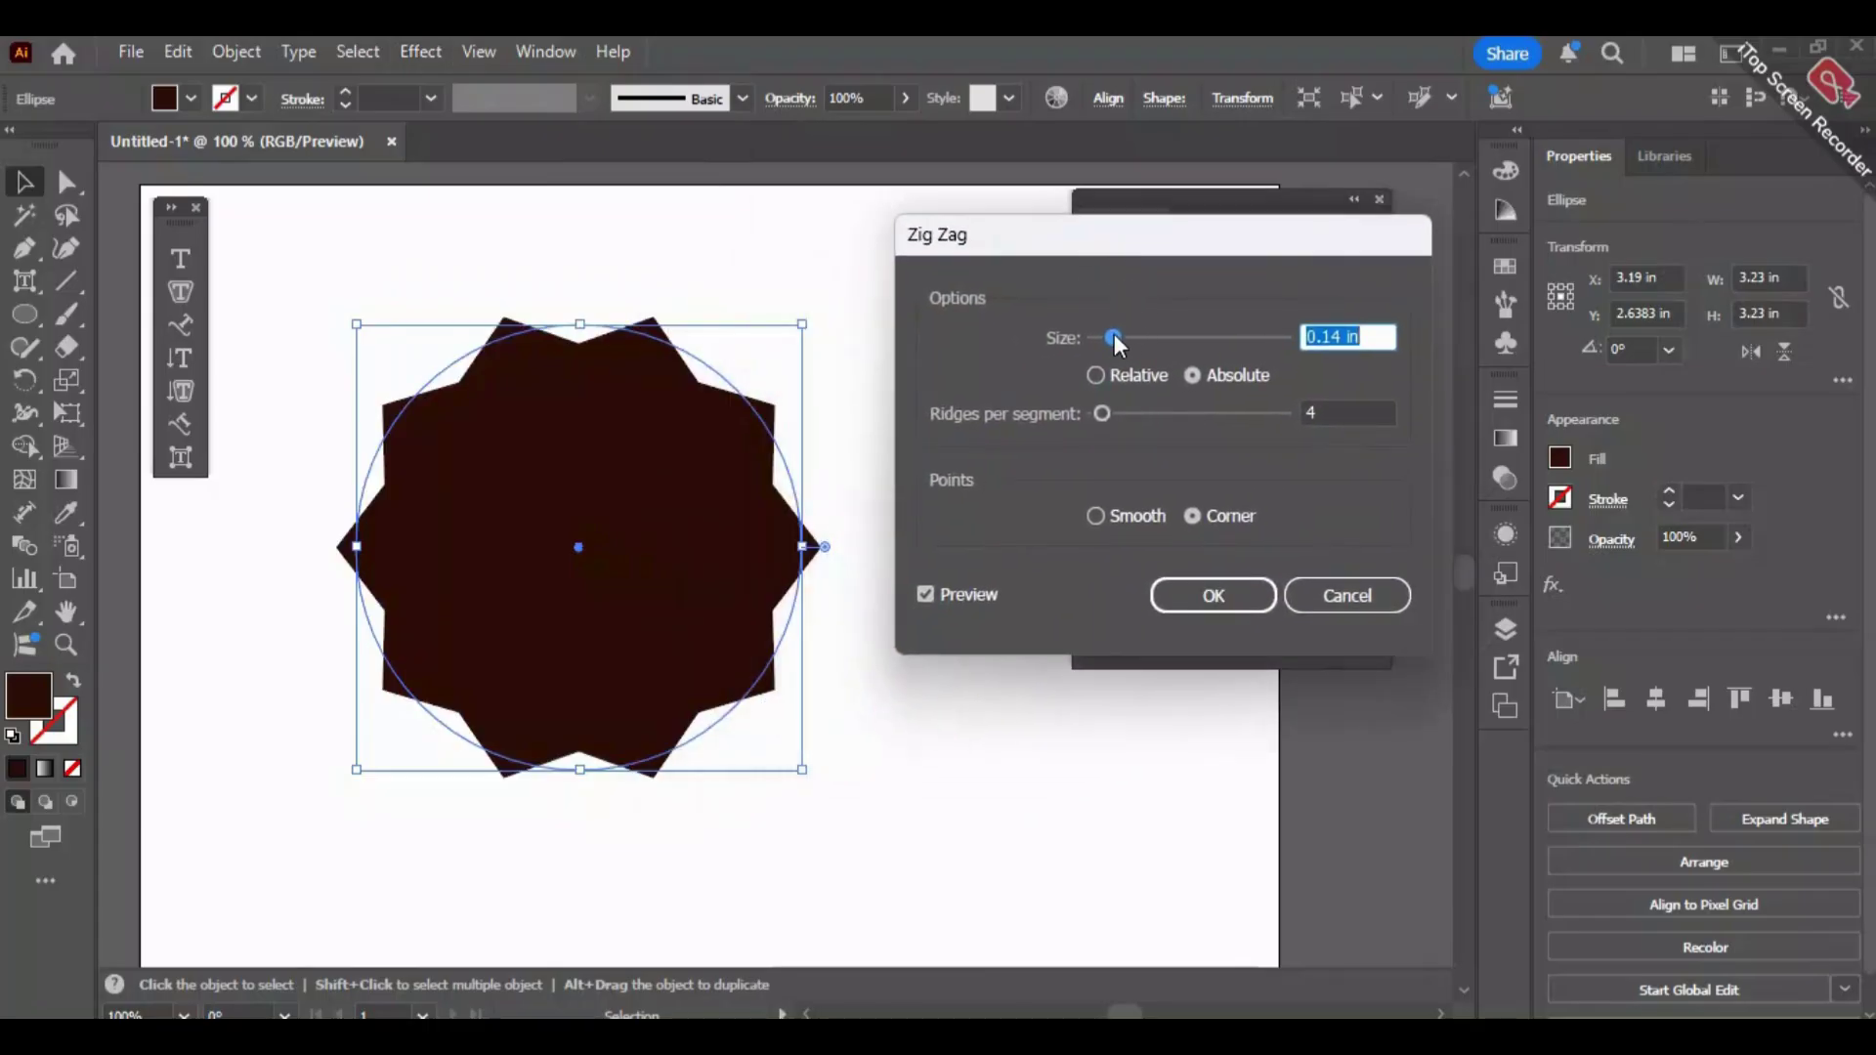
pyautogui.moveTo(1119, 344); pyautogui.dragTo(1174, 338)
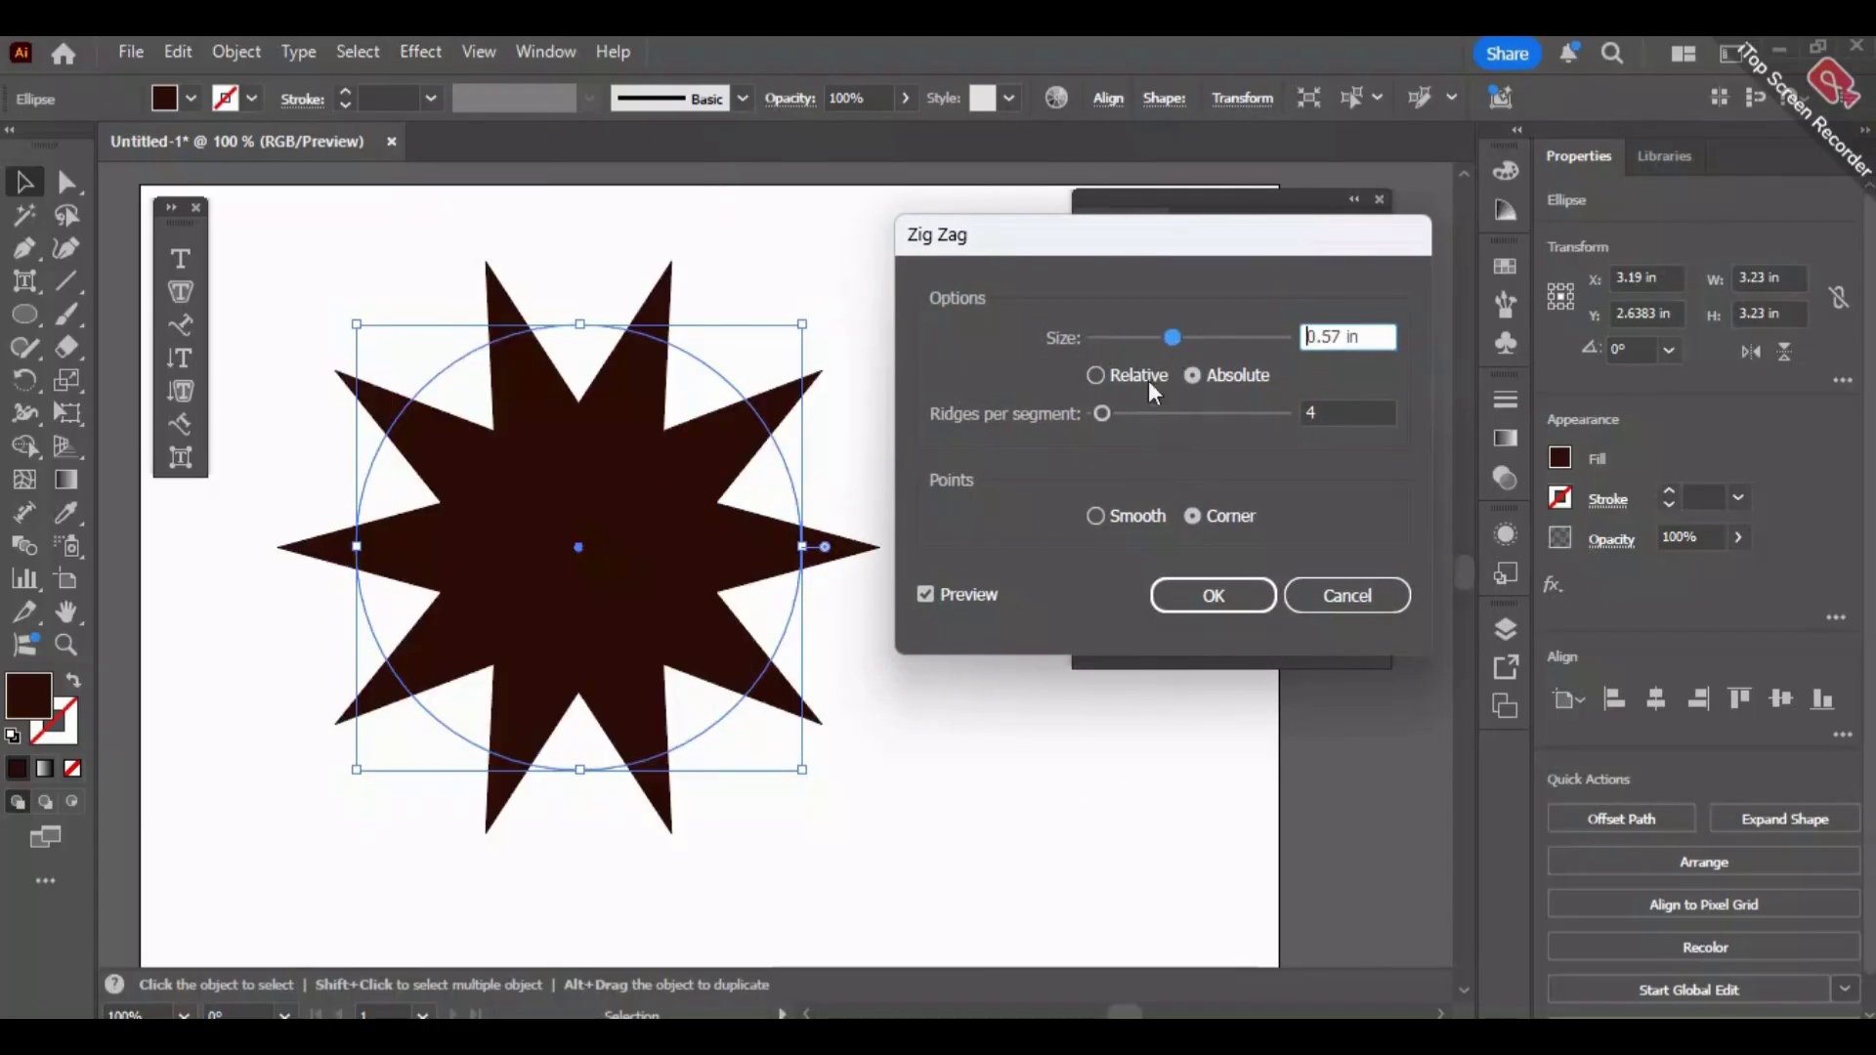
pyautogui.moveTo(1102, 413); pyautogui.dragTo(1157, 405)
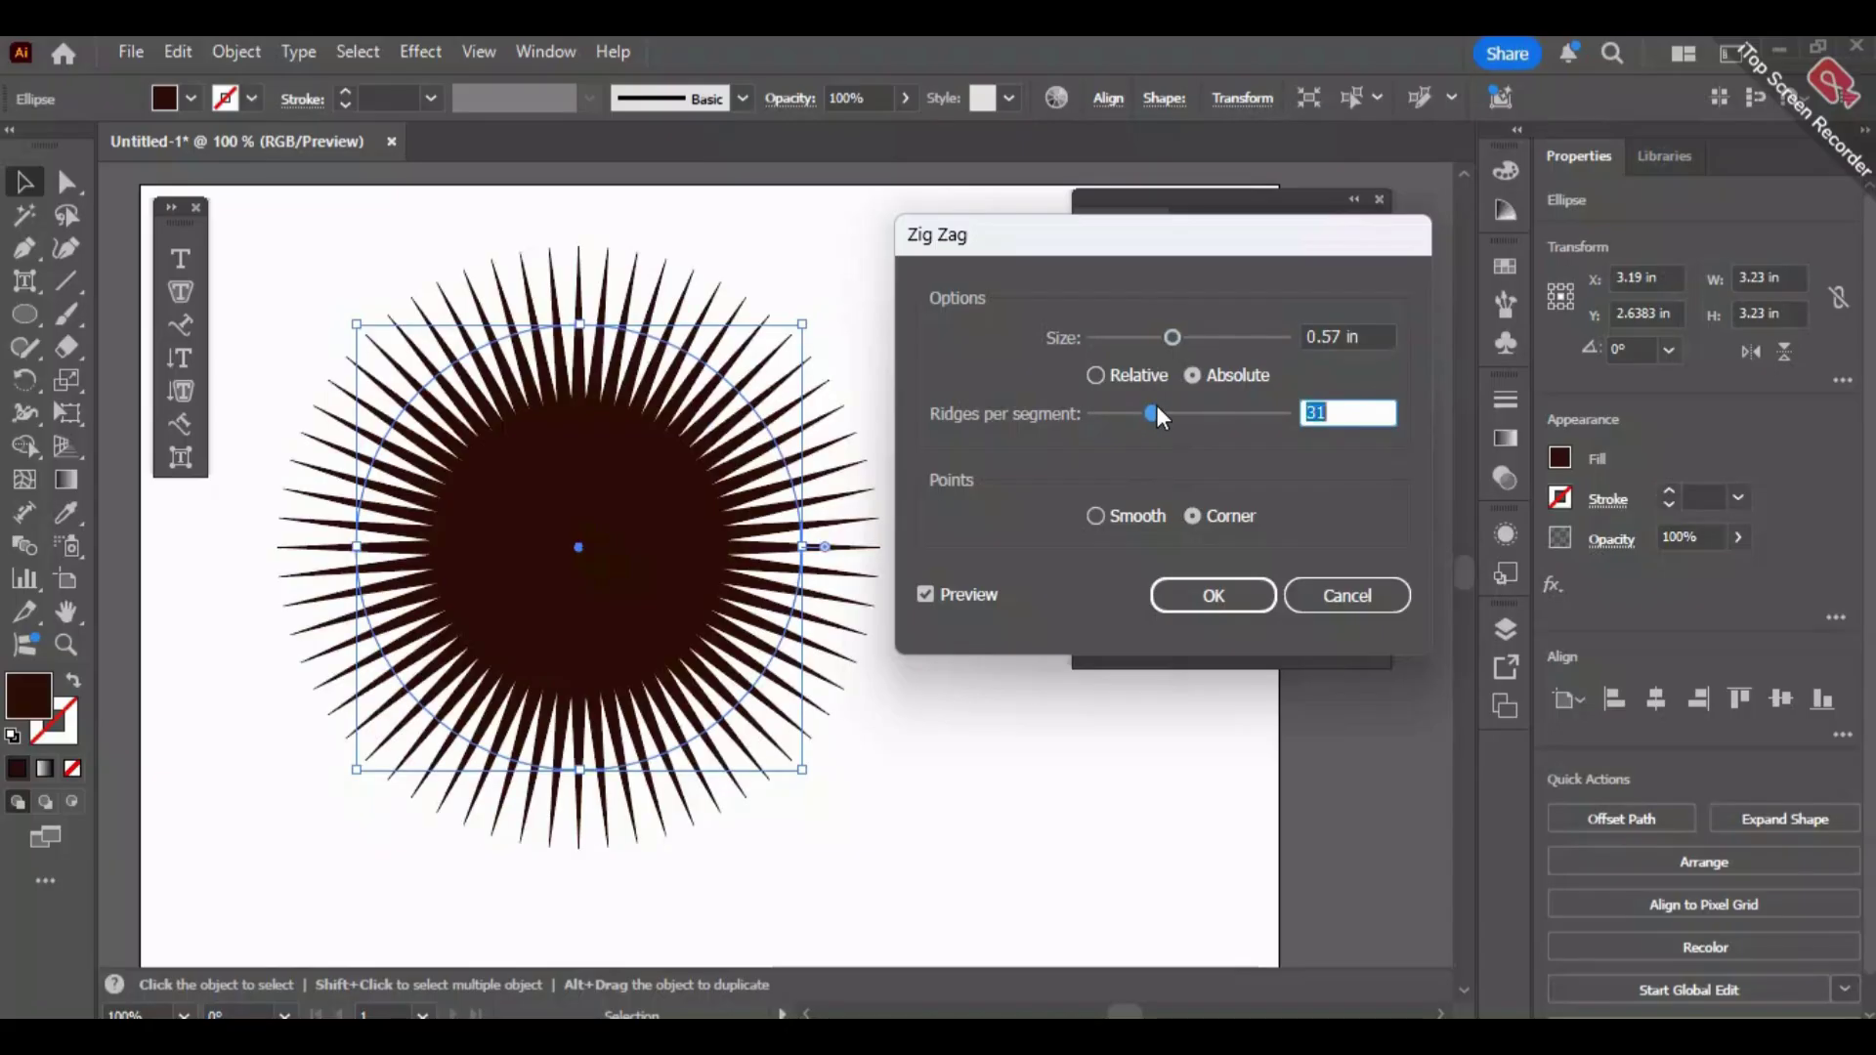
# Reduce the Zig Zag size to 0.04 in, with 58 ridges per segment and smooth points.
pyautogui.moveTo(1173, 337); pyautogui.dragTo(1102, 330)
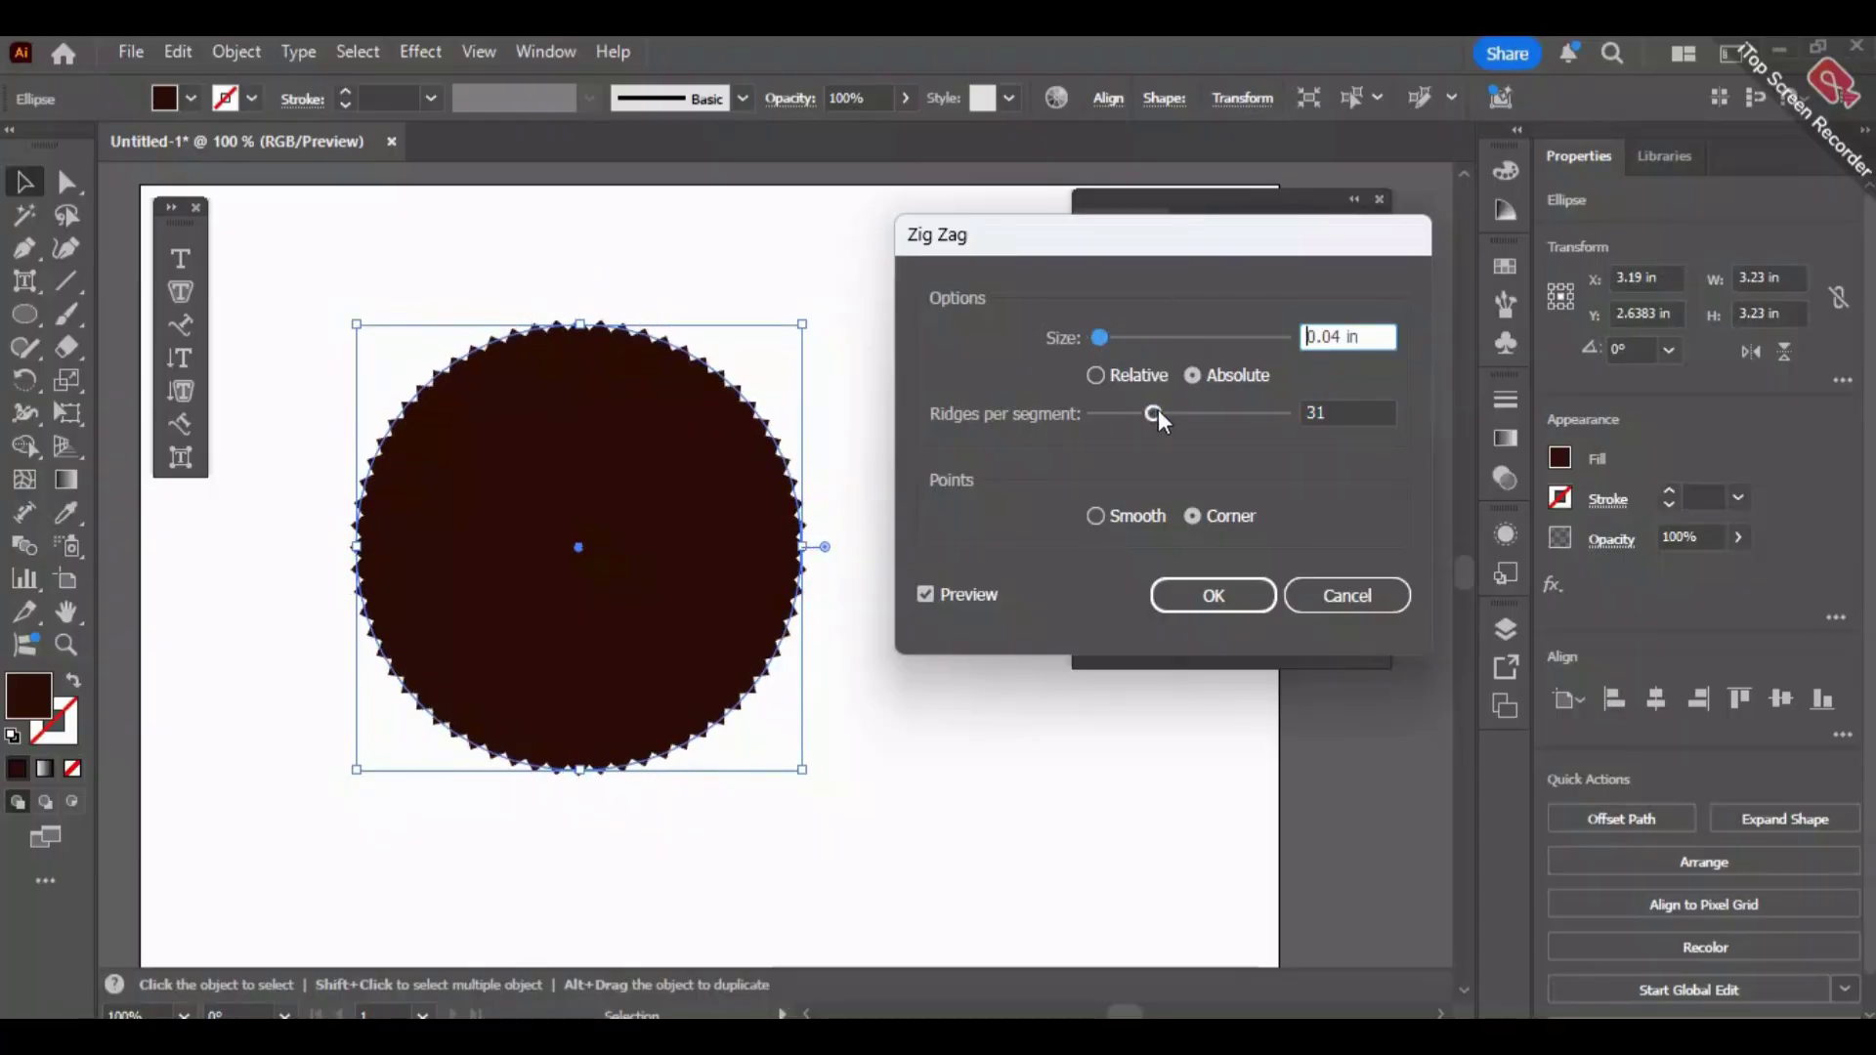
pyautogui.moveTo(1153, 414); pyautogui.dragTo(1207, 412)
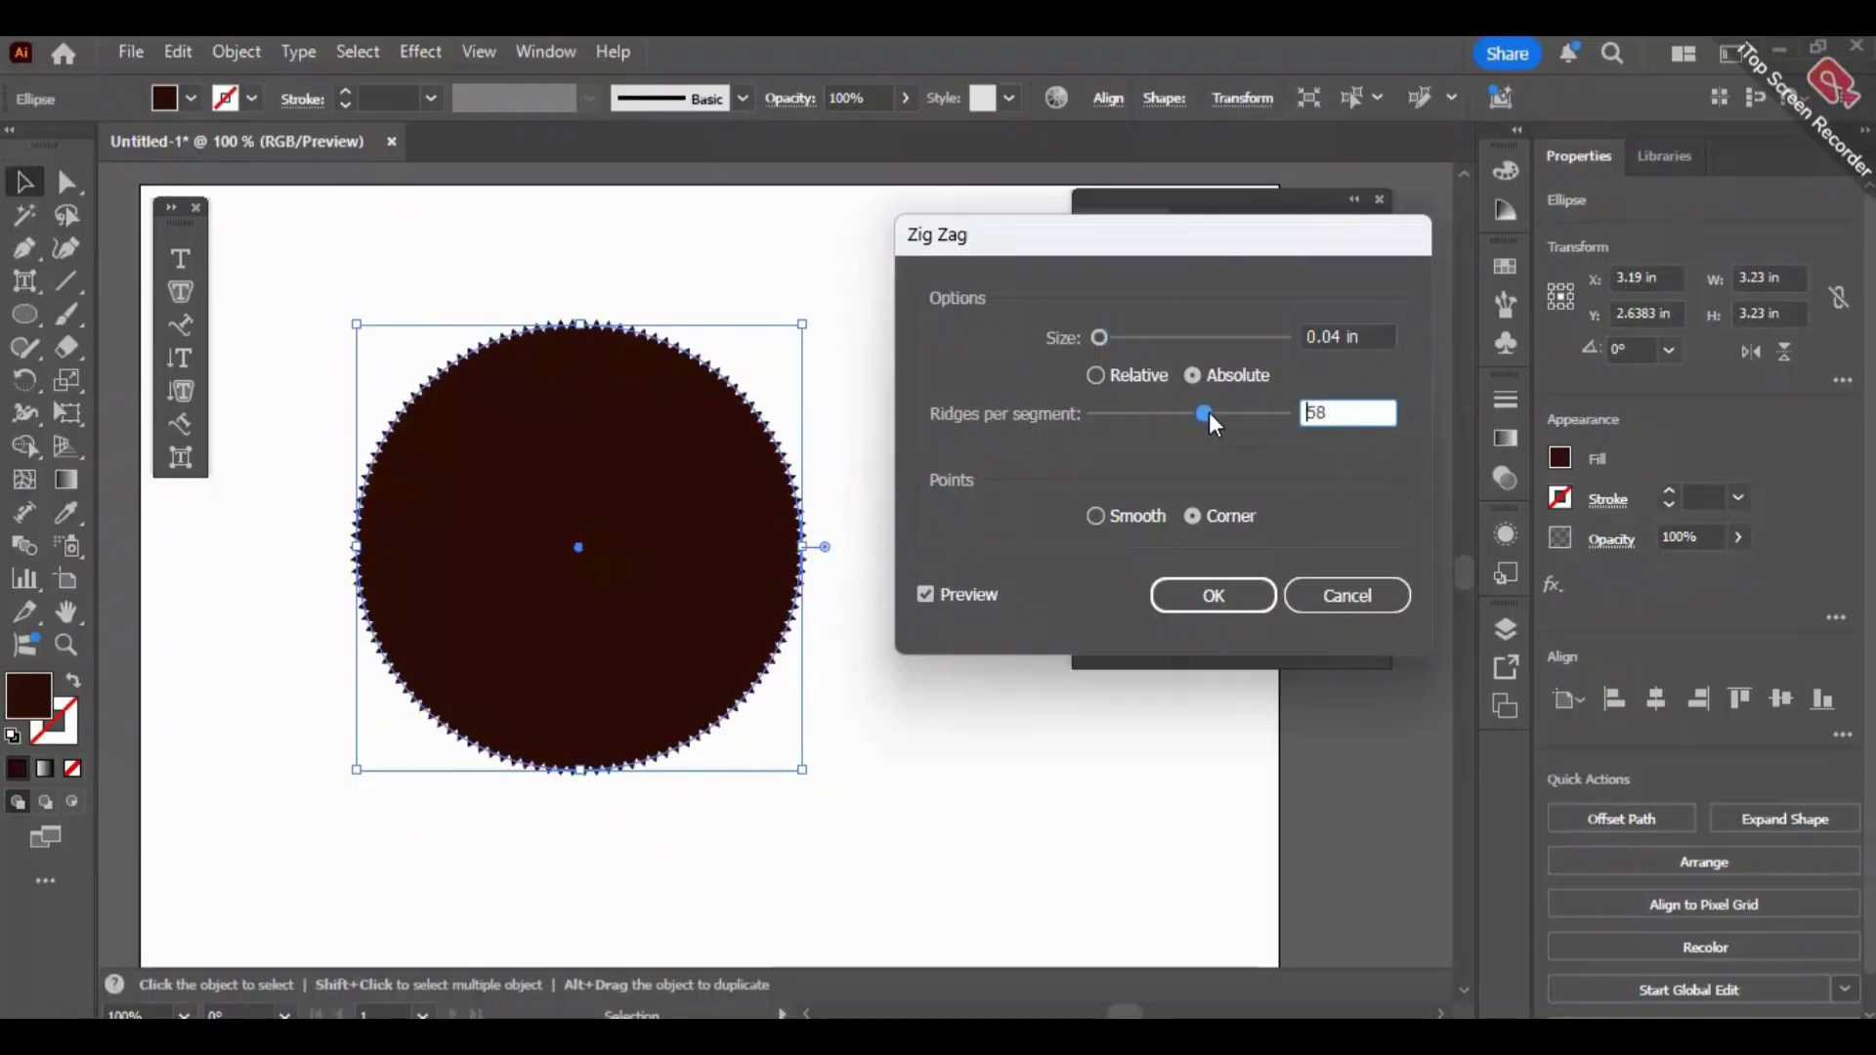
pyautogui.click(1110, 522)
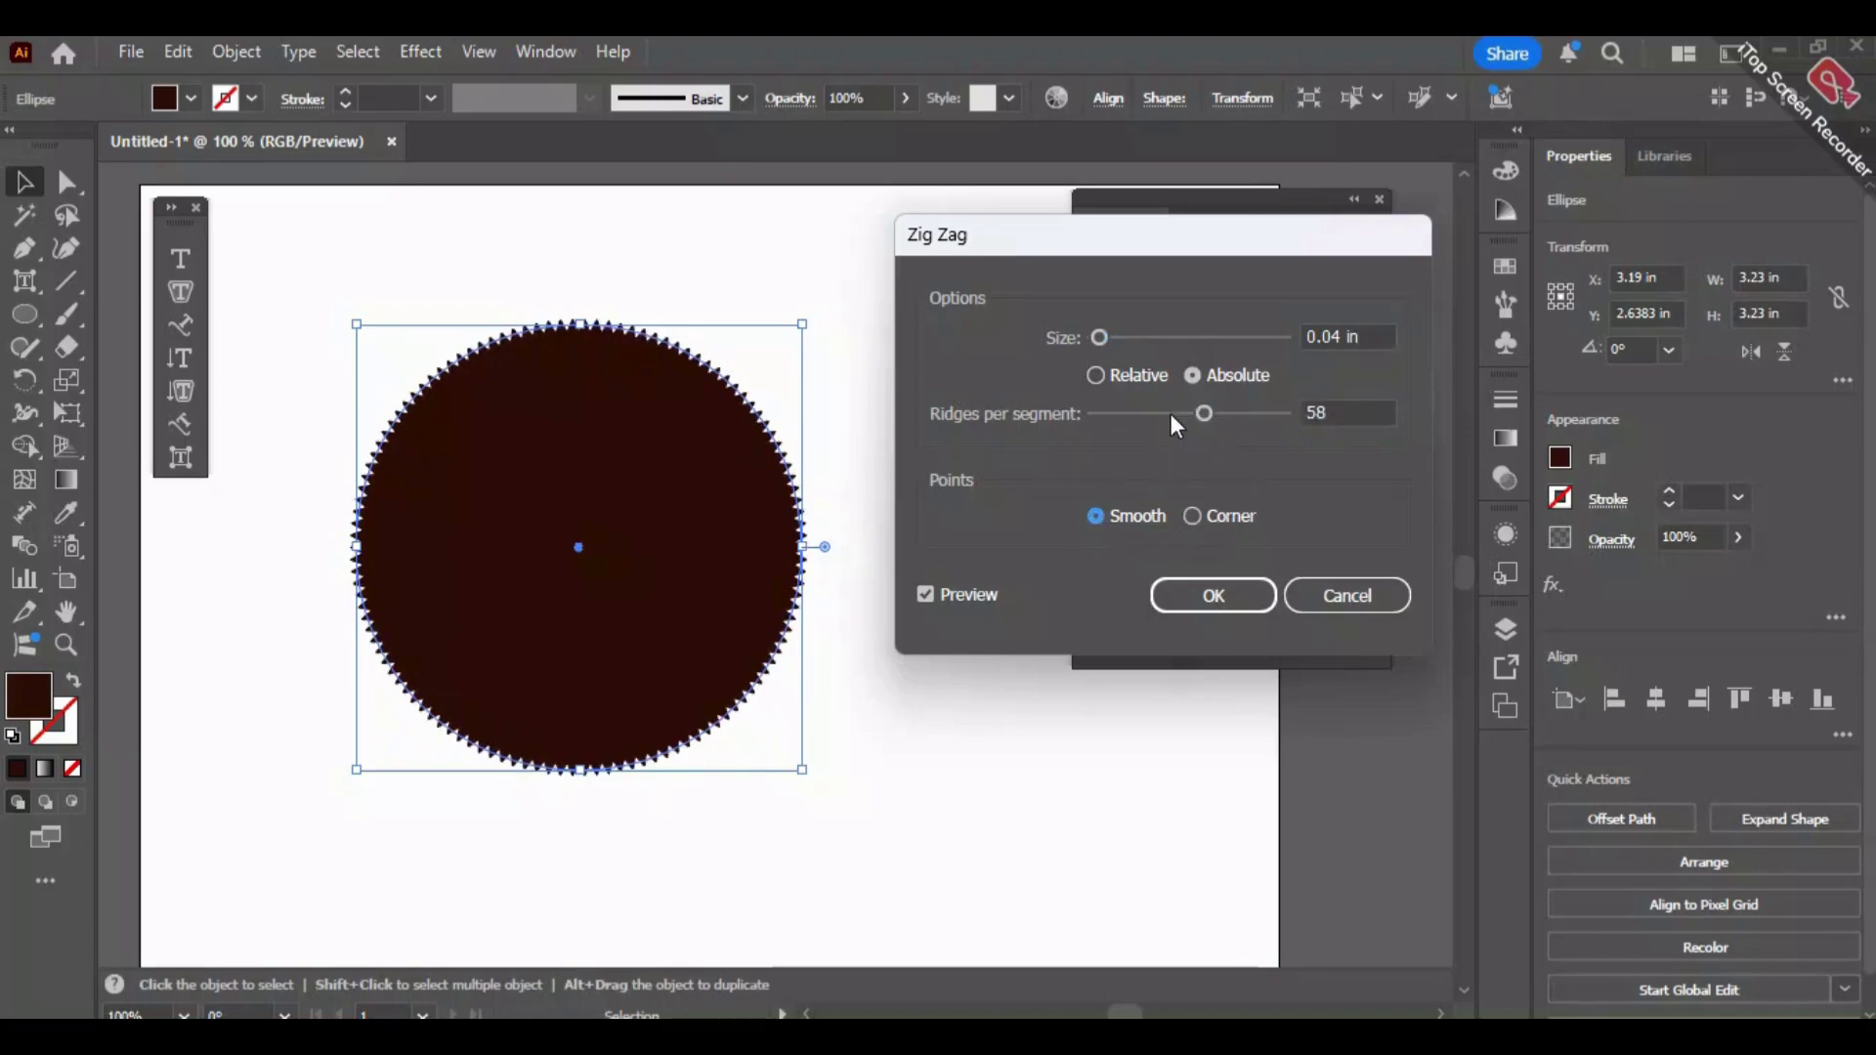
# Set the Zig Zag to 20 ridges per segment at 0.04 in size, and apply the effect.
pyautogui.moveTo(1188, 407); pyautogui.dragTo(1124, 414)
pyautogui.moveTo(1100, 339)
pyautogui.mouseDown()
pyautogui.moveTo(1125, 352)
pyautogui.moveTo(1100, 340)
pyautogui.mouseUp()
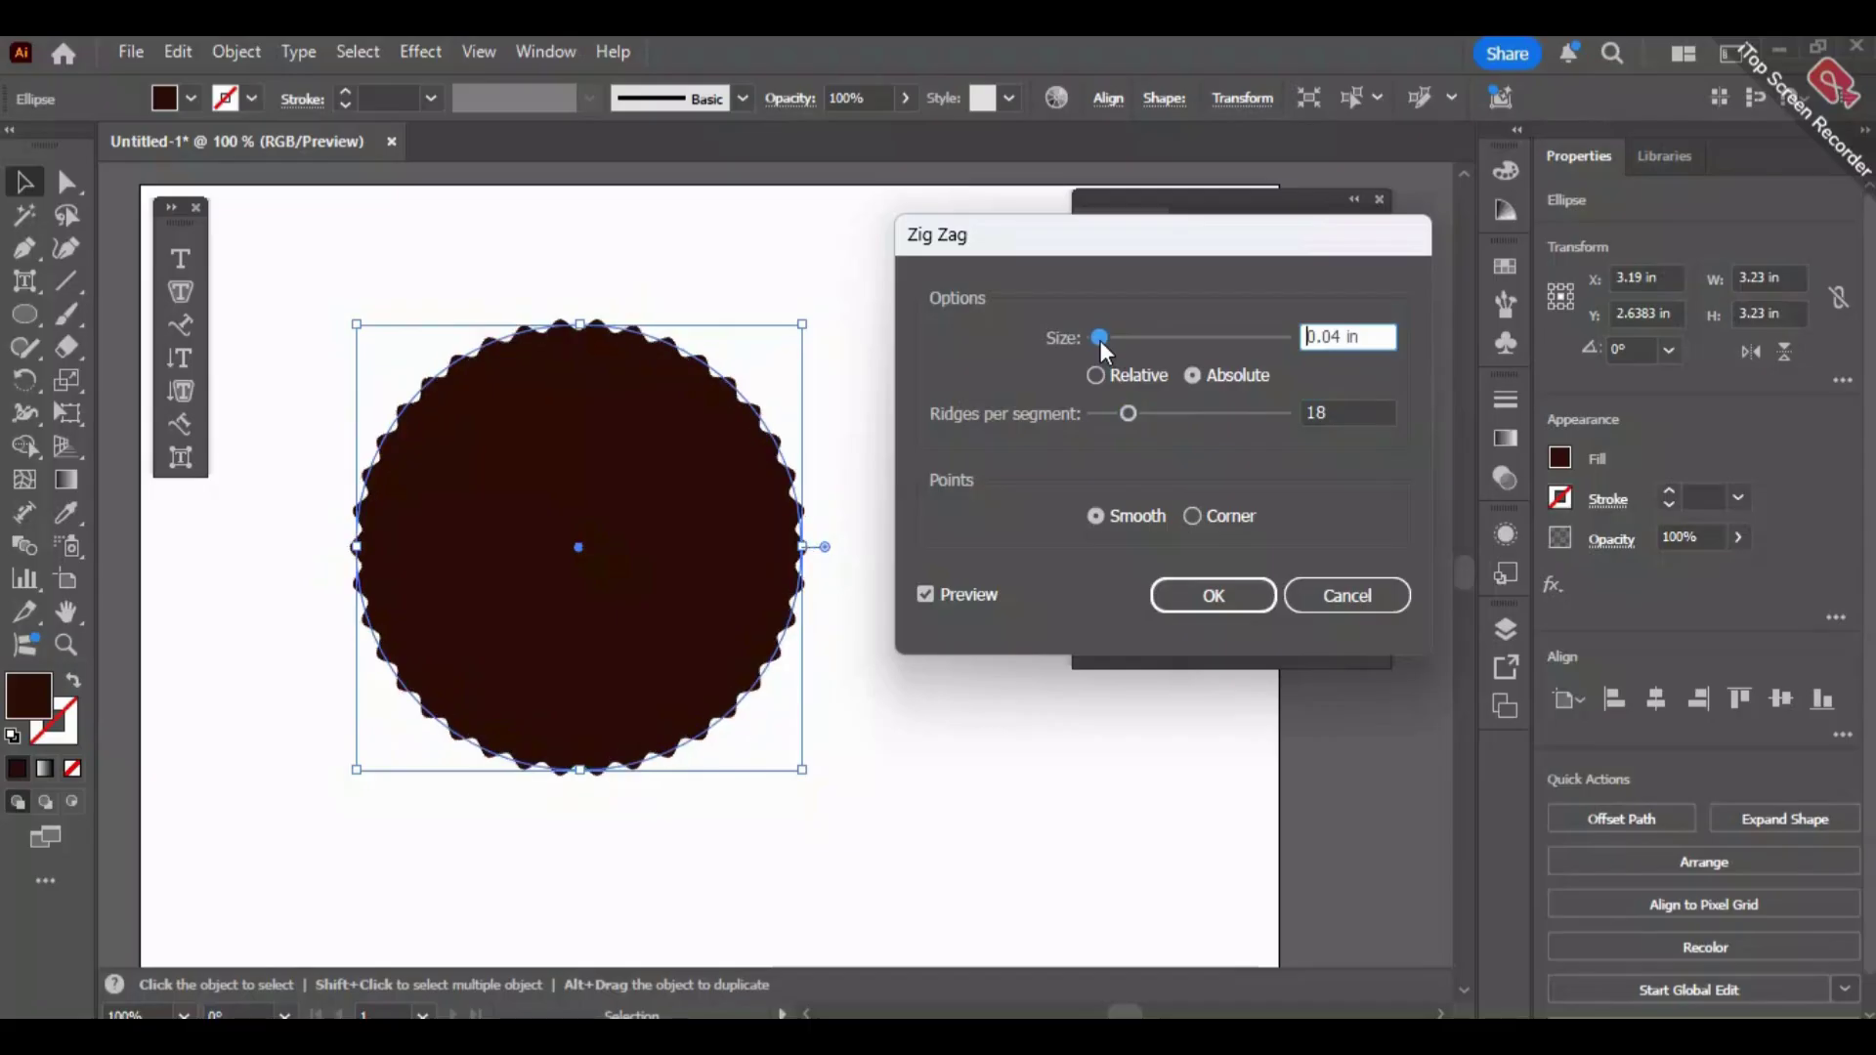
pyautogui.moveTo(1124, 417)
pyautogui.mouseDown()
pyautogui.moveTo(1185, 422)
pyautogui.moveTo(1148, 420)
pyautogui.mouseUp()
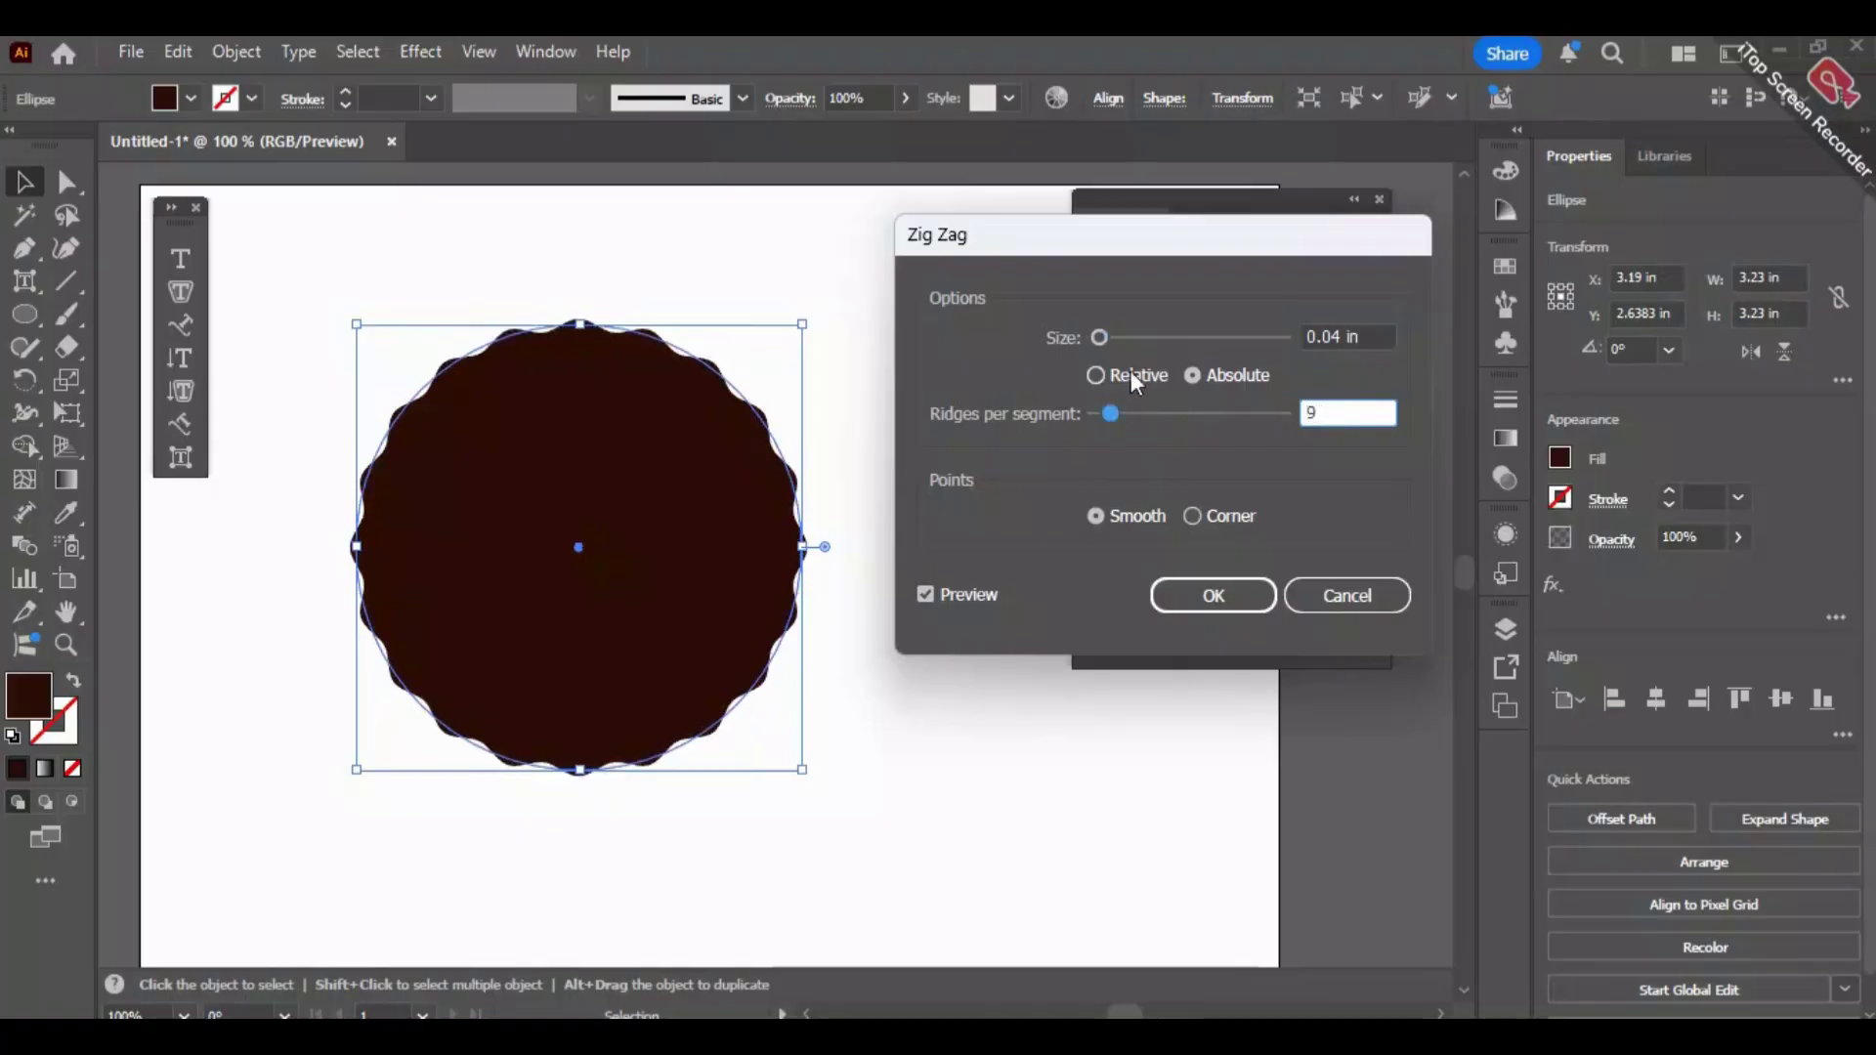
pyautogui.moveTo(1102, 338); pyautogui.dragTo(1098, 342)
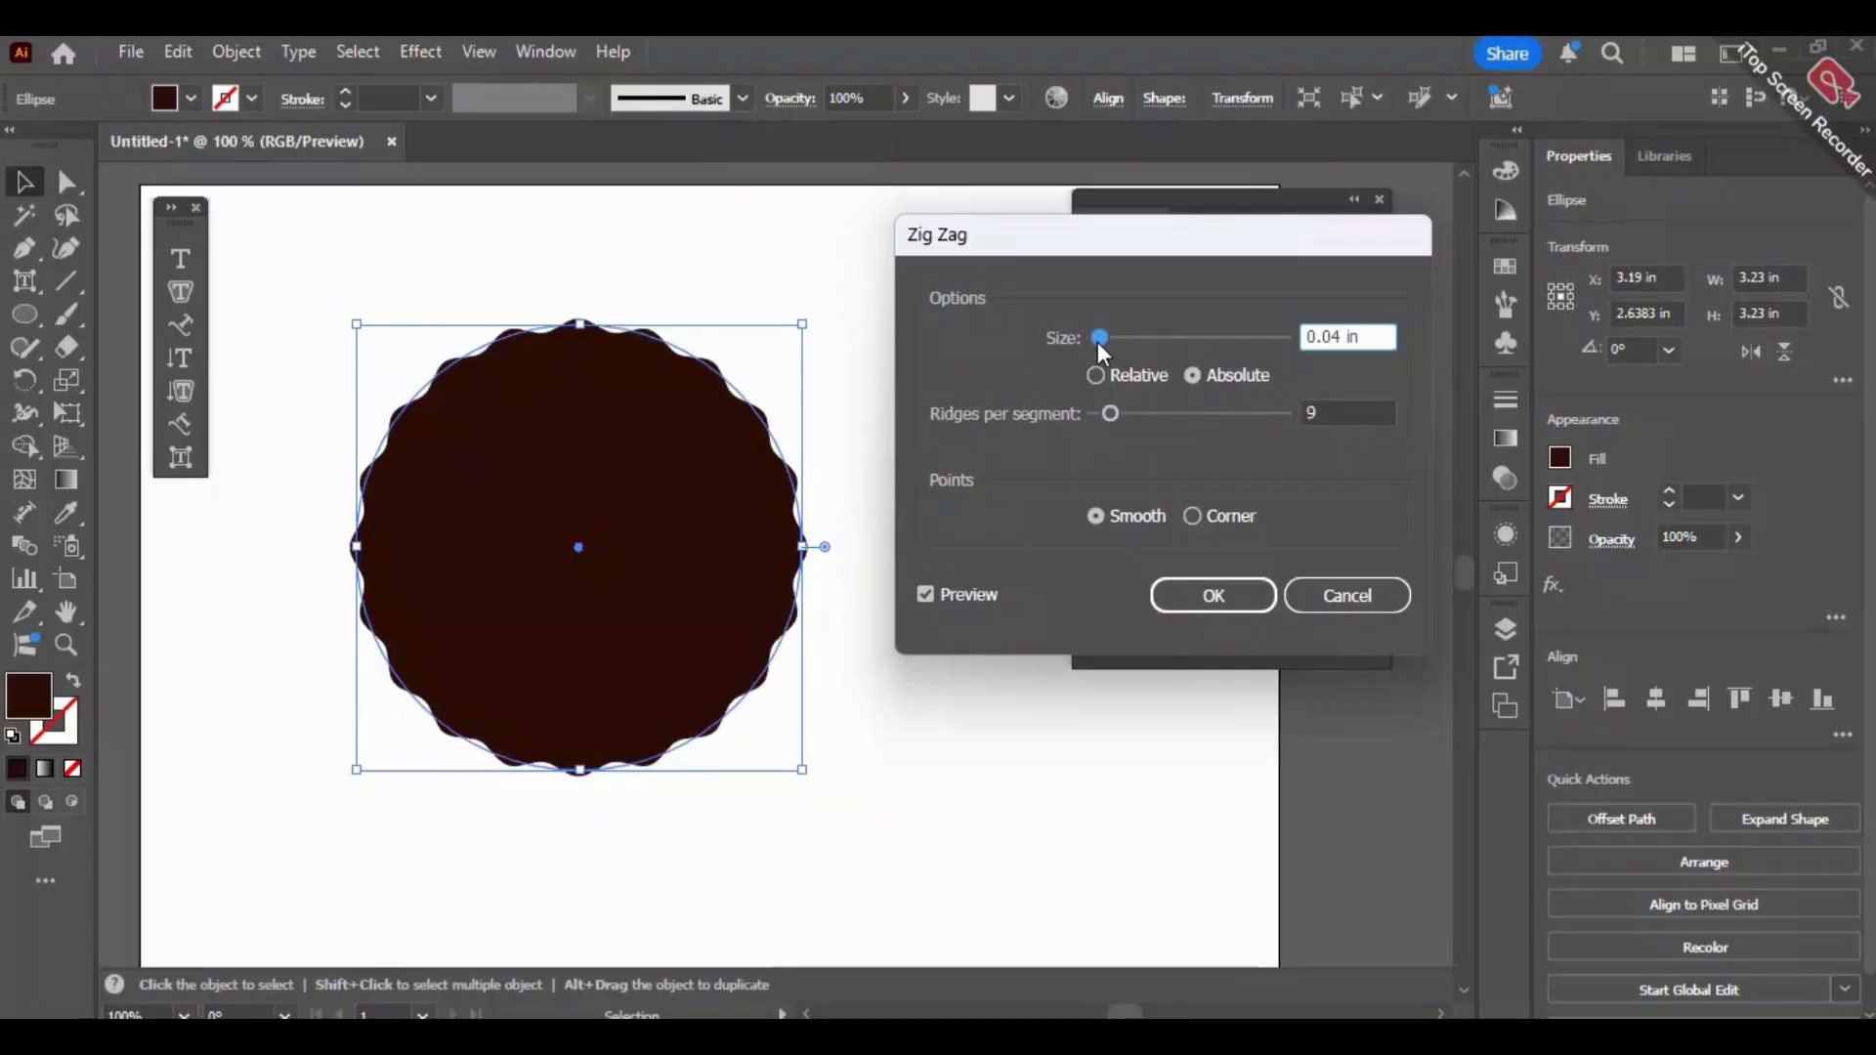
pyautogui.moveTo(1110, 413); pyautogui.dragTo(1136, 410)
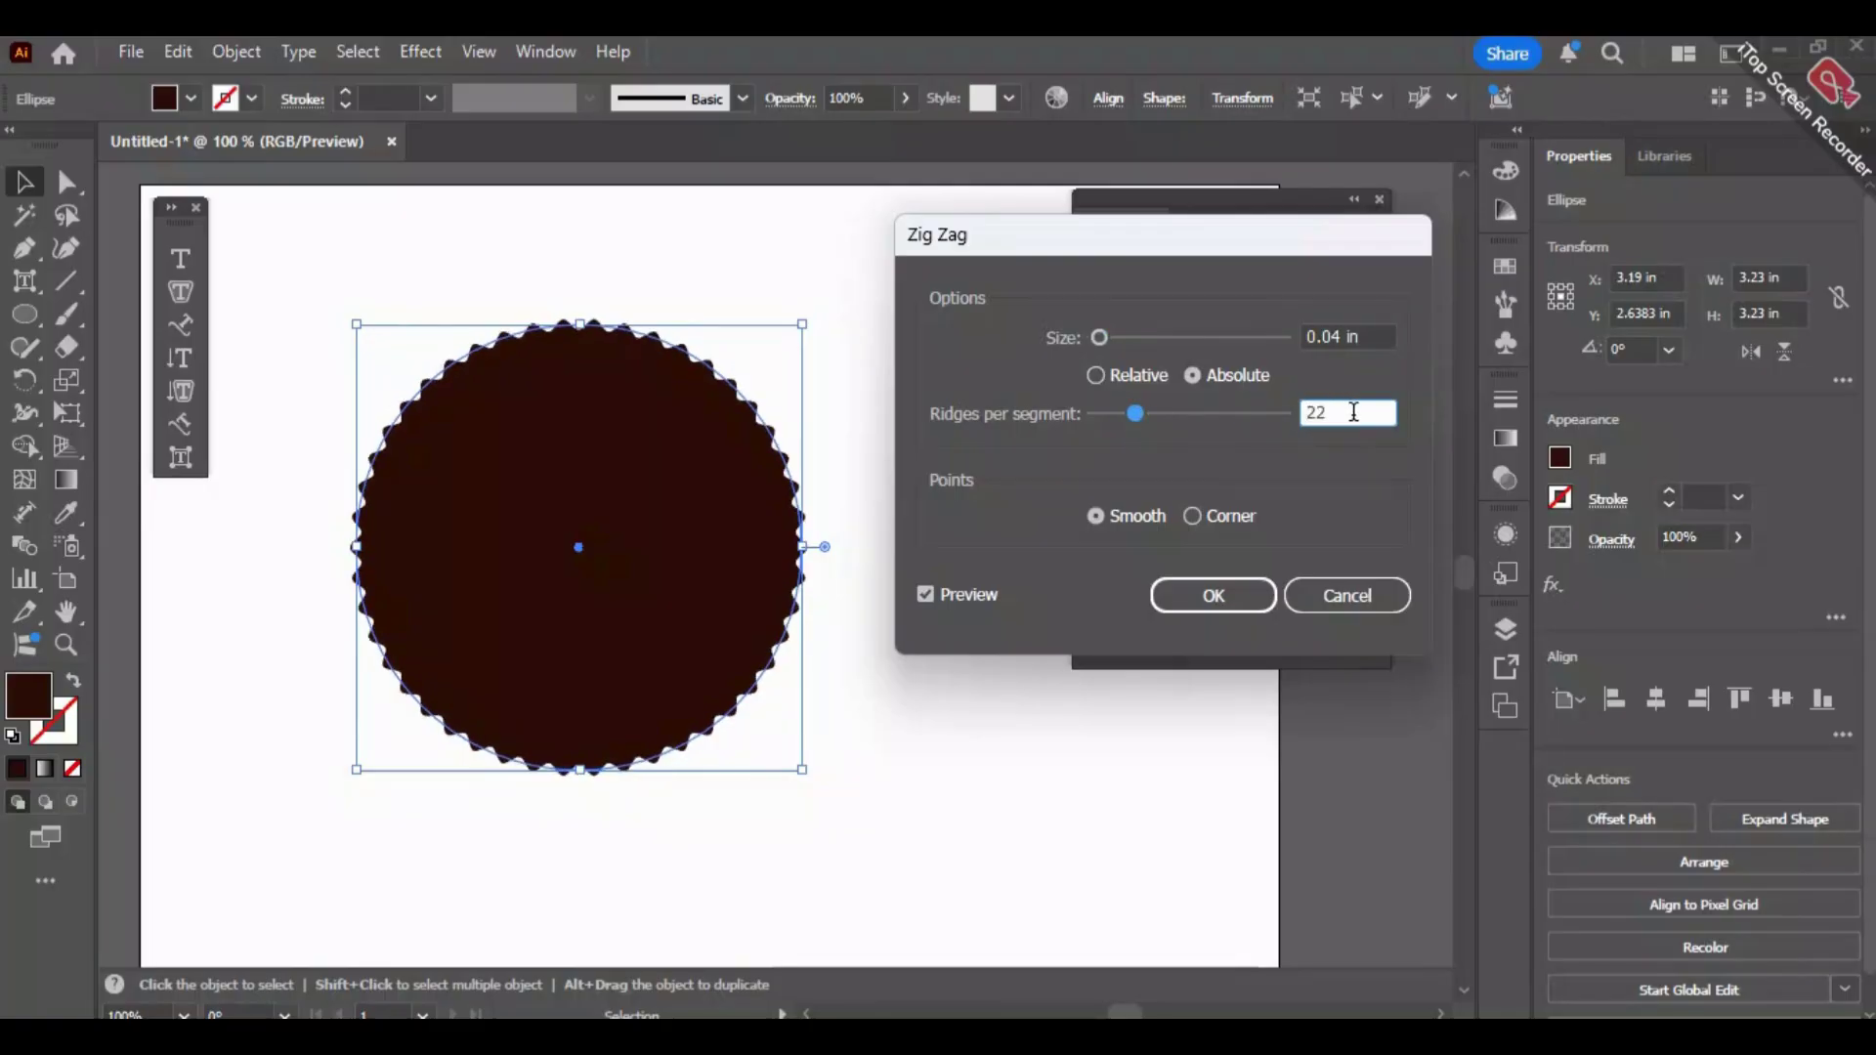
pyautogui.write('30')
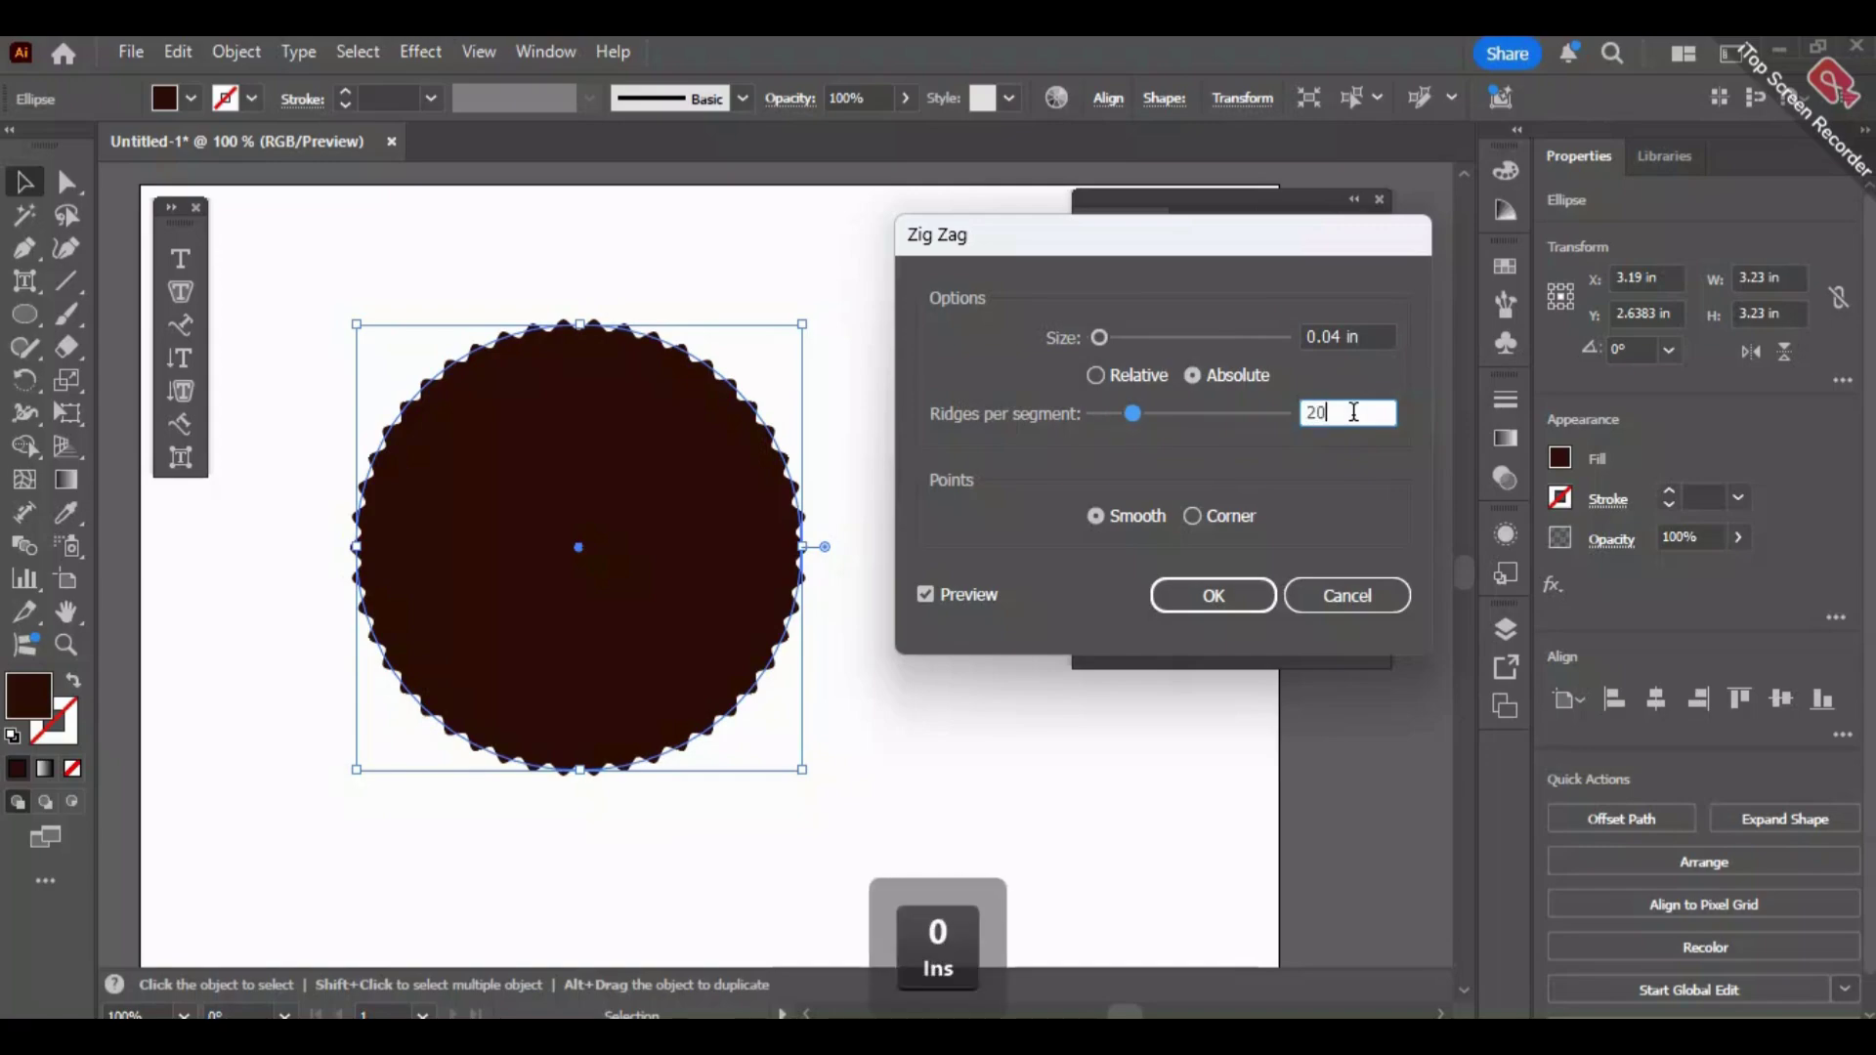
pyautogui.press('Return')
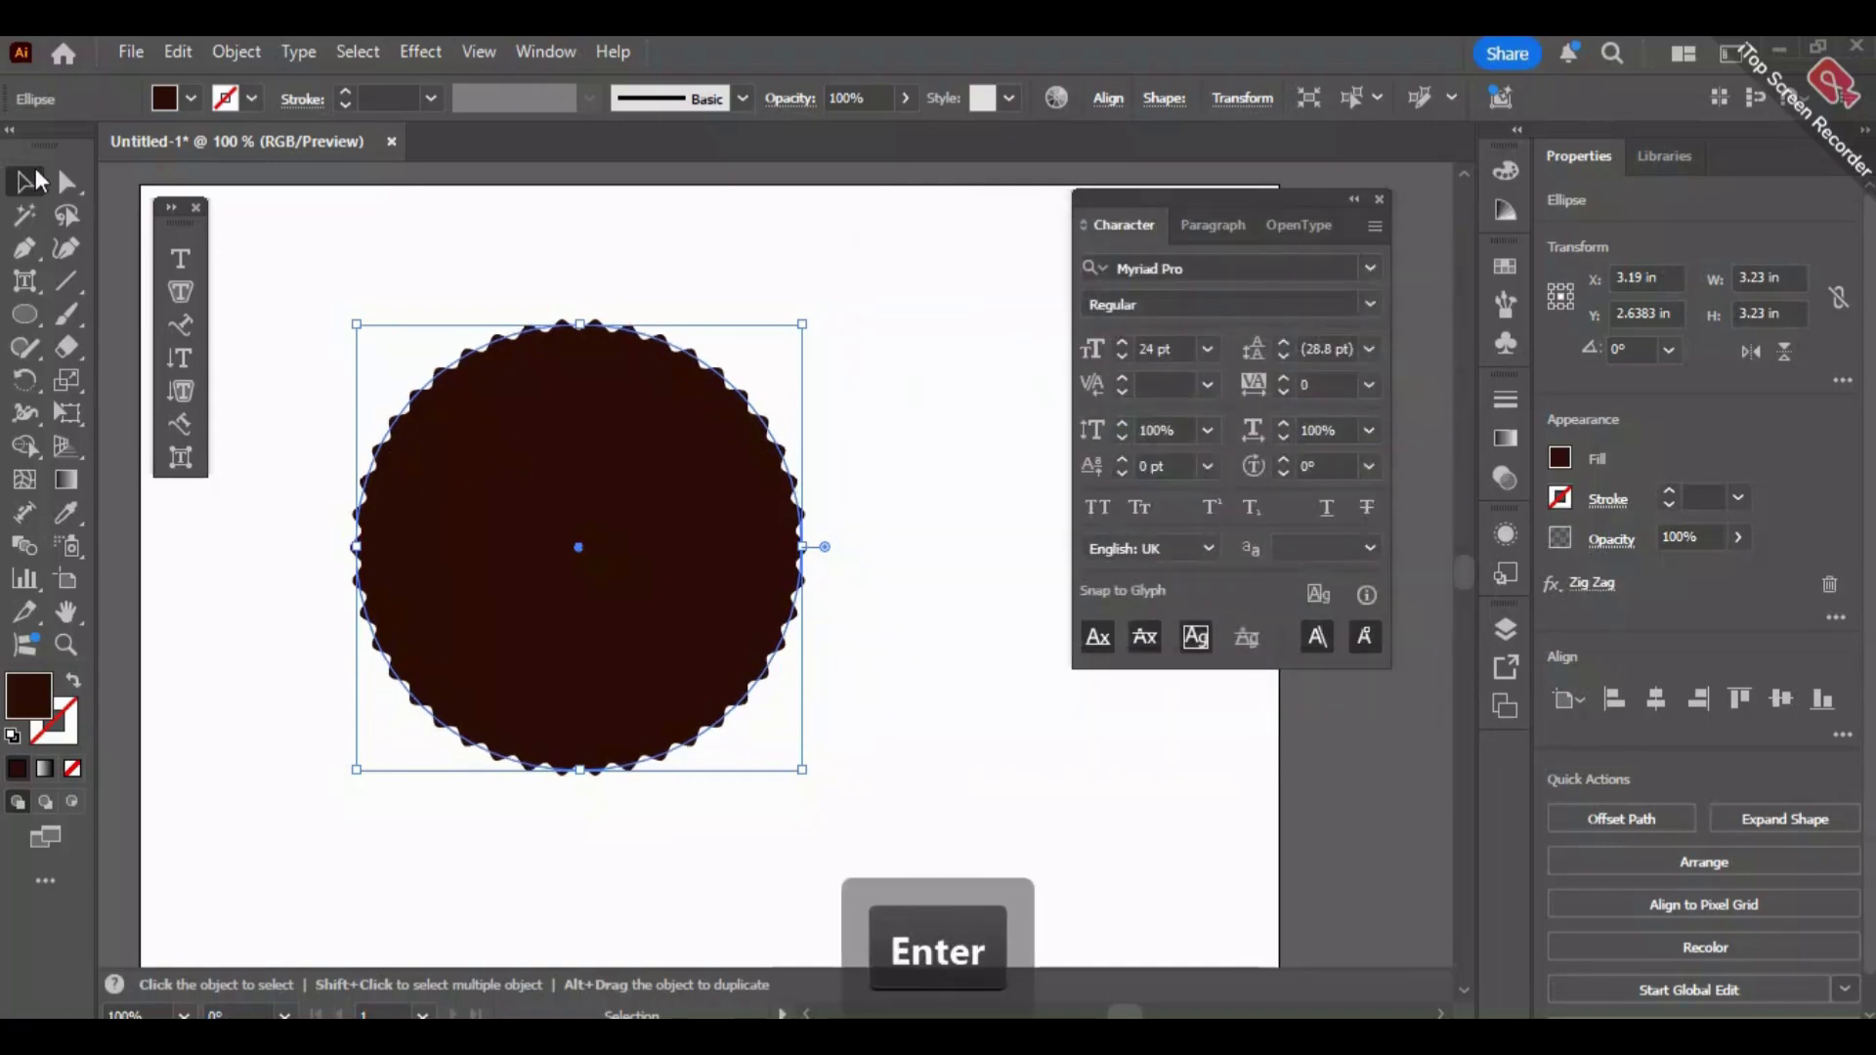
# Draw a circle about 2.41 in in diameter from the scalloped circle's centre, and enlarge it to about 2.84 in.
pyautogui.click(378, 265)
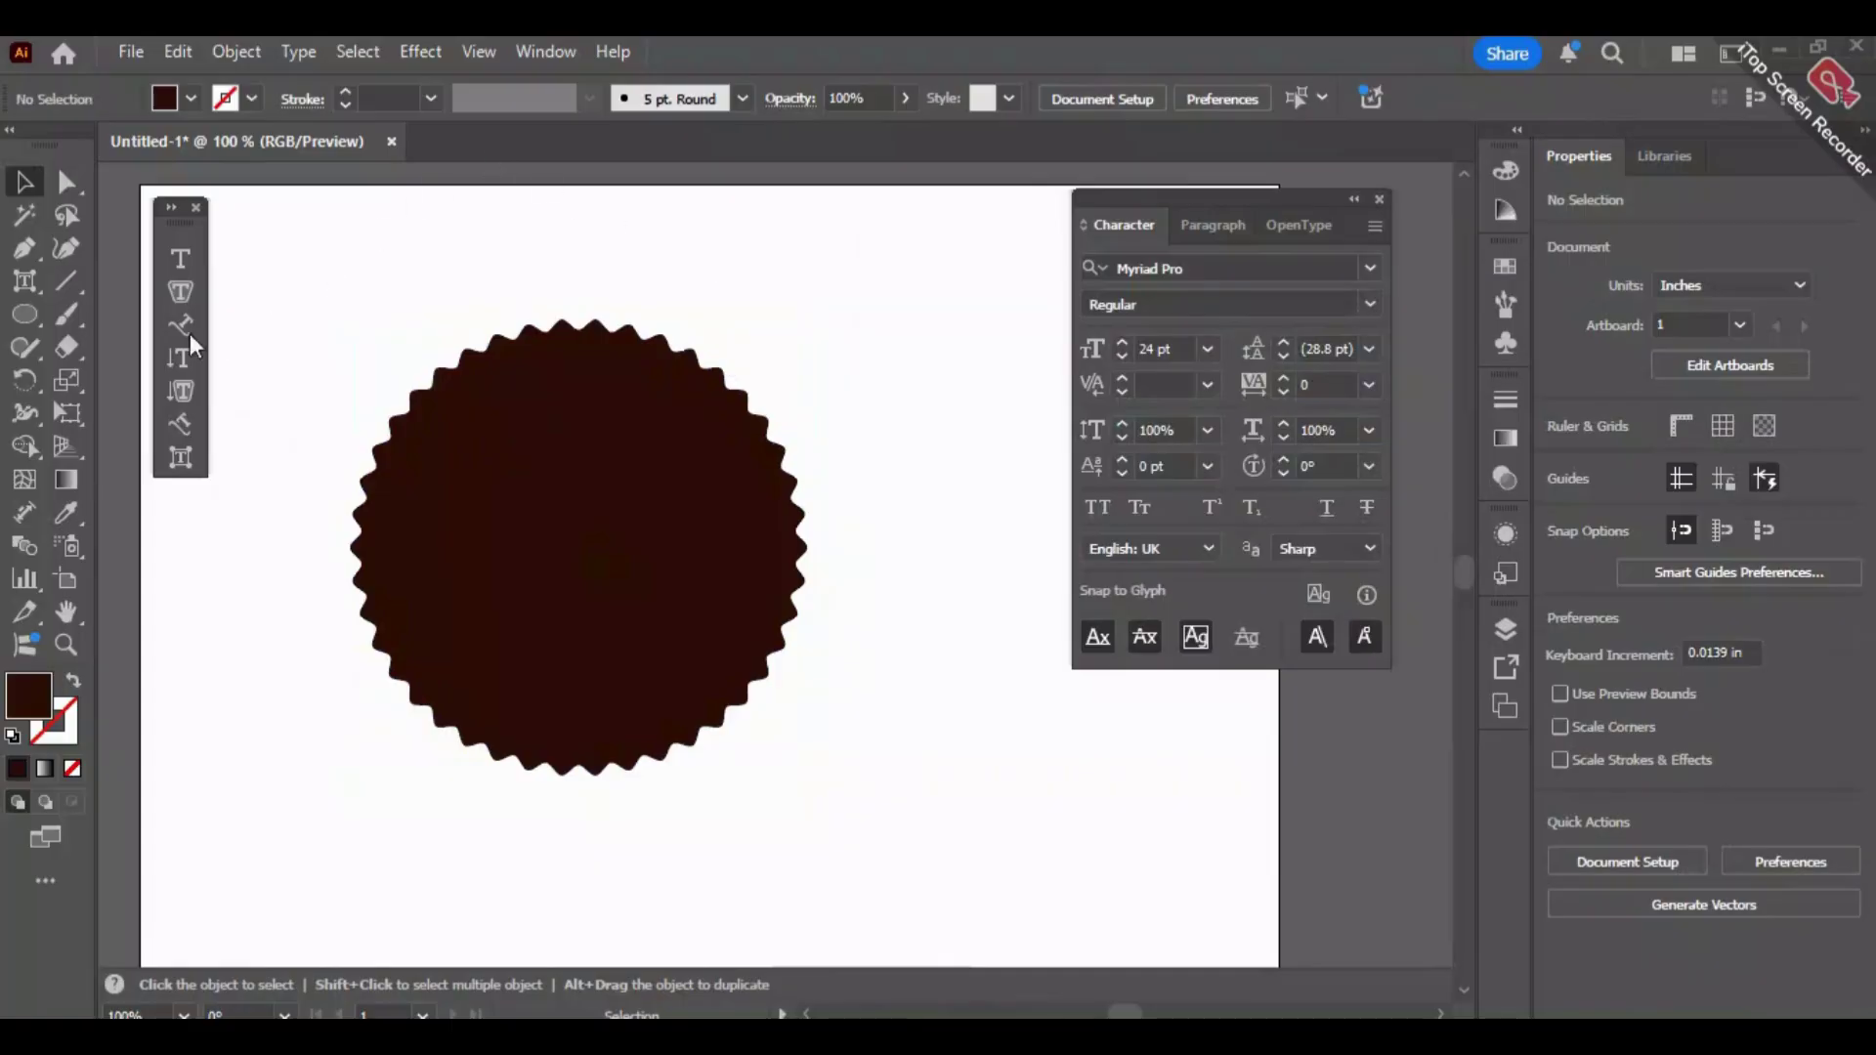
pyautogui.click(37, 308)
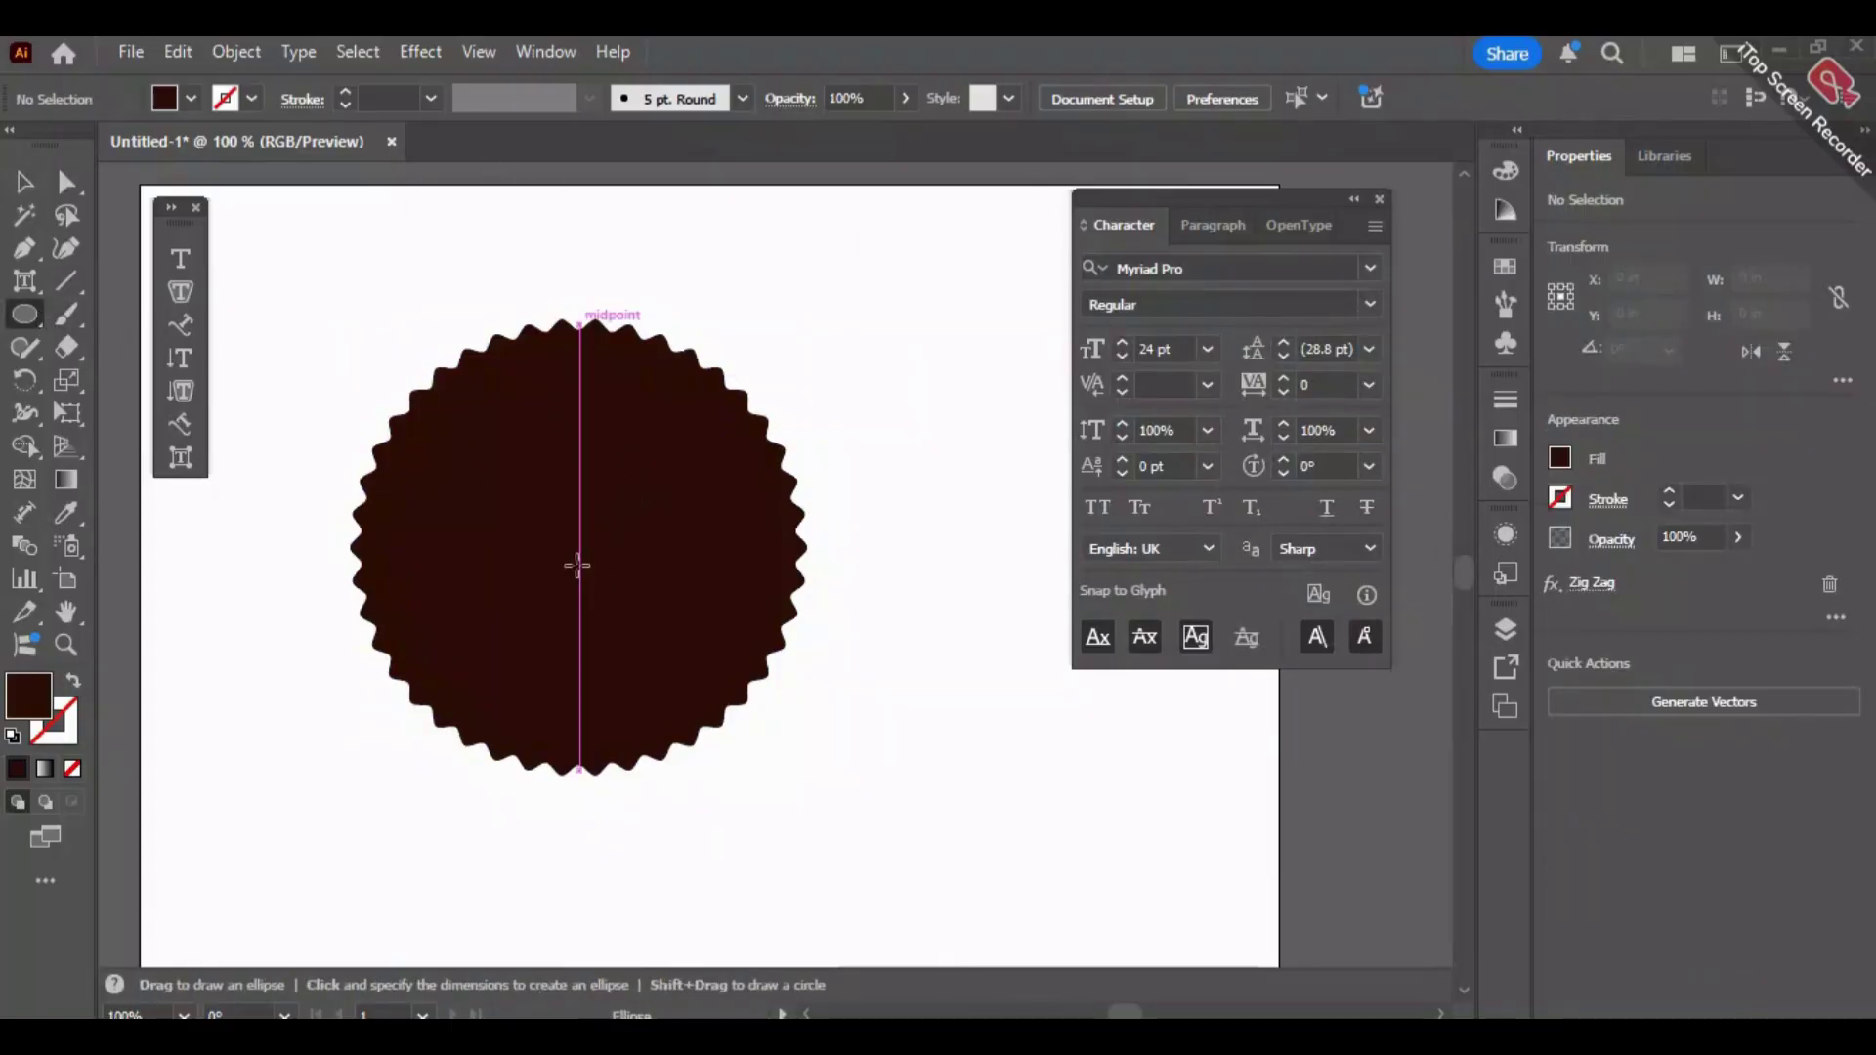
pyautogui.moveTo(578, 547); pyautogui.dragTo(413, 381)
pyautogui.click(25, 182)
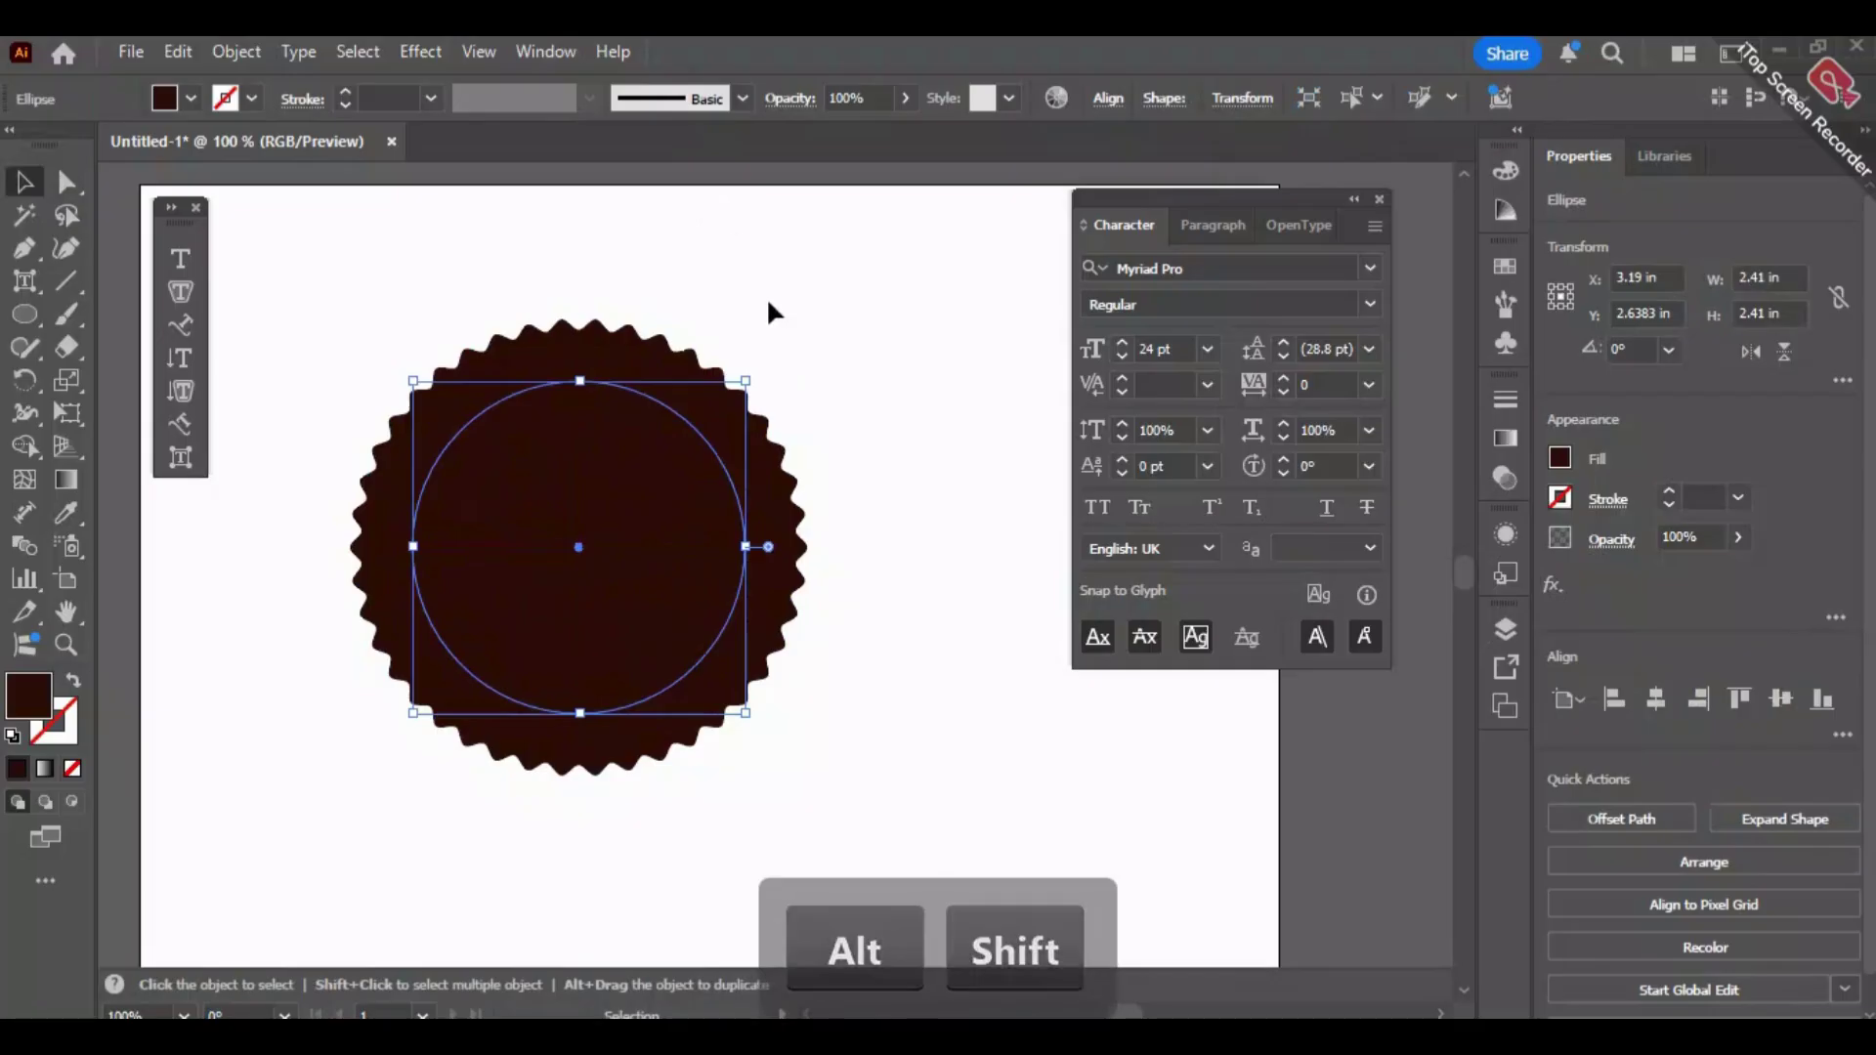
pyautogui.click(764, 261)
pyautogui.click(646, 437)
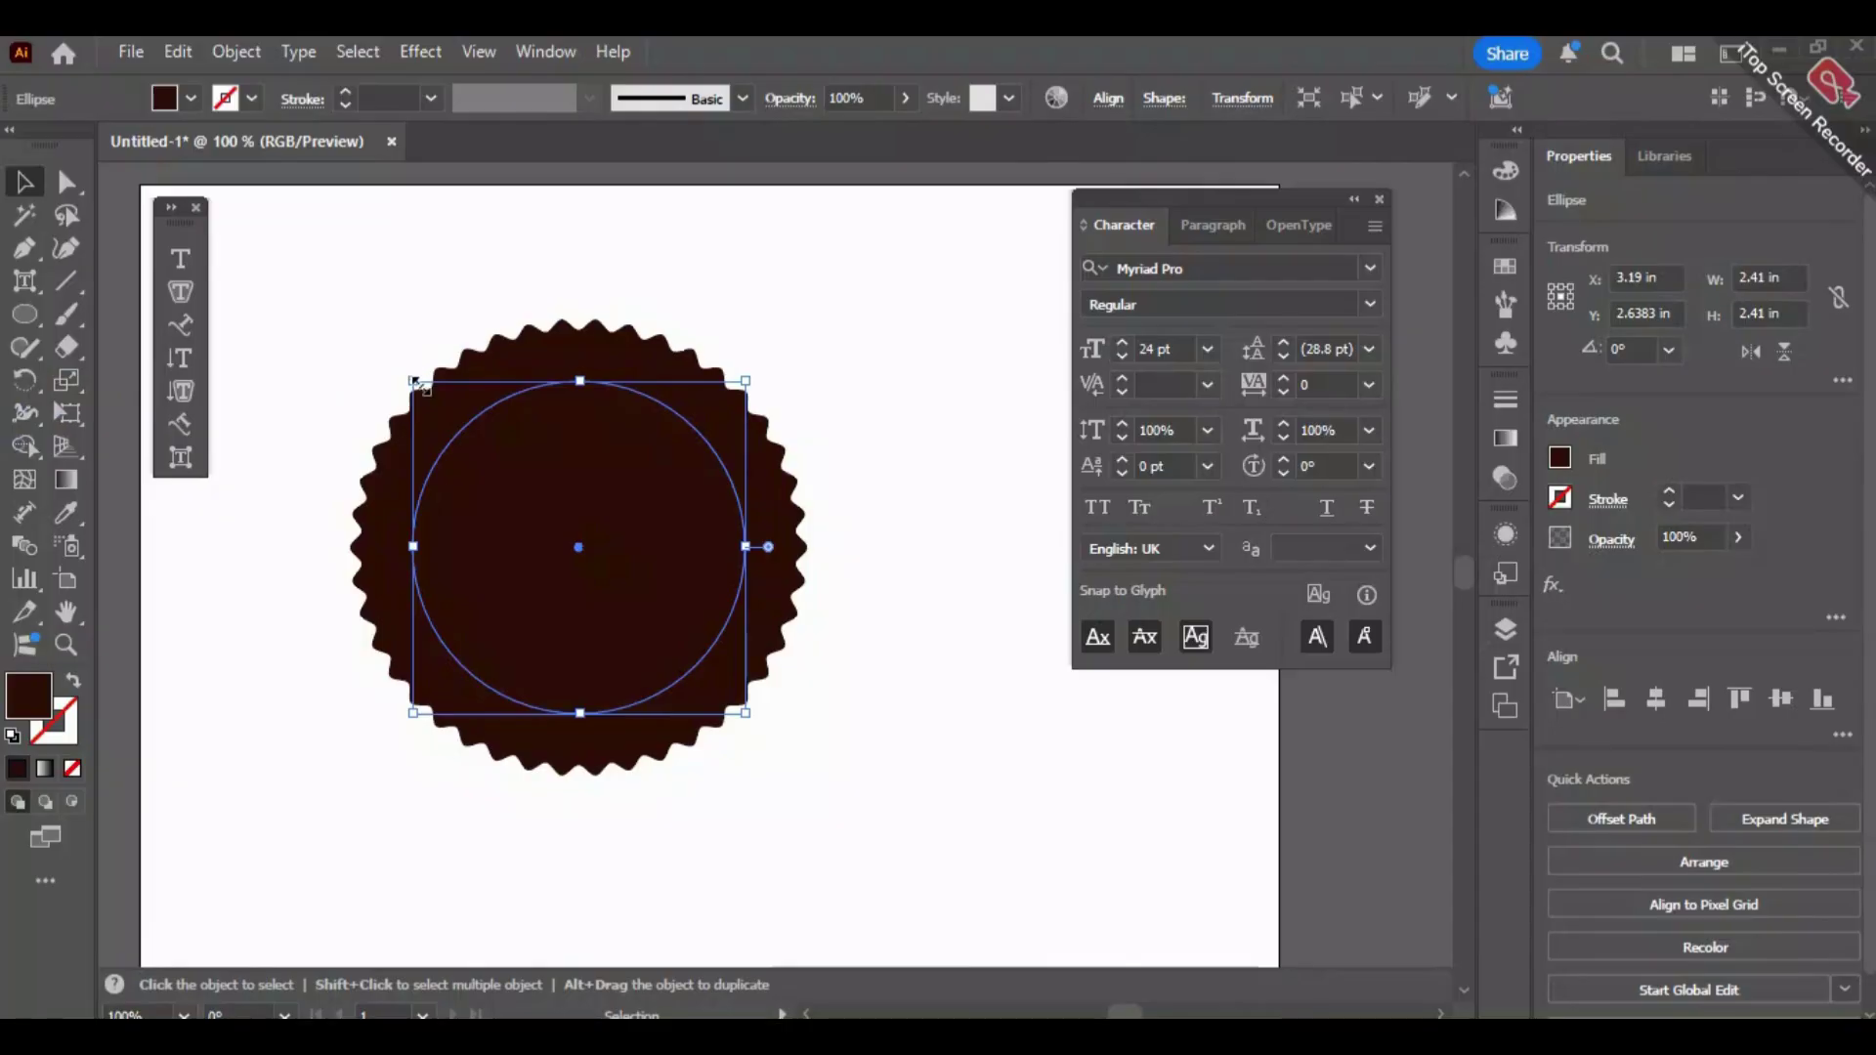
pyautogui.moveTo(414, 381); pyautogui.dragTo(384, 352)
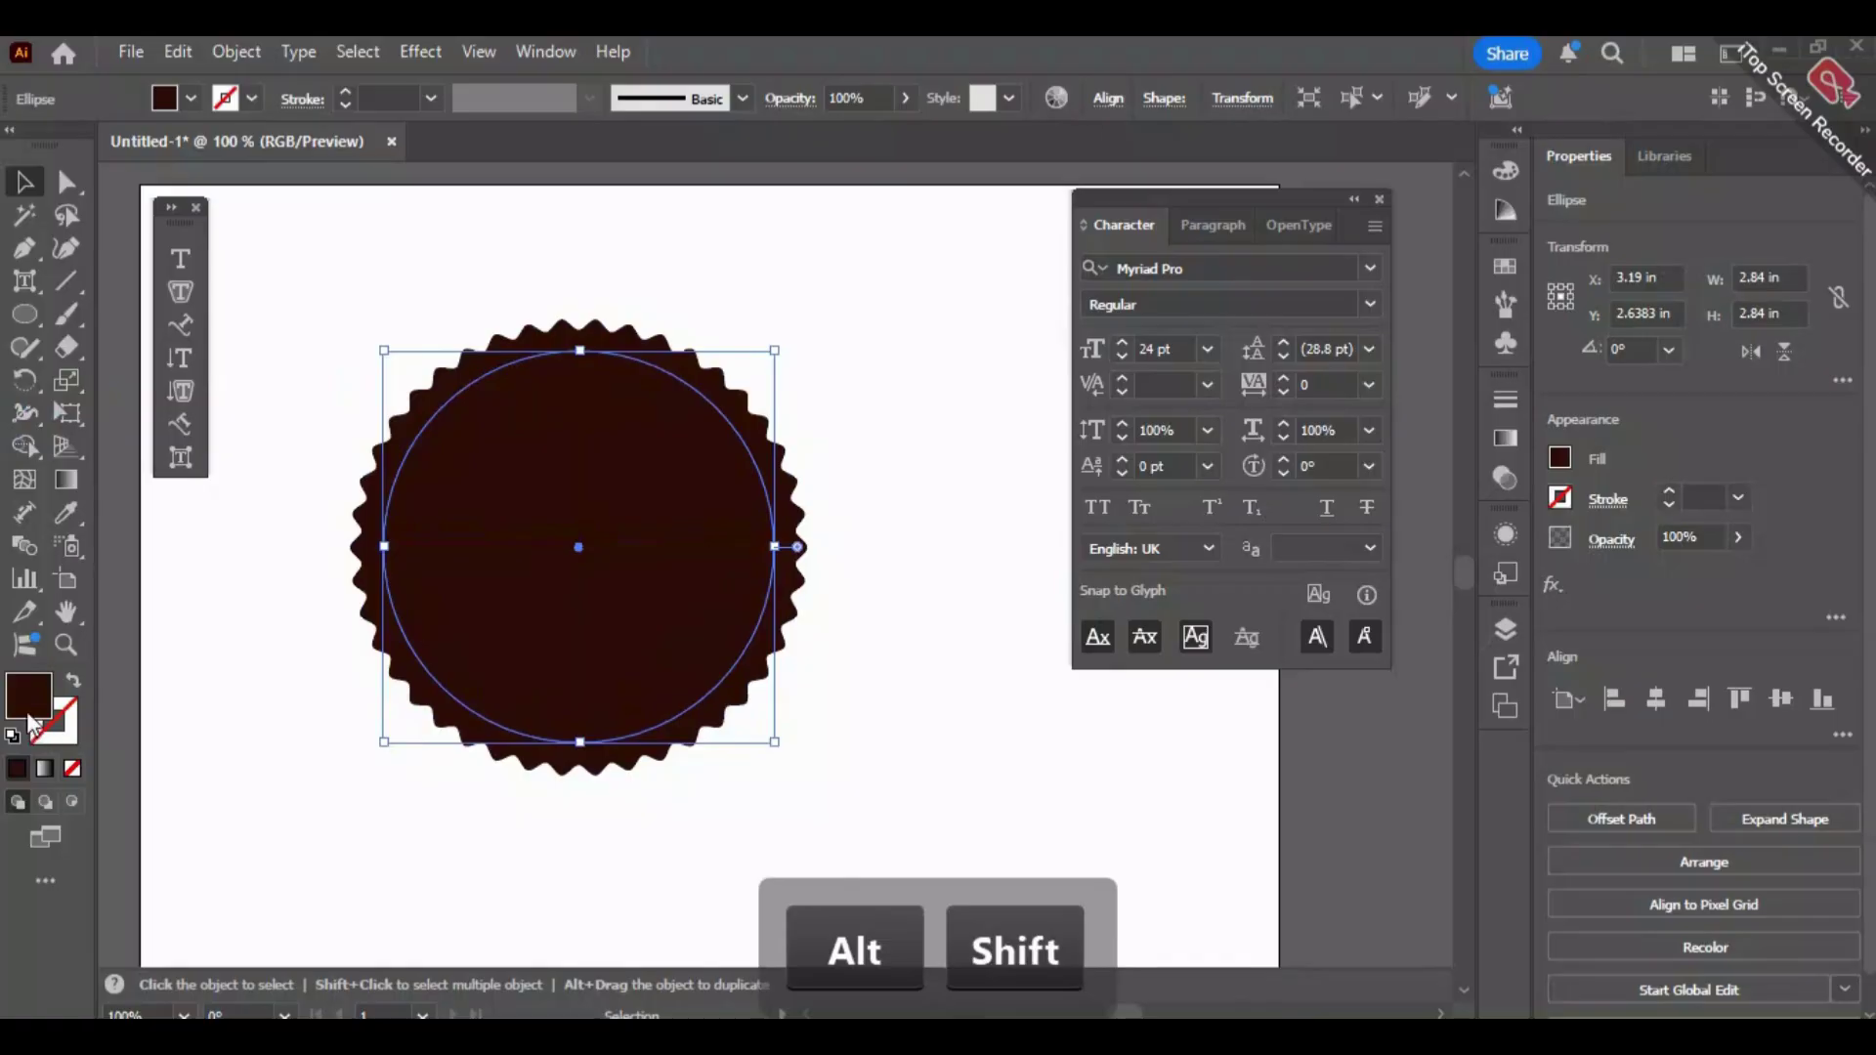
# Give the inner circle a white #ffffff stroke.
pyautogui.click(70, 721)
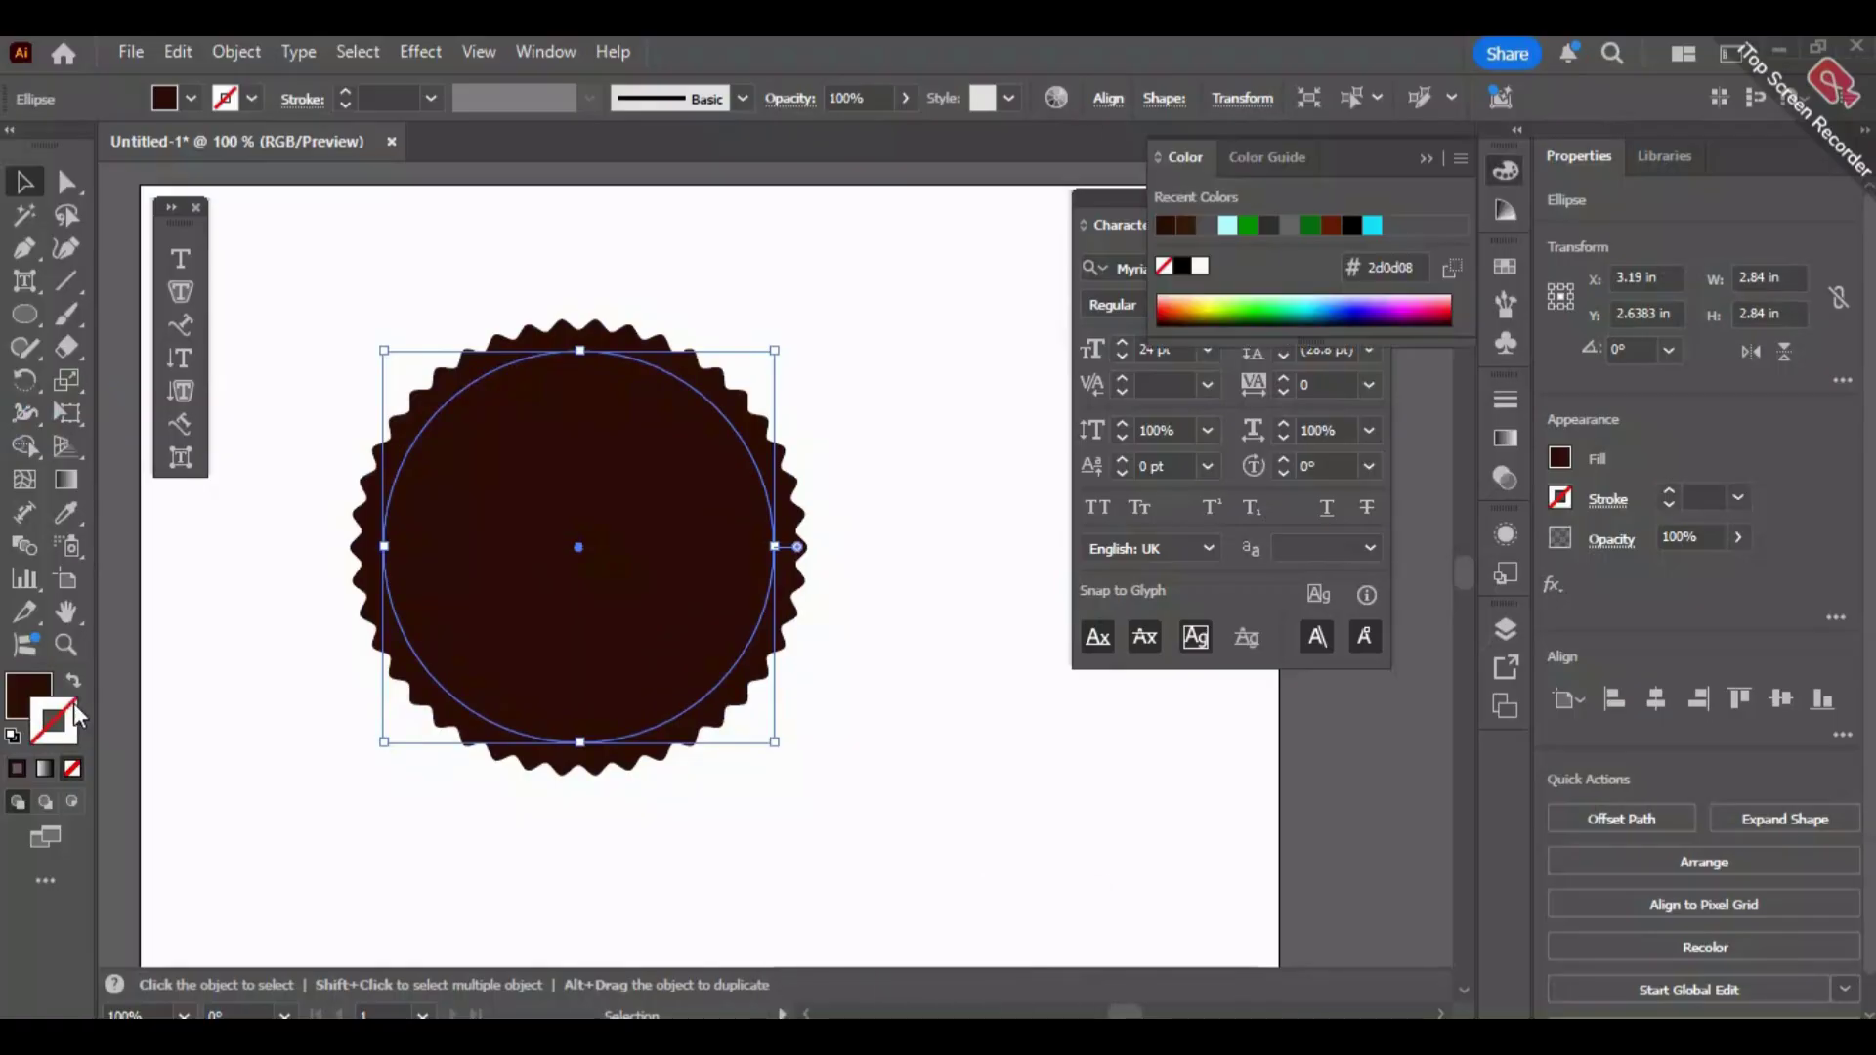
pyautogui.click(1200, 266)
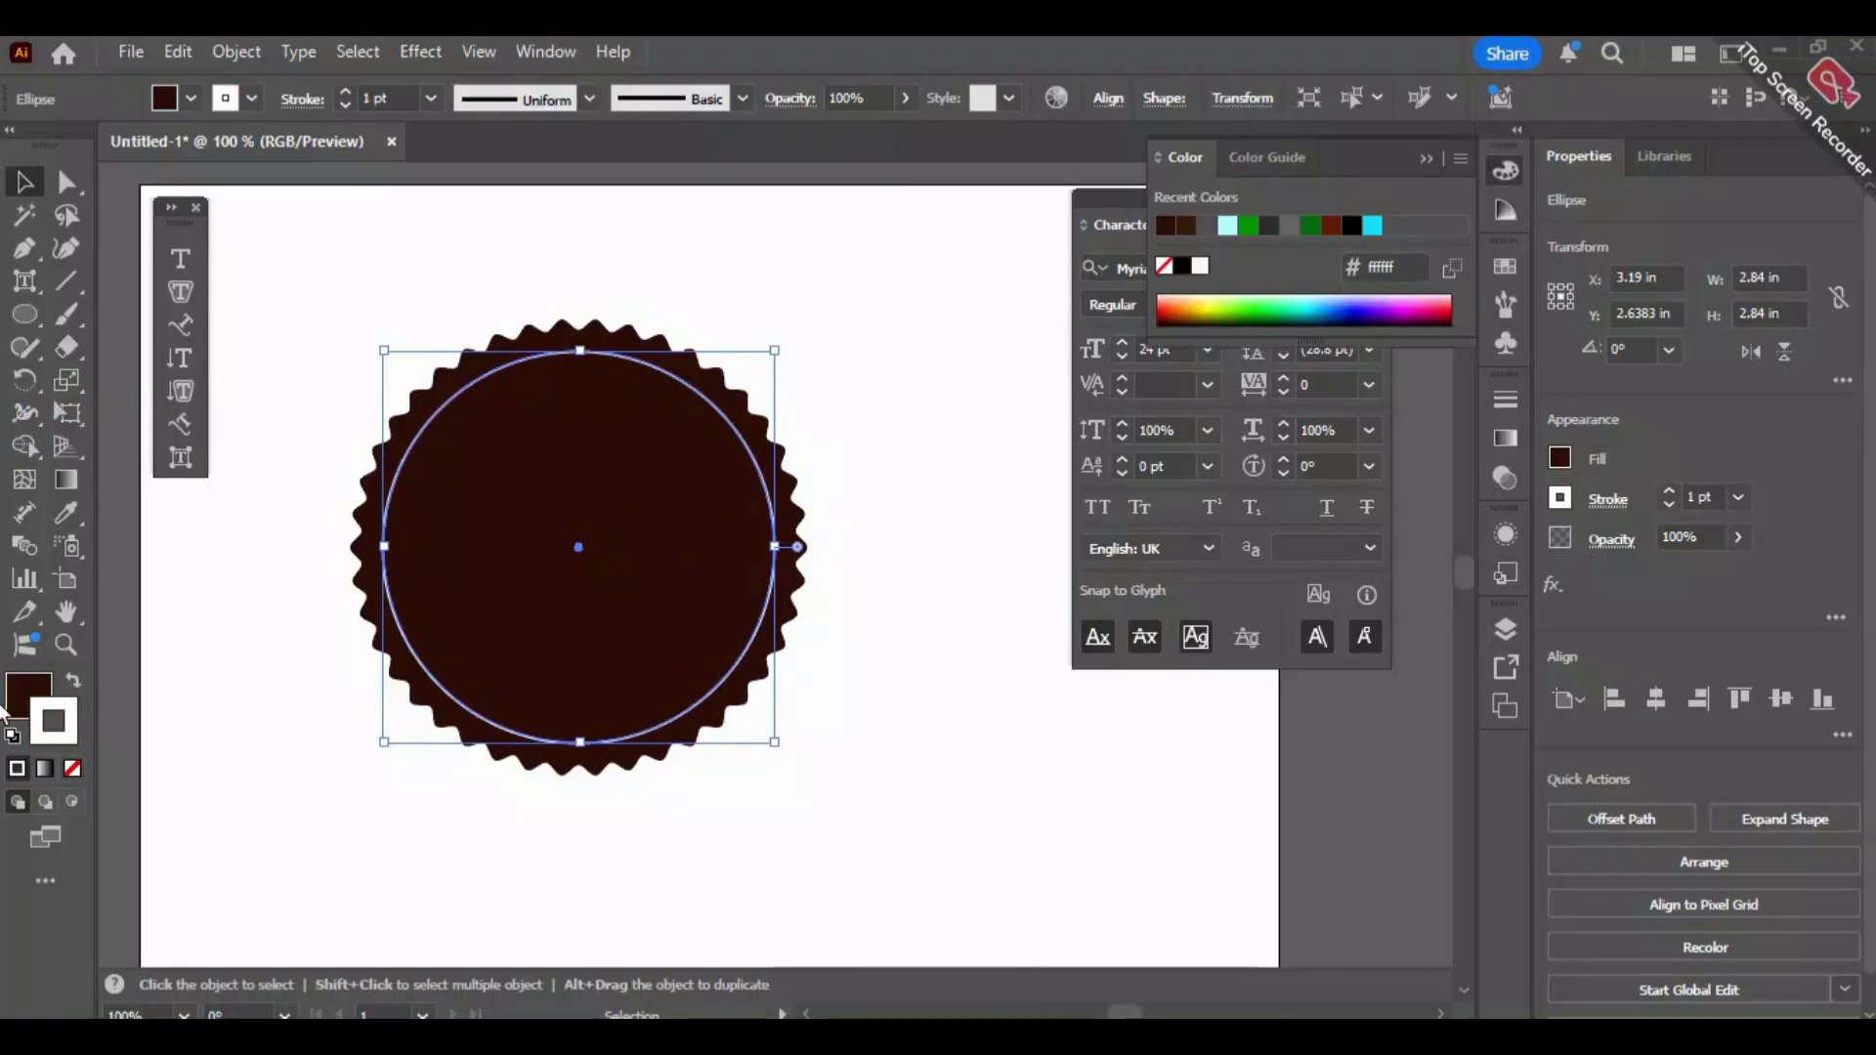
pyautogui.click(623, 251)
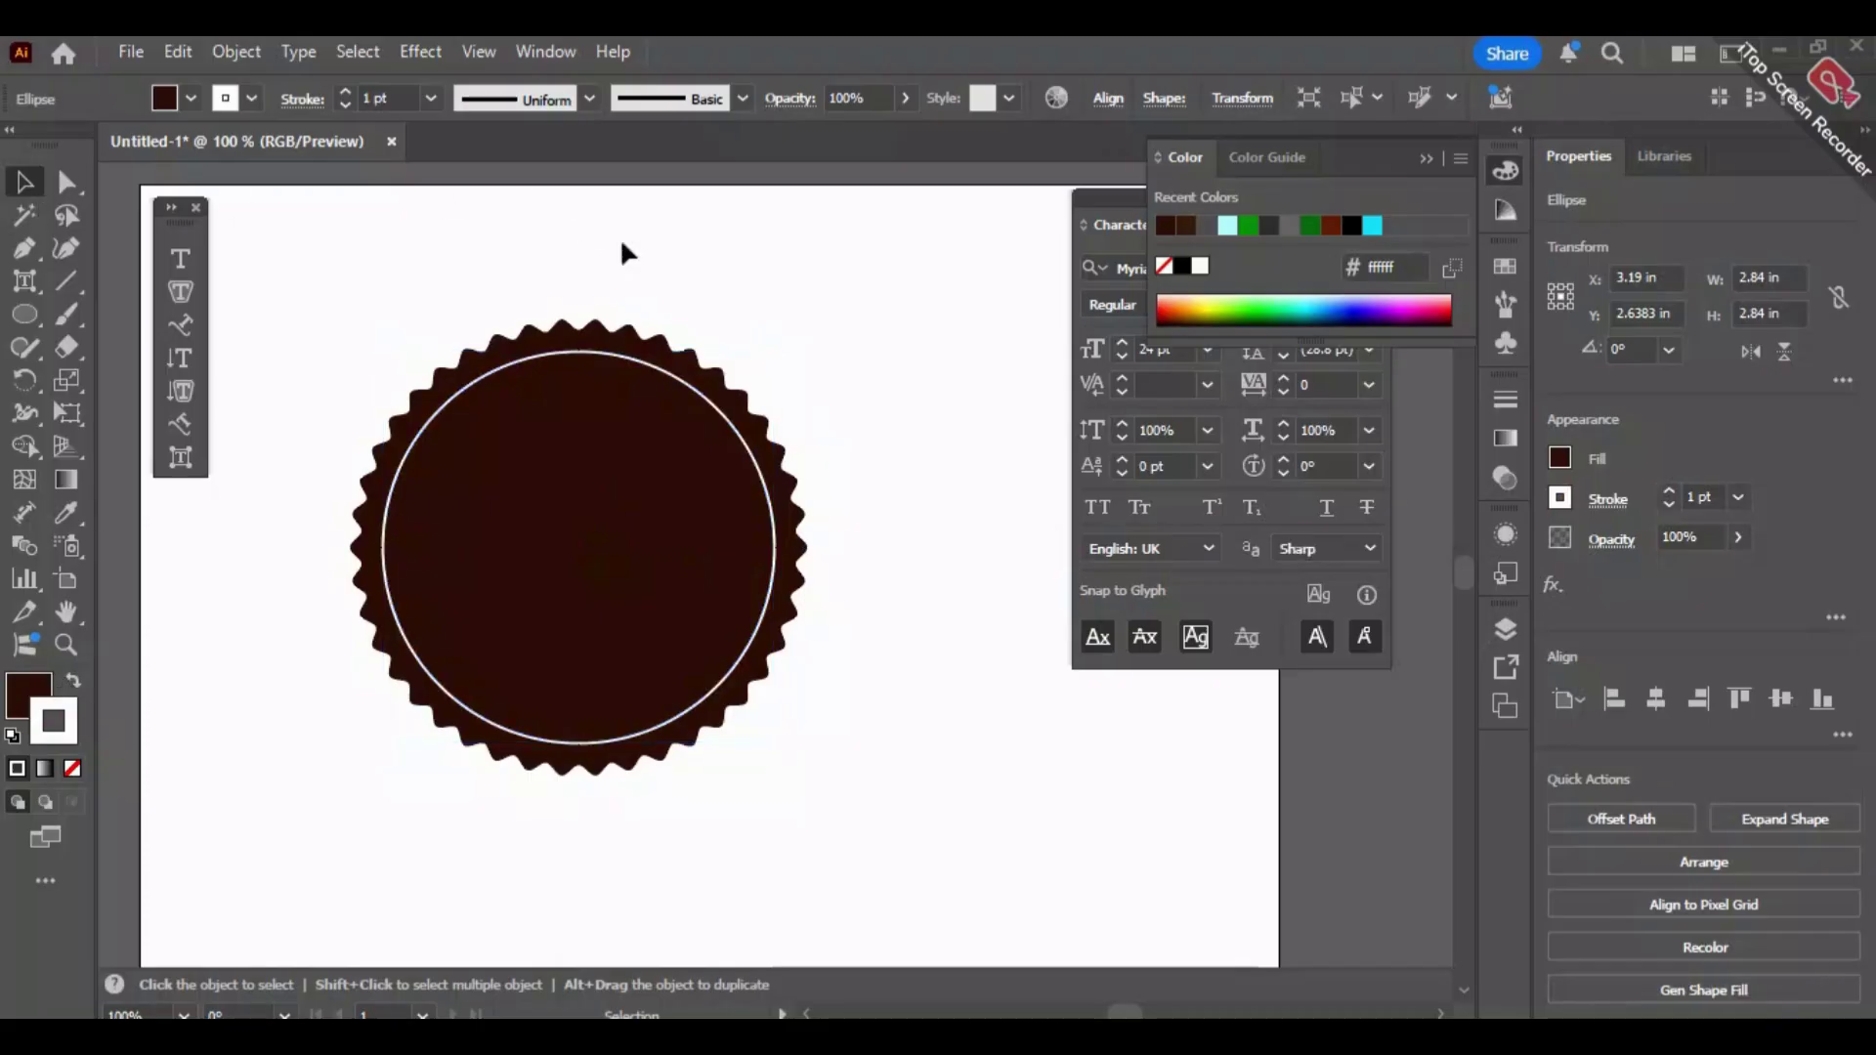
pyautogui.click(658, 363)
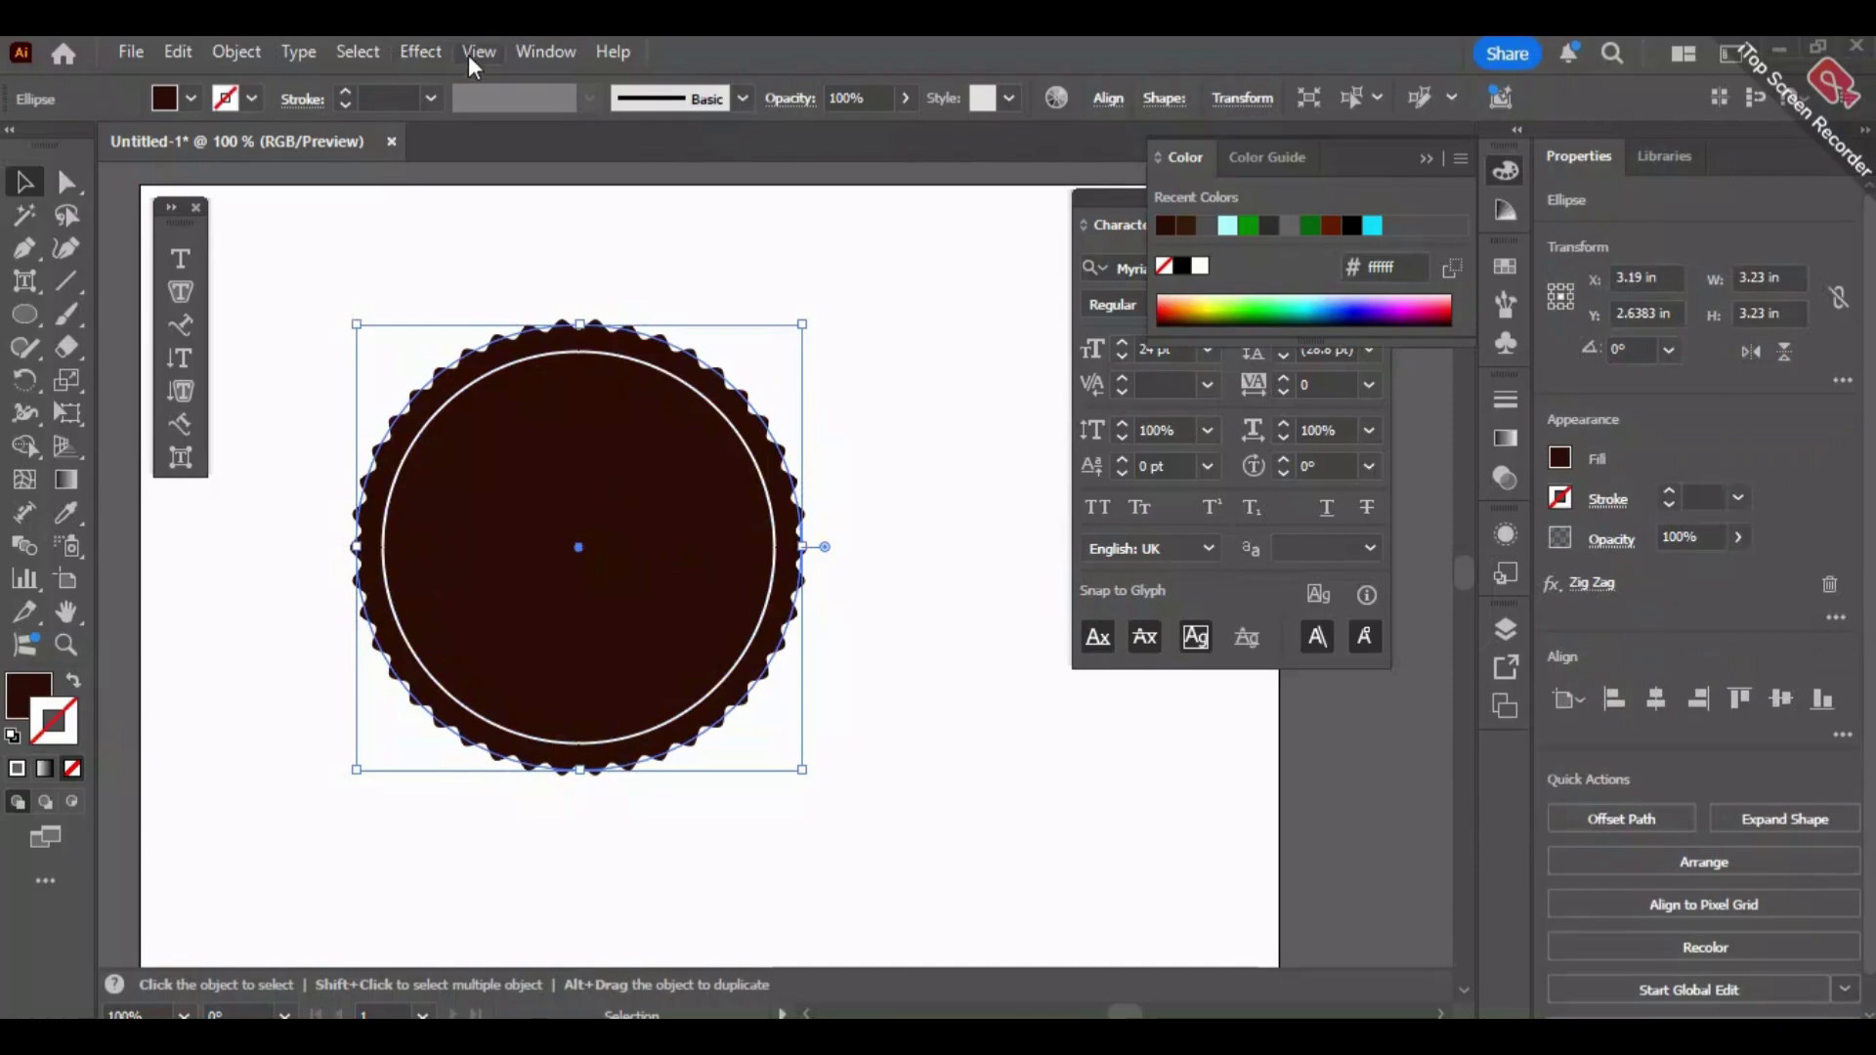
pyautogui.click(421, 54)
pyautogui.moveTo(508, 288)
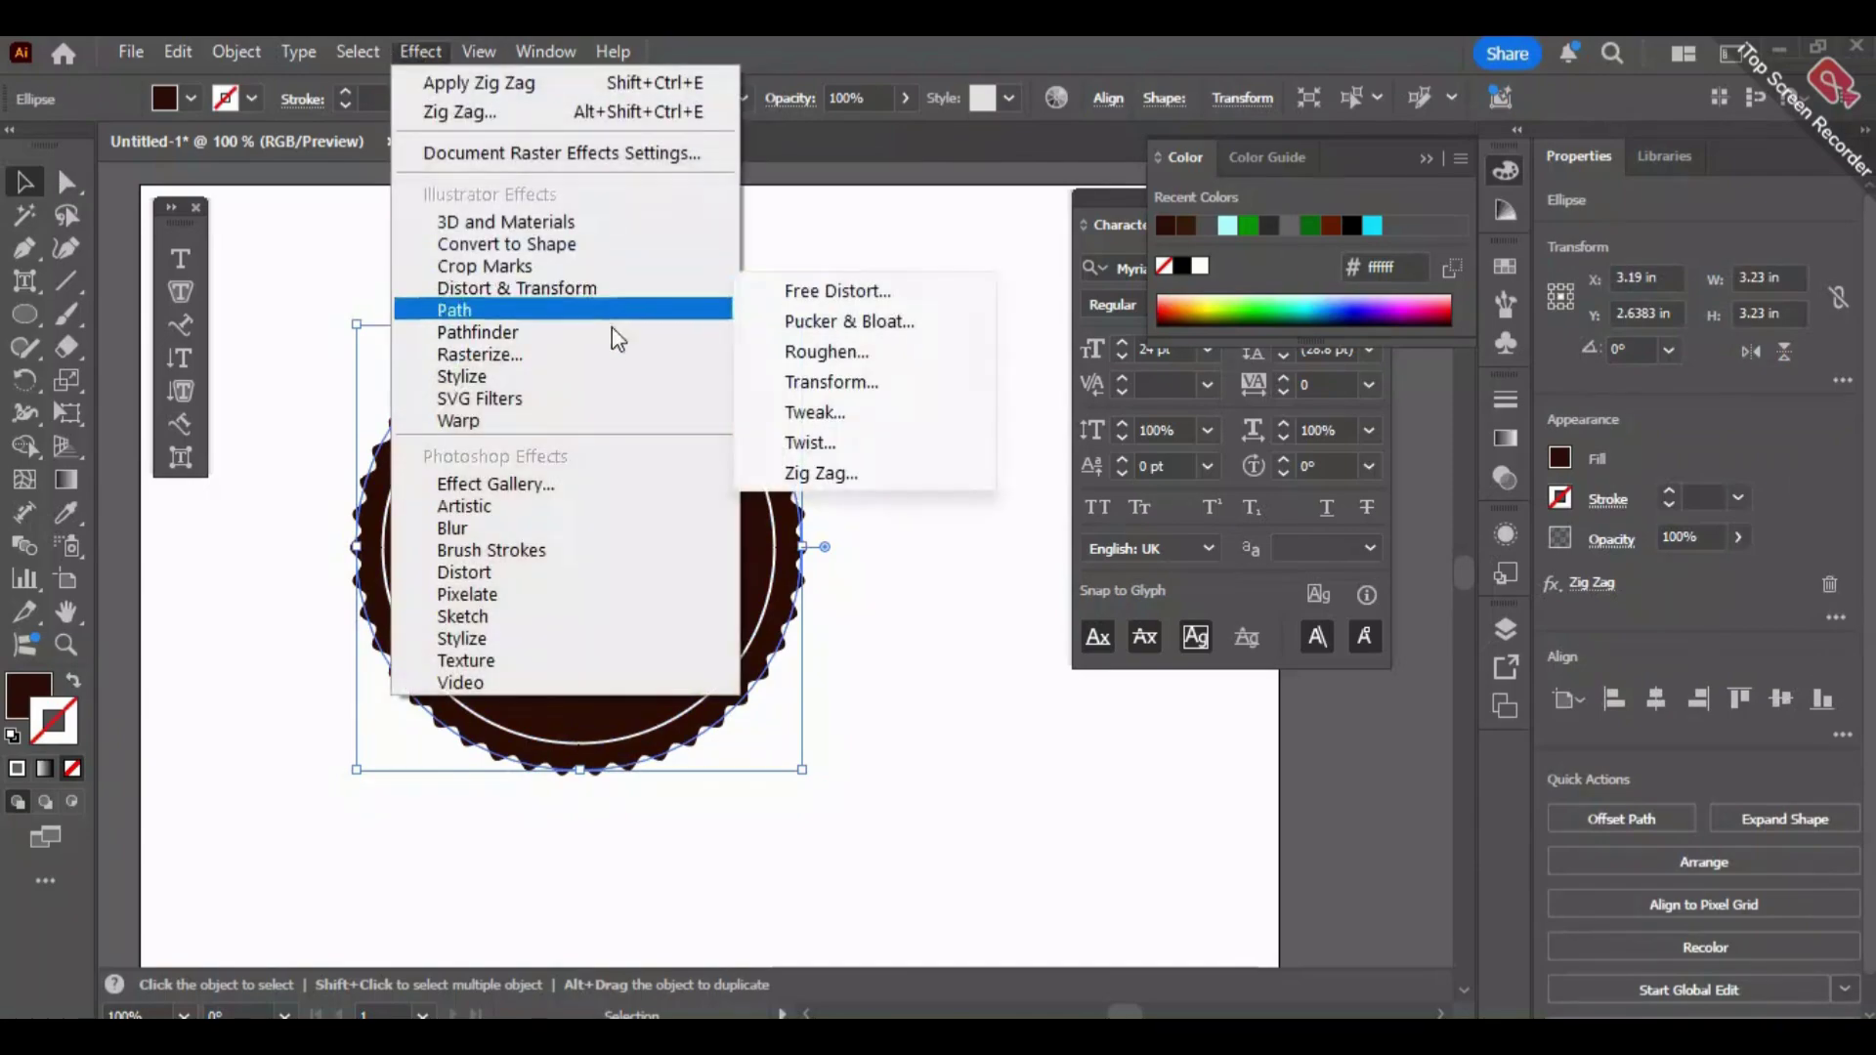
pyautogui.click(822, 473)
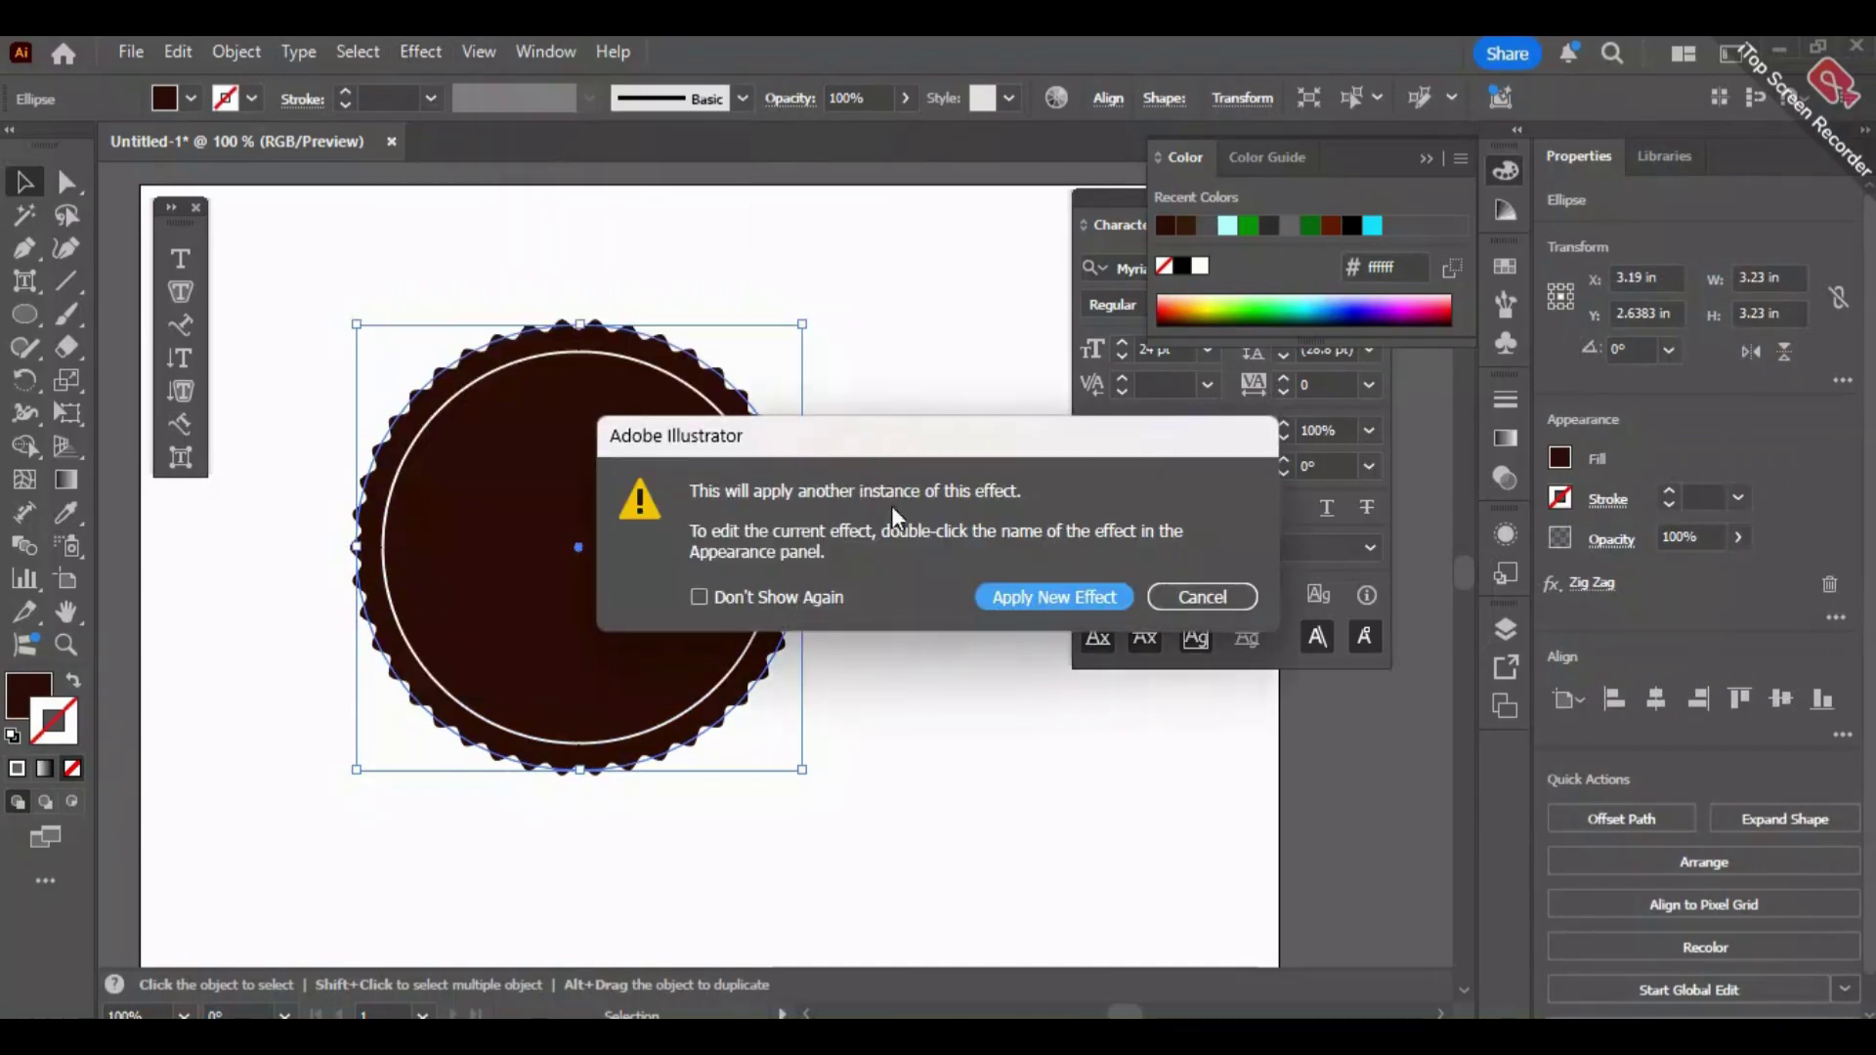
pyautogui.click(1054, 597)
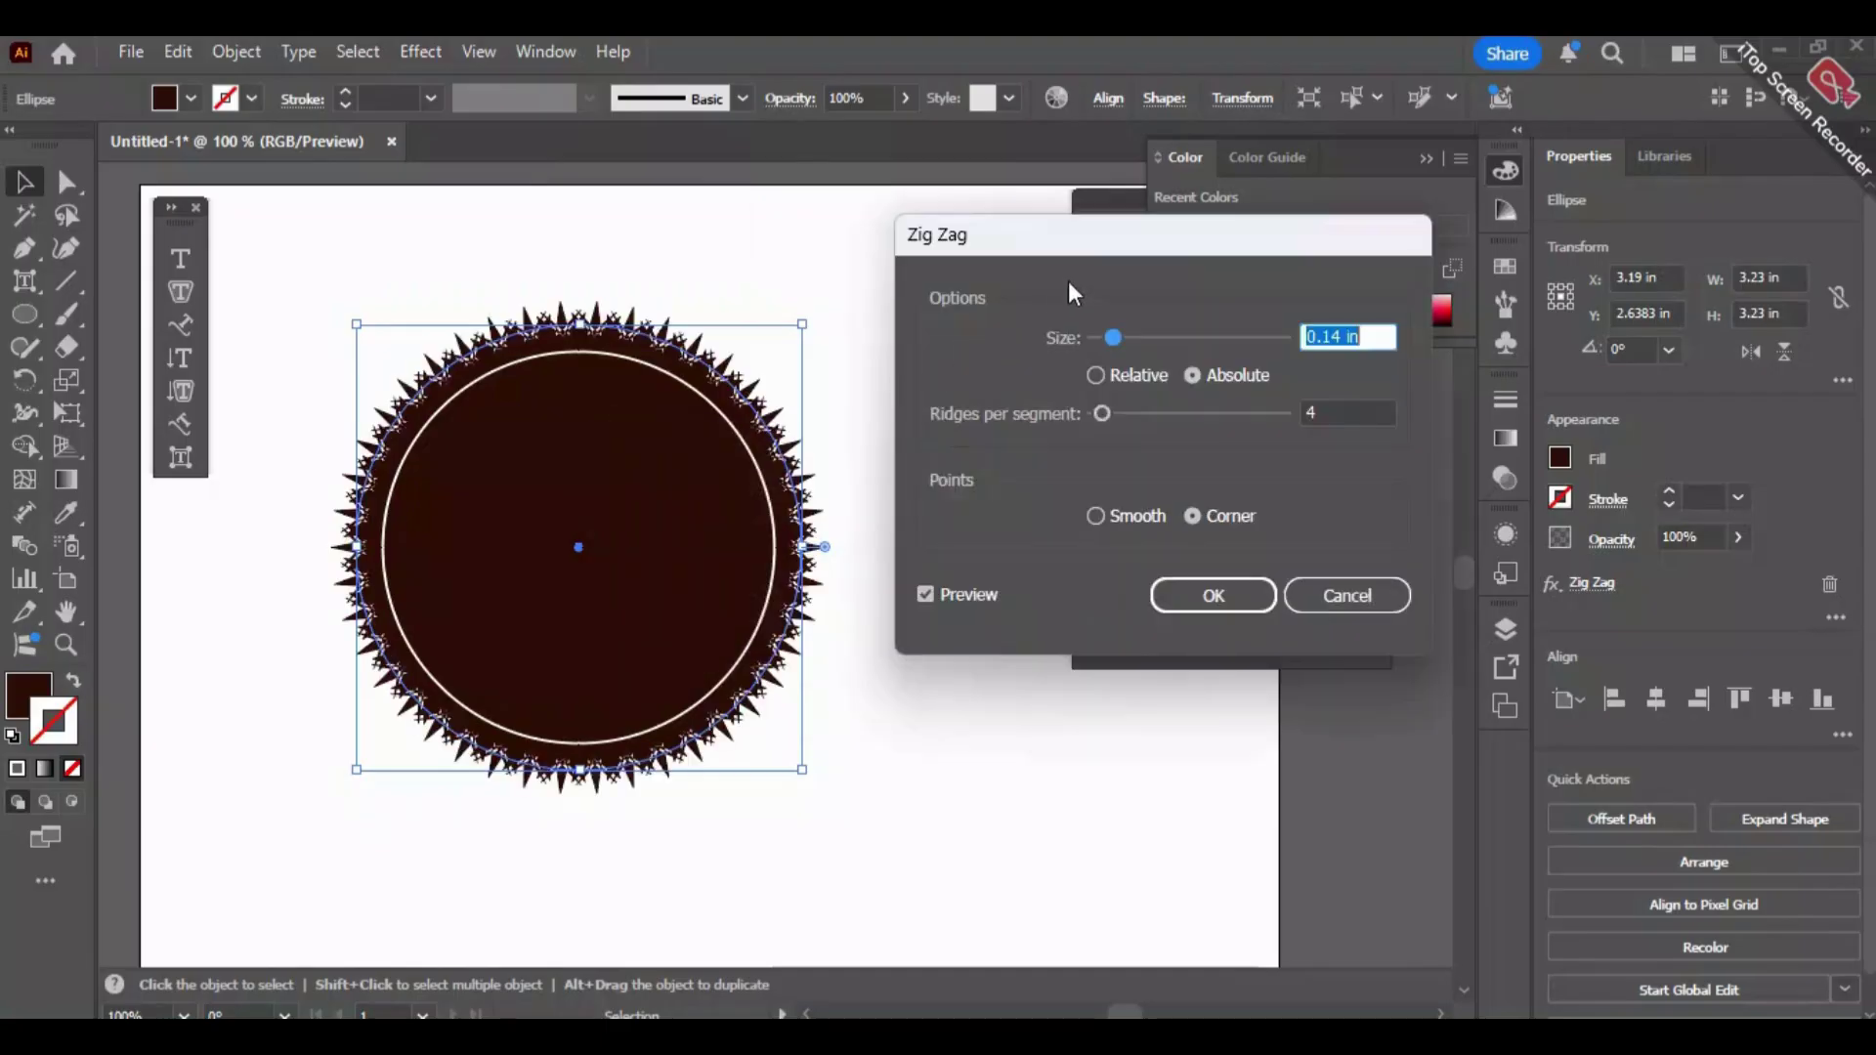
pyautogui.click(1344, 592)
# Expand Layer 1 to list its objects, and undo the inner circle, the Zig Zag effect and the brown circle's last move.
pyautogui.click(1508, 626)
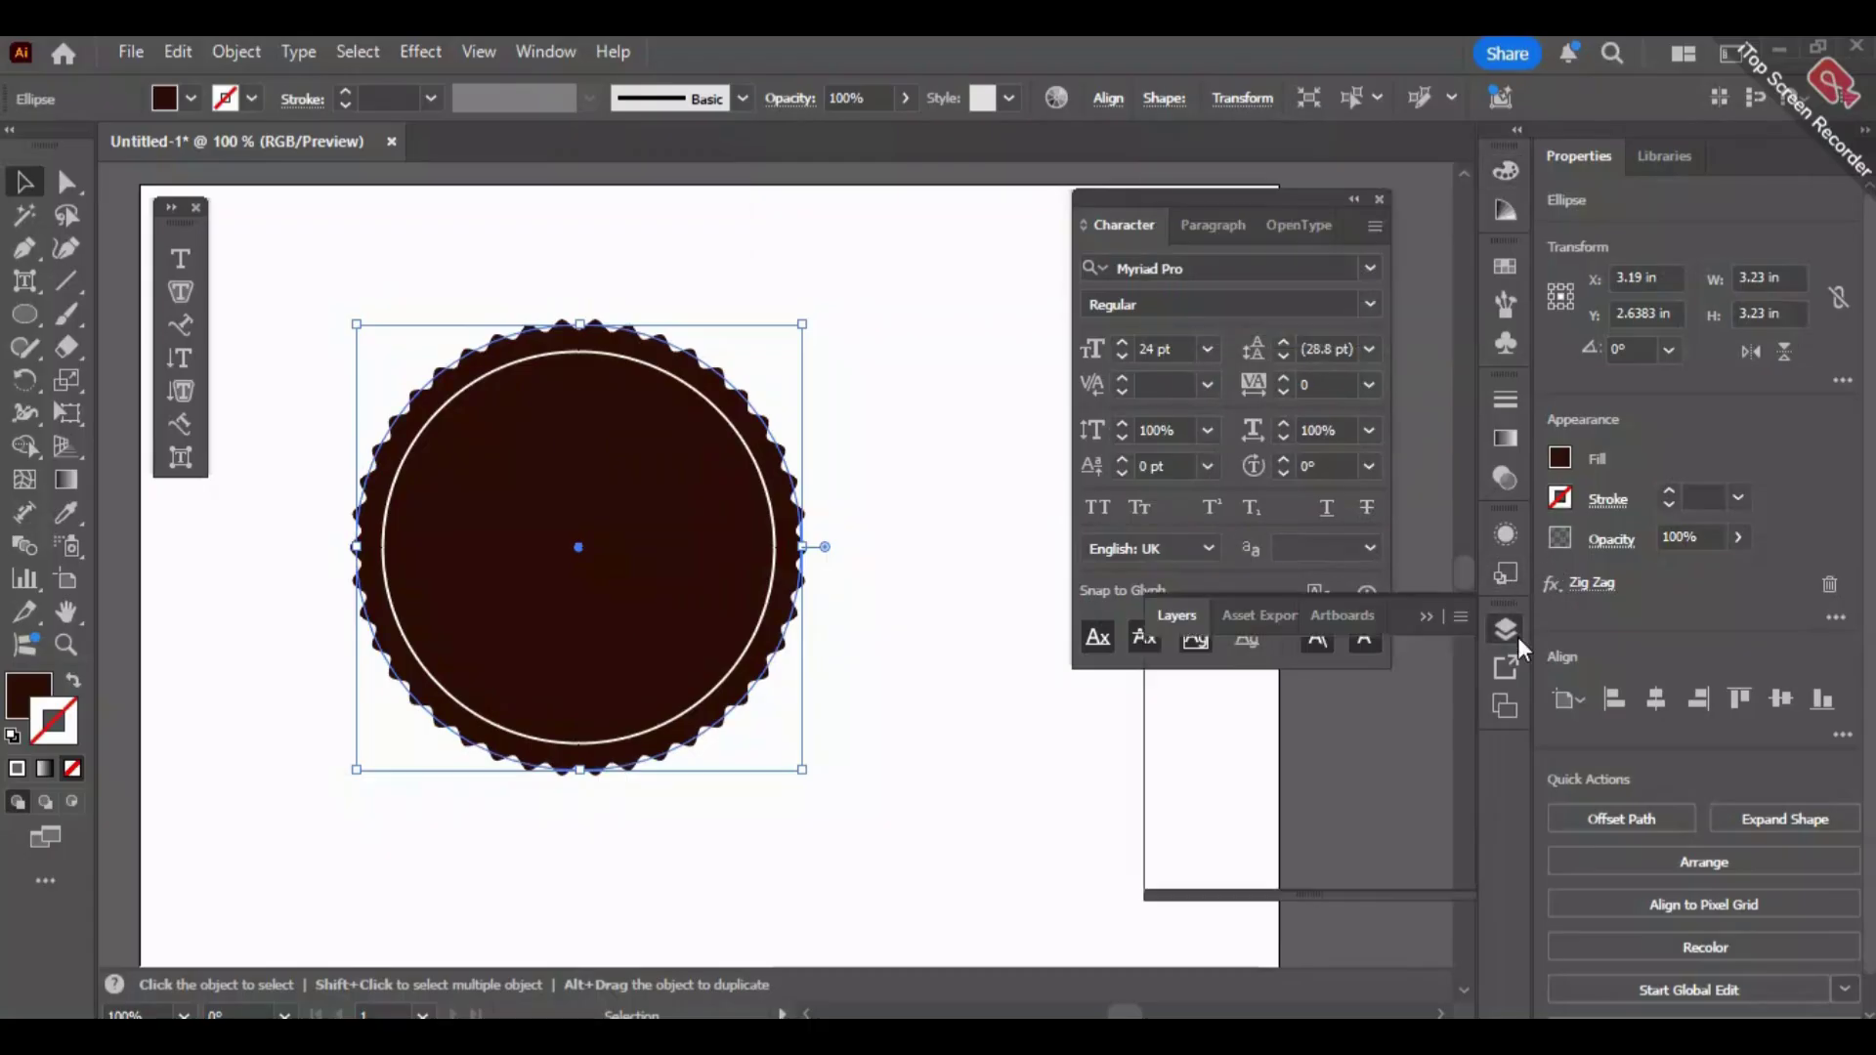
pyautogui.click(1232, 709)
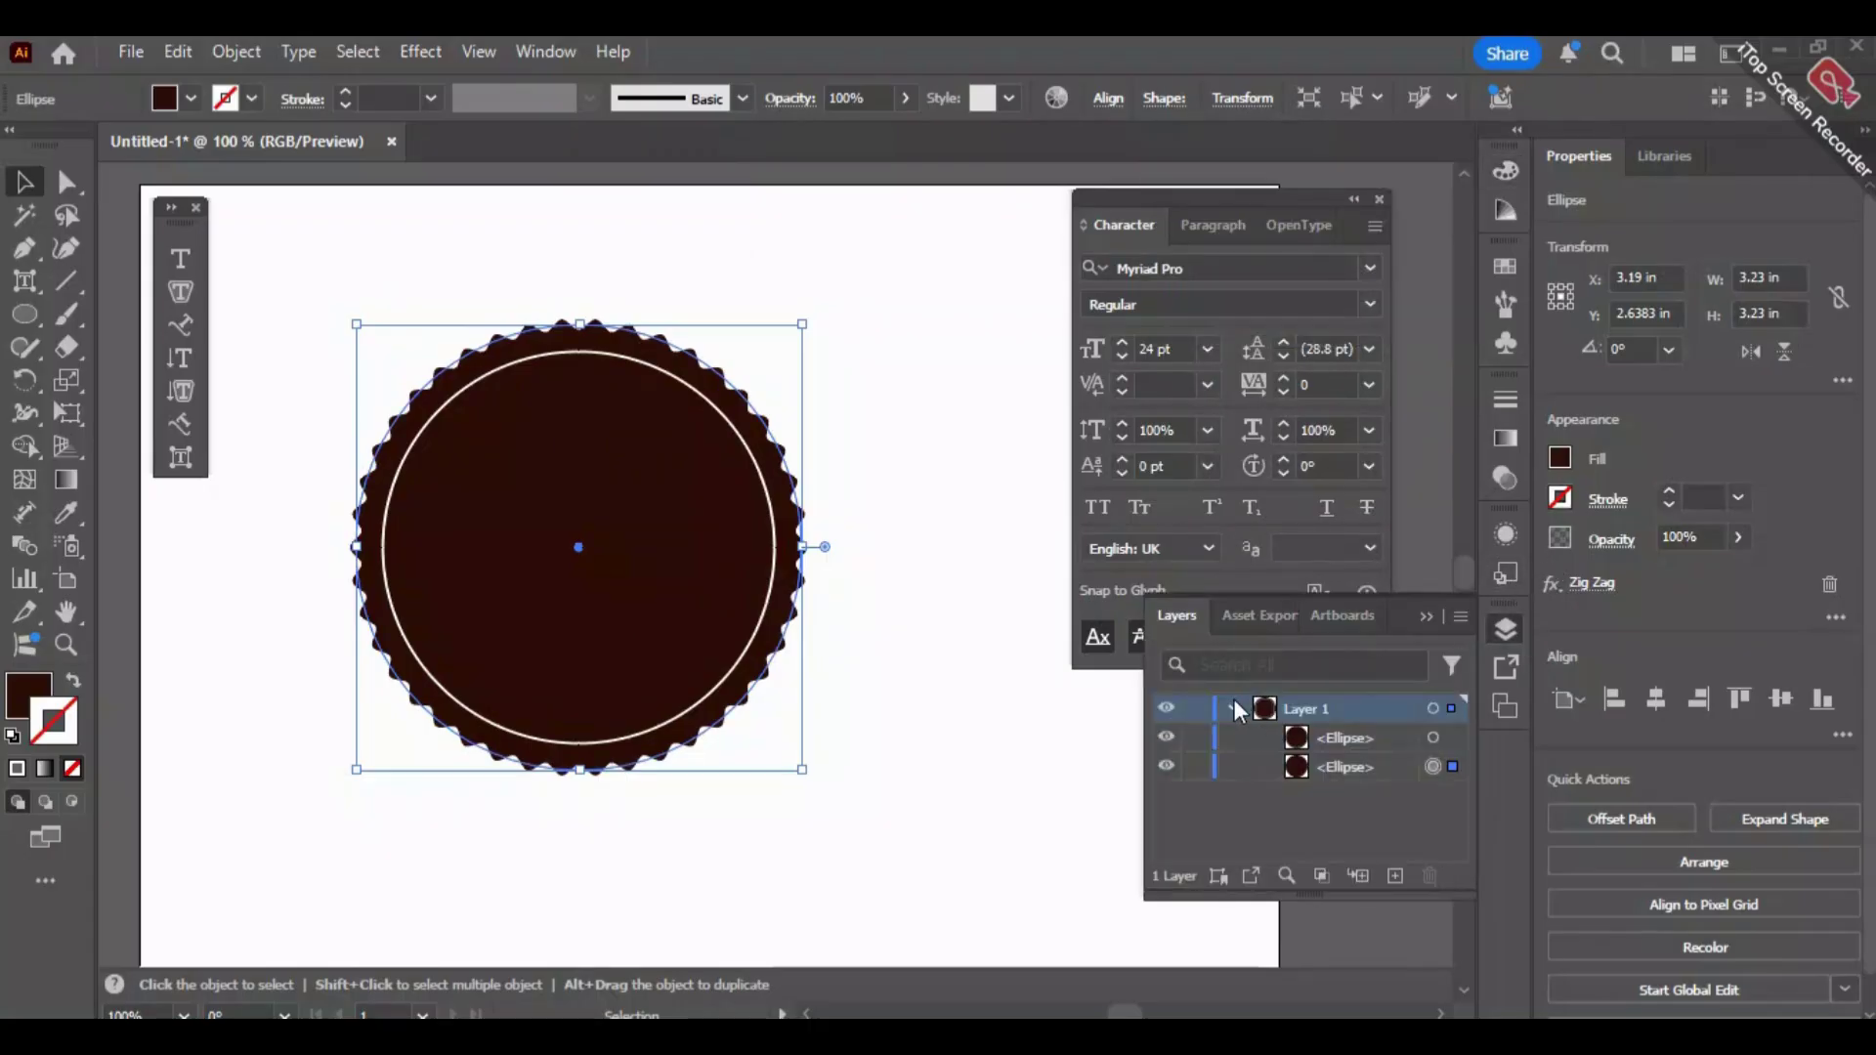
pyautogui.click(1357, 767)
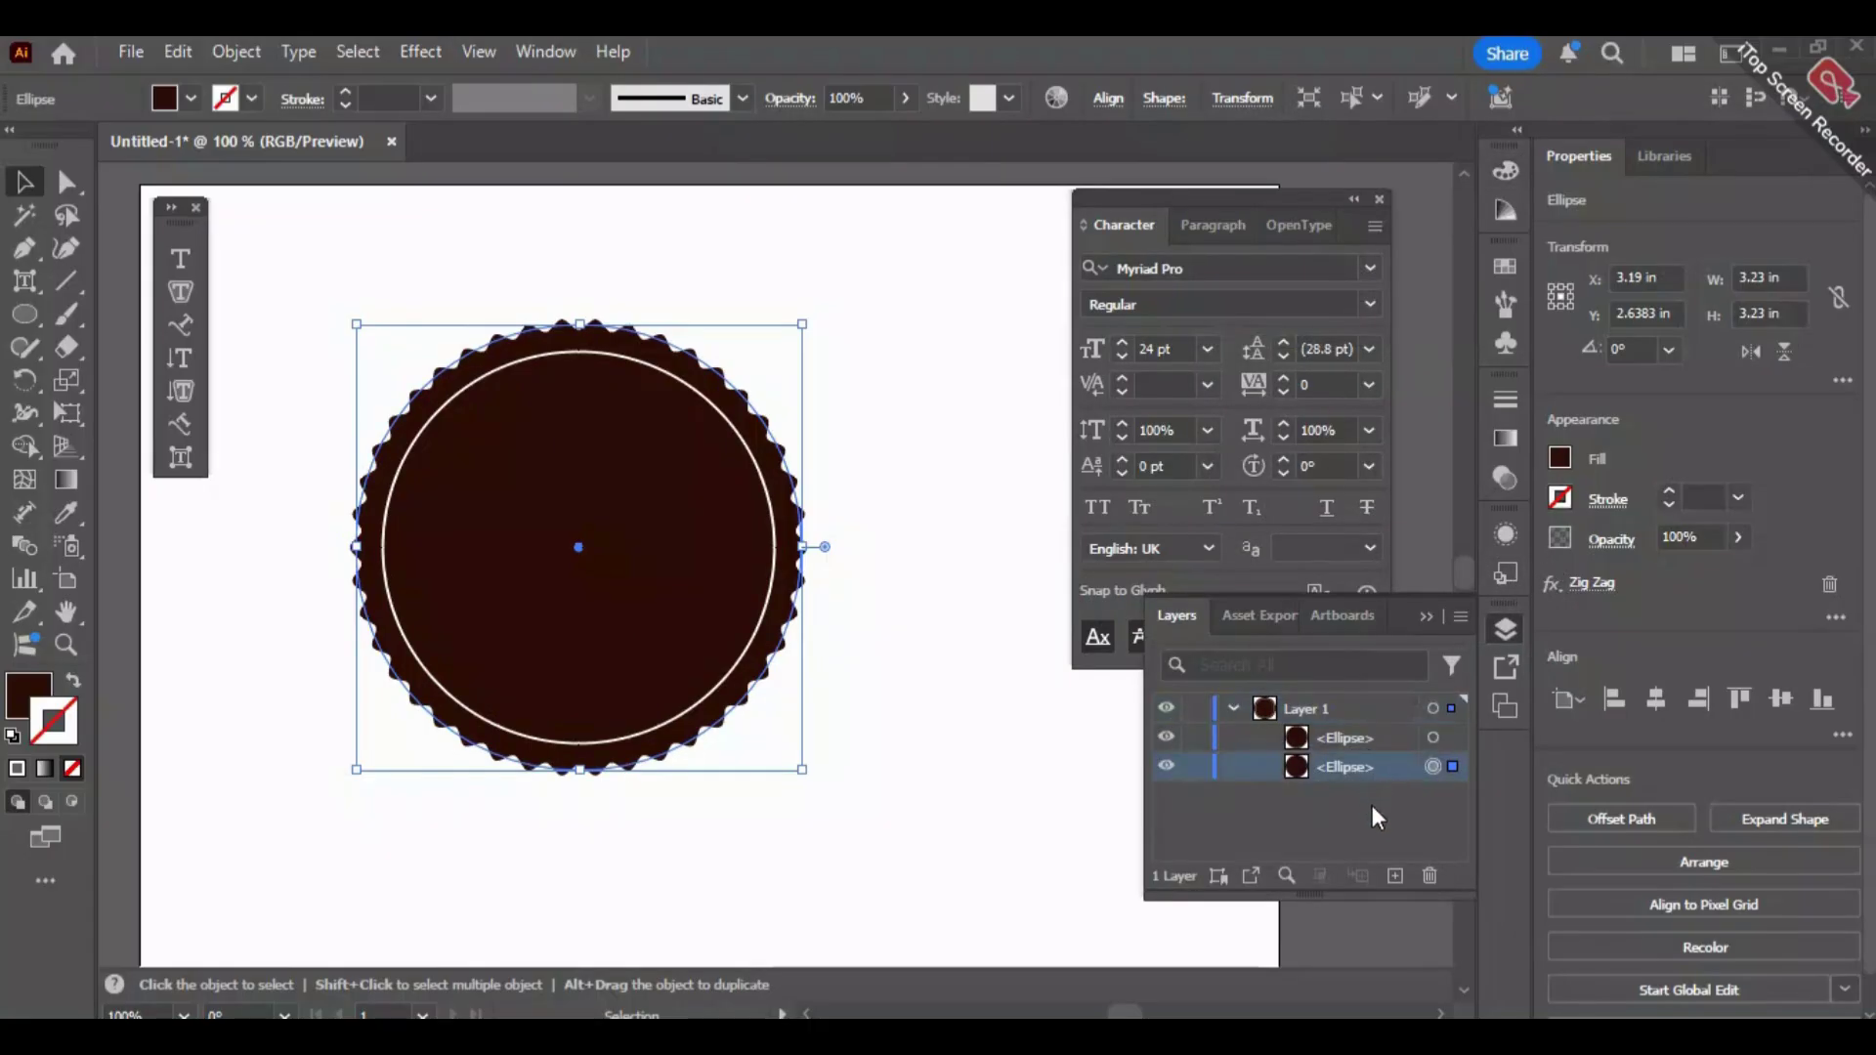
pyautogui.click(941, 695)
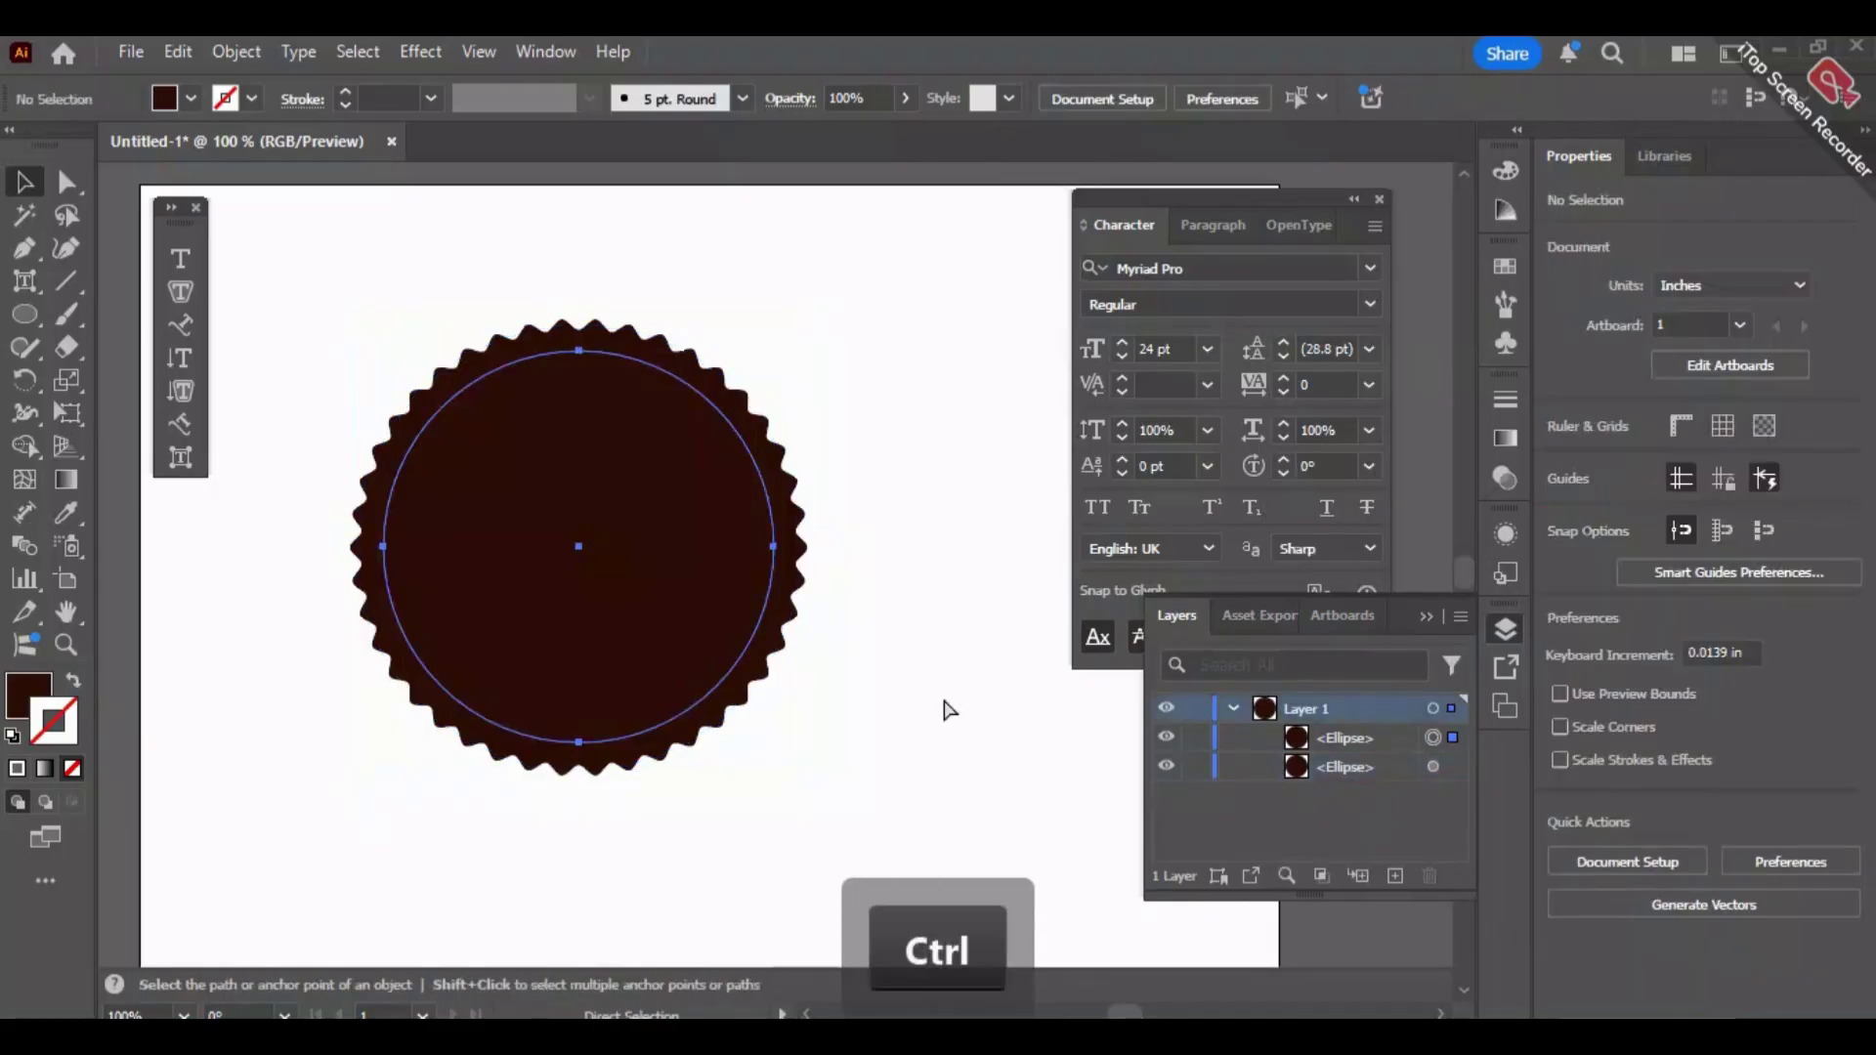
pyautogui.hotkey('ctrl', 'z')
pyautogui.hotkey('ctrl', 'z')
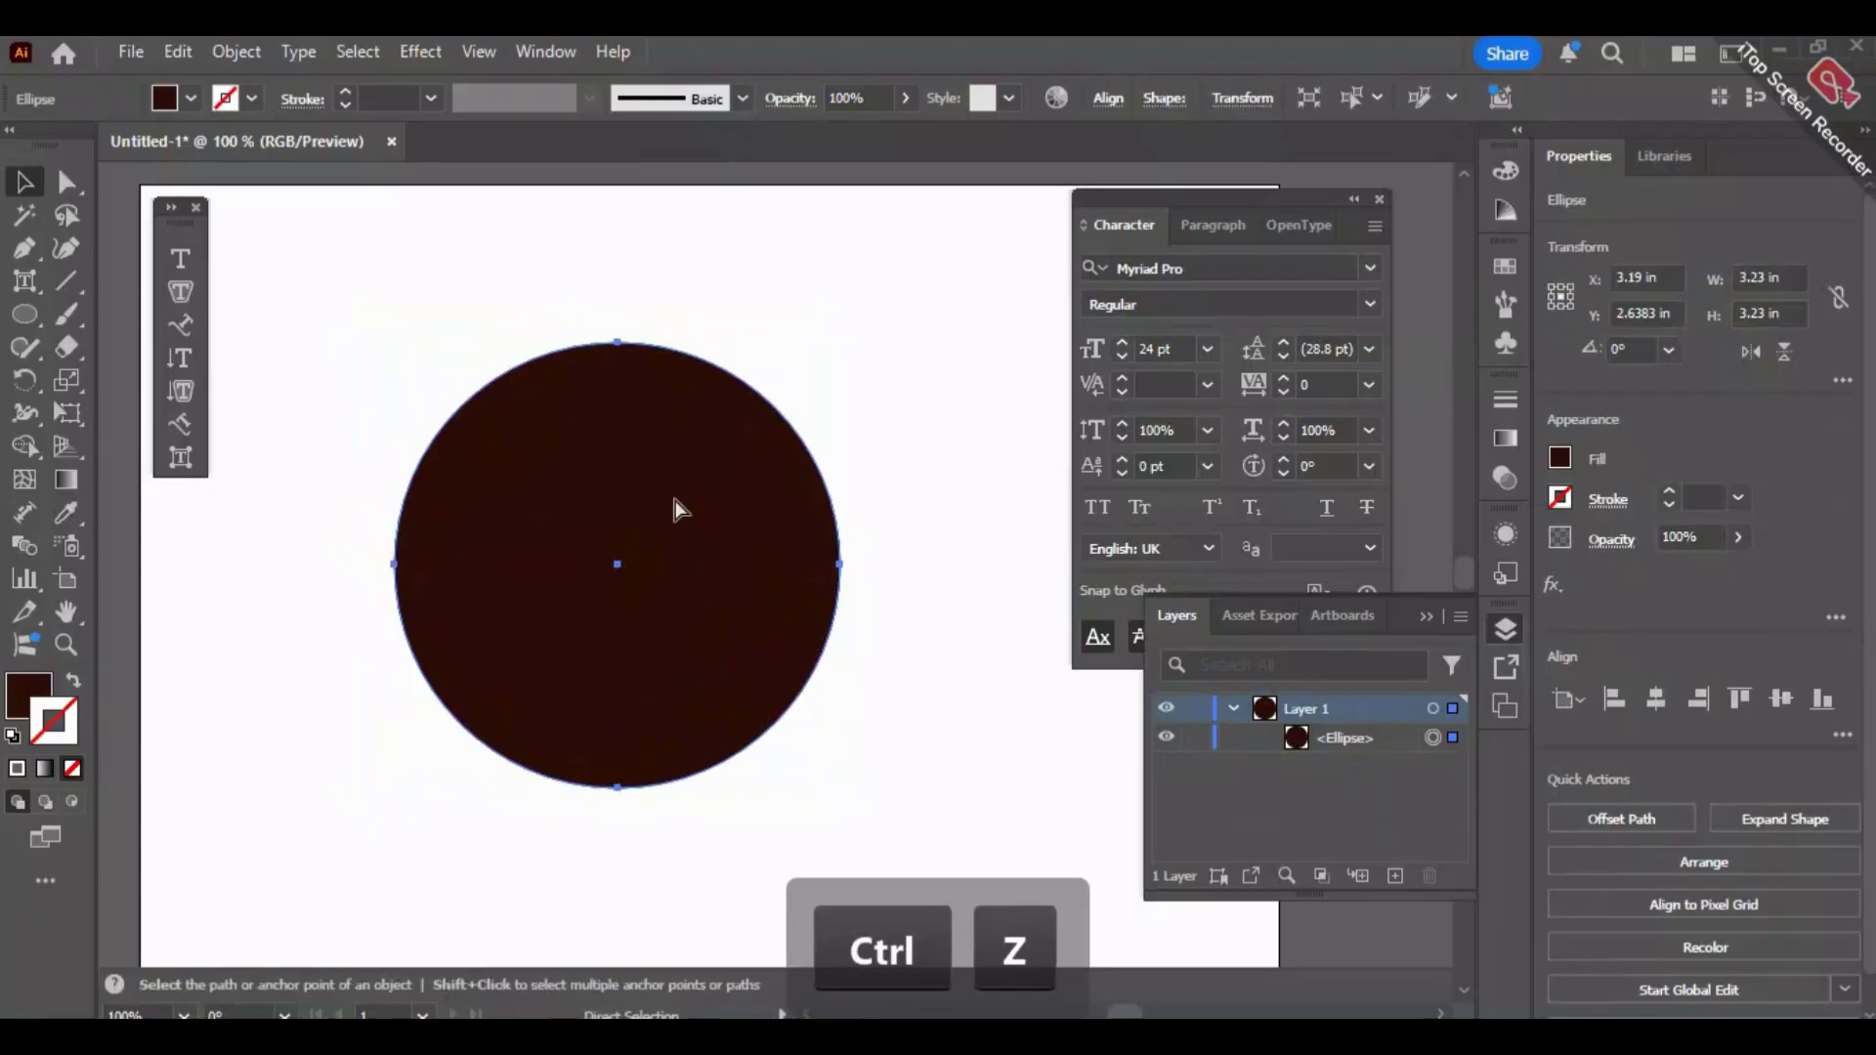
# Apply the Zig Zag effect to the dark brown circle.
pyautogui.click(422, 50)
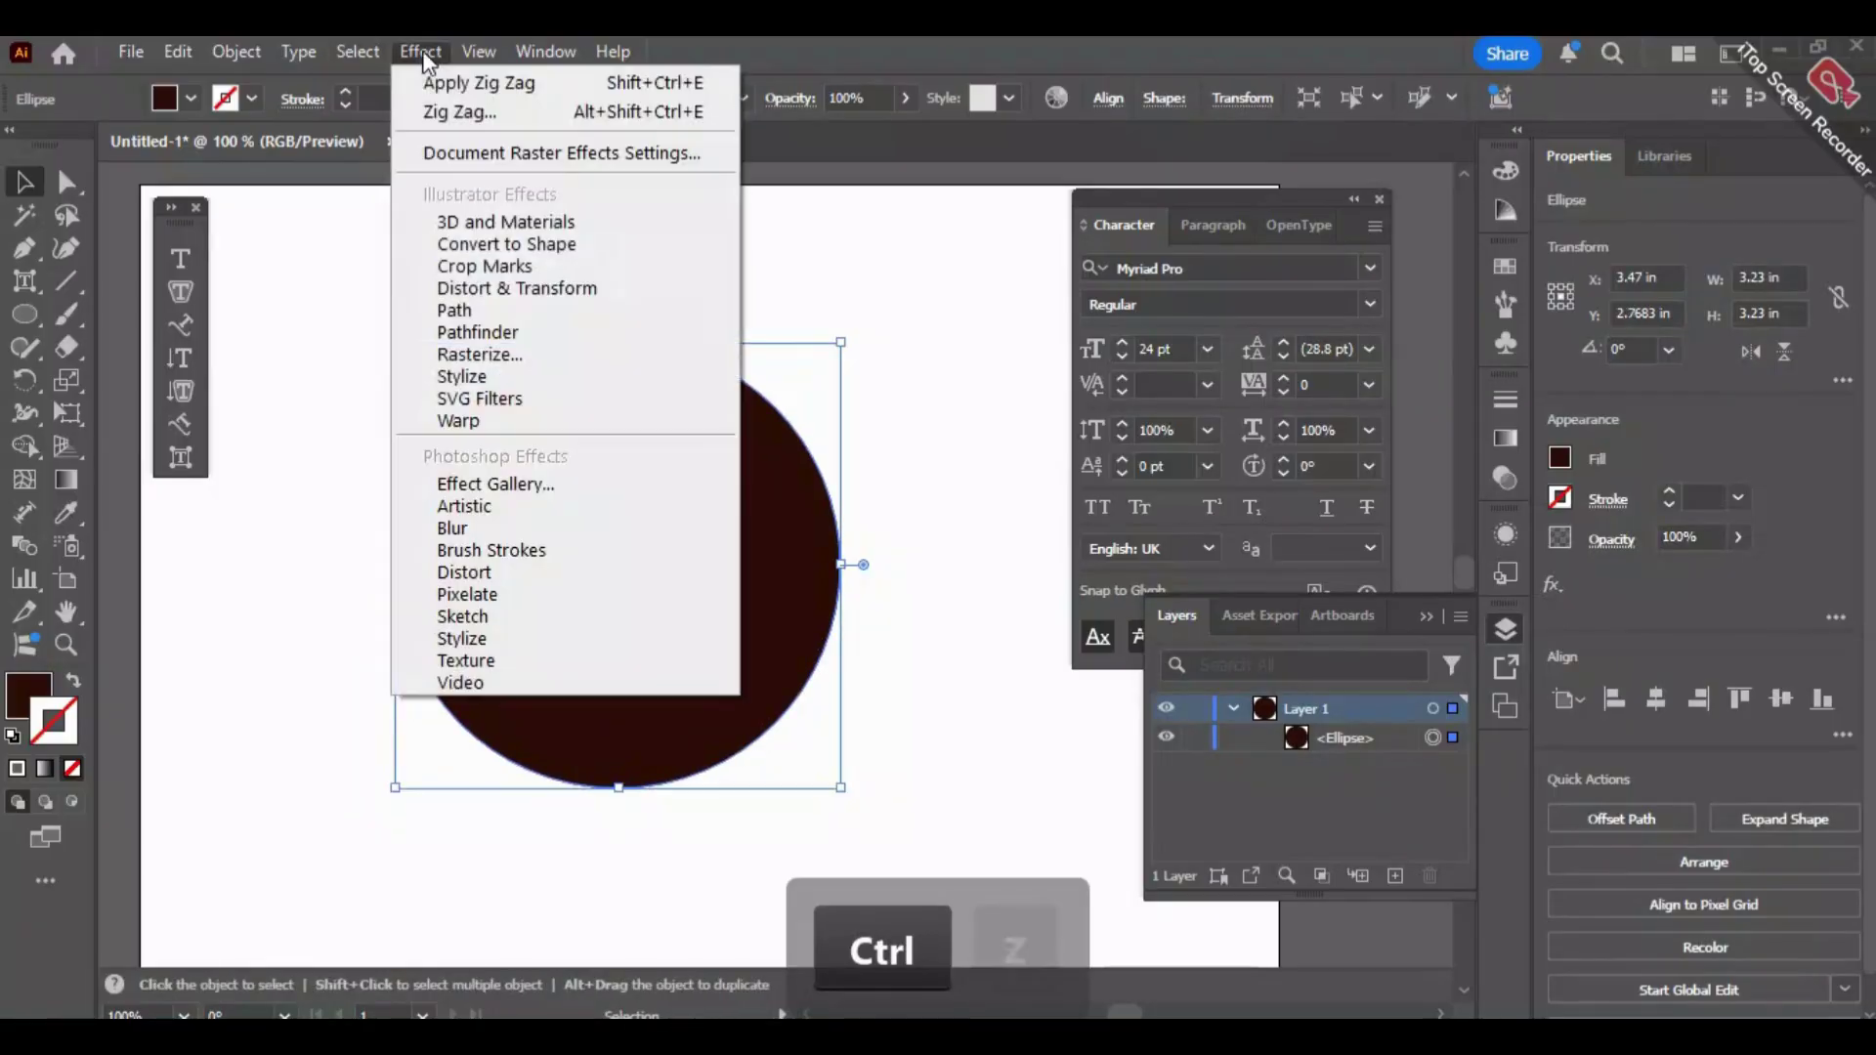
pyautogui.moveTo(565, 289)
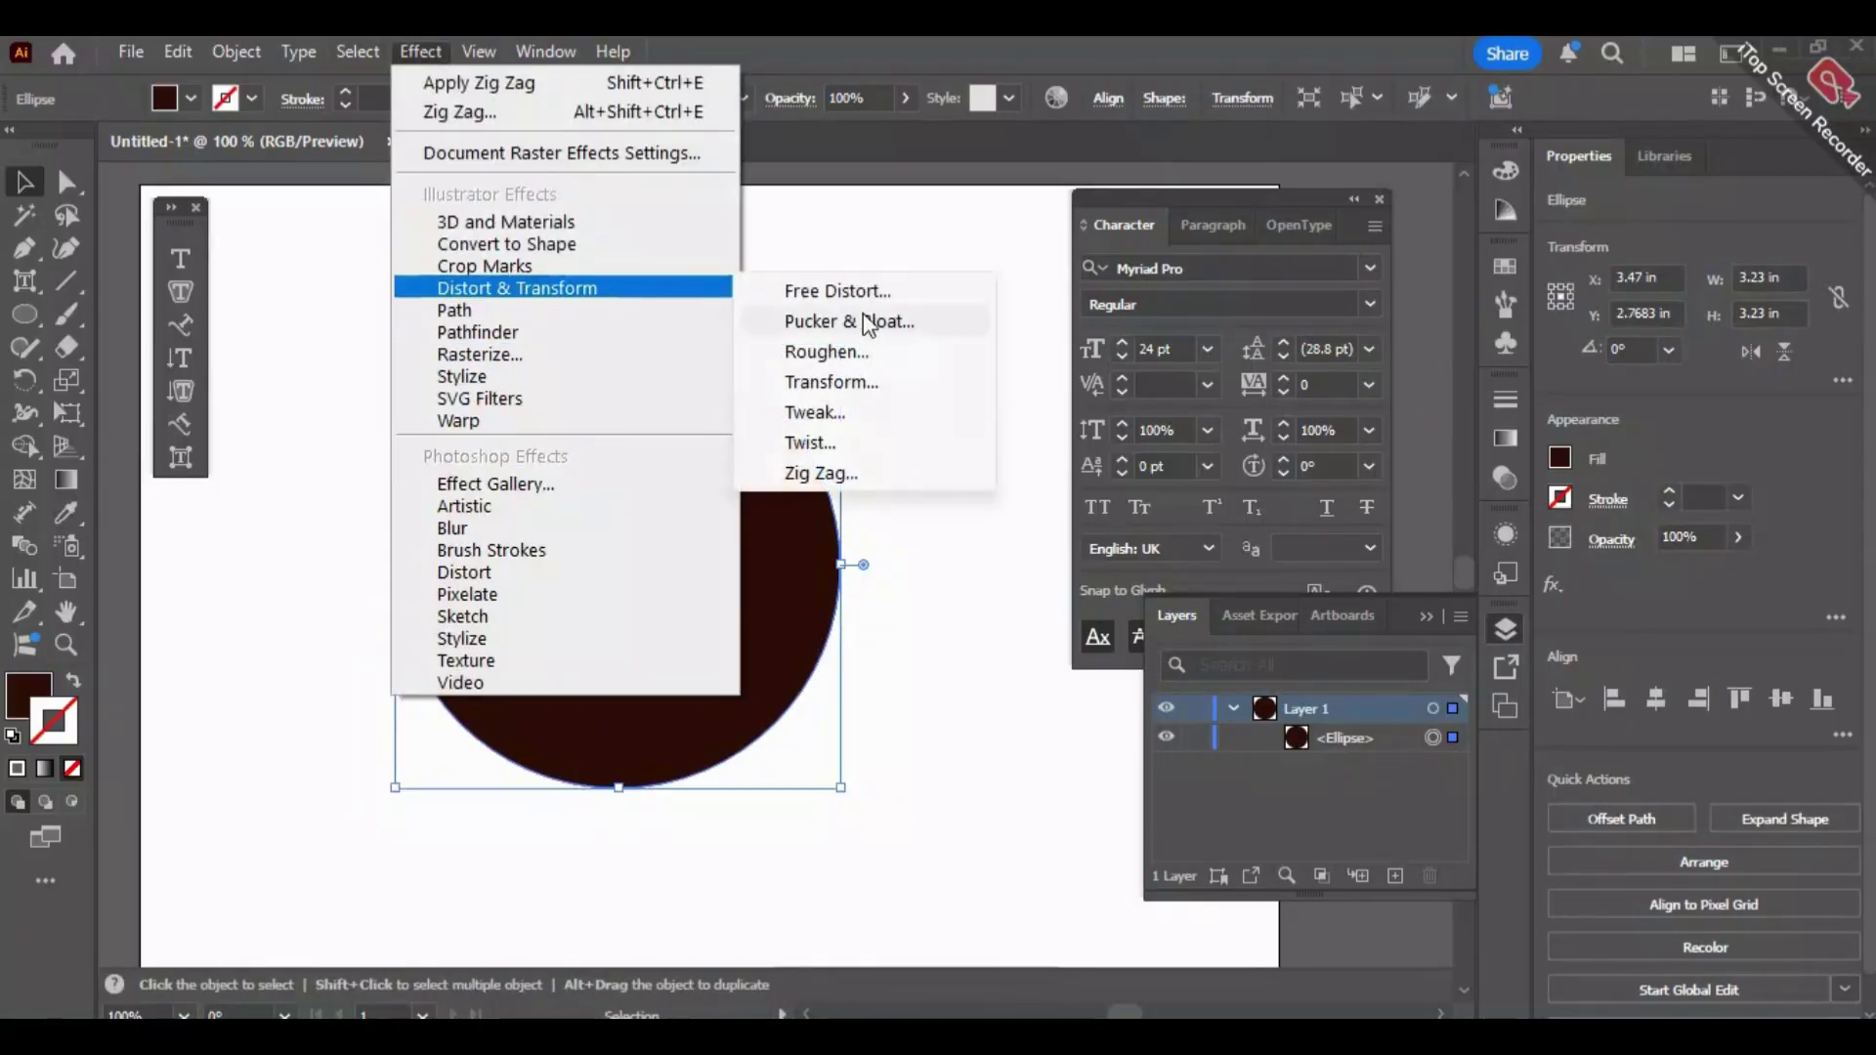
pyautogui.click(814, 473)
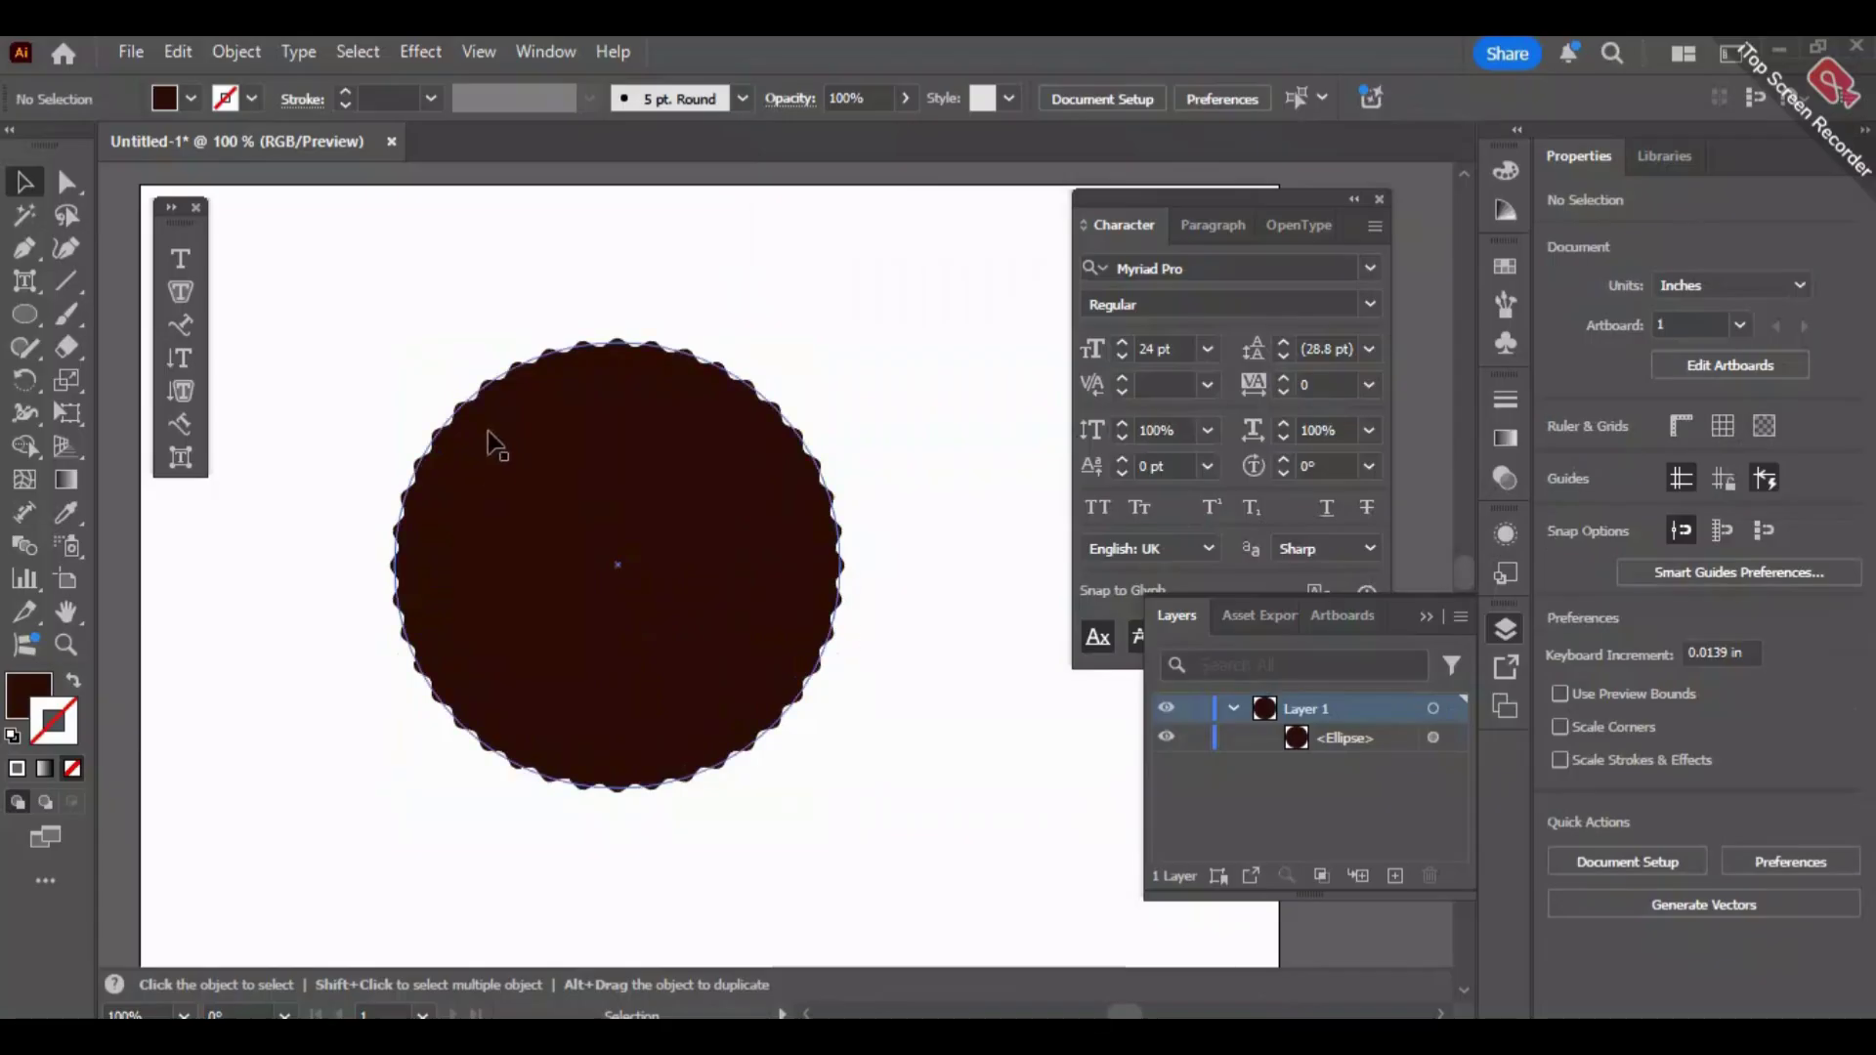
# Draw a circle about 2.93 in in diameter from the scalloped circle's centre, and give it a white #ffffff stroke.
pyautogui.click(26, 317)
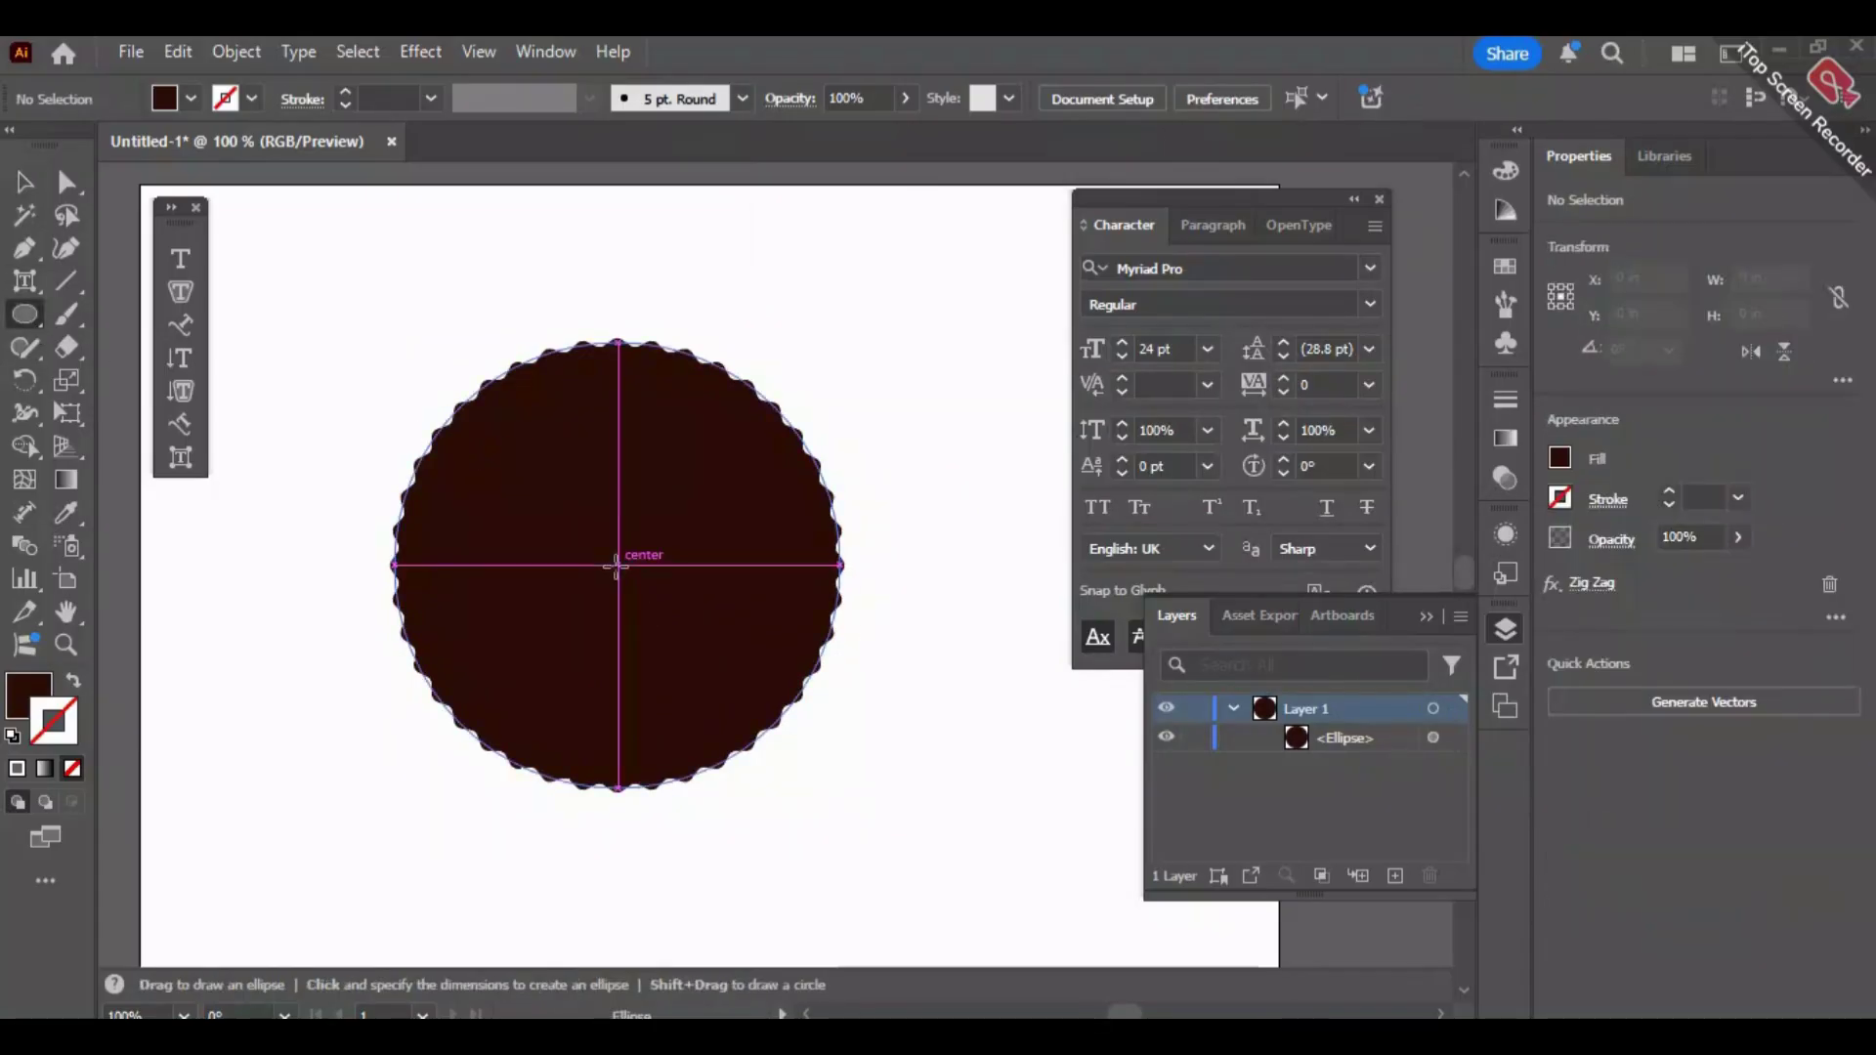
pyautogui.moveTo(617, 563)
pyautogui.mouseDown()
pyautogui.moveTo(694, 468)
pyautogui.moveTo(819, 377)
pyautogui.mouseUp()
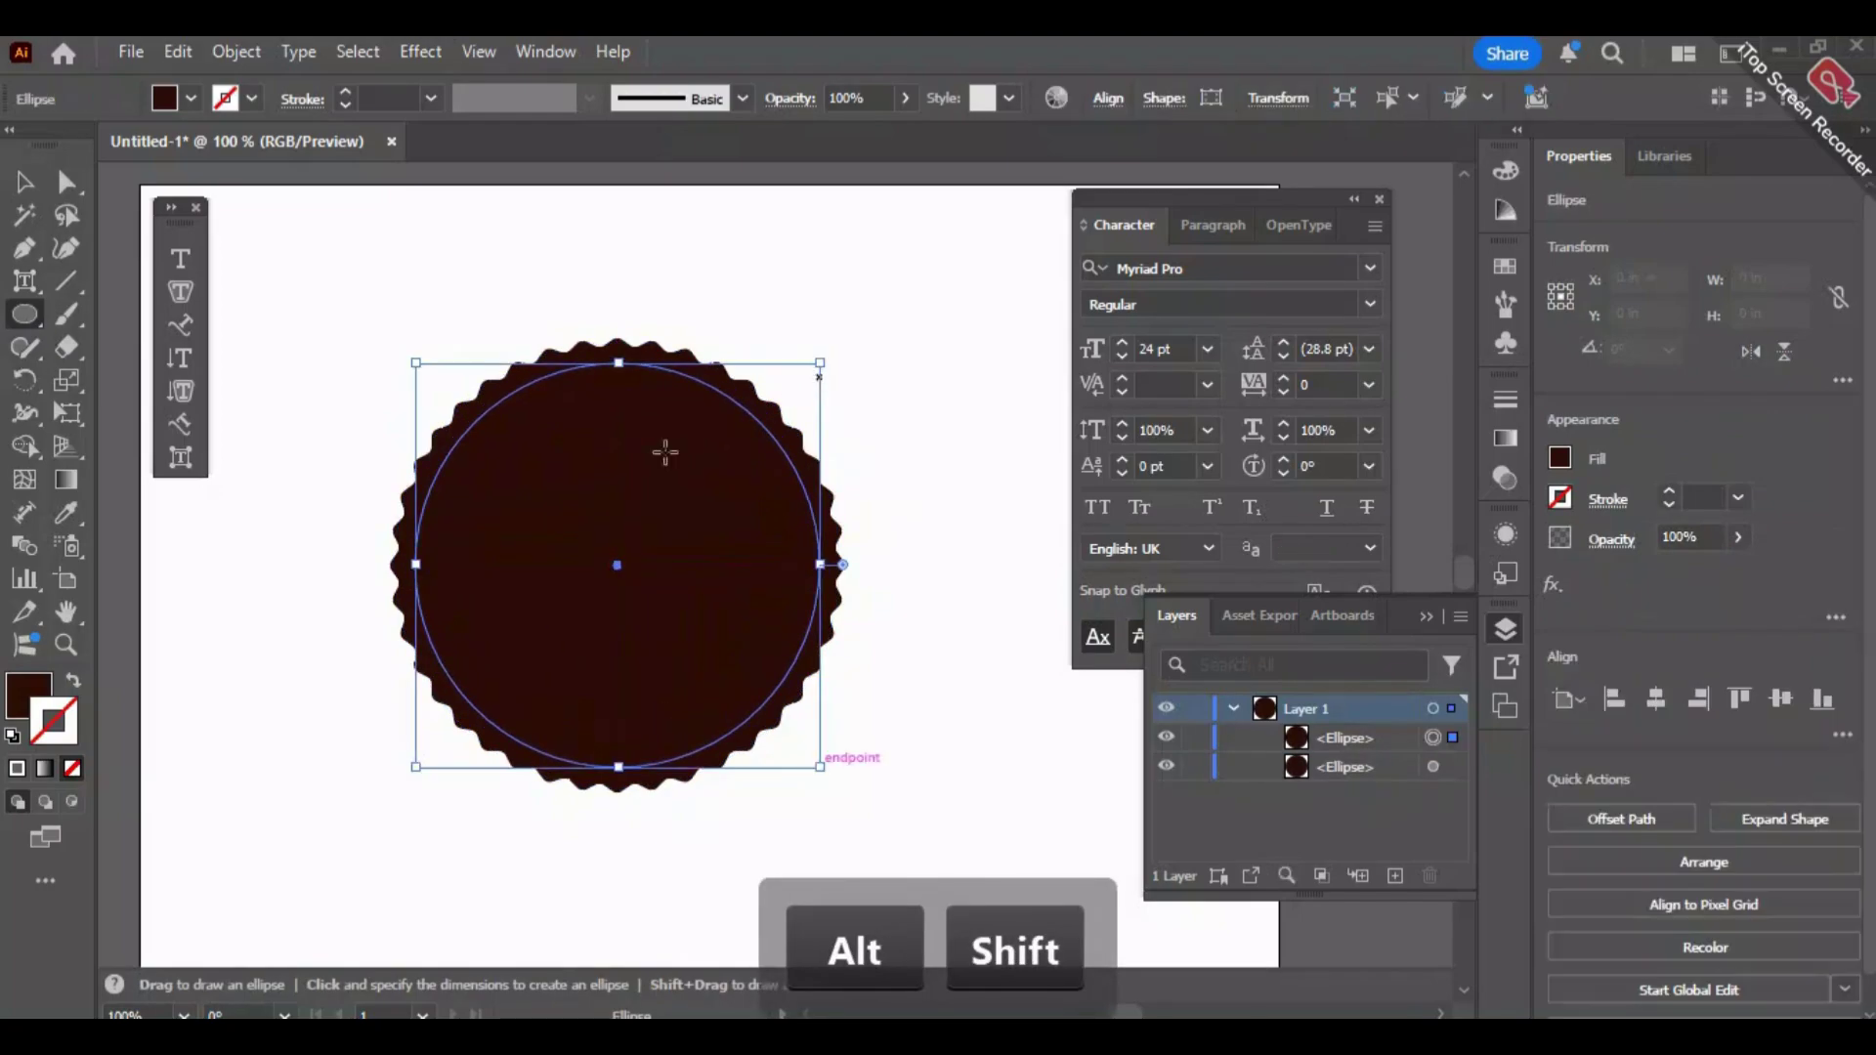
pyautogui.click(69, 713)
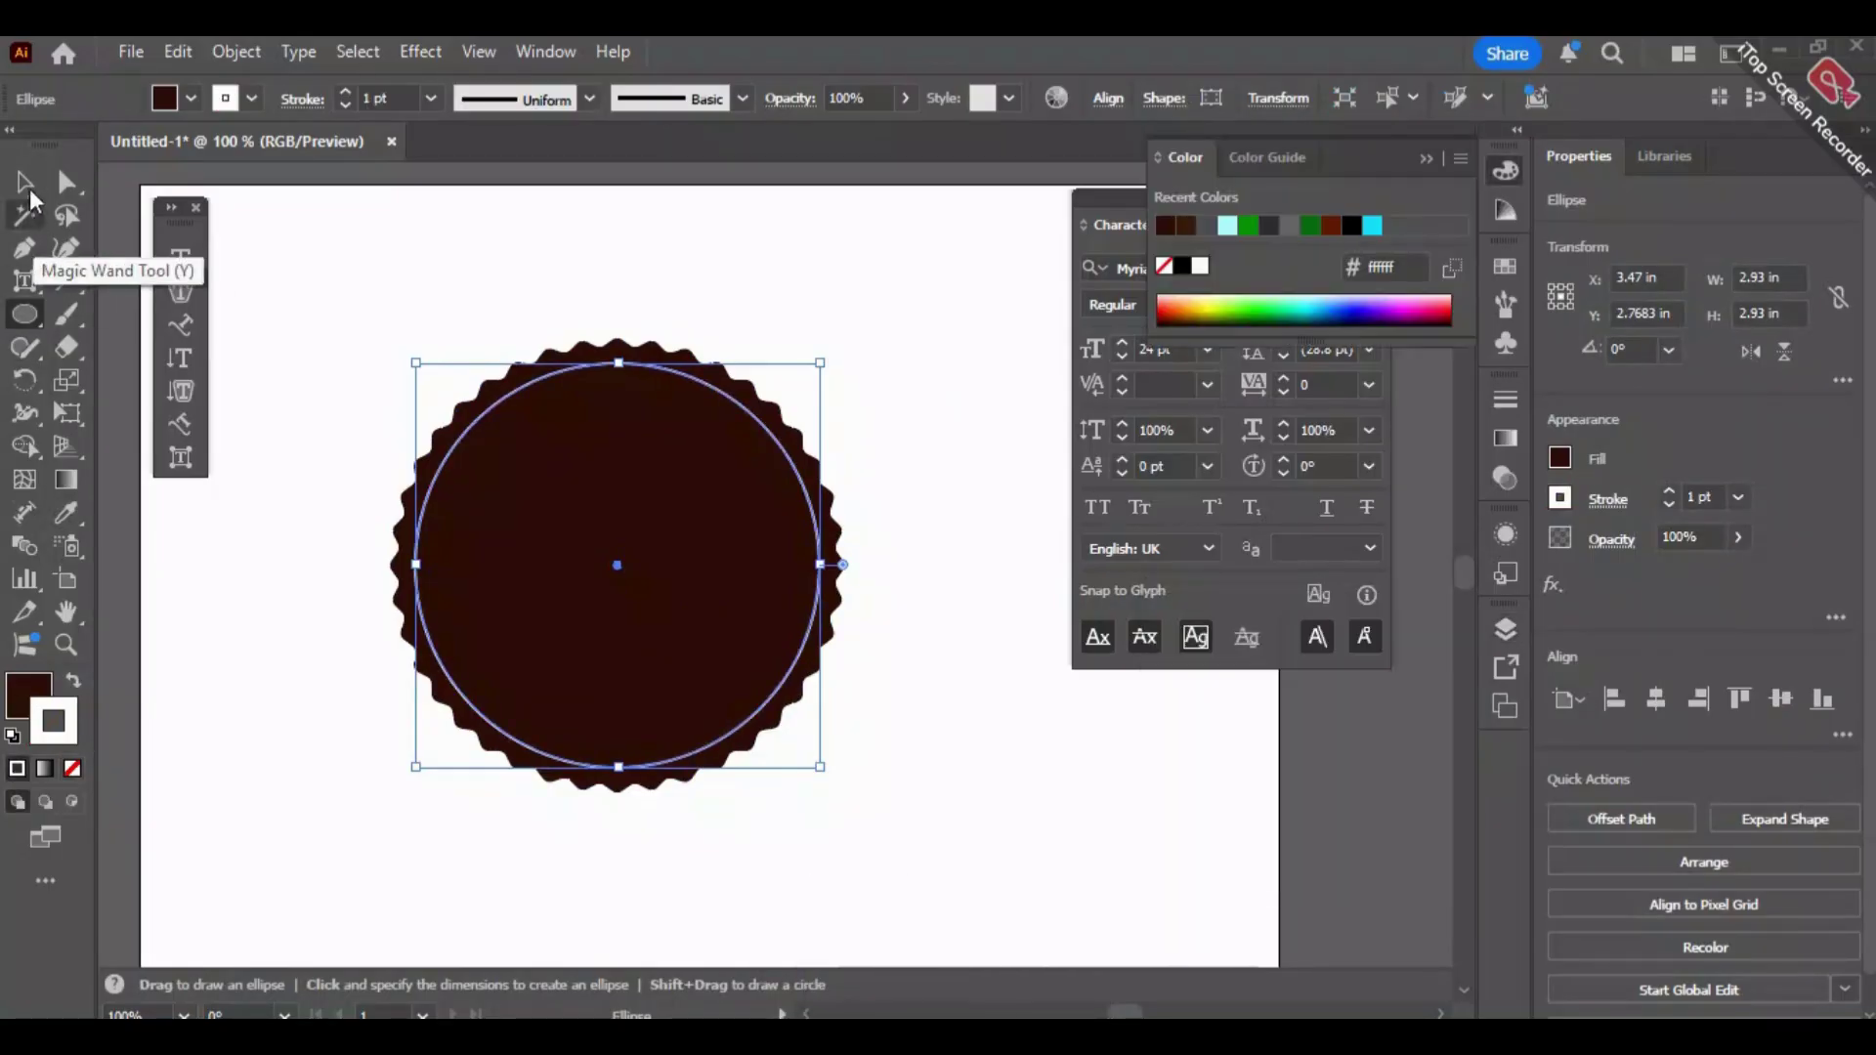
pyautogui.click(26, 184)
pyautogui.click(339, 302)
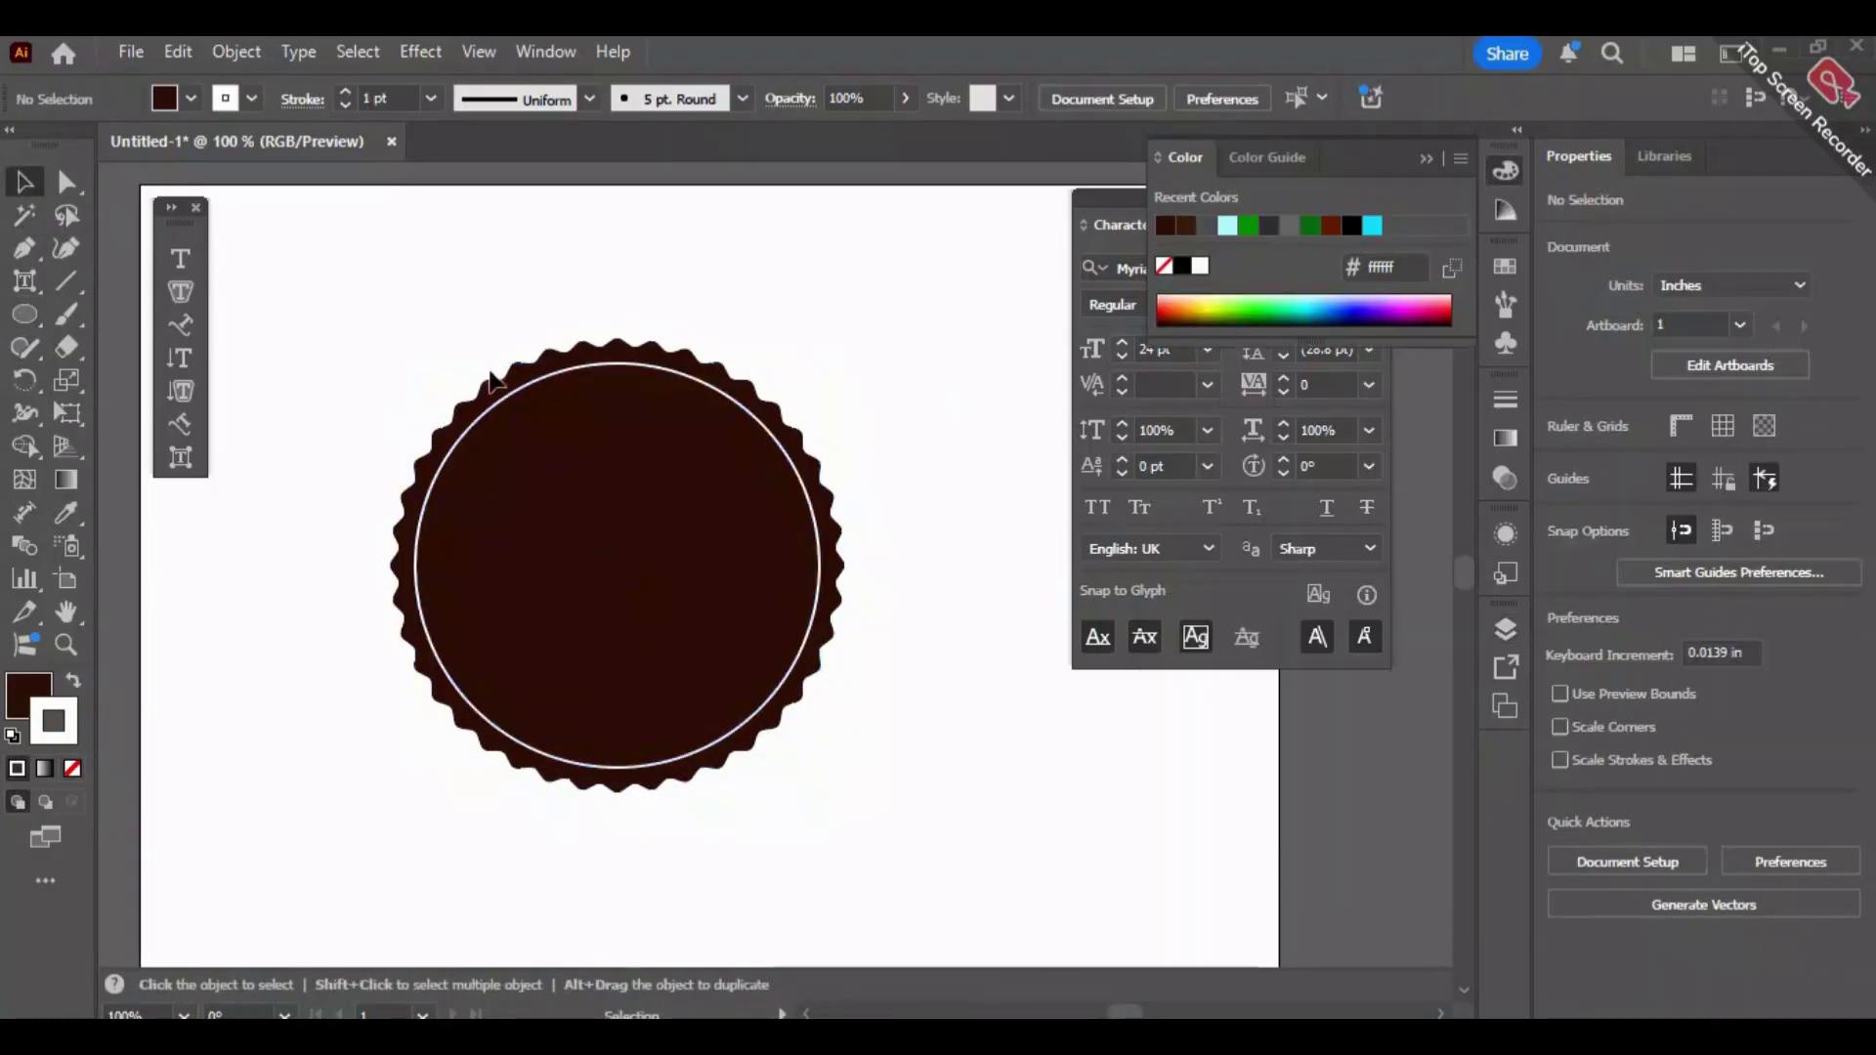
# Duplicate the white-outlined circle as a smaller concentric ring inside it.
pyautogui.click(533, 408)
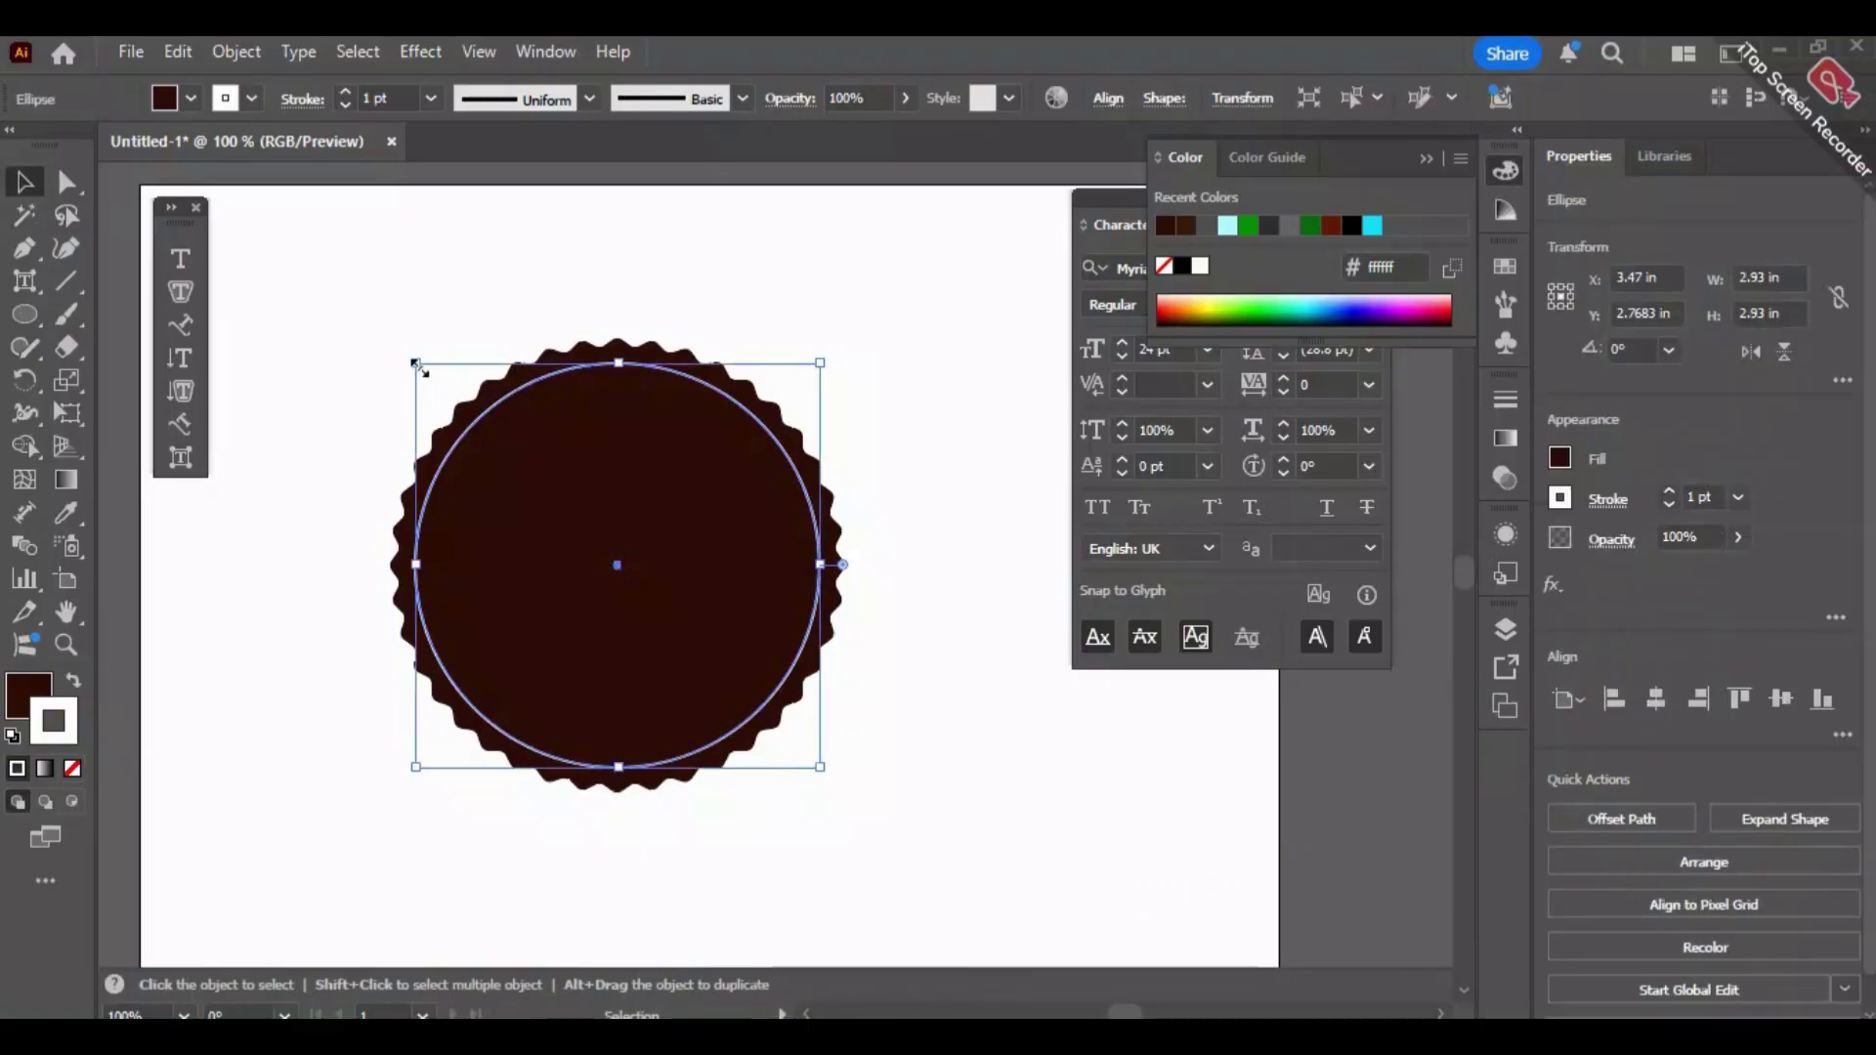
pyautogui.moveTo(418, 367); pyautogui.dragTo(500, 435)
pyautogui.hotkey('ctrl', 'z')
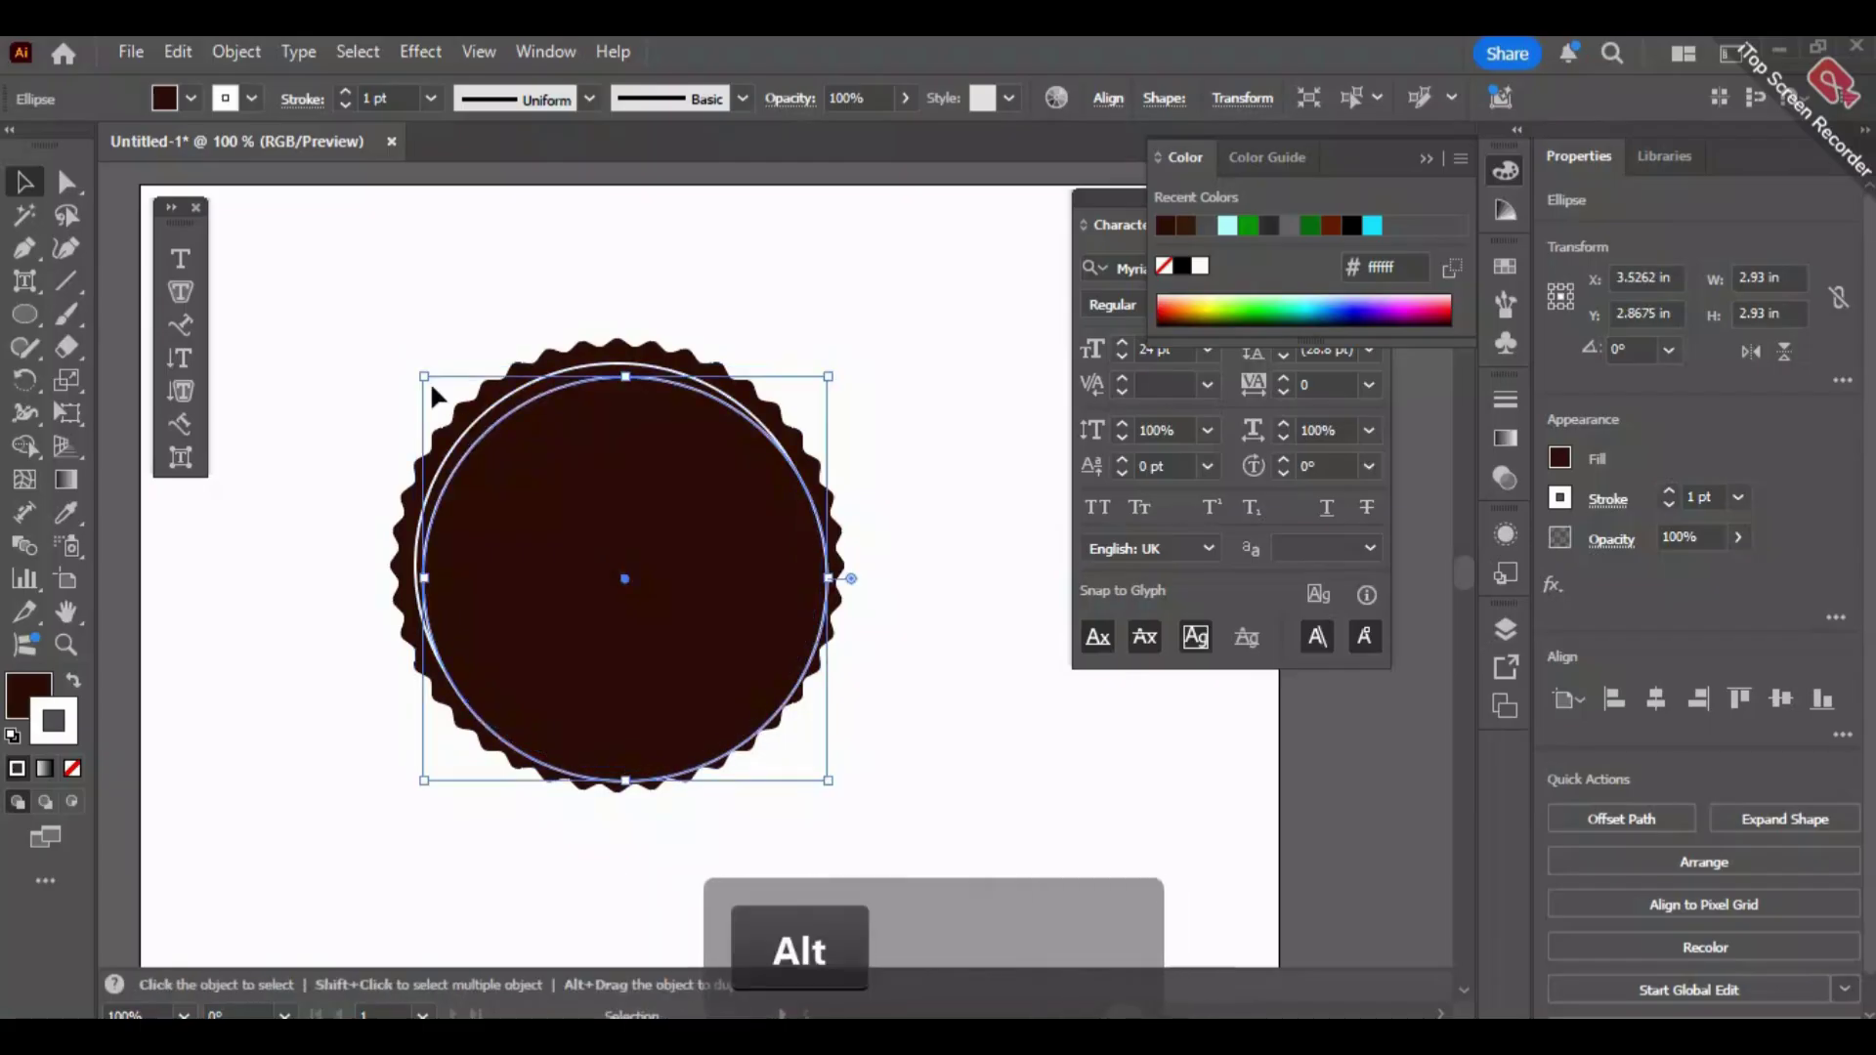
pyautogui.moveTo(623, 584); pyautogui.dragTo(618, 573)
pyautogui.moveTo(415, 364); pyautogui.dragTo(460, 385)
pyautogui.click(926, 449)
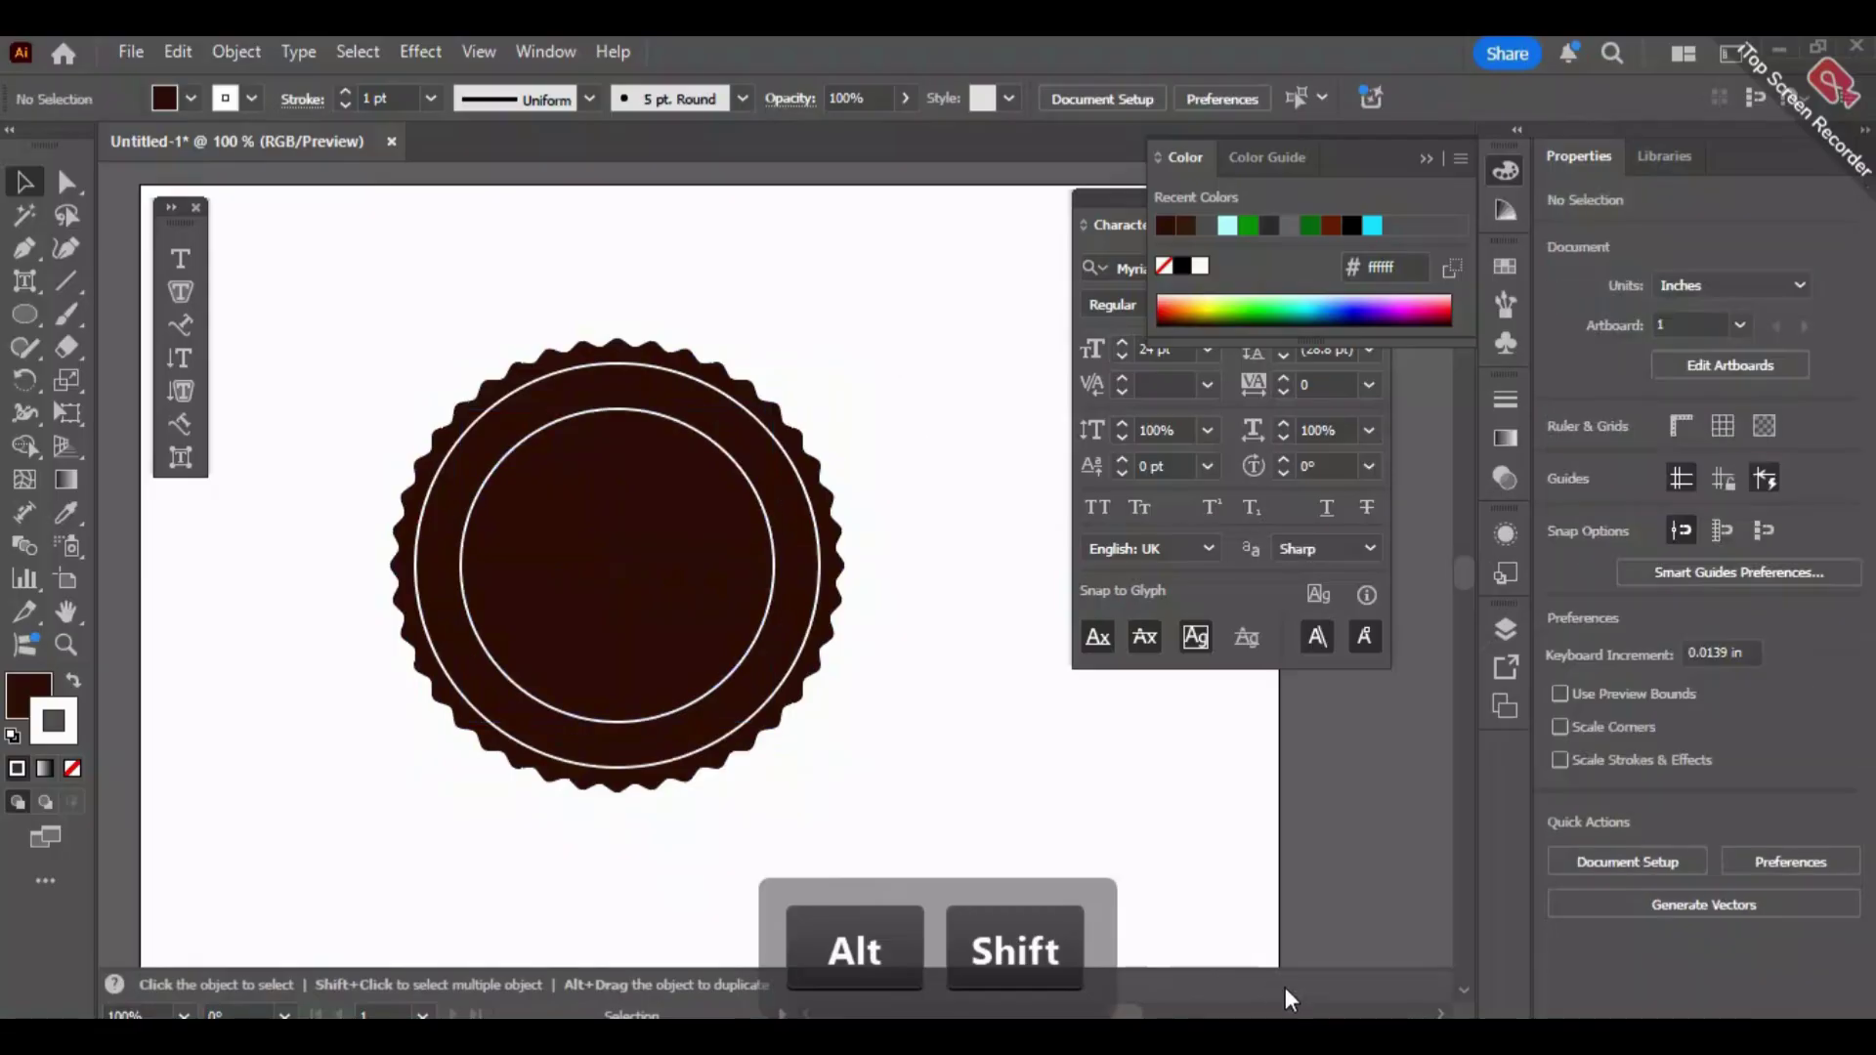
# Resize the inner ring about its centre to about 2.25 in in diameter.
pyautogui.click(621, 452)
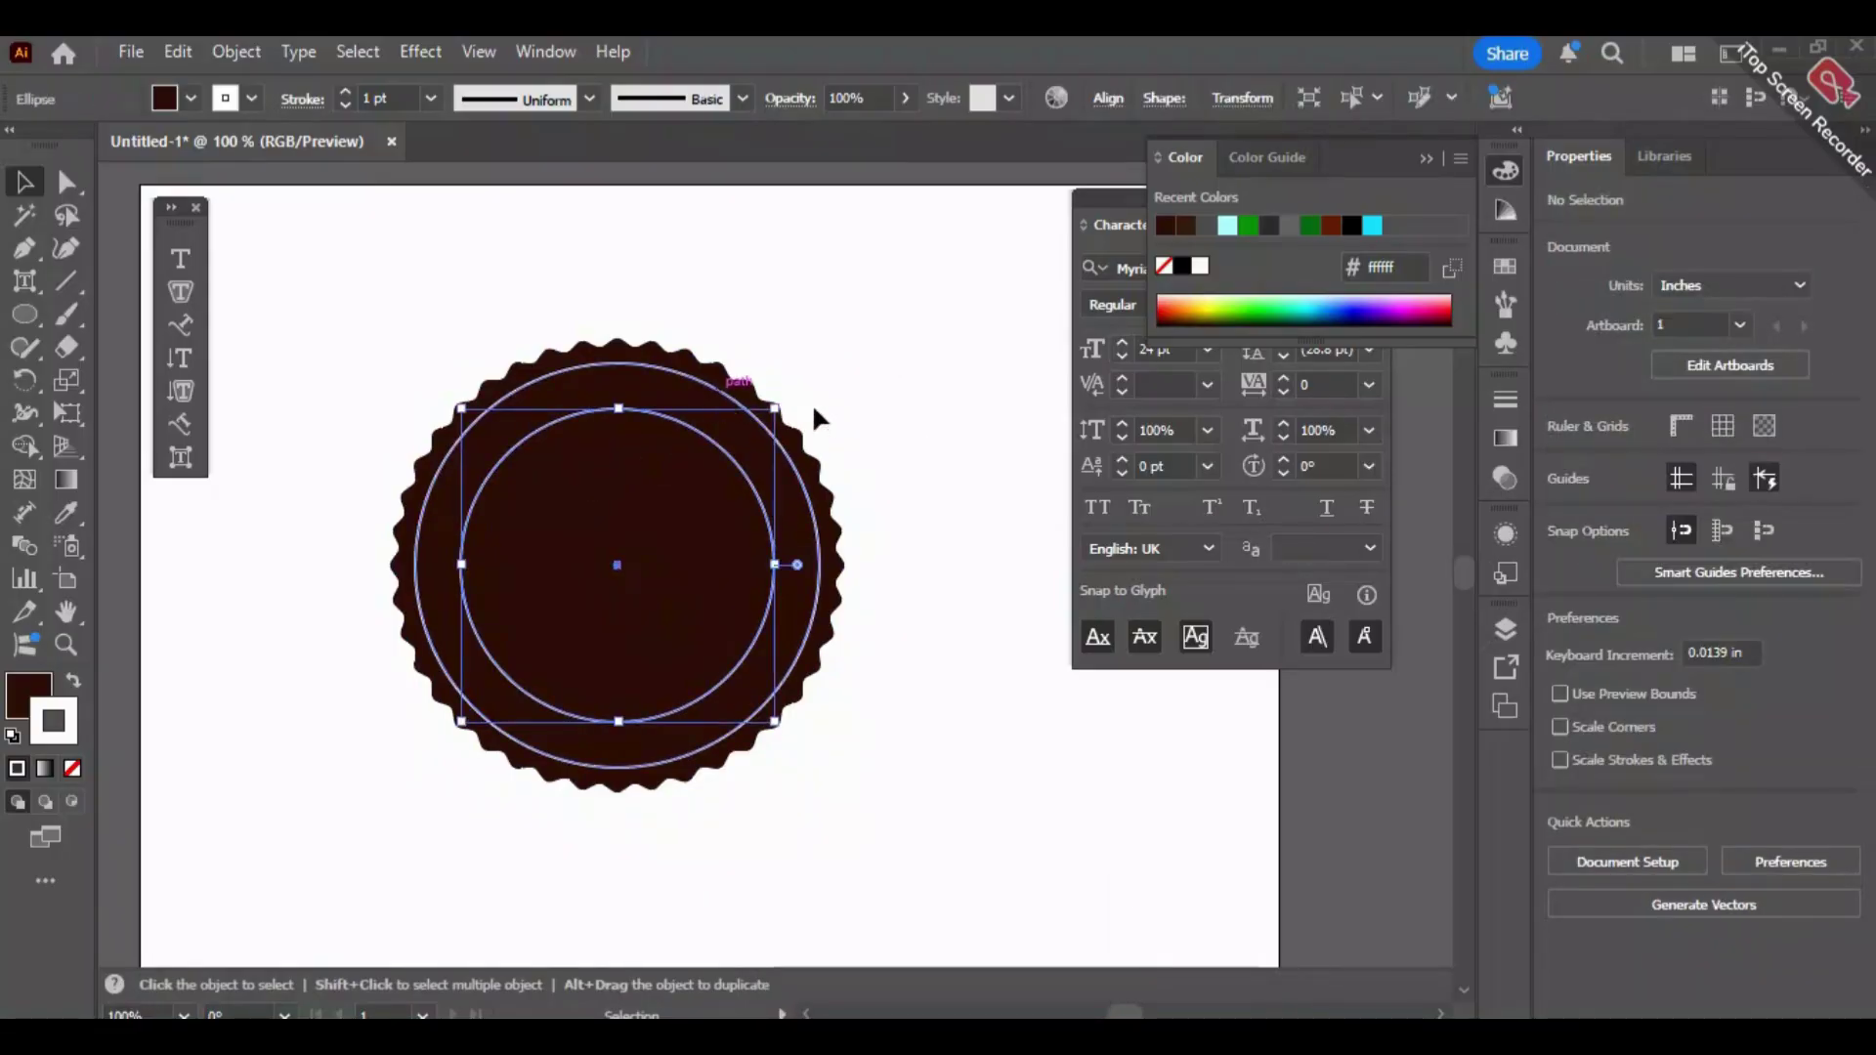
pyautogui.moveTo(775, 411); pyautogui.dragTo(820, 413)
pyautogui.click(858, 297)
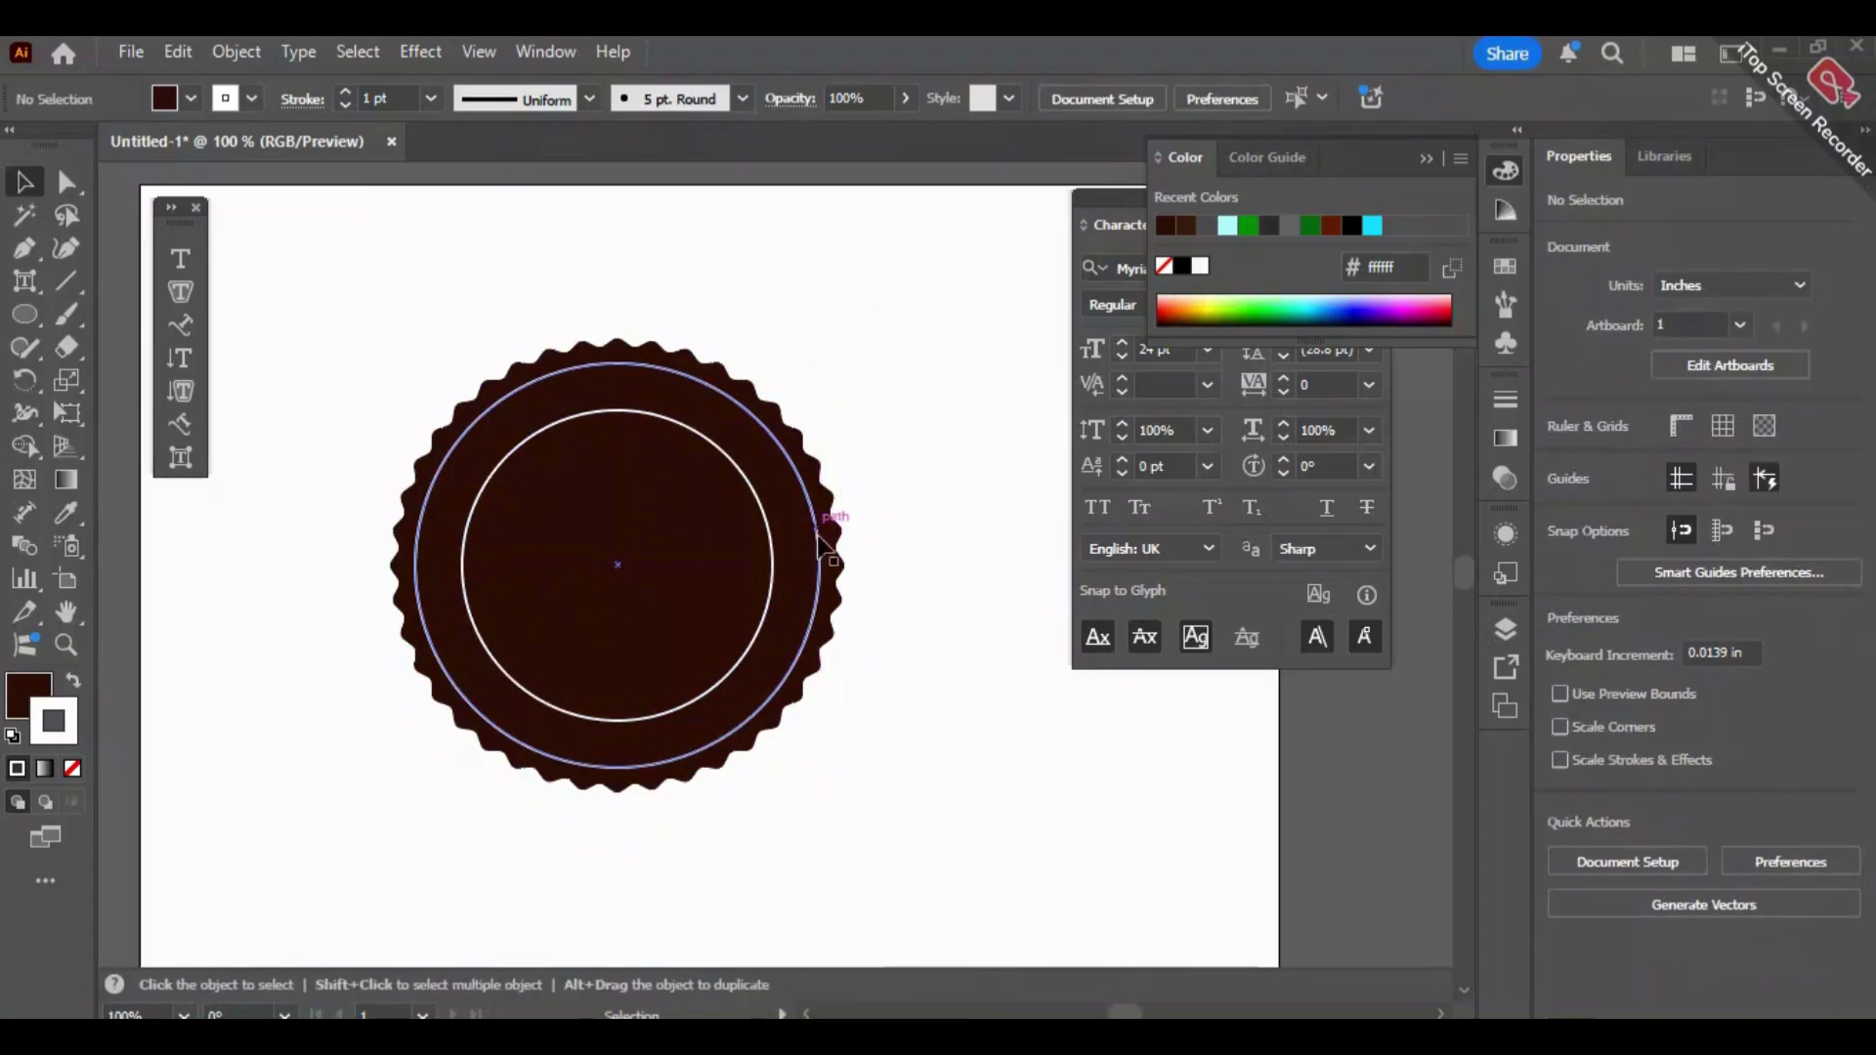
# Copy the 2.25 in inner circle to the badge's upper right, and remove the copy's fill.
pyautogui.moveTo(703, 449); pyautogui.dragTo(1011, 256)
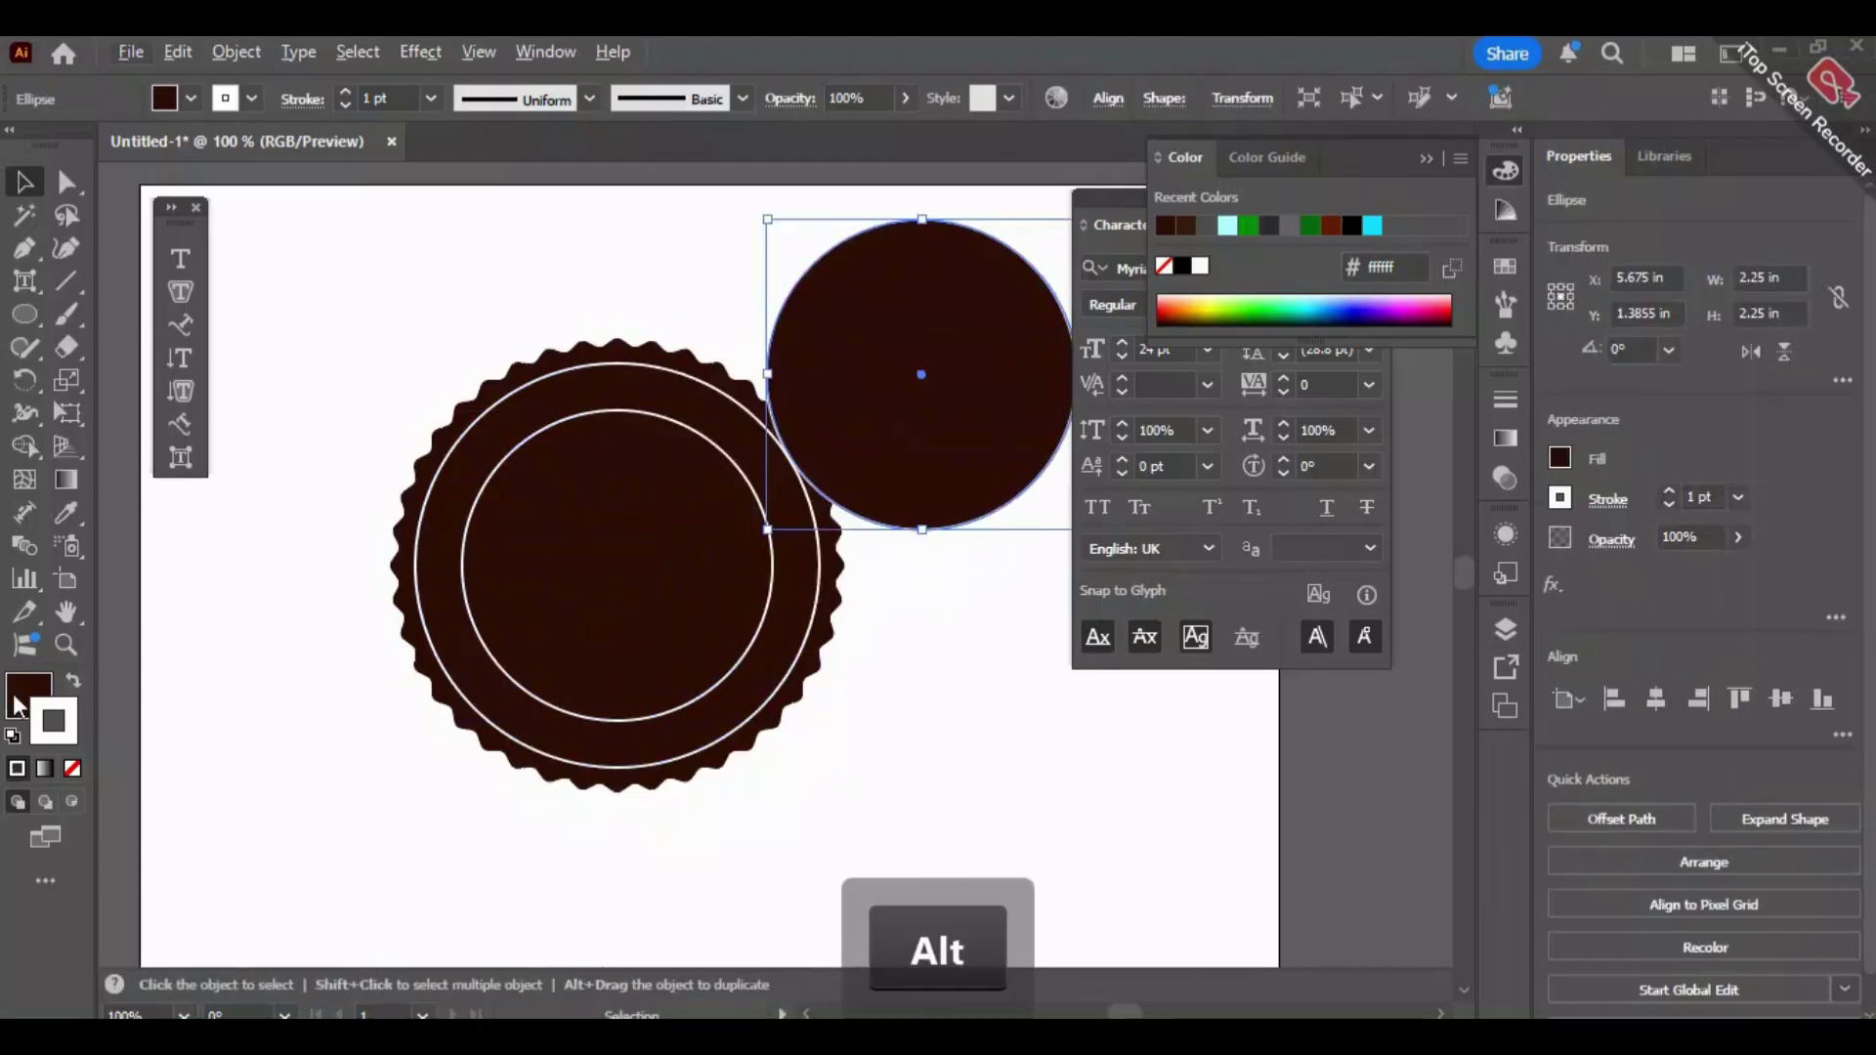
pyautogui.click(18, 705)
pyautogui.click(72, 767)
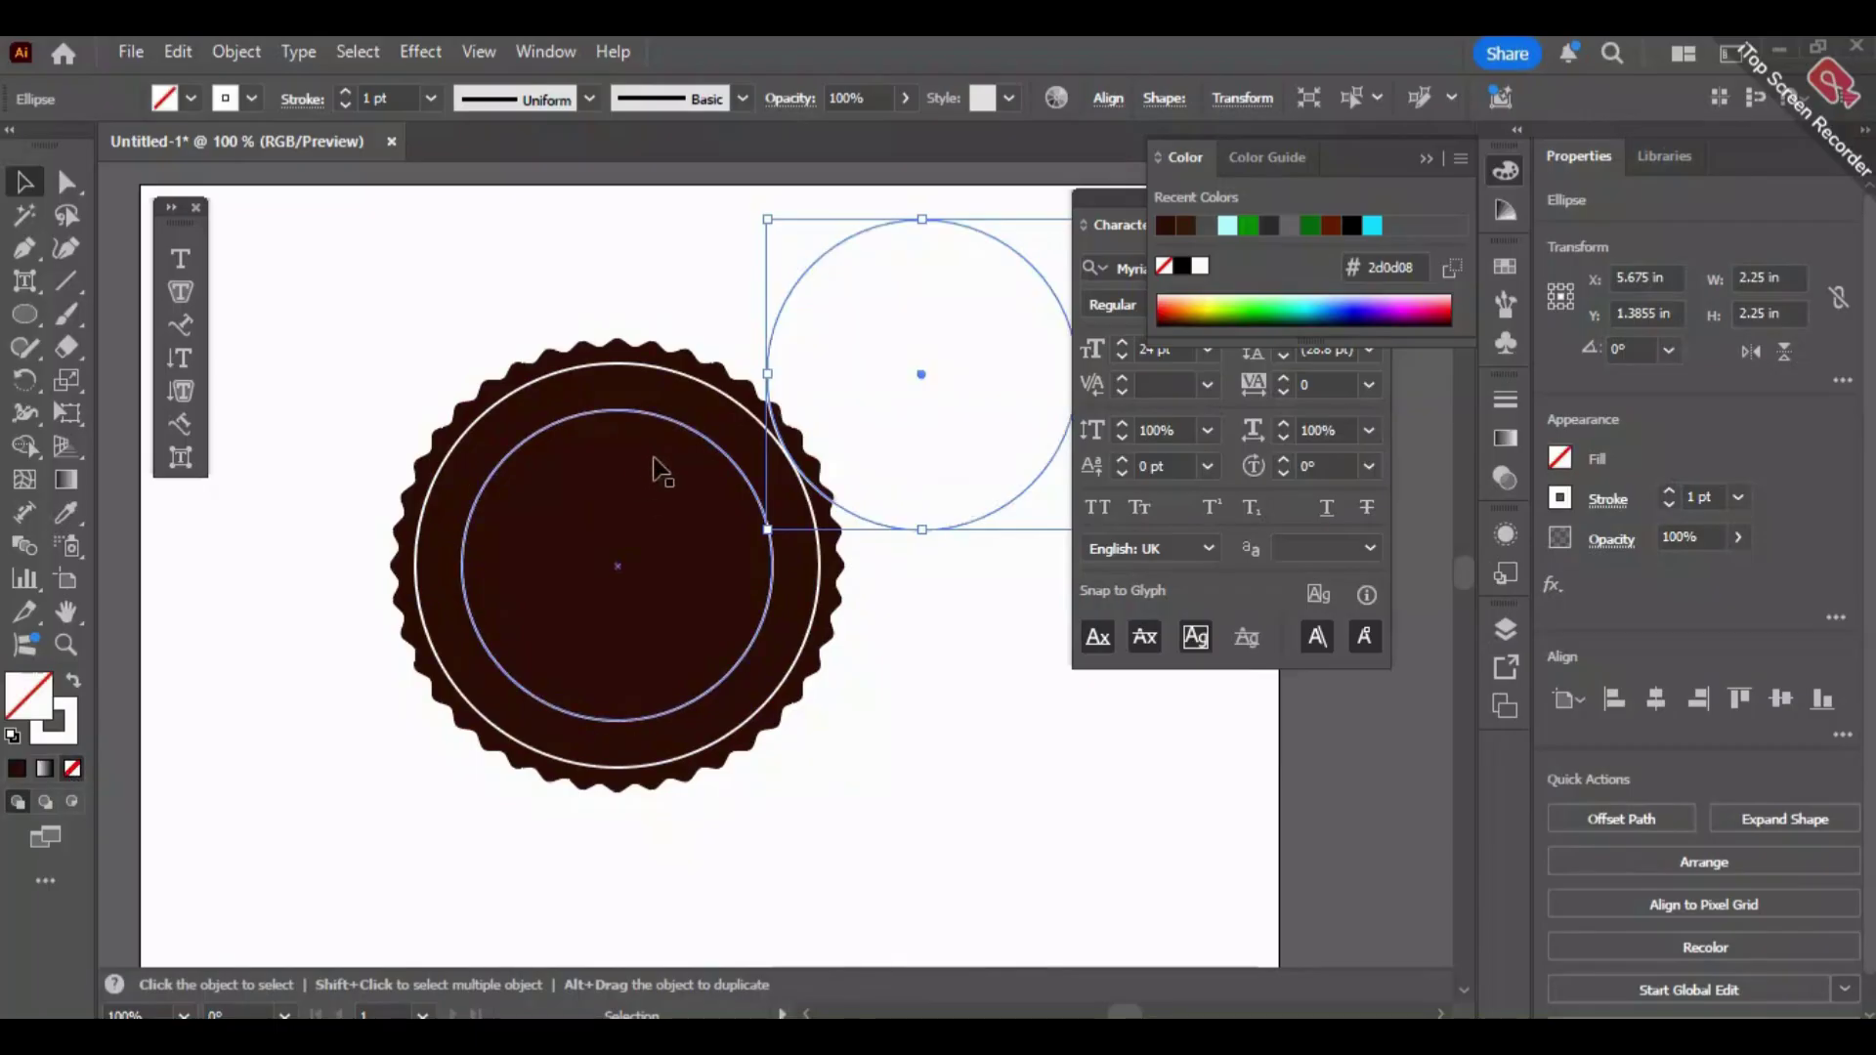
# Add the path text "Adobe Illustrator" along the copied circle.
pyautogui.click(181, 329)
pyautogui.click(879, 221)
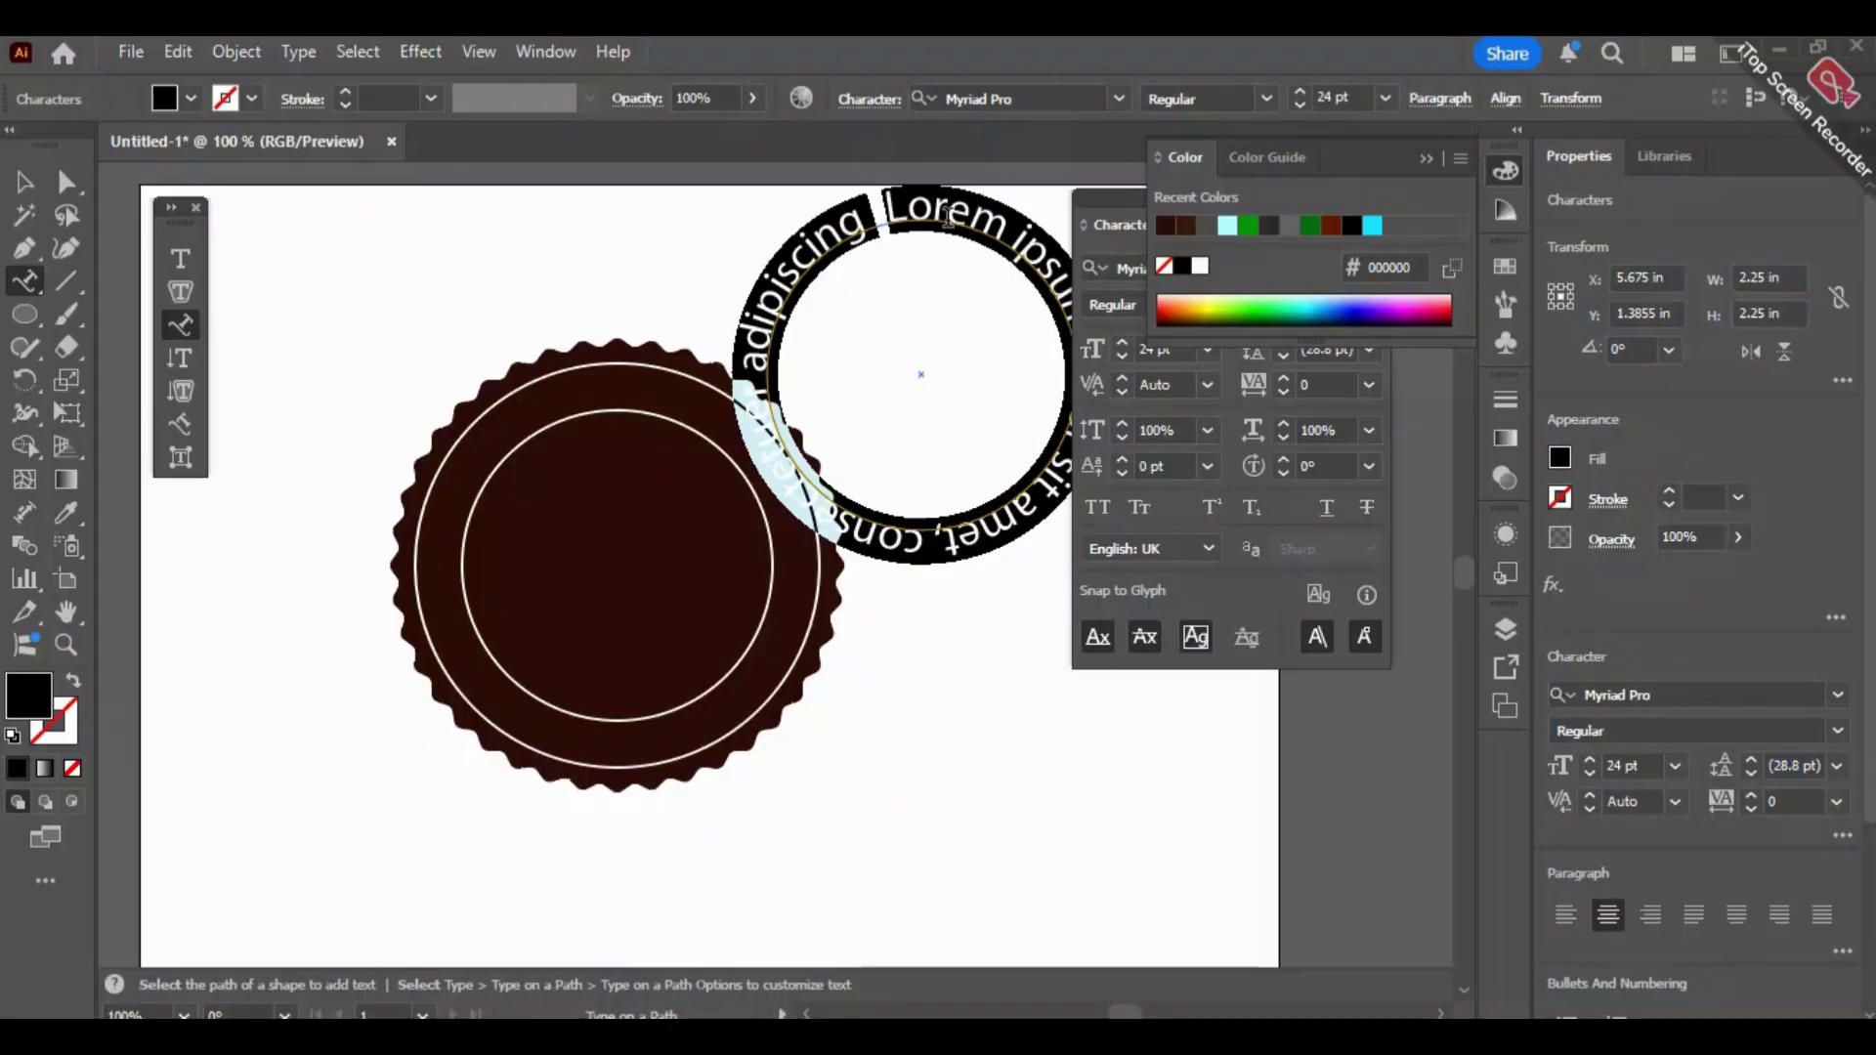
pyautogui.press('shift')
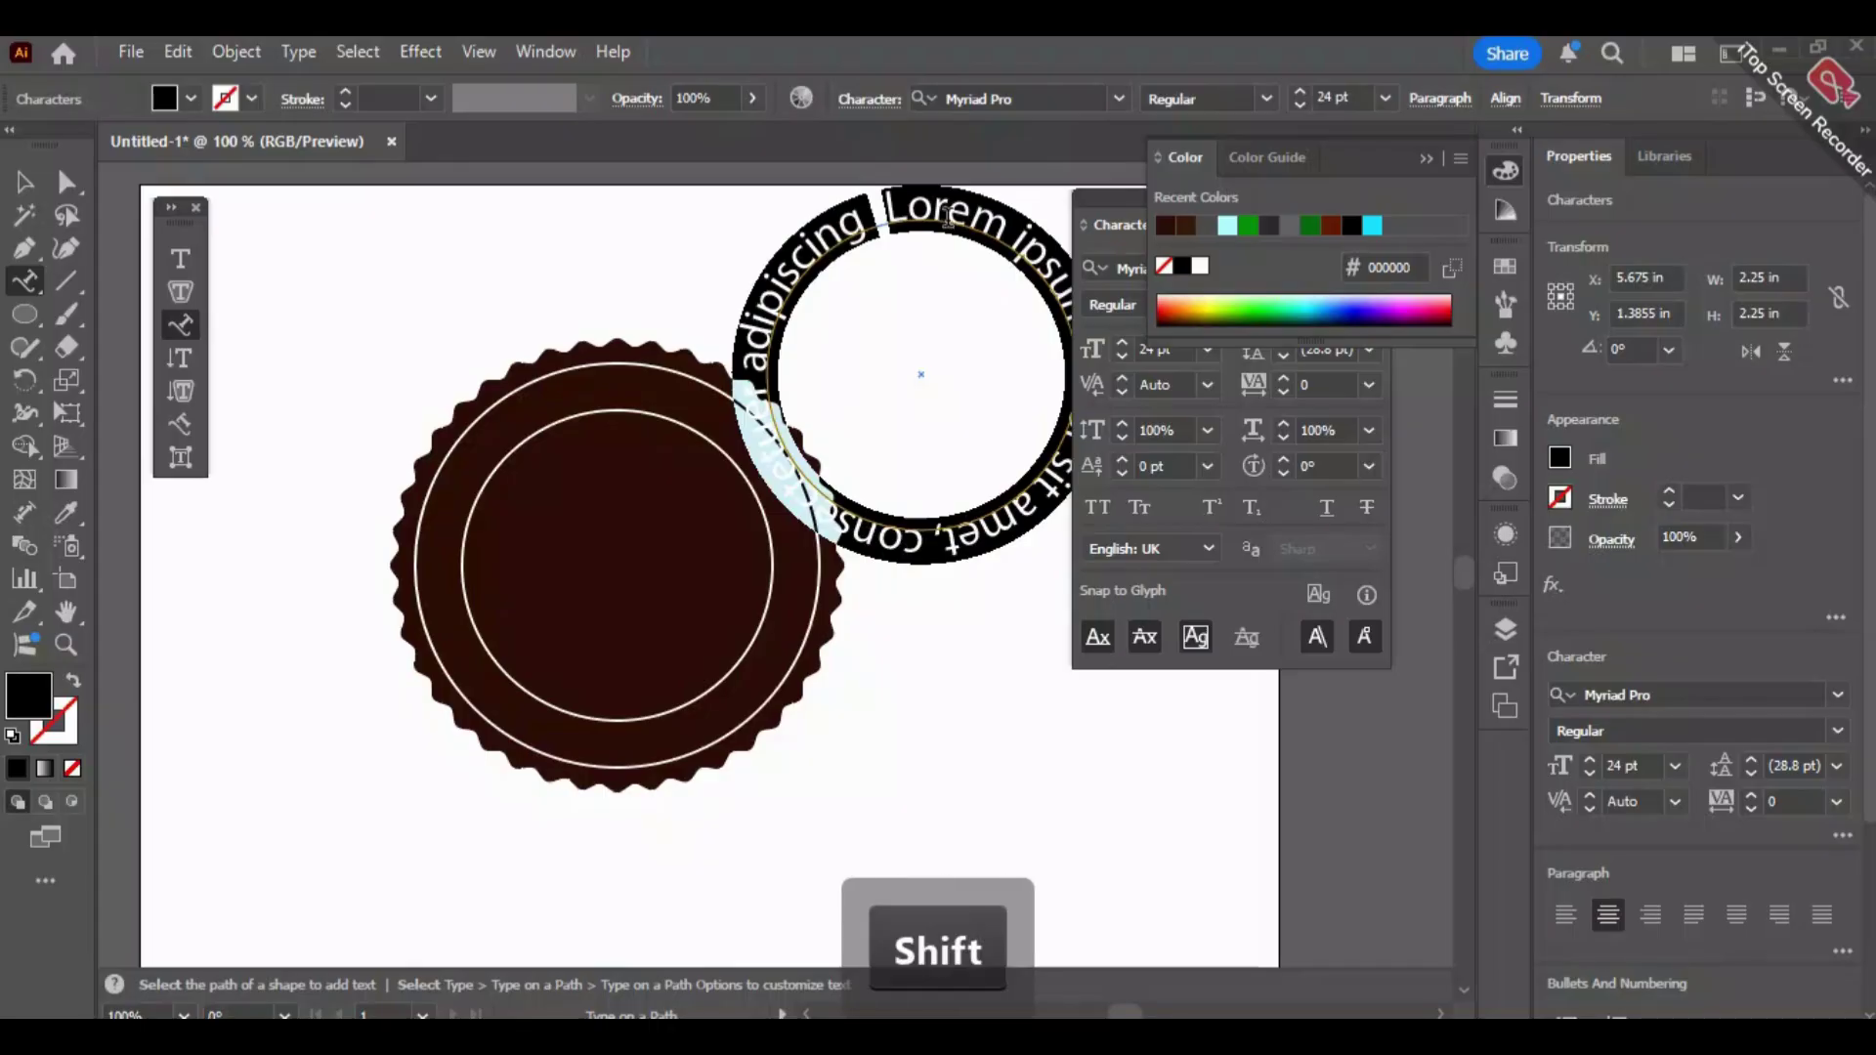
pyautogui.write('Adobe')
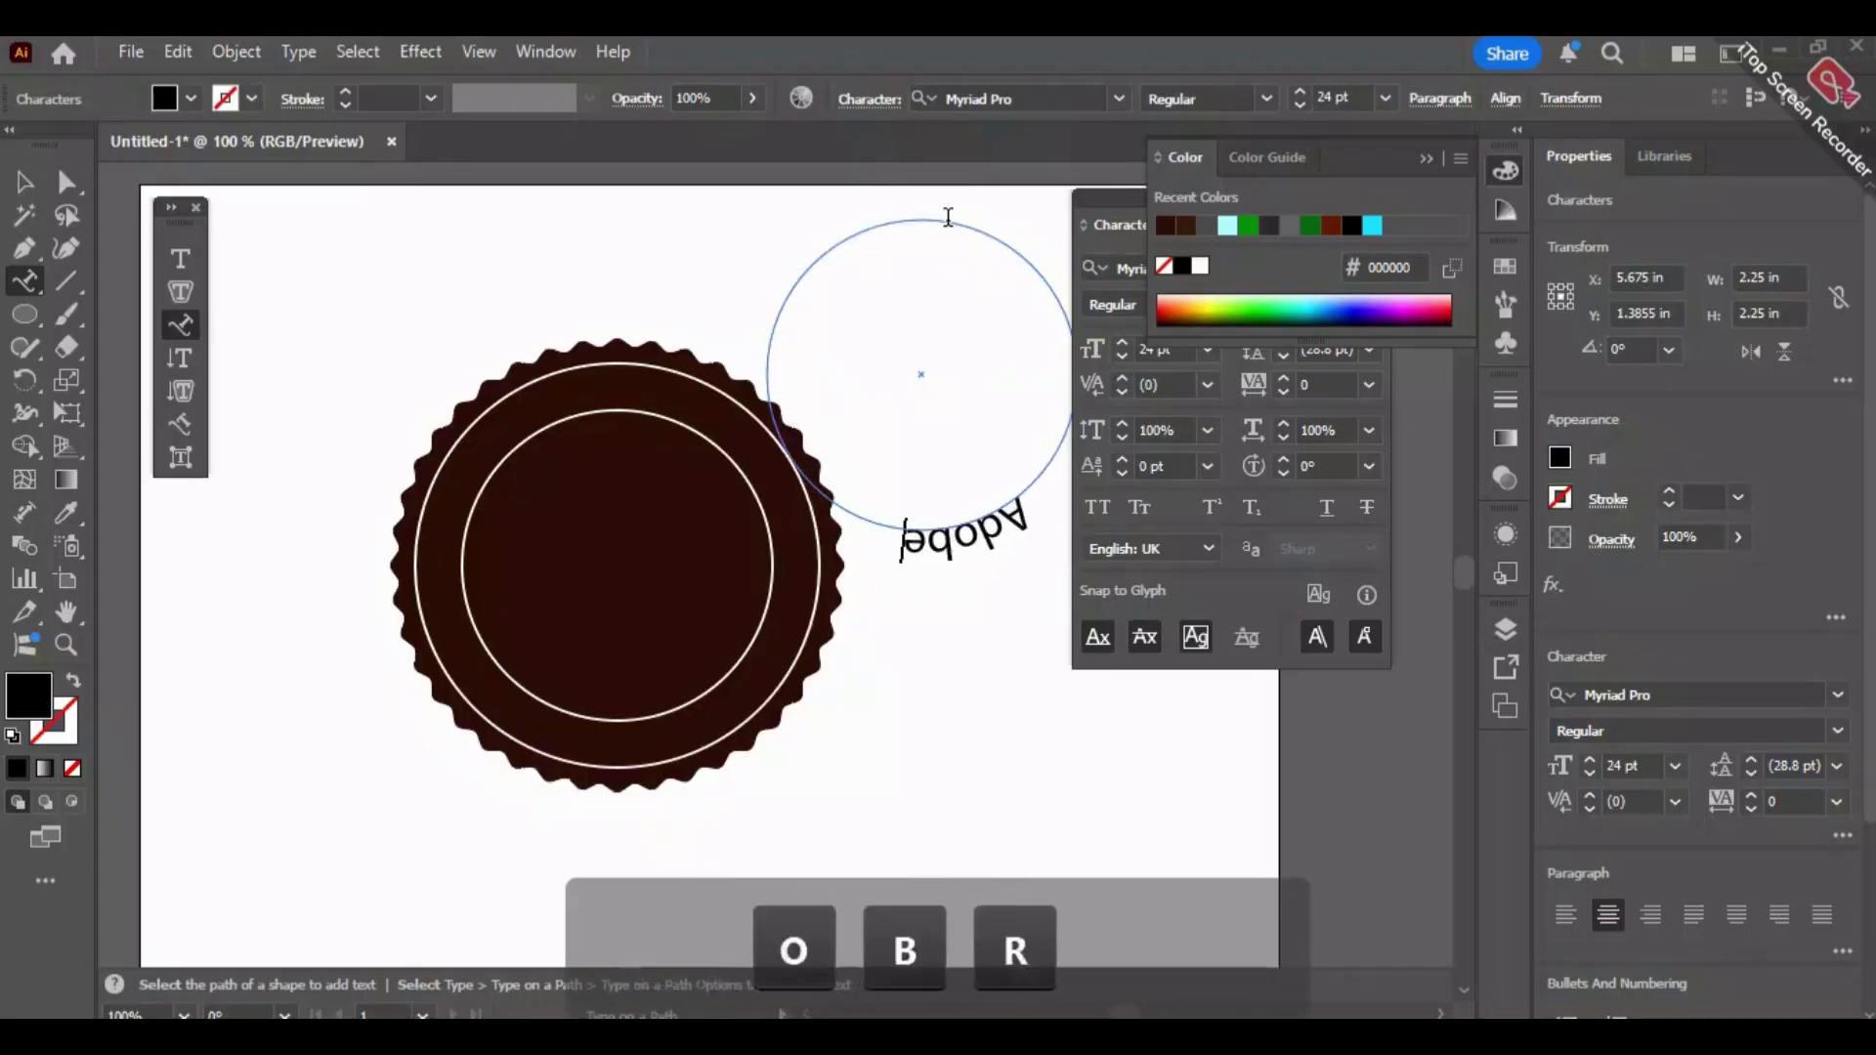
pyautogui.press('BackSpace')
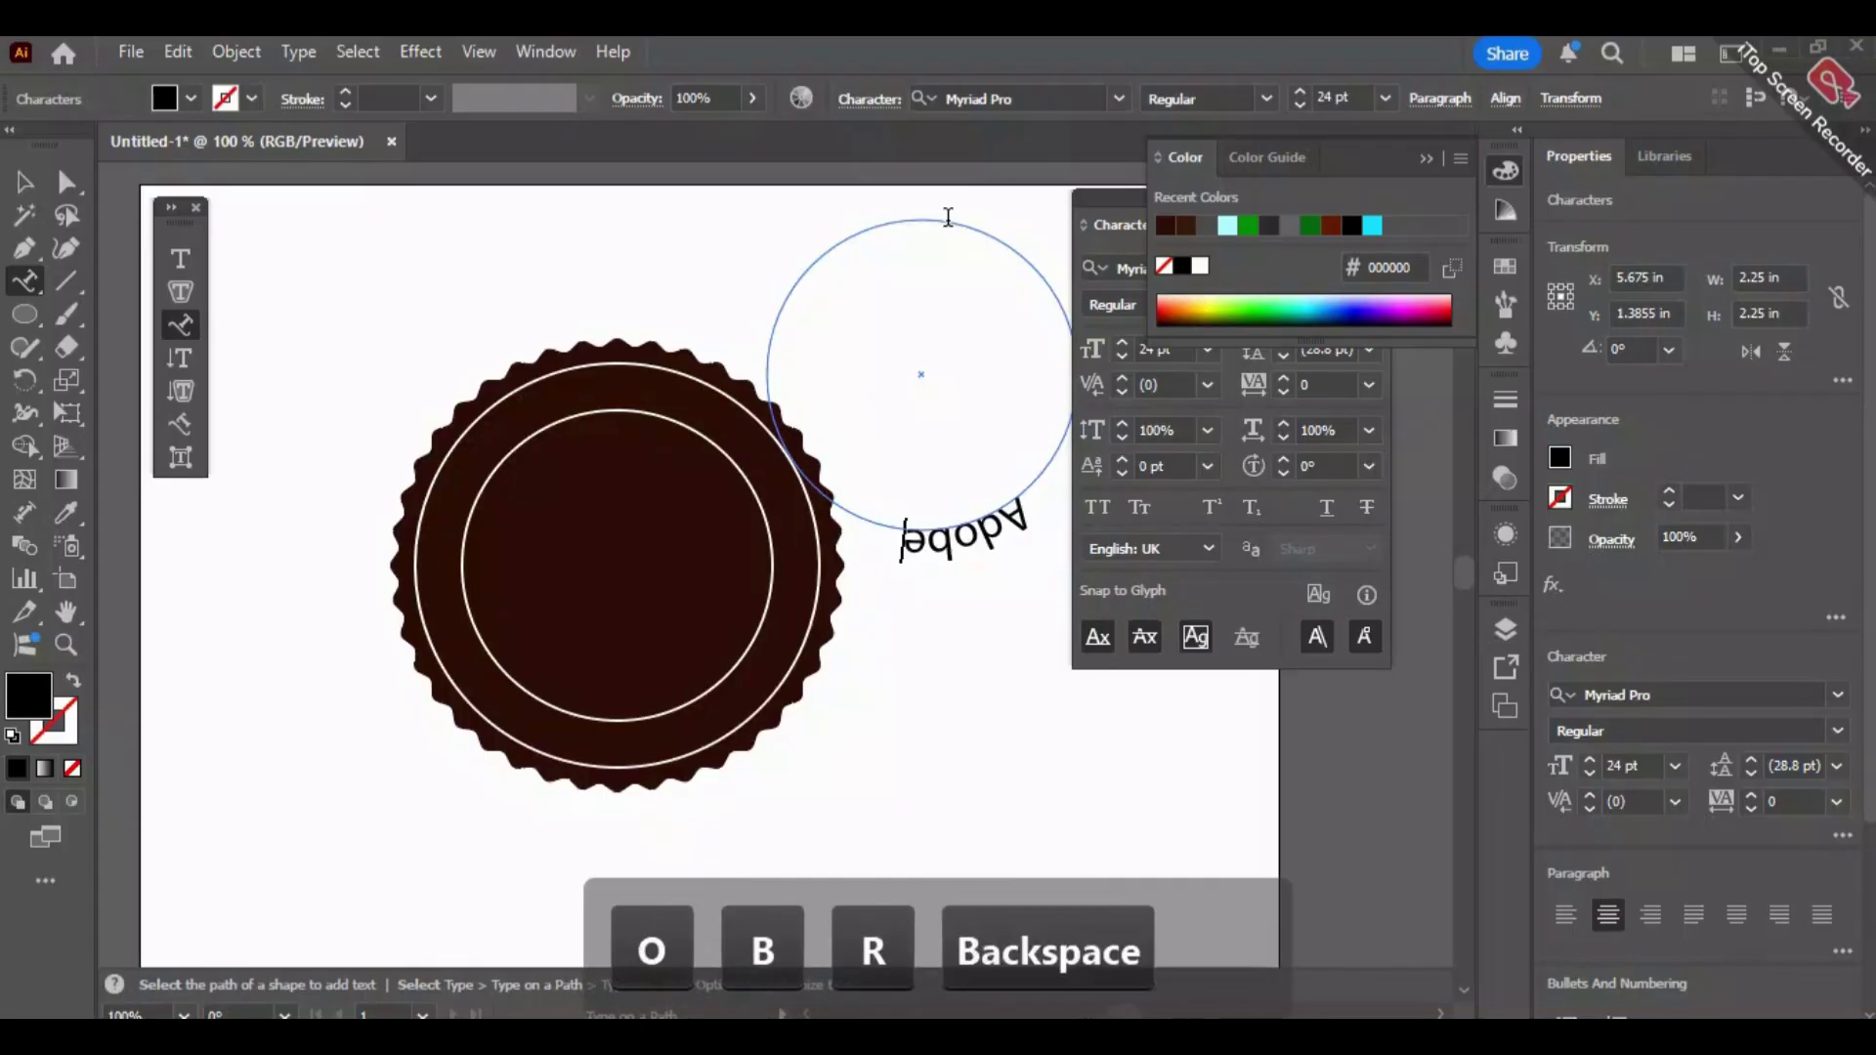
pyautogui.write('e Illus')
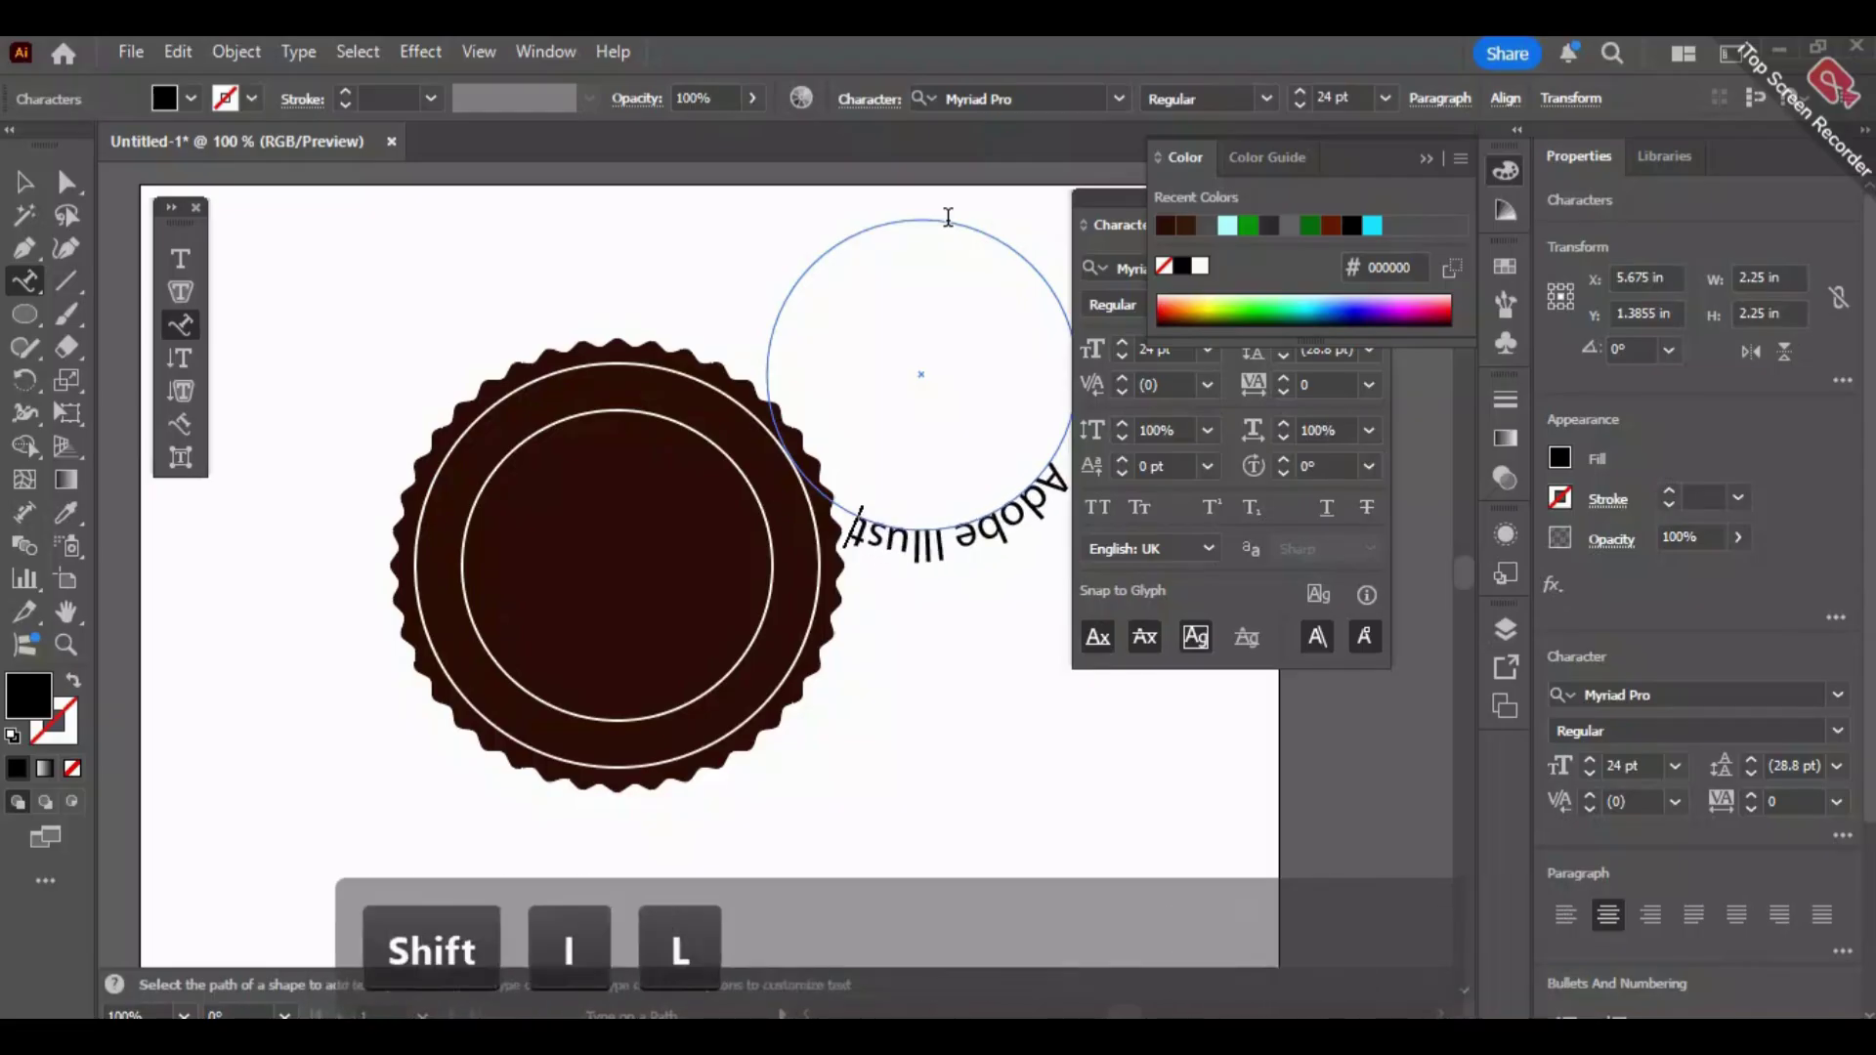
pyautogui.write('trator')
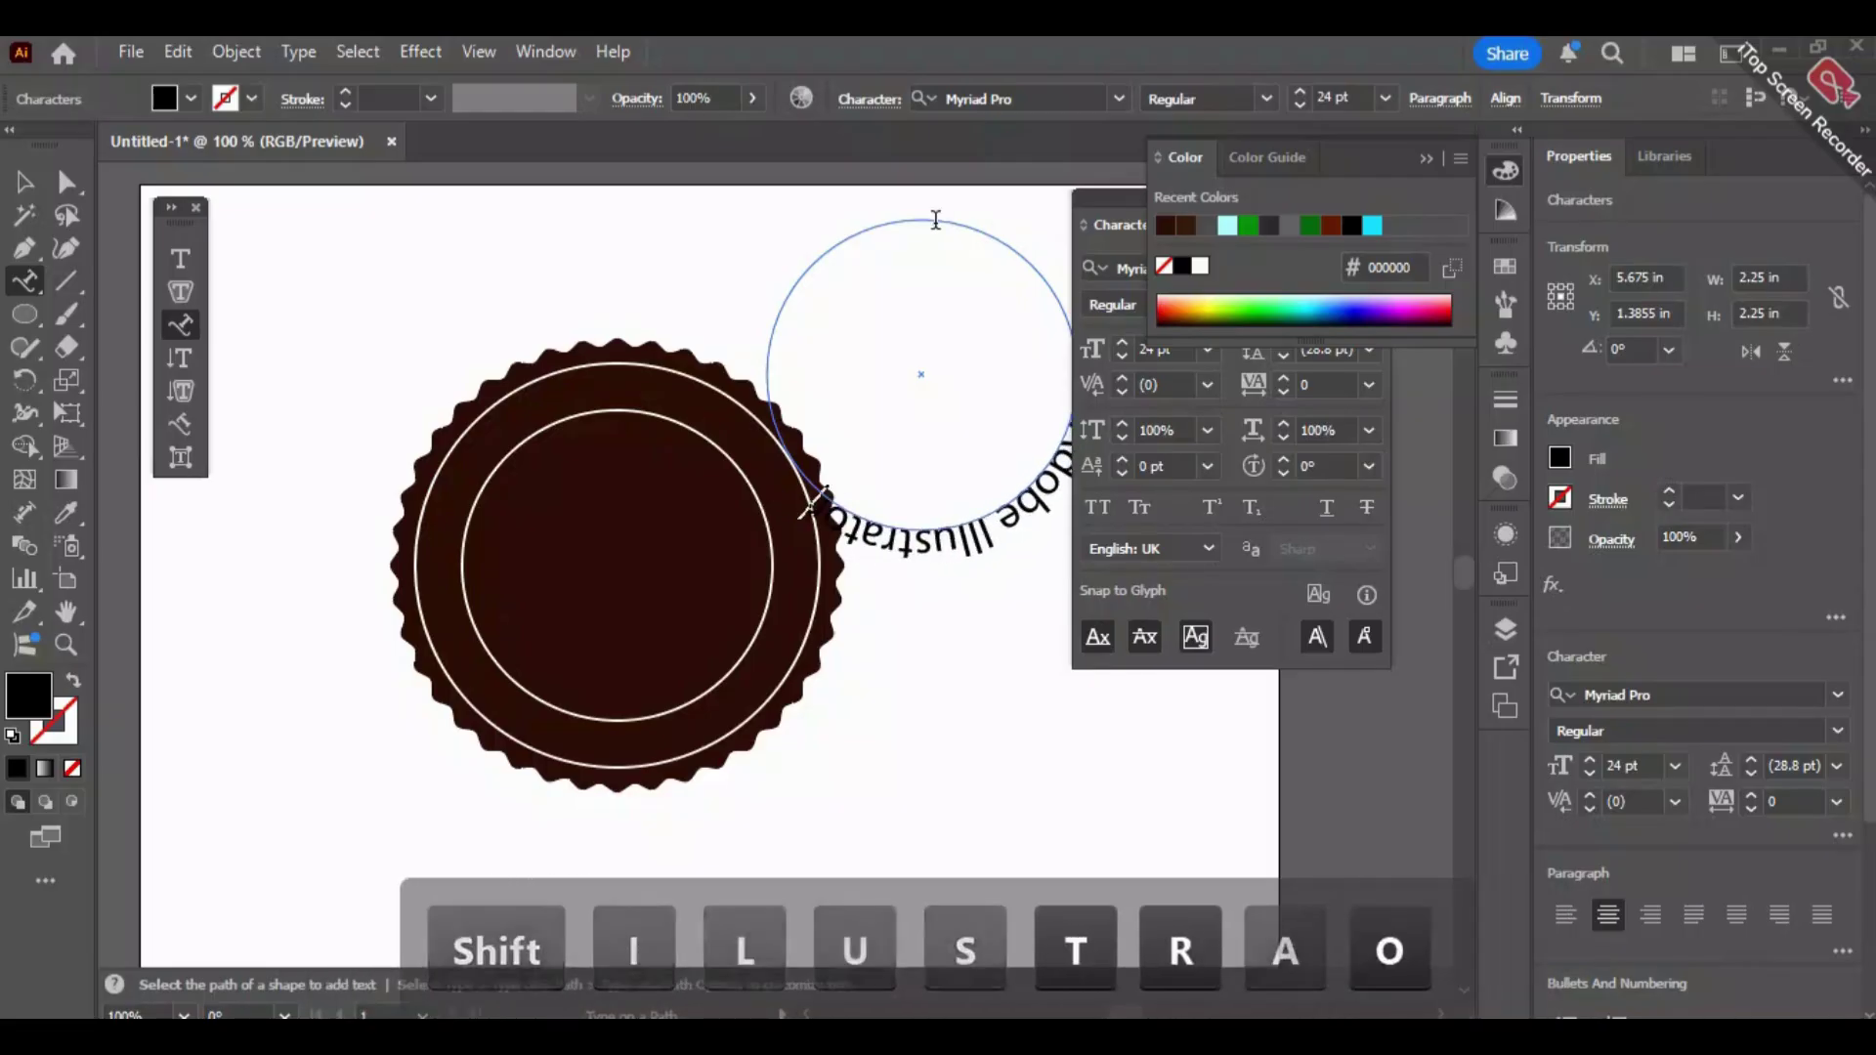
pyautogui.press('Escape')
# Slide the text to the top of its circular path, and move the type circle to the badge's upper left.
pyautogui.moveTo(840, 503); pyautogui.dragTo(573, 599)
pyautogui.moveTo(681, 665); pyautogui.dragTo(599, 297)
pyautogui.scroll(3, 599, 297)
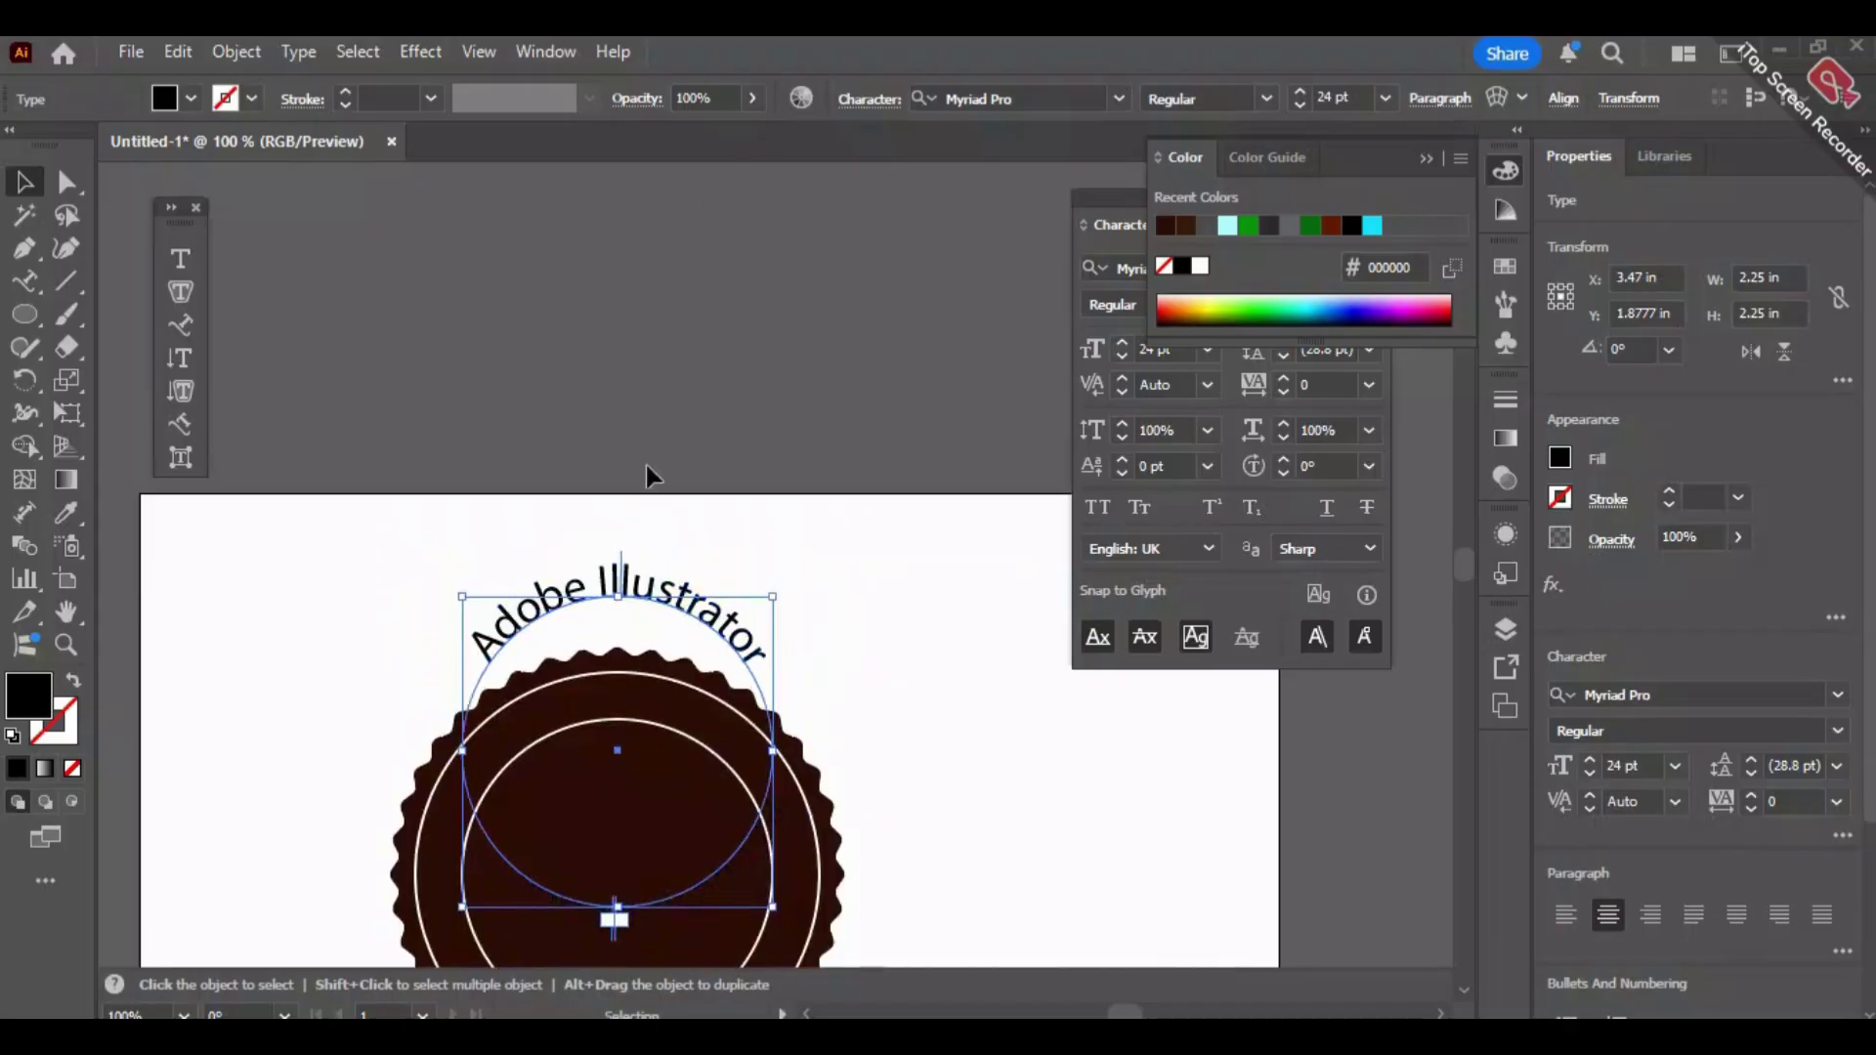
pyautogui.scroll(-2, 683, 495)
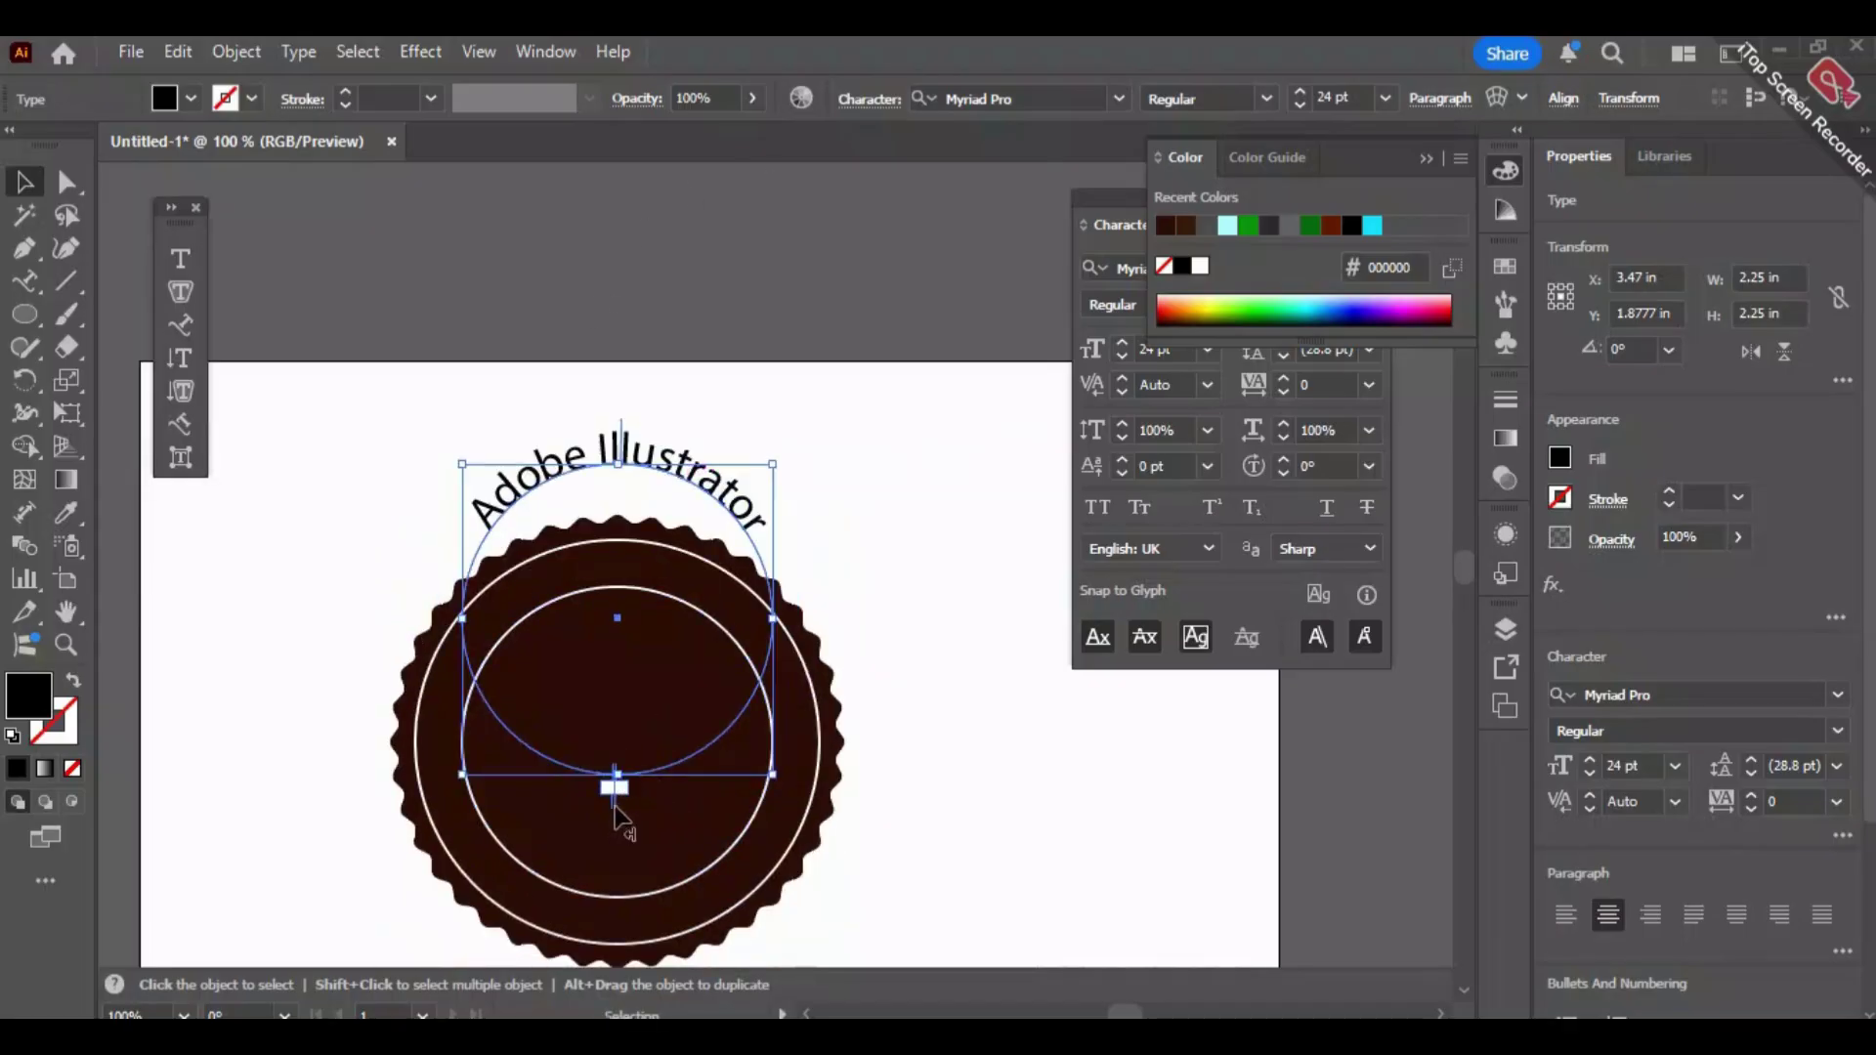
pyautogui.moveTo(618, 809); pyautogui.dragTo(527, 581)
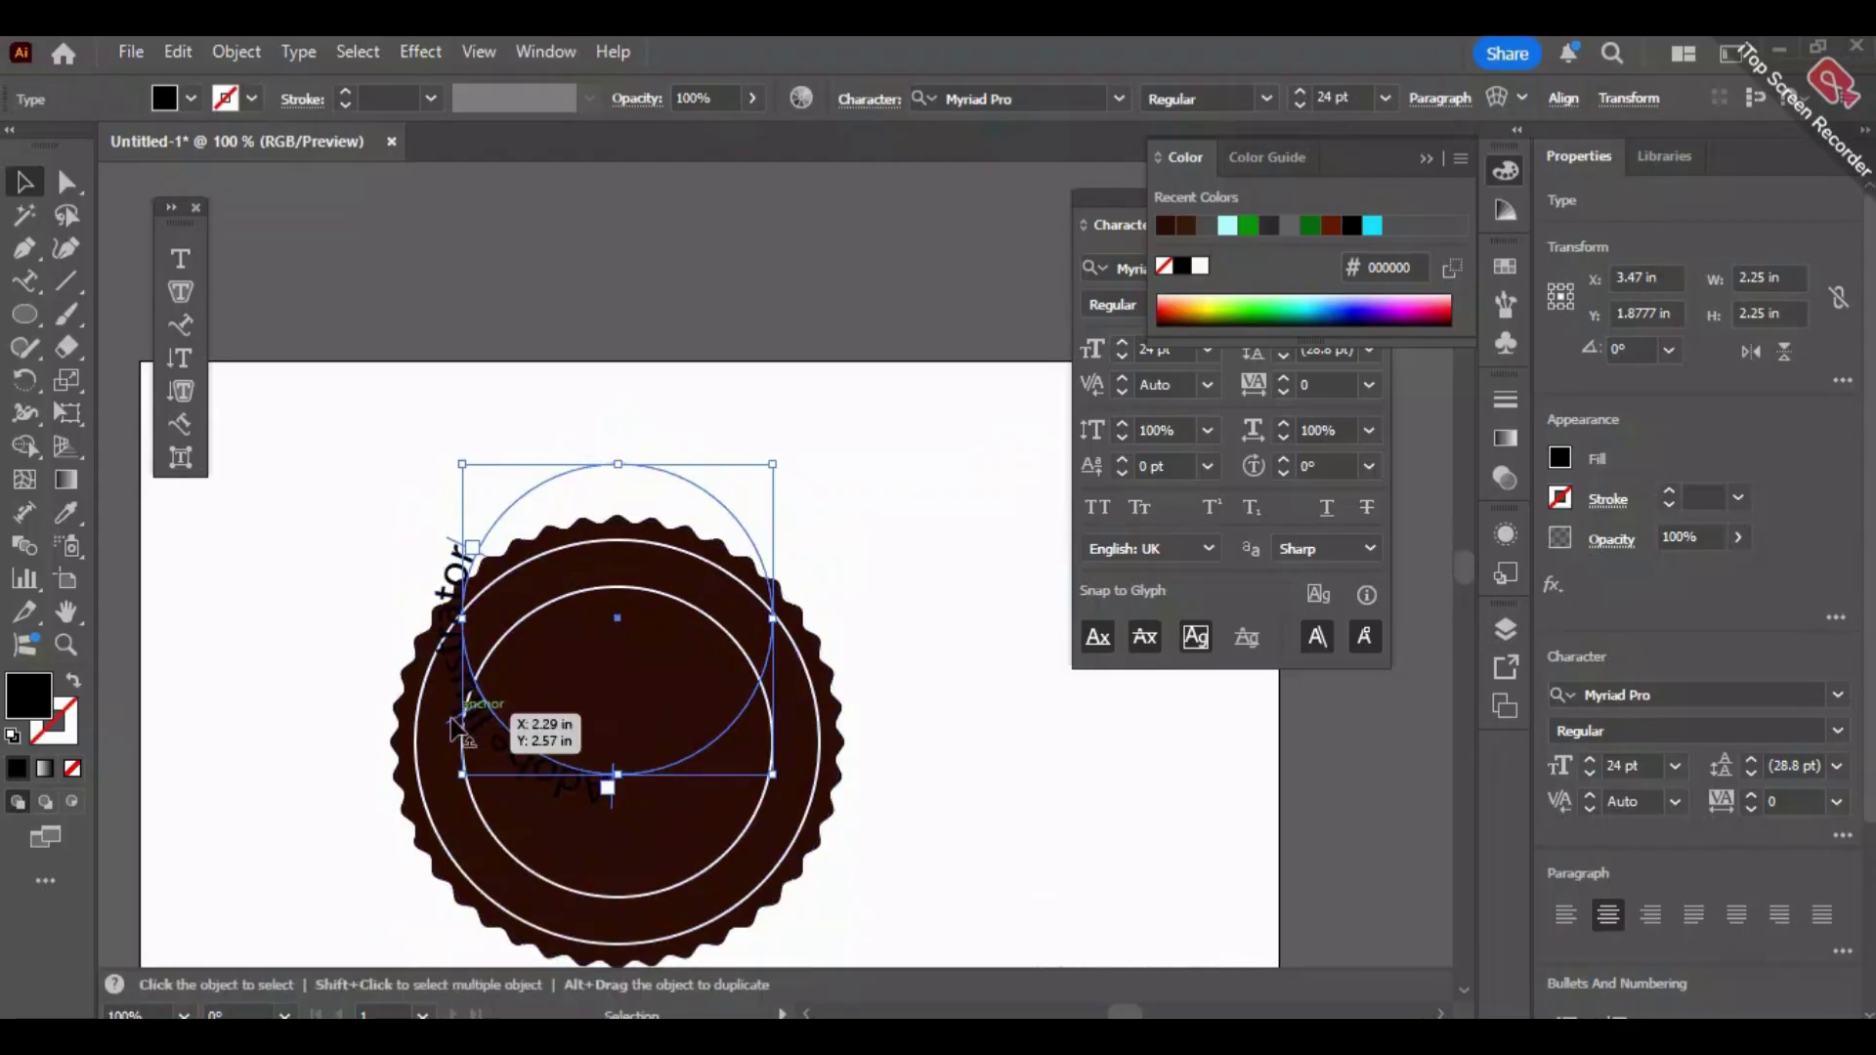
pyautogui.moveTo(457, 729); pyautogui.dragTo(330, 491)
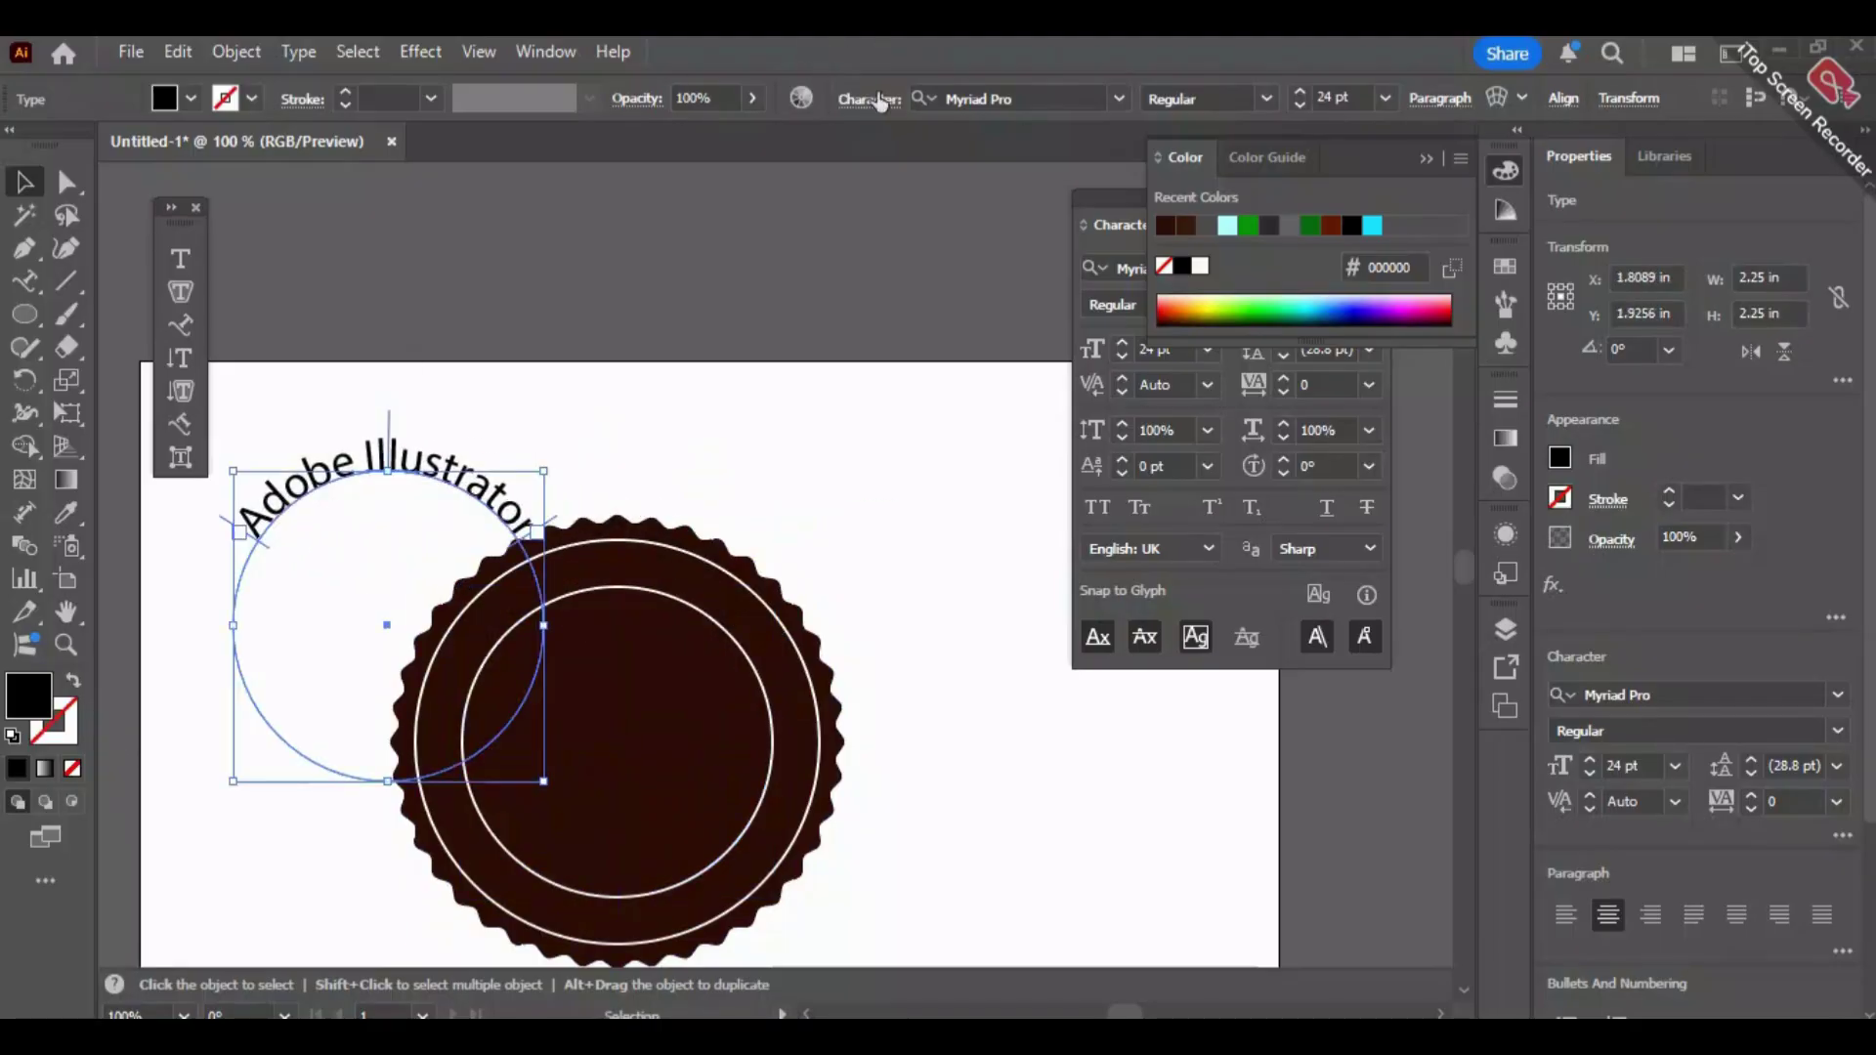
# Extend the text's end bracket along the circle, and set the curved text's font to Bodoni MT Bold.
pyautogui.click(1118, 98)
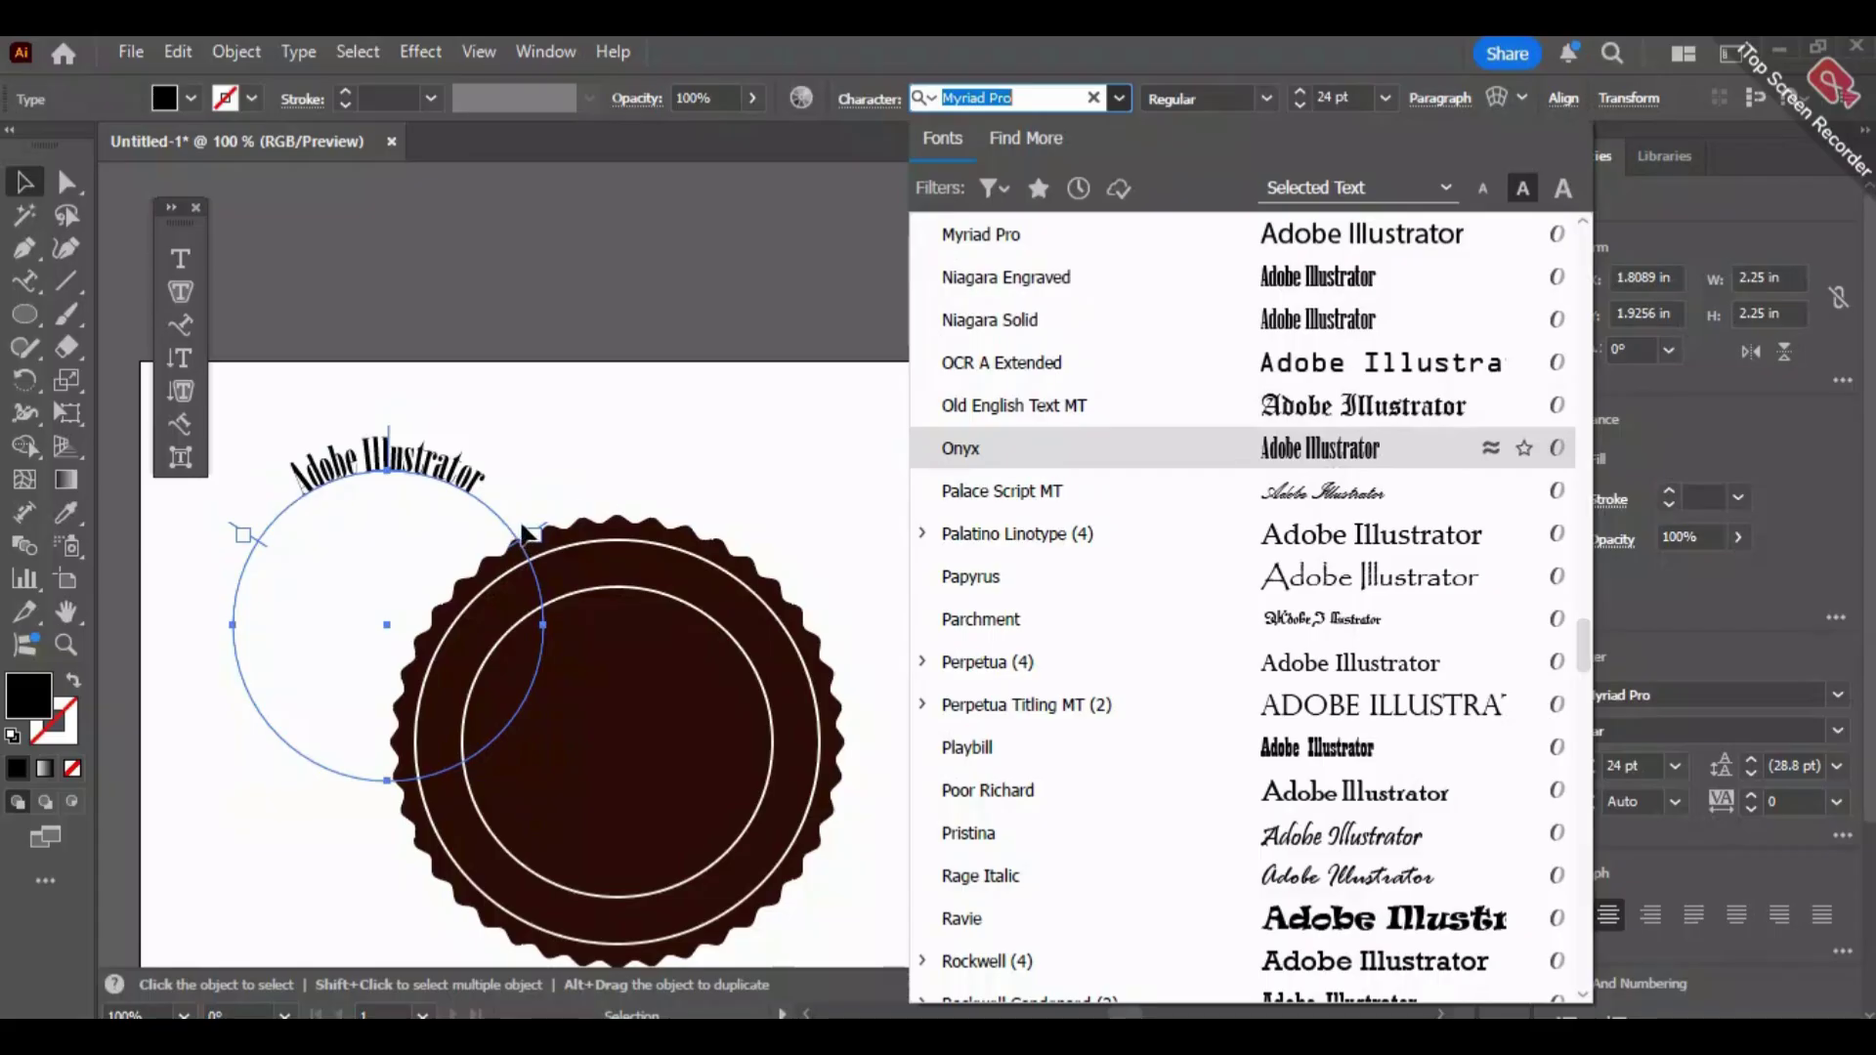
pyautogui.moveTo(529, 535); pyautogui.dragTo(554, 580)
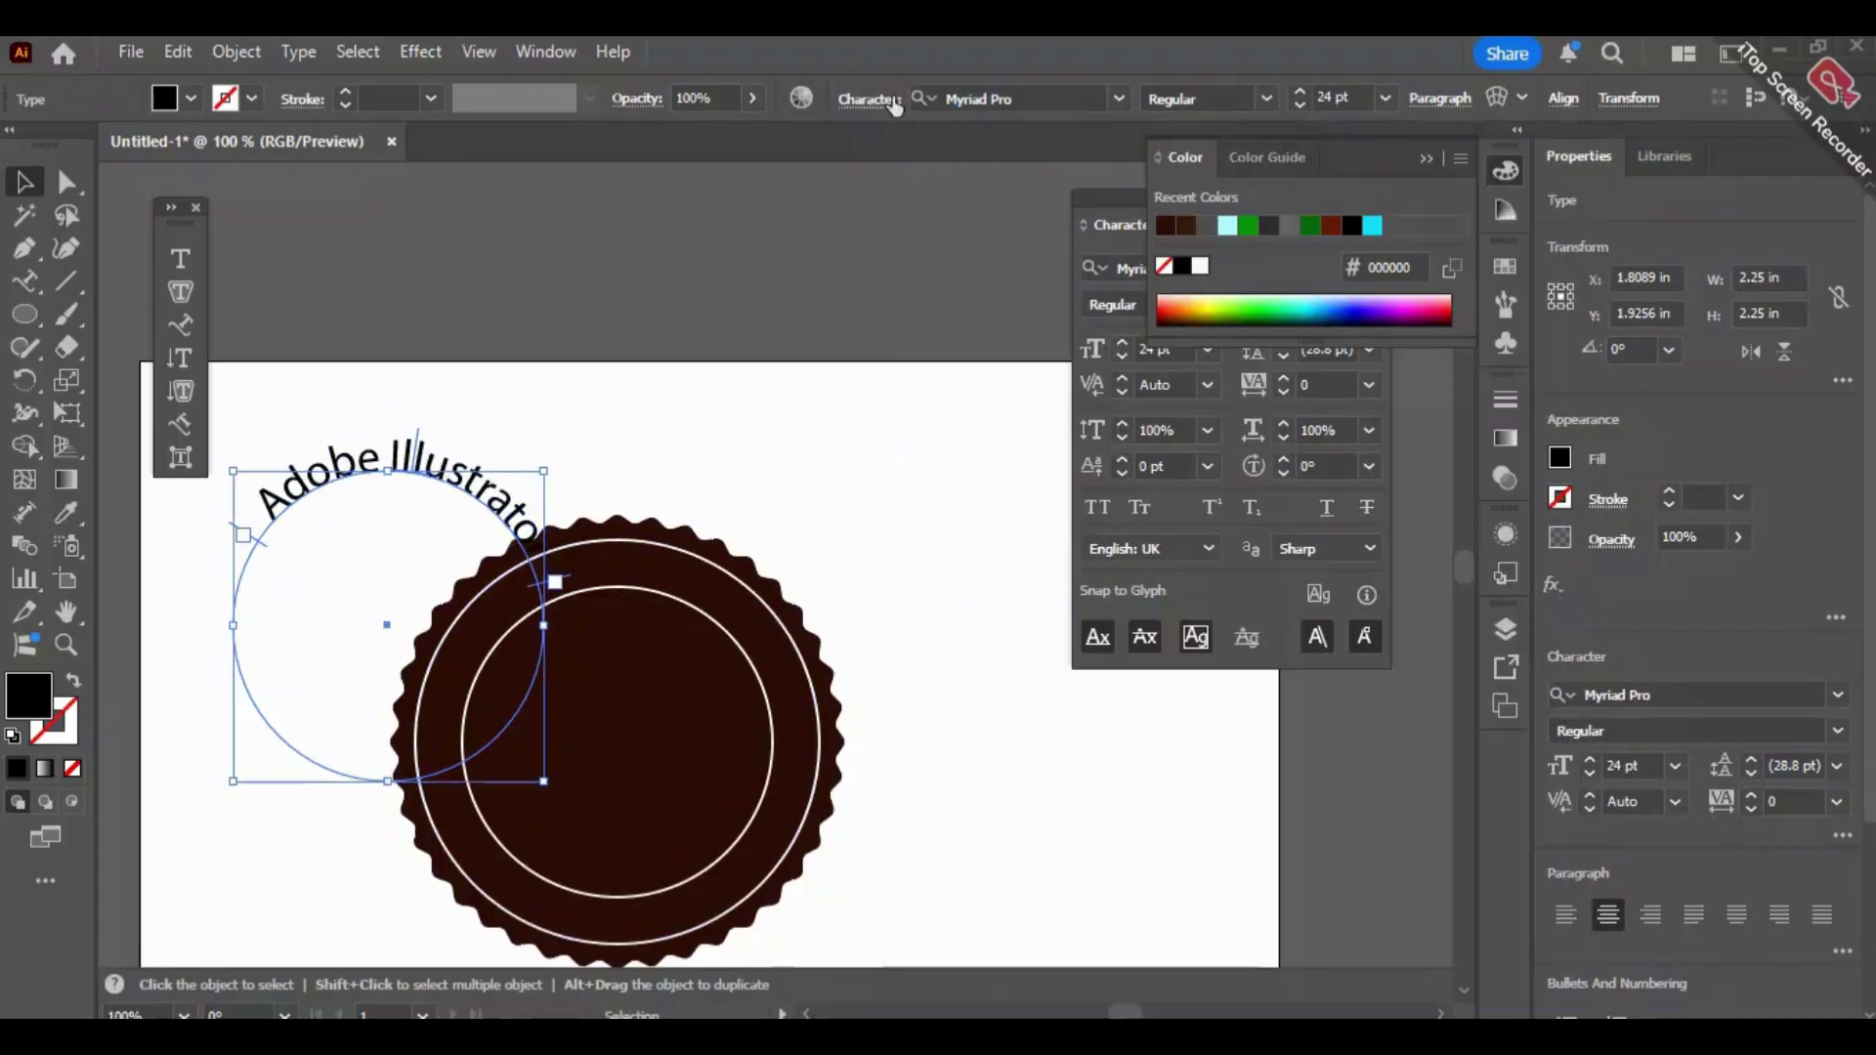
pyautogui.click(1117, 99)
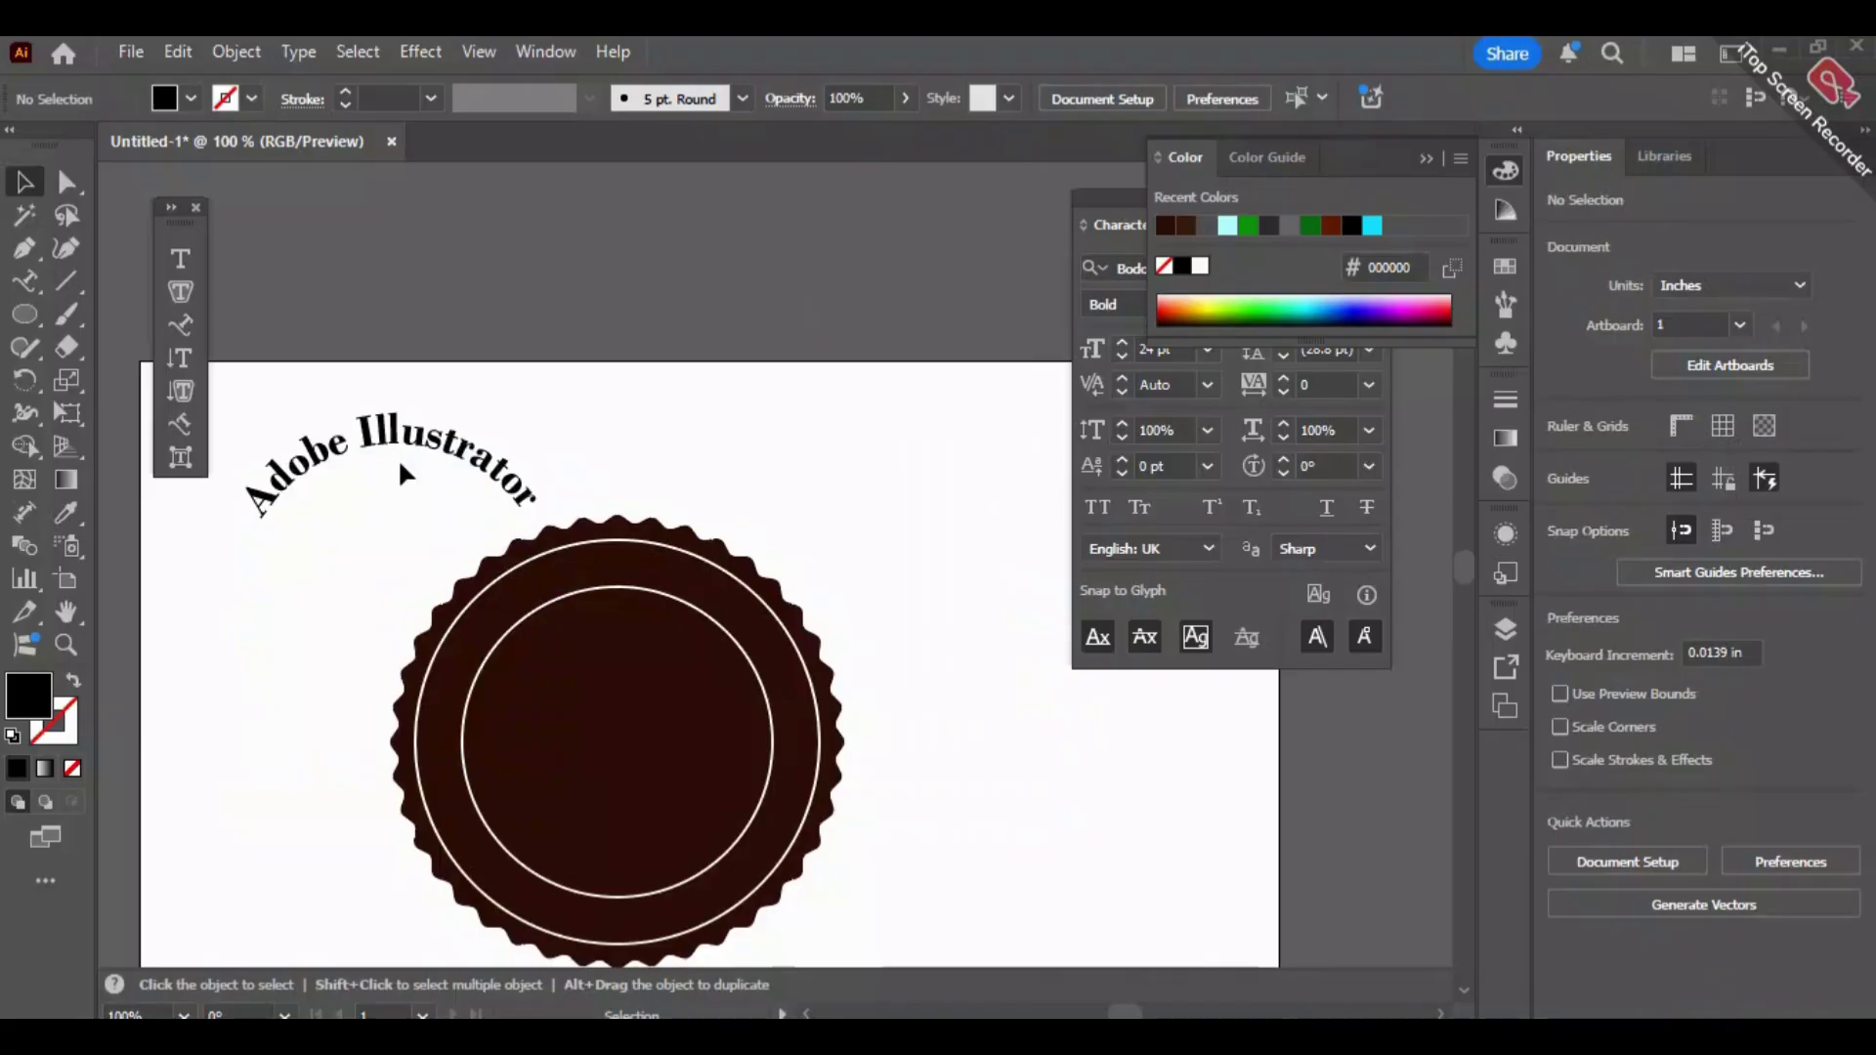
# Preview the other Bodoni MT font styles on the curved text, and keep Bold.
pyautogui.click(406, 476)
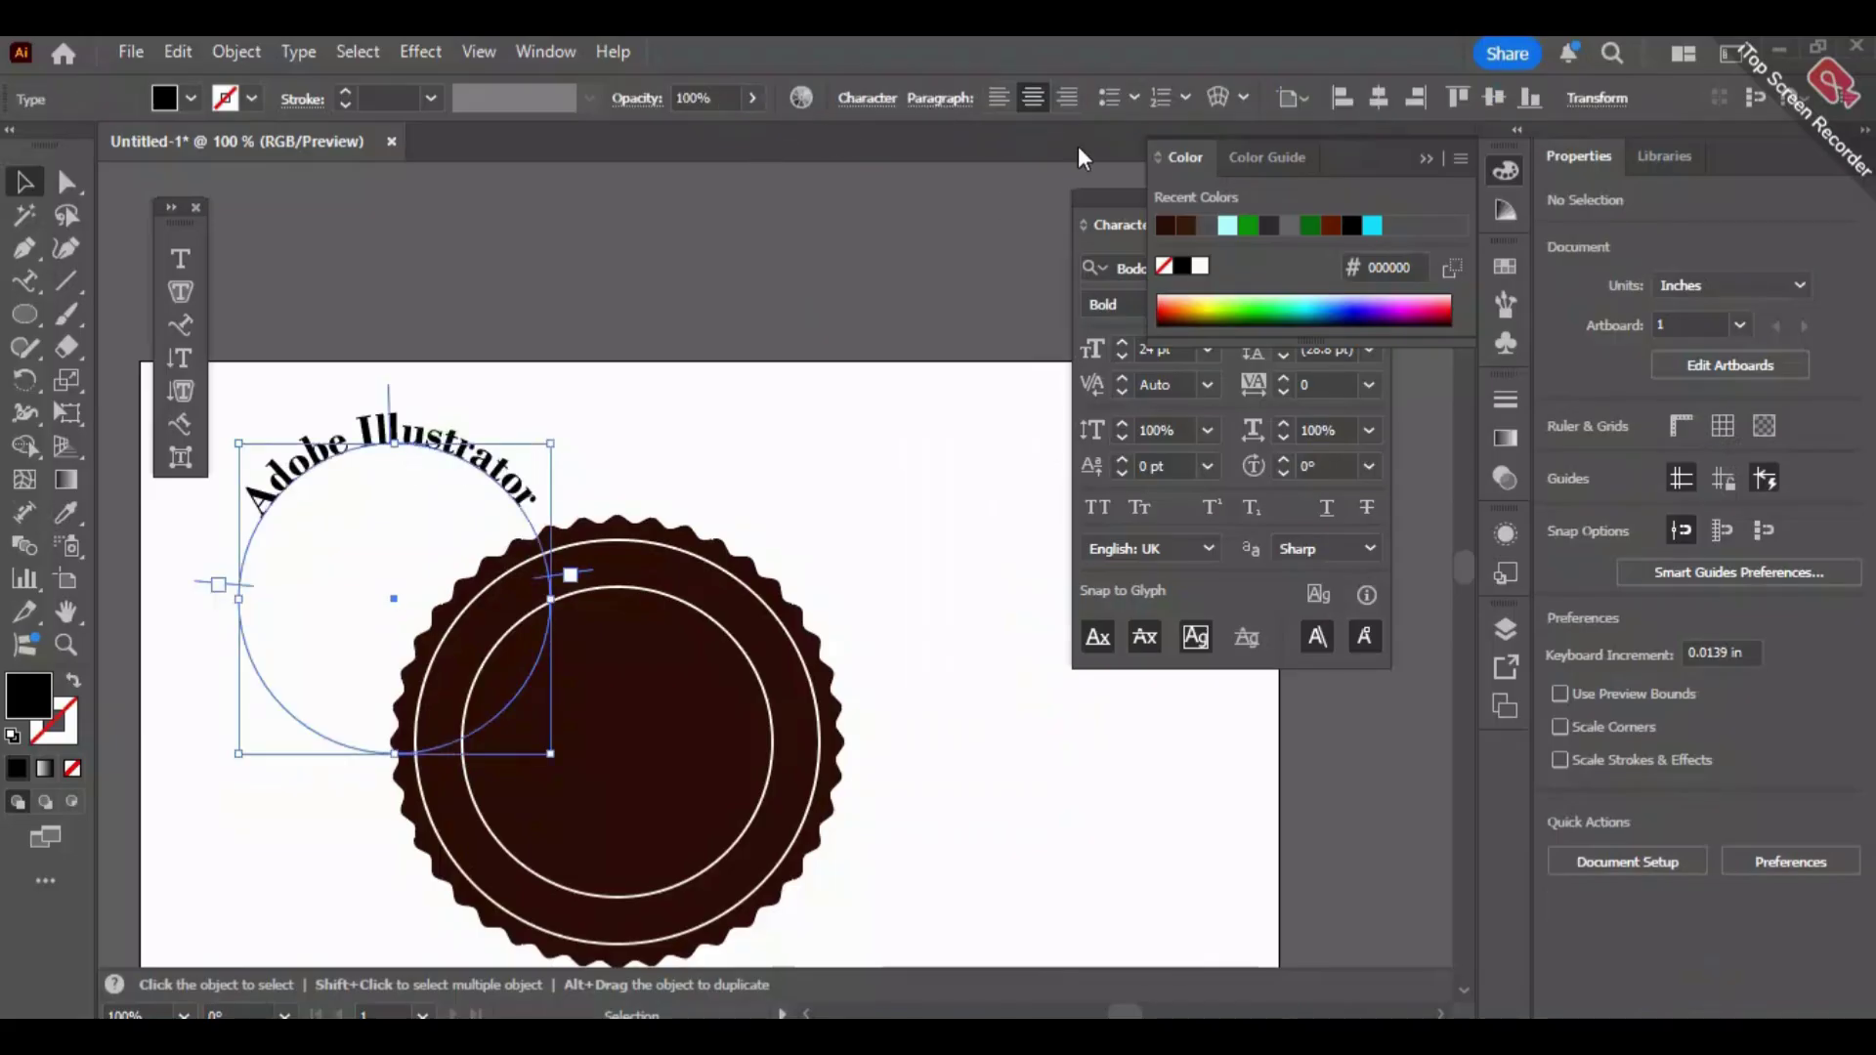
pyautogui.click(1225, 196)
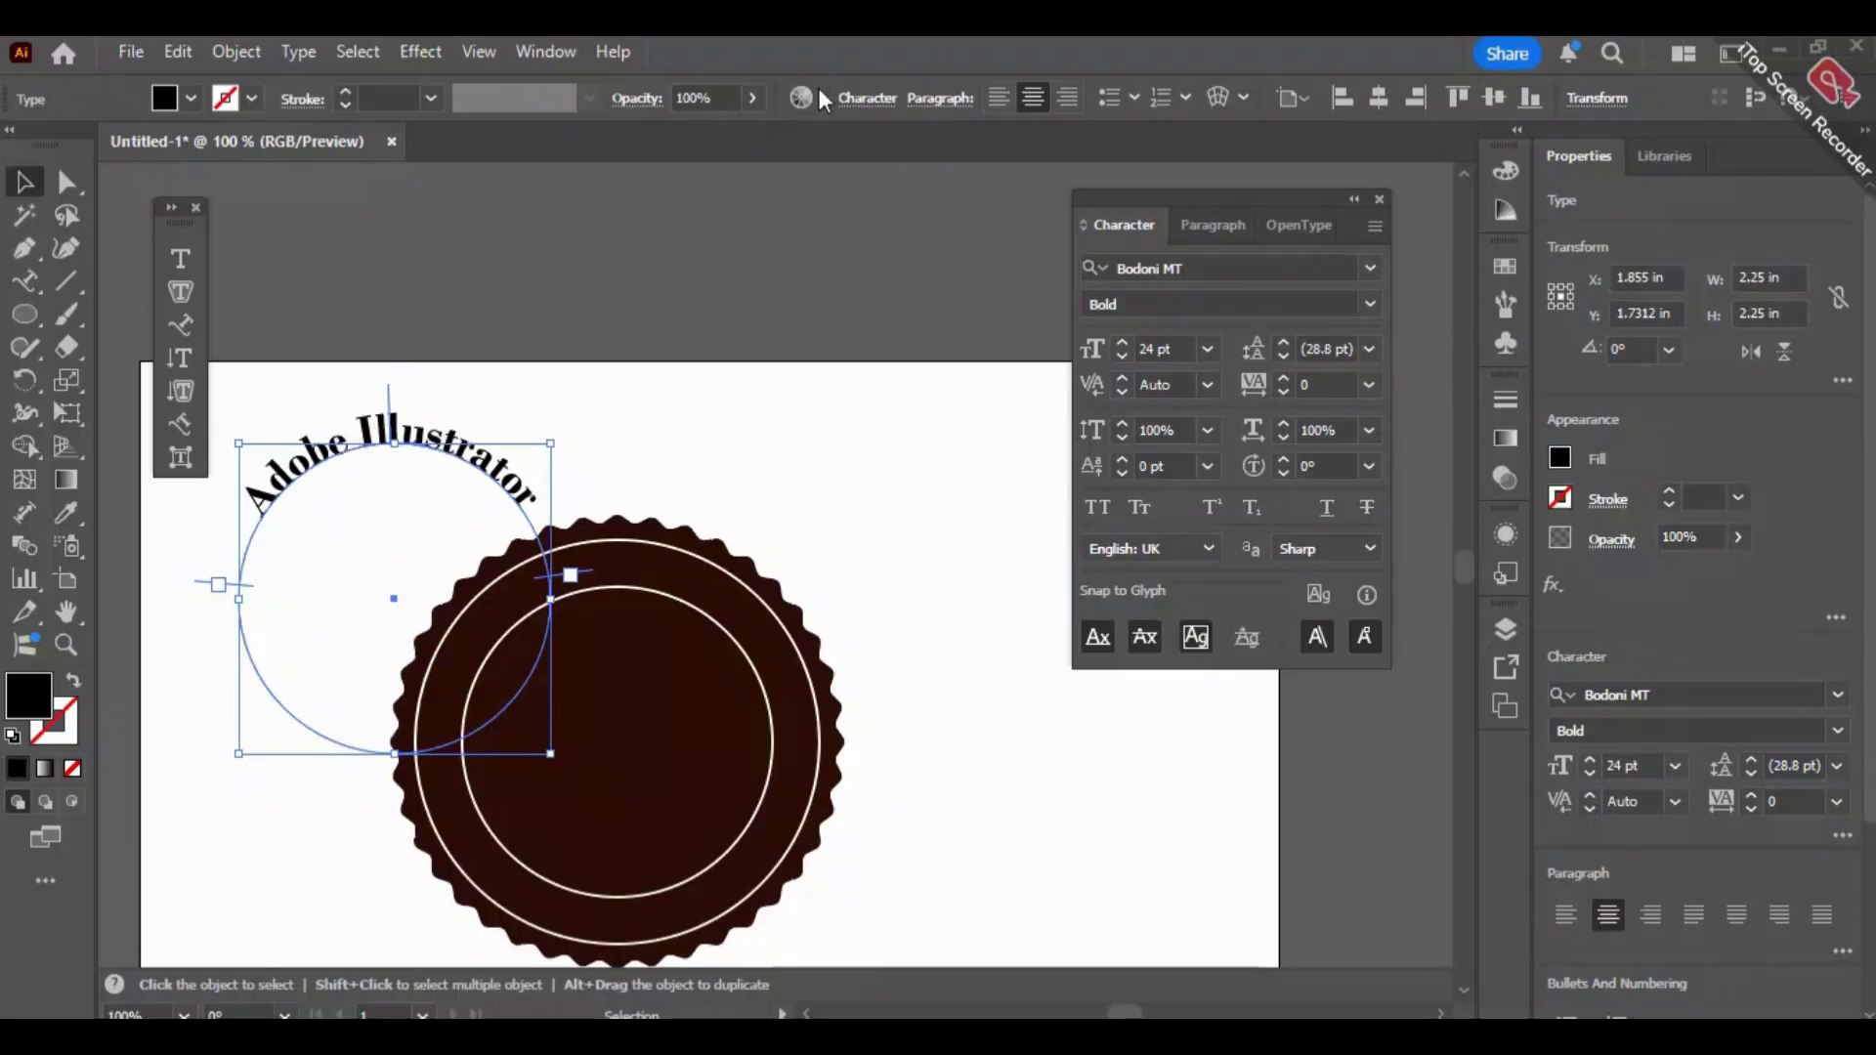
pyautogui.click(1371, 304)
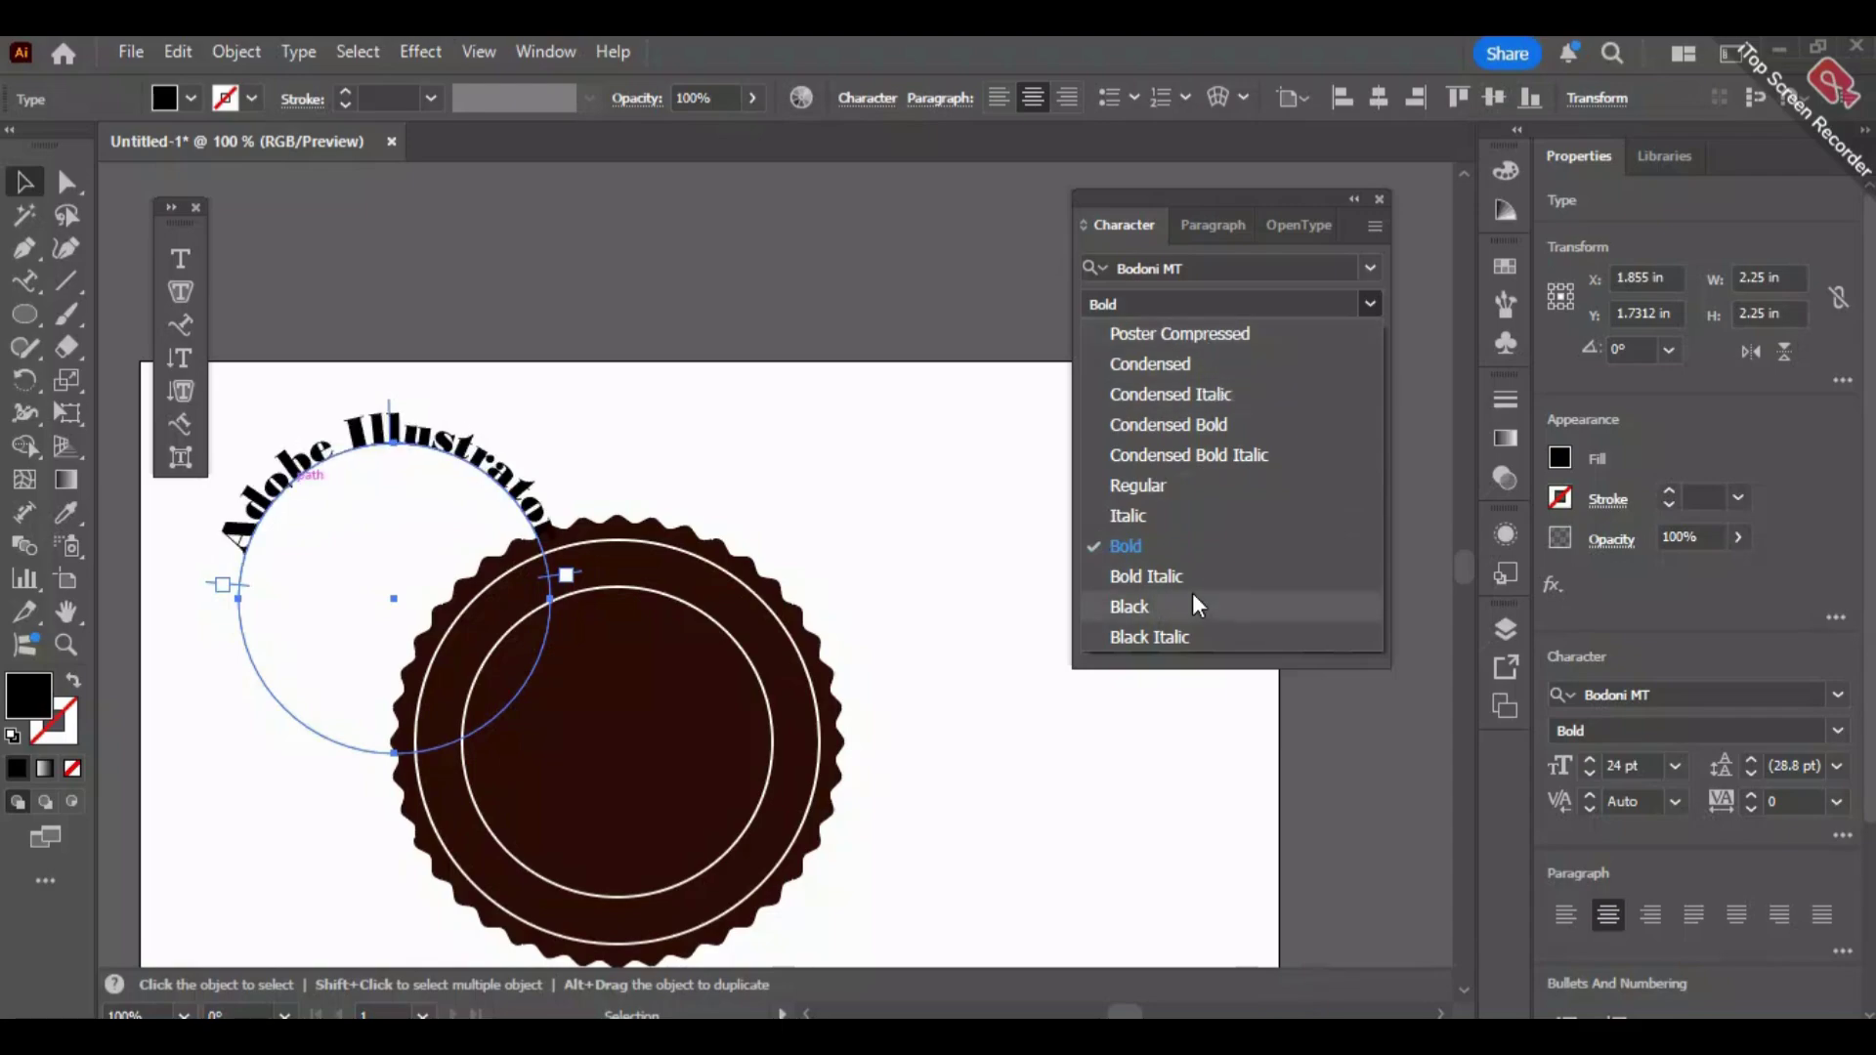
pyautogui.click(1135, 547)
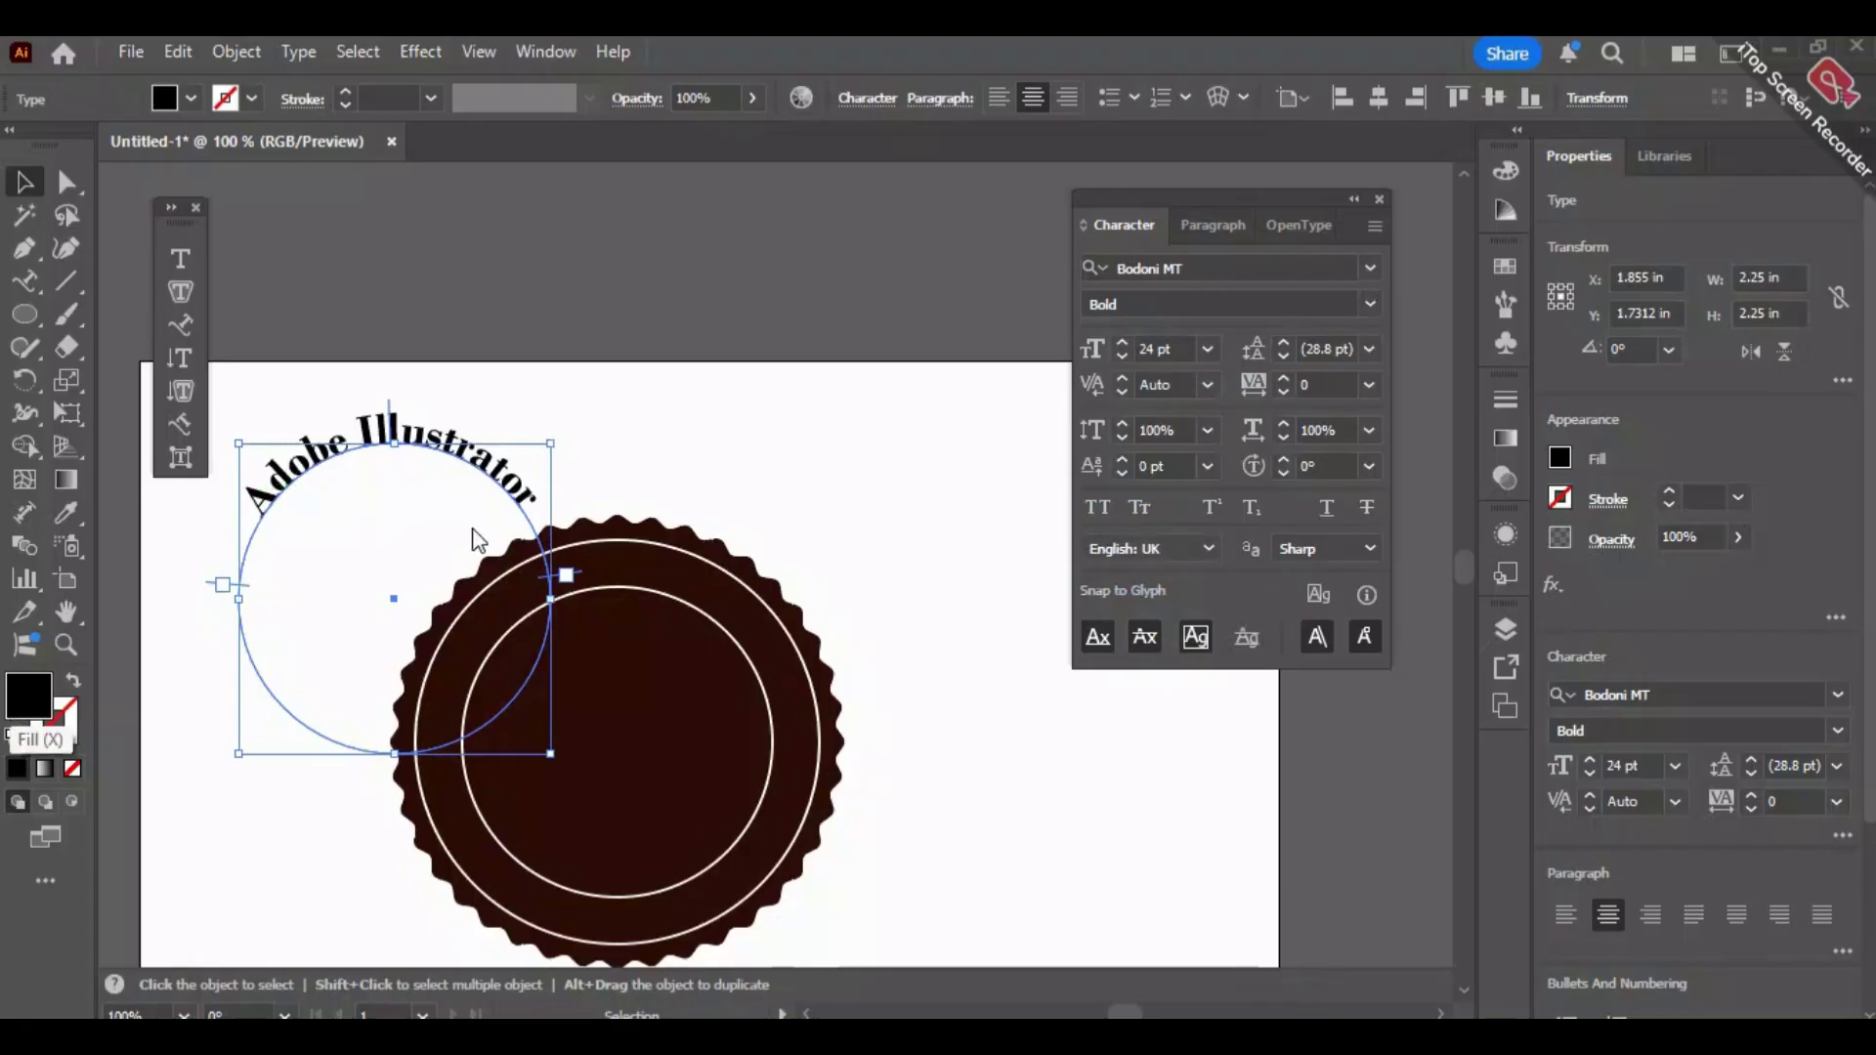
# Fill the curved text with white #ffffff, and move it onto the badge so its circle is centred on the inner ring.
pyautogui.doubleClick(29, 696)
pyautogui.write('ffffff')
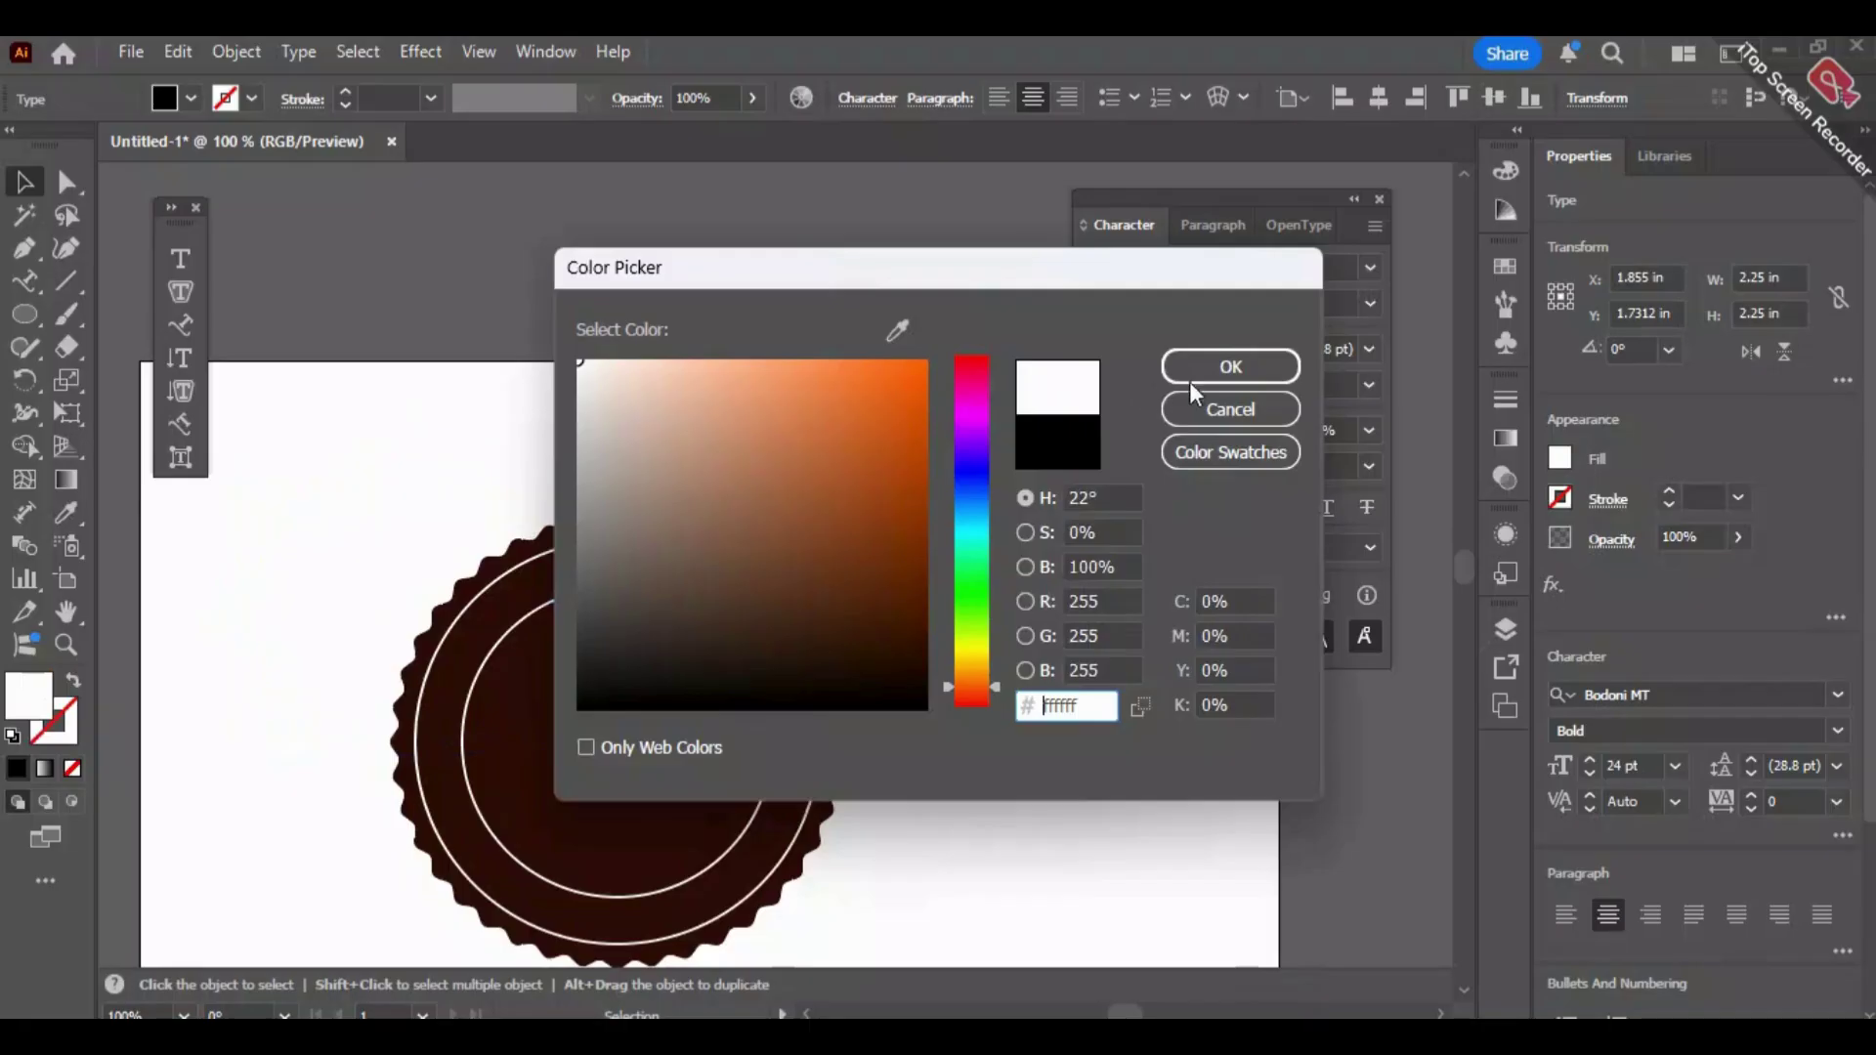
pyautogui.click(1189, 377)
pyautogui.moveTo(447, 446); pyautogui.dragTo(674, 598)
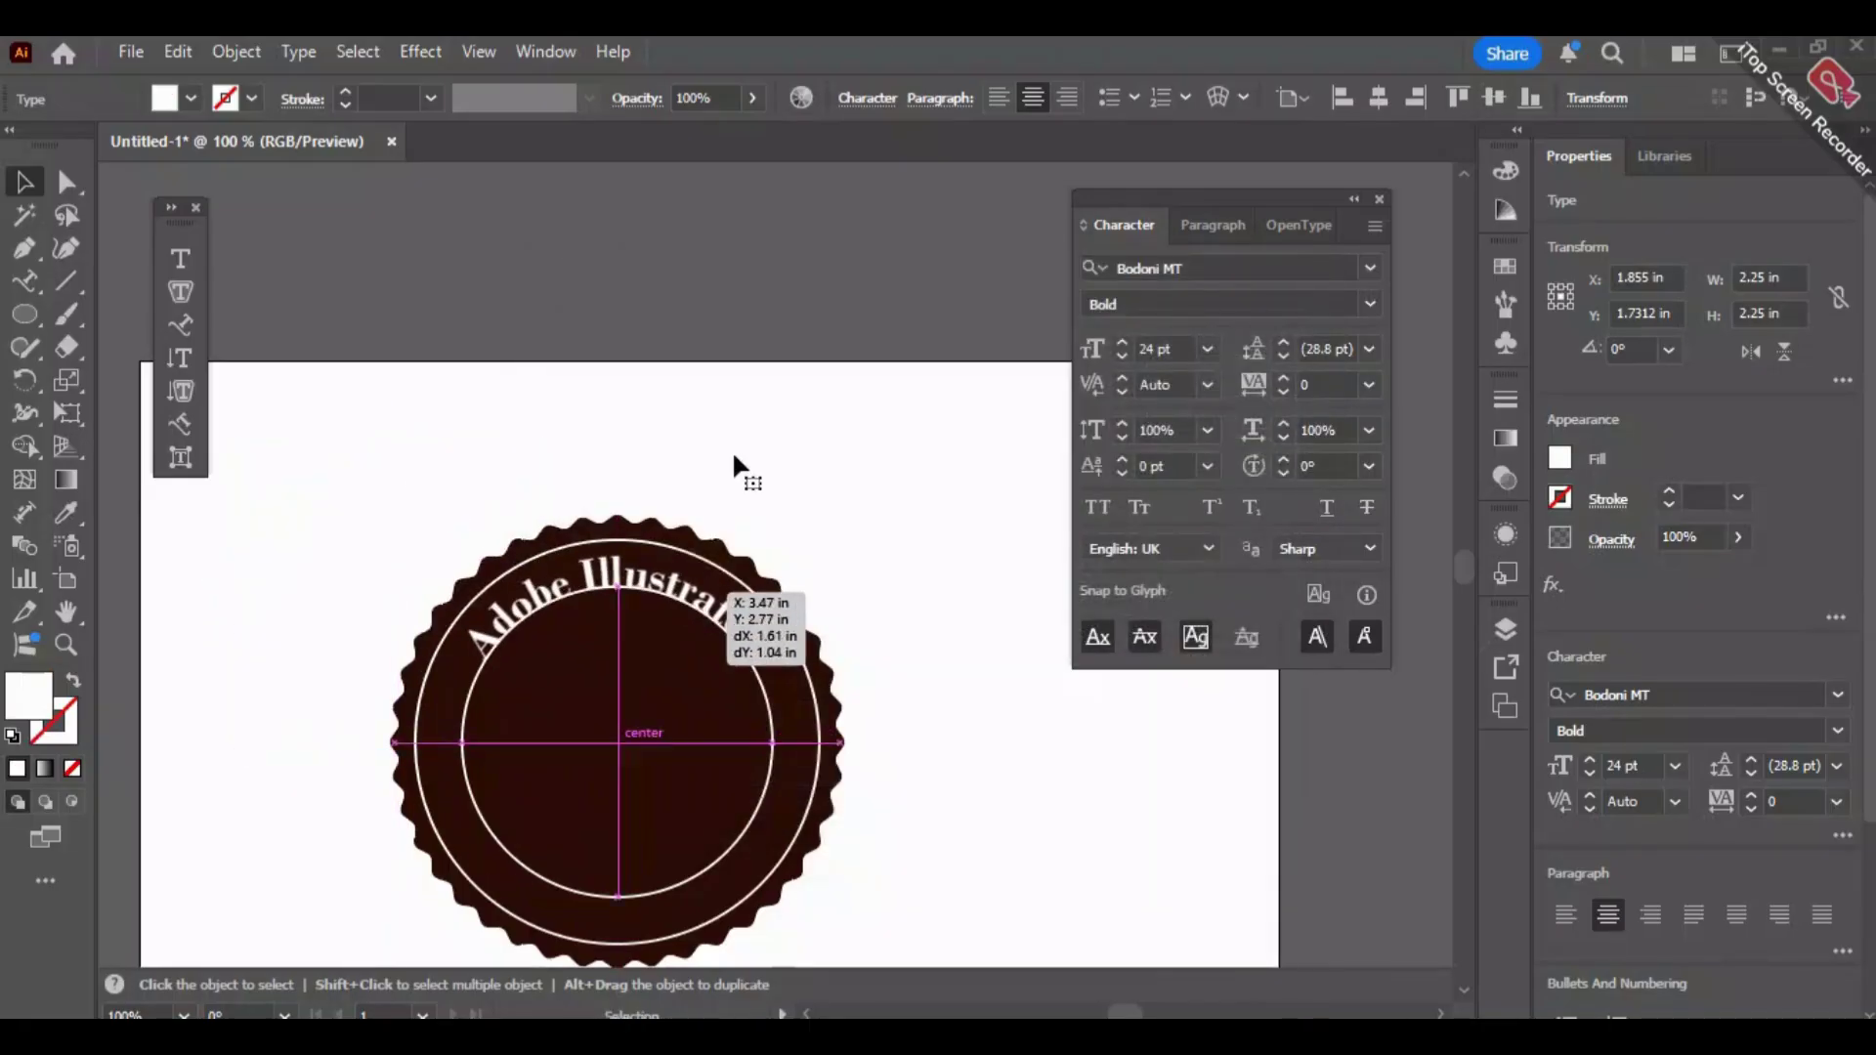
pyautogui.click(779, 431)
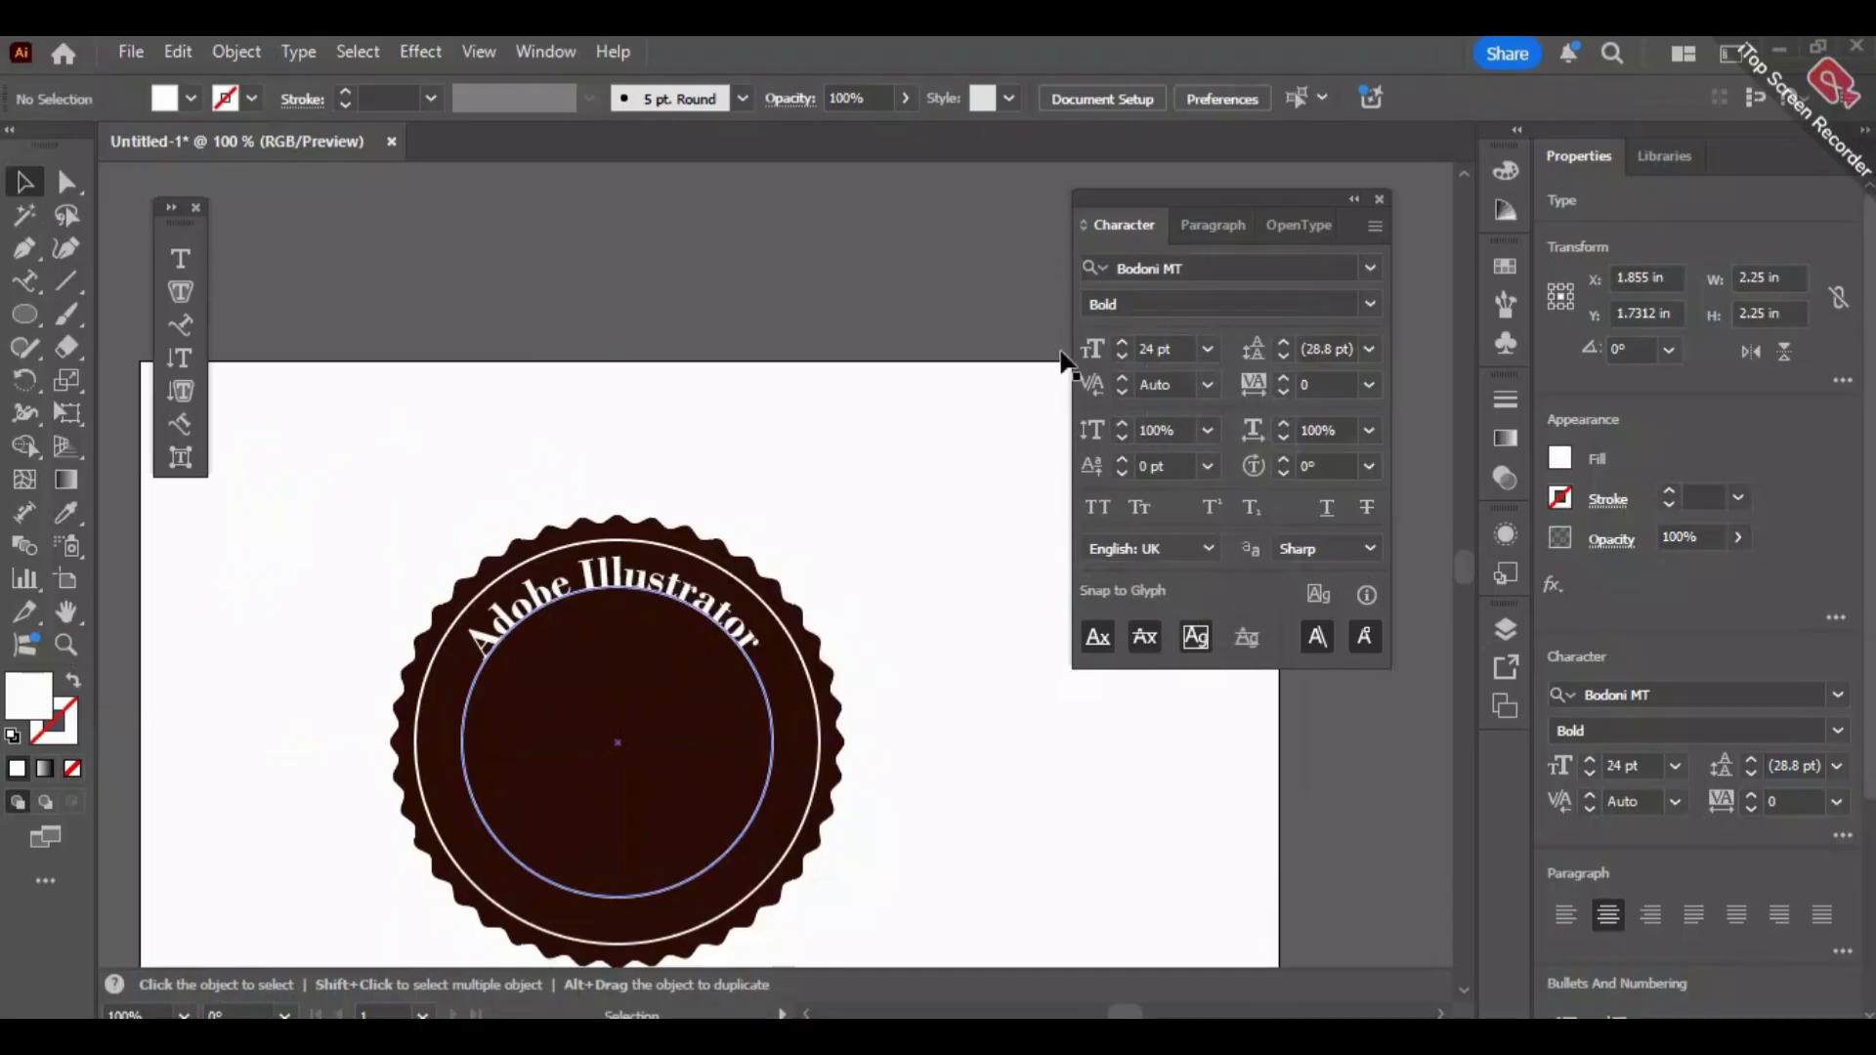
# Set the curved text's font size to 25 pt.
pyautogui.click(718, 607)
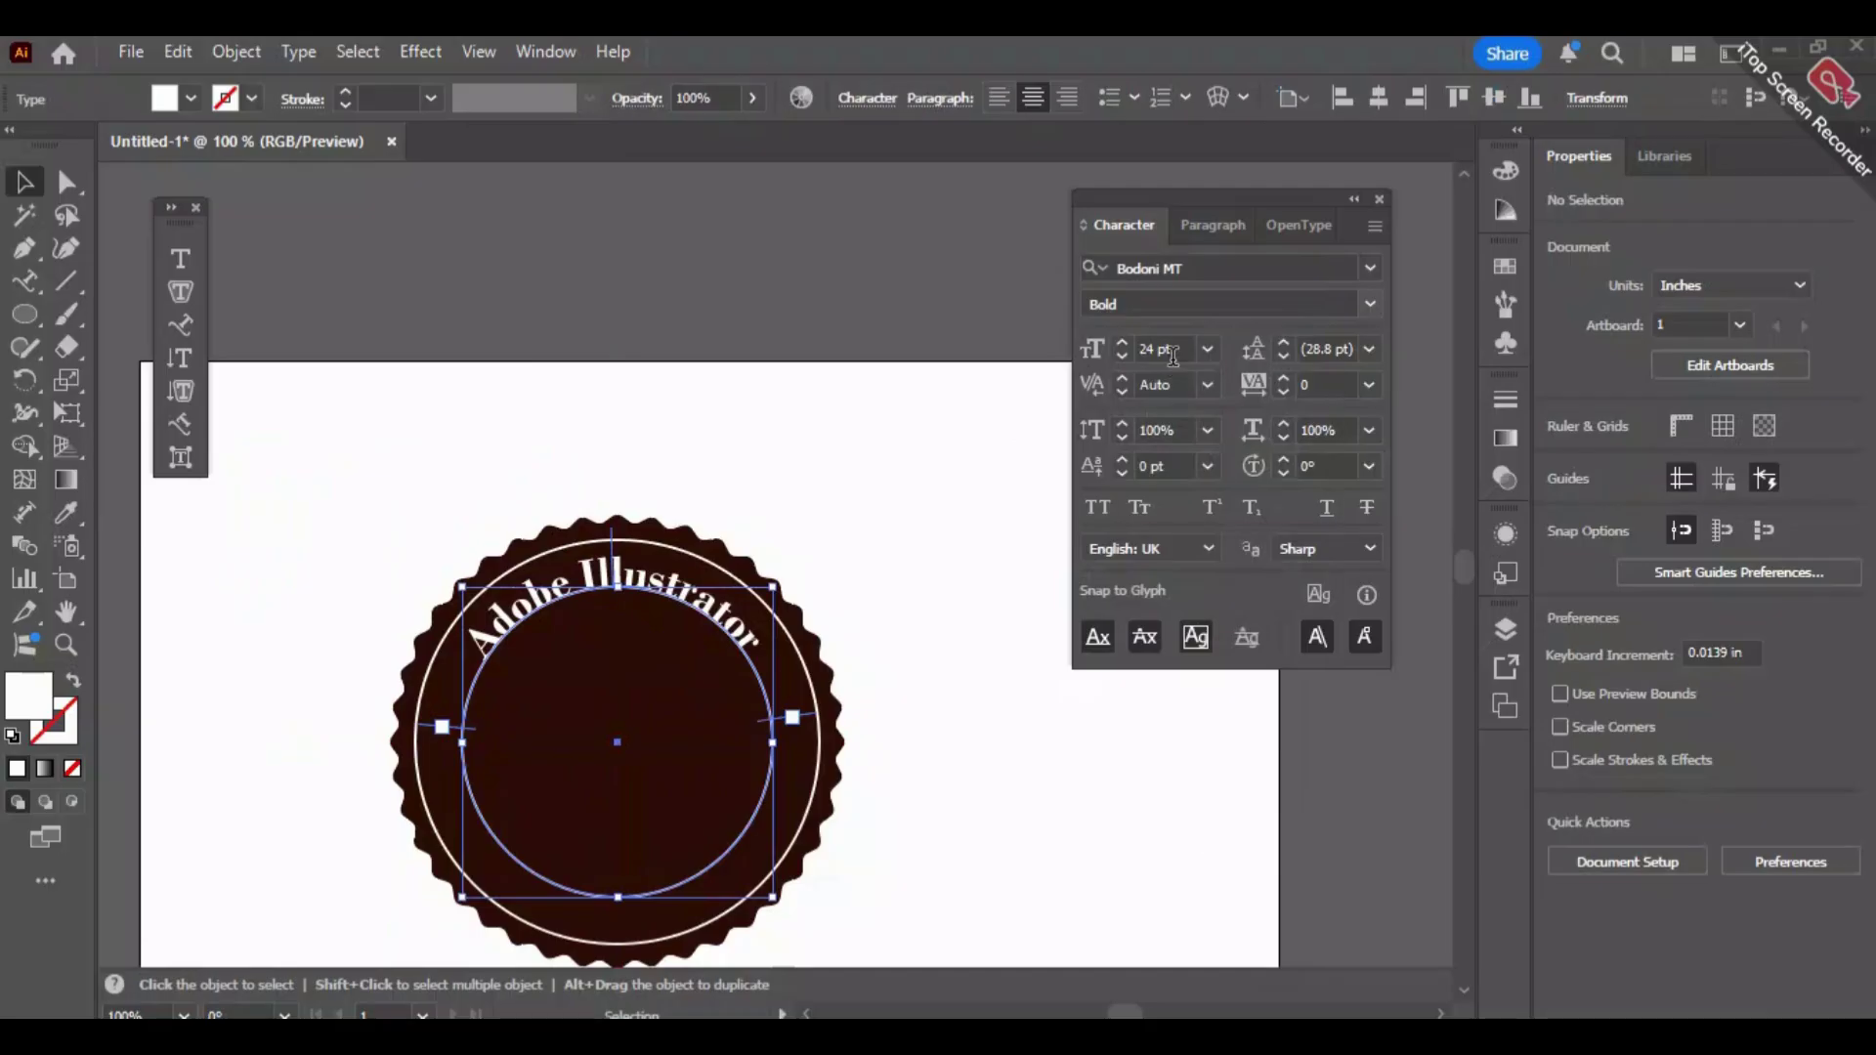
pyautogui.doubleClick(1161, 347)
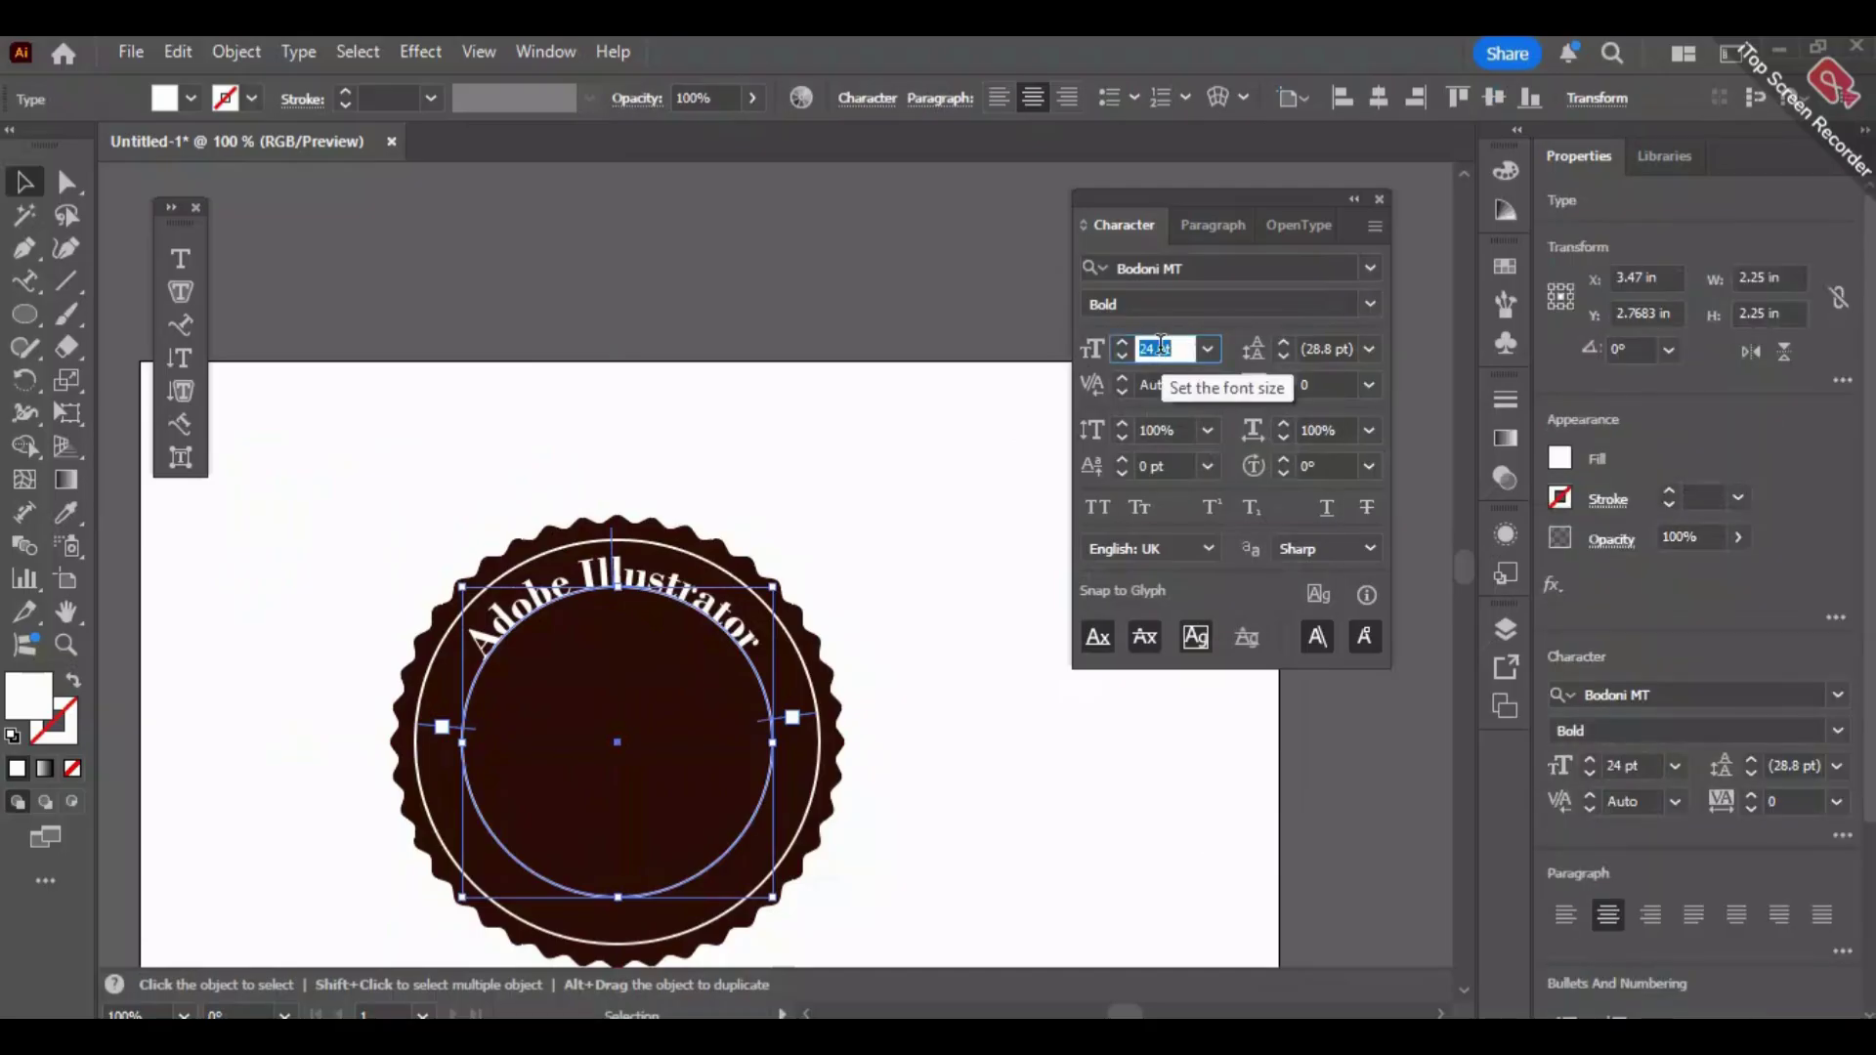
pyautogui.press('Up')
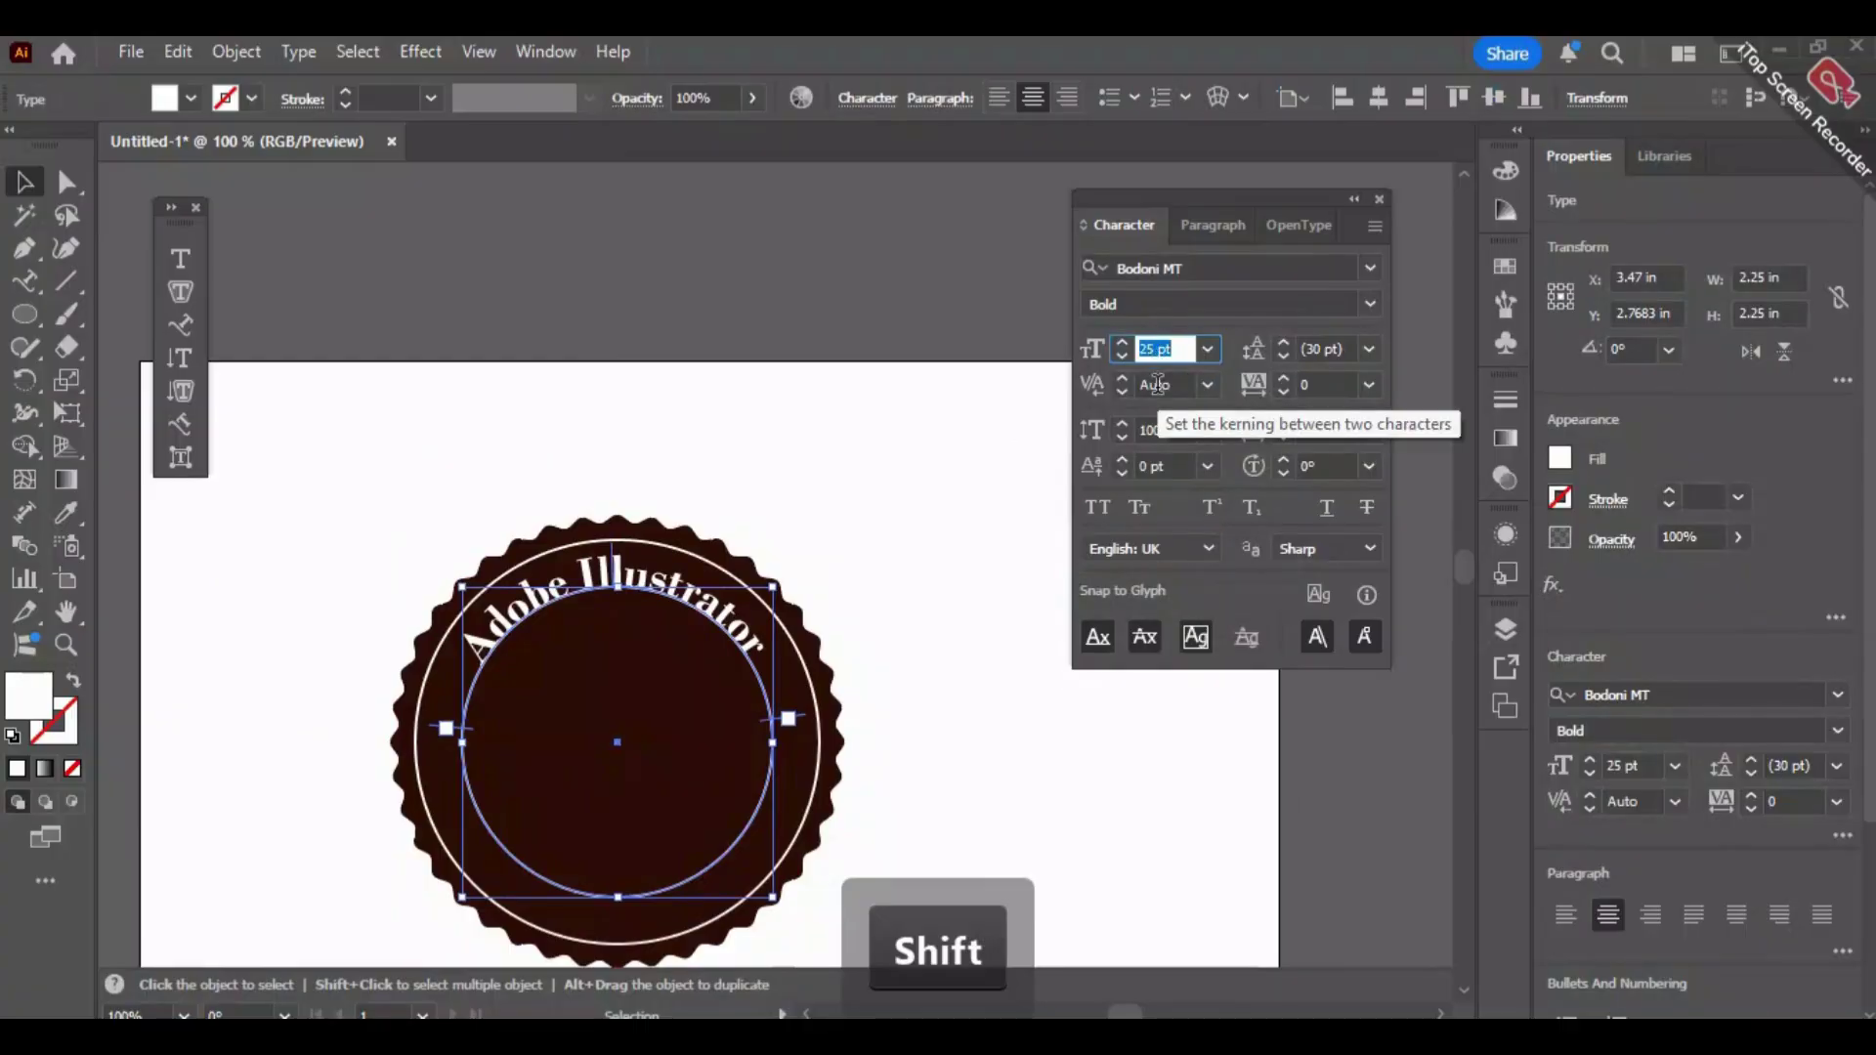
# Try larger font sizes up to 31 pt on the curved "Adobe Illustrator" text and return it to 25 pt.
pyautogui.press('Up')
pyautogui.press('Up')
pyautogui.press('Up')
pyautogui.press('Up')
pyautogui.press('Up')
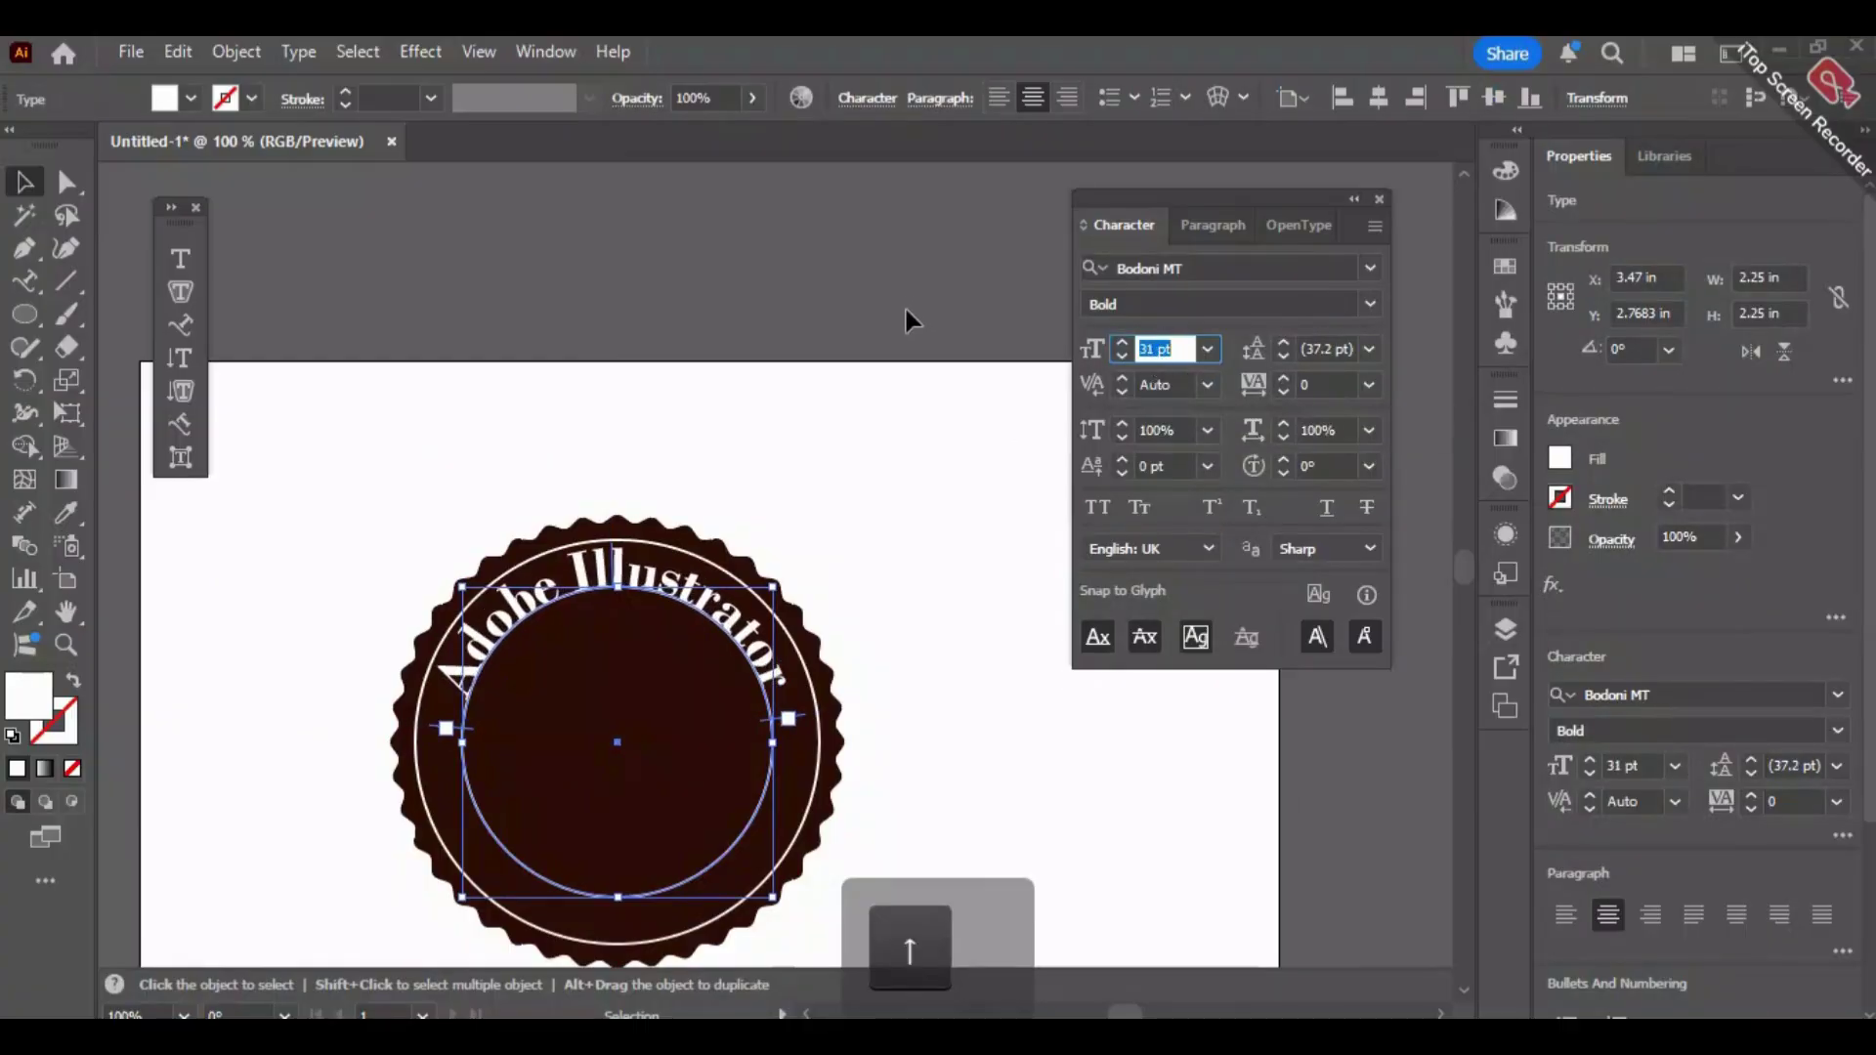
pyautogui.press('Down')
pyautogui.press('Down')
pyautogui.press('Down')
pyautogui.press('Down')
pyautogui.press('Down')
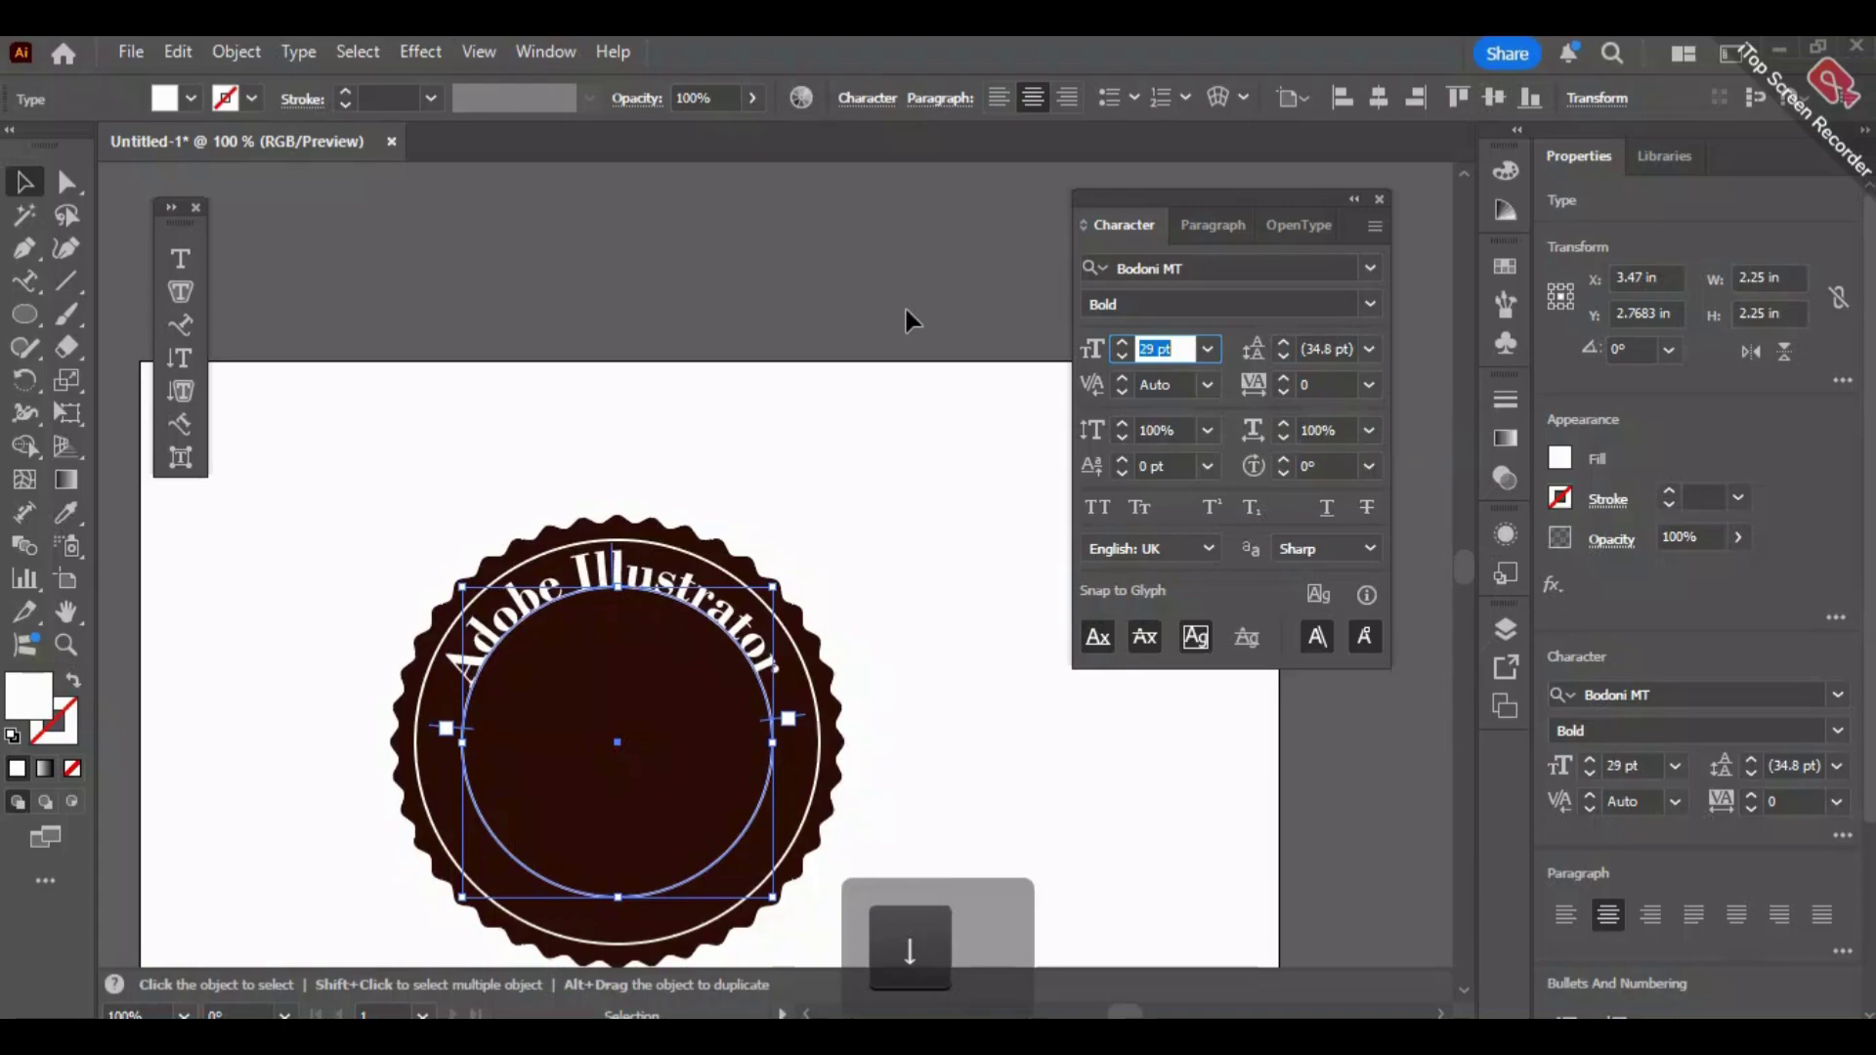
pyautogui.click(1051, 583)
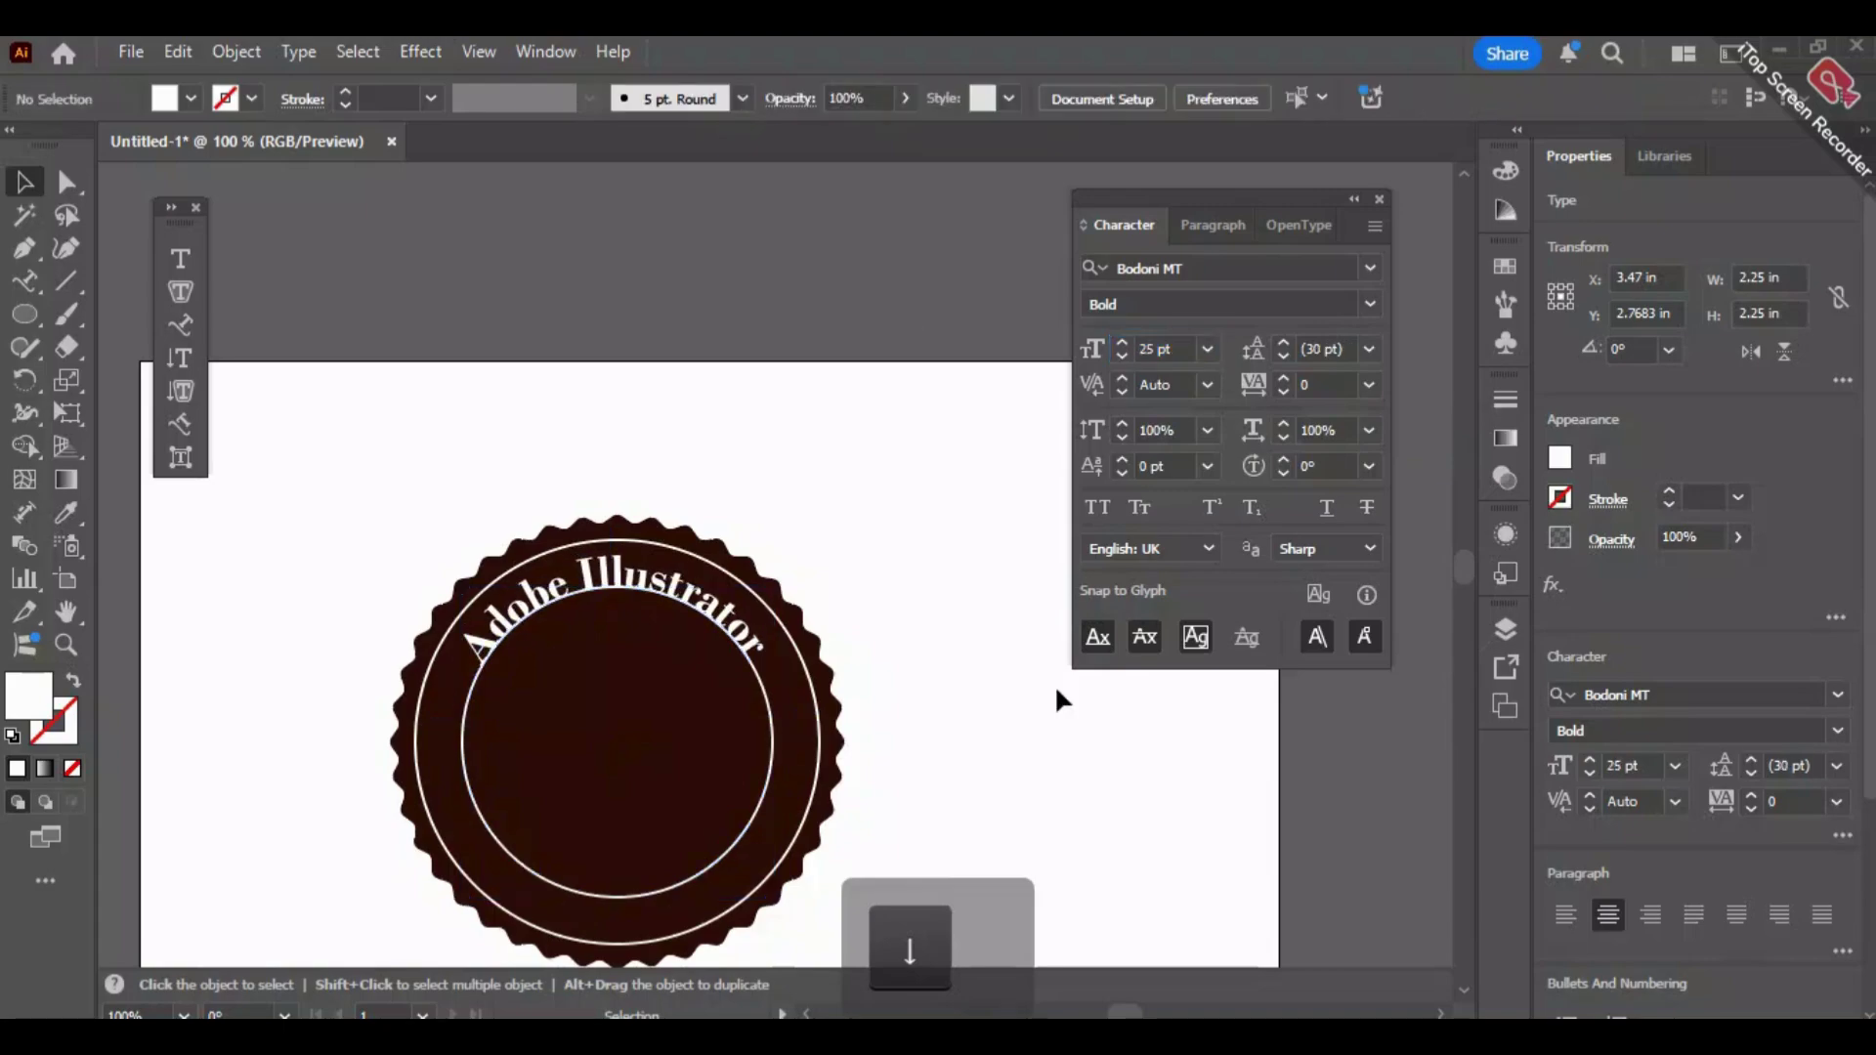
# Set the curved "Adobe Illustrator" text to all caps and extend its end bracket along the path so both words fit.
pyautogui.scroll(-2, 1060, 698)
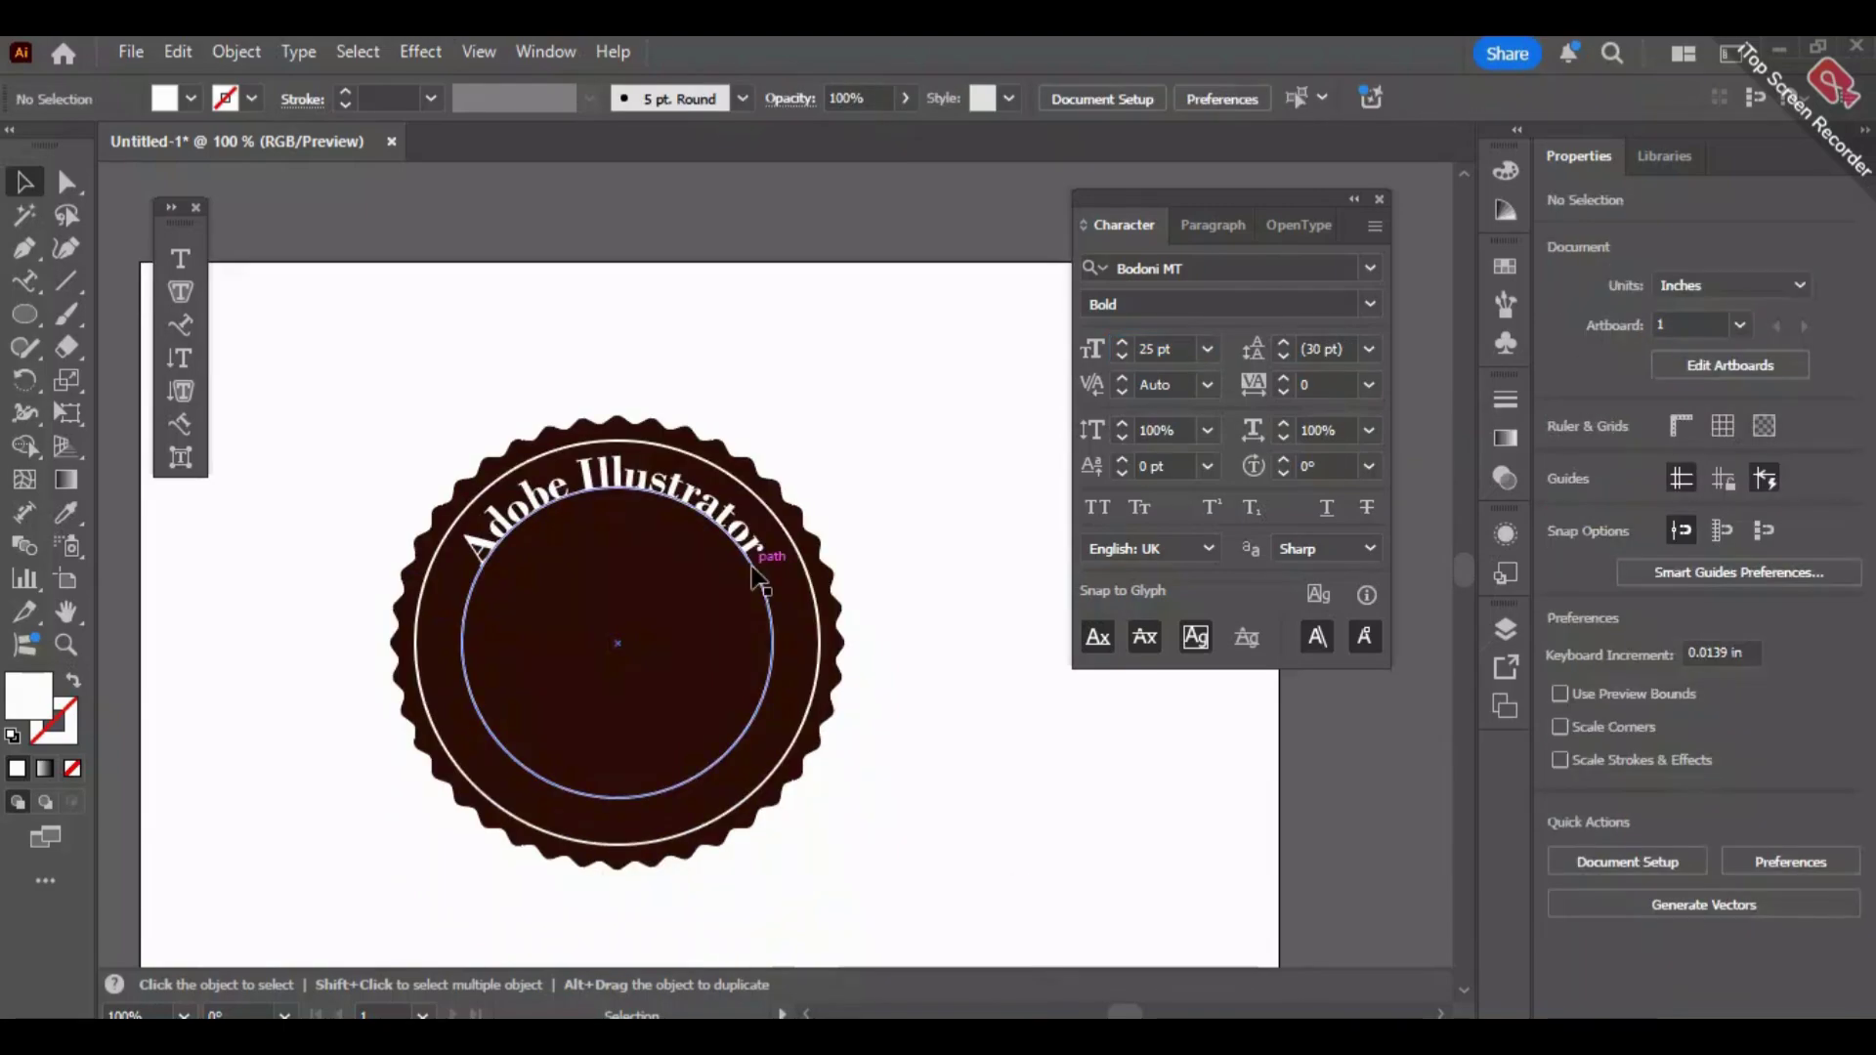
pyautogui.click(618, 480)
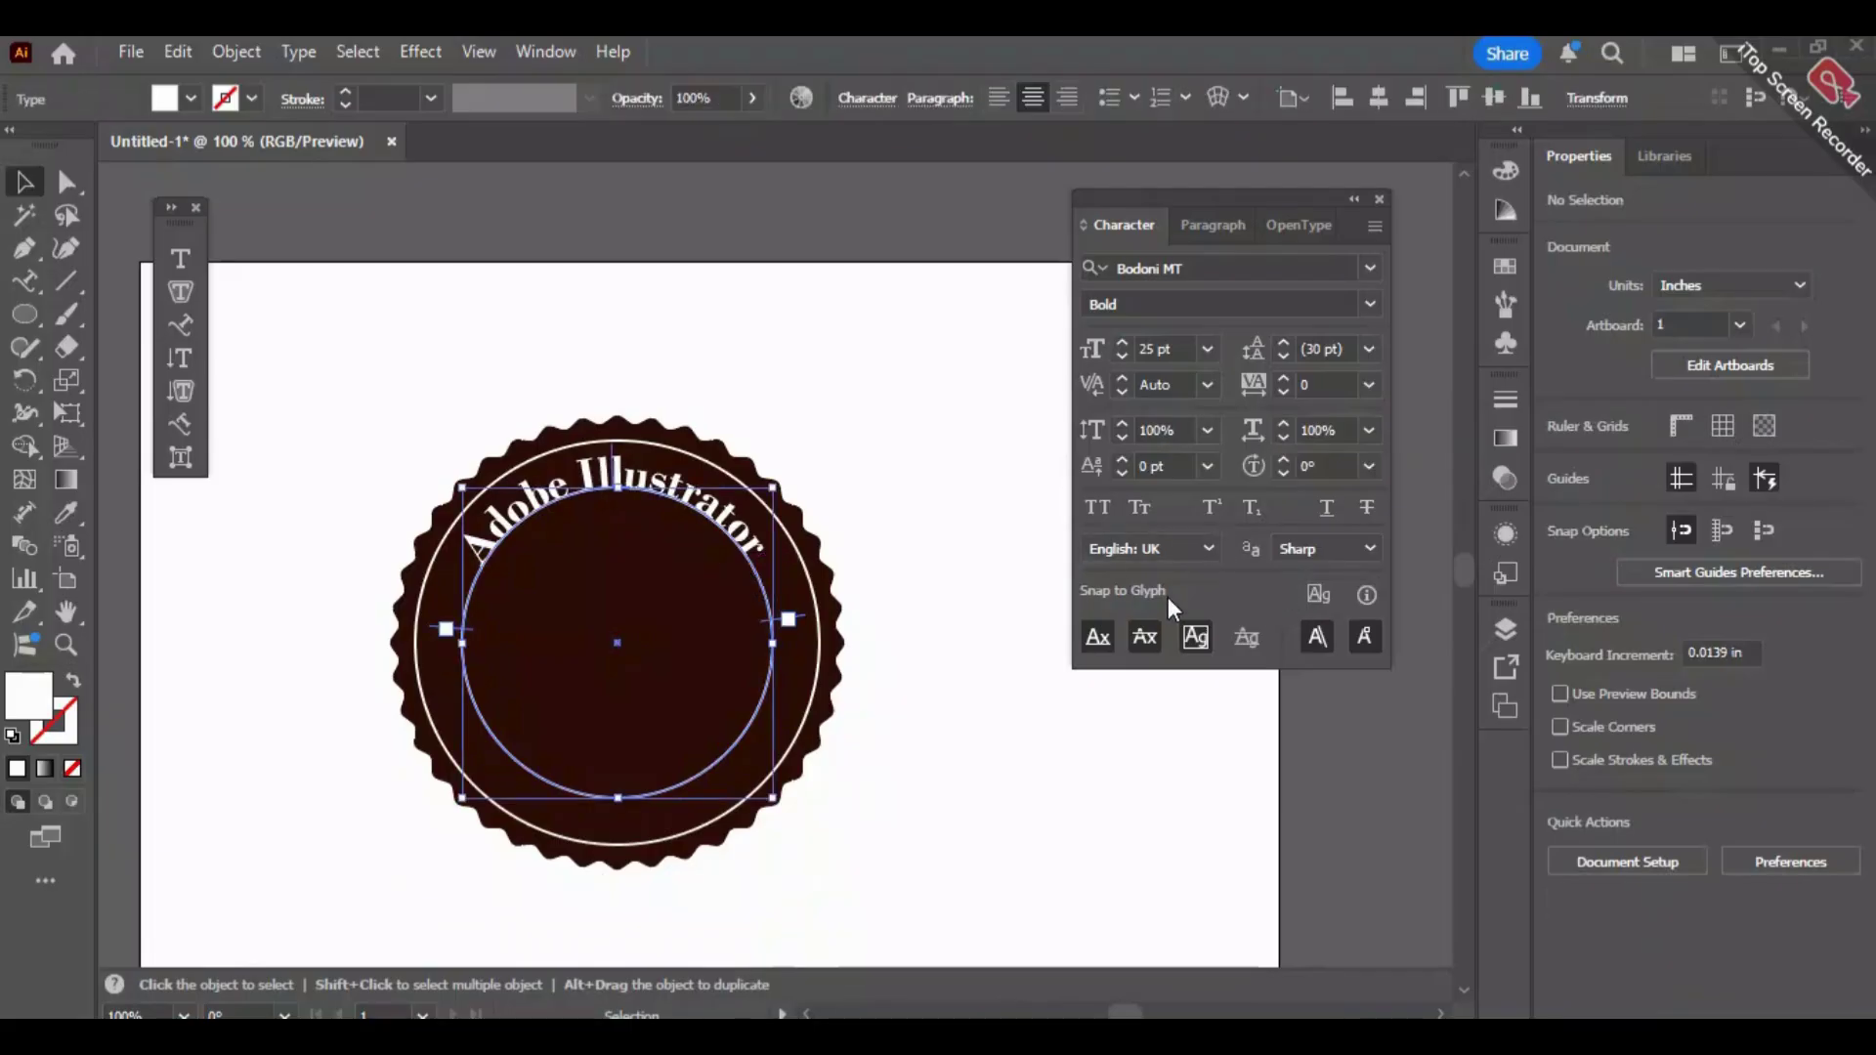
pyautogui.click(1105, 510)
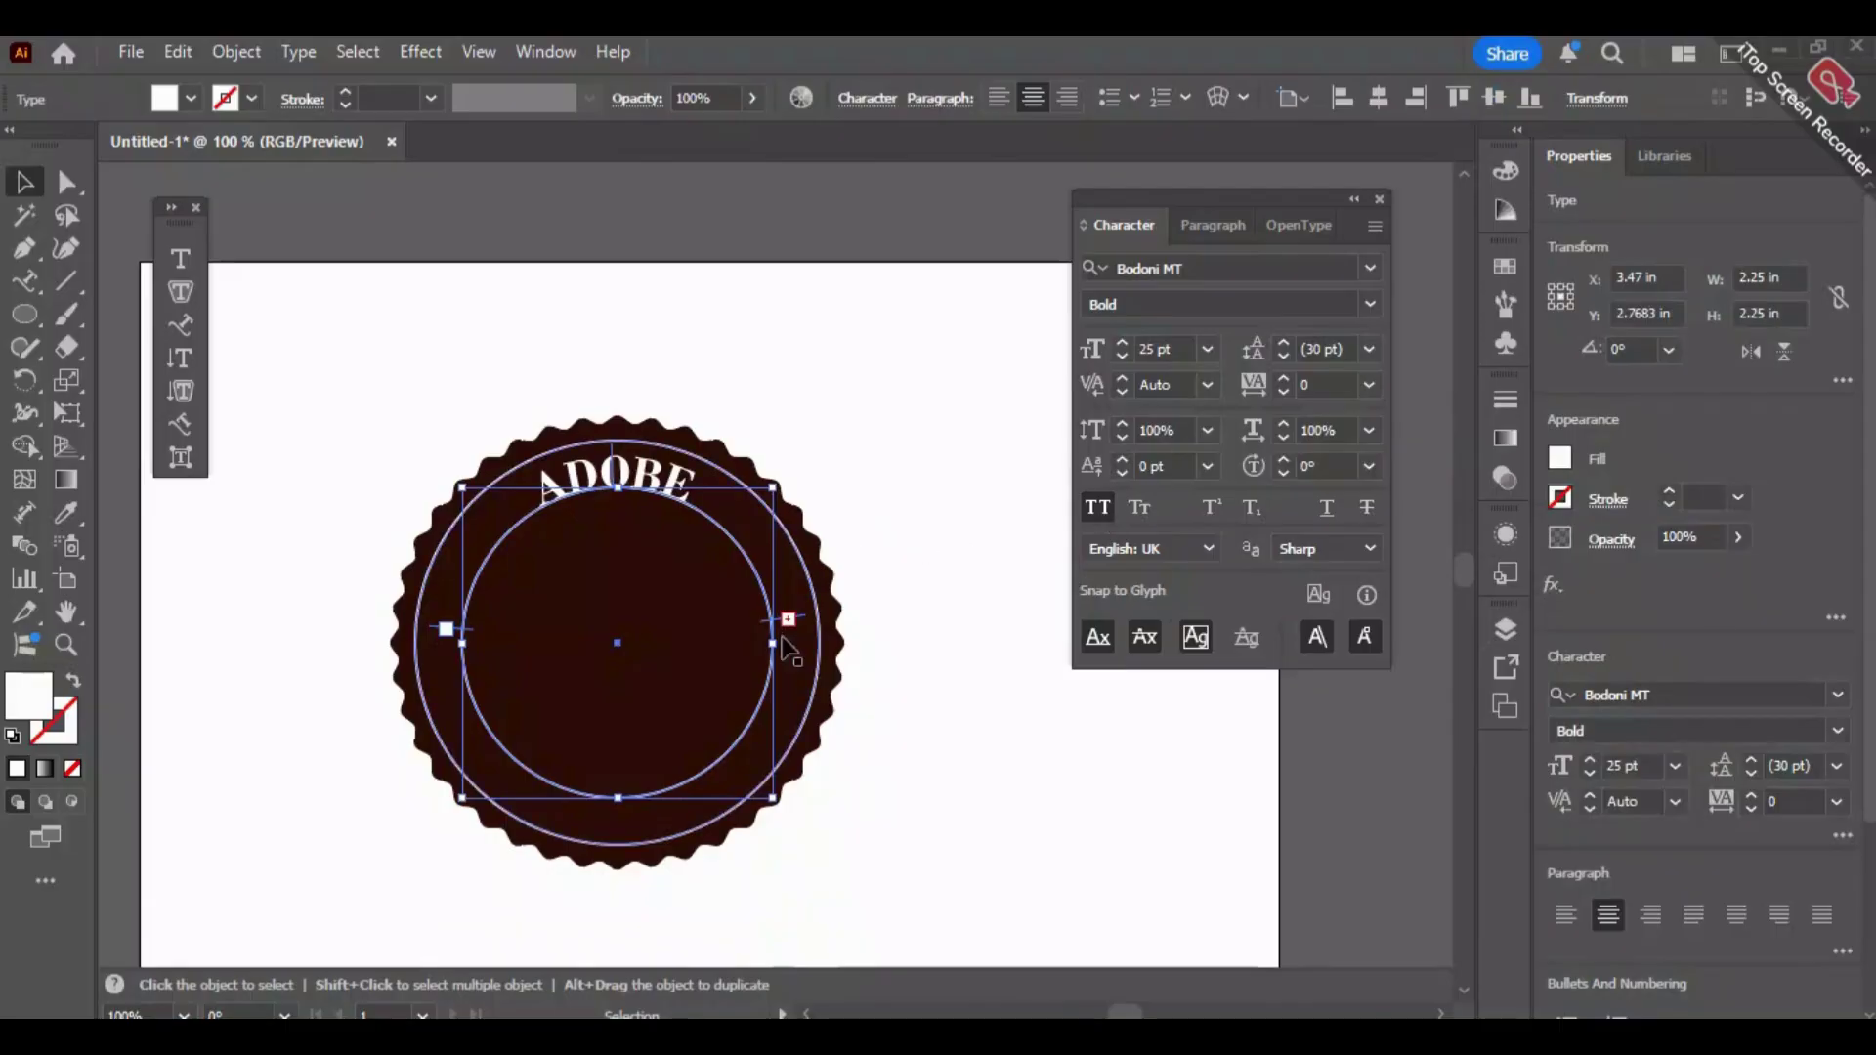
pyautogui.moveTo(802, 628); pyautogui.dragTo(793, 656)
pyautogui.hotkey('ctrl', 'z')
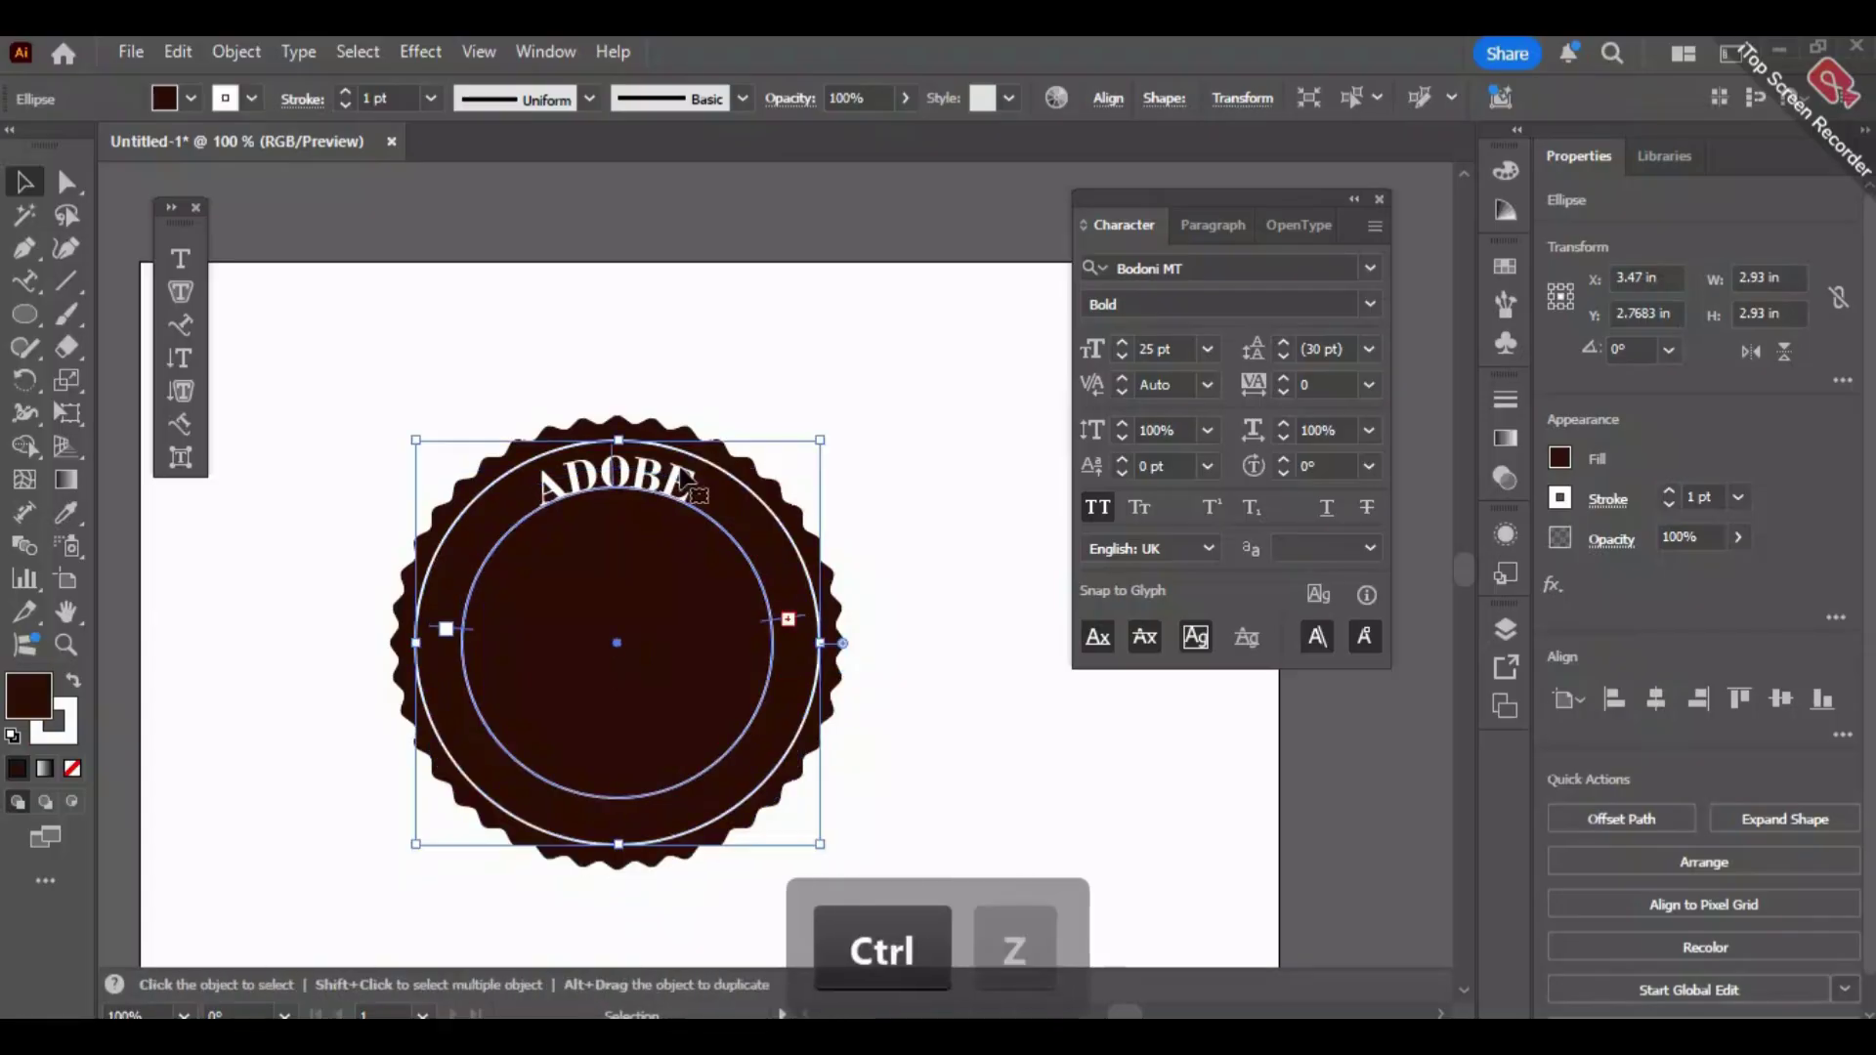
pyautogui.moveTo(805, 618); pyautogui.dragTo(815, 672)
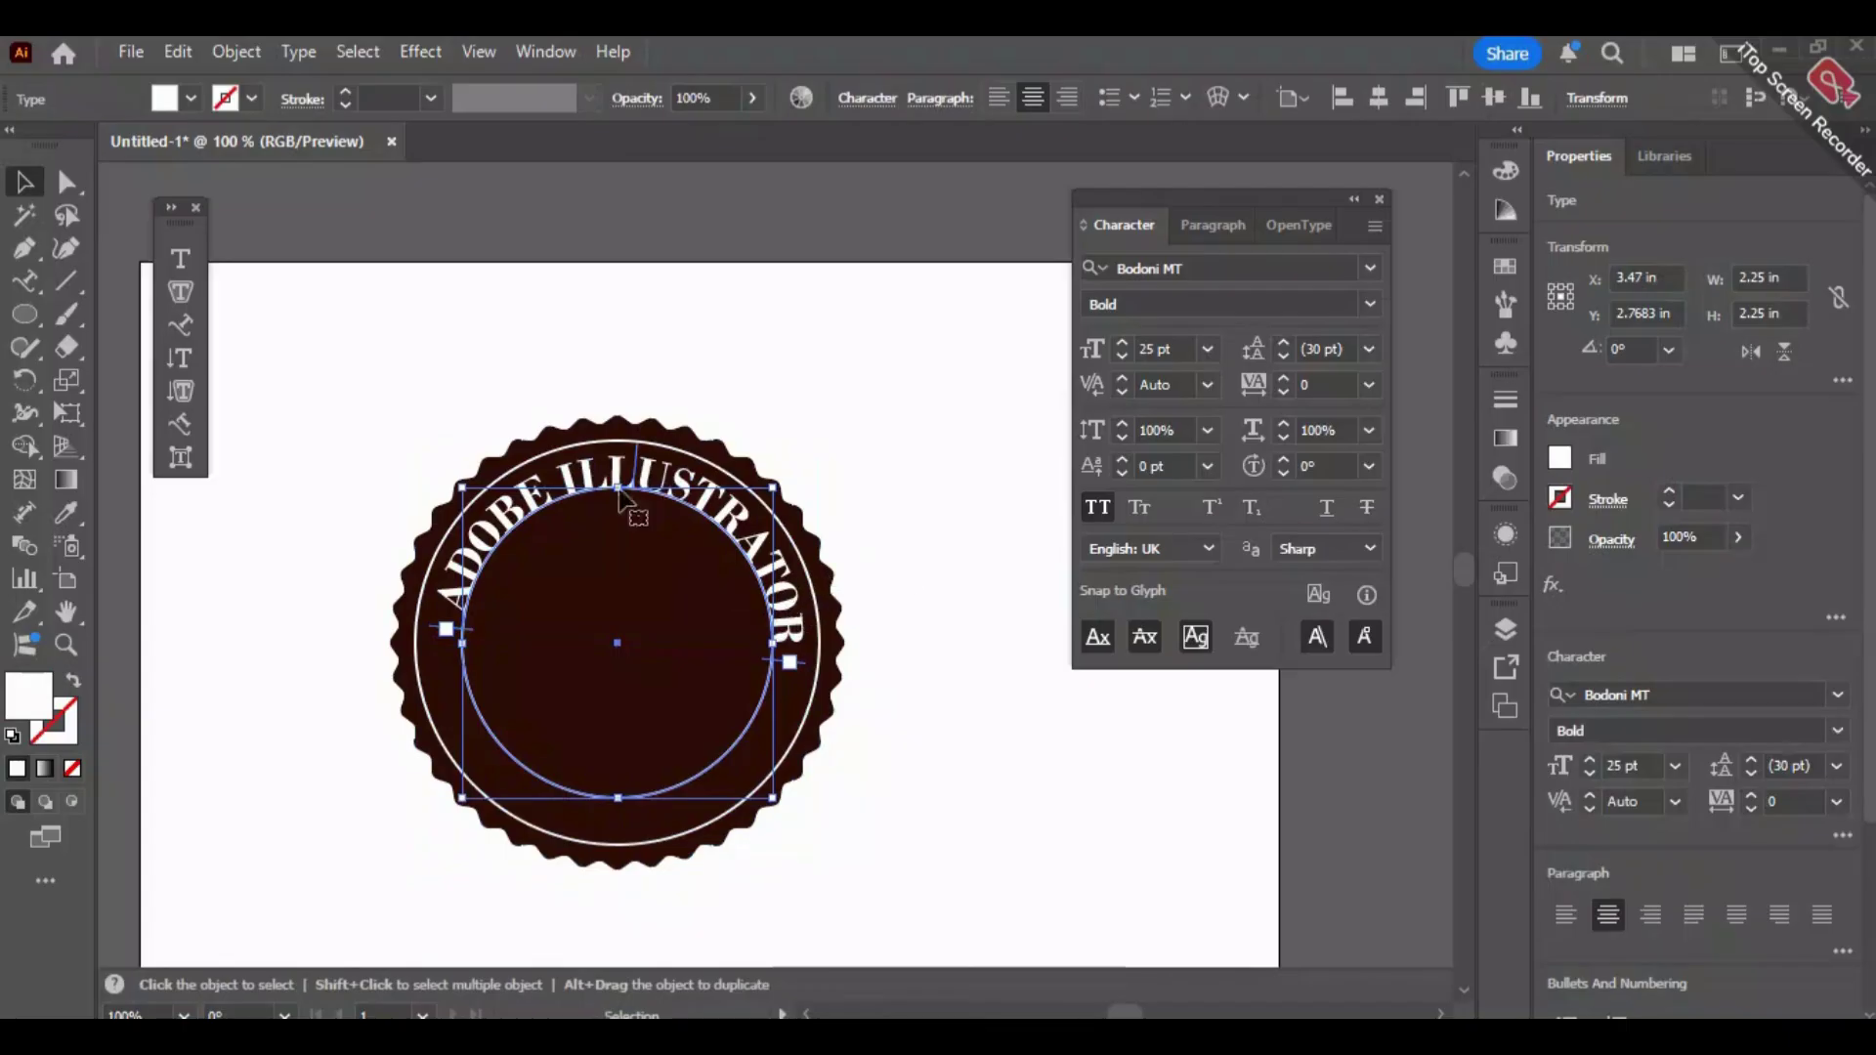
# Adjust the end and centre brackets of the ADOBE ILLUSTRATOR path text to centre it over the inner circle.
pyautogui.moveTo(637, 461); pyautogui.dragTo(683, 467)
pyautogui.hotkey('ctrl', 'z')
pyautogui.hotkey('ctrl', 'z')
pyautogui.moveTo(791, 663); pyautogui.dragTo(792, 642)
pyautogui.moveTo(631, 452); pyautogui.dragTo(616, 459)
pyautogui.hotkey('ctrl', 'z')
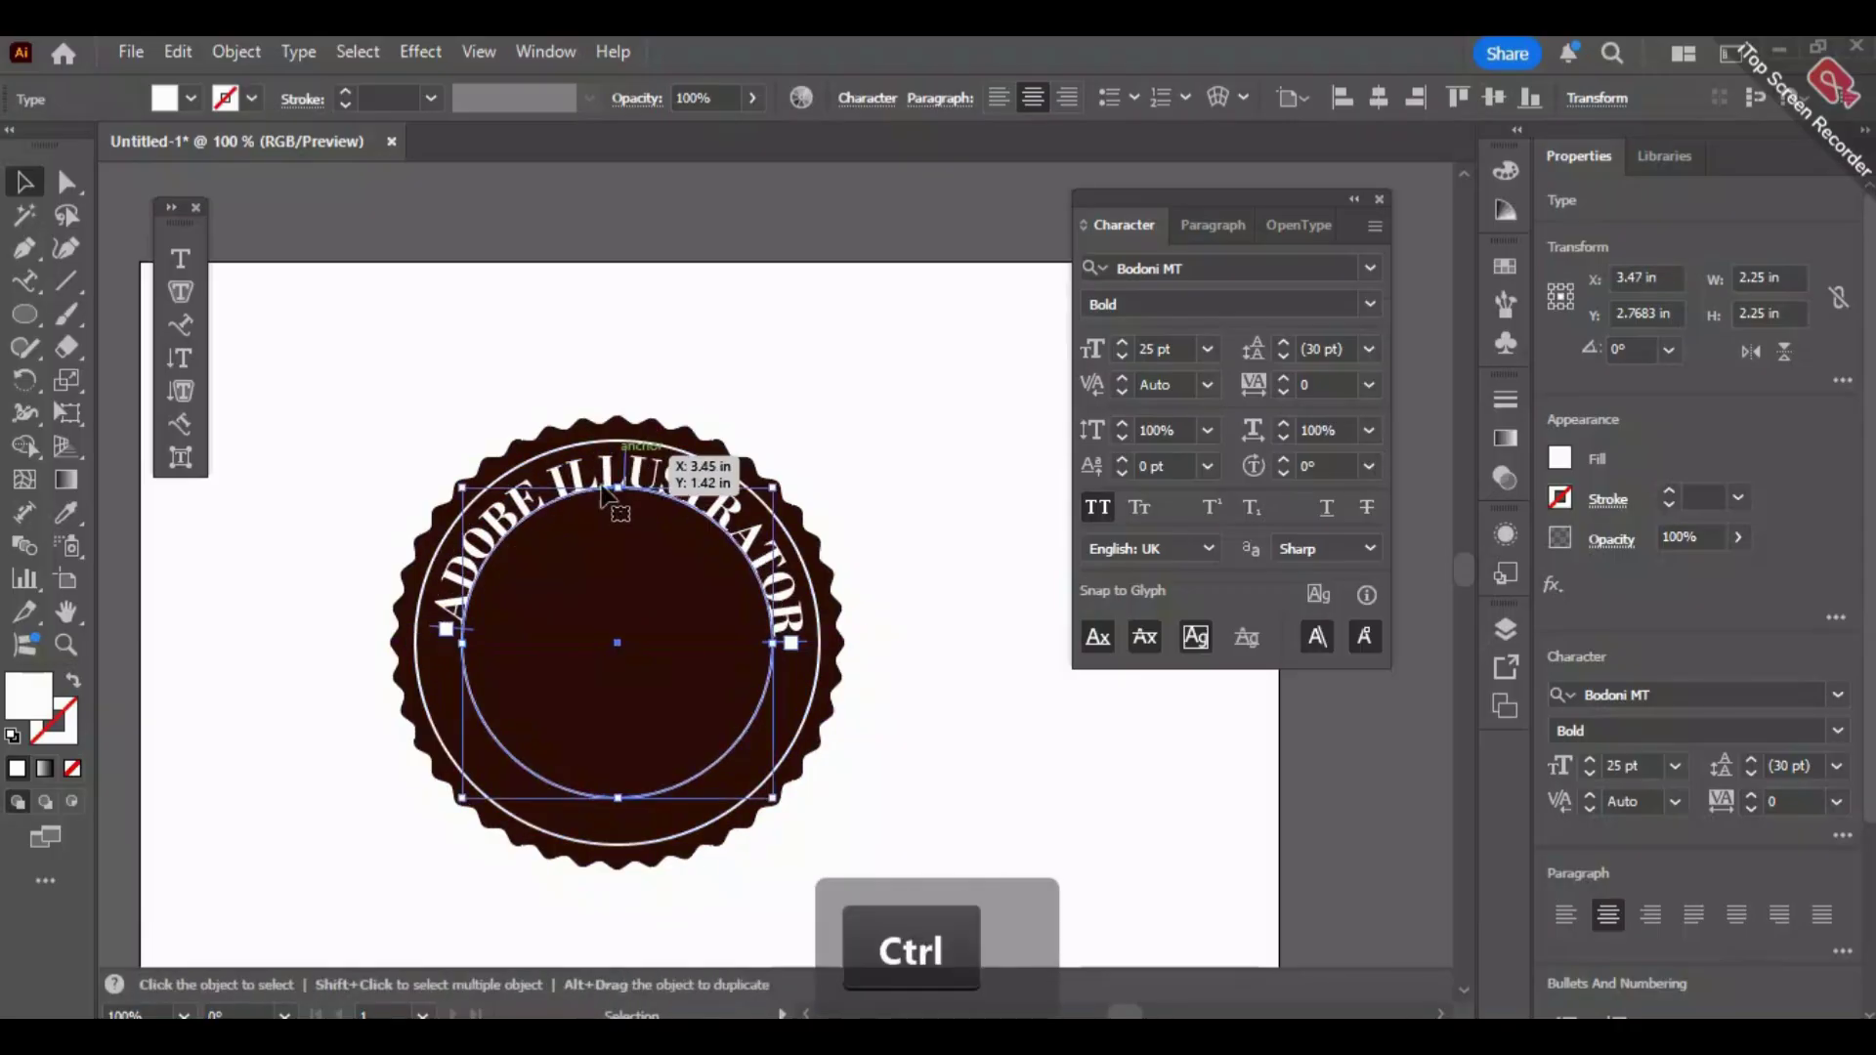
pyautogui.scroll(6, 601, 480)
pyautogui.moveTo(796, 495); pyautogui.dragTo(720, 502)
pyautogui.scroll(-5, 720, 502)
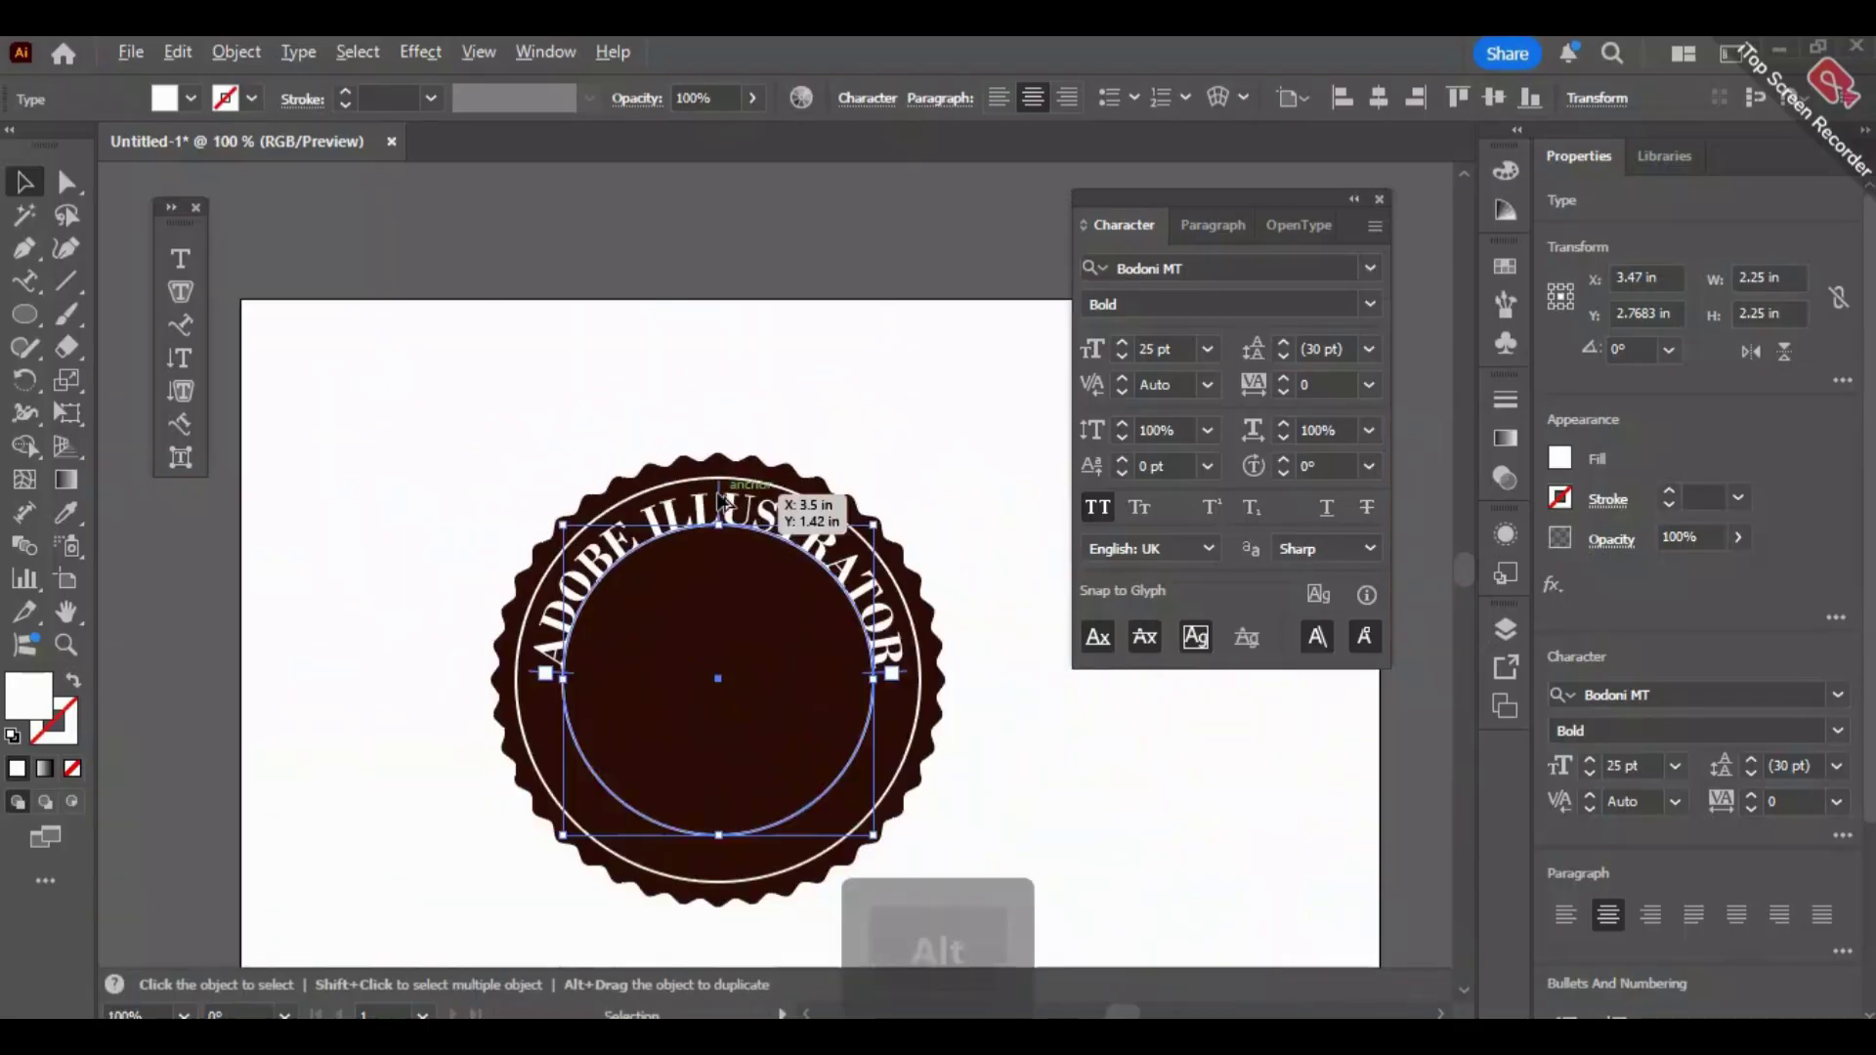
# Reduce the font size of the curved ADOBE ILLUSTRATOR text to 23 pt.
pyautogui.click(1121, 358)
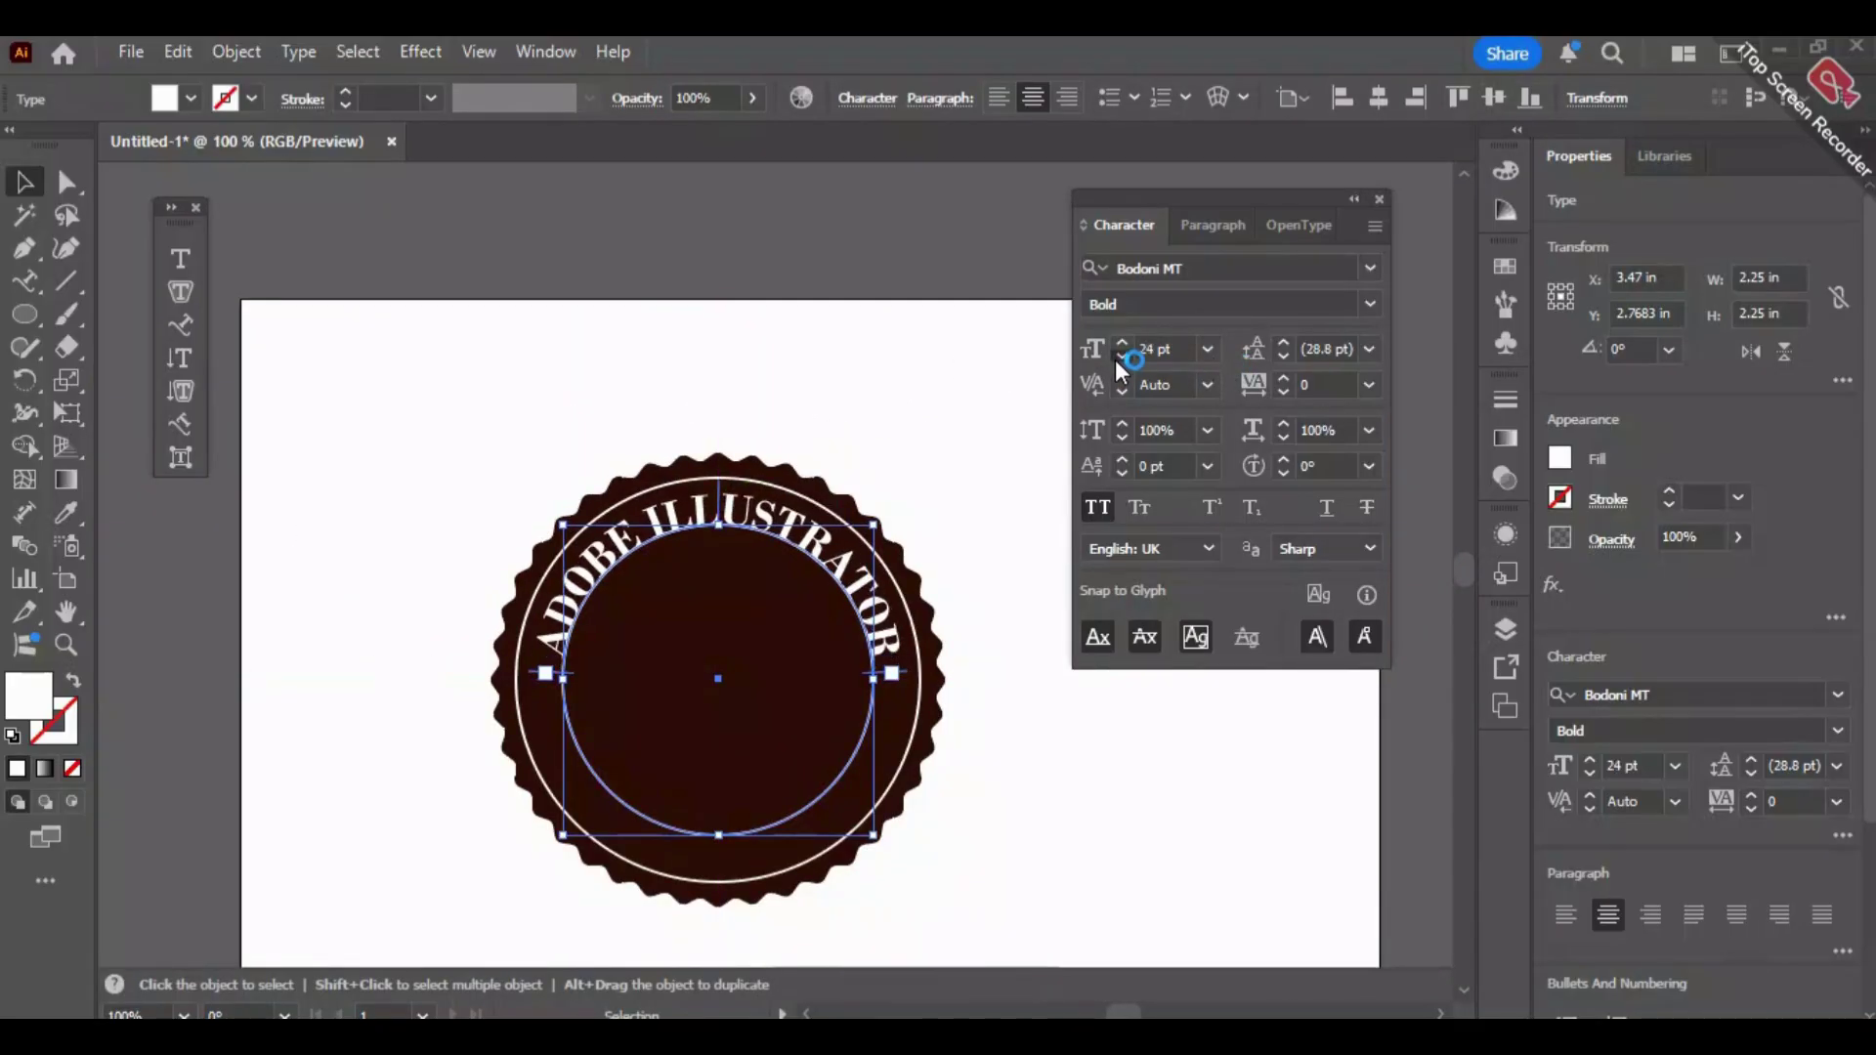
pyautogui.click(1121, 358)
pyautogui.click(1121, 357)
pyautogui.click(1120, 357)
pyautogui.click(1120, 357)
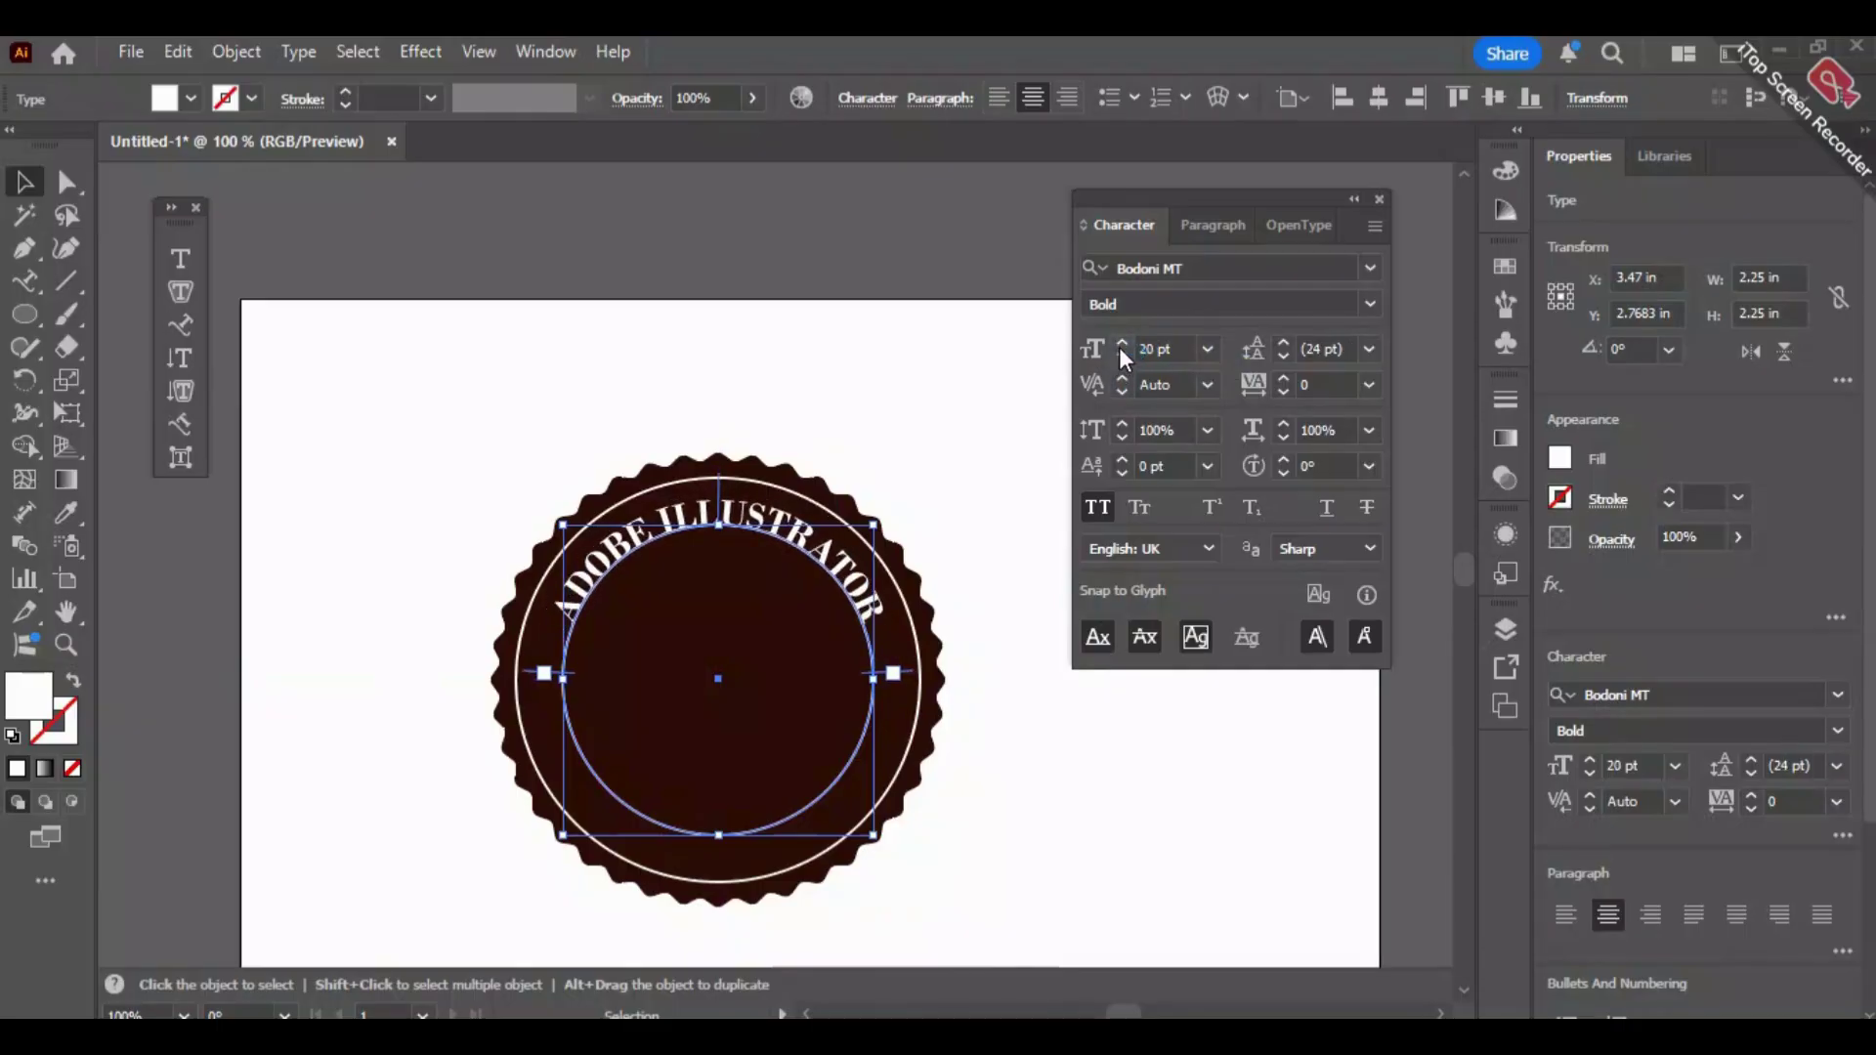
pyautogui.click(1120, 344)
pyautogui.click(1120, 344)
pyautogui.click(1120, 344)
pyautogui.click(839, 408)
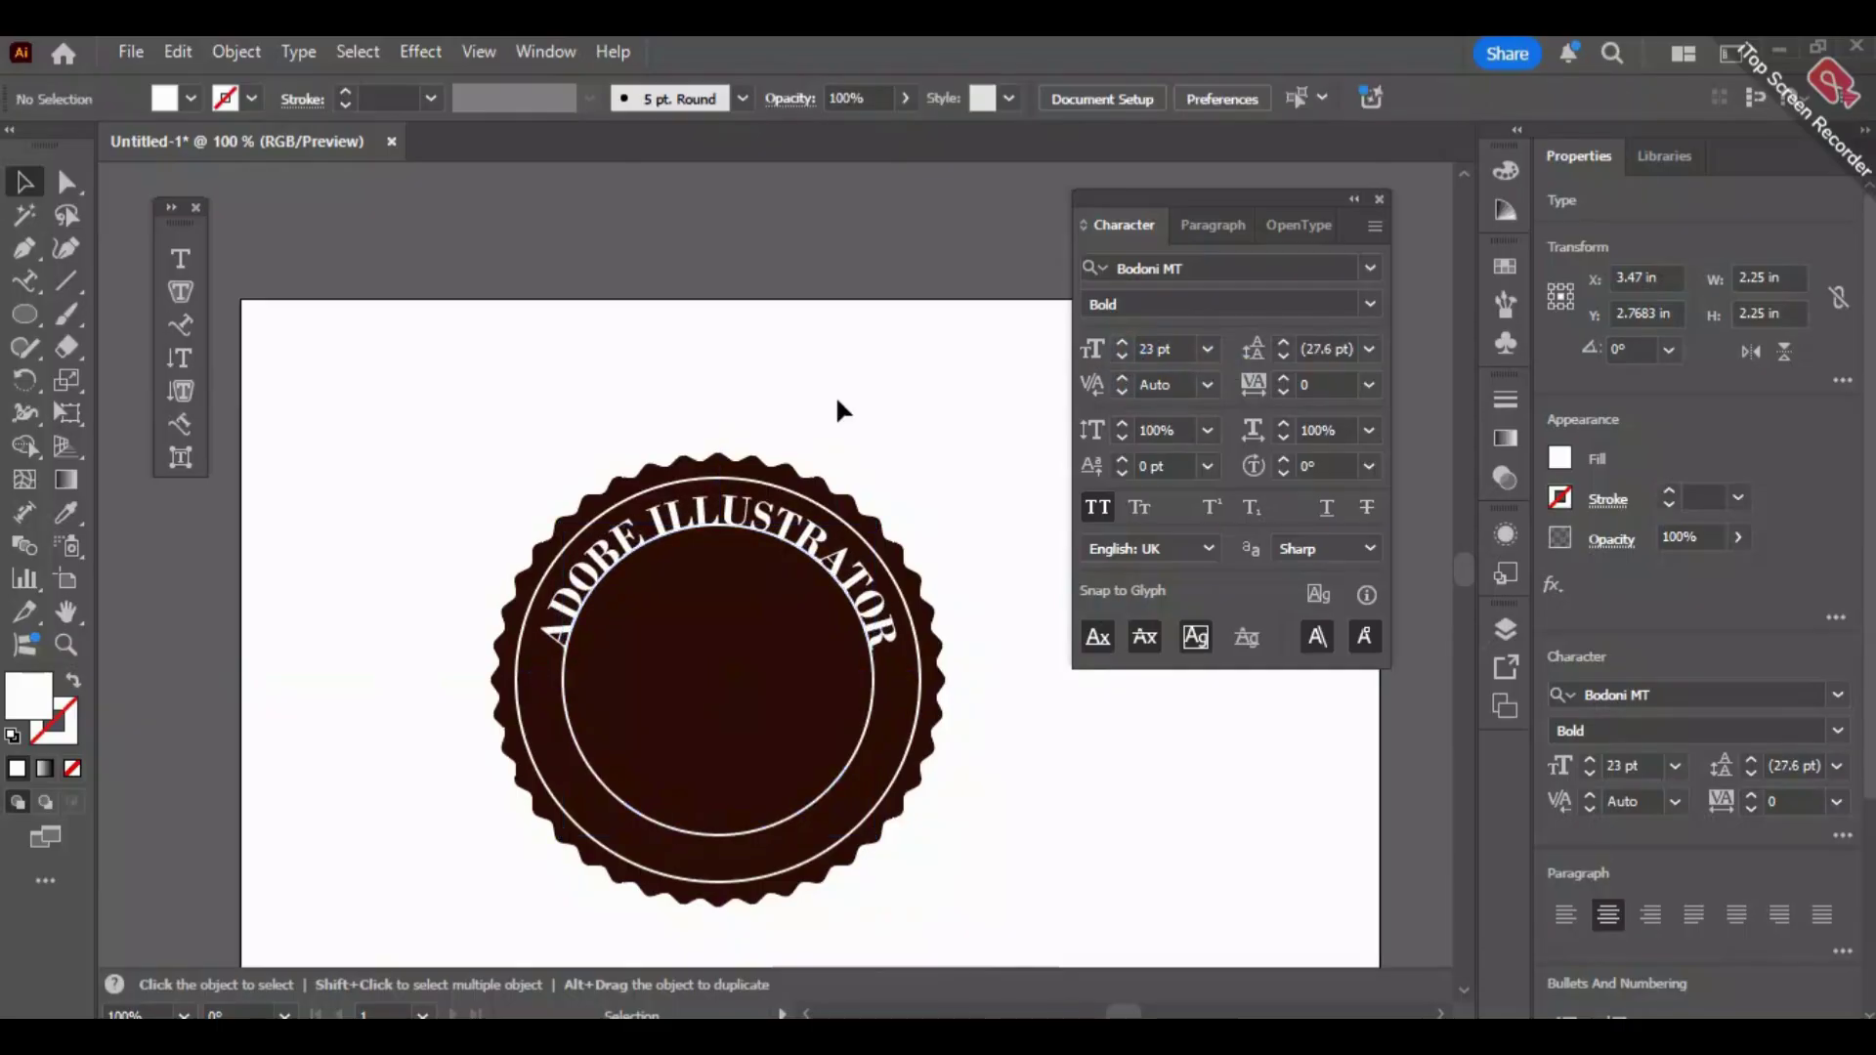
# Duplicate the curved ADOBE ILLUSTRATOR text up beside the badge and replace the copy's wording with "ESTD. 2025".
pyautogui.click(802, 545)
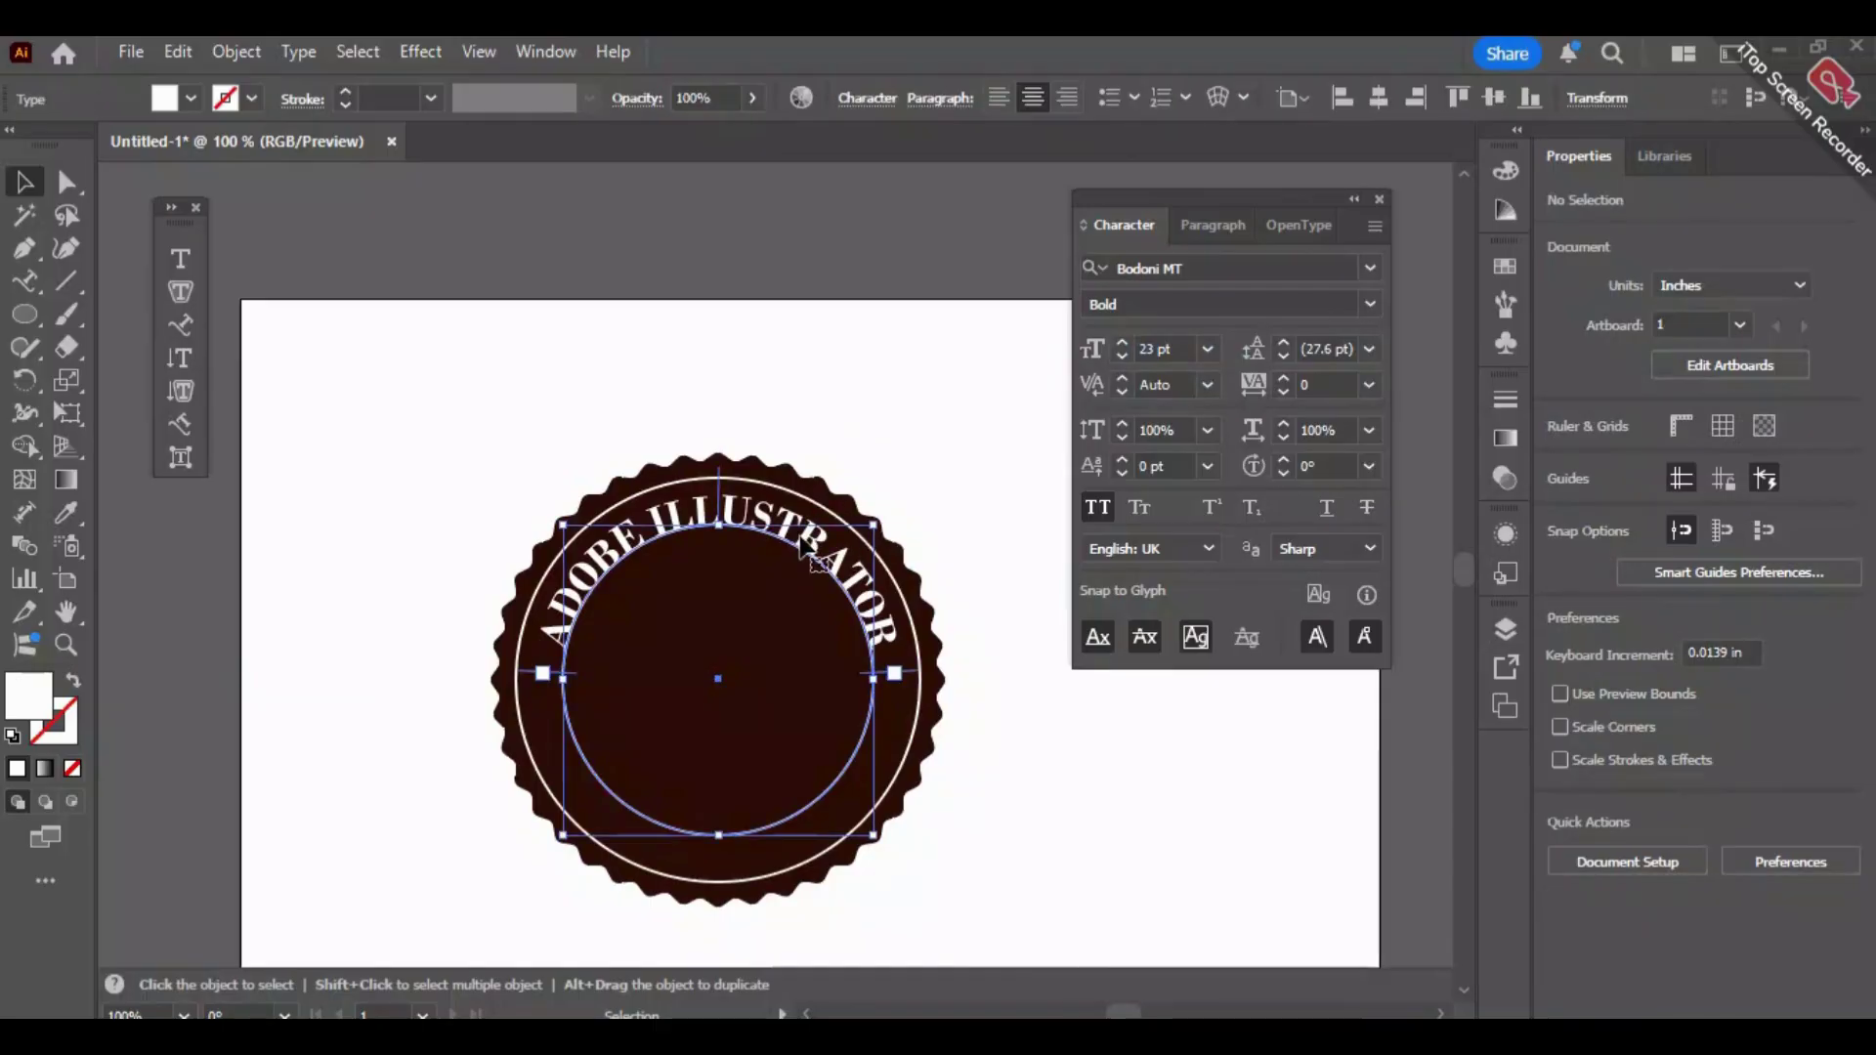
pyautogui.moveTo(765, 527); pyautogui.dragTo(531, 400)
pyautogui.press('t')
pyautogui.tripleClick(532, 391)
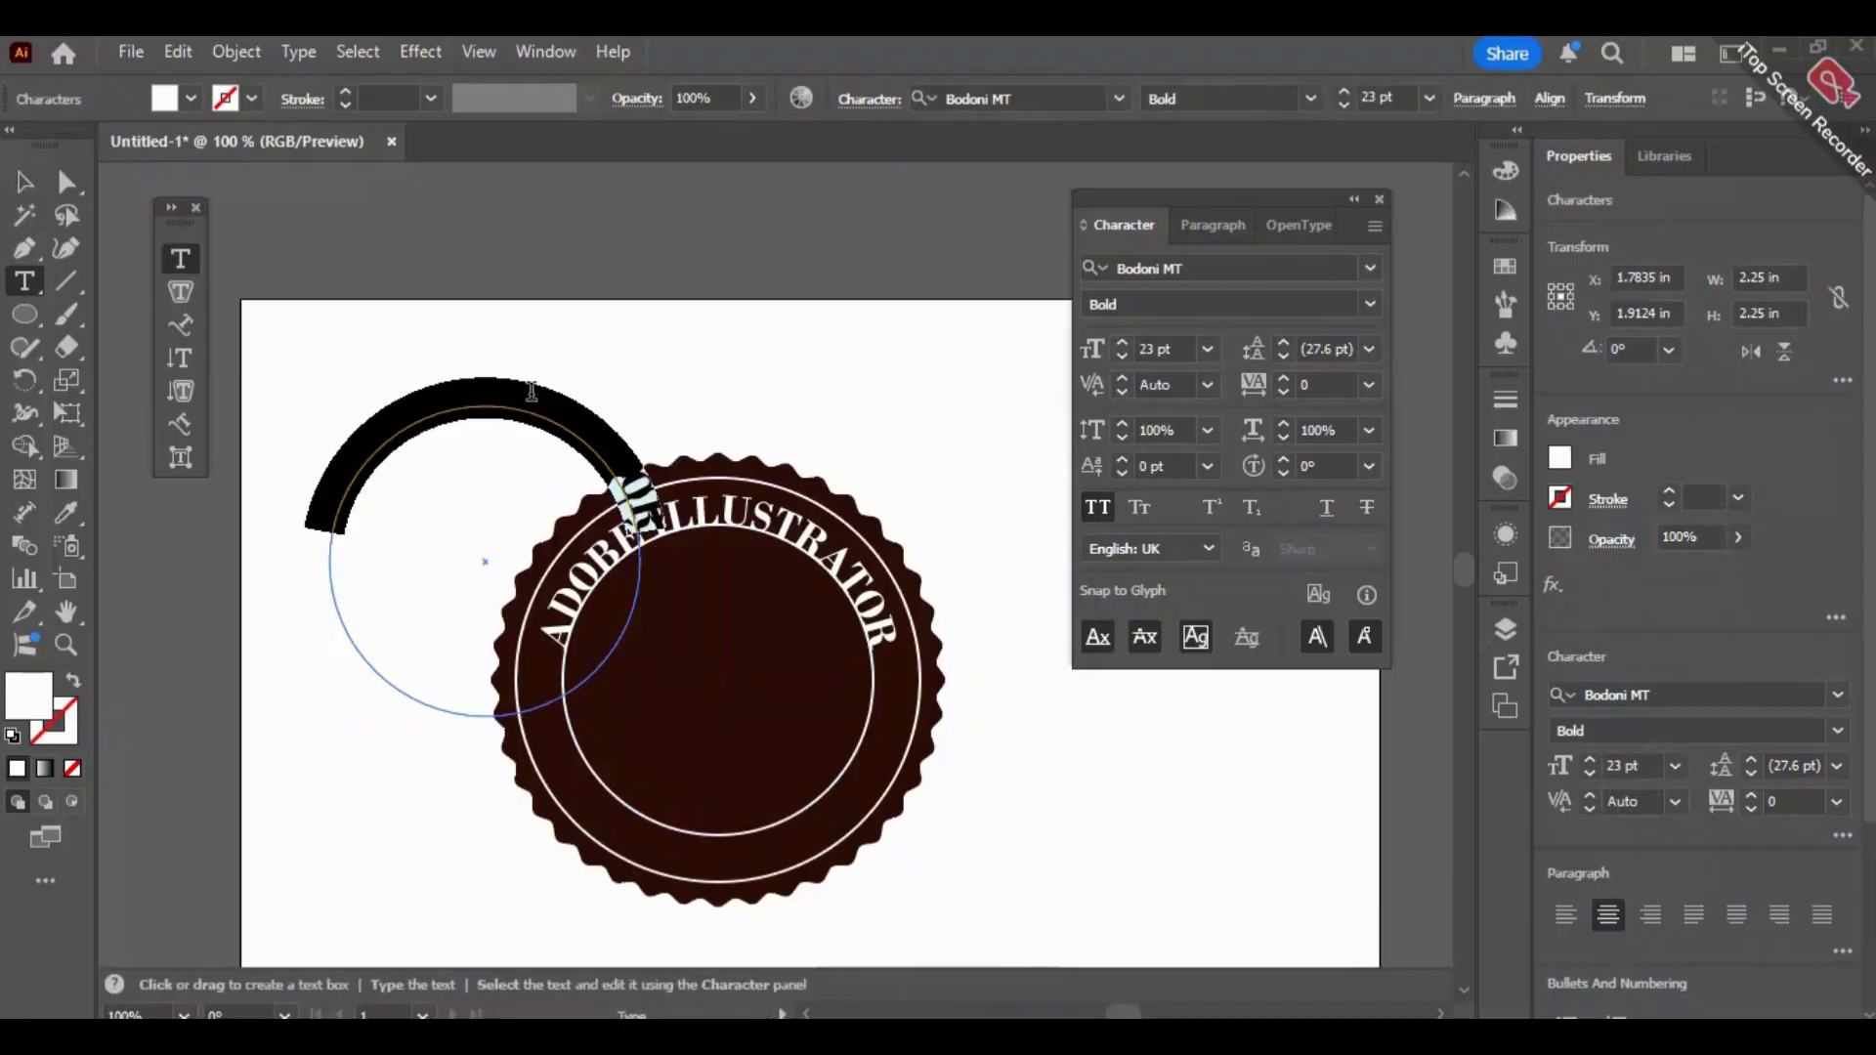
pyautogui.write('STD')
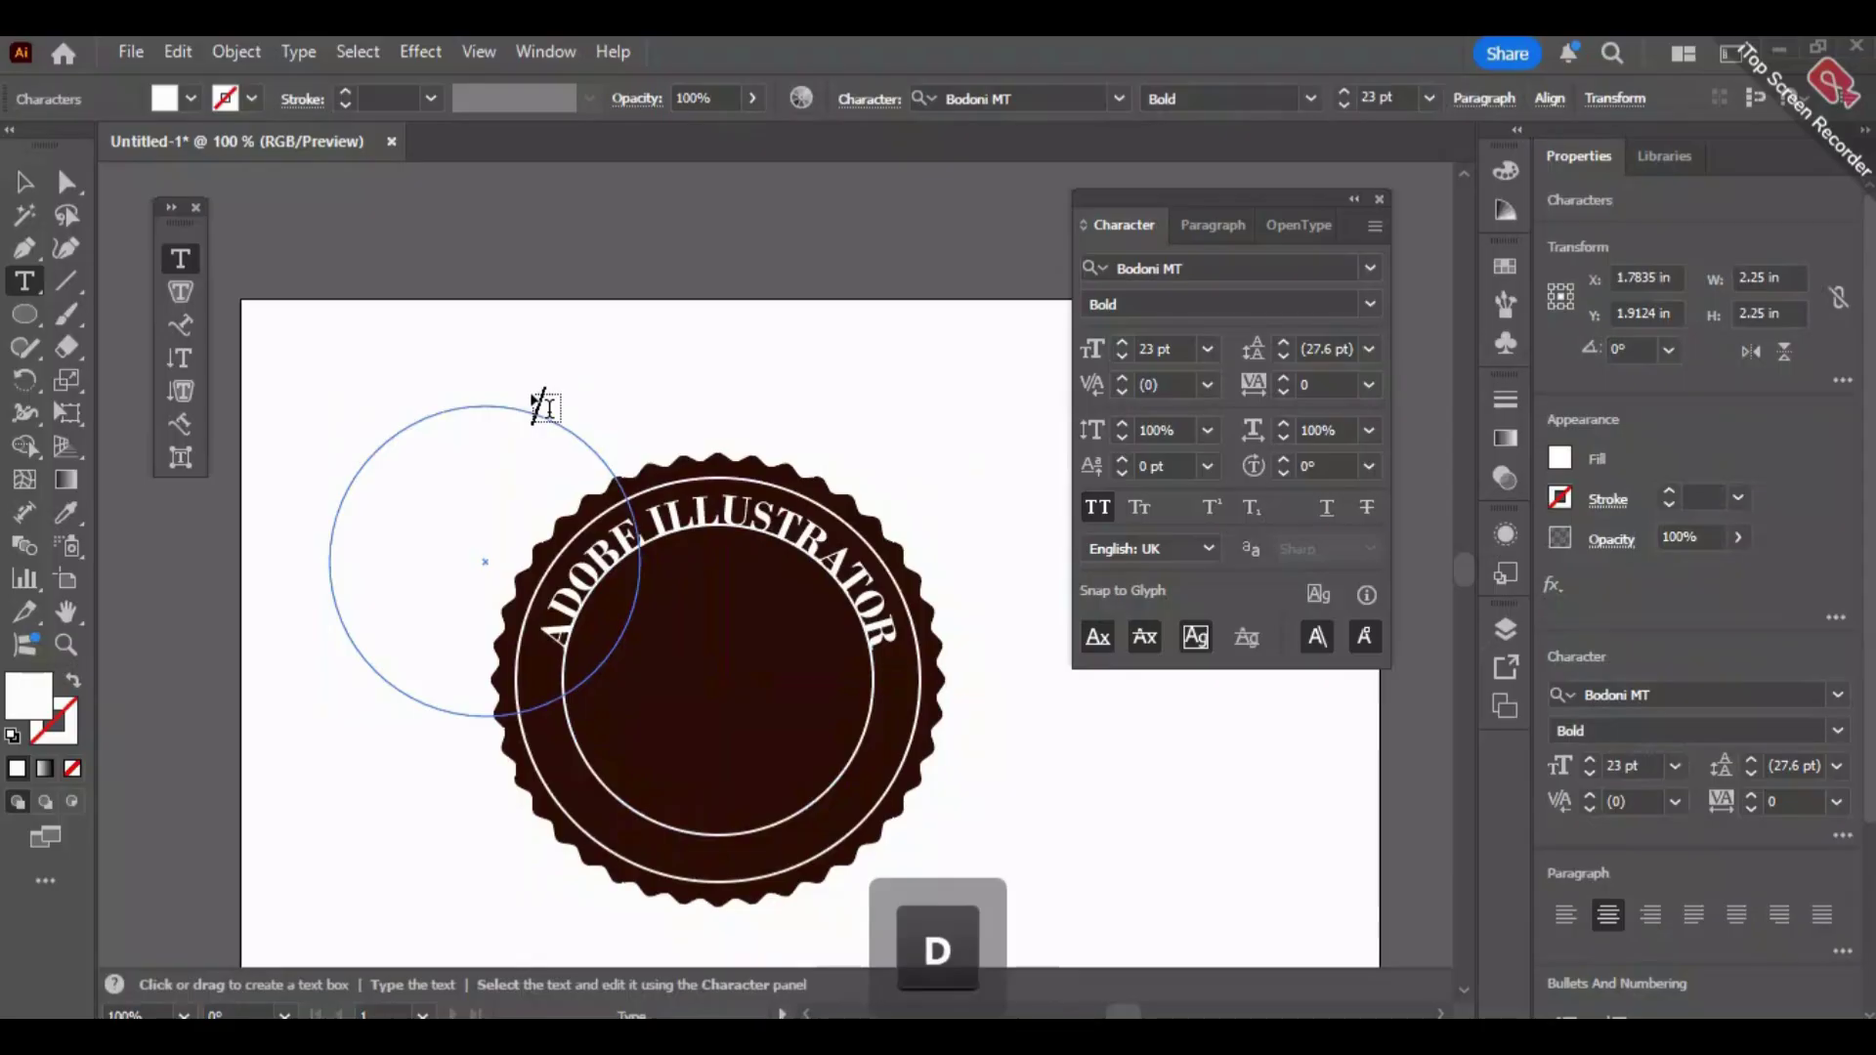
pyautogui.write('. 20')
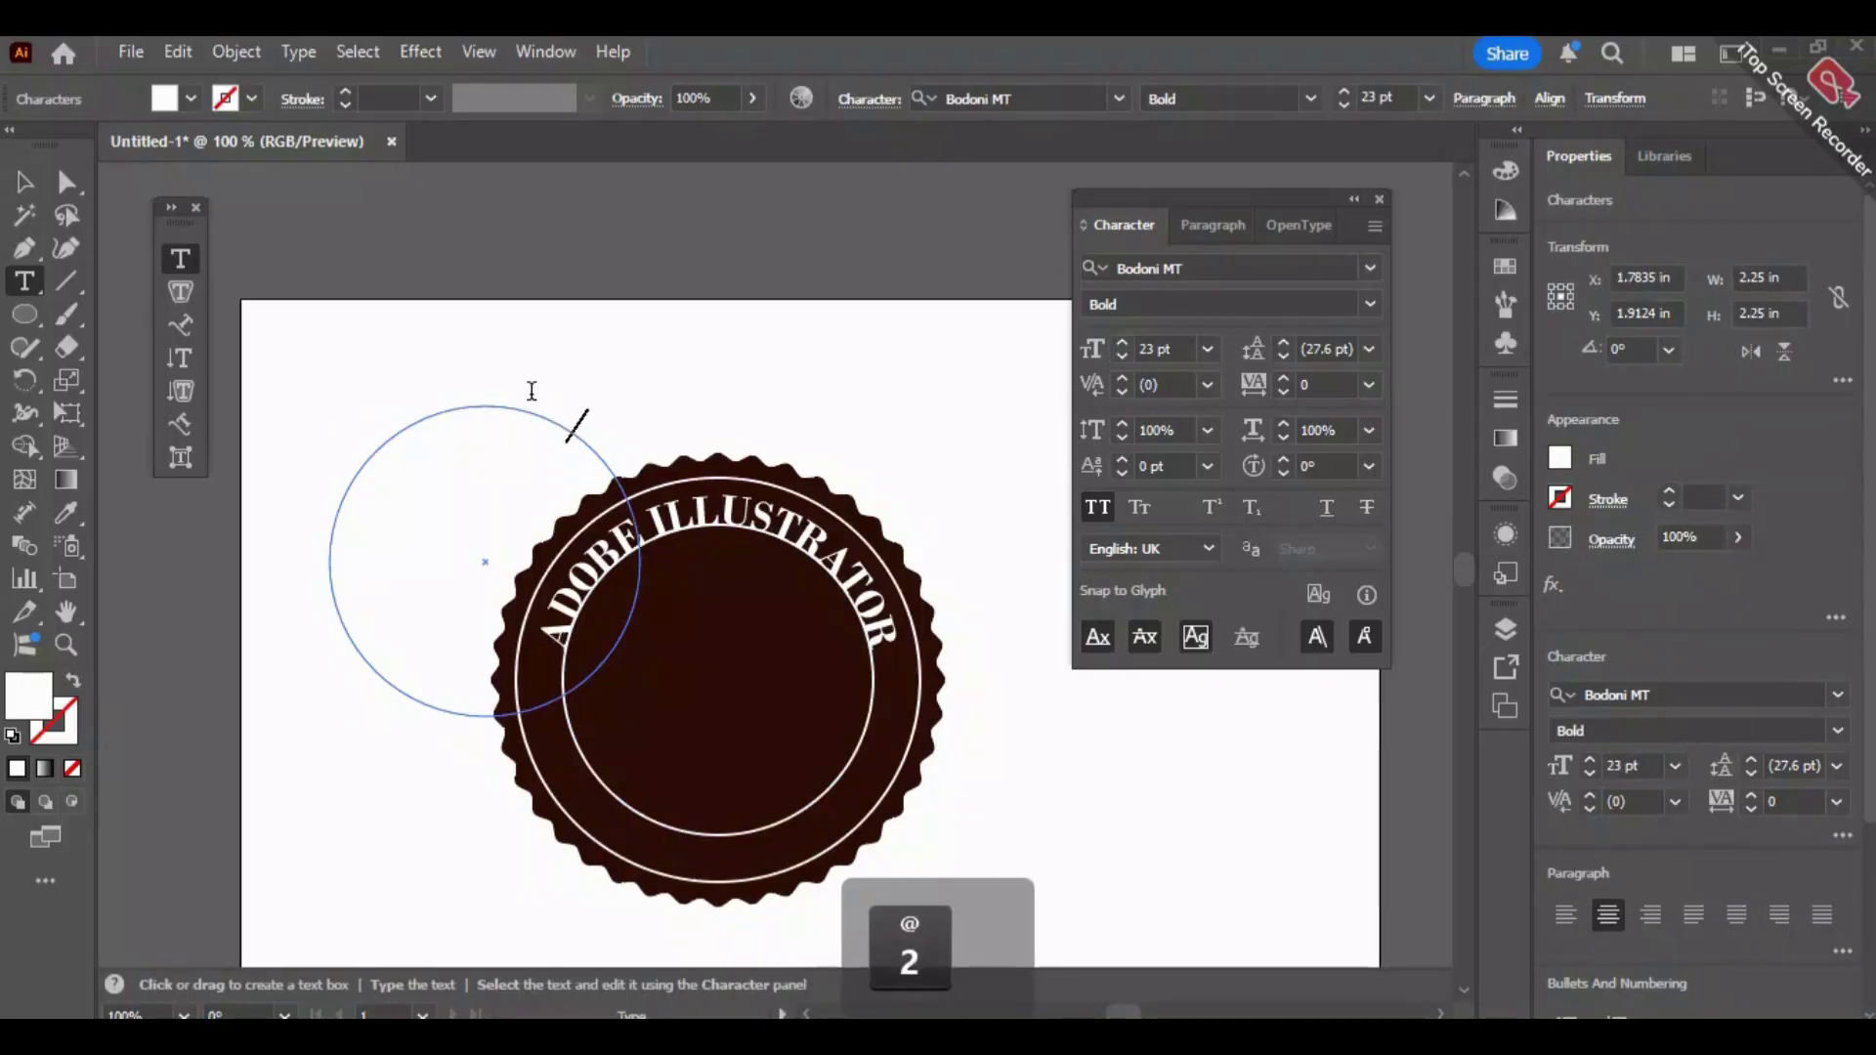
pyautogui.click(25, 182)
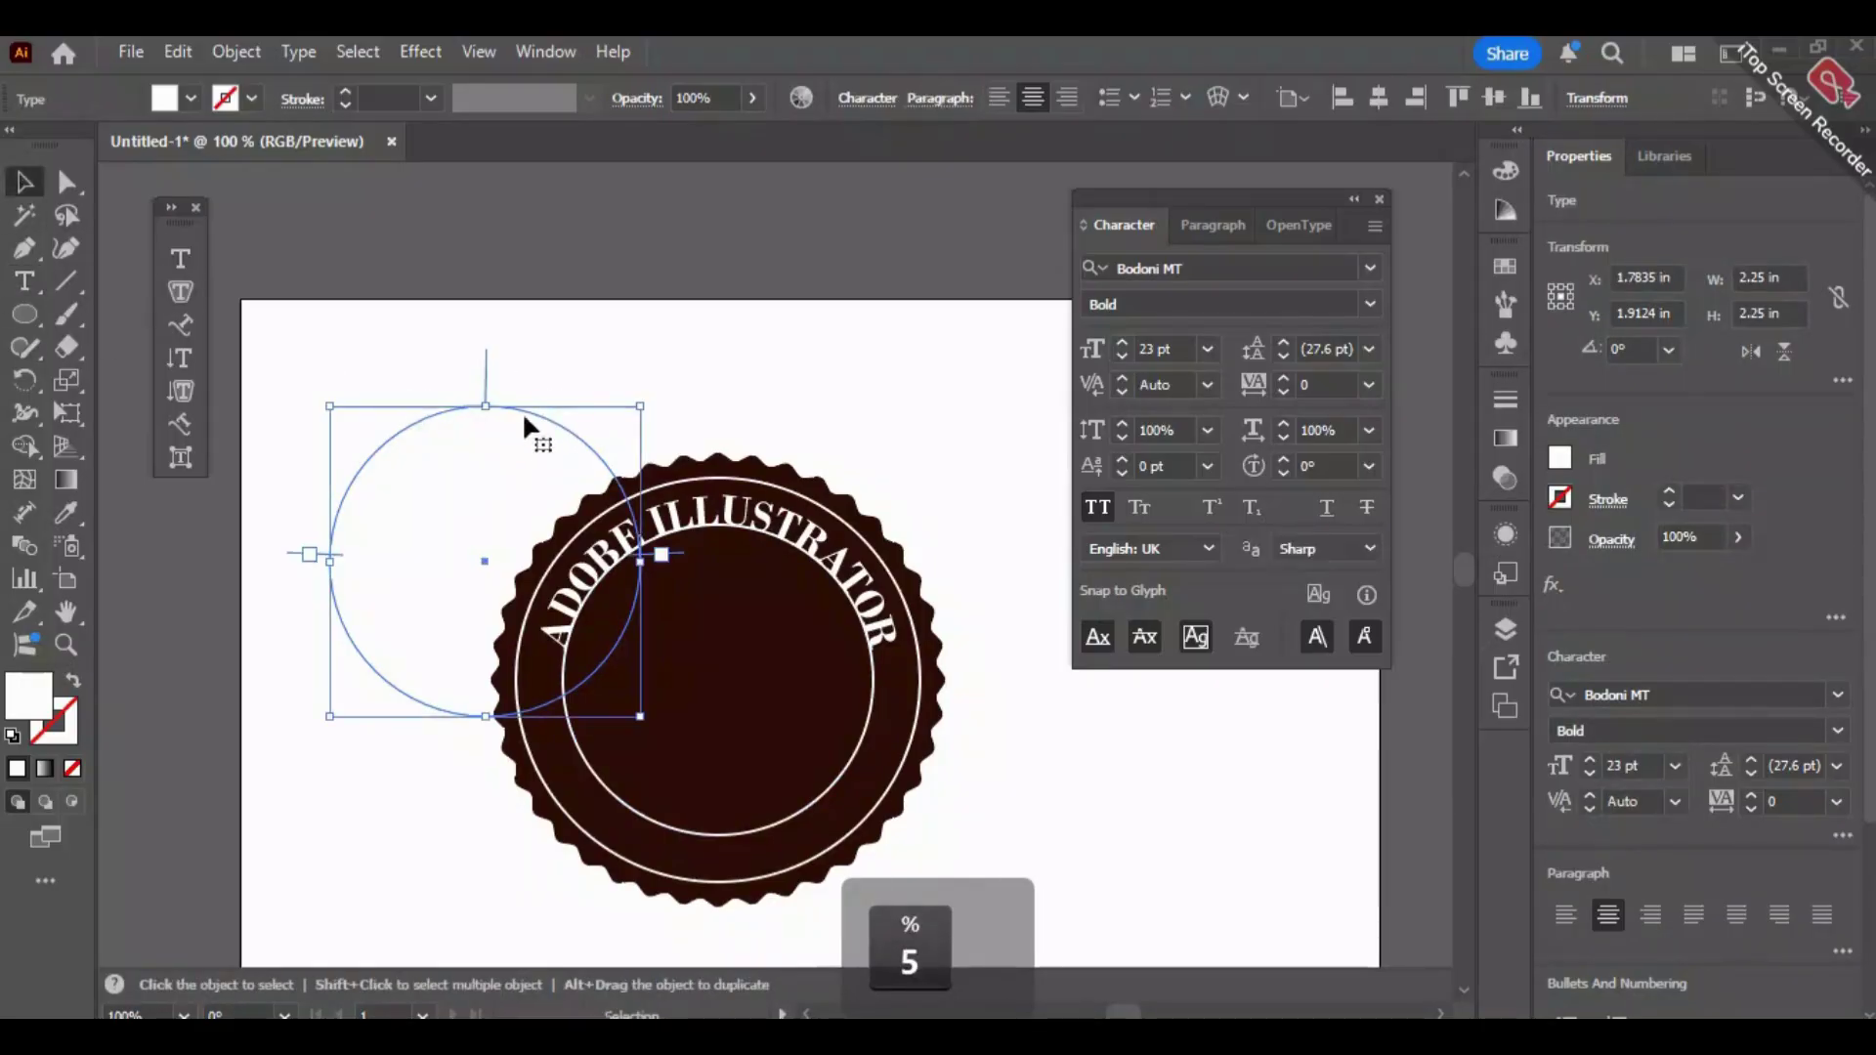
# Place the ESTD. 2025 text on the badge's lower arc, its circle aligned with the inner circle and the lettering flipped outside the path.
pyautogui.moveTo(528, 436); pyautogui.dragTo(684, 892)
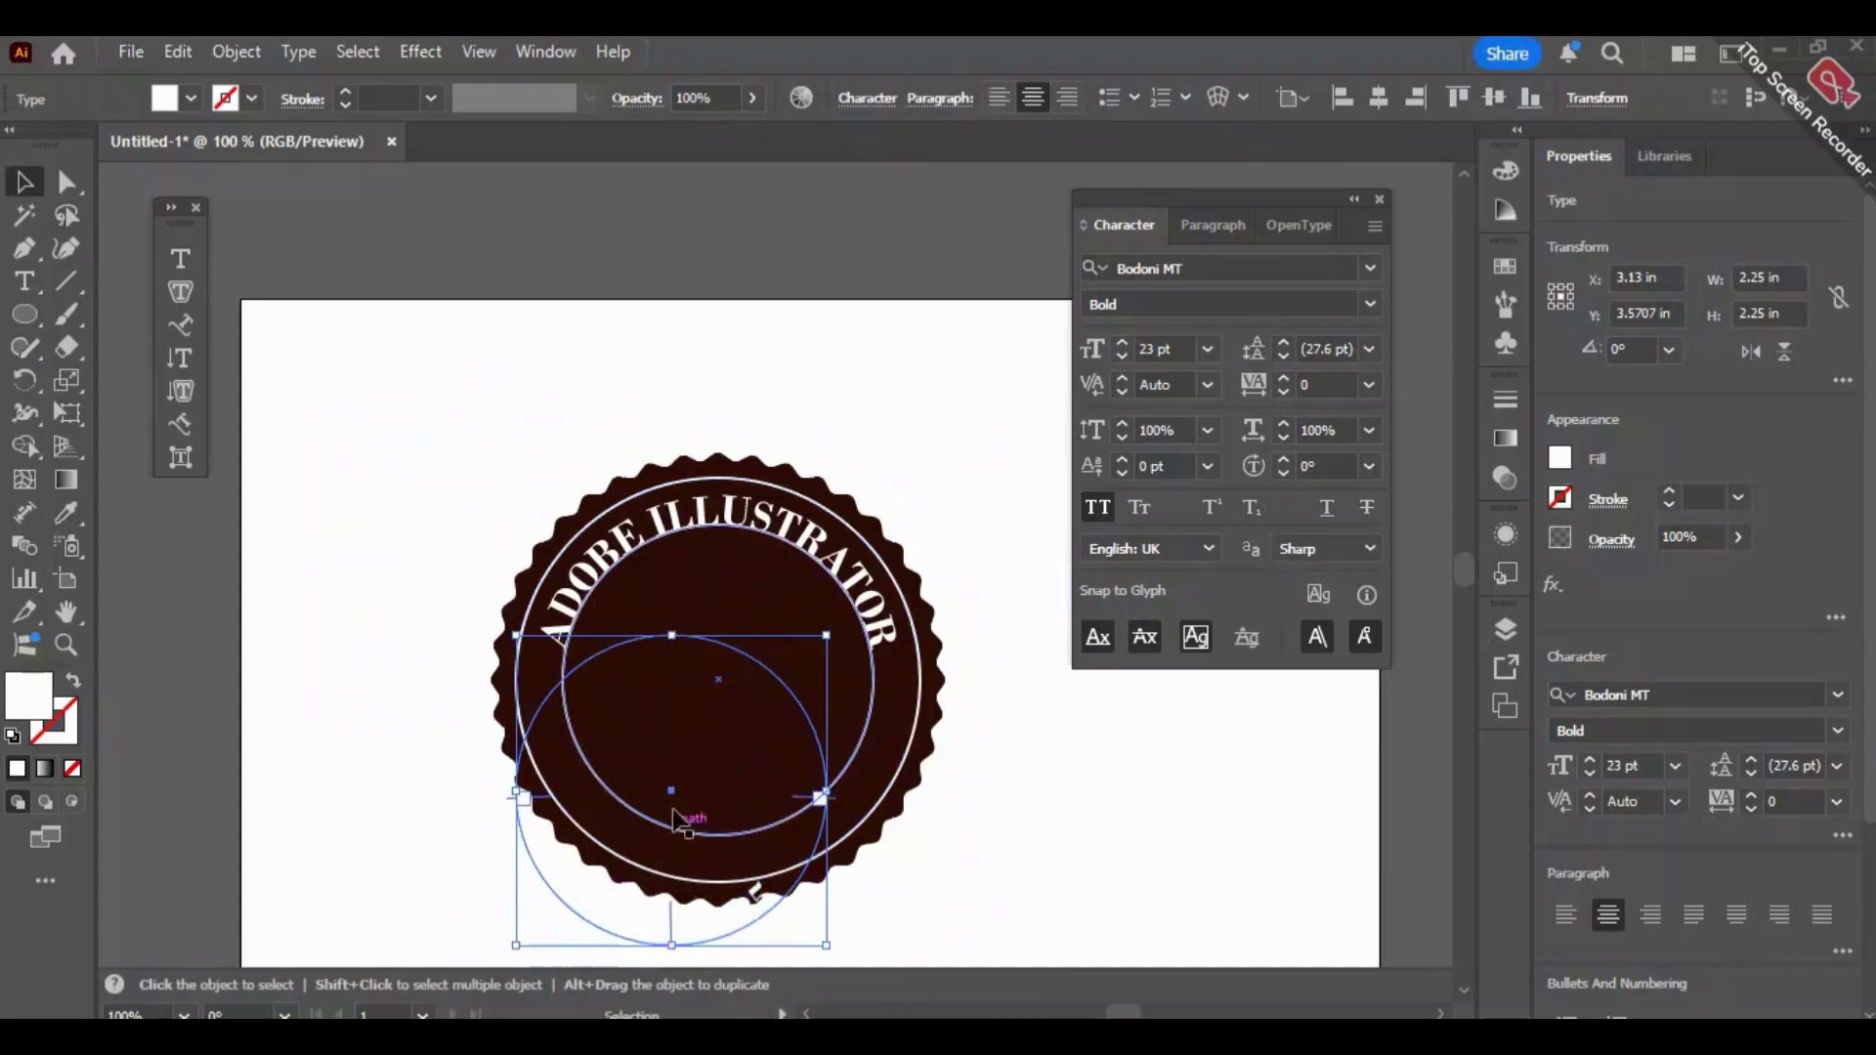
pyautogui.moveTo(675, 796); pyautogui.dragTo(716, 723)
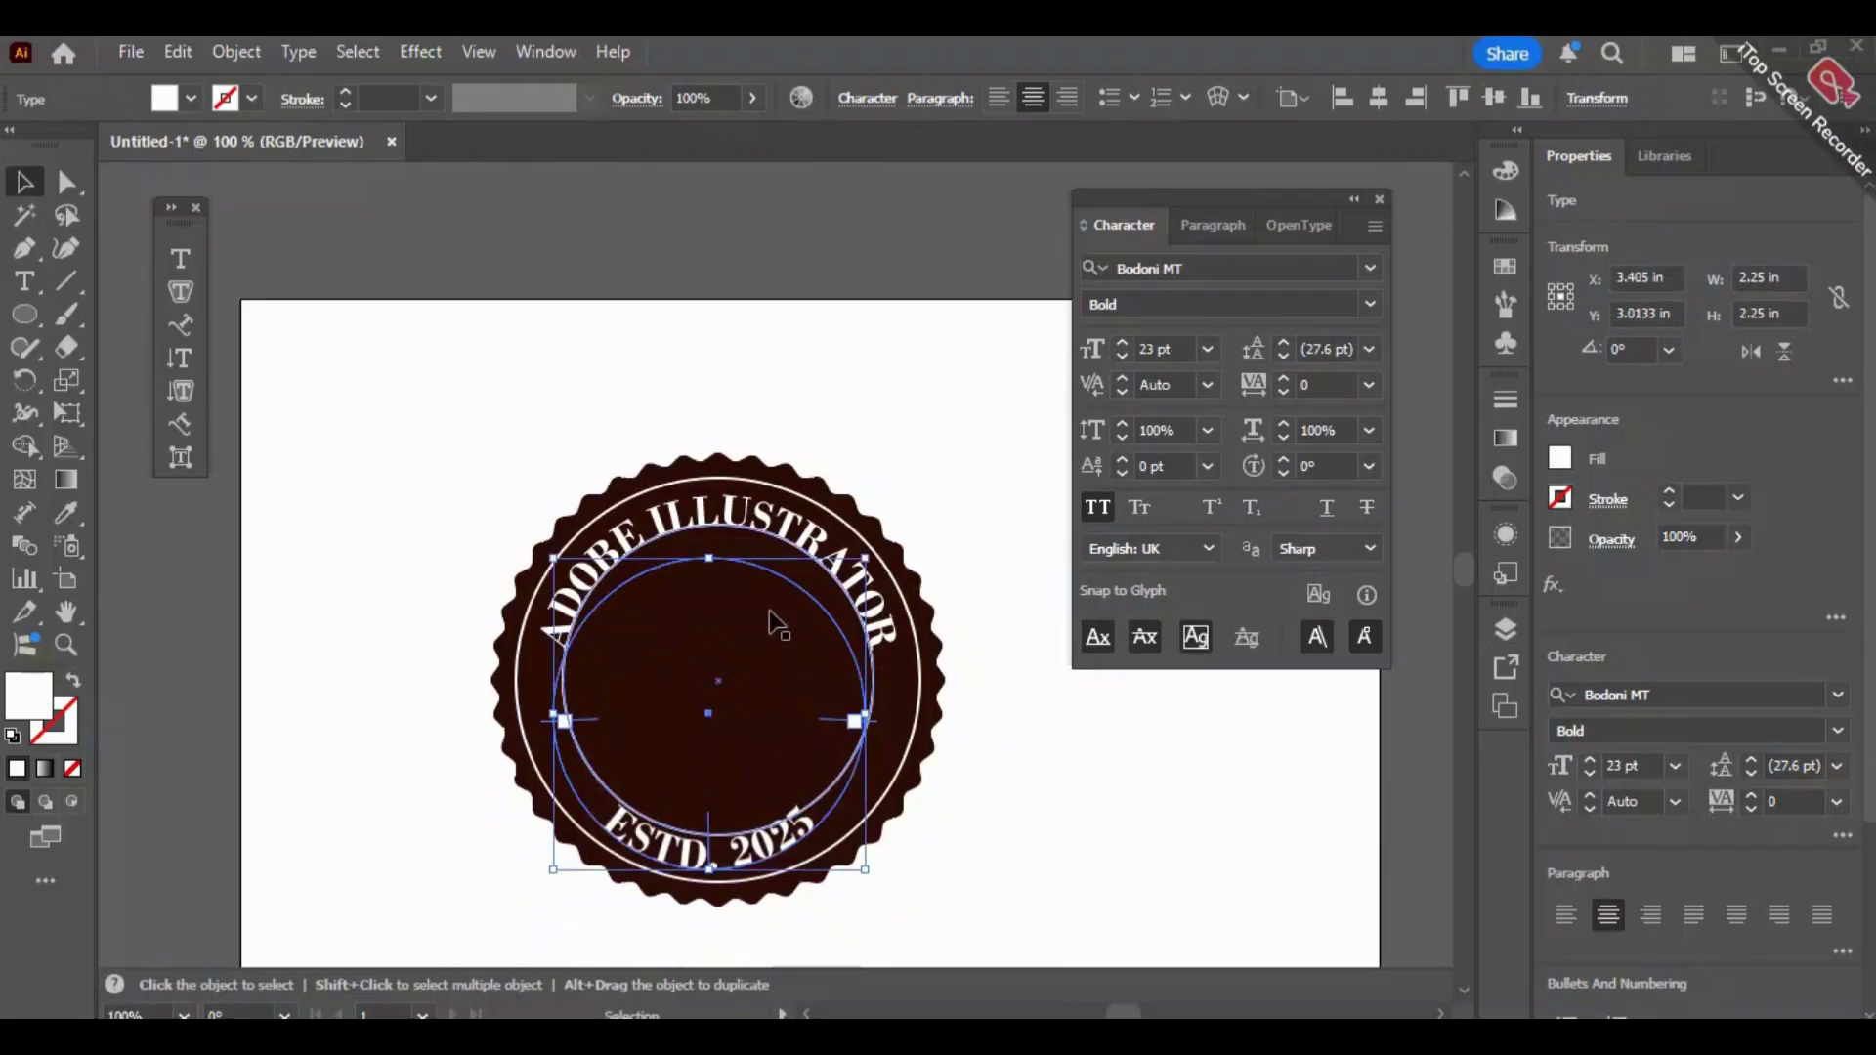
pyautogui.moveTo(778, 590); pyautogui.dragTo(790, 555)
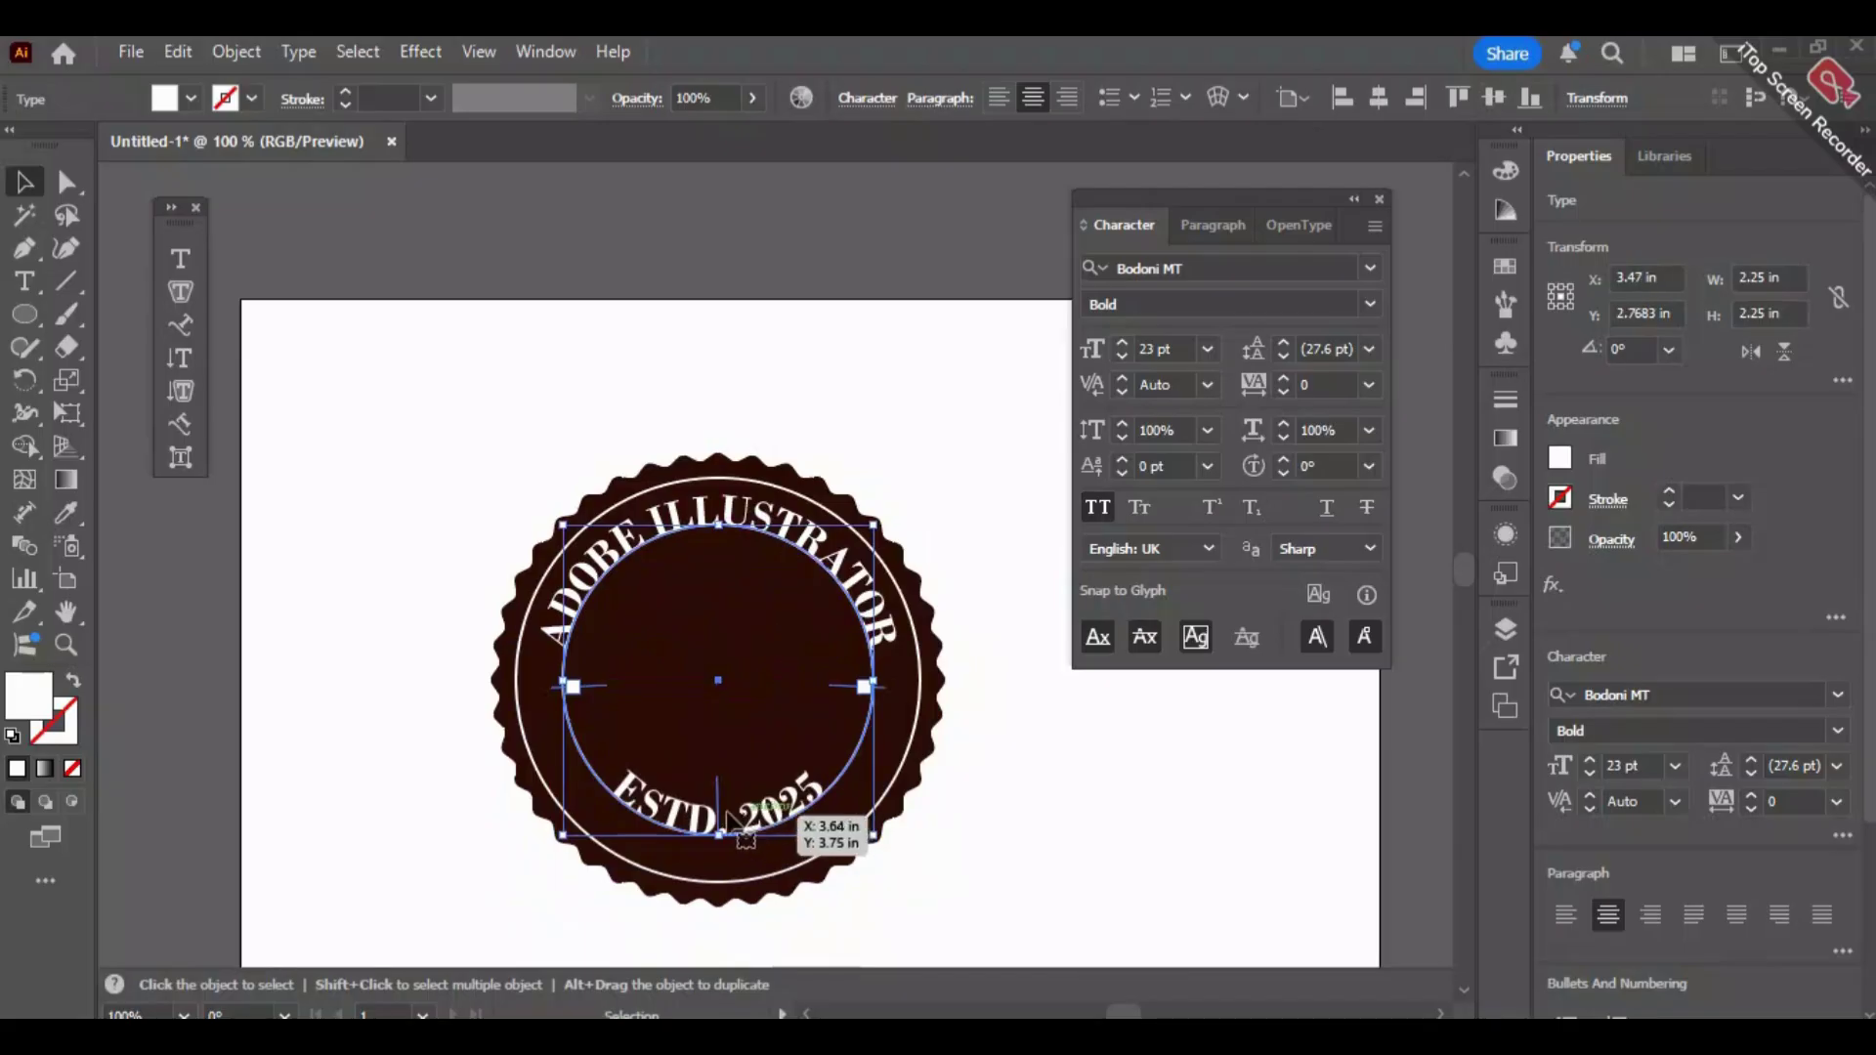
pyautogui.moveTo(720, 833); pyautogui.dragTo(718, 872)
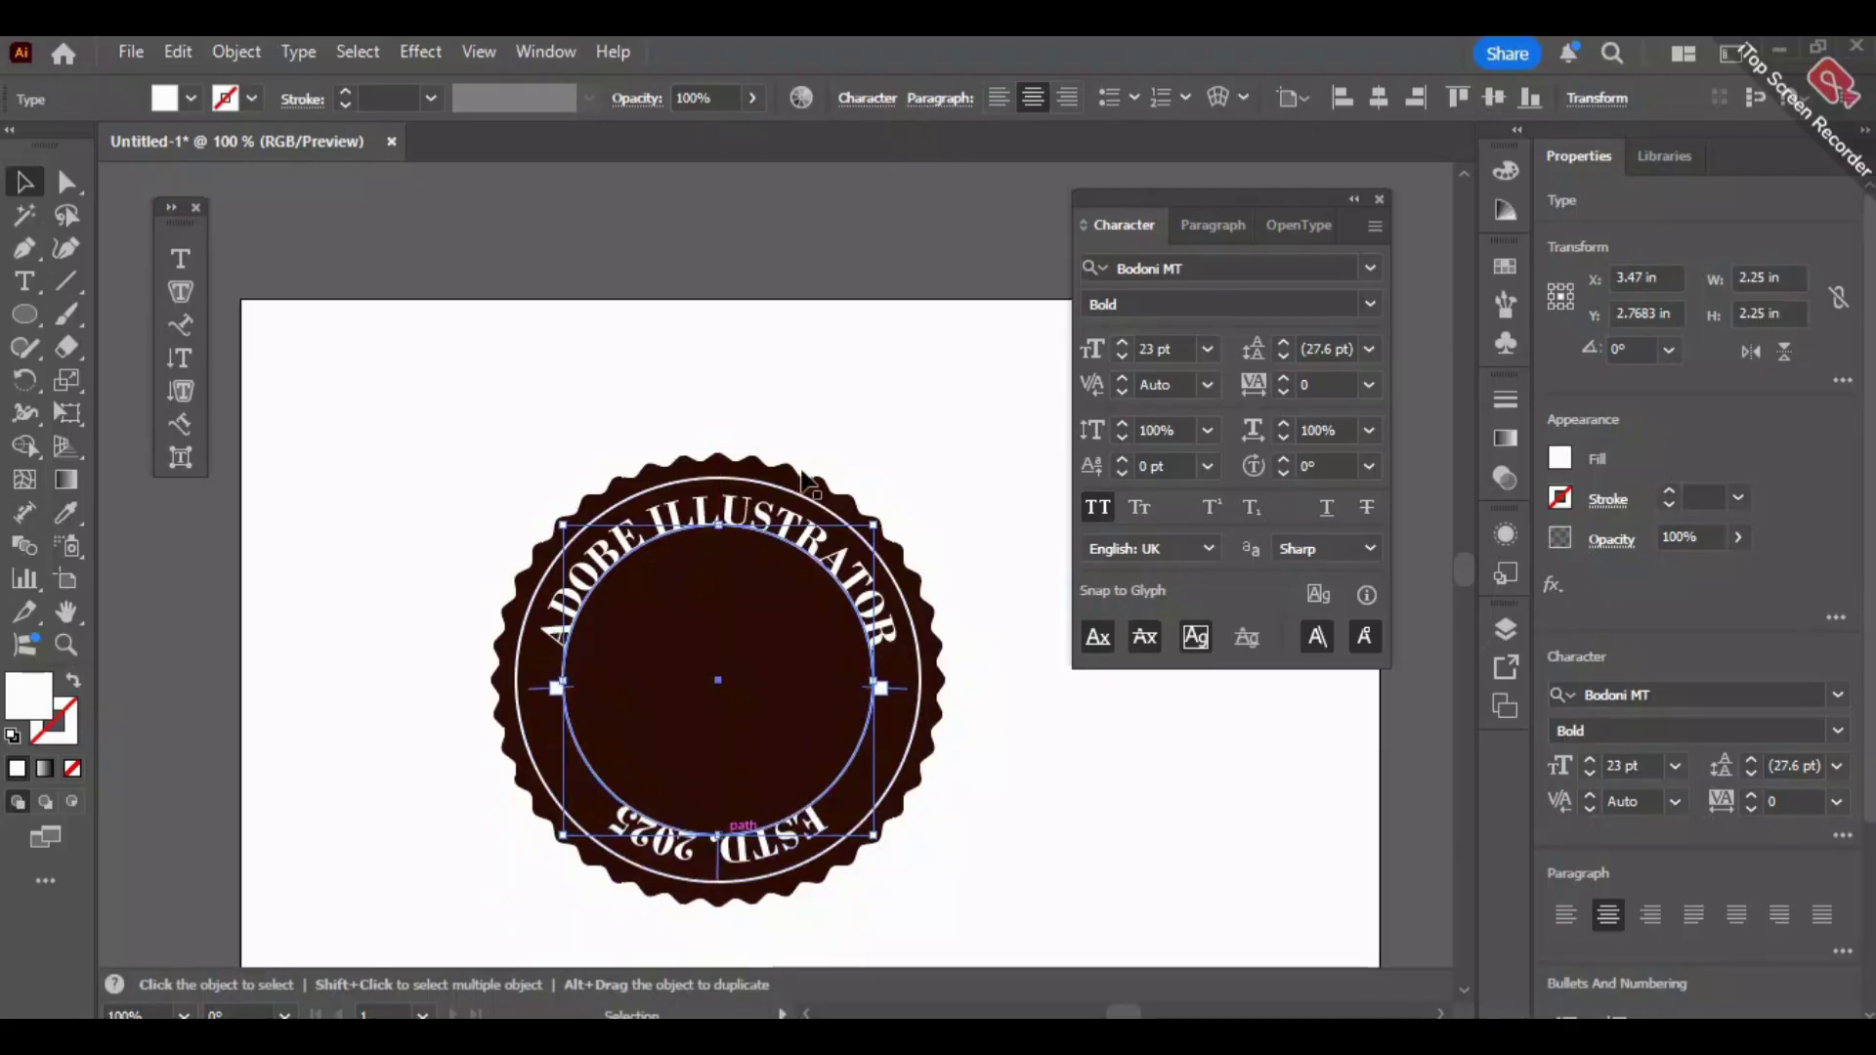
pyautogui.click(850, 418)
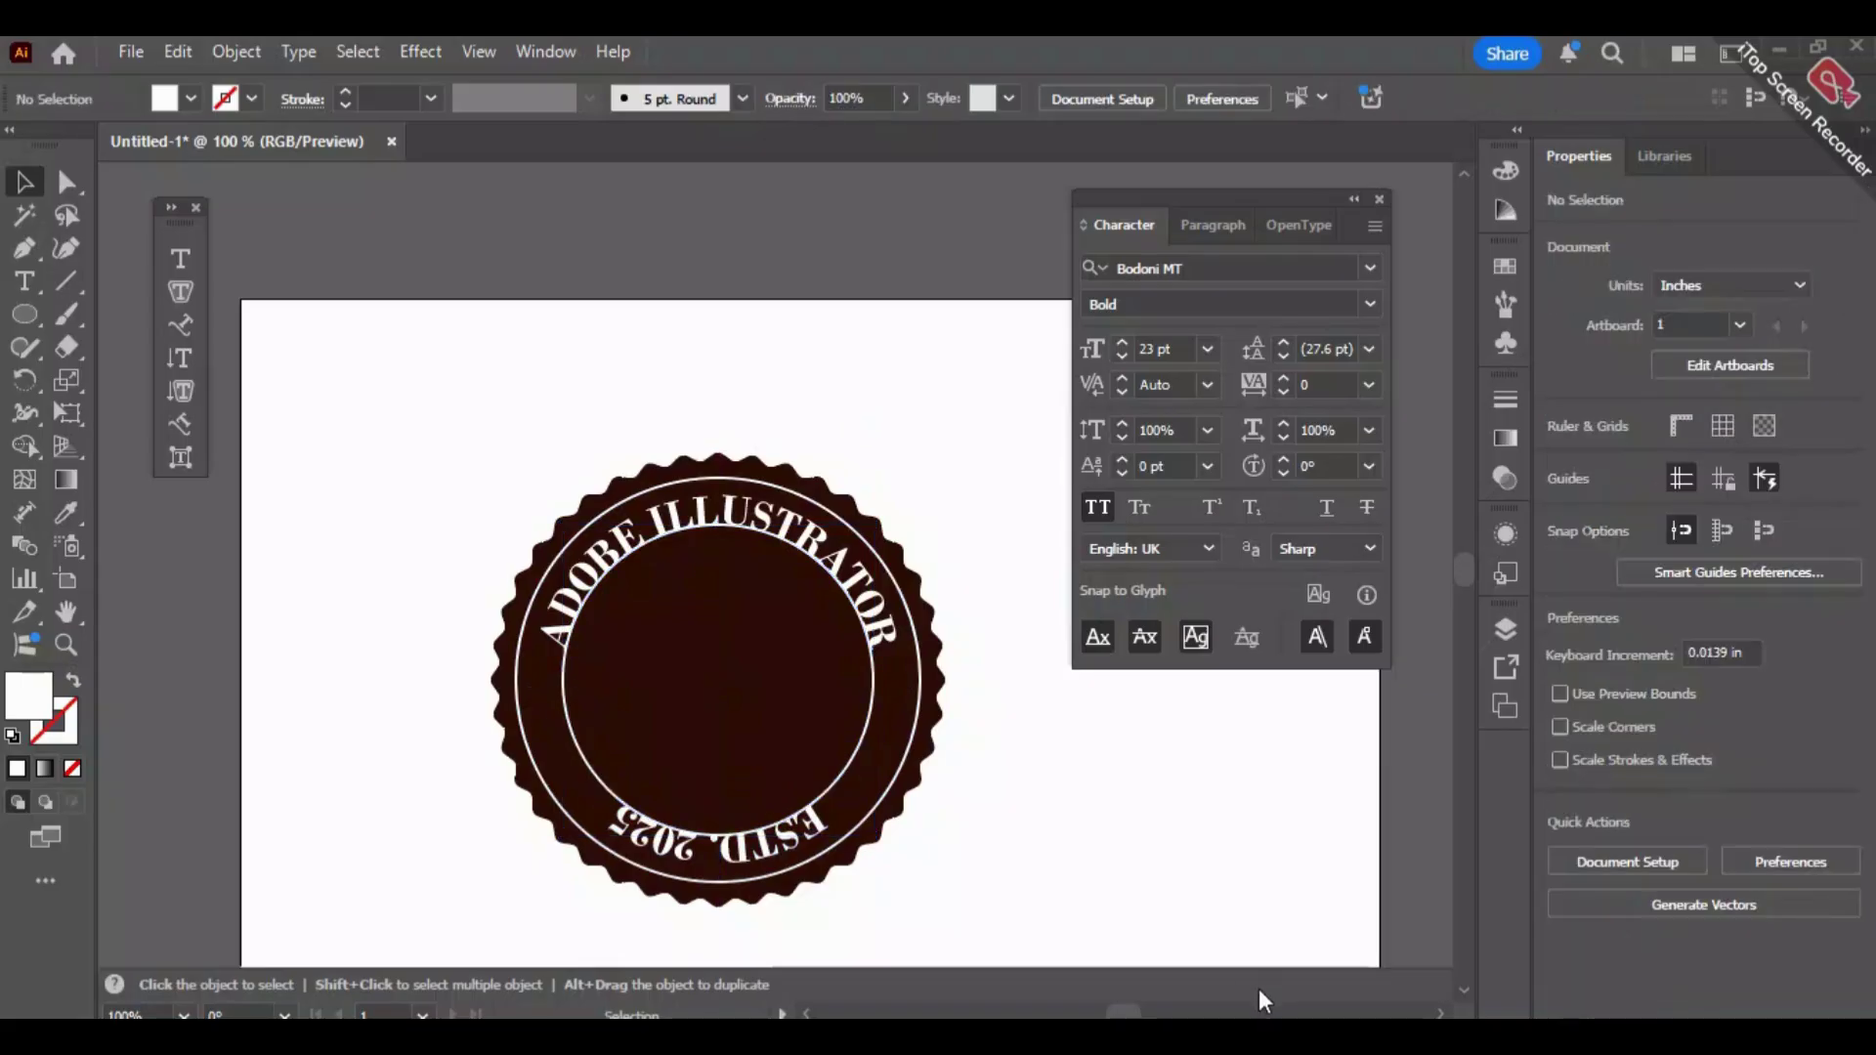
# Enlarge the circular paths of both curved texts from their centre to about 2.35 in, leaving a gap around the inner circle.
pyautogui.click(752, 522)
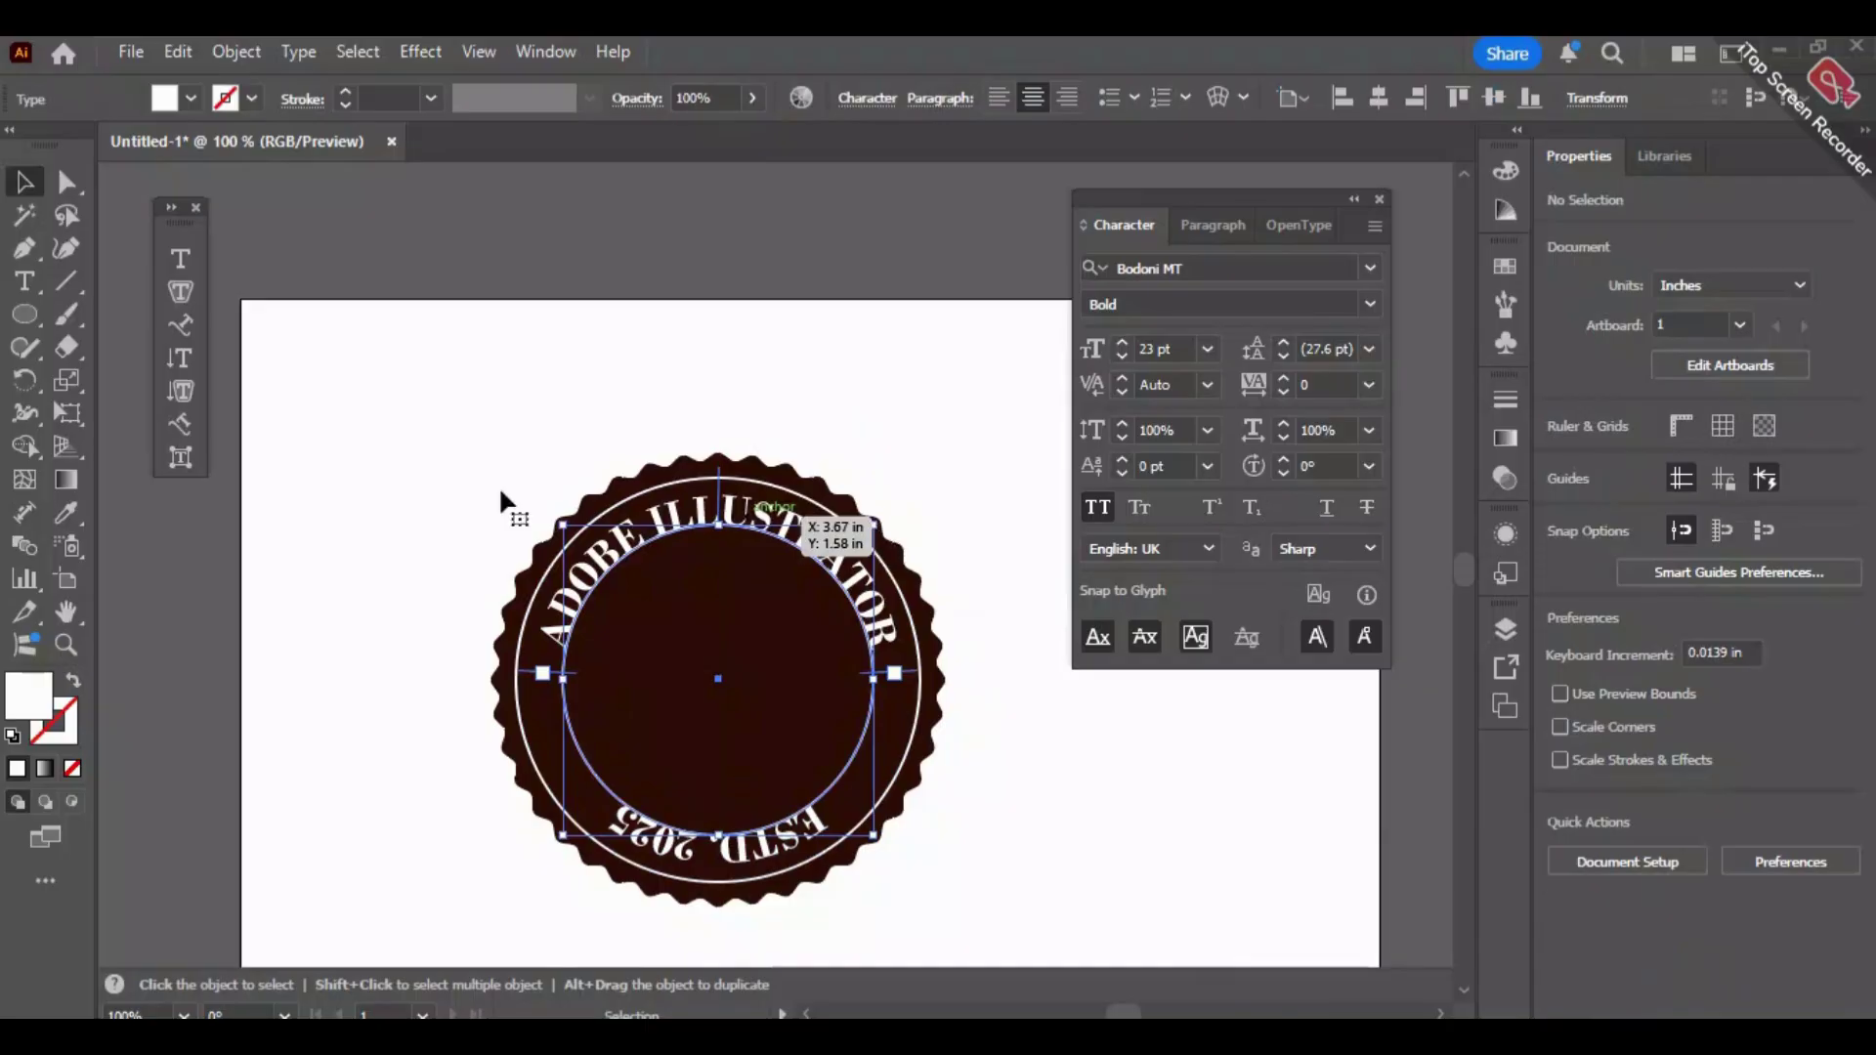
pyautogui.moveTo(575, 530)
pyautogui.mouseDown()
pyautogui.moveTo(553, 510)
pyautogui.moveTo(562, 525)
pyautogui.mouseUp()
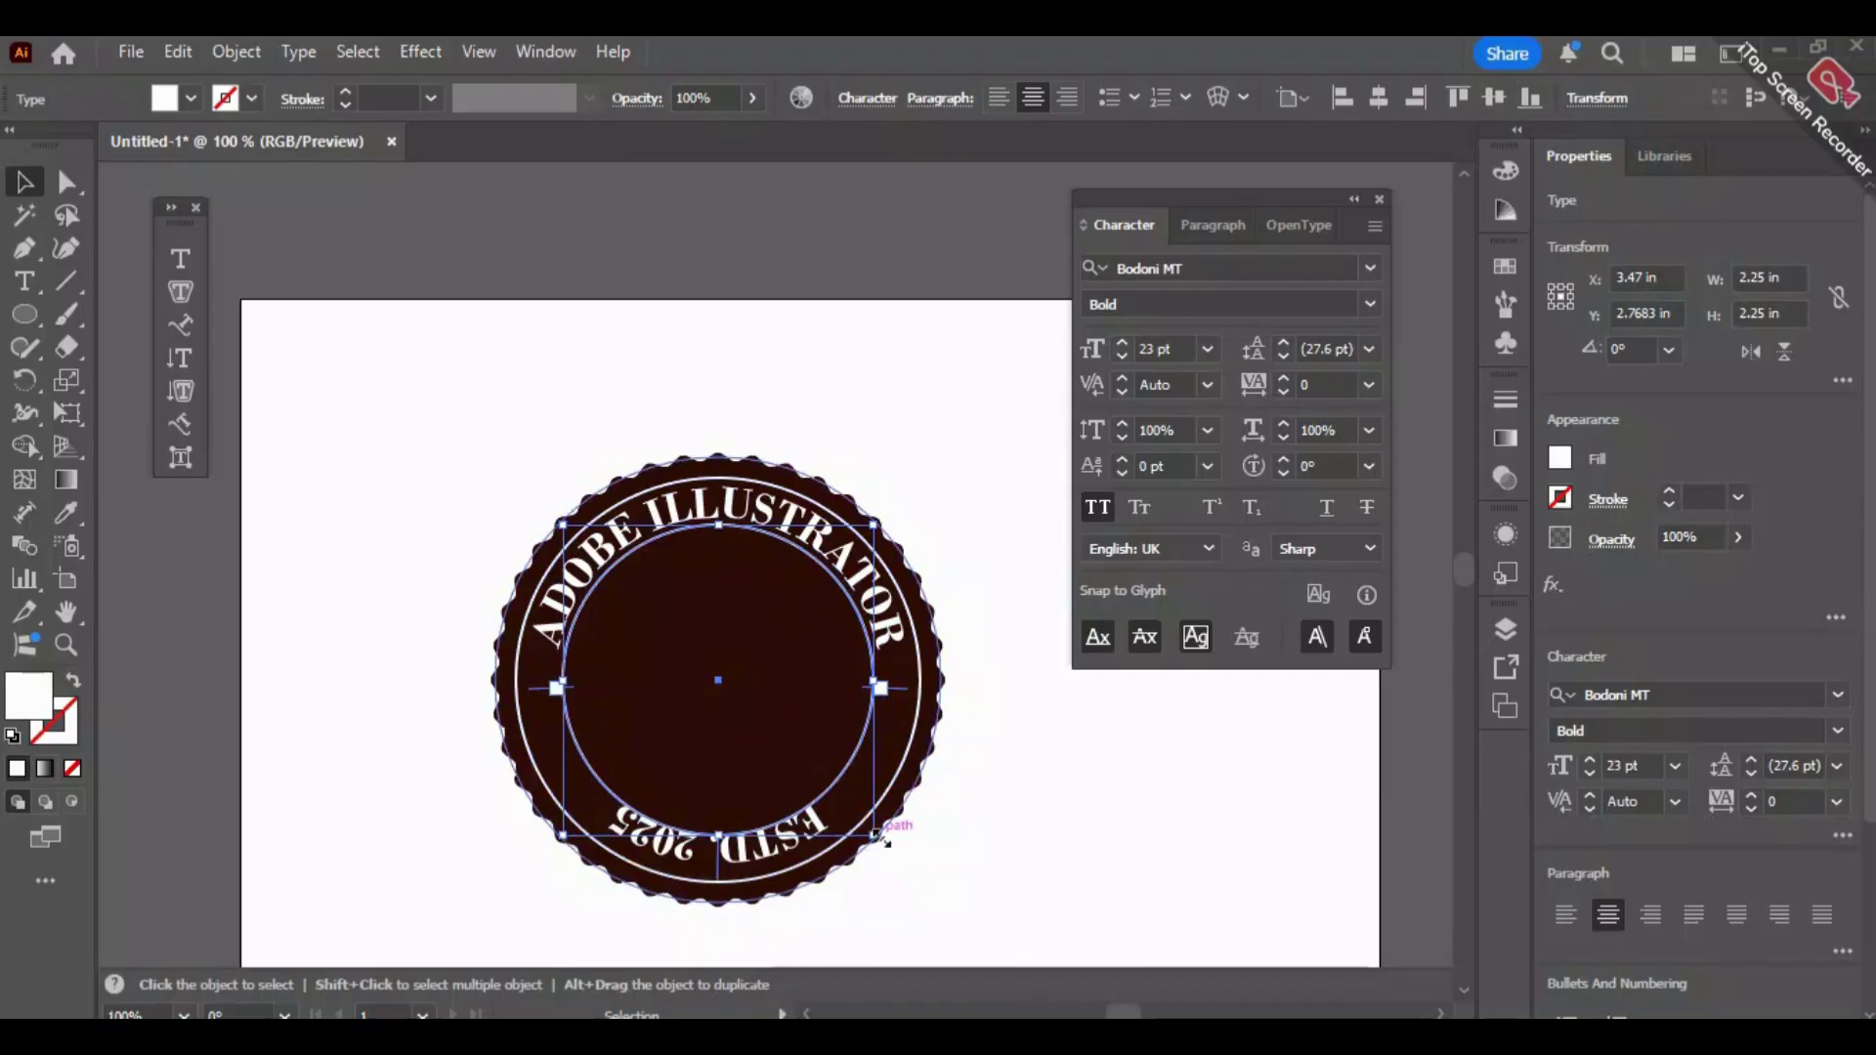
pyautogui.moveTo(884, 838)
pyautogui.mouseDown()
pyautogui.moveTo(909, 853)
pyautogui.moveTo(894, 846)
pyautogui.mouseUp()
pyautogui.click(1006, 839)
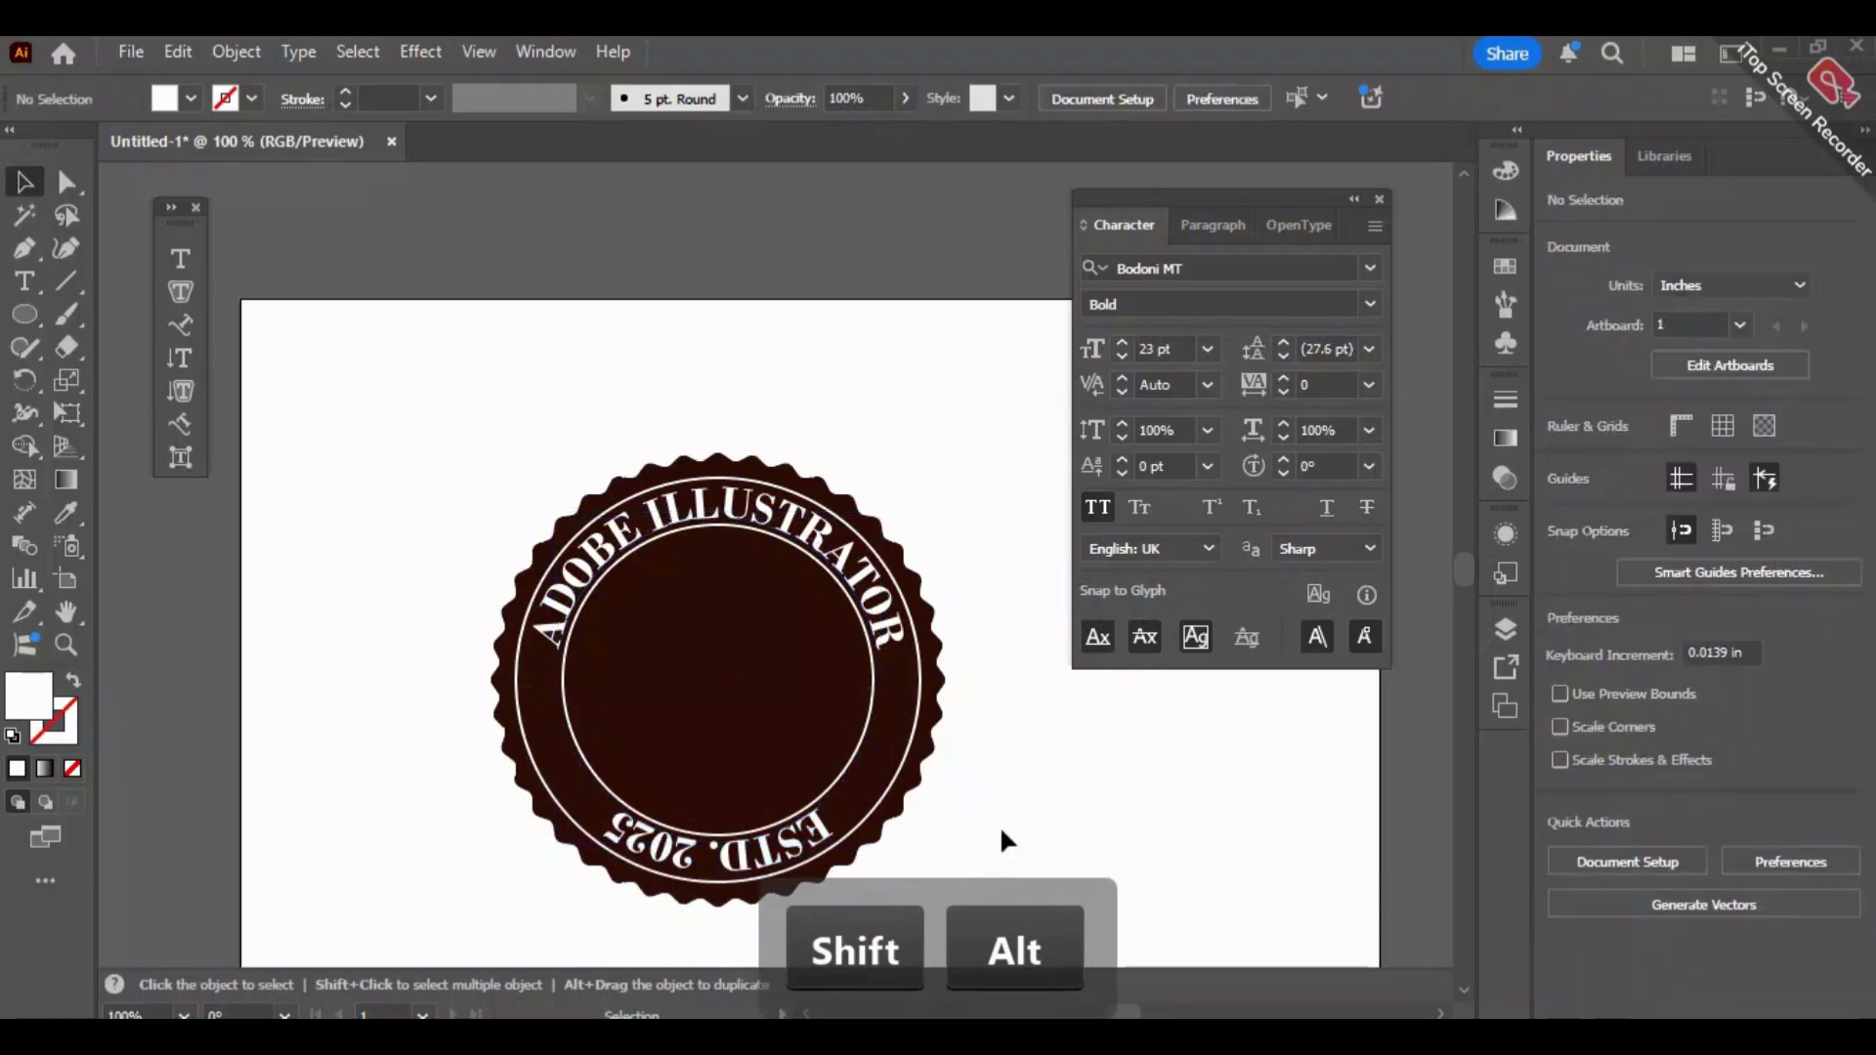
# Set the font size of both the ESTD. 2025 and ADOBE ILLUSTRATOR curved texts to 23 pt.
pyautogui.click(801, 839)
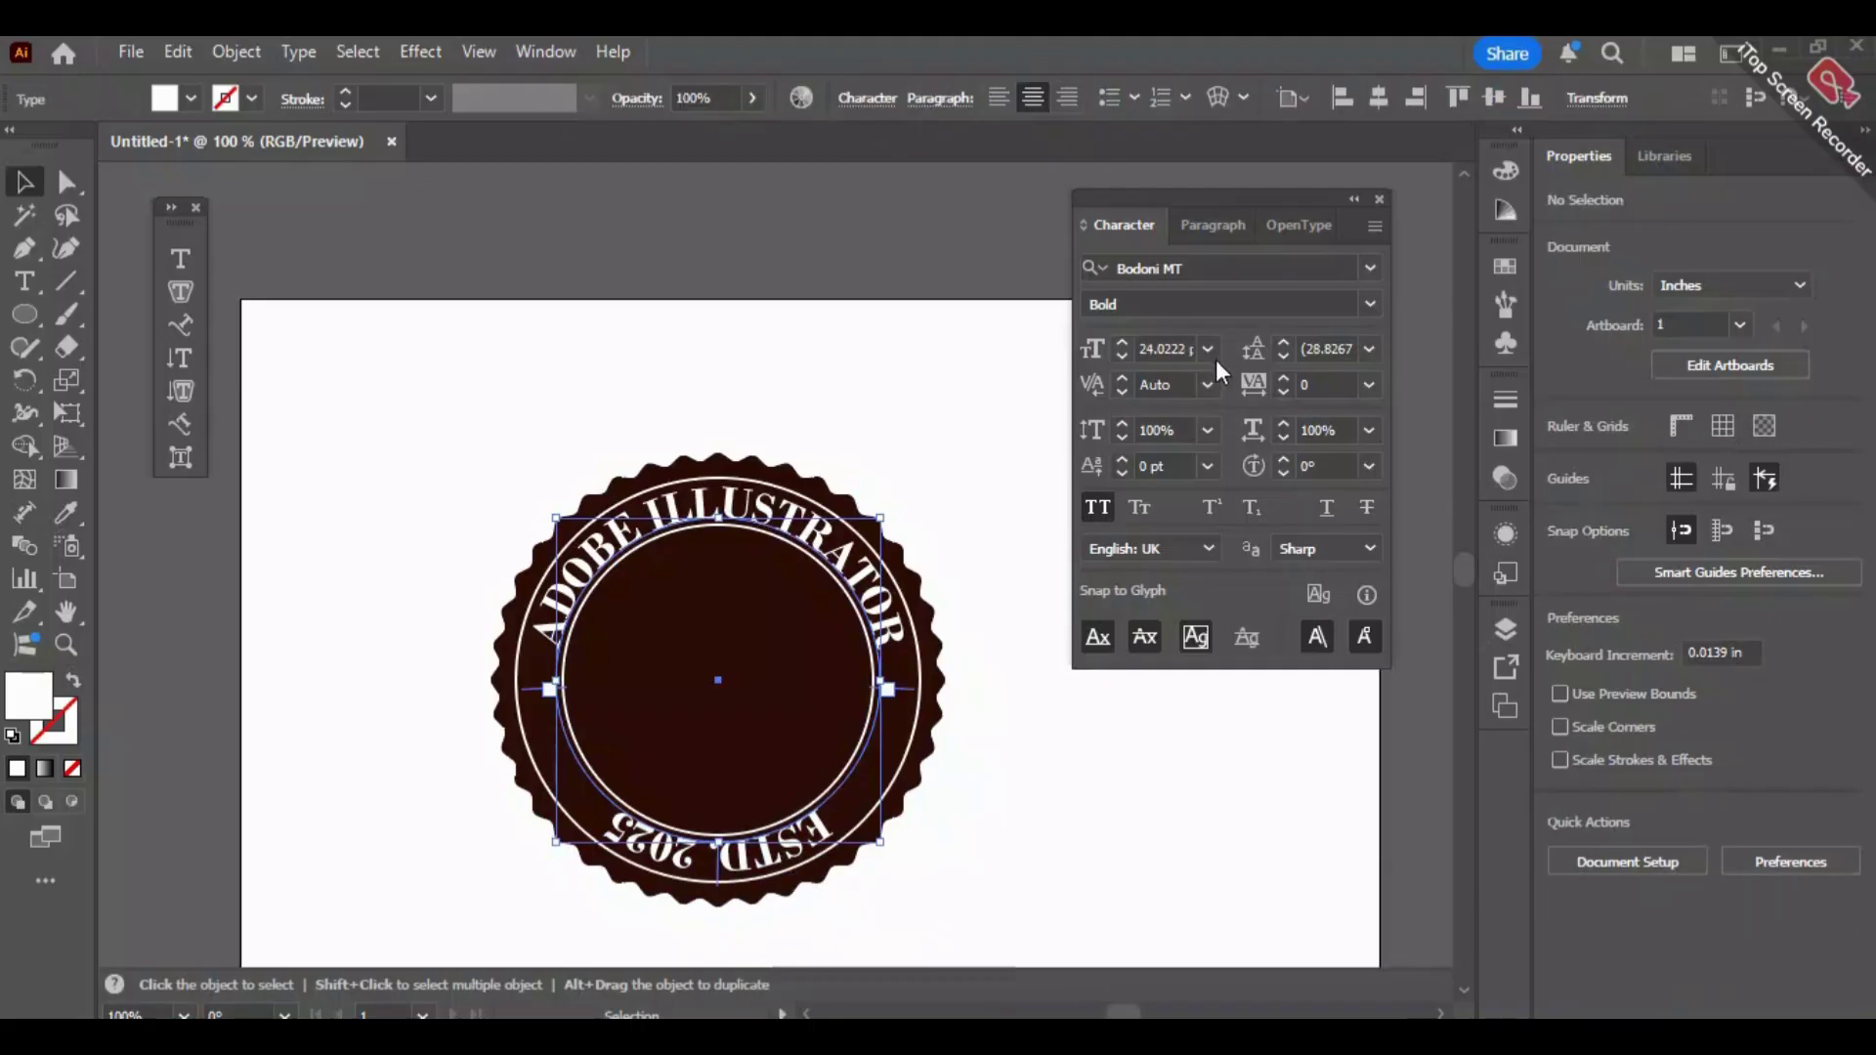
pyautogui.click(1122, 354)
pyautogui.click(1121, 355)
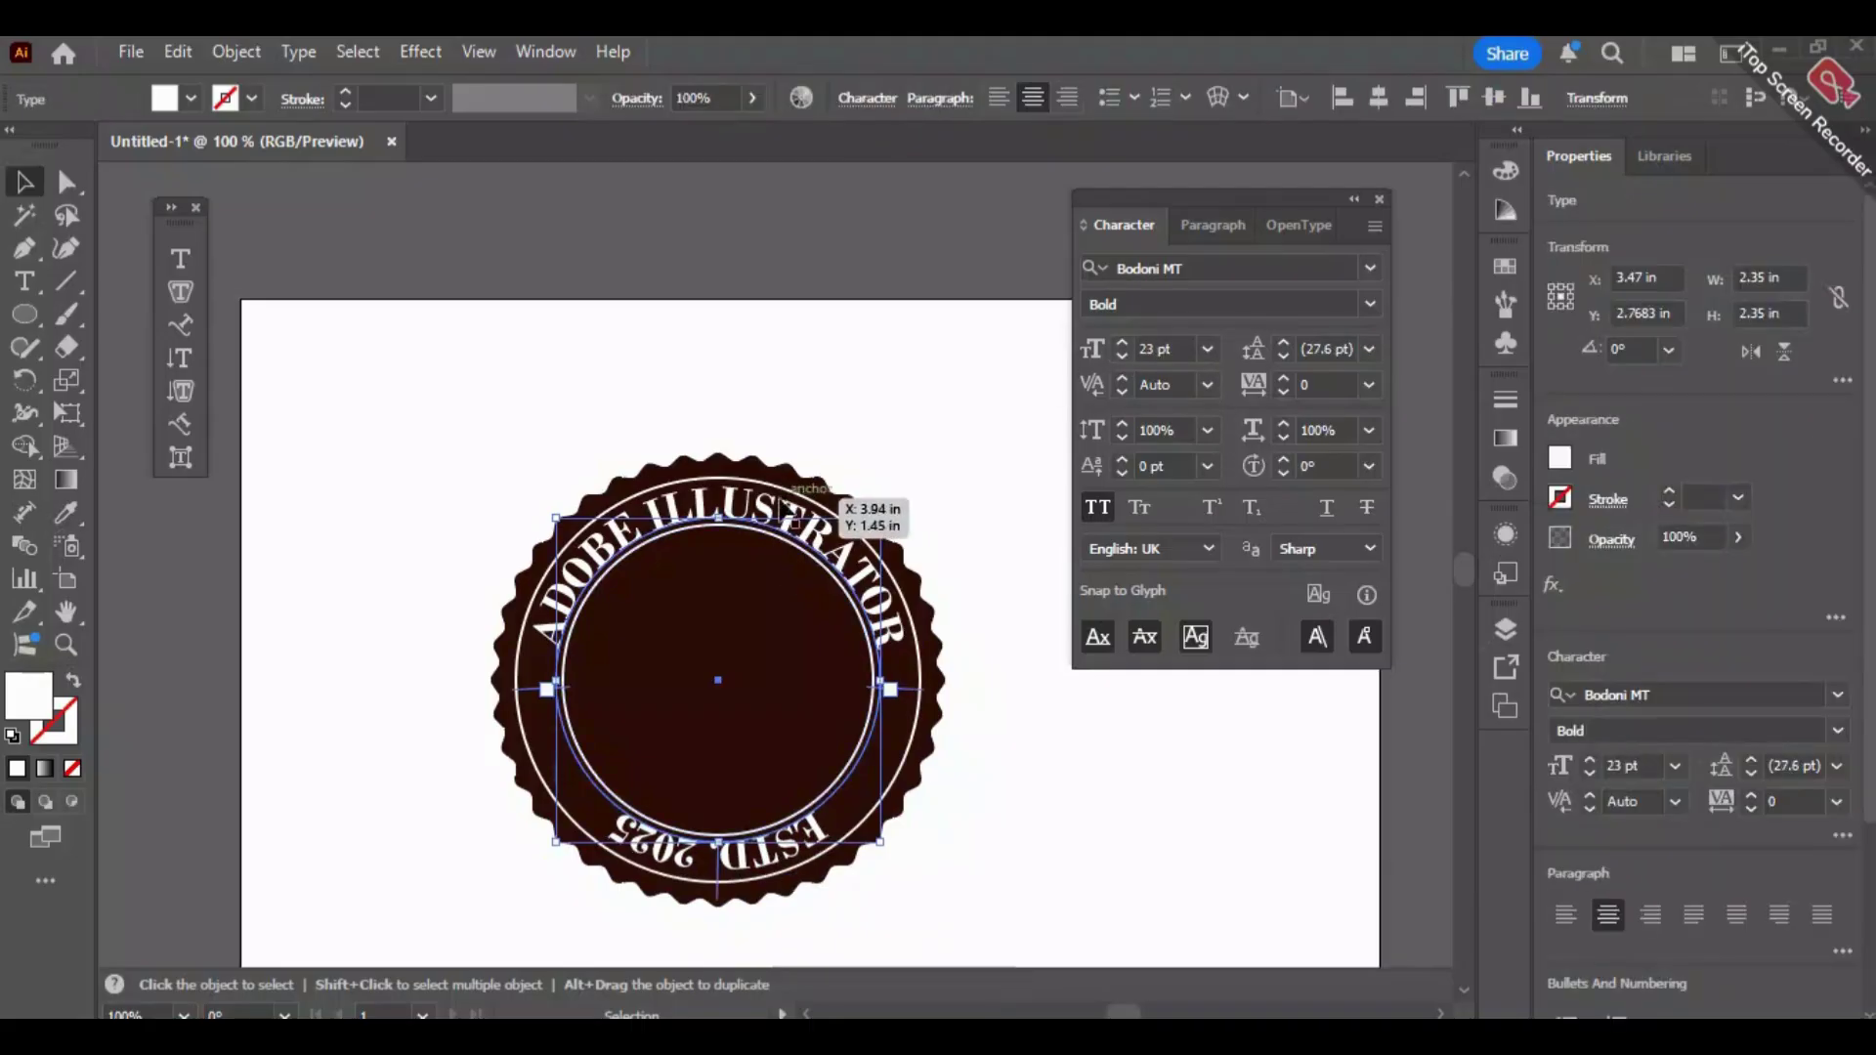
pyautogui.click(793, 508)
pyautogui.click(1119, 357)
pyautogui.click(1118, 356)
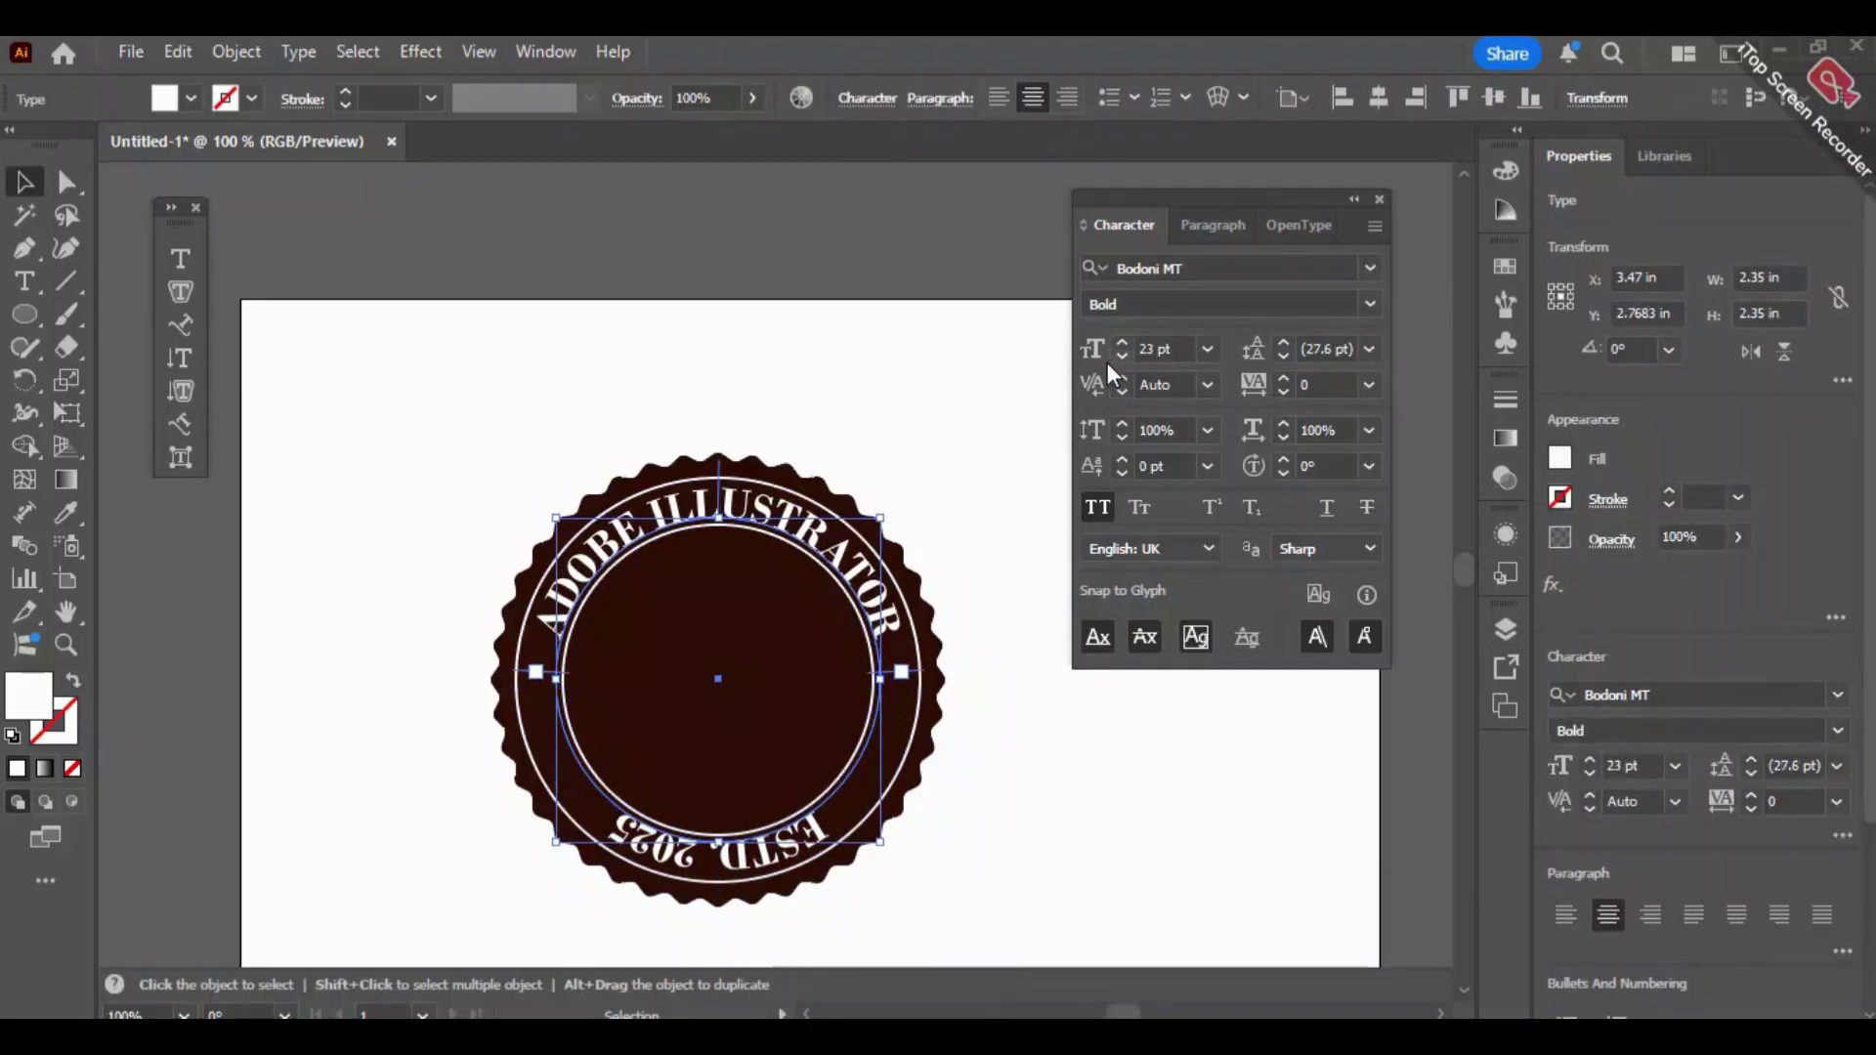
pyautogui.click(996, 762)
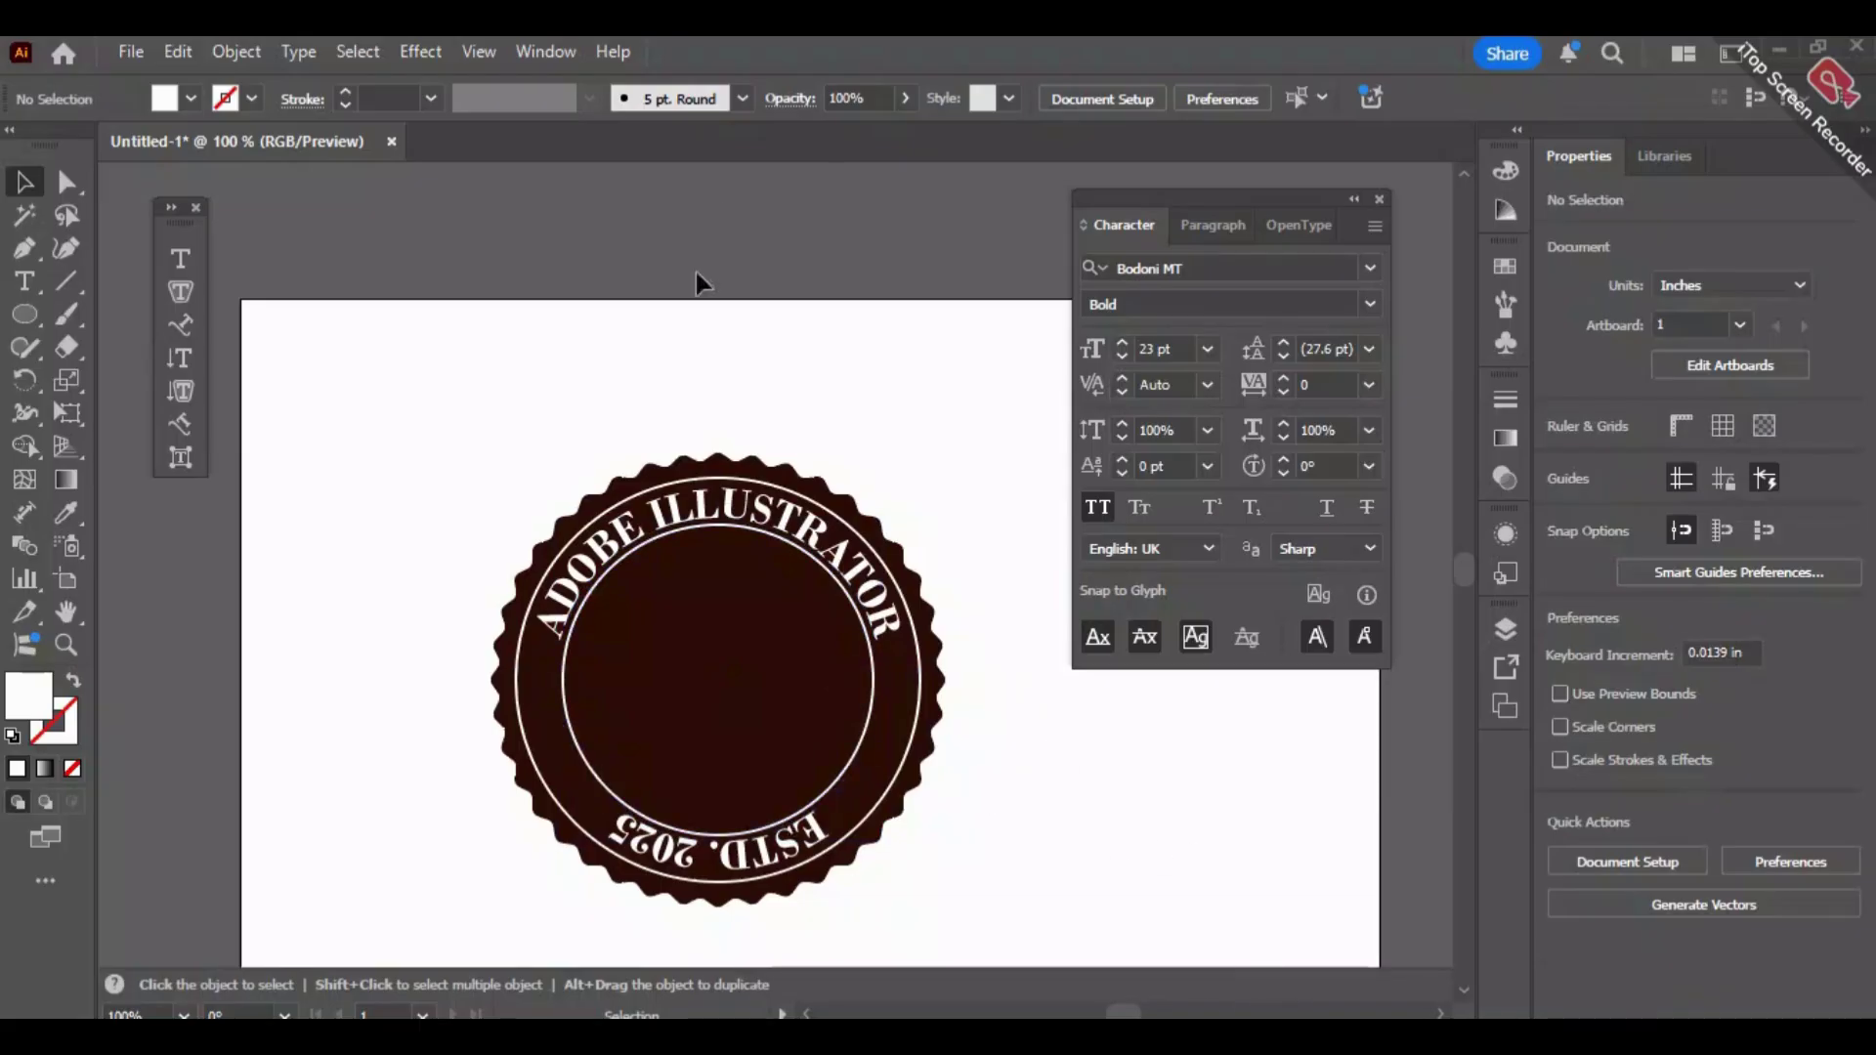
pyautogui.press('alt')
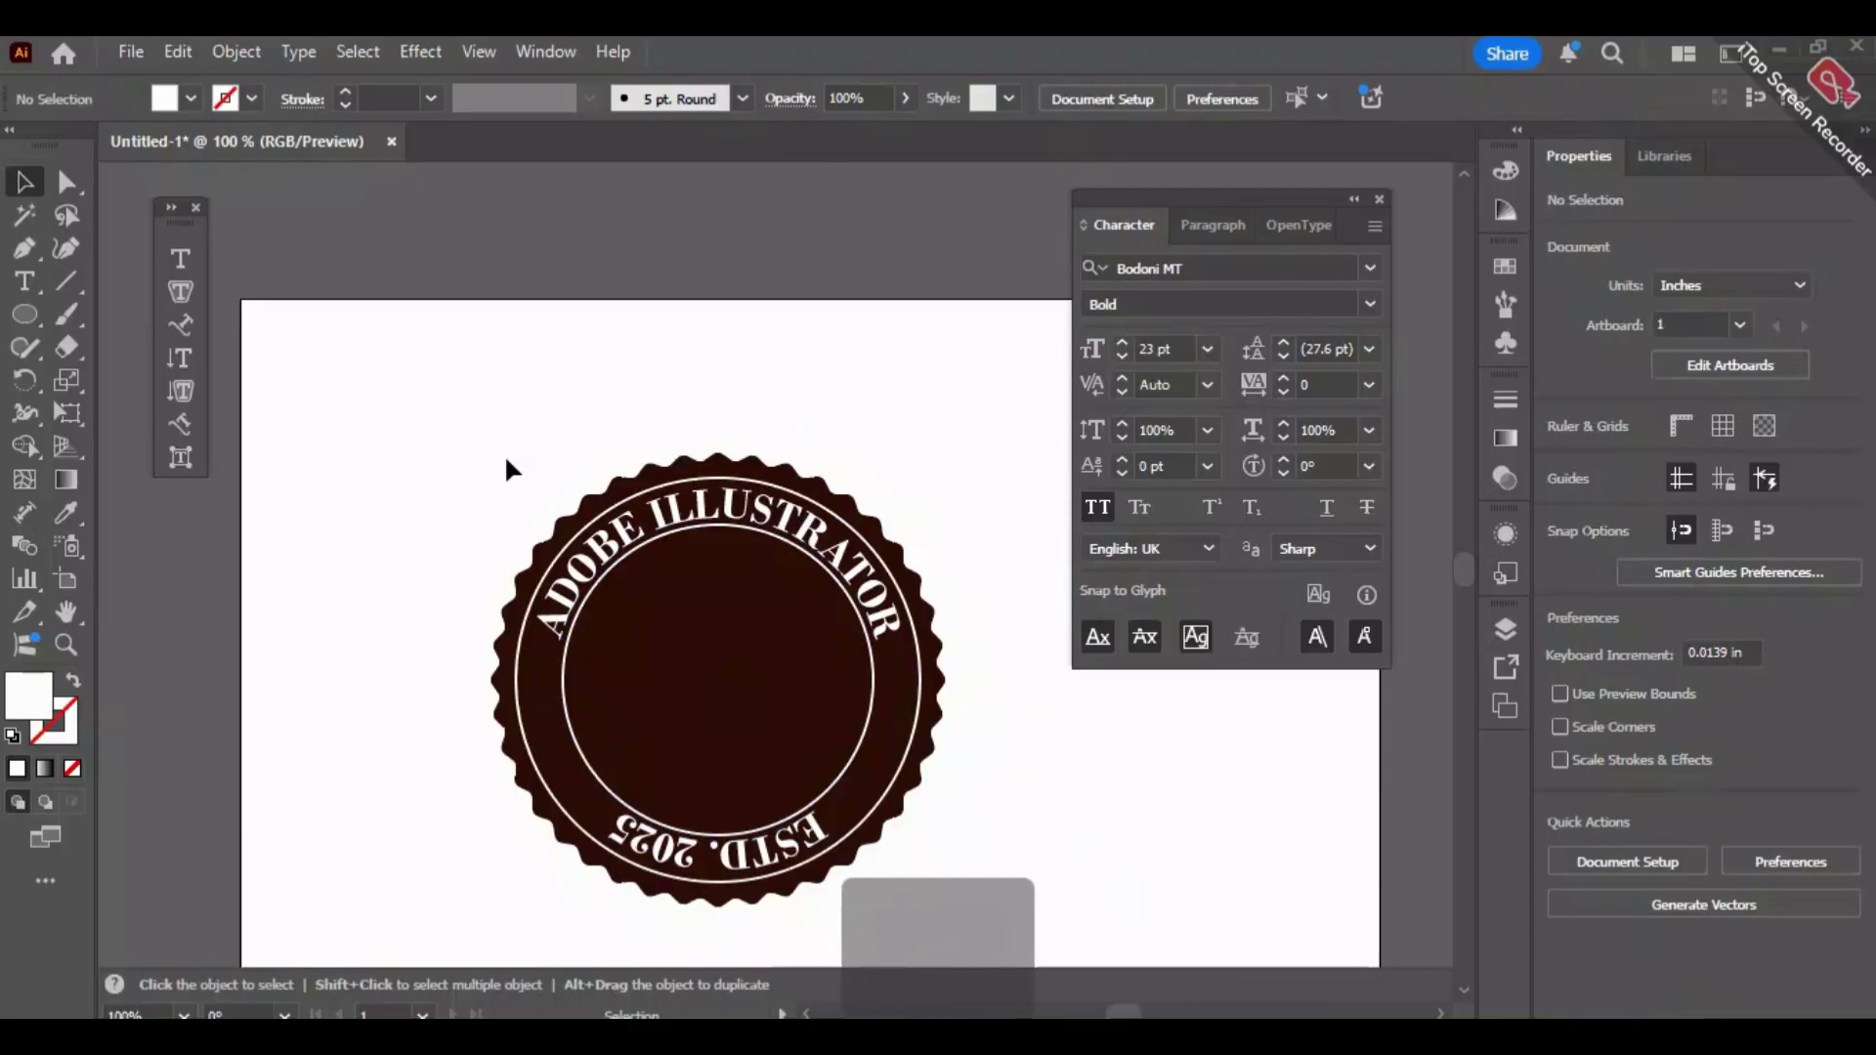
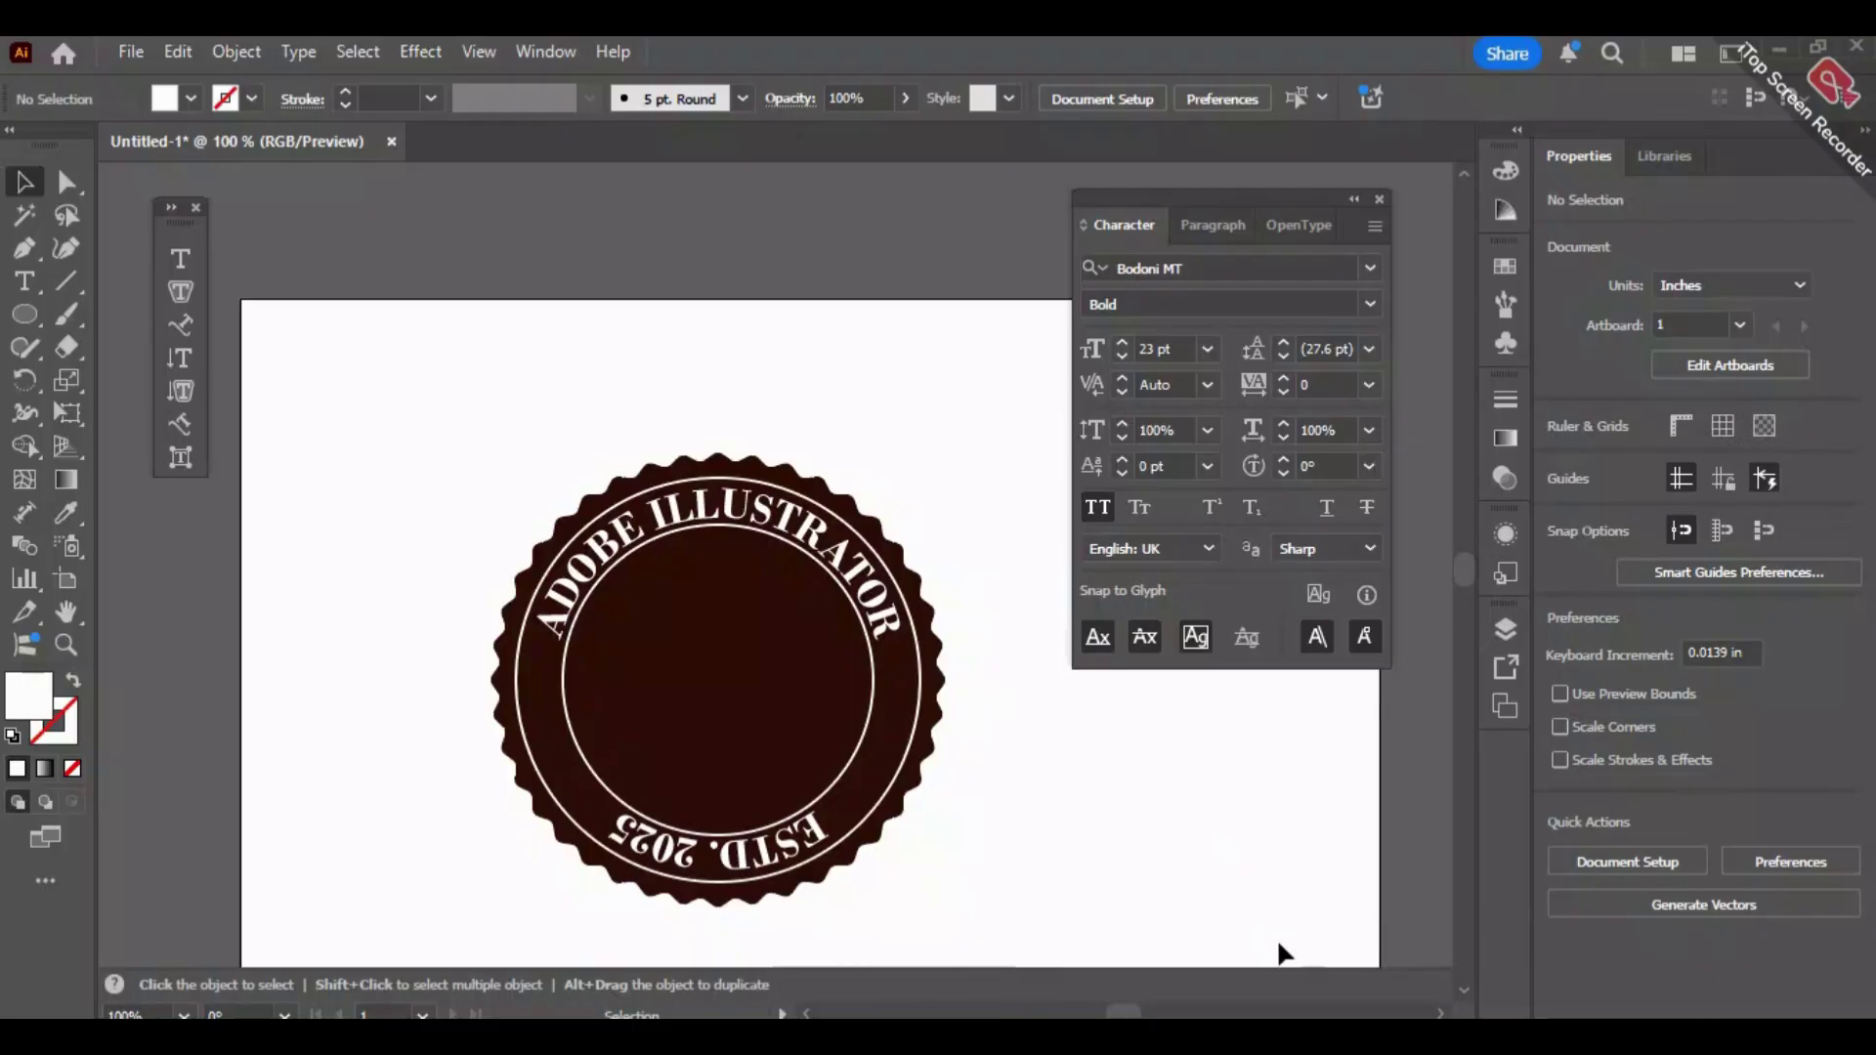
pyautogui.press('space')
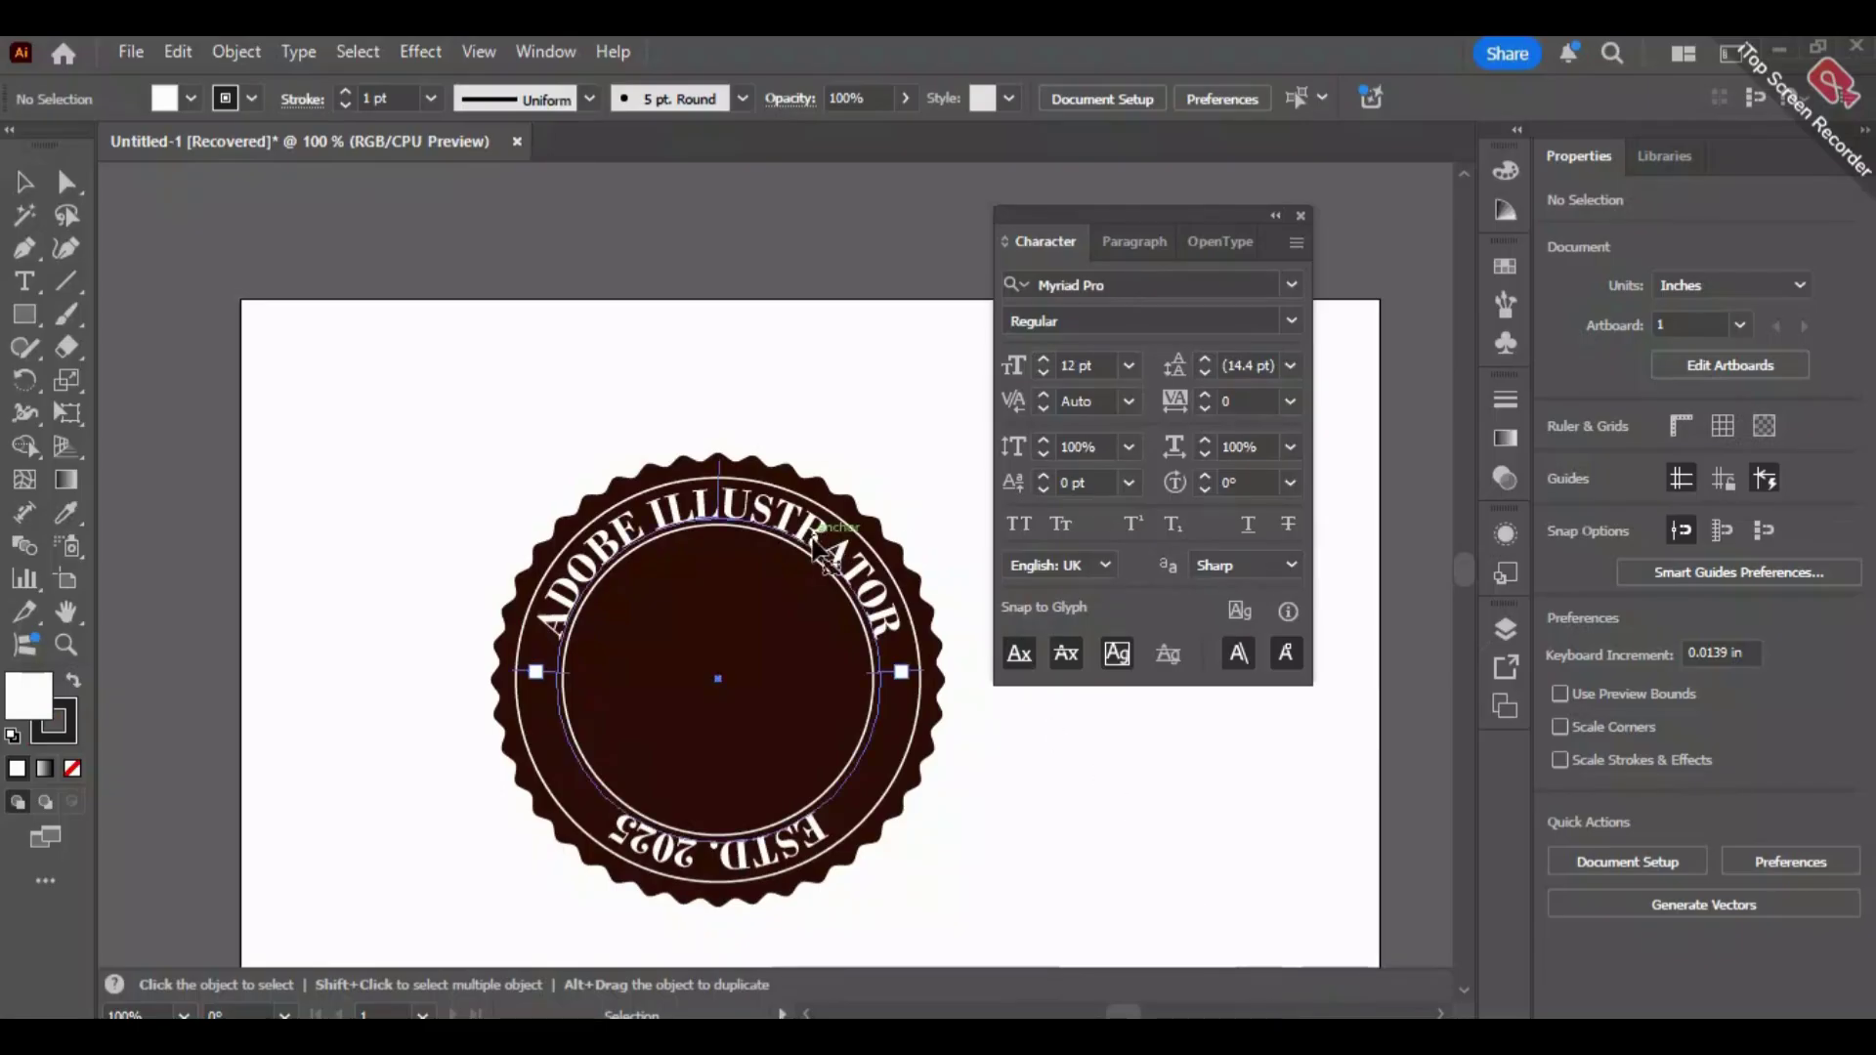
# Set the fill of both the ADOBE ILLUSTRATOR and ESTD. 2025 curved texts to orange (ff7f00).
pyautogui.click(820, 552)
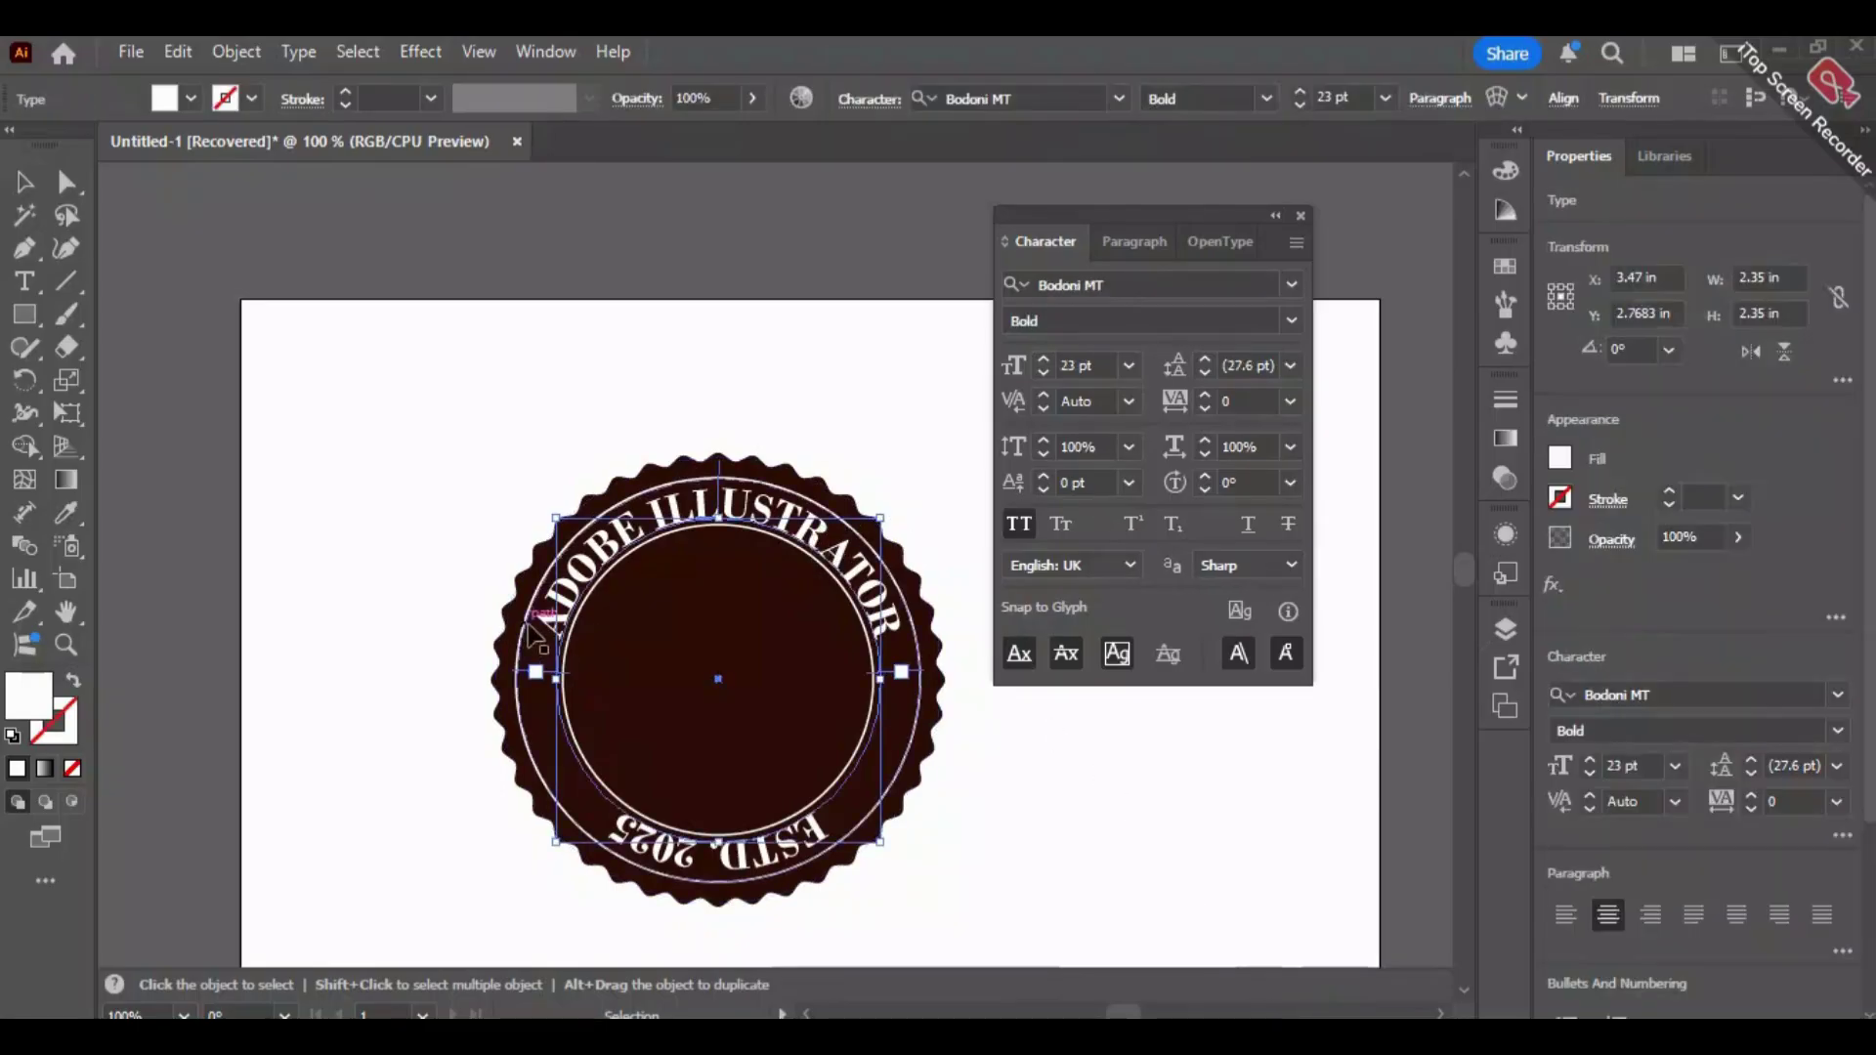
pyautogui.keyDown('shift'); pyautogui.click(692, 865); pyautogui.keyUp('shift')
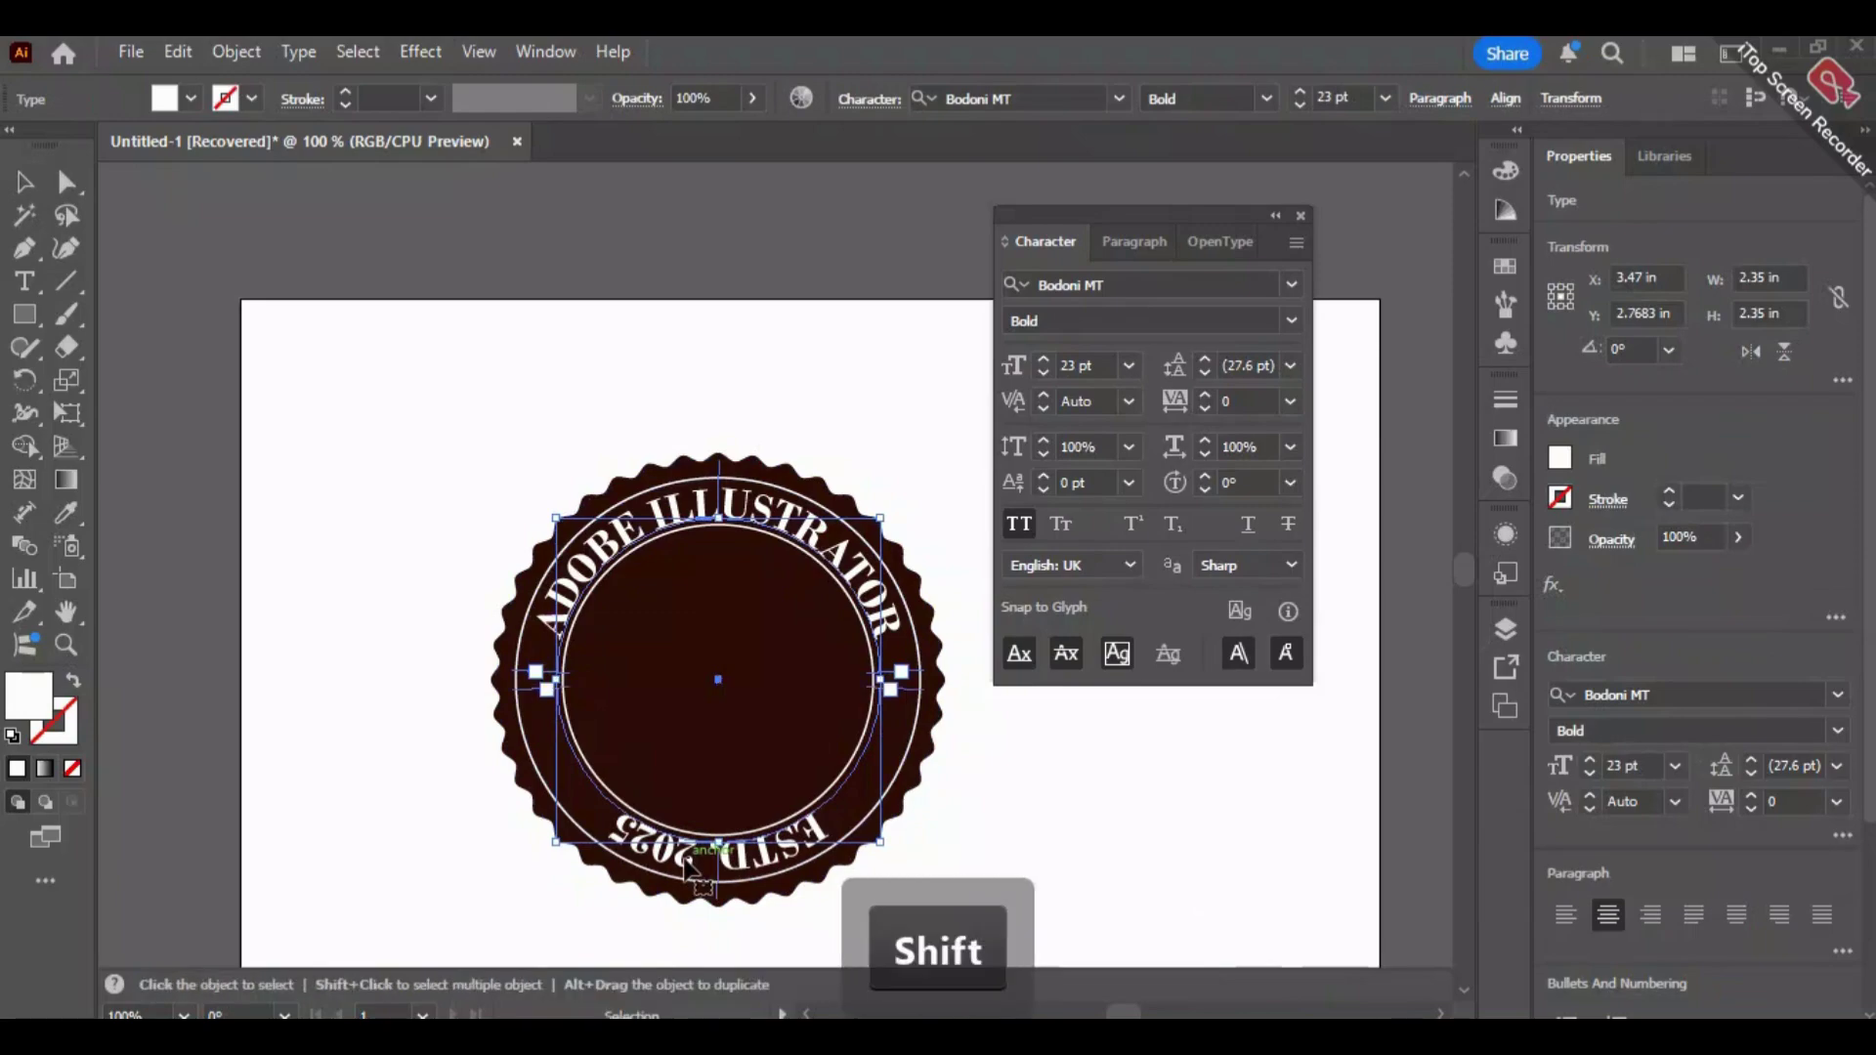
pyautogui.doubleClick(43, 705)
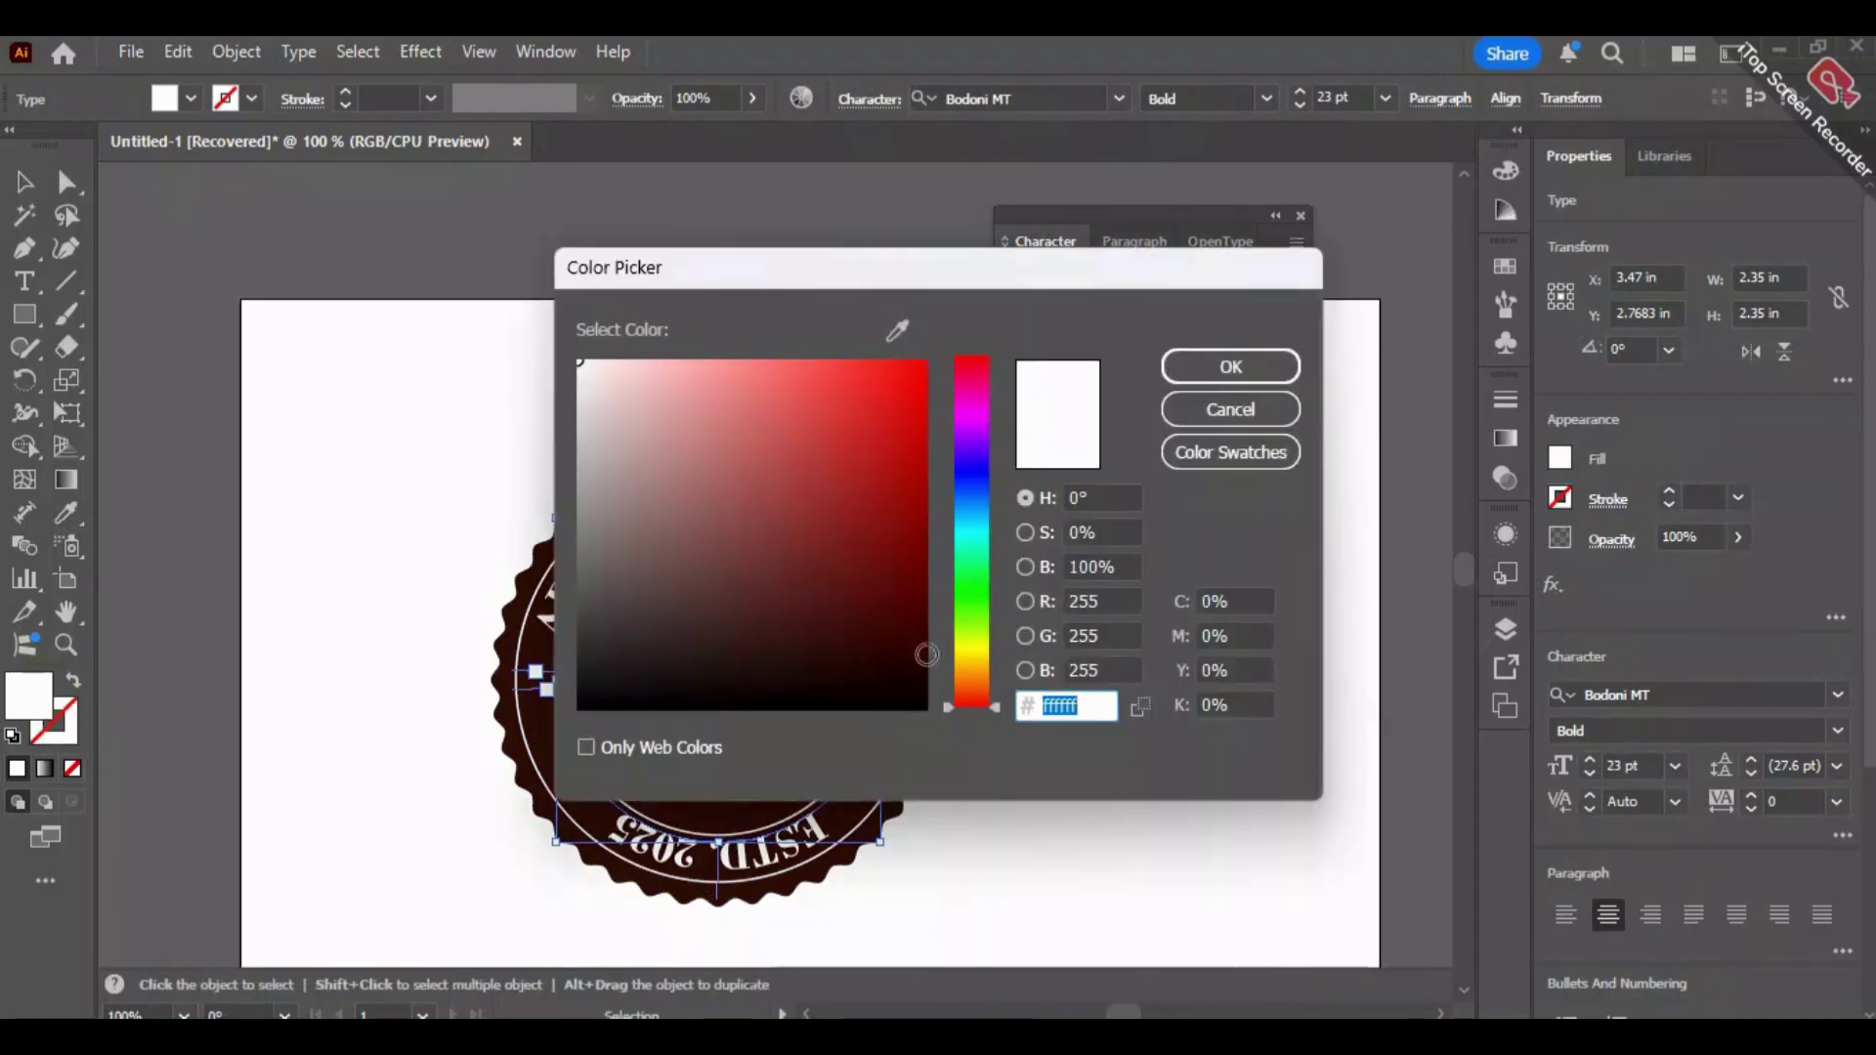
pyautogui.moveTo(952, 696); pyautogui.dragTo(949, 676)
pyautogui.moveTo(801, 469); pyautogui.dragTo(995, 359)
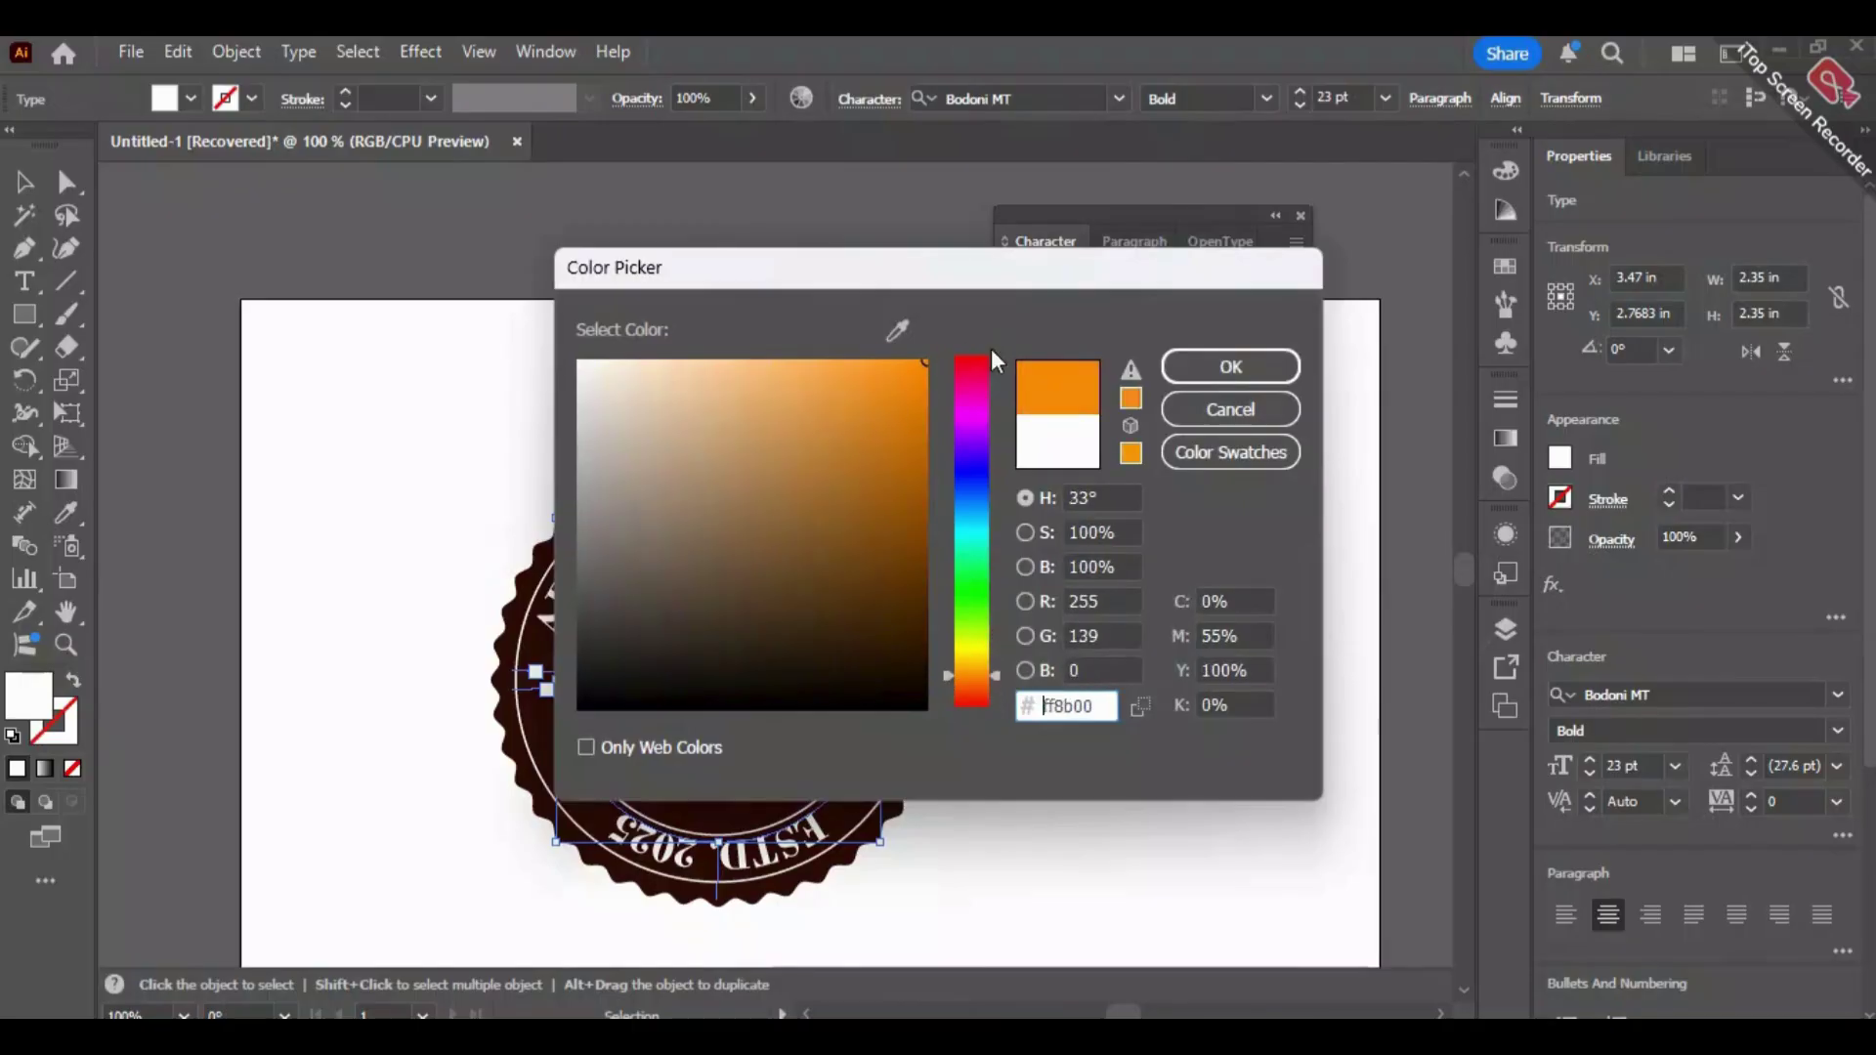
pyautogui.moveTo(977, 687); pyautogui.dragTo(977, 691)
pyautogui.click(1230, 366)
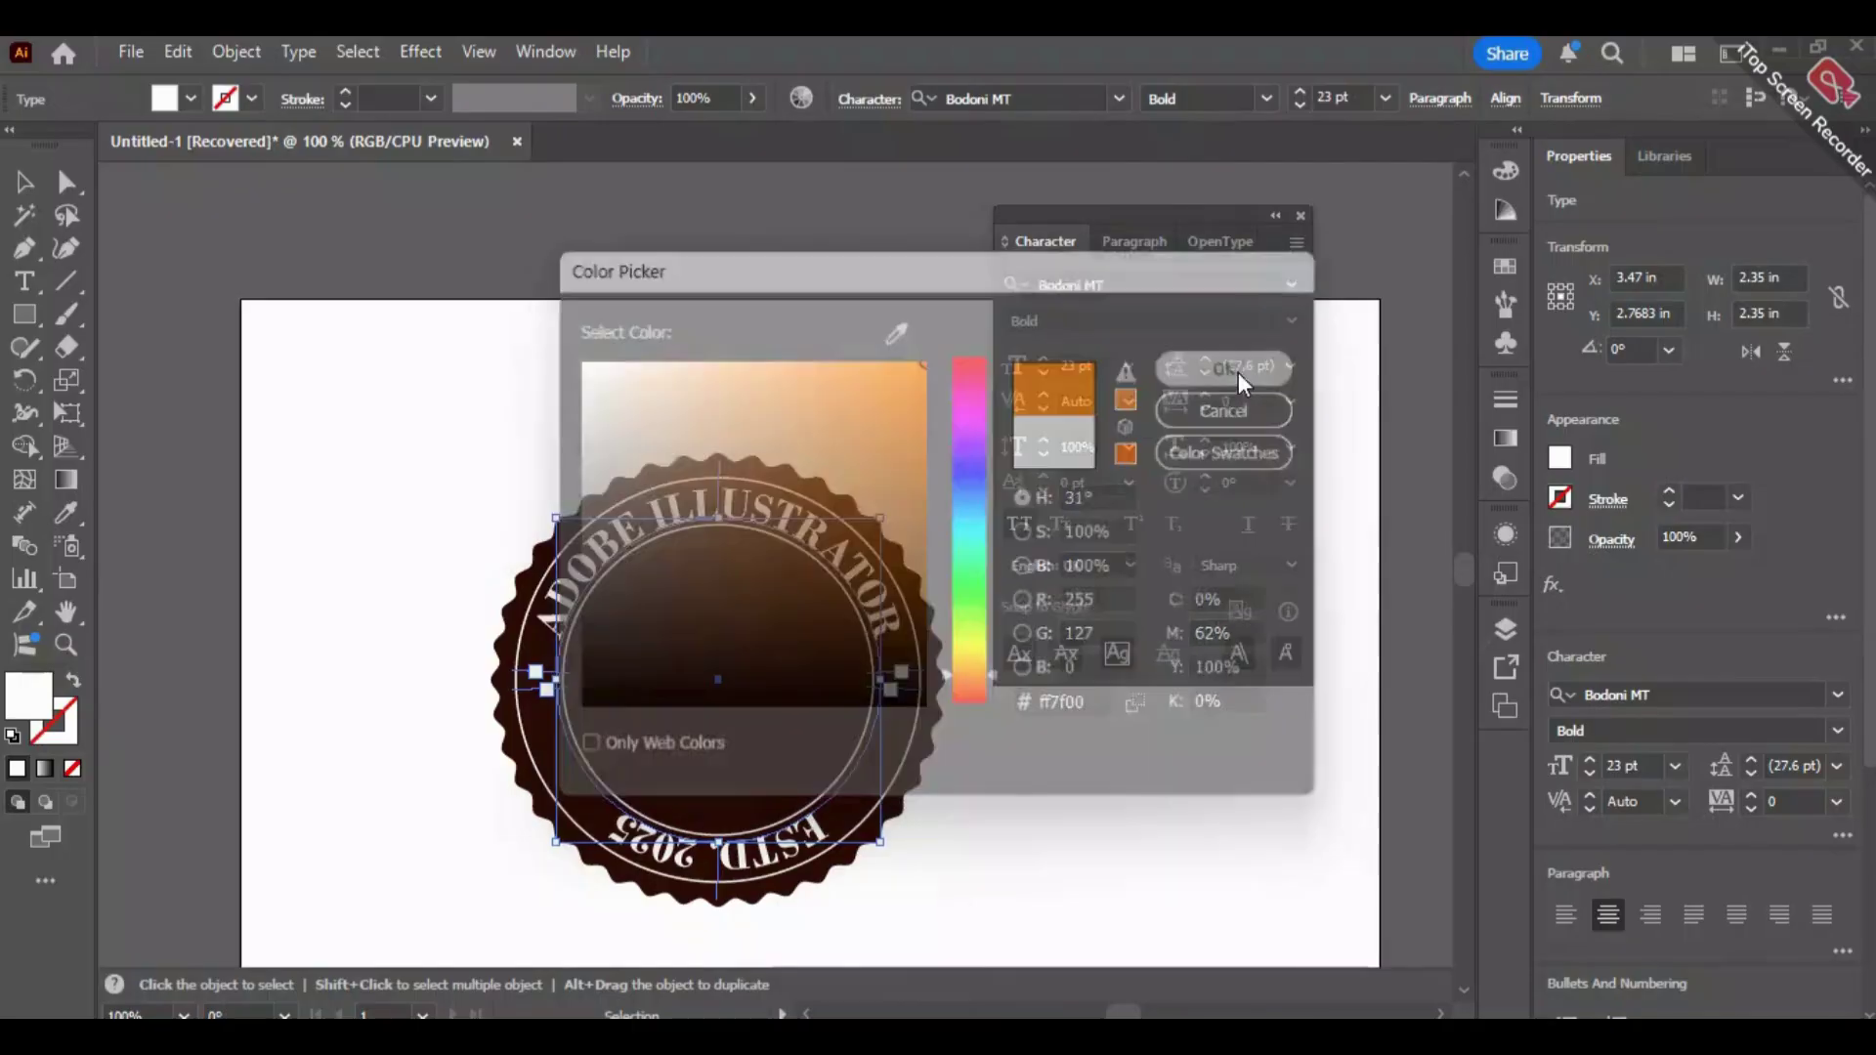
pyautogui.click(819, 389)
# Recolor both curved texts with a golden yellow fill (ffbc00).
pyautogui.click(735, 507)
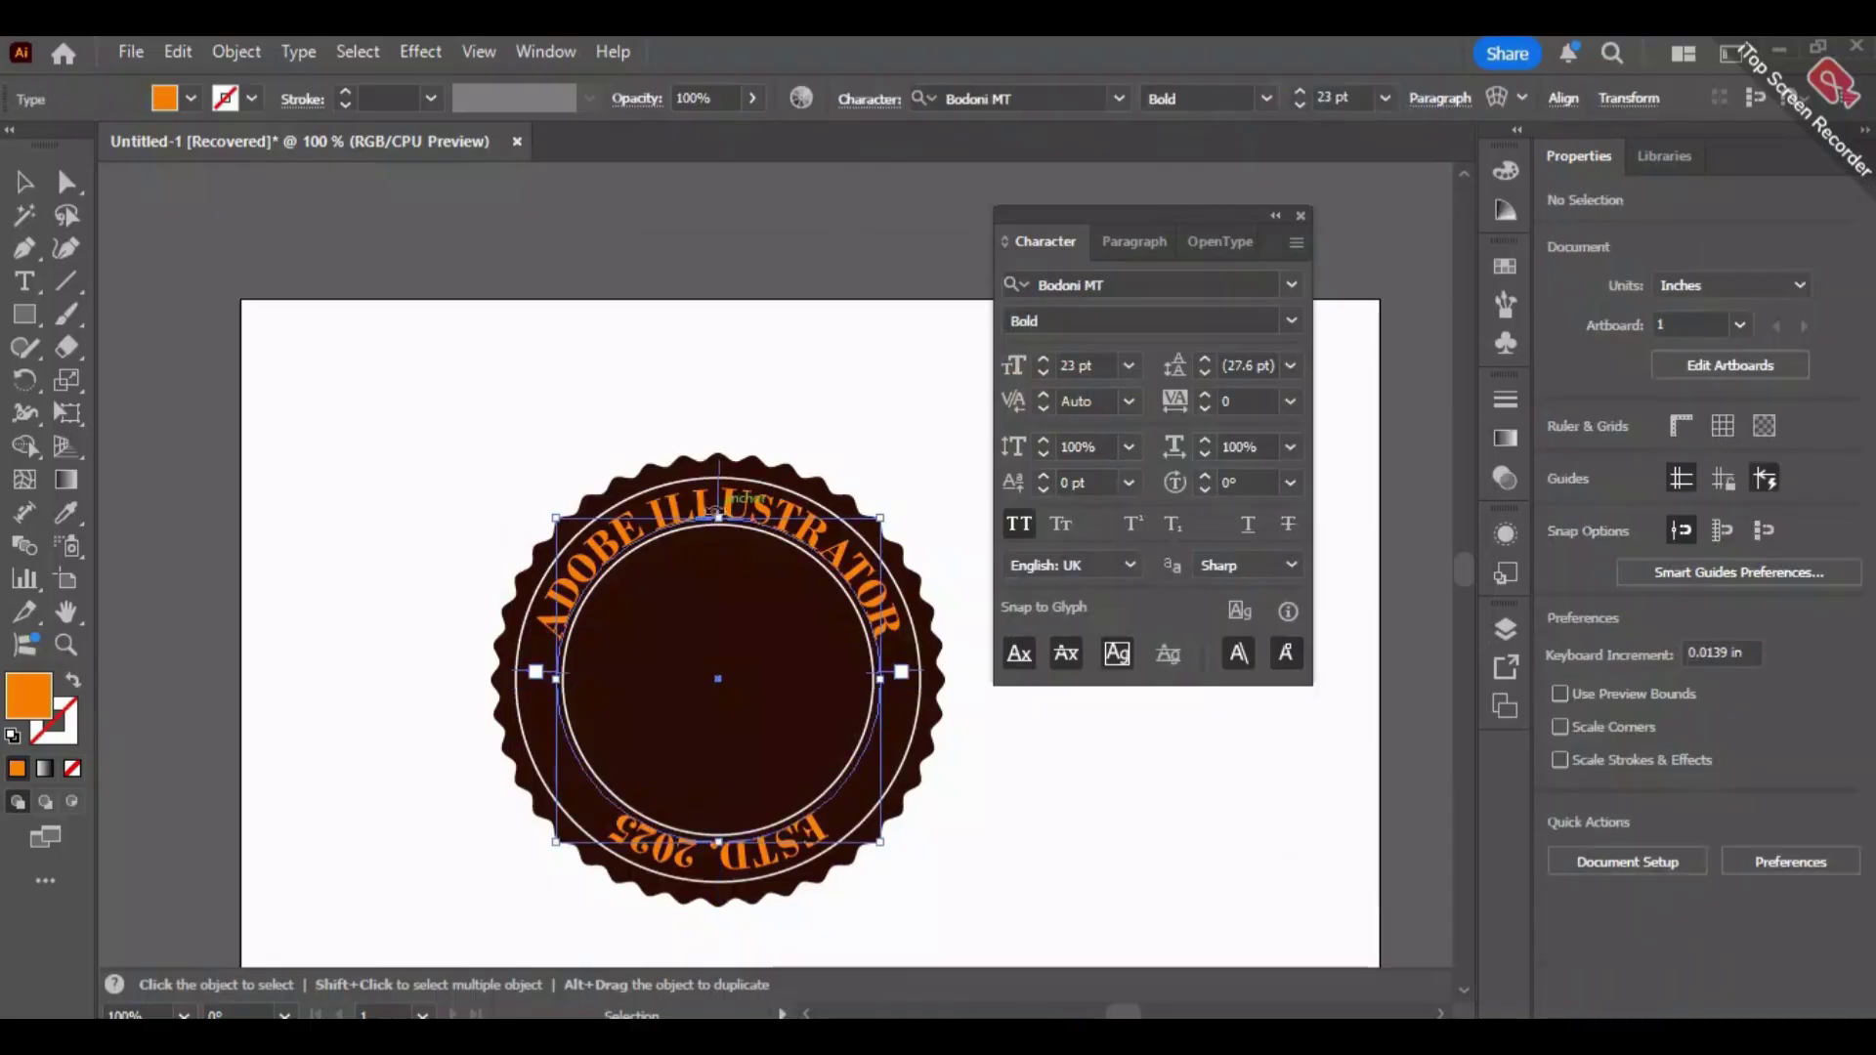
pyautogui.press('shift')
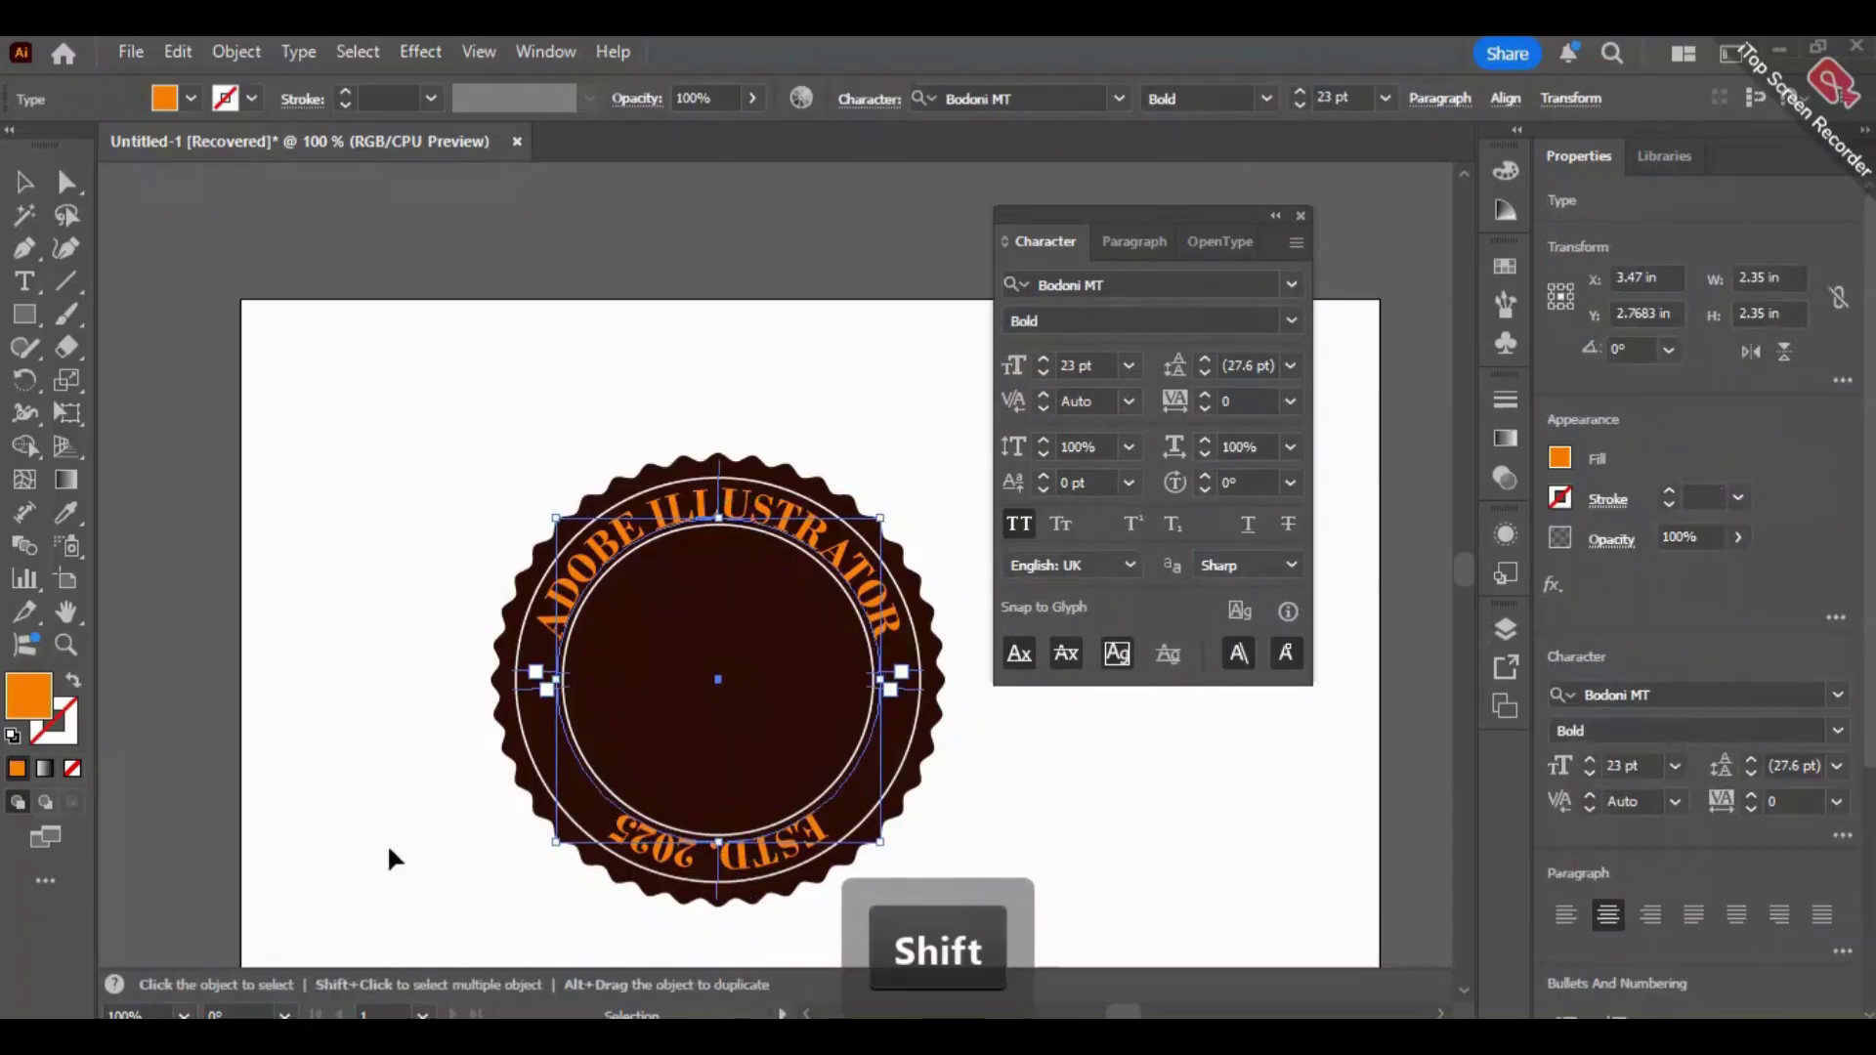
pyautogui.doubleClick(11, 703)
pyautogui.moveTo(899, 531)
pyautogui.mouseDown()
pyautogui.moveTo(885, 471)
pyautogui.moveTo(821, 381)
pyautogui.moveTo(850, 360)
pyautogui.mouseUp()
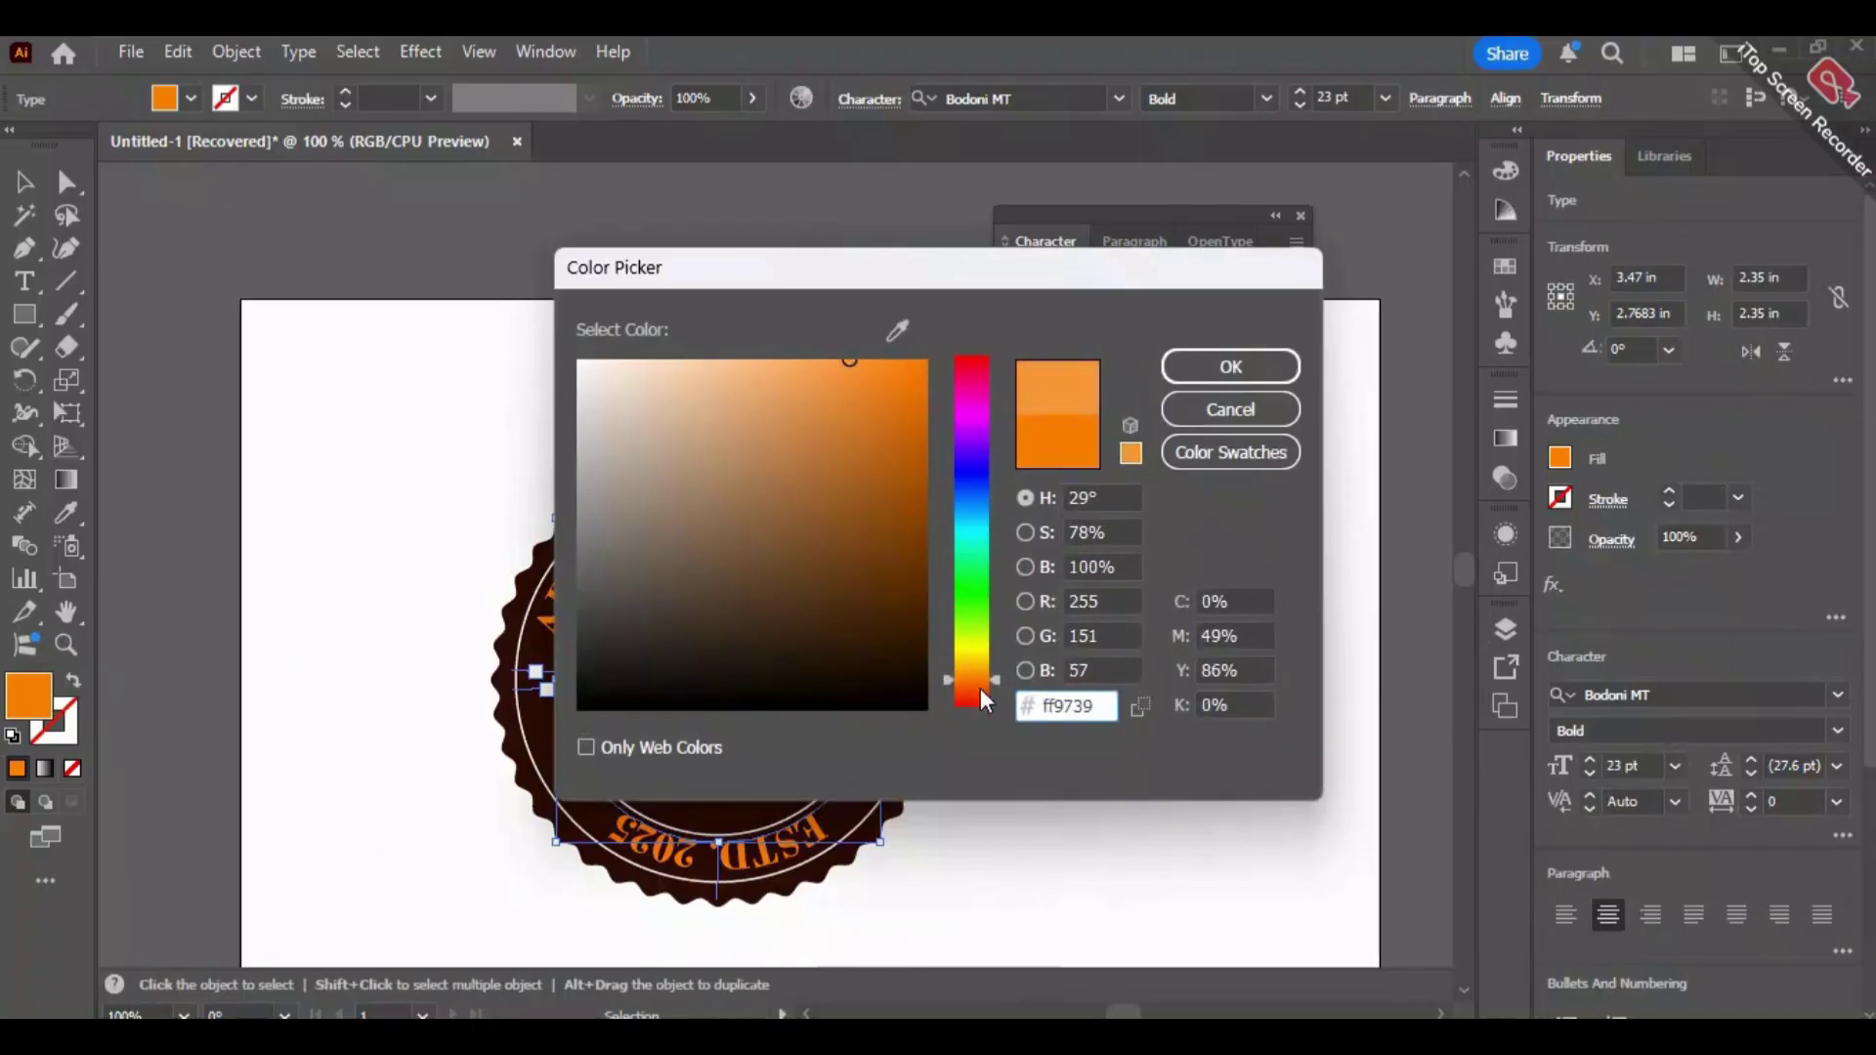
pyautogui.moveTo(983, 699); pyautogui.dragTo(962, 681)
pyautogui.moveTo(913, 483); pyautogui.dragTo(977, 311)
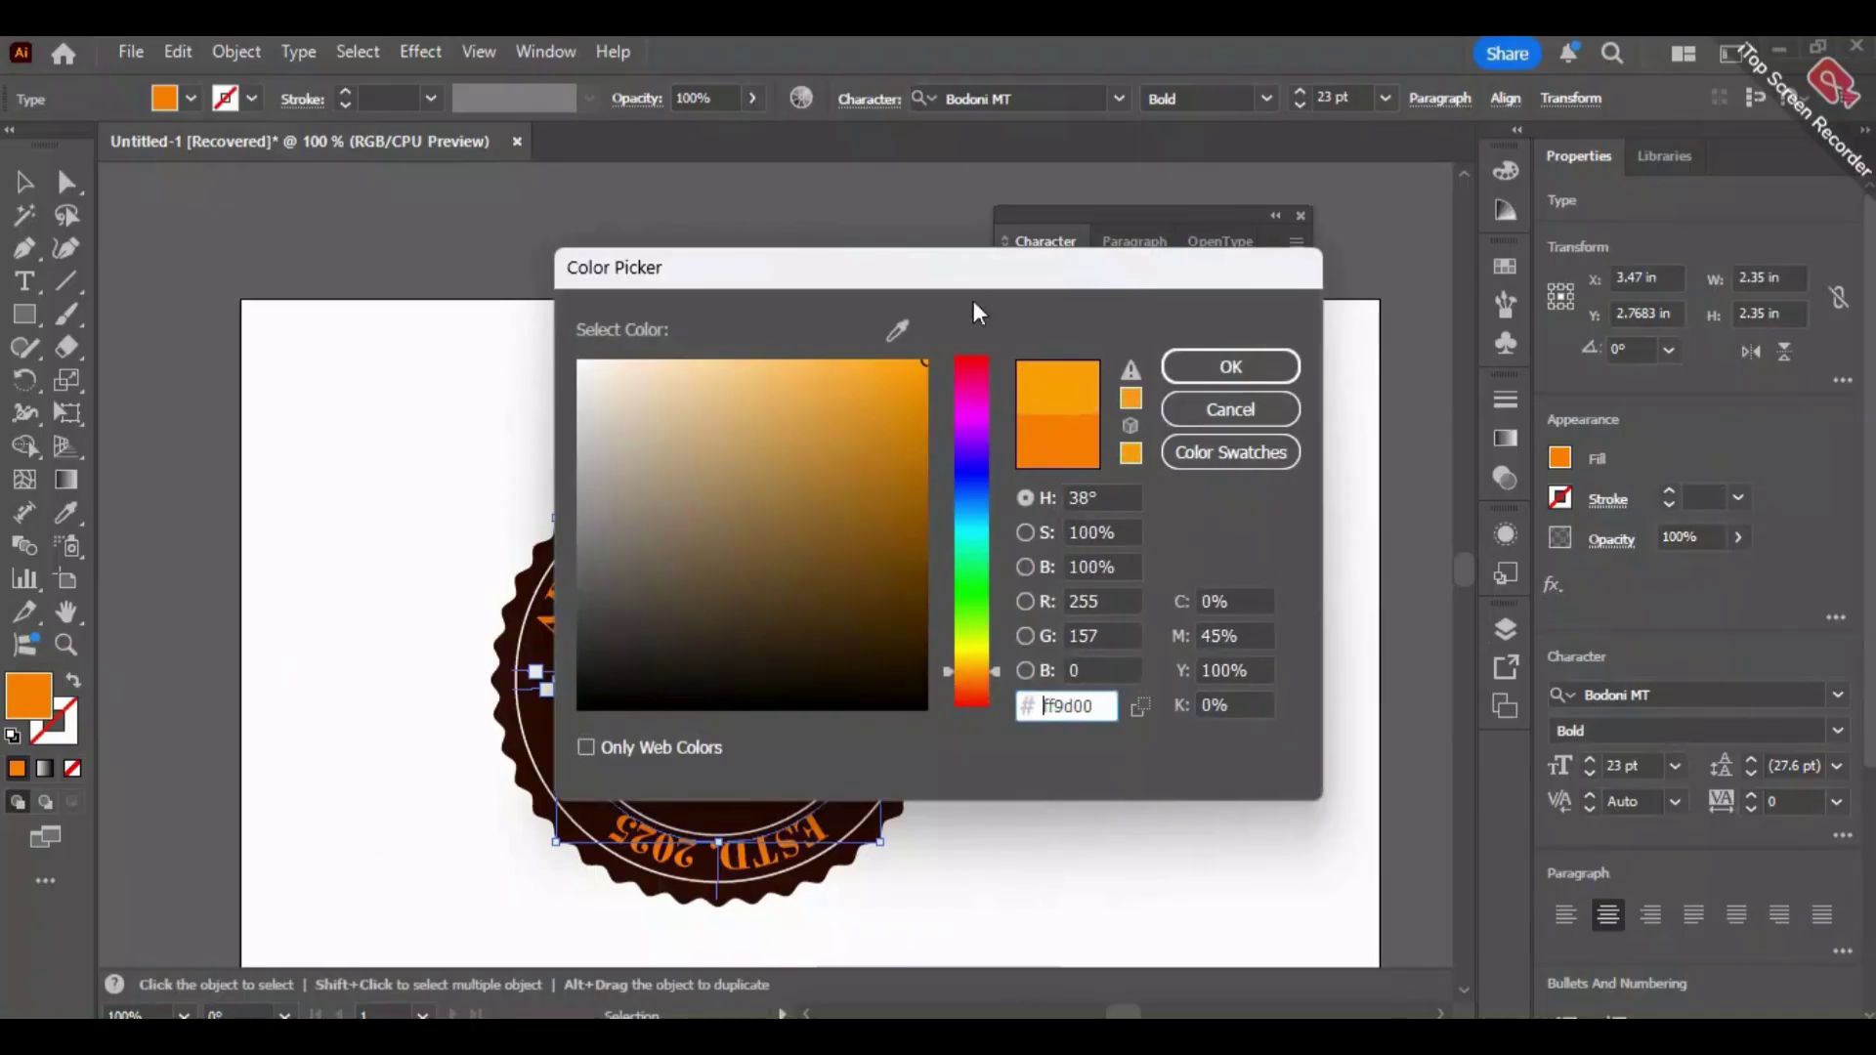
pyautogui.moveTo(975, 674); pyautogui.dragTo(981, 660)
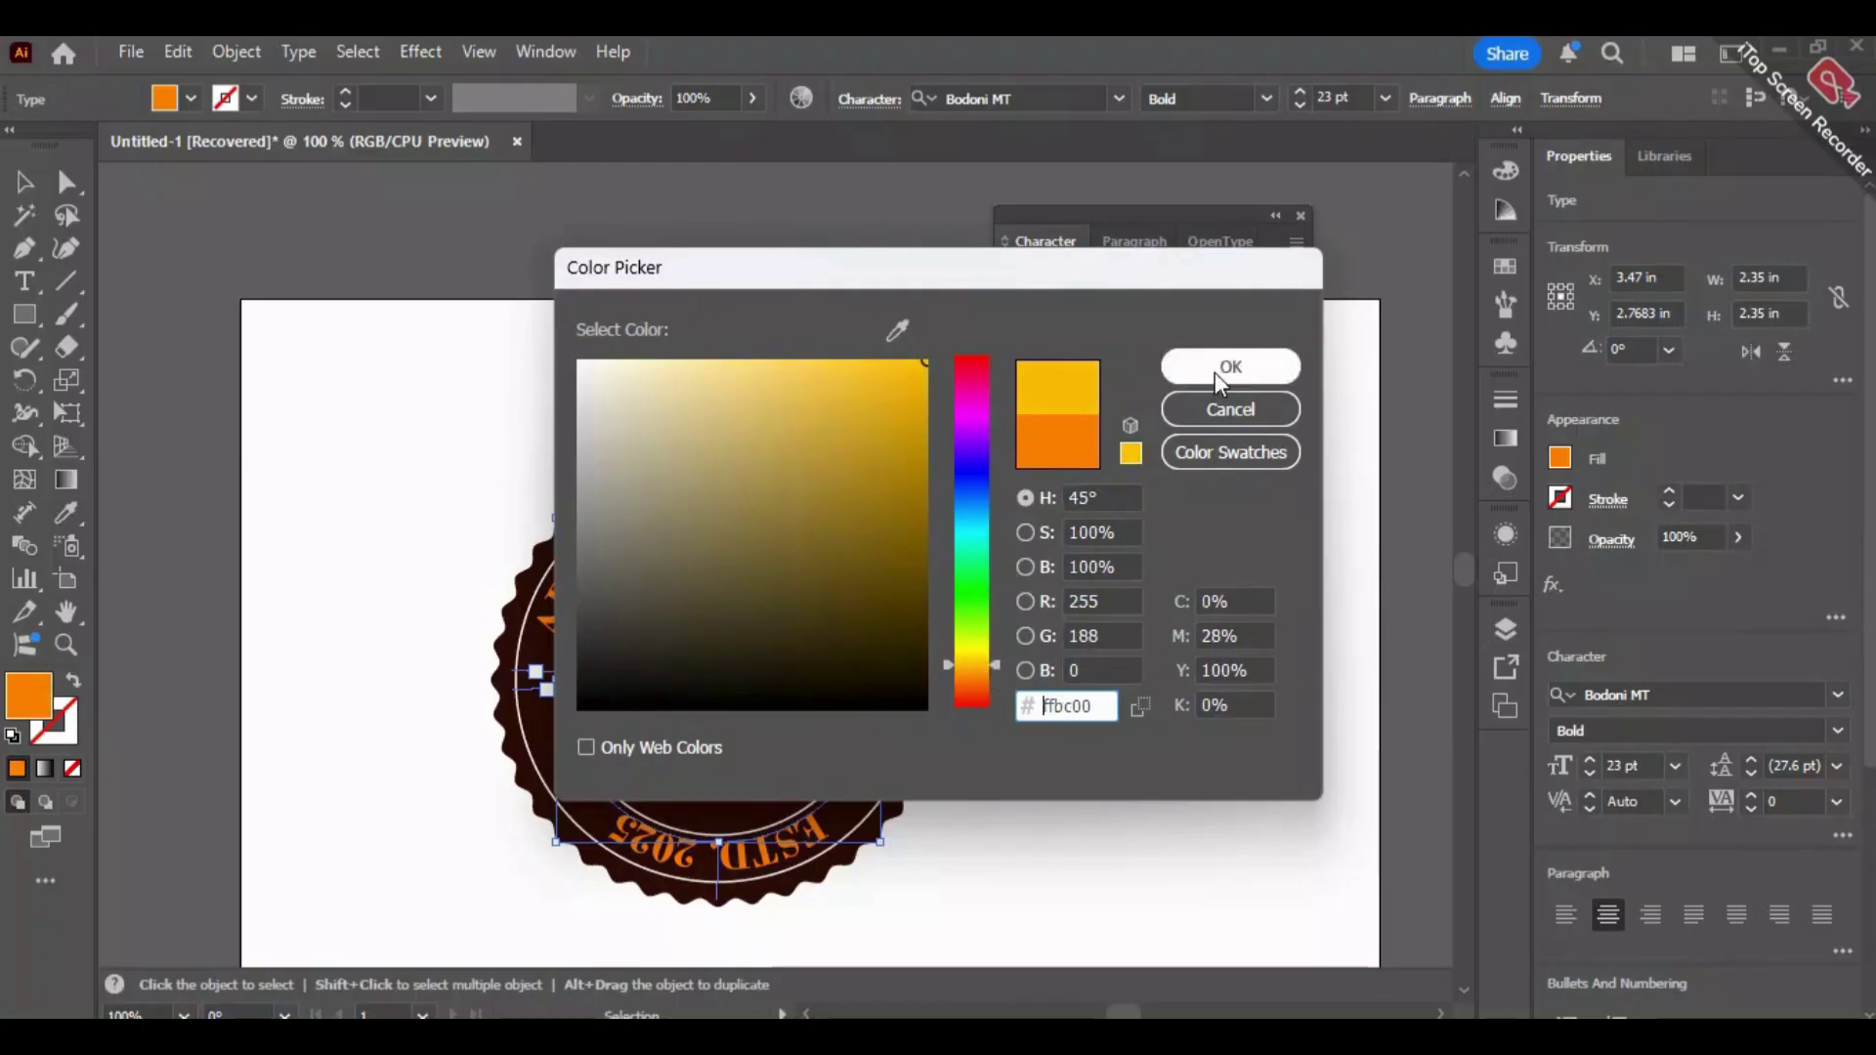
pyautogui.click(1215, 369)
pyautogui.click(833, 377)
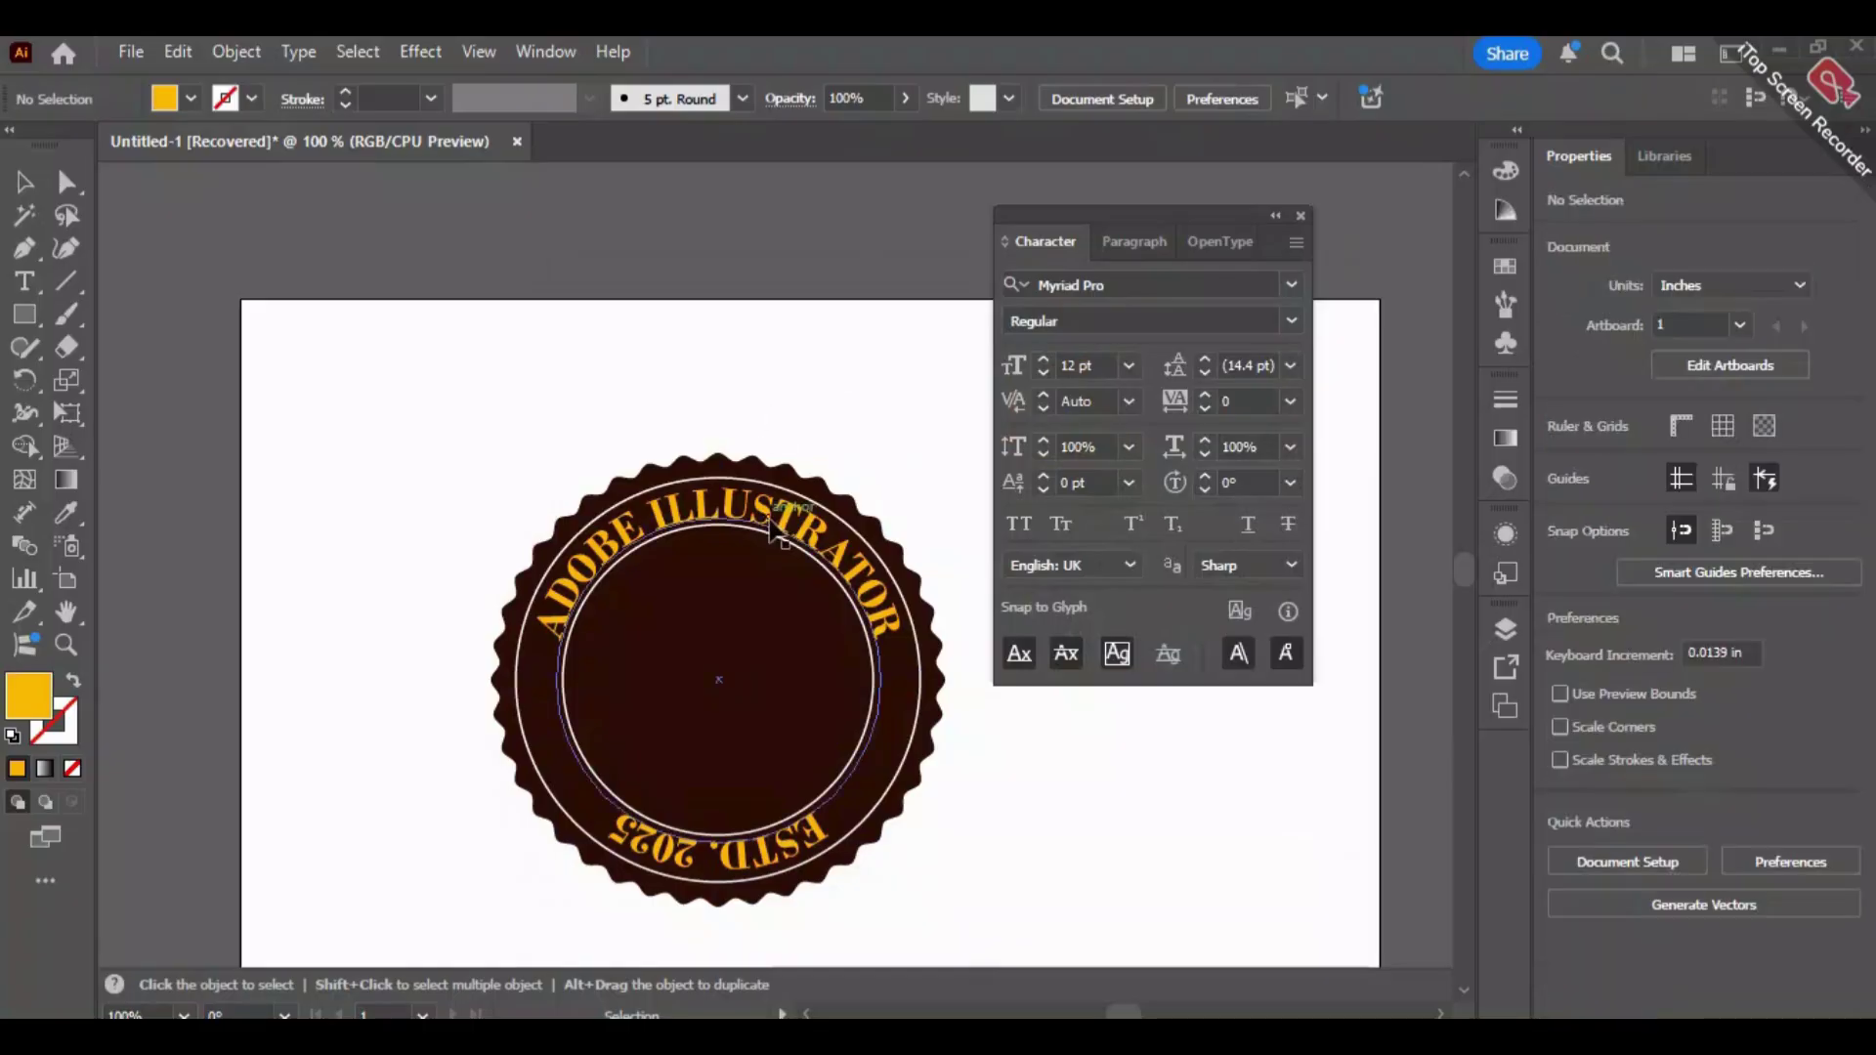
# Select the inner and outer circles, sample the yellow of the curved text, and swap fill and stroke so it colors their outlines.
pyautogui.click(801, 561)
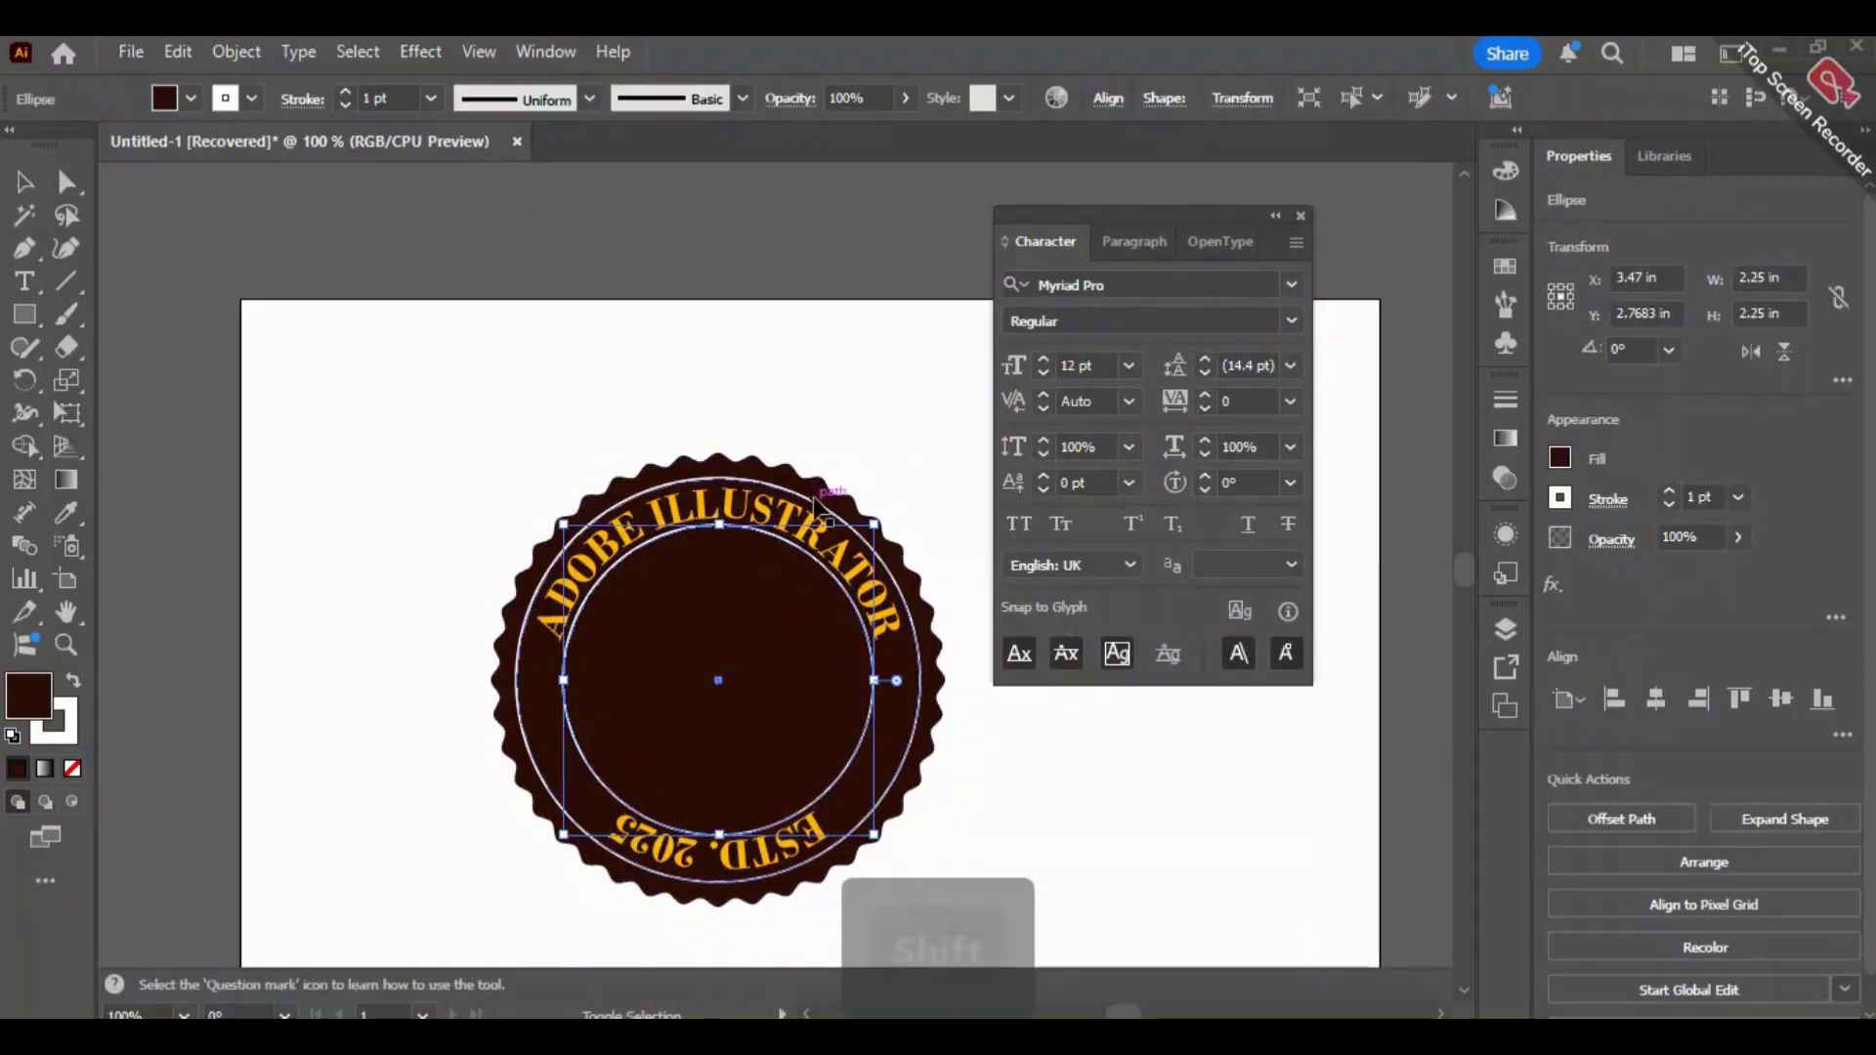
pyautogui.keyDown('shift'); pyautogui.click(825, 511); pyautogui.keyUp('shift')
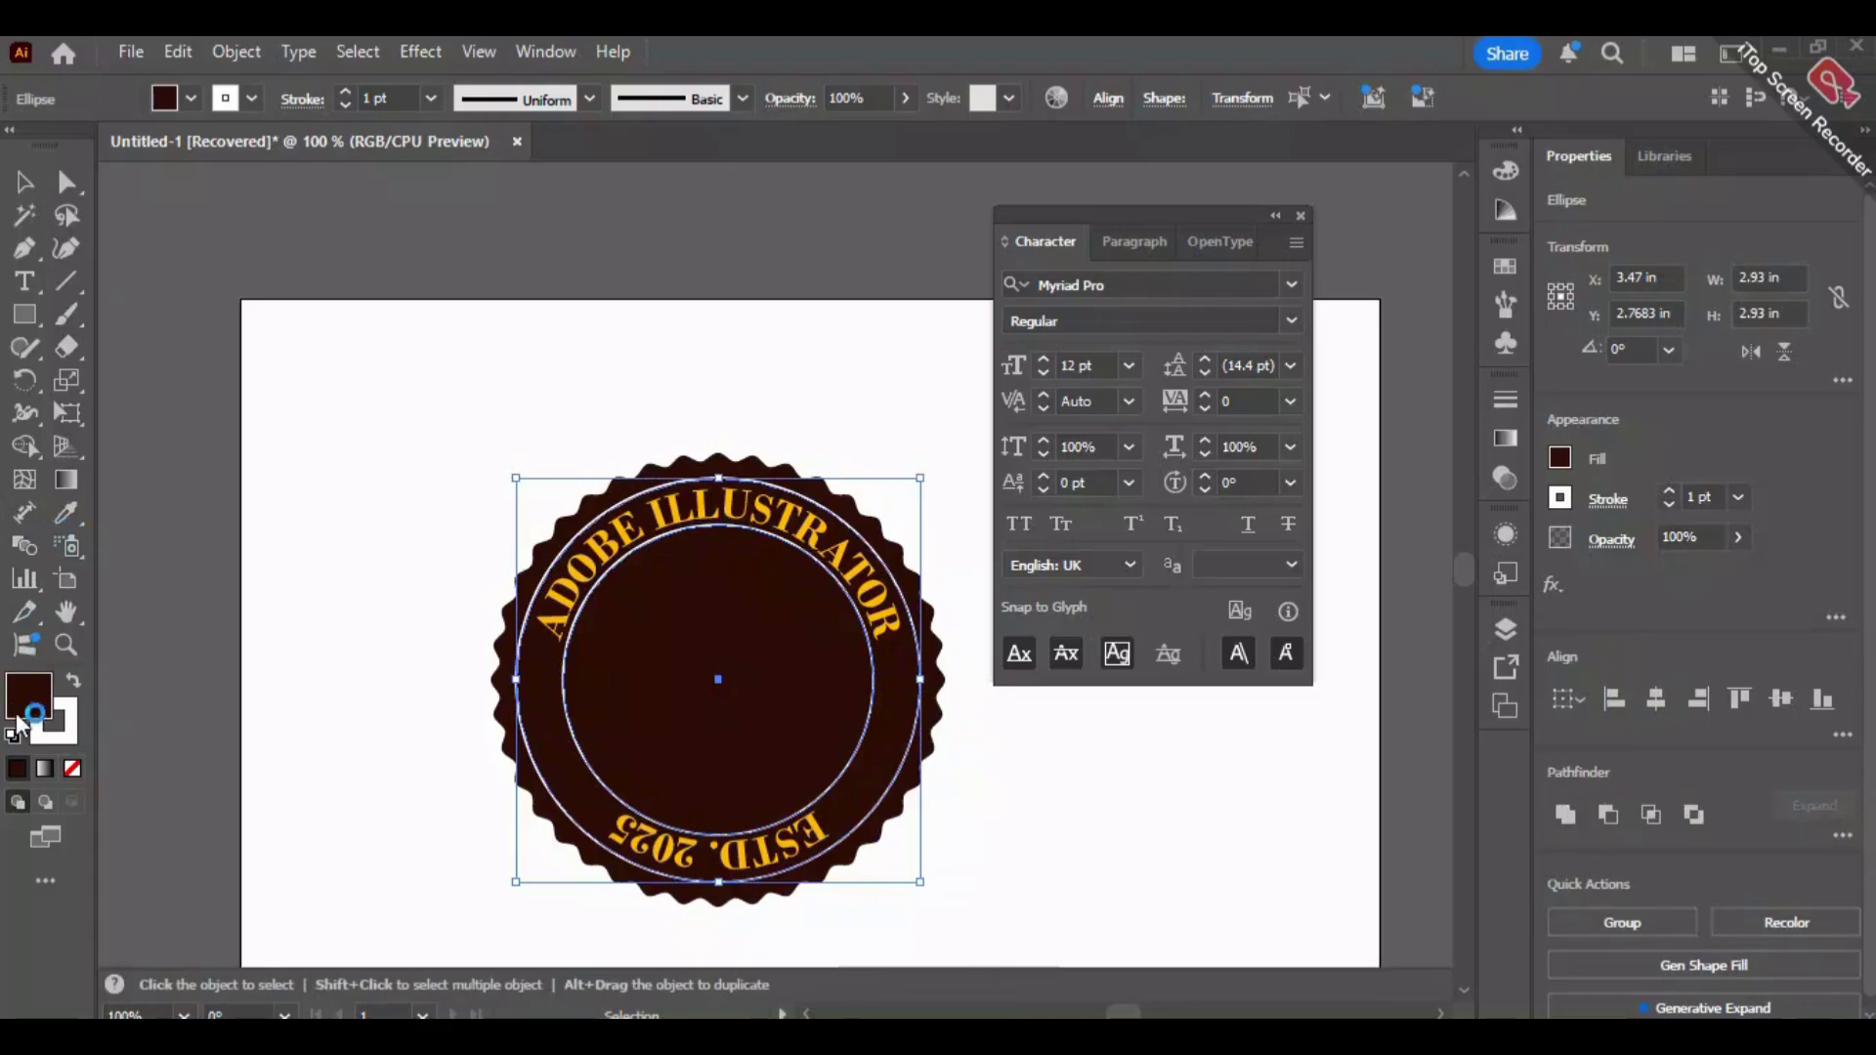
pyautogui.click(66, 748)
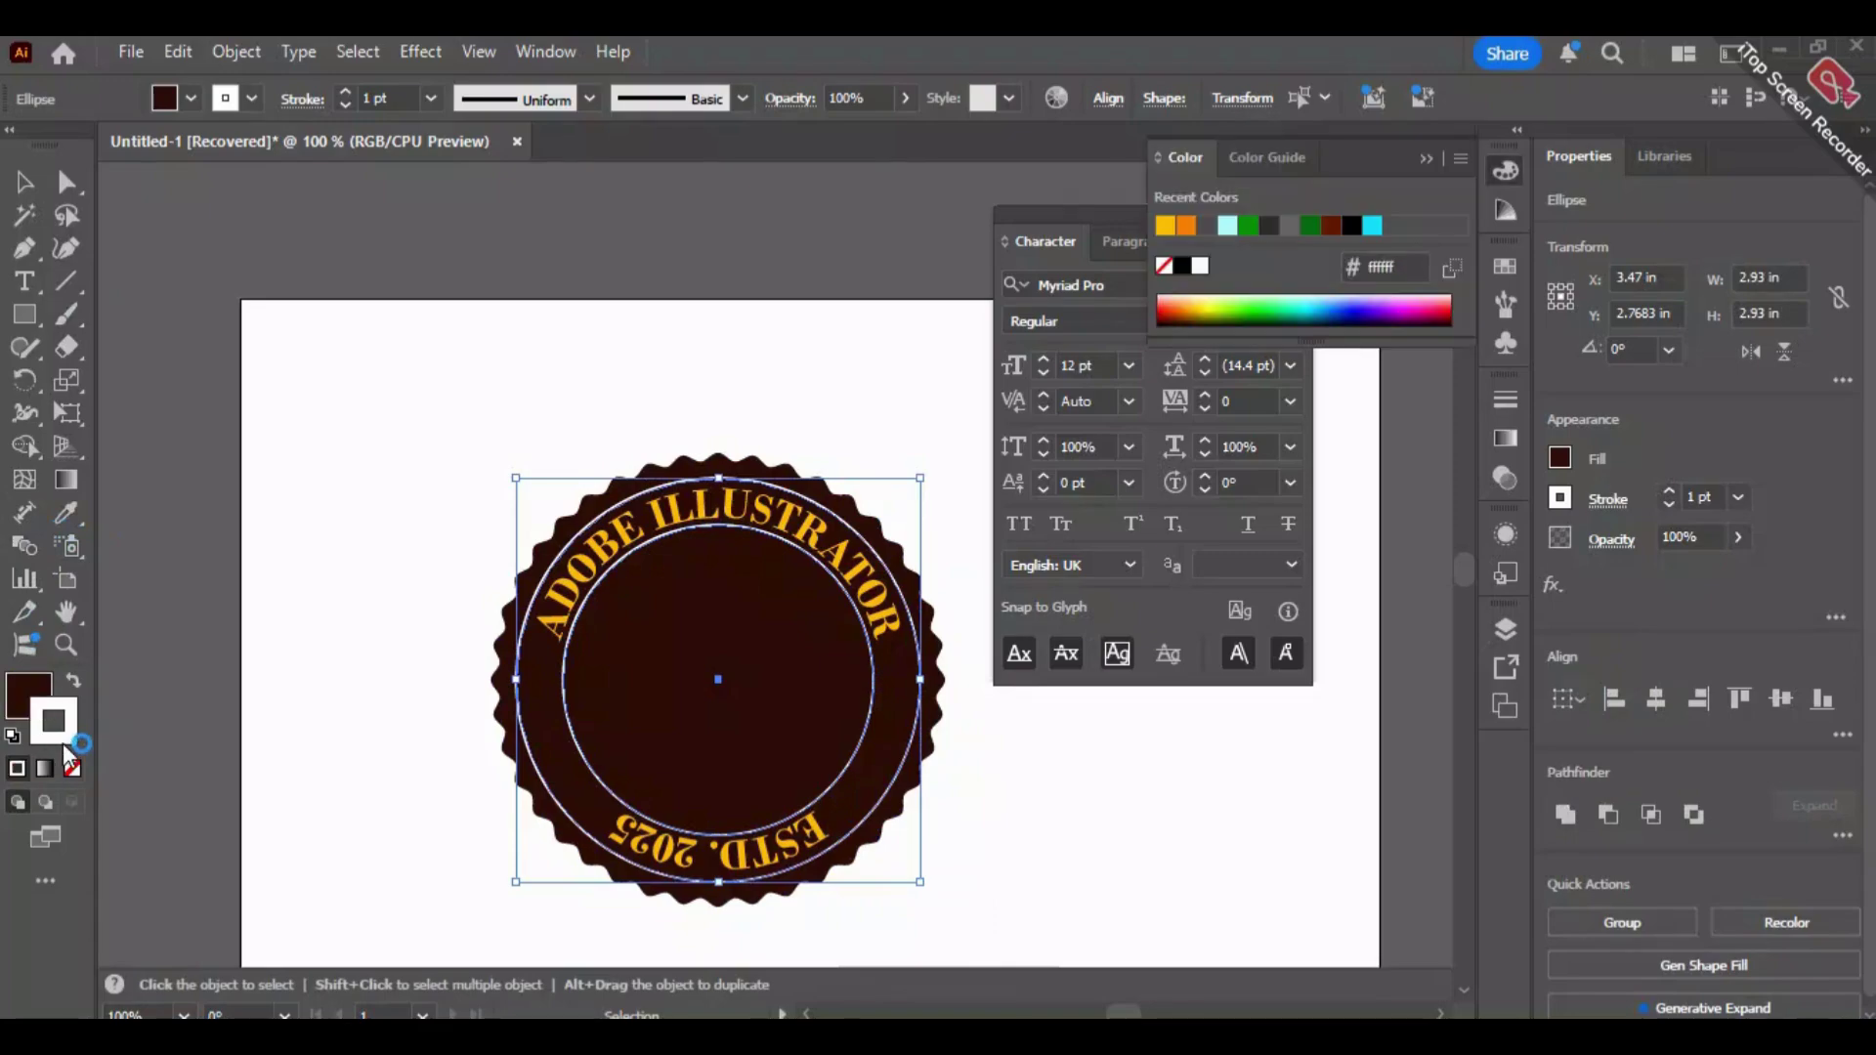
pyautogui.click(67, 512)
pyautogui.click(604, 538)
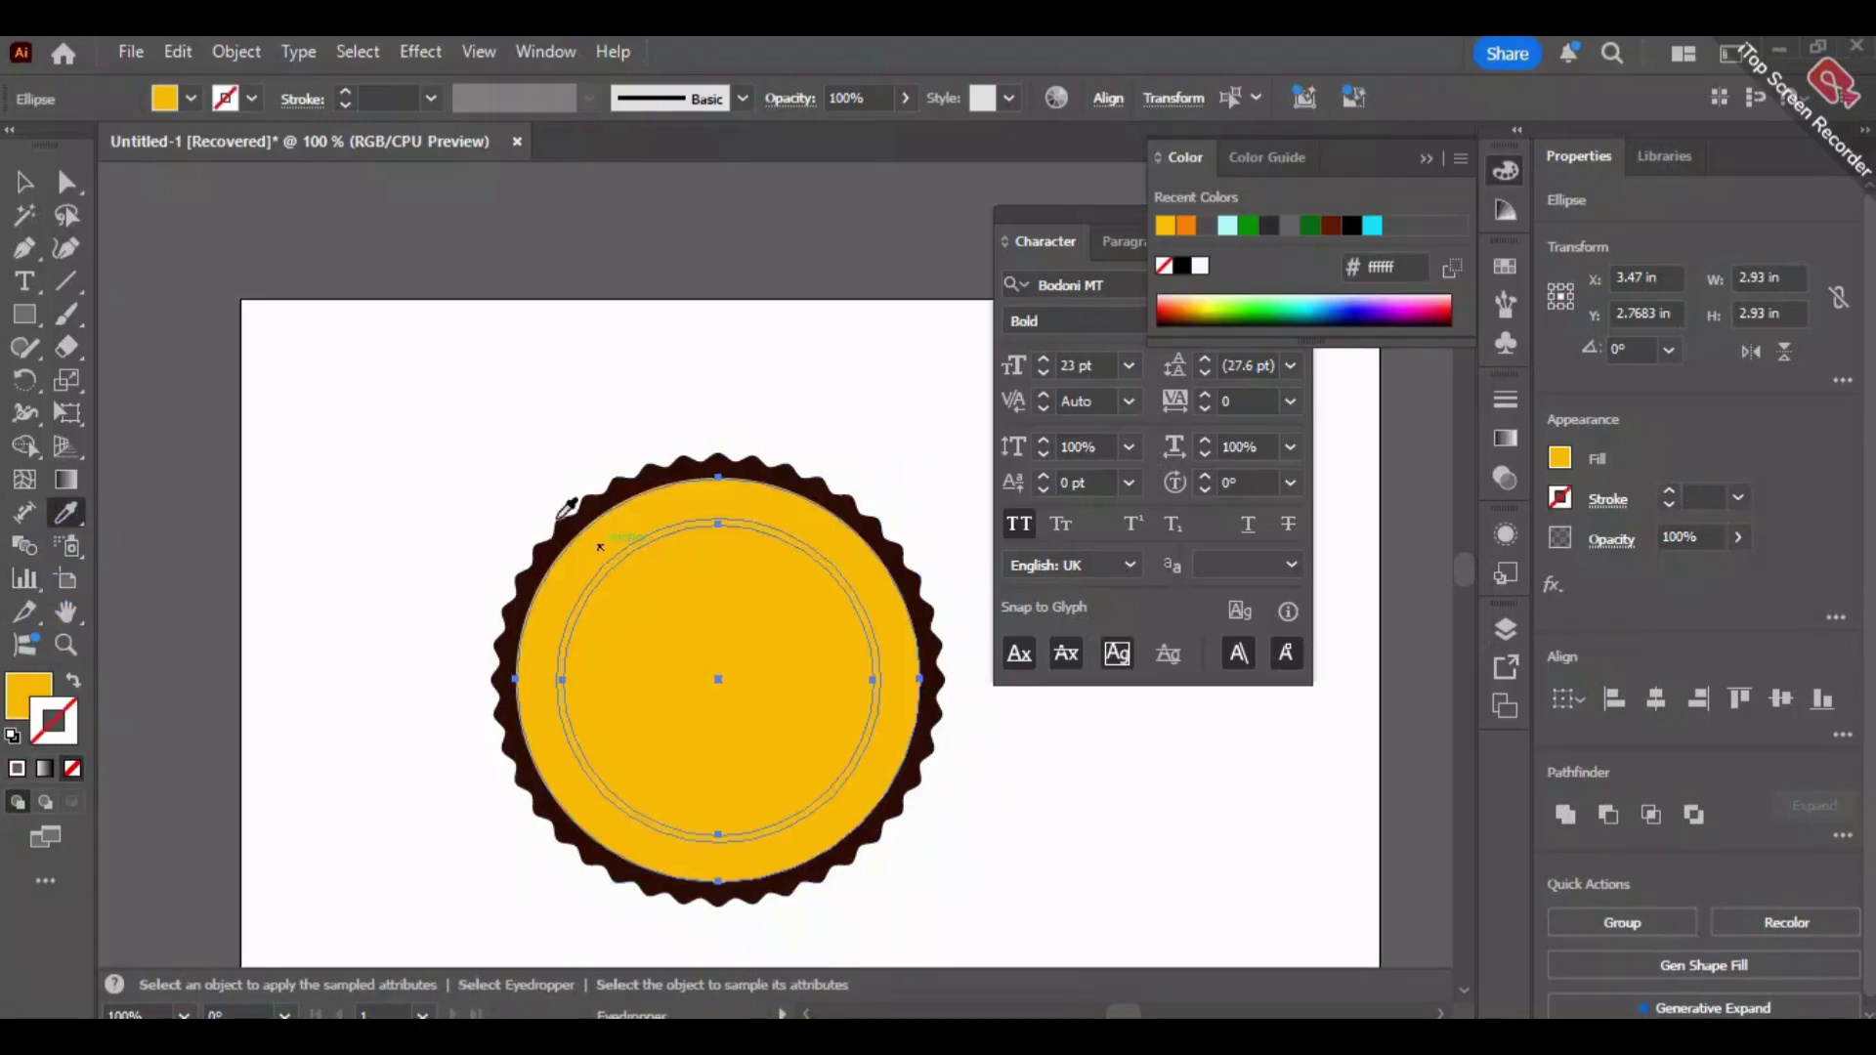
pyautogui.click(74, 681)
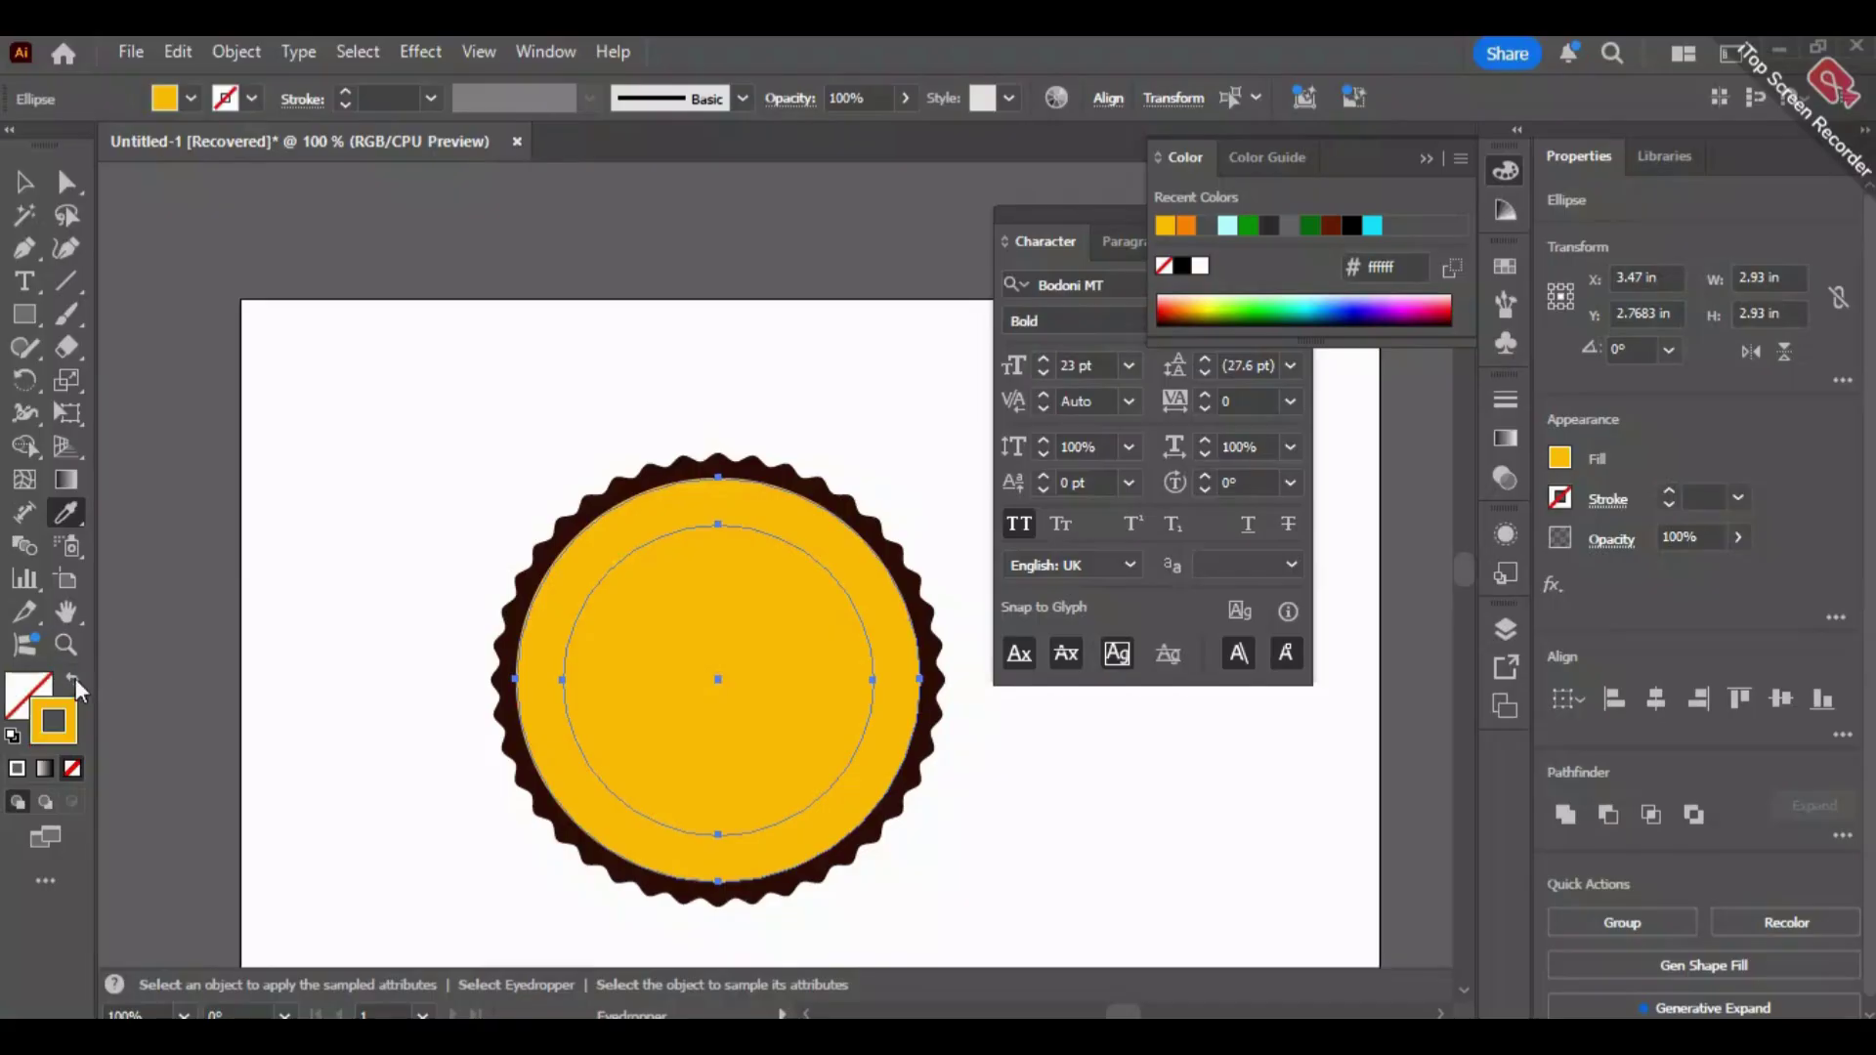
# Try a white fill (ffffff) on the two circles.
pyautogui.doubleClick(39, 696)
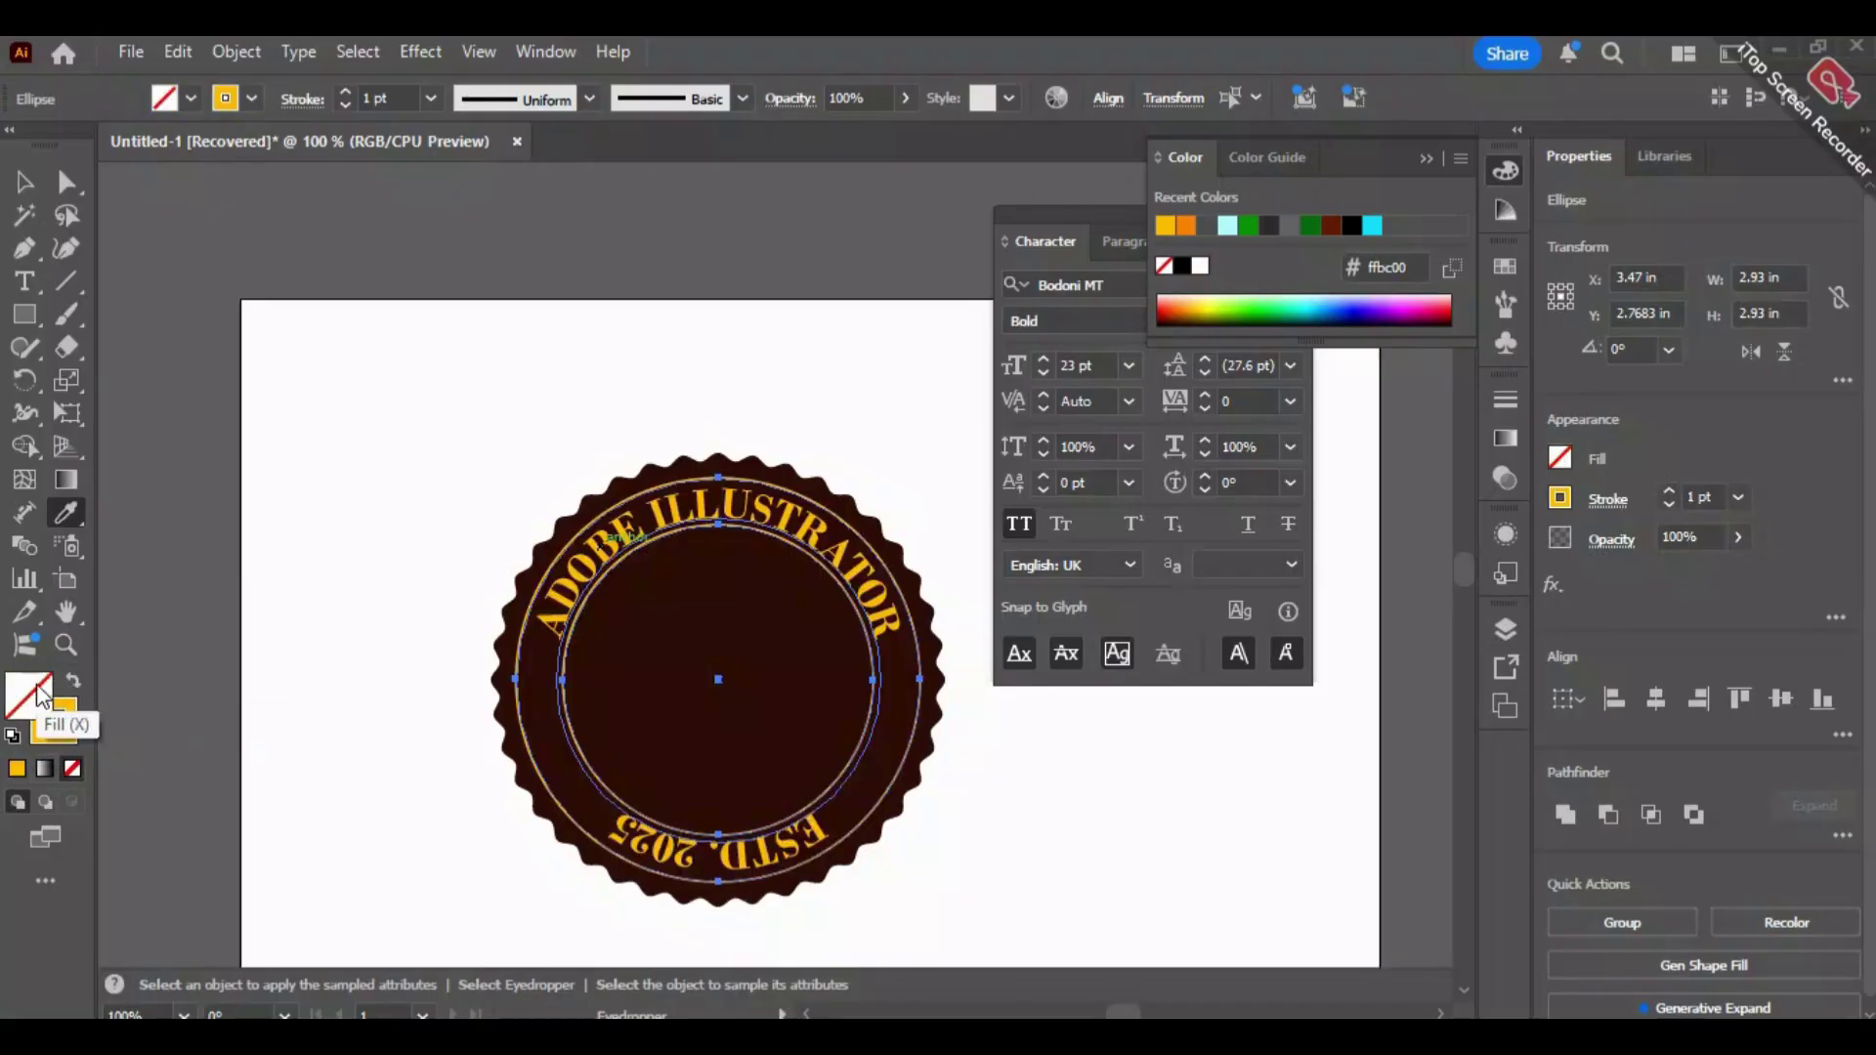
pyautogui.write('ffffff')
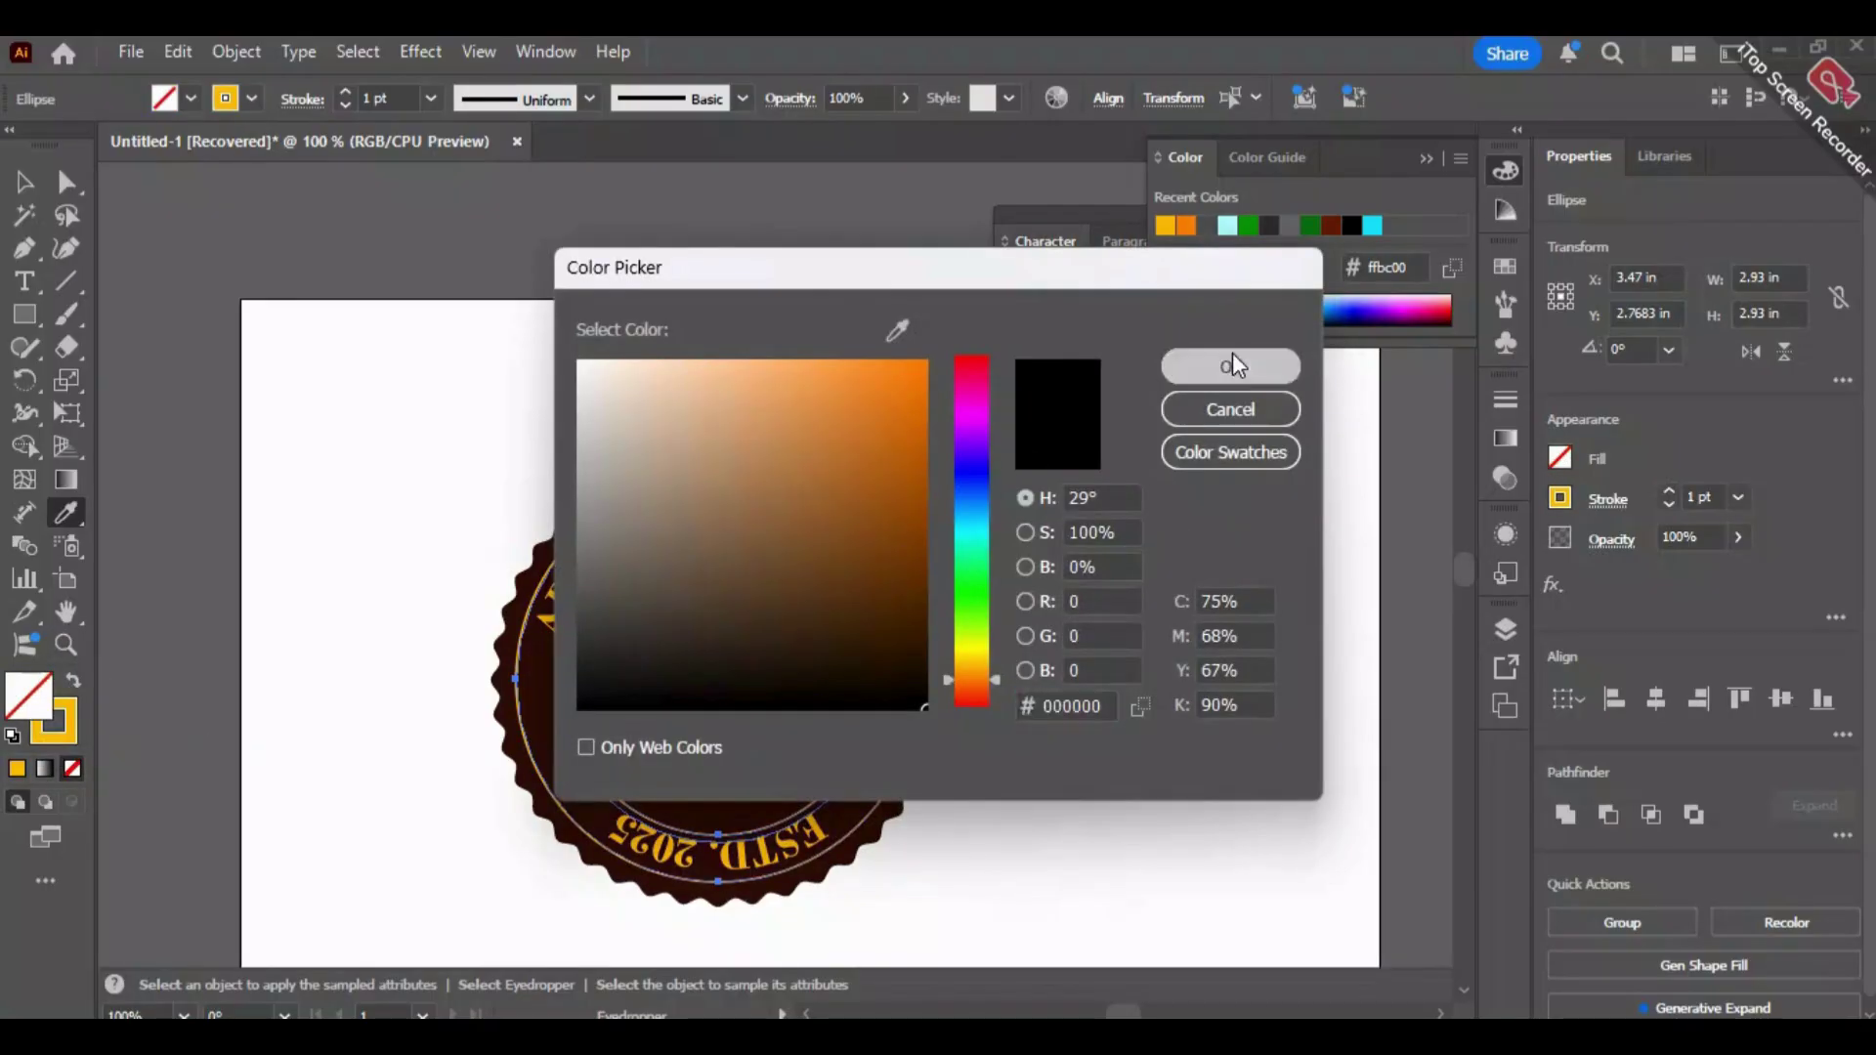
pyautogui.click(1231, 366)
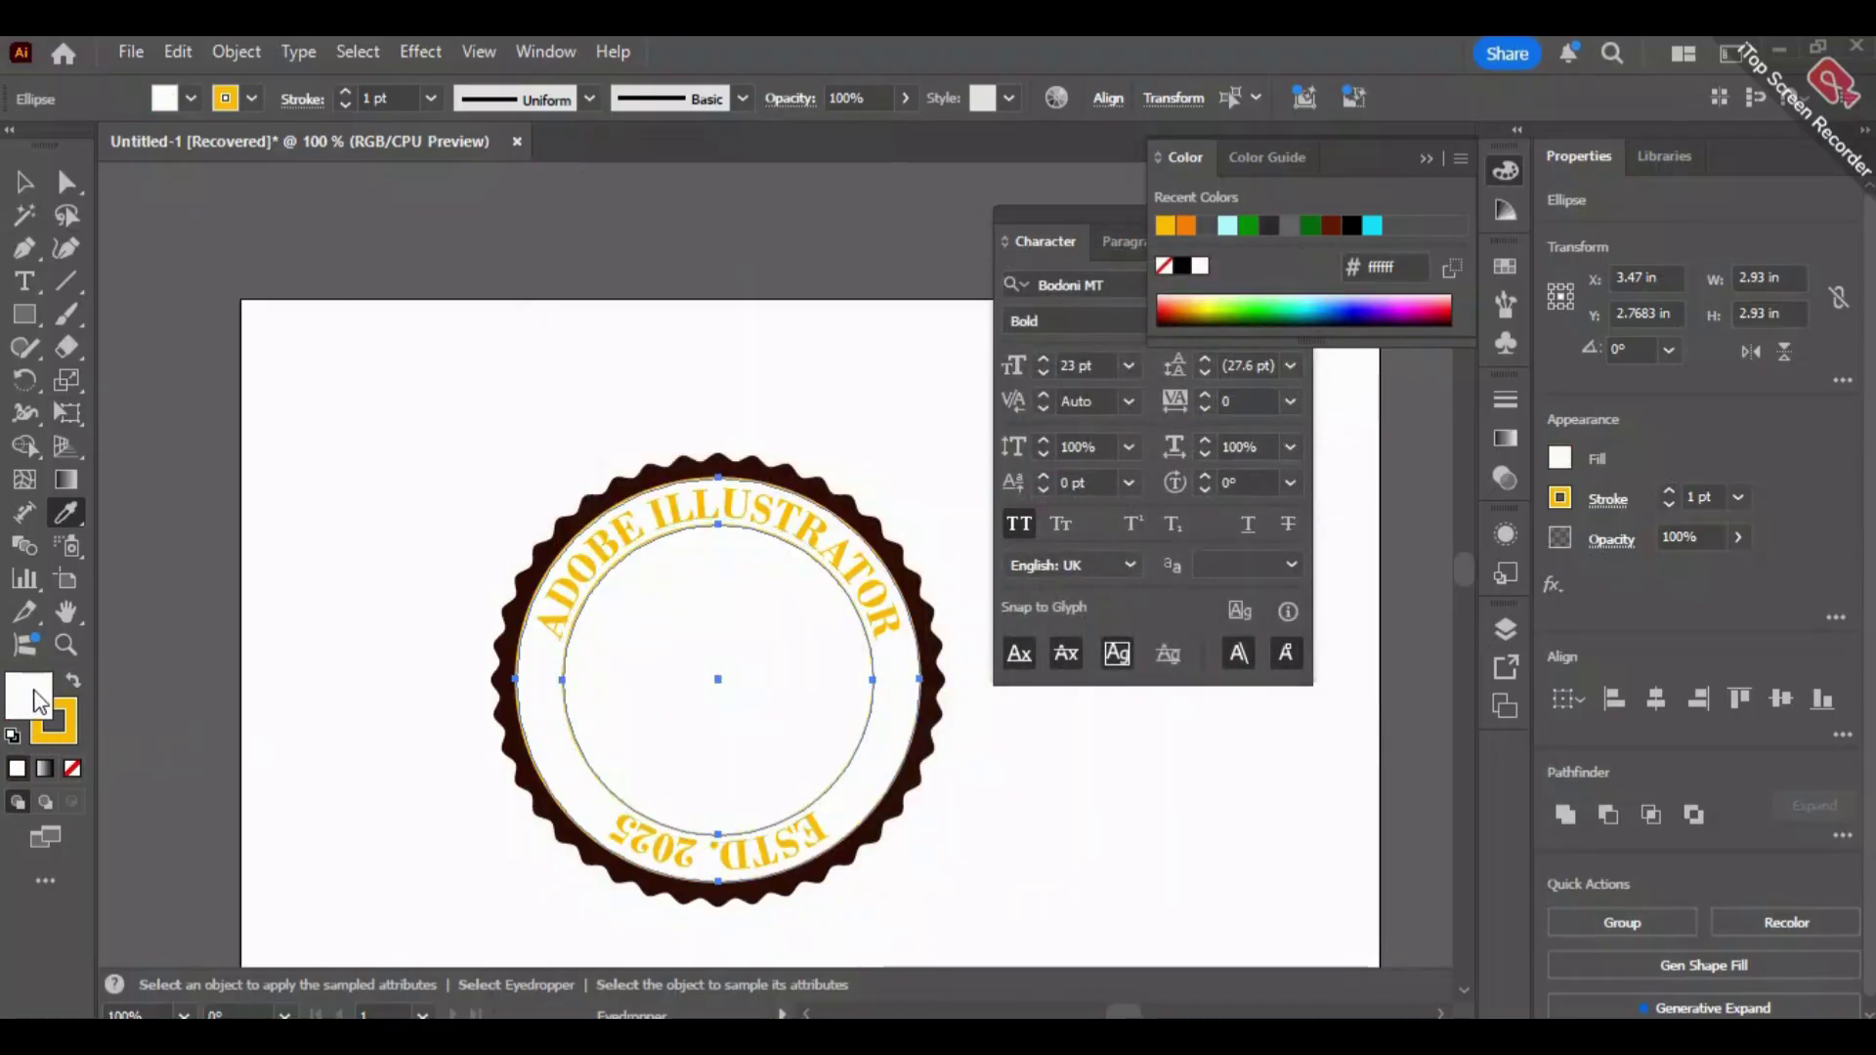
pyautogui.doubleClick(25, 708)
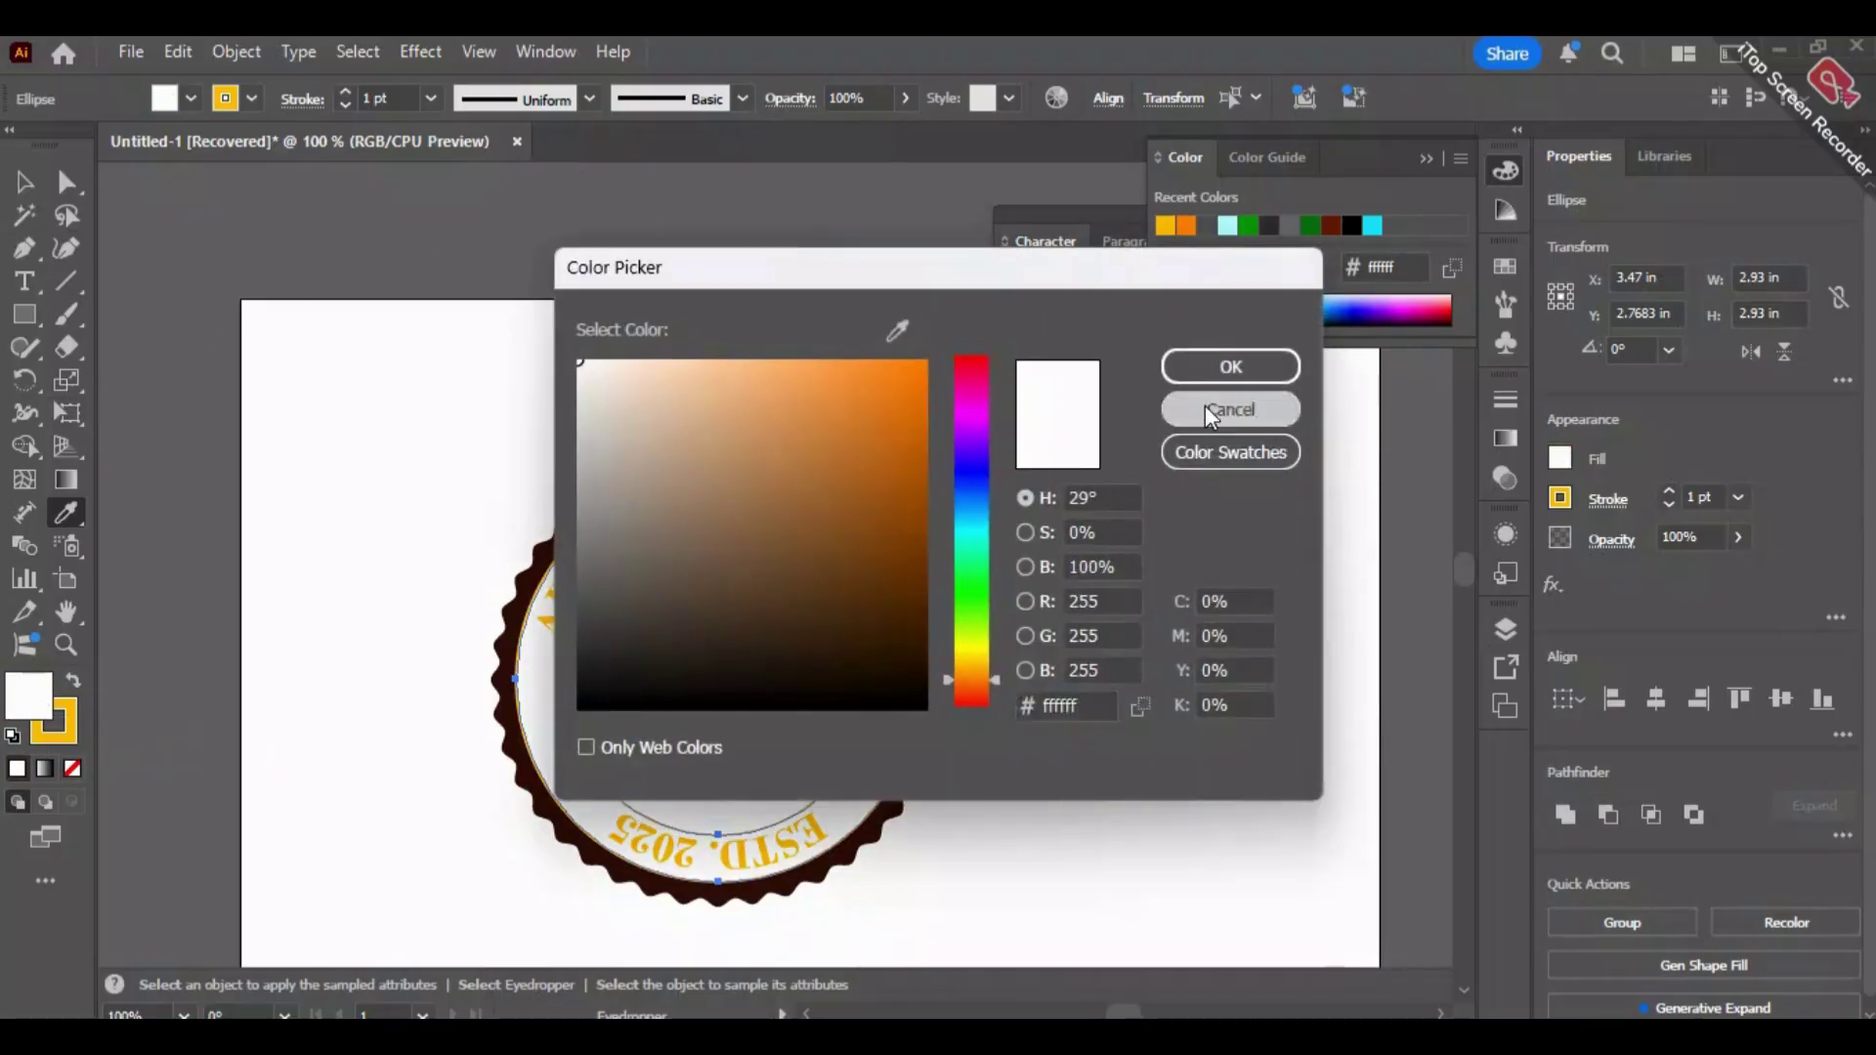
pyautogui.click(1226, 408)
# Fill both circles with the dark brown (2d0d08) sampled from the scalloped badge and give them a yellow (ffbc00) outline.
pyautogui.click(566, 530)
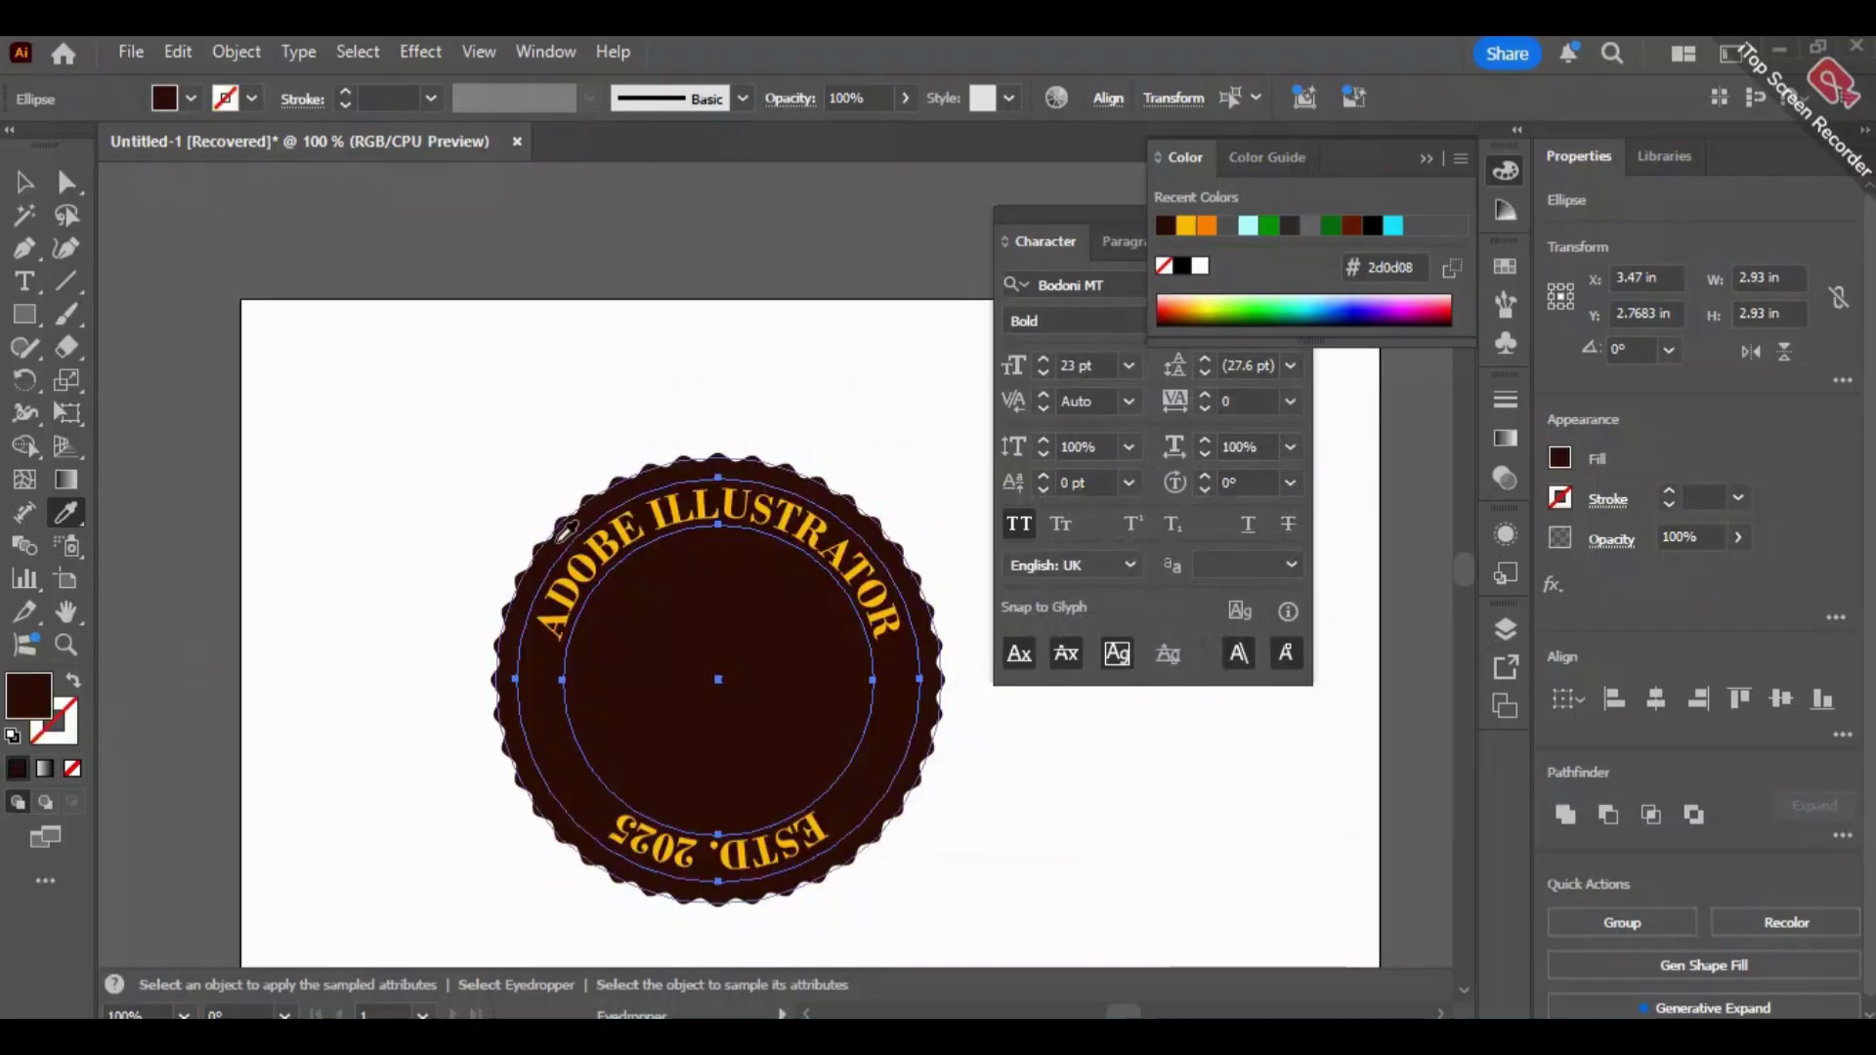
pyautogui.click(24, 182)
pyautogui.click(681, 417)
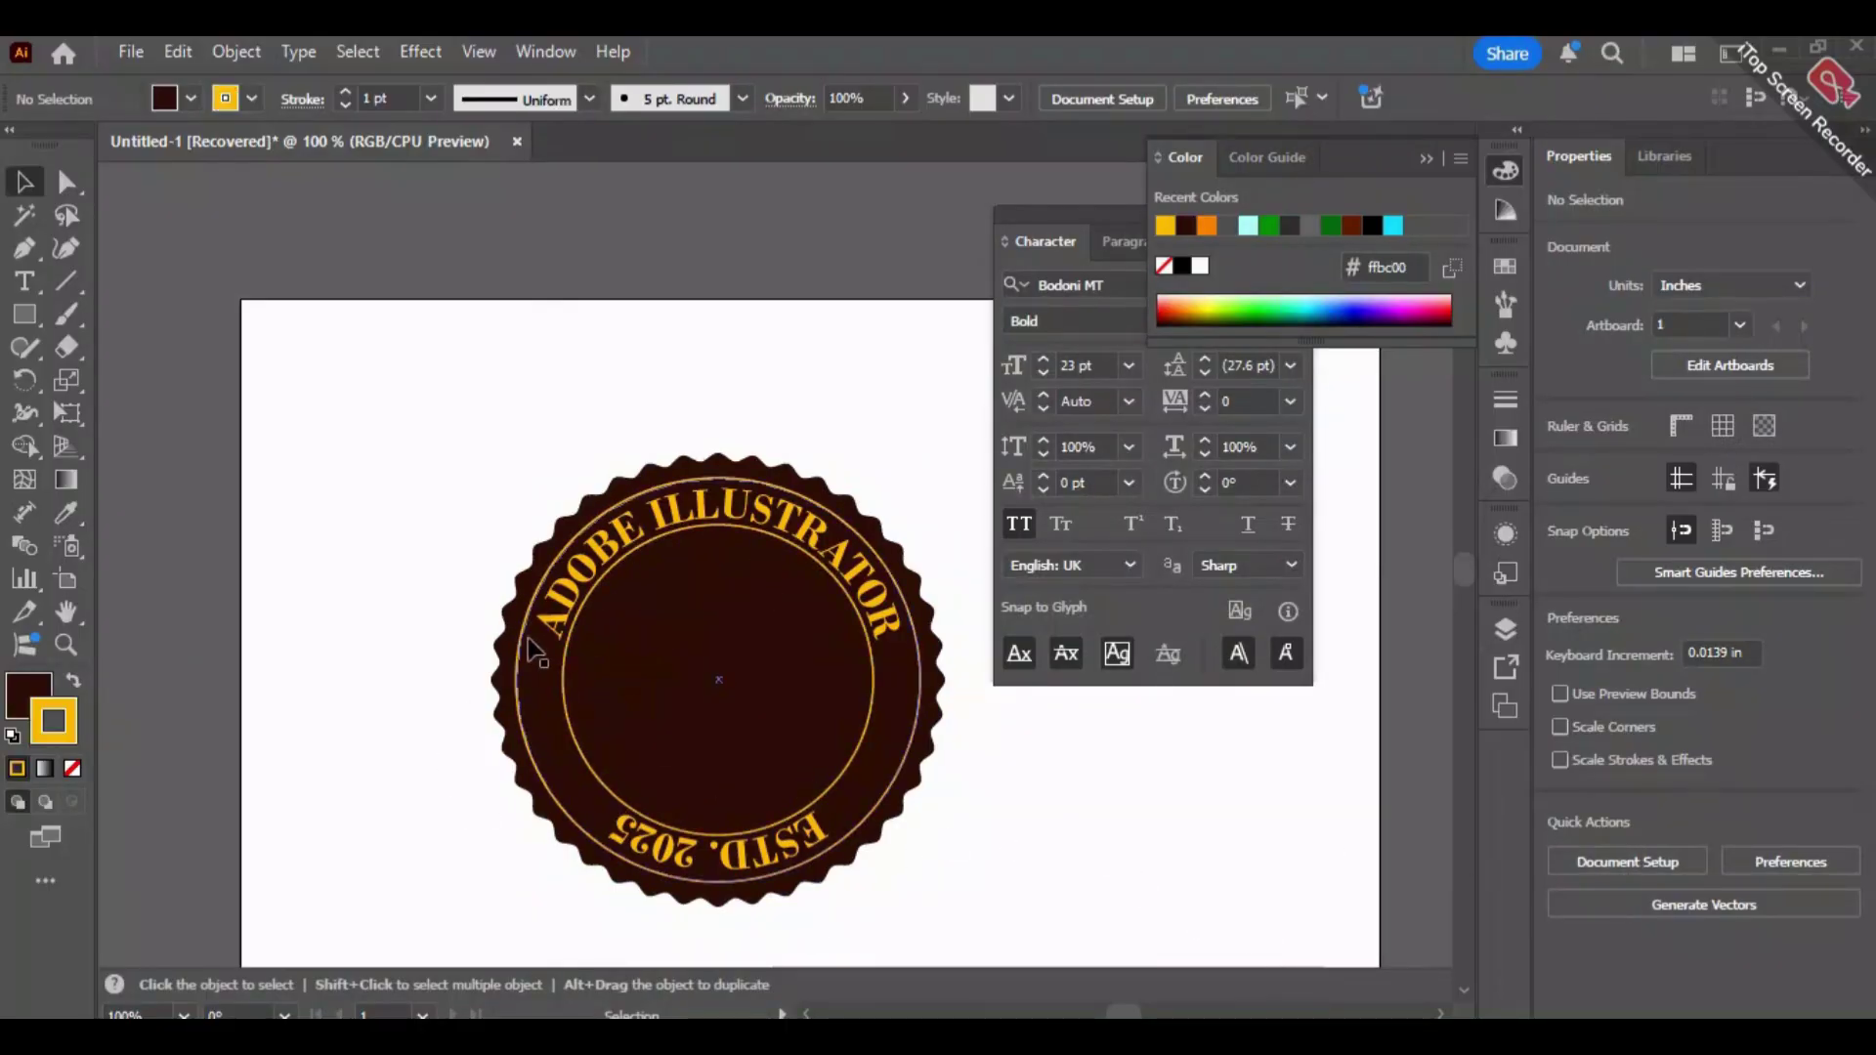
pyautogui.scroll(1, 347, 684)
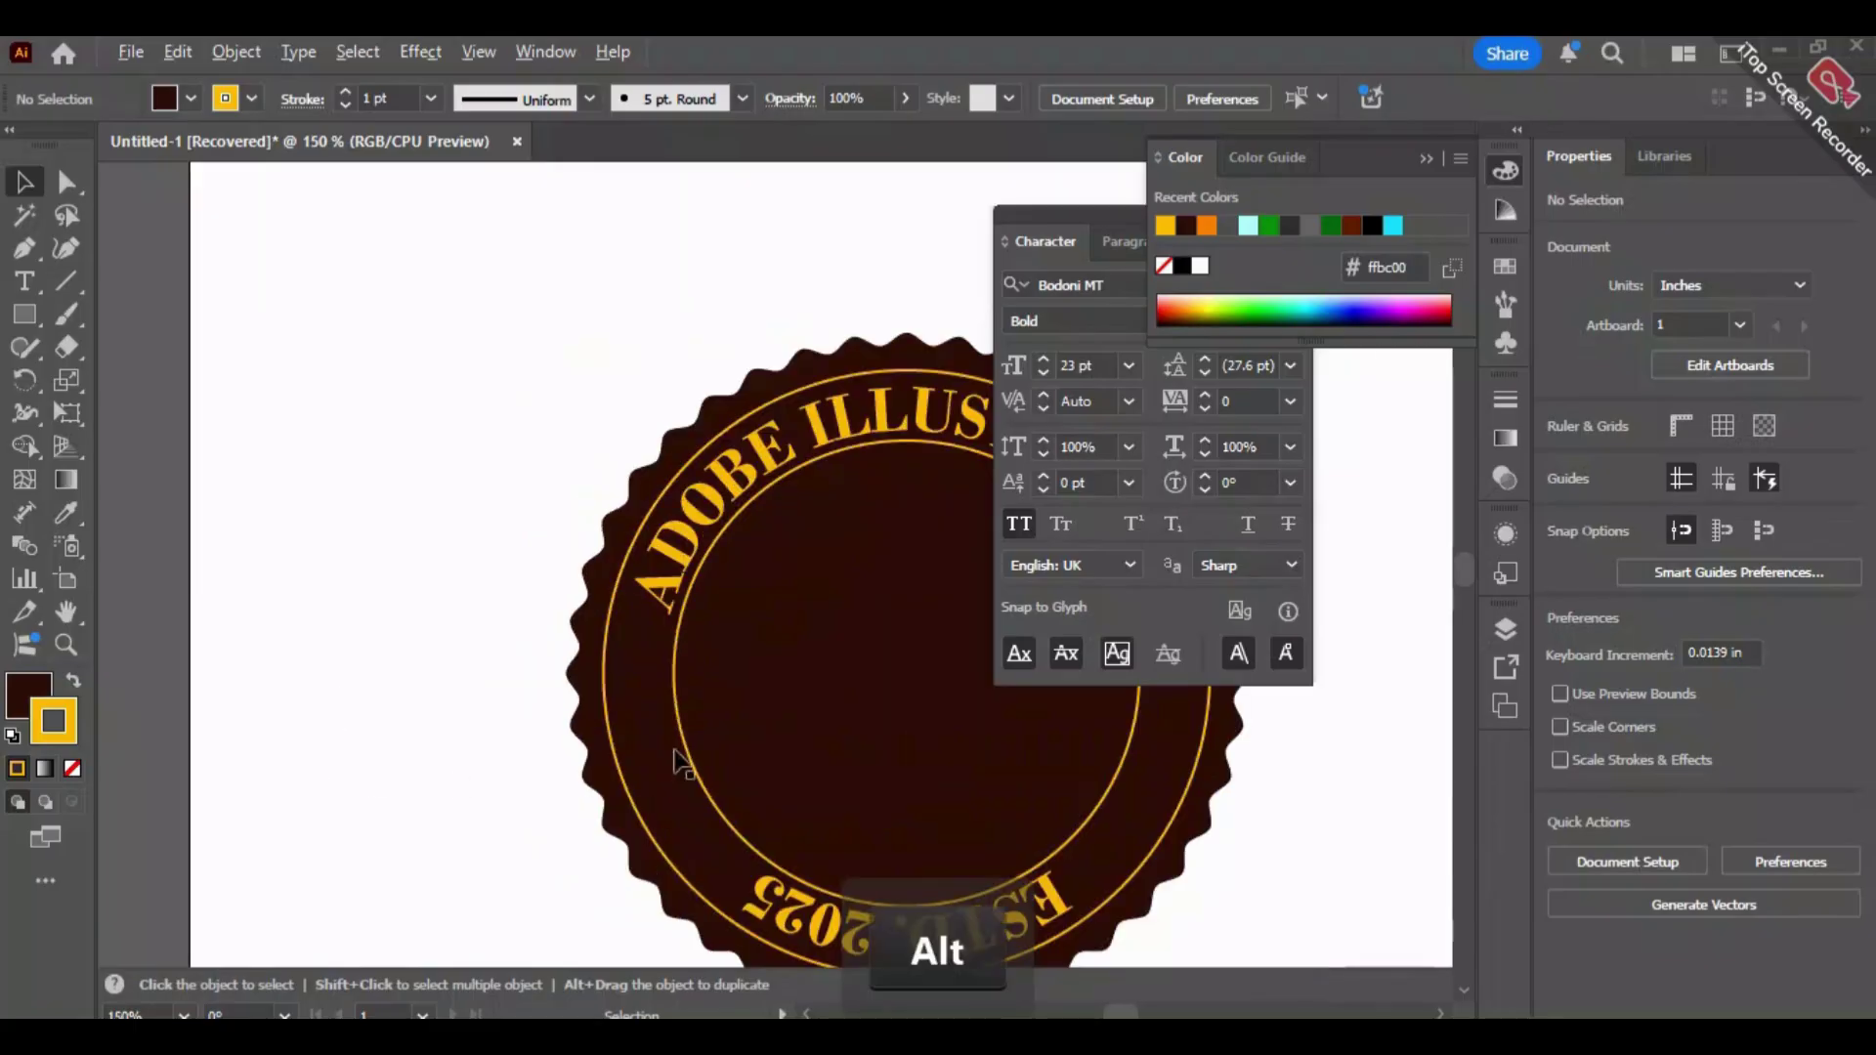
pyautogui.moveTo(433, 565); pyautogui.dragTo(219, 506)
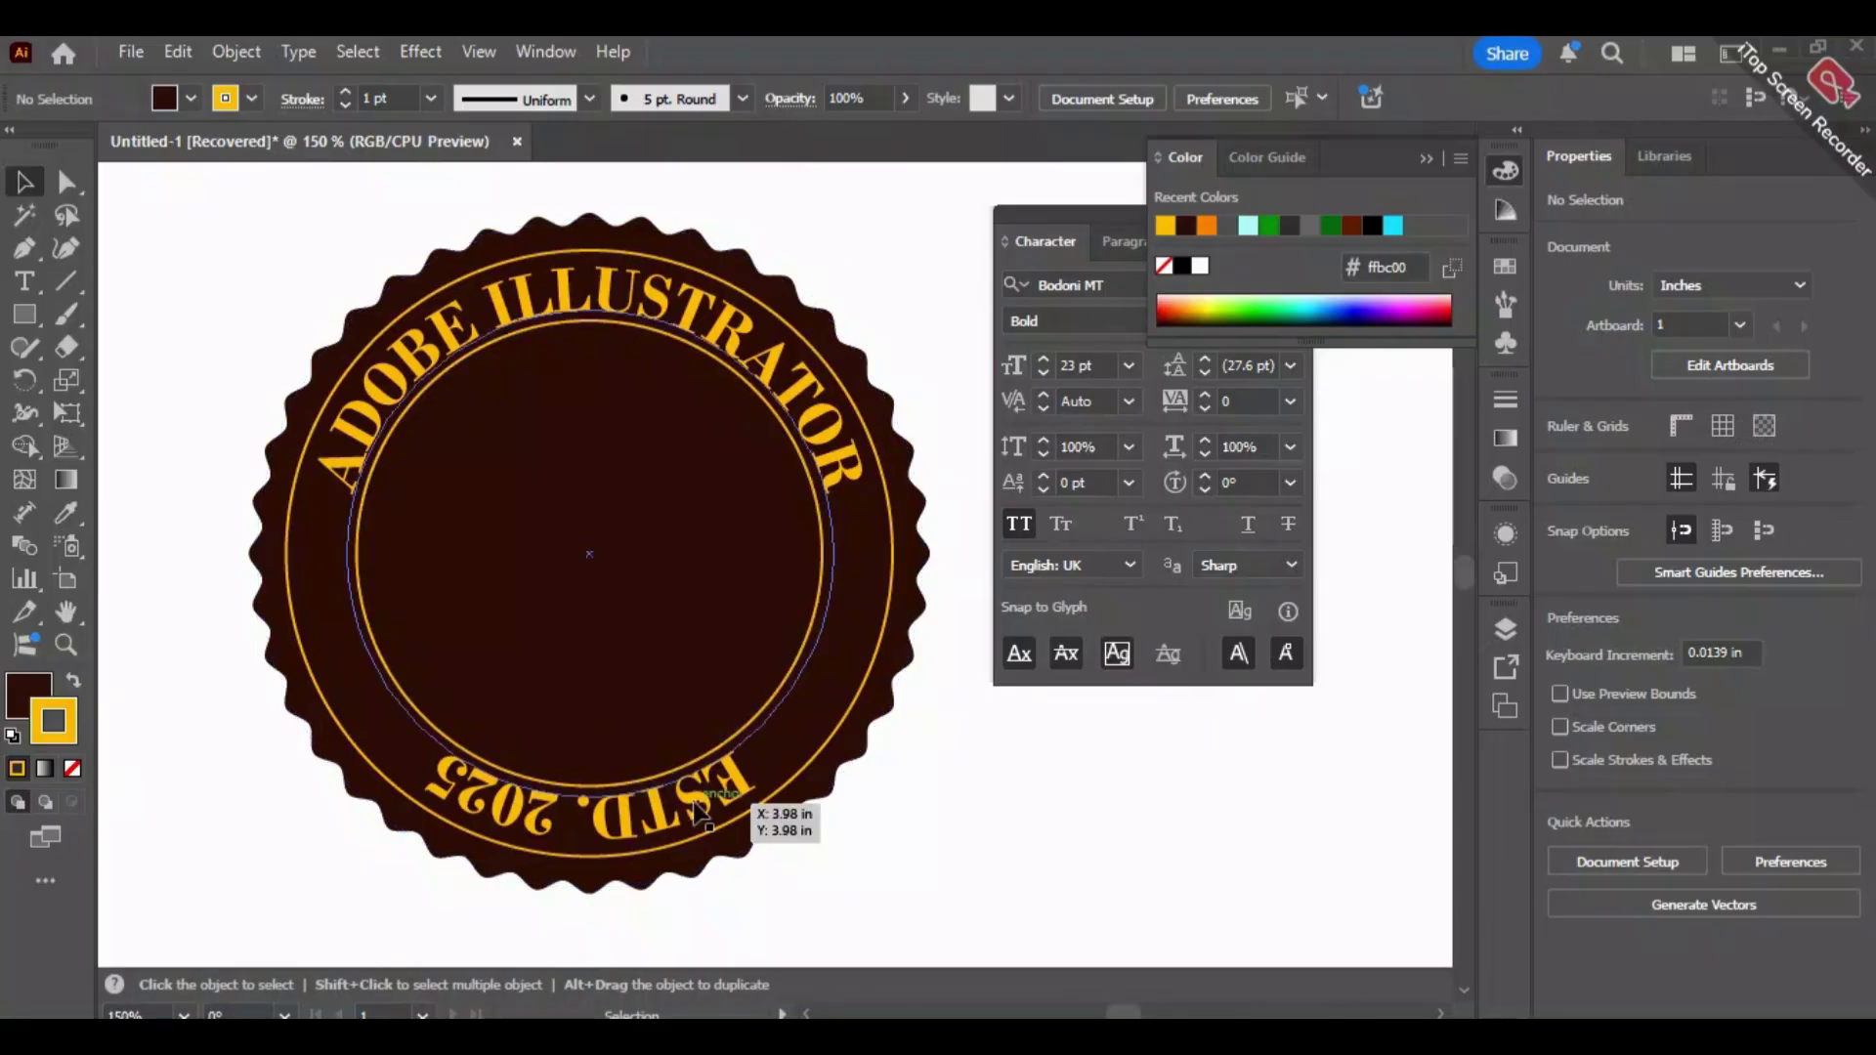
pyautogui.click(723, 793)
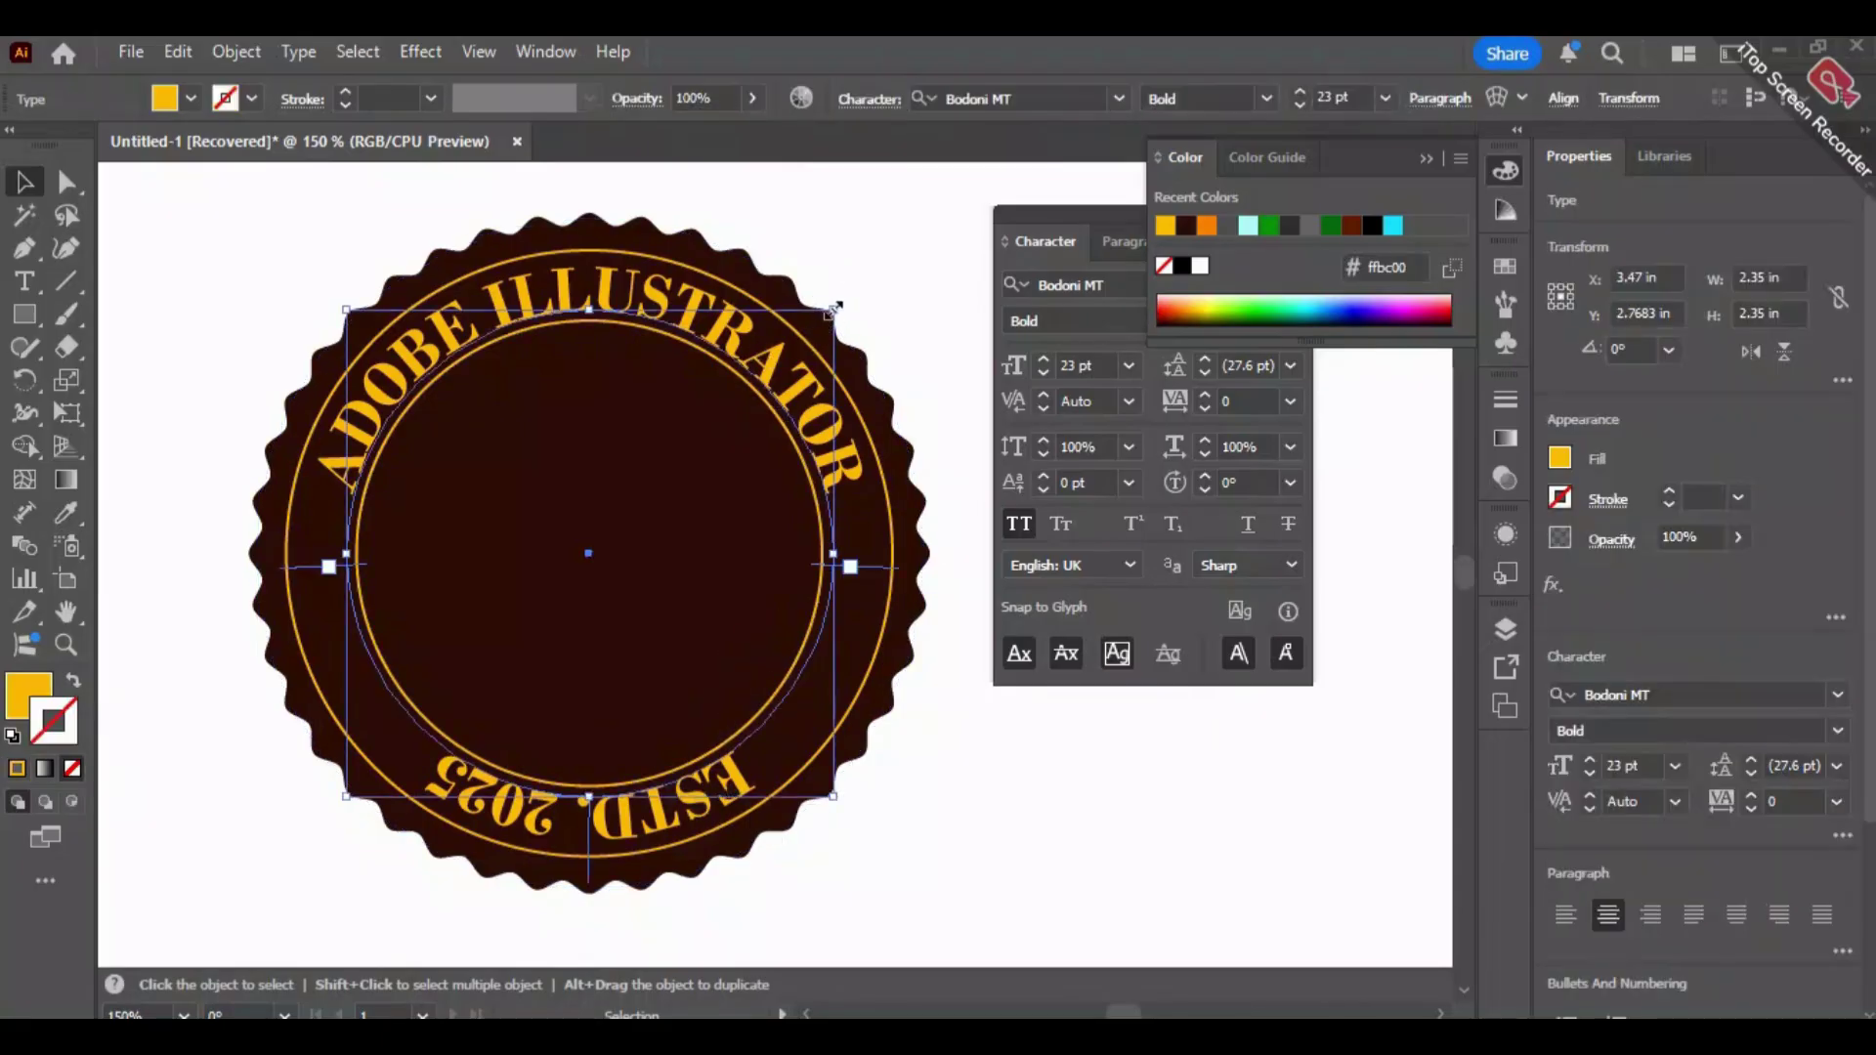
pyautogui.click(902, 254)
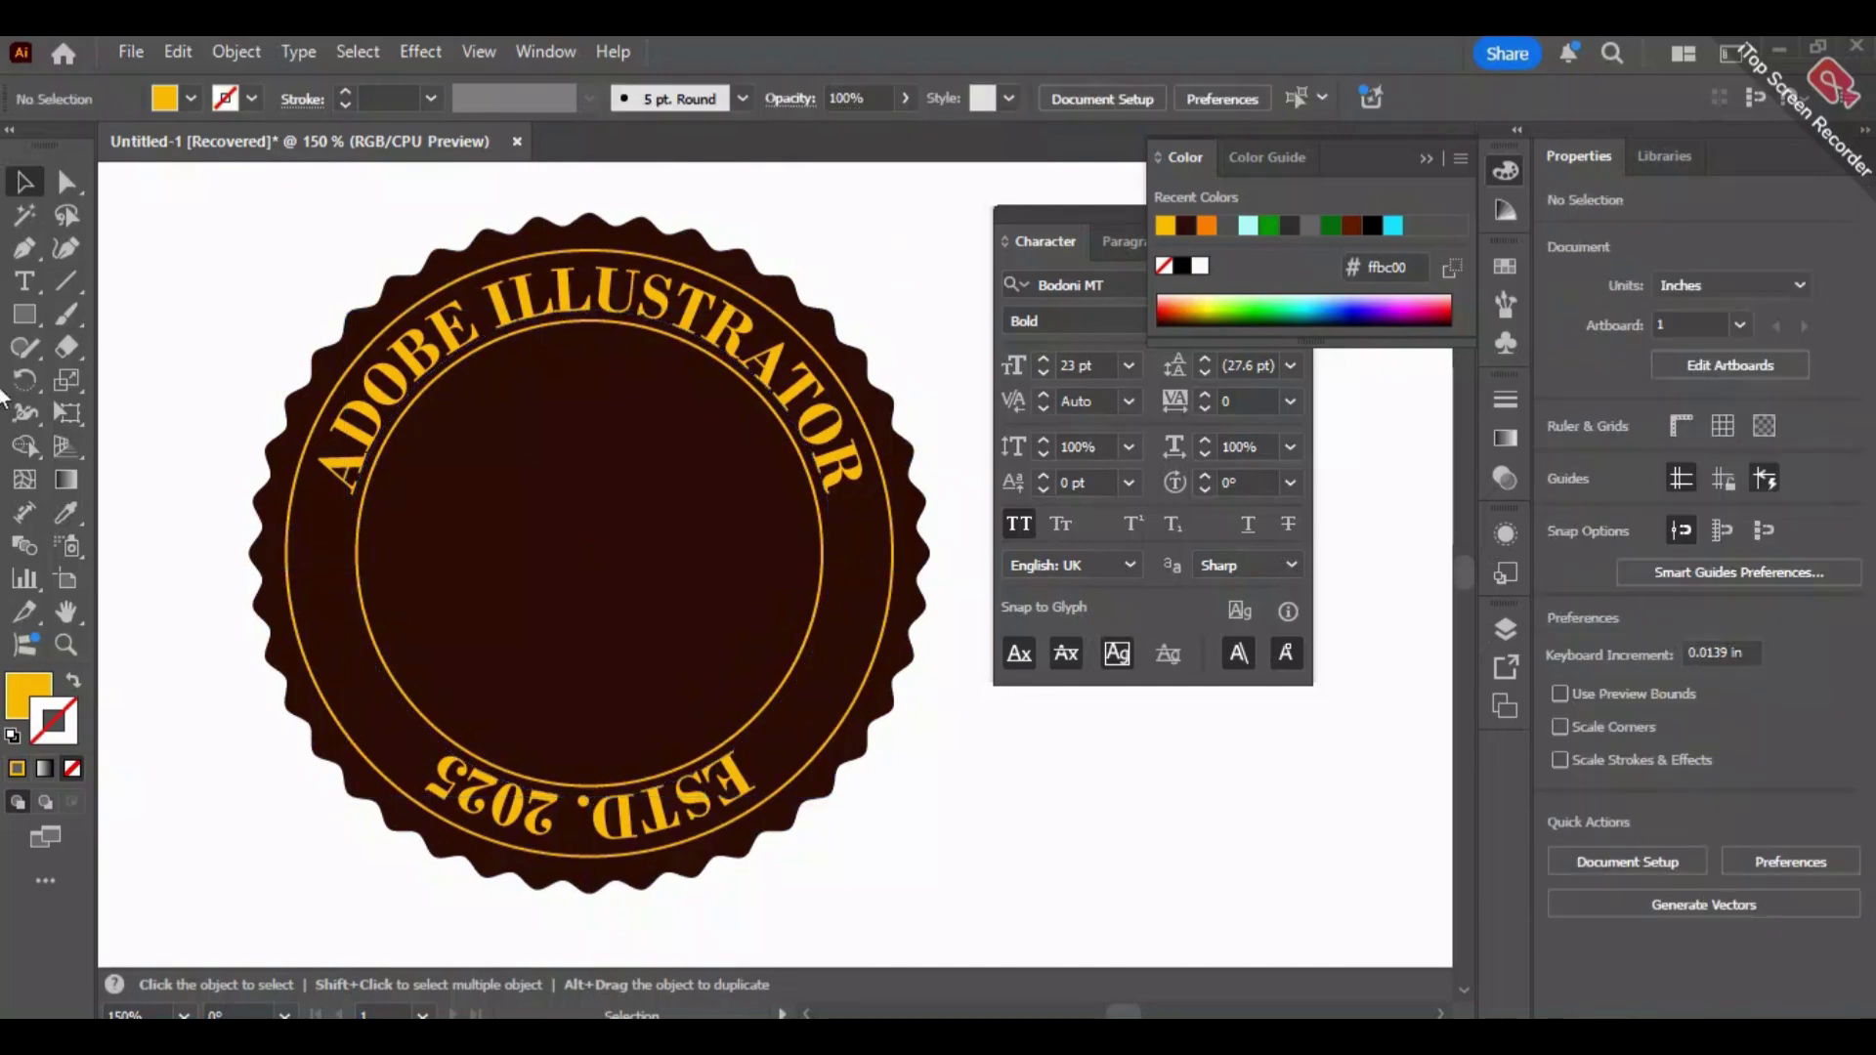
# Add three yellow stars in the ring below the A of ADOBE, a large one between two small ones about 0.2 in wide.
pyautogui.click(25, 315)
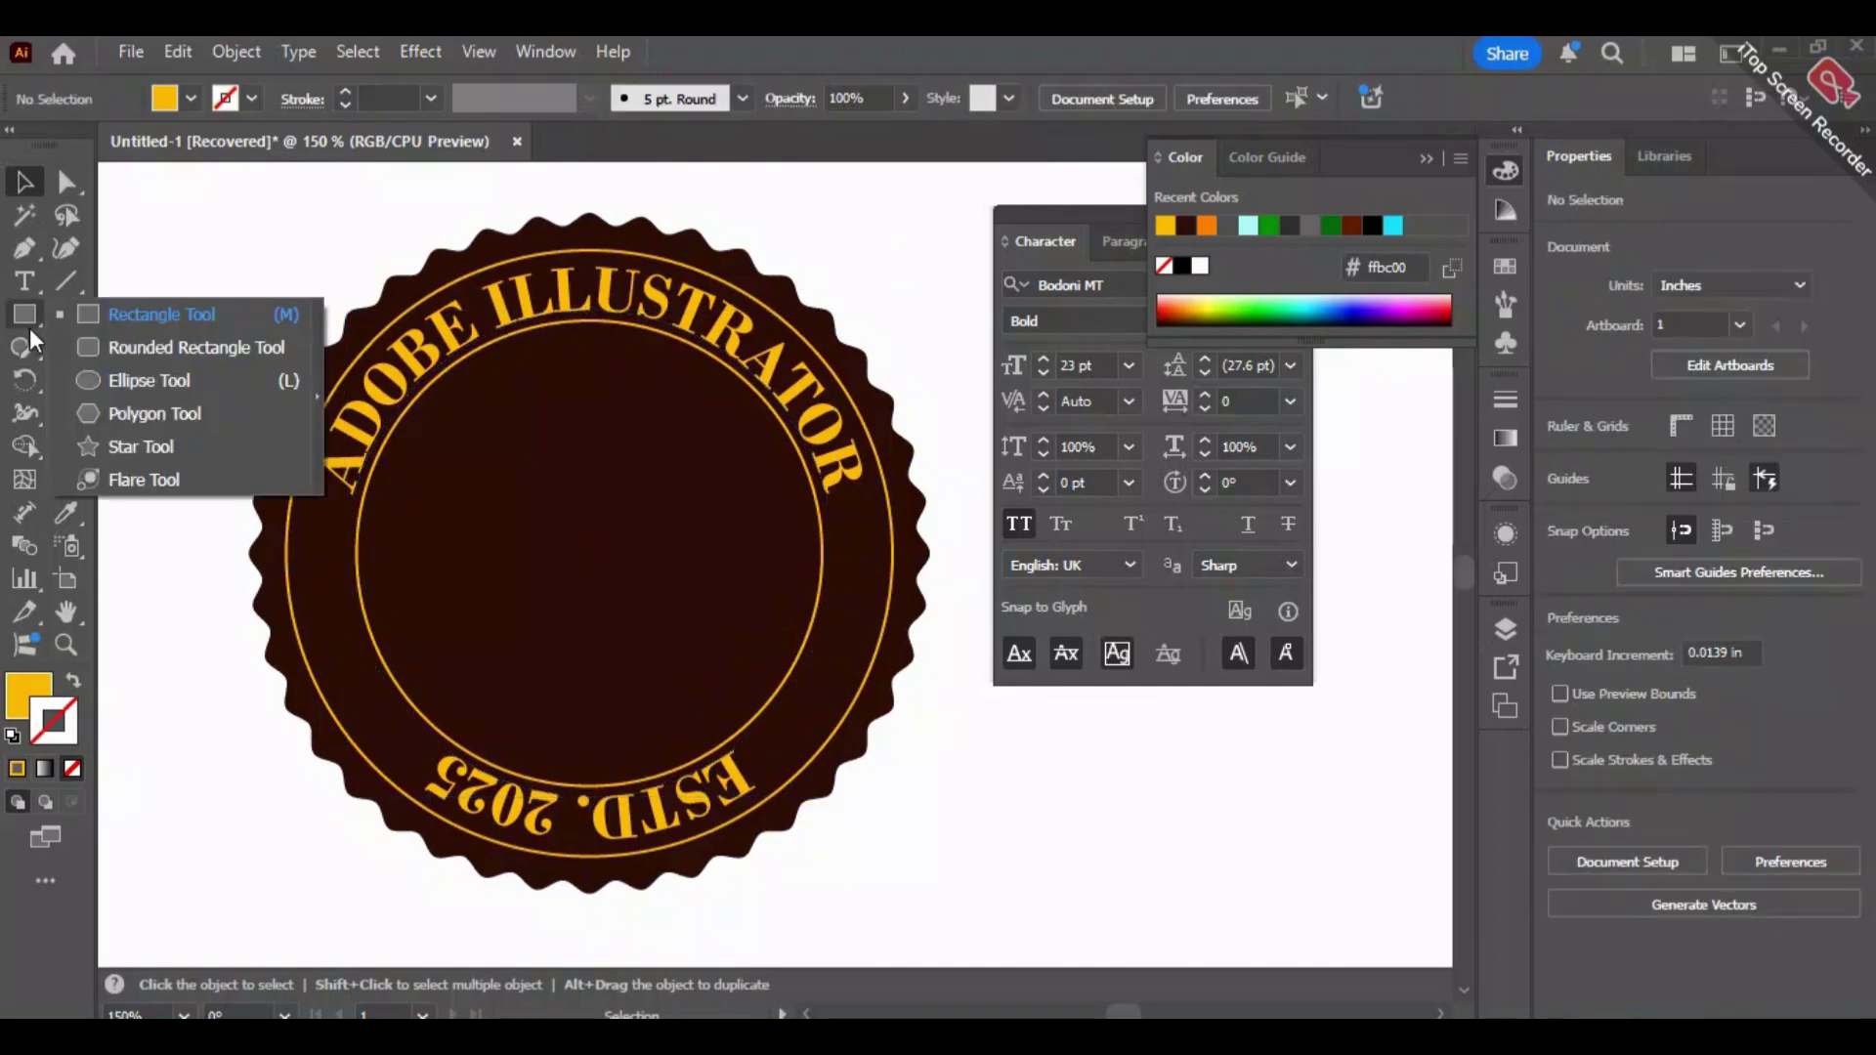
pyautogui.click(178, 452)
pyautogui.scroll(3, 252, 461)
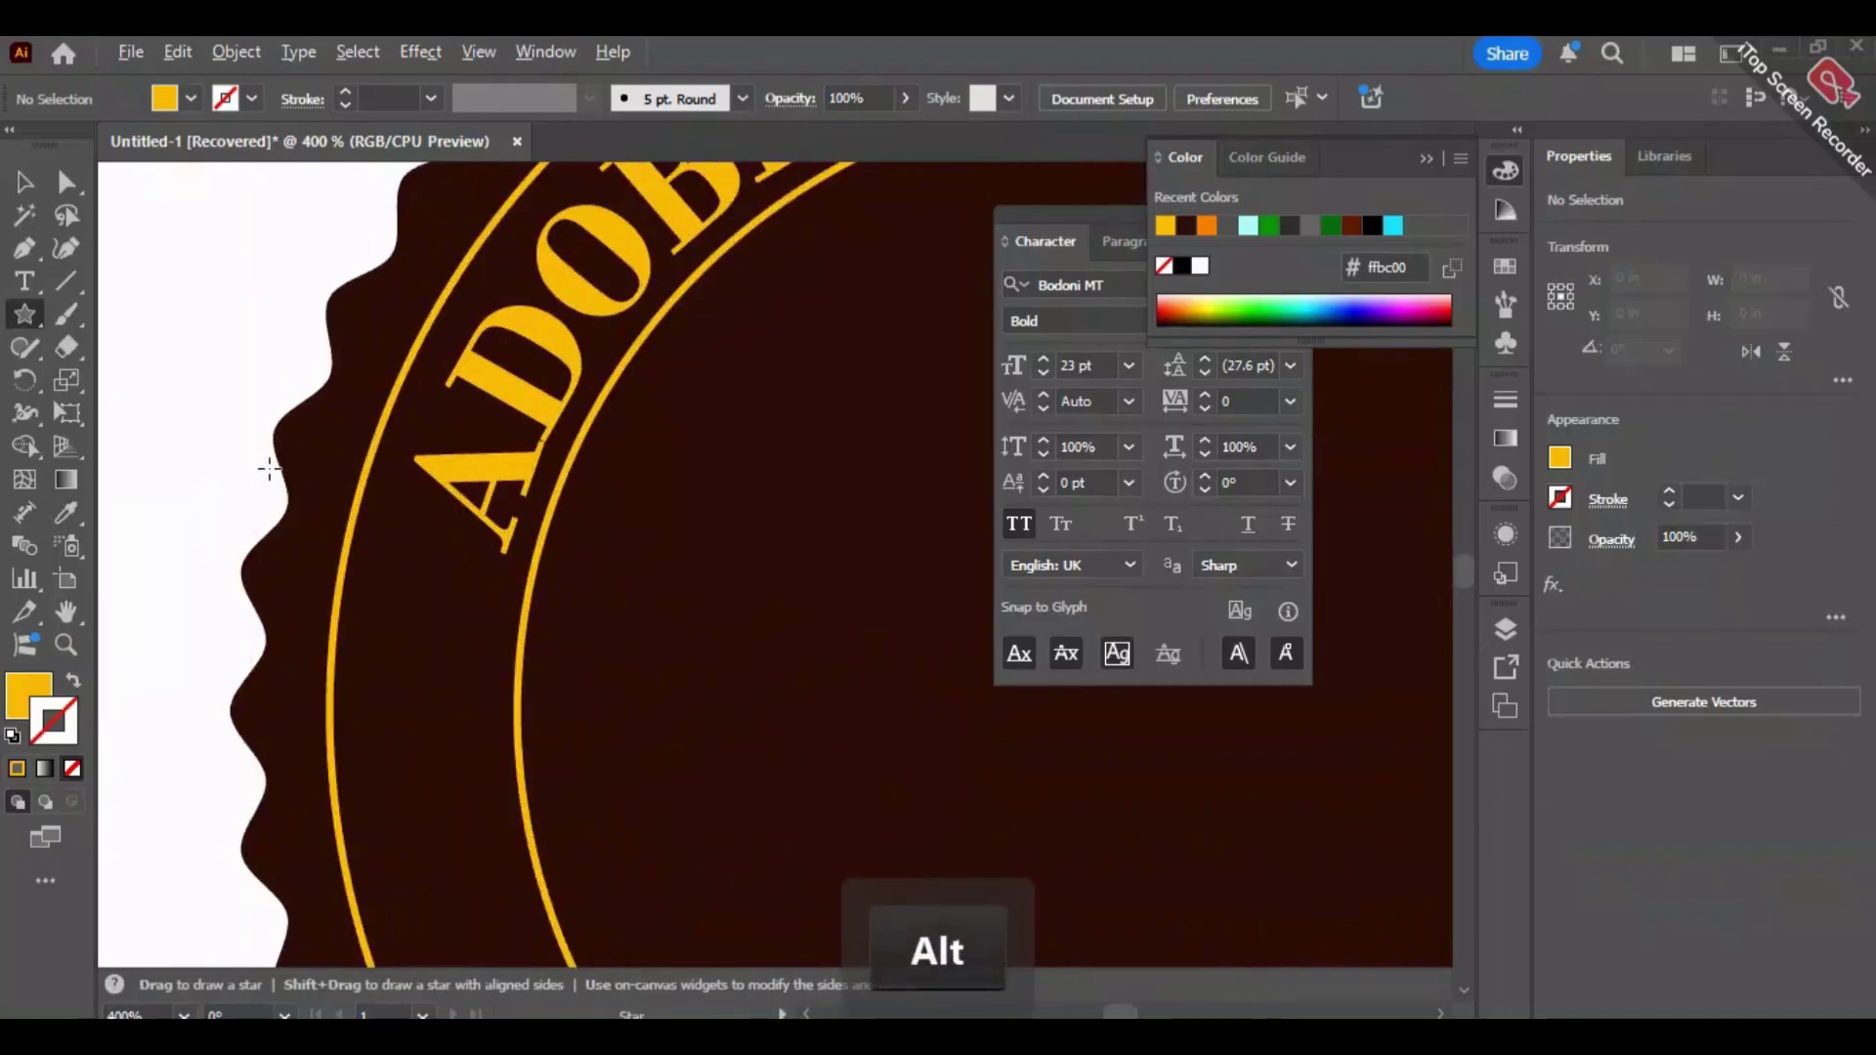
pyautogui.moveTo(343, 641); pyautogui.dragTo(232, 375)
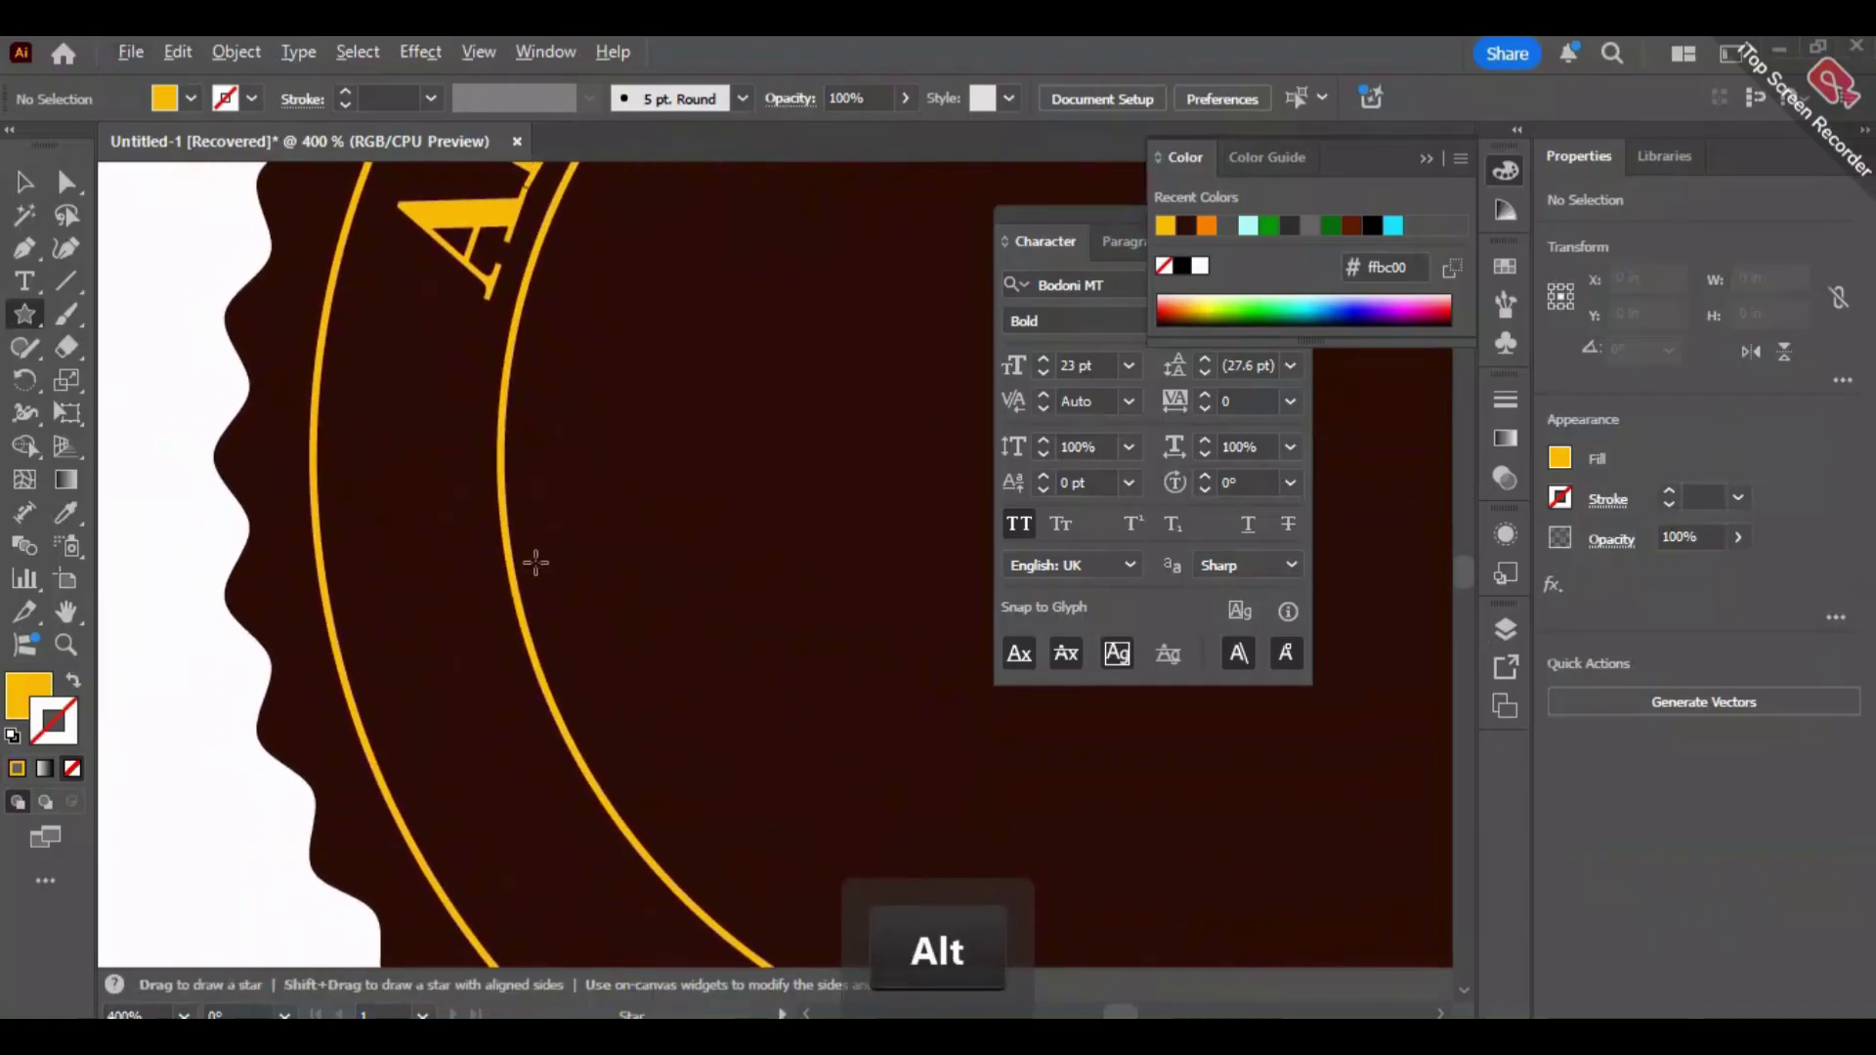
pyautogui.scroll(-1, 537, 557)
pyautogui.moveTo(419, 586); pyautogui.dragTo(492, 696)
pyautogui.click(20, 184)
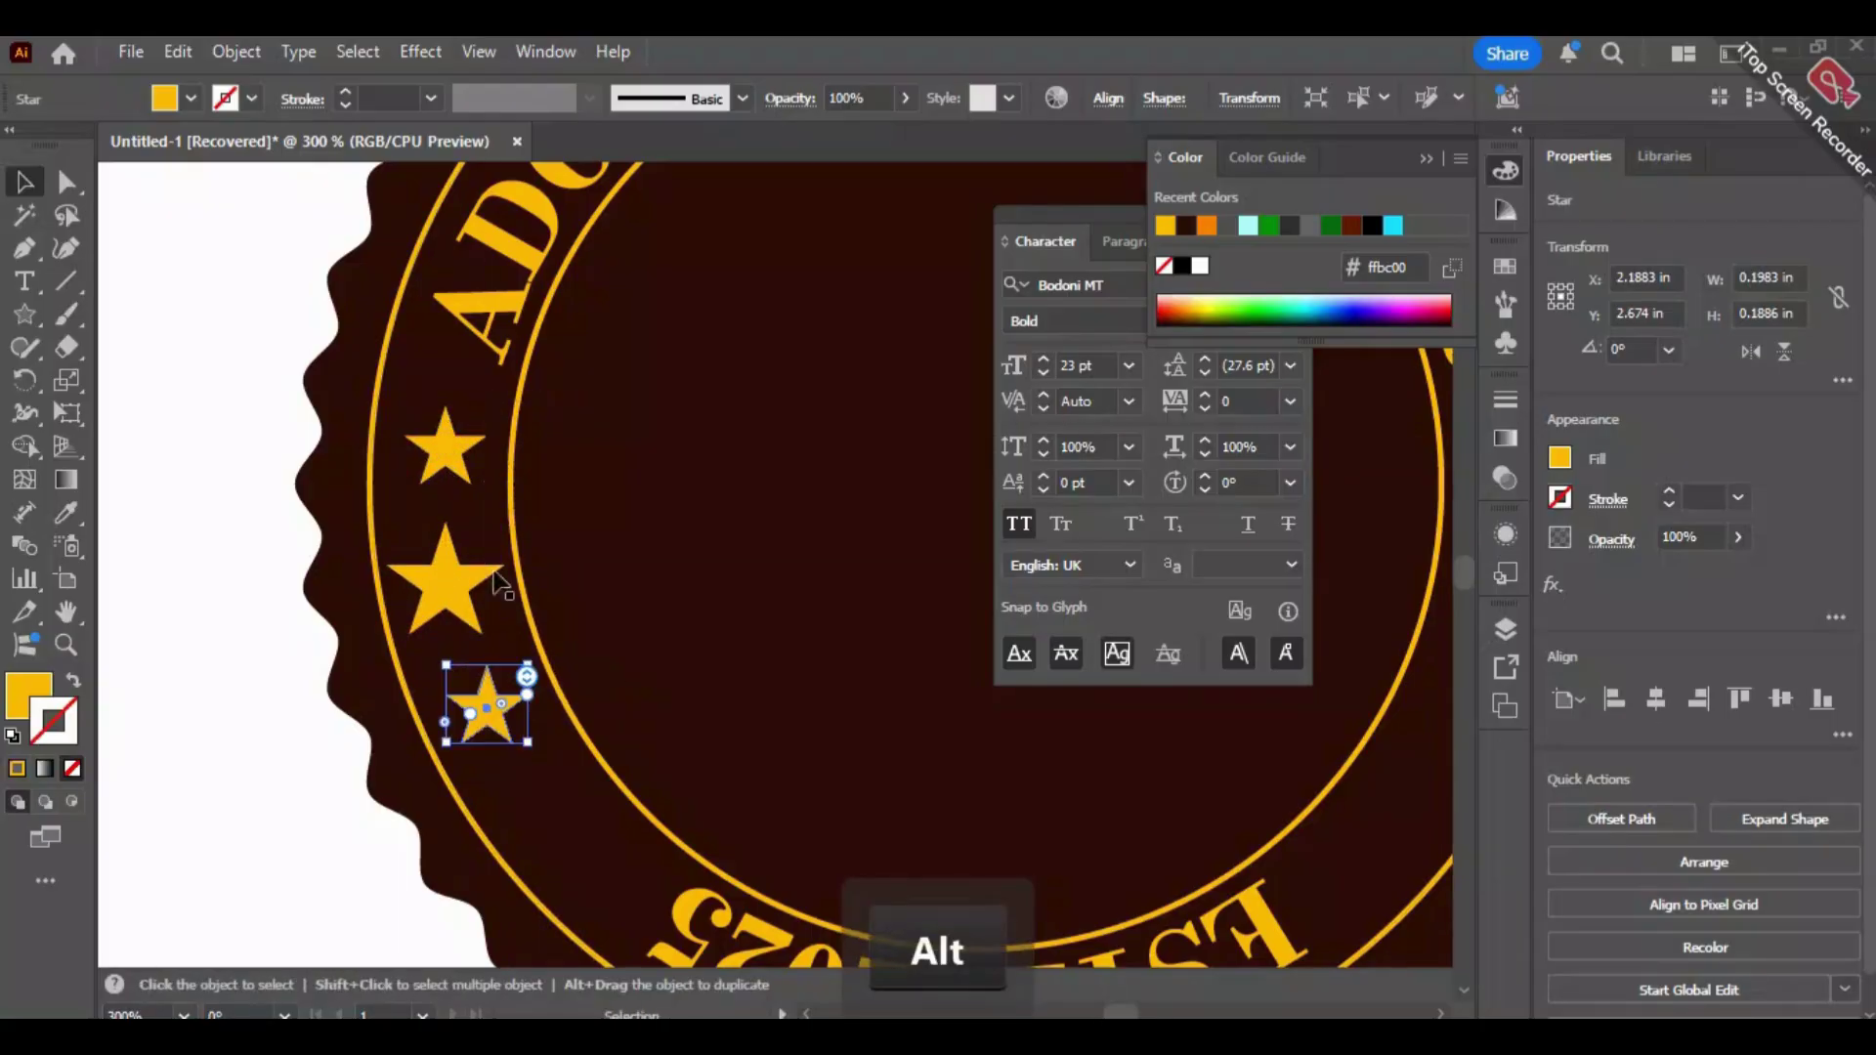
pyautogui.click(199, 489)
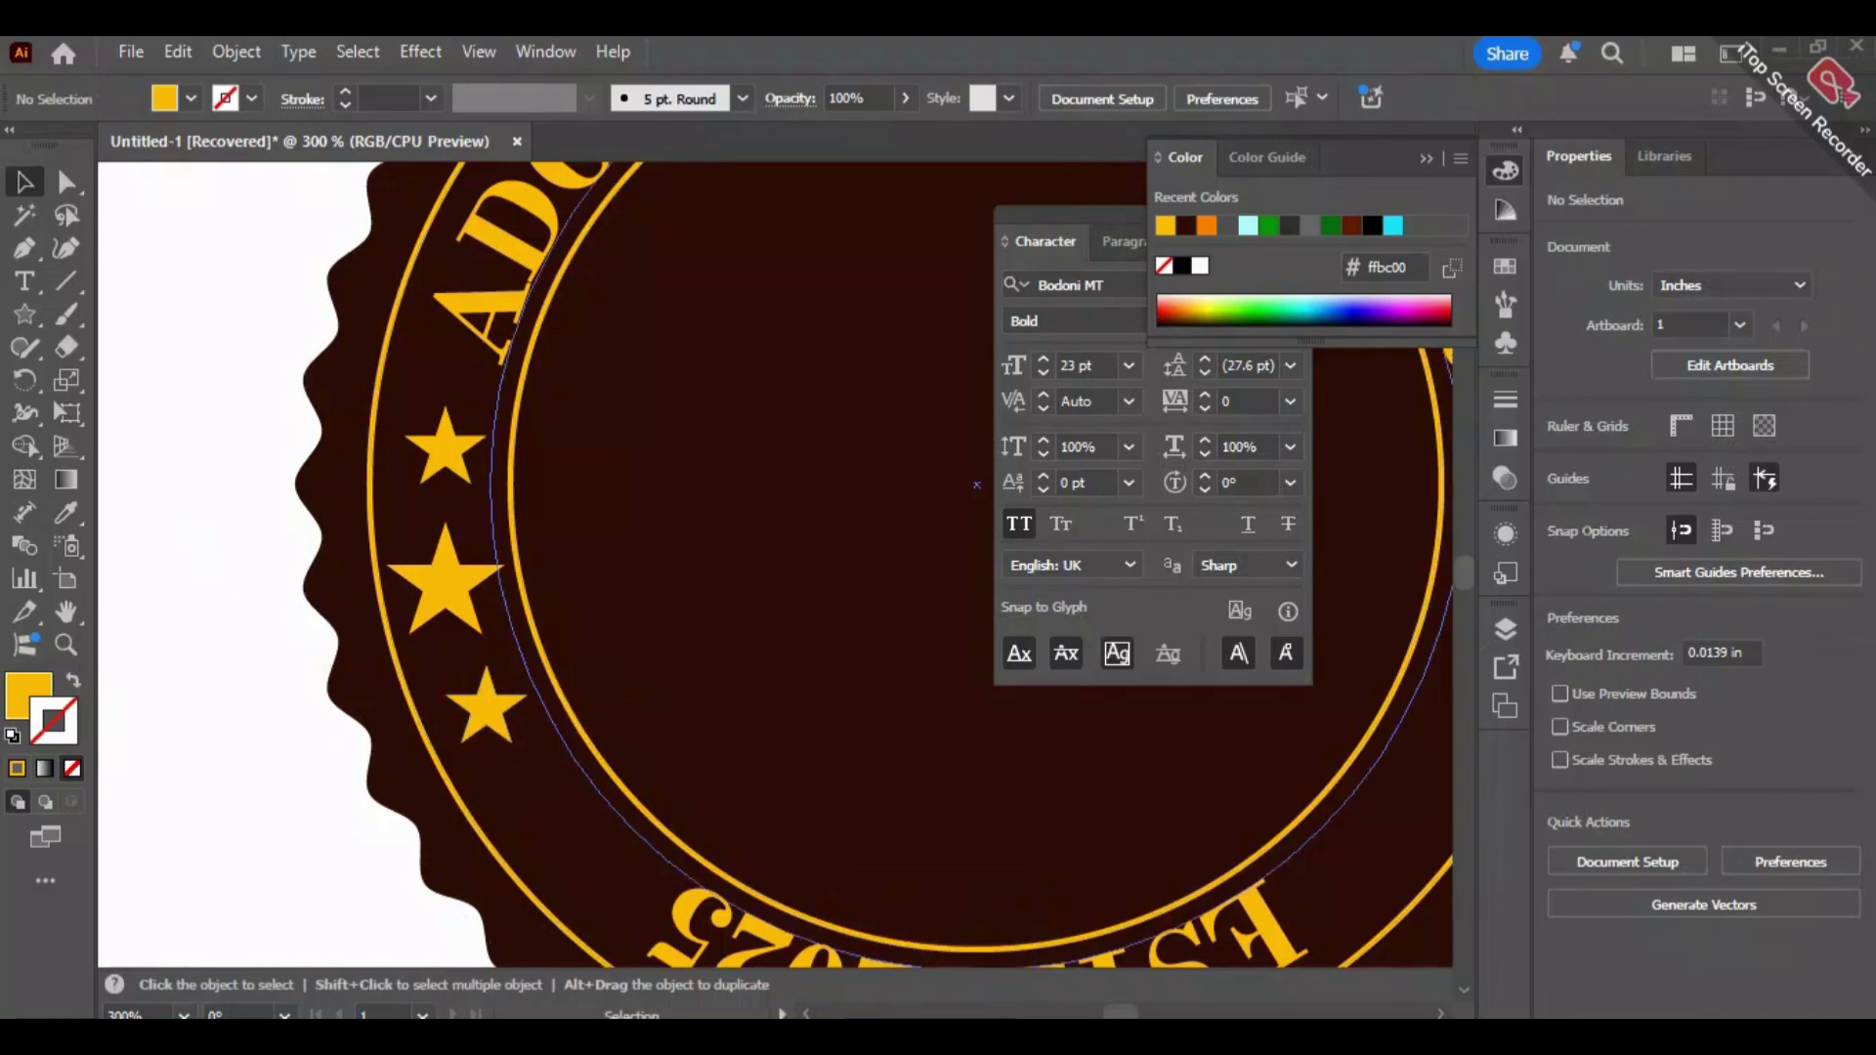
# Move the lower small star further down the ring and the large star slightly down to even out the spacing of the three stars.
pyautogui.hotkey('ctrl', 'z')
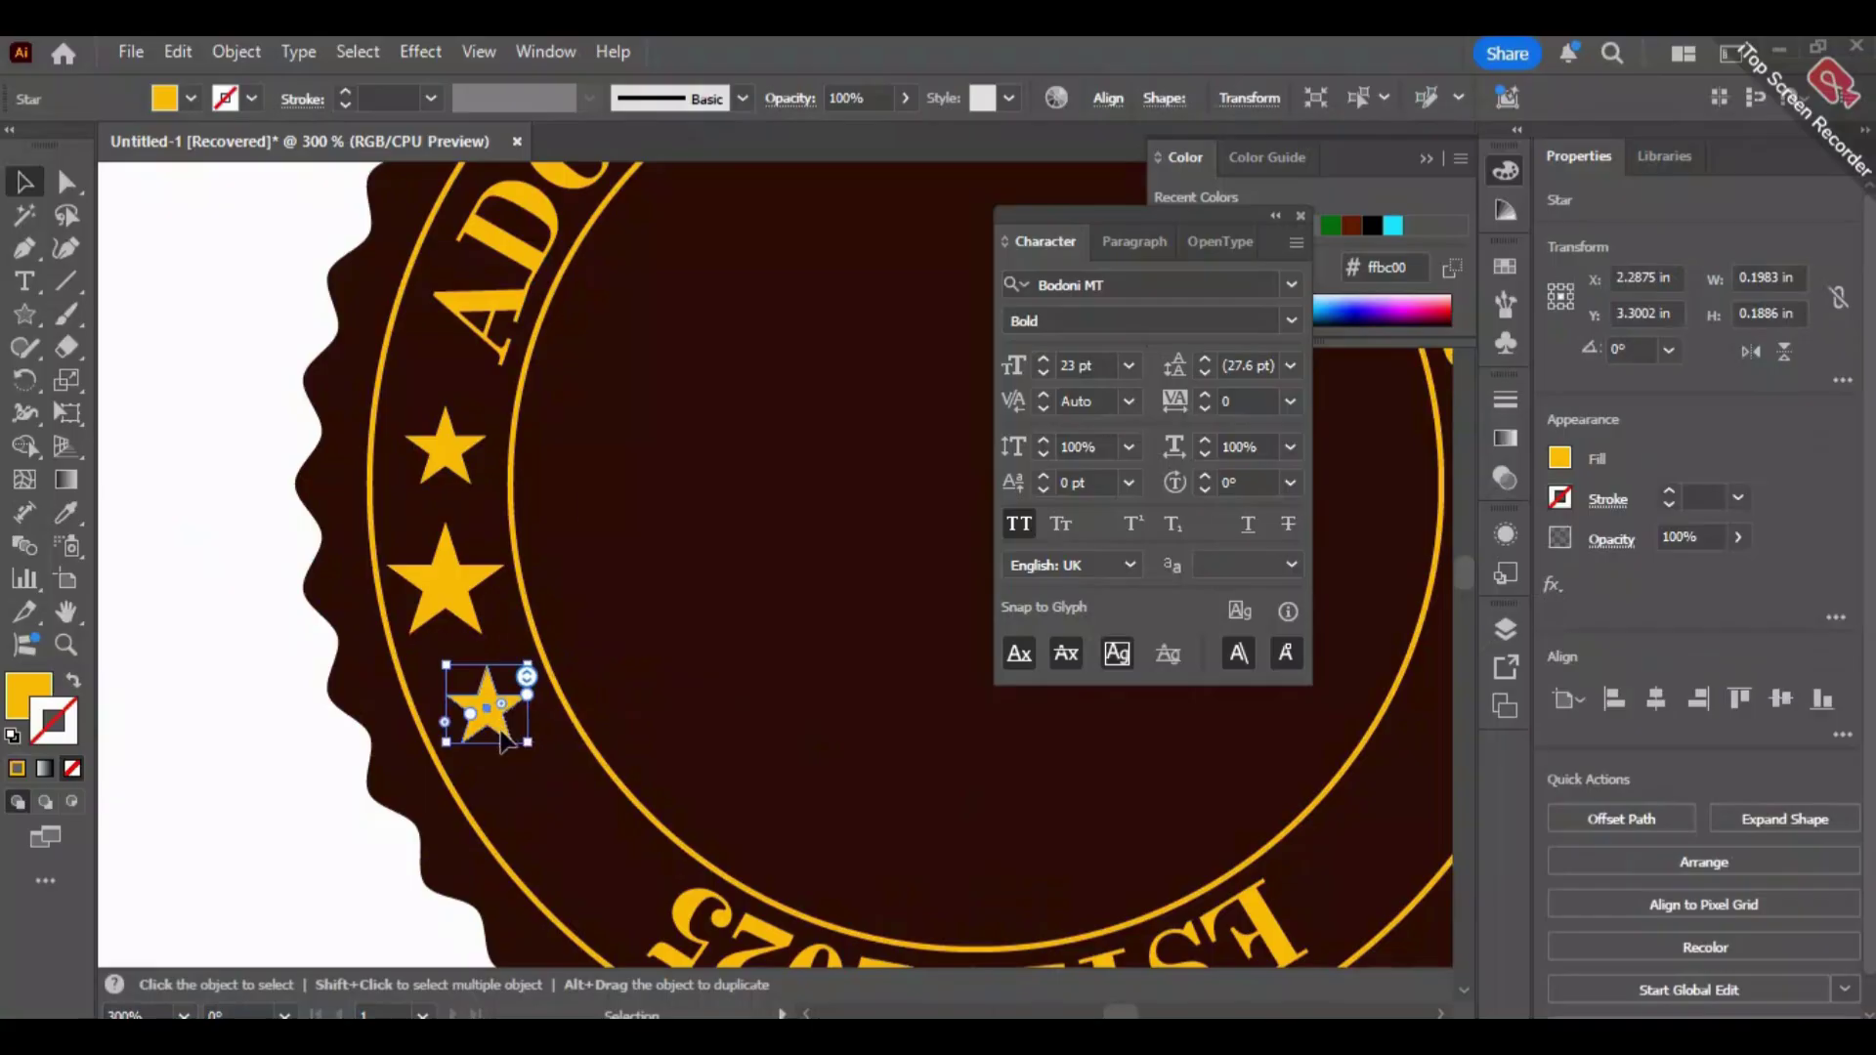
pyautogui.moveTo(503, 740); pyautogui.dragTo(564, 820)
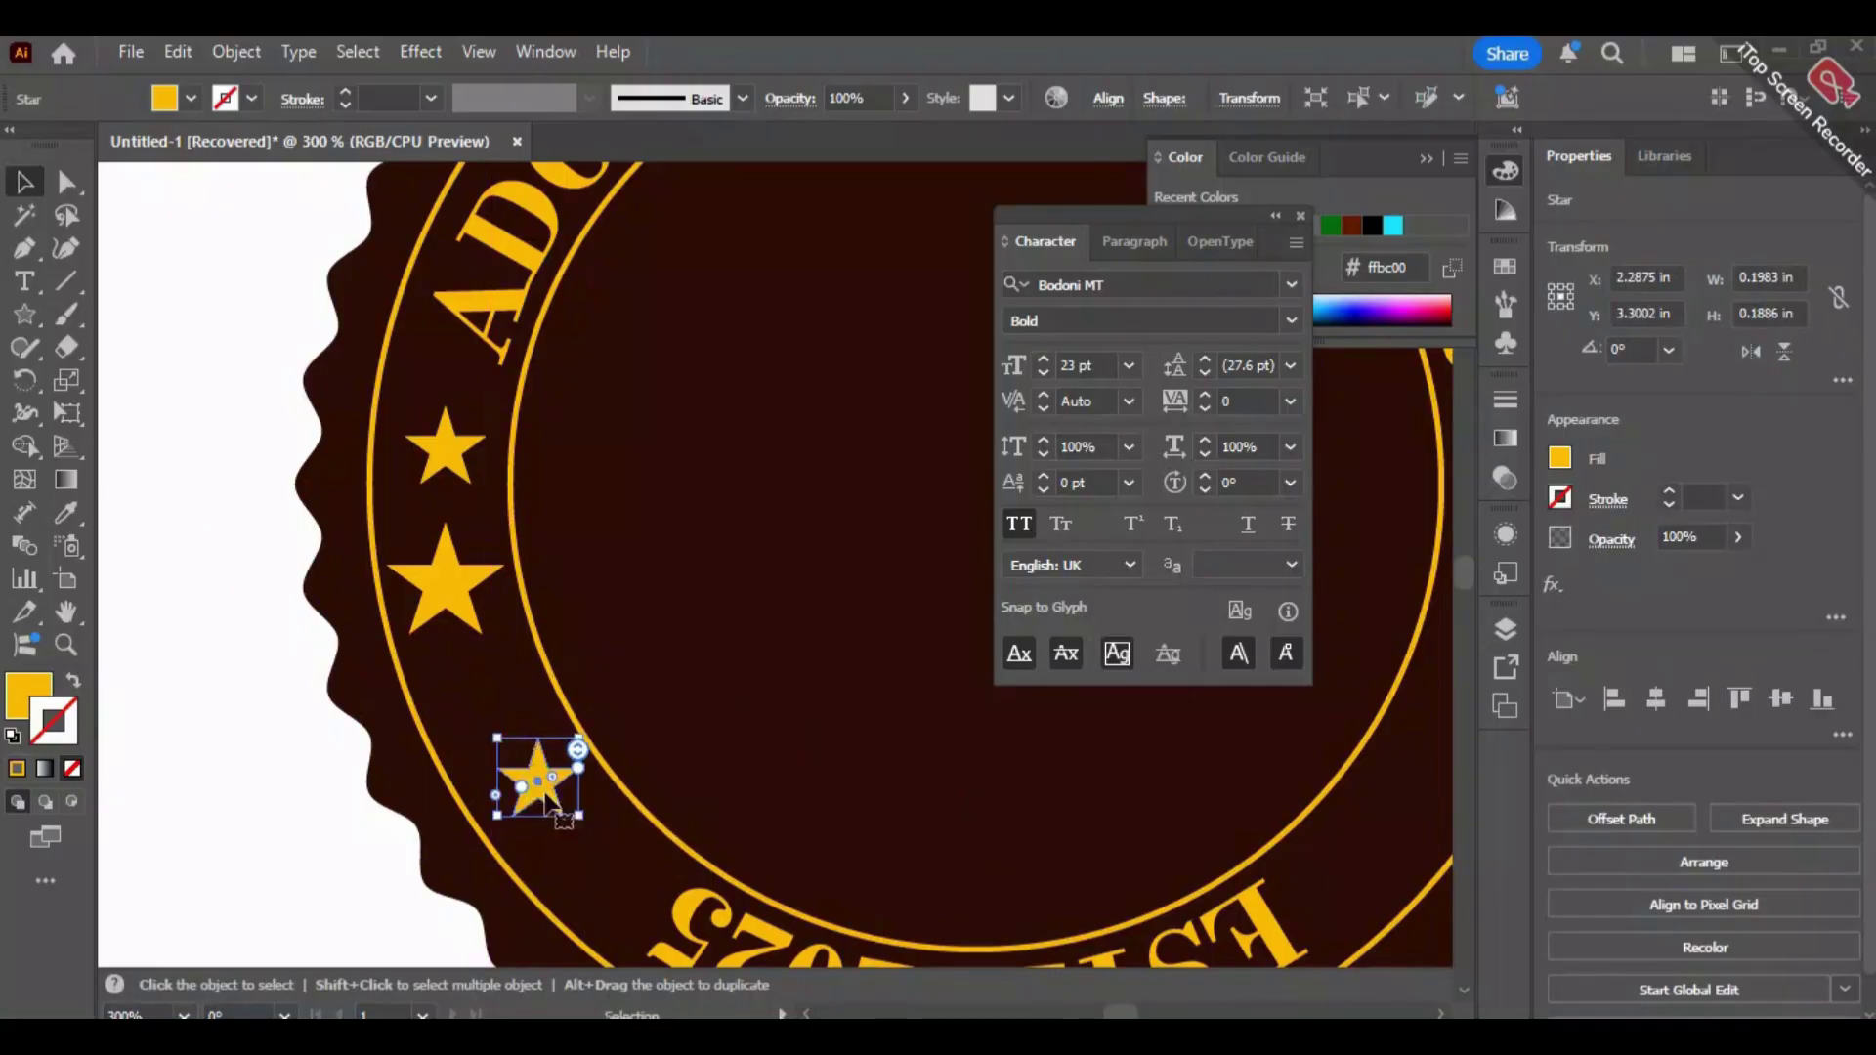
pyautogui.moveTo(461, 586); pyautogui.dragTo(469, 623)
pyautogui.click(281, 661)
pyautogui.scroll(-3, 287, 642)
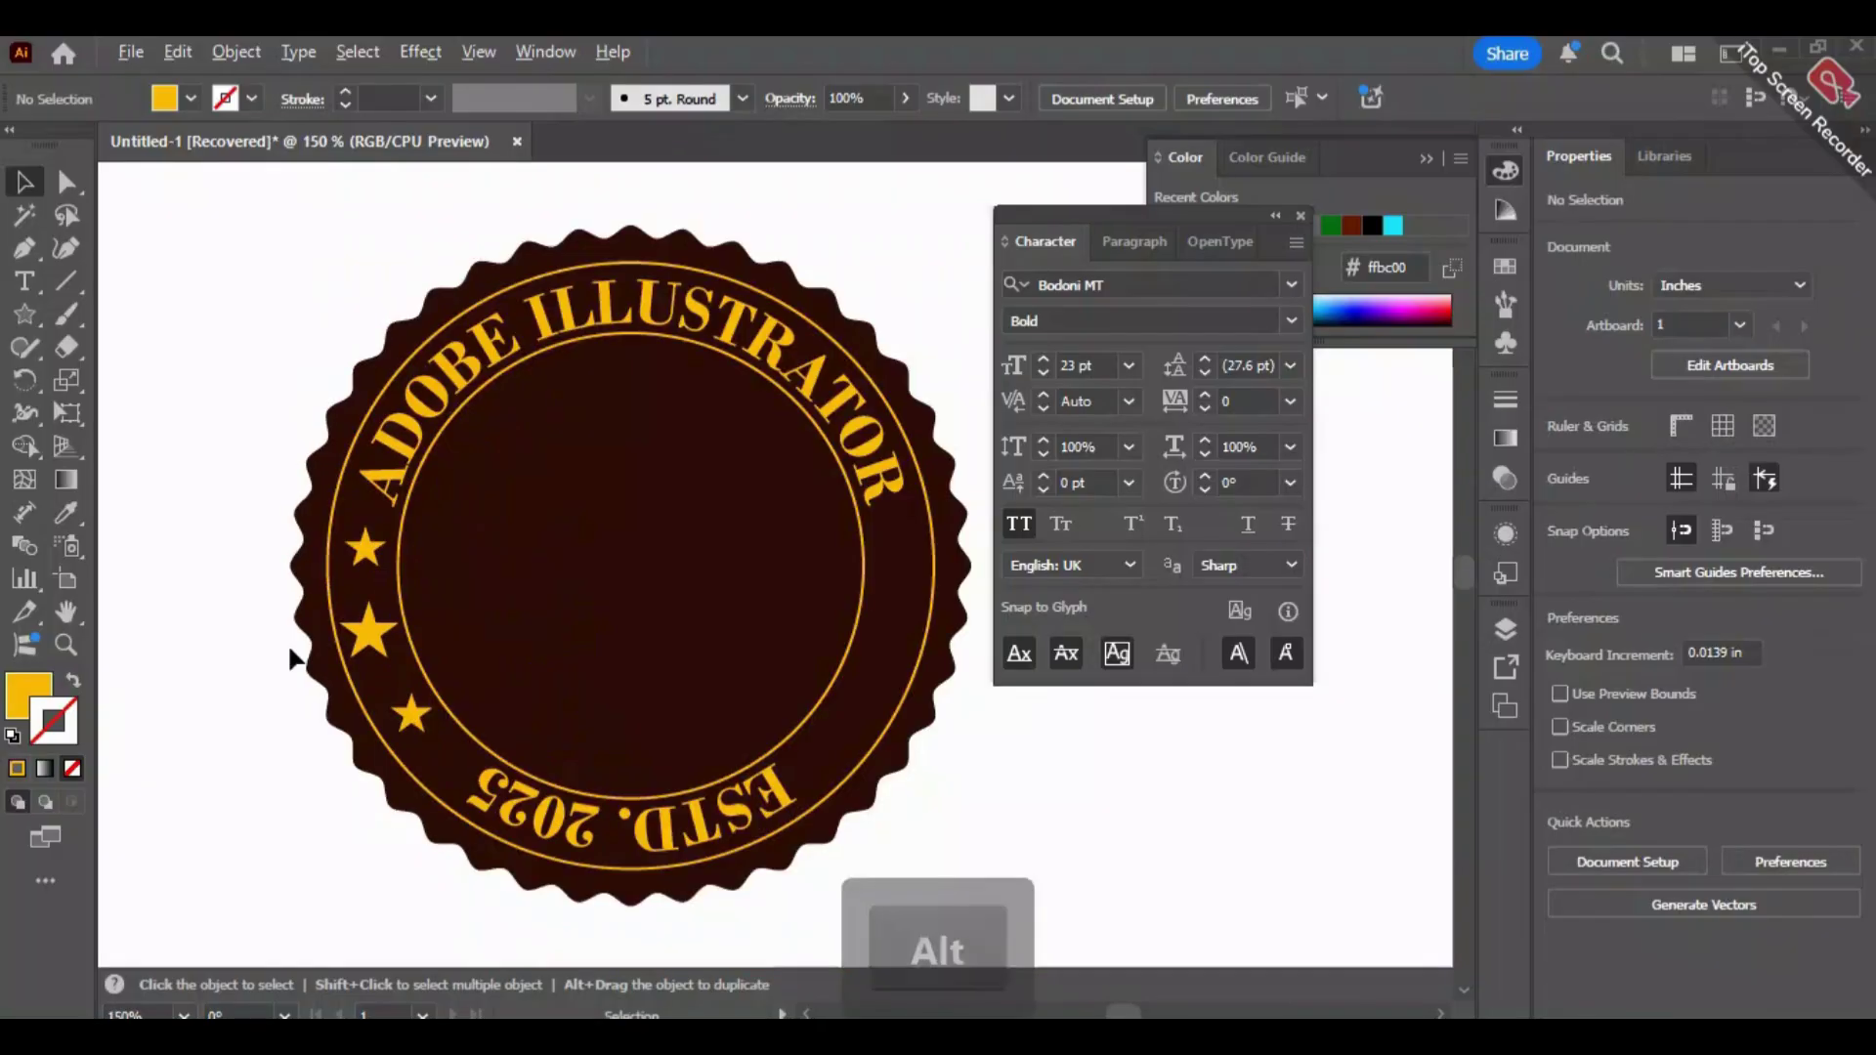
pyautogui.press('alt')
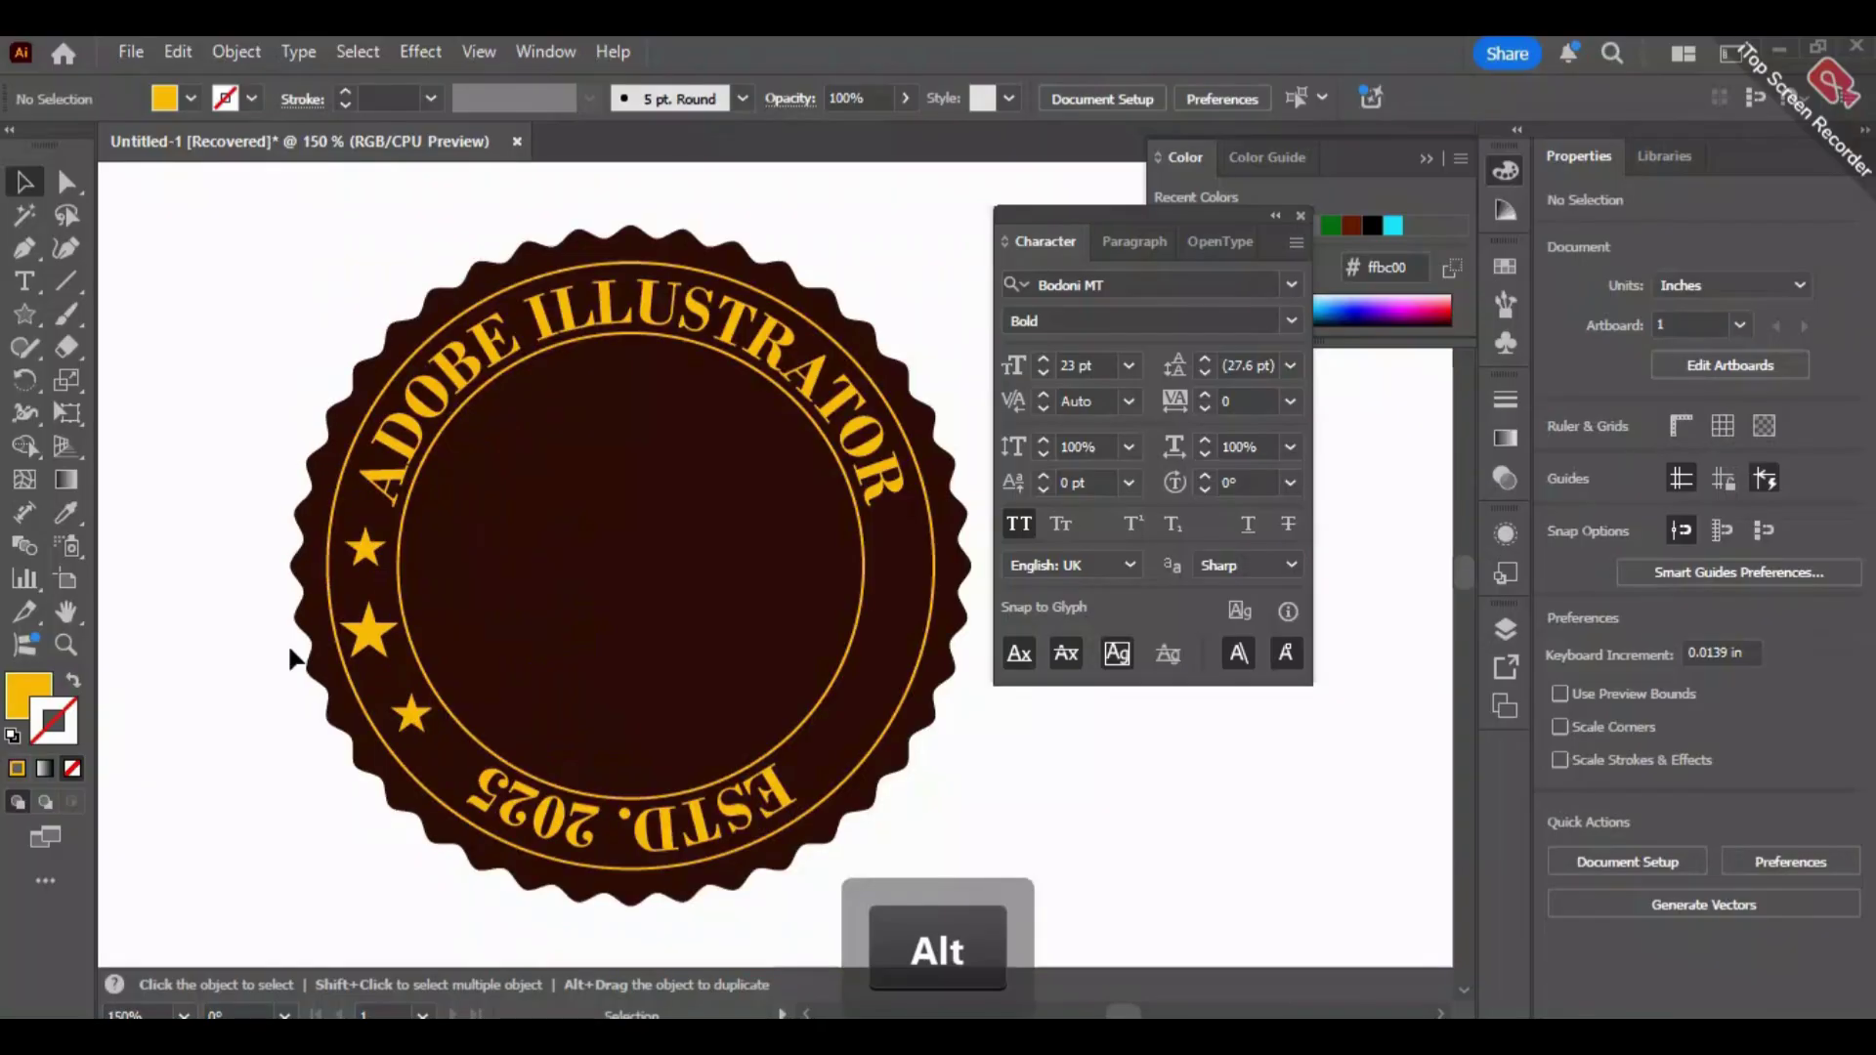
# Make a reflected copy of the three stars and place it on the opposite side of the ring, below the R of ILLUSTRATOR.
pyautogui.click(368, 550)
pyautogui.keyDown('shift'); pyautogui.click(375, 633); pyautogui.keyUp('shift')
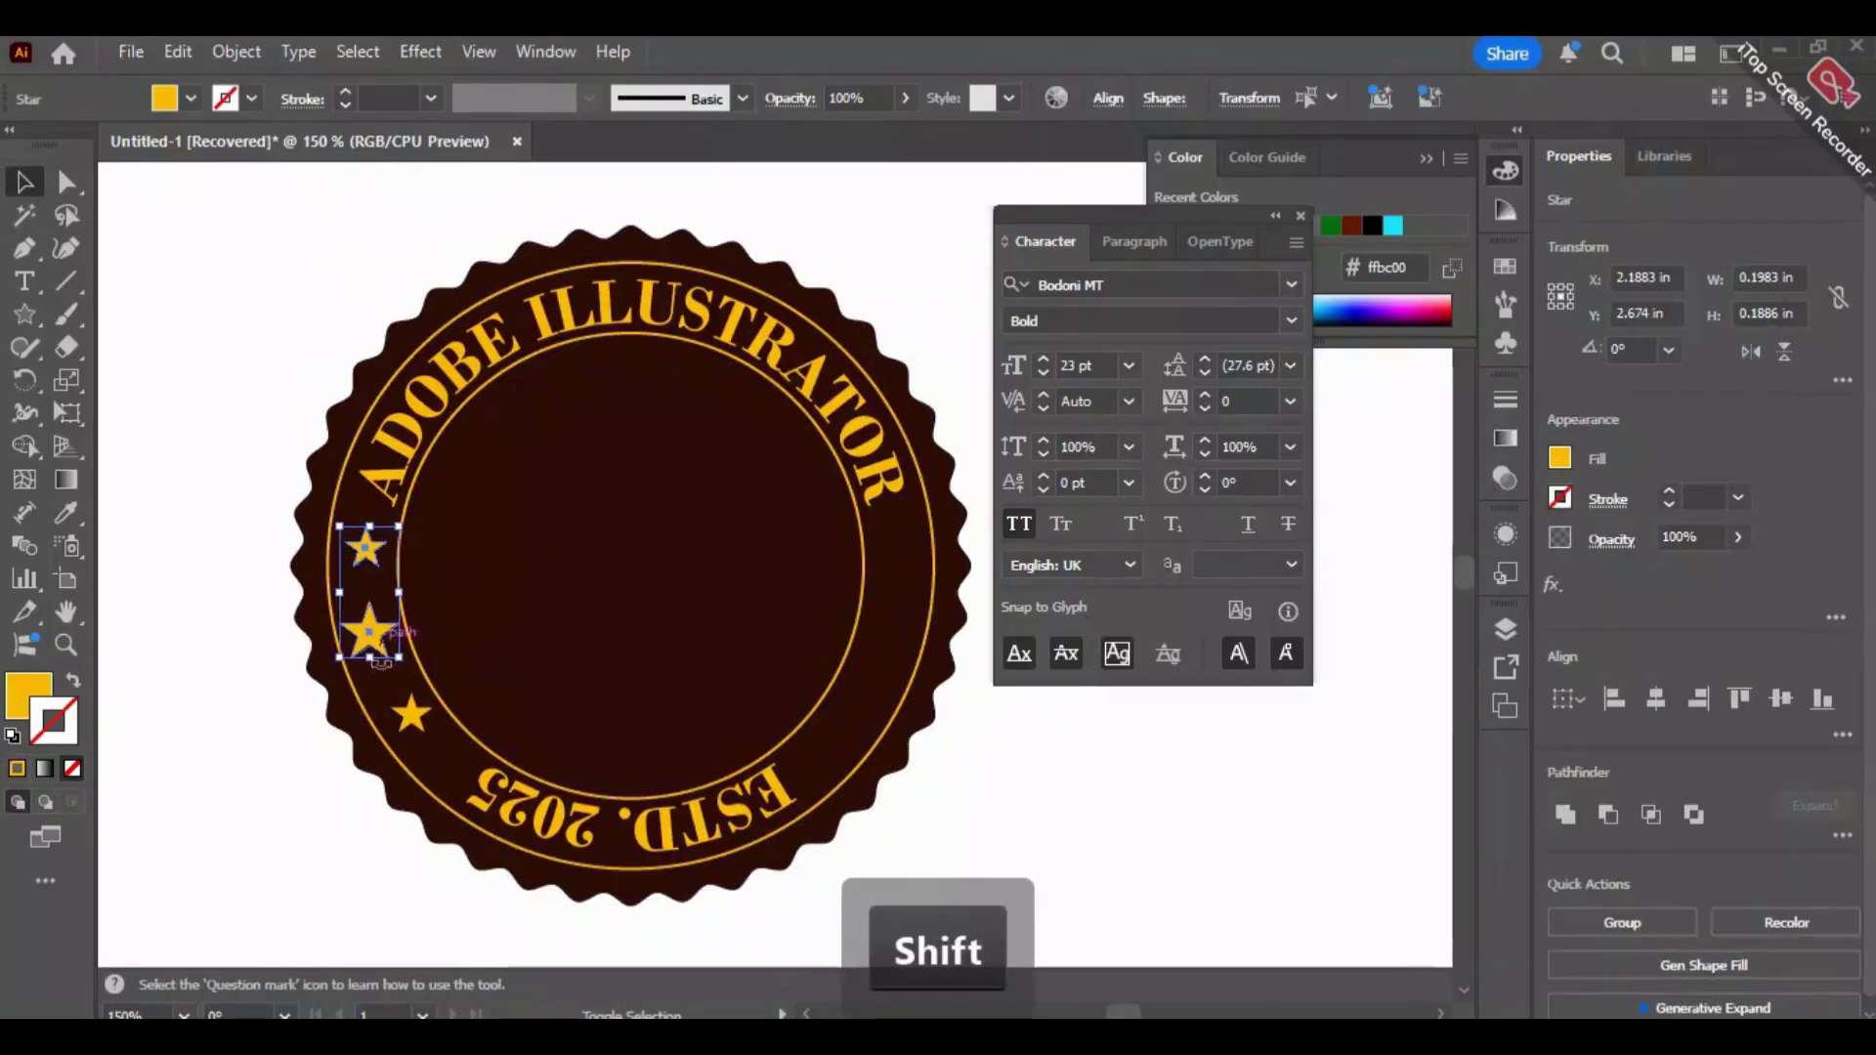
pyautogui.keyDown('shift'); pyautogui.click(411, 714); pyautogui.keyUp('shift')
pyautogui.rightClick(411, 725)
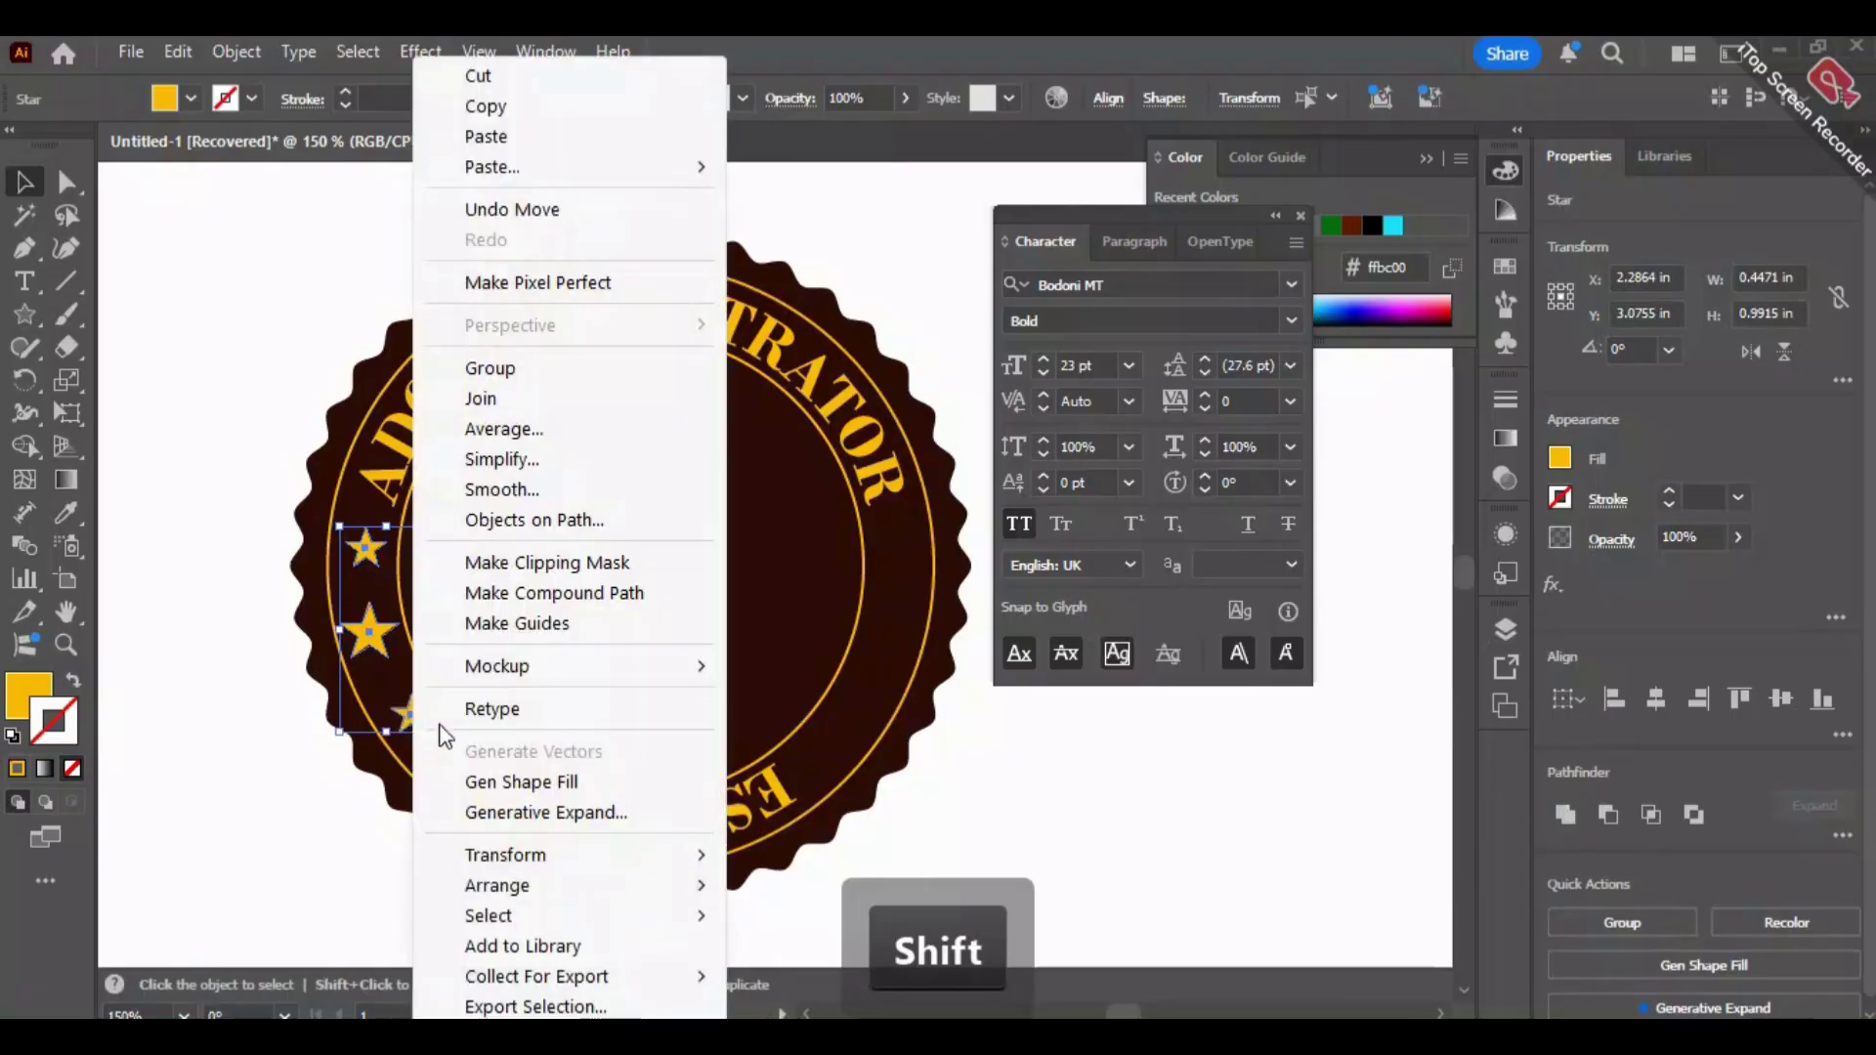
pyautogui.moveTo(542, 865)
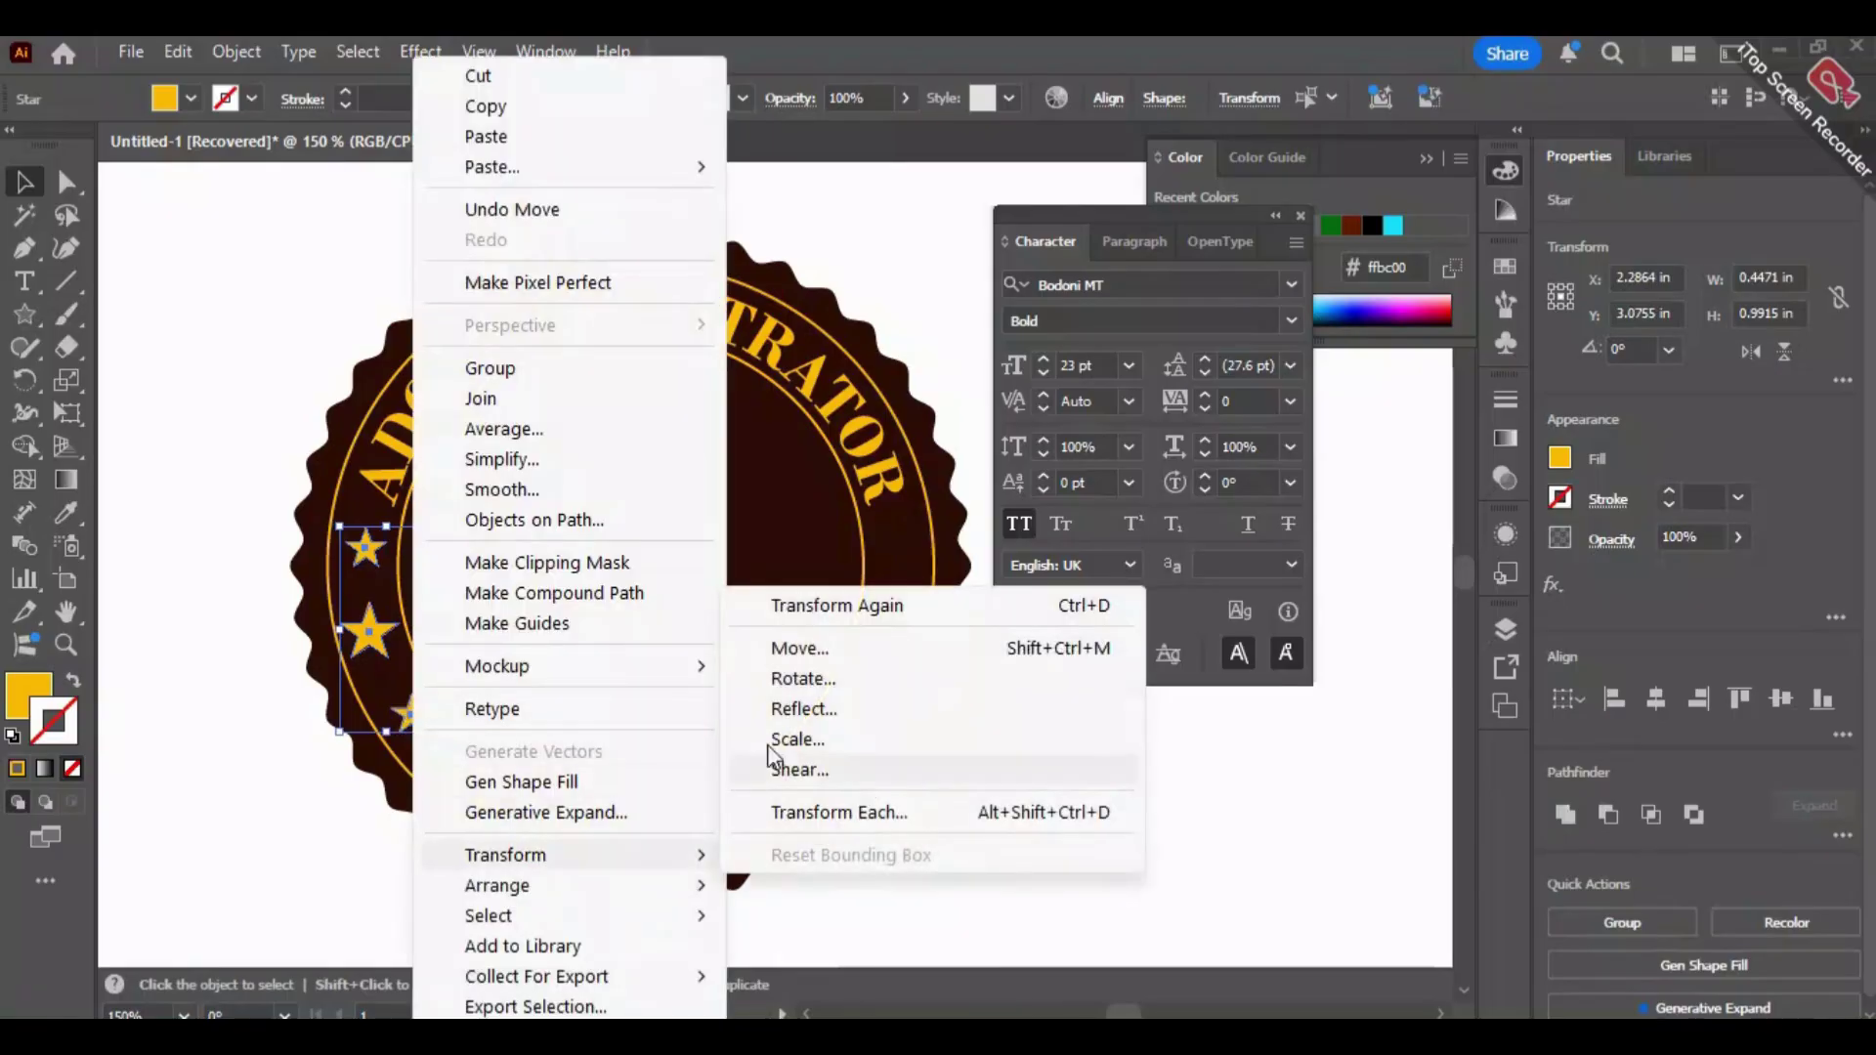
pyautogui.click(799, 709)
pyautogui.click(797, 719)
pyautogui.moveTo(400, 633); pyautogui.dragTo(893, 625)
pyautogui.click(1059, 766)
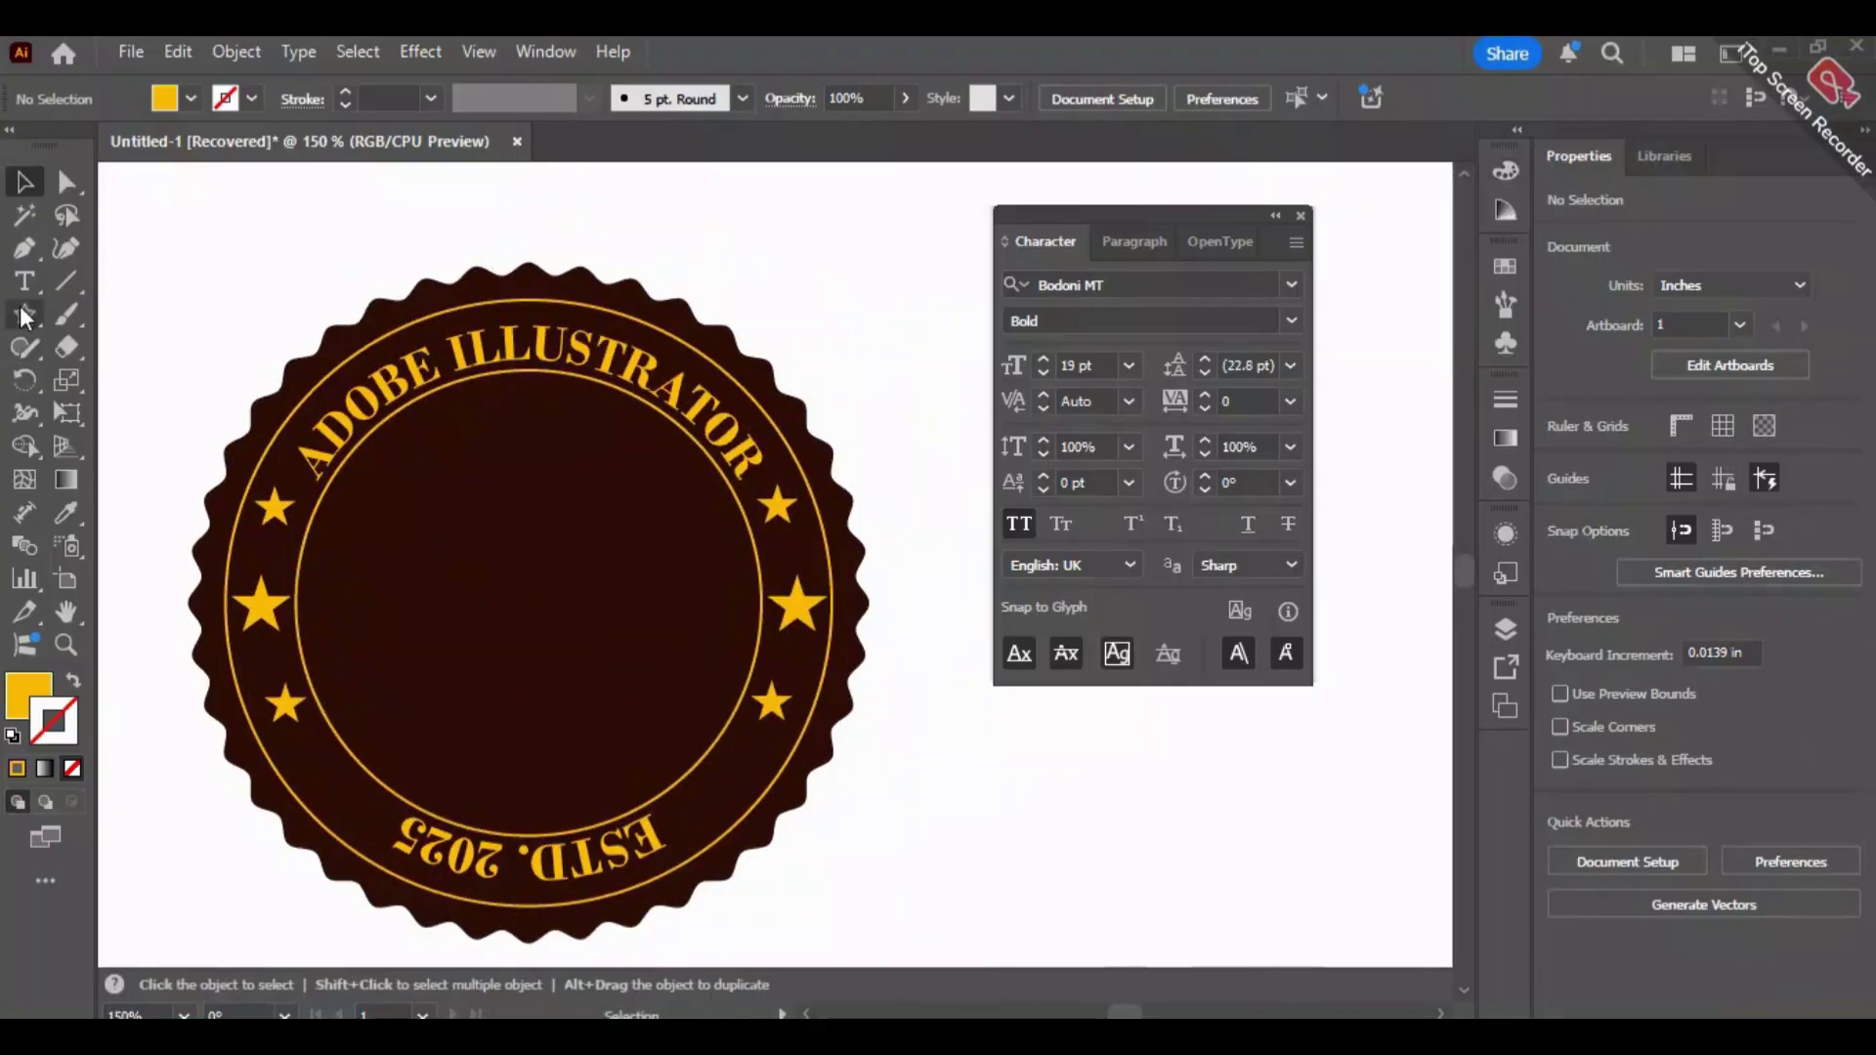
# Draw a narrow upright yellow ellipse about 0.51 in wide and 2.2 in tall, centred in the badge's inner circle.
pyautogui.moveTo(24, 316); pyautogui.dragTo(181, 388)
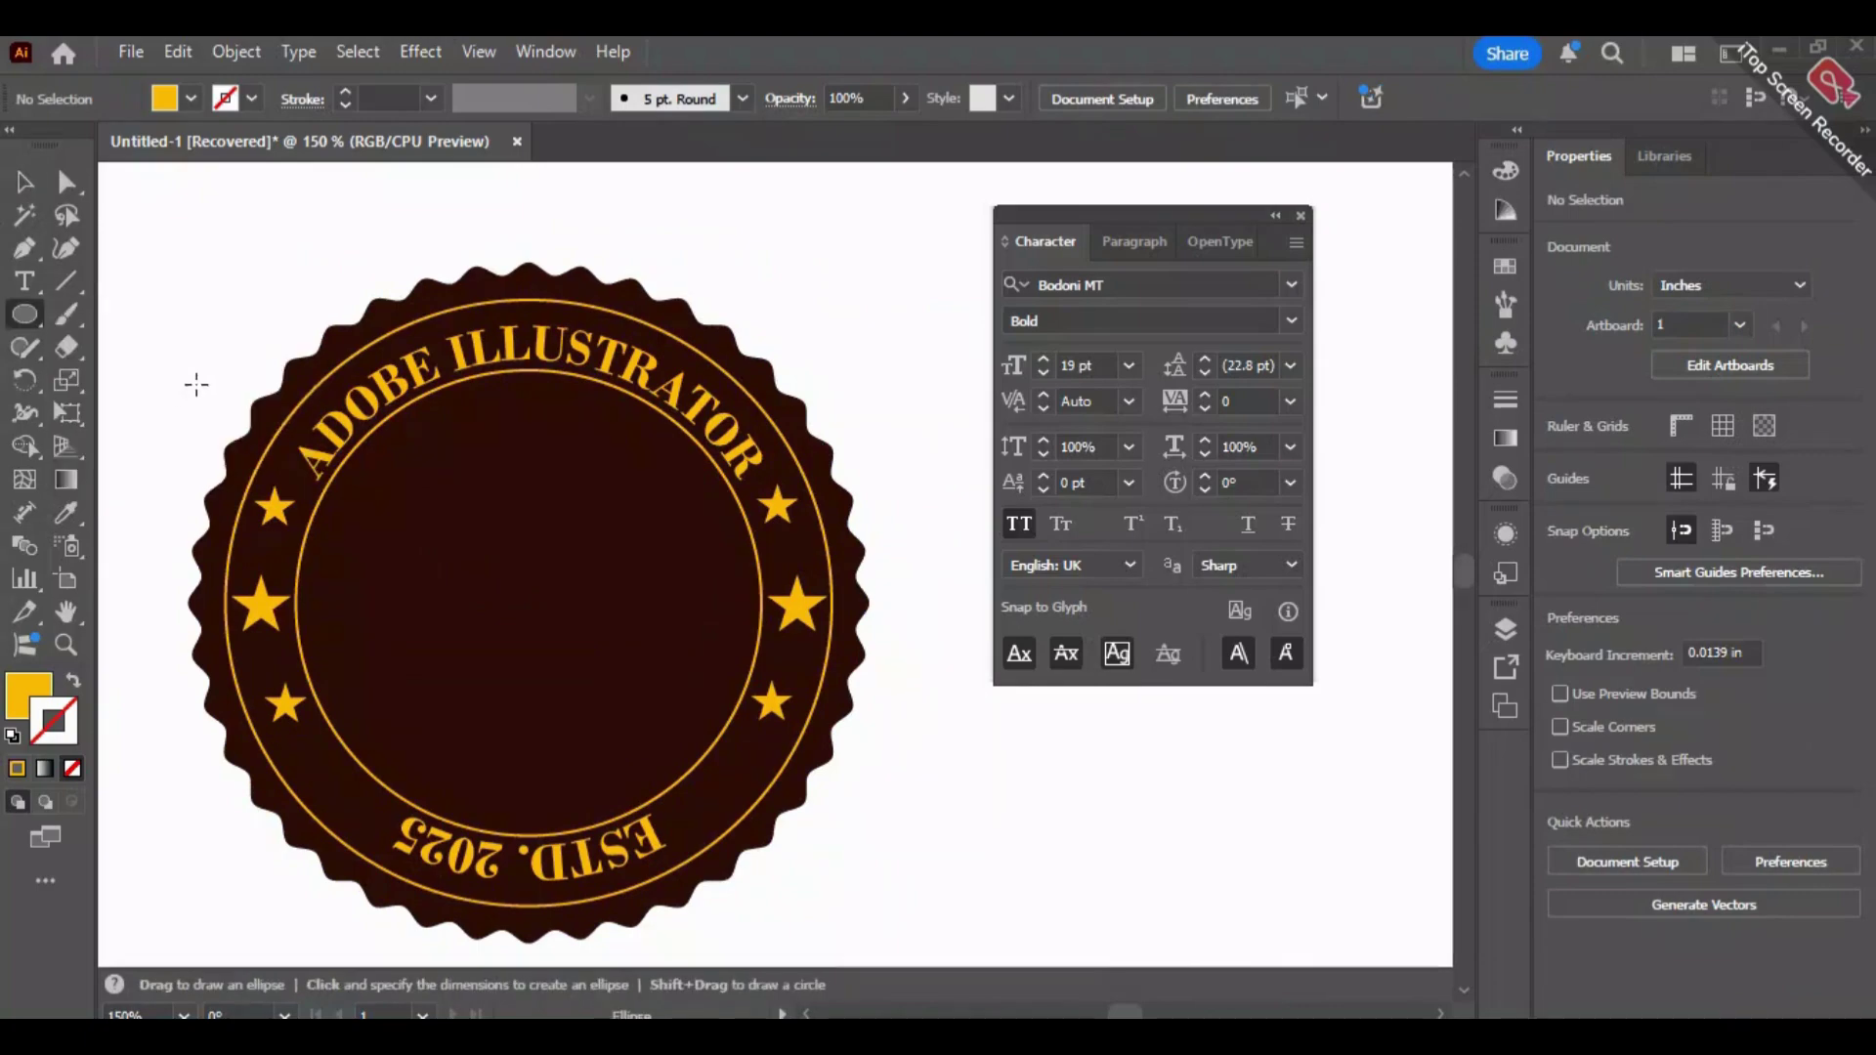
pyautogui.moveTo(498, 388); pyautogui.dragTo(604, 823)
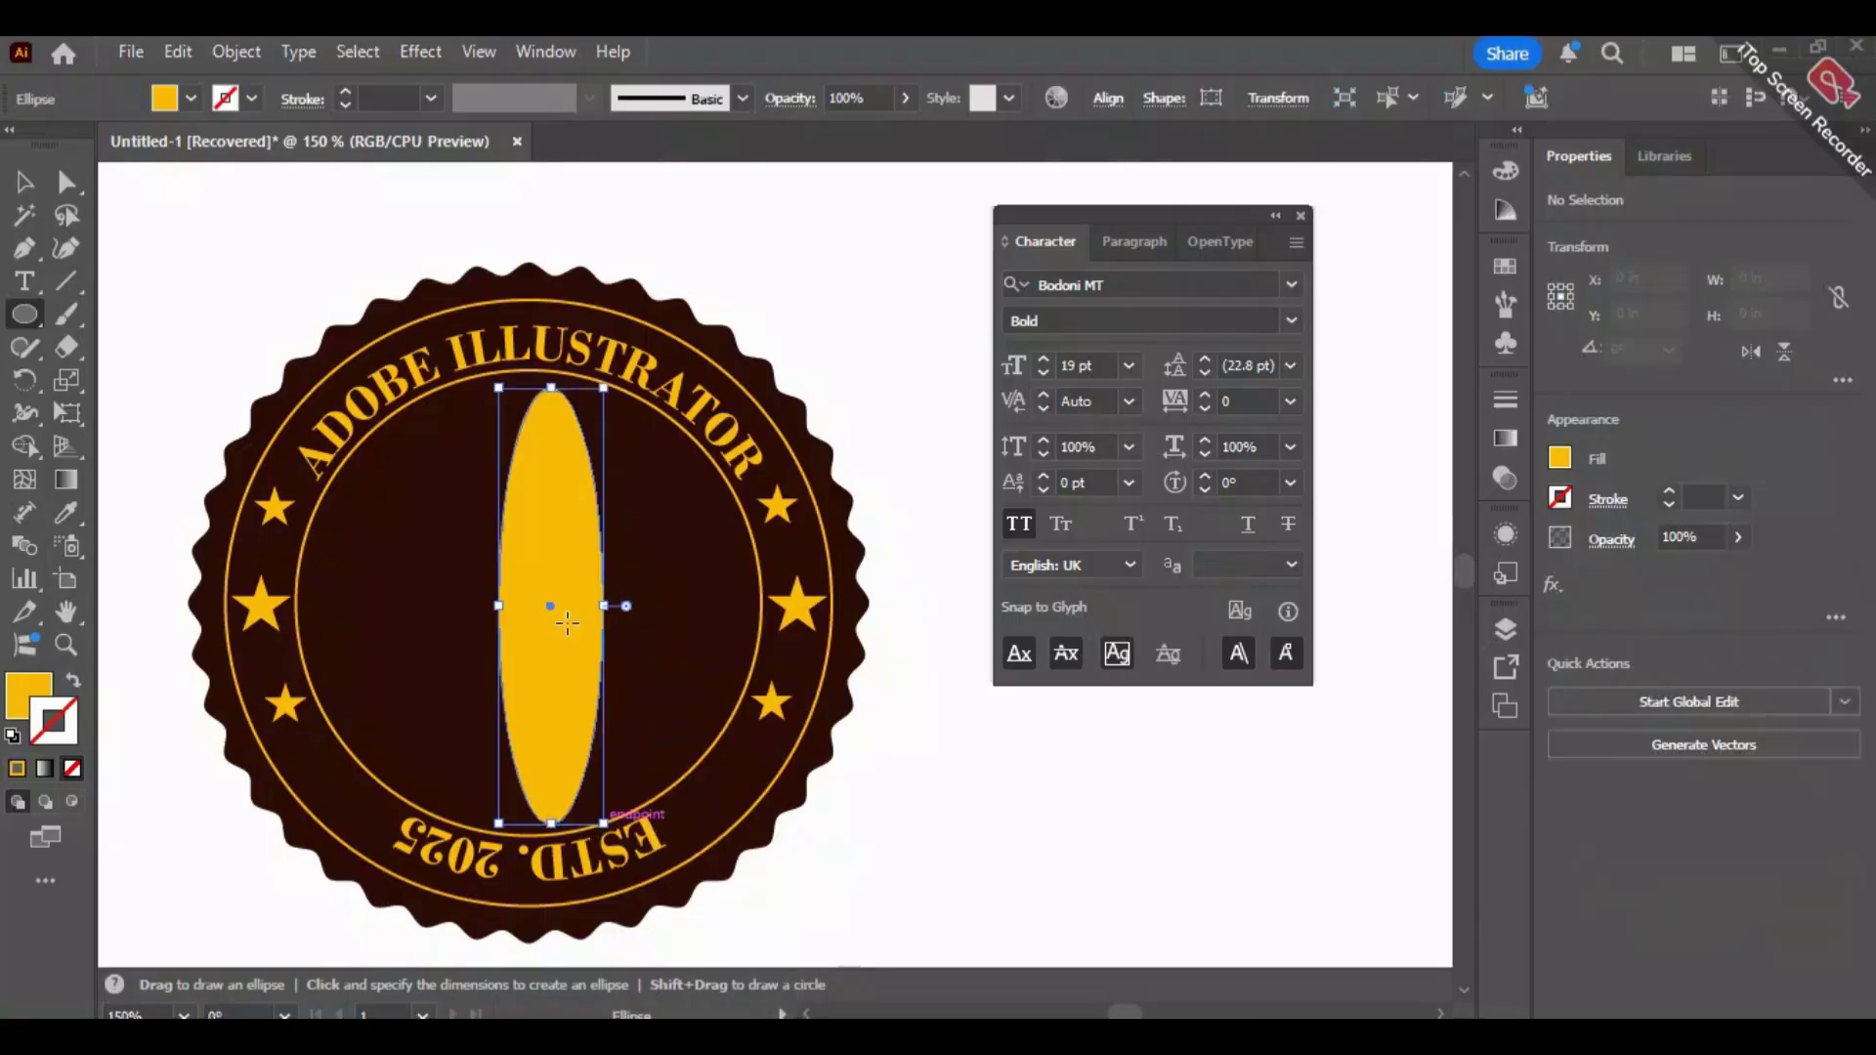
pyautogui.click(25, 181)
pyautogui.moveTo(566, 519); pyautogui.dragTo(546, 520)
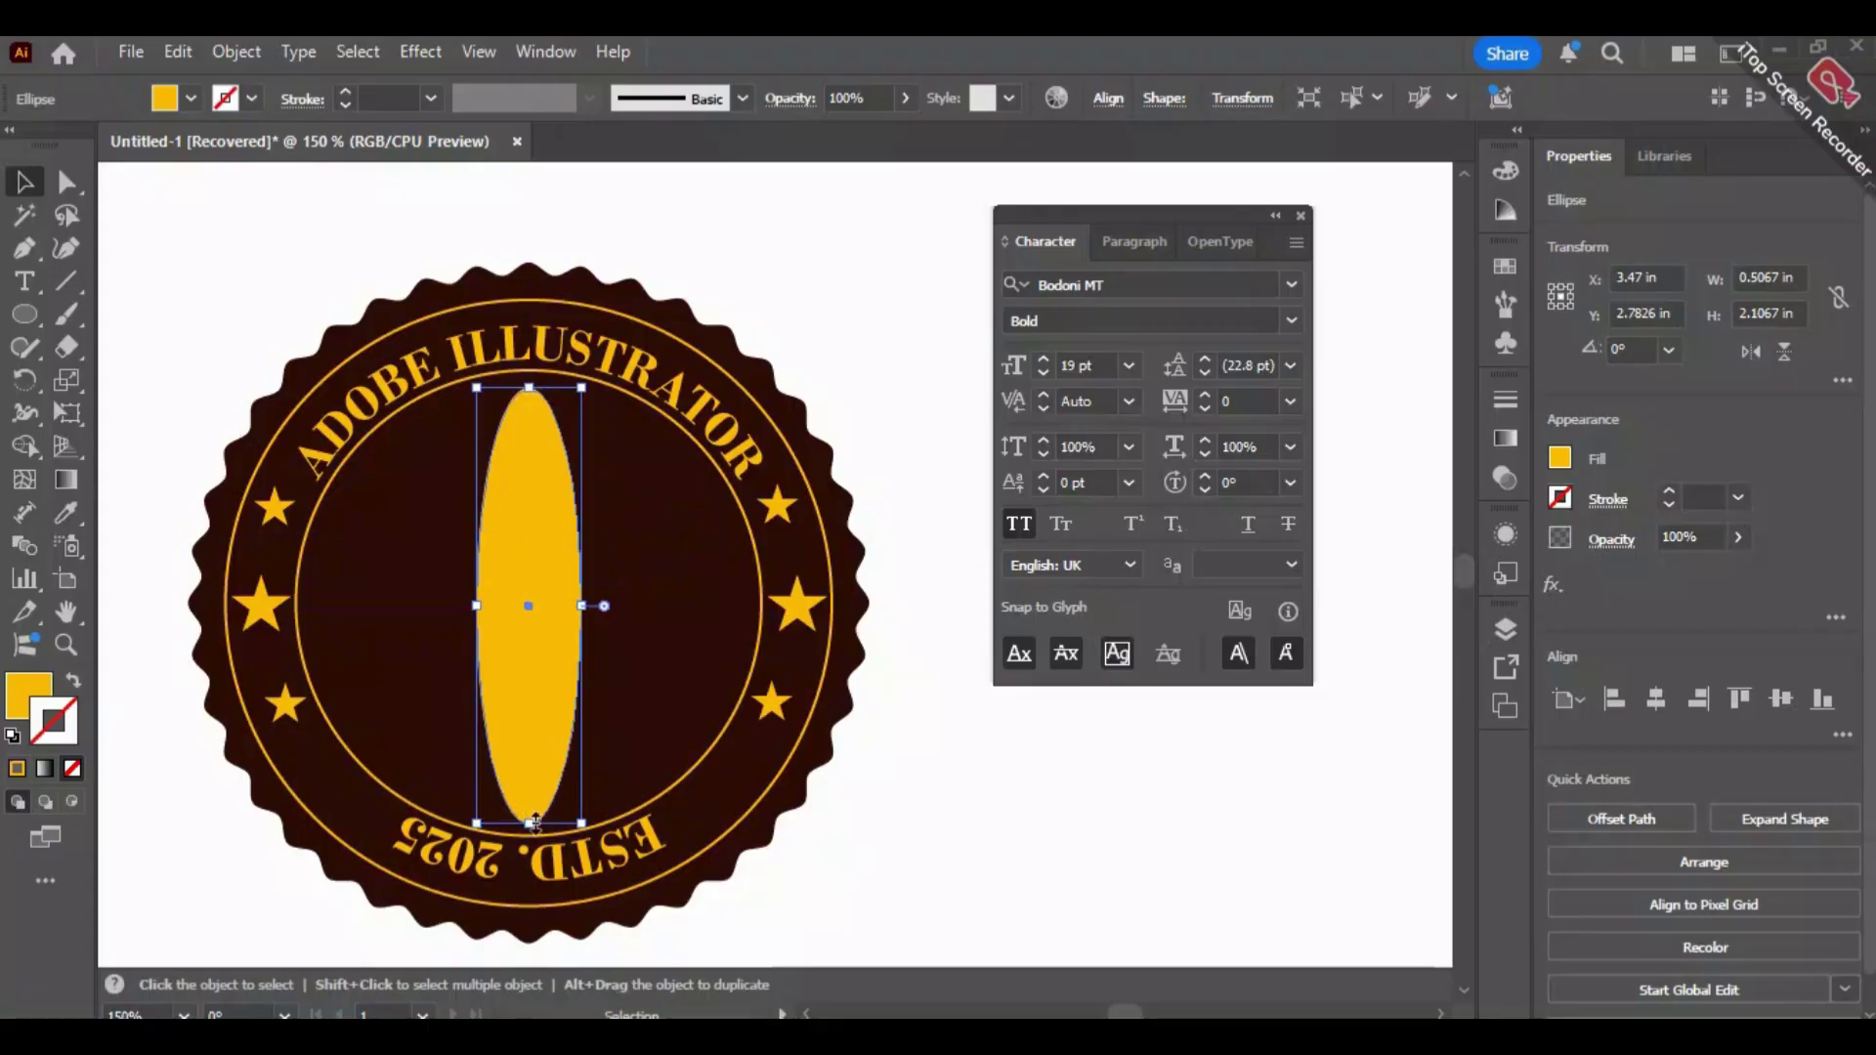
pyautogui.moveTo(529, 823); pyautogui.dragTo(535, 835)
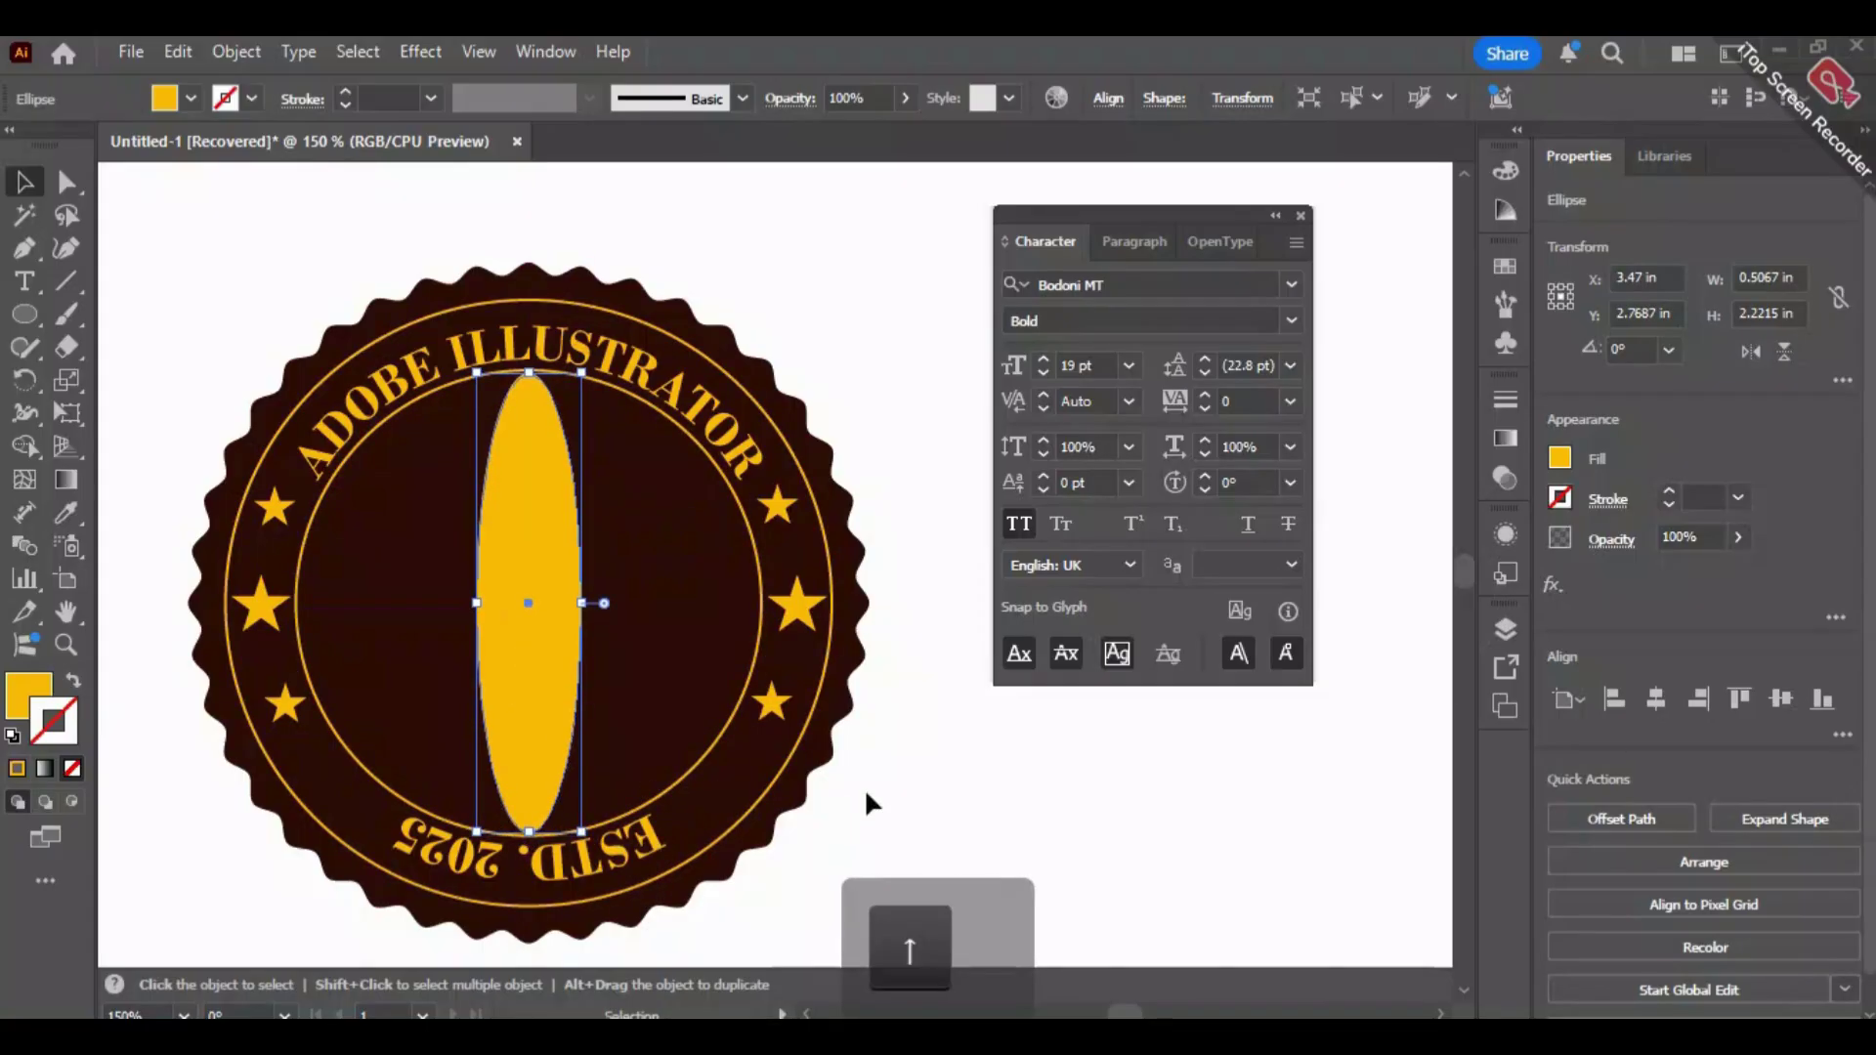
# Shorten the yellow ellipse to about 2.19 in tall and nudge it so it fits just inside the inner circle.
pyautogui.click(1178, 793)
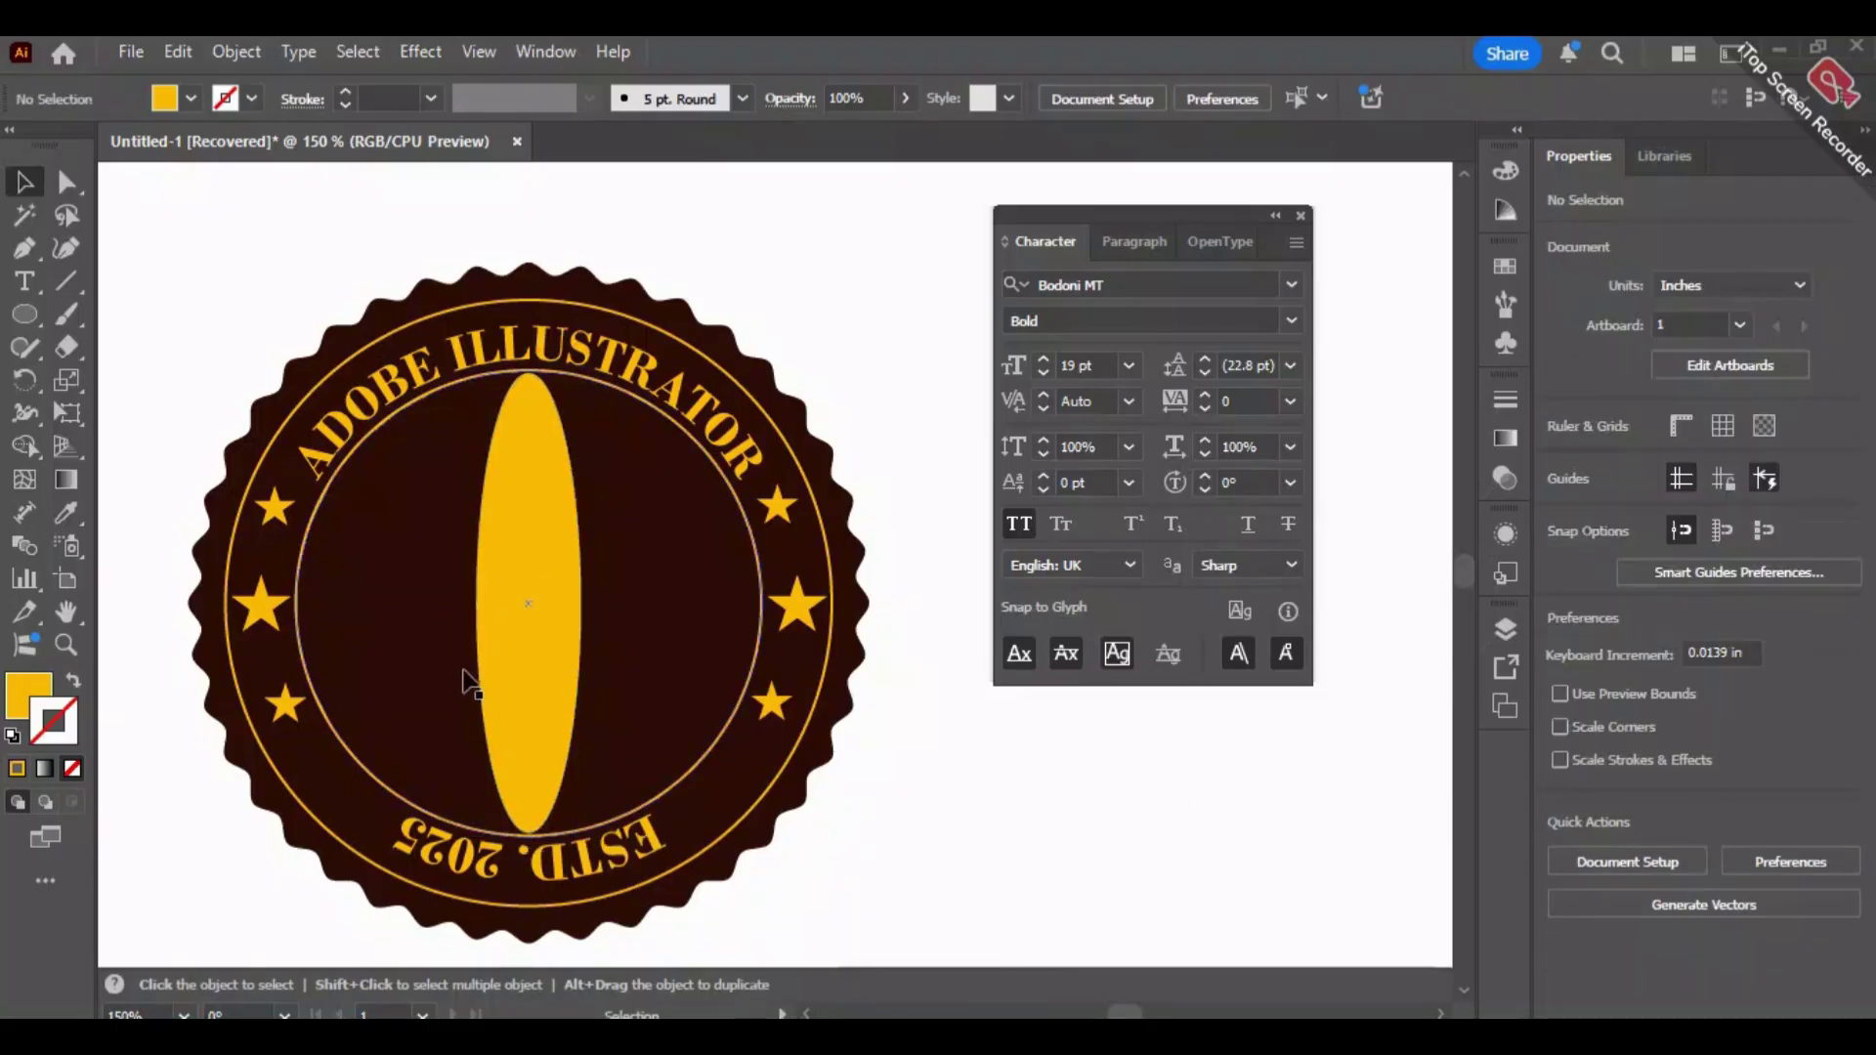
pyautogui.click(532, 691)
pyautogui.moveTo(534, 833); pyautogui.dragTo(536, 826)
pyautogui.click(934, 805)
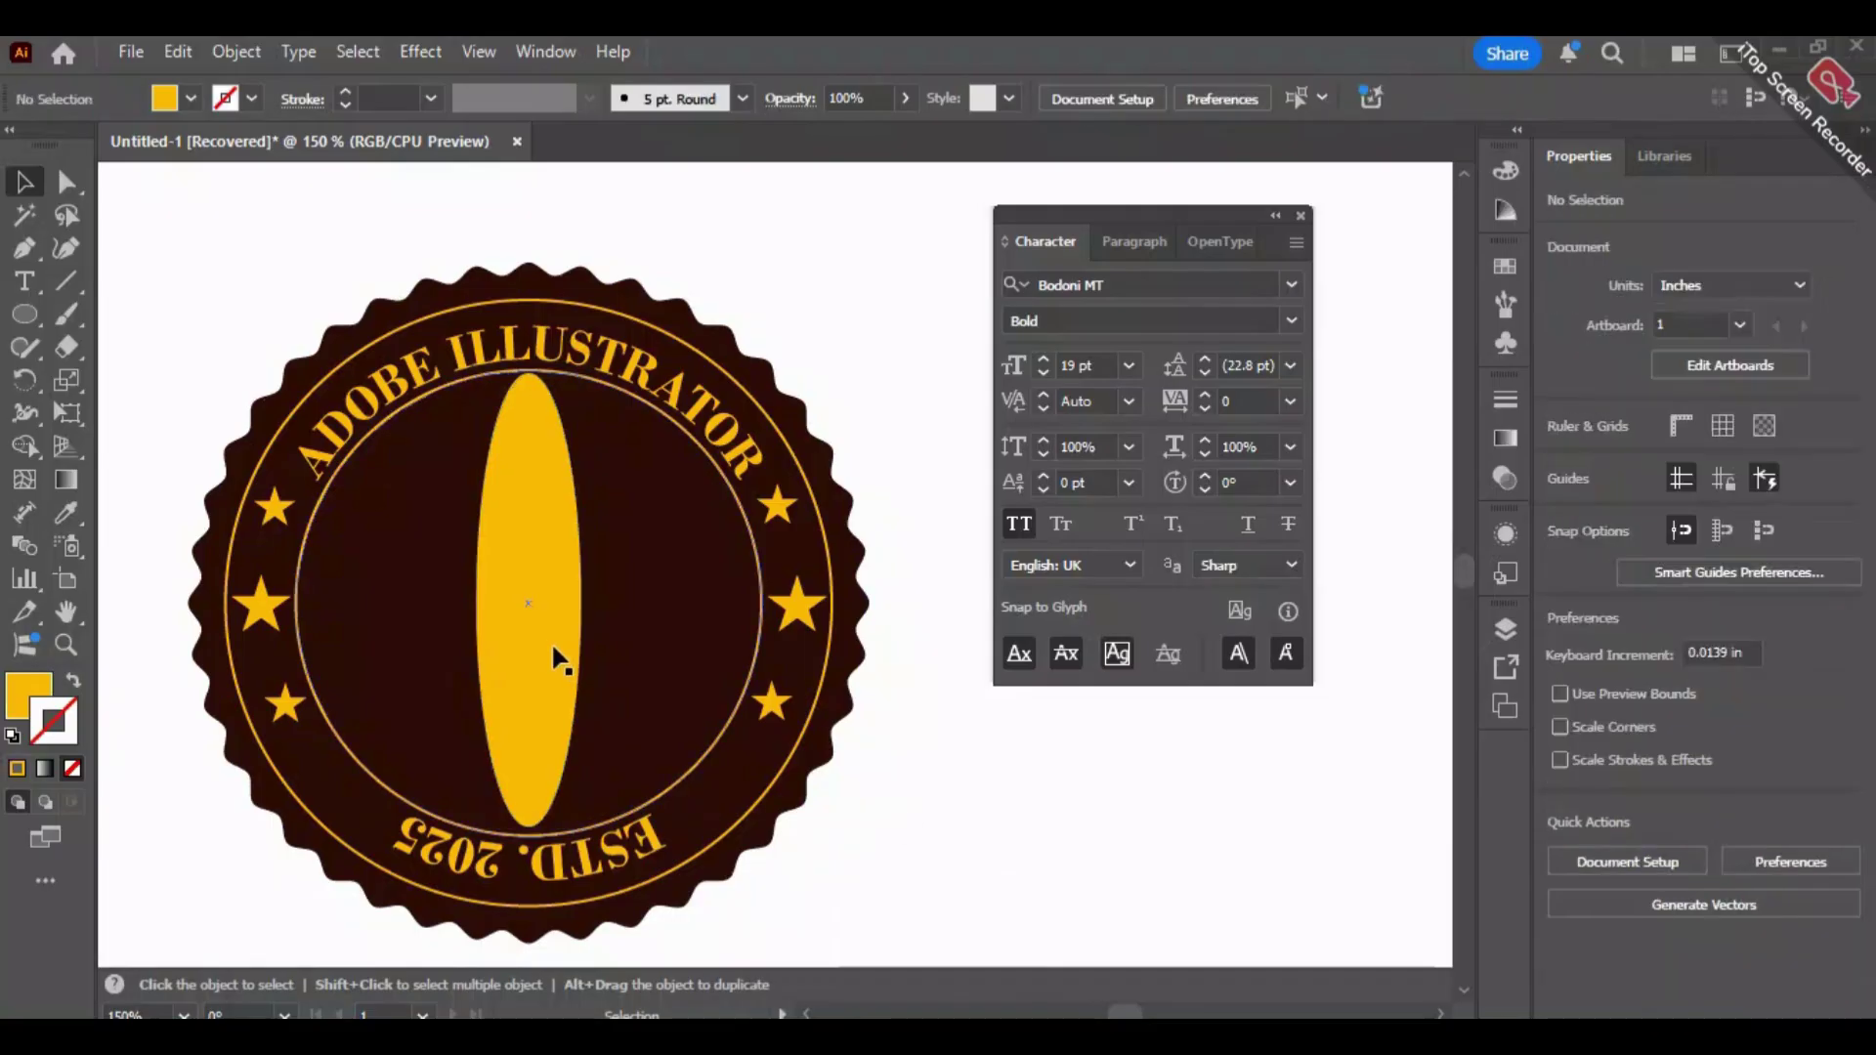
pyautogui.click(545, 643)
pyautogui.press('Down')
pyautogui.press('Up')
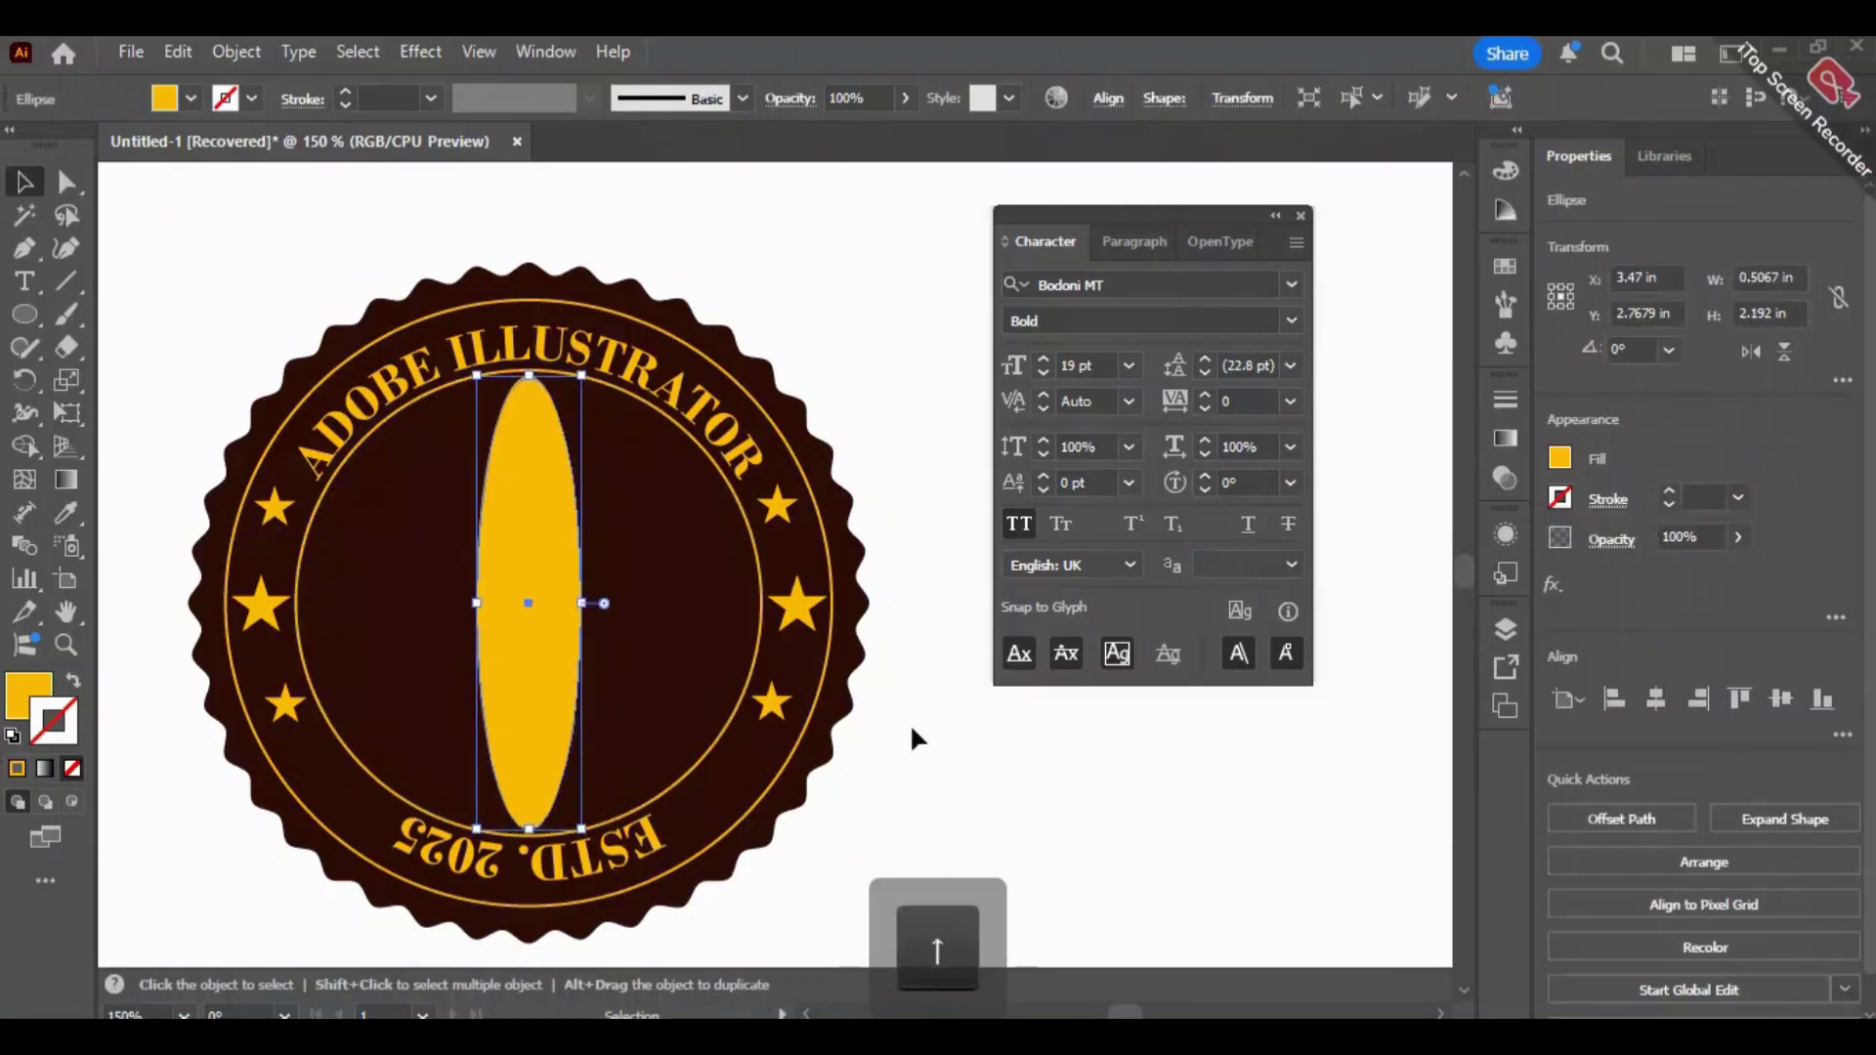
pyautogui.click(912, 754)
# Align the yellow ellipse to the vertical centre of the scalloped badge.
pyautogui.click(568, 651)
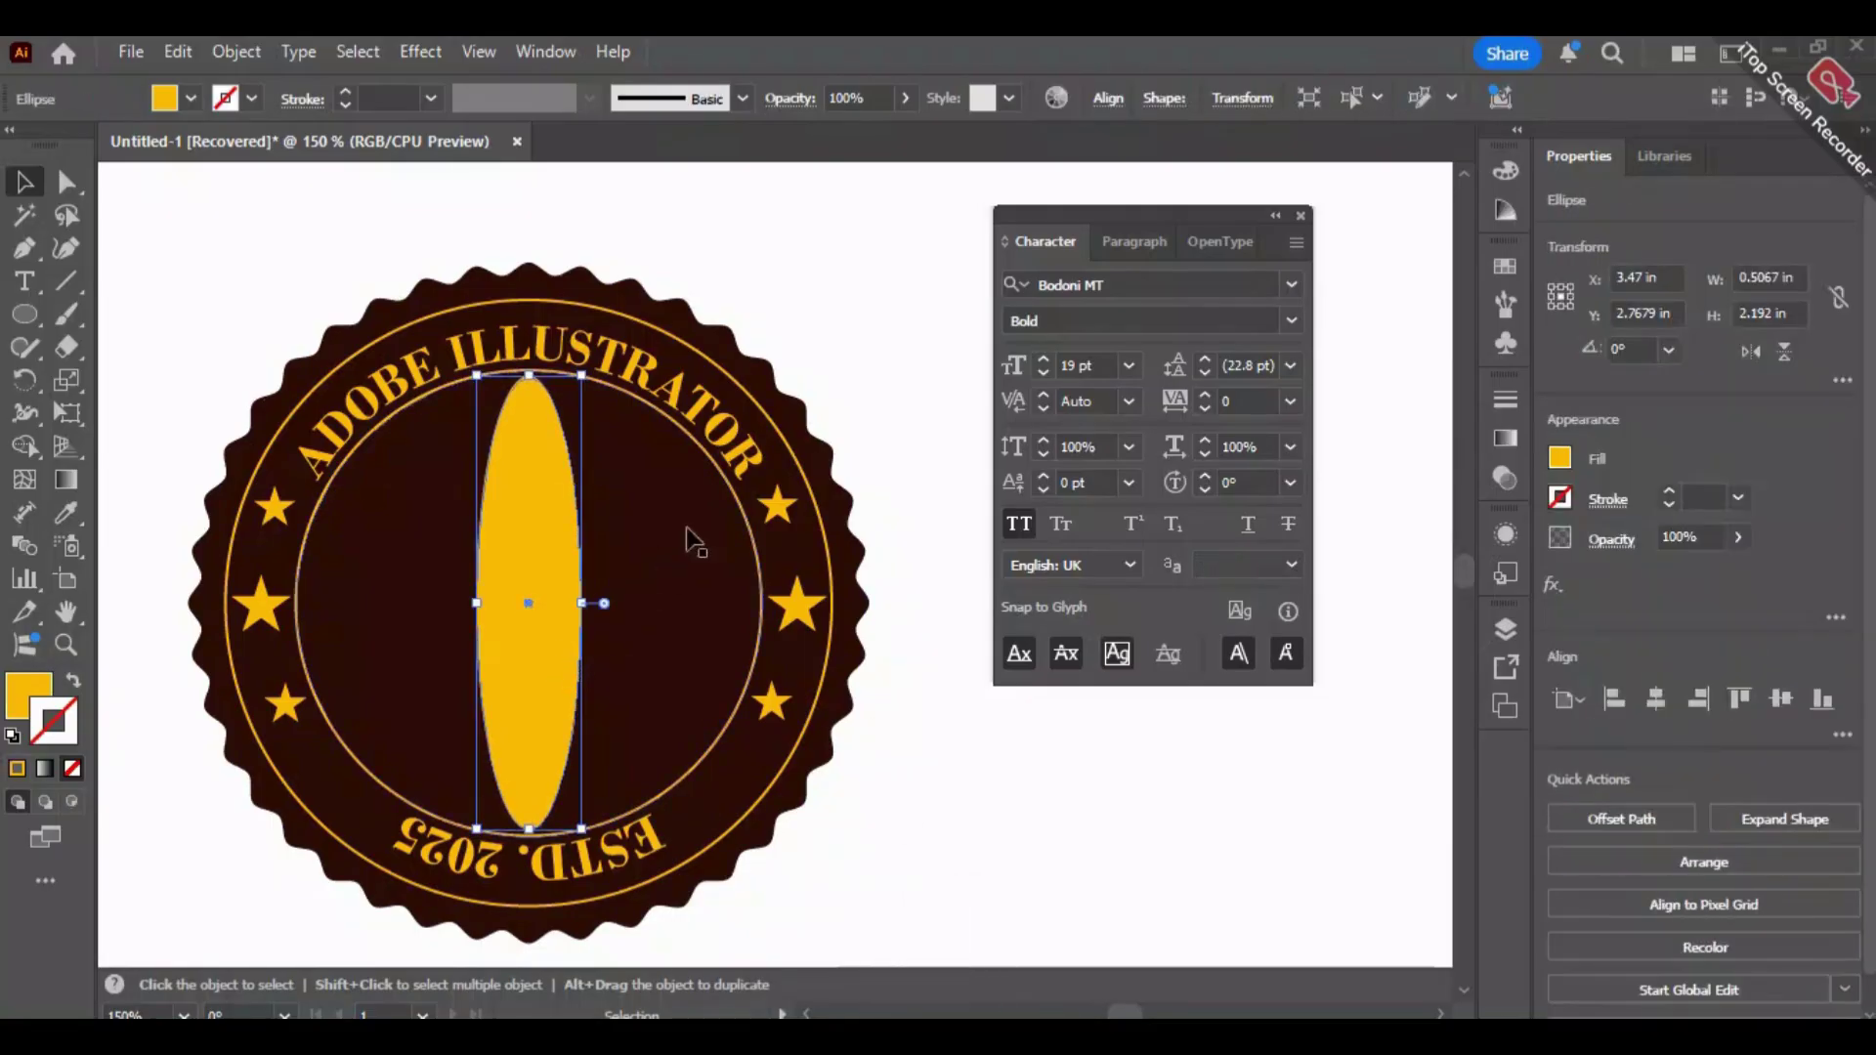
pyautogui.keyDown('shift'); pyautogui.click(836, 497); pyautogui.keyUp('shift')
pyautogui.click(1112, 98)
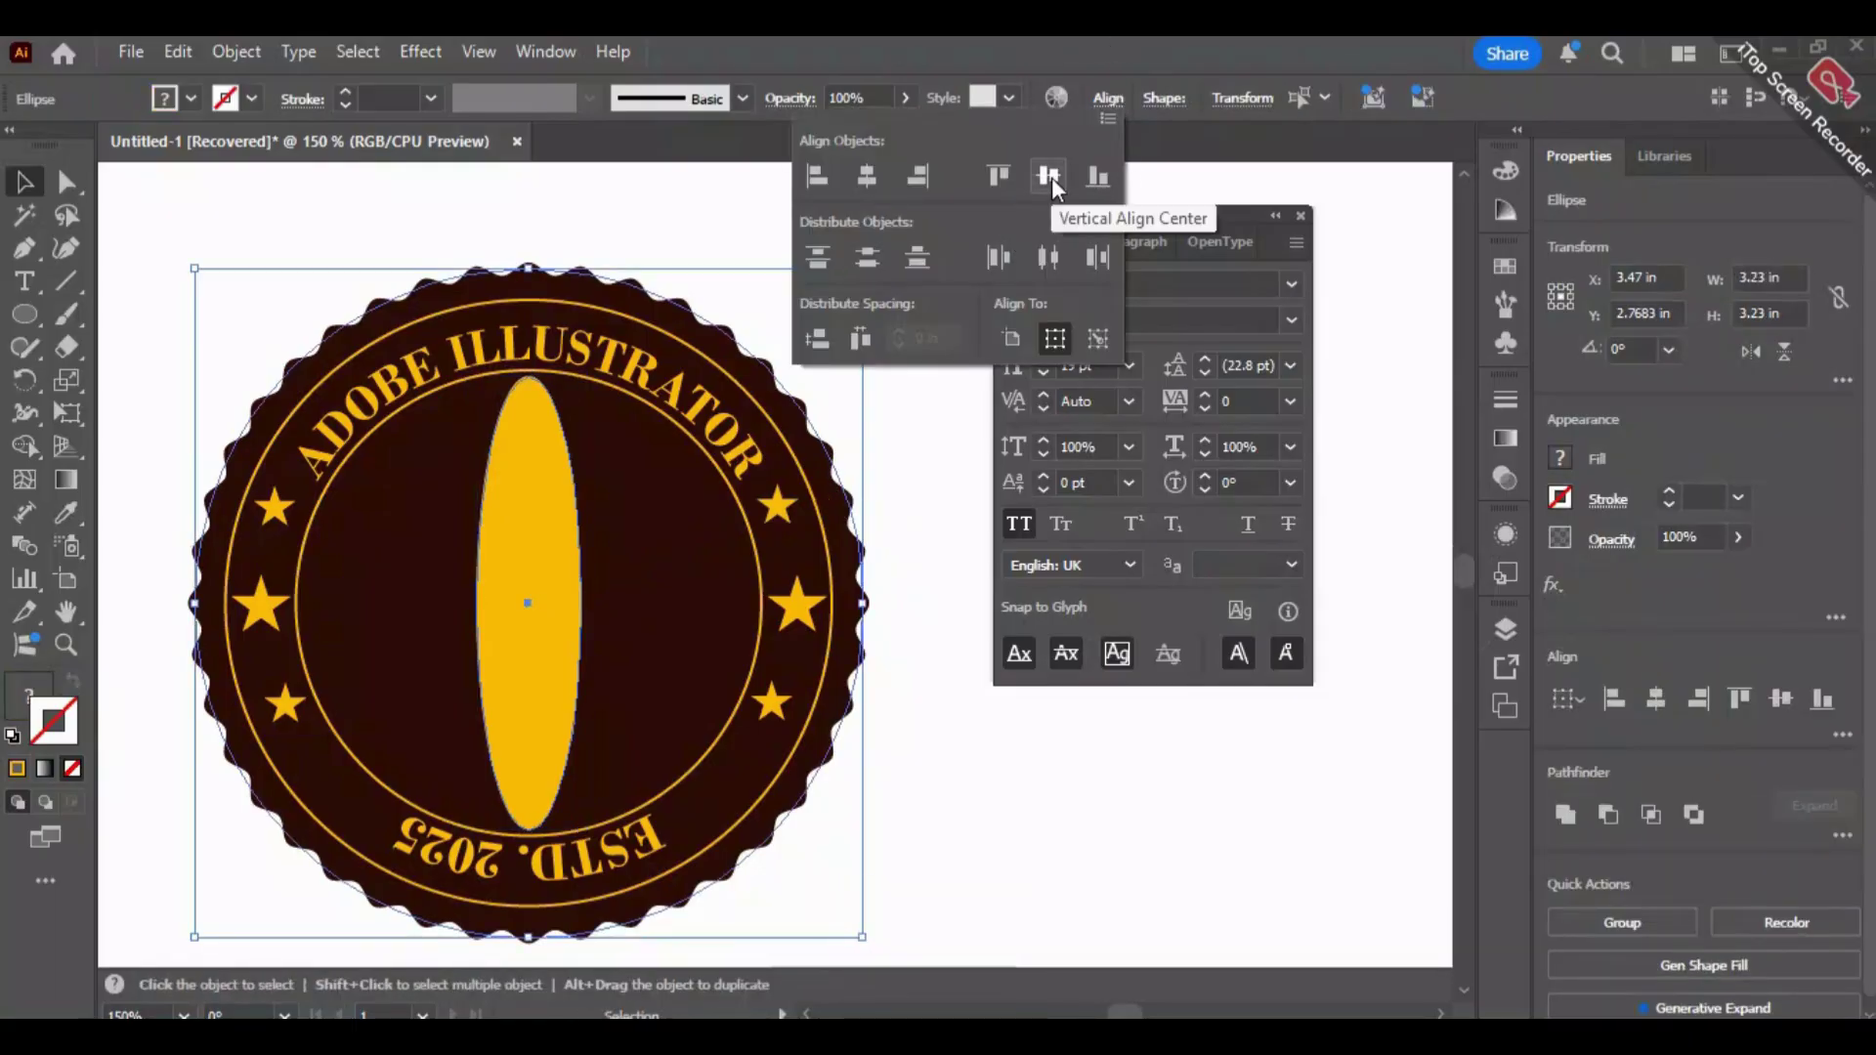
pyautogui.click(1000, 895)
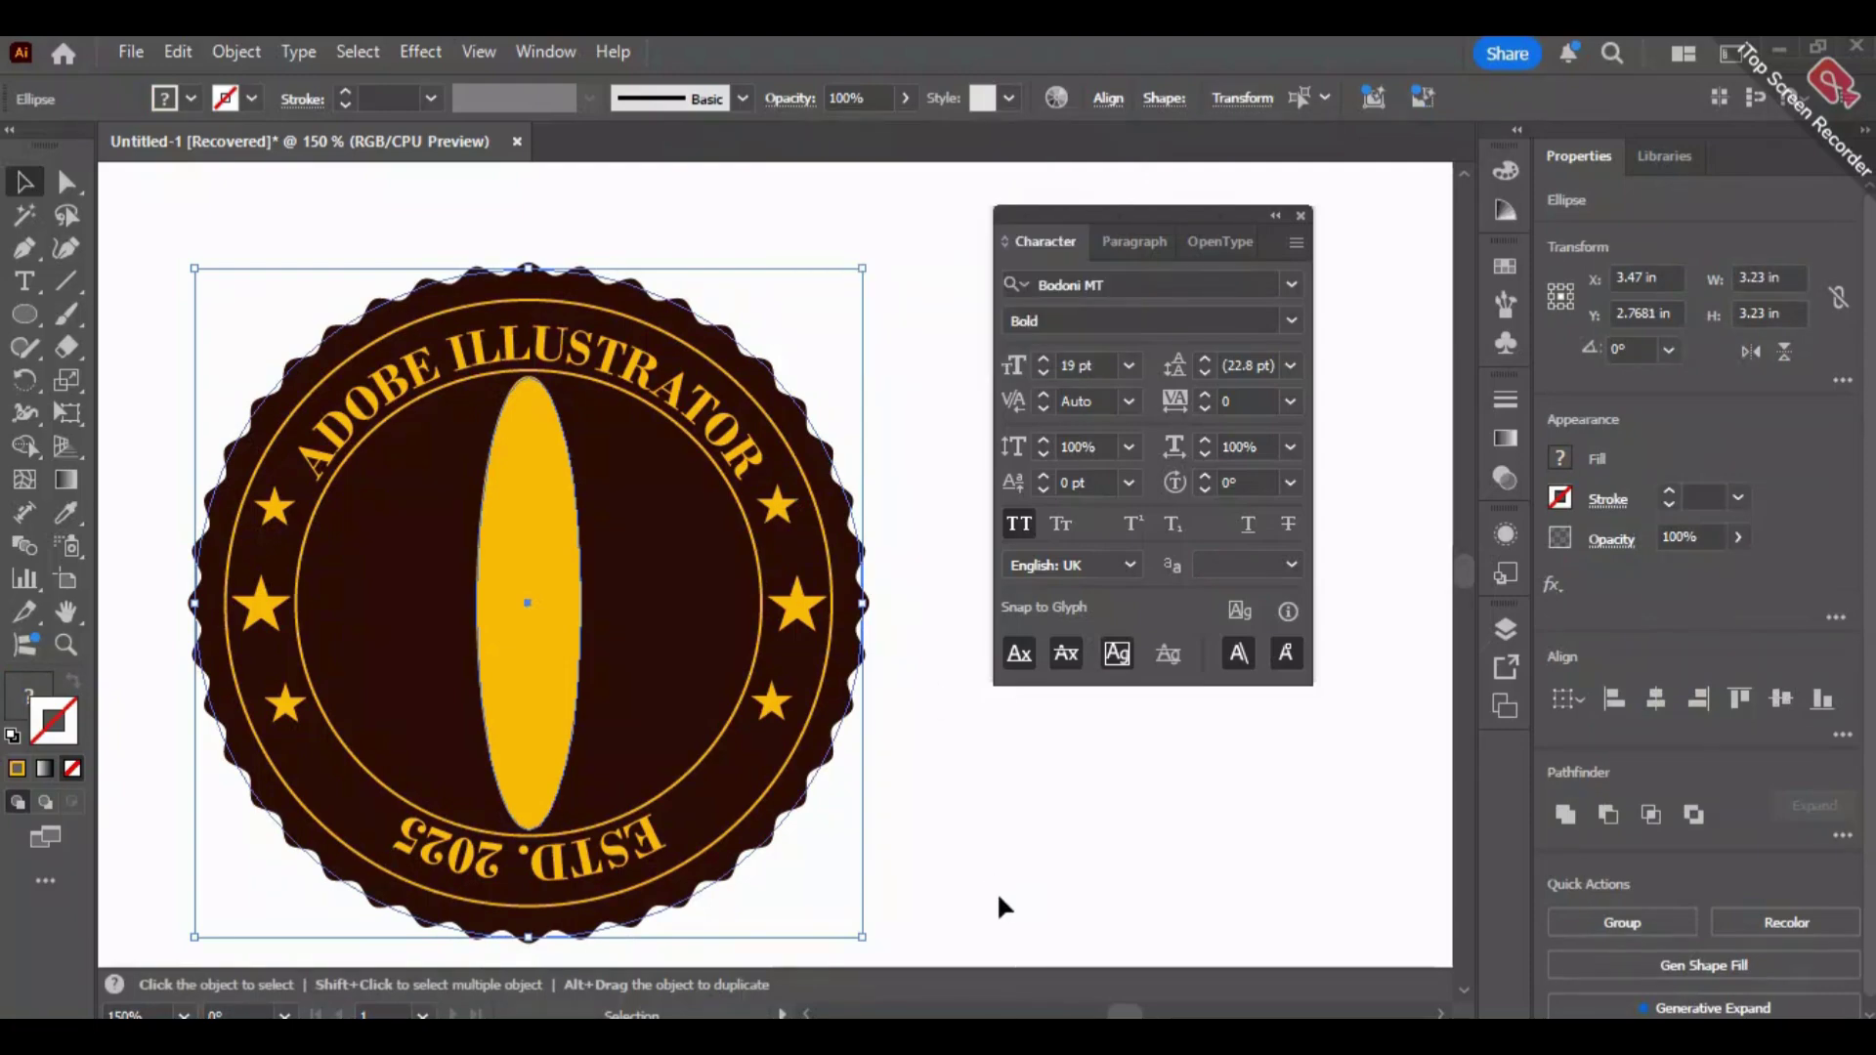
pyautogui.click(1005, 911)
# Widen the yellow ellipse symmetrically about its centre to about 0.67 in.
pyautogui.scroll(-1, 857, 666)
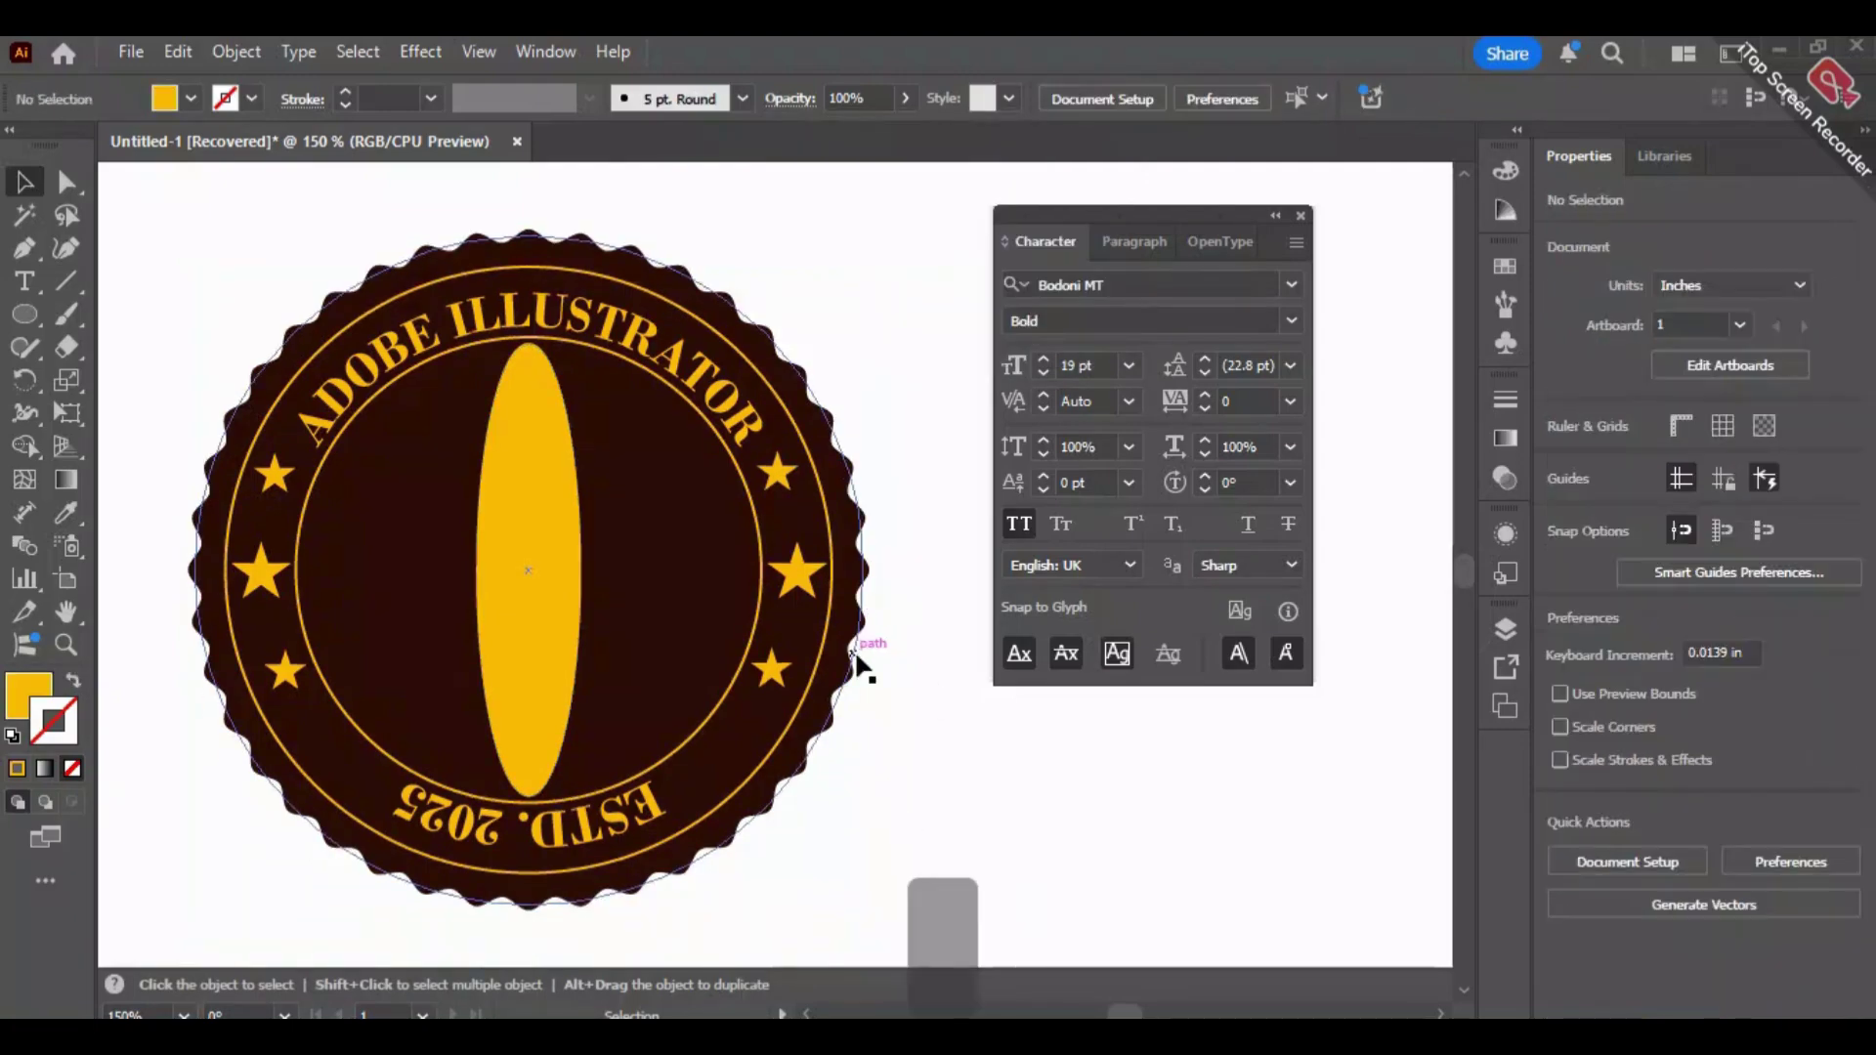
pyautogui.keyDown('alt'); pyautogui.scroll(-3, 856, 666); pyautogui.keyUp('alt')
pyautogui.keyDown('alt'); pyautogui.scroll(1, 859, 667); pyautogui.keyUp('alt')
pyautogui.click(740, 620)
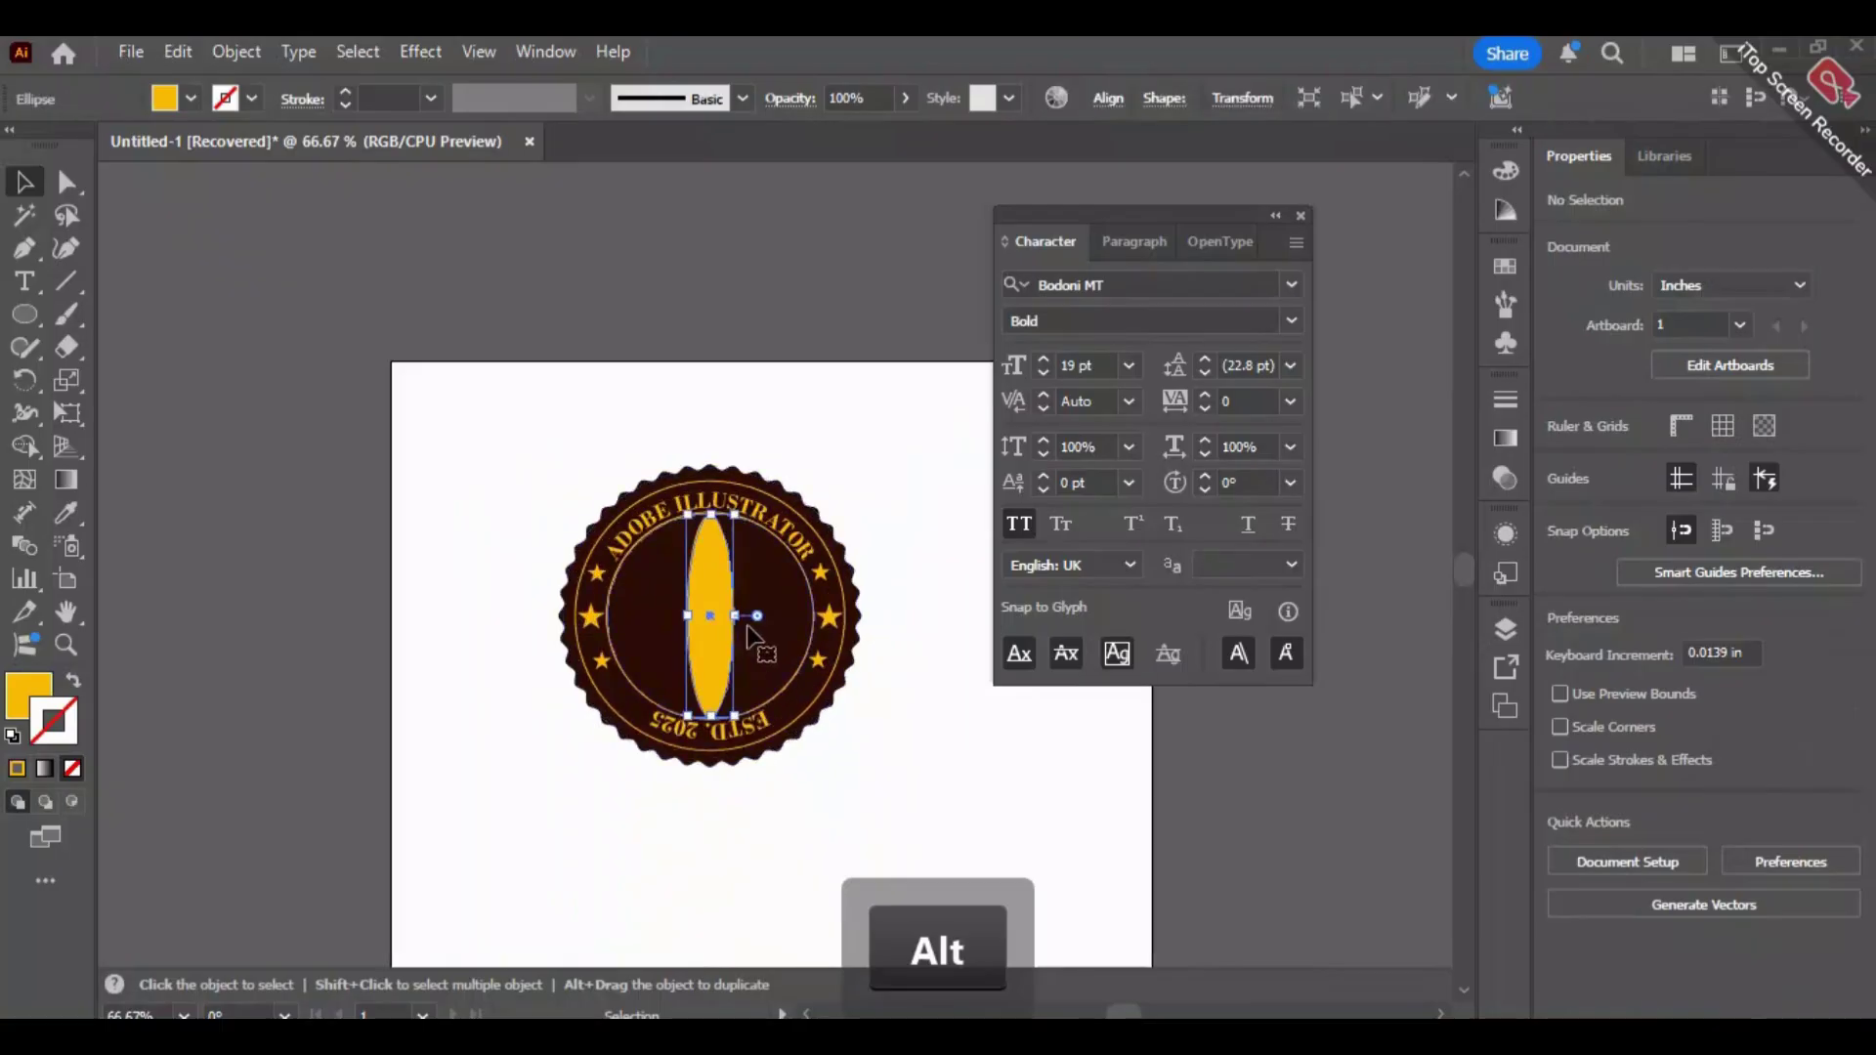
pyautogui.moveTo(739, 619); pyautogui.dragTo(735, 613)
pyautogui.click(899, 785)
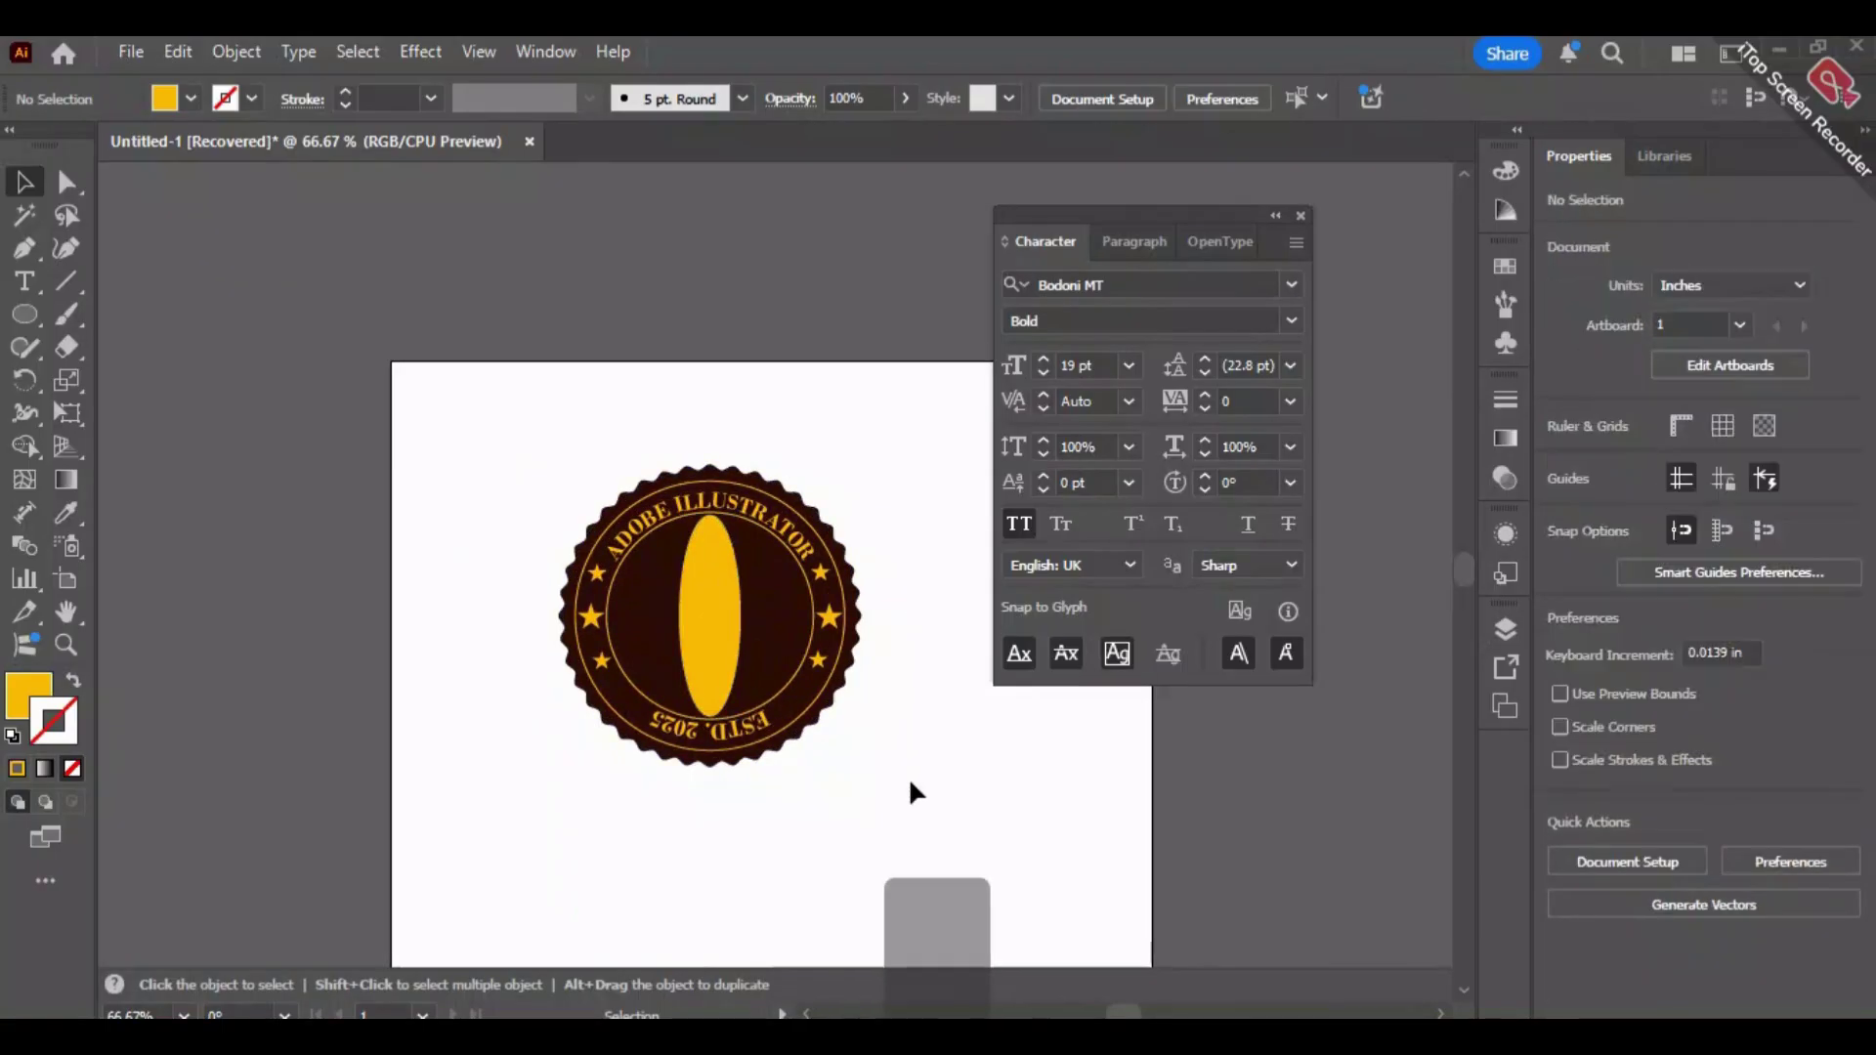
# Copy the ellipse beside the artboard and swap its fill and stroke to leave only a yellow 1 pt outline.
pyautogui.moveTo(723, 637); pyautogui.dragTo(266, 609)
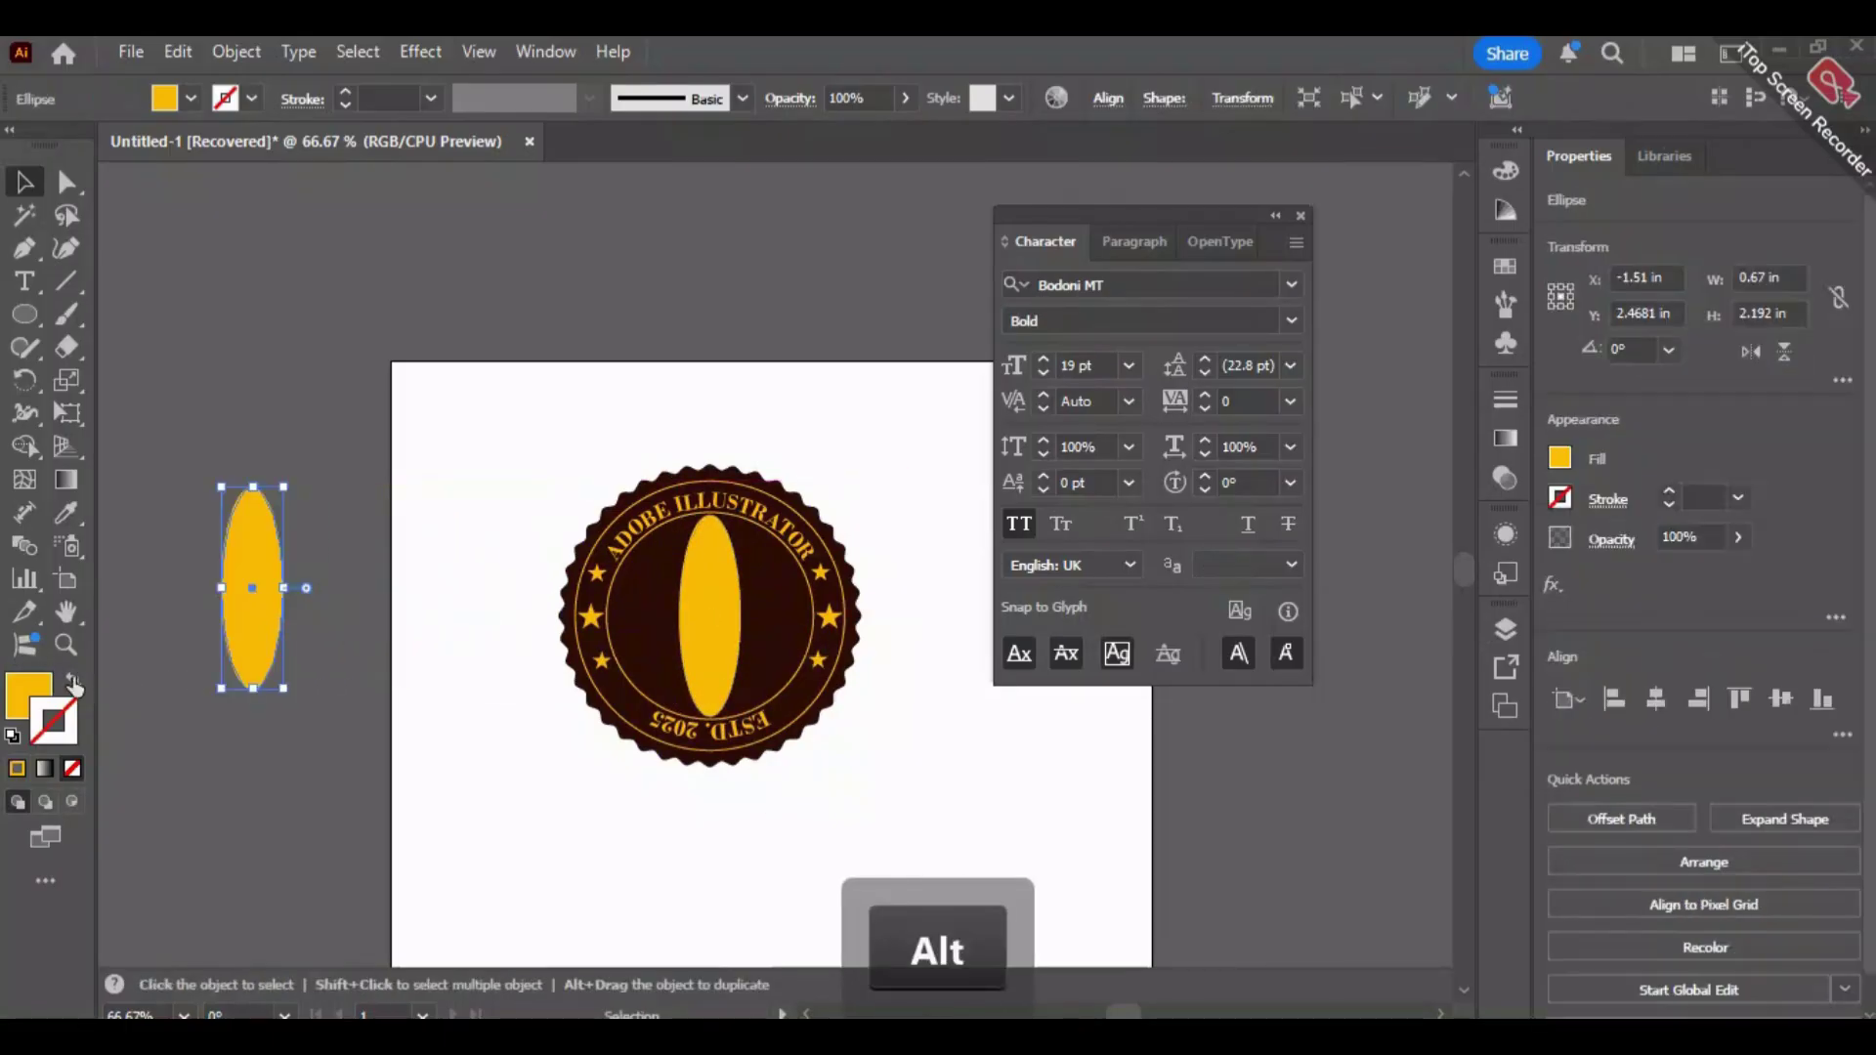
pyautogui.click(74, 683)
pyautogui.press('space')
pyautogui.moveTo(375, 821); pyautogui.dragTo(536, 802)
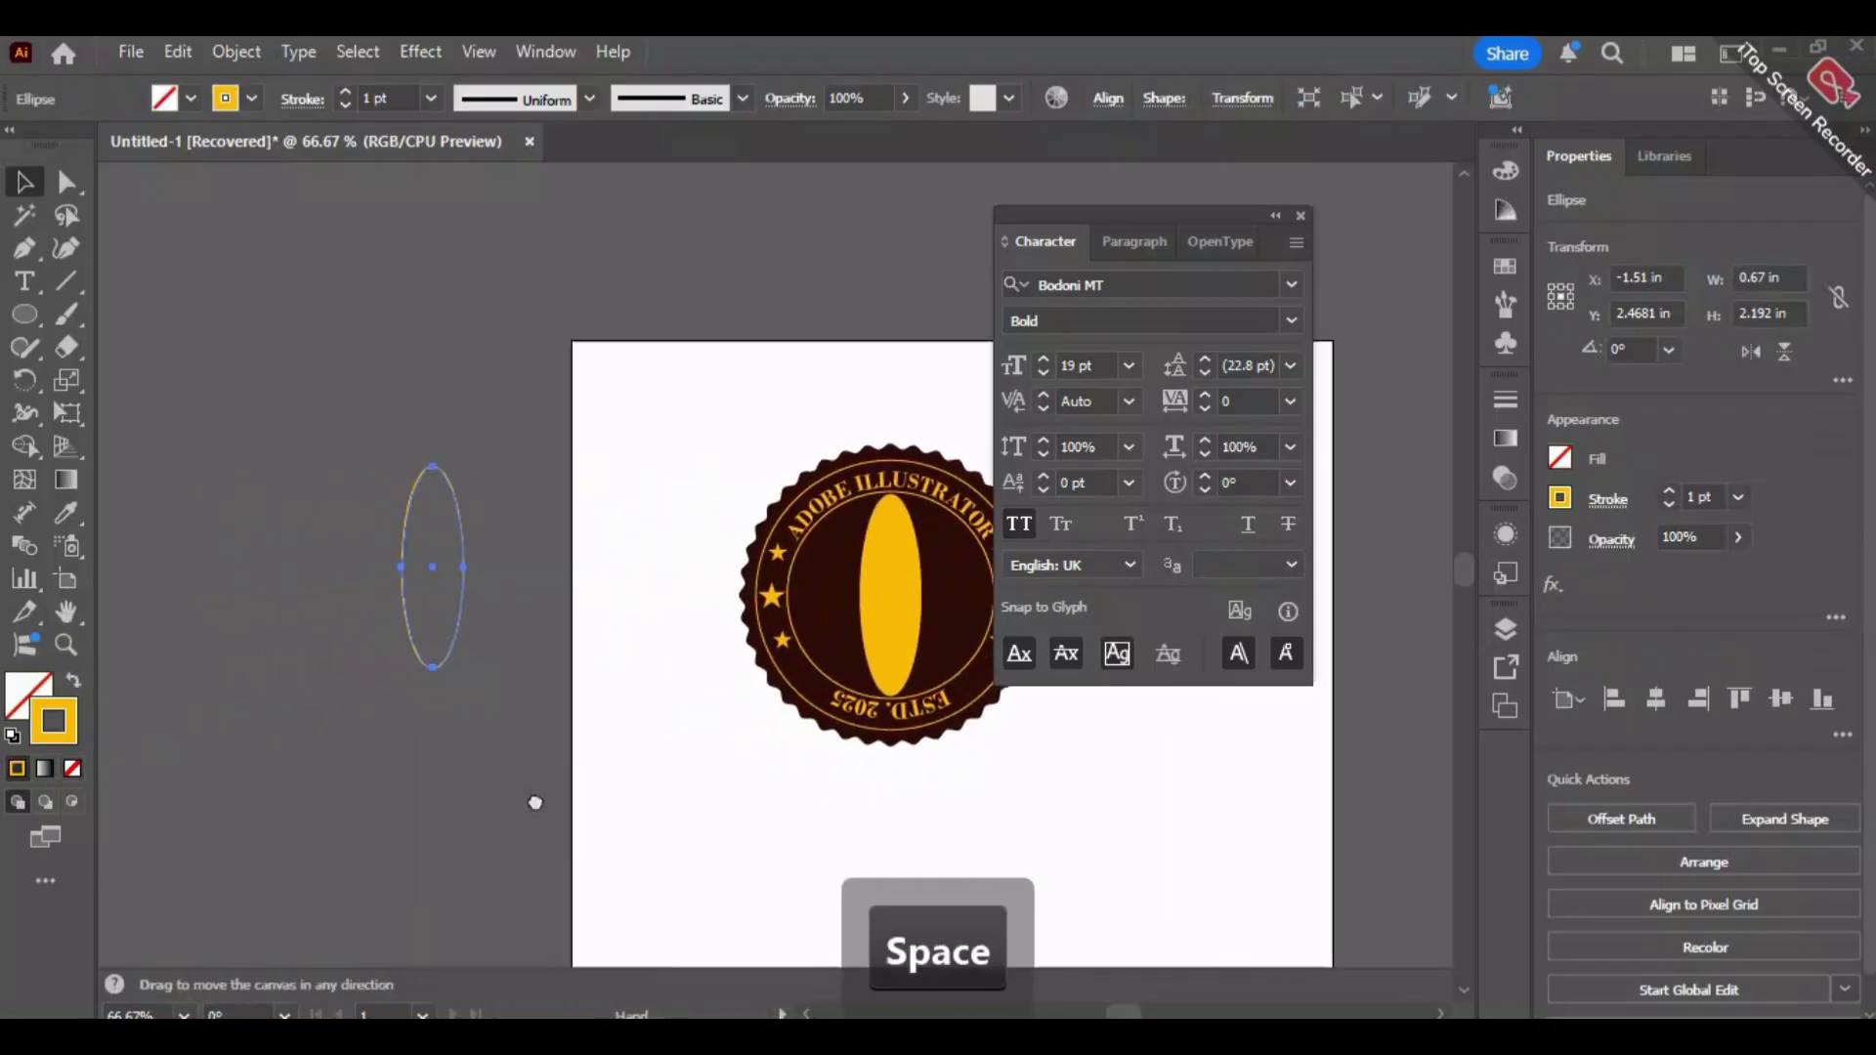
pyautogui.click(459, 664)
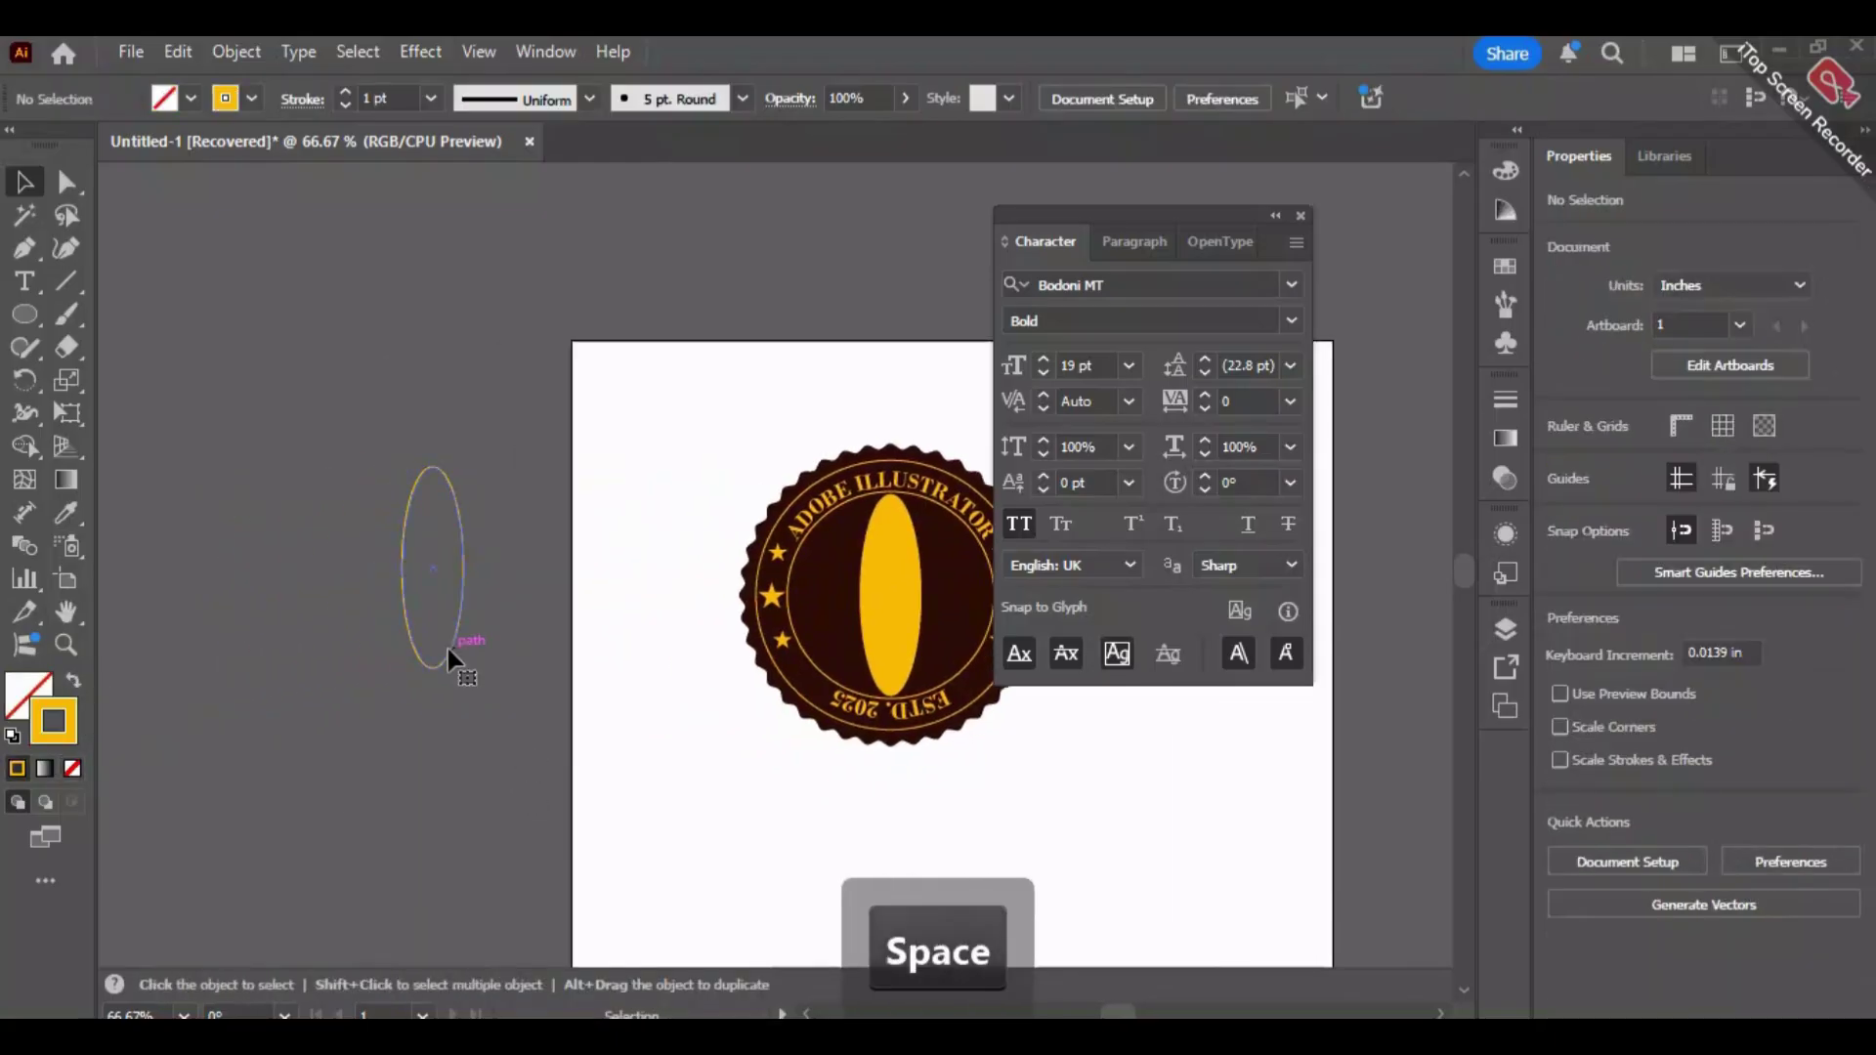
pyautogui.click(449, 660)
pyautogui.rightClick(450, 658)
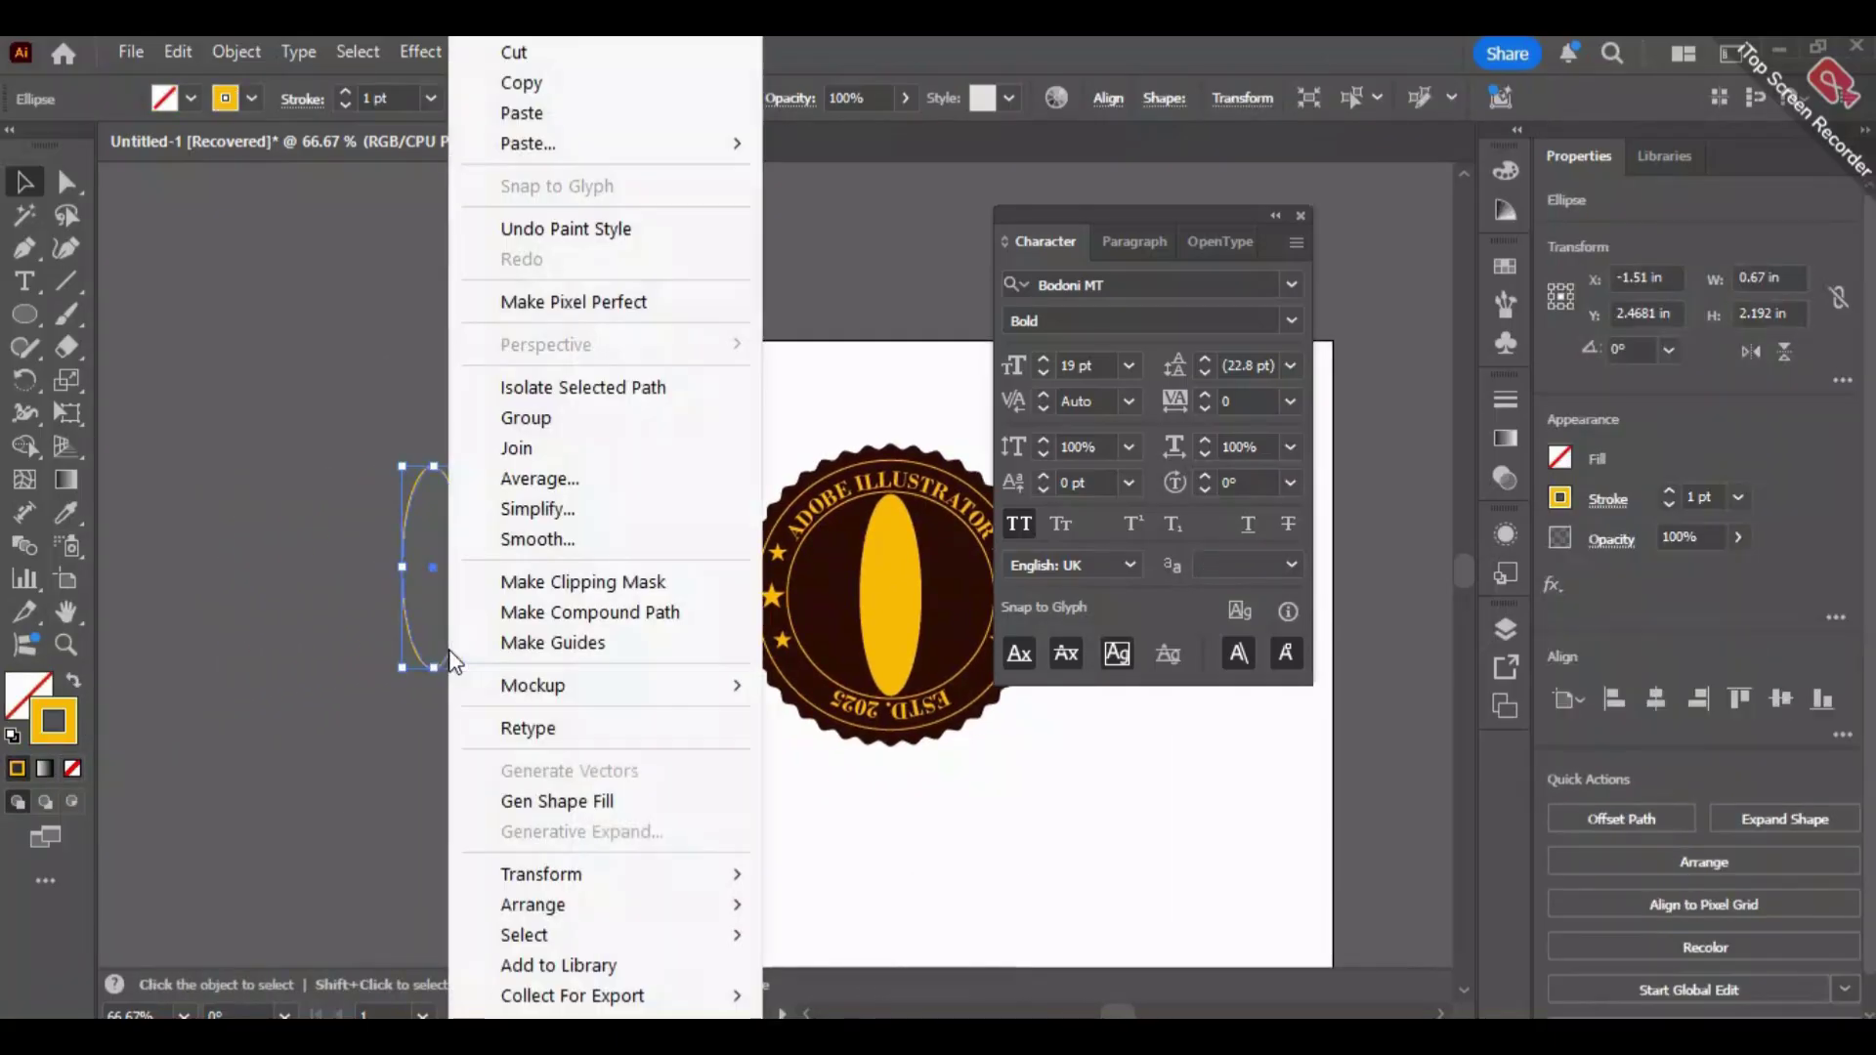
pyautogui.click(165, 333)
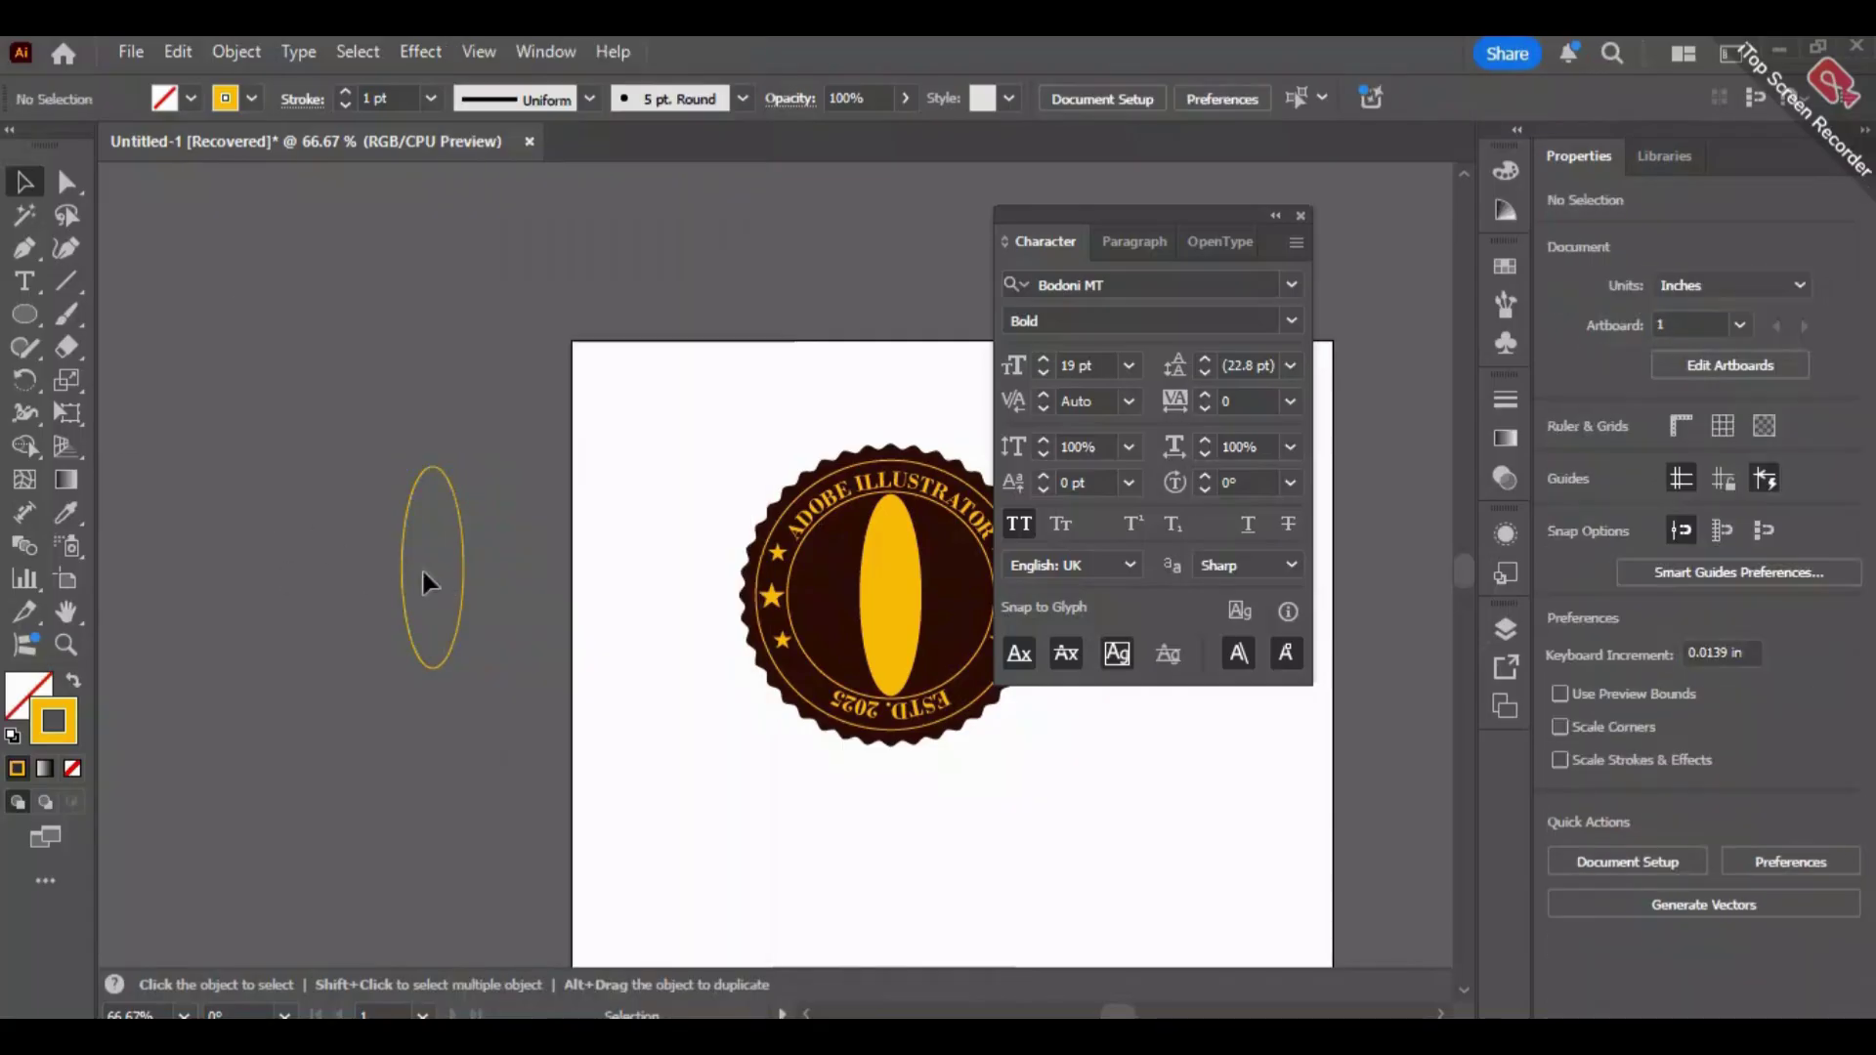
# Make a copy of the outlined ellipse rotated 5° about its centre.
pyautogui.click(459, 602)
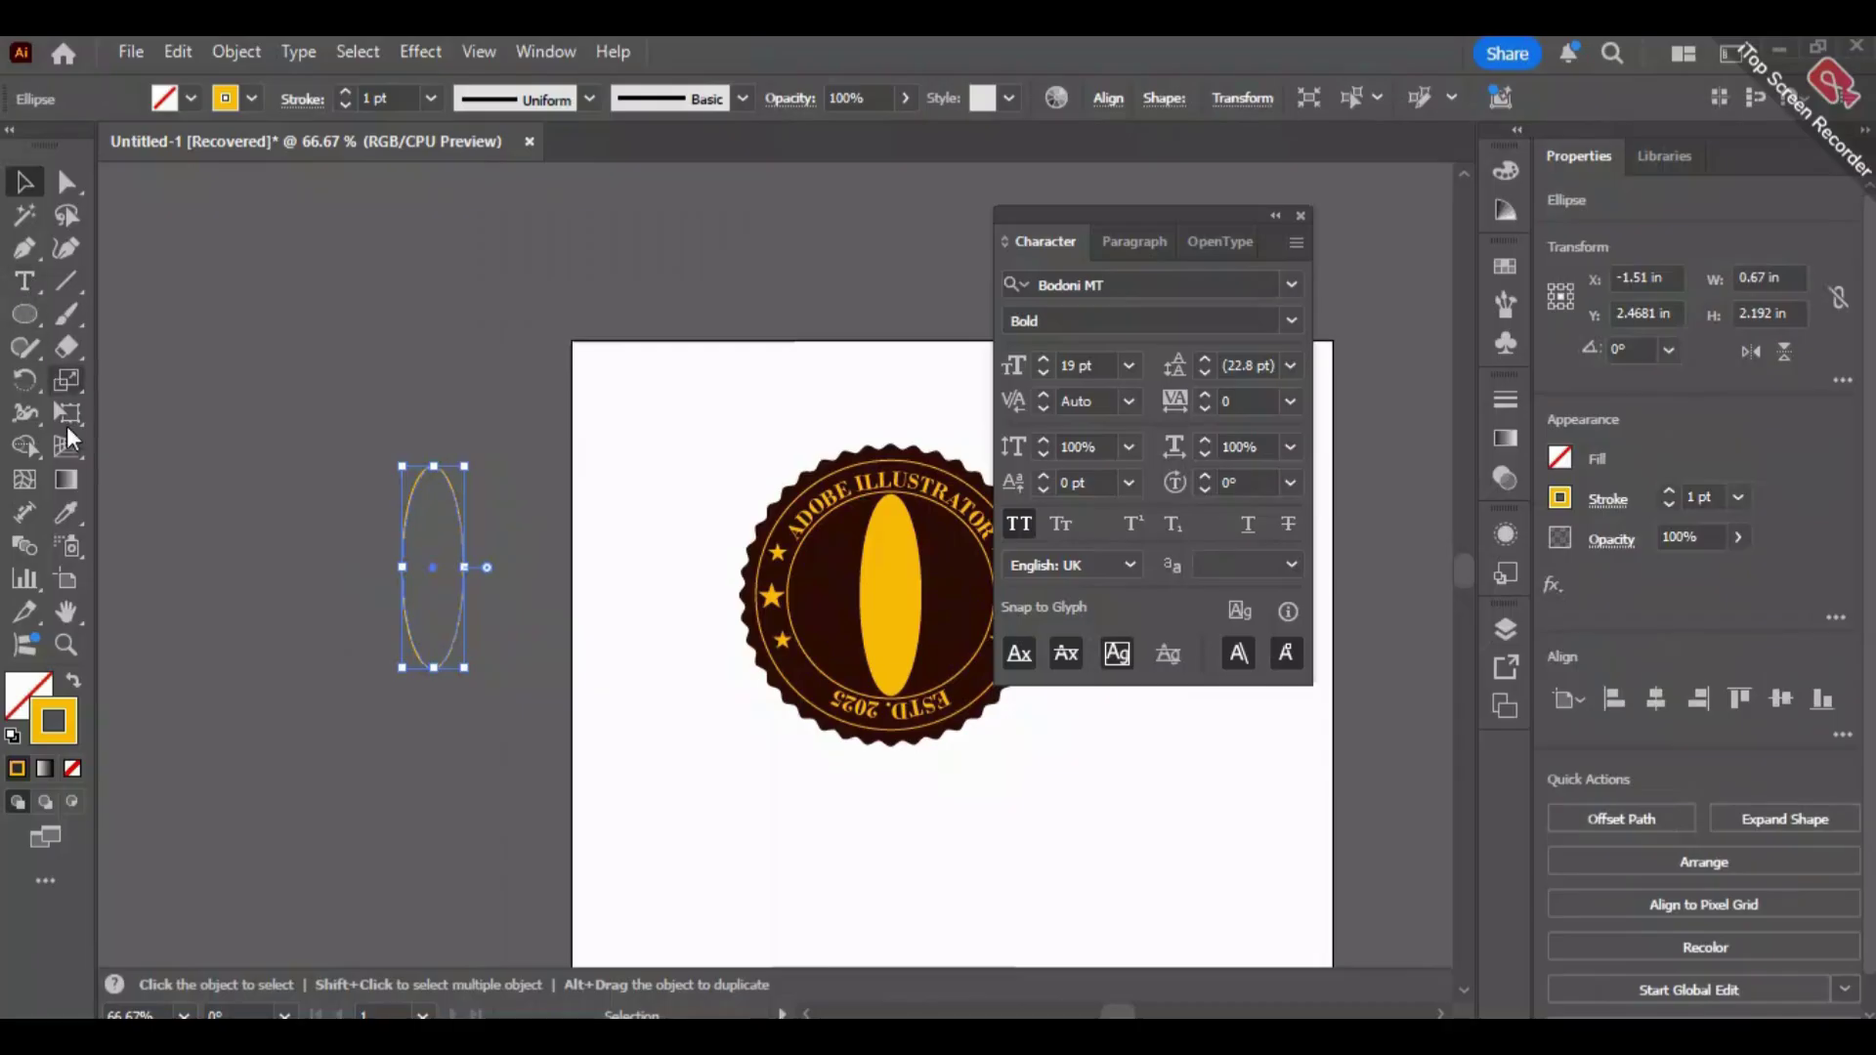
pyautogui.click(28, 383)
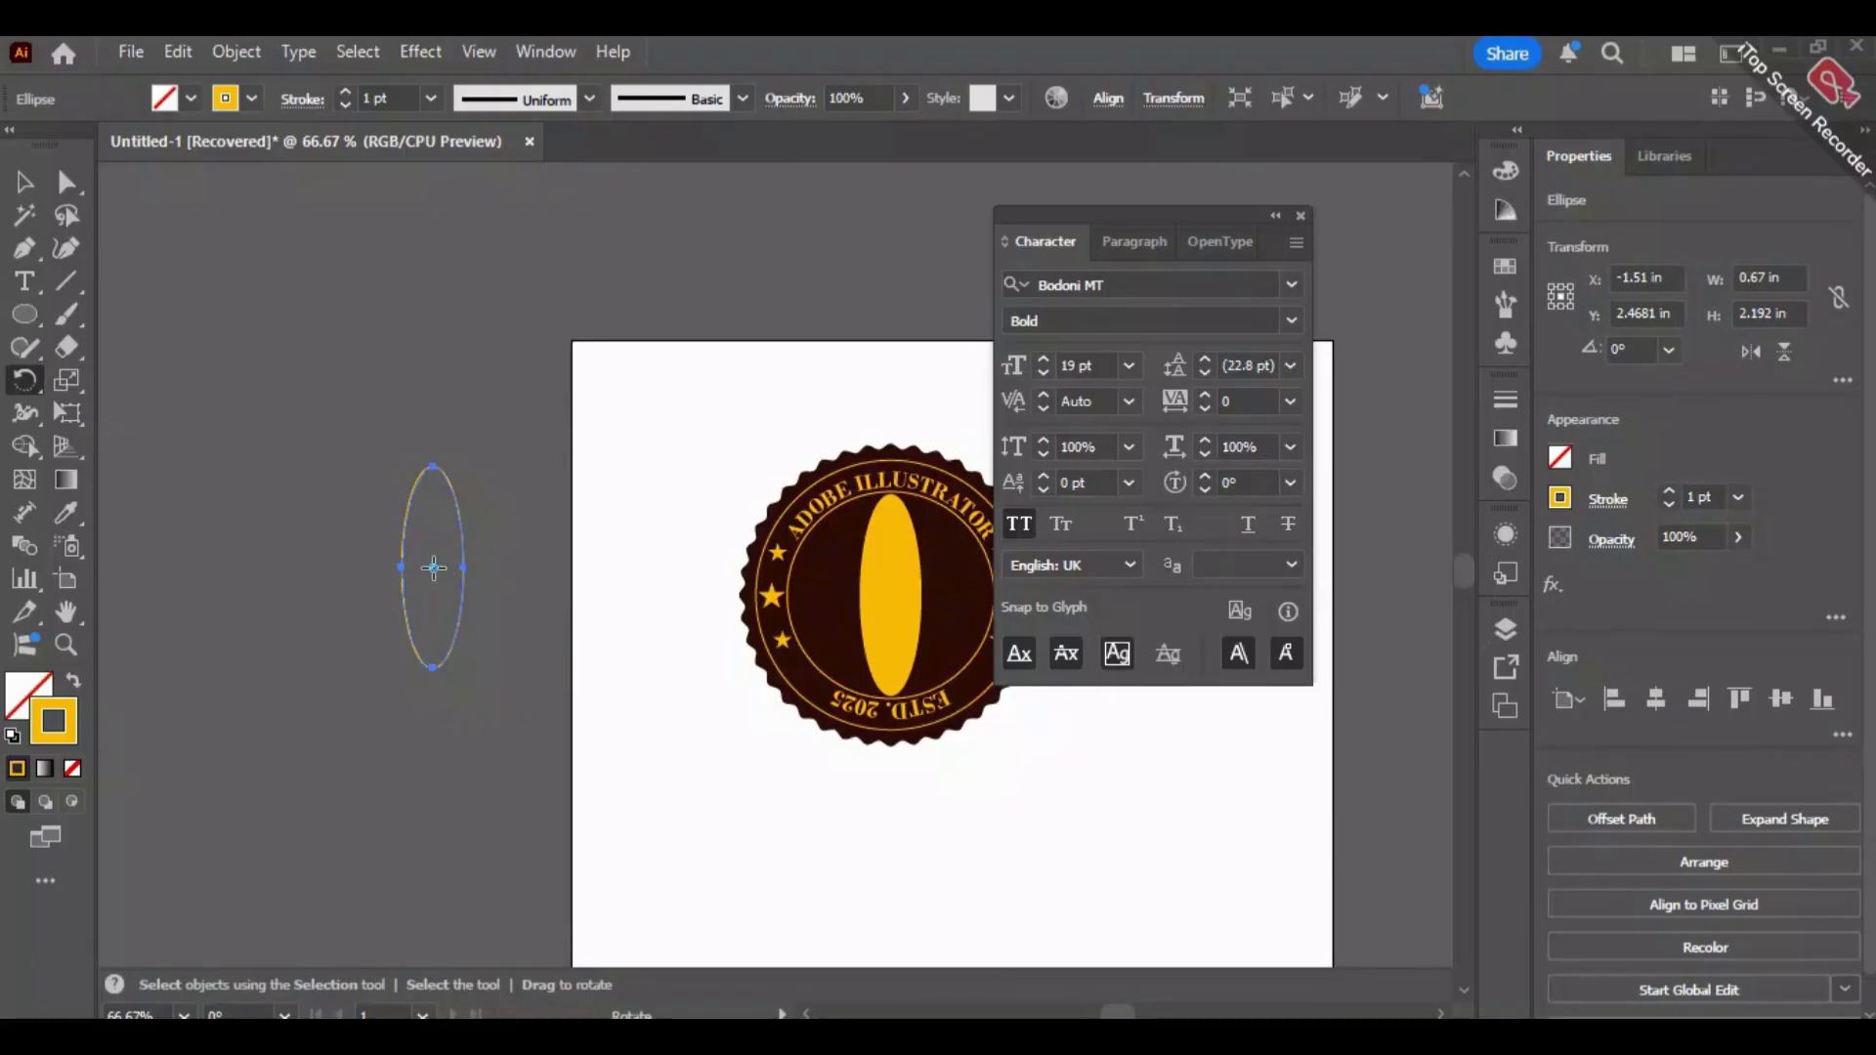
pyautogui.press('alt')
pyautogui.keyDown('alt'); pyautogui.click(433, 568); pyautogui.keyUp('alt')
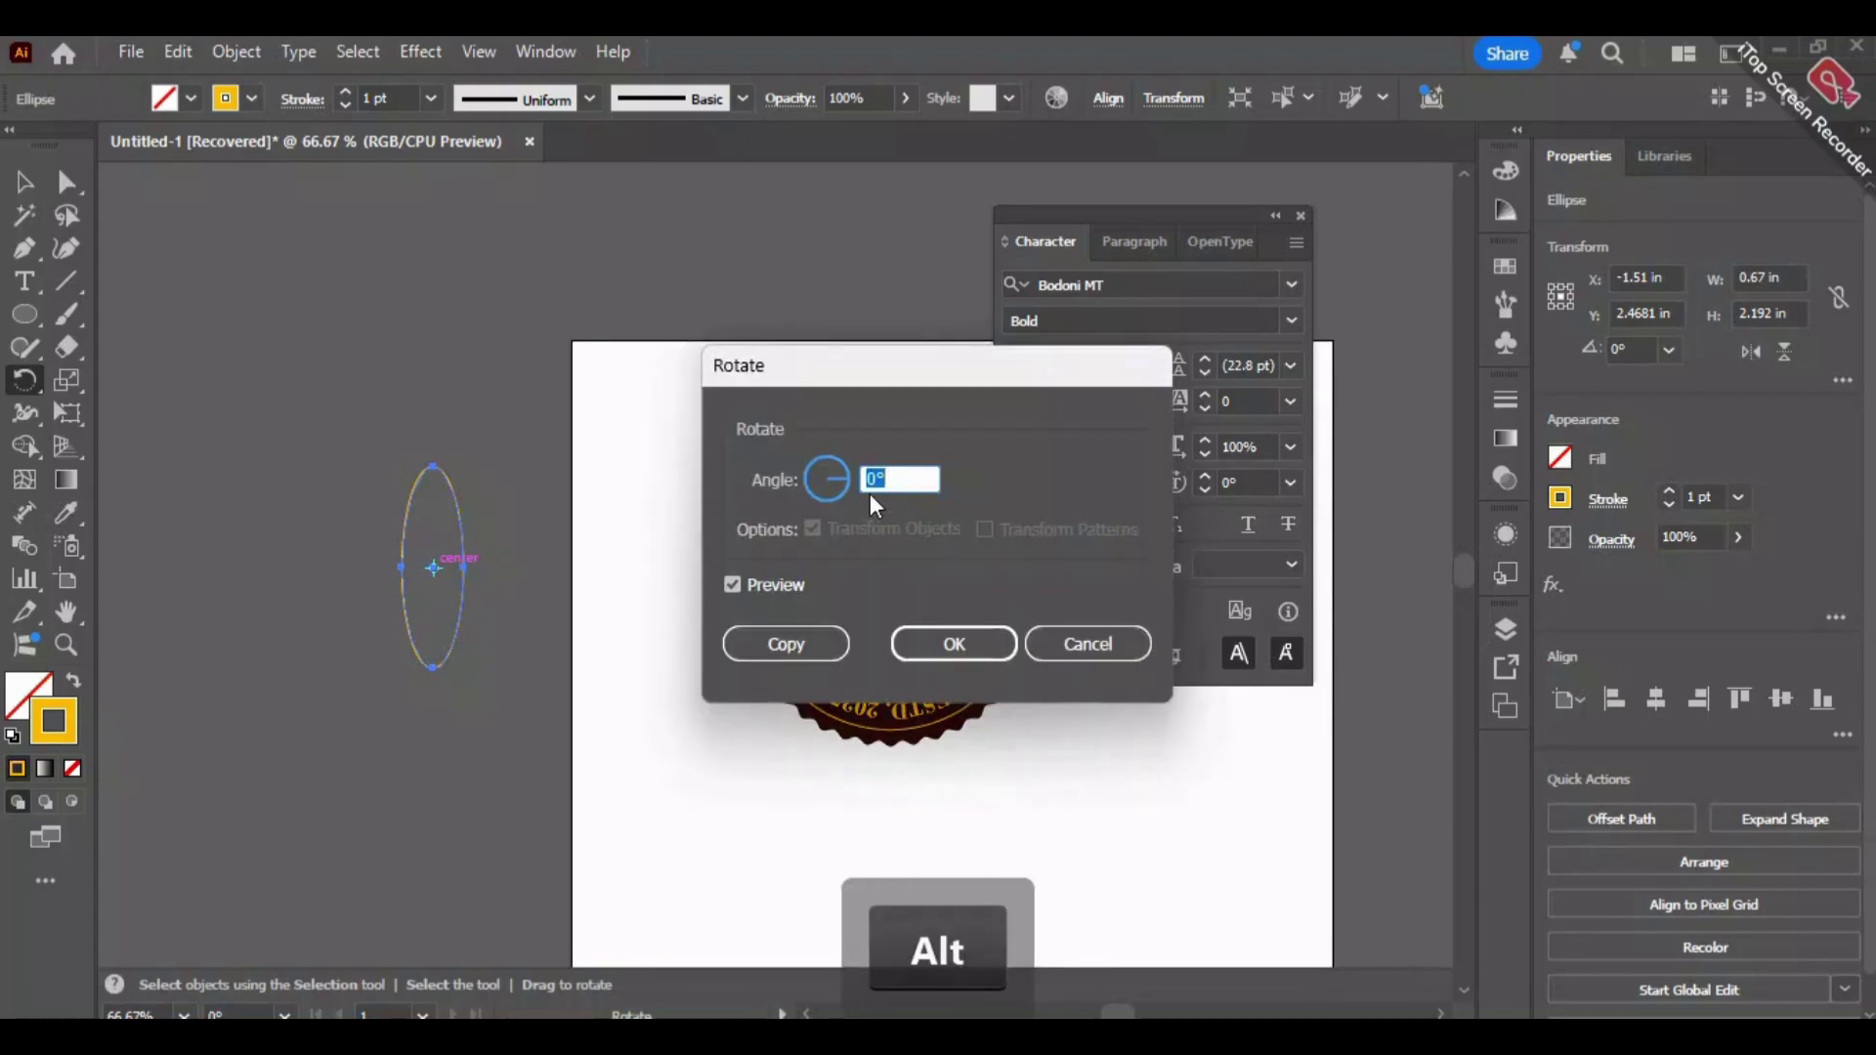
pyautogui.write('5')
pyautogui.click(815, 647)
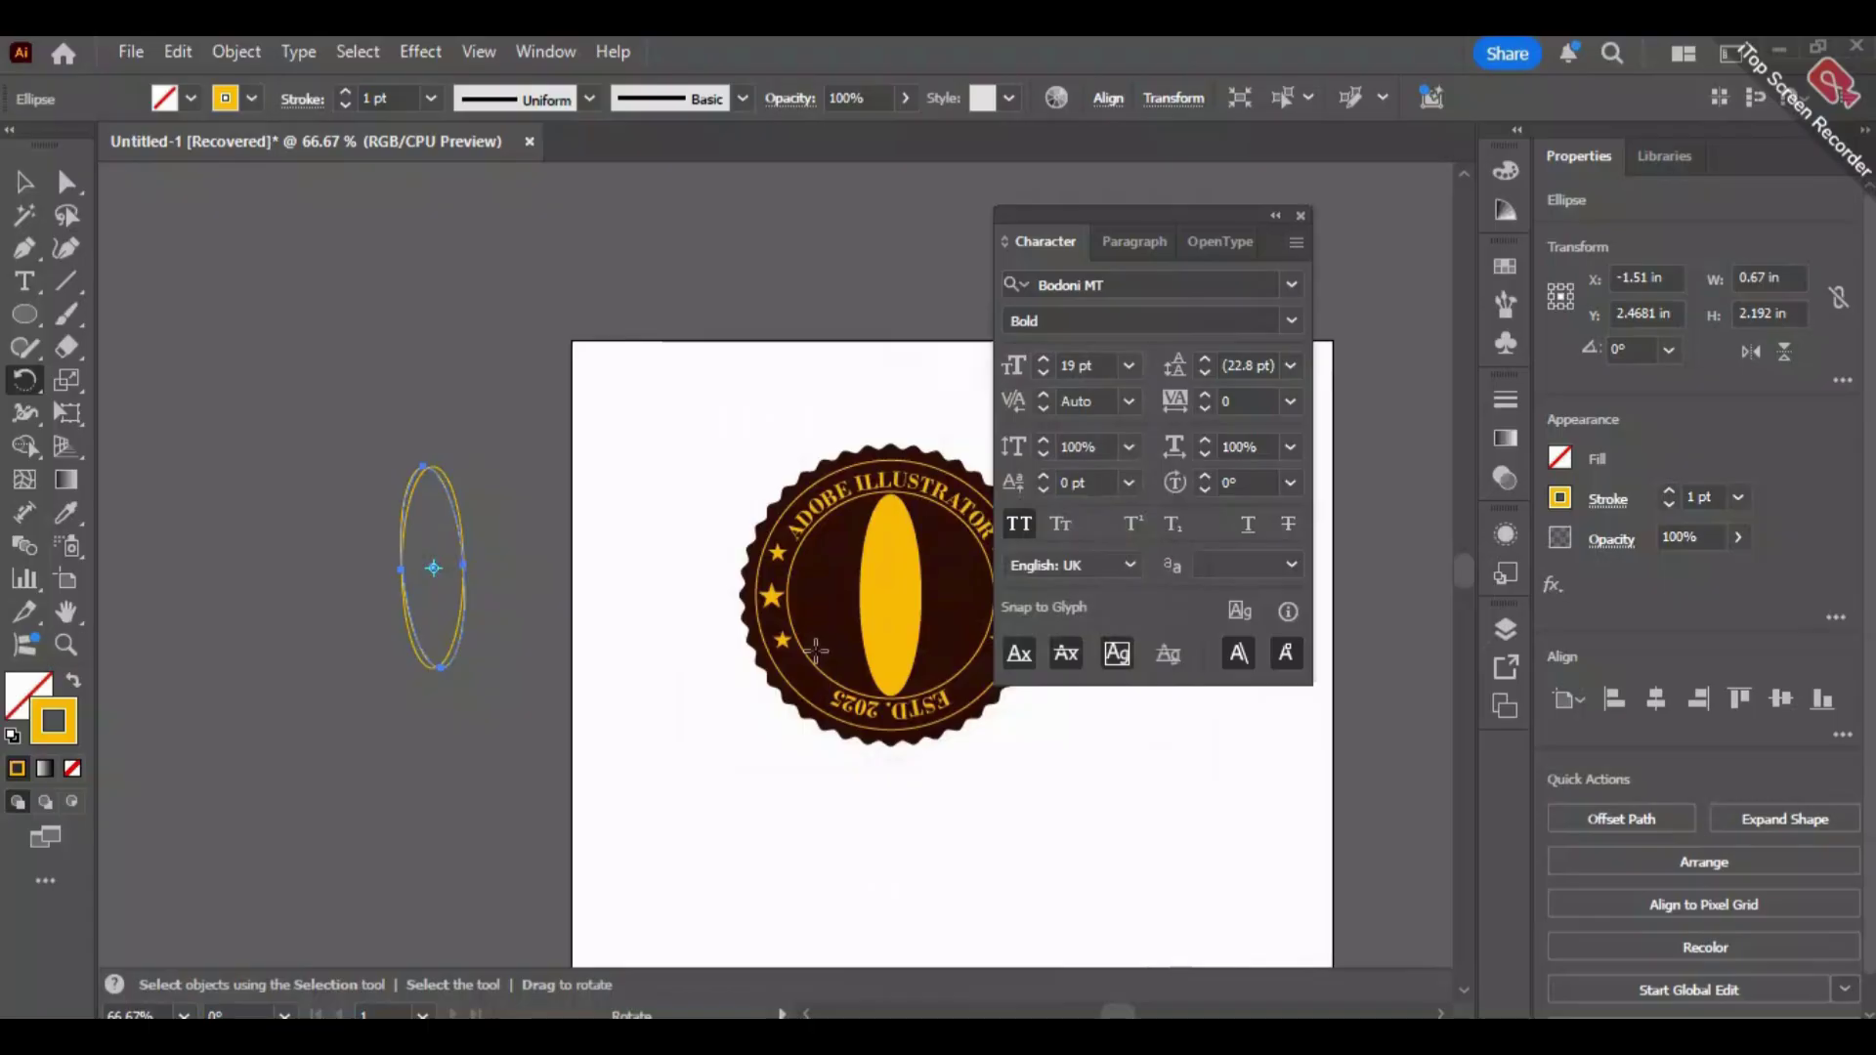
# Repeat the 5° rotated copy until the ellipse outlines form a complete round rosette, and undo the surplus copies.
pyautogui.hotkey('ctrl', 'd')
pyautogui.hotkey('ctrl', 'd')
pyautogui.hotkey('ctrl', 'd')
pyautogui.hotkey('ctrl', 'd')
pyautogui.hotkey('ctrl', 'd')
pyautogui.hotkey('ctrl', 'd')
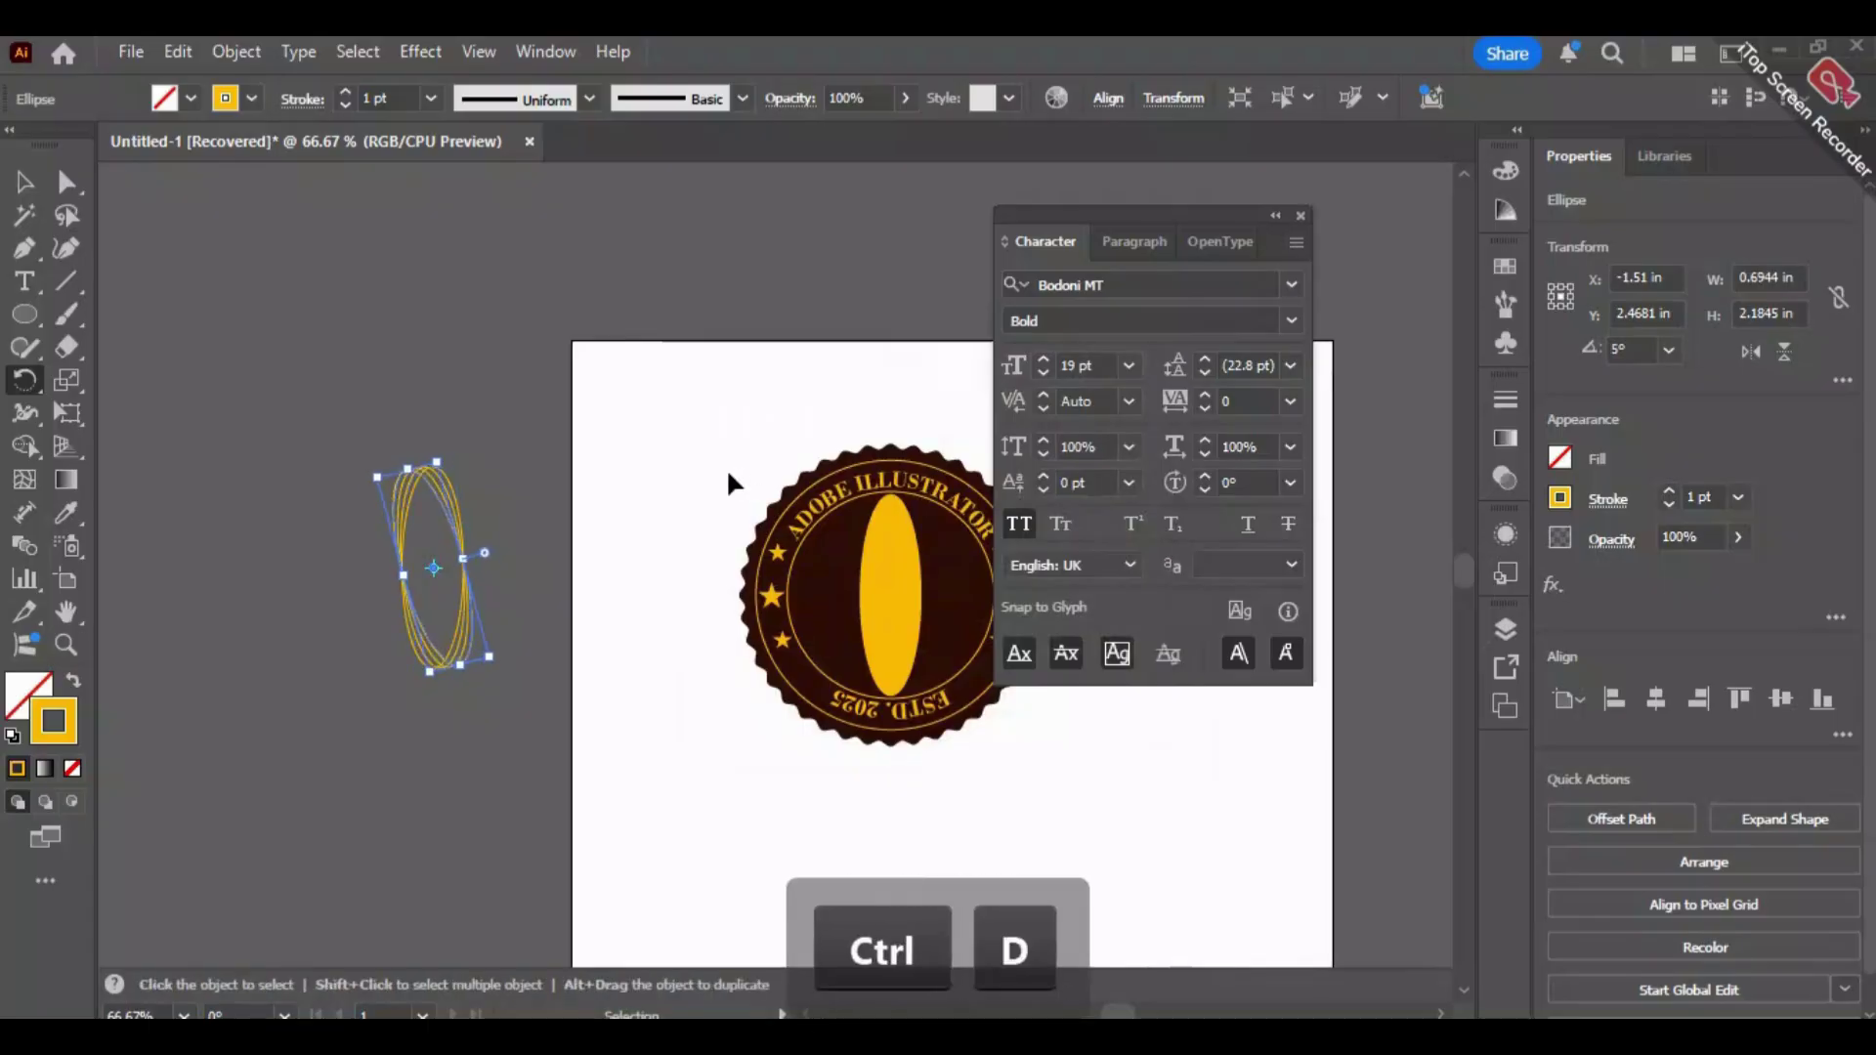
pyautogui.hotkey('ctrl', 'd')
pyautogui.hotkey('ctrl', 'd')
pyautogui.hotkey('ctrl', 'd')
pyautogui.hotkey('ctrl', 'd')
pyautogui.hotkey('ctrl', 'd')
pyautogui.hotkey('ctrl', 'd')
pyautogui.hotkey('ctrl', 'd')
pyautogui.hotkey('ctrl', 'd')
pyautogui.hotkey('ctrl', 'd')
pyautogui.hotkey('ctrl', 'd')
pyautogui.hotkey('ctrl', 'd')
pyautogui.hotkey('ctrl', 'd')
pyautogui.hotkey('ctrl', 'd')
pyautogui.hotkey('ctrl', 'd')
pyautogui.hotkey('ctrl', 'd')
pyautogui.hotkey('ctrl', 'd')
pyautogui.hotkey('ctrl', 'd')
pyautogui.hotkey('ctrl', 'd')
pyautogui.hotkey('ctrl', 'd')
pyautogui.hotkey('ctrl', 'd')
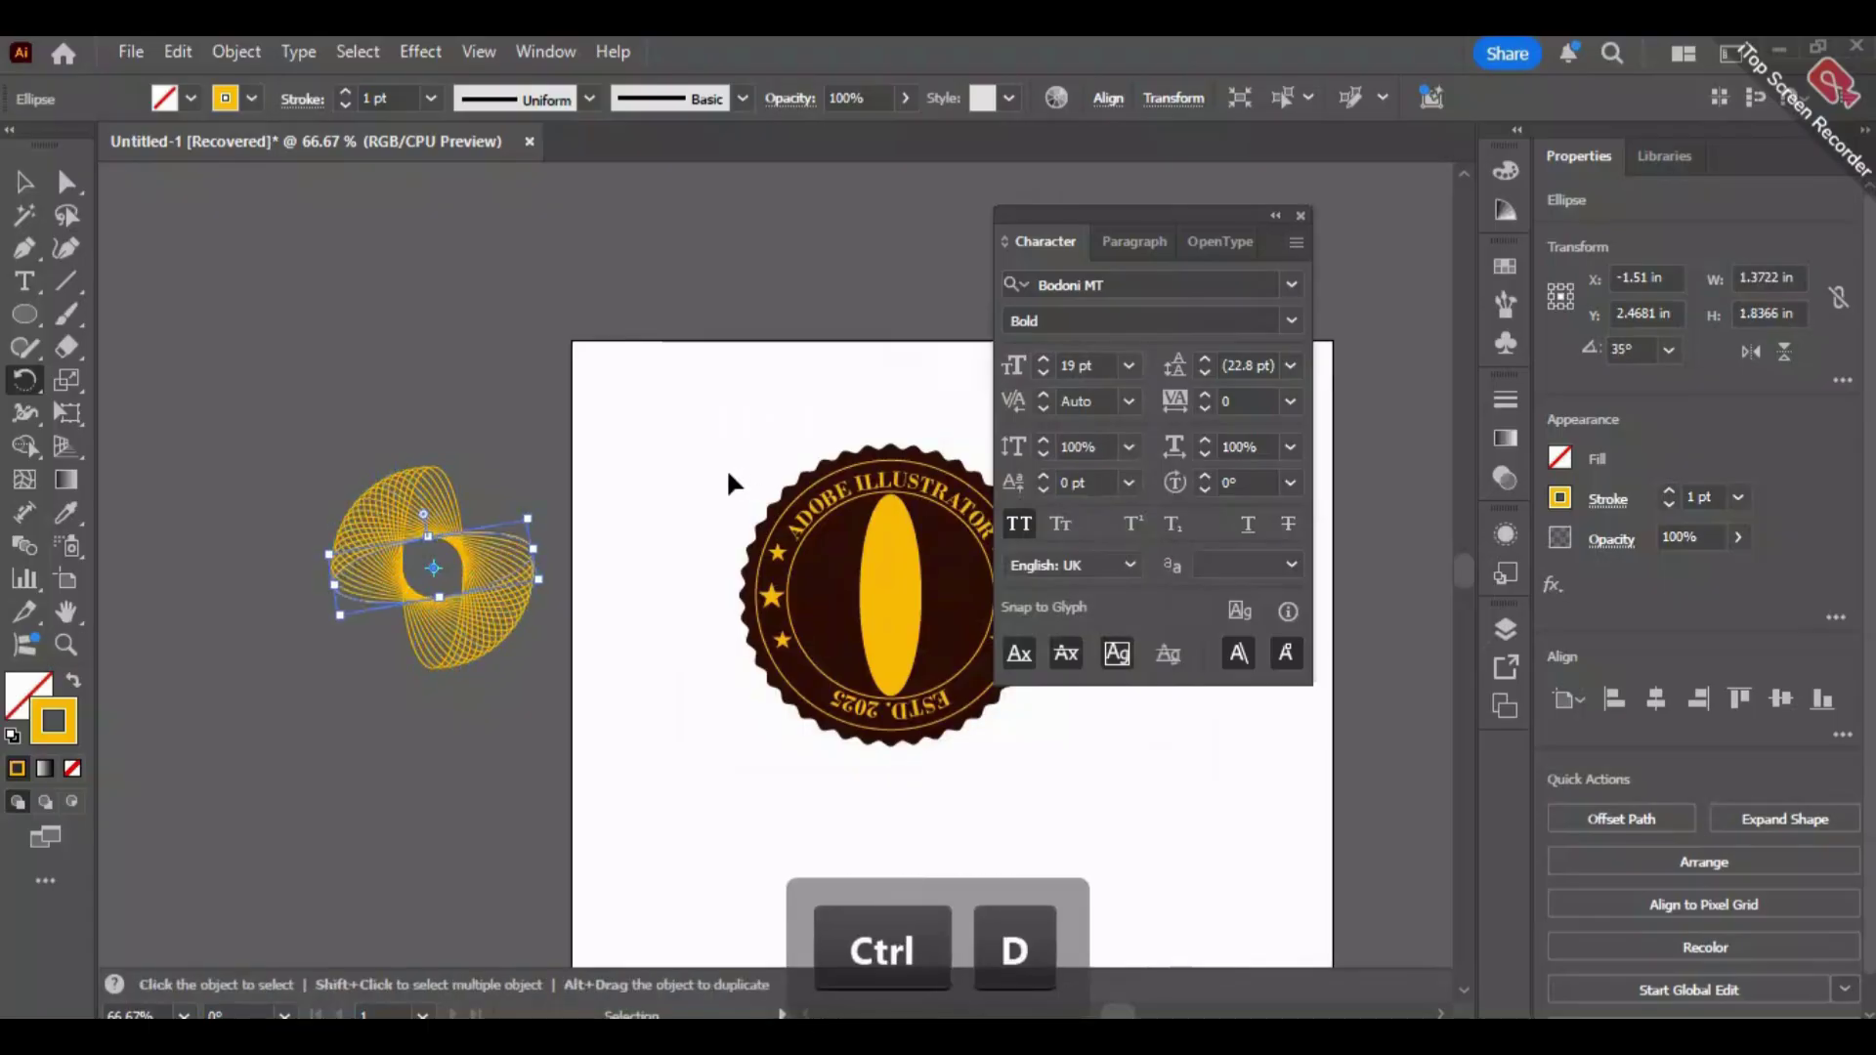
pyautogui.hotkey('ctrl', 'd')
pyautogui.hotkey('ctrl', 'd')
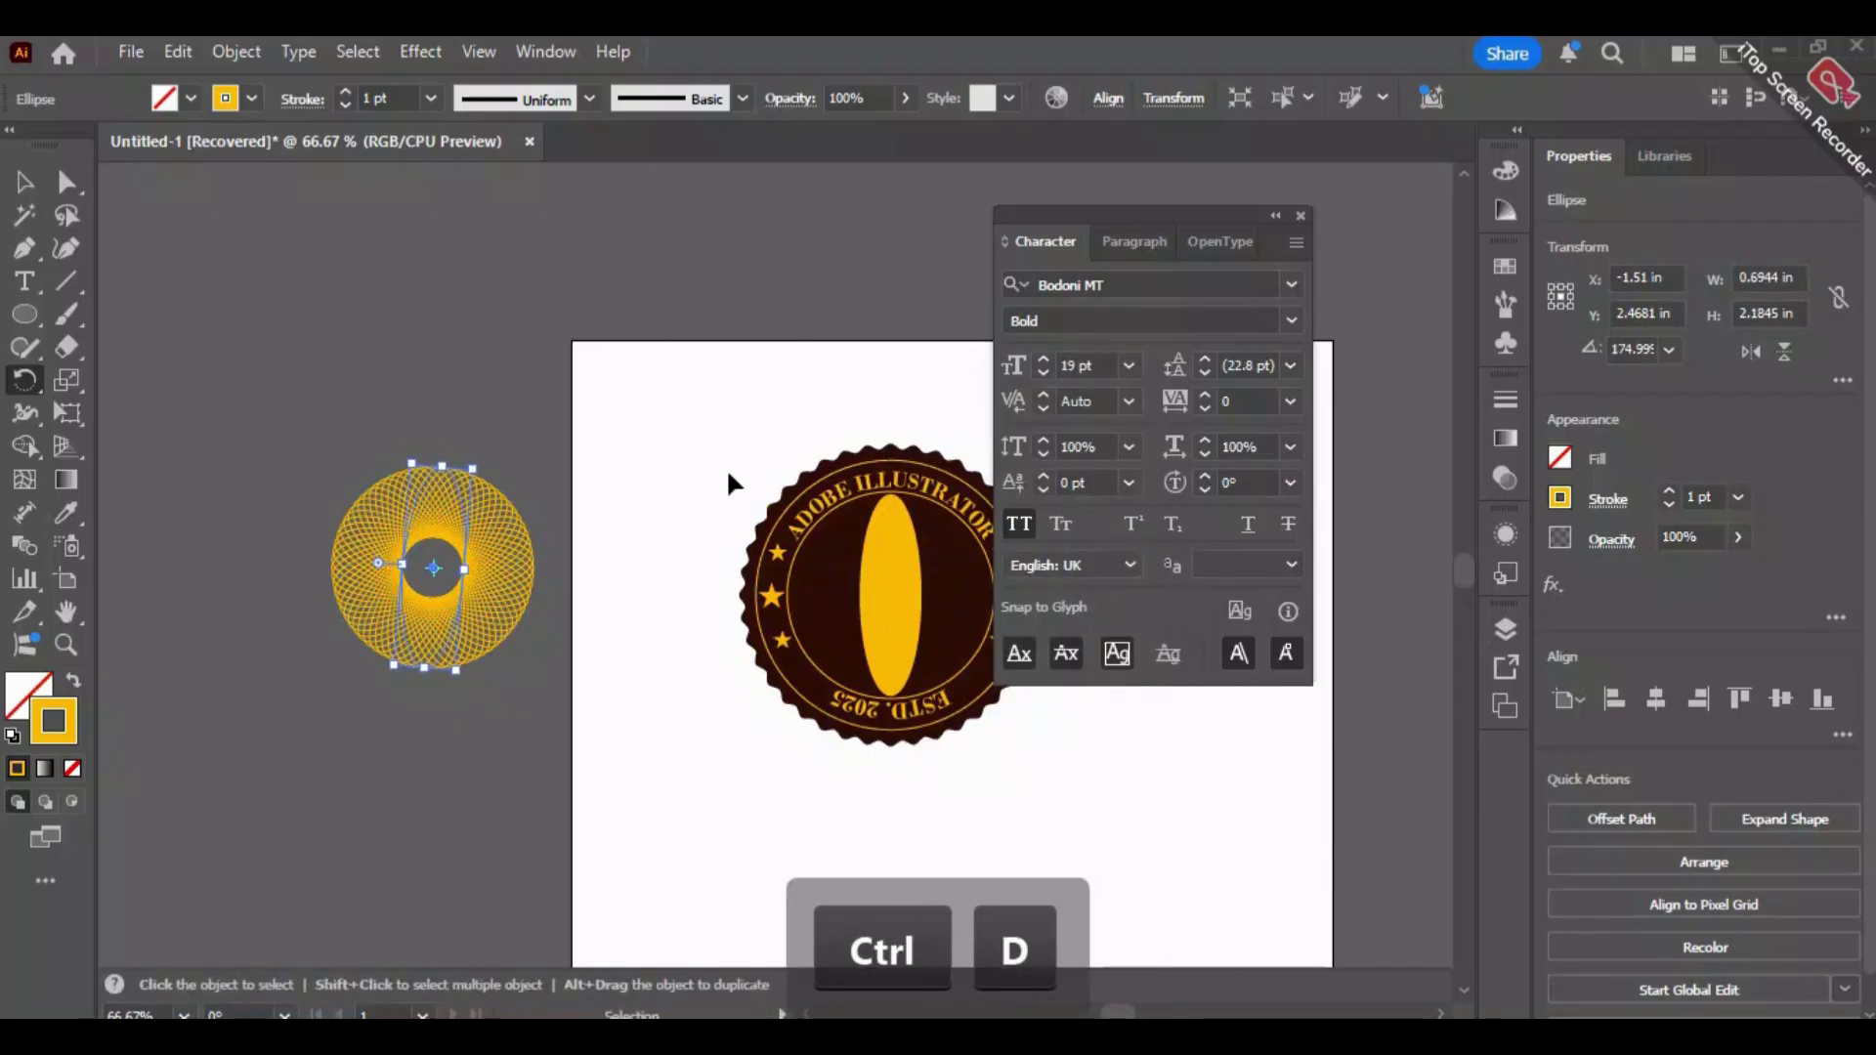
pyautogui.hotkey('ctrl', 'd')
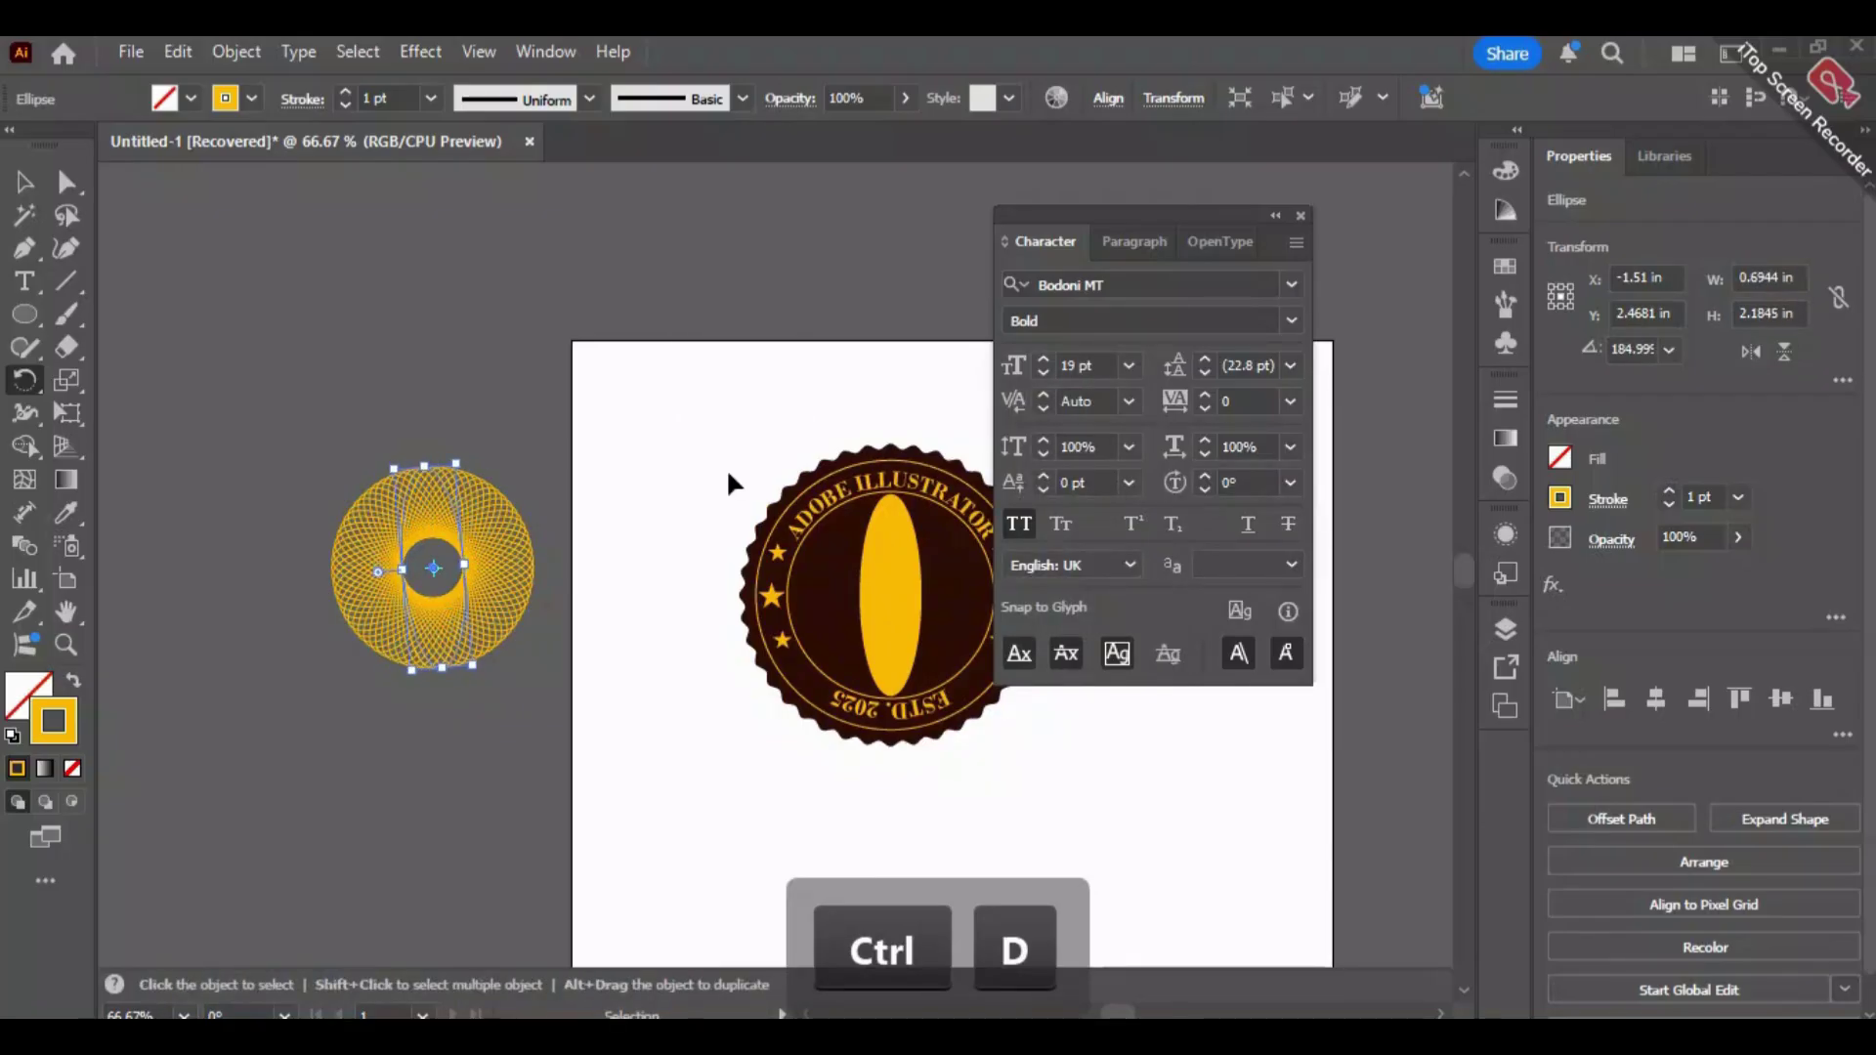
pyautogui.hotkey('ctrl', 'z')
pyautogui.hotkey('ctrl', 'z')
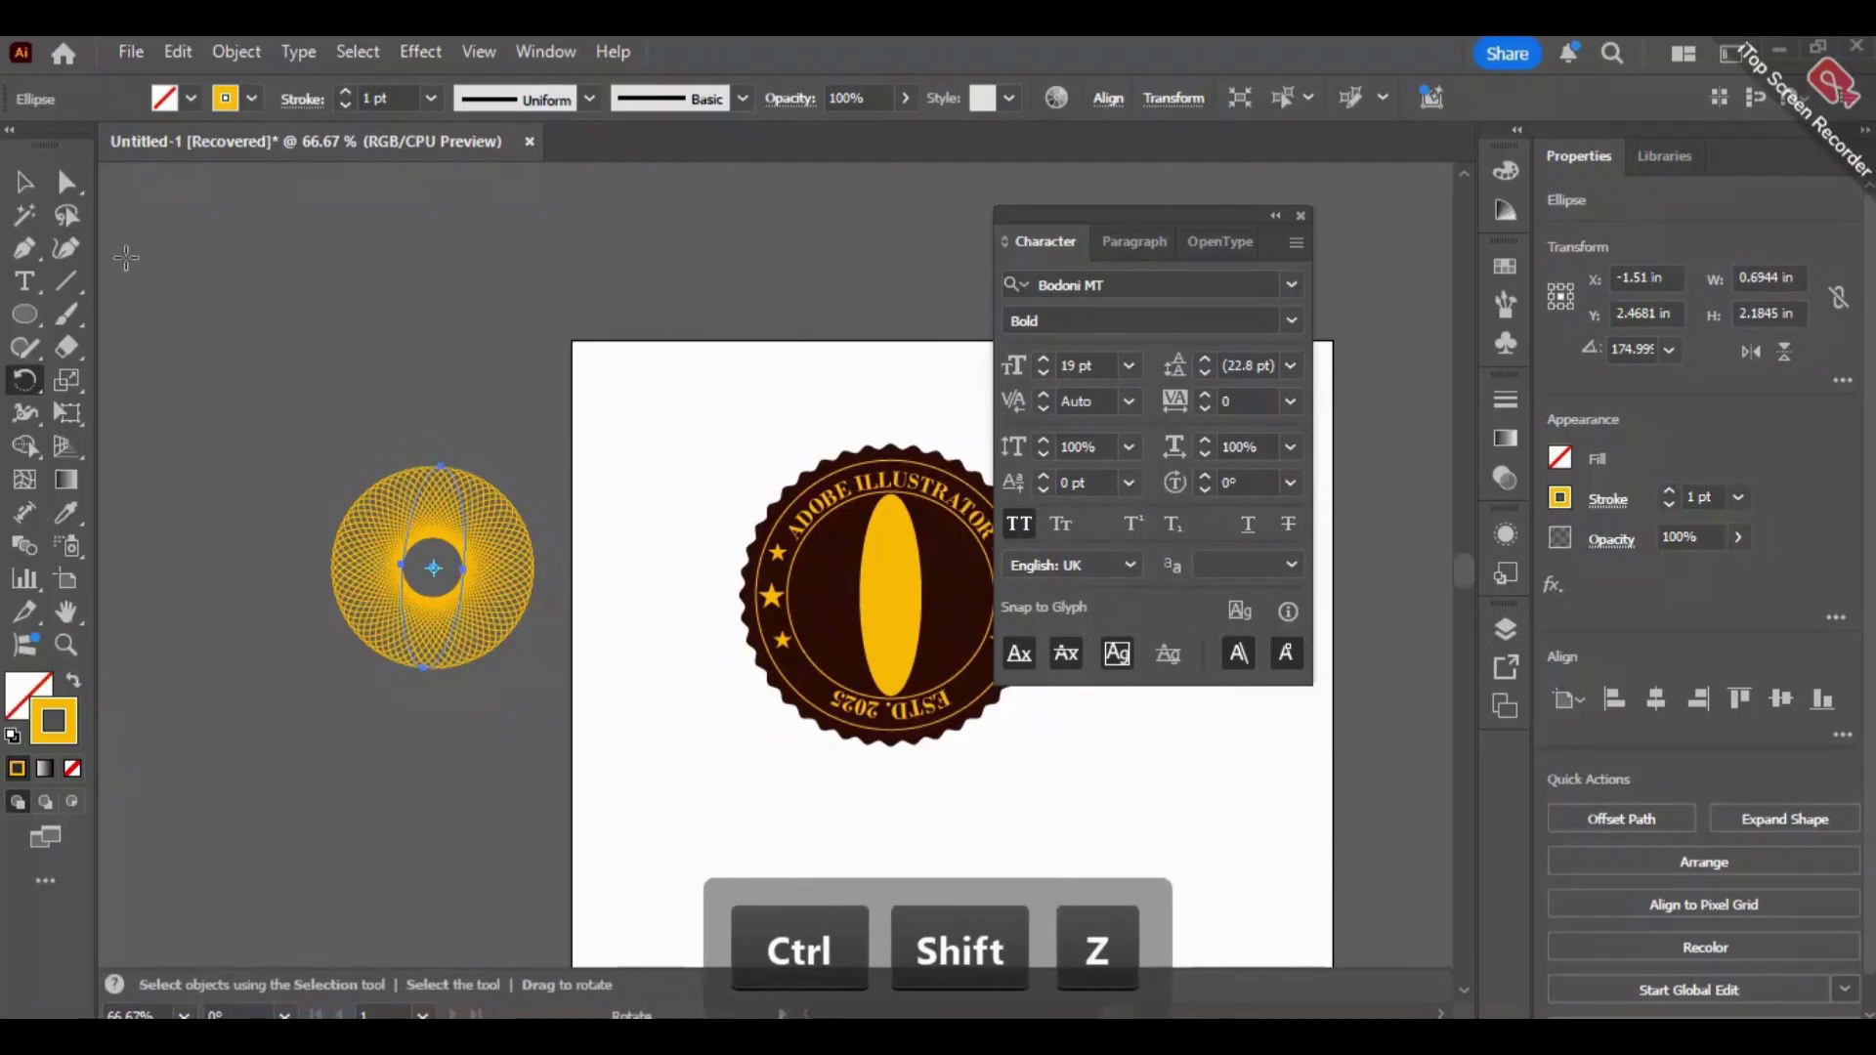
pyautogui.click(27, 188)
pyautogui.click(396, 321)
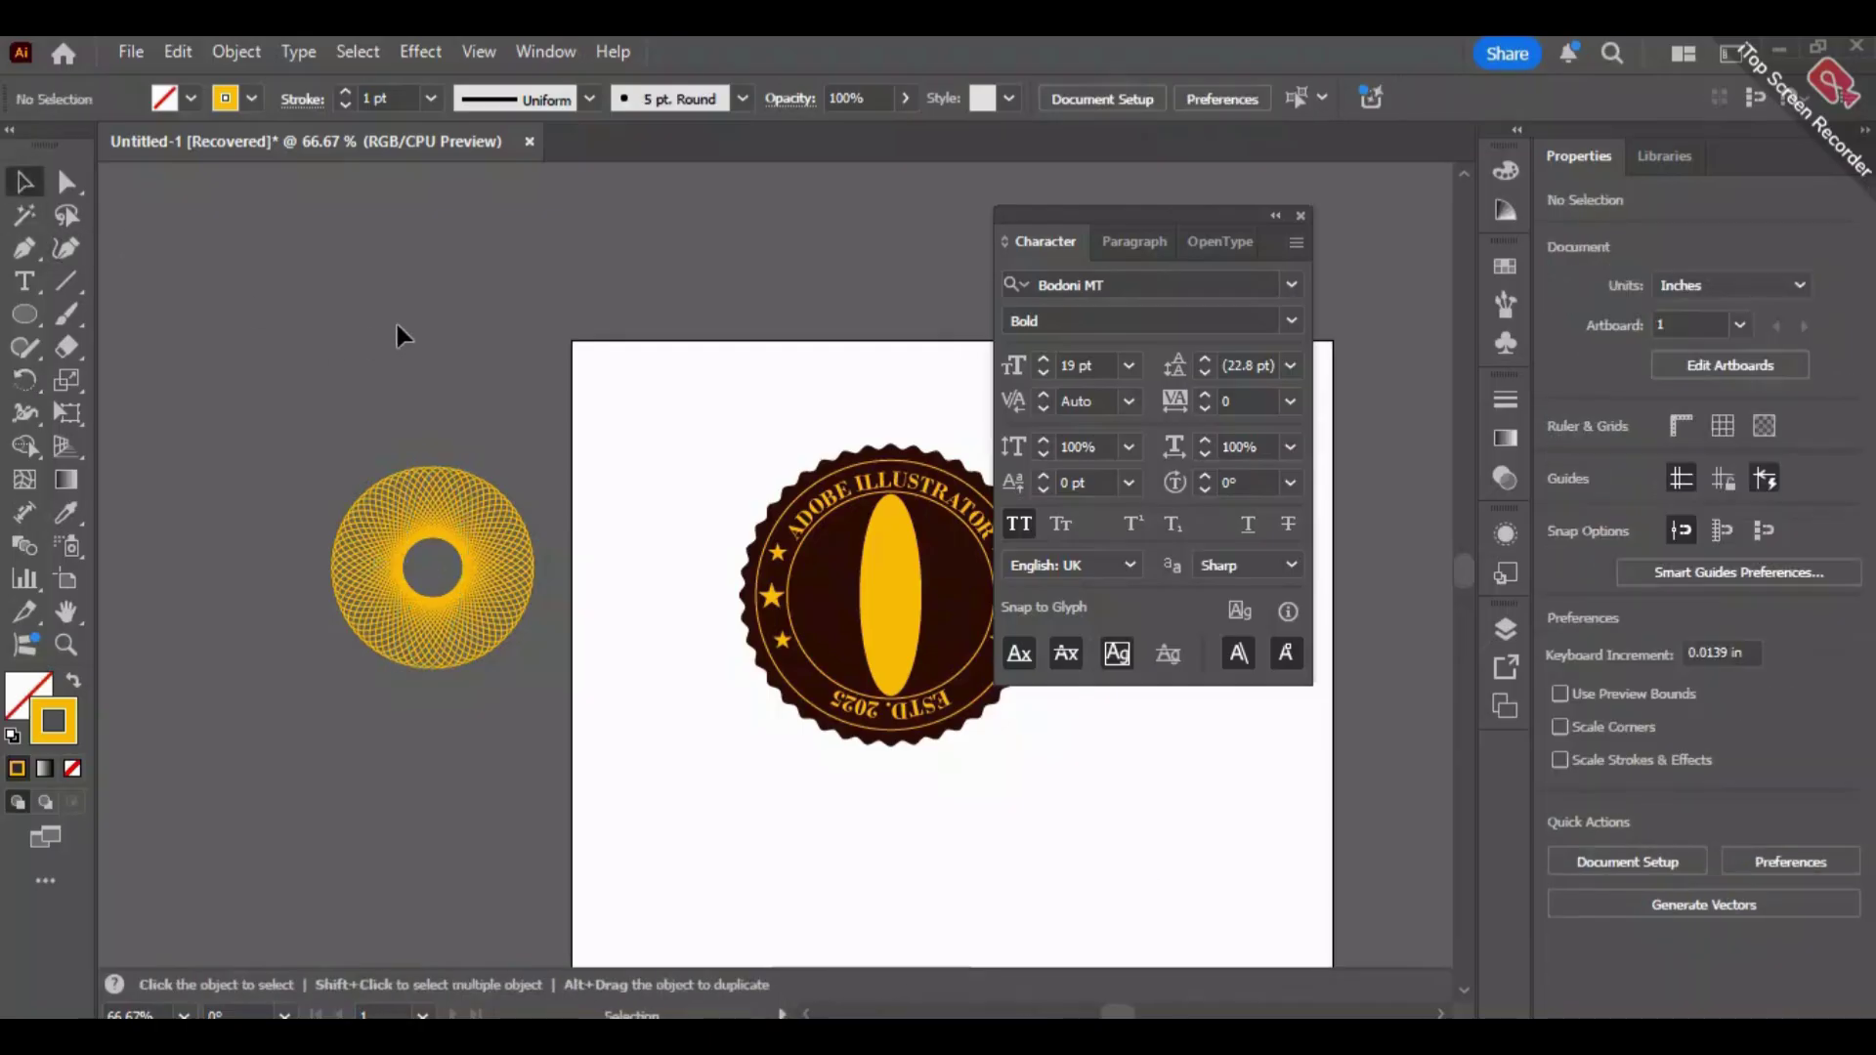
# Delete the solid yellow ellipse from the badge and move the whole rosette of outlines into the inner circle.
pyautogui.moveTo(580, 321); pyautogui.dragTo(441, 321)
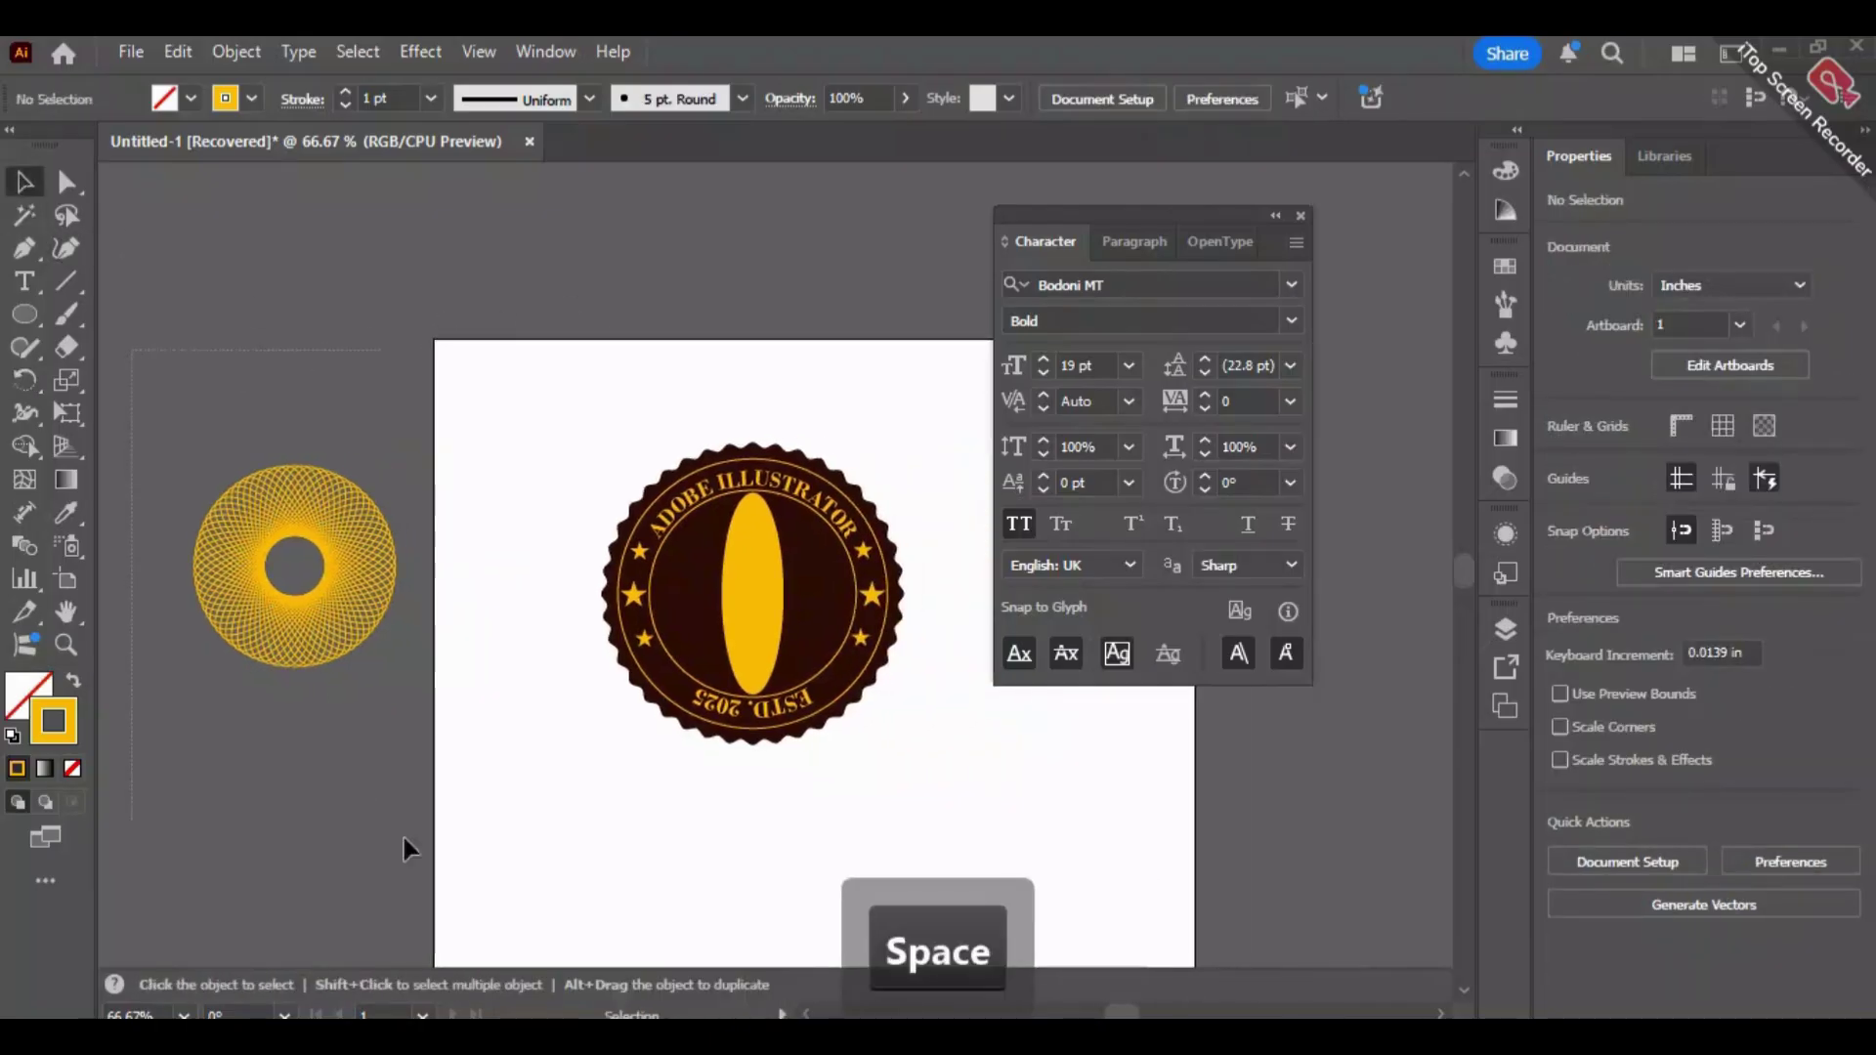
pyautogui.moveTo(324, 514); pyautogui.dragTo(425, 690)
pyautogui.click(733, 576)
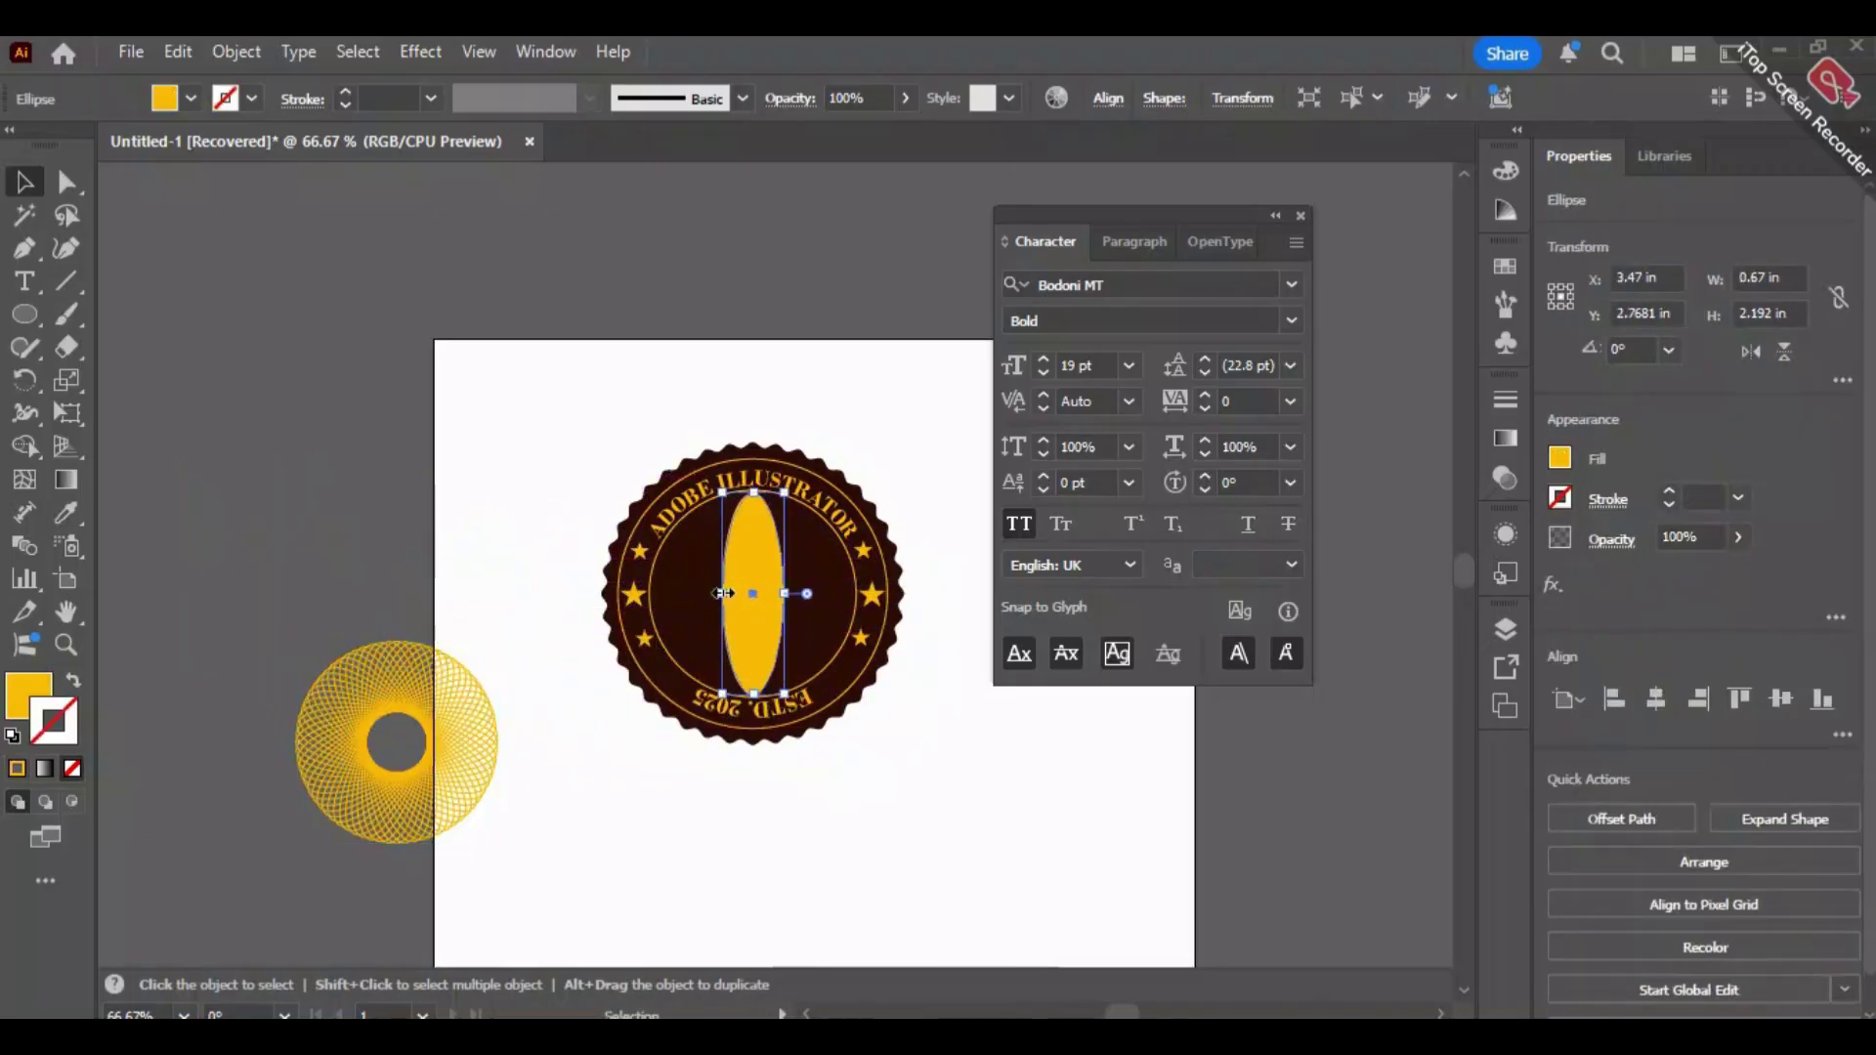
pyautogui.press('Delete')
pyautogui.moveTo(195, 481); pyautogui.dragTo(542, 850)
pyautogui.moveTo(450, 748); pyautogui.dragTo(808, 613)
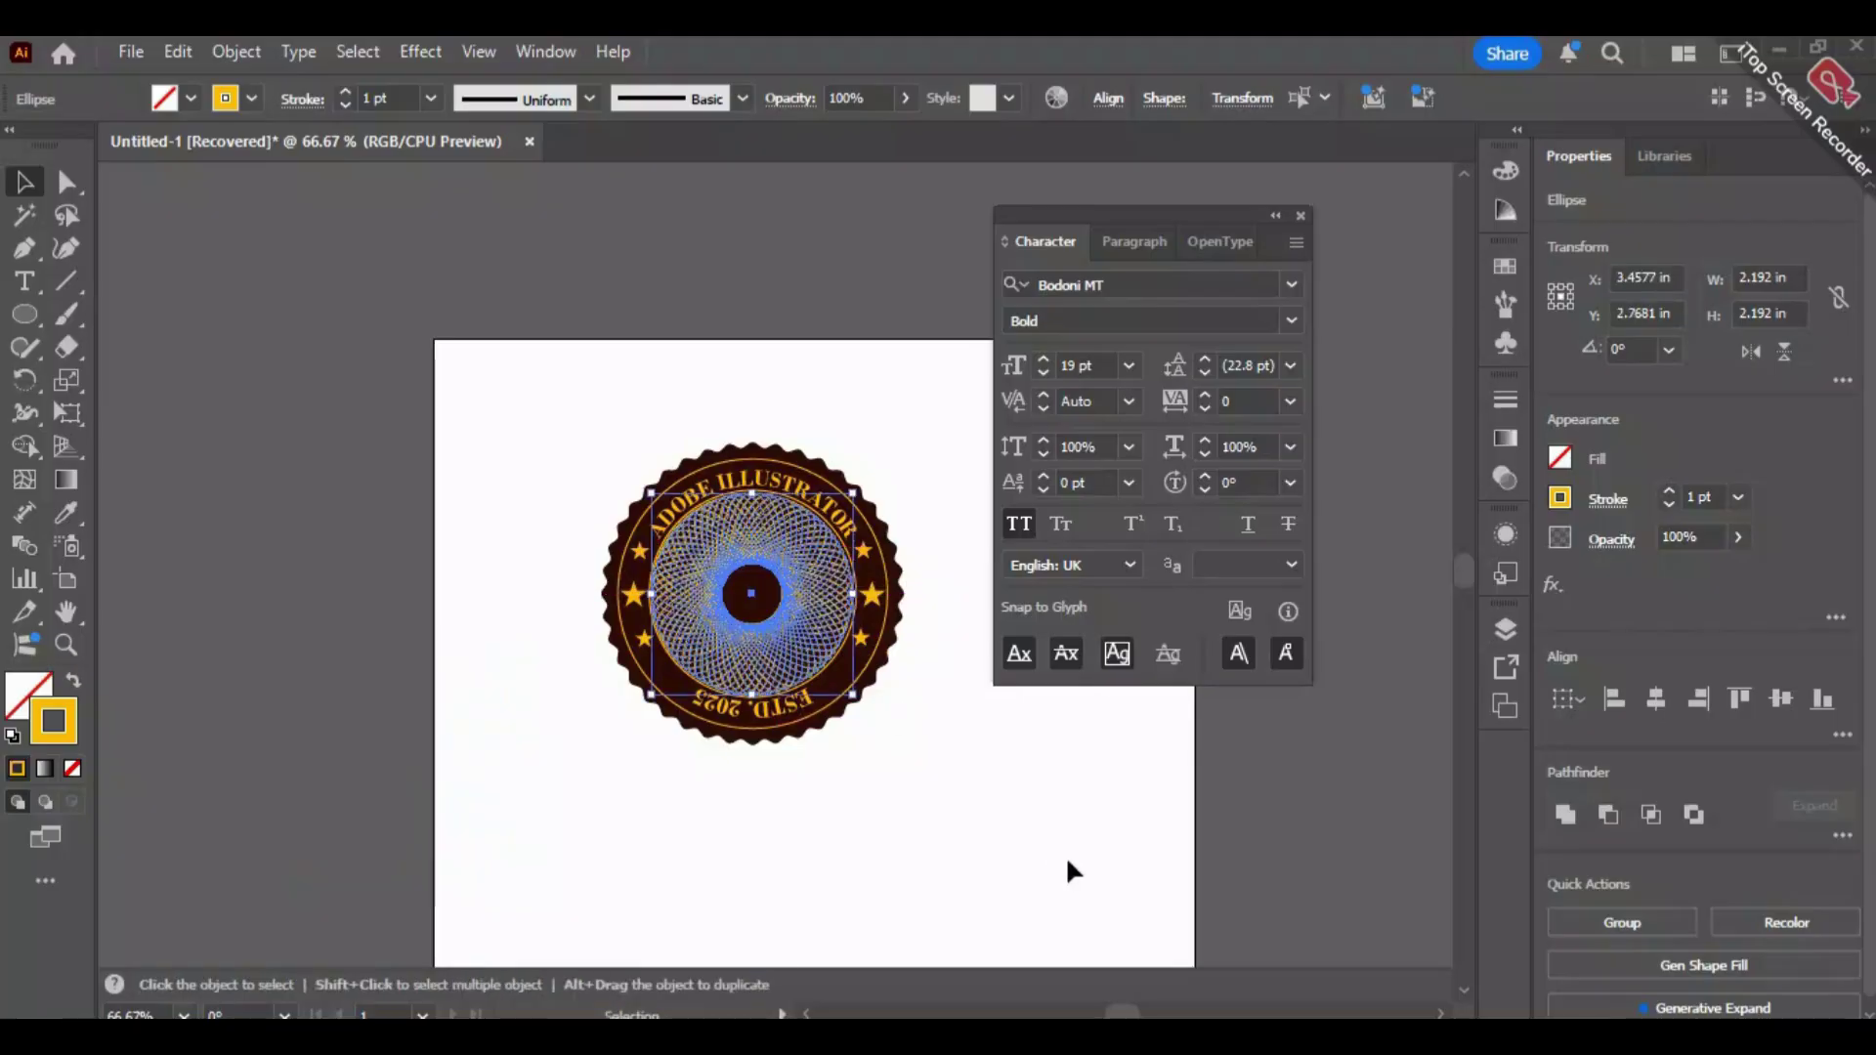
# Undo the last move of the line rosette into the badge's inner circle.
pyautogui.click(1064, 853)
pyautogui.scroll(3, 795, 772)
pyautogui.press('space')
pyautogui.moveTo(798, 780); pyautogui.dragTo(661, 918)
pyautogui.hotkey('ctrl', 'z')
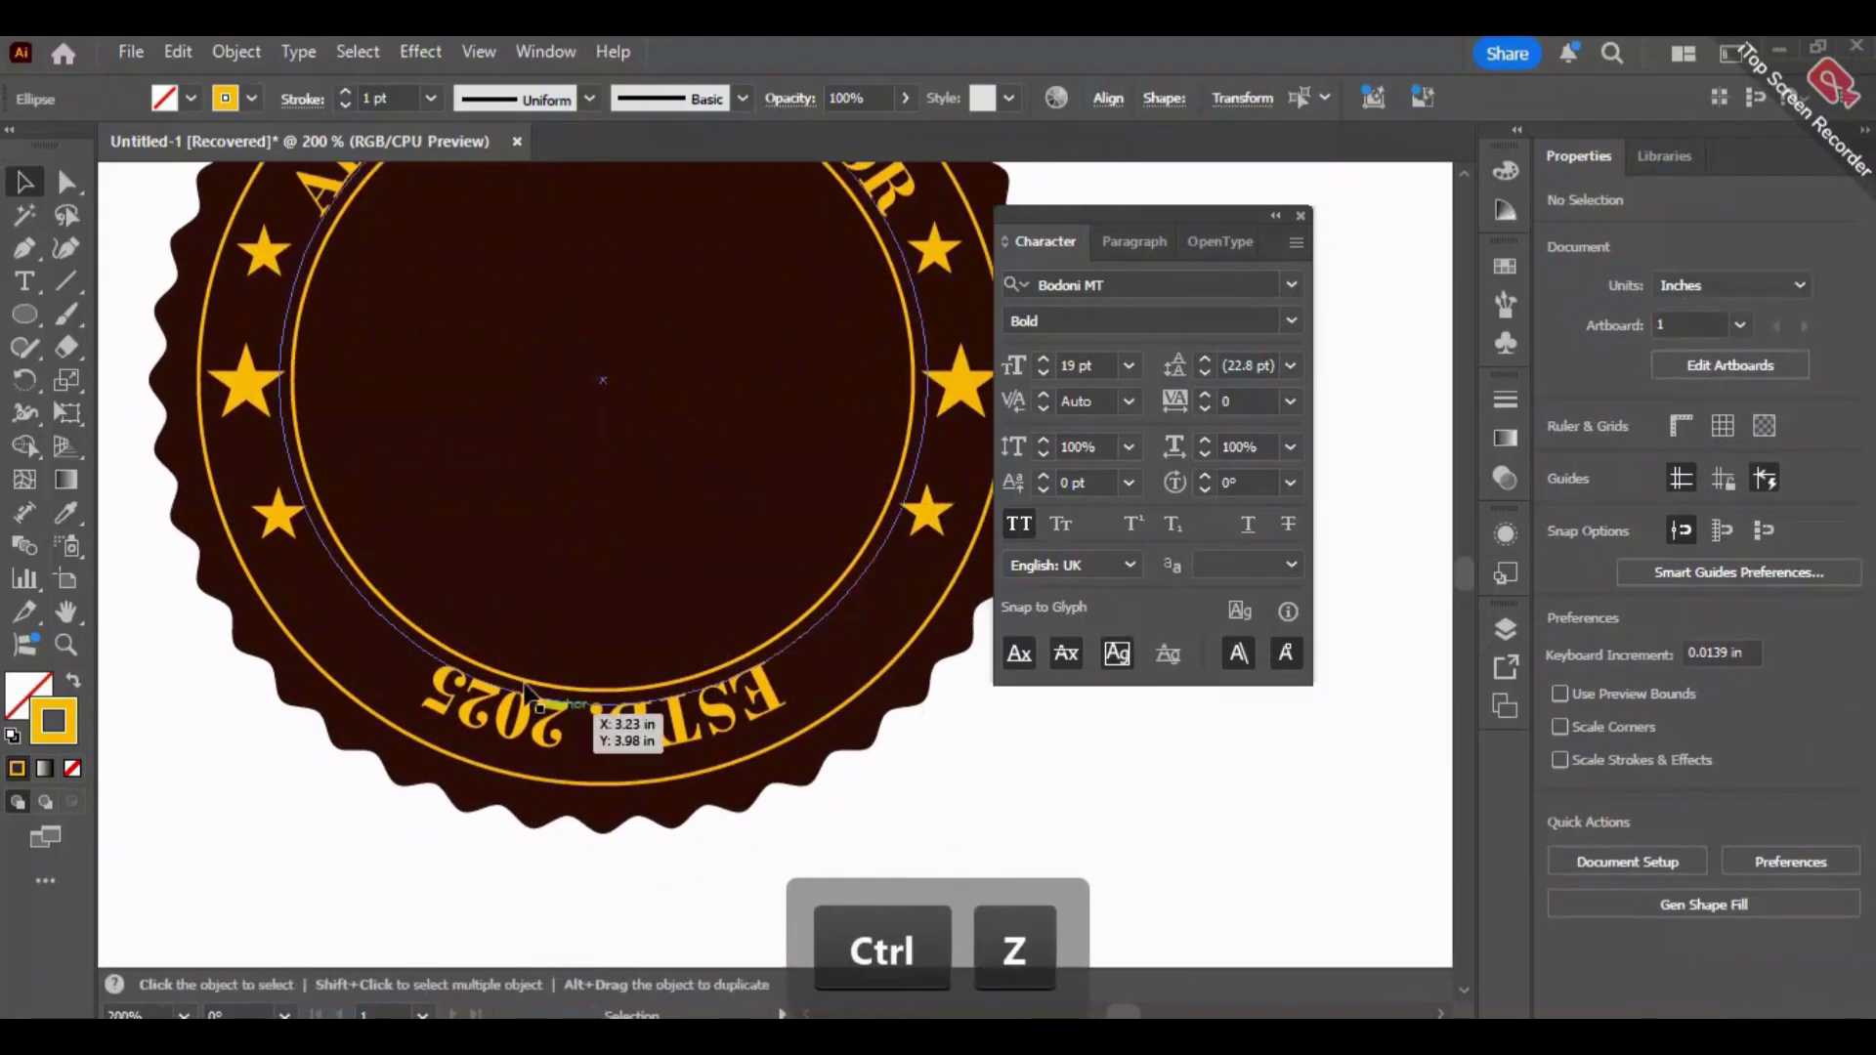
pyautogui.scroll(-5, 479, 770)
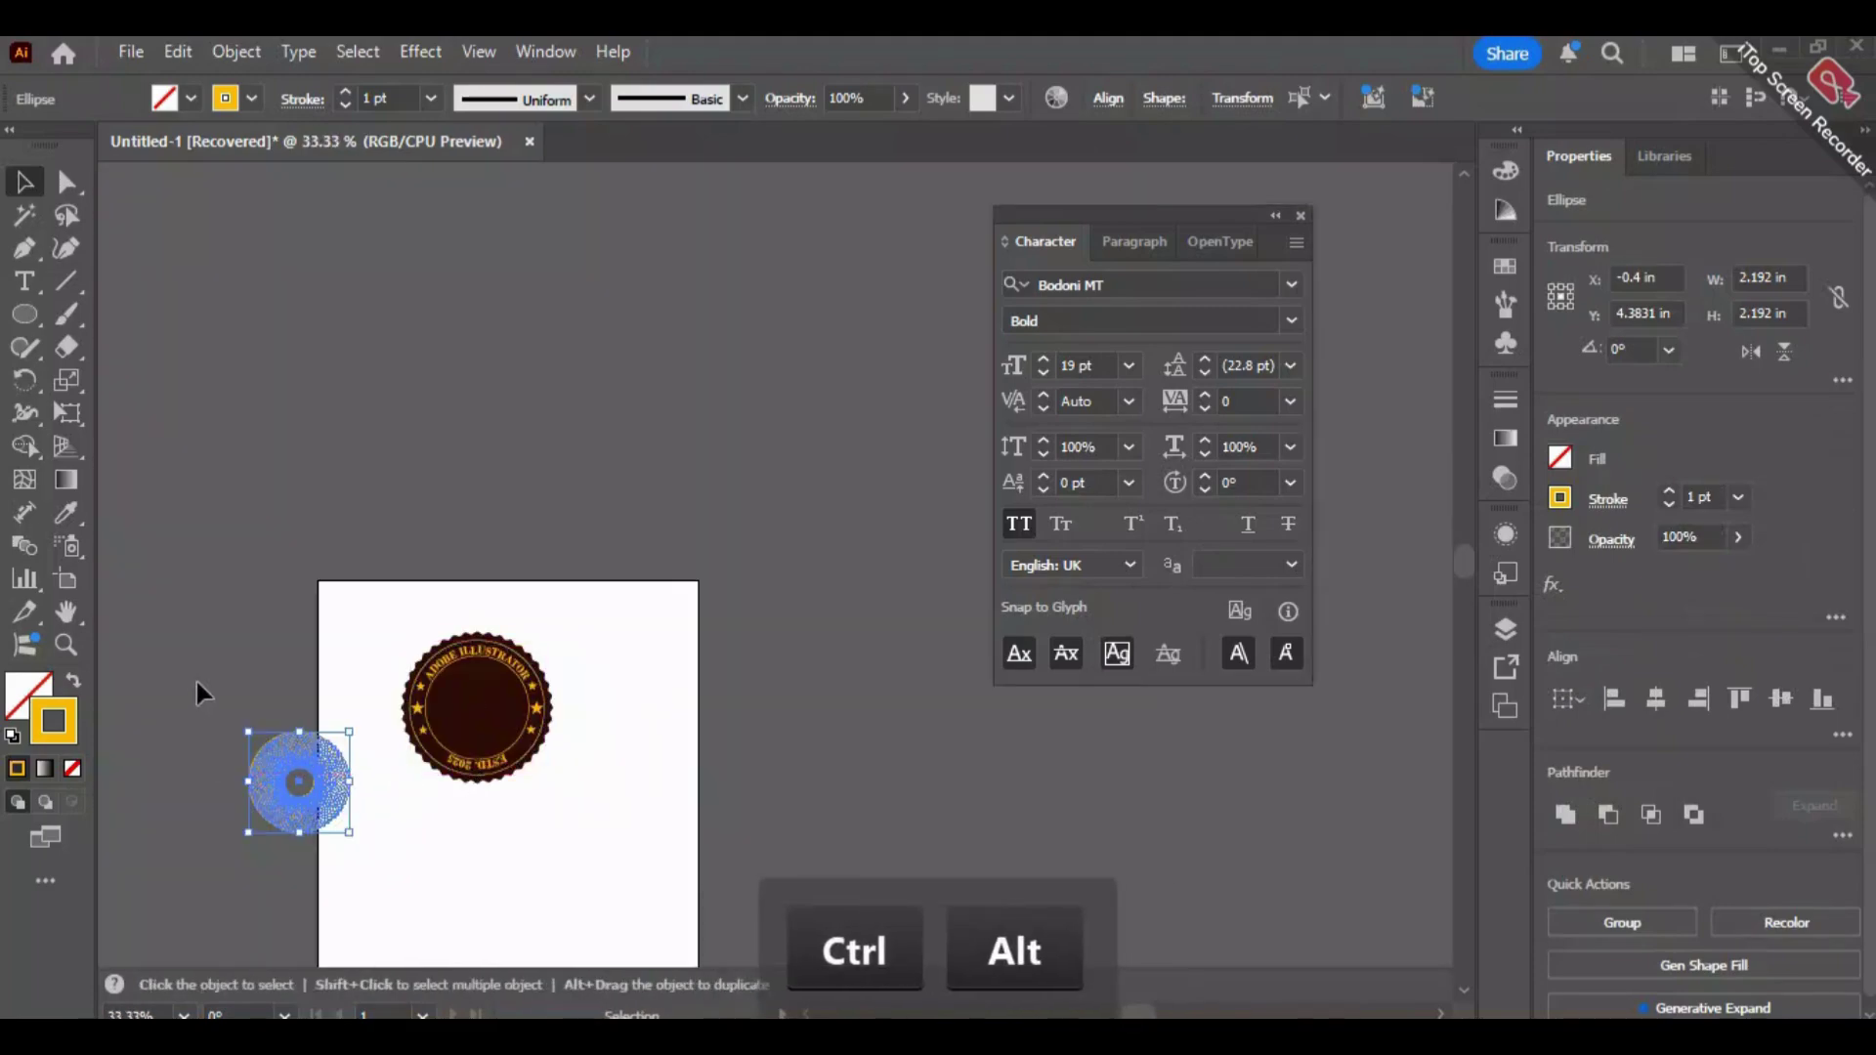
pyautogui.moveTo(208, 748); pyautogui.dragTo(221, 708)
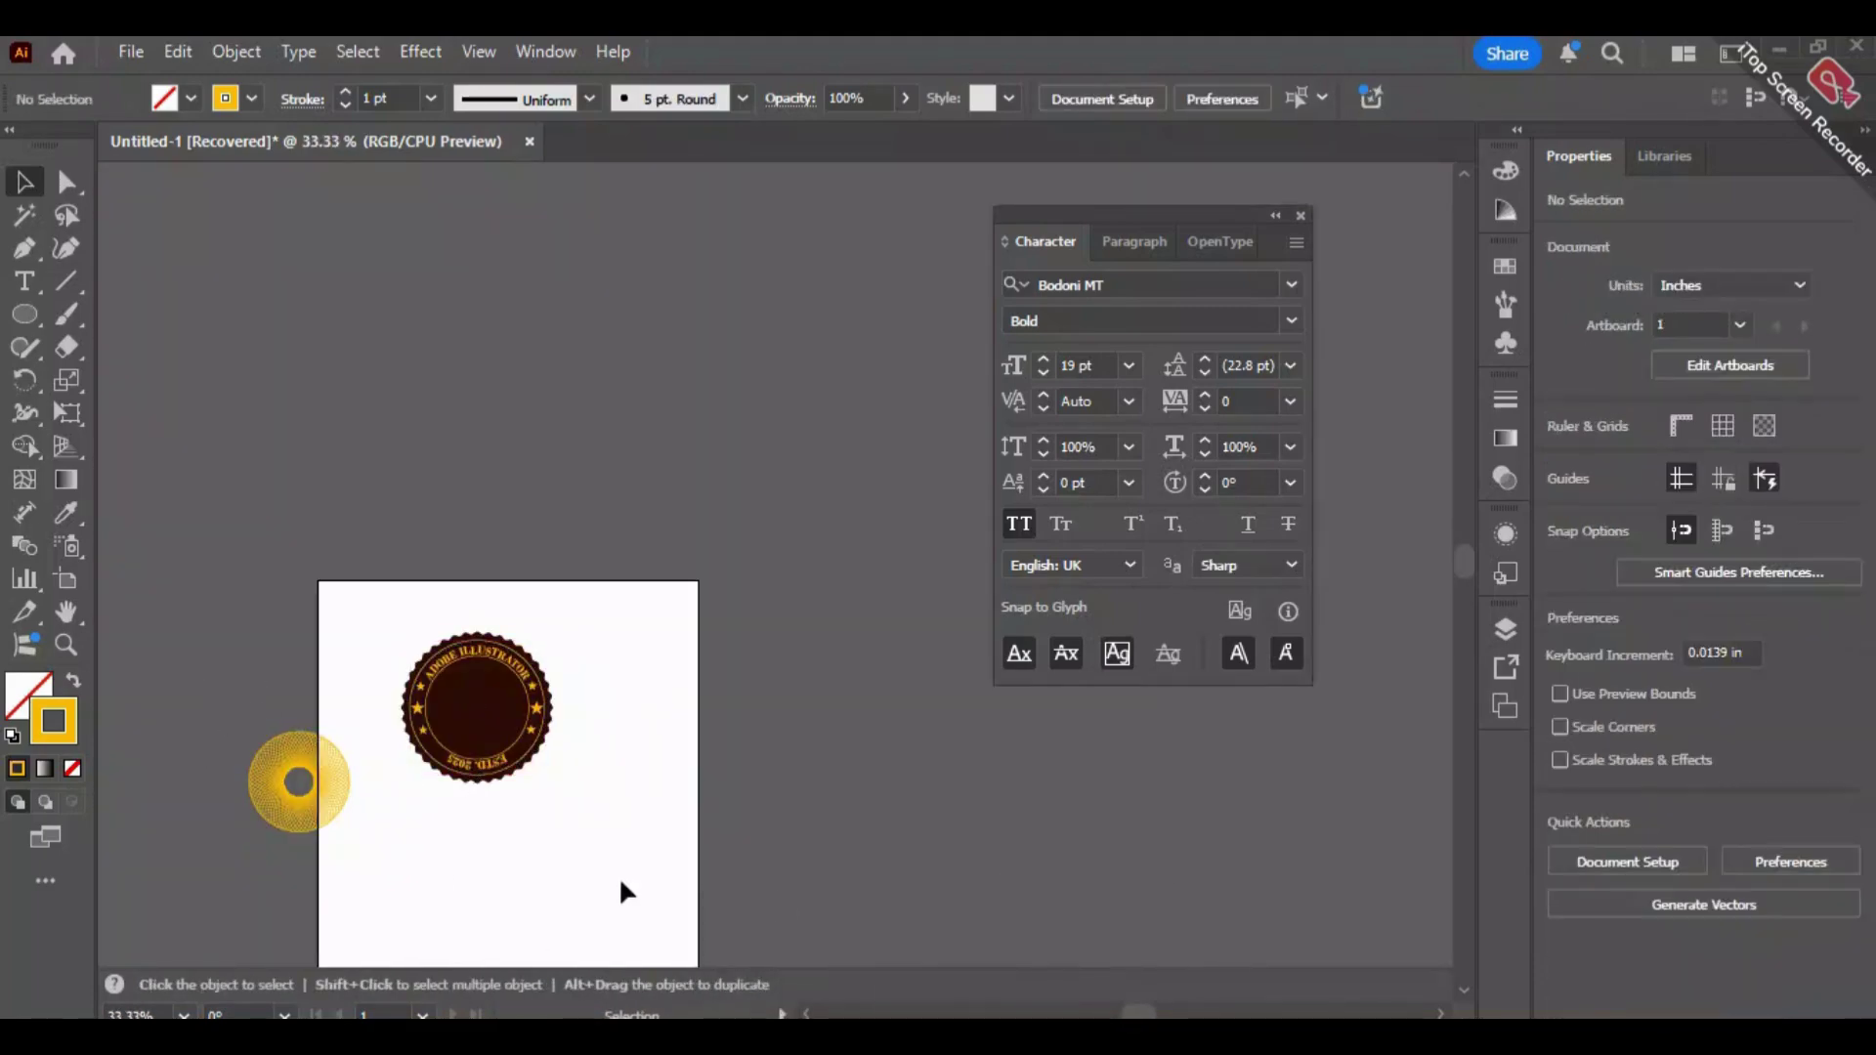
# Move the whole line rosette into the badge's inner circle and nudge it sideways to fit within the yellow outline.
pyautogui.click(323, 807)
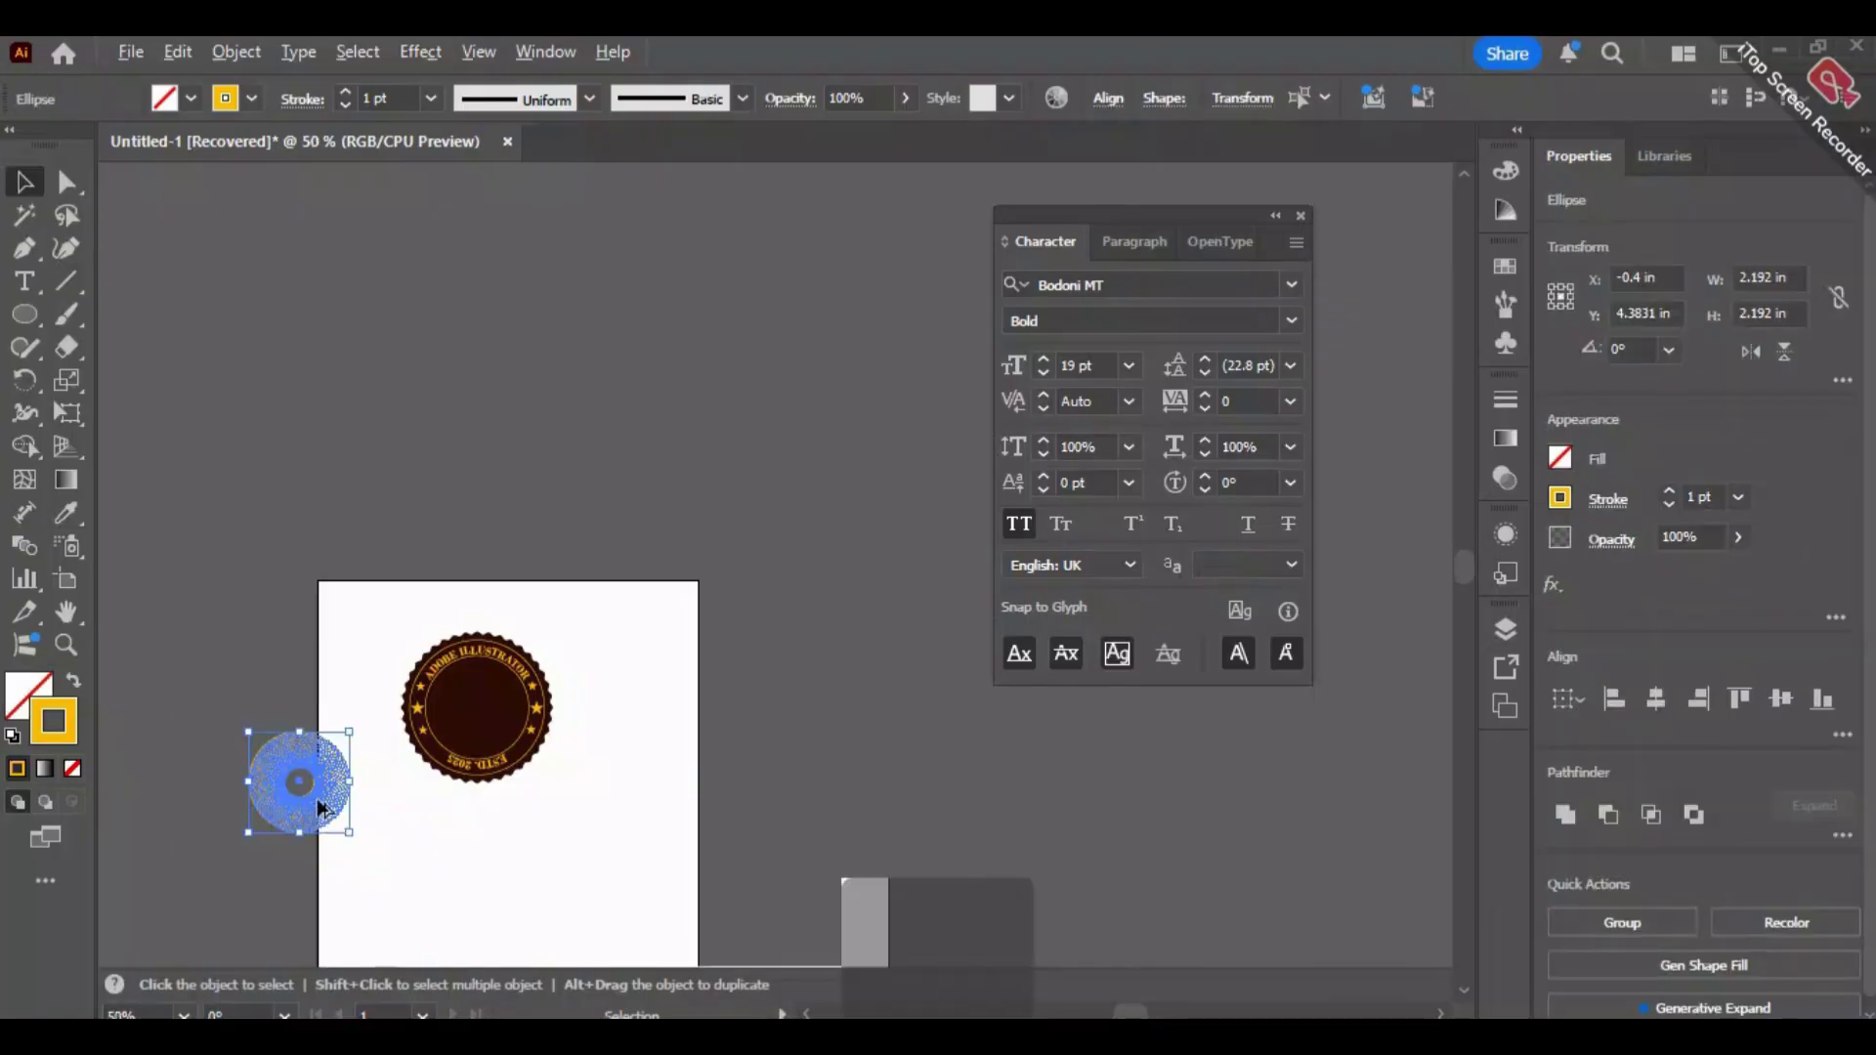
pyautogui.scroll(3, 319, 803)
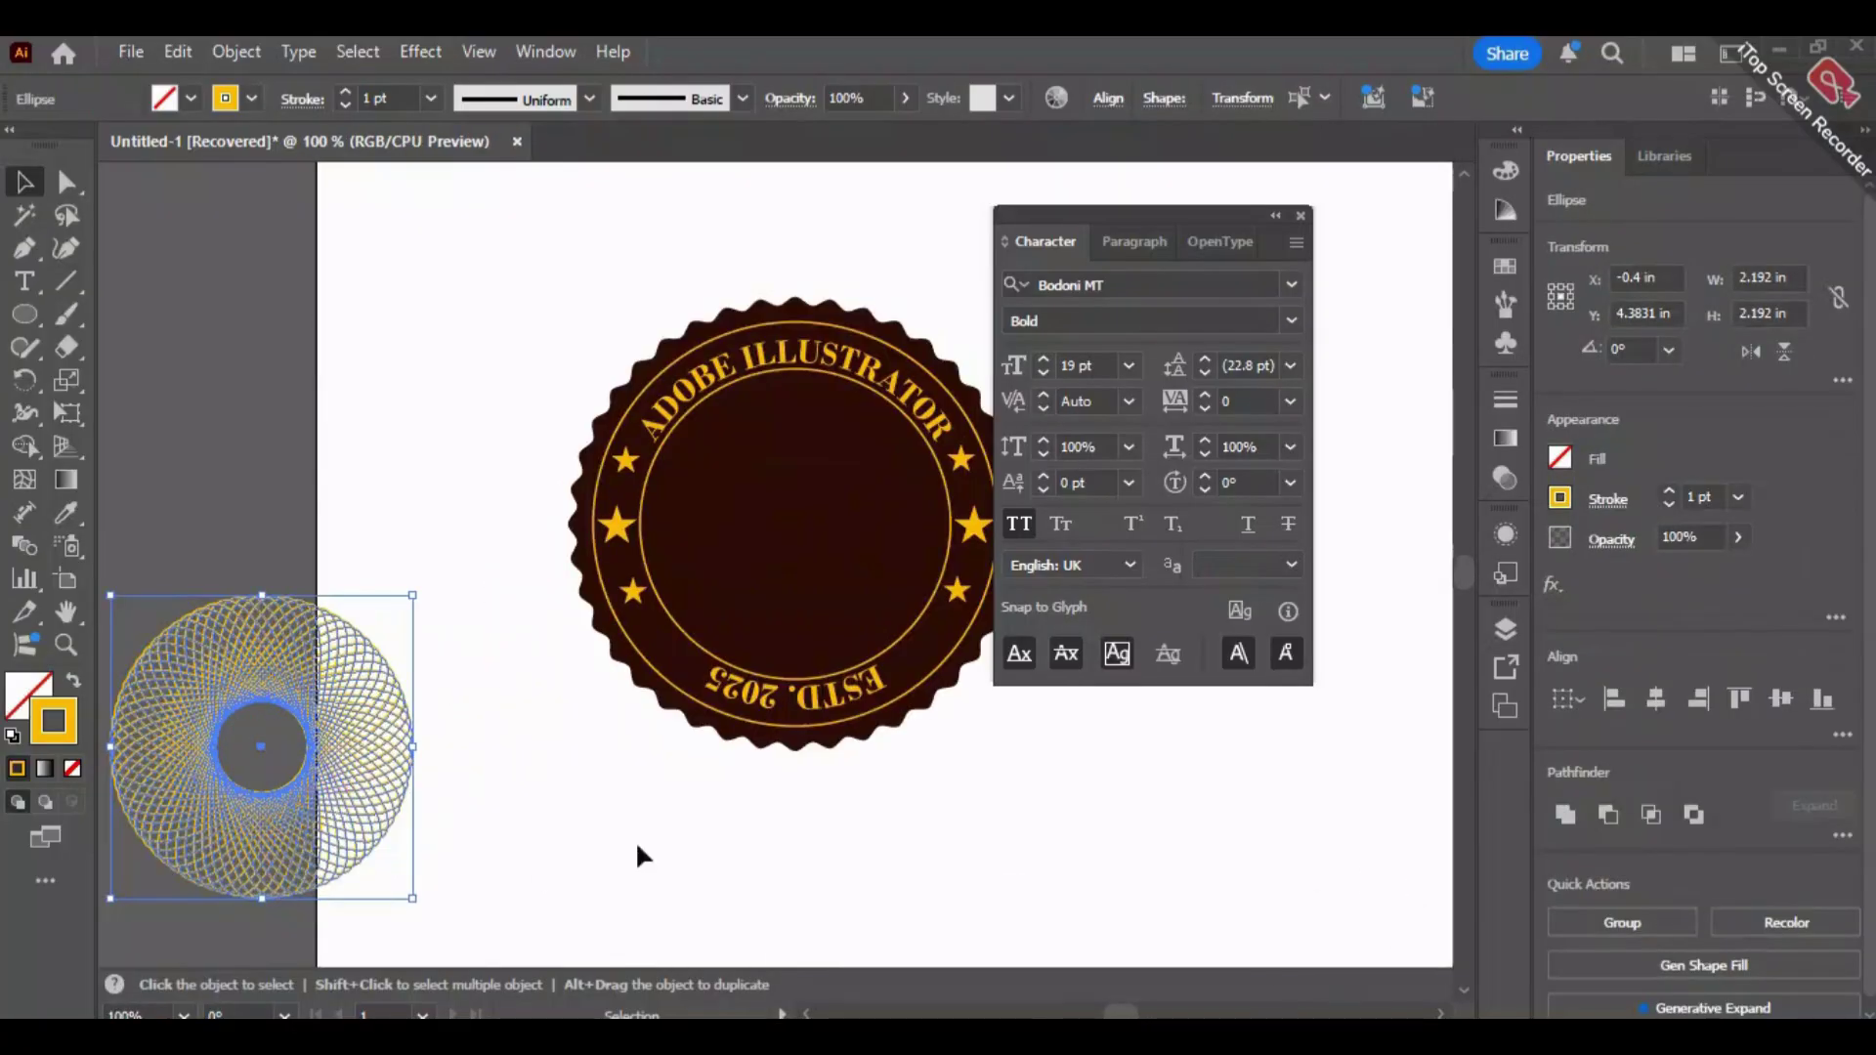
pyautogui.moveTo(371, 693); pyautogui.dragTo(901, 470)
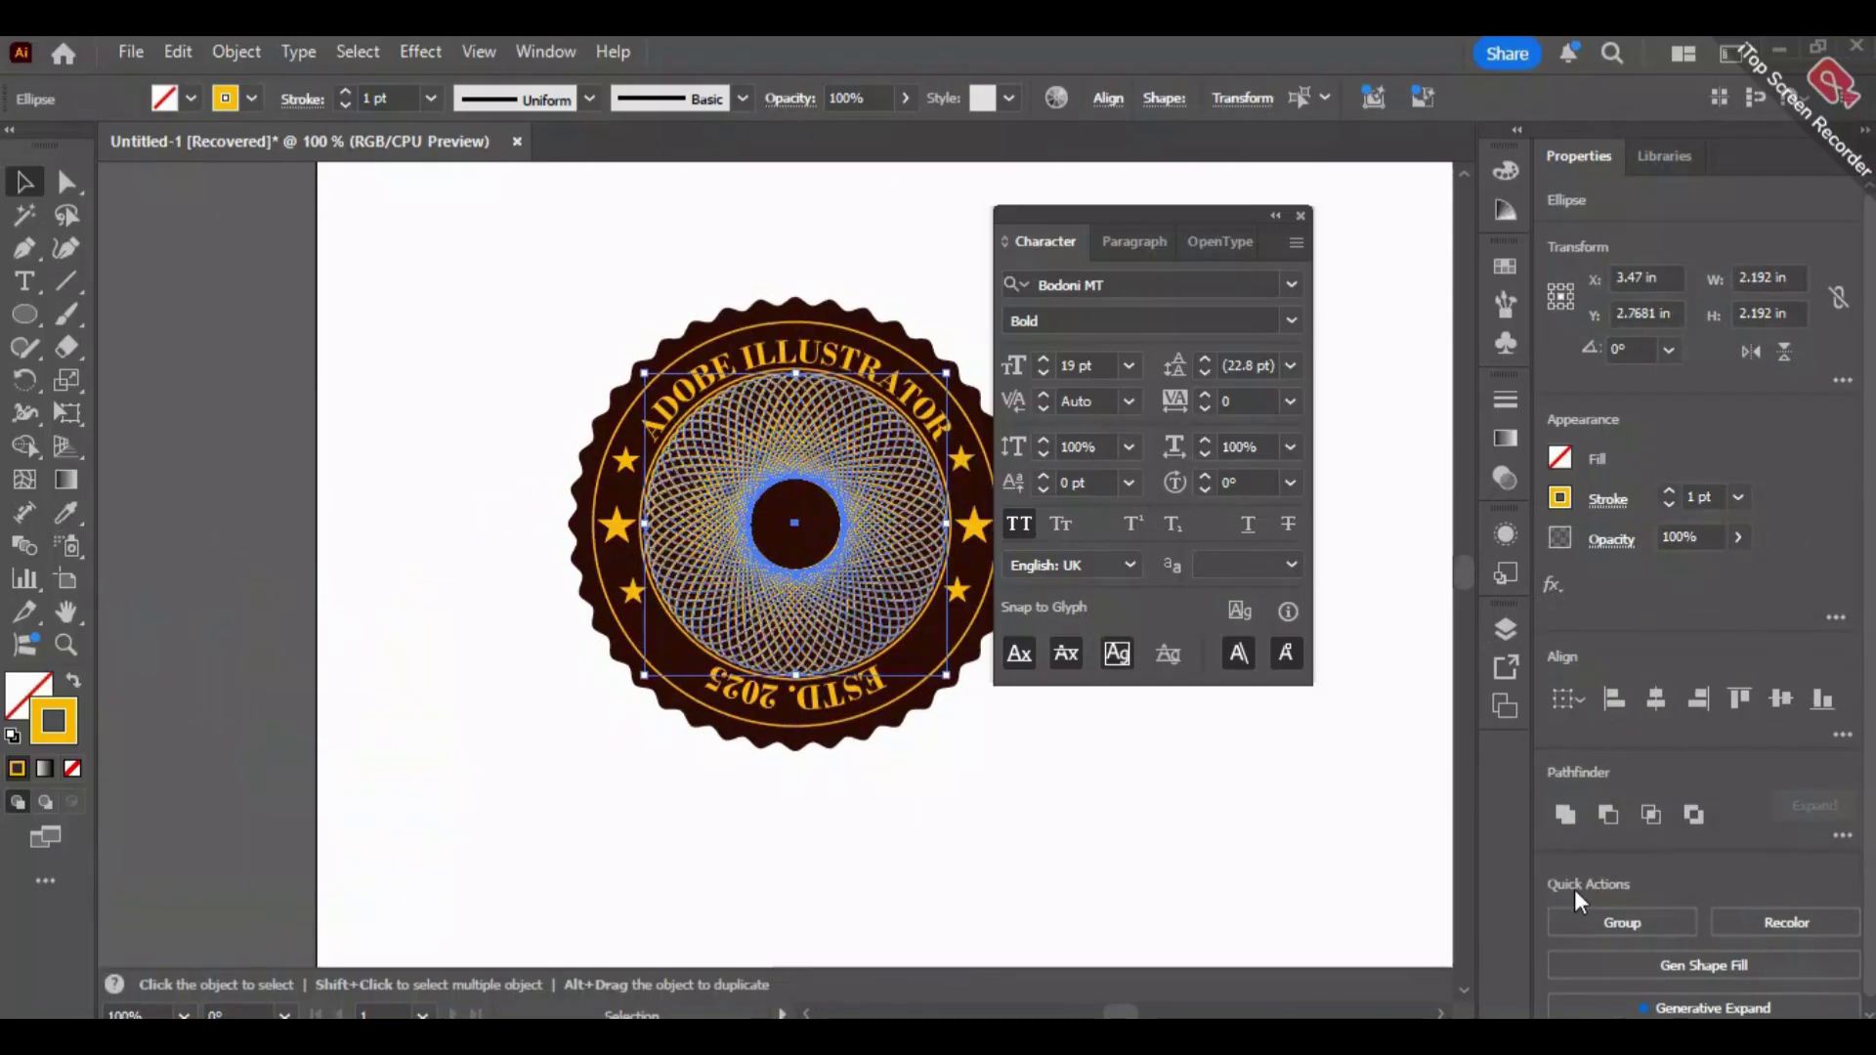
pyautogui.press('Left')
pyautogui.press('Left')
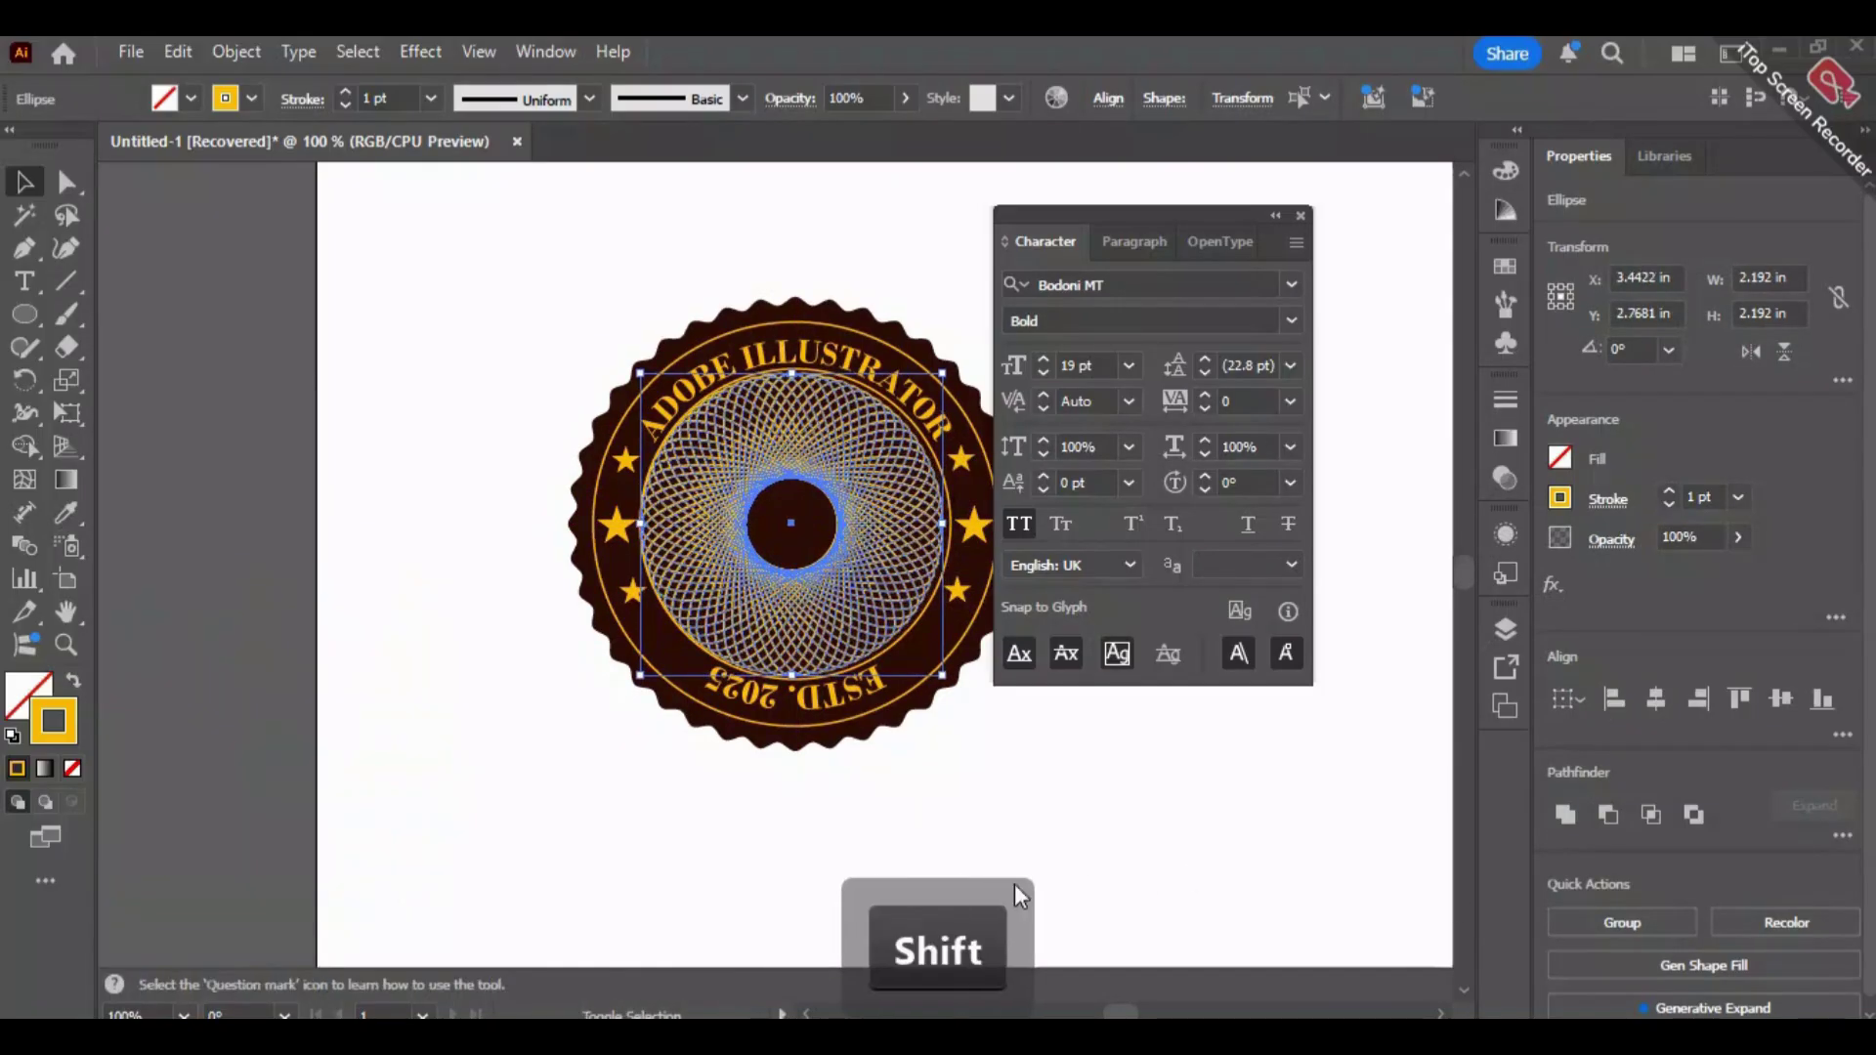
pyautogui.moveTo(904, 593); pyautogui.dragTo(910, 591)
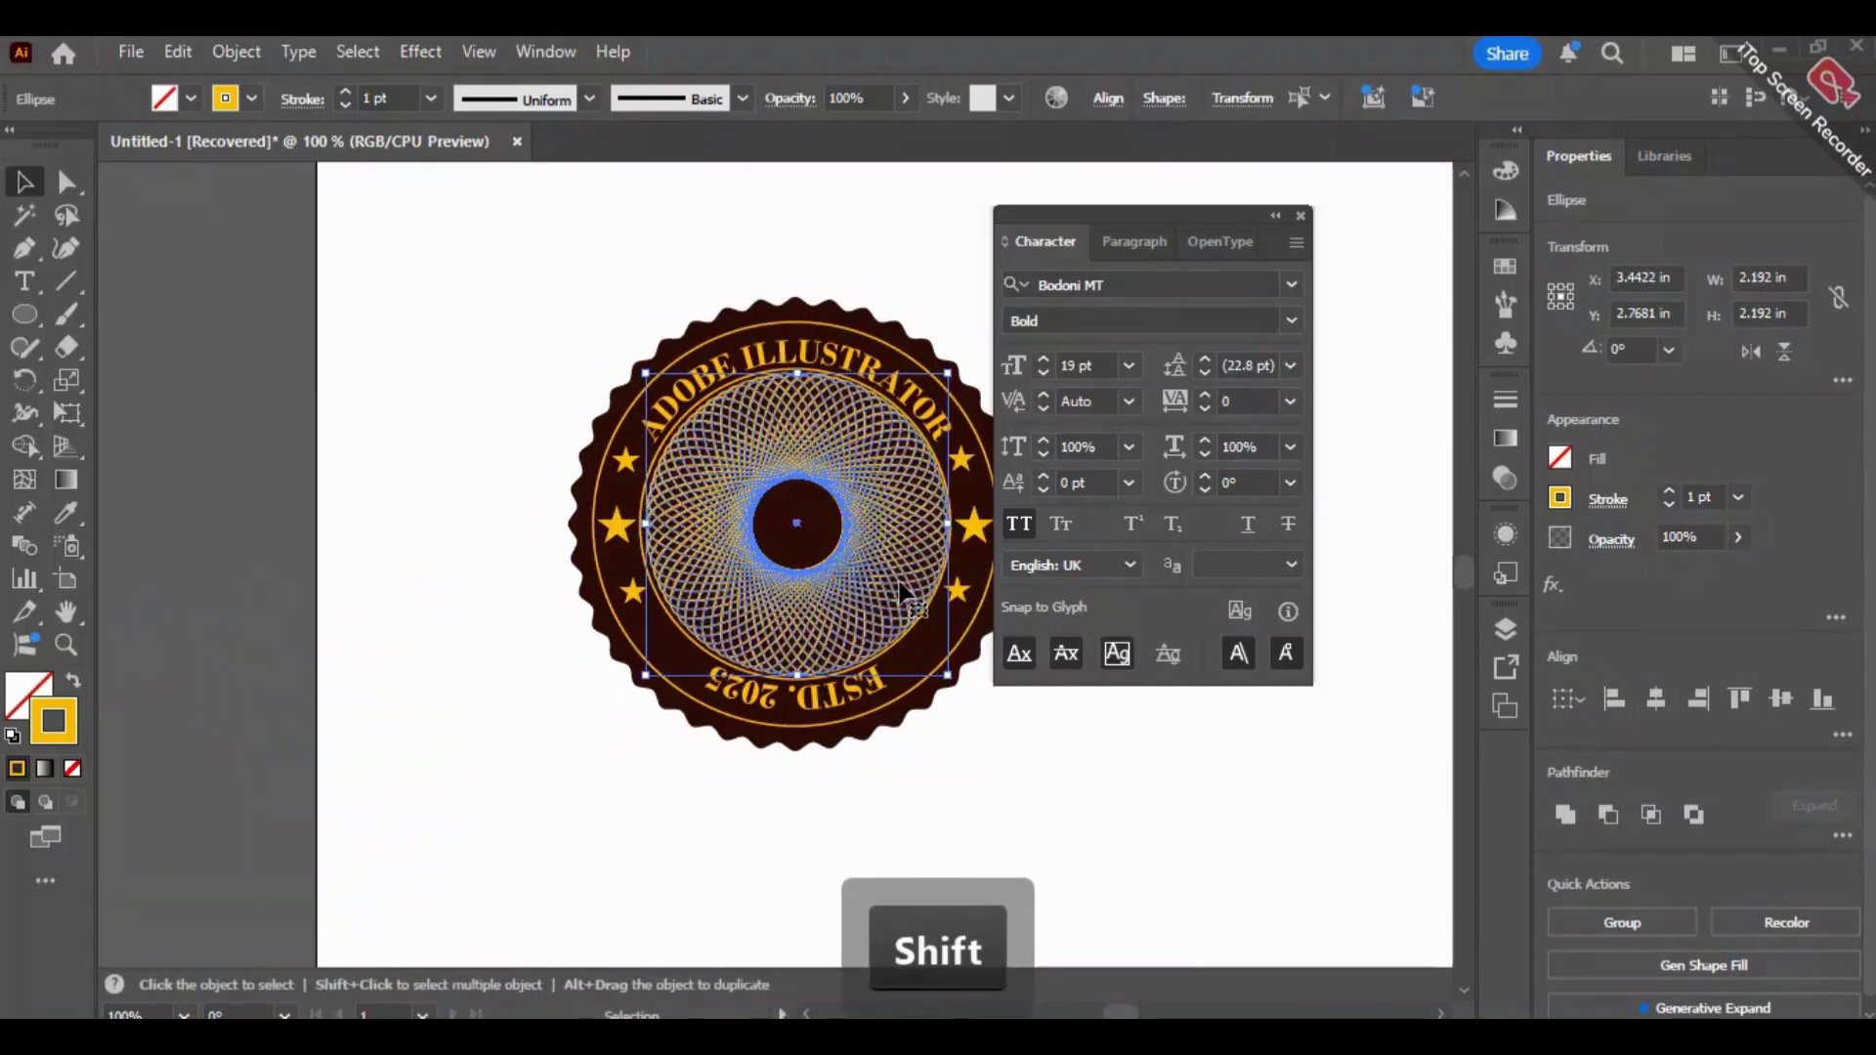
pyautogui.click(983, 805)
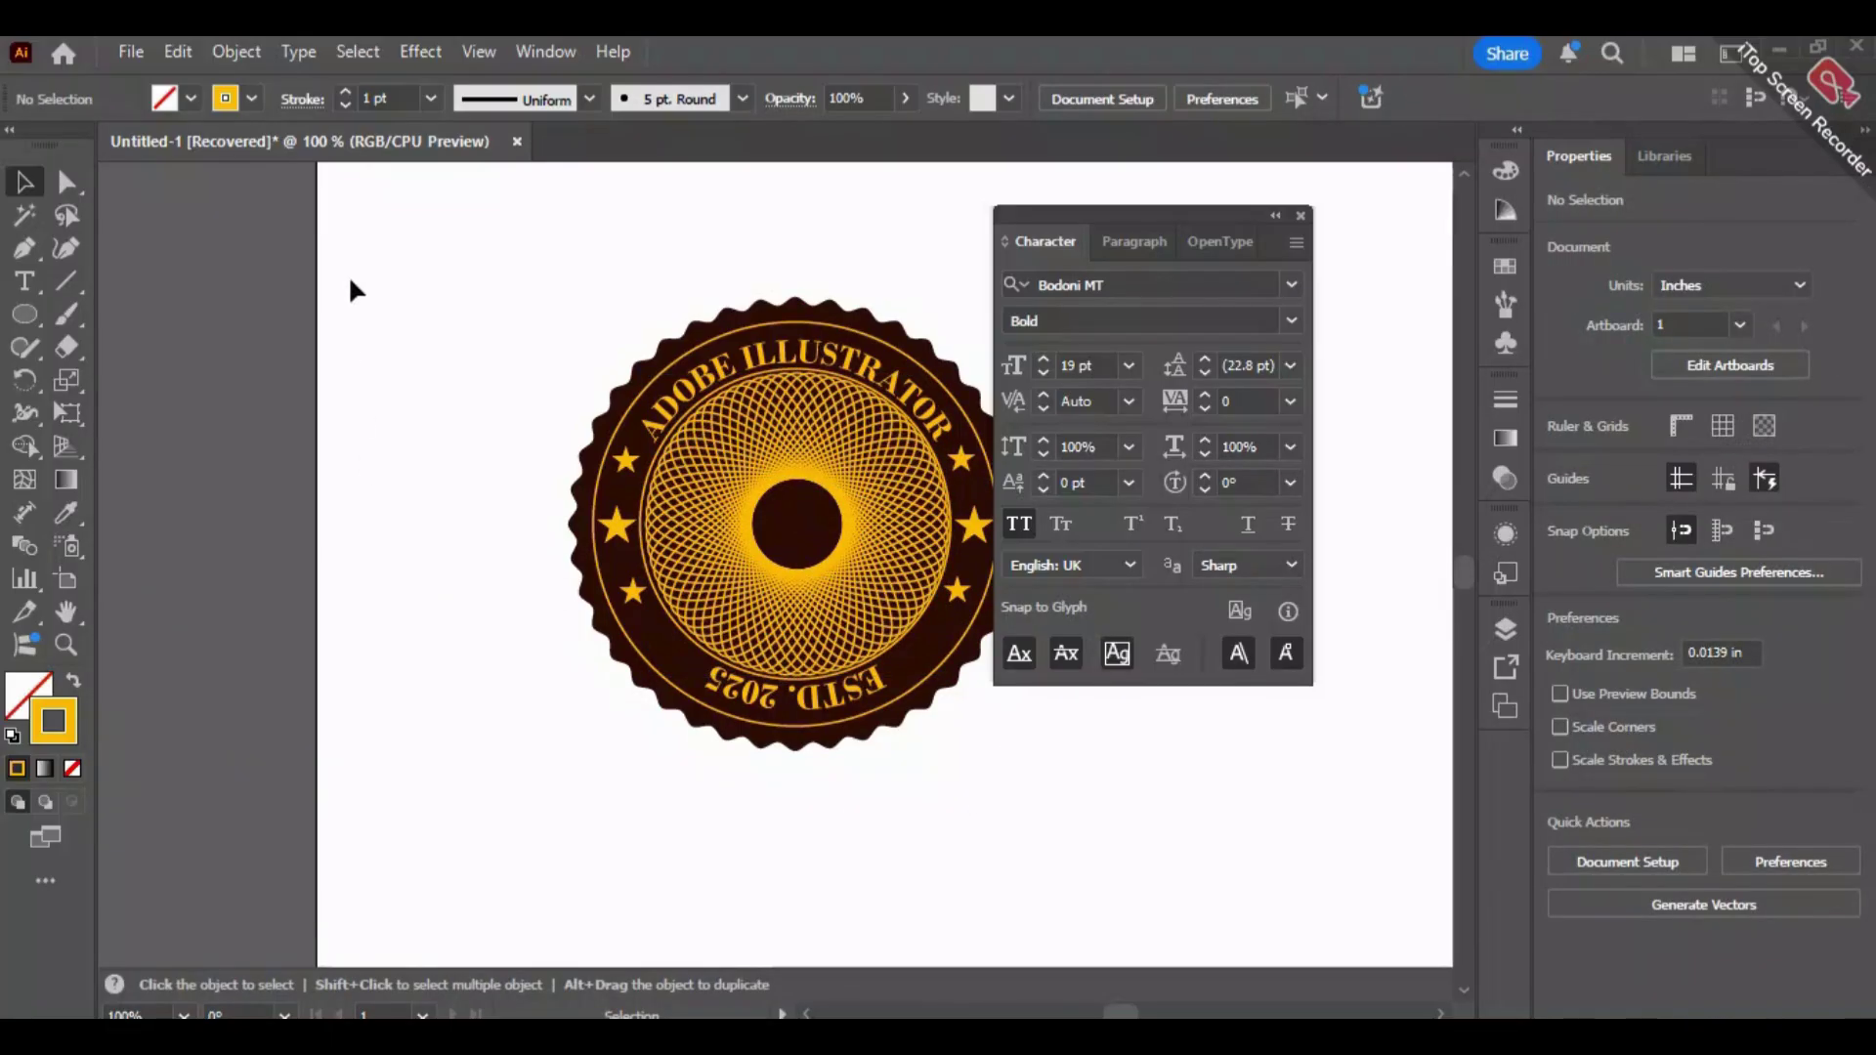
# Select all the rosette's ellipses together with the scalloped base shape and centre-align them horizontally and vertically.
pyautogui.click(713, 630)
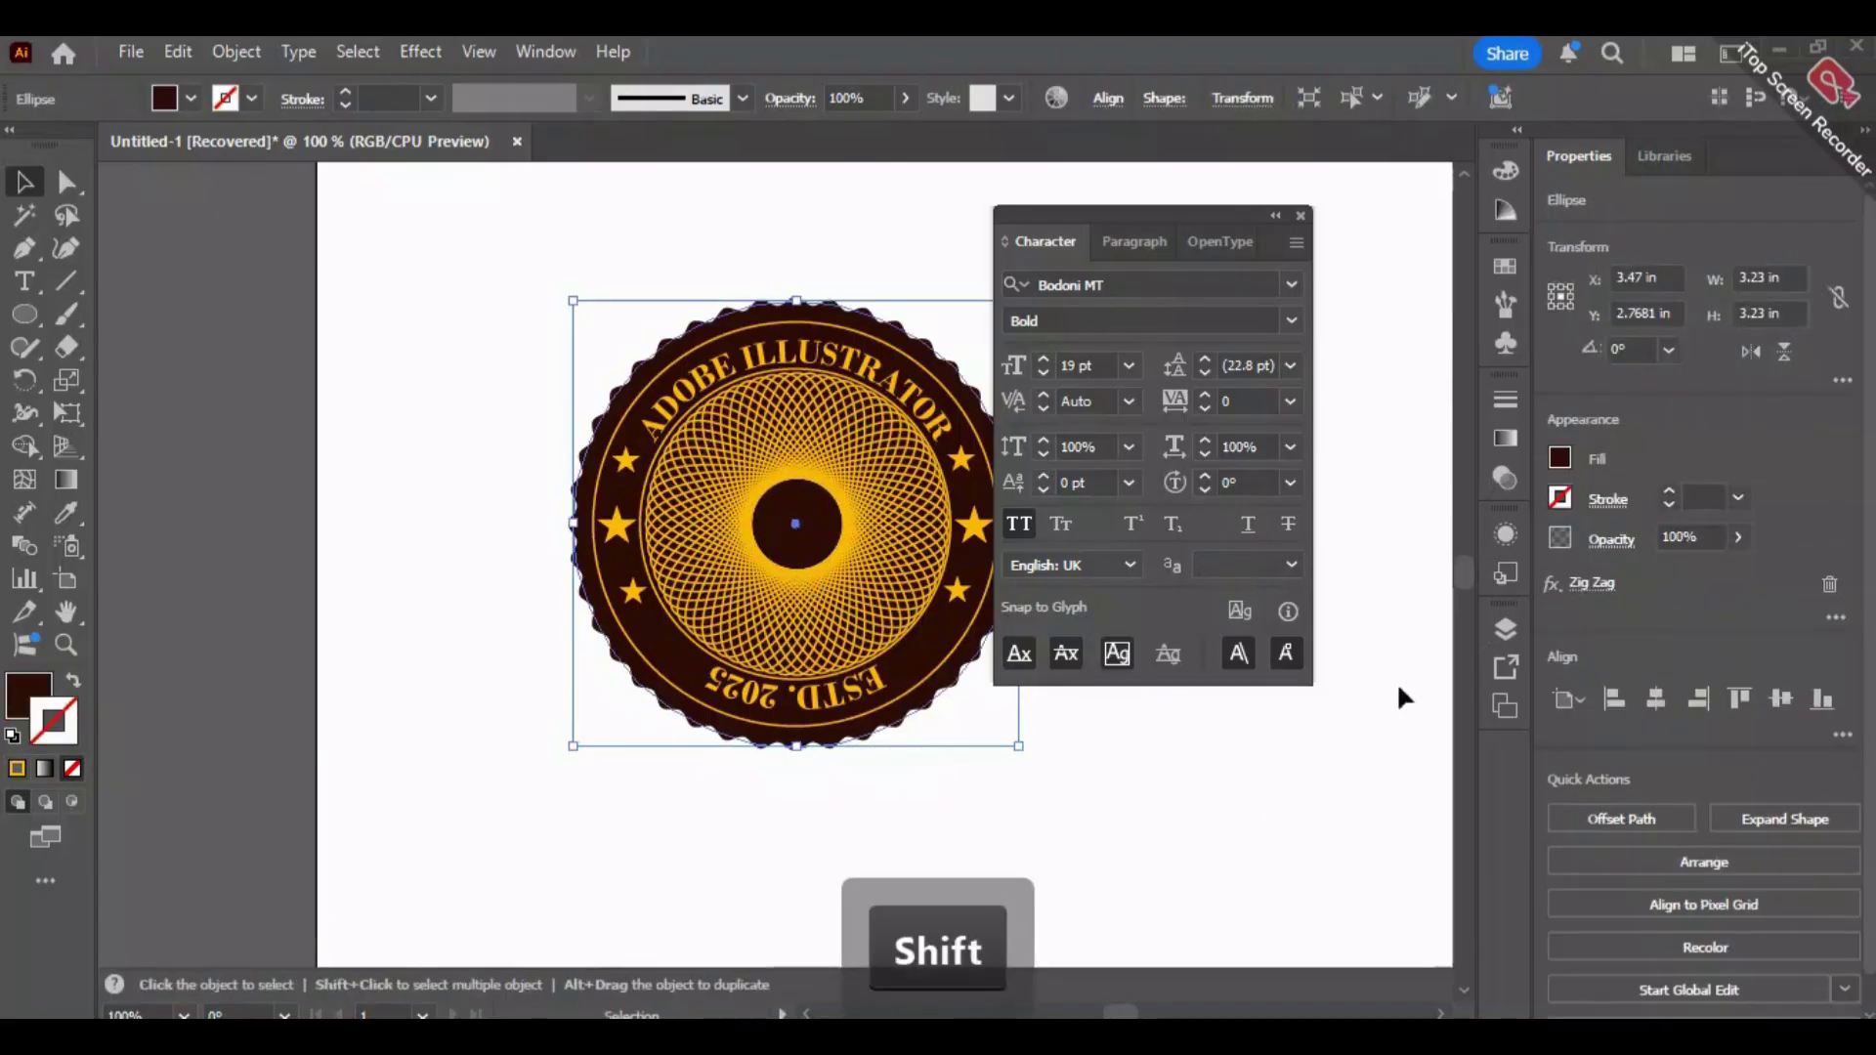
pyautogui.click(1505, 629)
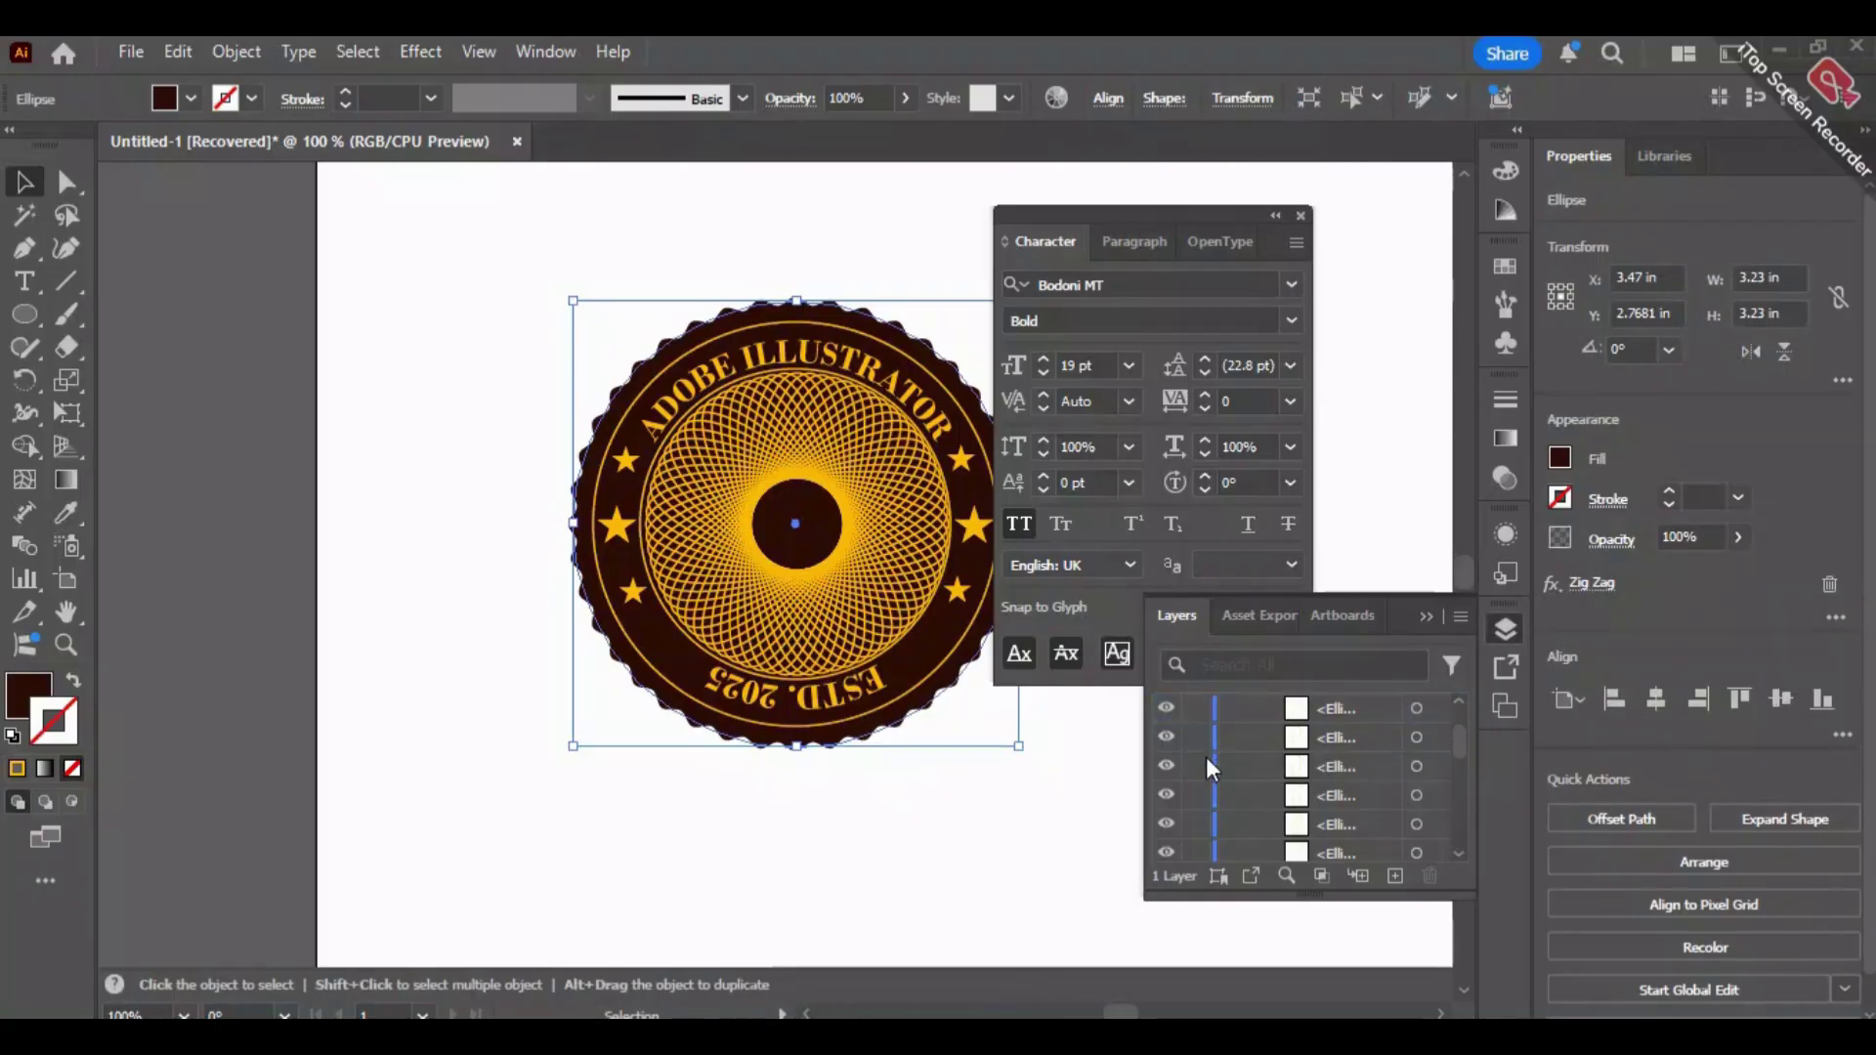
pyautogui.scroll(1, 1394, 724)
pyautogui.click(1416, 737)
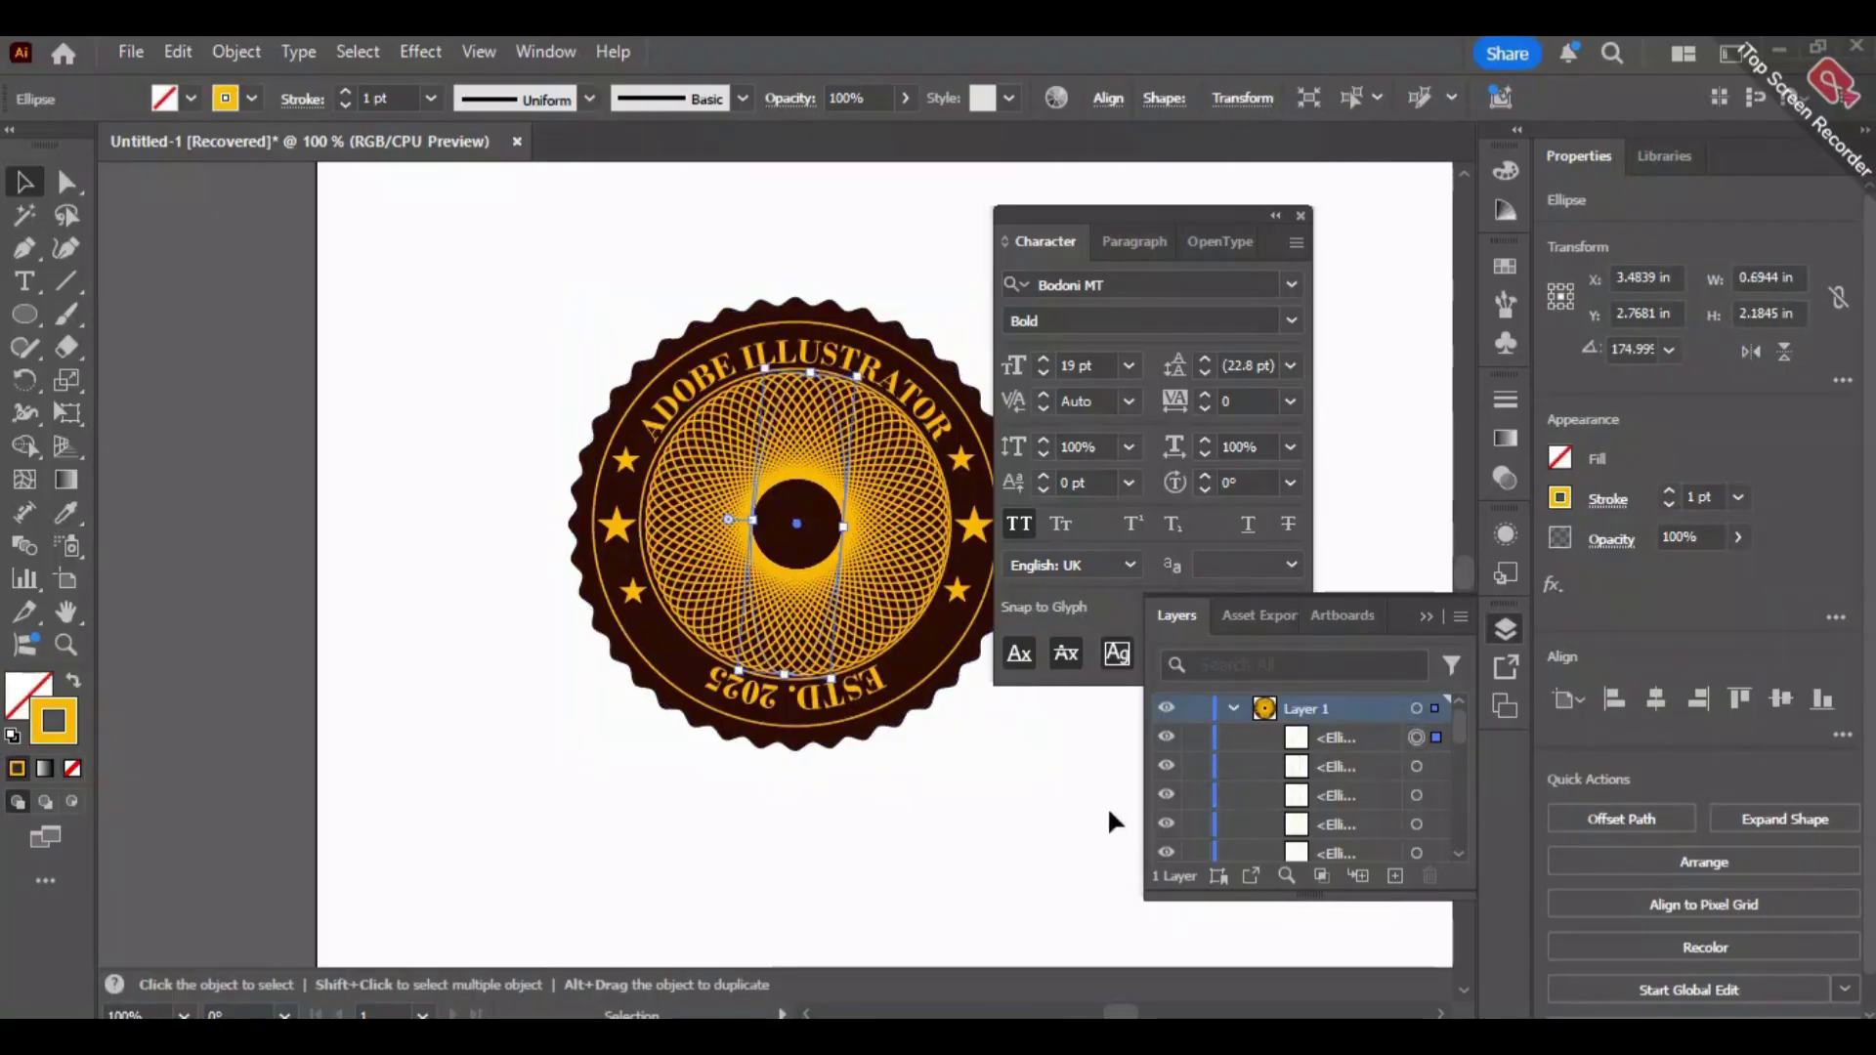
pyautogui.scroll(-1, 1311, 795)
pyautogui.scroll(-1, 1327, 801)
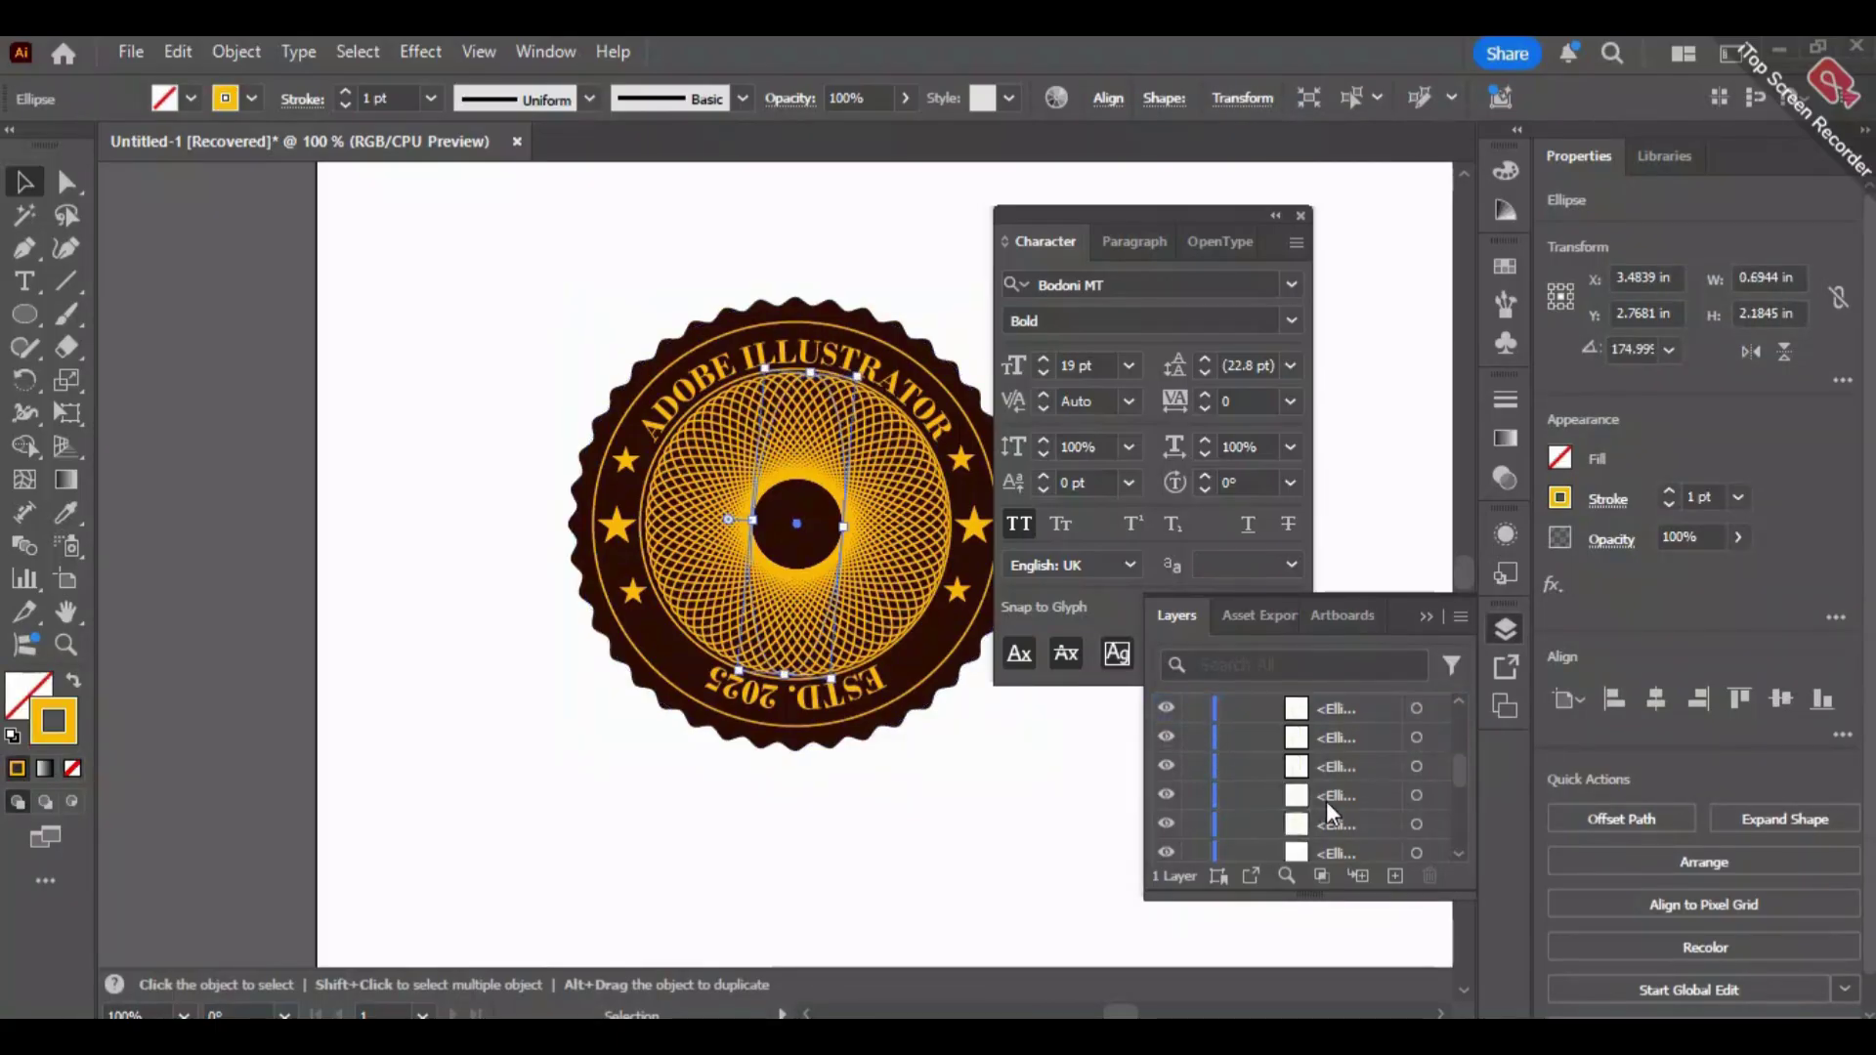
pyautogui.scroll(-1, 1348, 824)
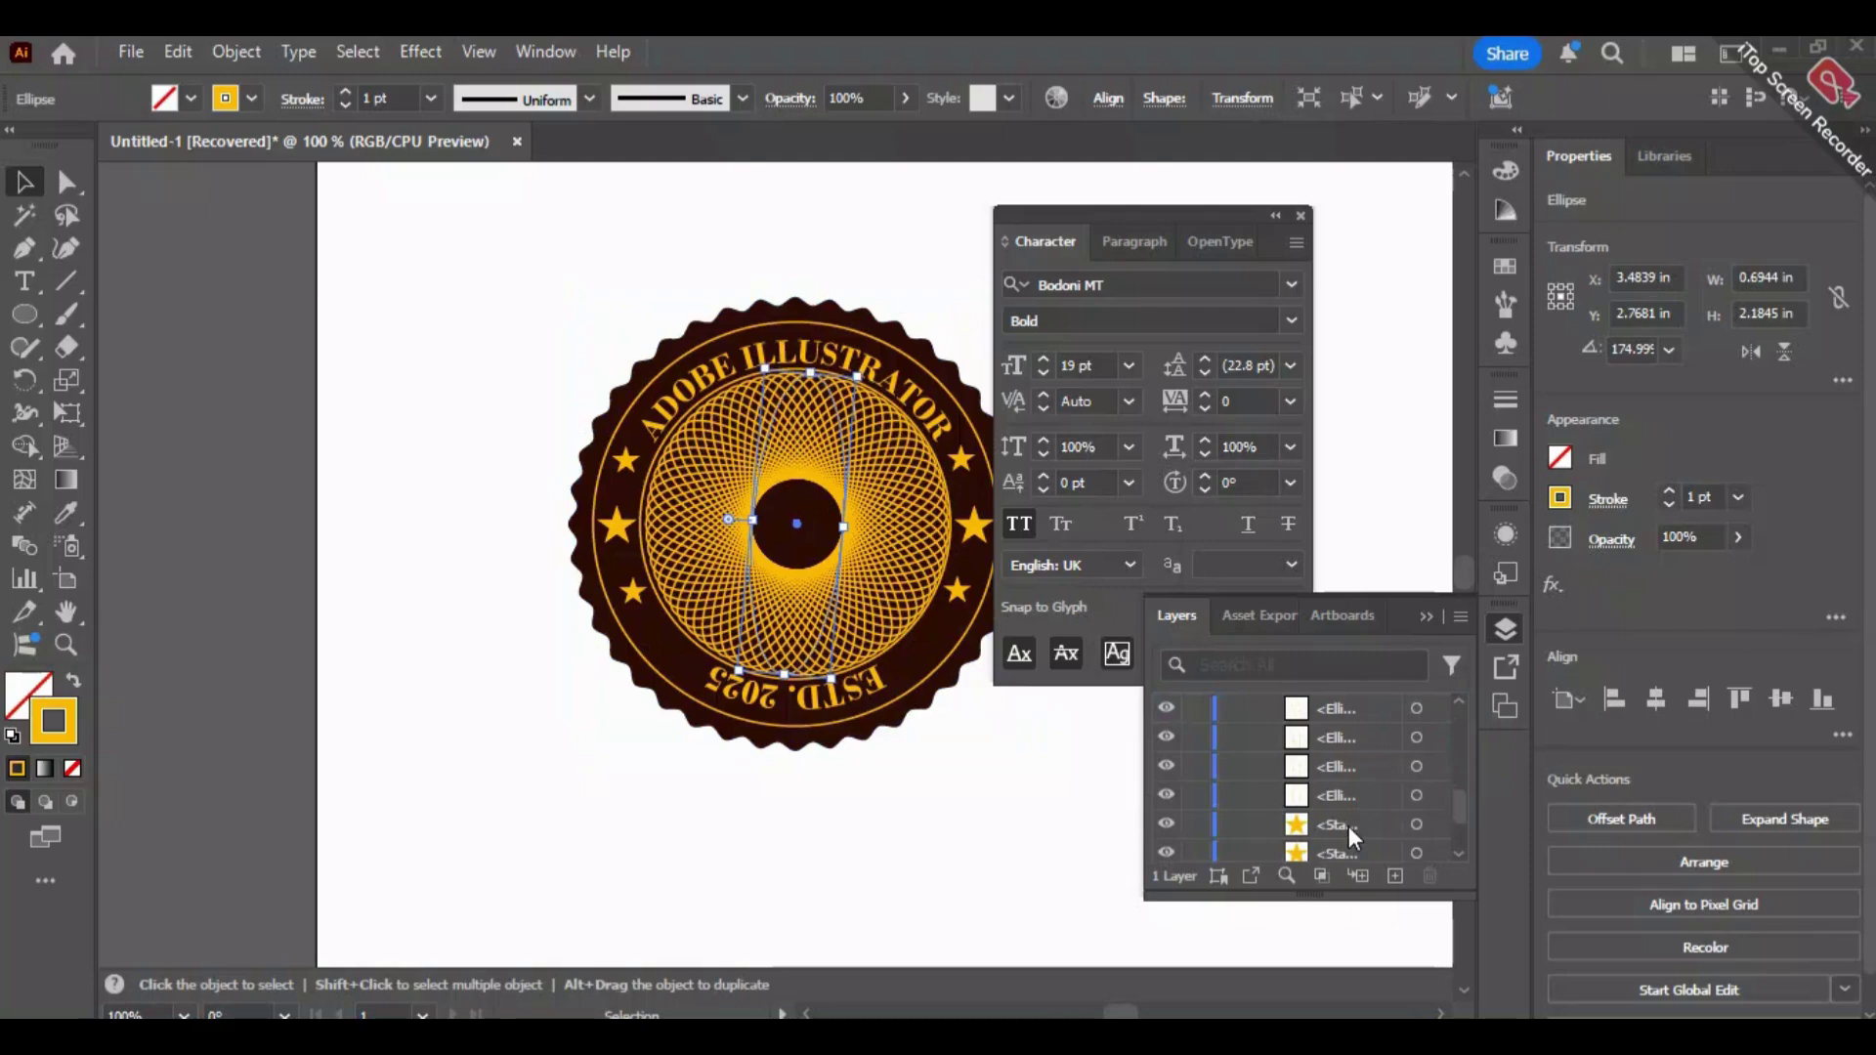
pyautogui.keyDown('shift'); pyautogui.click(1413, 795); pyautogui.keyUp('shift')
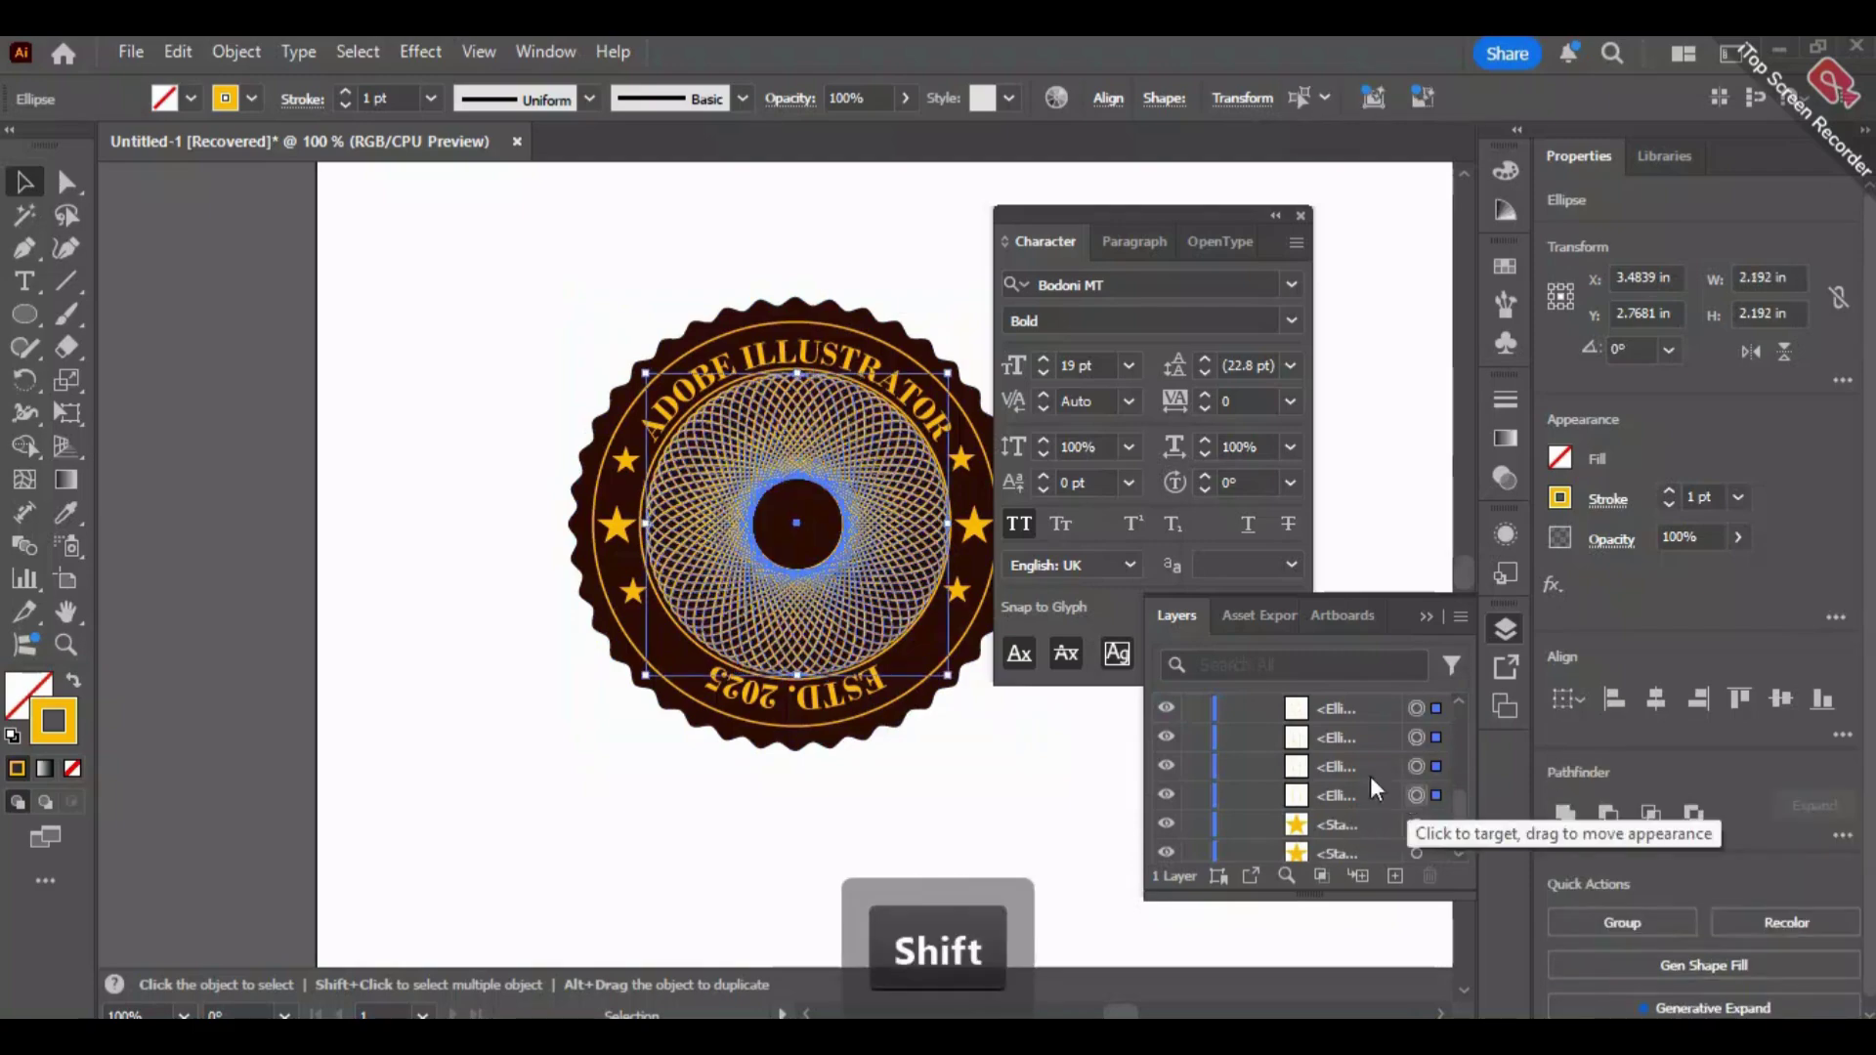
pyautogui.keyDown('shift'); pyautogui.click(668, 358); pyautogui.keyUp('shift')
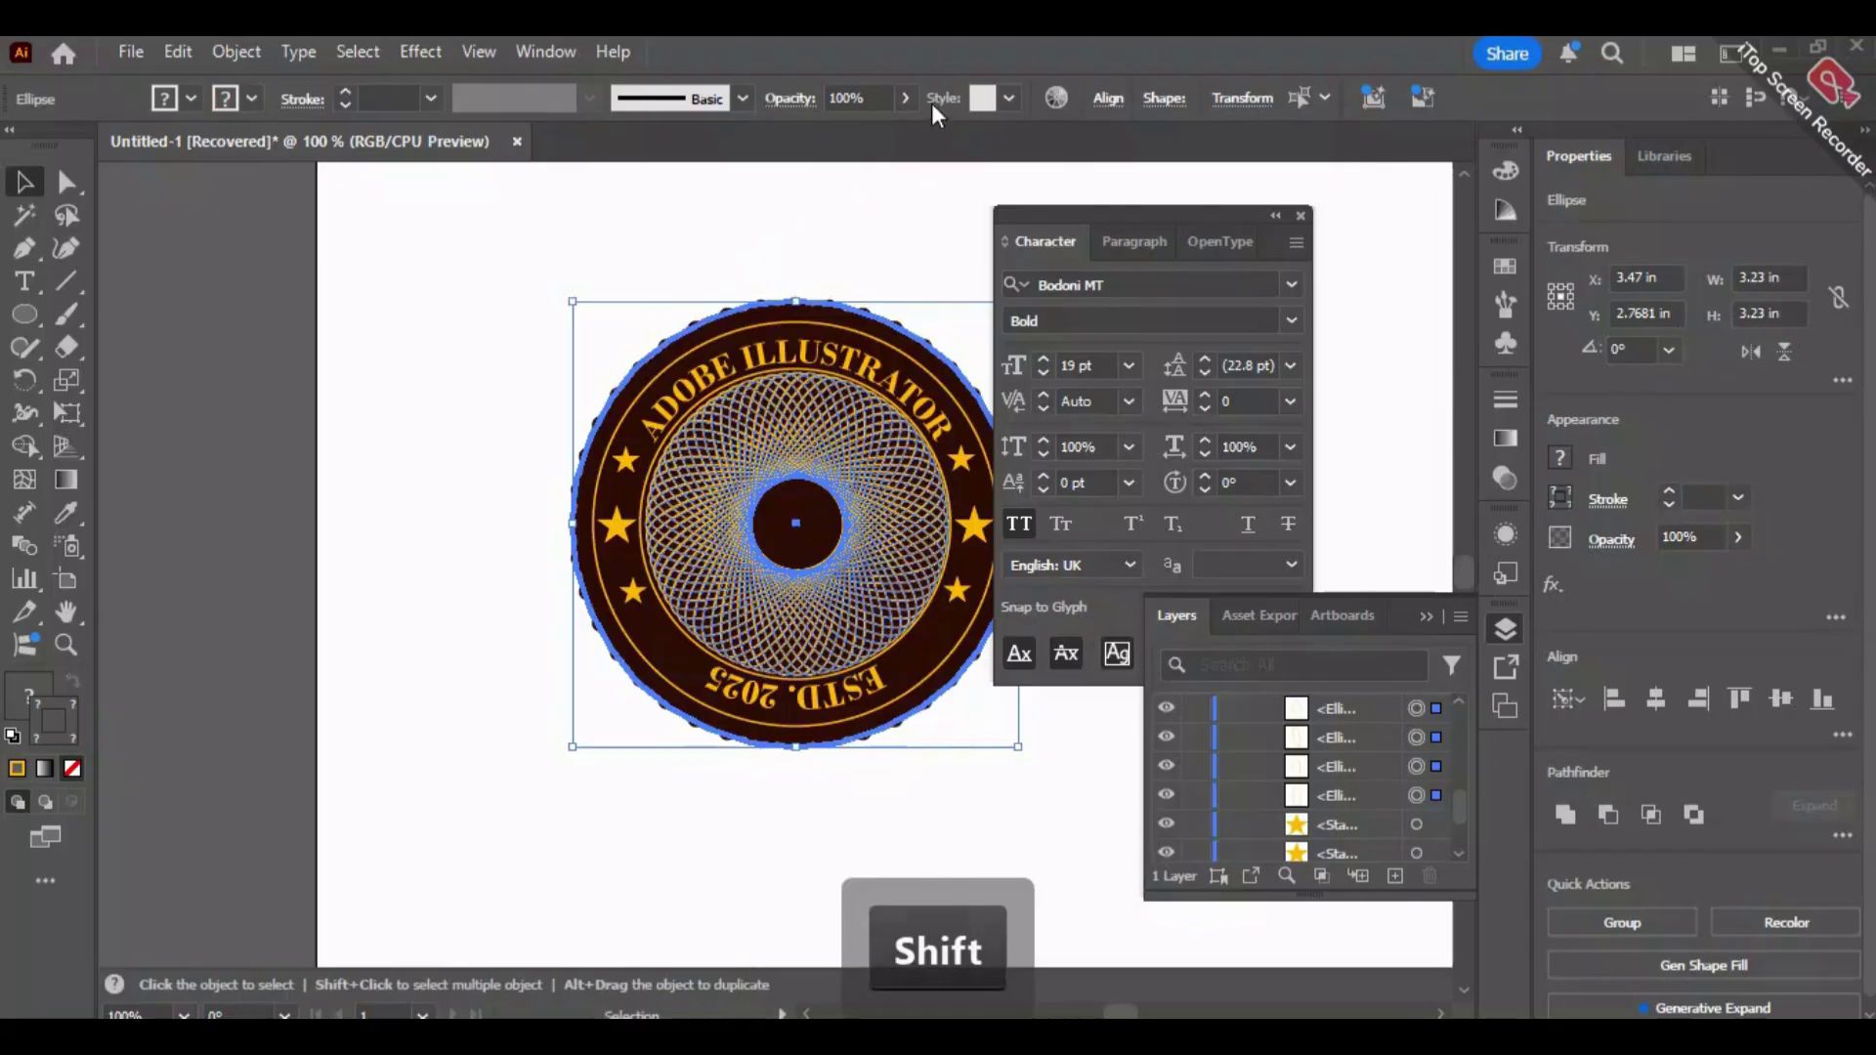
pyautogui.click(1106, 98)
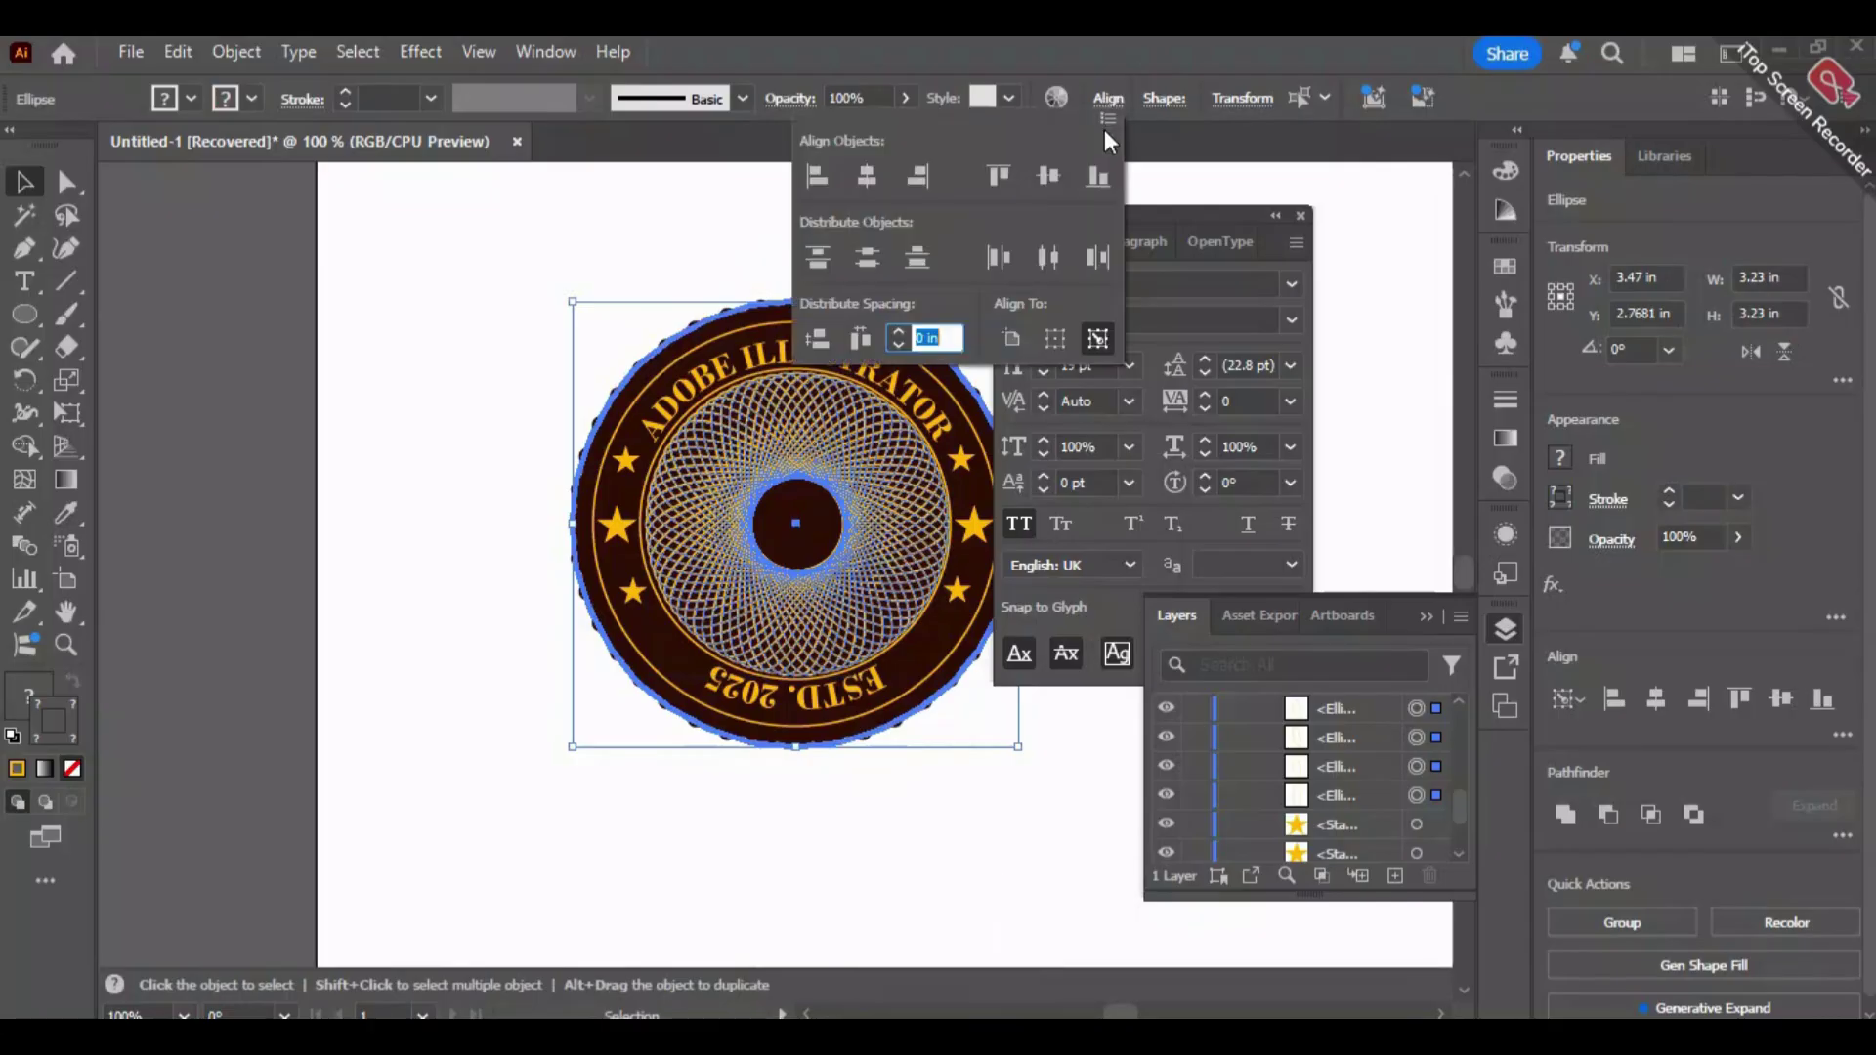
pyautogui.click(865, 172)
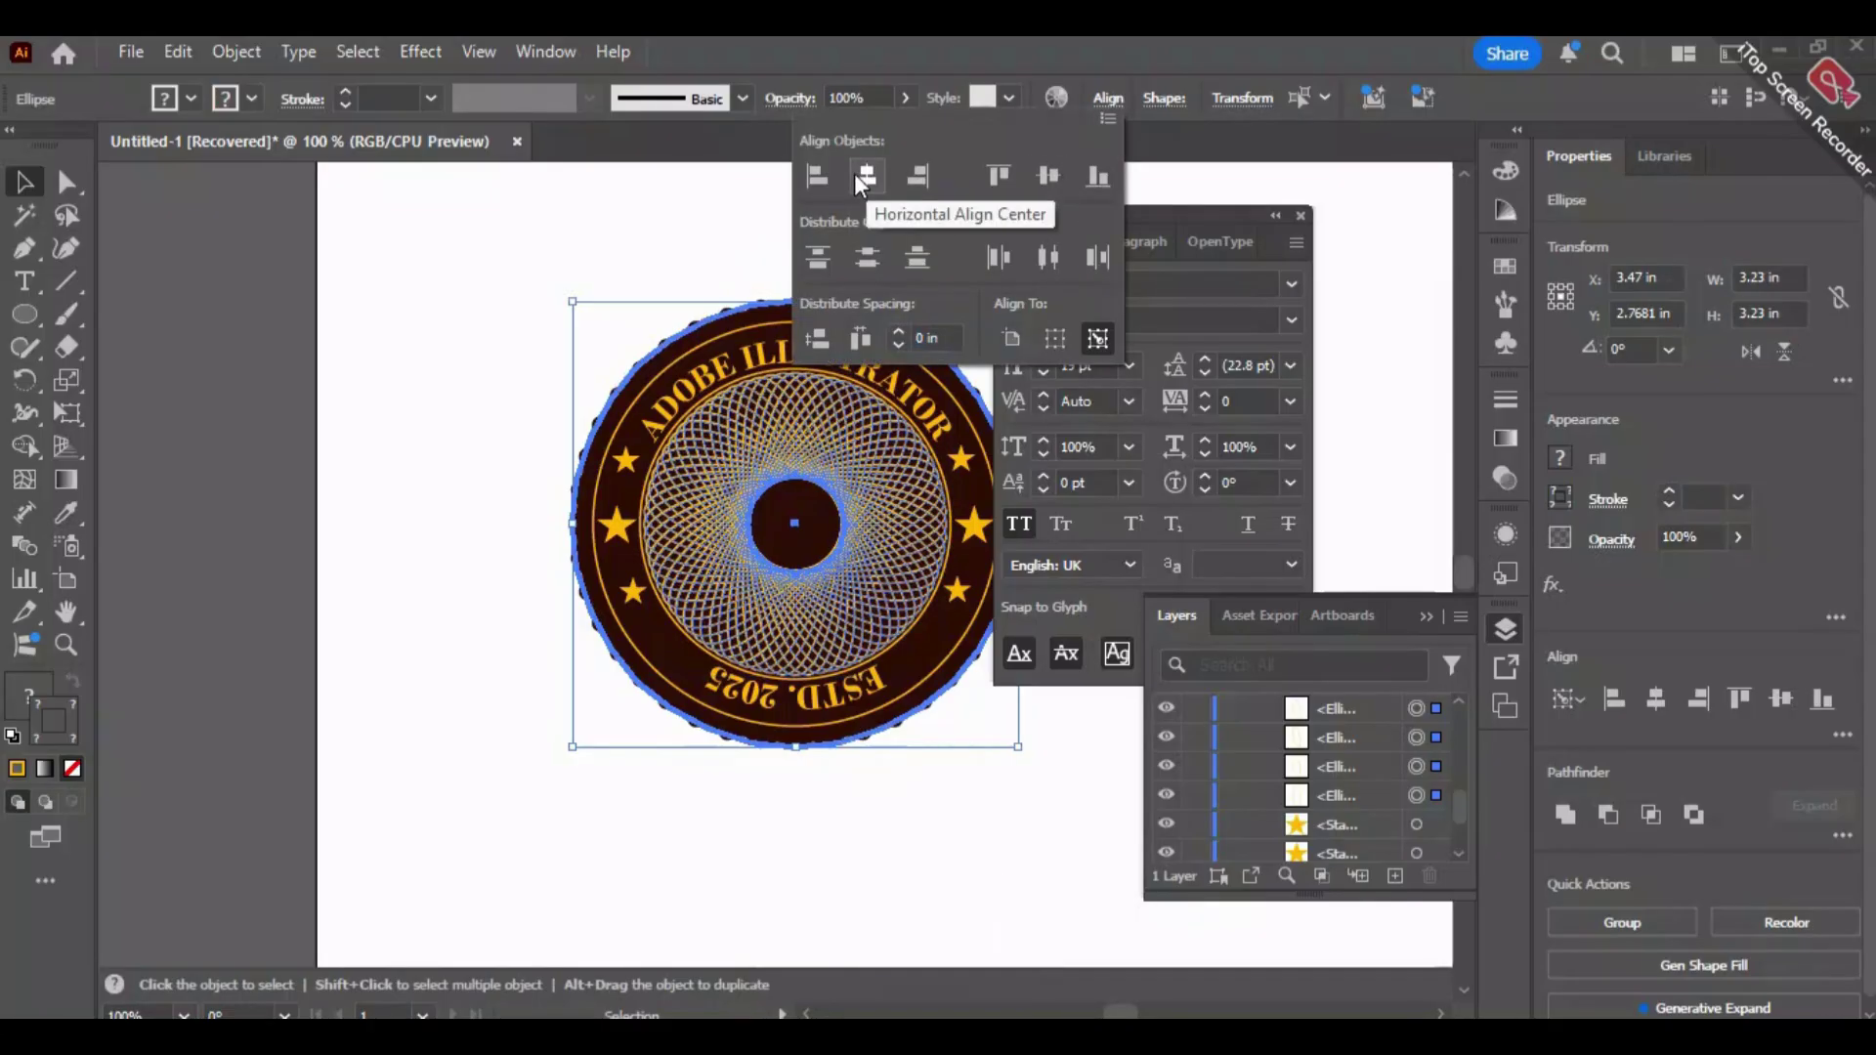
pyautogui.click(1045, 177)
pyautogui.click(988, 869)
pyautogui.click(987, 864)
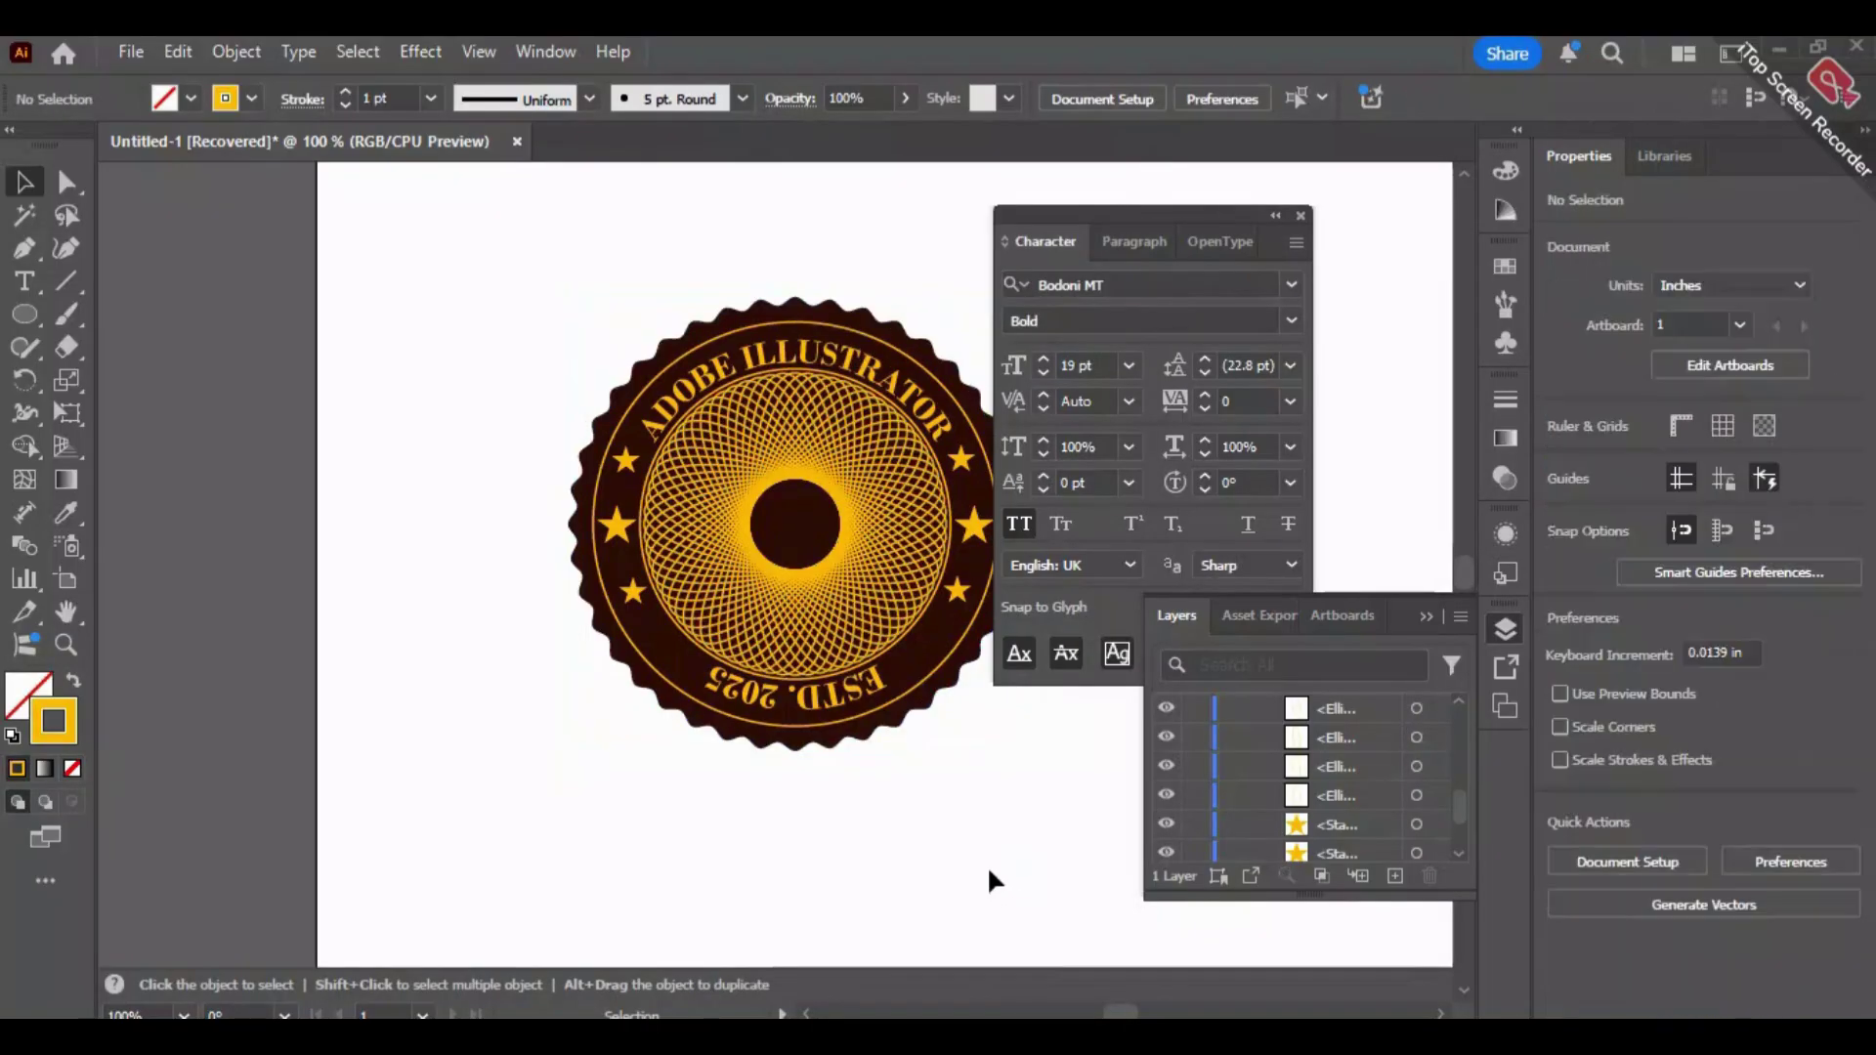
pyautogui.click(1426, 617)
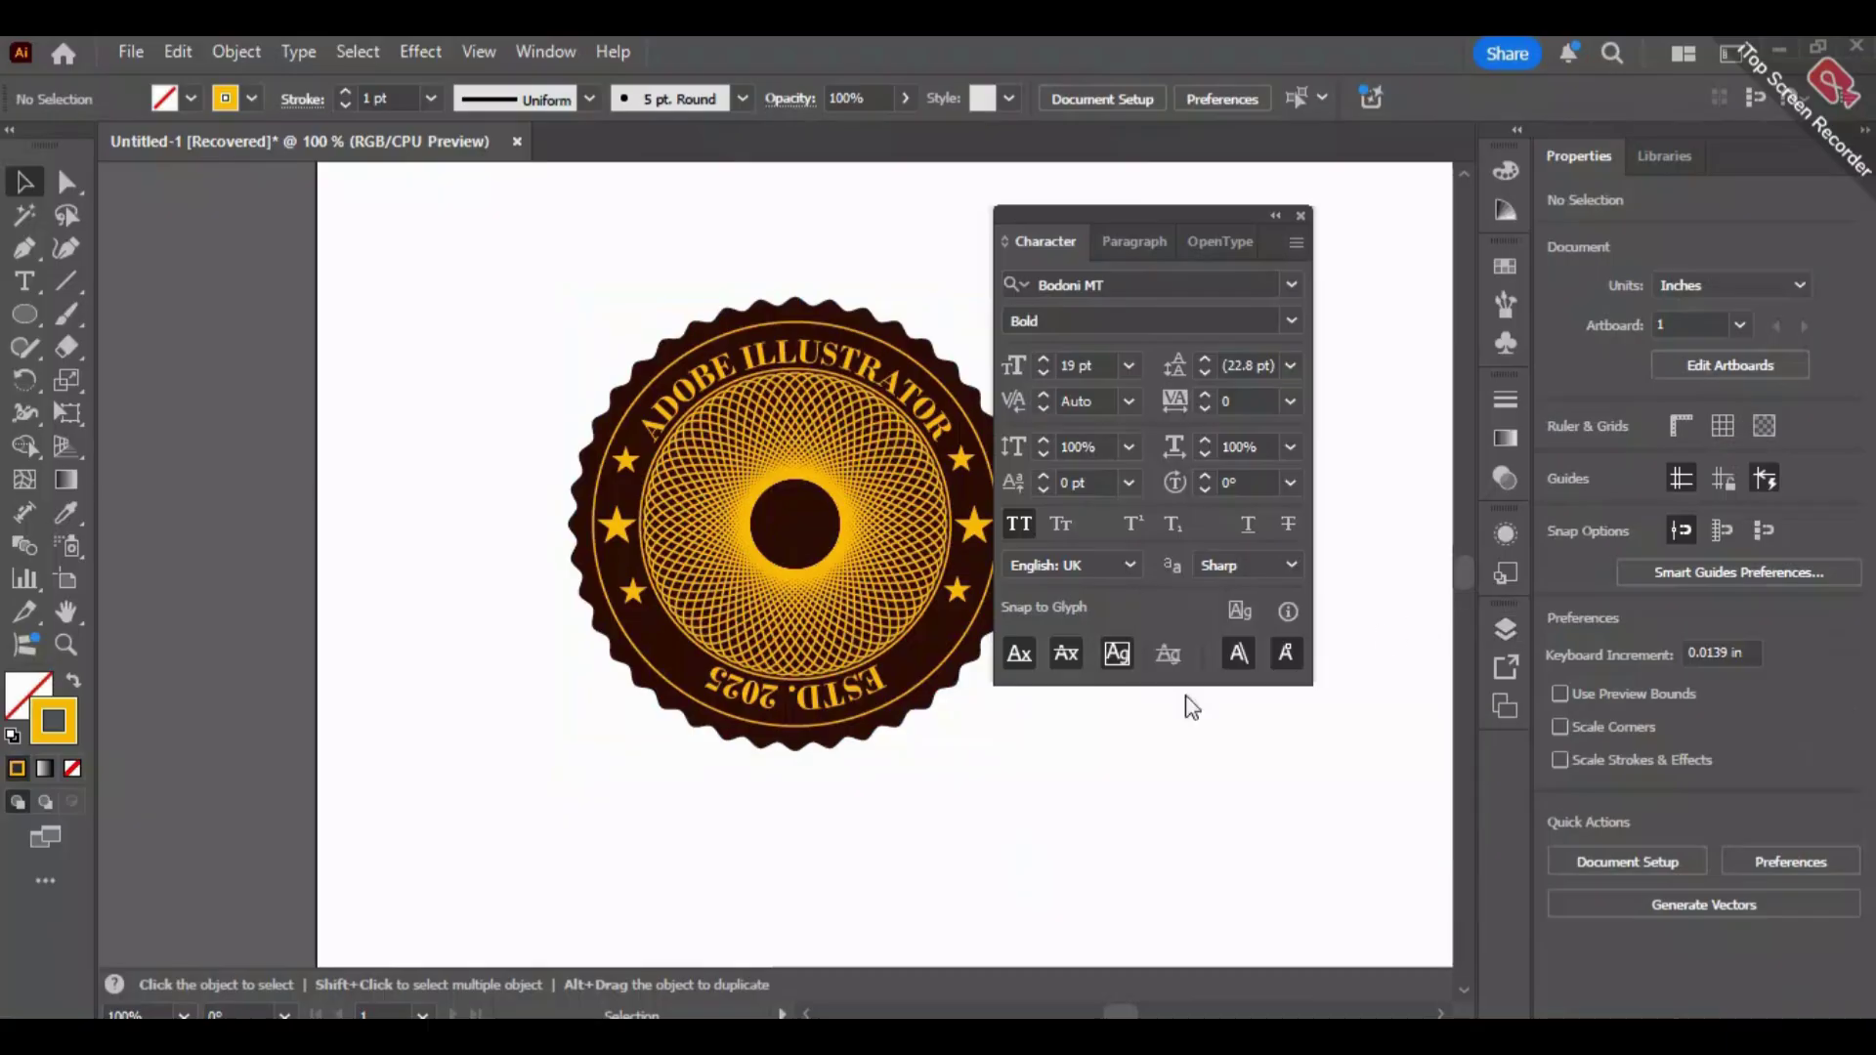
pyautogui.scroll(2, 907, 470)
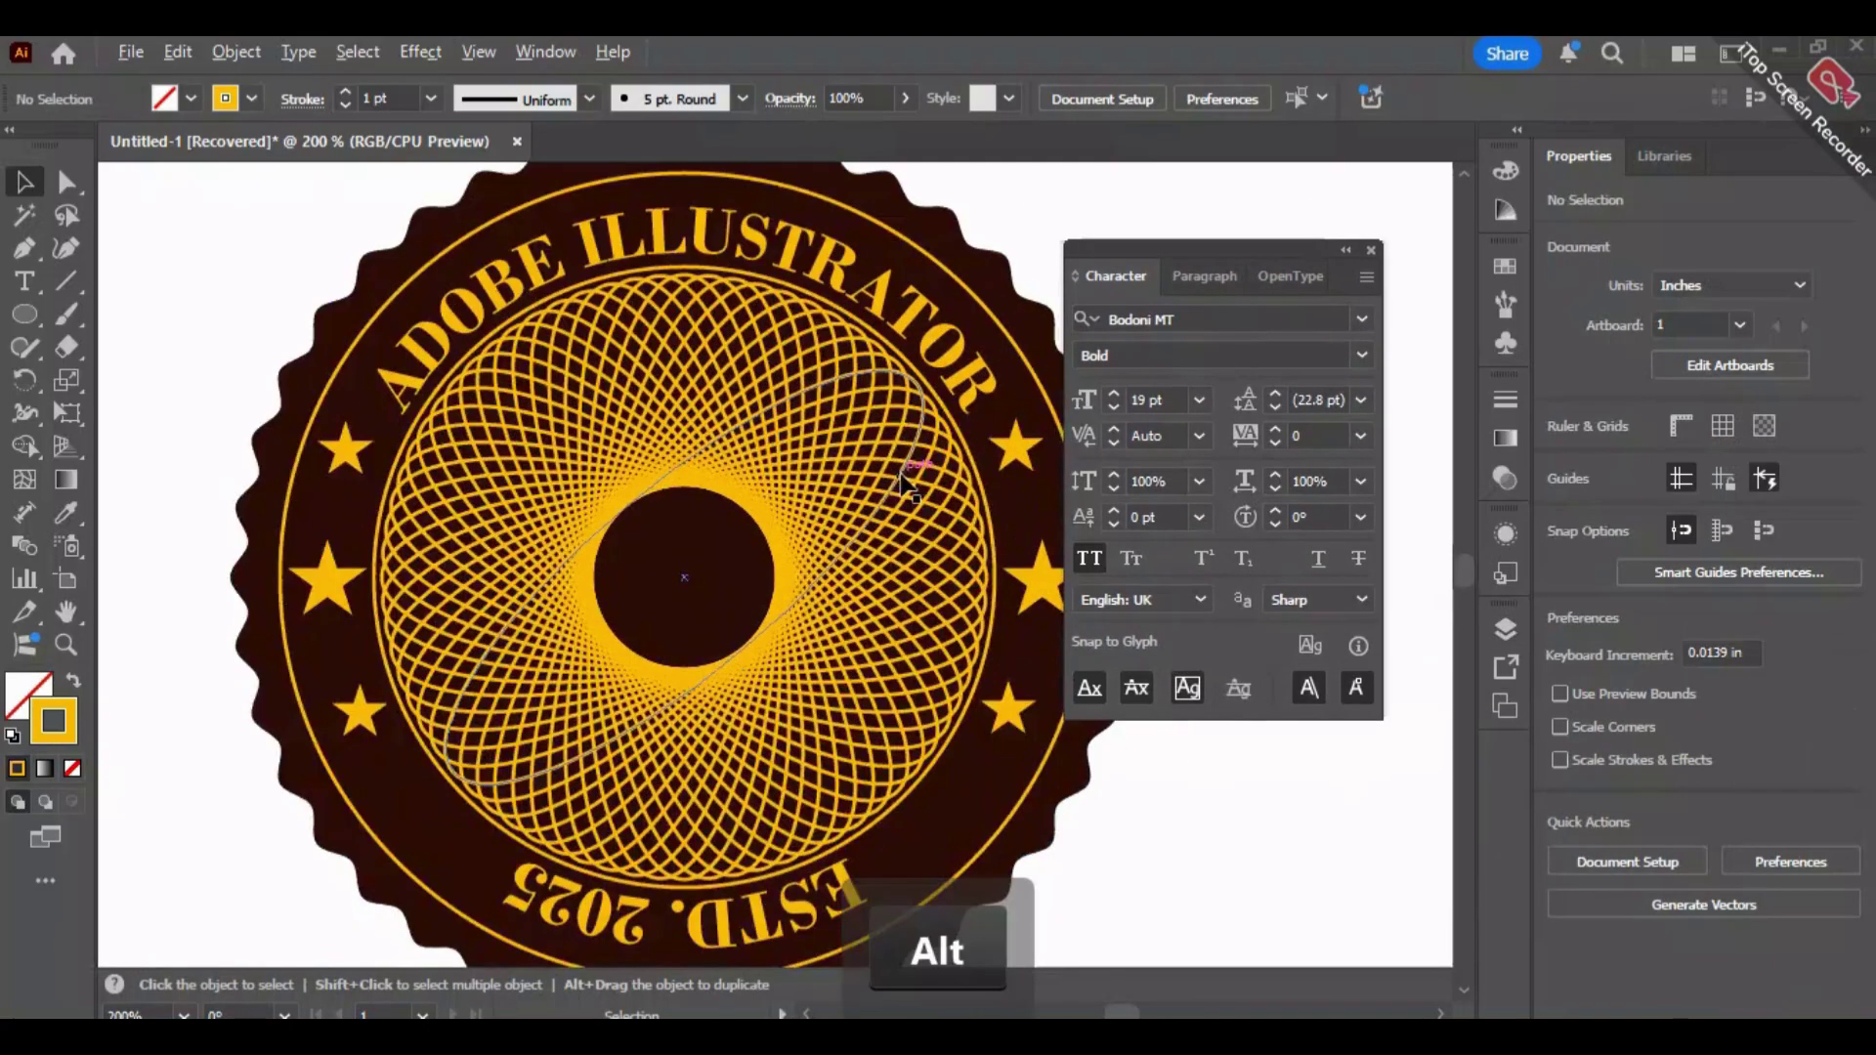
pyautogui.scroll(-1, 916, 453)
pyautogui.press('space')
pyautogui.moveTo(883, 371); pyautogui.dragTo(695, 372)
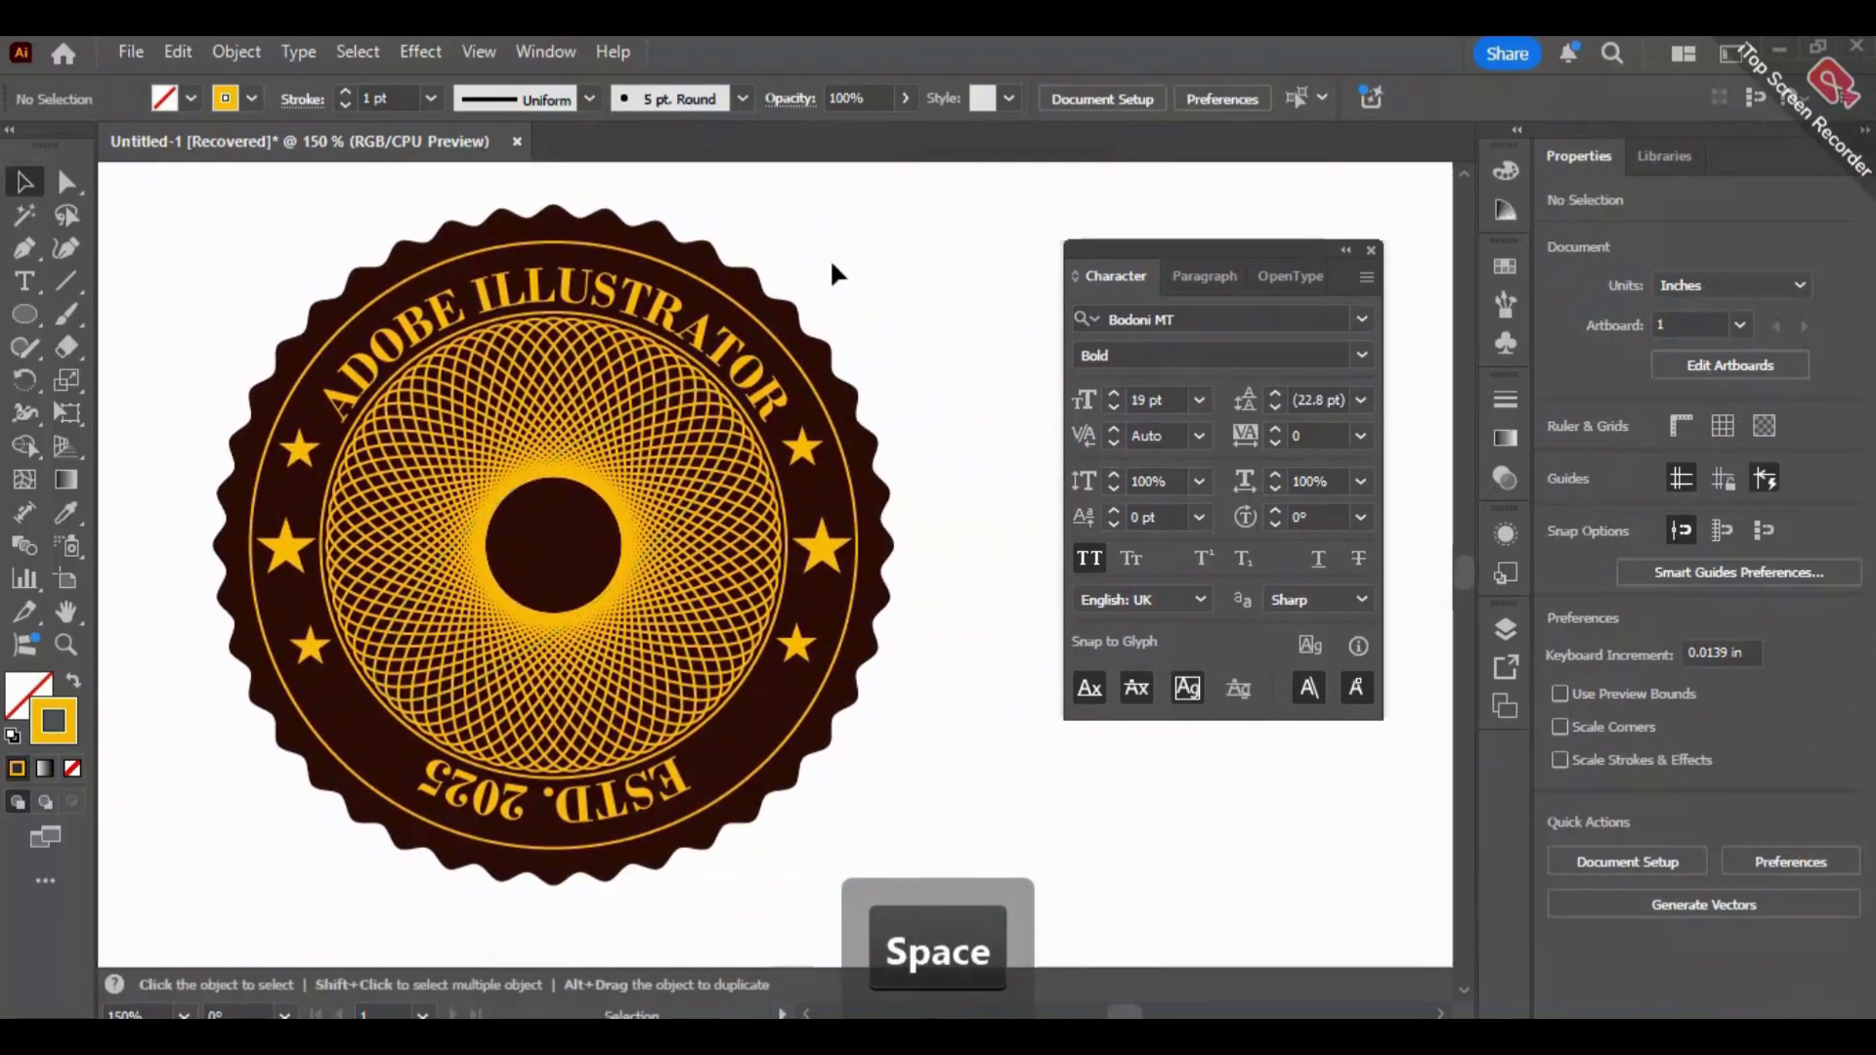
pyautogui.click(25, 313)
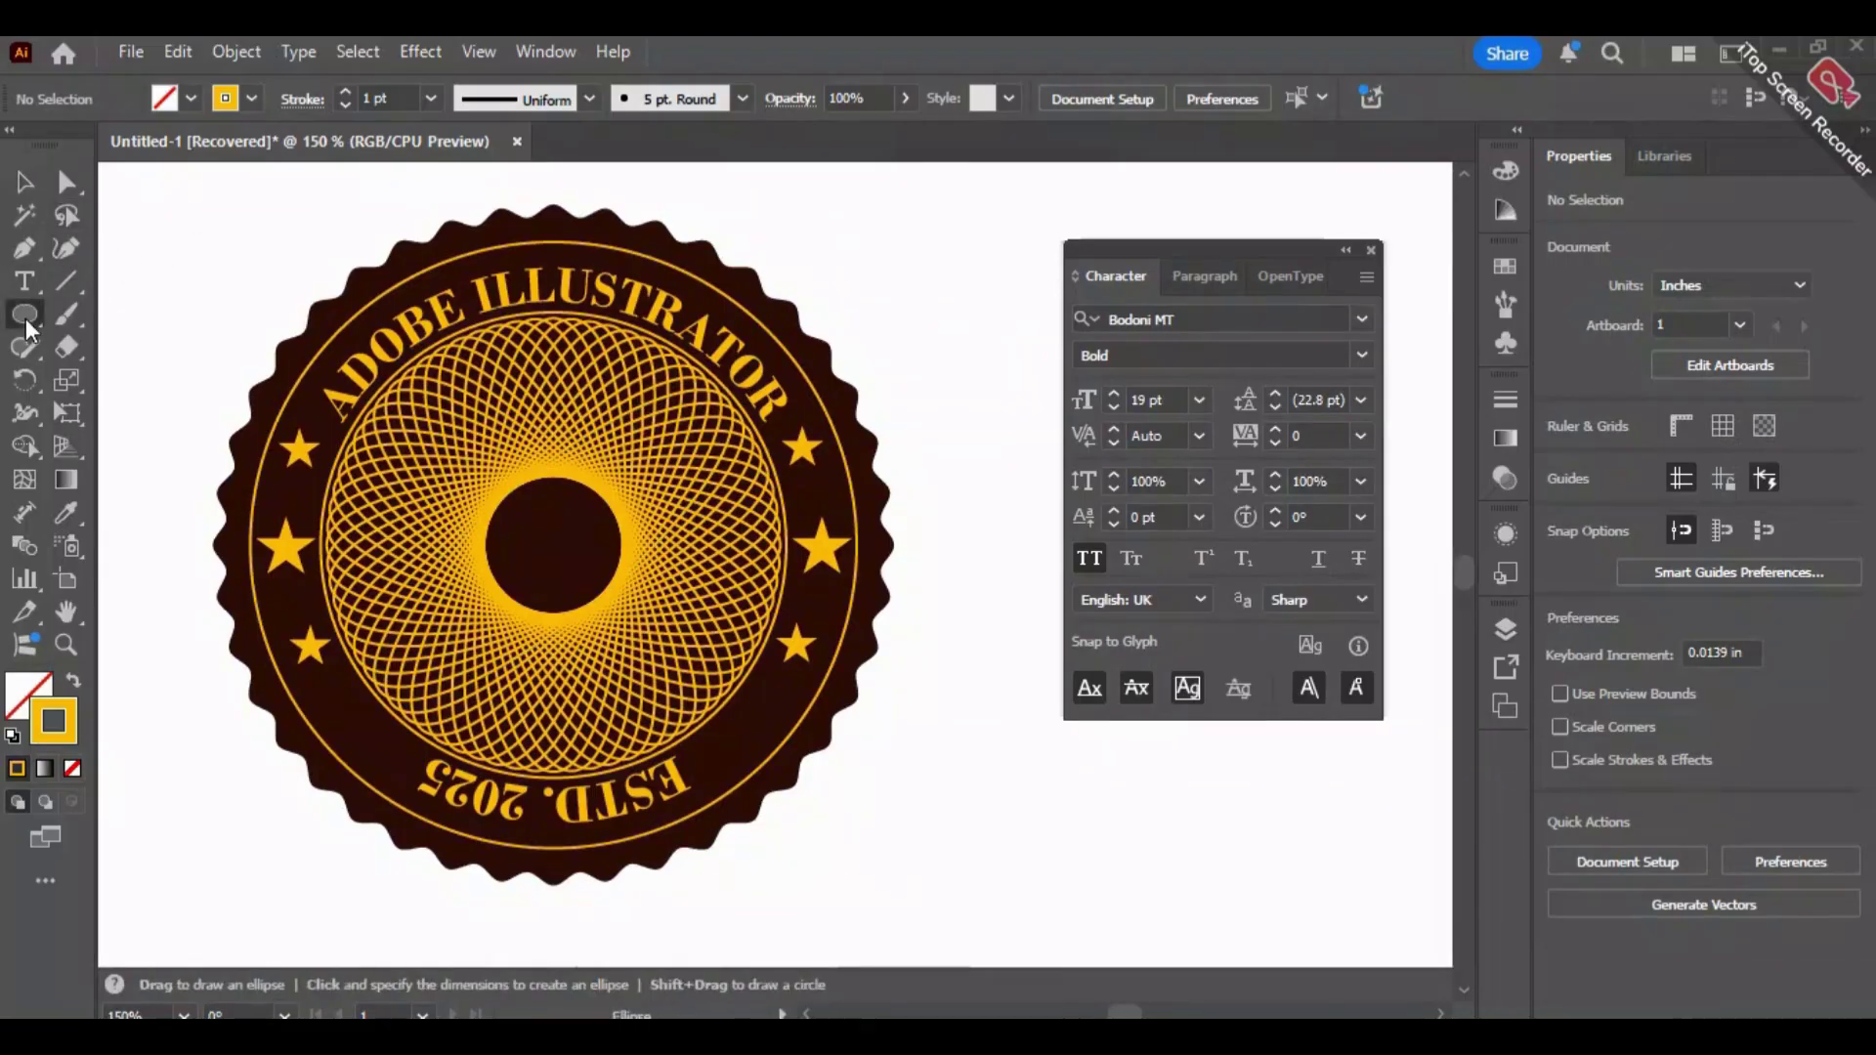
pyautogui.doubleClick(31, 695)
pyautogui.click(1230, 409)
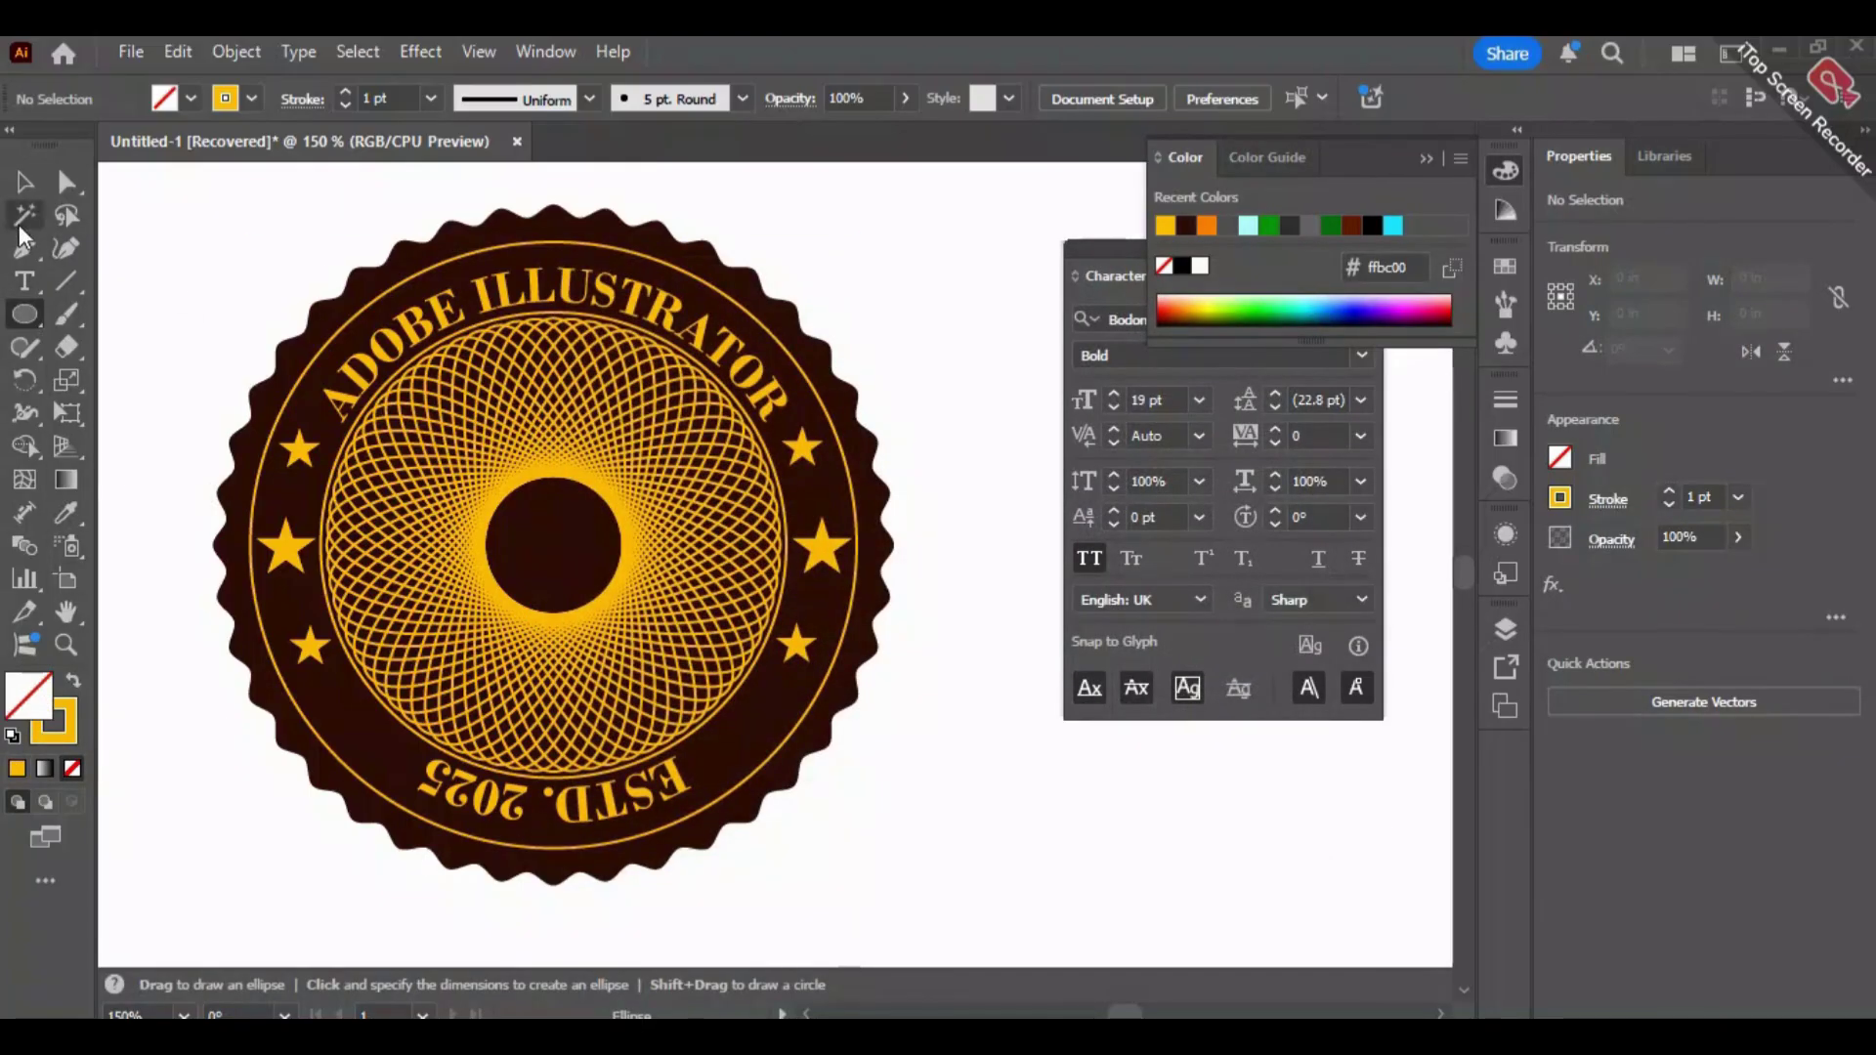
pyautogui.click(25, 182)
pyautogui.click(390, 282)
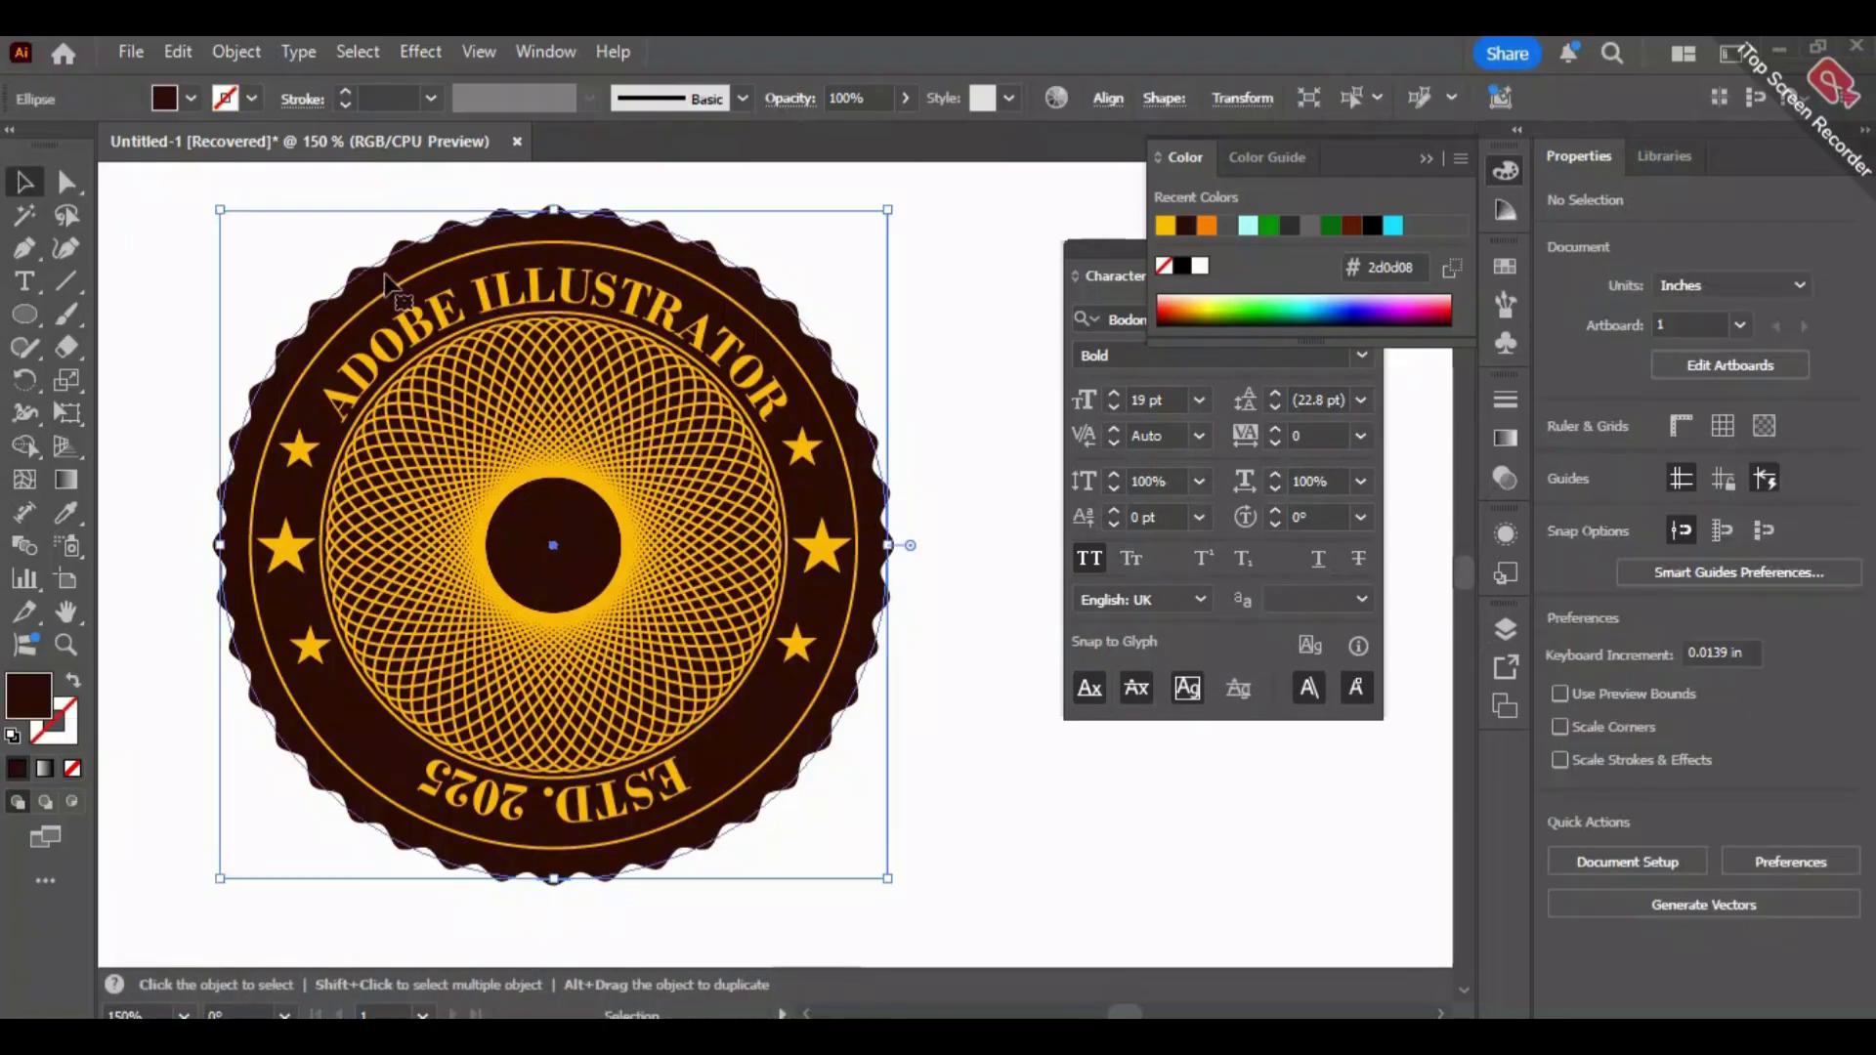
pyautogui.doubleClick(29, 696)
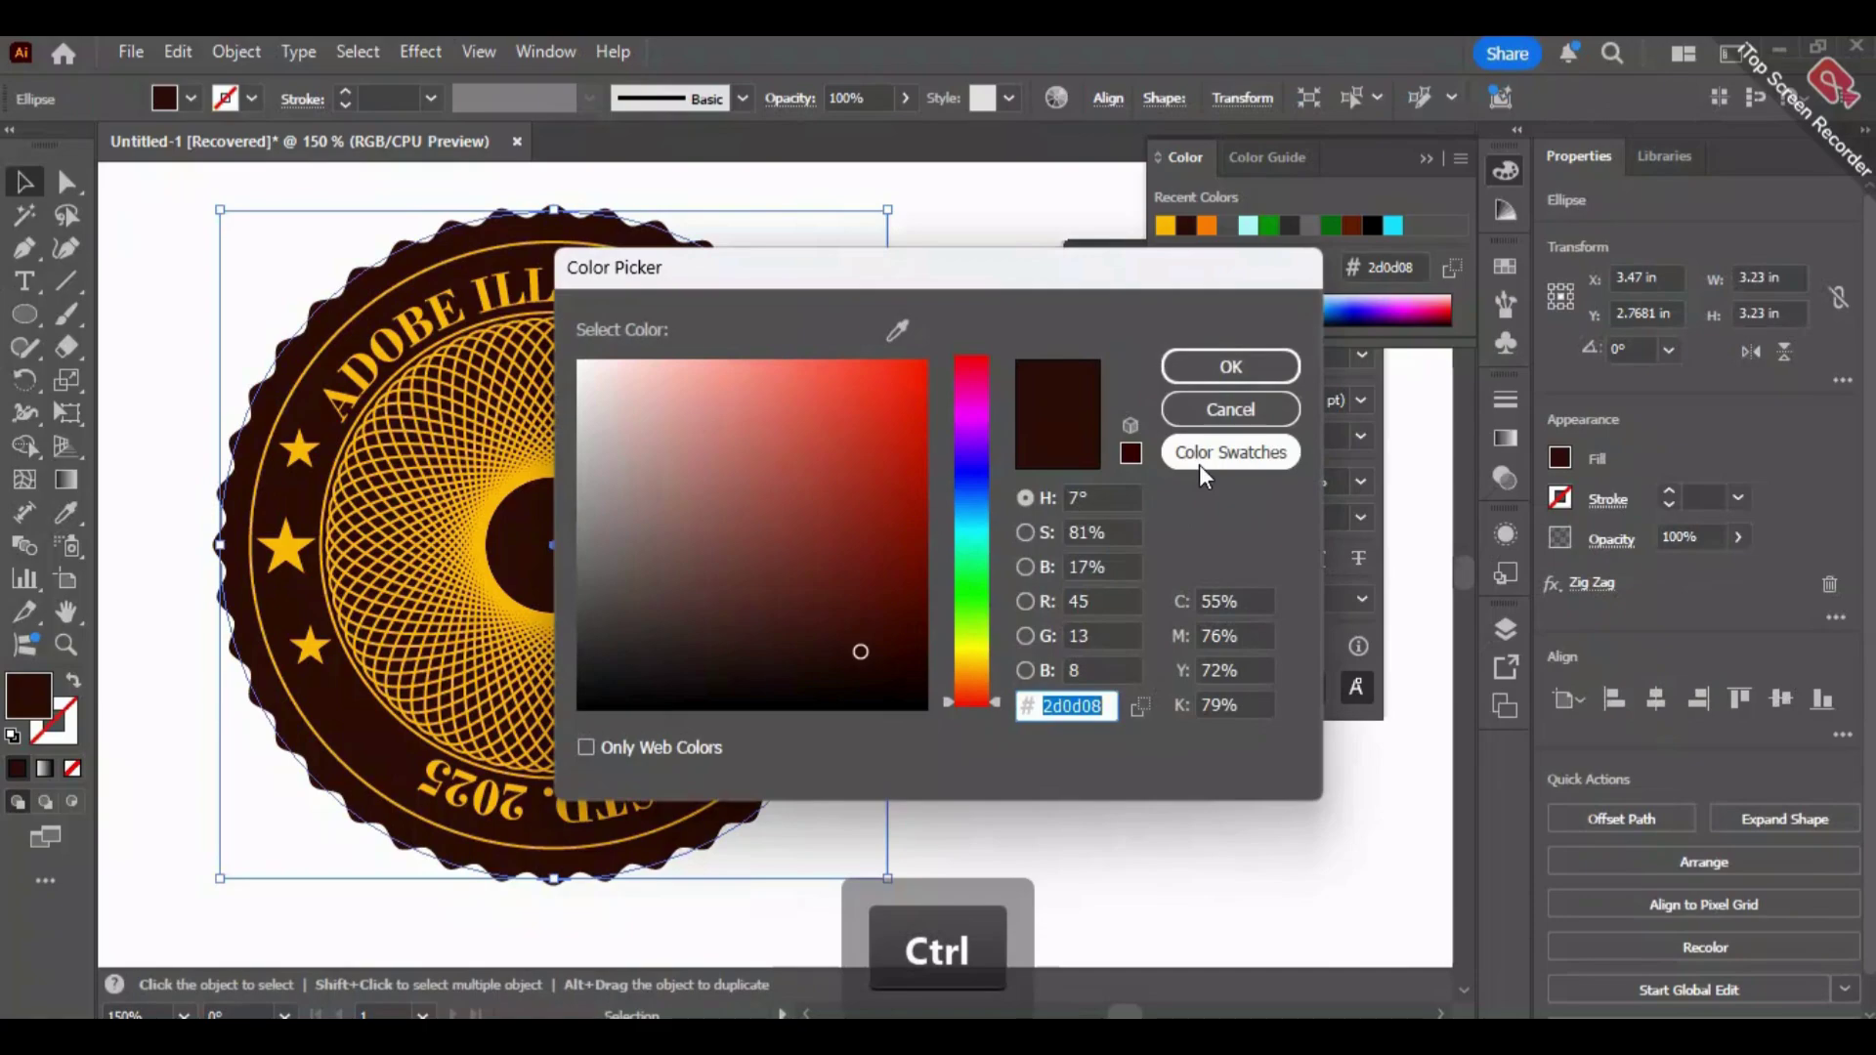
pyautogui.write('ffbc00')
pyautogui.hotkey('ctrl', 'z')
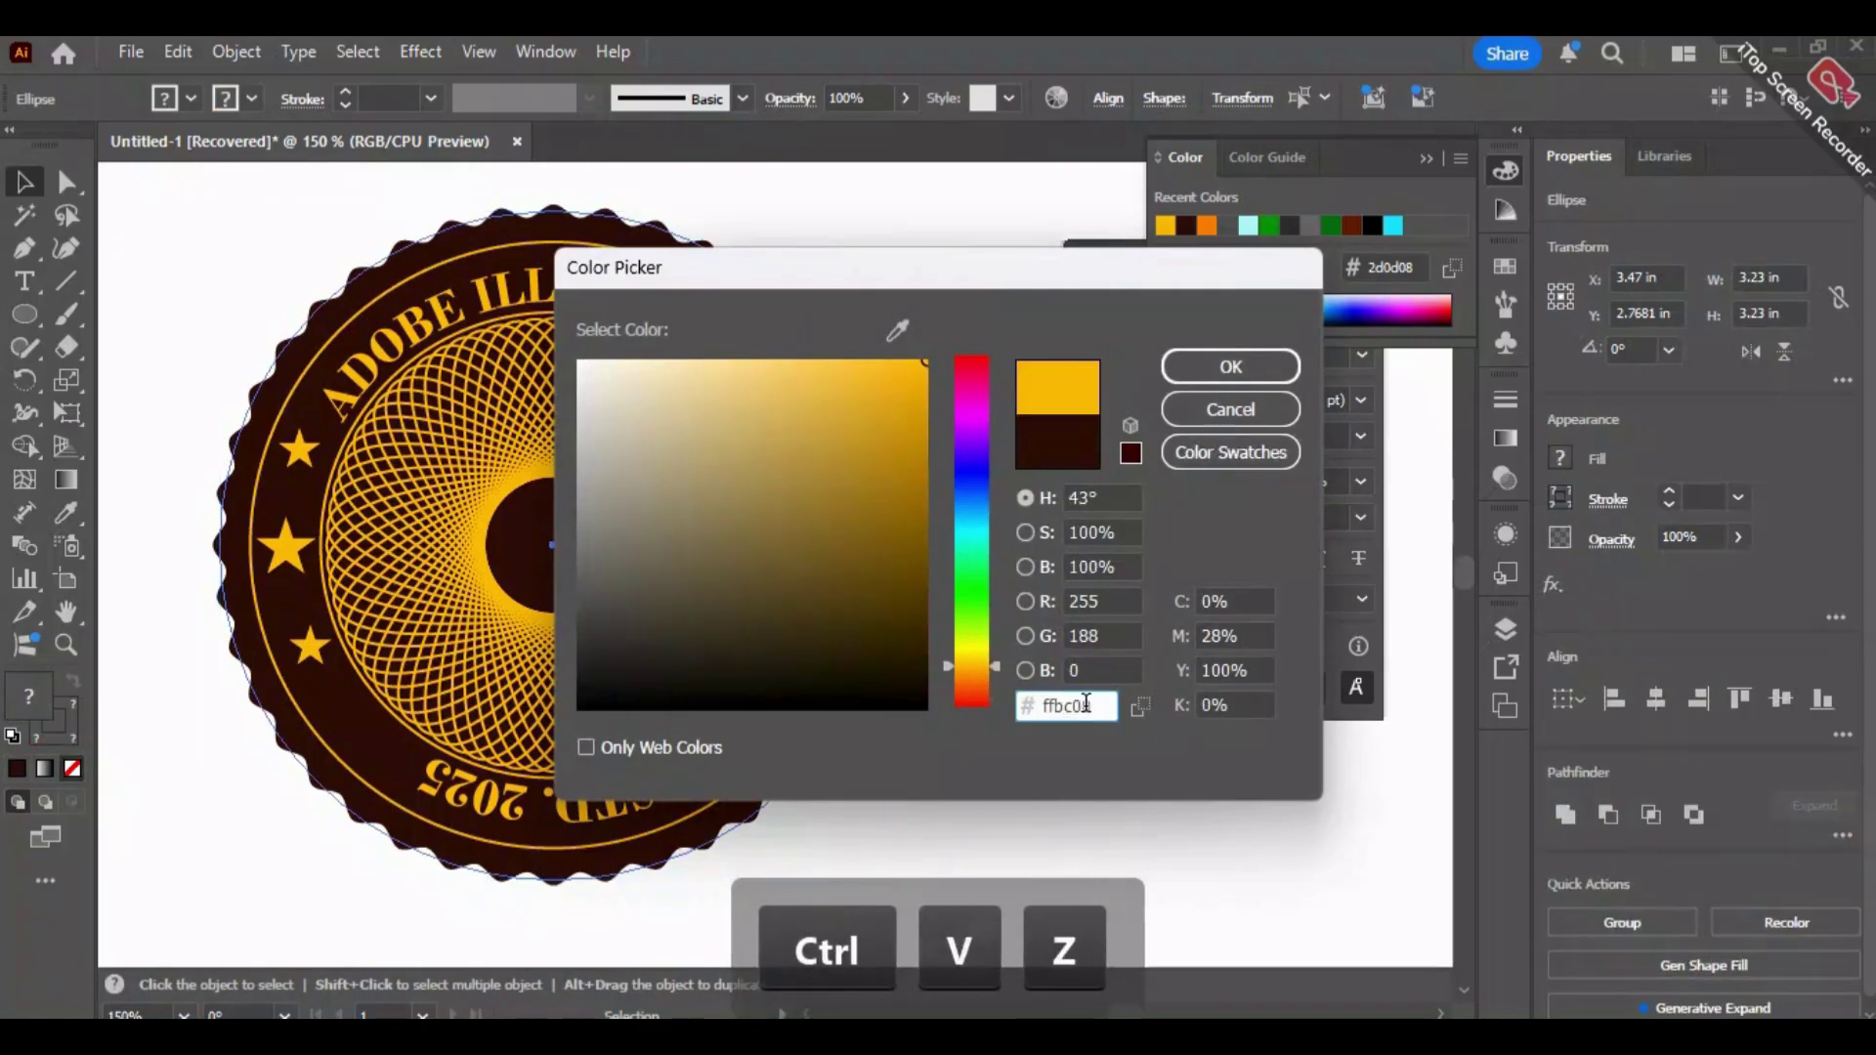
pyautogui.click(1241, 410)
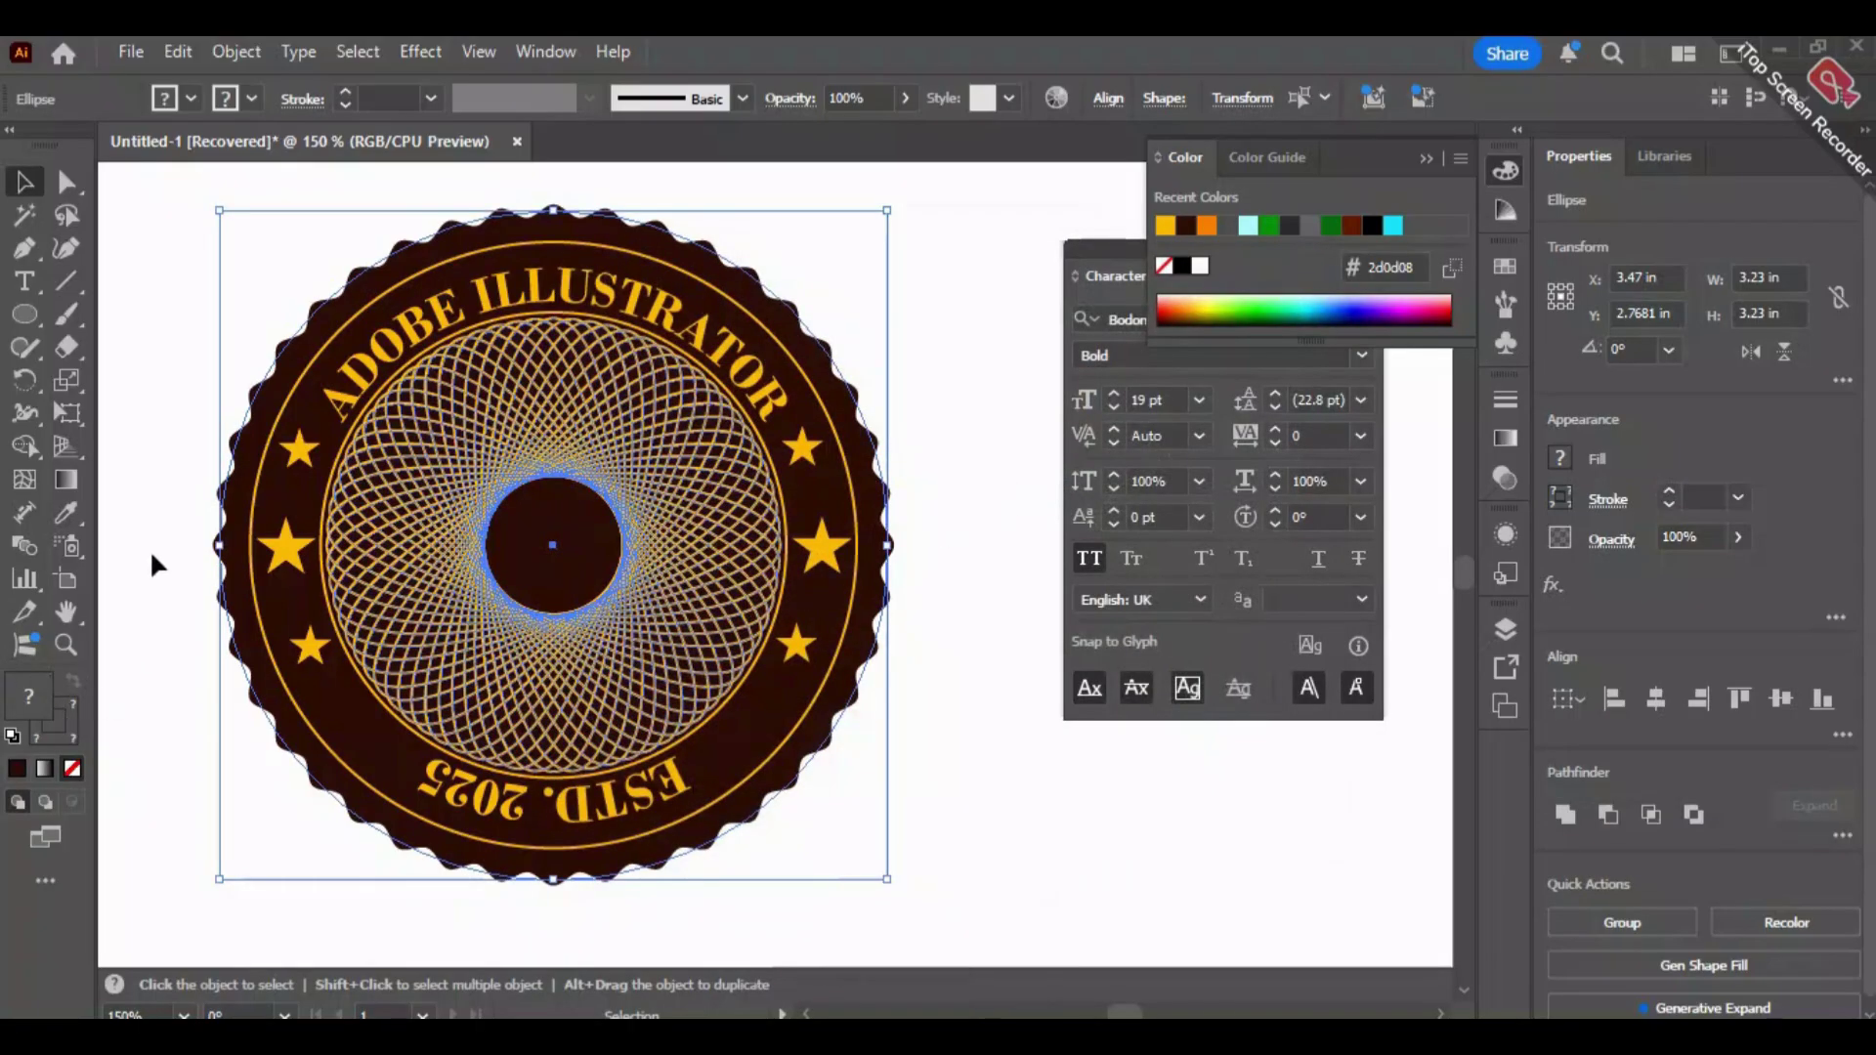
pyautogui.click(146, 775)
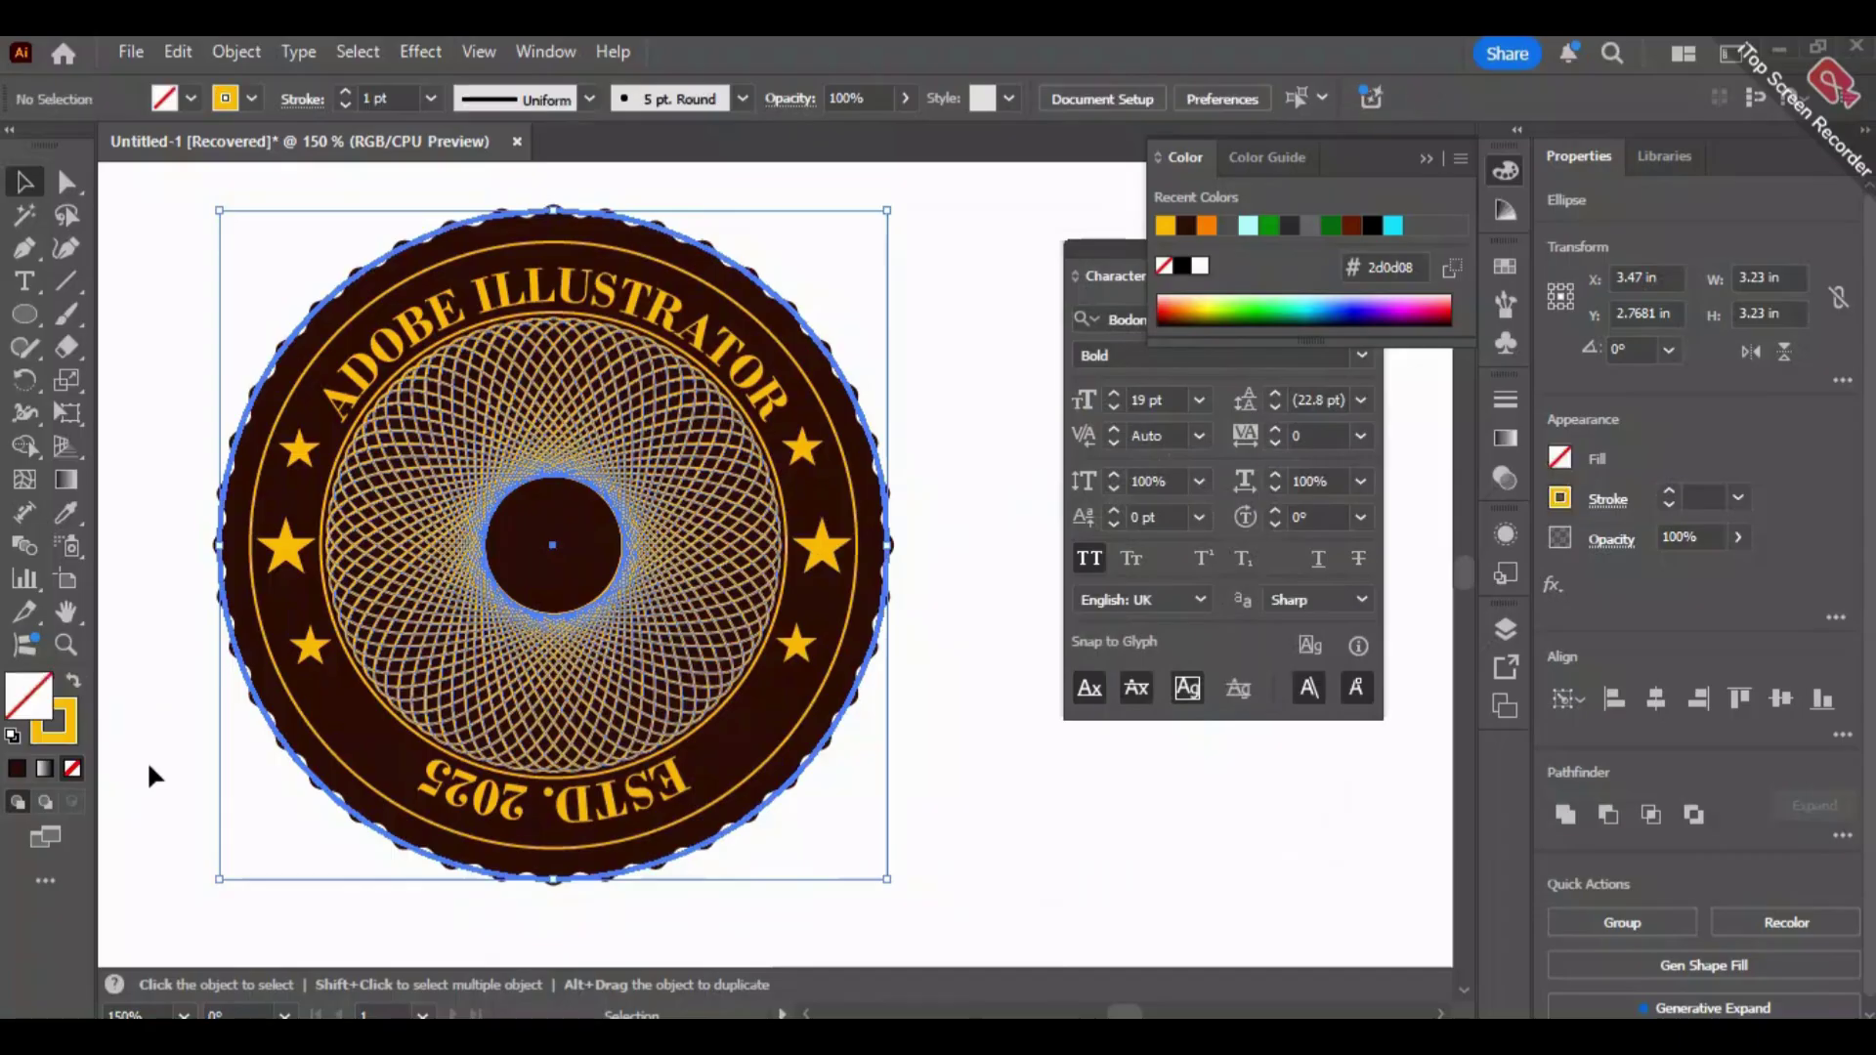
# Copy the hex code 2d0d08 of the scalloped base's dark brown fill.
pyautogui.click(259, 535)
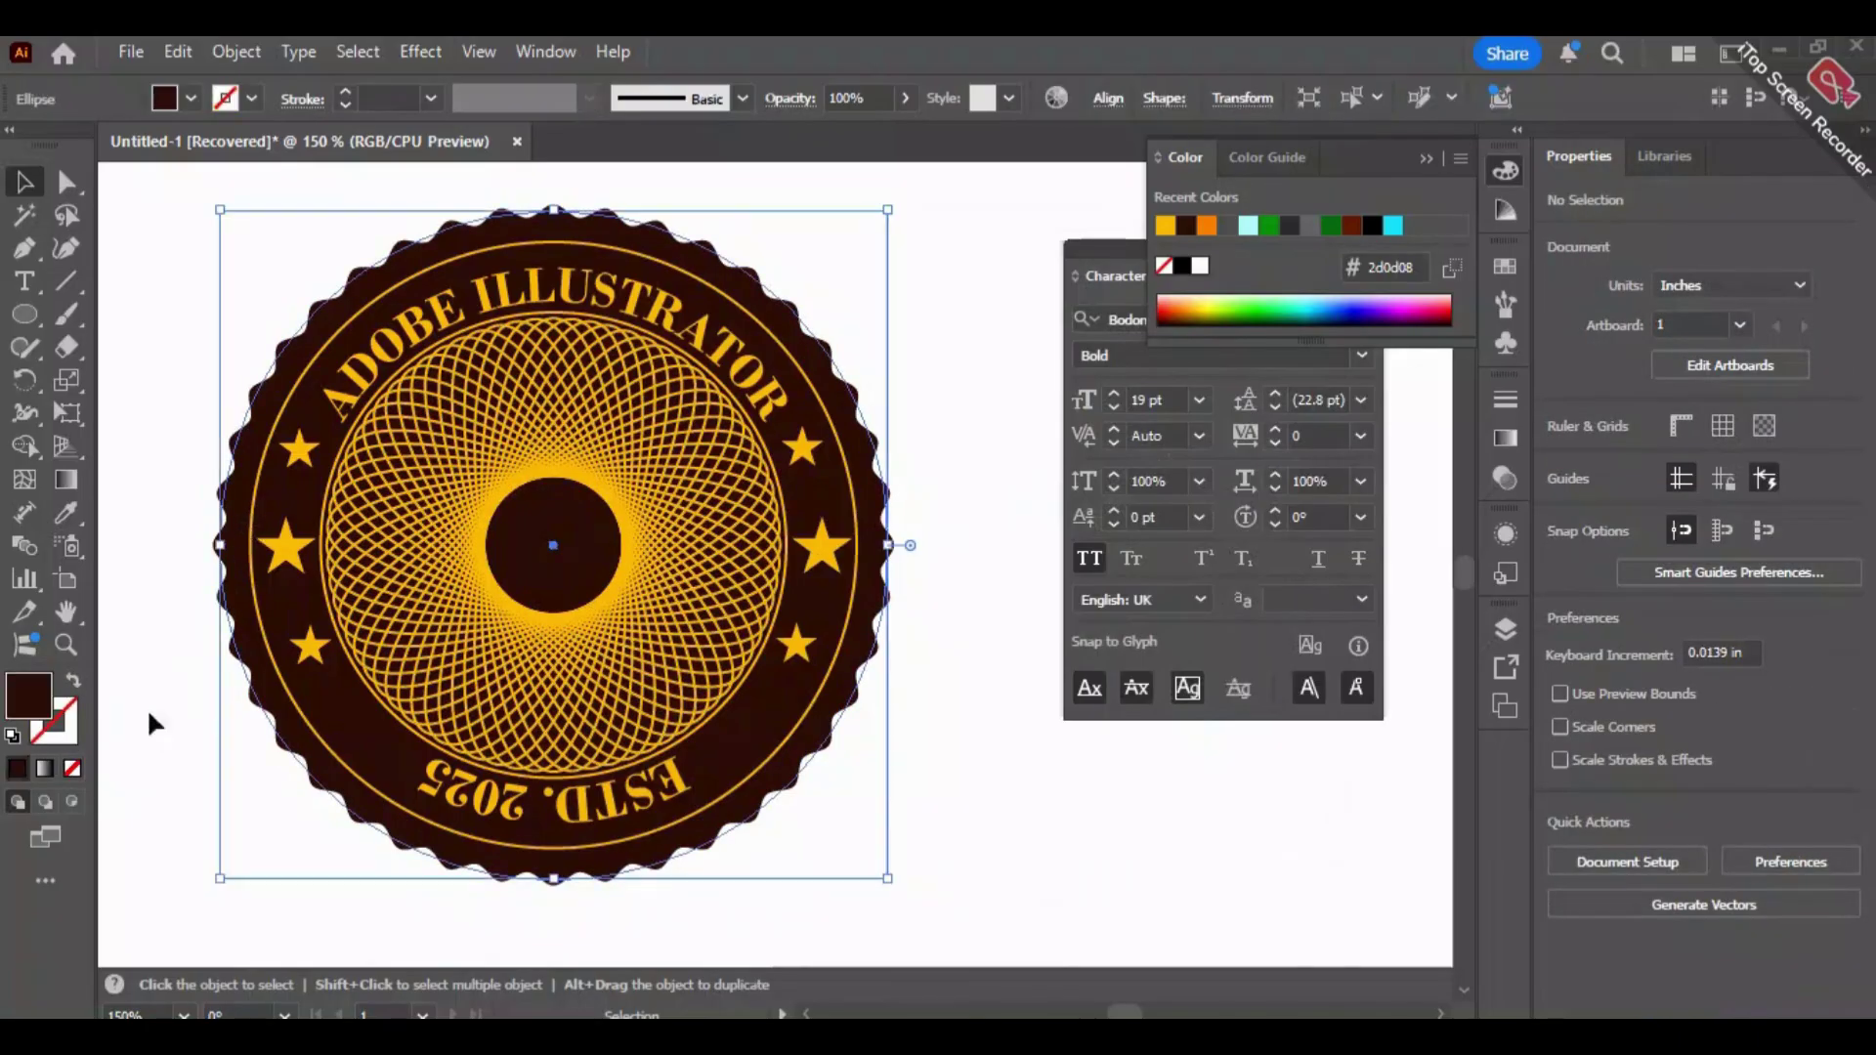
pyautogui.doubleClick(13, 707)
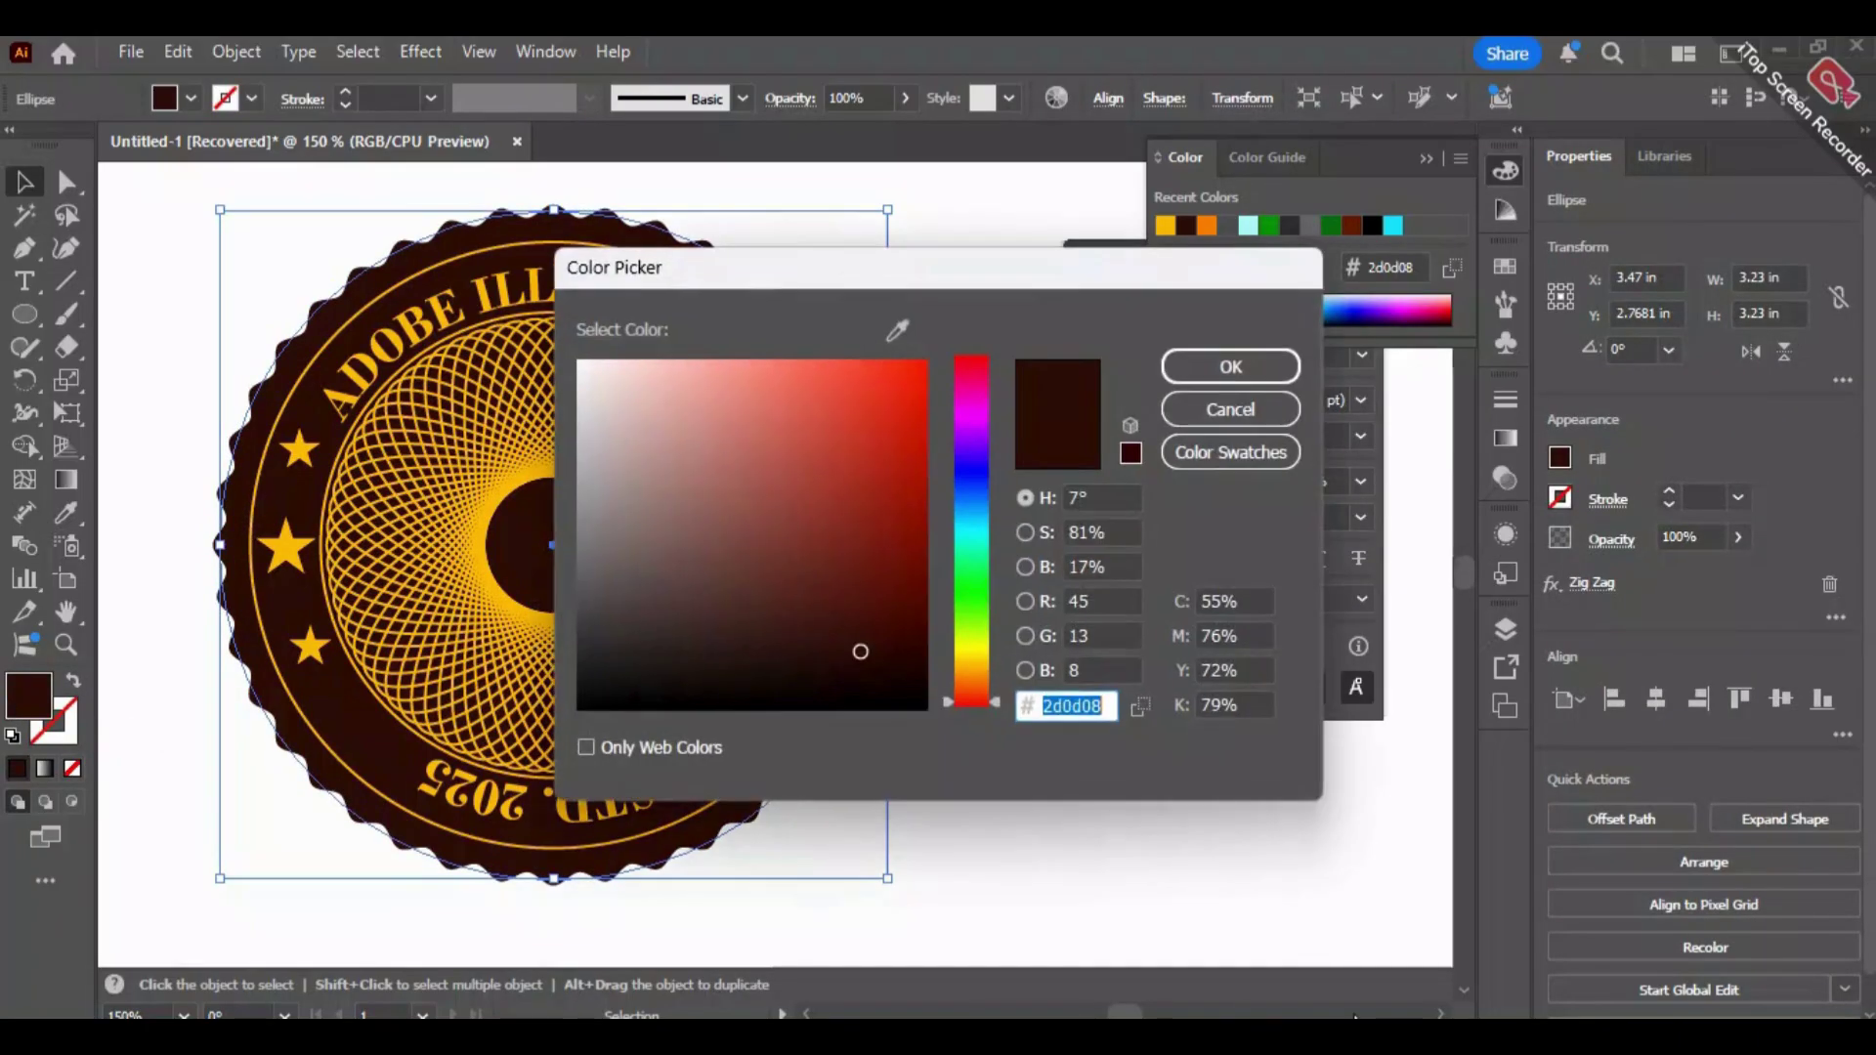
pyautogui.hotkey('ctrl', 'c')
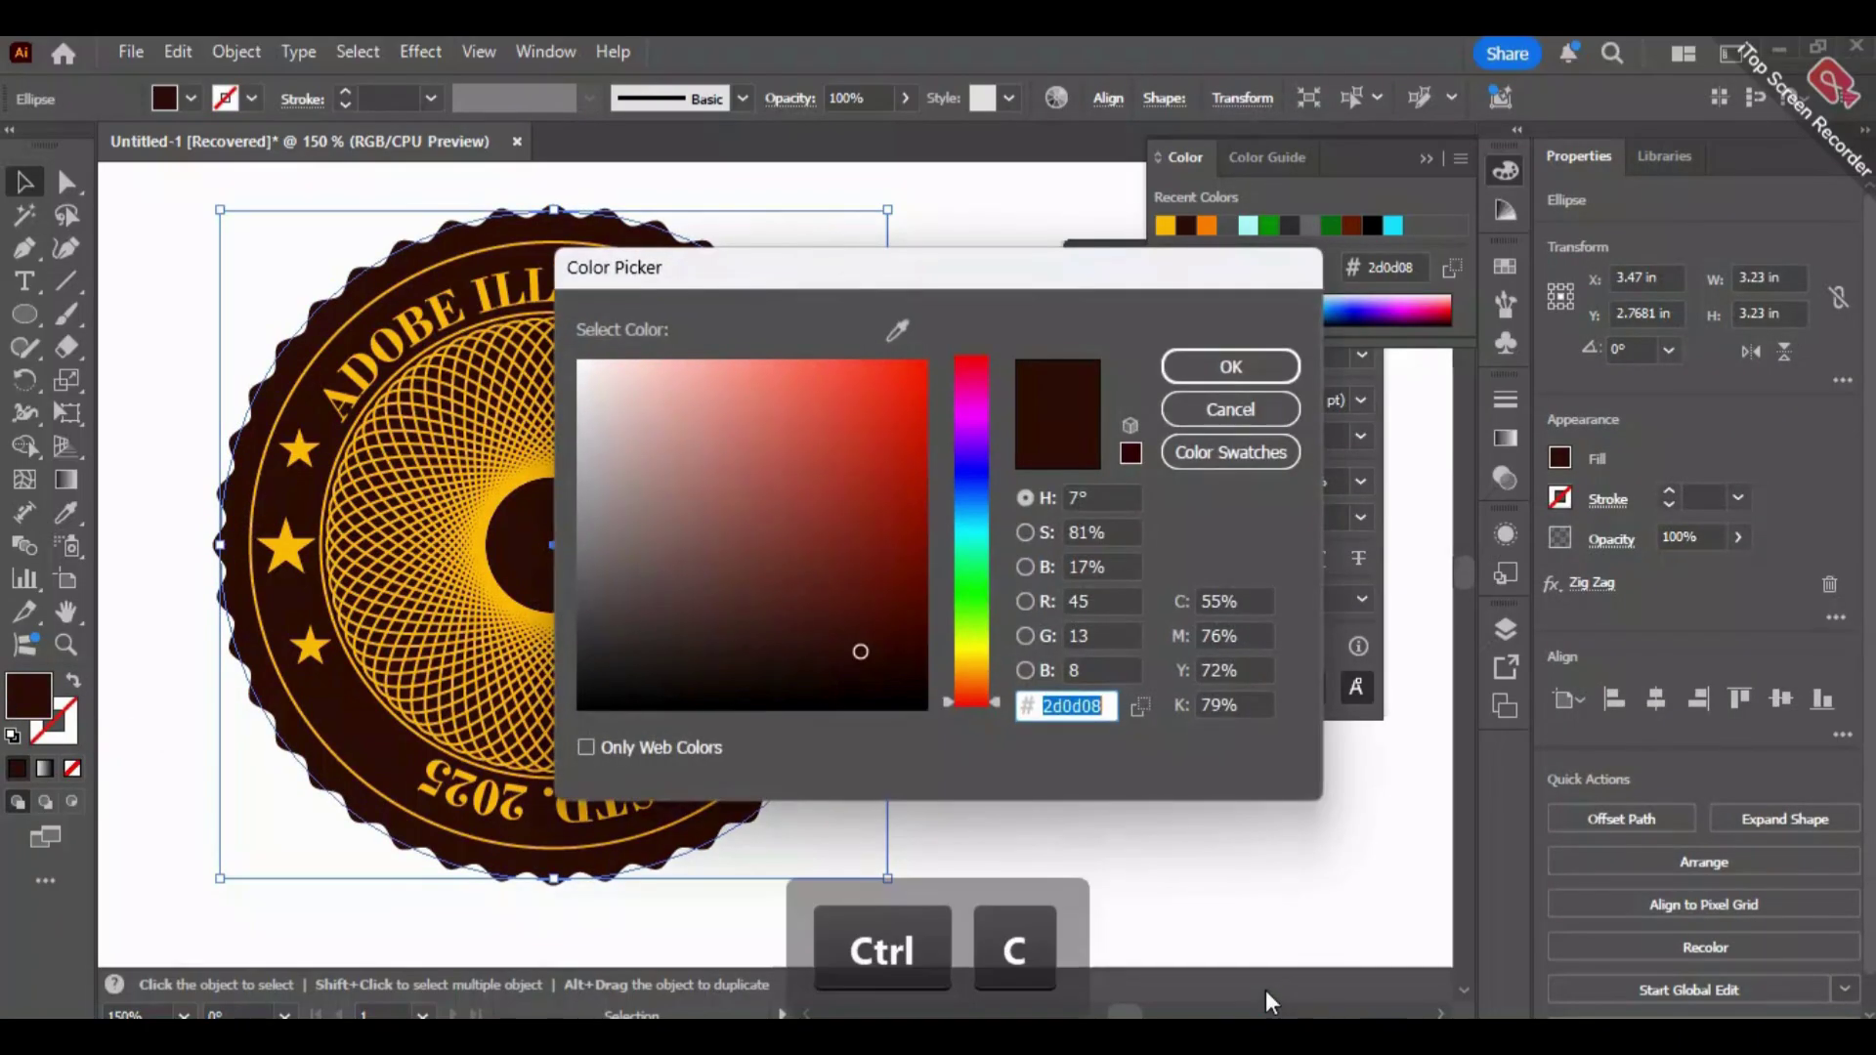
pyautogui.click(1226, 379)
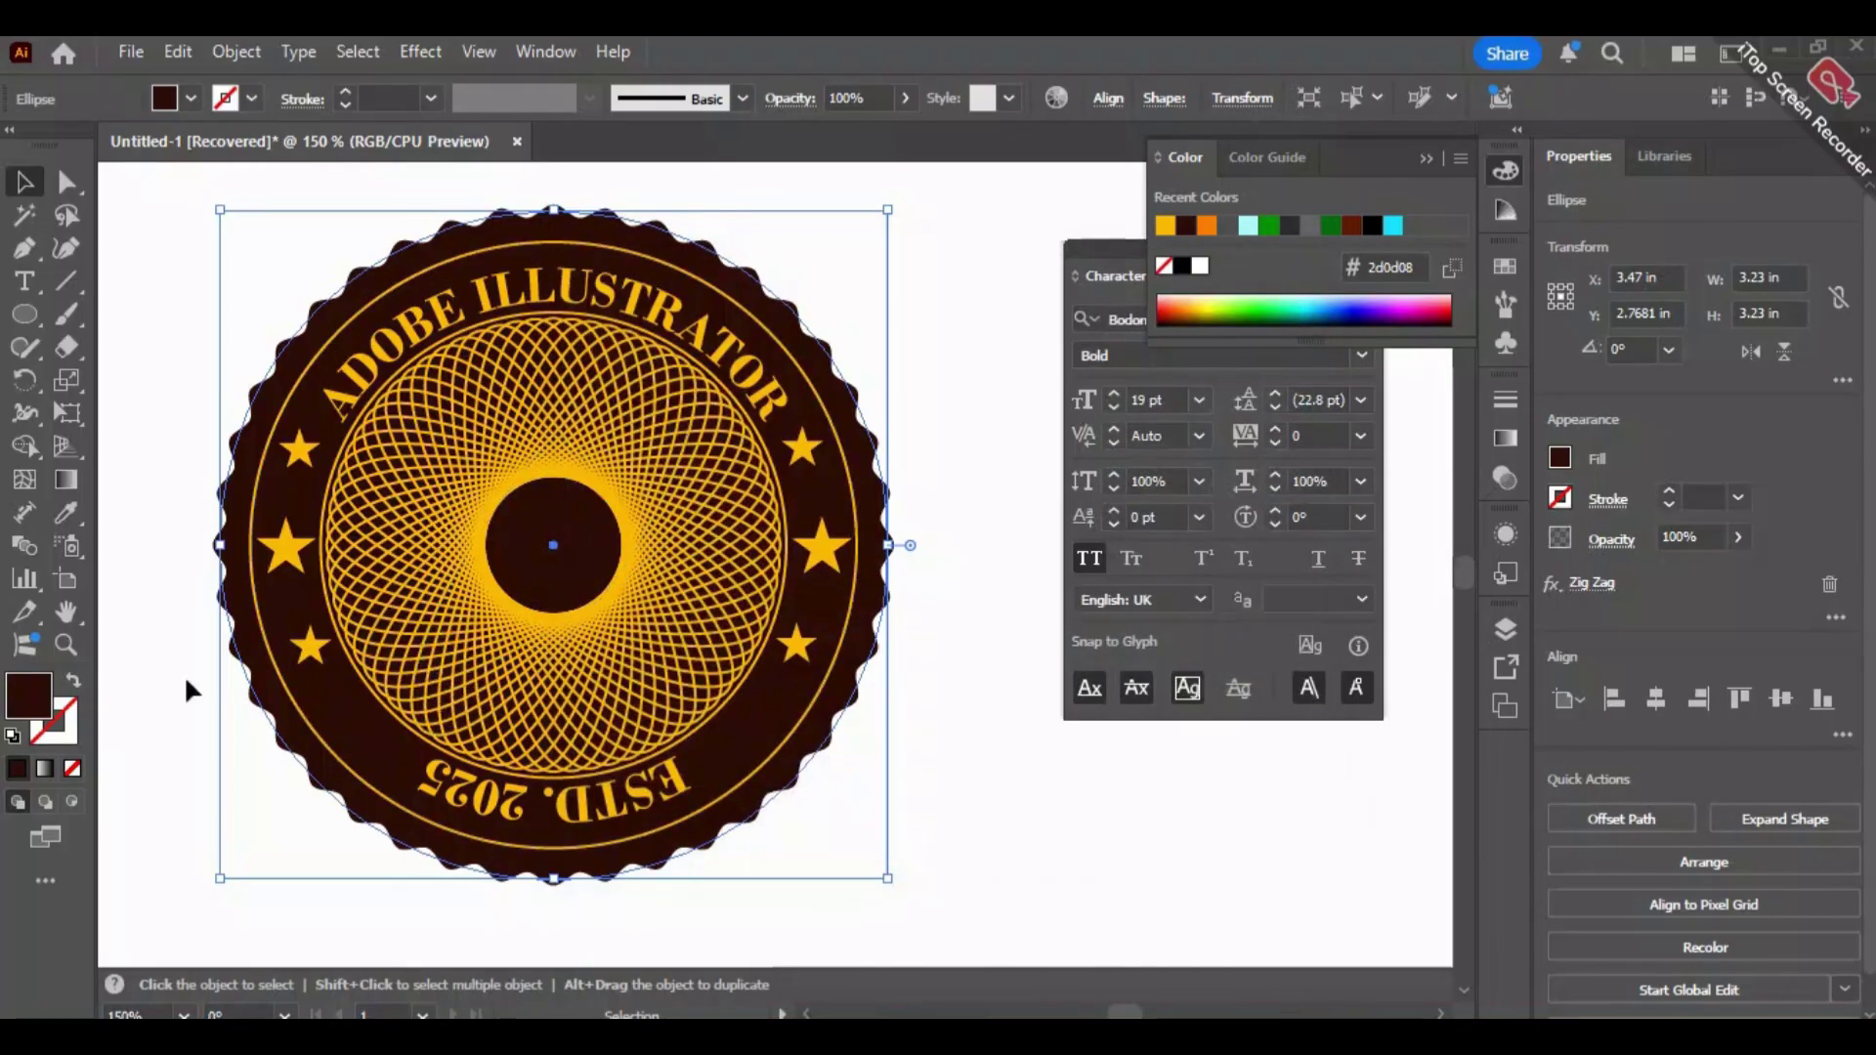
# Draw a small upright dark brown ellipse about 0.13 in wide and 0.27 in high beside the badge.
pyautogui.click(24, 315)
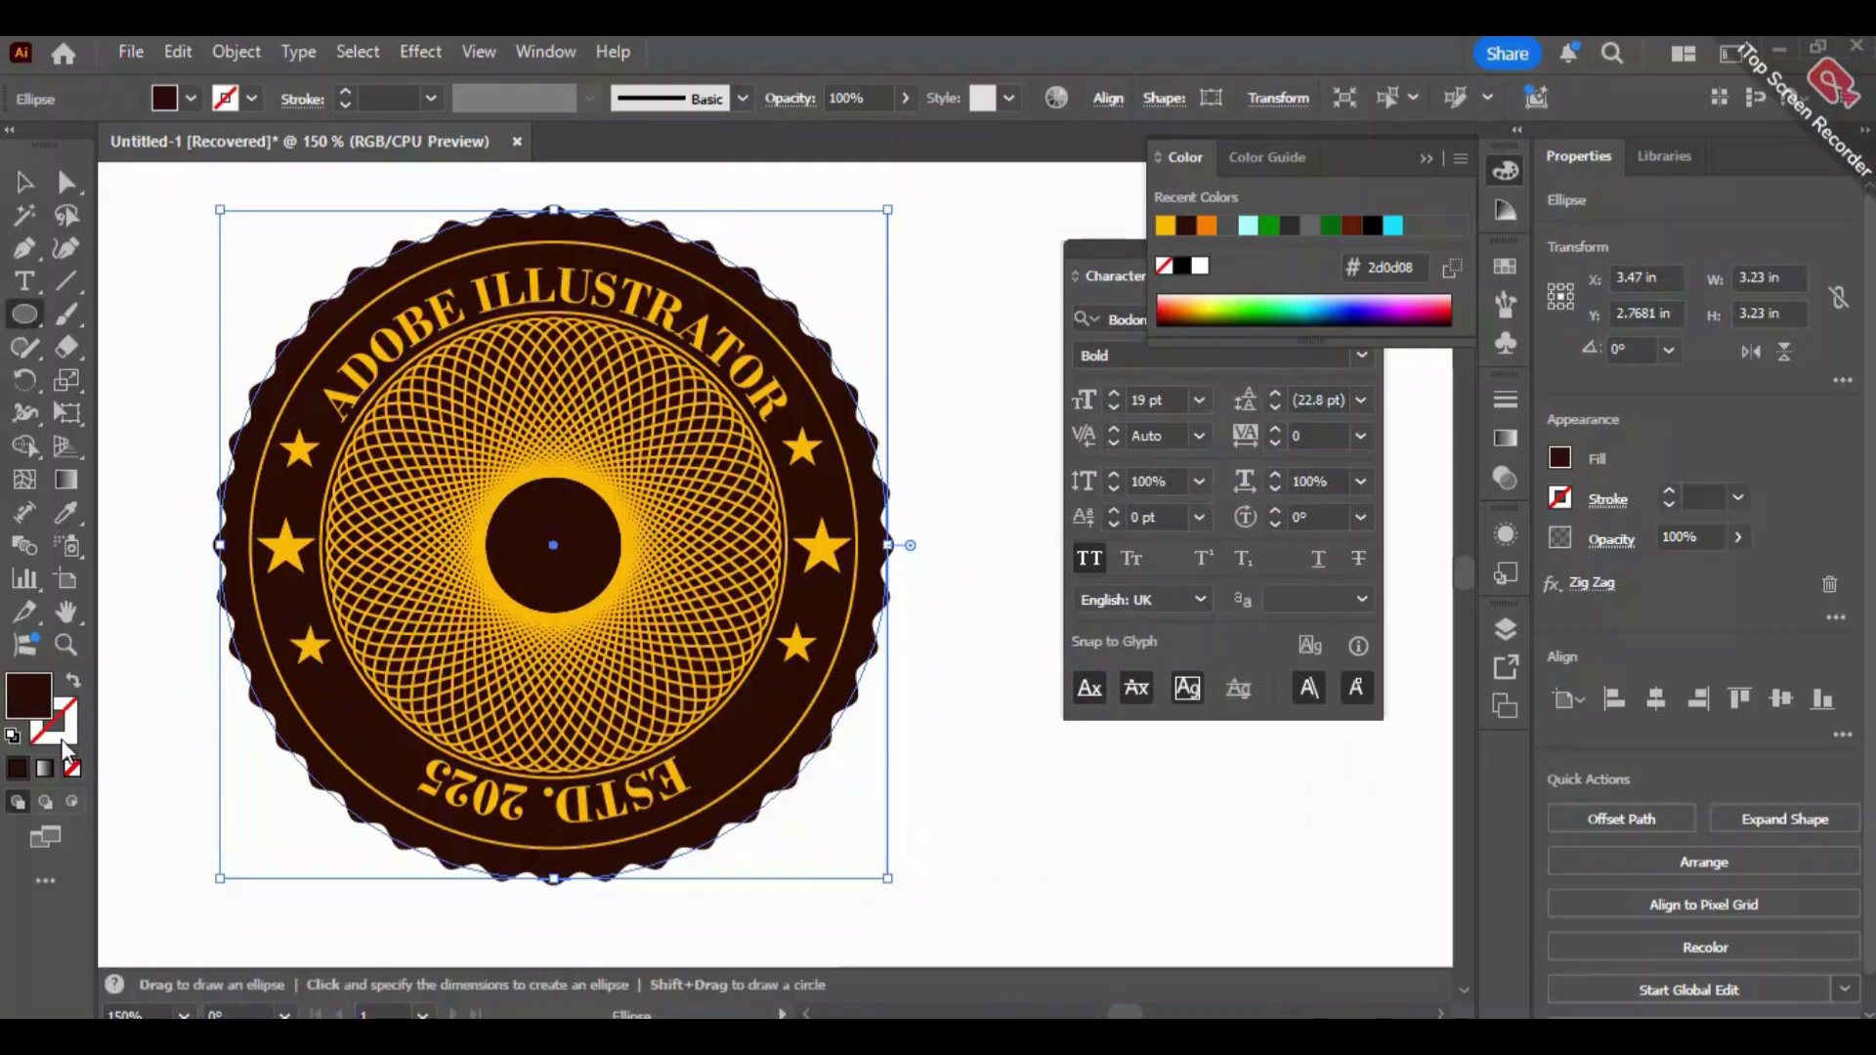
pyautogui.moveTo(116, 335); pyautogui.dragTo(142, 391)
pyautogui.press('ctrl')
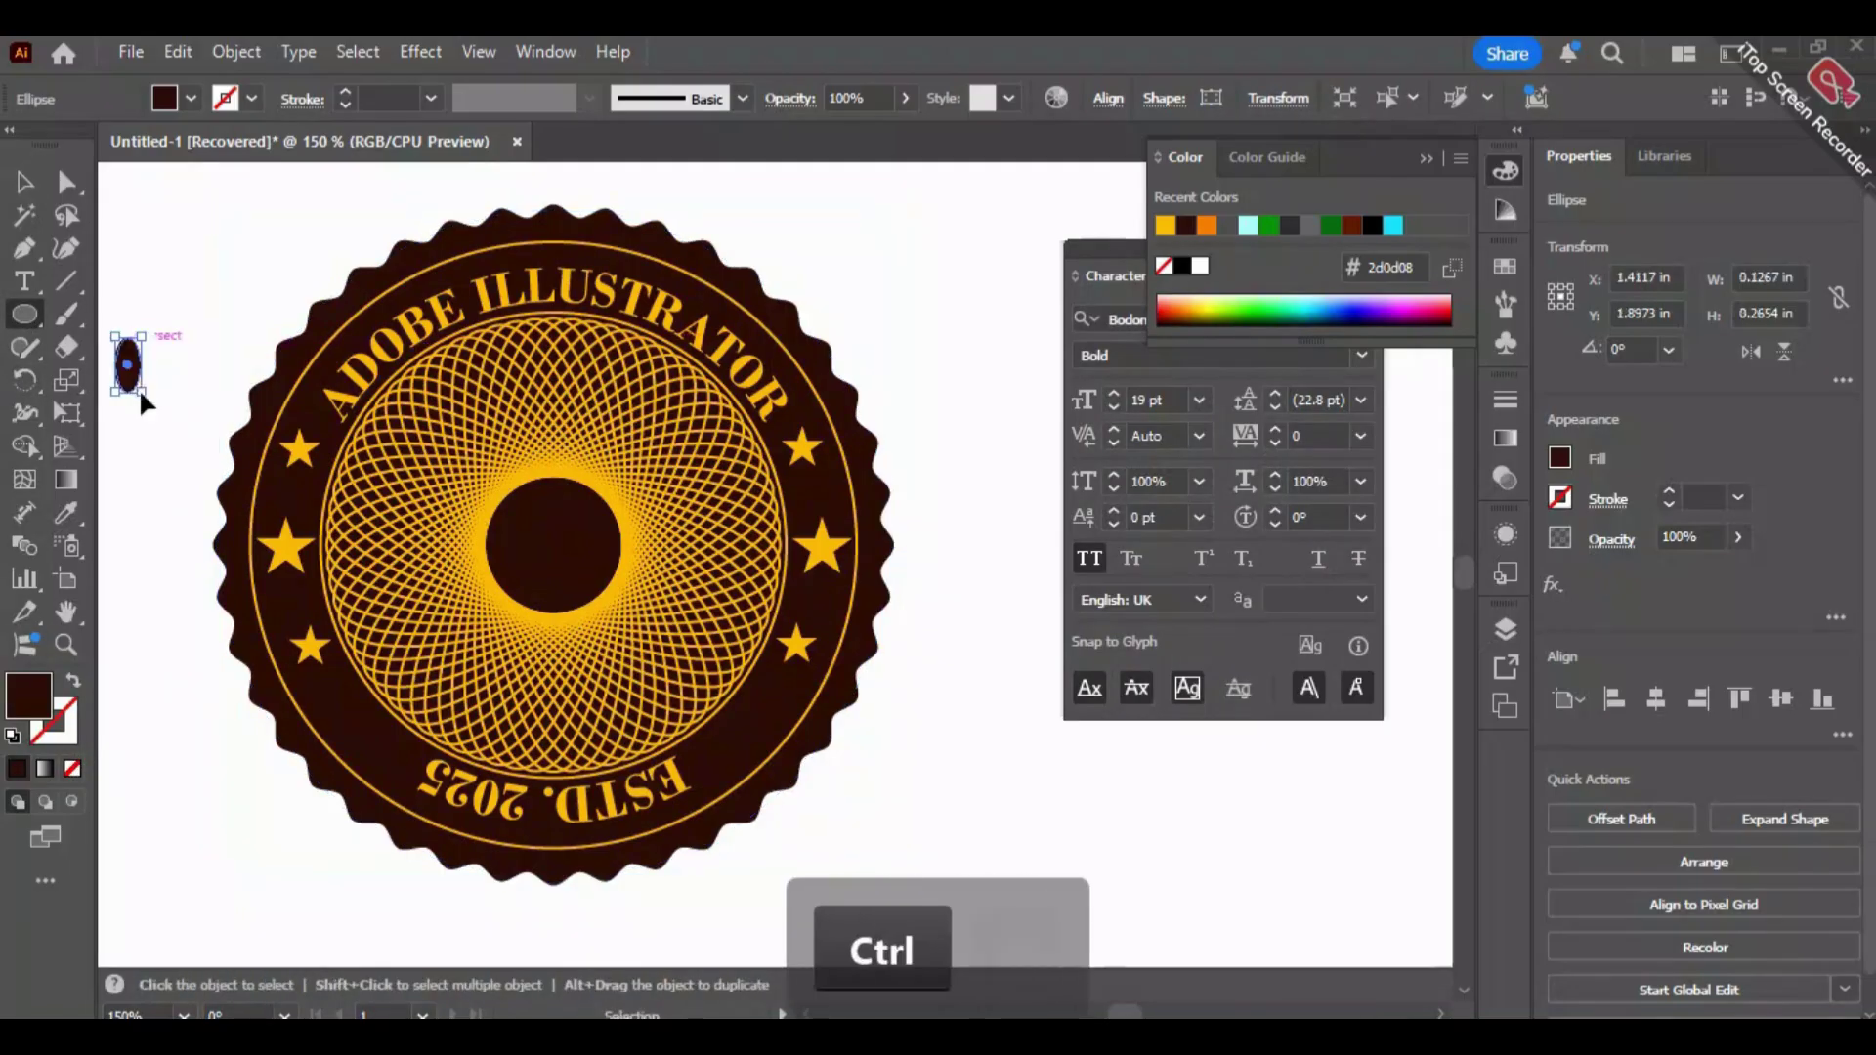
# Delete the small dark brown ellipse beside the badge.
pyautogui.hotkey('ctrl', 'x')
pyautogui.hotkey('ctrl', 'z')
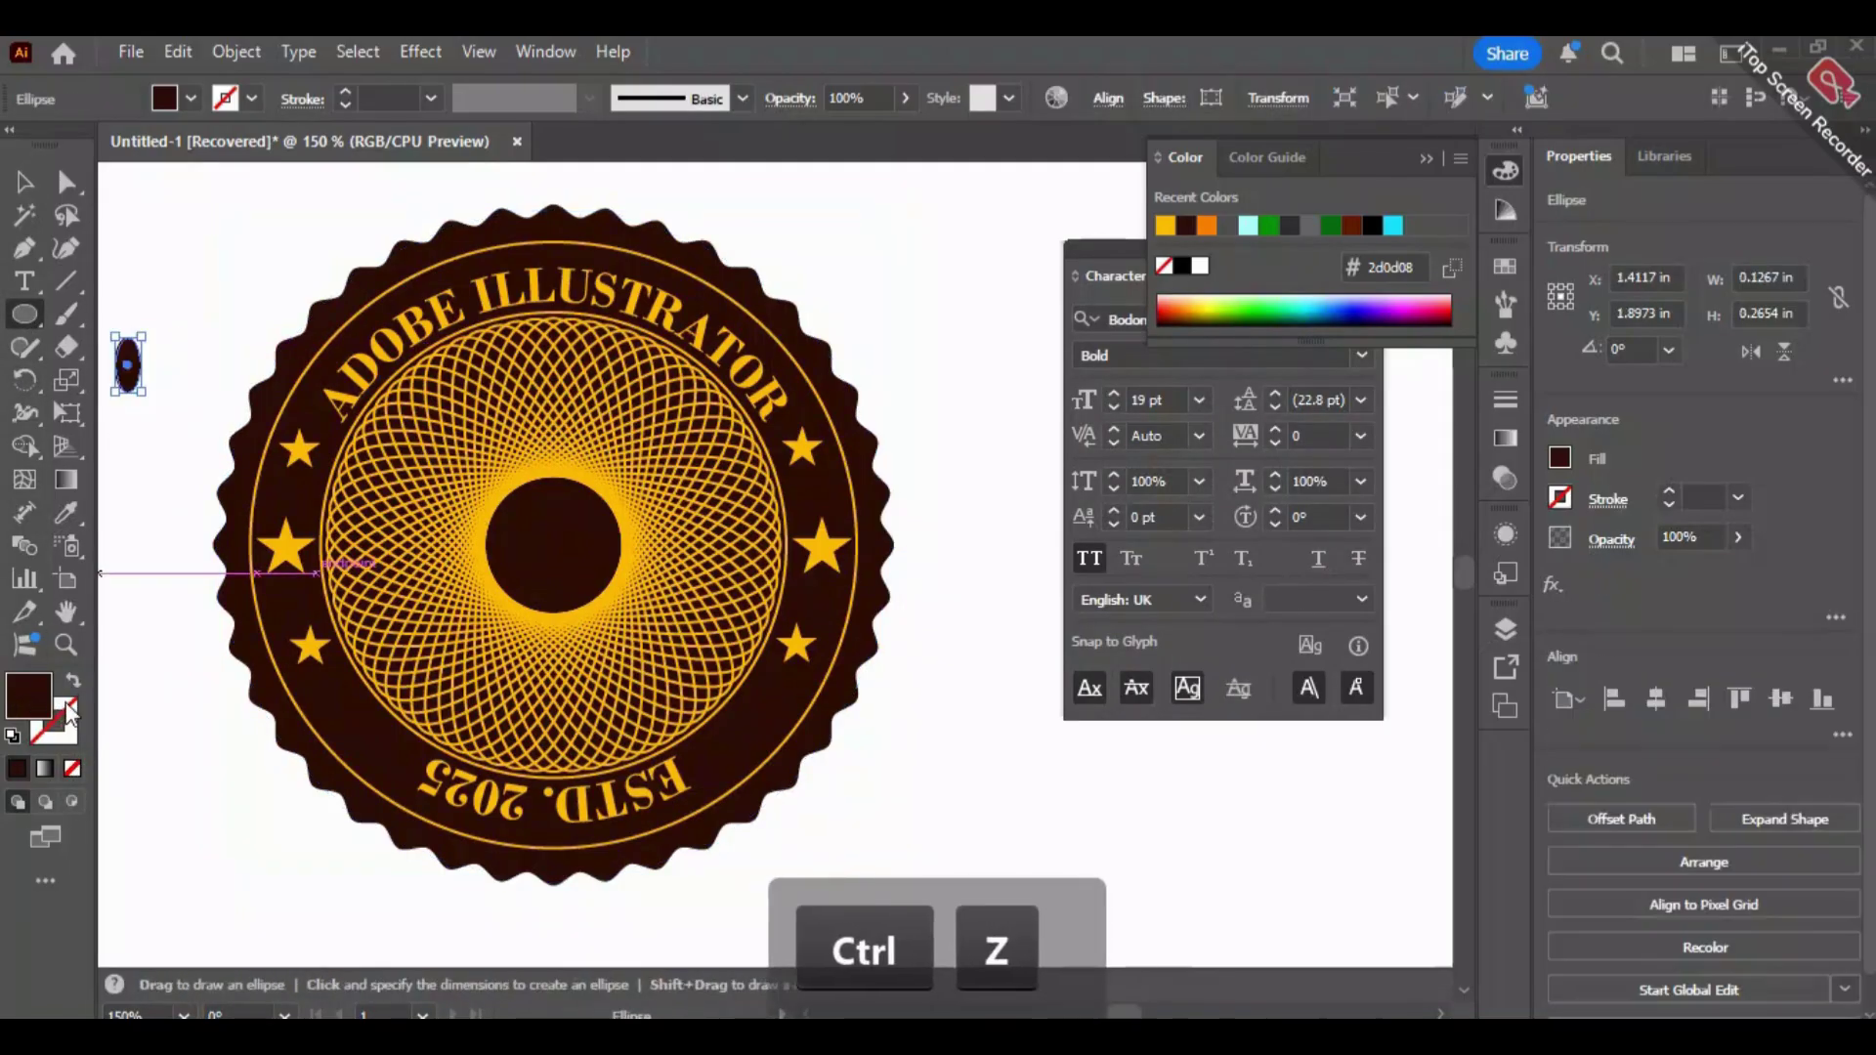
pyautogui.click(37, 180)
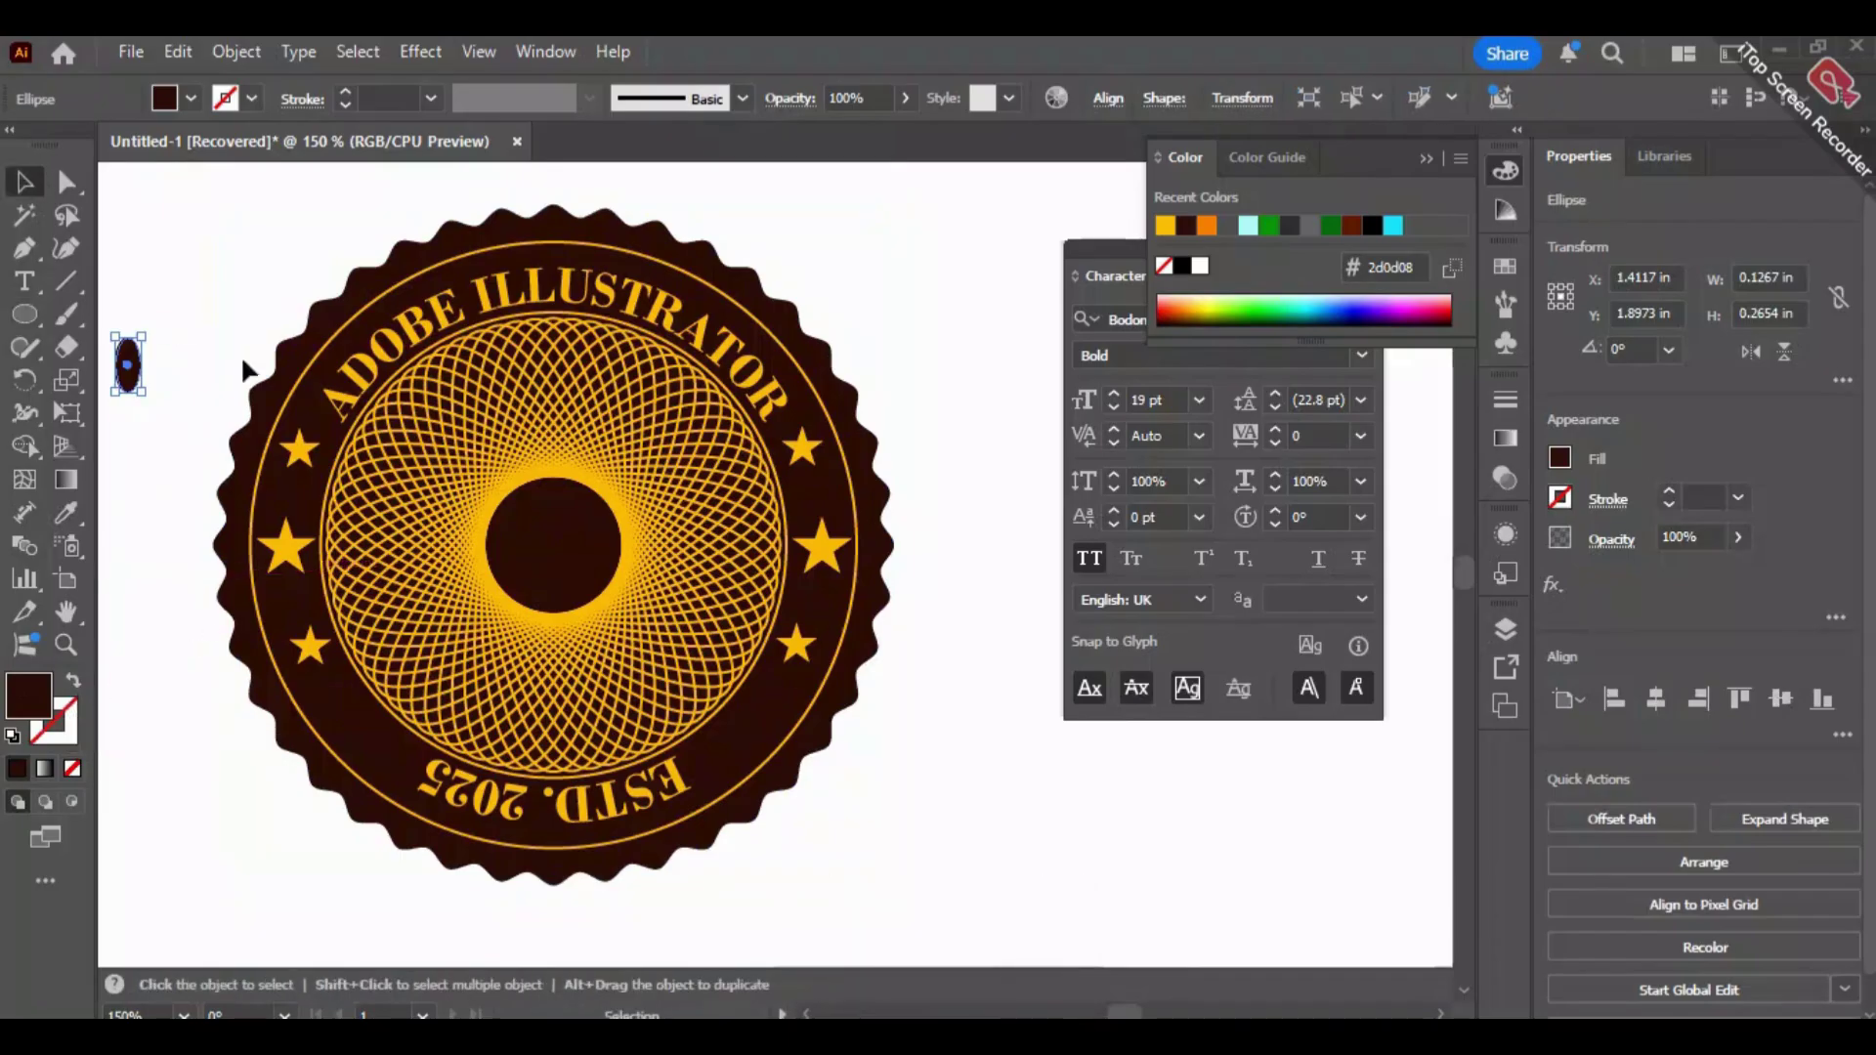
pyautogui.moveTo(254, 345); pyautogui.dragTo(252, 349)
pyautogui.moveTo(178, 292); pyautogui.dragTo(103, 424)
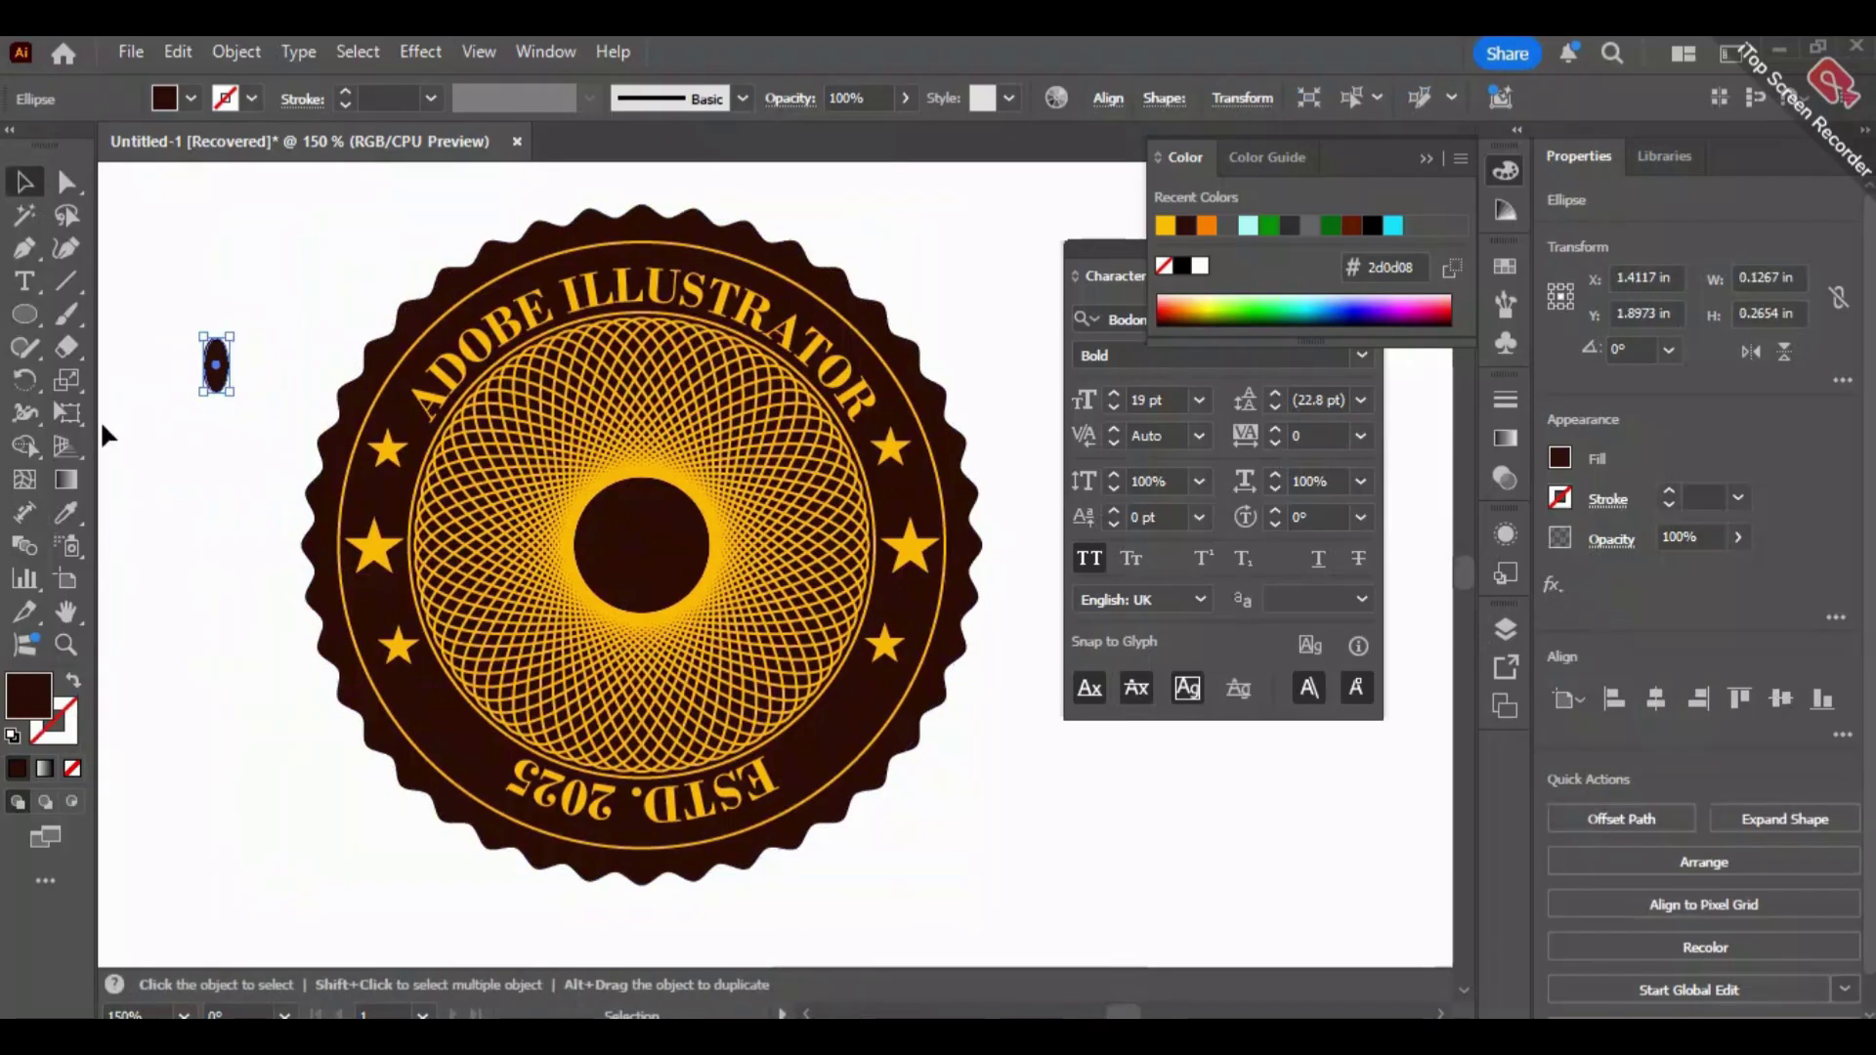
pyautogui.press('Delete')
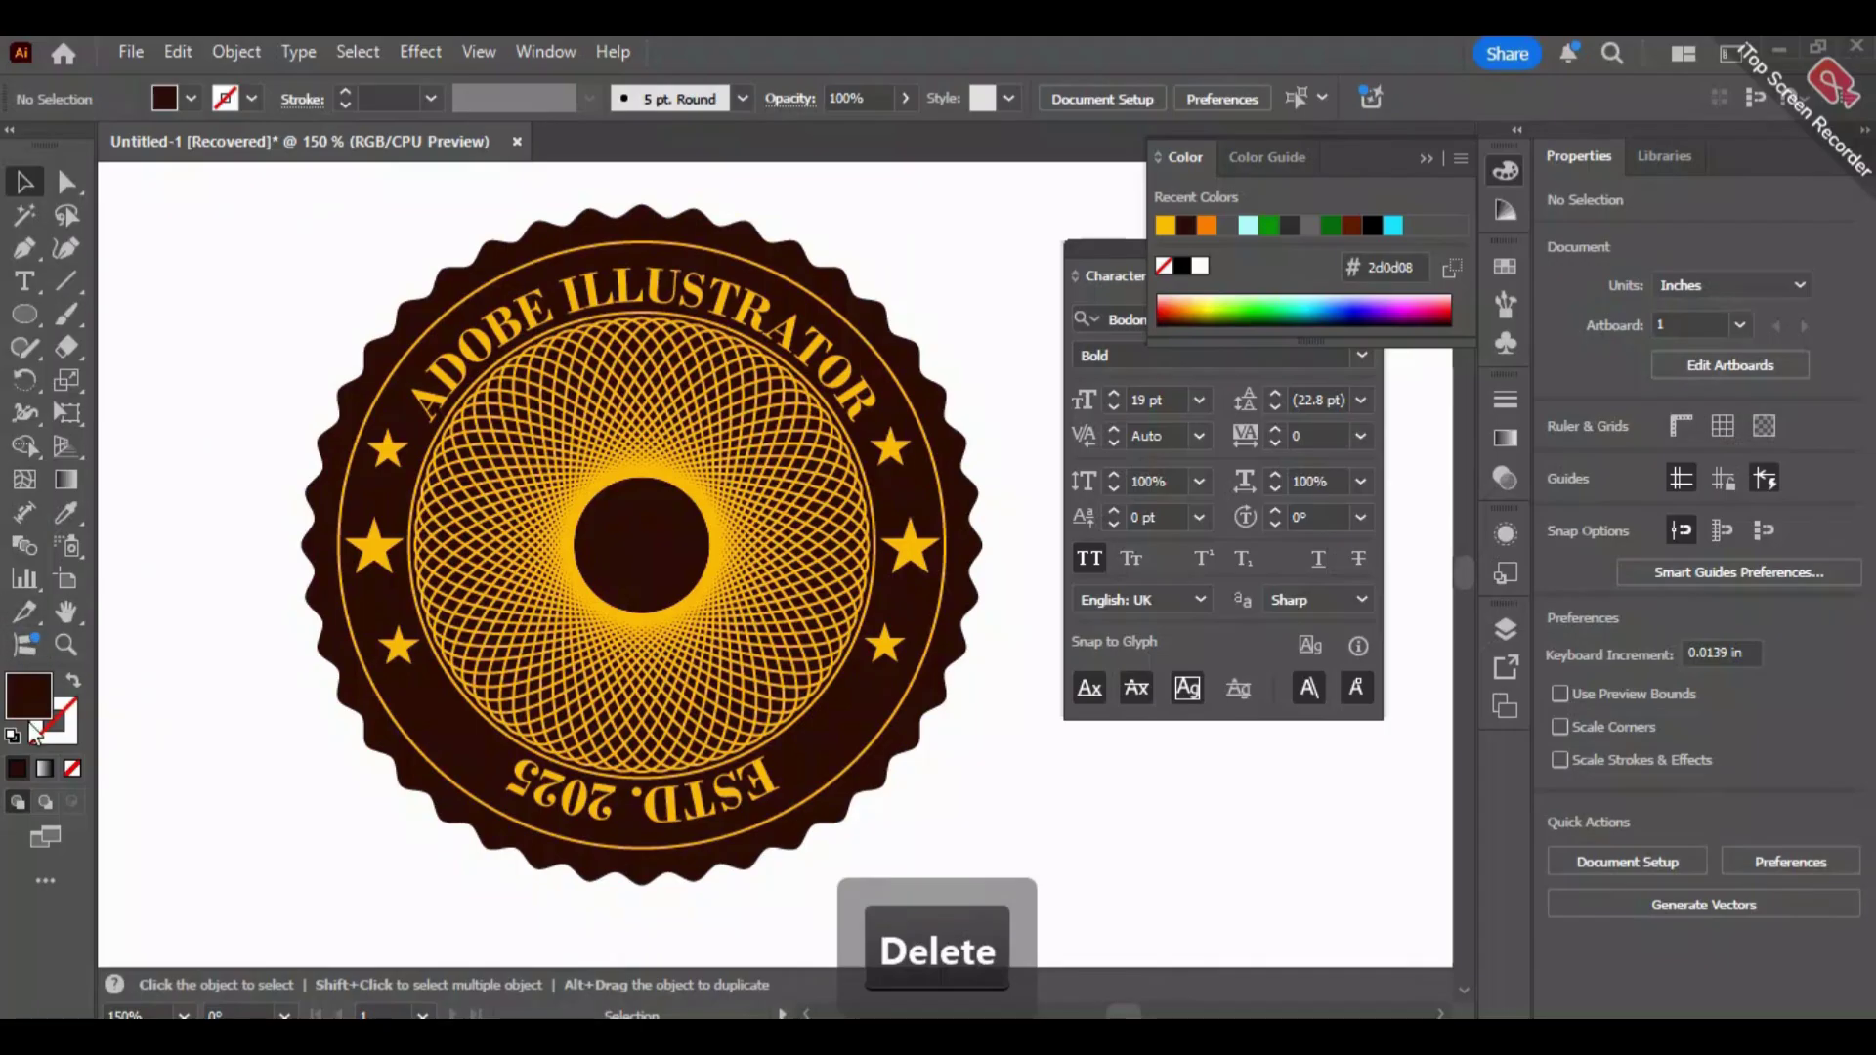
# Draw a circle about 0.92 in wide beside the badge with a 2d0d08 fill and the yellow stroke sampled from the rosette.
pyautogui.click(67, 514)
pyautogui.click(502, 413)
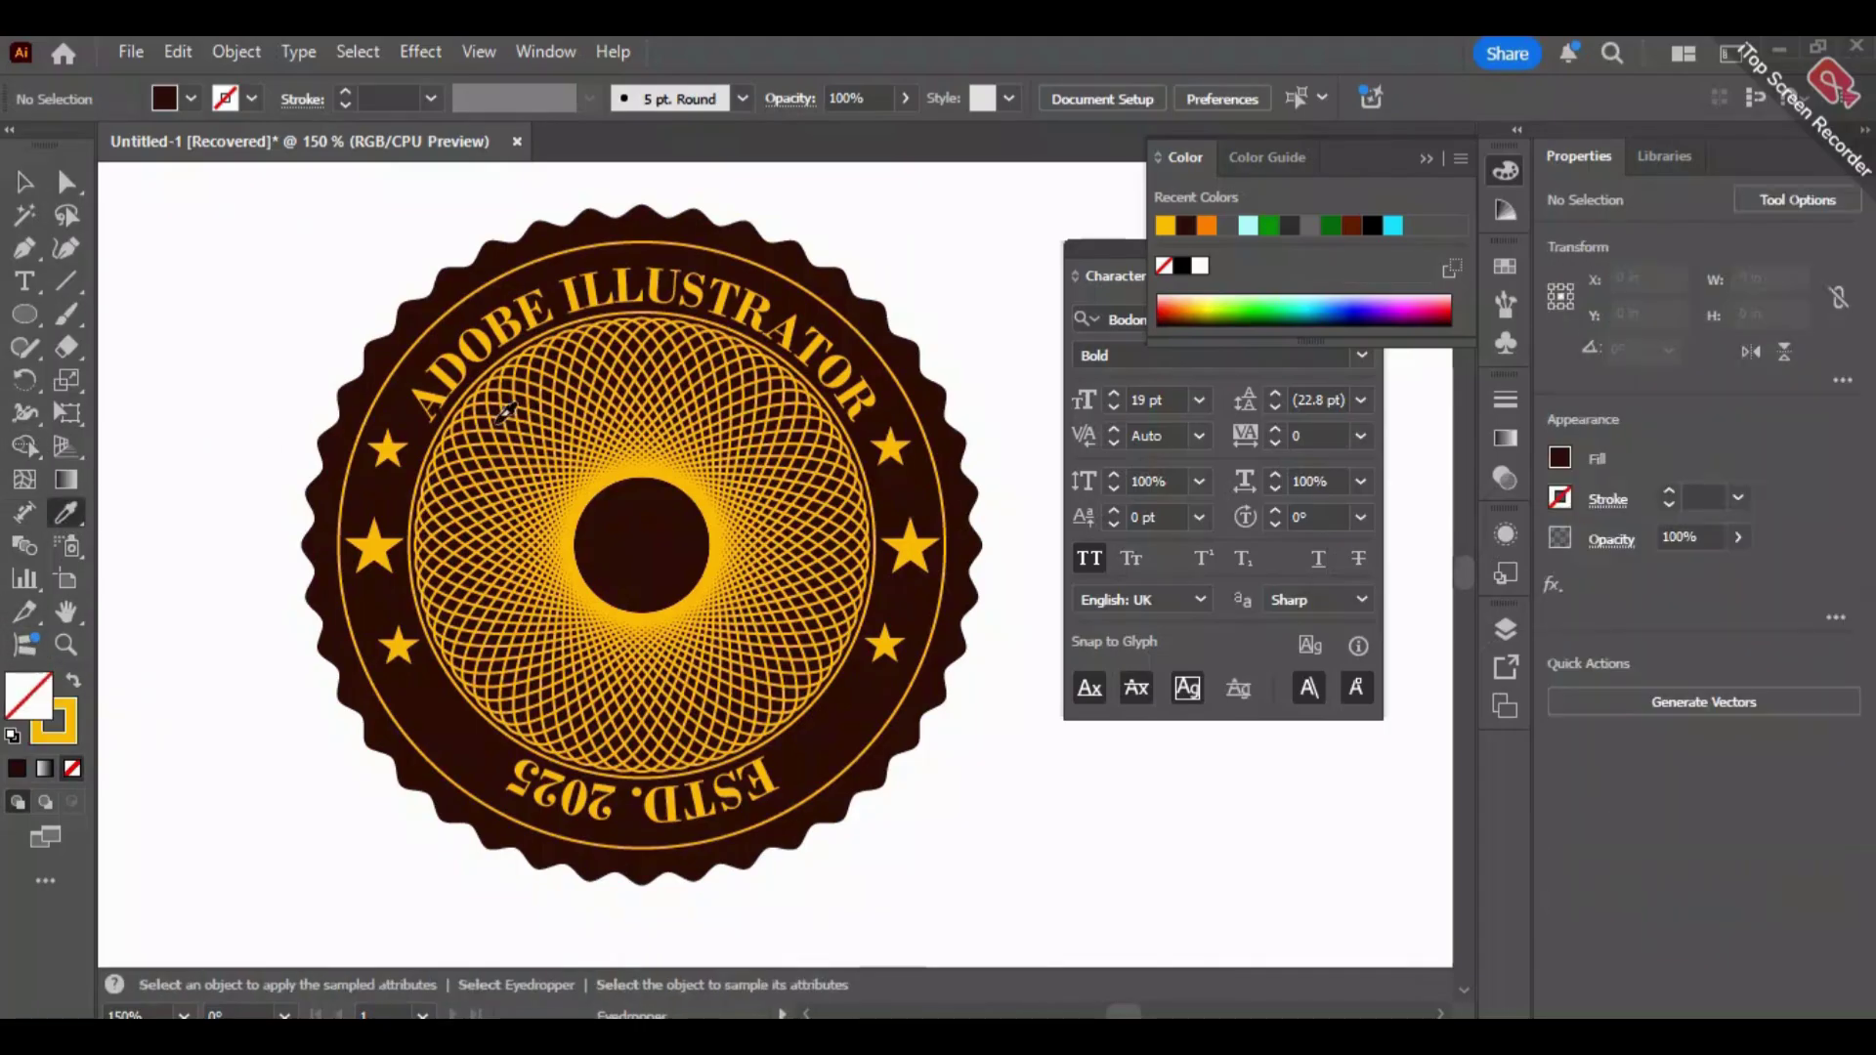
pyautogui.doubleClick(27, 712)
pyautogui.click(1074, 705)
pyautogui.doubleClick(1075, 706)
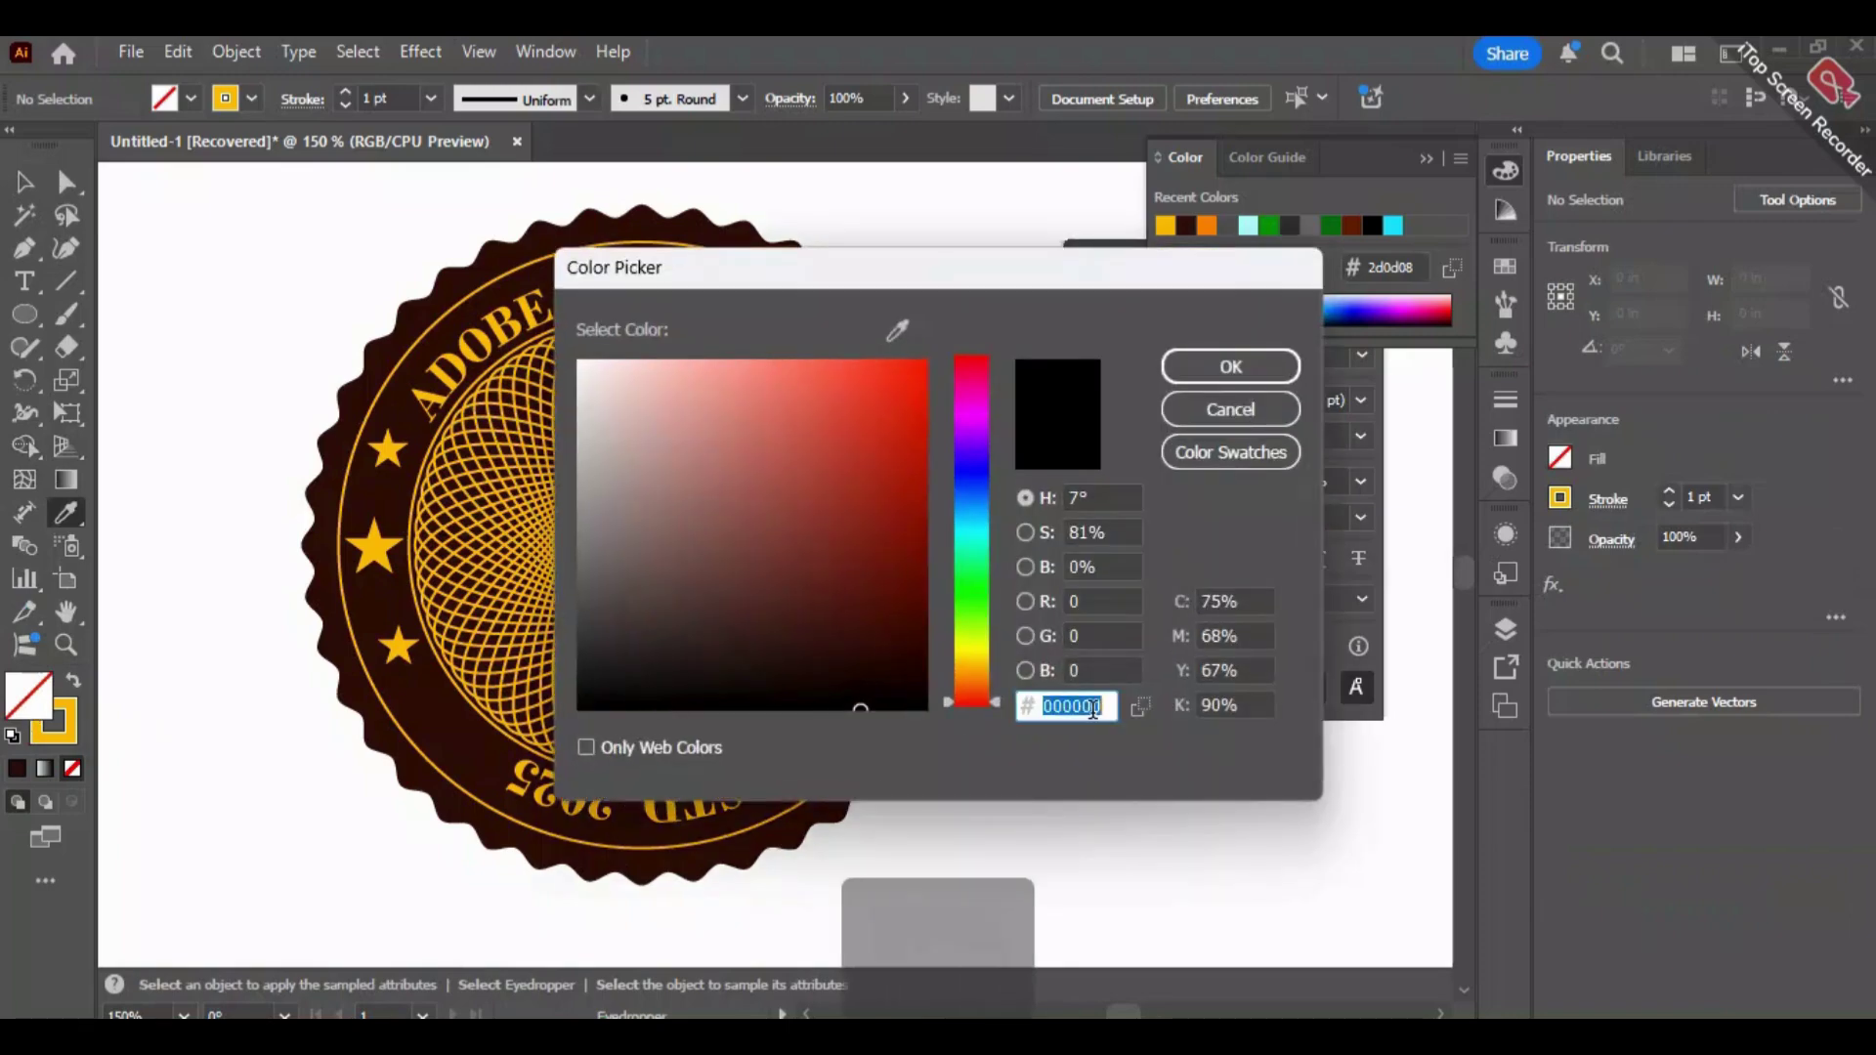
pyautogui.hotkey('ctrl', 'v')
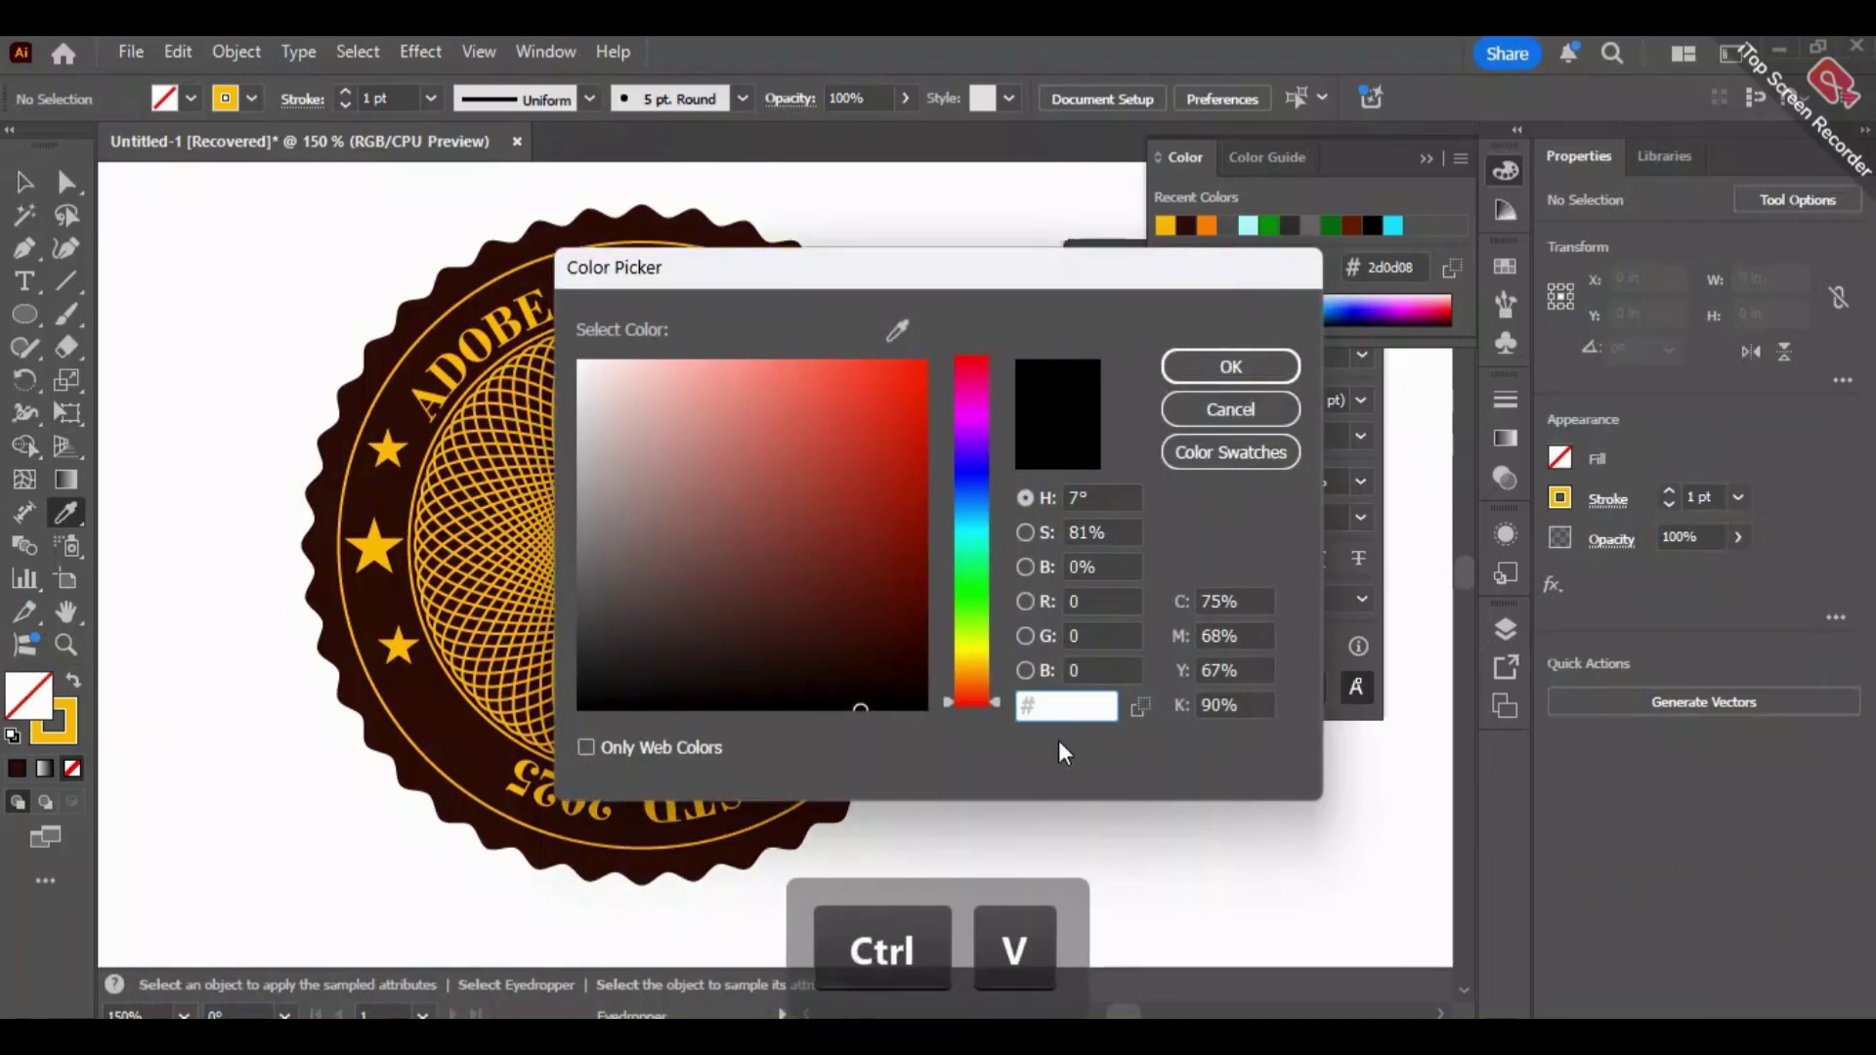
pyautogui.click(1208, 427)
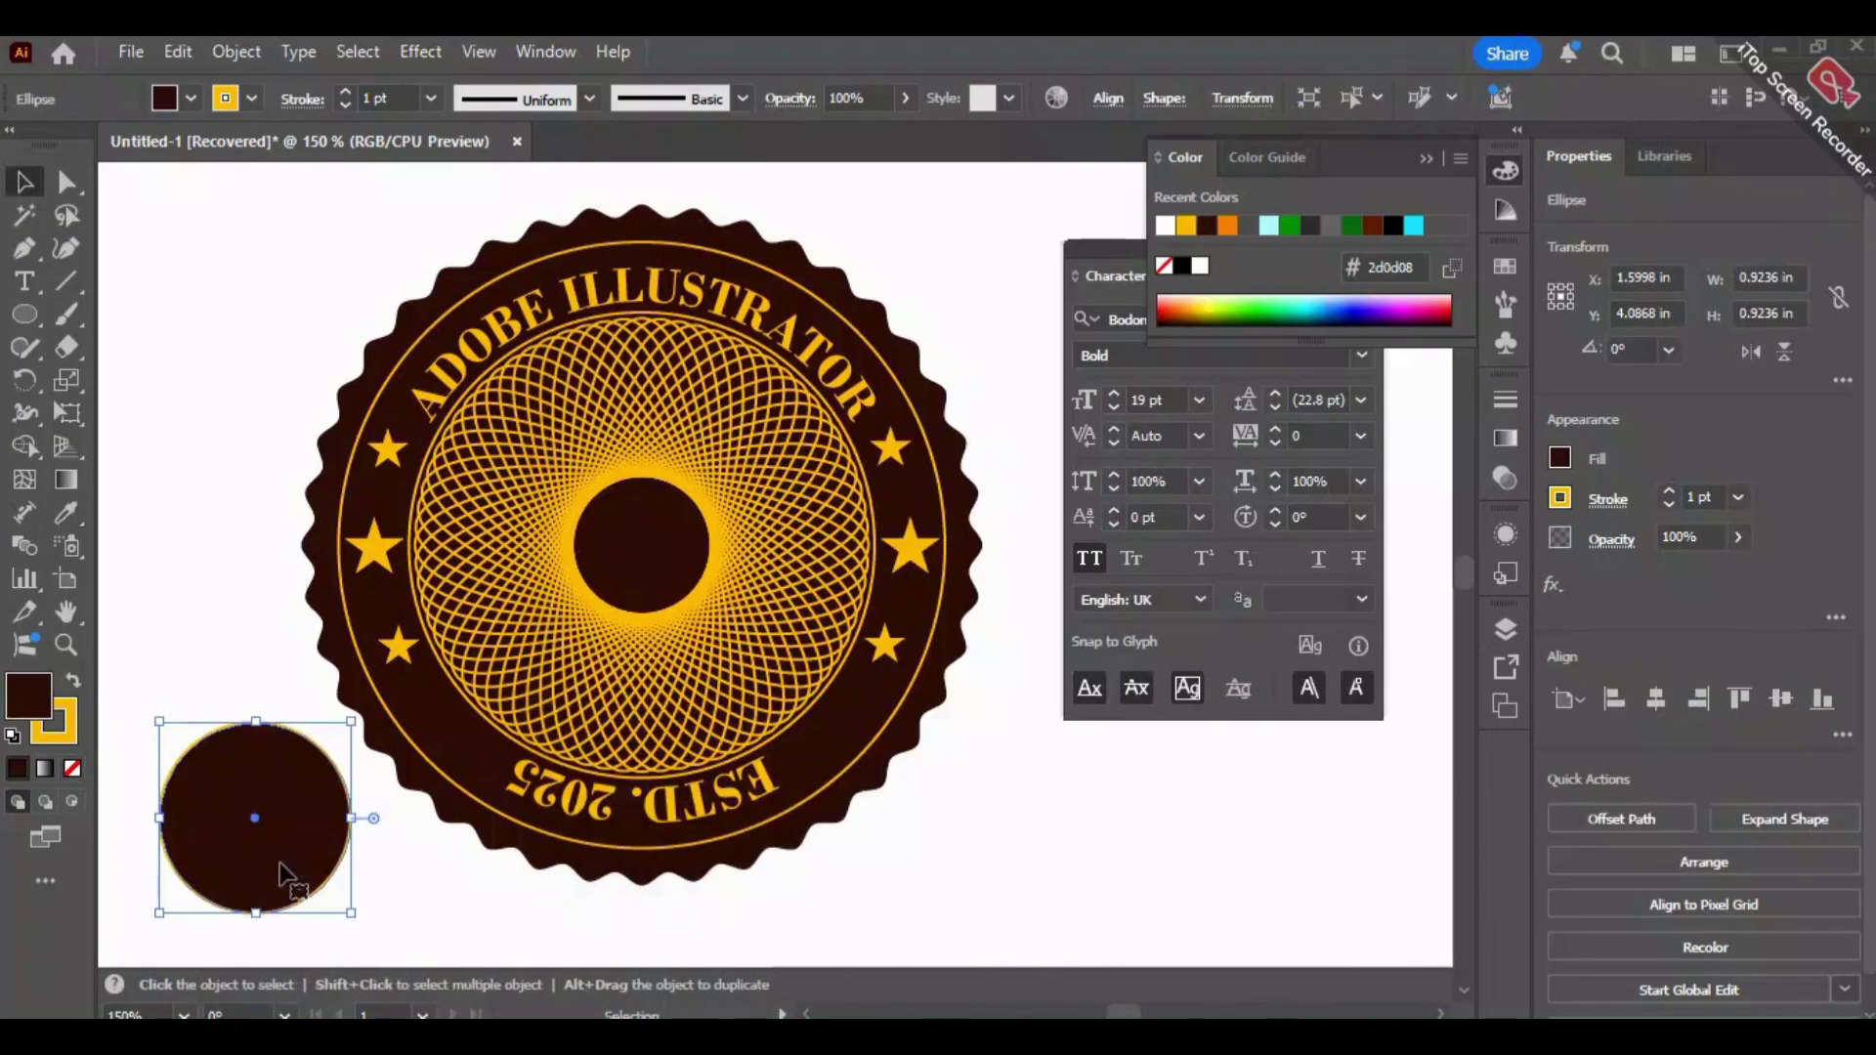
# Move the dark brown circle onto the rosette and bring it forward in front of all the rosette lines.
pyautogui.moveTo(281, 872); pyautogui.dragTo(615, 513)
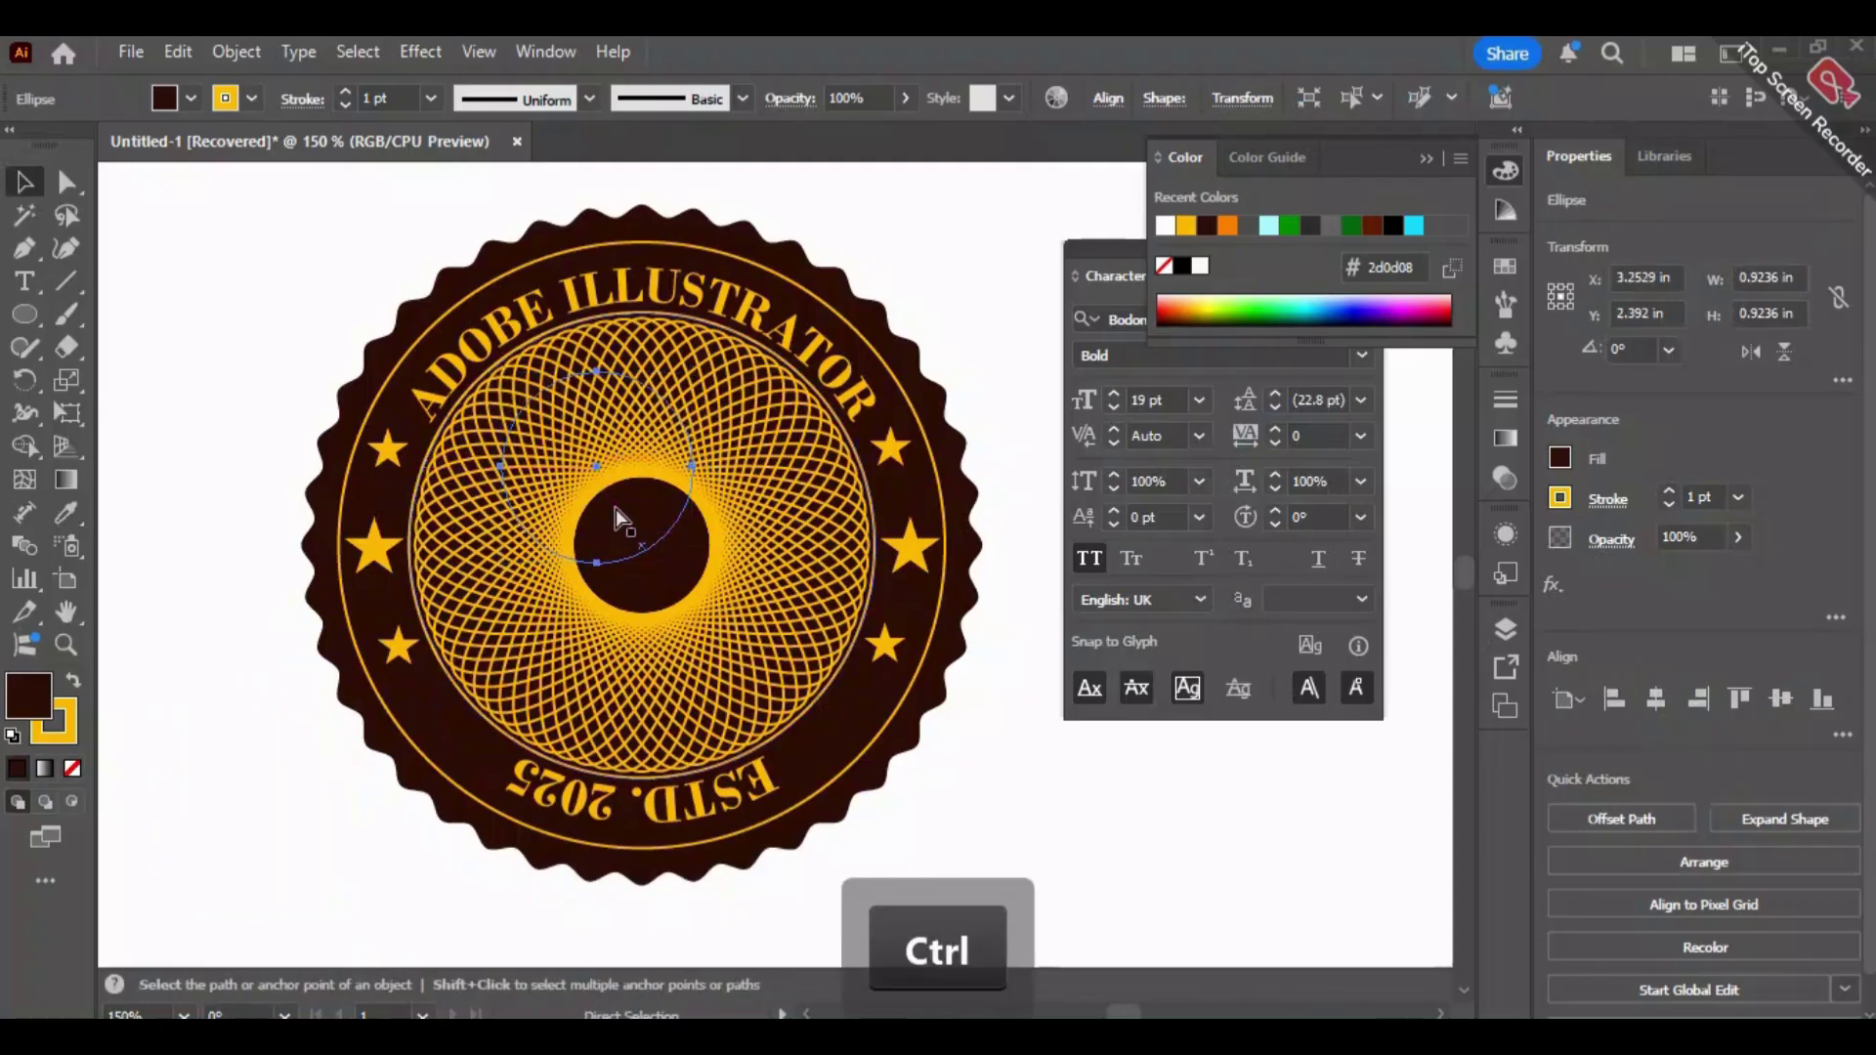
pyautogui.hotkey('ctrl', ']')
pyautogui.hotkey('ctrl', ']')
pyautogui.hotkey('ctrl', ']')
pyautogui.hotkey('ctrl', ']')
pyautogui.hotkey('ctrl', ']')
pyautogui.hotkey('ctrl', ']')
pyautogui.hotkey('ctrl', ']')
pyautogui.hotkey('ctrl', ']')
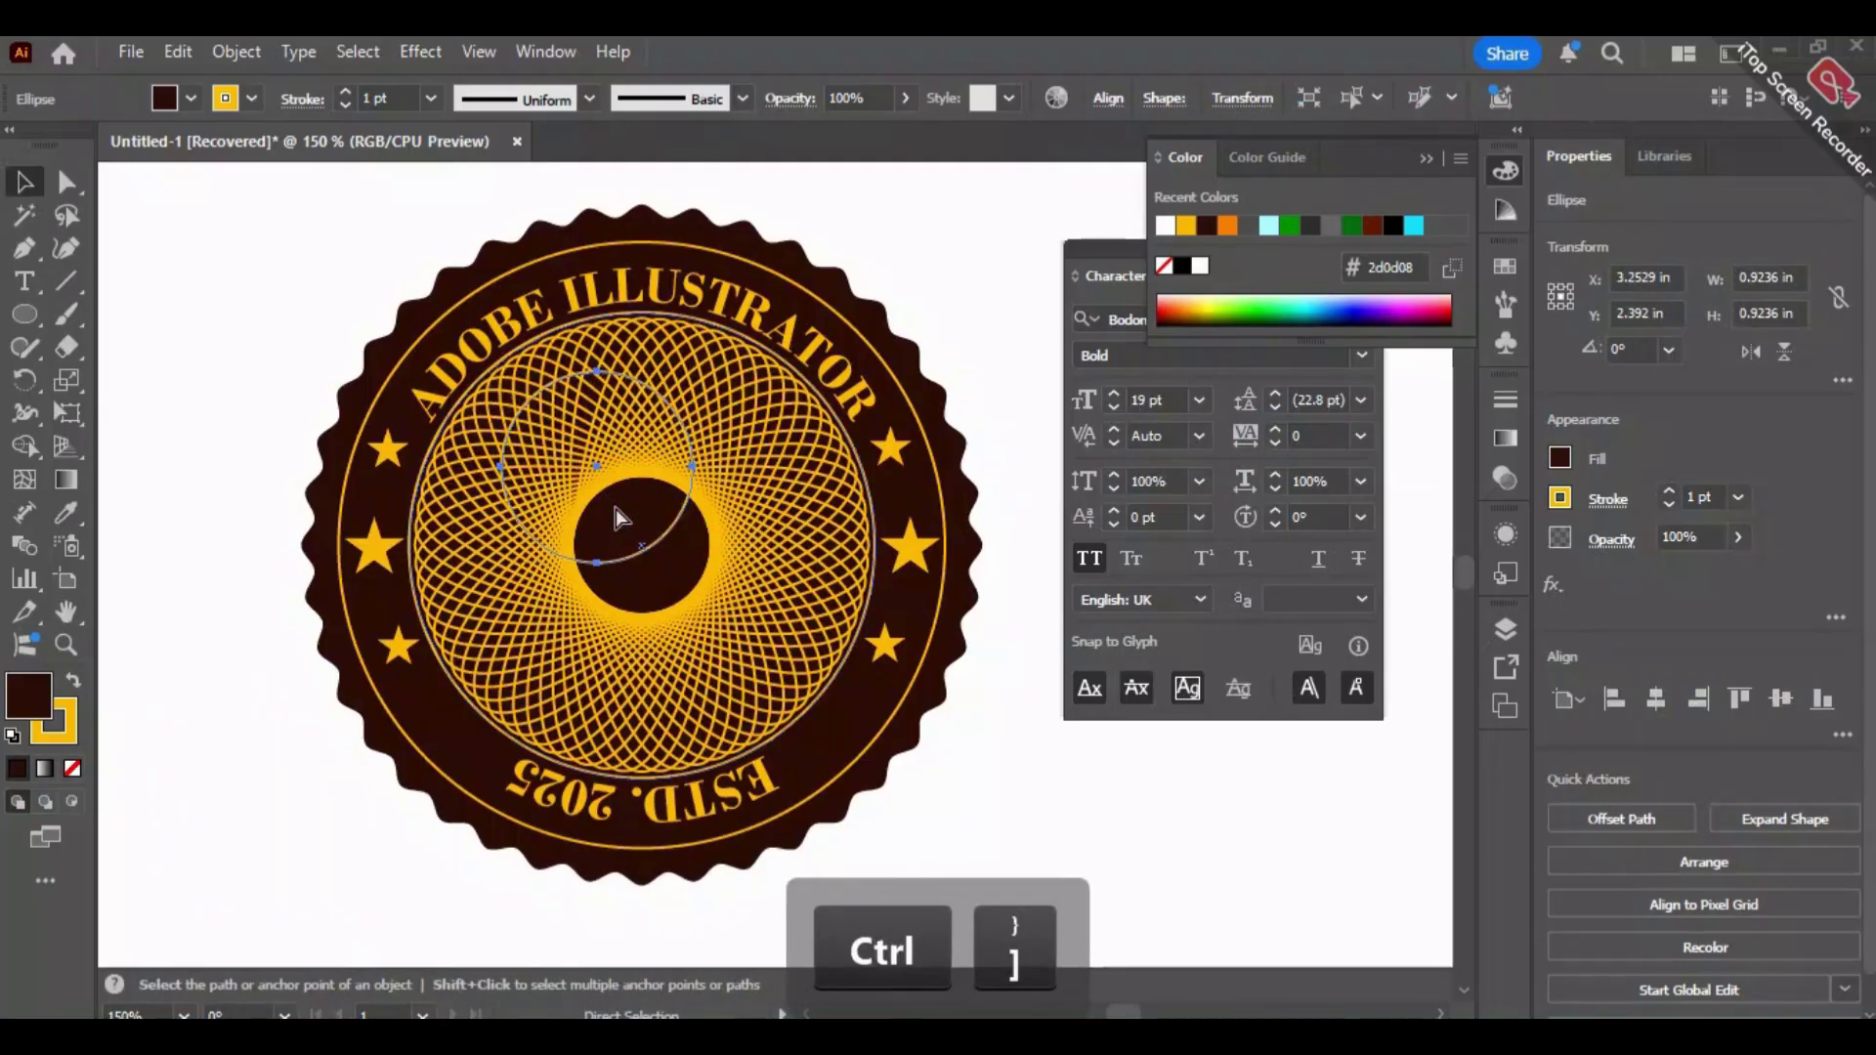
pyautogui.hotkey('ctrl', ']')
pyautogui.hotkey('ctrl', ']')
pyautogui.hotkey('ctrl', ']')
pyautogui.hotkey('ctrl', ']')
pyautogui.hotkey('ctrl', ']')
pyautogui.hotkey('ctrl', ']')
pyautogui.hotkey('ctrl', ']')
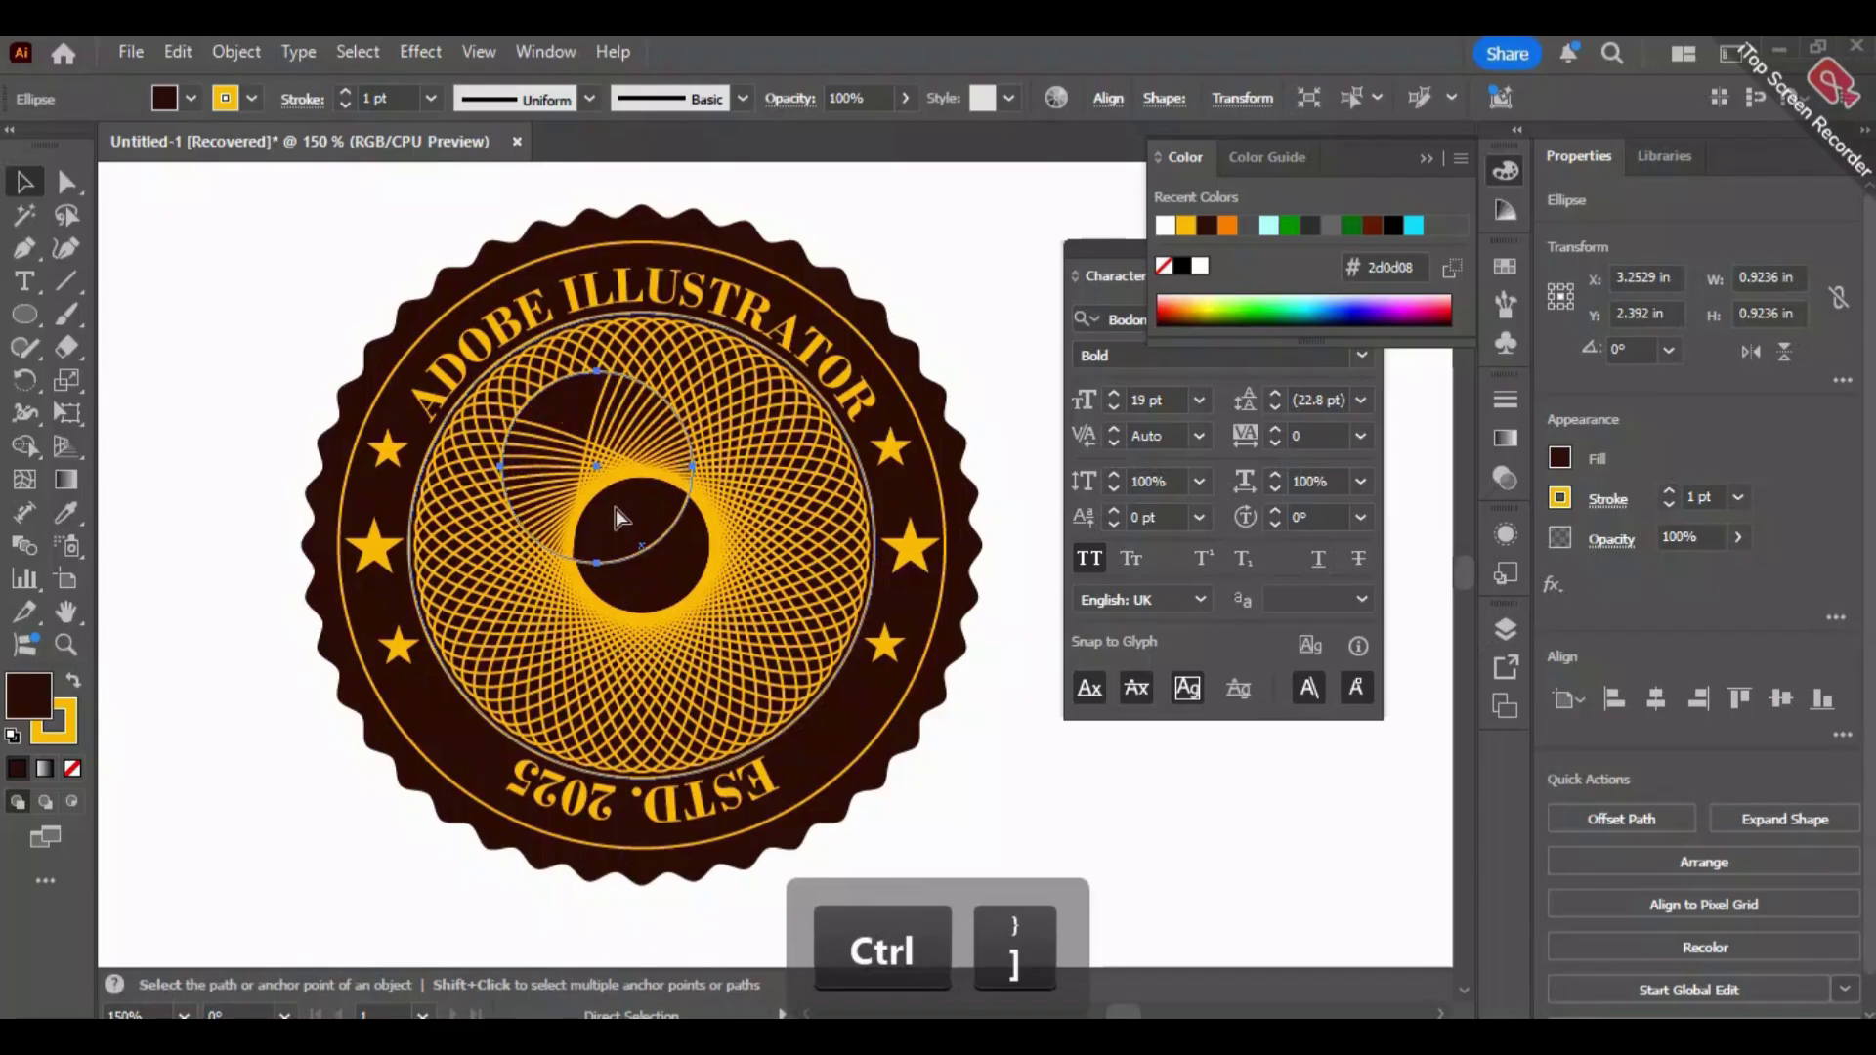
pyautogui.hotkey('ctrl', ']')
pyautogui.hotkey('ctrl', ']')
pyautogui.hotkey('ctrl', ']')
pyautogui.hotkey('ctrl', ']')
pyautogui.hotkey('ctrl', ']')
pyautogui.hotkey('ctrl', ']')
pyautogui.hotkey('ctrl', ']')
pyautogui.hotkey('ctrl', ']')
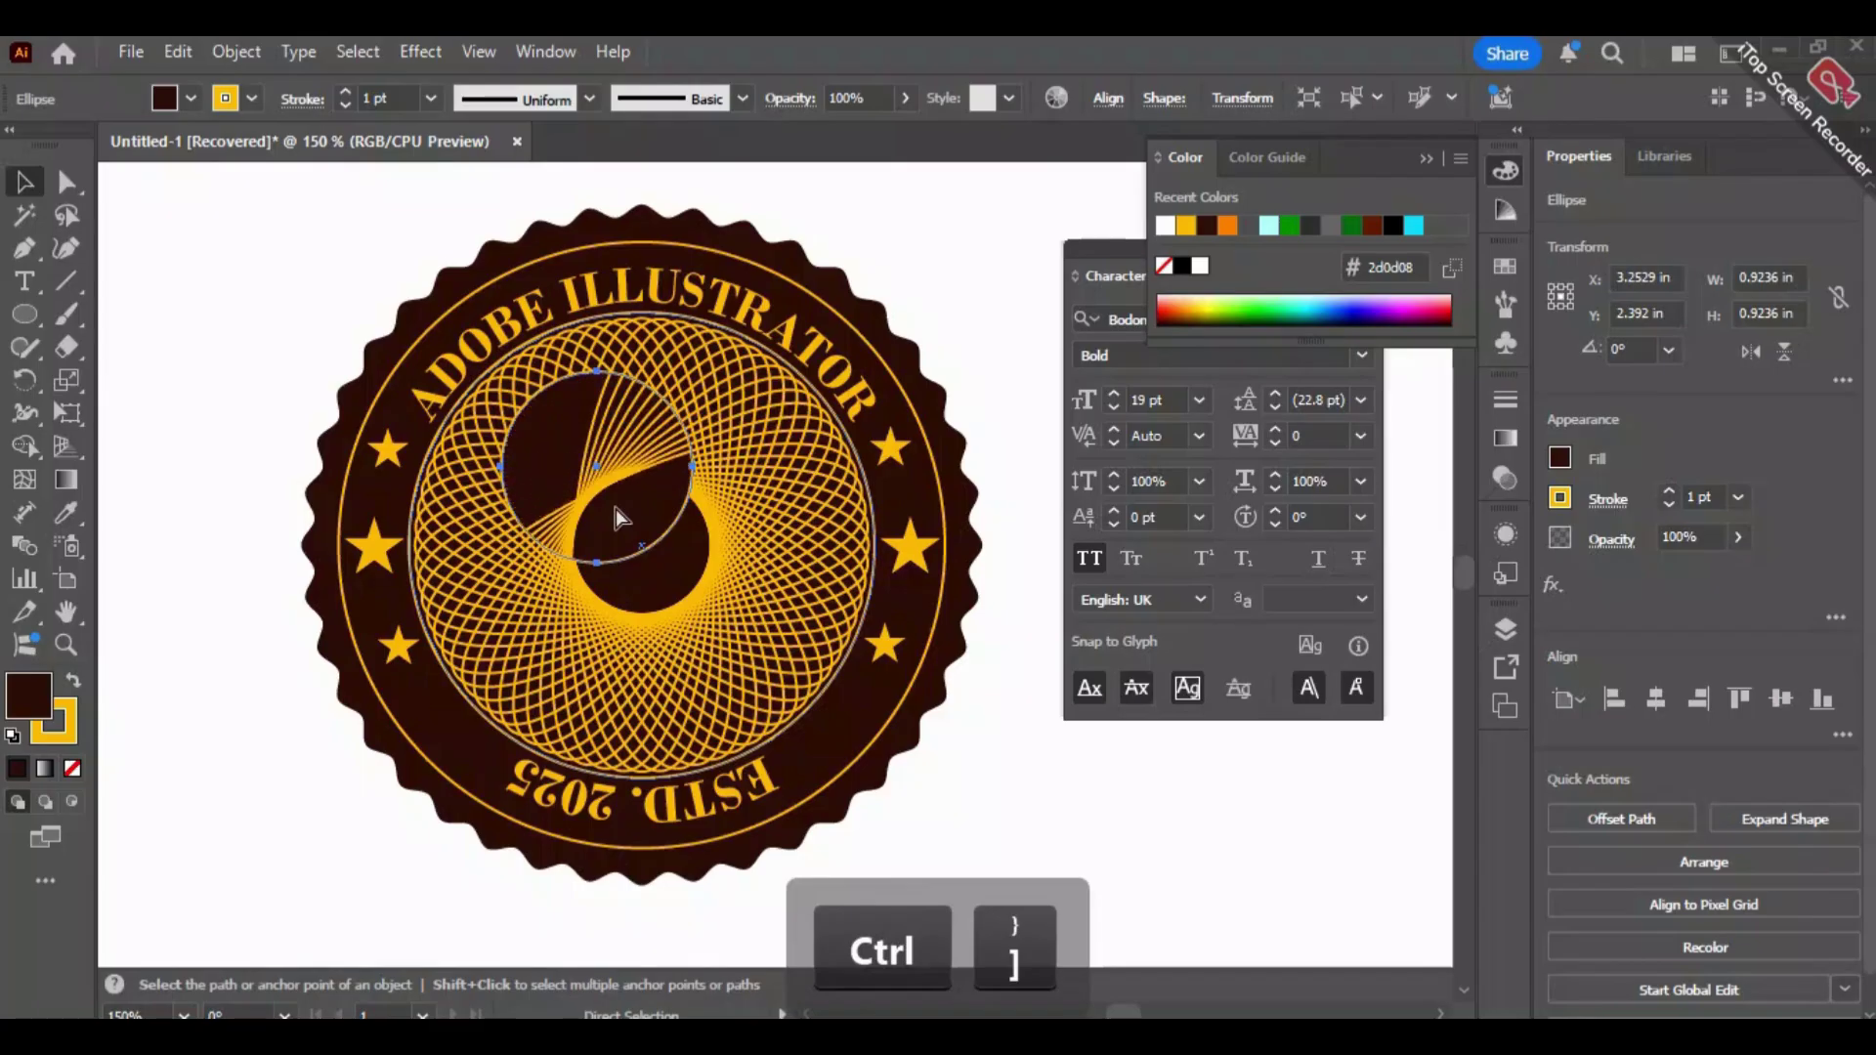
pyautogui.hotkey('ctrl', ']')
pyautogui.hotkey('ctrl', ']')
pyautogui.hotkey('ctrl', ']')
pyautogui.hotkey('ctrl', ']')
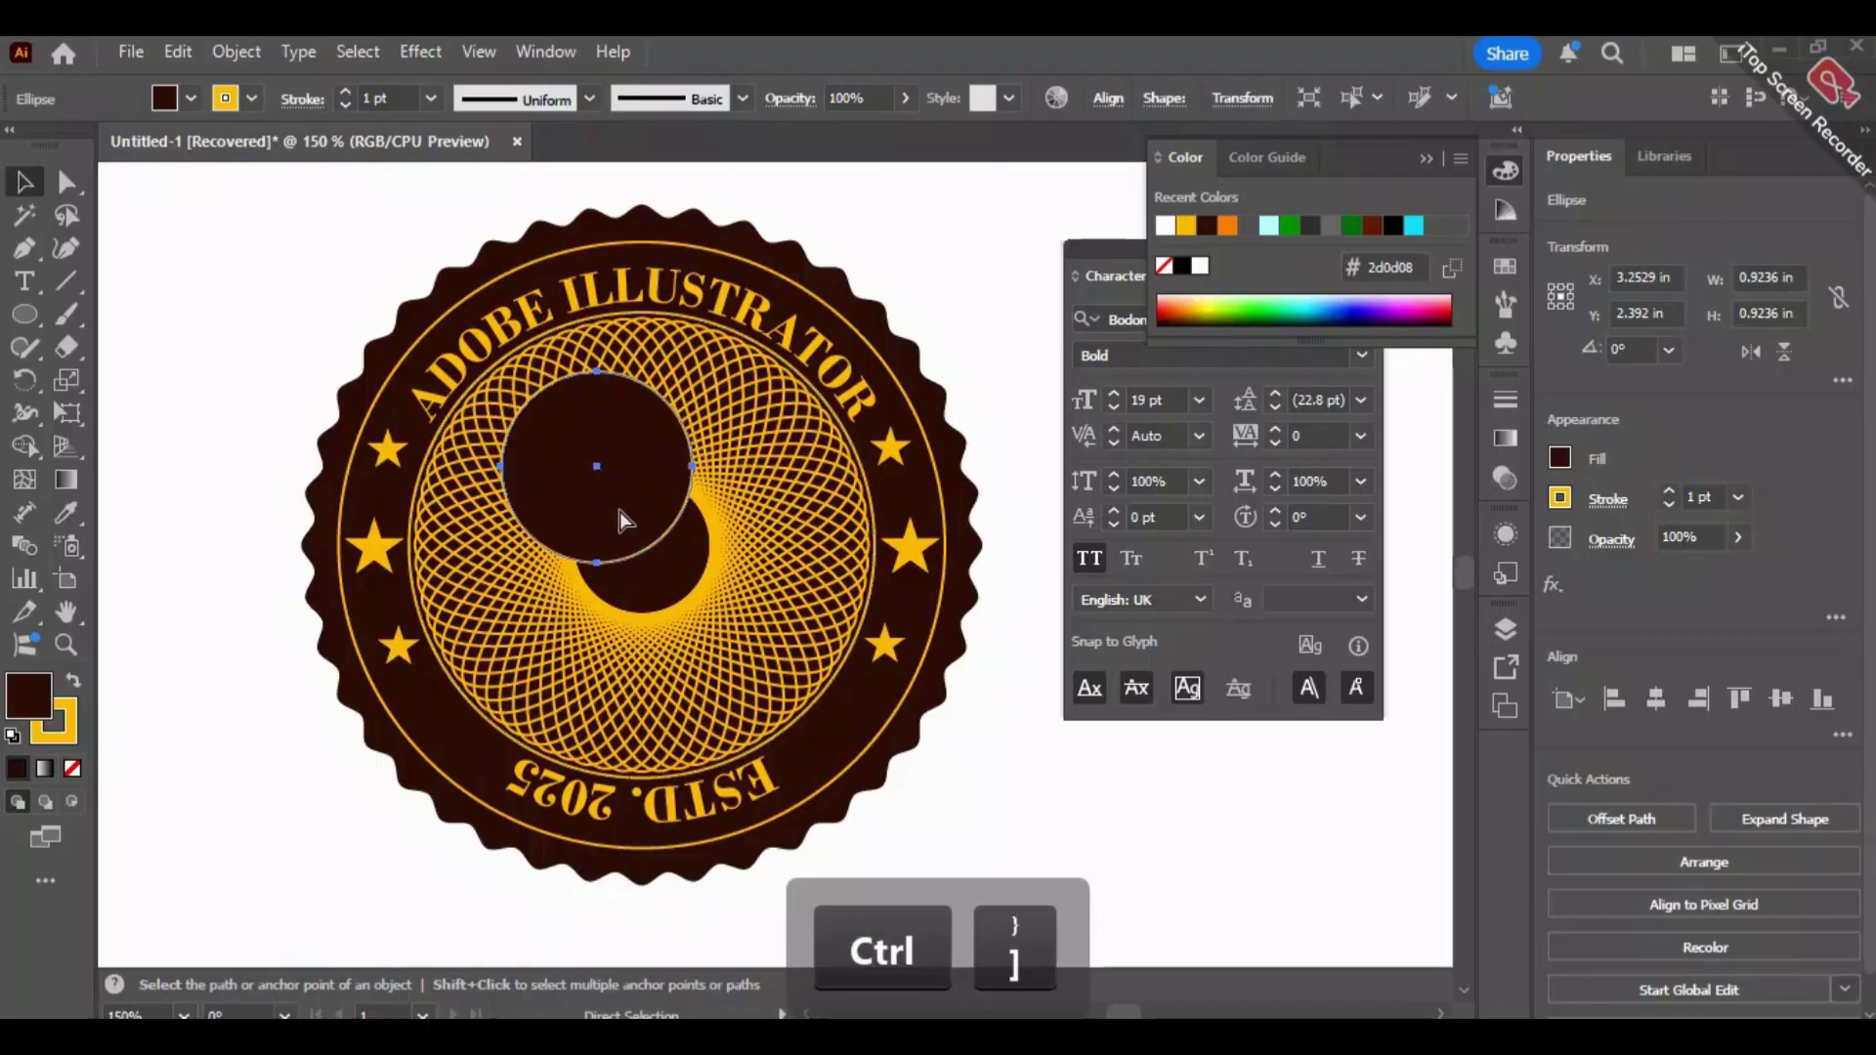
# Move the circle over the rosette's centre and enlarge it proportionally from its centre to about 1.78 in wide.
pyautogui.moveTo(620, 515); pyautogui.dragTo(562, 420)
pyautogui.moveTo(625, 512); pyautogui.dragTo(676, 546)
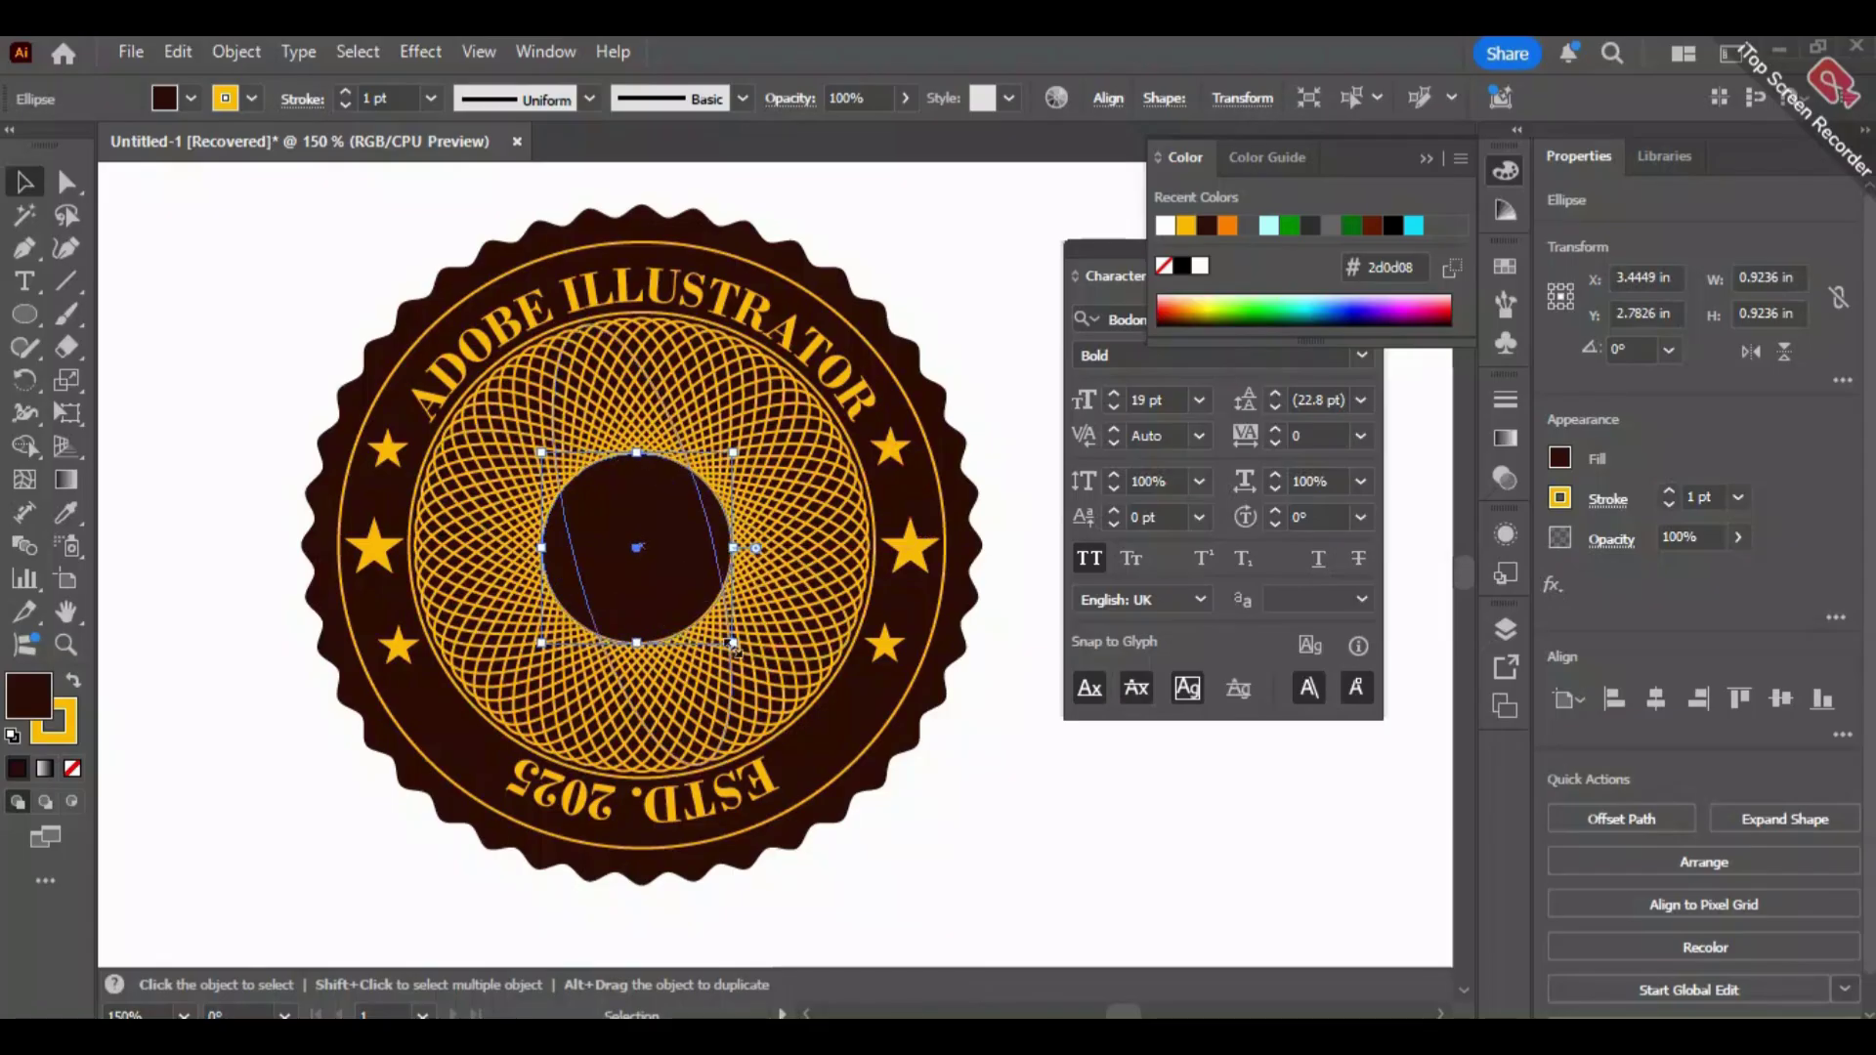
pyautogui.moveTo(734, 643); pyautogui.dragTo(821, 730)
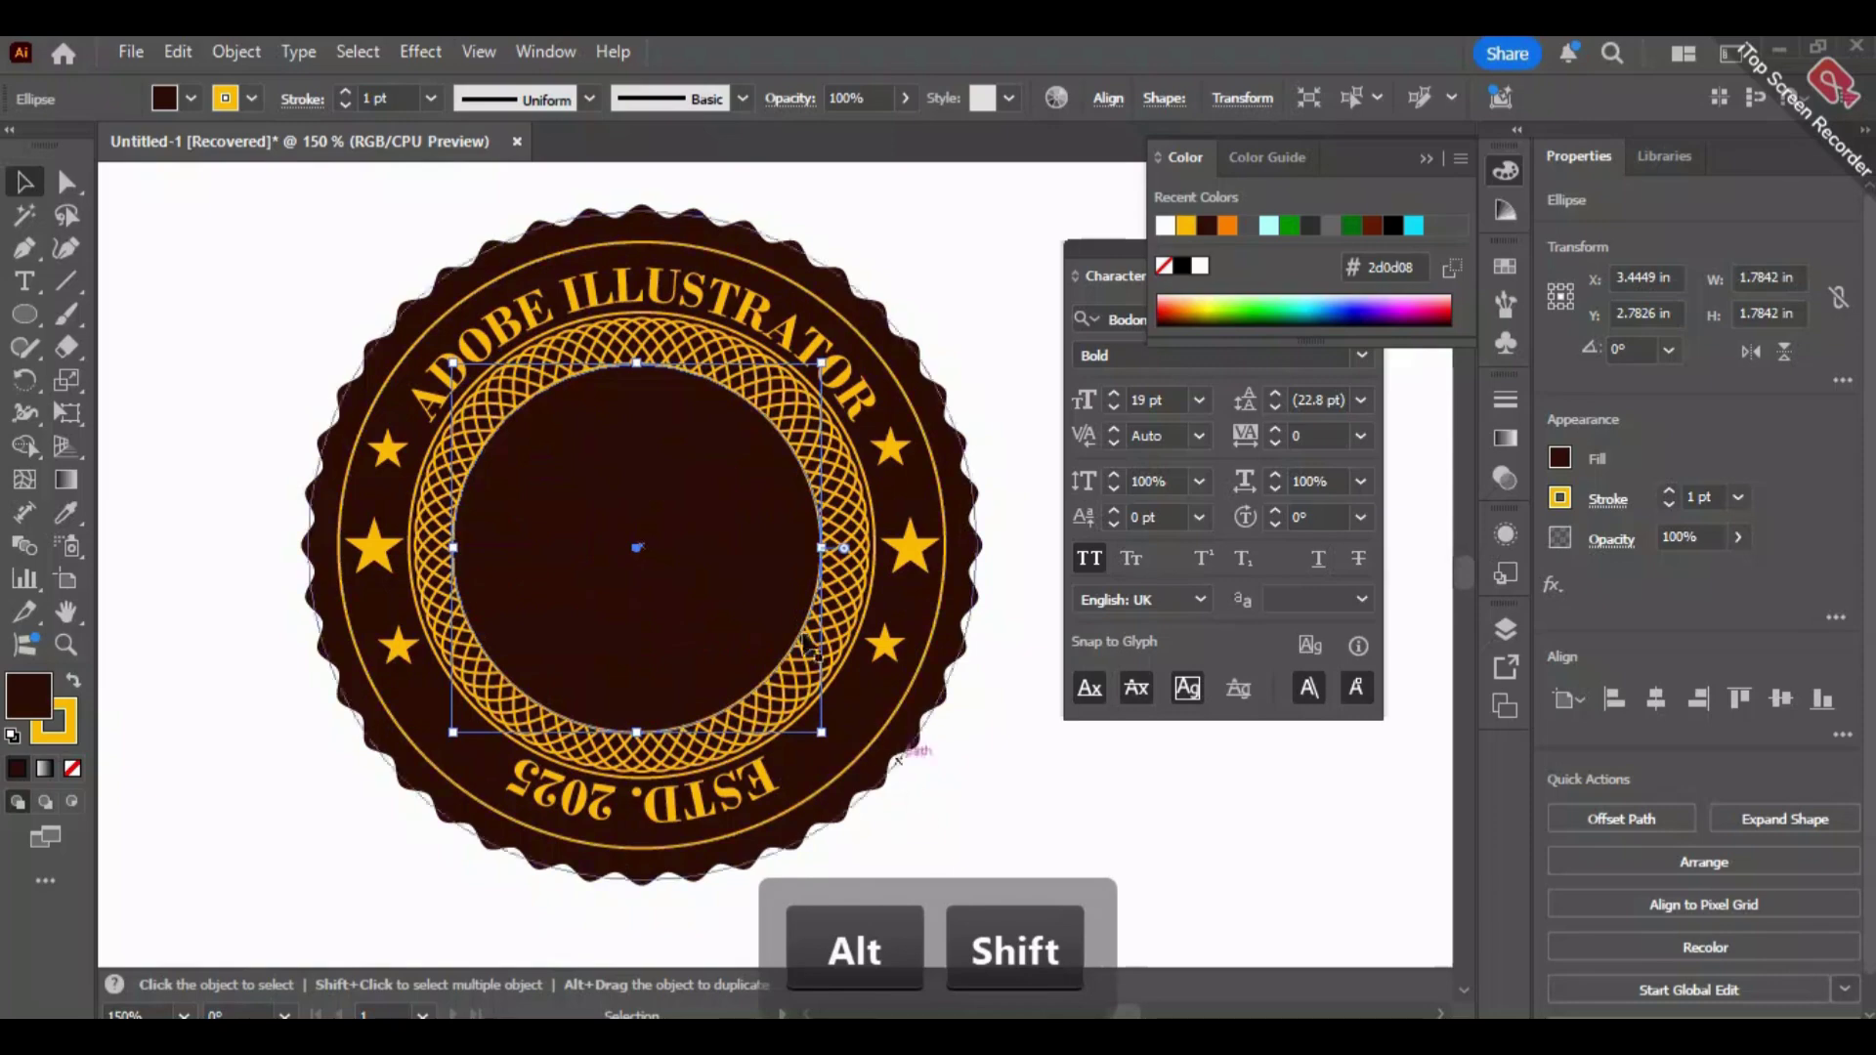
# Select the dark circle together with the scalloped base and centre-align them vertically and horizontally.
pyautogui.keyDown('shift'); pyautogui.click(963, 469); pyautogui.keyUp('shift')
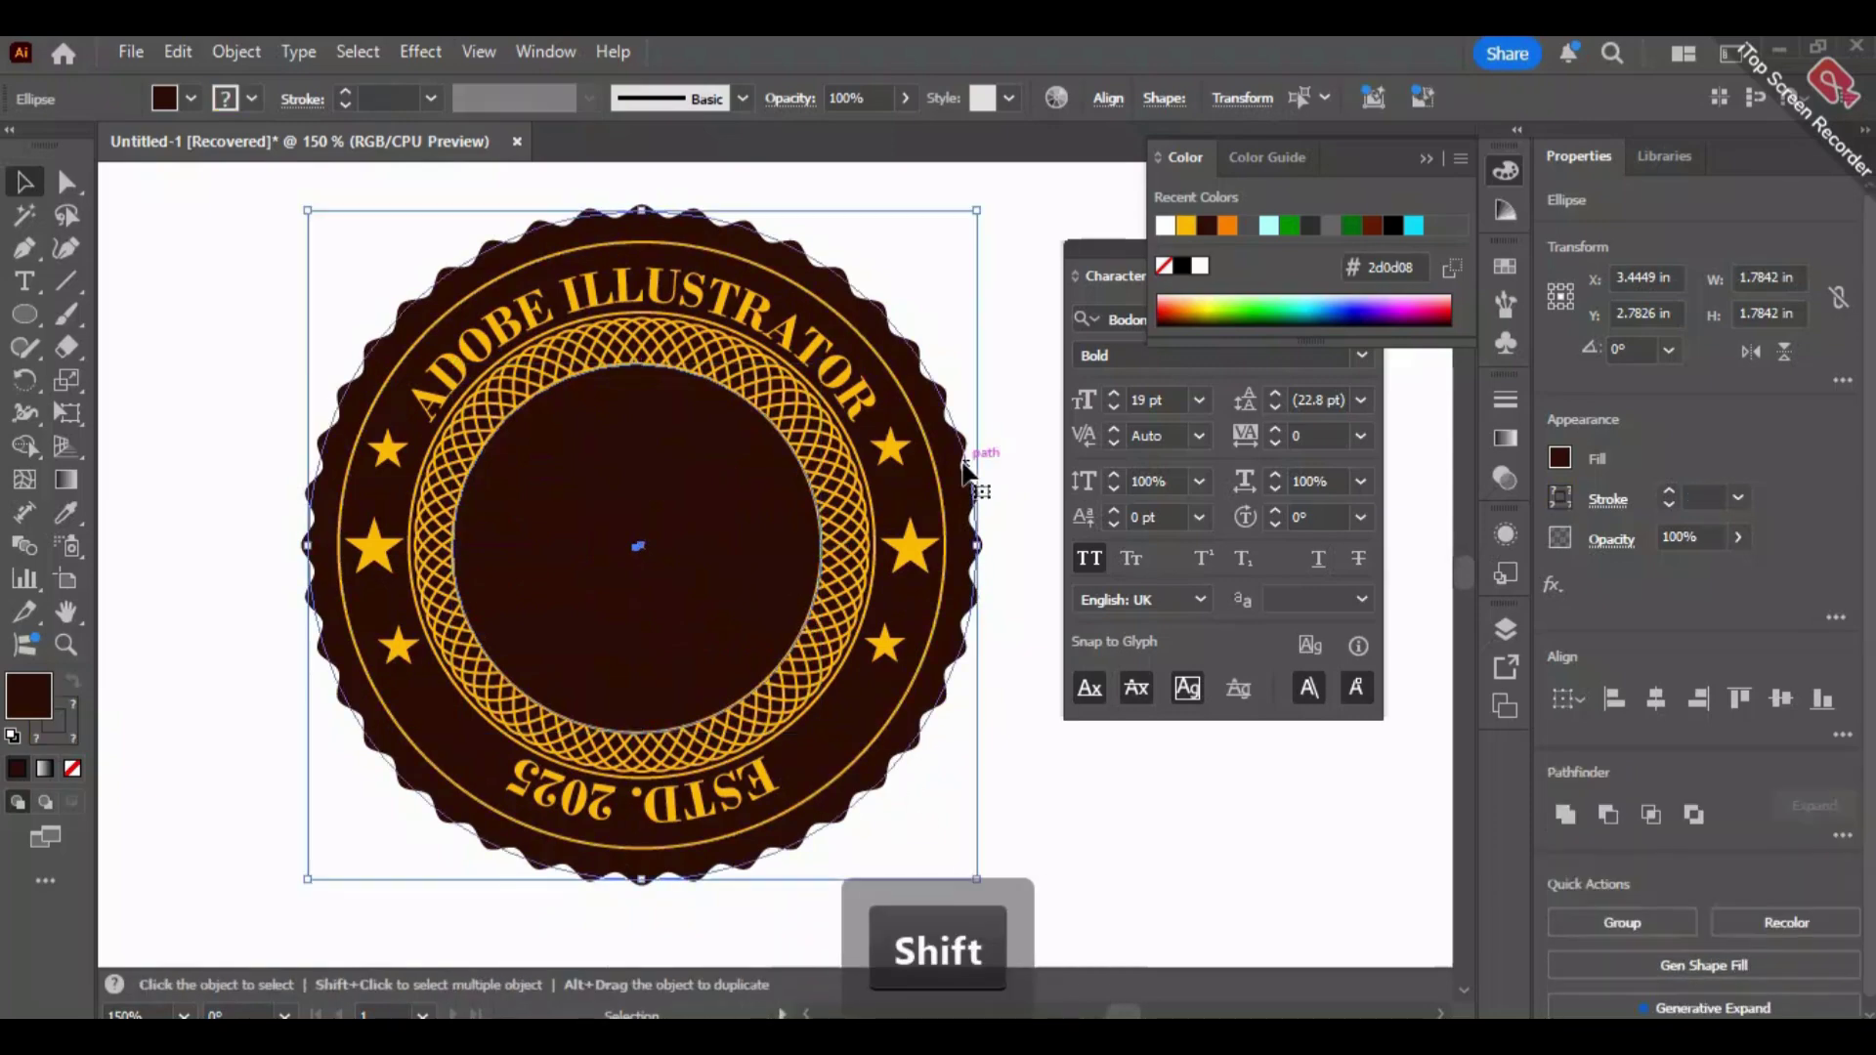
pyautogui.click(1109, 99)
pyautogui.click(1048, 177)
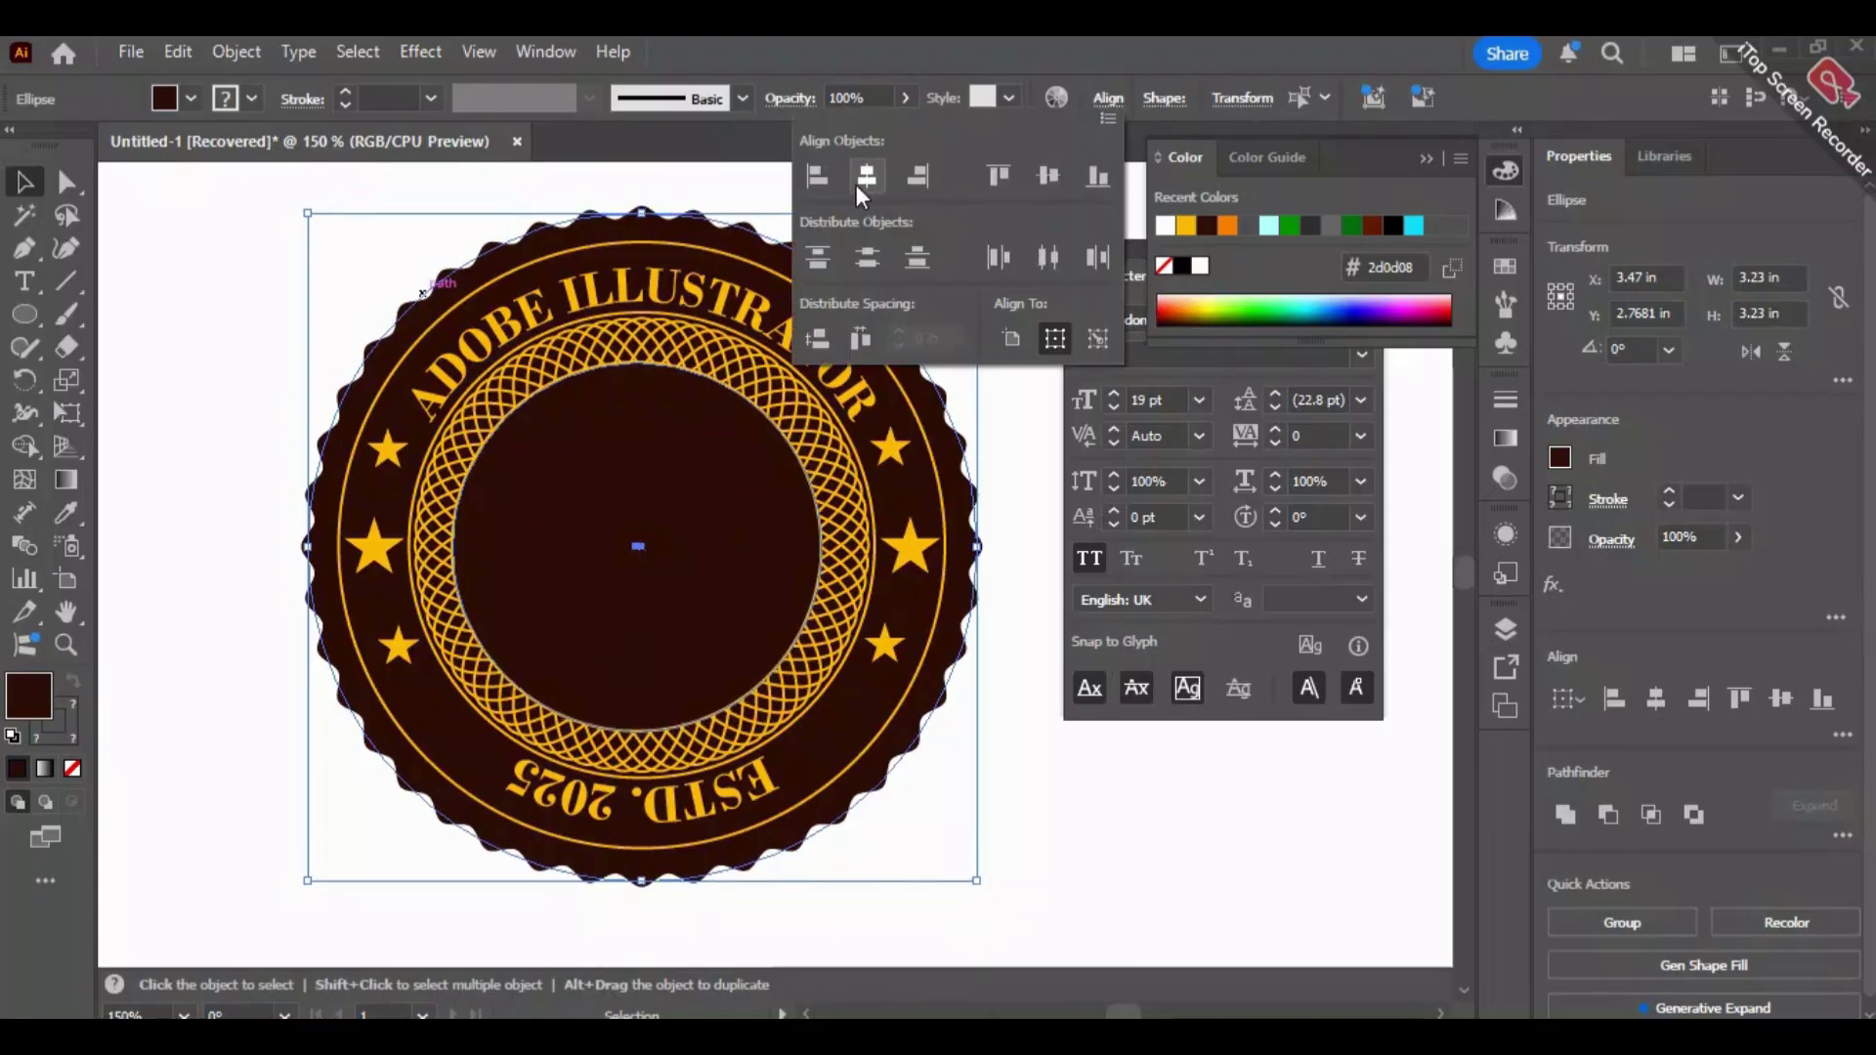
pyautogui.click(859, 185)
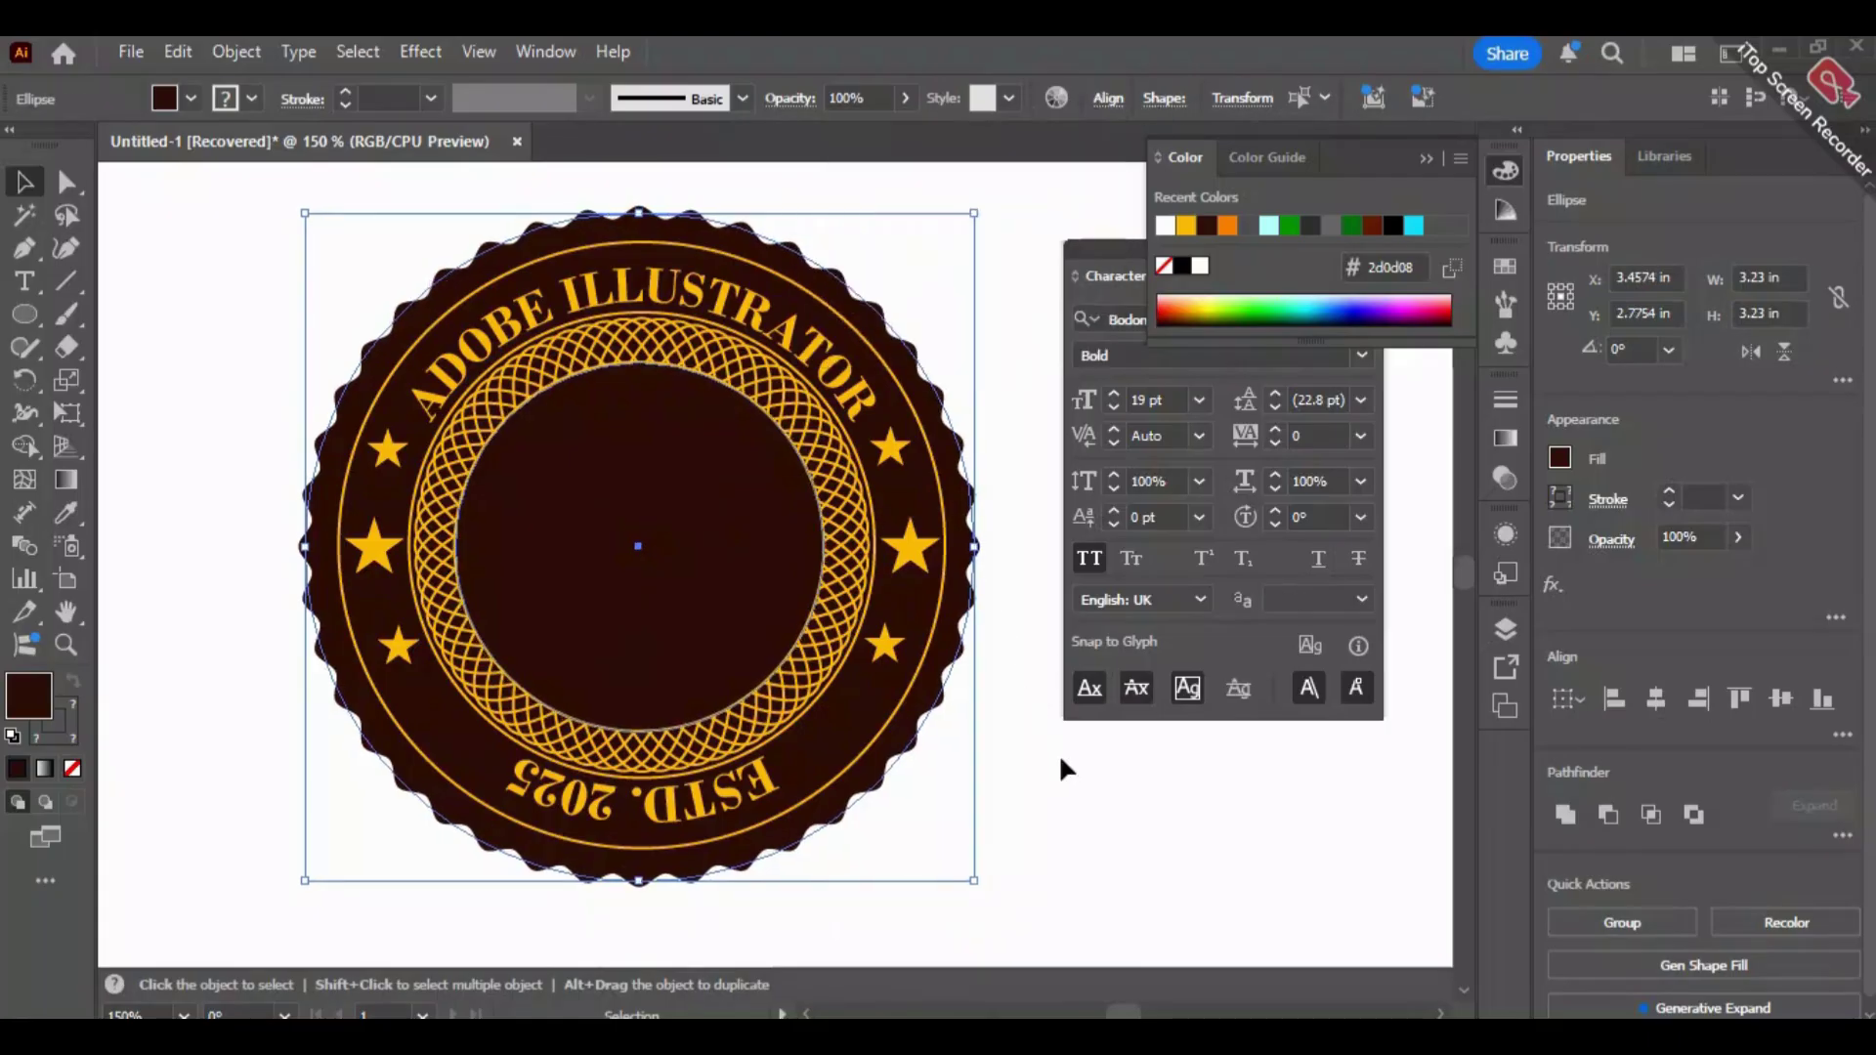
pyautogui.click(1060, 759)
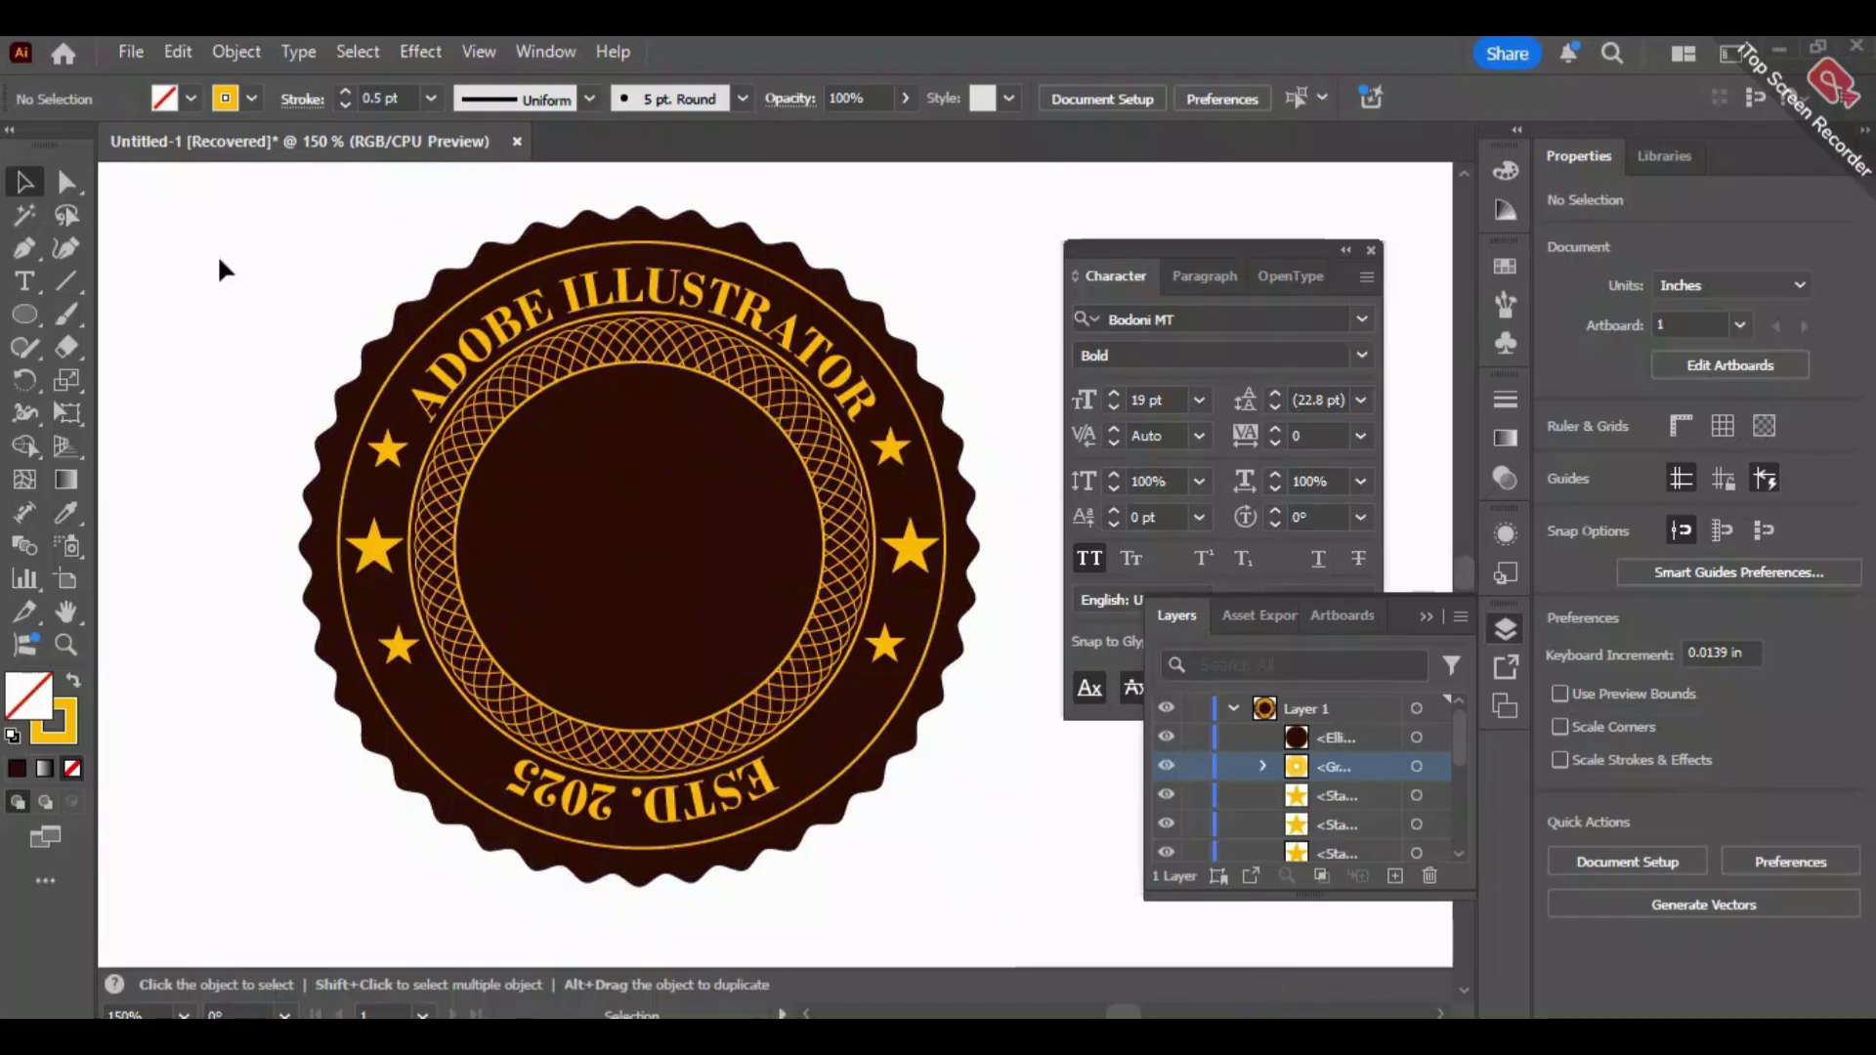
pyautogui.scroll(-1, 260, 274)
pyautogui.moveTo(850, 393); pyautogui.dragTo(654, 583)
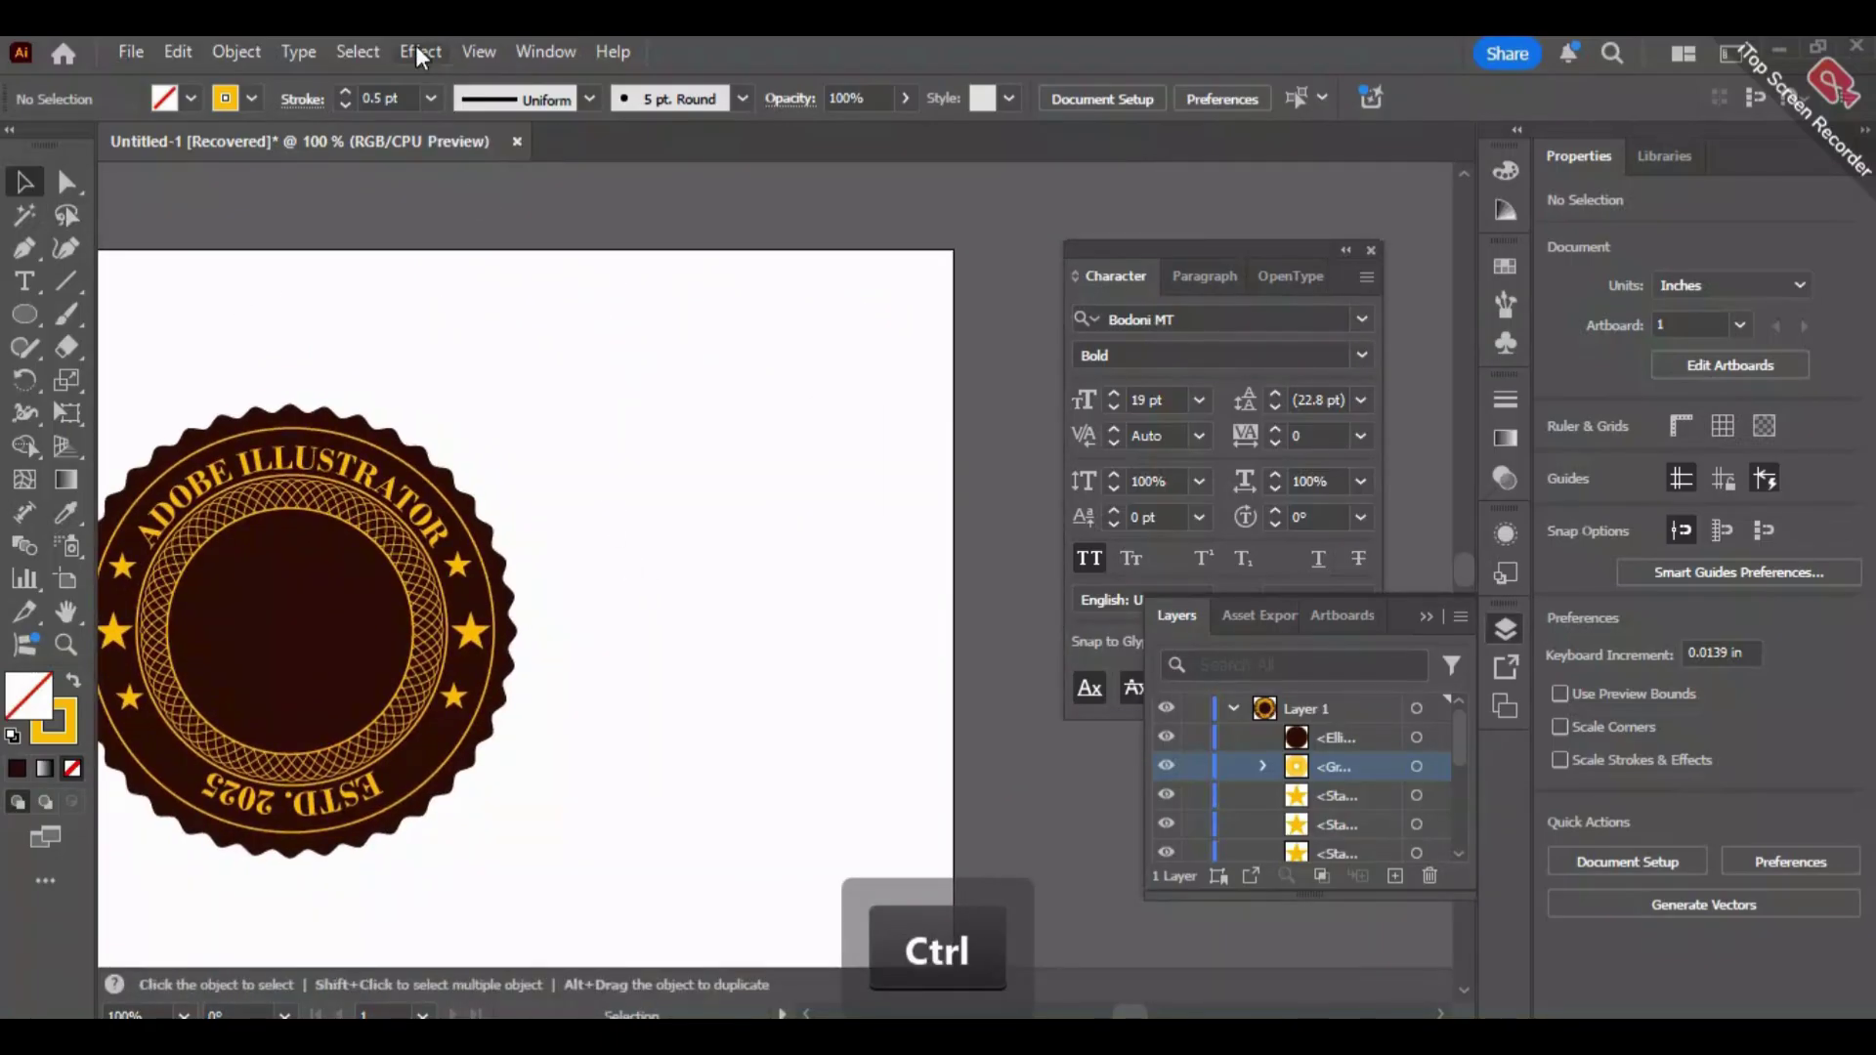
pyautogui.click(465, 44)
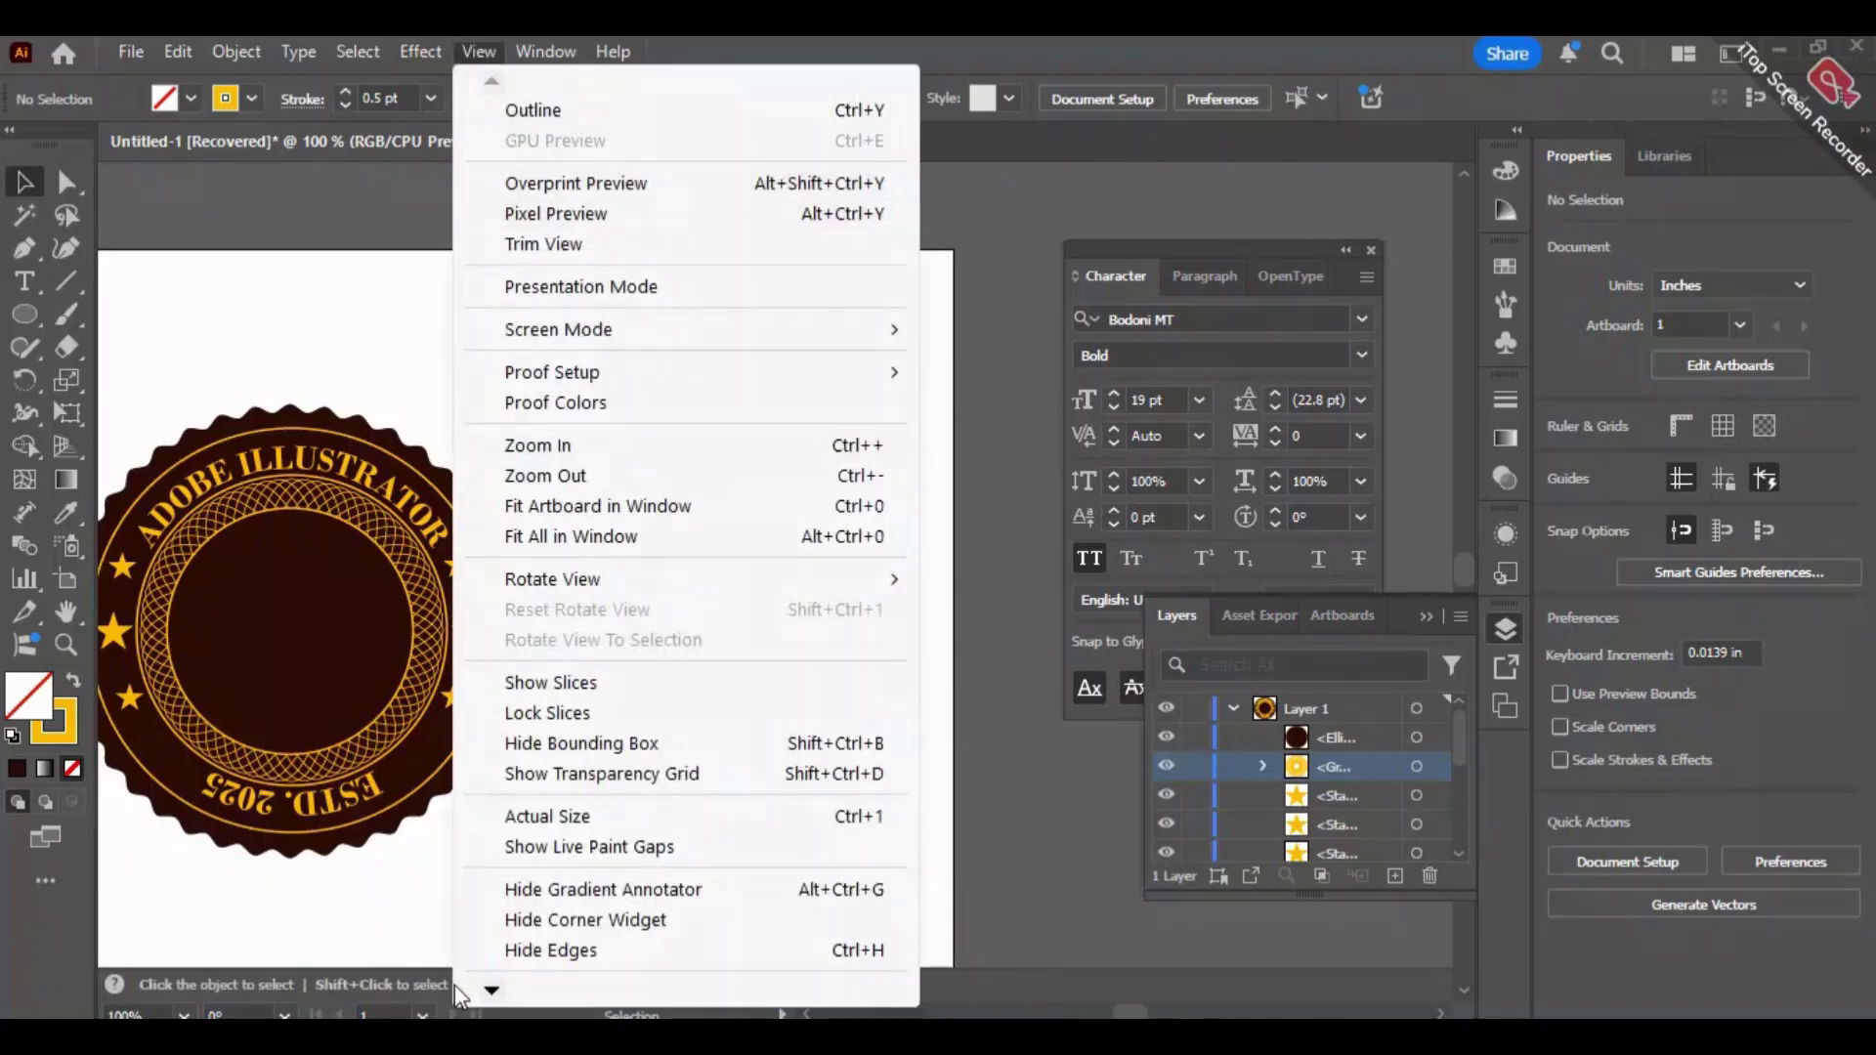
pyautogui.moveTo(481, 991)
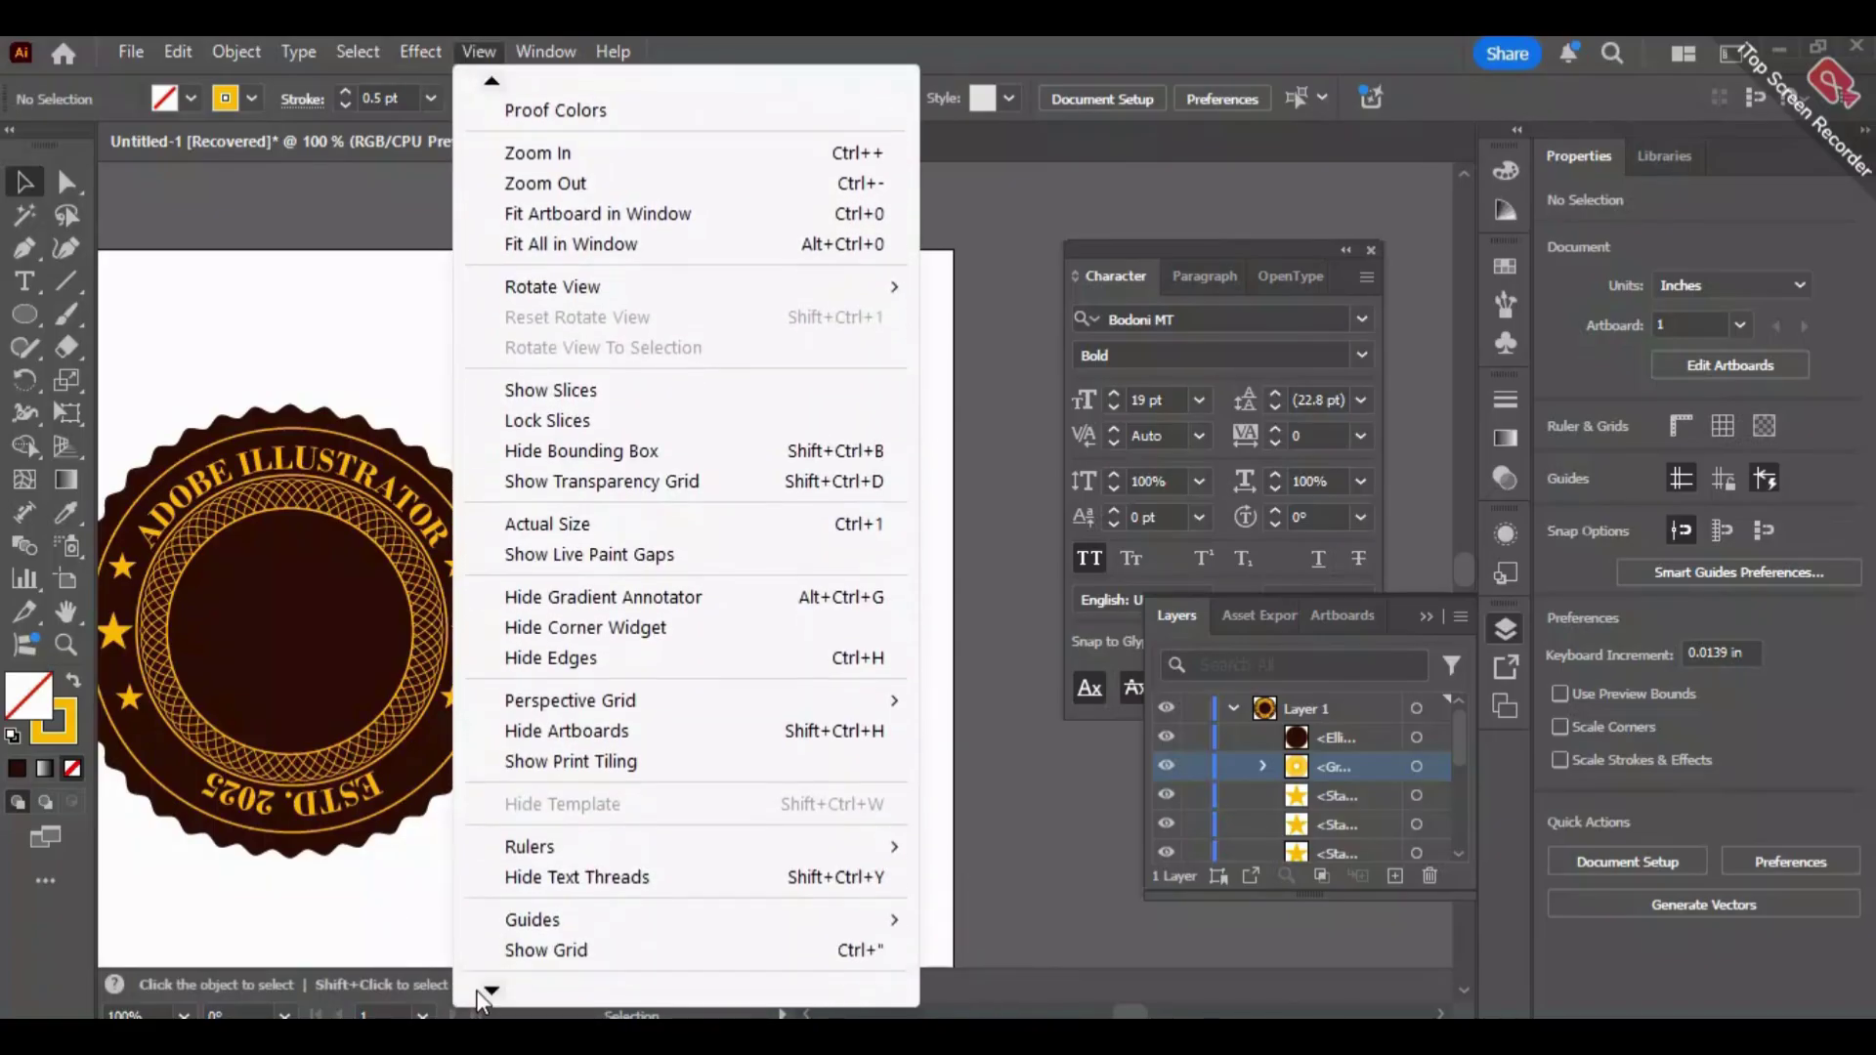
pyautogui.click(547, 846)
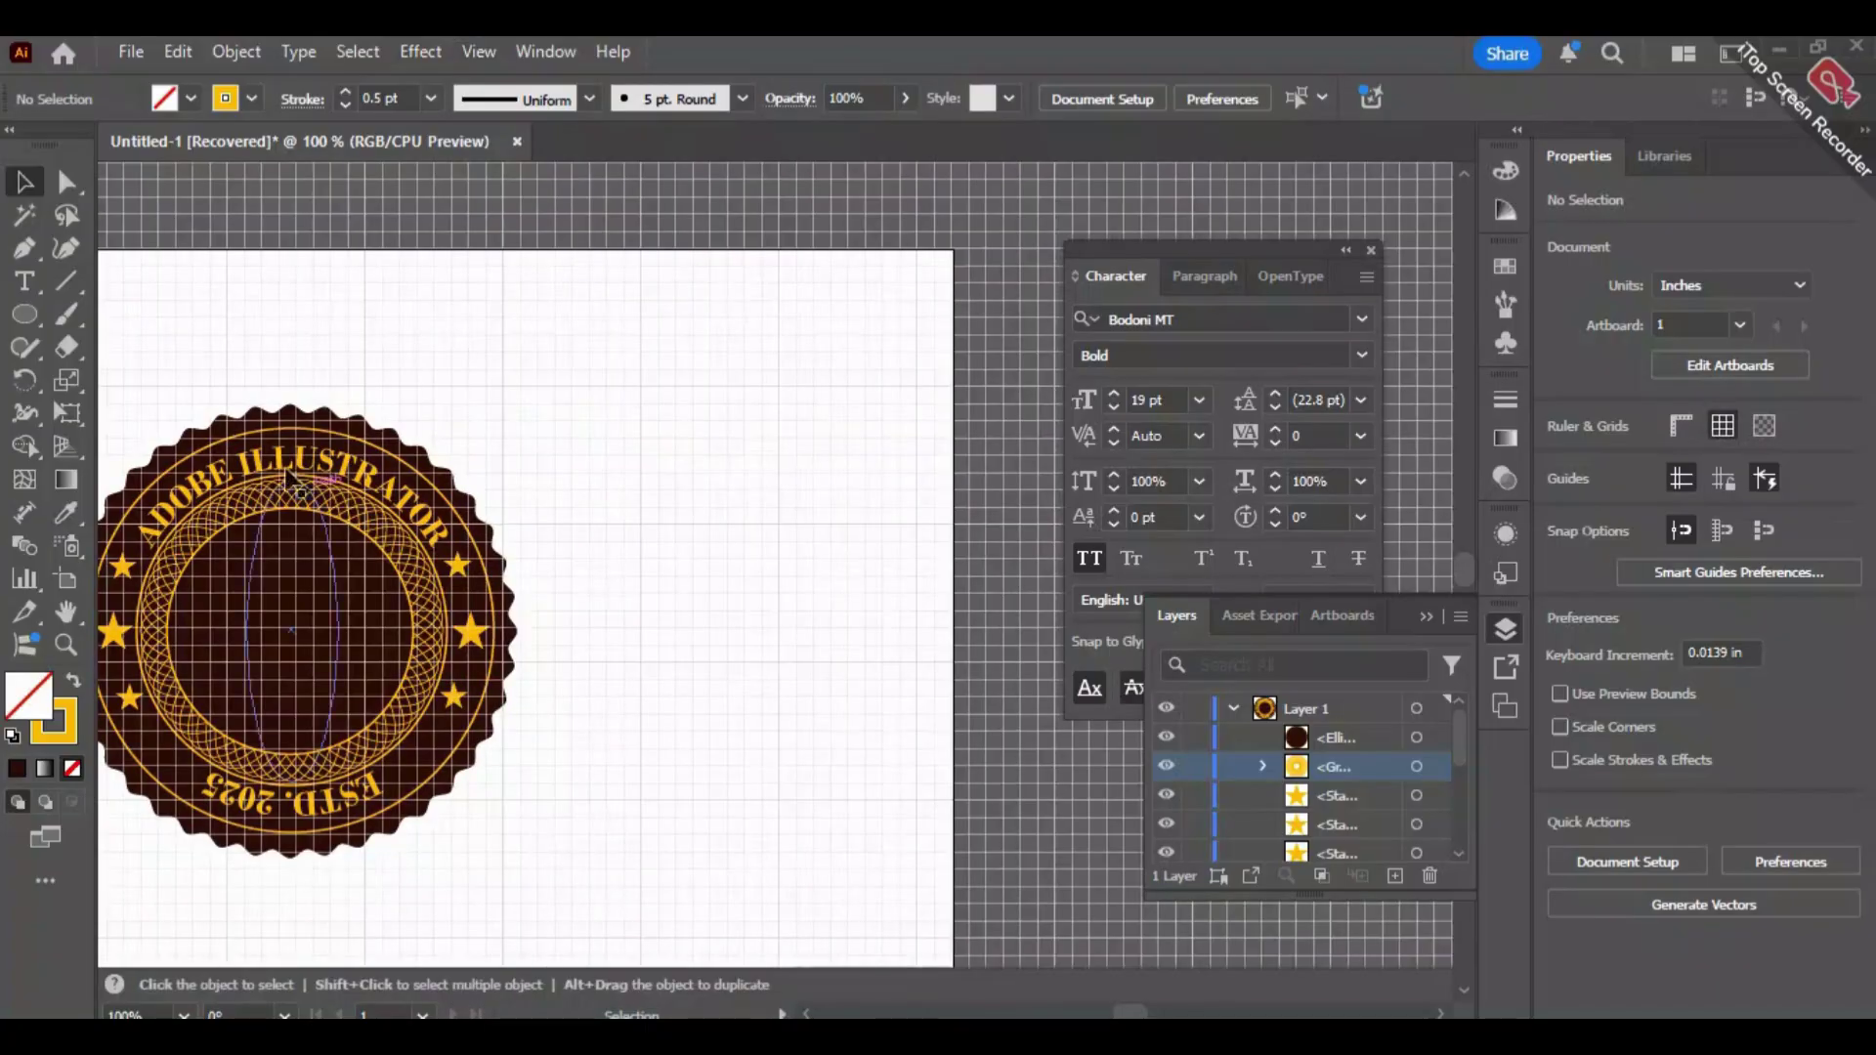
pyautogui.hotkey('ctrl', 'z')
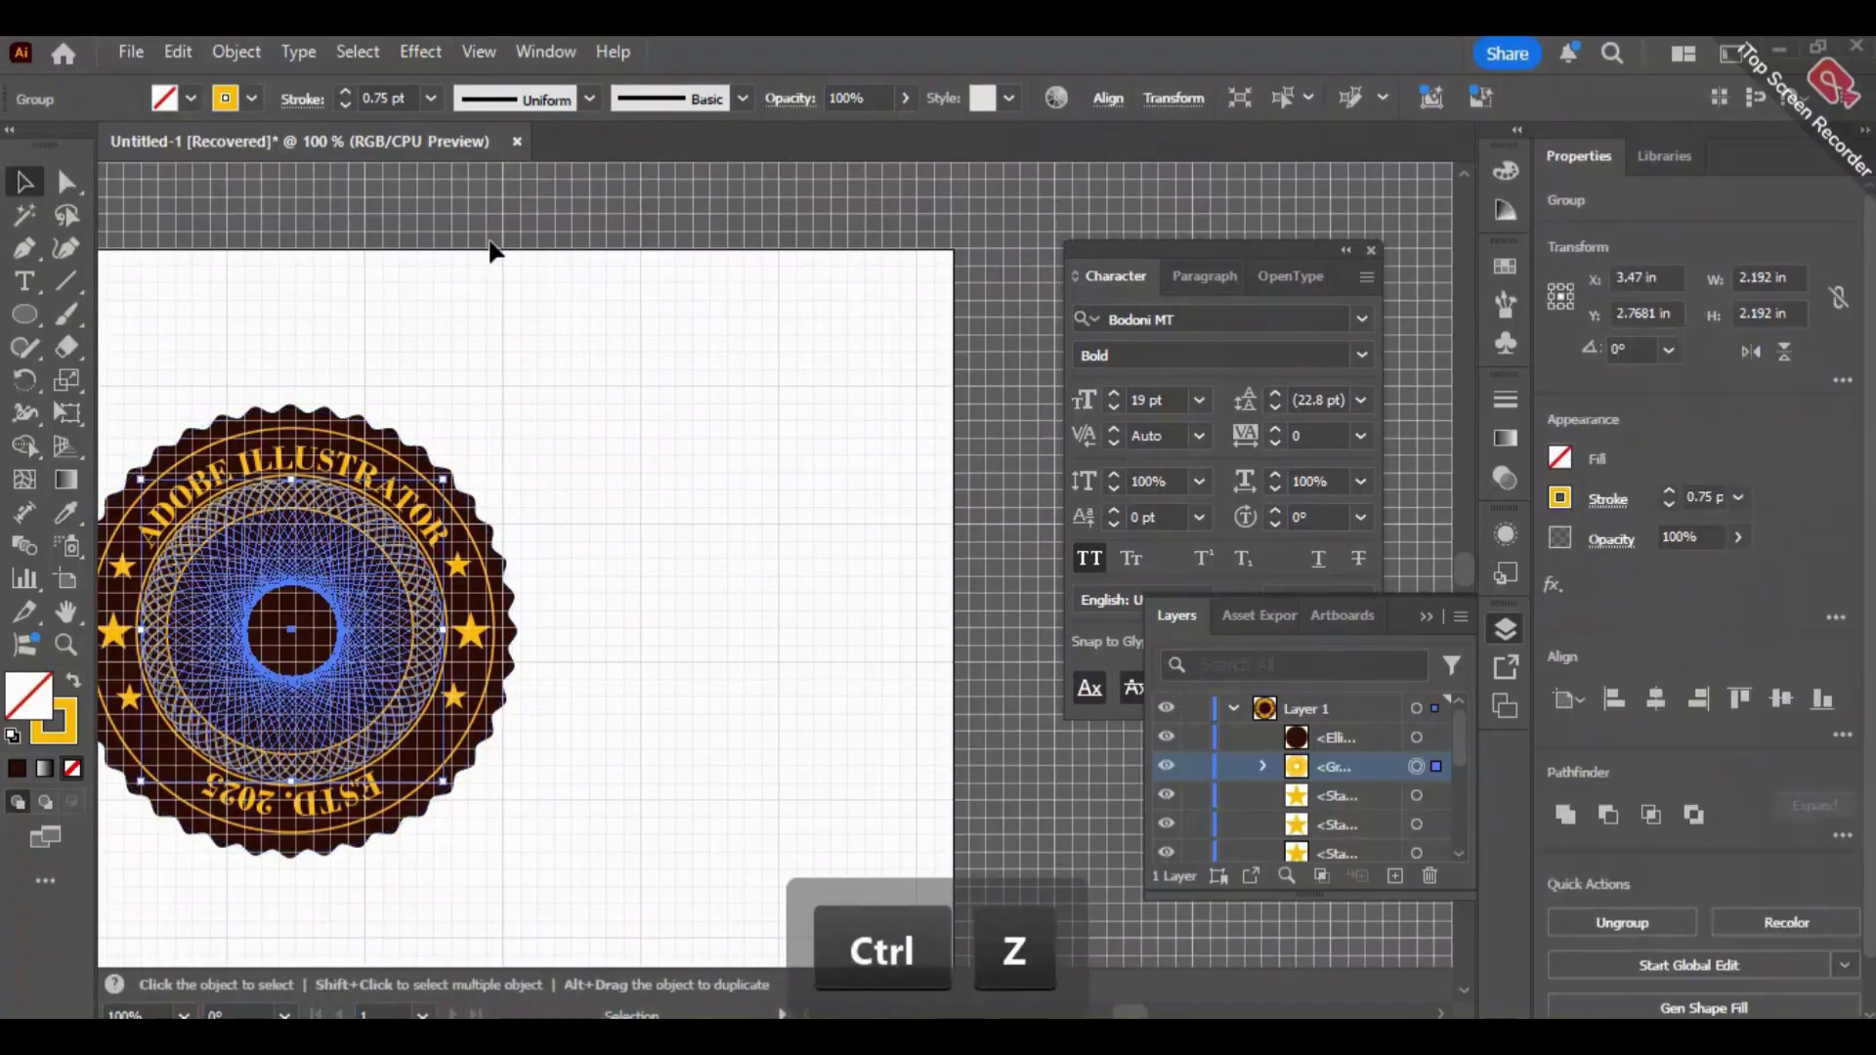
pyautogui.hotkey('ctrl', 'shift', 'z')
pyautogui.click(479, 51)
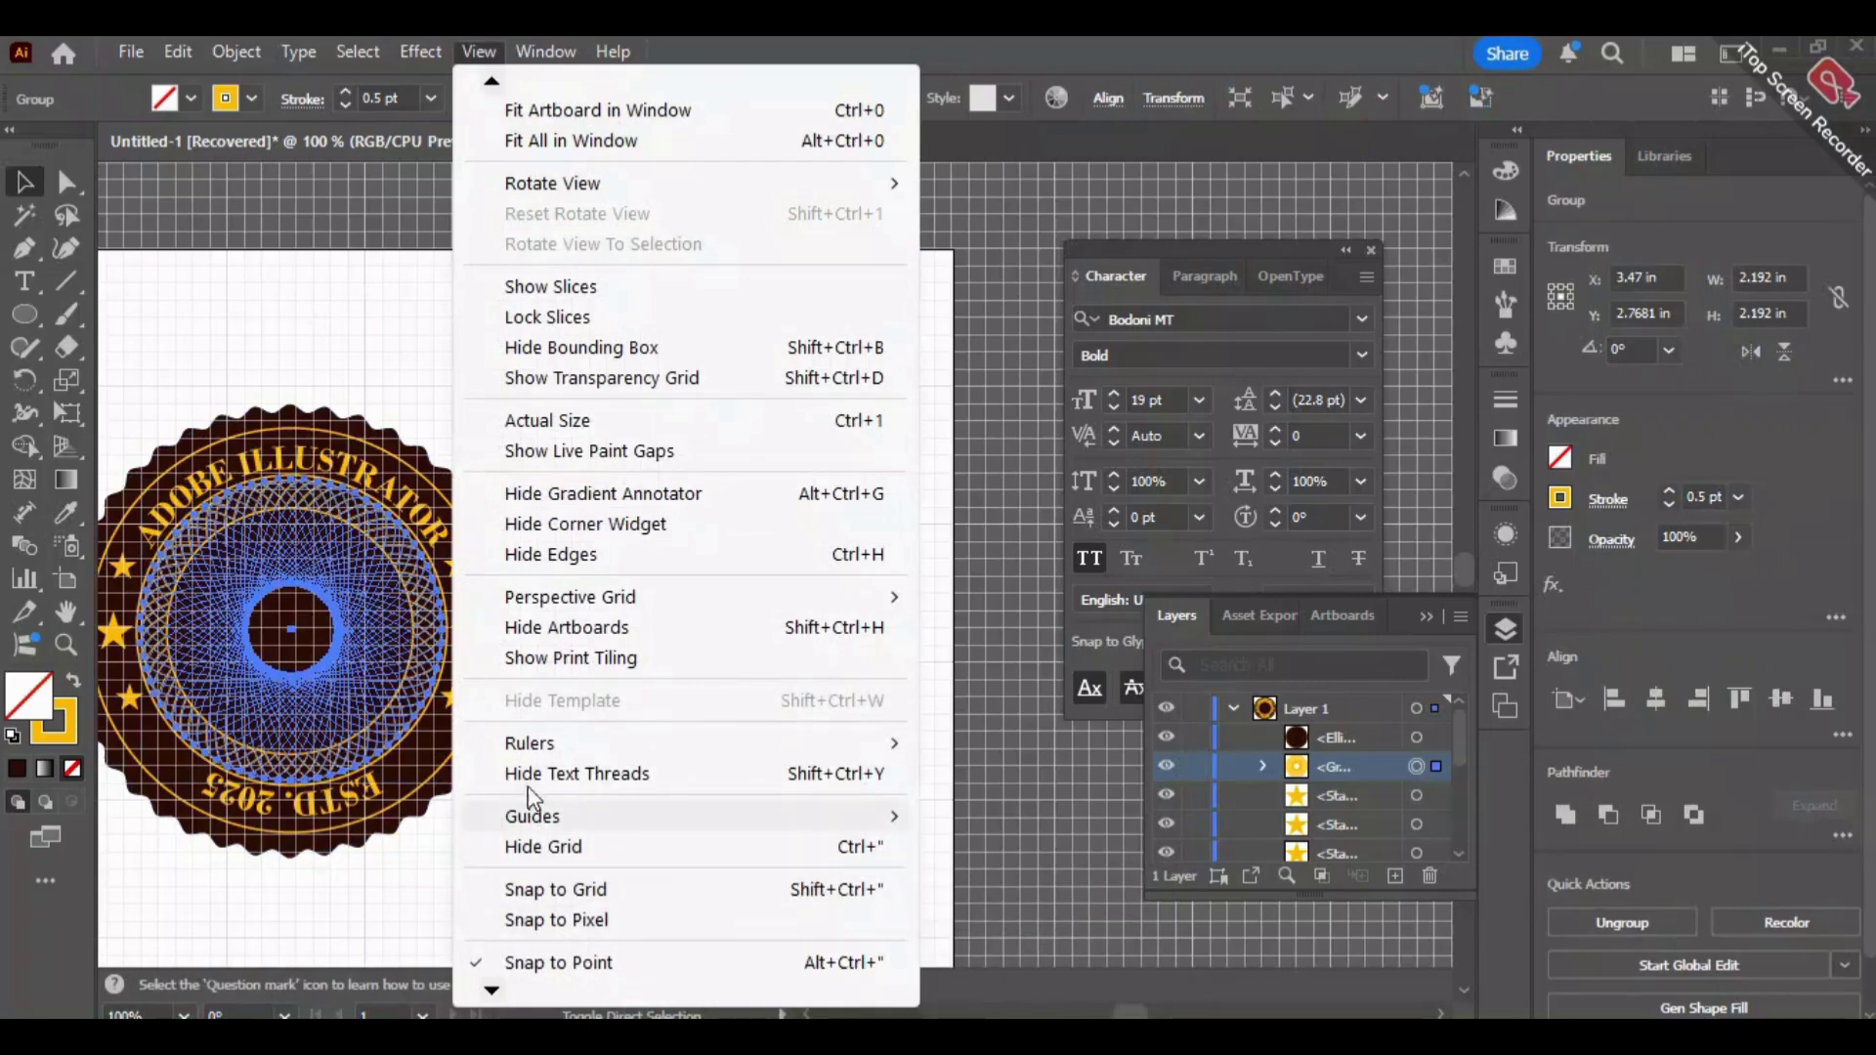
pyautogui.moveTo(565, 820)
pyautogui.click(1026, 824)
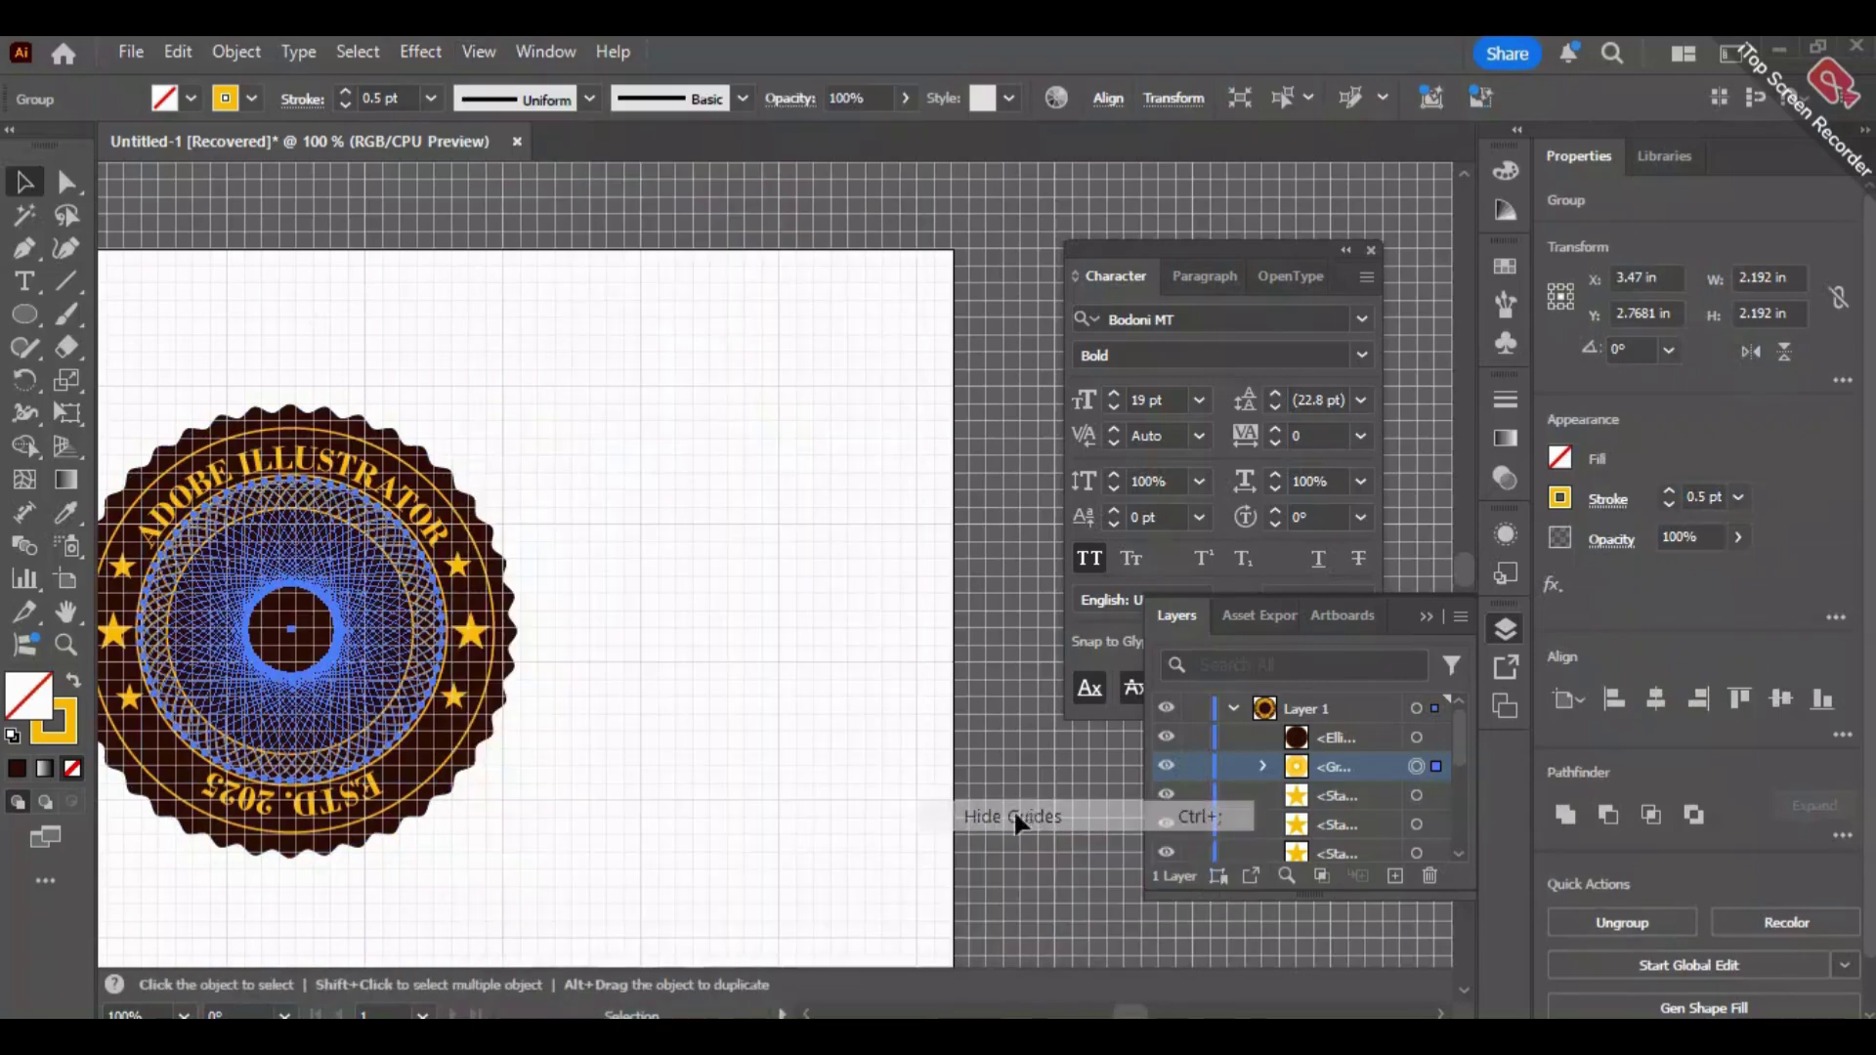
pyautogui.click(477, 55)
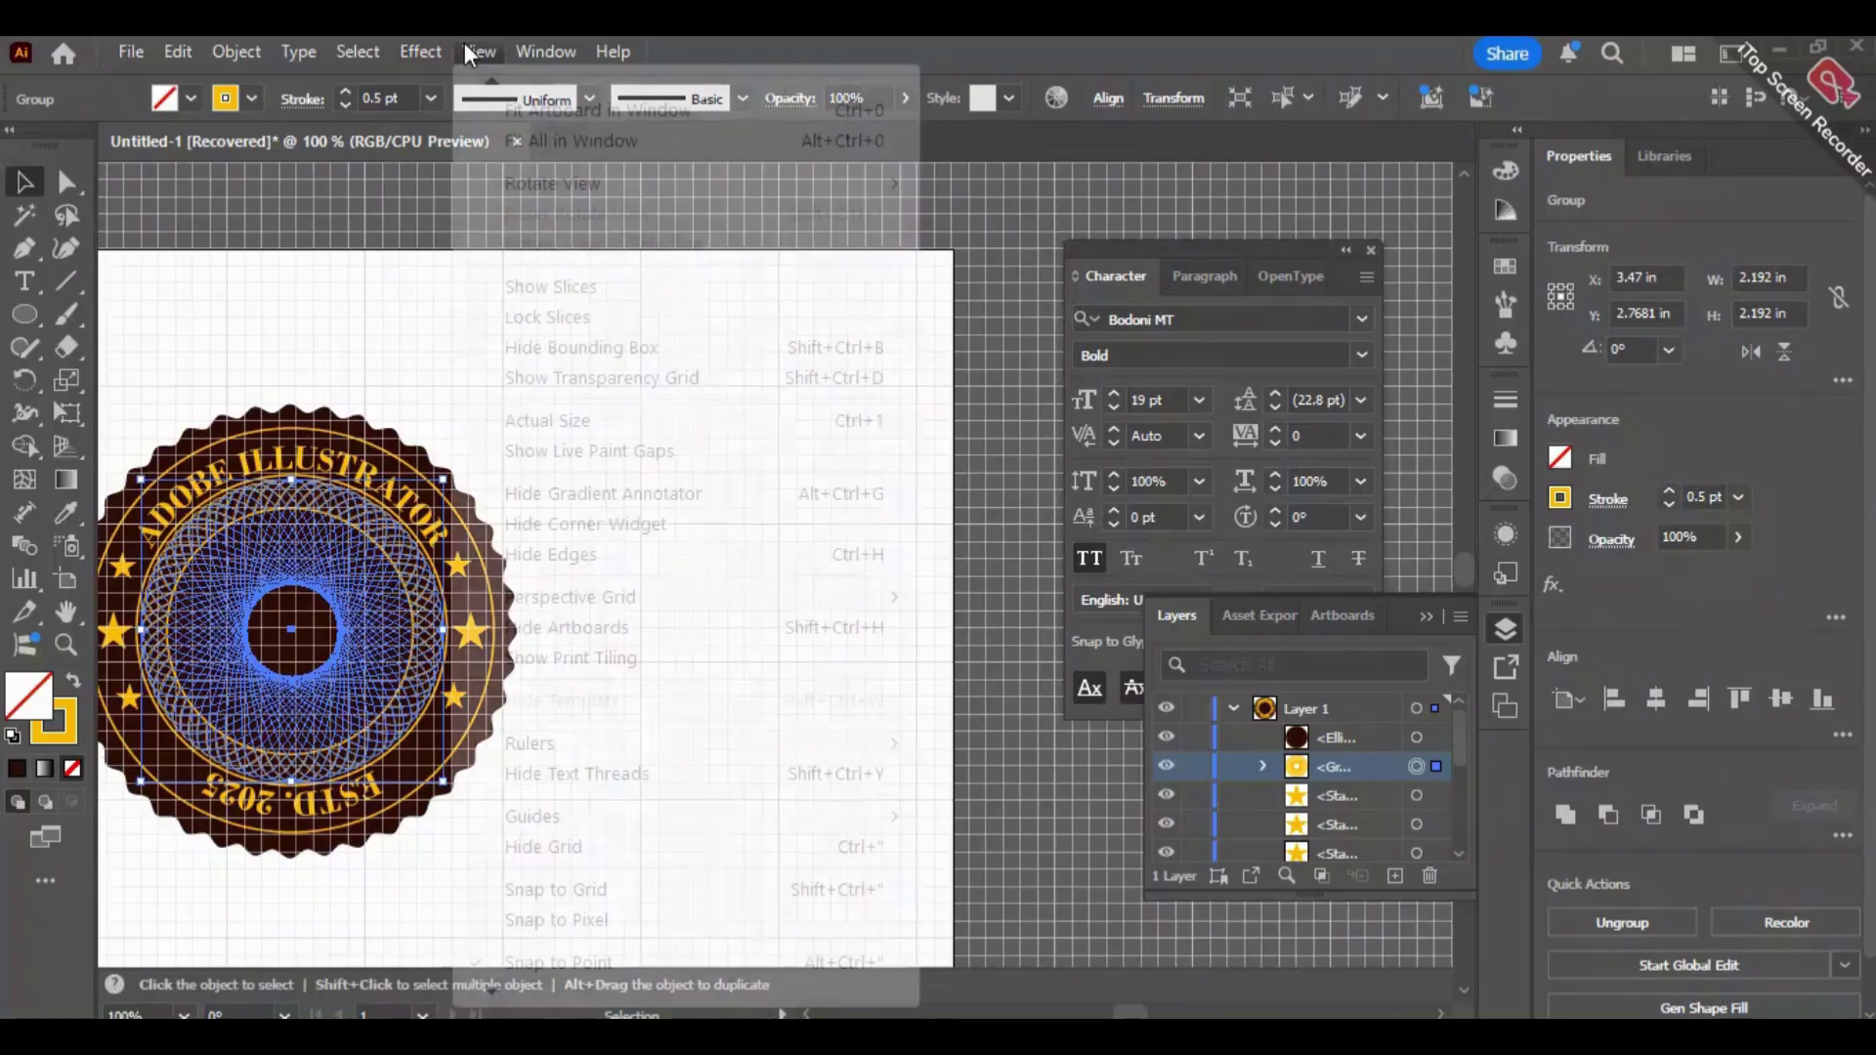
pyautogui.moveTo(579, 818)
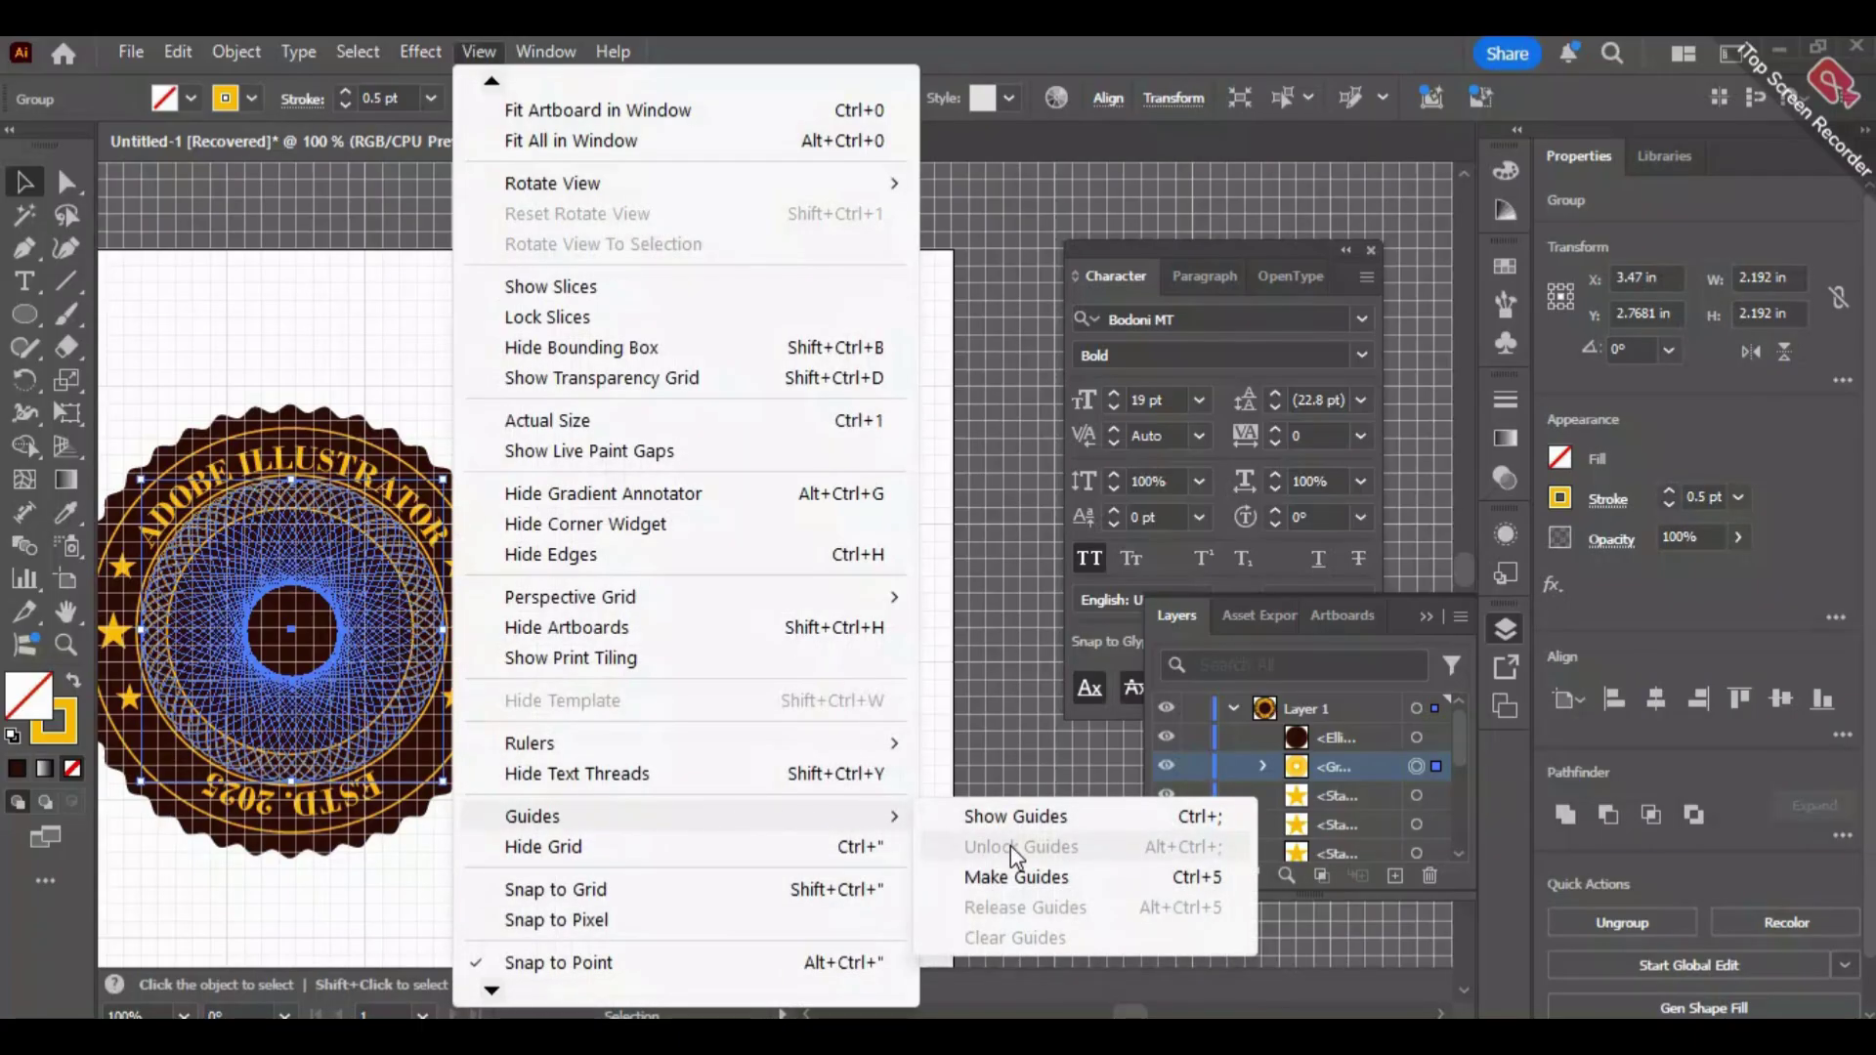
pyautogui.click(1016, 730)
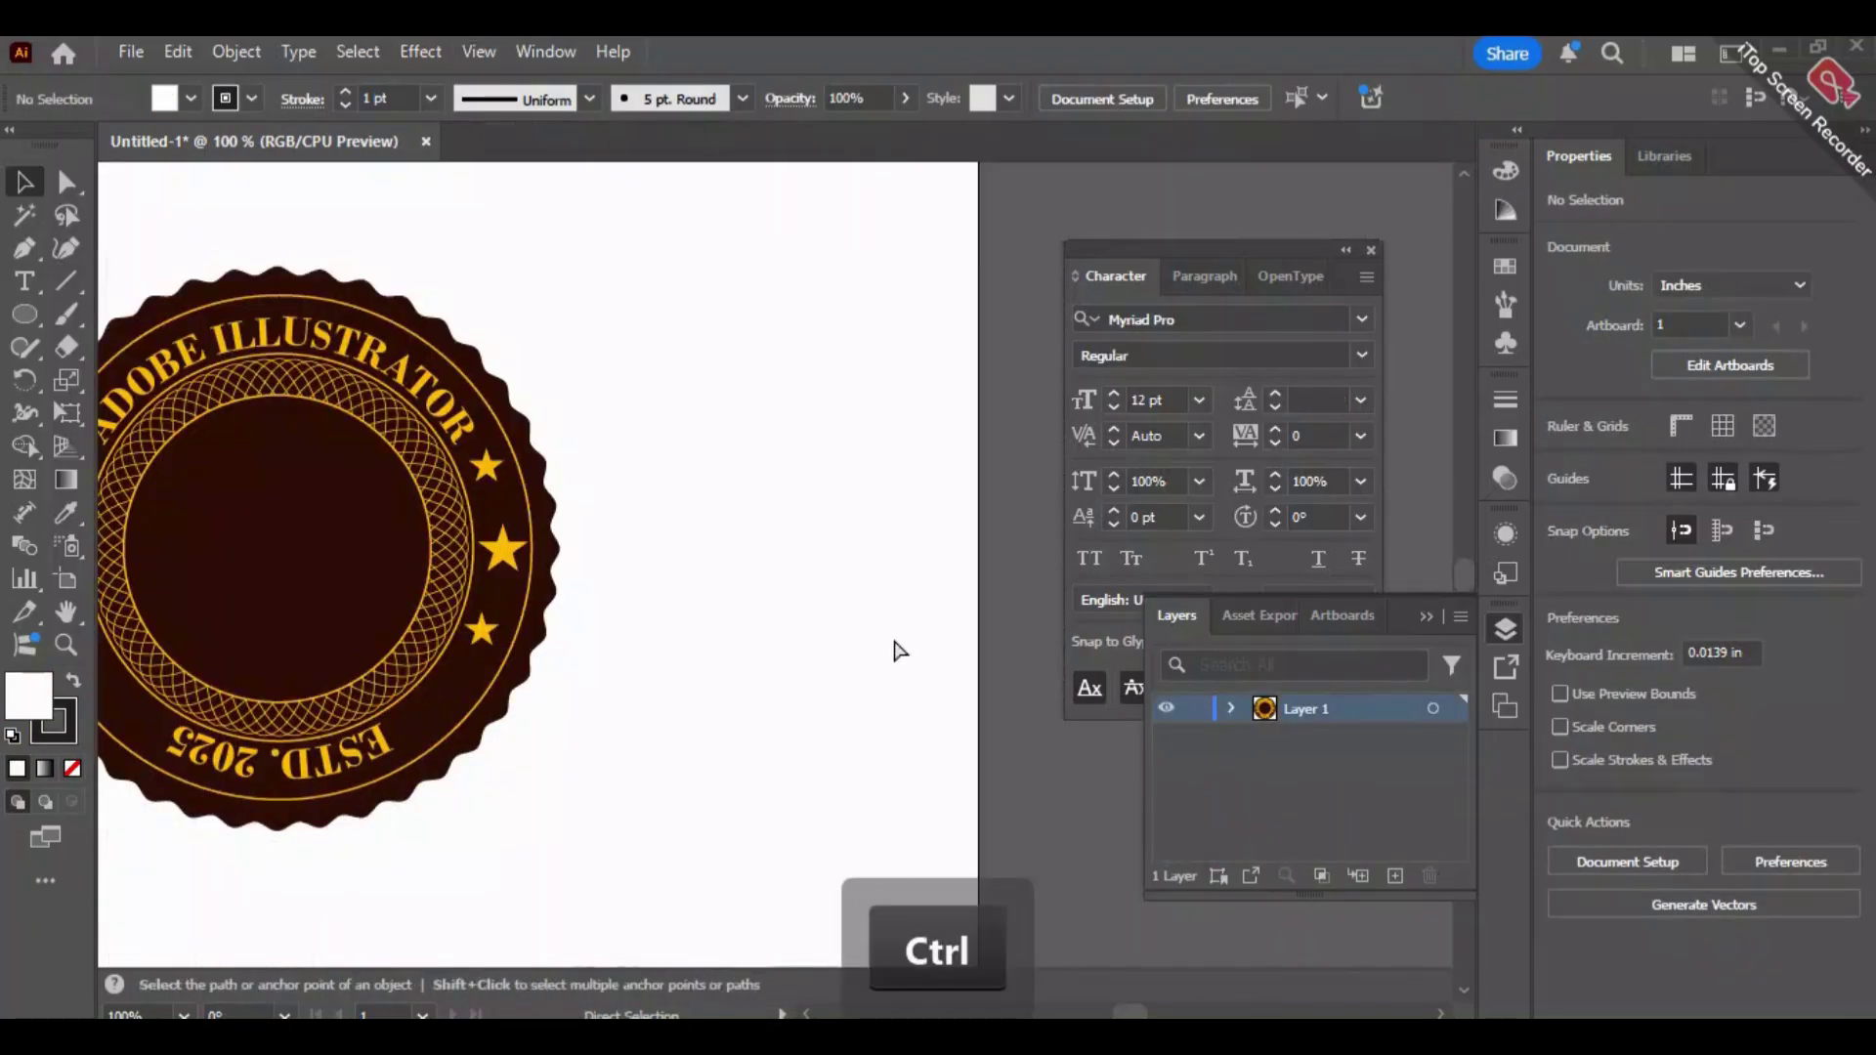
# Show the rulers and place a vertical guide at about 6.7 in on the empty area beside the badge.
pyautogui.hotkey('ctrl', 'r')
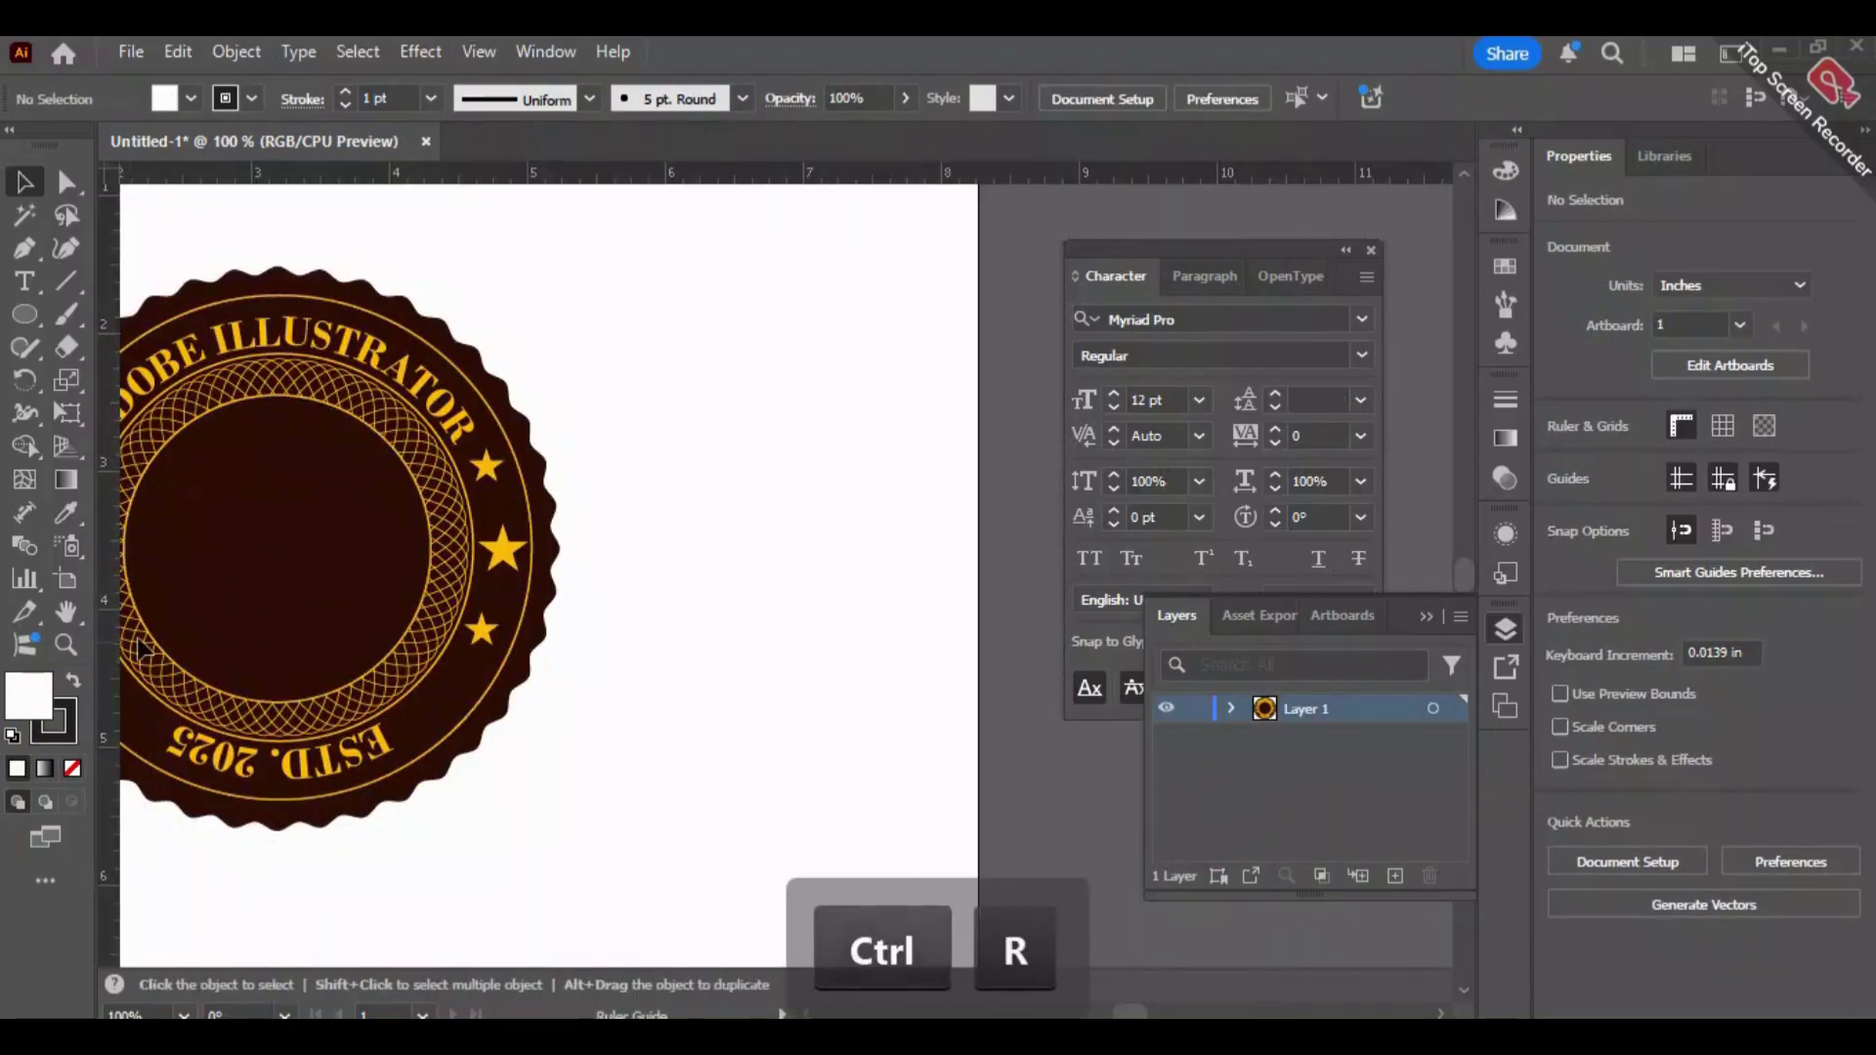
pyautogui.moveTo(107, 648); pyautogui.dragTo(767, 565)
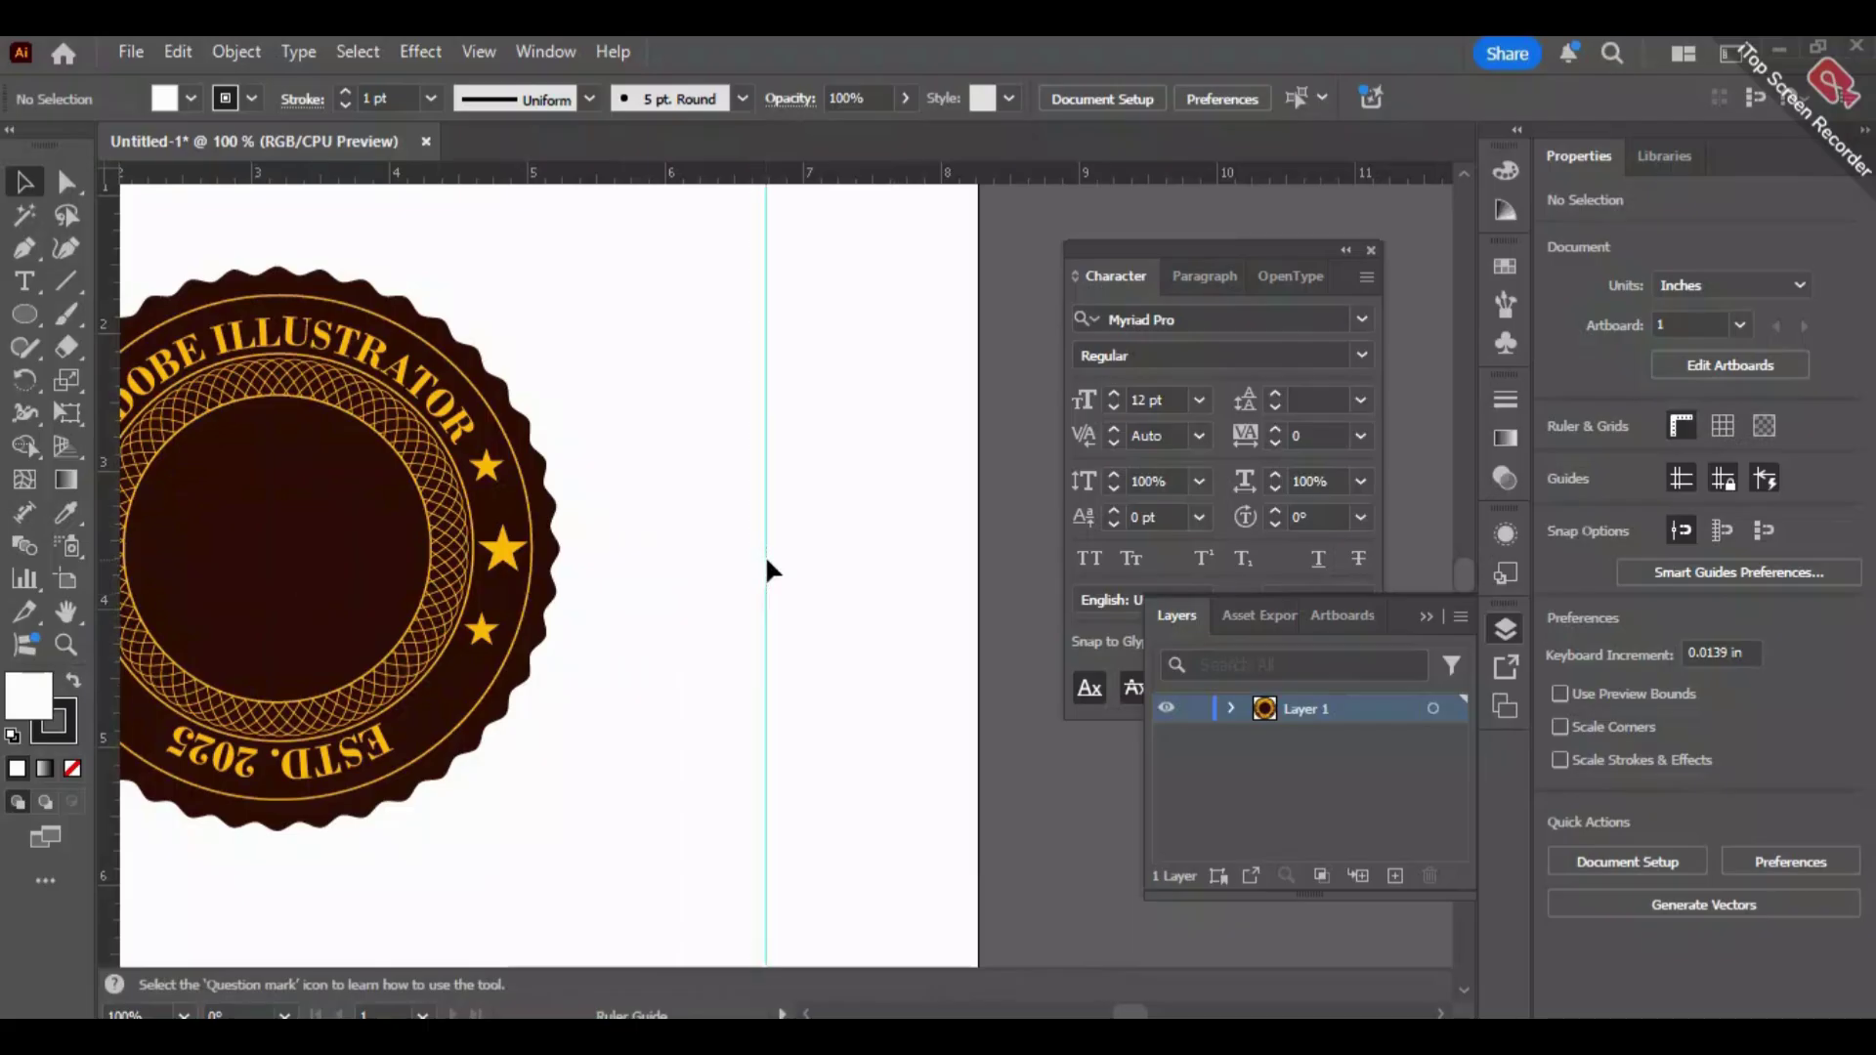
# Draw the left half of a nib-shaped outline against the guide with the Pen tool, about 0.65 in wide and 2.09 in tall.
pyautogui.click(24, 248)
pyautogui.scroll(1, 757, 415)
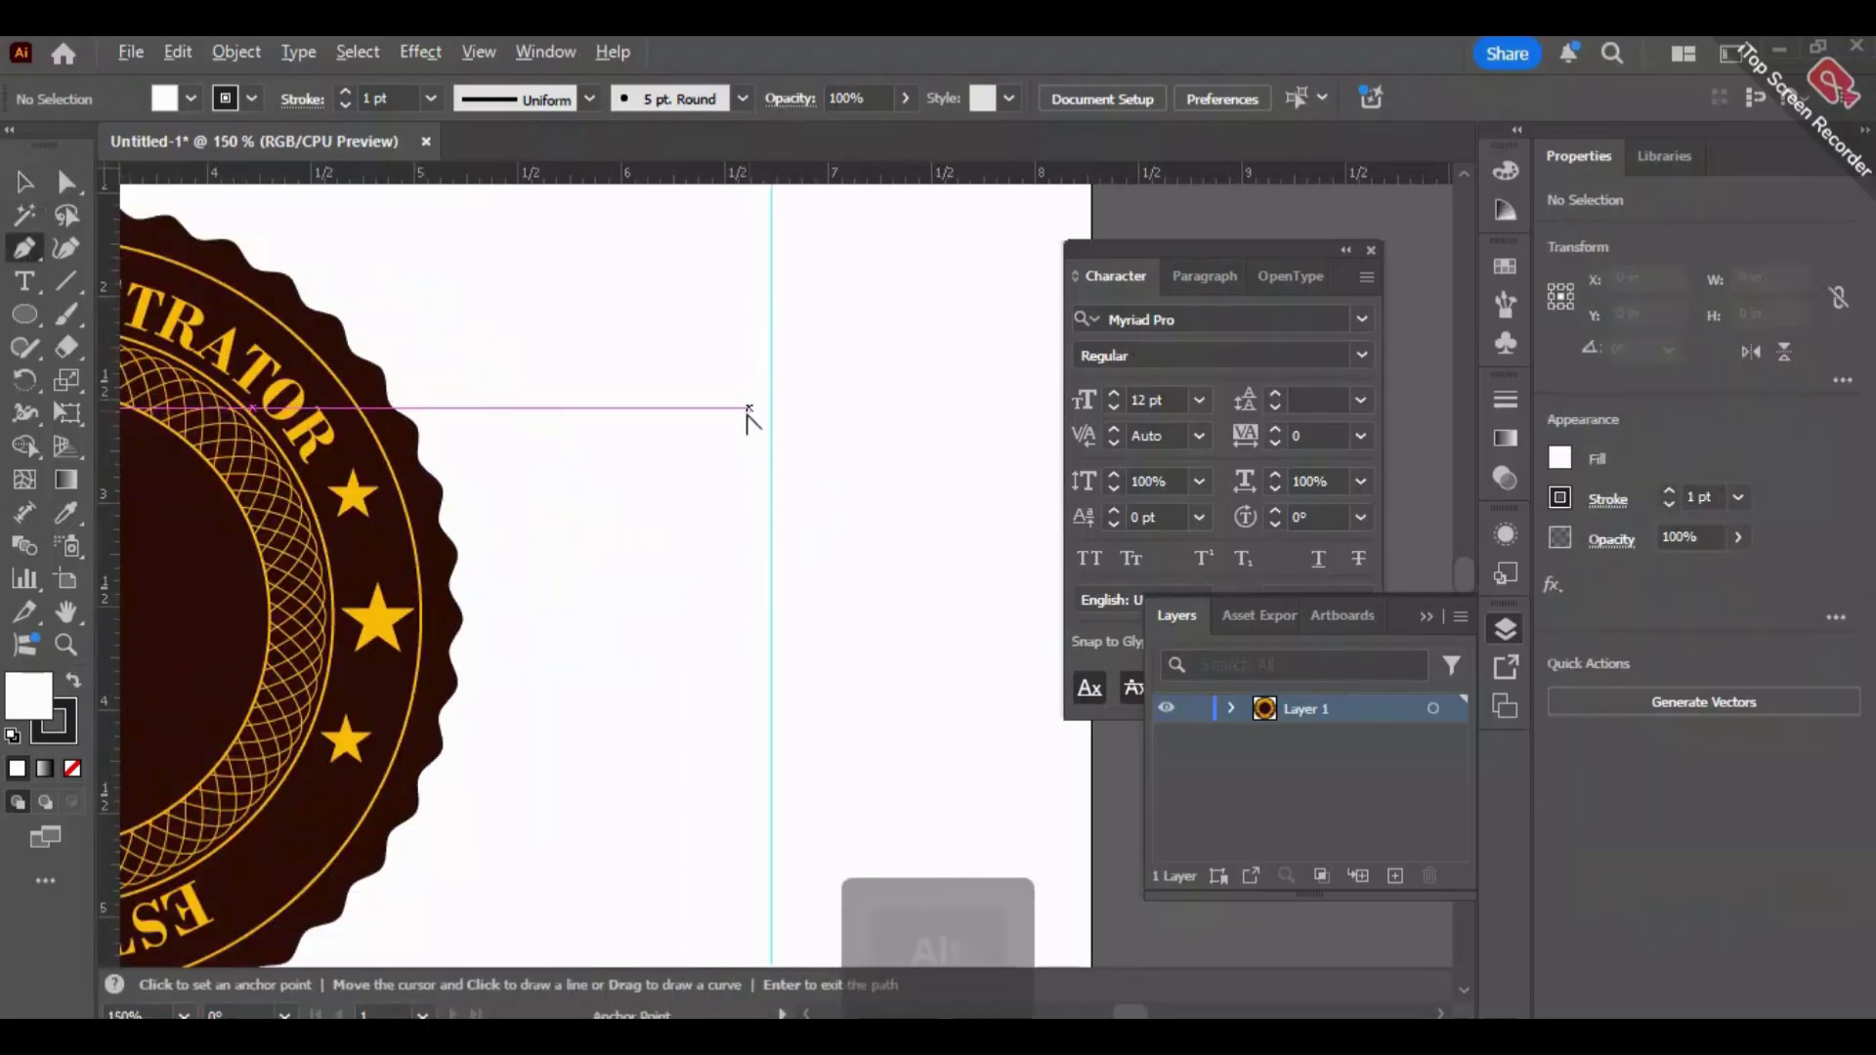
pyautogui.click(771, 360)
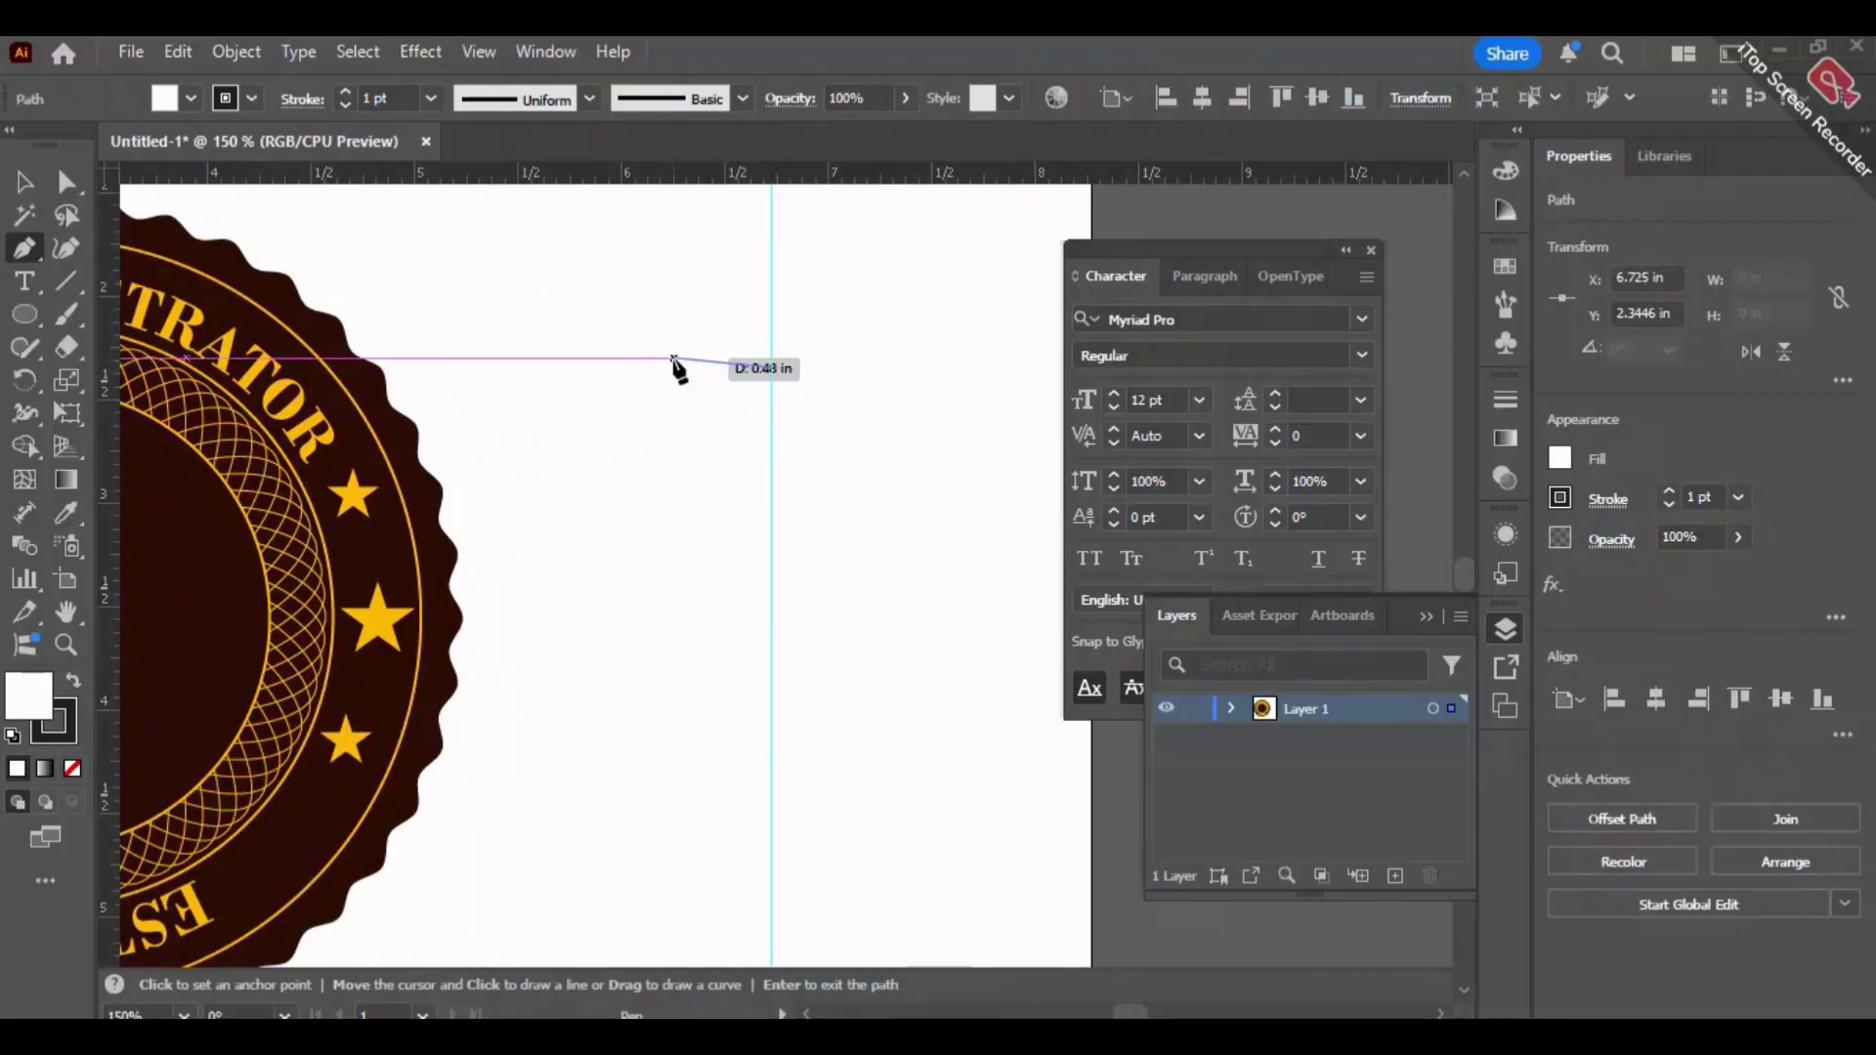
pyautogui.keyDown('shift'); pyautogui.click(713, 369); pyautogui.keyUp('shift')
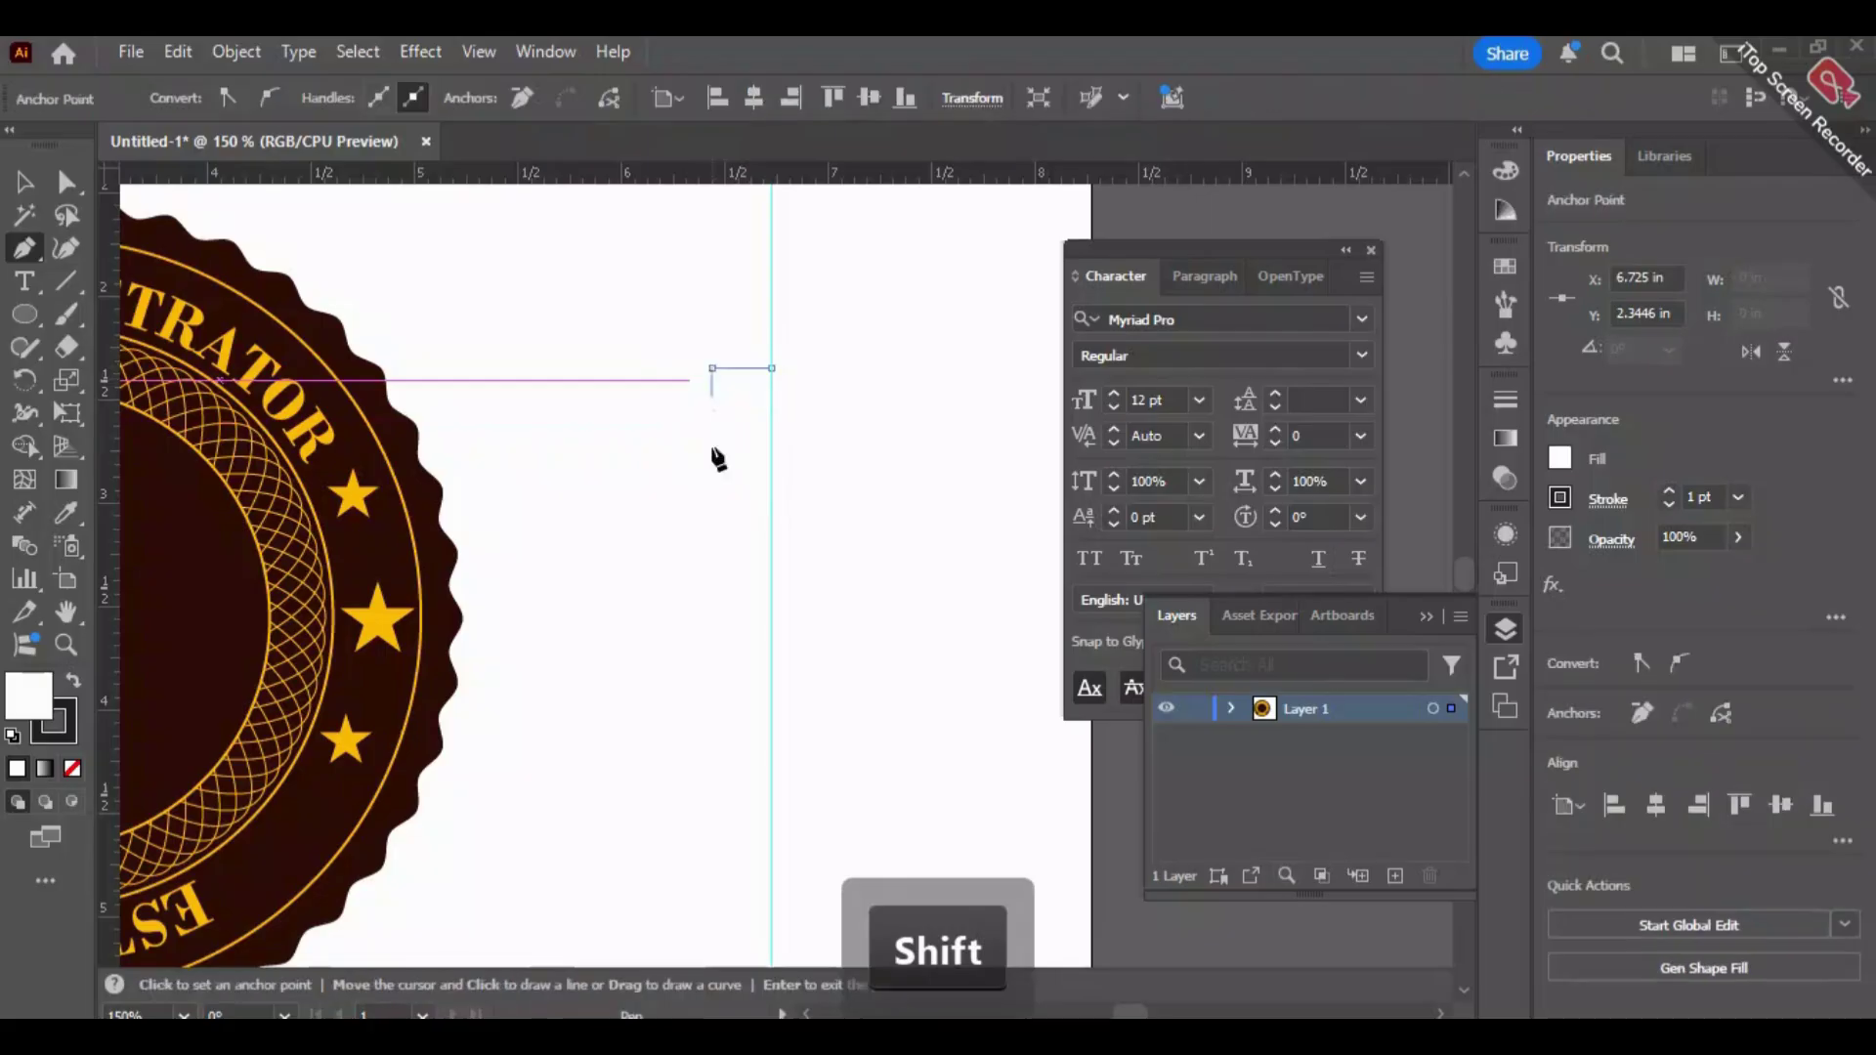
pyautogui.moveTo(637, 554); pyautogui.dragTo(542, 635)
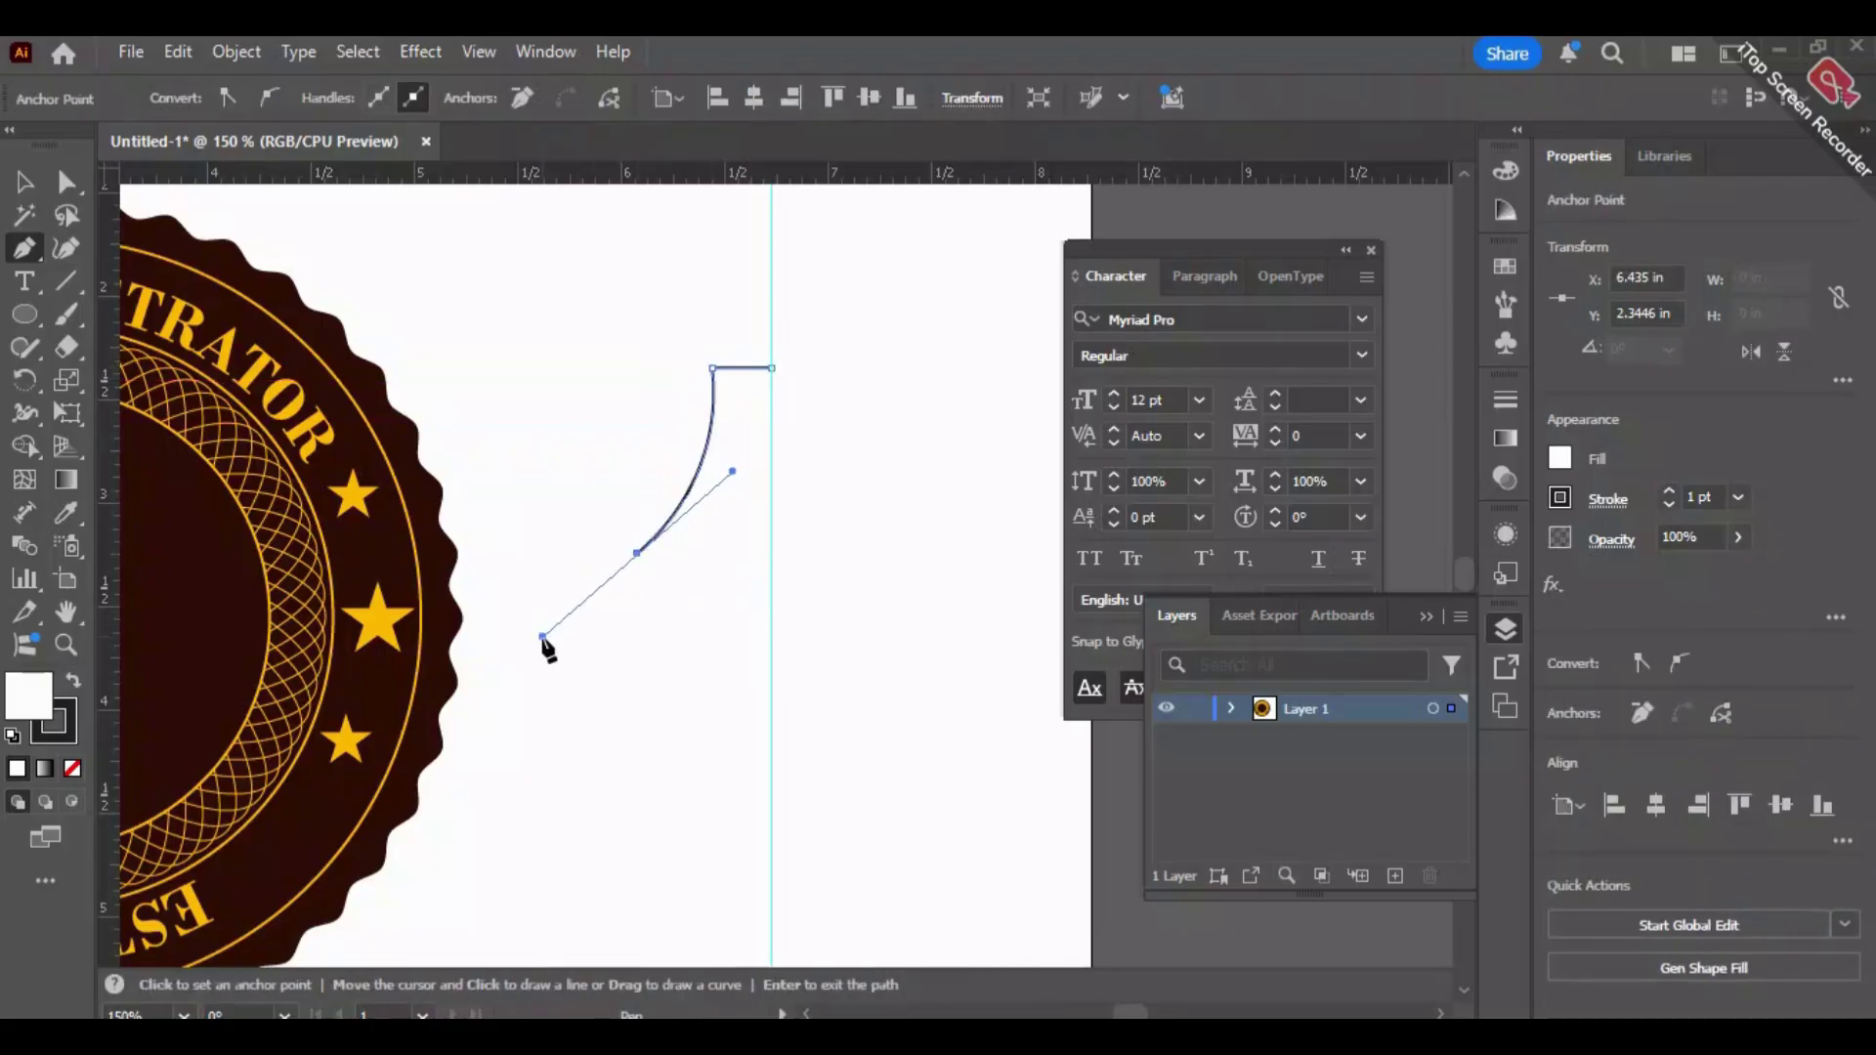
pyautogui.click(637, 553)
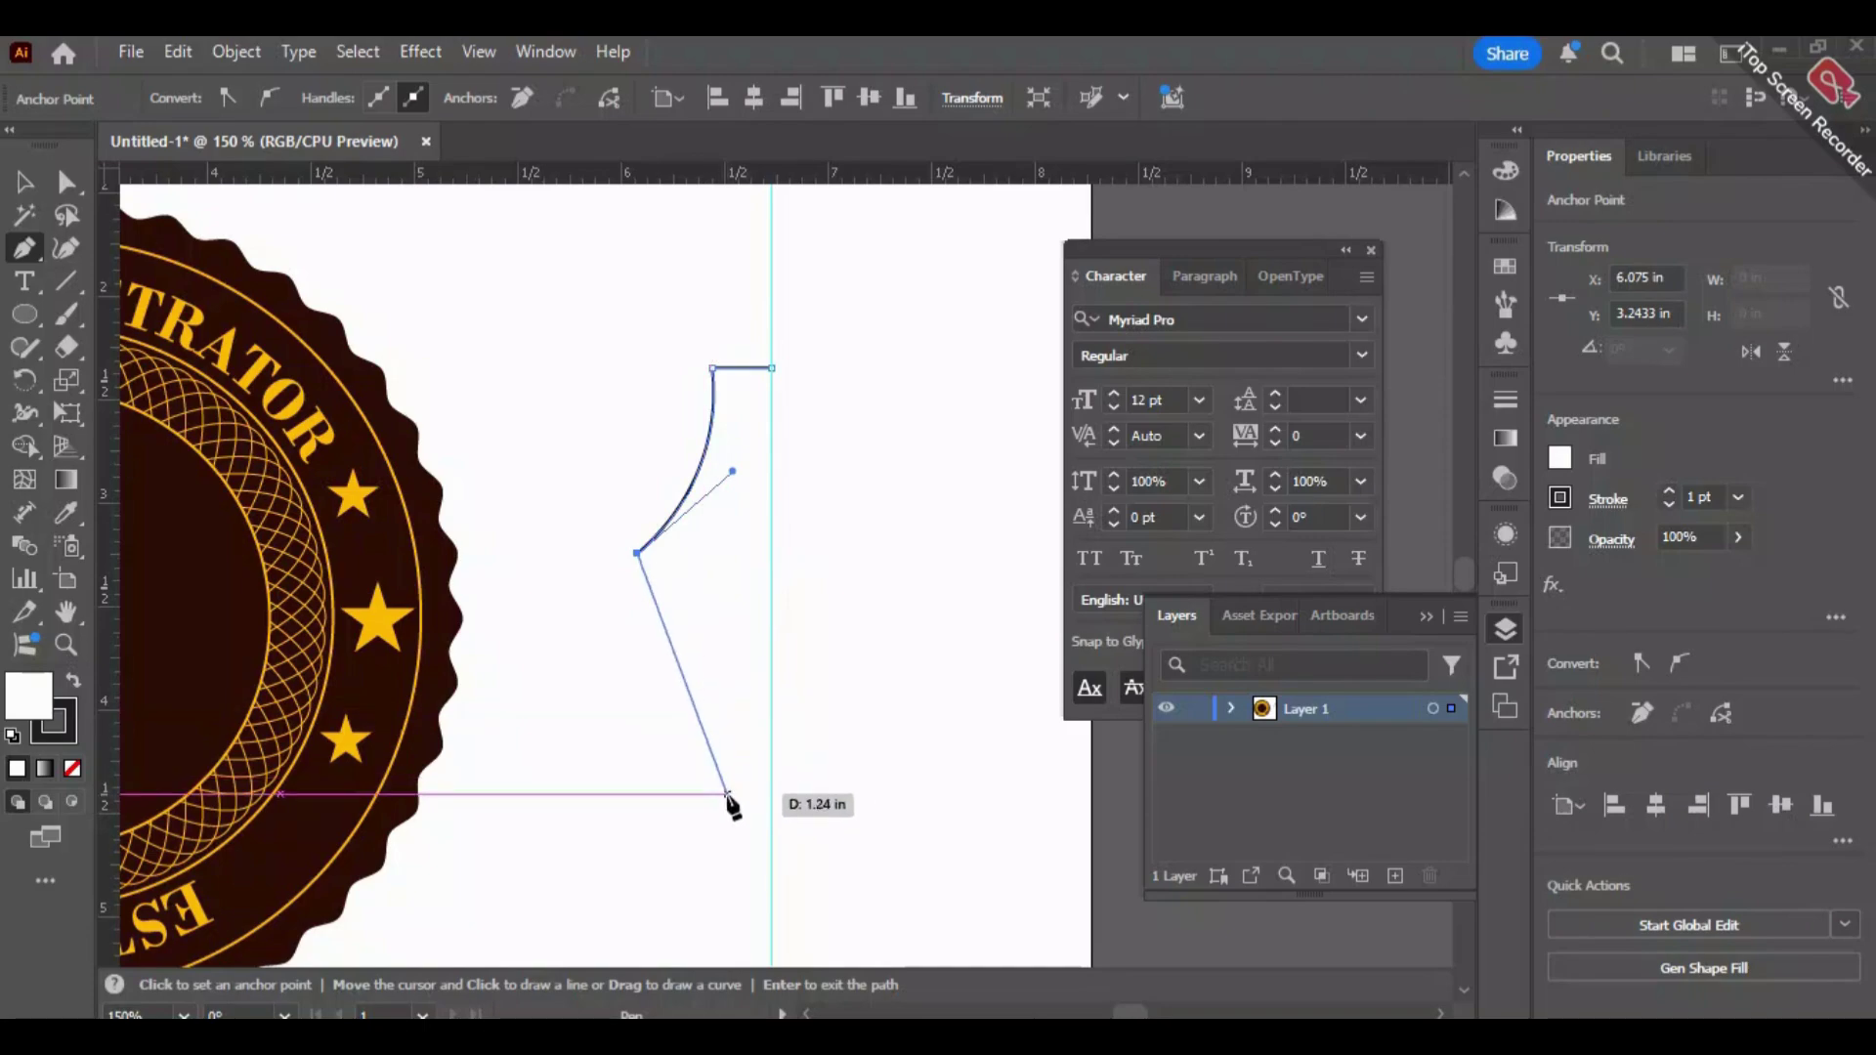
pyautogui.moveTo(729, 795); pyautogui.dragTo(759, 908)
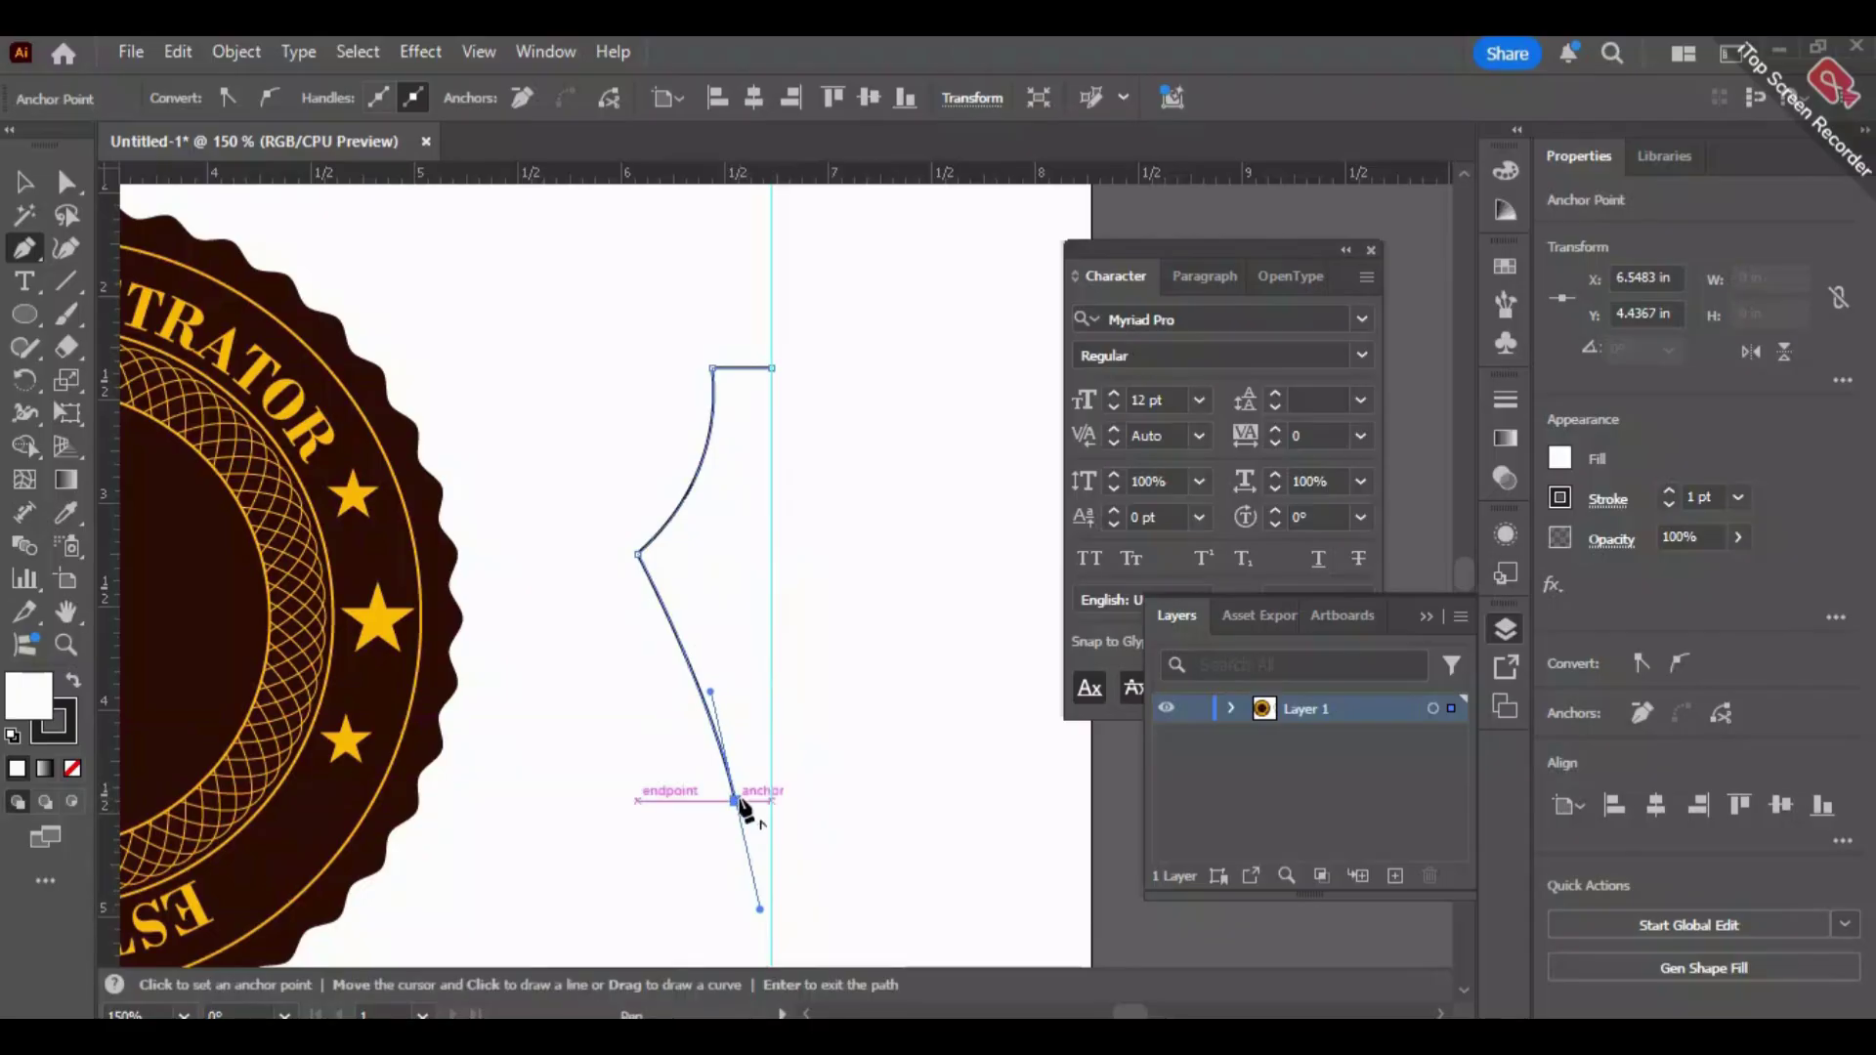
pyautogui.click(735, 800)
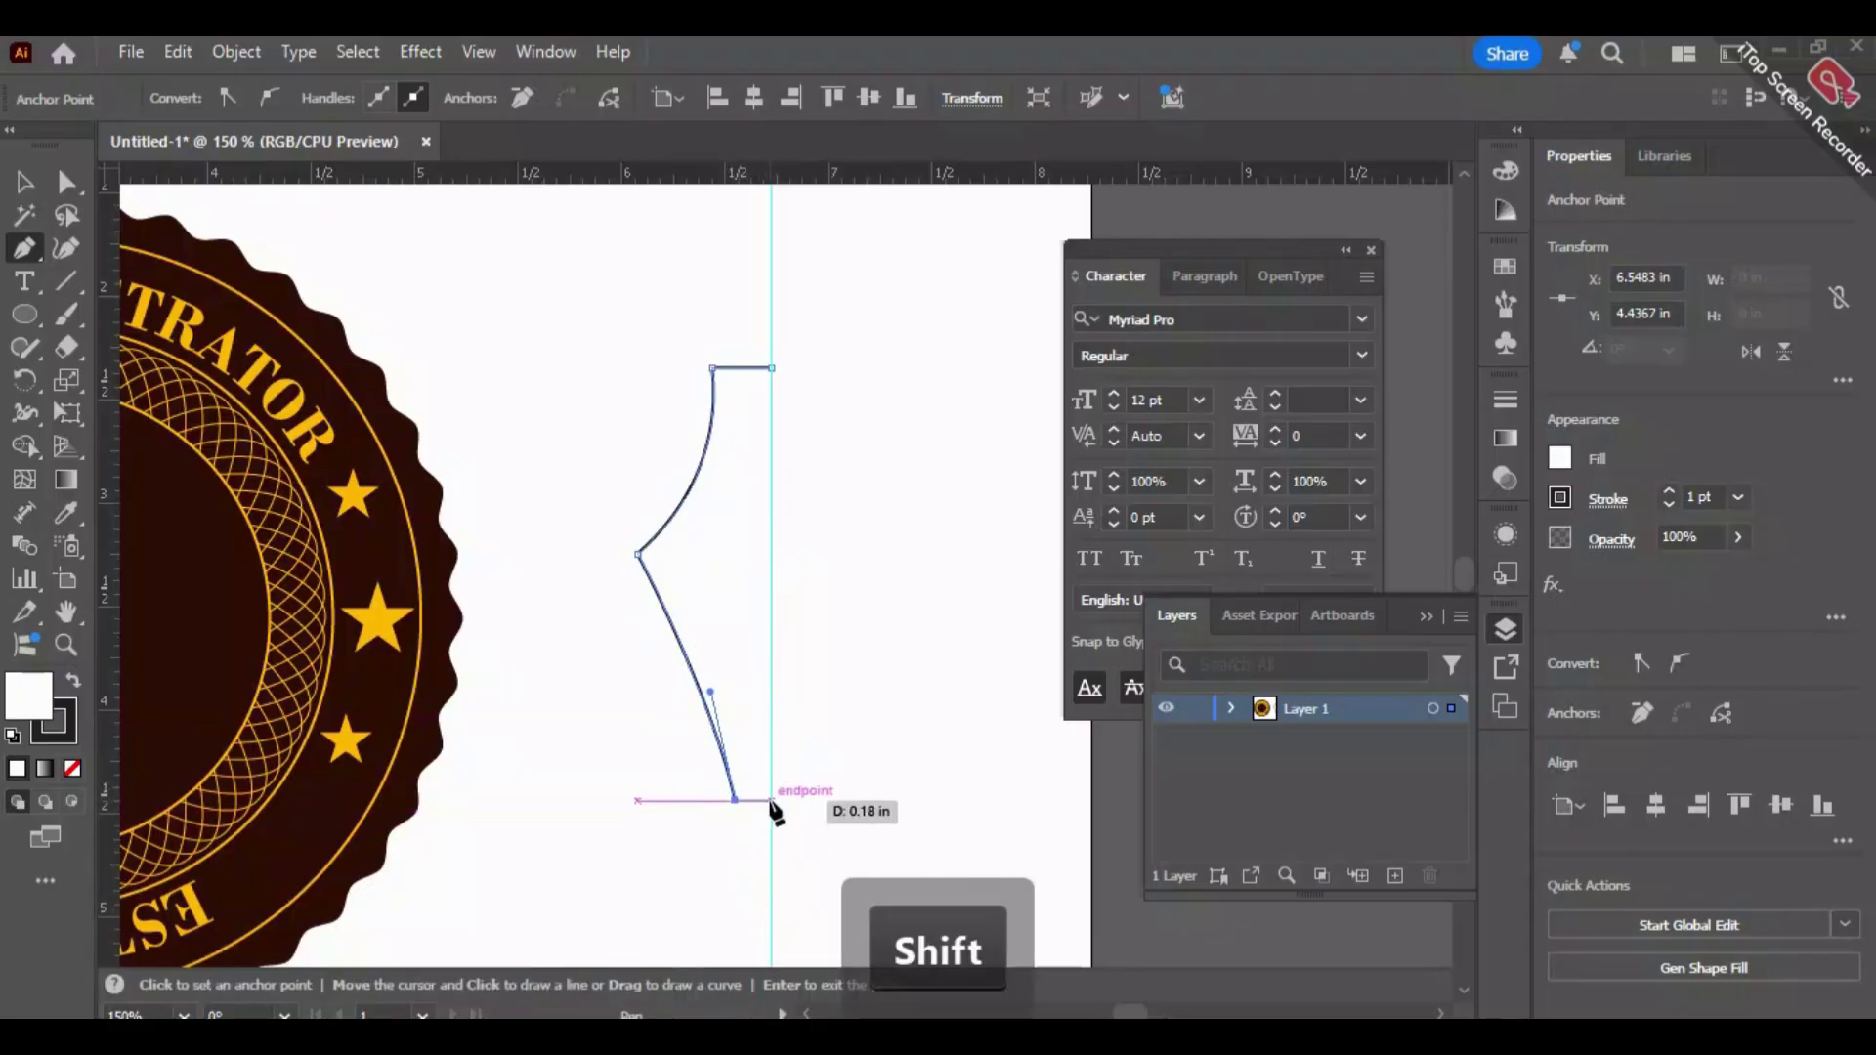
pyautogui.keyDown('shift'); pyautogui.click(772, 799); pyautogui.keyUp('shift')
pyautogui.click(25, 182)
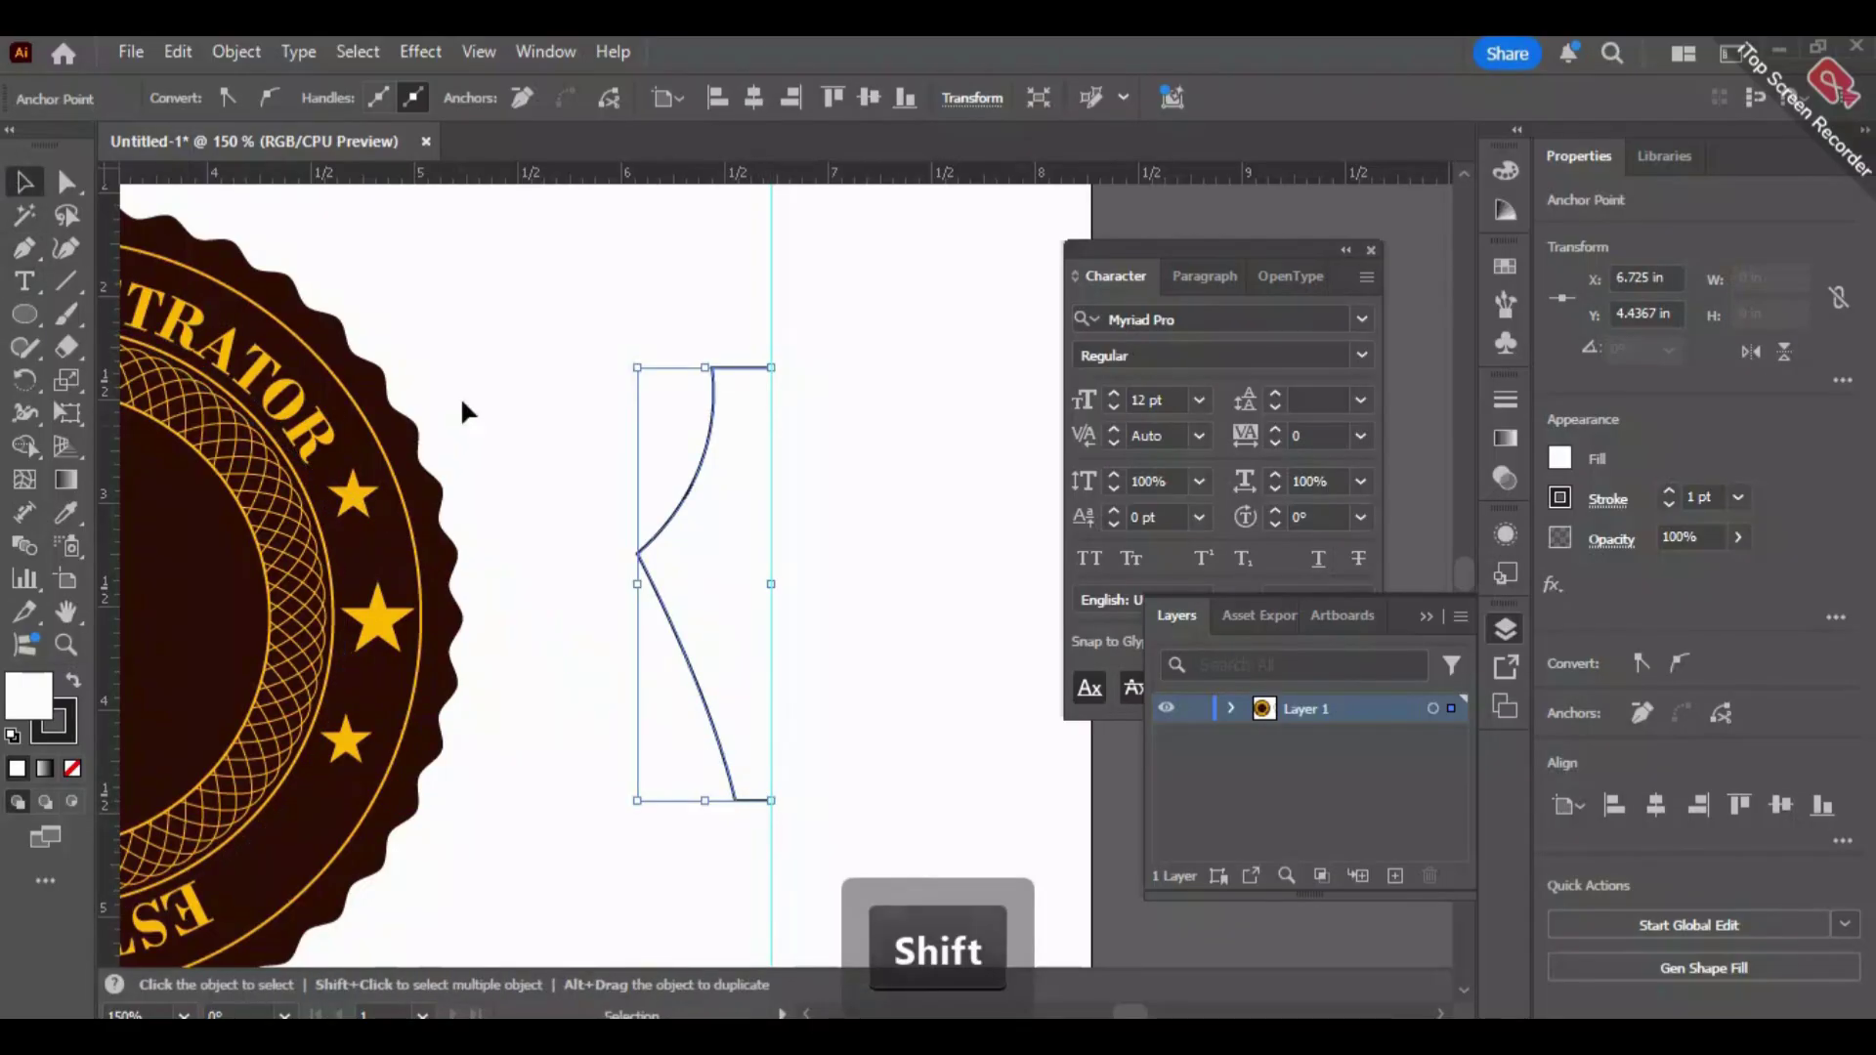
pyautogui.click(1029, 871)
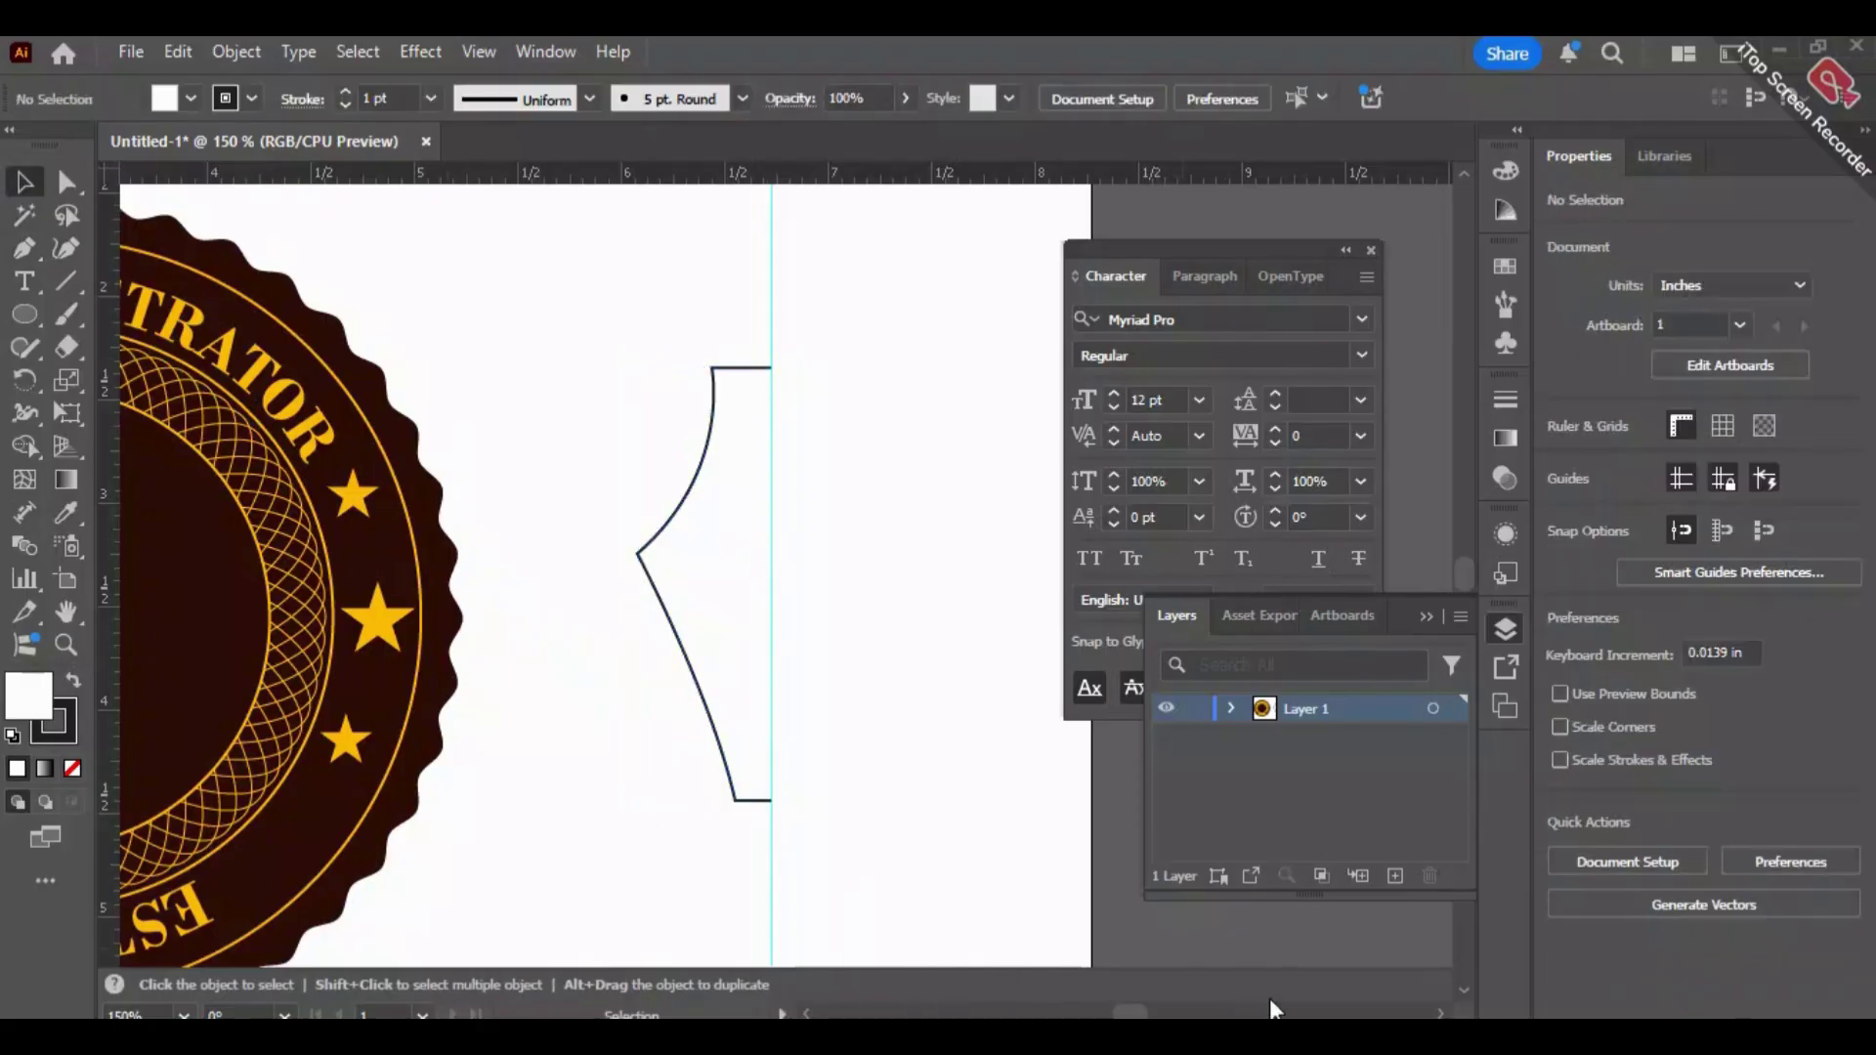
# Narrow the top of the half outline by moving its upper-left anchor point toward the guide to X 6.56 in.
pyautogui.click(67, 182)
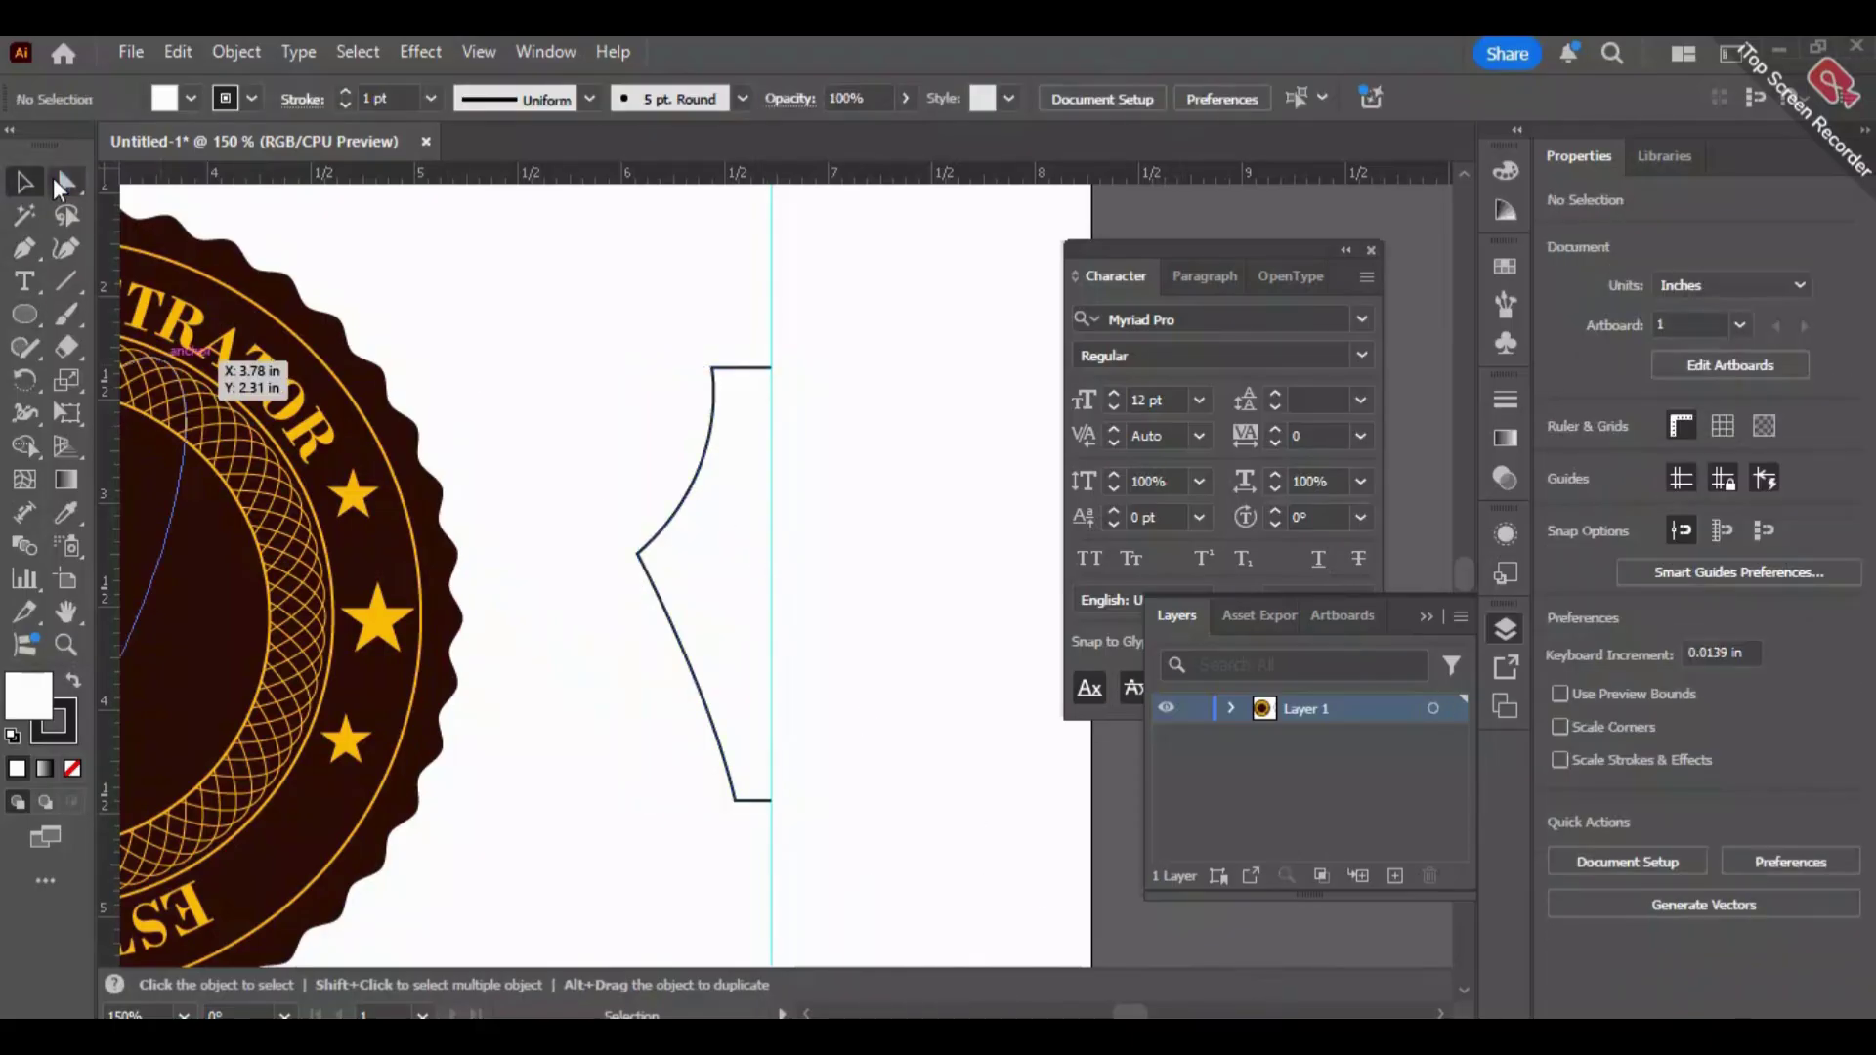
pyautogui.click(713, 369)
pyautogui.press('Right')
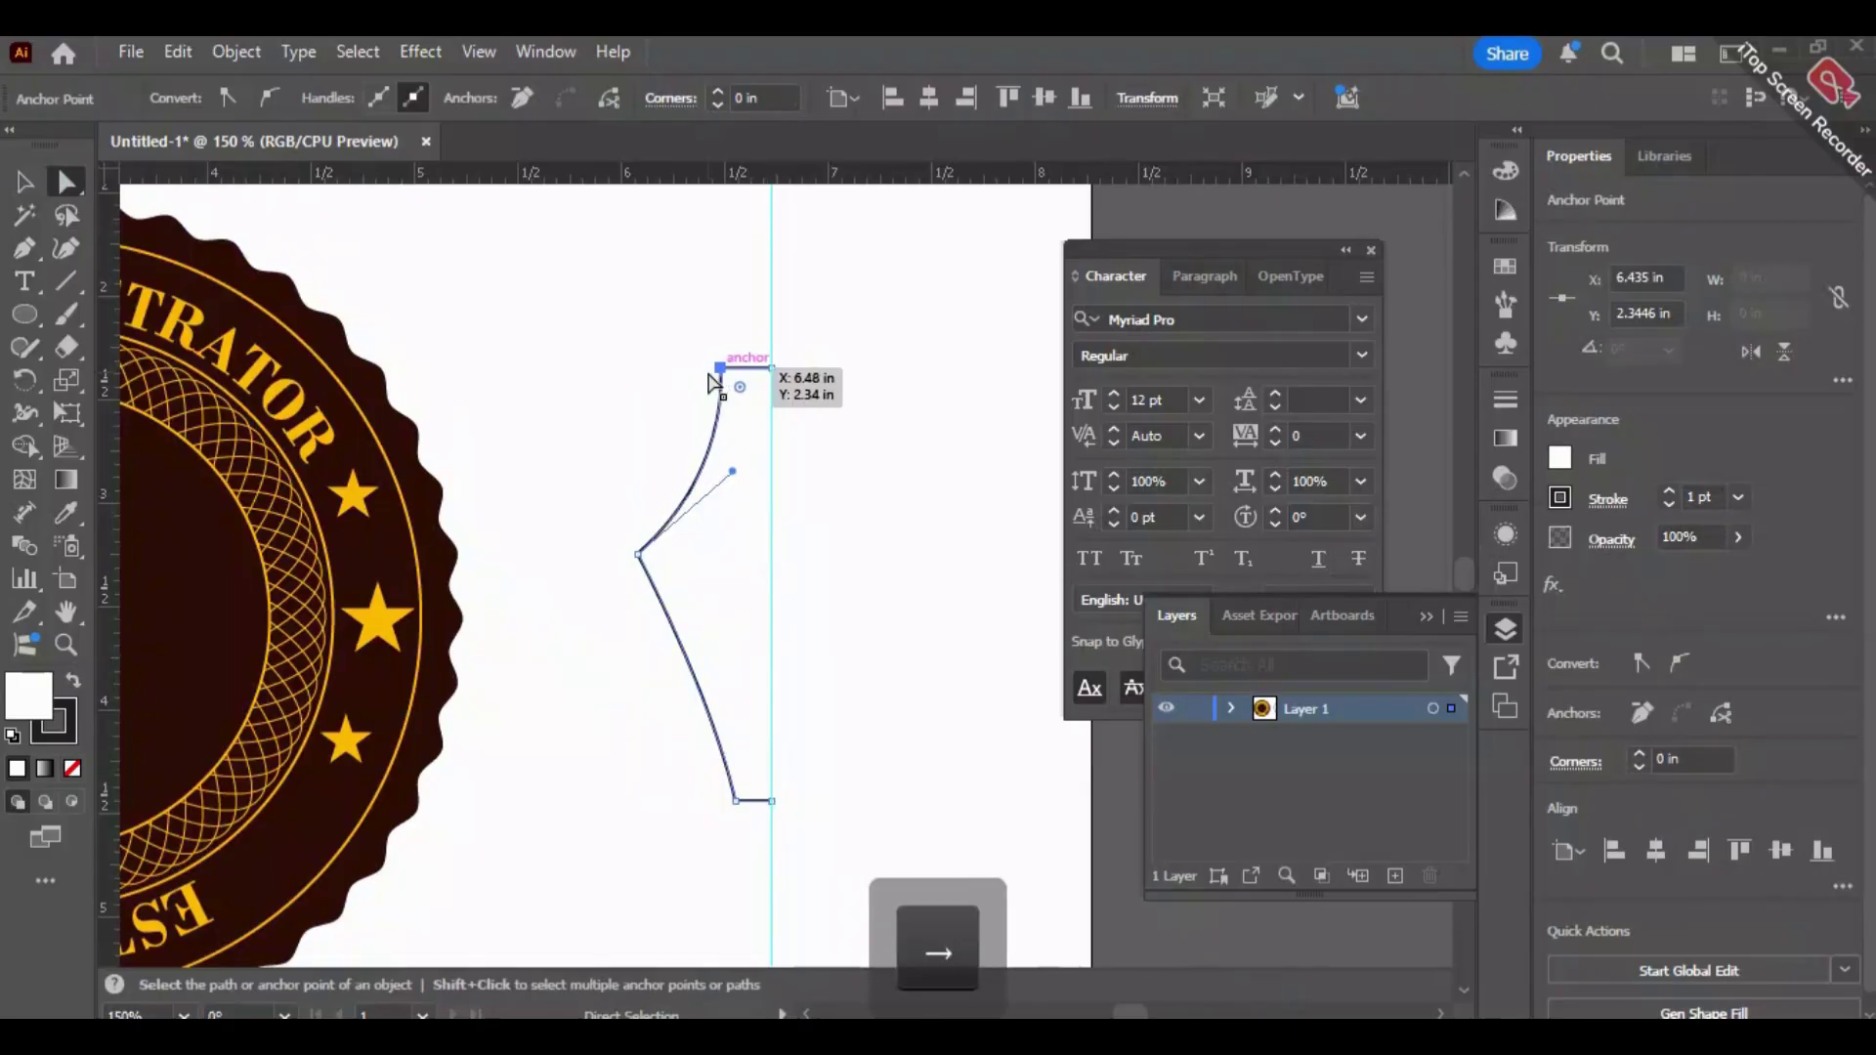
pyautogui.press('Right')
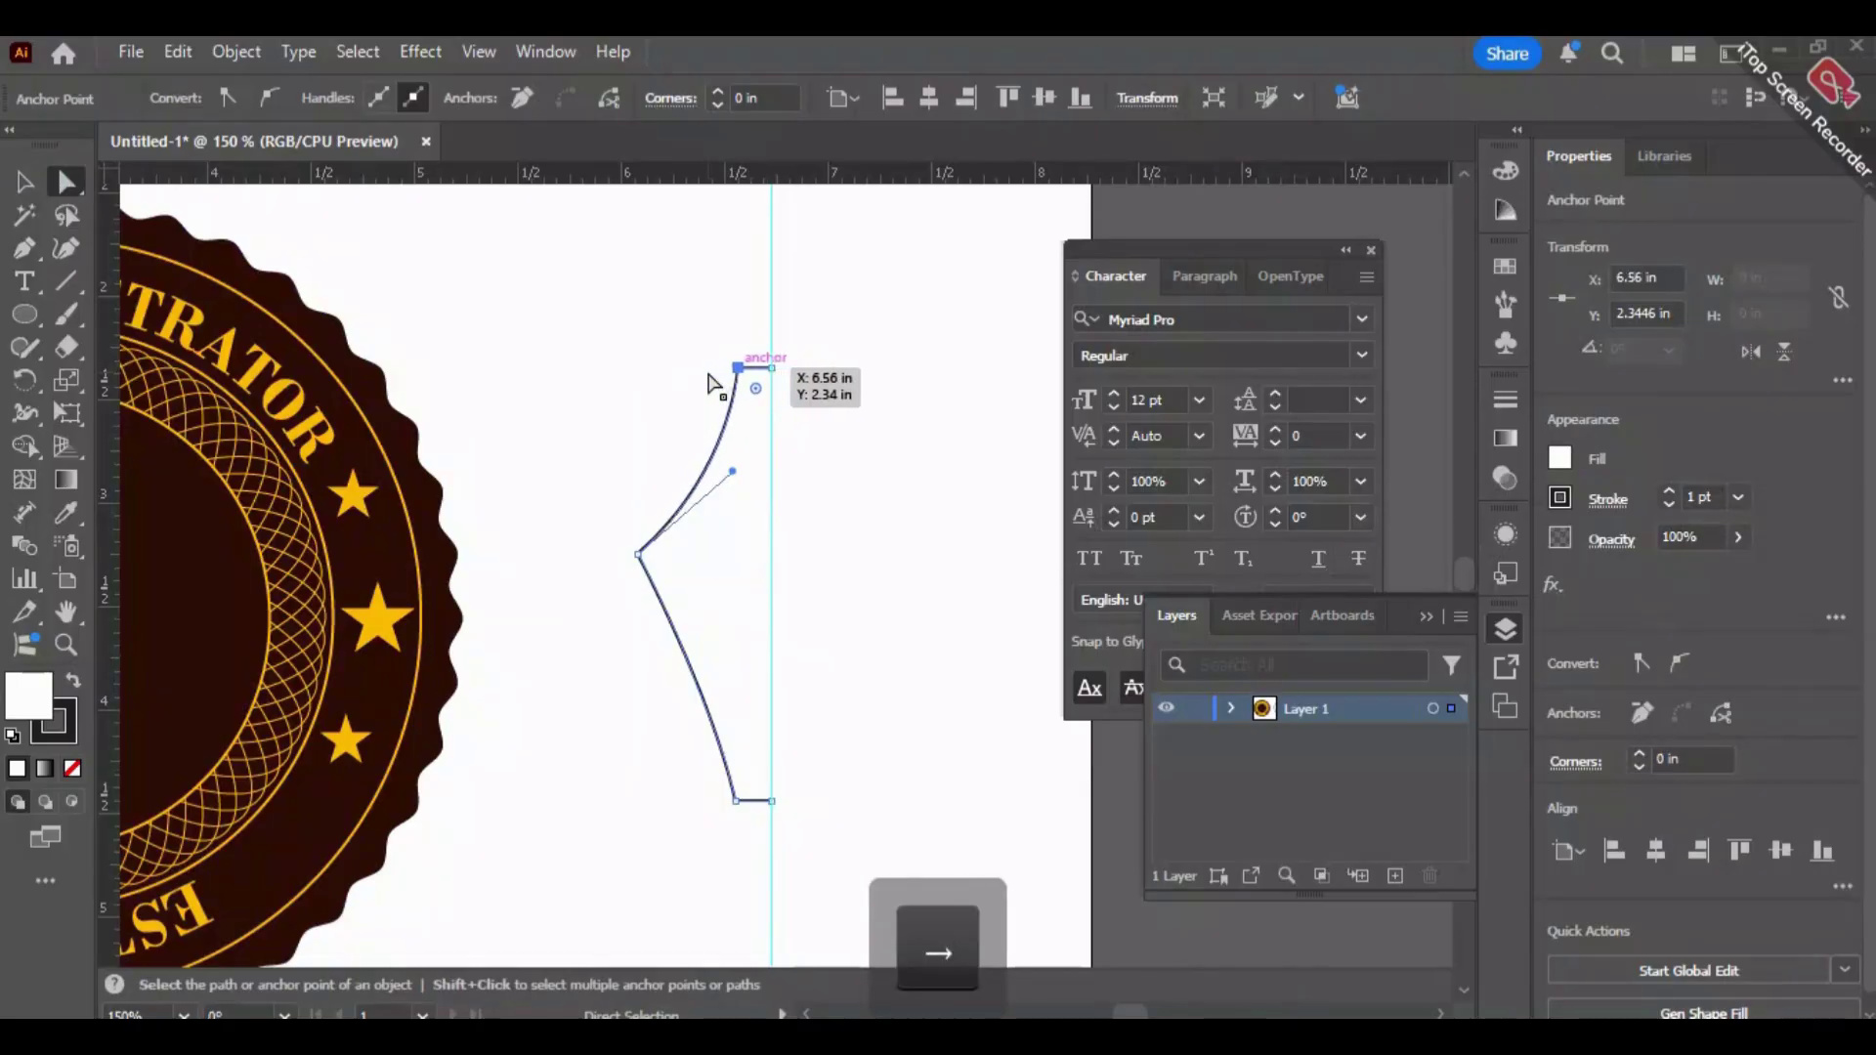
pyautogui.click(852, 381)
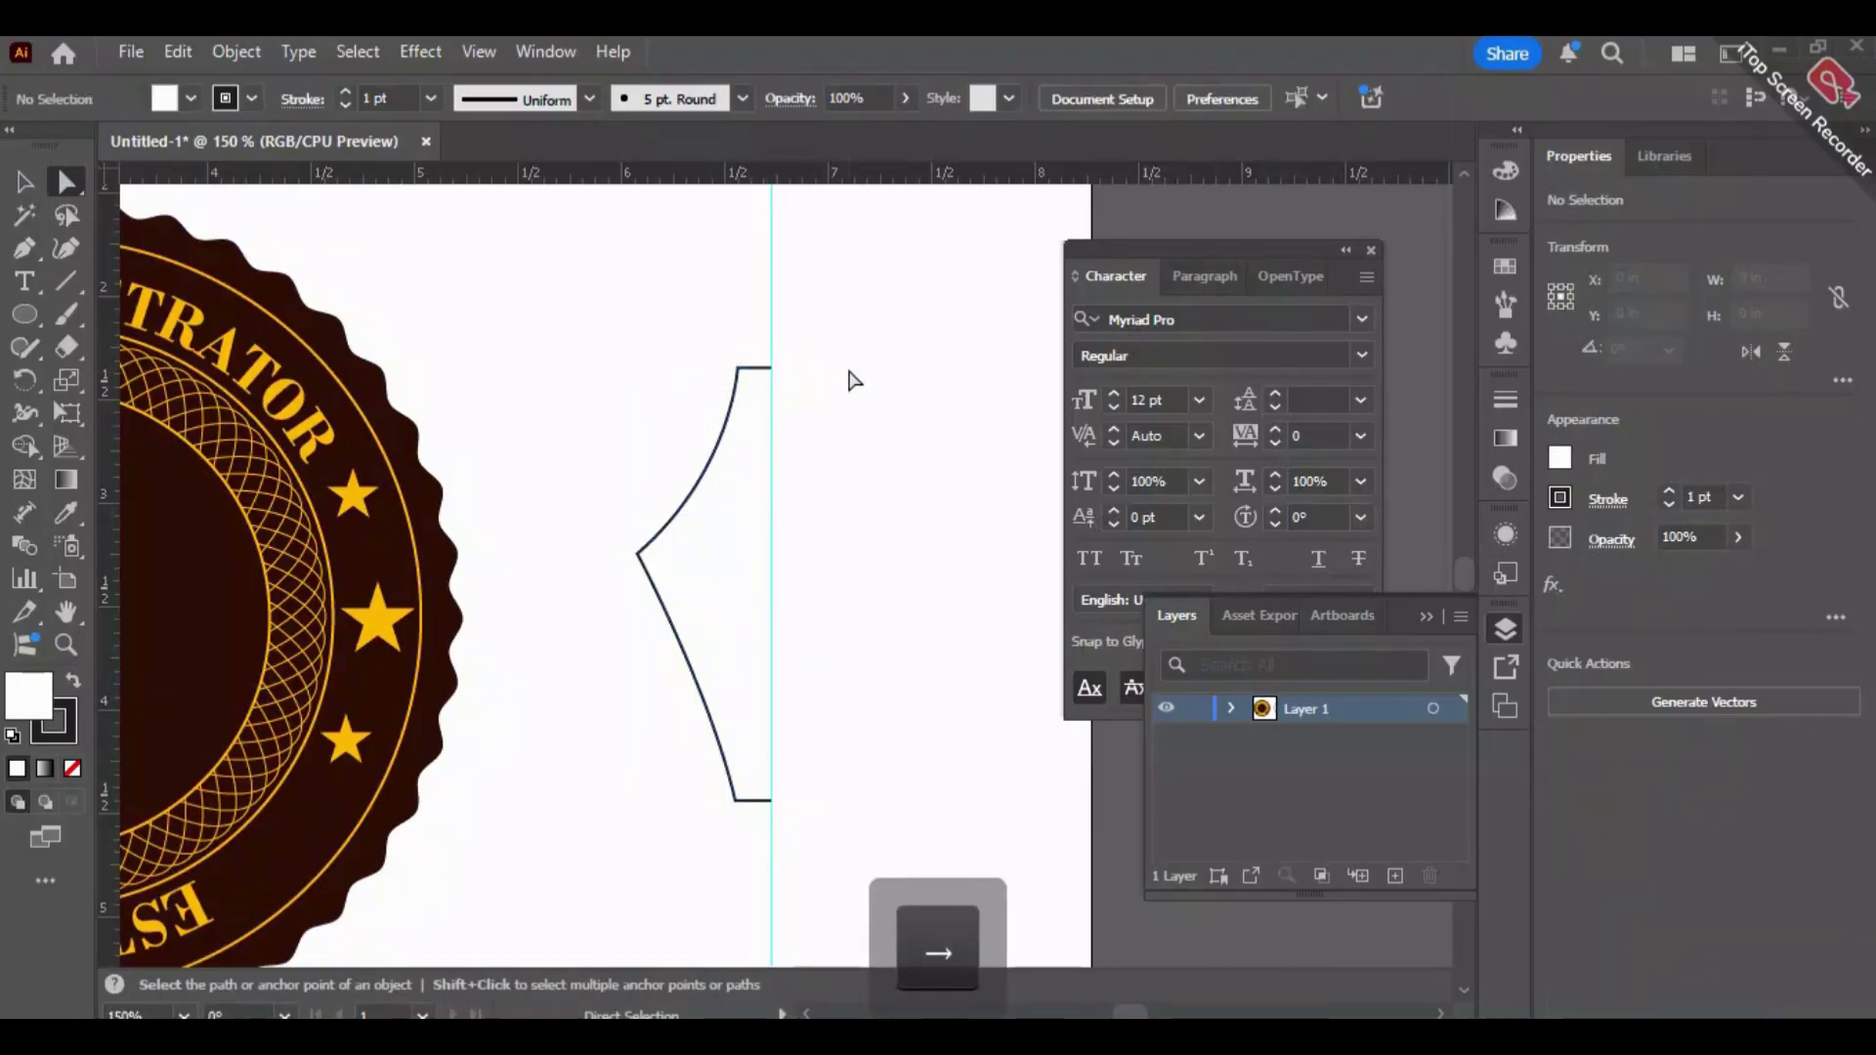
# Create a reflected copy of the half outline and place it against the guide's right side to complete the symmetrical nib.
pyautogui.click(23, 181)
pyautogui.moveTo(510, 252); pyautogui.dragTo(865, 806)
pyautogui.rightClick(660, 537)
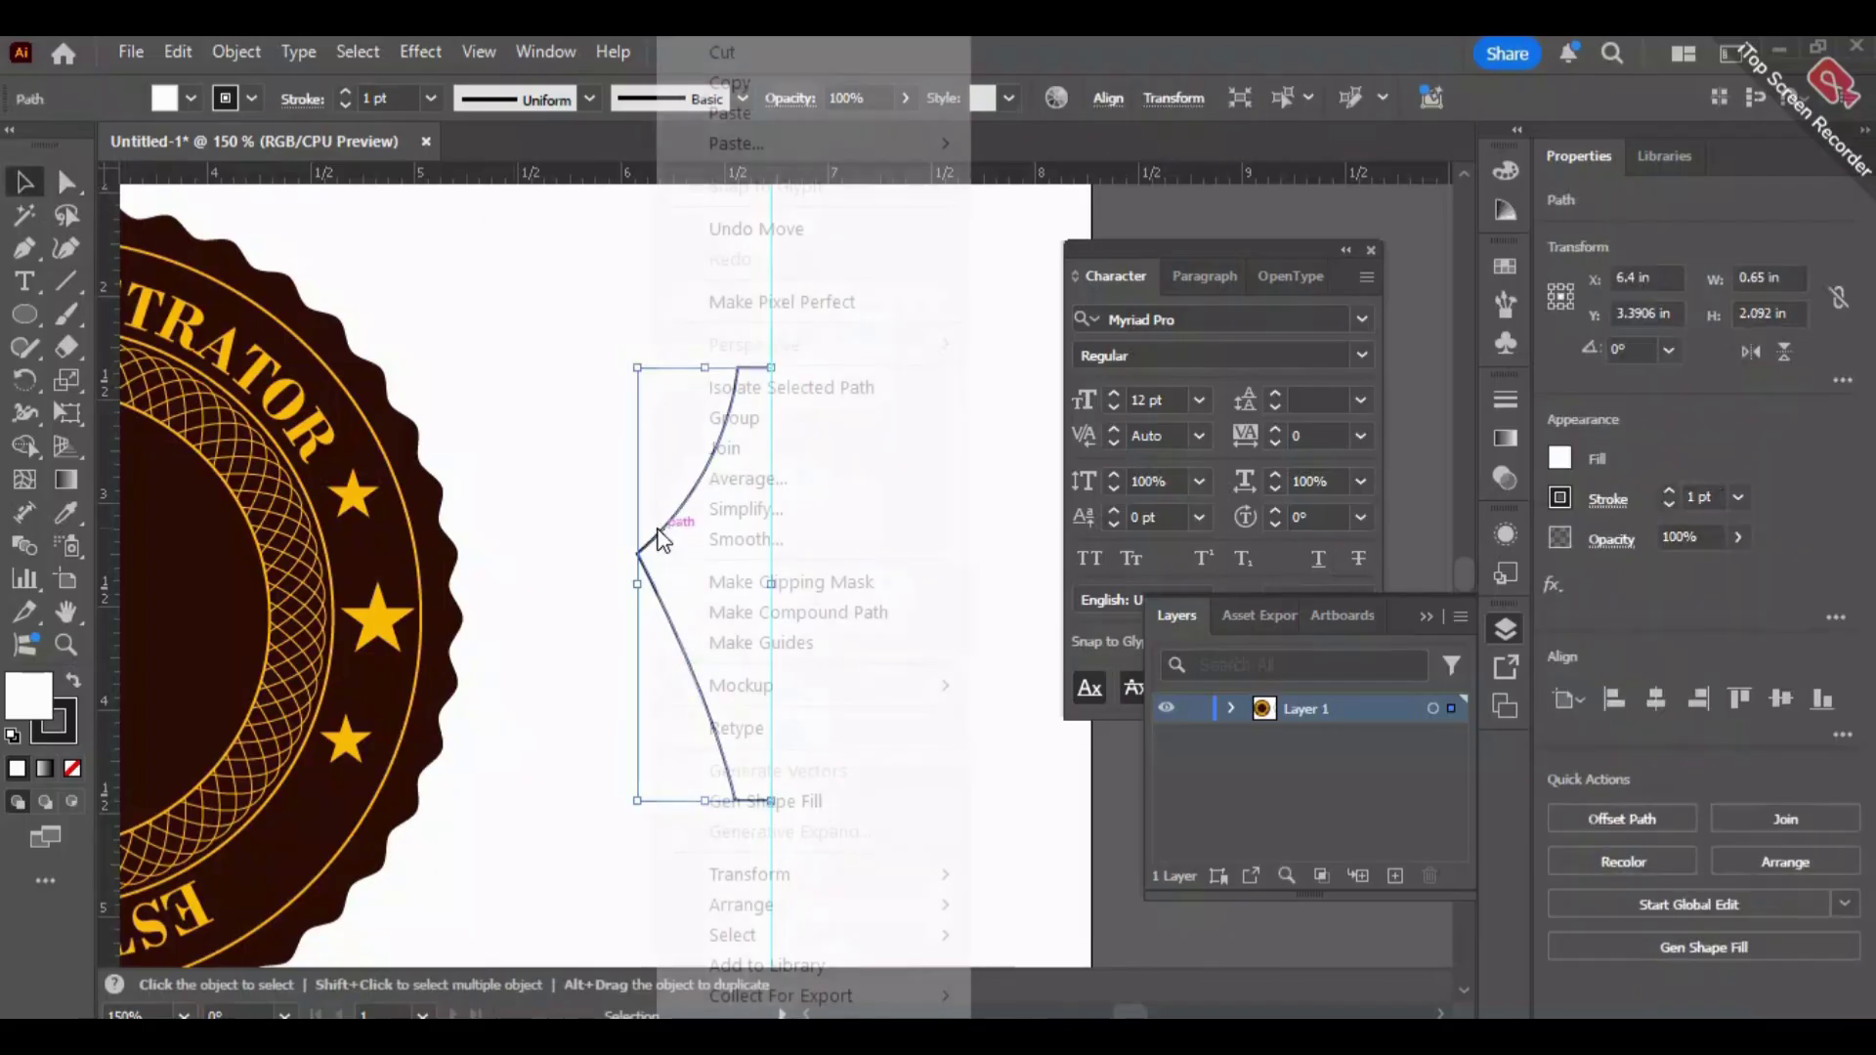
pyautogui.moveTo(775, 877)
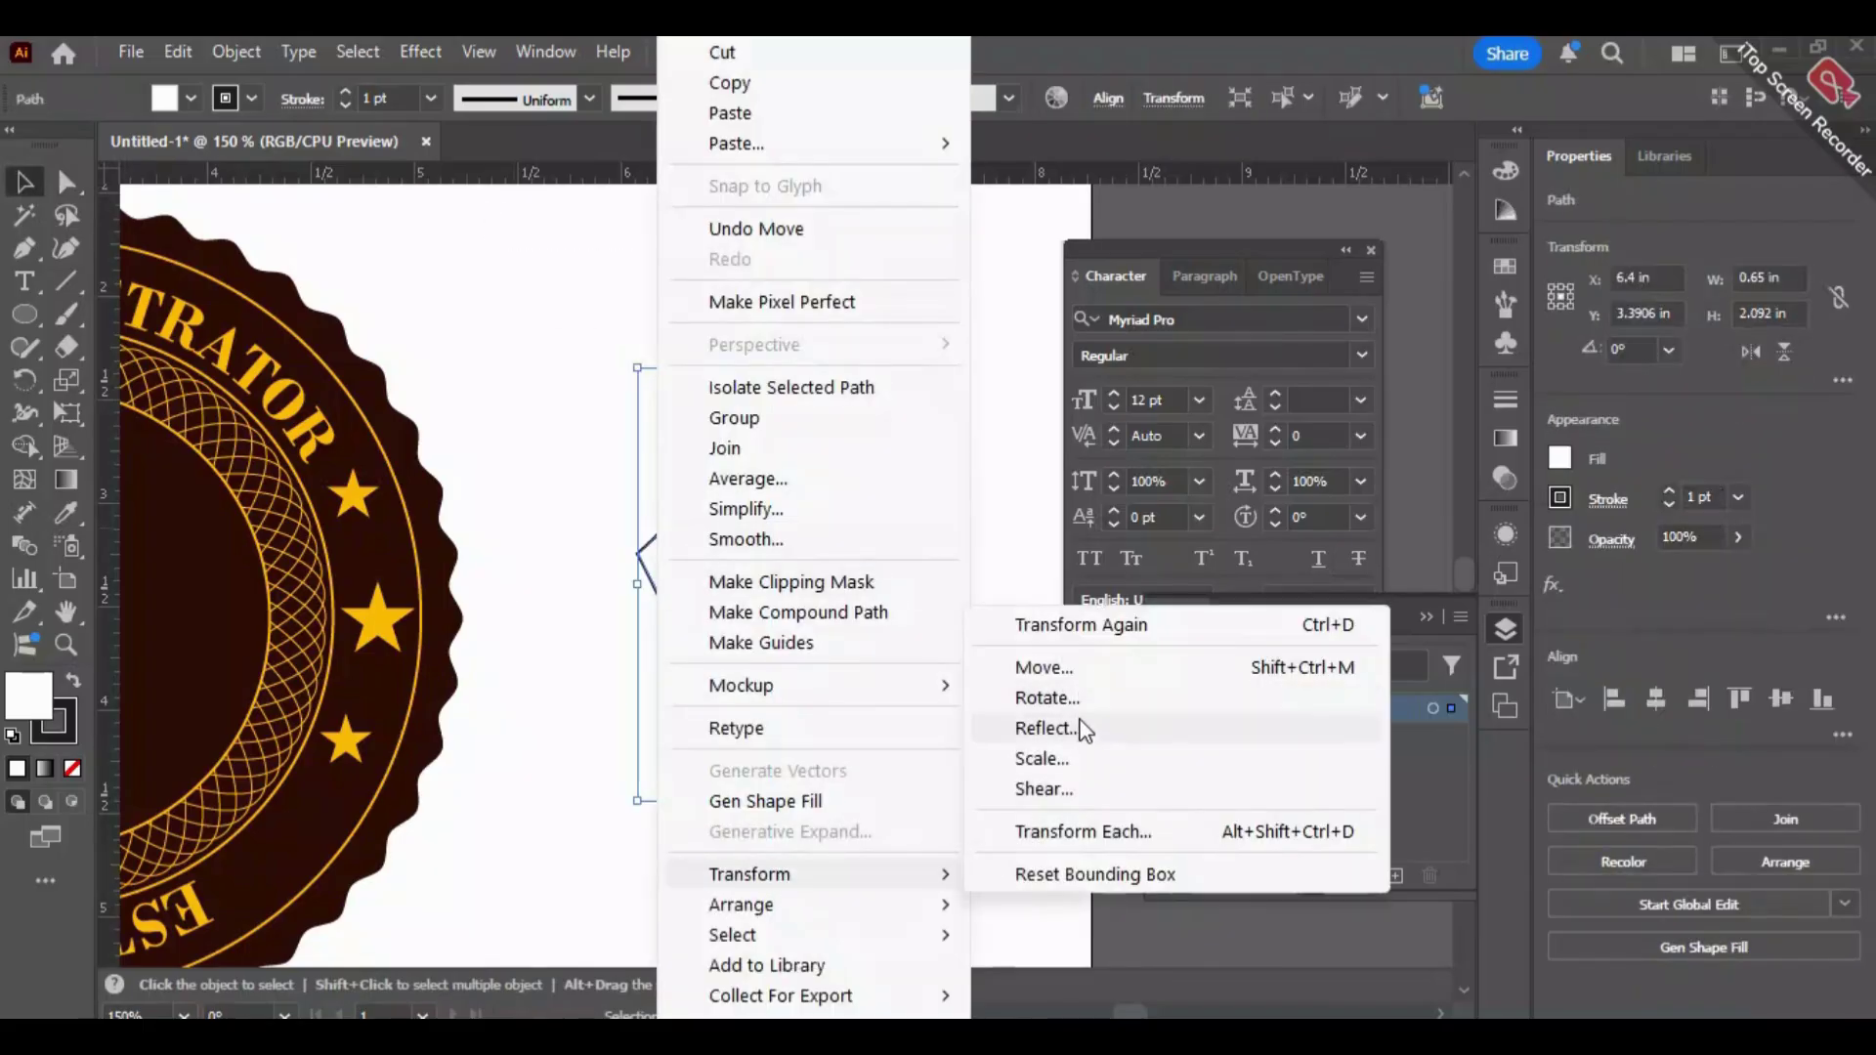
pyautogui.click(1082, 727)
pyautogui.click(827, 719)
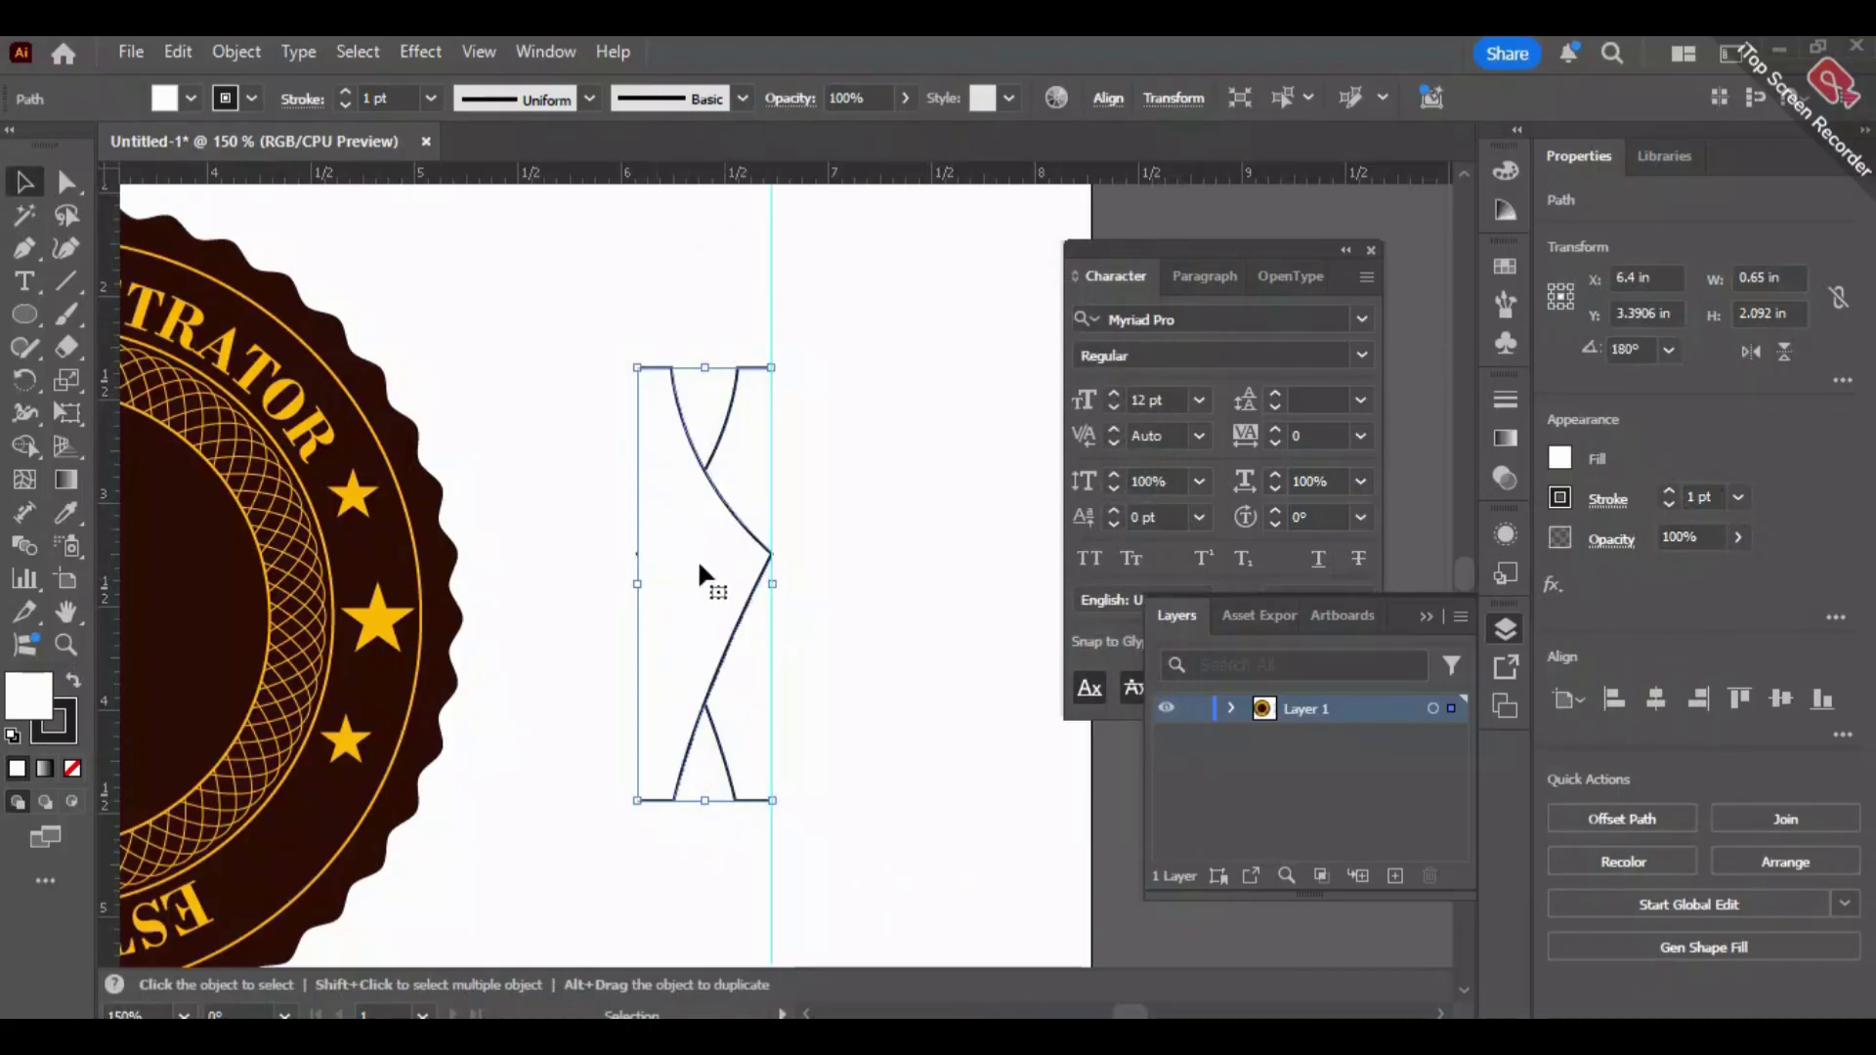
pyautogui.moveTo(756, 578); pyautogui.dragTo(897, 586)
pyautogui.press('shift')
pyautogui.click(984, 745)
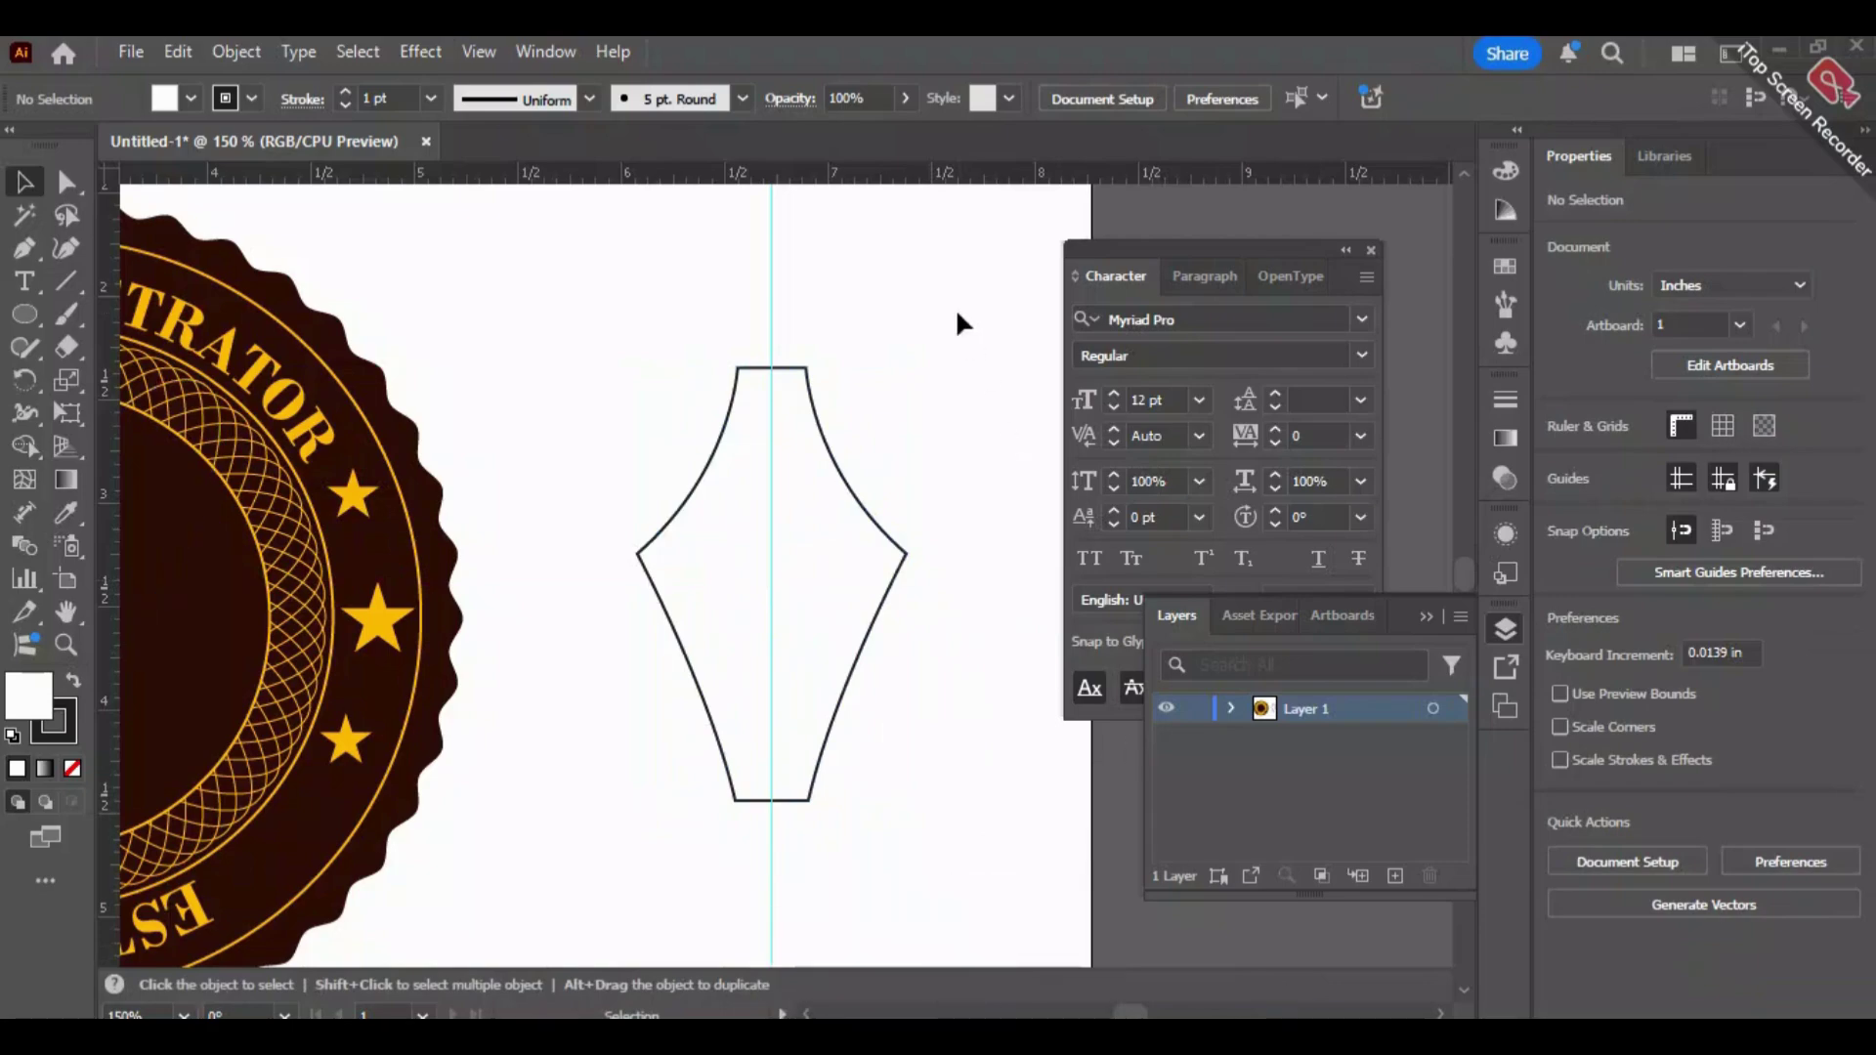
# Select both halves of the nib and apply the badge star's yellow fill without a stroke.
pyautogui.moveTo(958, 313); pyautogui.dragTo(606, 891)
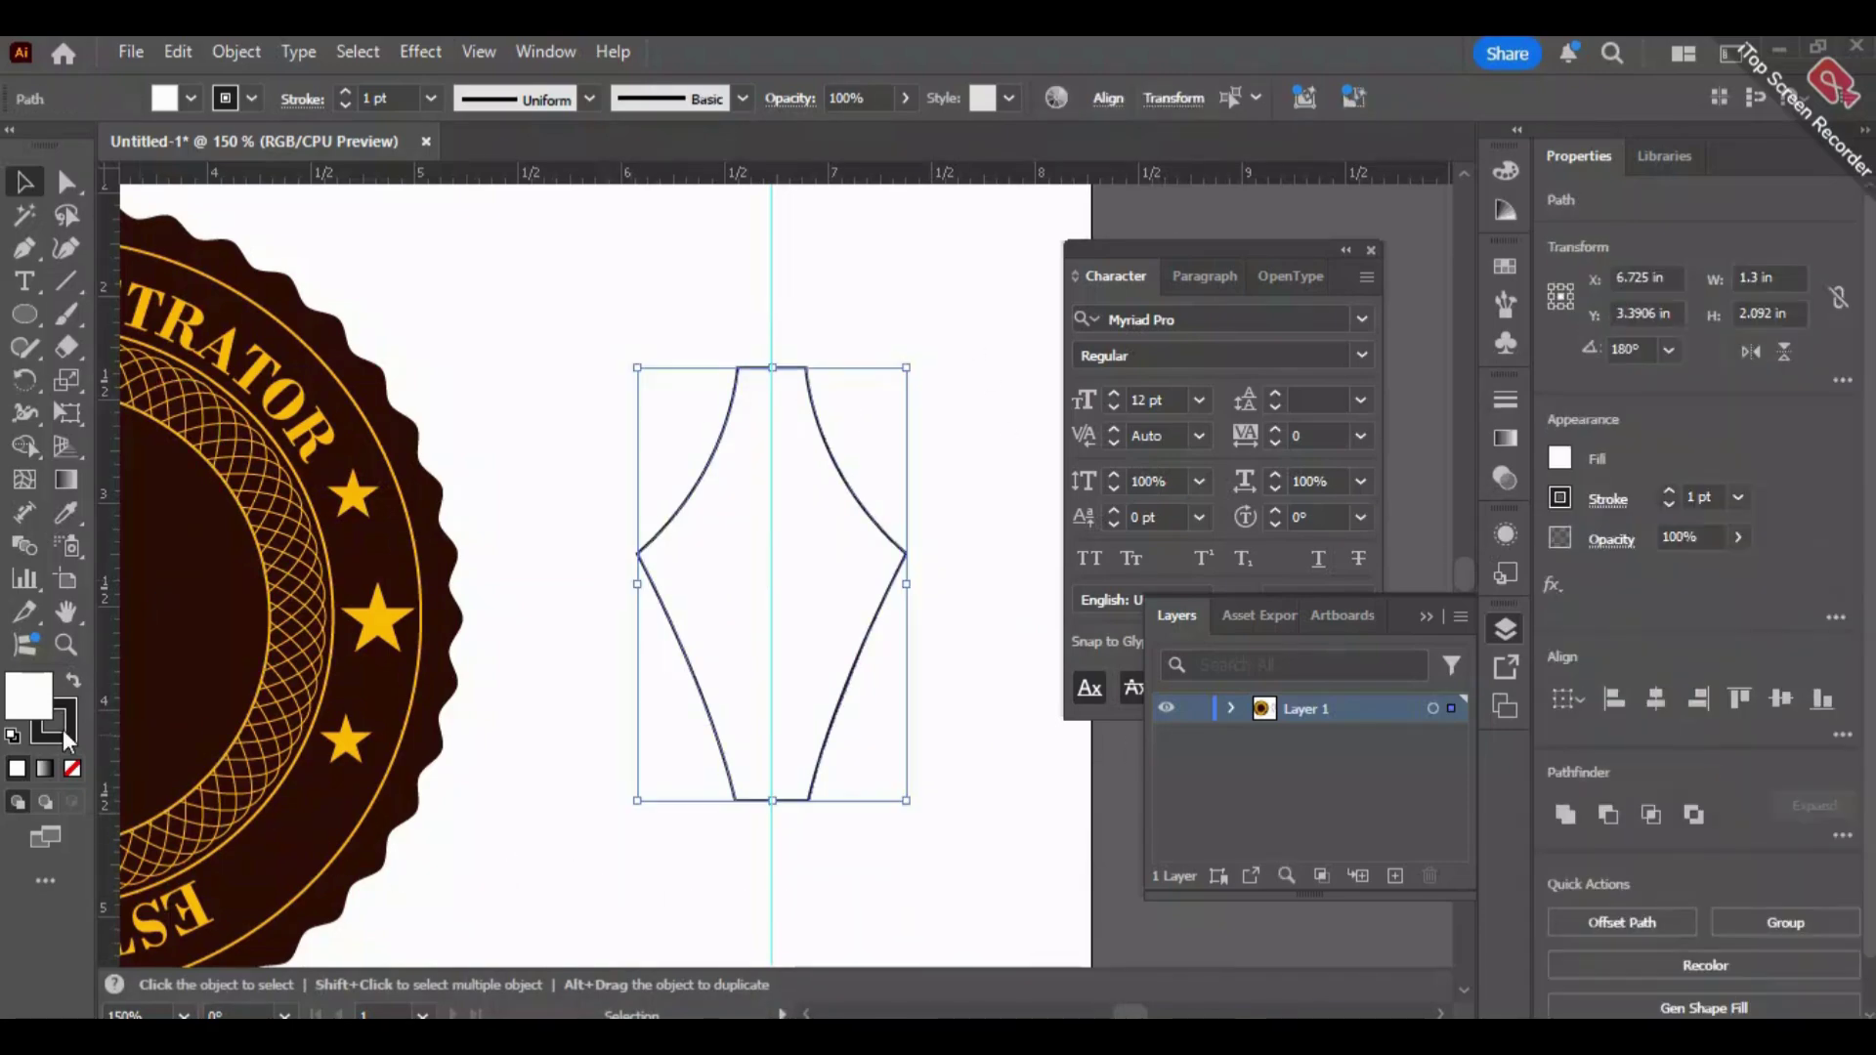
pyautogui.doubleClick(29, 703)
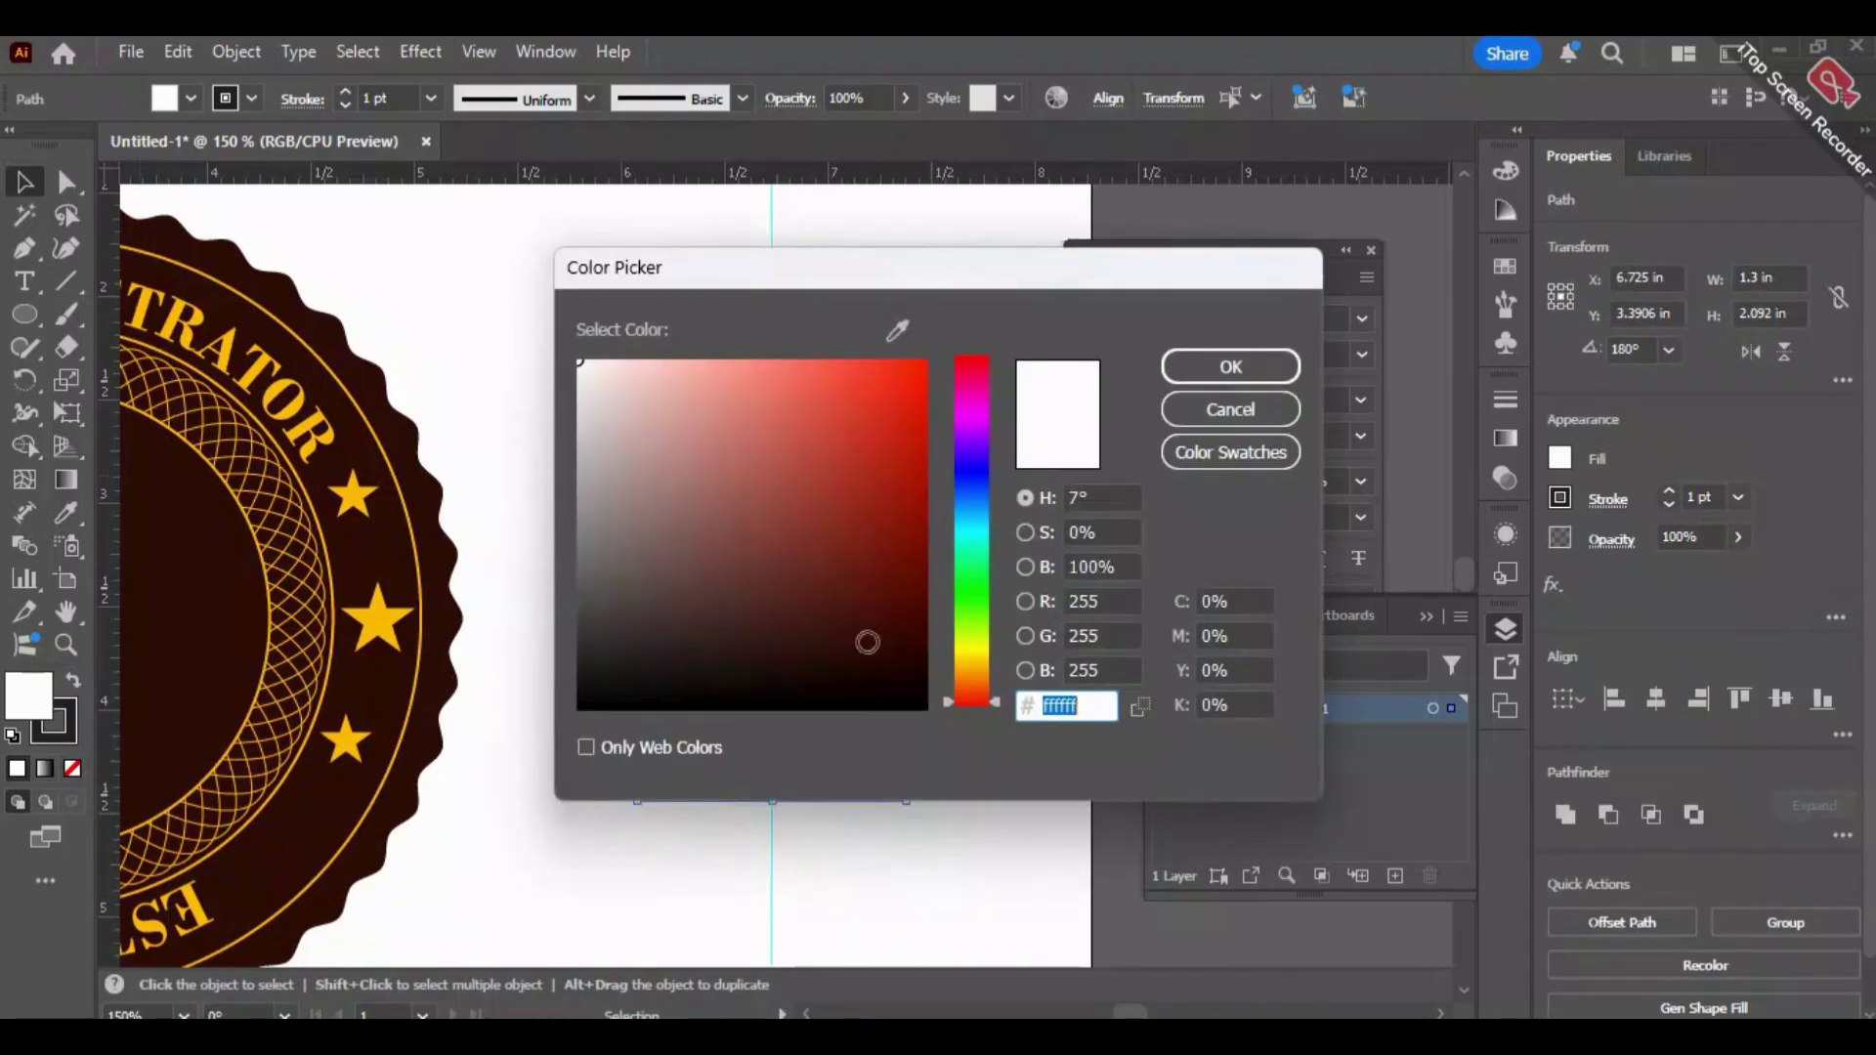
pyautogui.click(1221, 370)
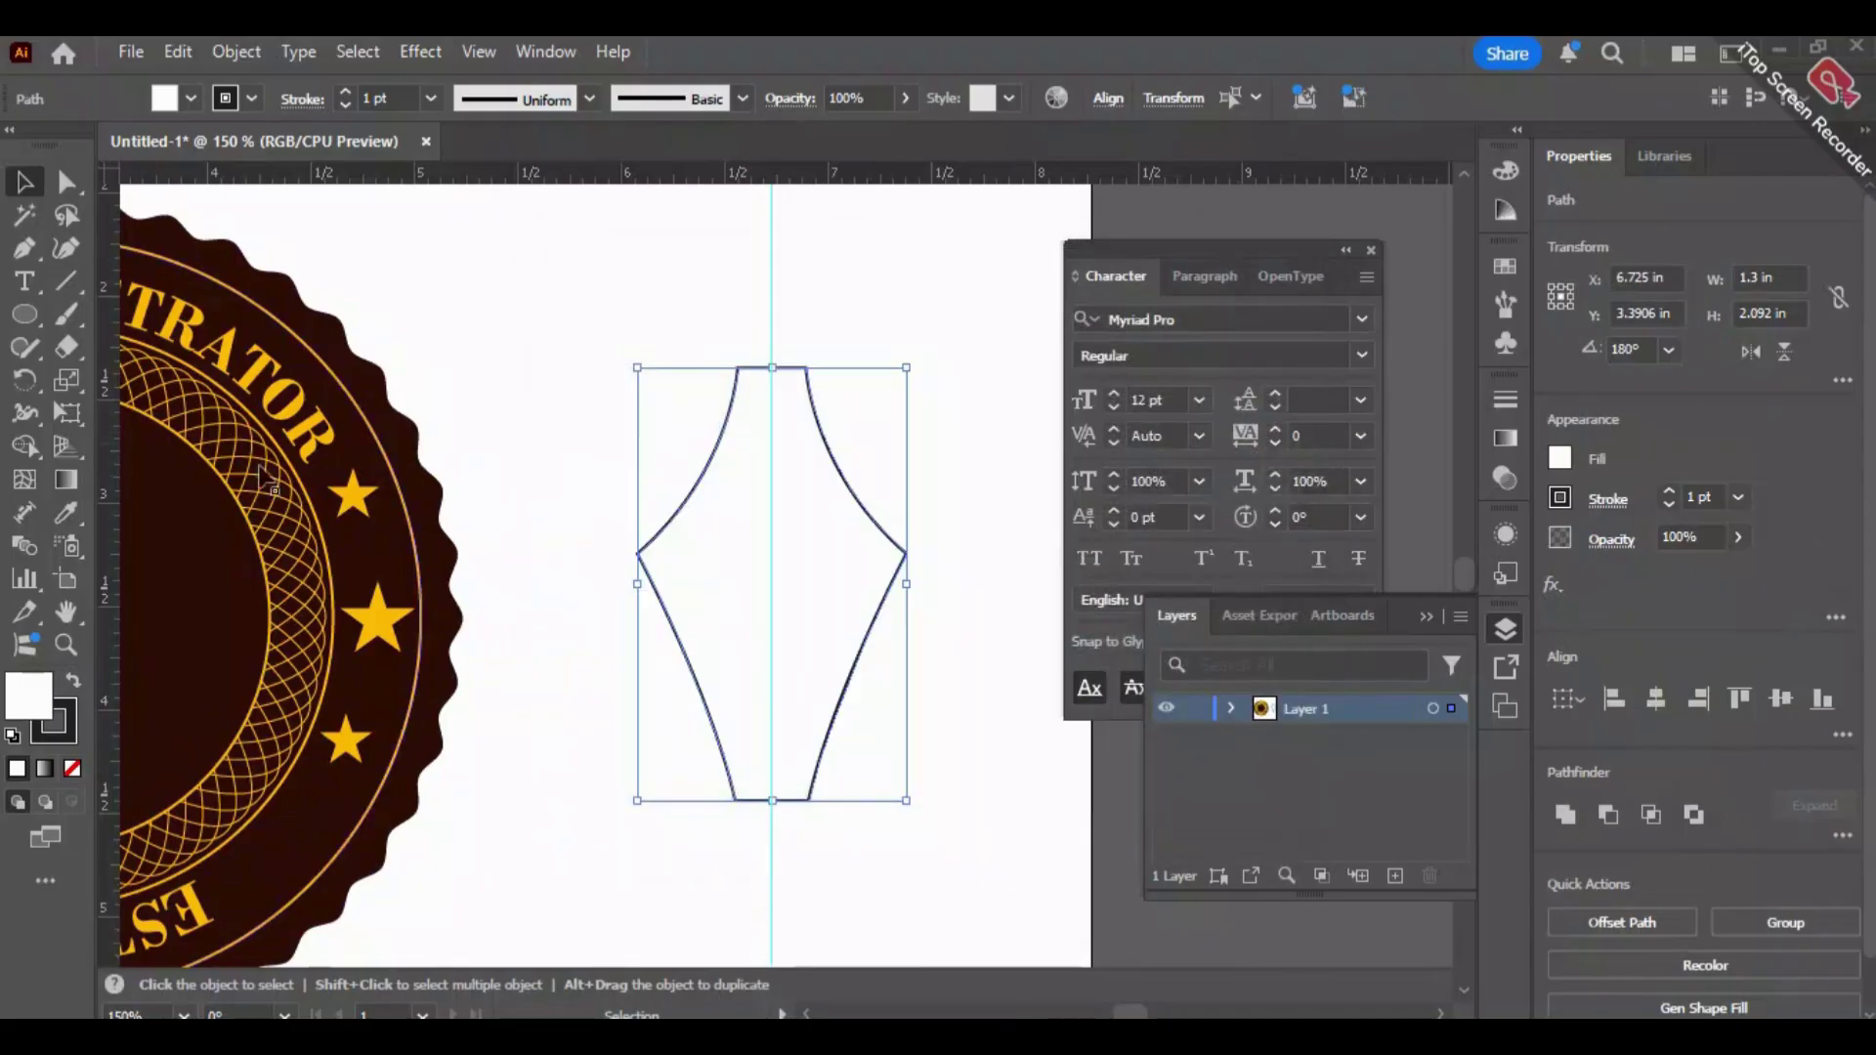
pyautogui.click(66, 512)
pyautogui.click(349, 497)
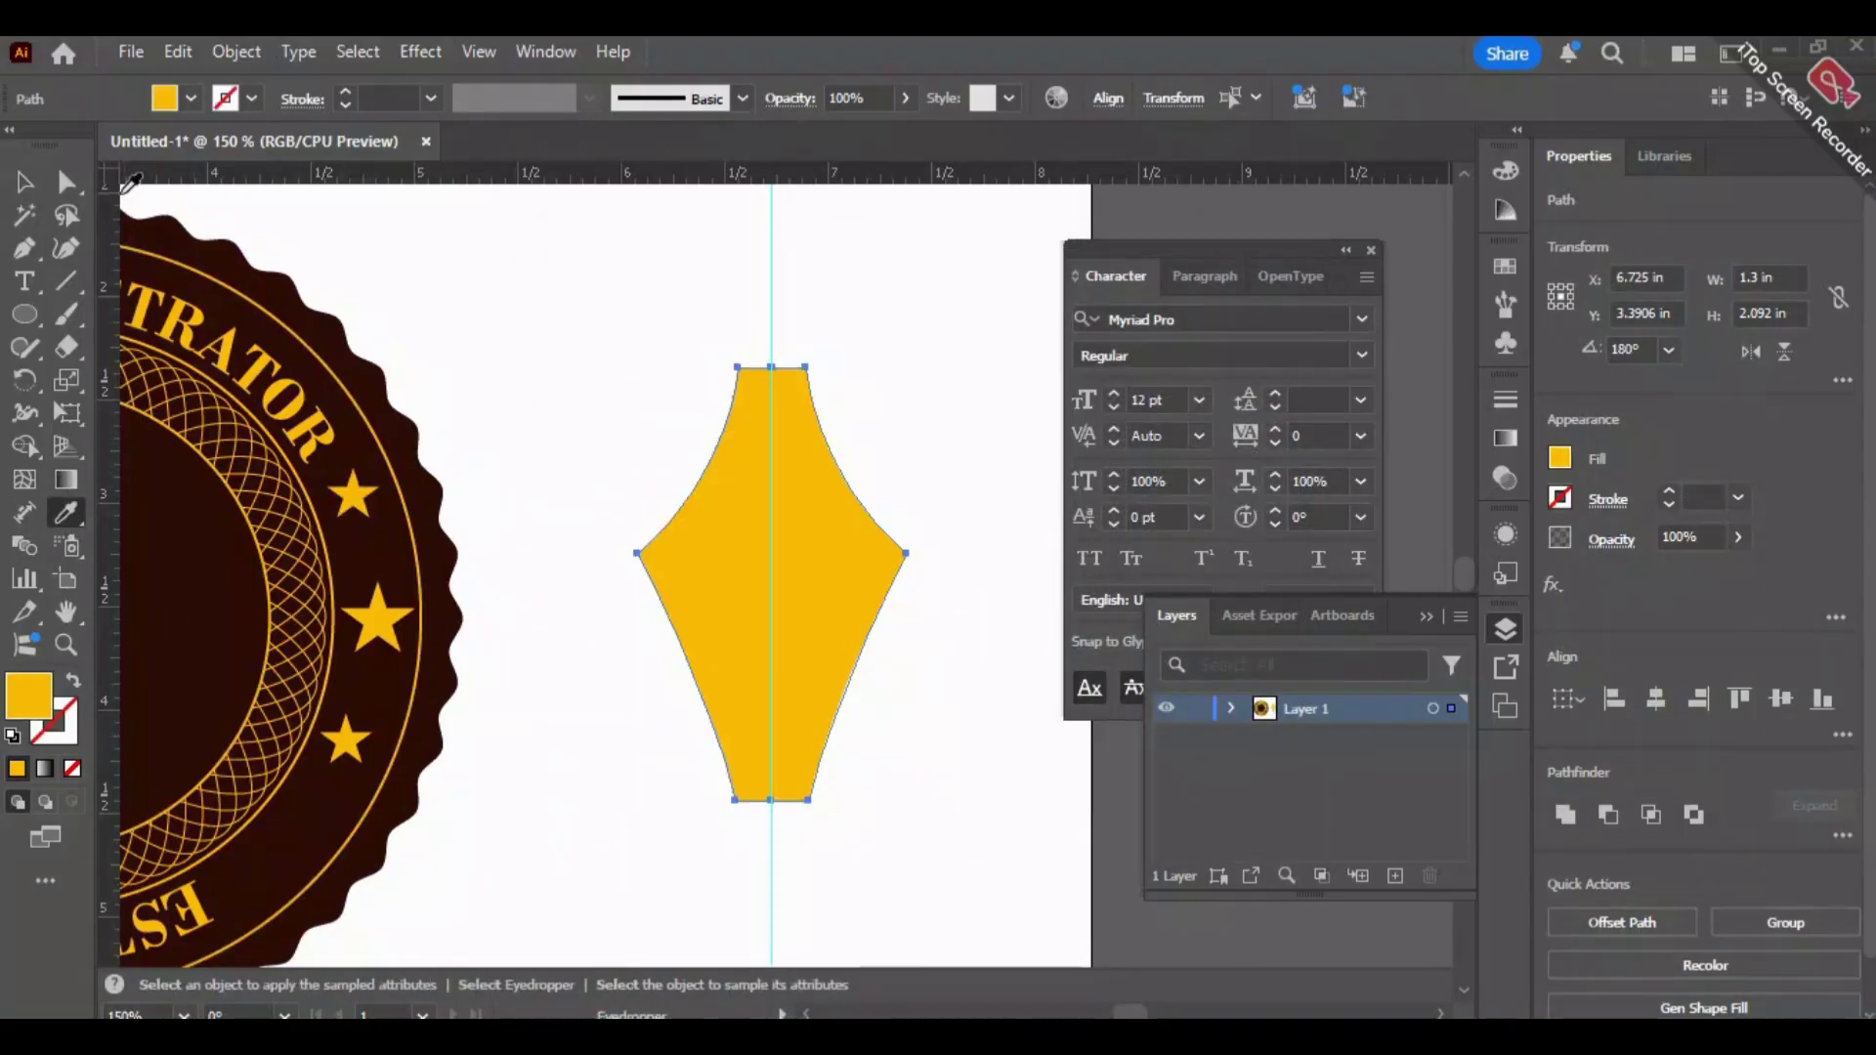
# Select the nib's top anchor points and widen the top edge horizontally with the Scale tool.
pyautogui.click(25, 182)
pyautogui.click(67, 192)
pyautogui.click(709, 364)
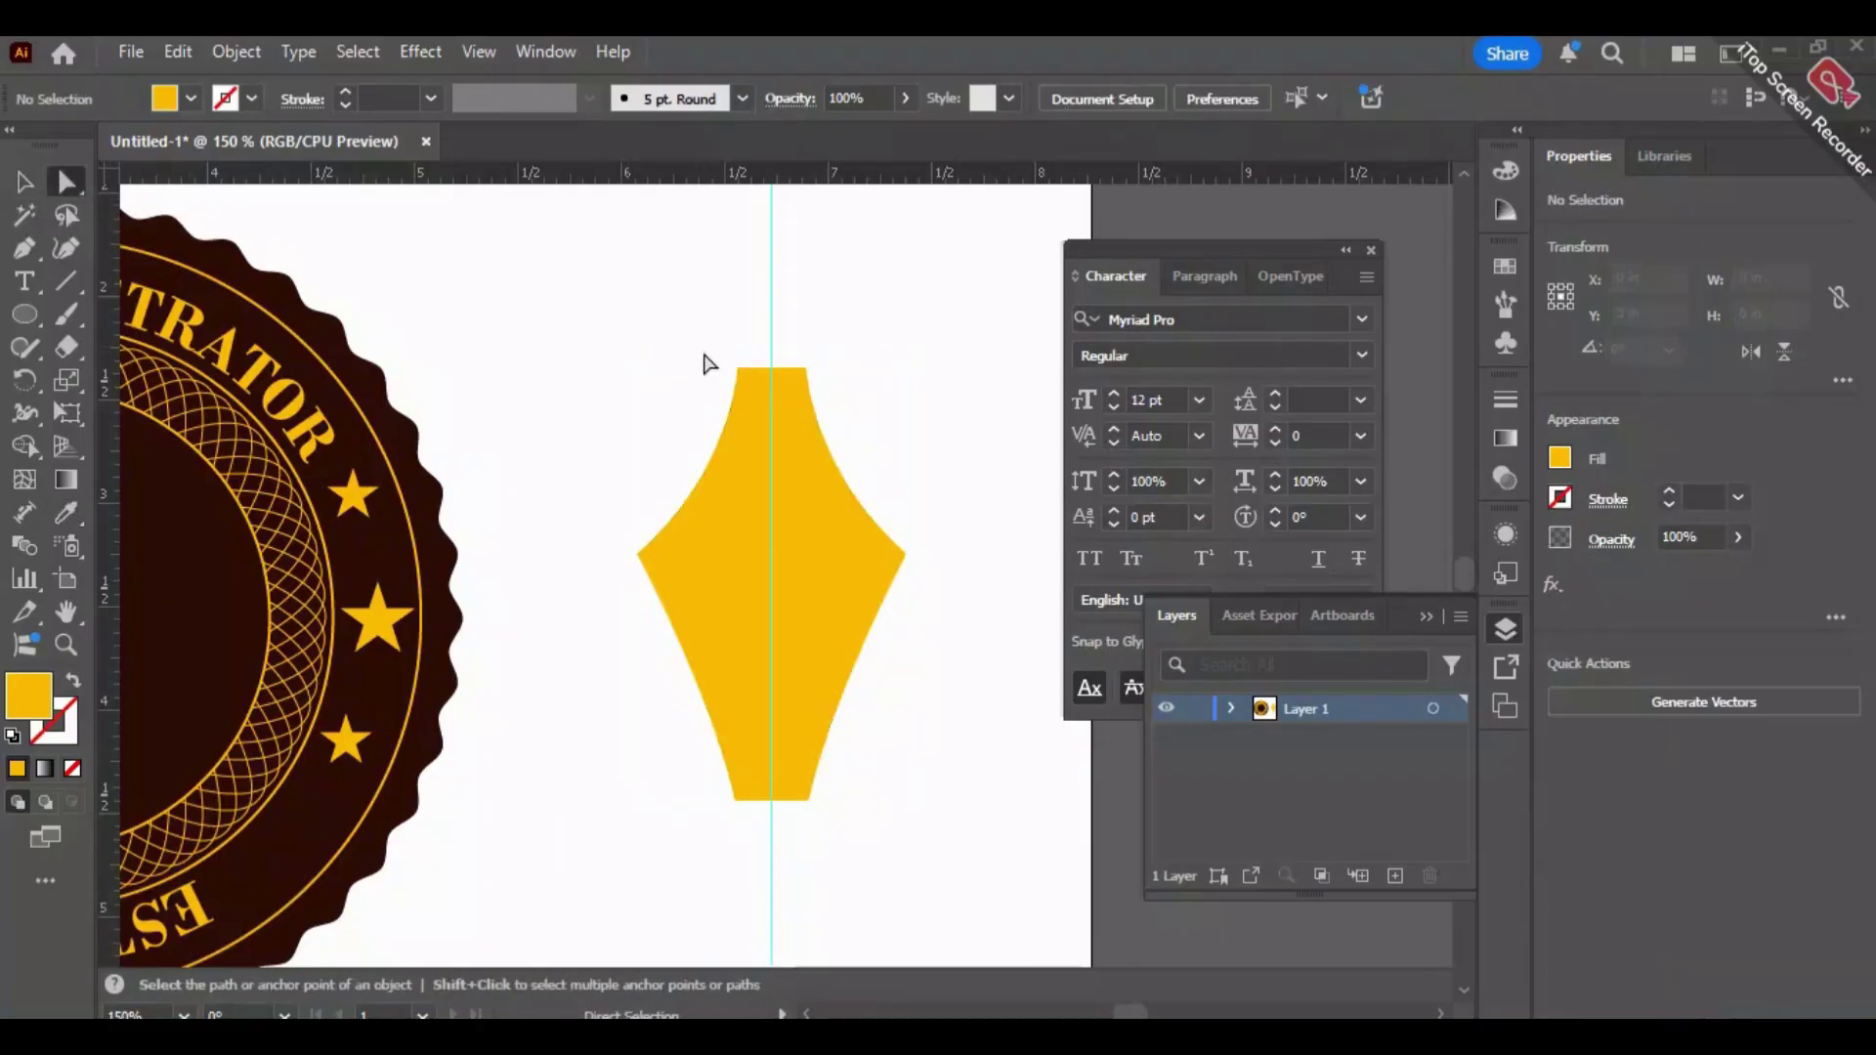
pyautogui.moveTo(737, 387); pyautogui.dragTo(653, 395)
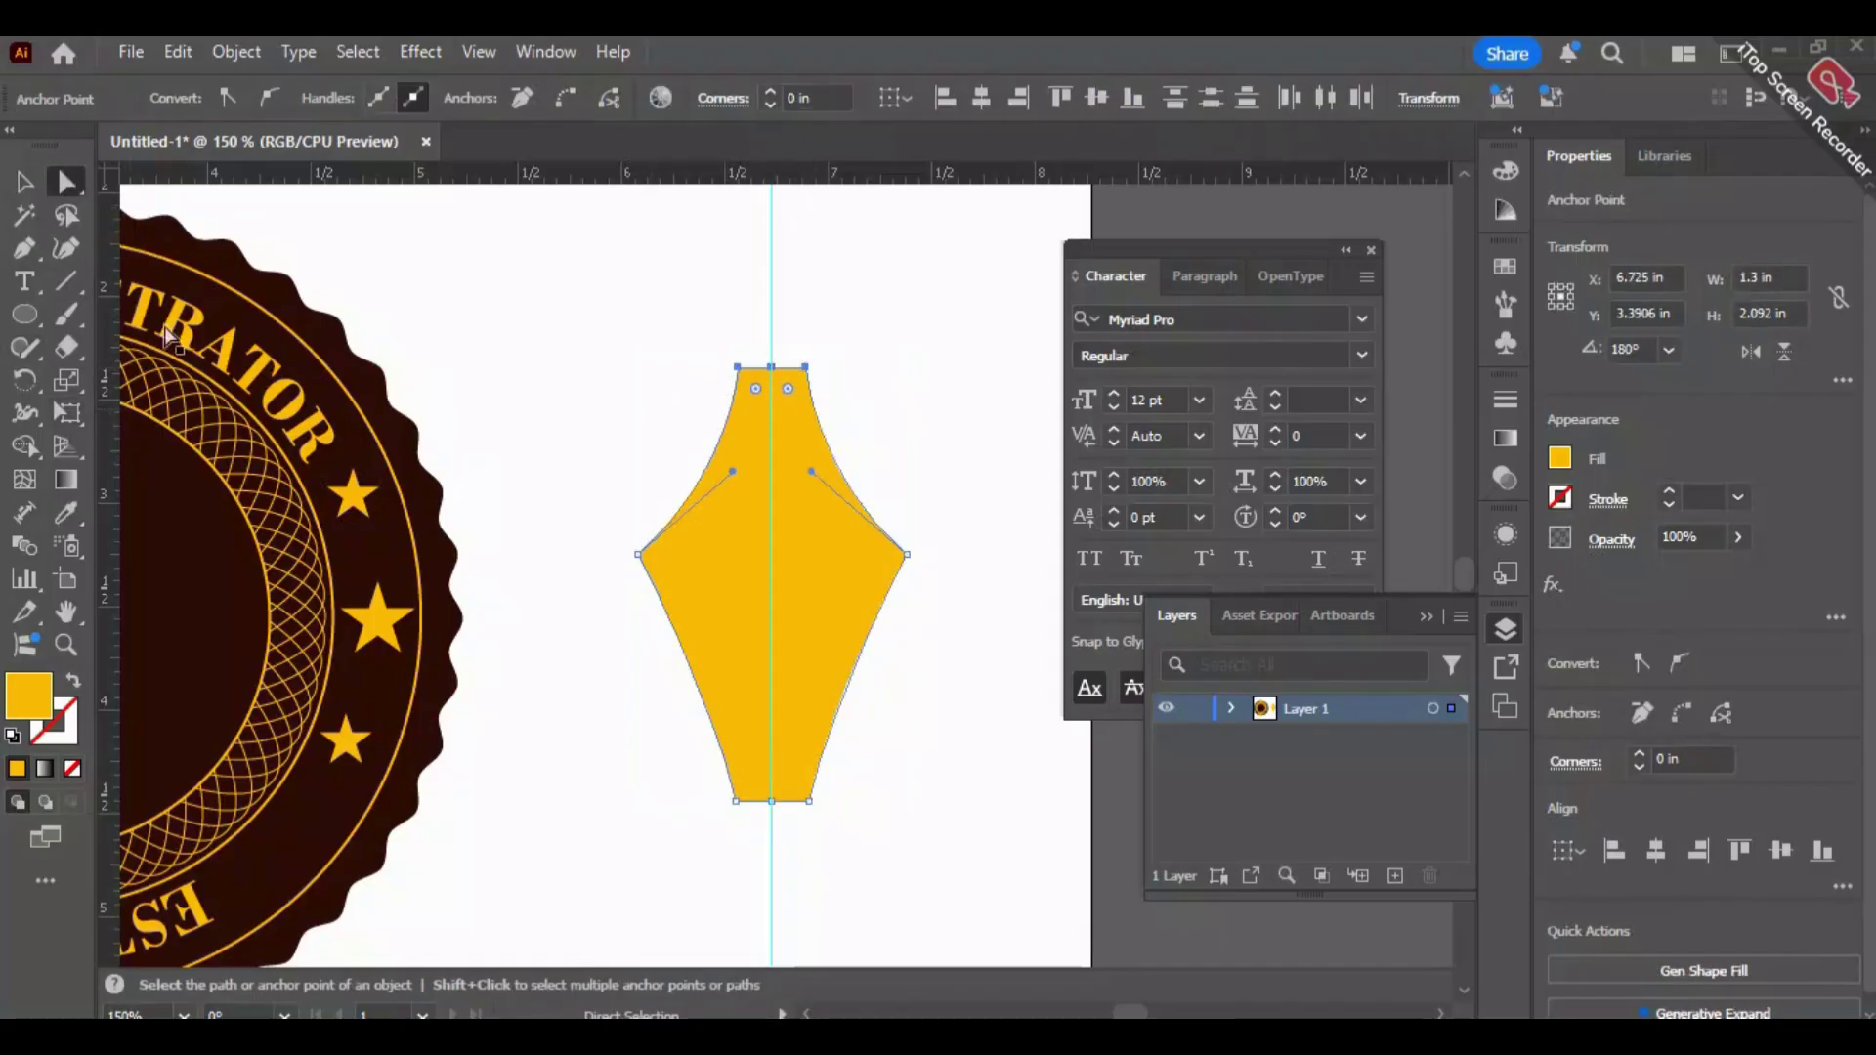
pyautogui.moveTo(789, 374)
pyautogui.mouseDown()
pyautogui.moveTo(821, 377)
pyautogui.moveTo(803, 388)
pyautogui.mouseUp()
pyautogui.press('ctrl')
pyautogui.hotkey('ctrl', 'z')
pyautogui.click(67, 379)
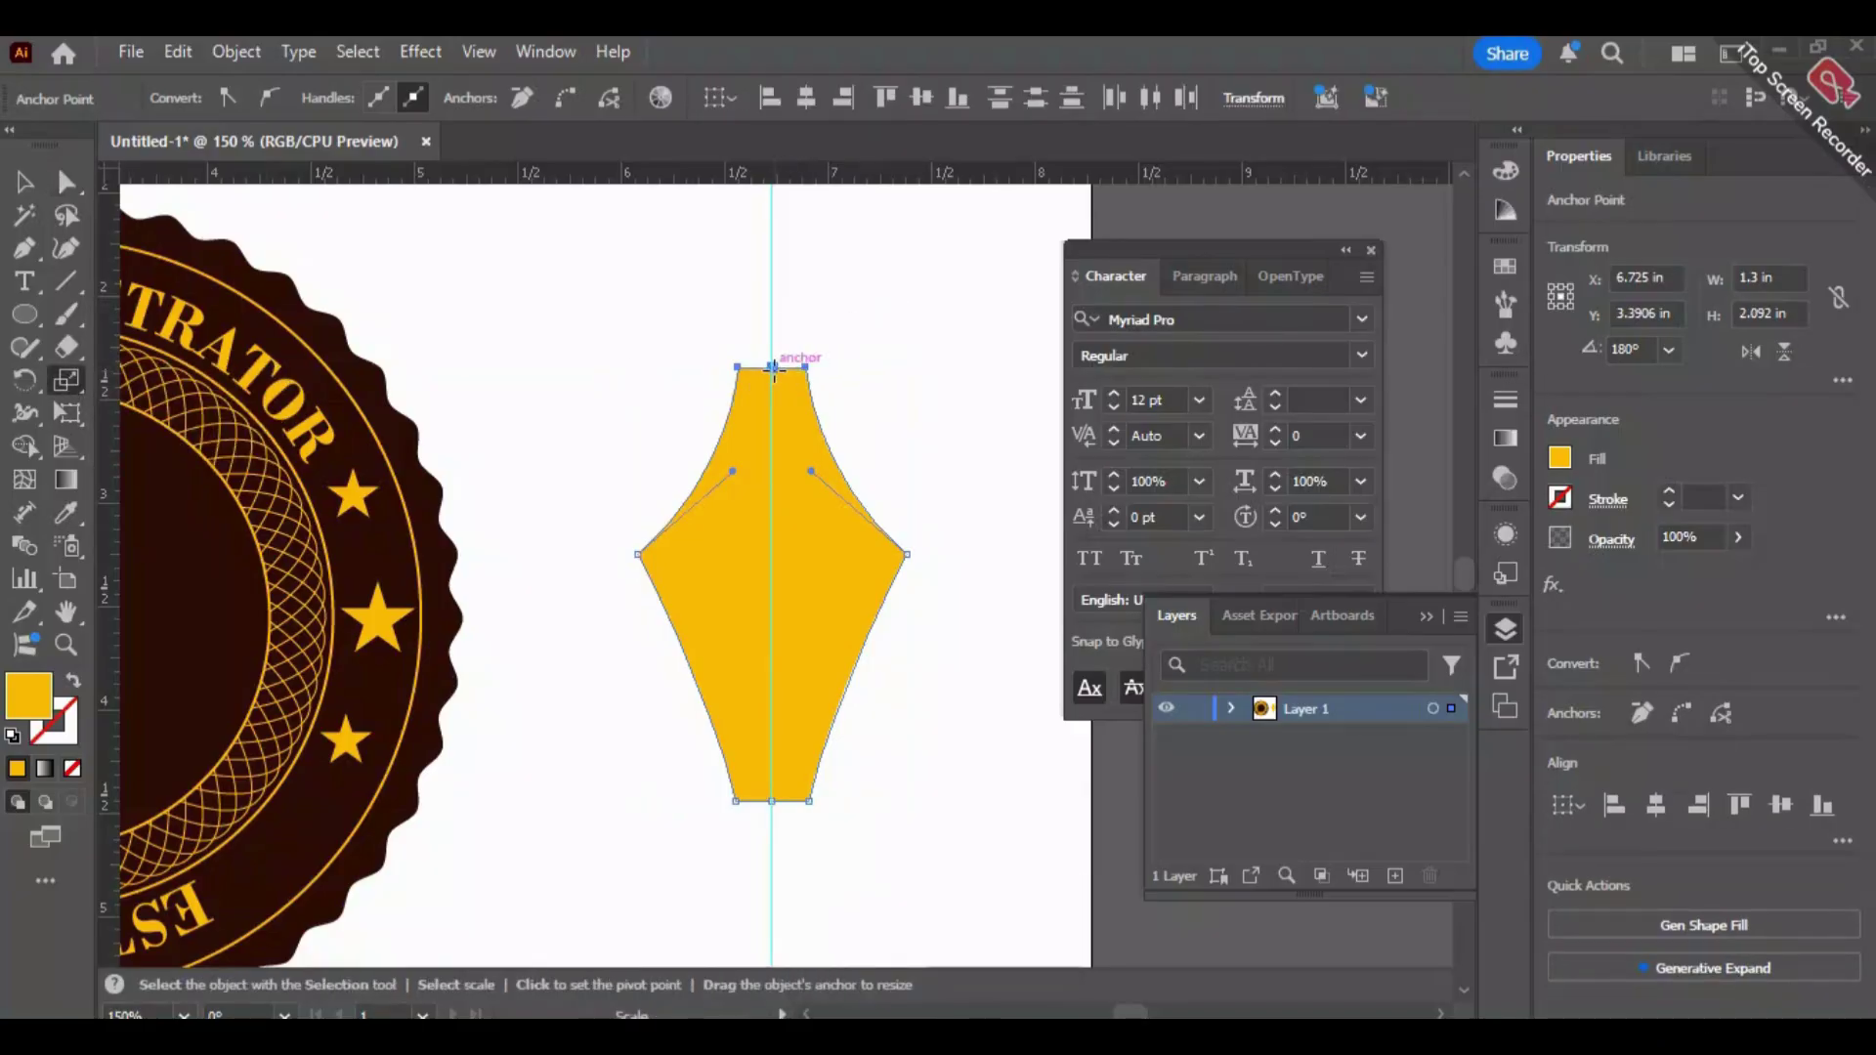
pyautogui.moveTo(810, 366); pyautogui.dragTo(815, 369)
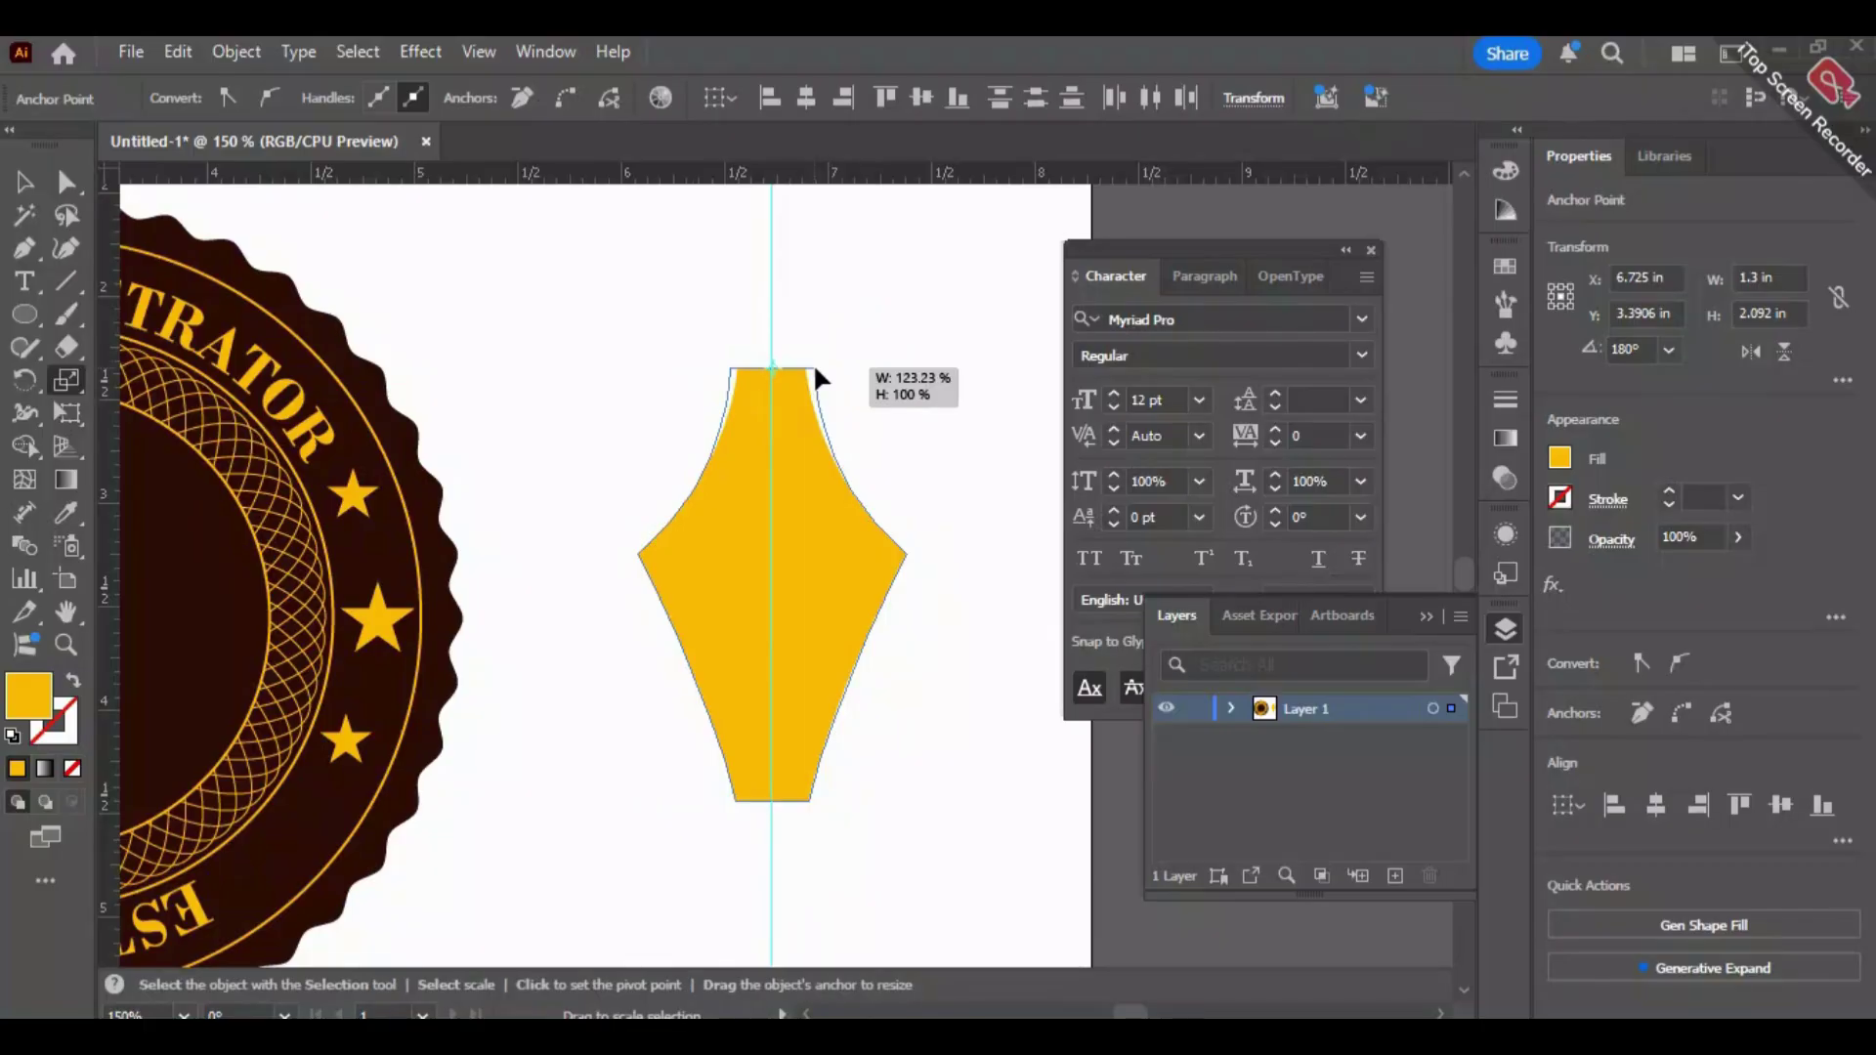
pyautogui.moveTo(815, 366); pyautogui.dragTo(817, 366)
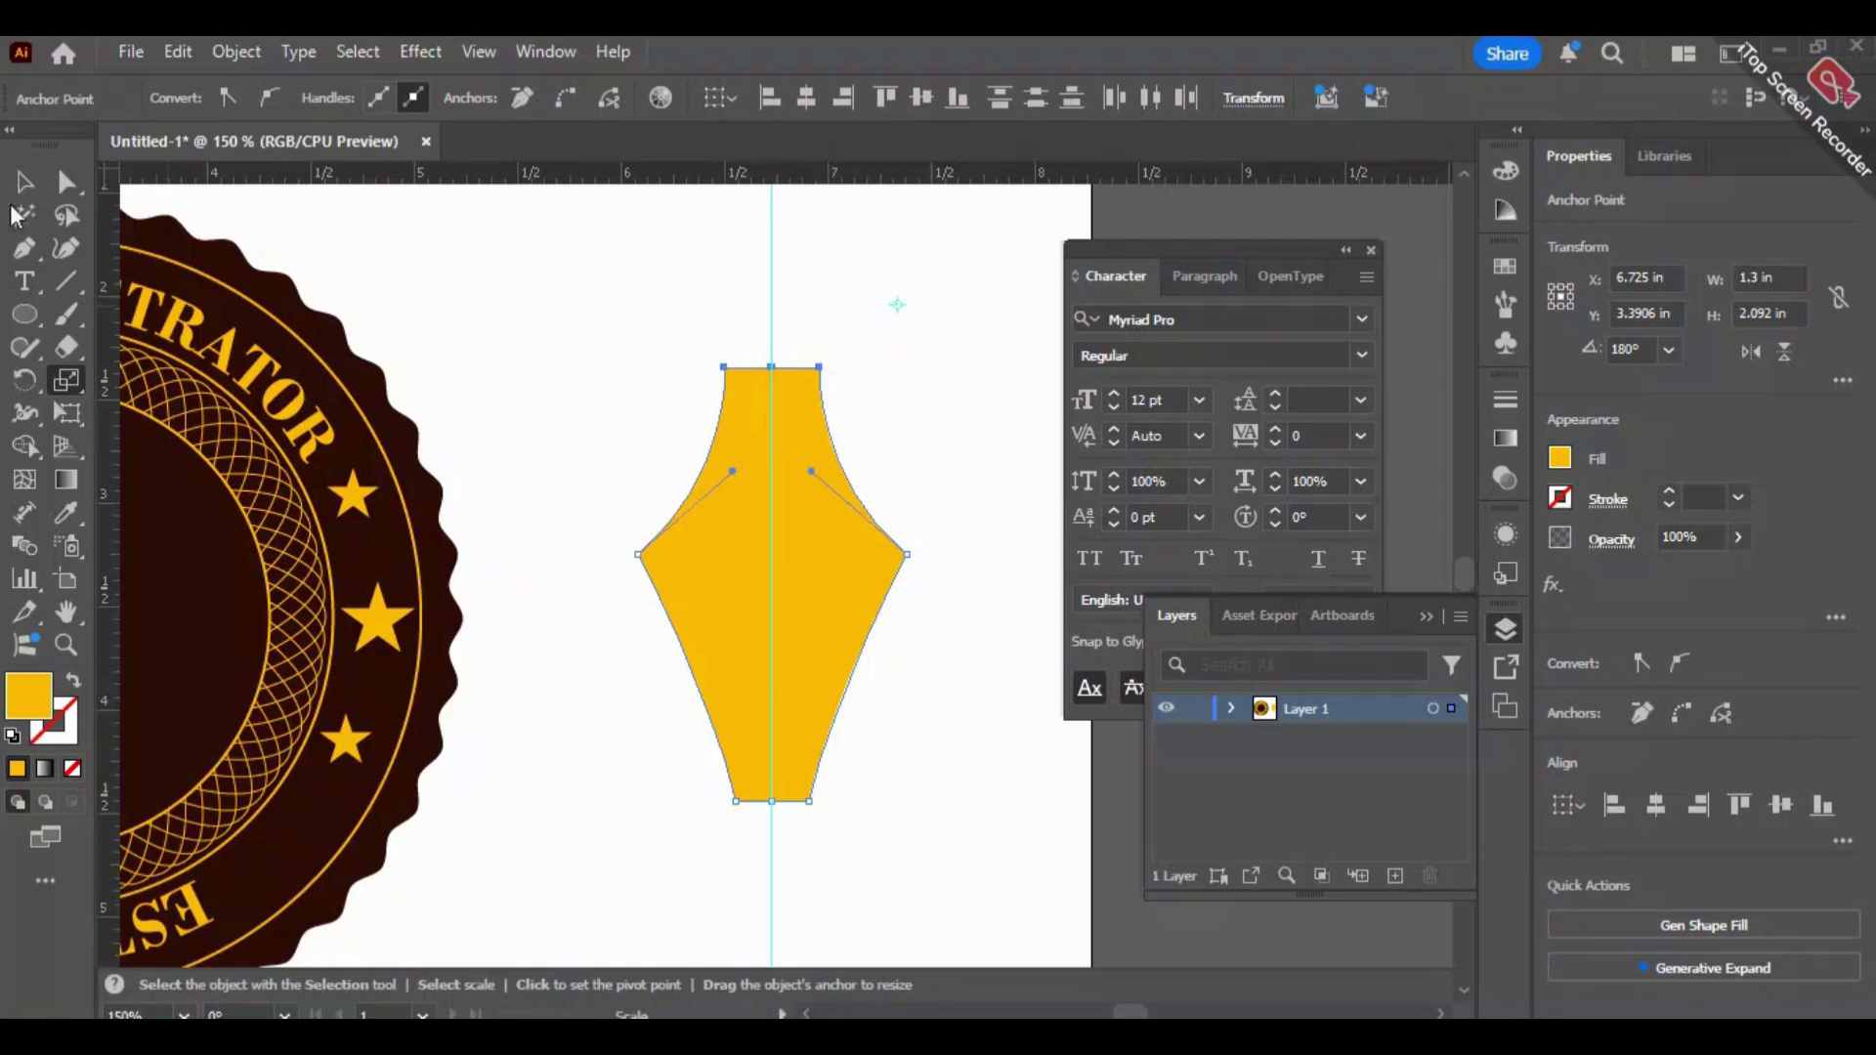
# Move the left half's top outer anchor point inward toward the guide to about X 6.66 in.
pyautogui.press('v')
pyautogui.click(67, 183)
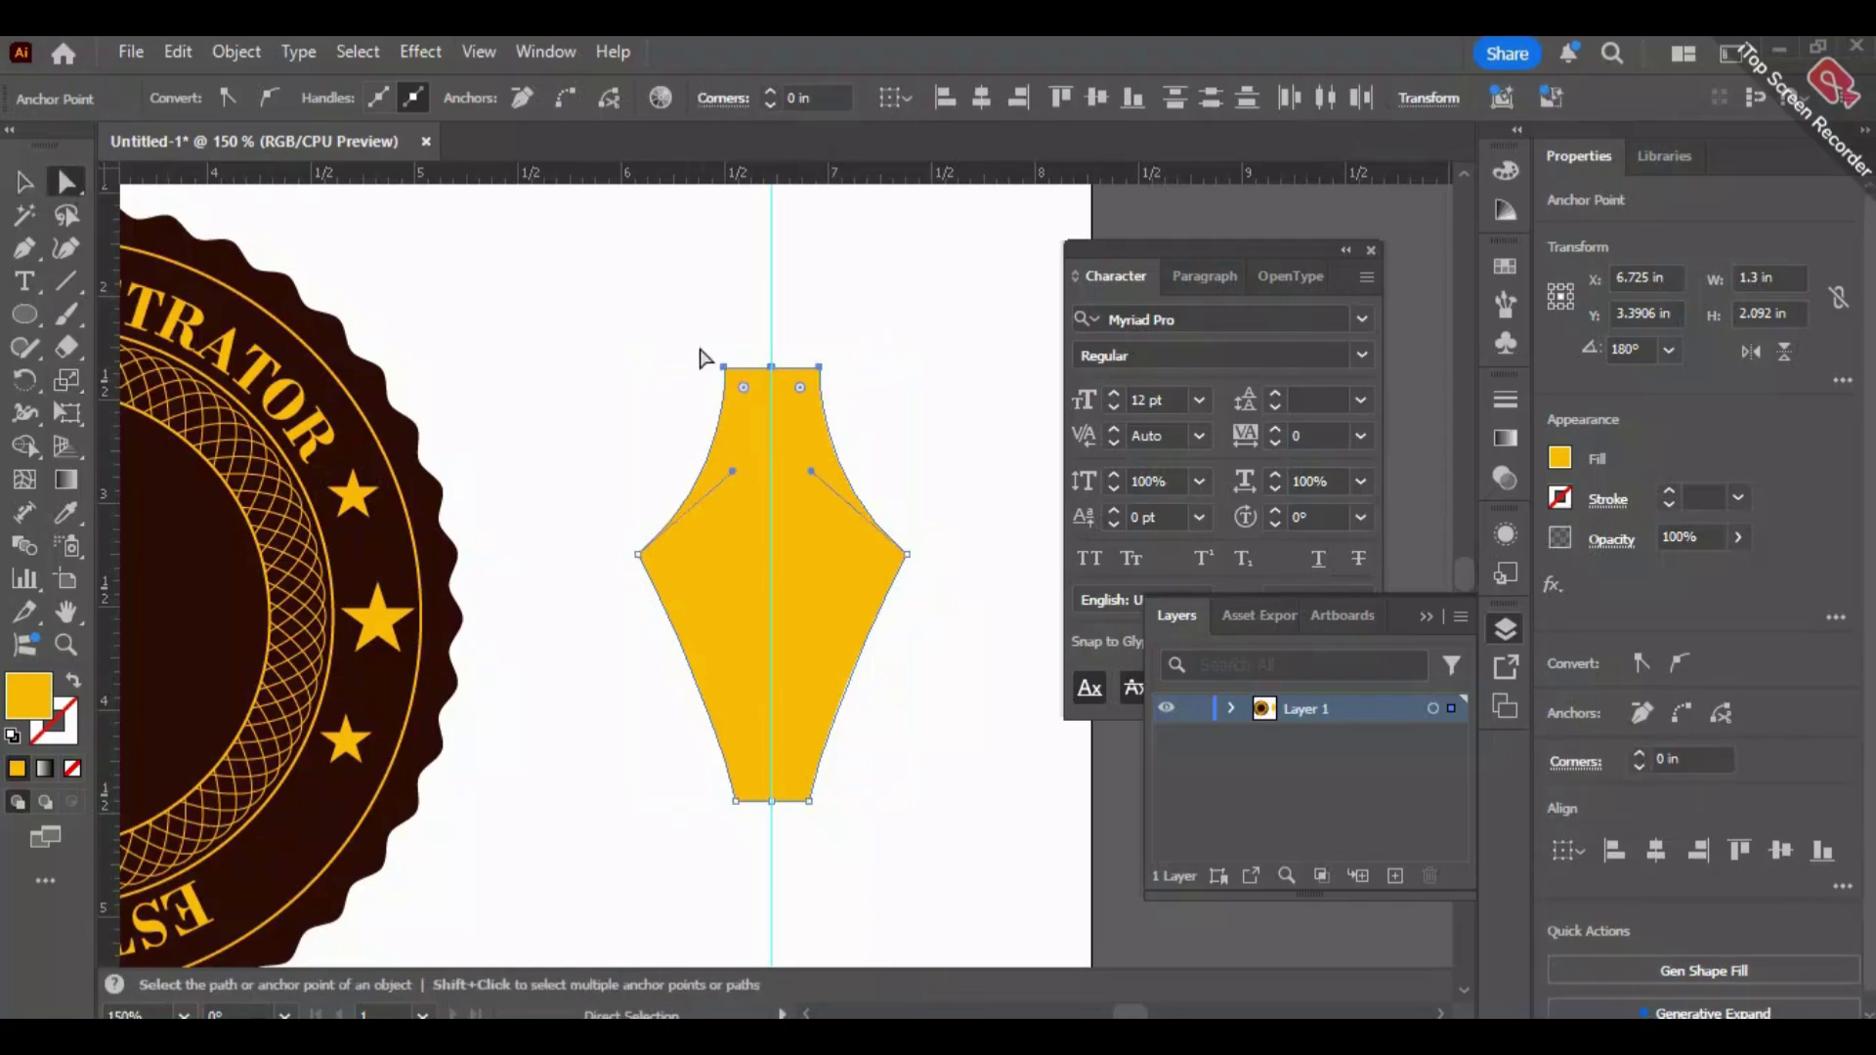
pyautogui.moveTo(736, 379); pyautogui.dragTo(735, 379)
pyautogui.press('Right')
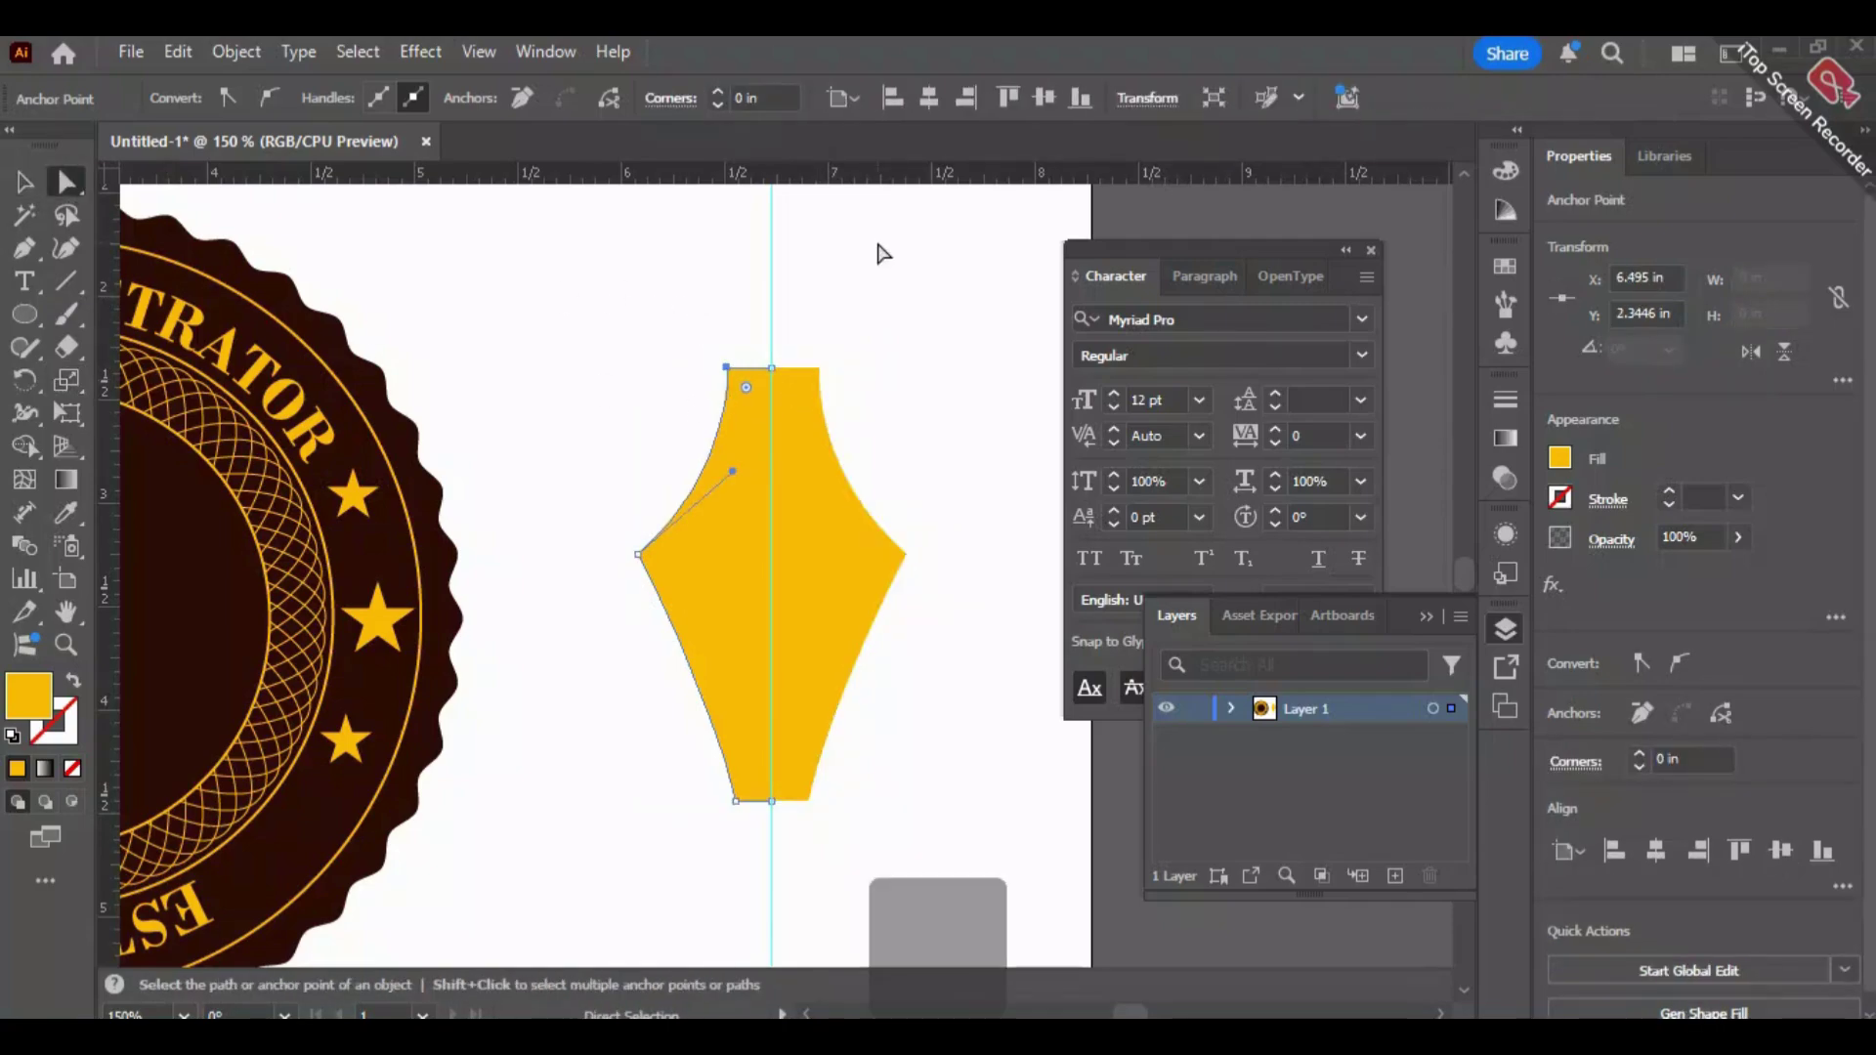
pyautogui.press('Right')
pyautogui.press('Right')
pyautogui.press('Right')
pyautogui.press('Right')
pyautogui.press('Right')
pyautogui.press('Right')
pyautogui.press('Right')
pyautogui.press('Right')
pyautogui.press('Right')
pyautogui.press('Right')
pyautogui.press('Right')
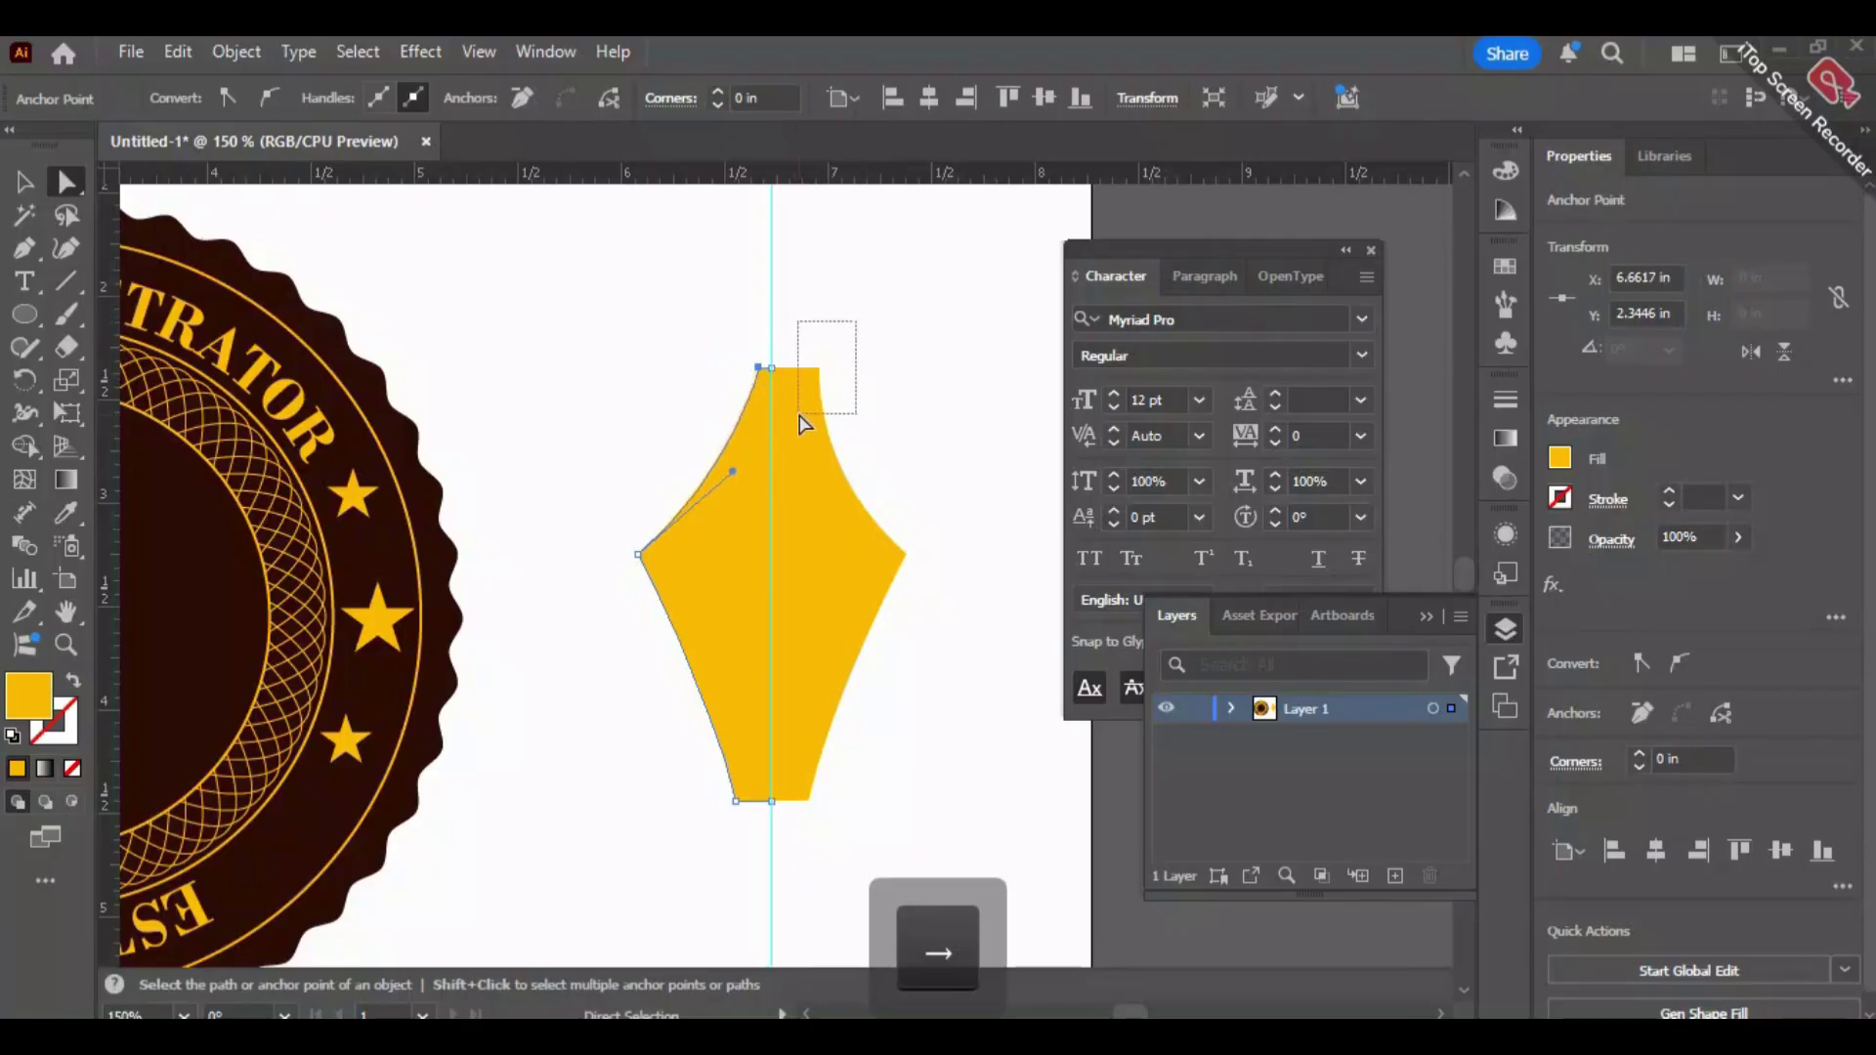
# Move the right half's top outer anchor point inward to about X 6.79 in for a narrow, symmetrical tip.
pyautogui.moveTo(799, 423); pyautogui.dragTo(801, 423)
pyautogui.press('Left')
pyautogui.press('Left')
pyautogui.press('Left')
pyautogui.press('Left')
pyautogui.press('Left')
pyautogui.press('Left')
pyautogui.press('Left')
pyautogui.press('Left')
pyautogui.press('Left')
pyautogui.press('Left')
pyautogui.press('Left')
pyautogui.press('Left')
pyautogui.press('Left')
pyautogui.press('Left')
pyautogui.press('Left')
pyautogui.press('Left')
pyautogui.press('Left')
pyautogui.press('Left')
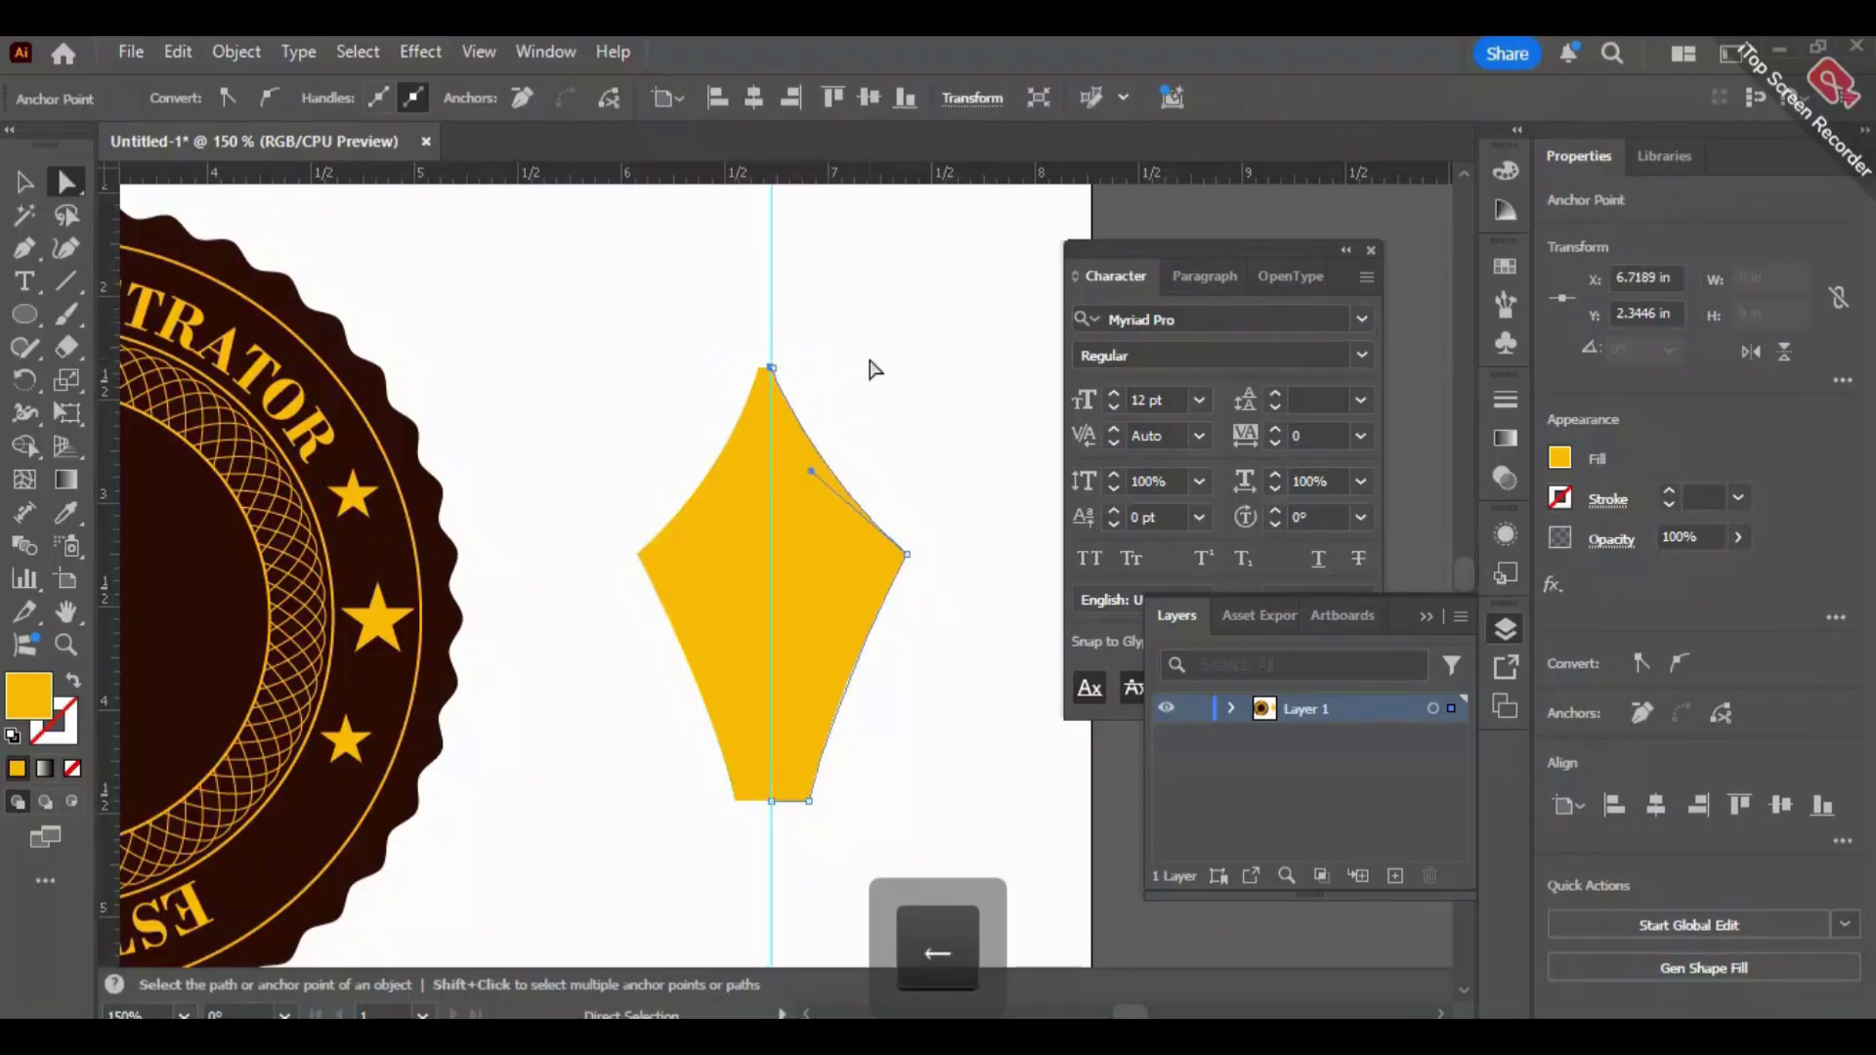
pyautogui.press('Right')
pyautogui.press('Right')
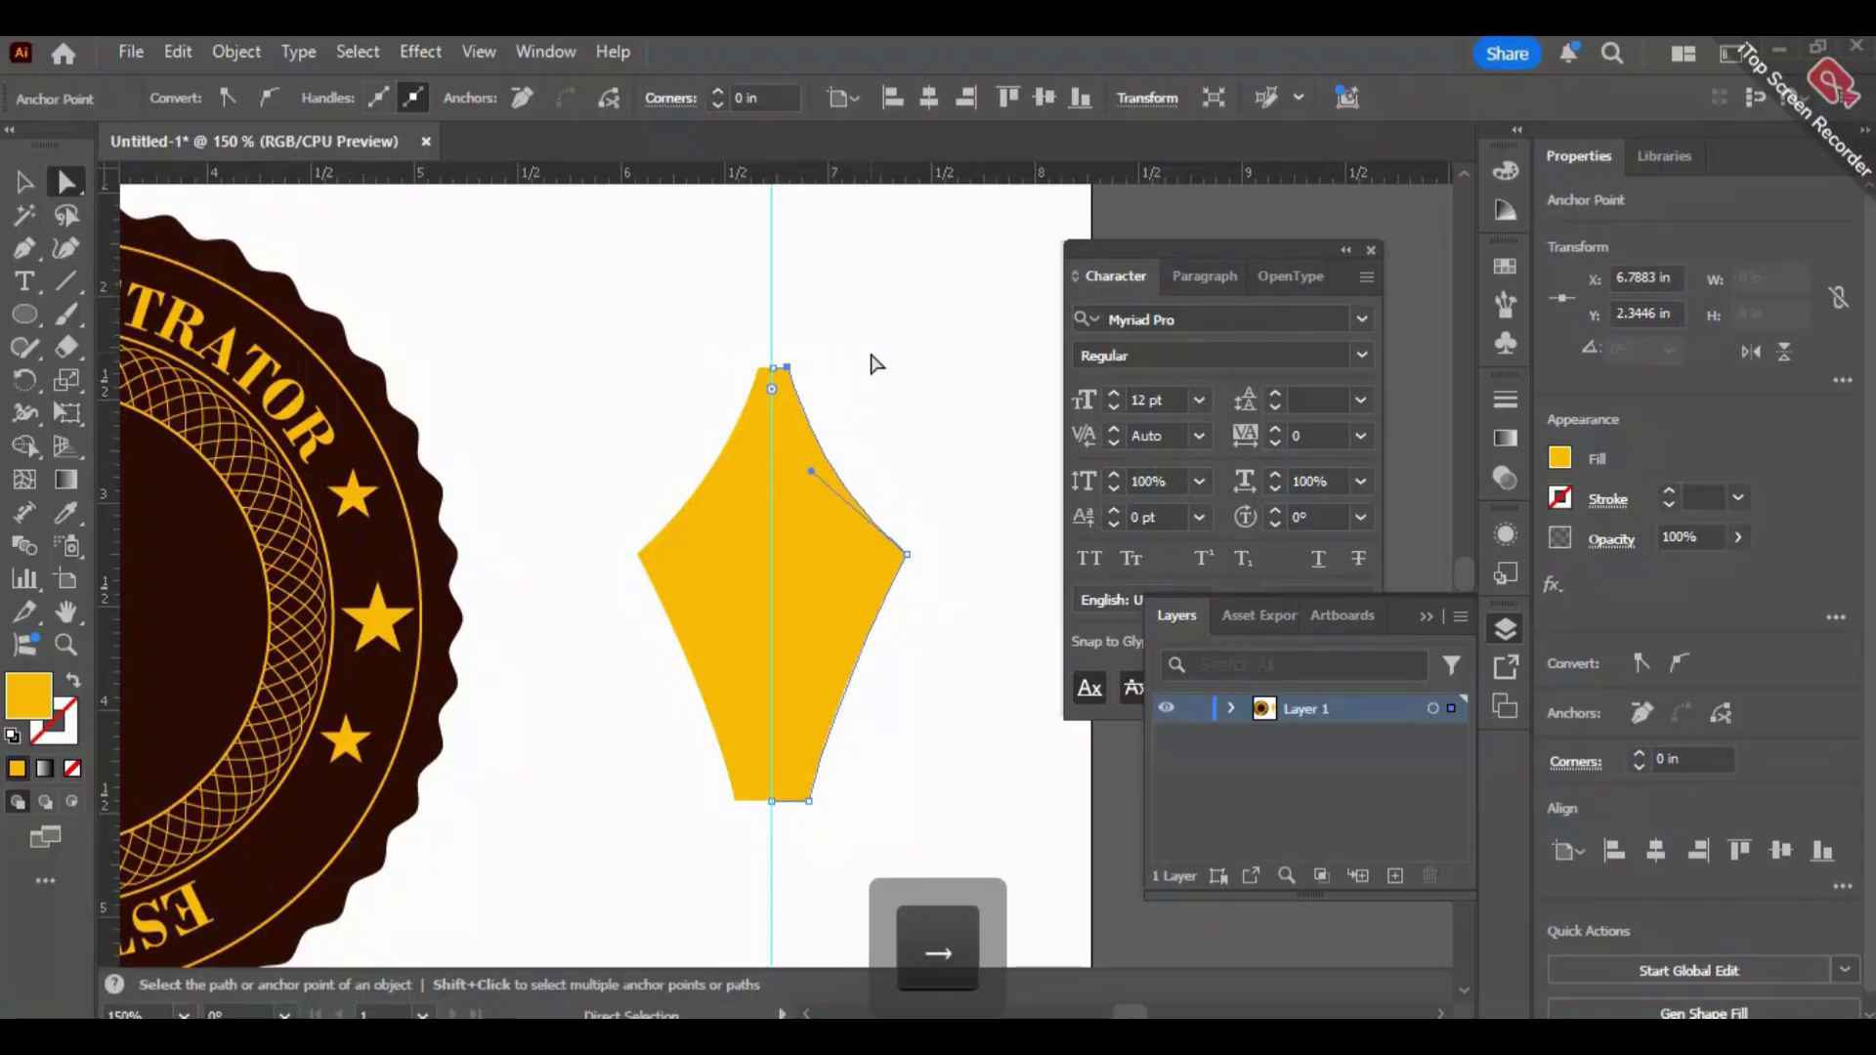
pyautogui.click(873, 364)
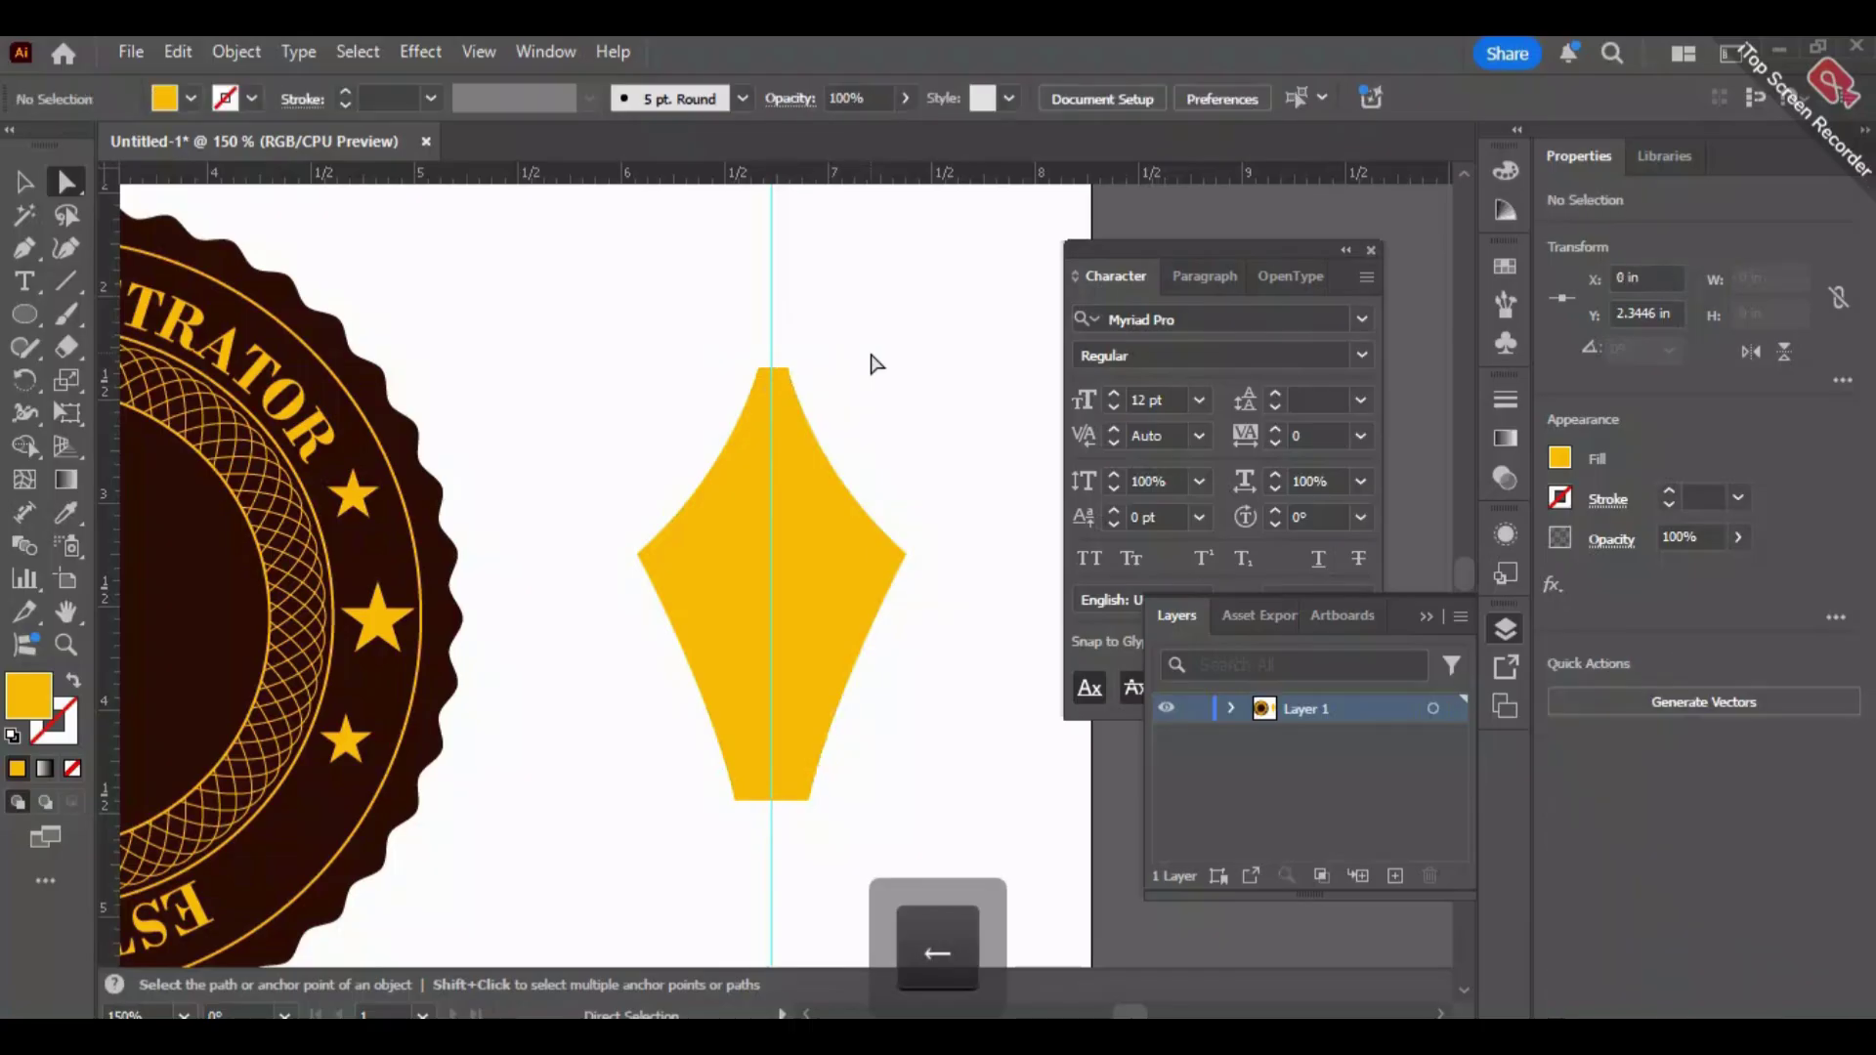
# Move the right half's side corner anchor inward toward the guide to about X 7.2 in.
pyautogui.moveTo(954, 495); pyautogui.dragTo(866, 625)
pyautogui.press('Left')
pyautogui.press('Left')
pyautogui.press('Left')
pyautogui.press('Left')
pyautogui.press('Left')
pyautogui.press('Left')
pyautogui.press('Left')
pyautogui.press('Left')
pyautogui.press('Left')
pyautogui.press('Left')
pyautogui.press('Left')
pyautogui.press('Left')
pyautogui.press('Left')
pyautogui.press('Left')
pyautogui.press('Left')
pyautogui.press('Left')
pyautogui.press('Left')
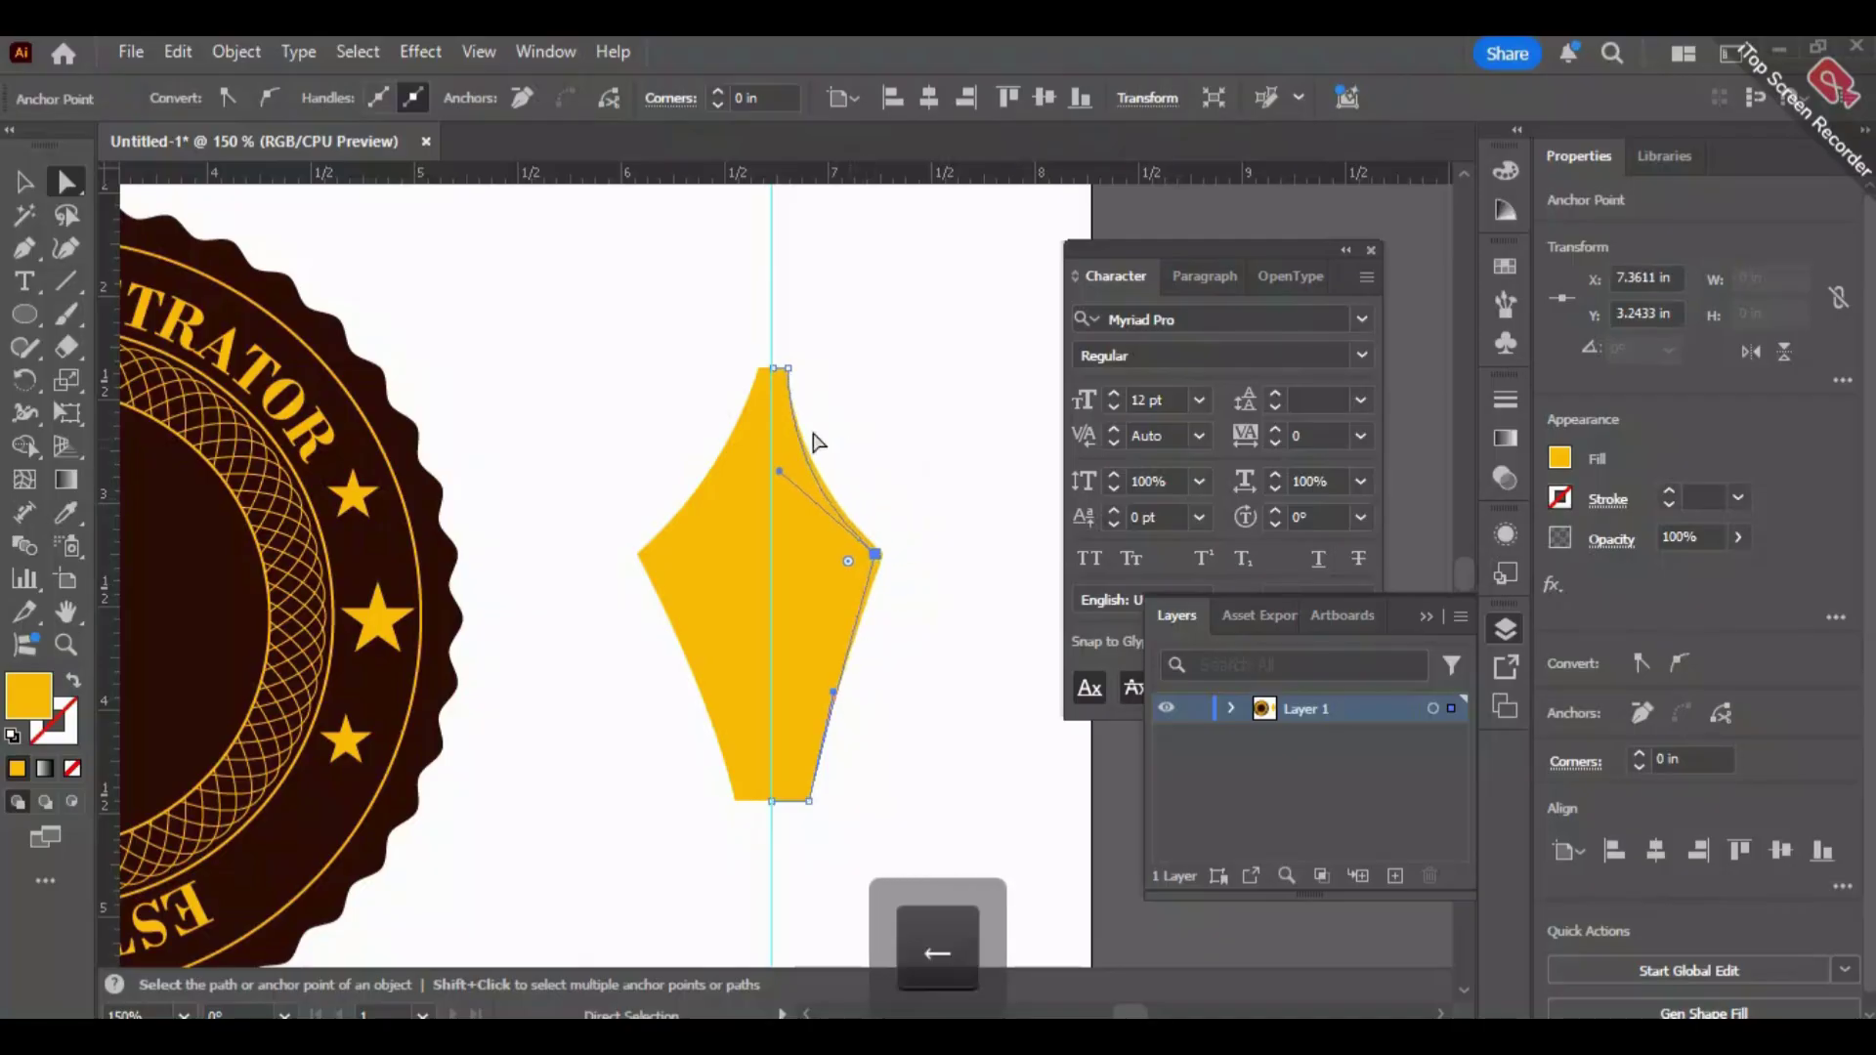
pyautogui.press('Right')
pyautogui.press('Right')
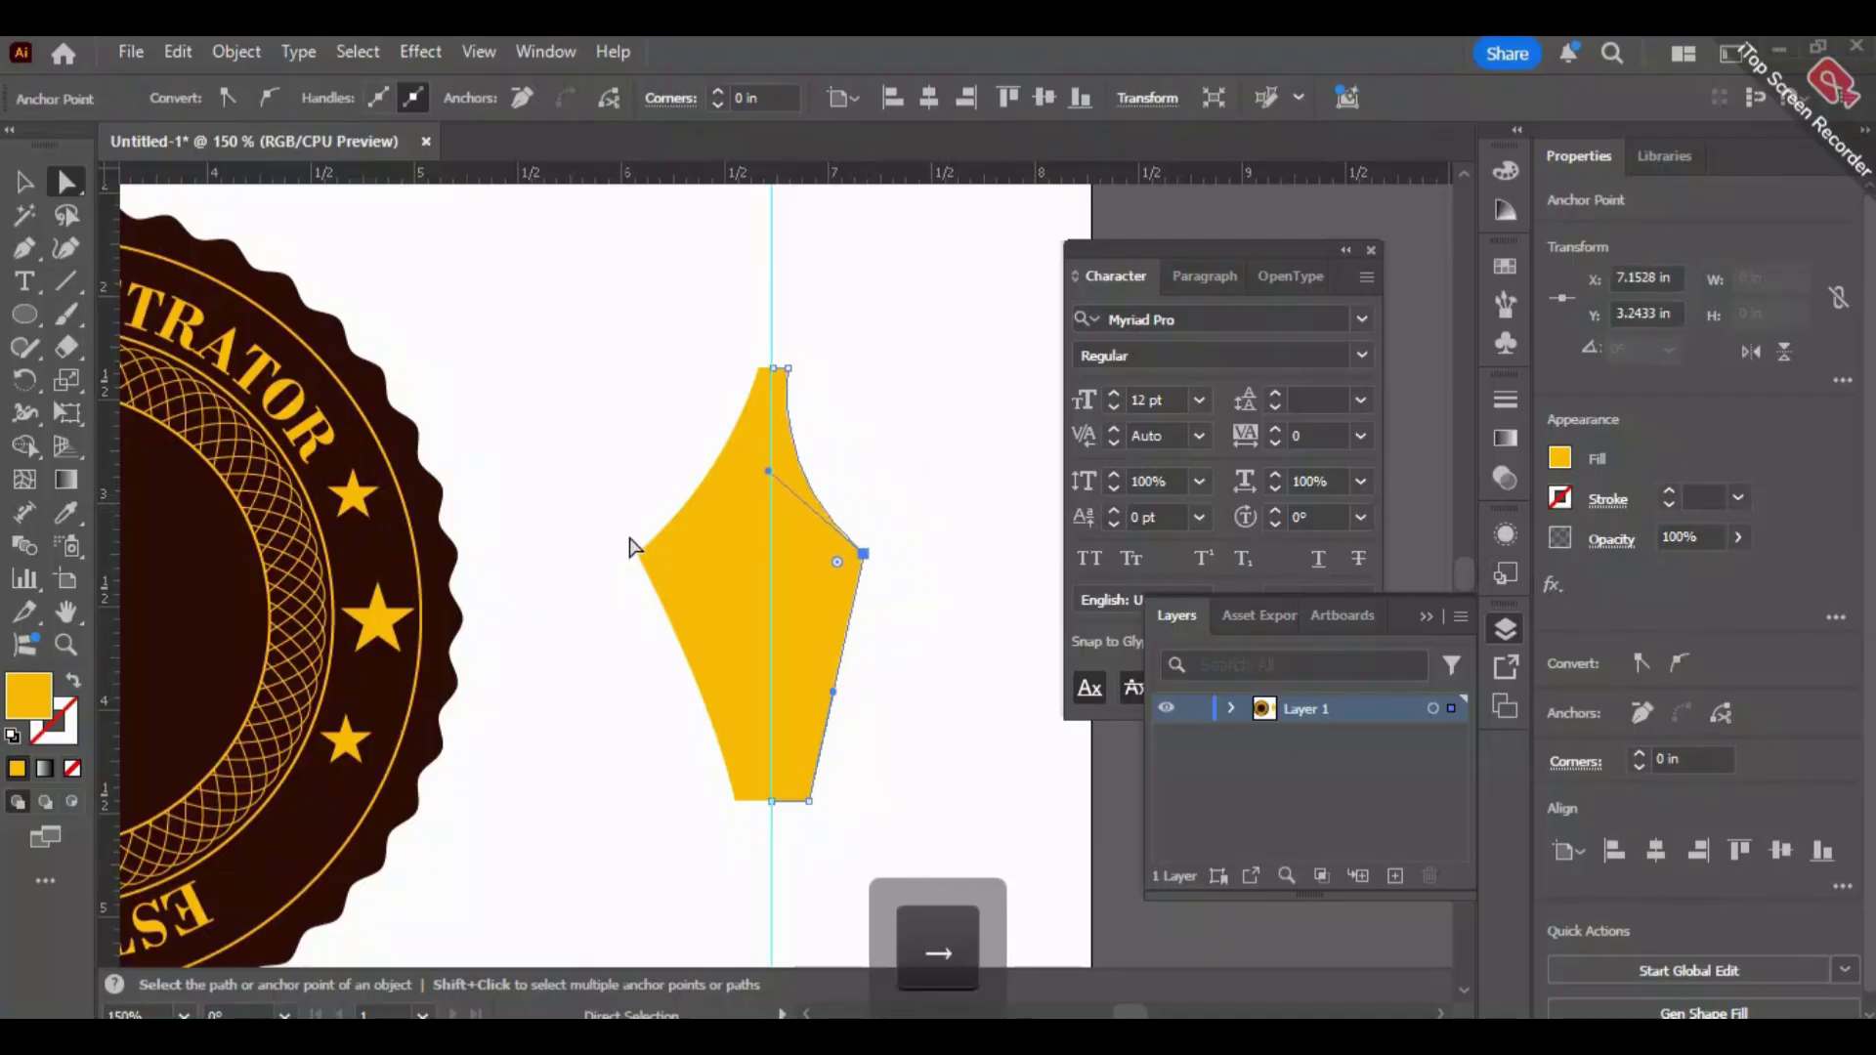
# Move the left half's side corner anchor inward toward the guide to about X 6.27 in, mirroring the right side.
pyautogui.moveTo(616, 531); pyautogui.dragTo(677, 589)
pyautogui.press('Right')
pyautogui.press('Right')
pyautogui.press('Right')
pyautogui.press('Right')
pyautogui.press('Right')
pyautogui.press('Right')
pyautogui.press('Right')
pyautogui.press('Right')
pyautogui.press('Right')
pyautogui.press('Right')
pyautogui.press('Right')
pyautogui.press('Right')
pyautogui.press('Right')
pyautogui.press('Right')
pyautogui.press('Right')
pyautogui.press('Right')
pyautogui.press('Right')
pyautogui.press('Right')
pyautogui.press('Right')
pyautogui.press('Right')
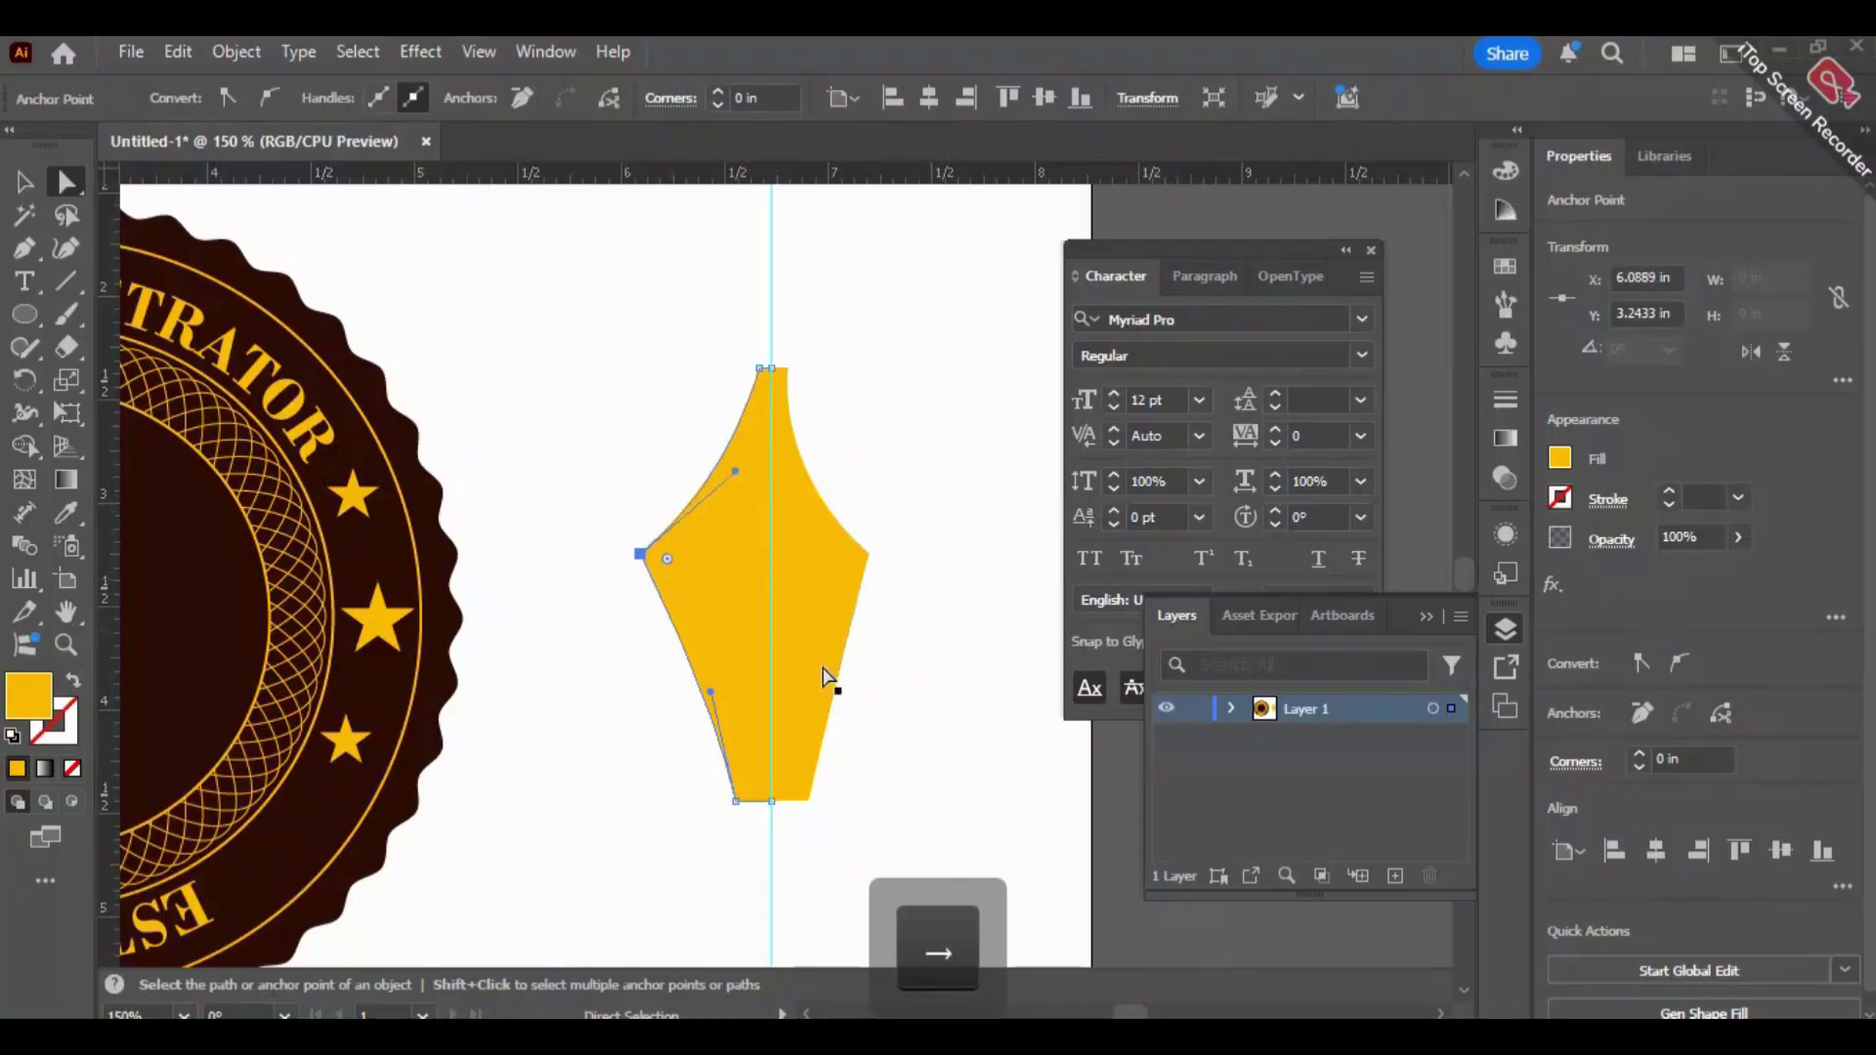
pyautogui.press('Left')
pyautogui.press('Left')
pyautogui.press('Left')
pyautogui.press('Left')
pyautogui.press('Left')
pyautogui.press('Left')
pyautogui.press('Left')
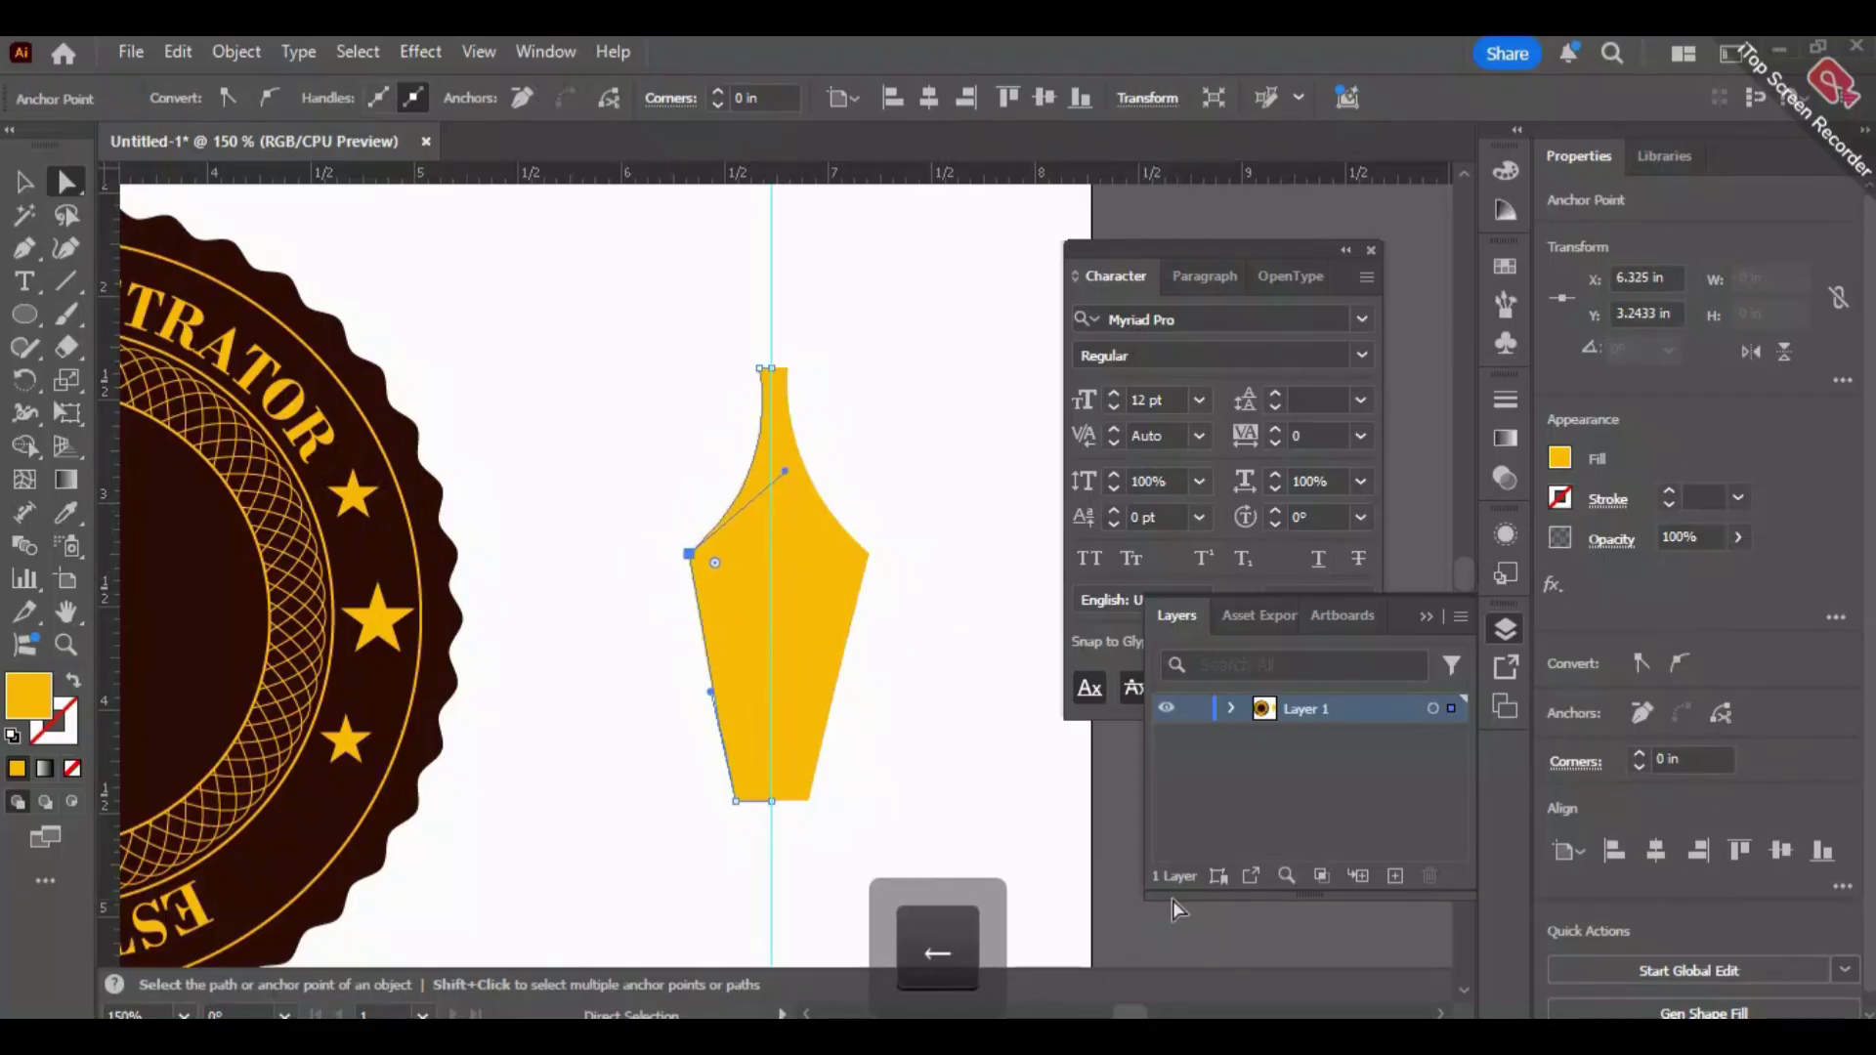
pyautogui.click(1011, 799)
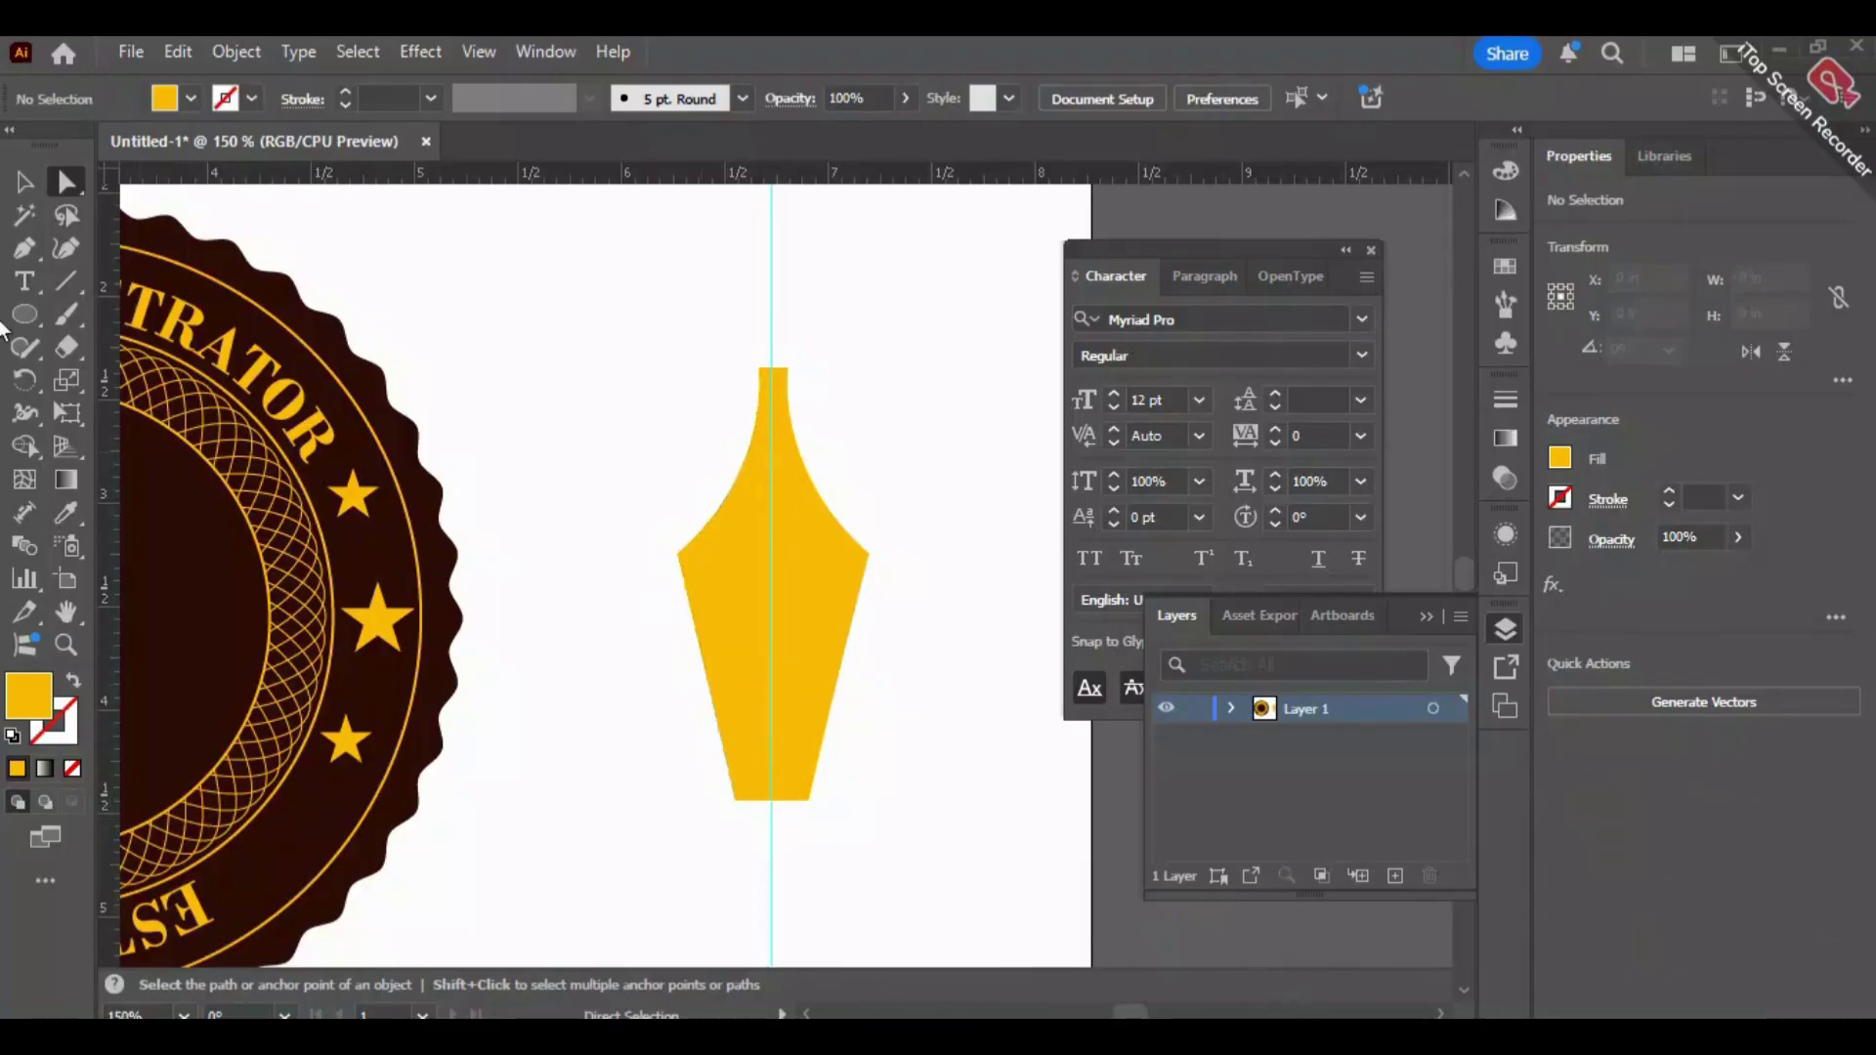
# With the default white fill and black stroke, draw a 0.06 by 1.112 in rectangle centred on the guide down from the nib's tip.
pyautogui.rightClick(25, 322)
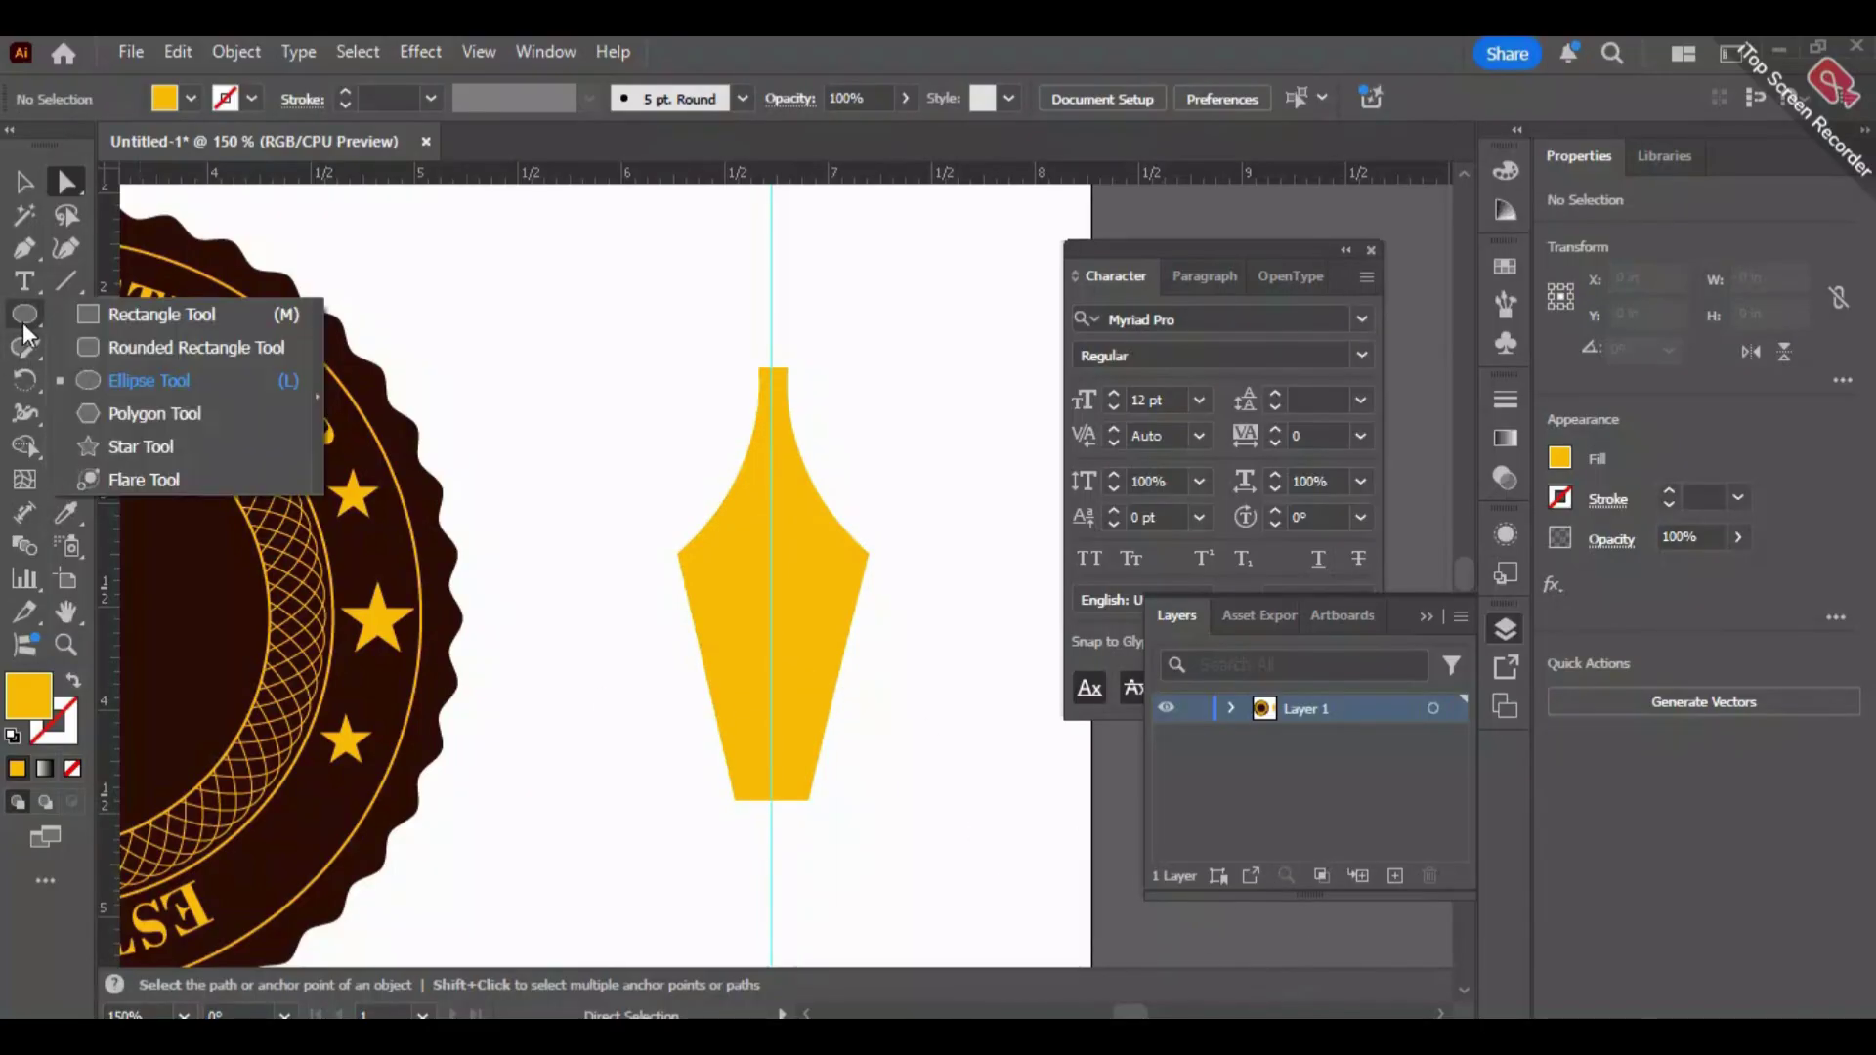
pyautogui.click(132, 320)
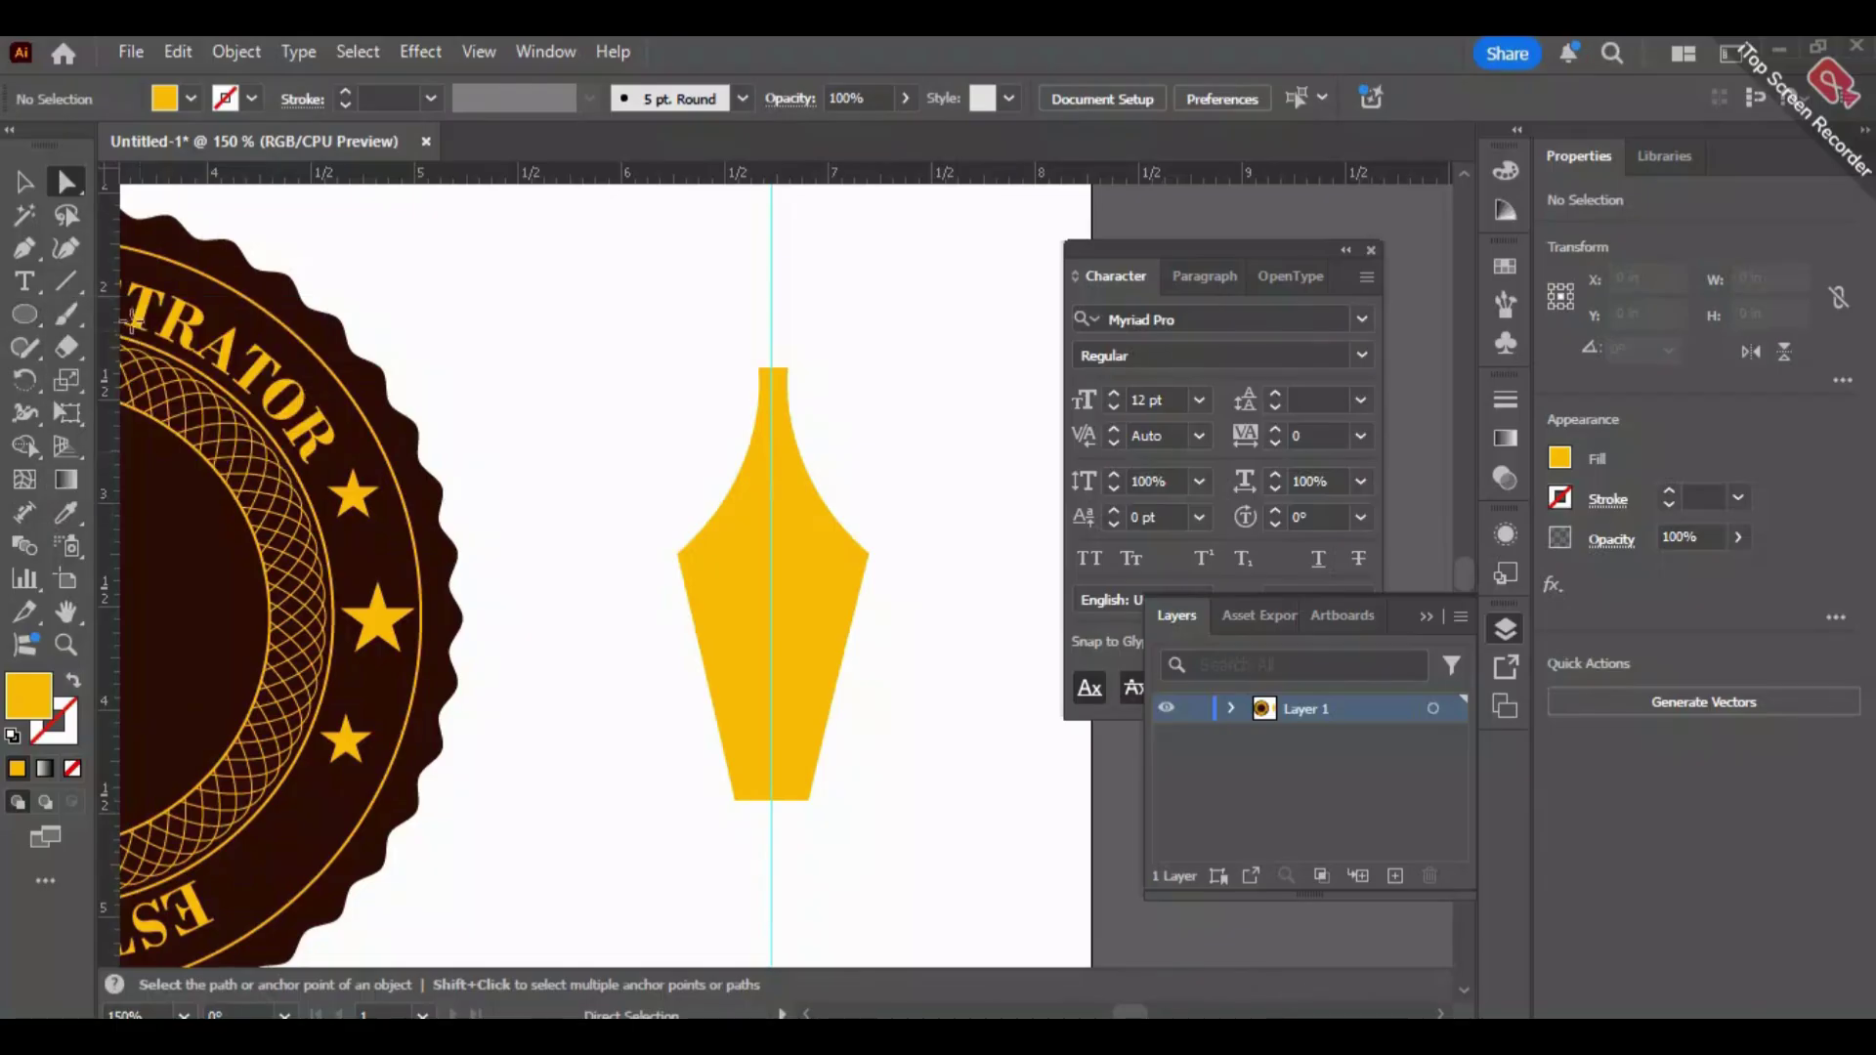
pyautogui.click(13, 736)
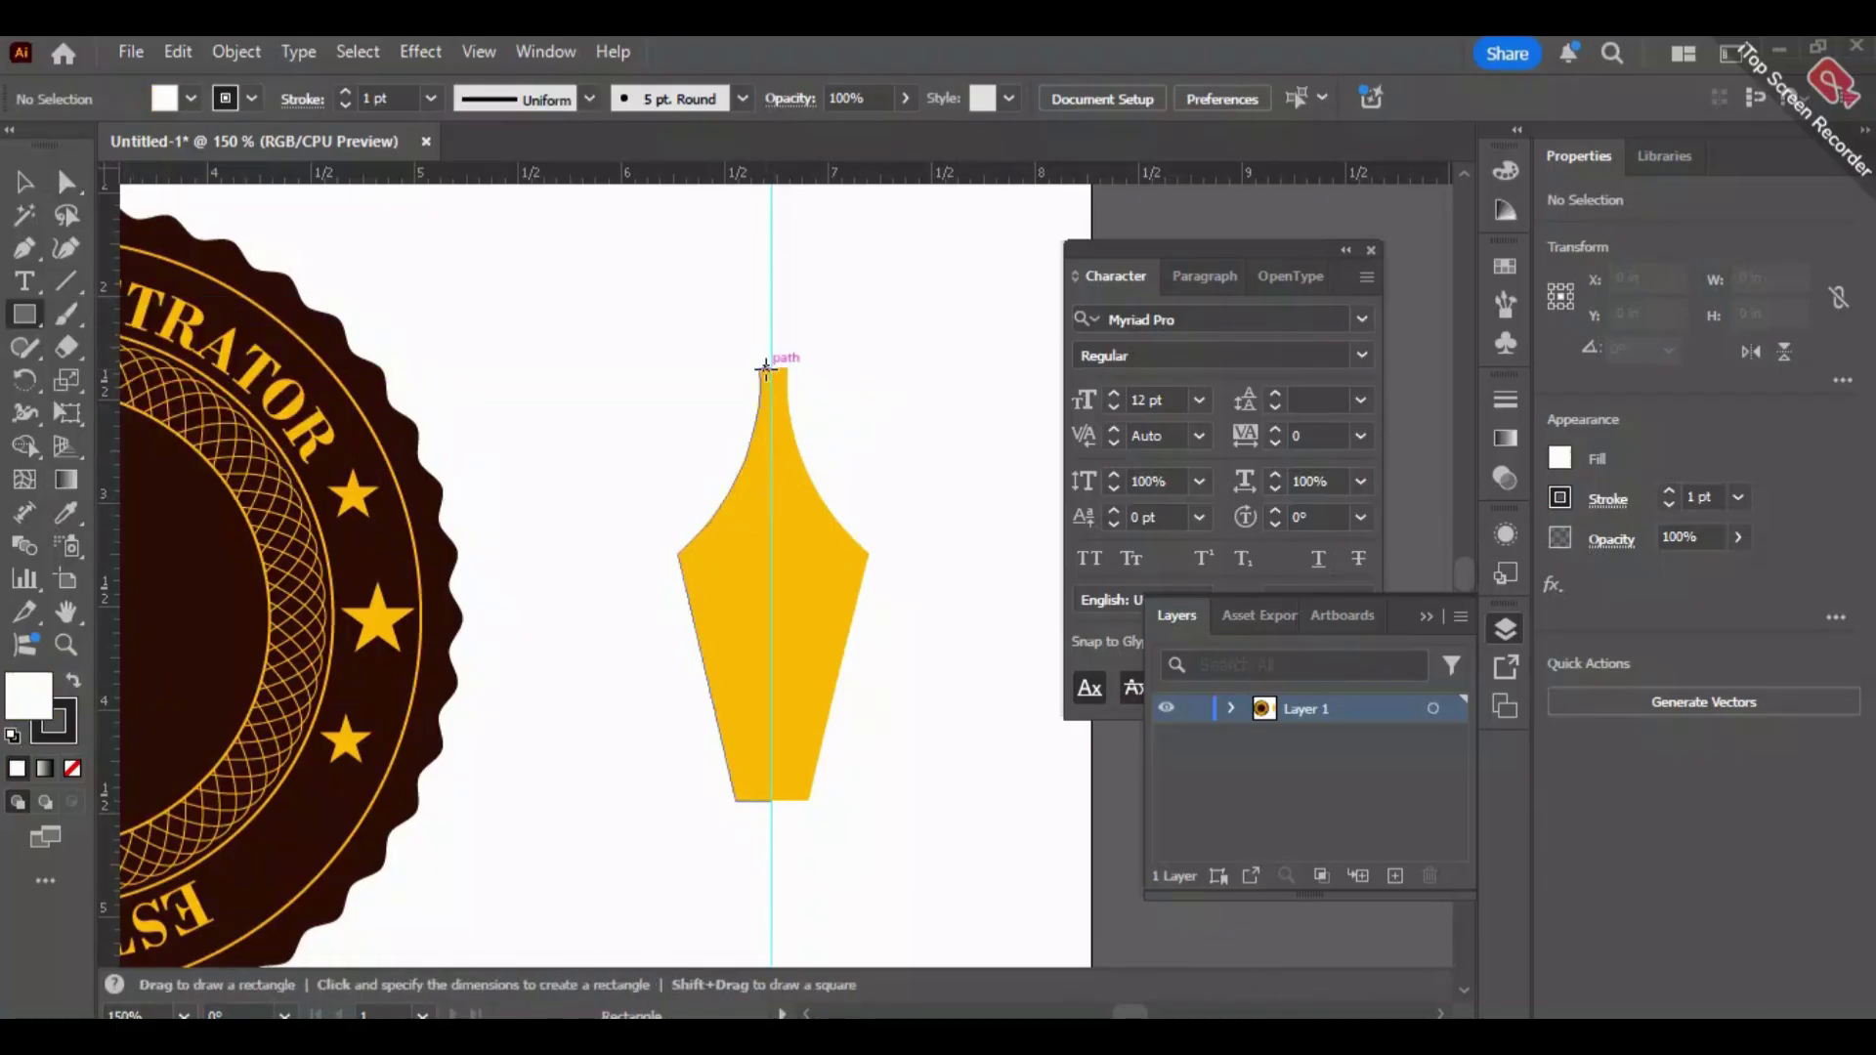
pyautogui.moveTo(763, 370); pyautogui.dragTo(778, 597)
pyautogui.press('alt')
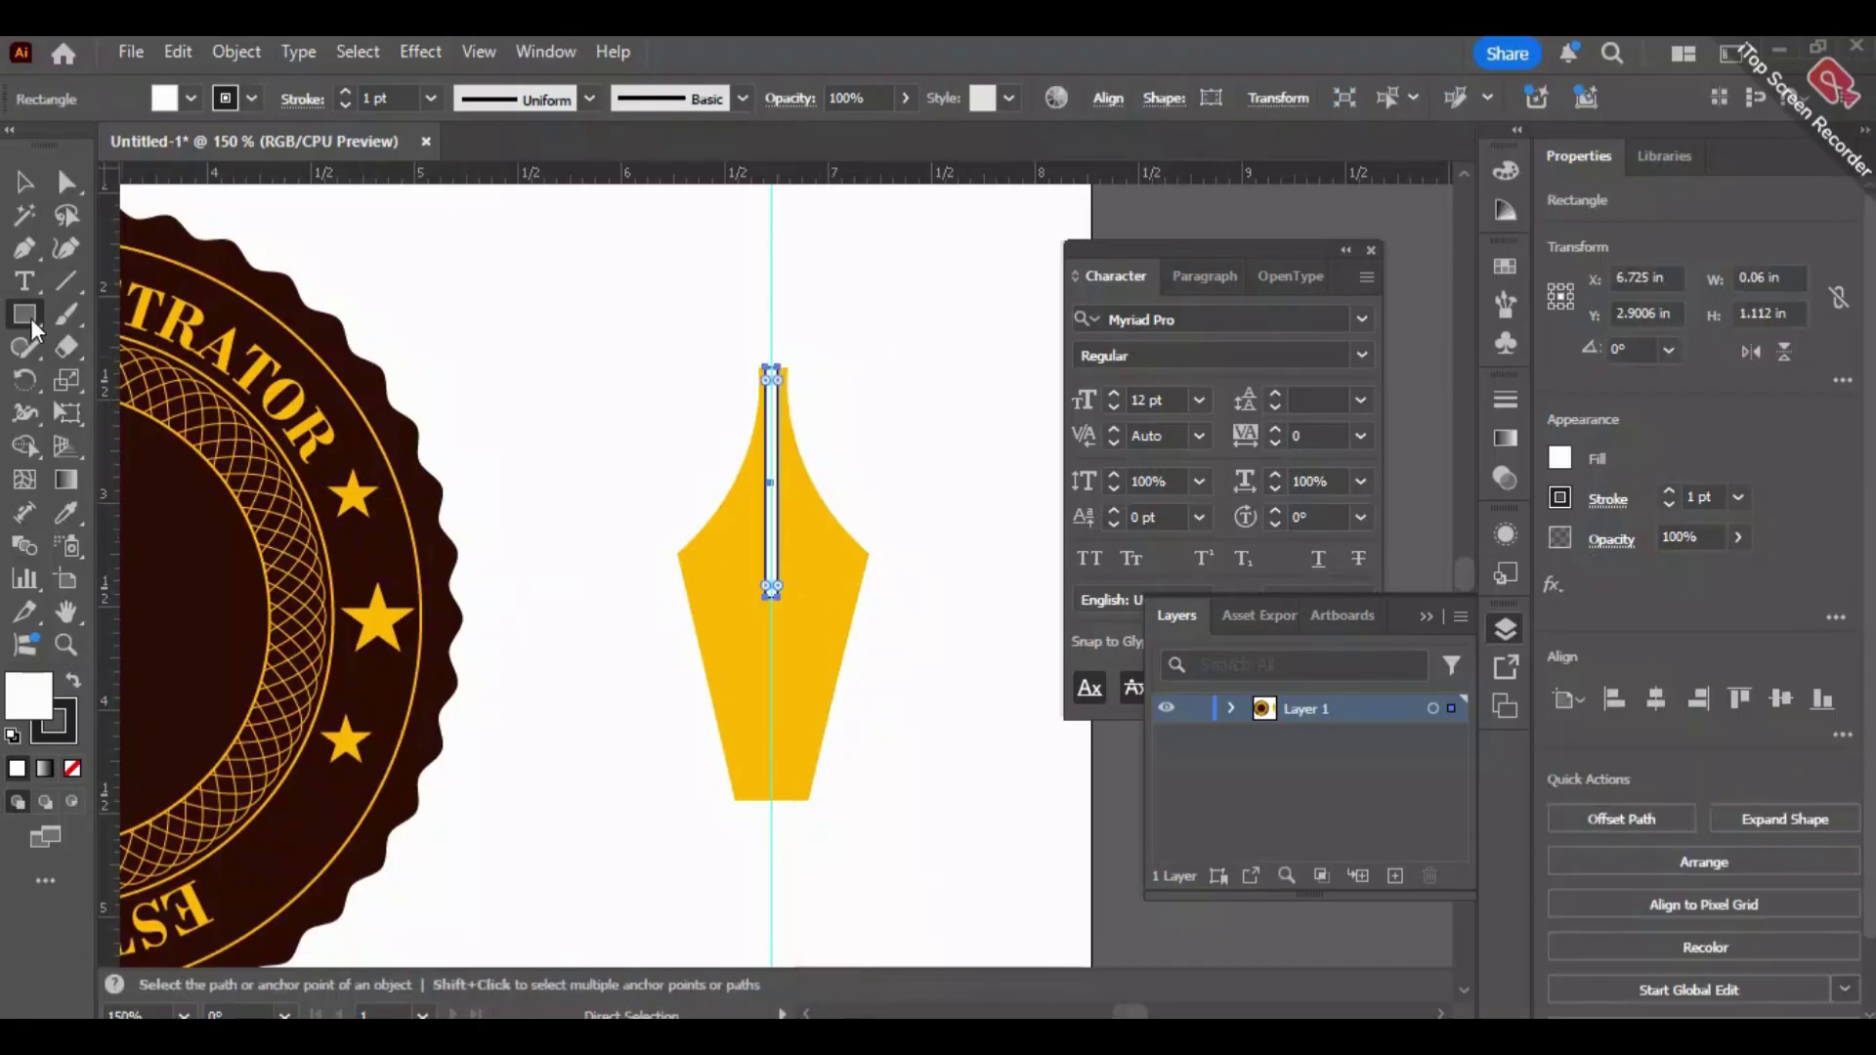
# Draw a circle about 0.25 in across, centred on the guide at the slit rectangle's lower end.
pyautogui.moveTo(24, 313); pyautogui.dragTo(114, 391)
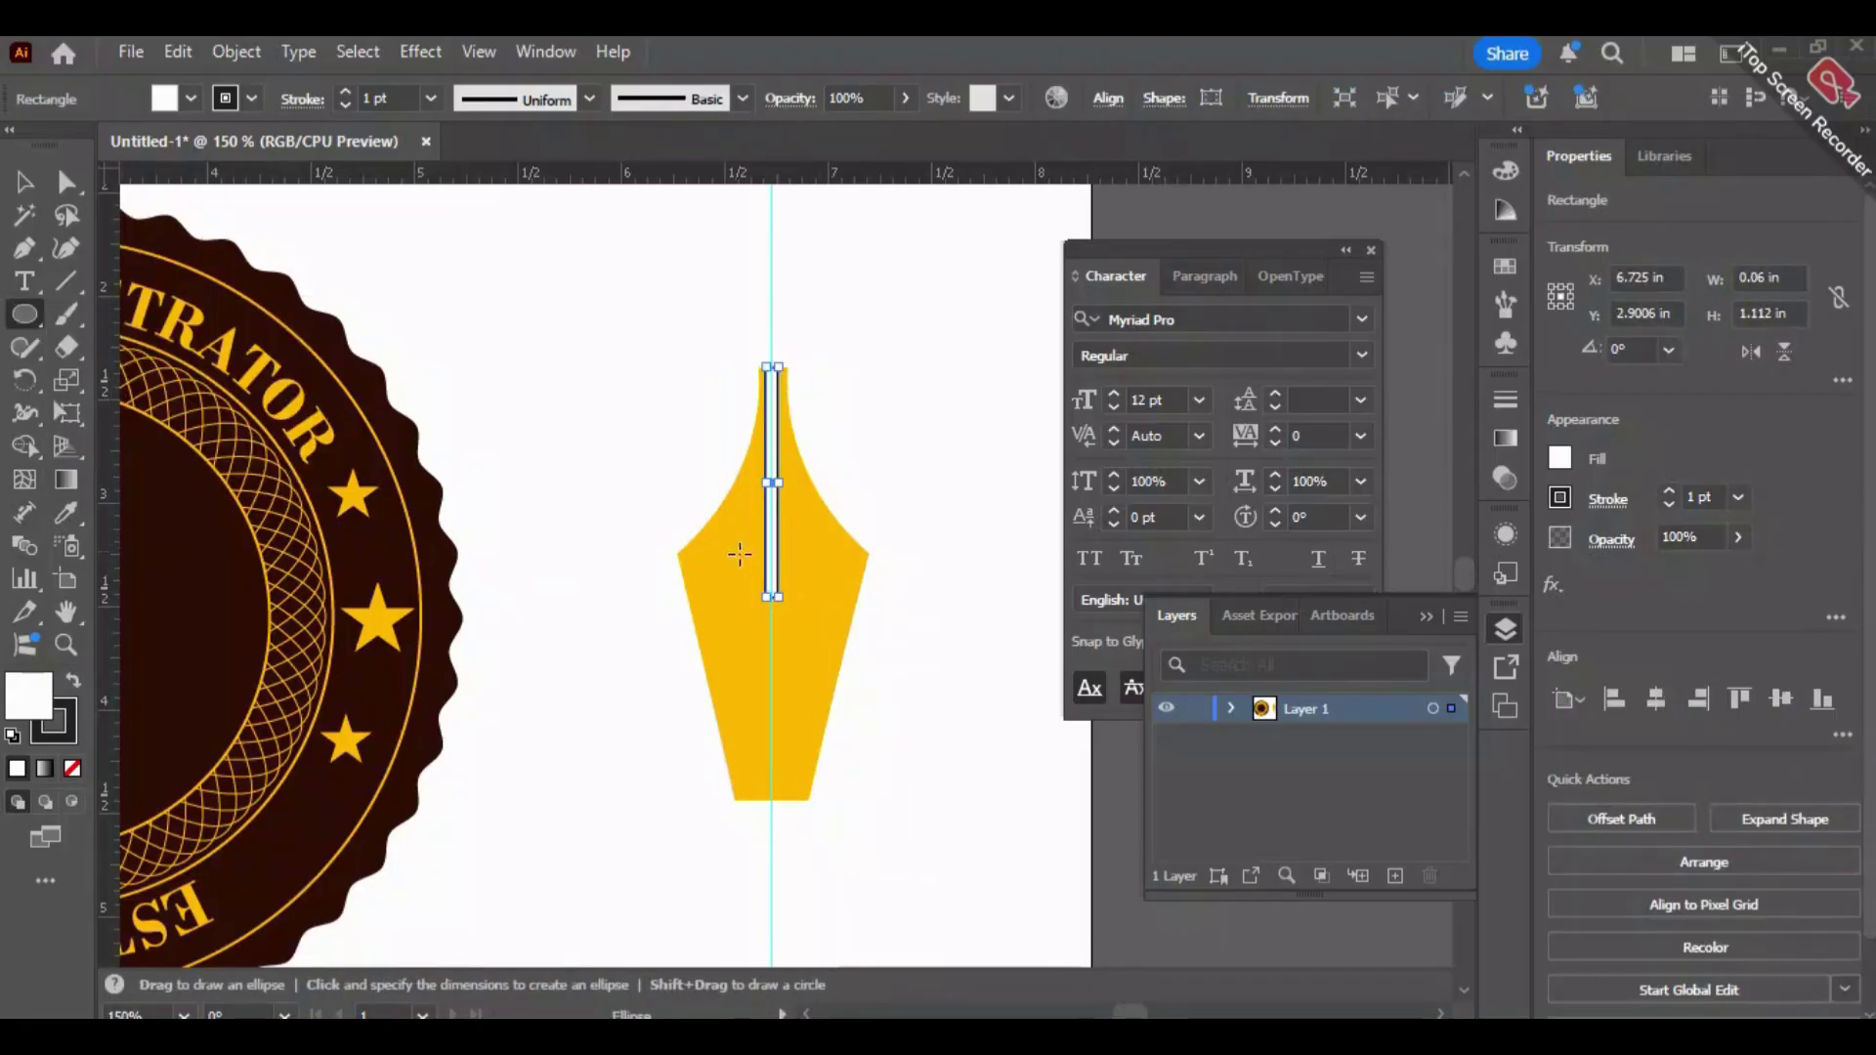
pyautogui.moveTo(772, 588); pyautogui.dragTo(798, 612)
pyautogui.press('a')
pyautogui.click(26, 183)
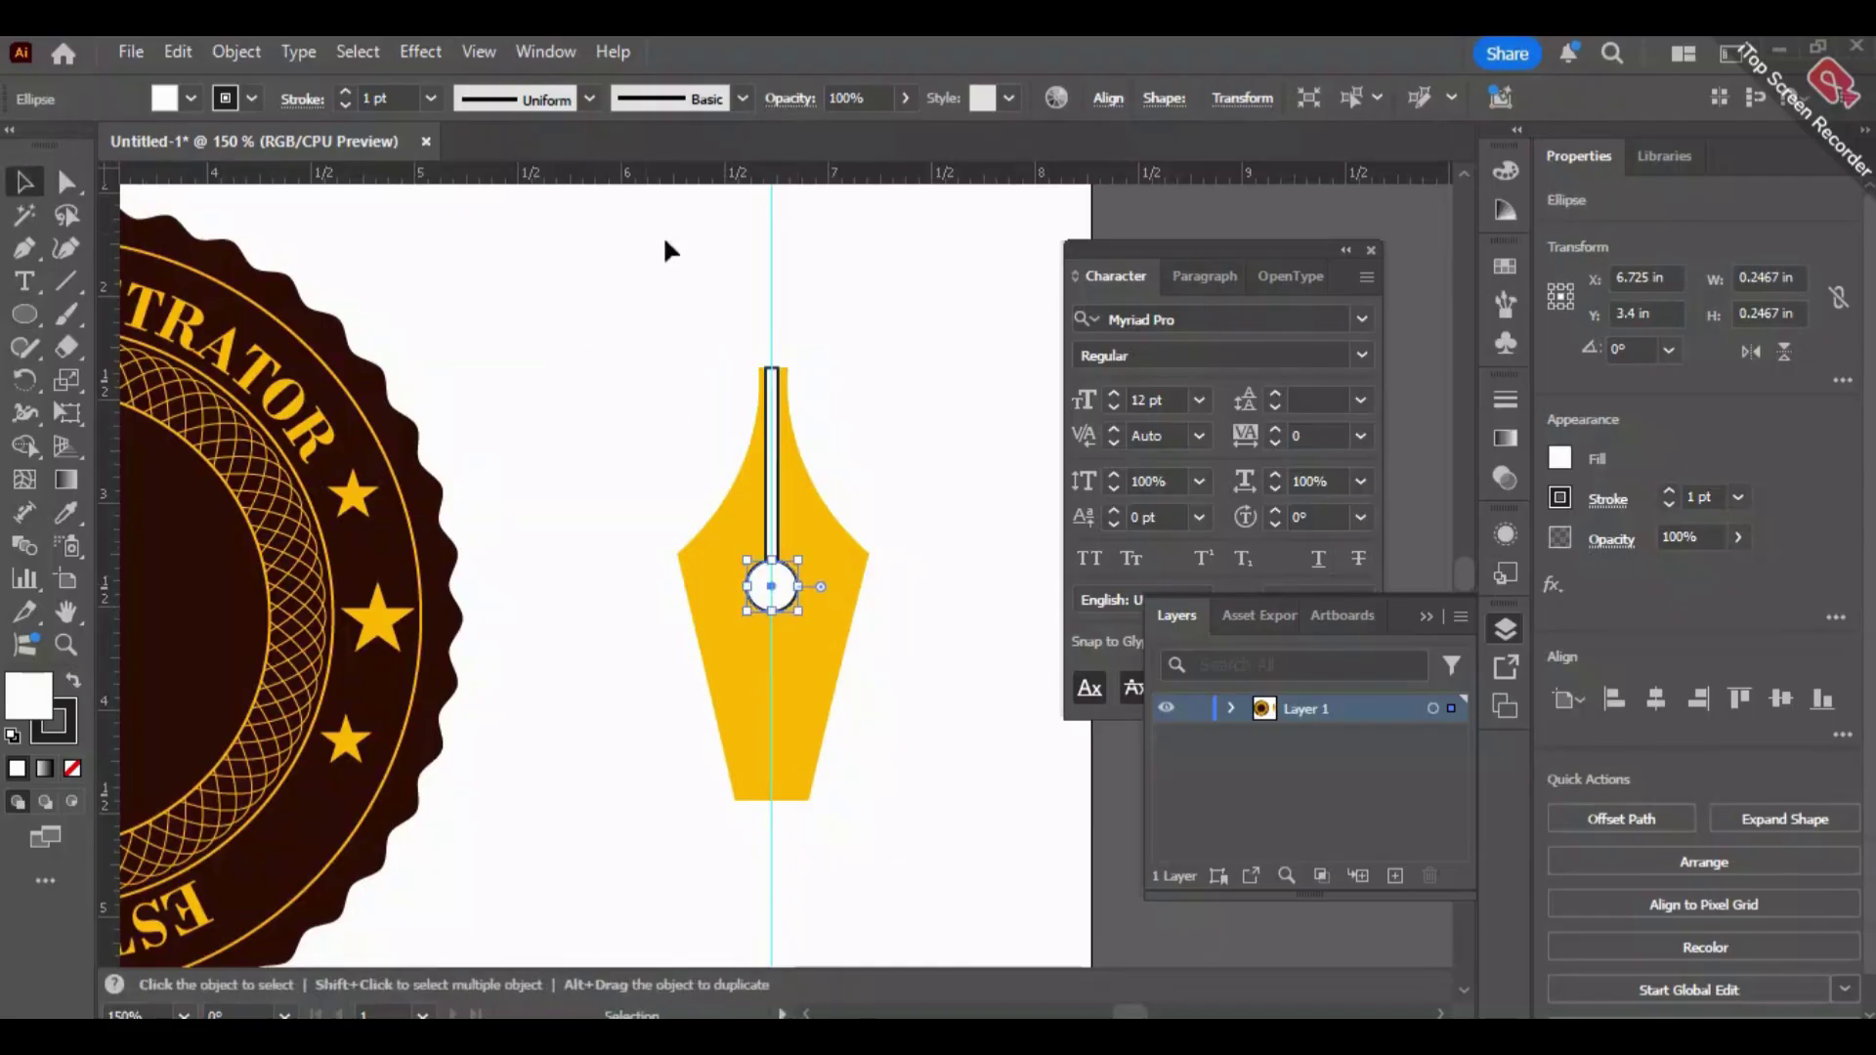
# Select the nib, slit and circle, and cut the circle and slit regions out of the nib with Shape Builder.
pyautogui.moveTo(900, 291); pyautogui.dragTo(809, 728)
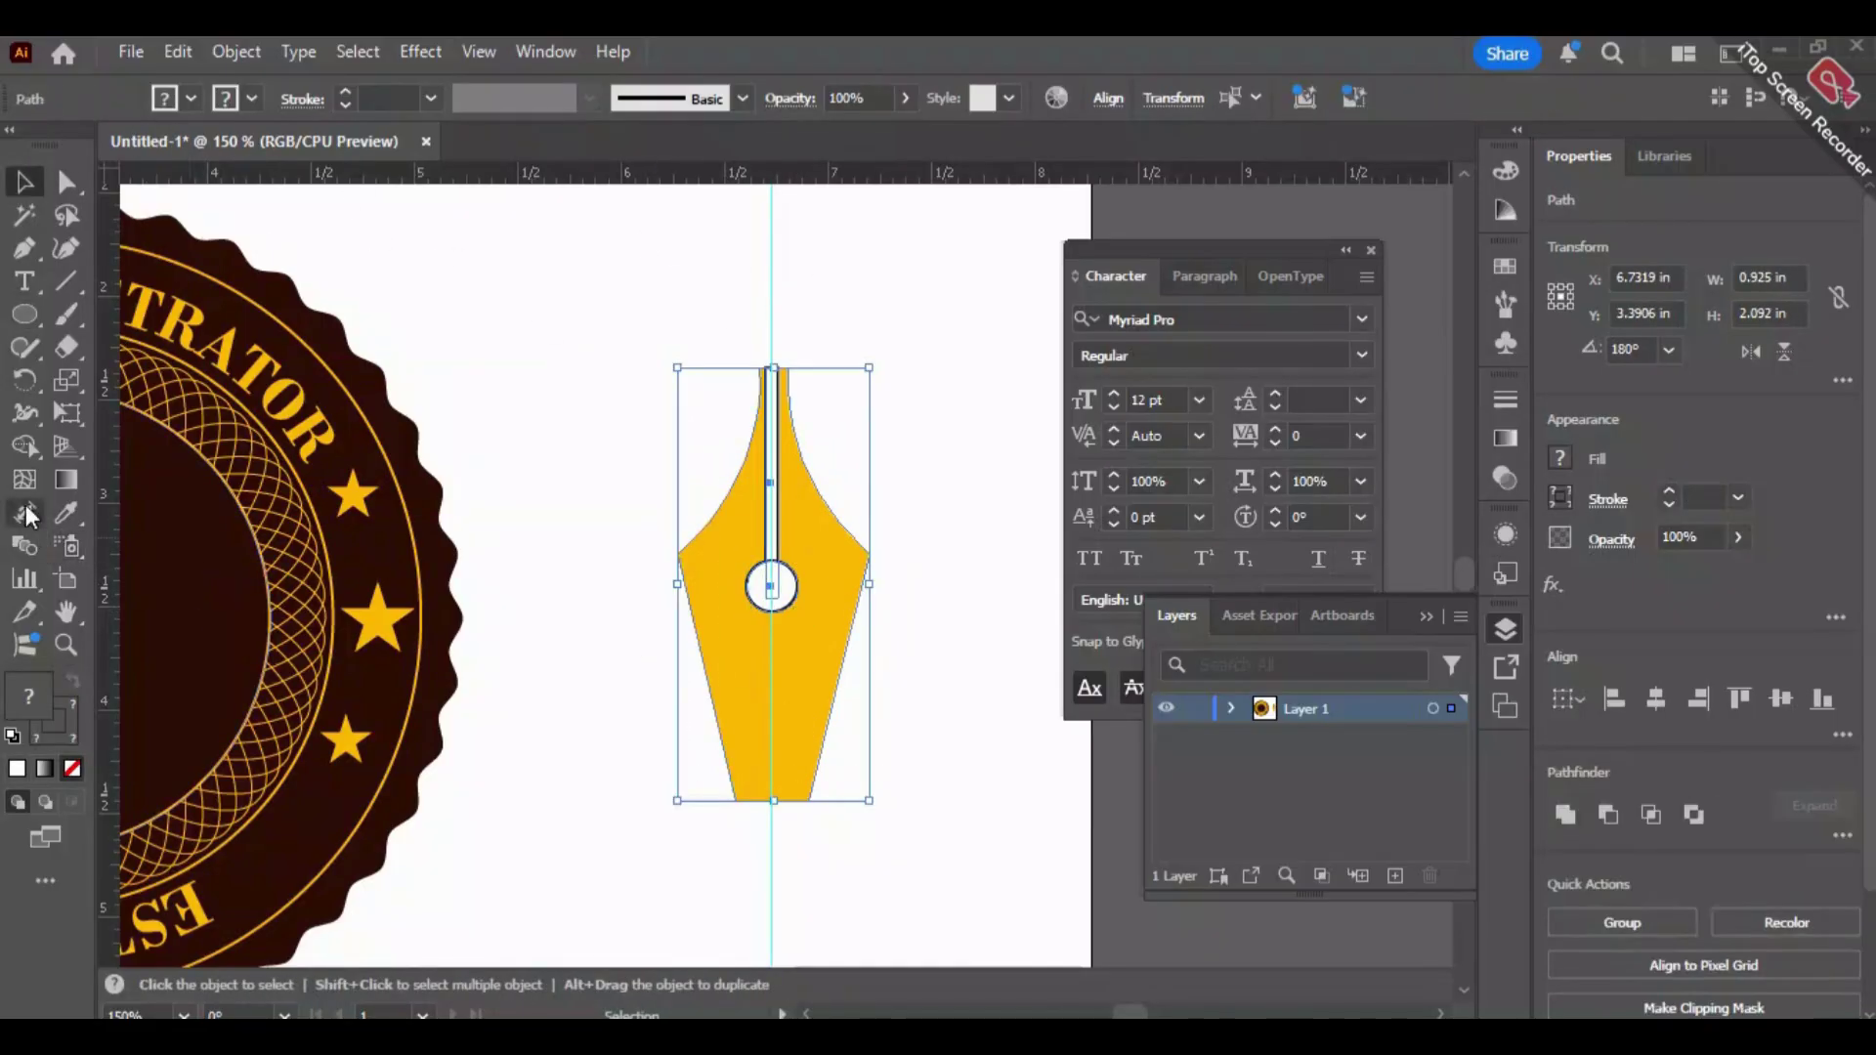
pyautogui.click(30, 436)
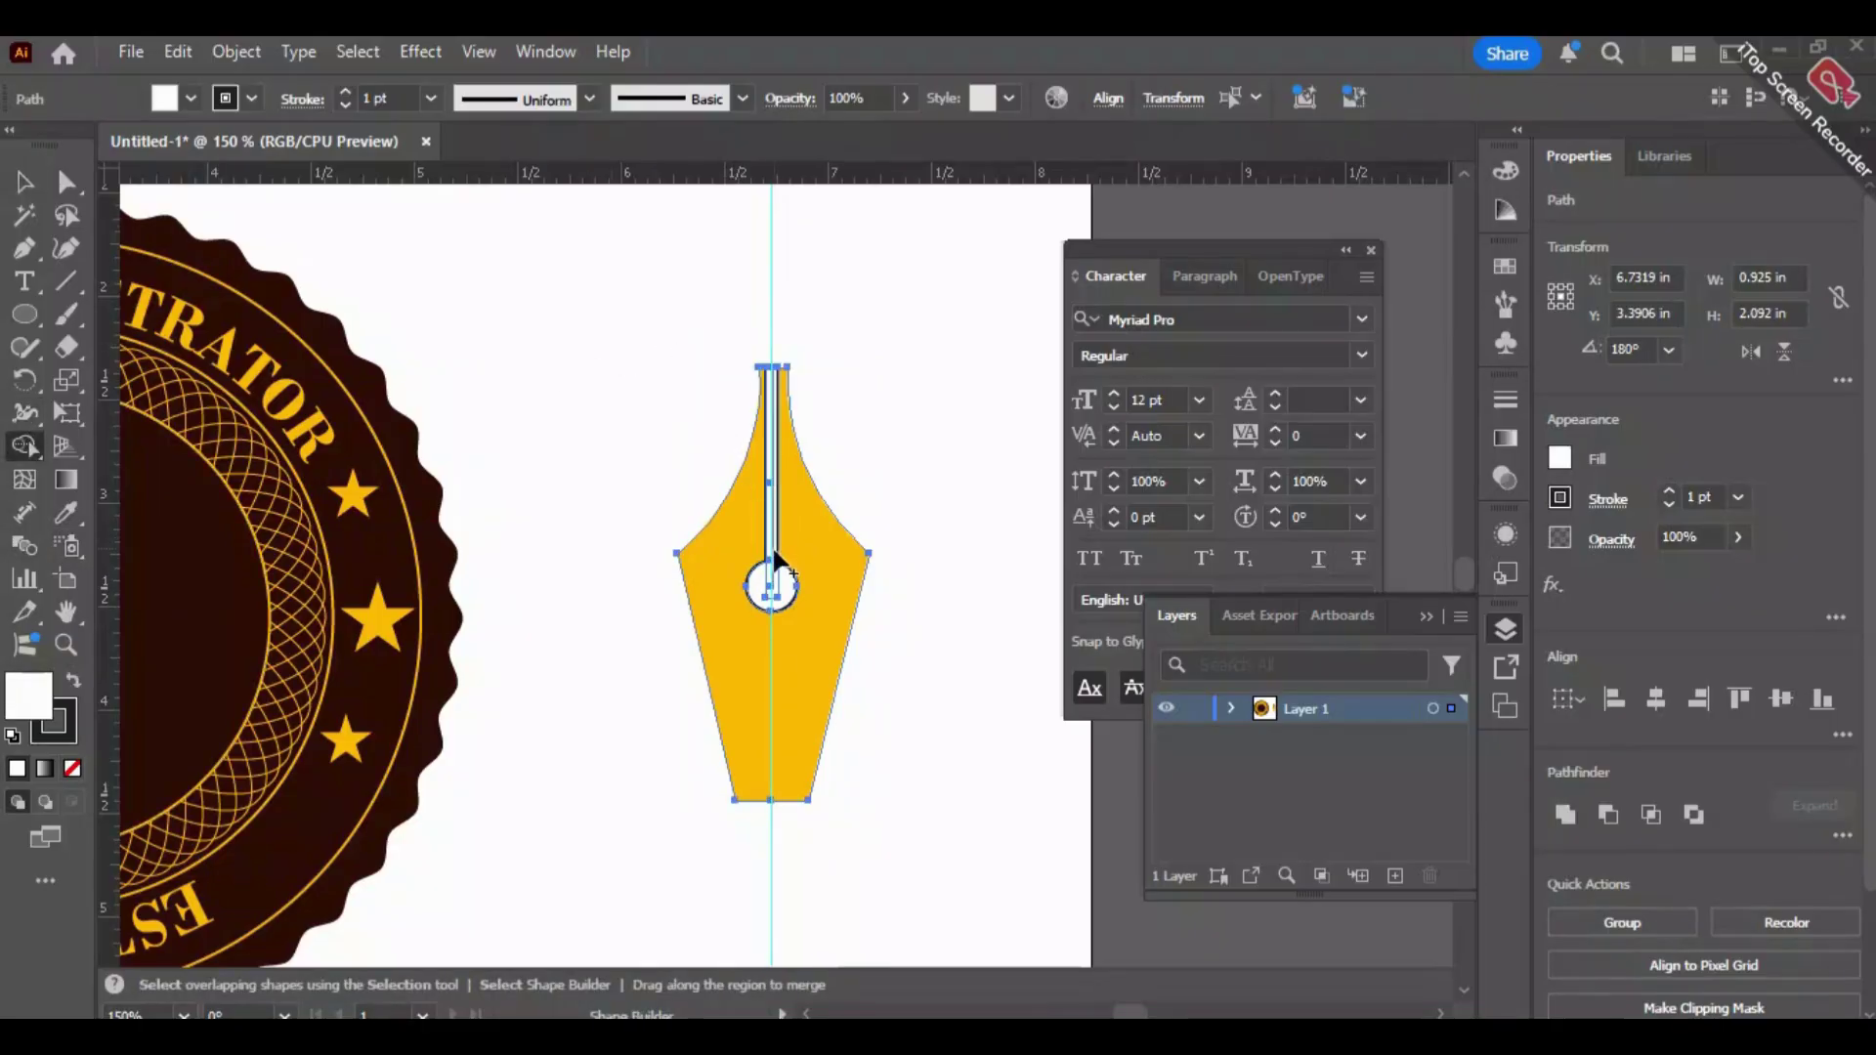
pyautogui.press('alt')
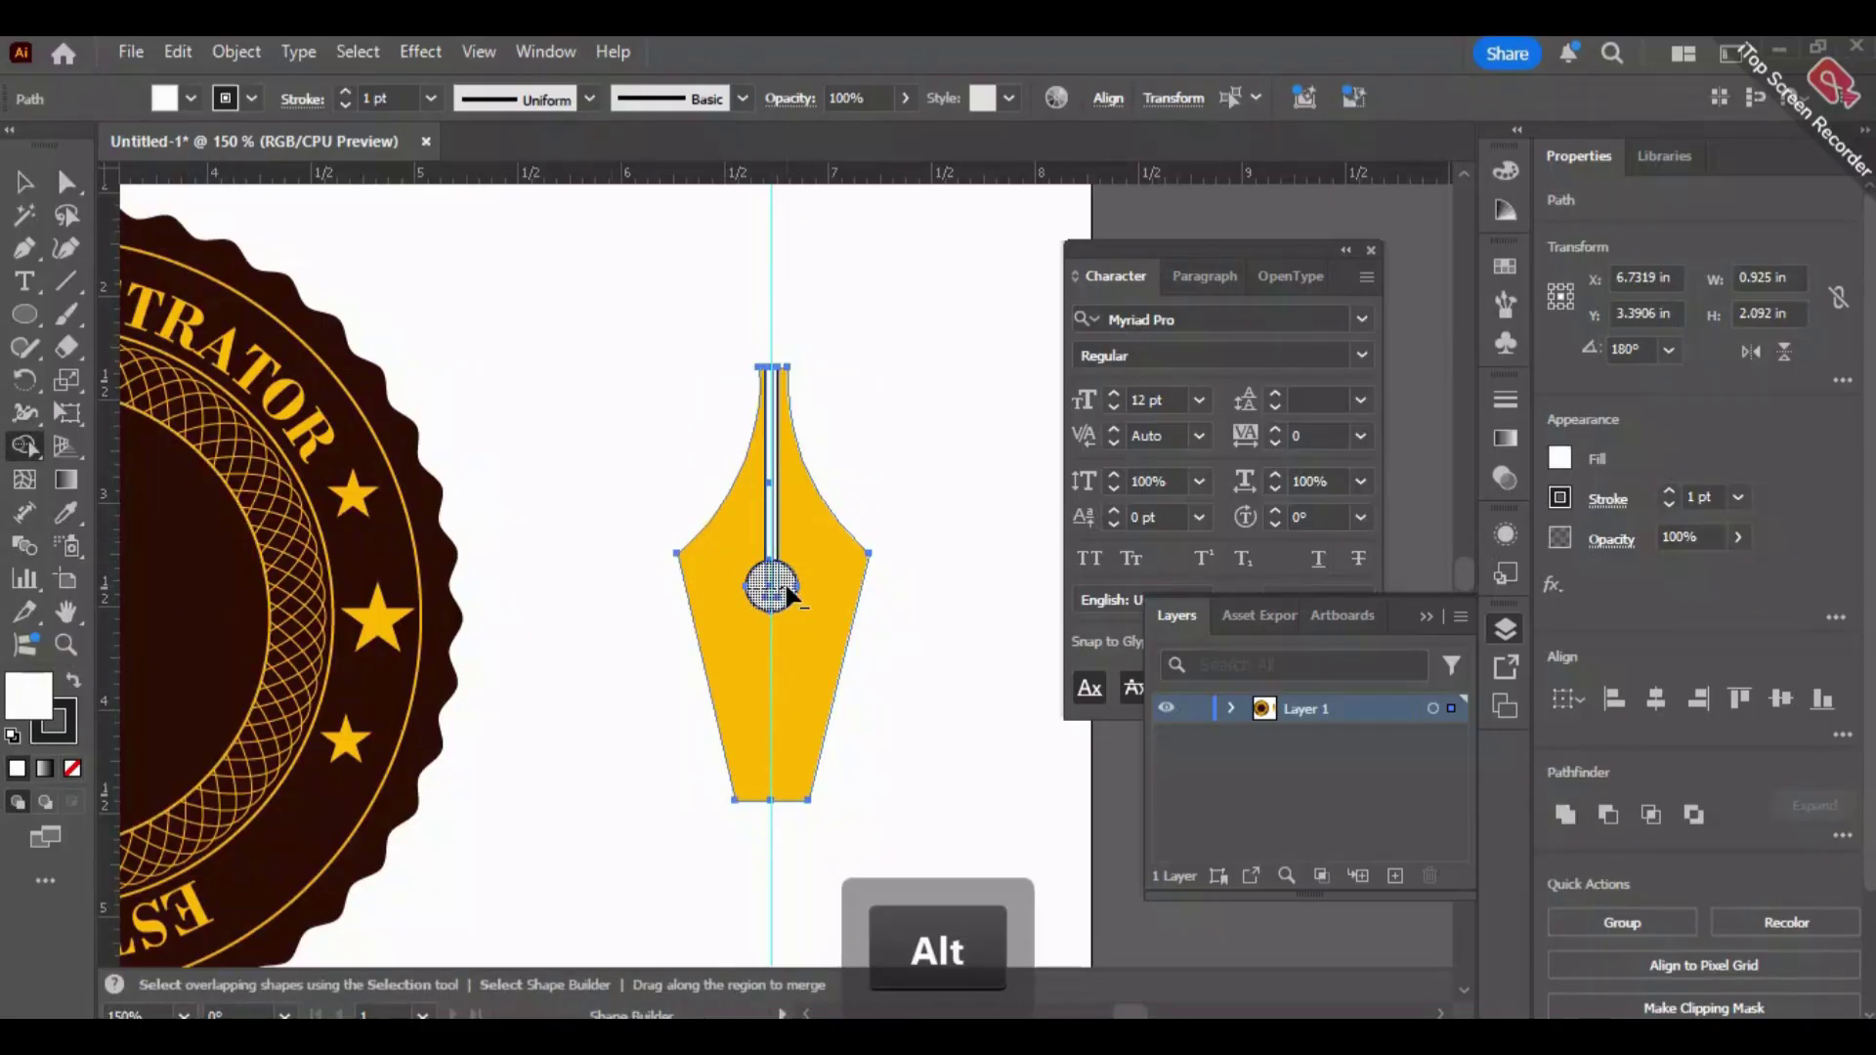
pyautogui.keyDown('alt'); pyautogui.click(774, 583); pyautogui.keyUp('alt')
pyautogui.moveTo(773, 568); pyautogui.dragTo(773, 420)
pyautogui.press('v')
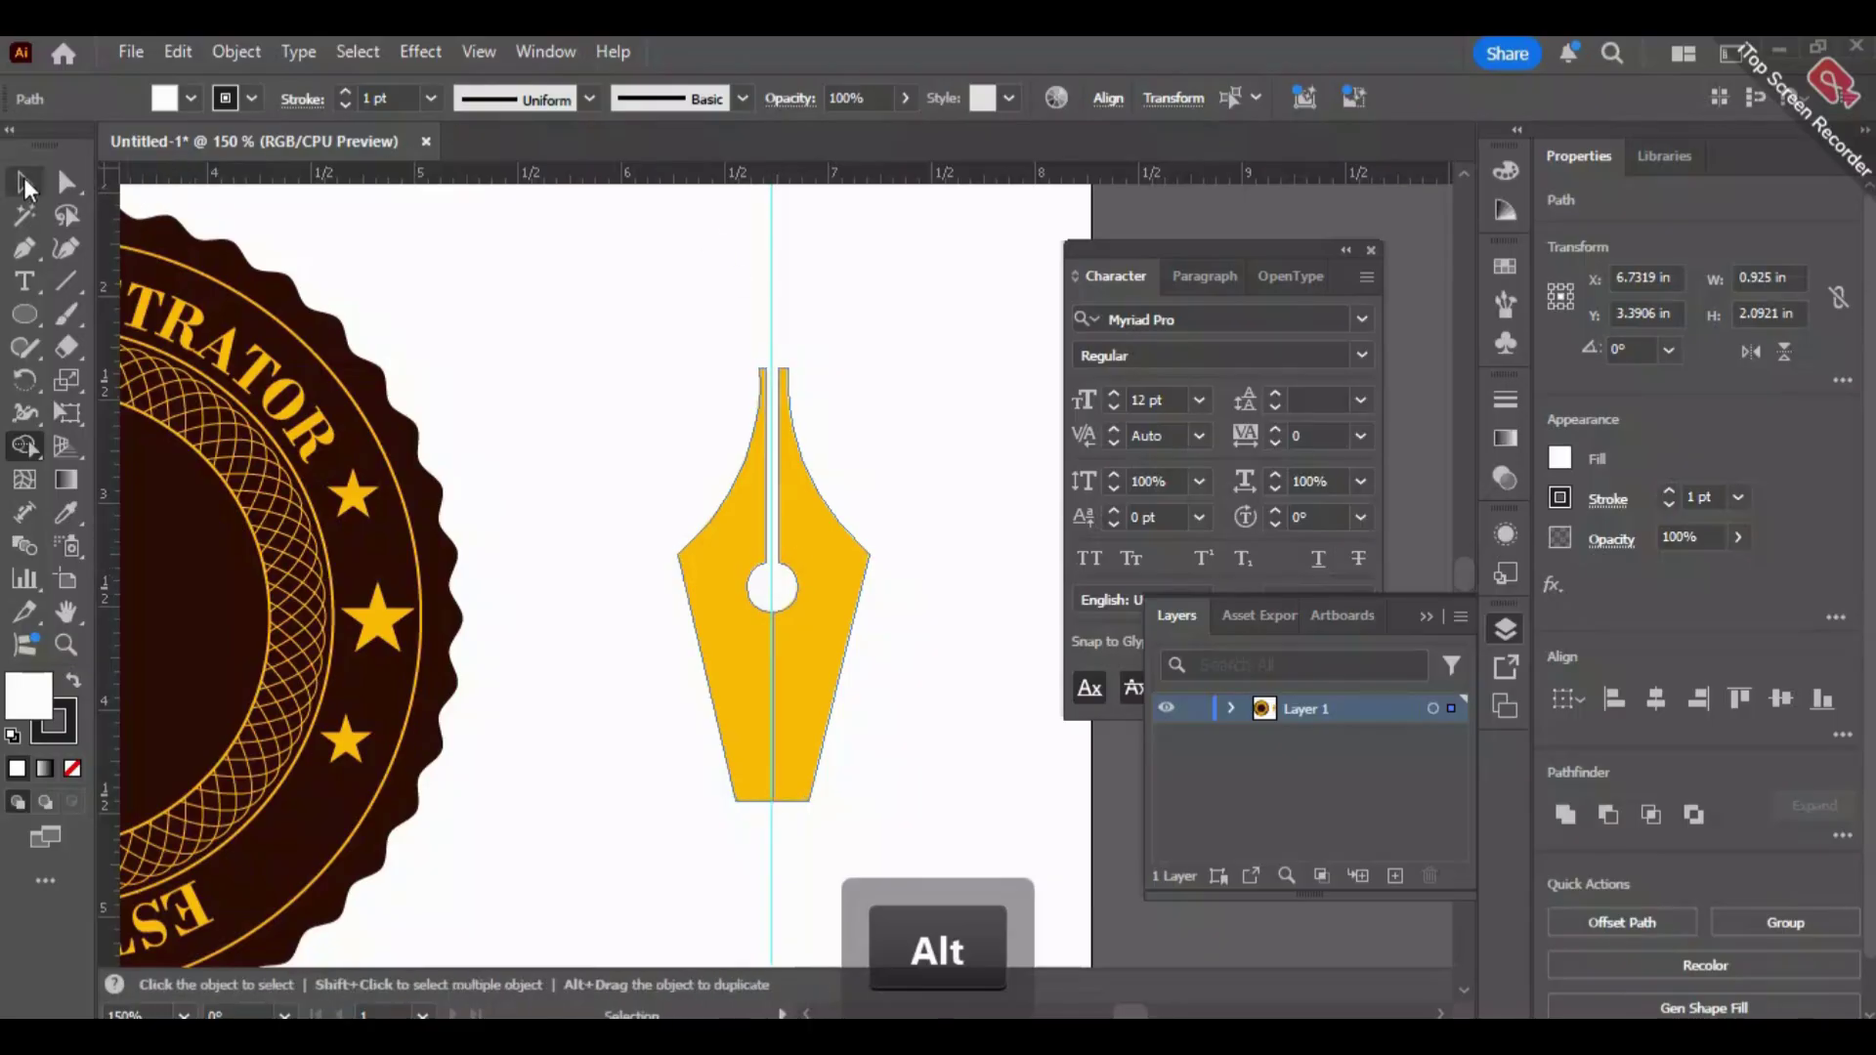
pyautogui.click(637, 342)
# Draw a yellow rectangle of about 0.46 by 0.27 in just below the nib's base, centred on the guide.
pyautogui.scroll(-2, 632, 342)
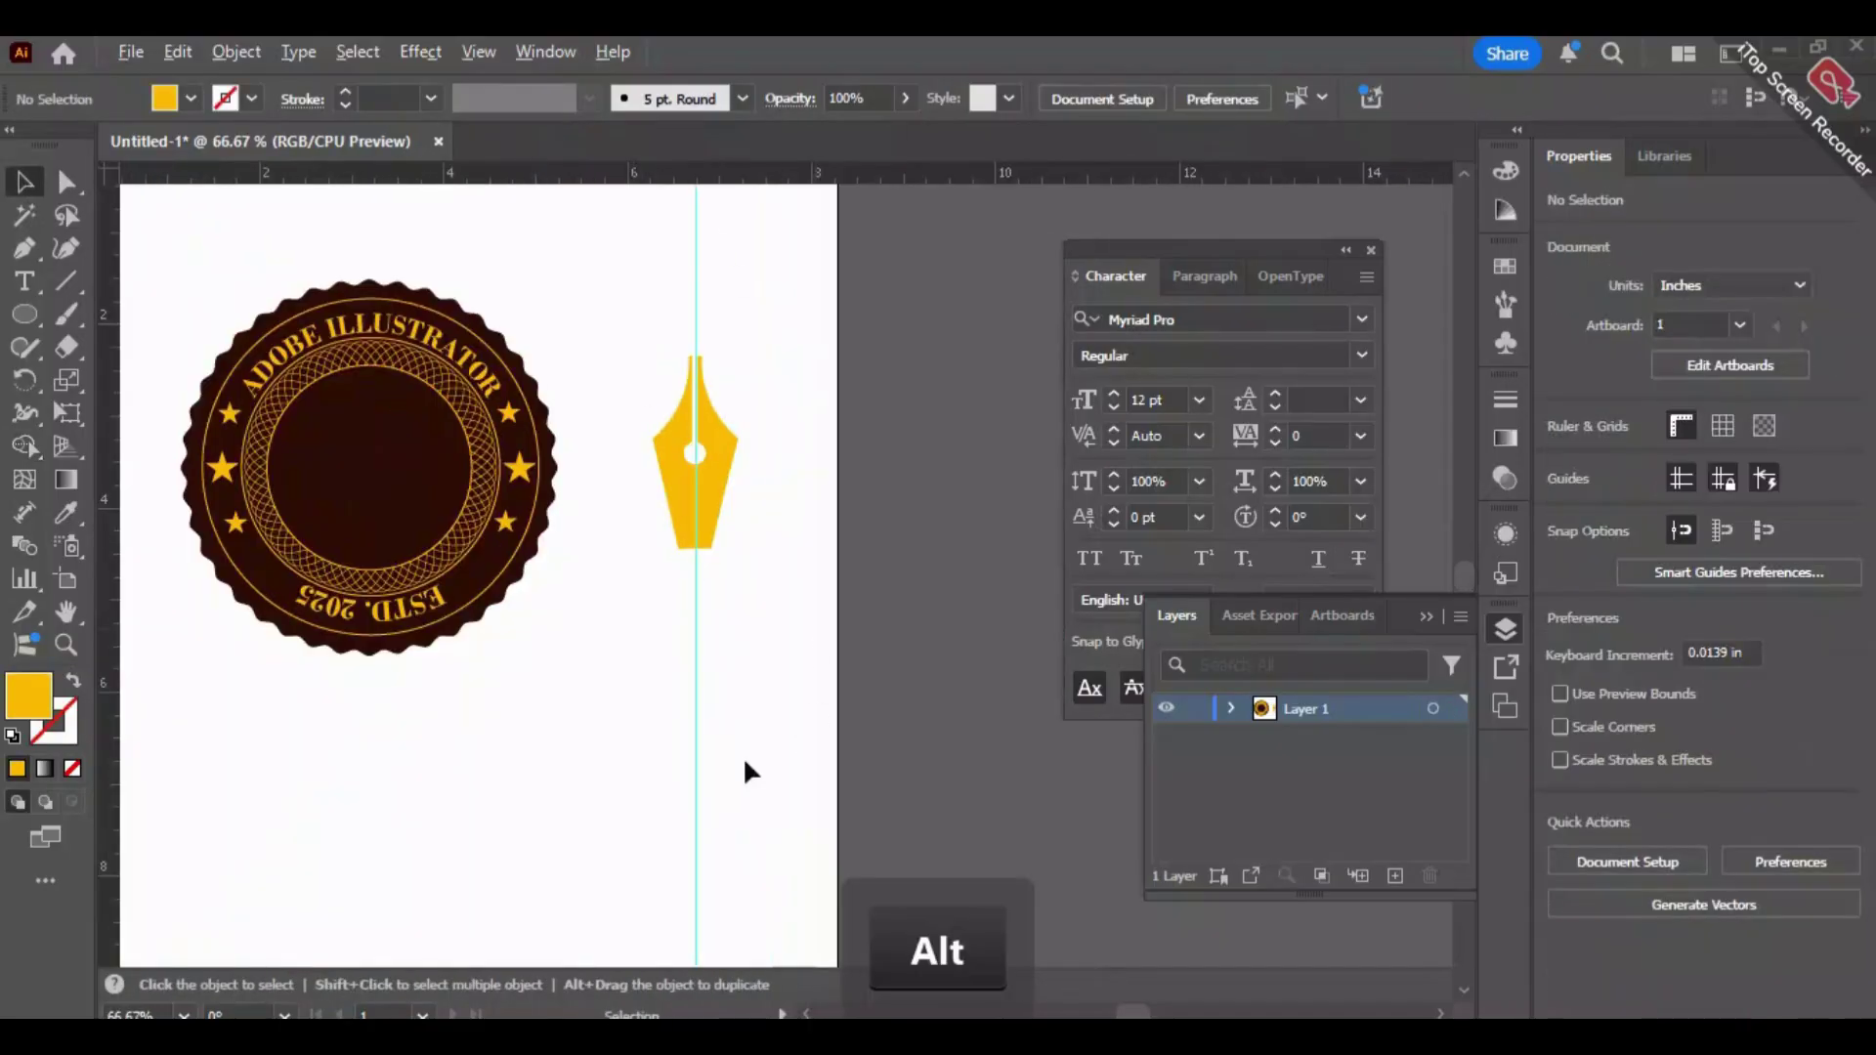
pyautogui.moveTo(546, 596); pyautogui.dragTo(644, 693)
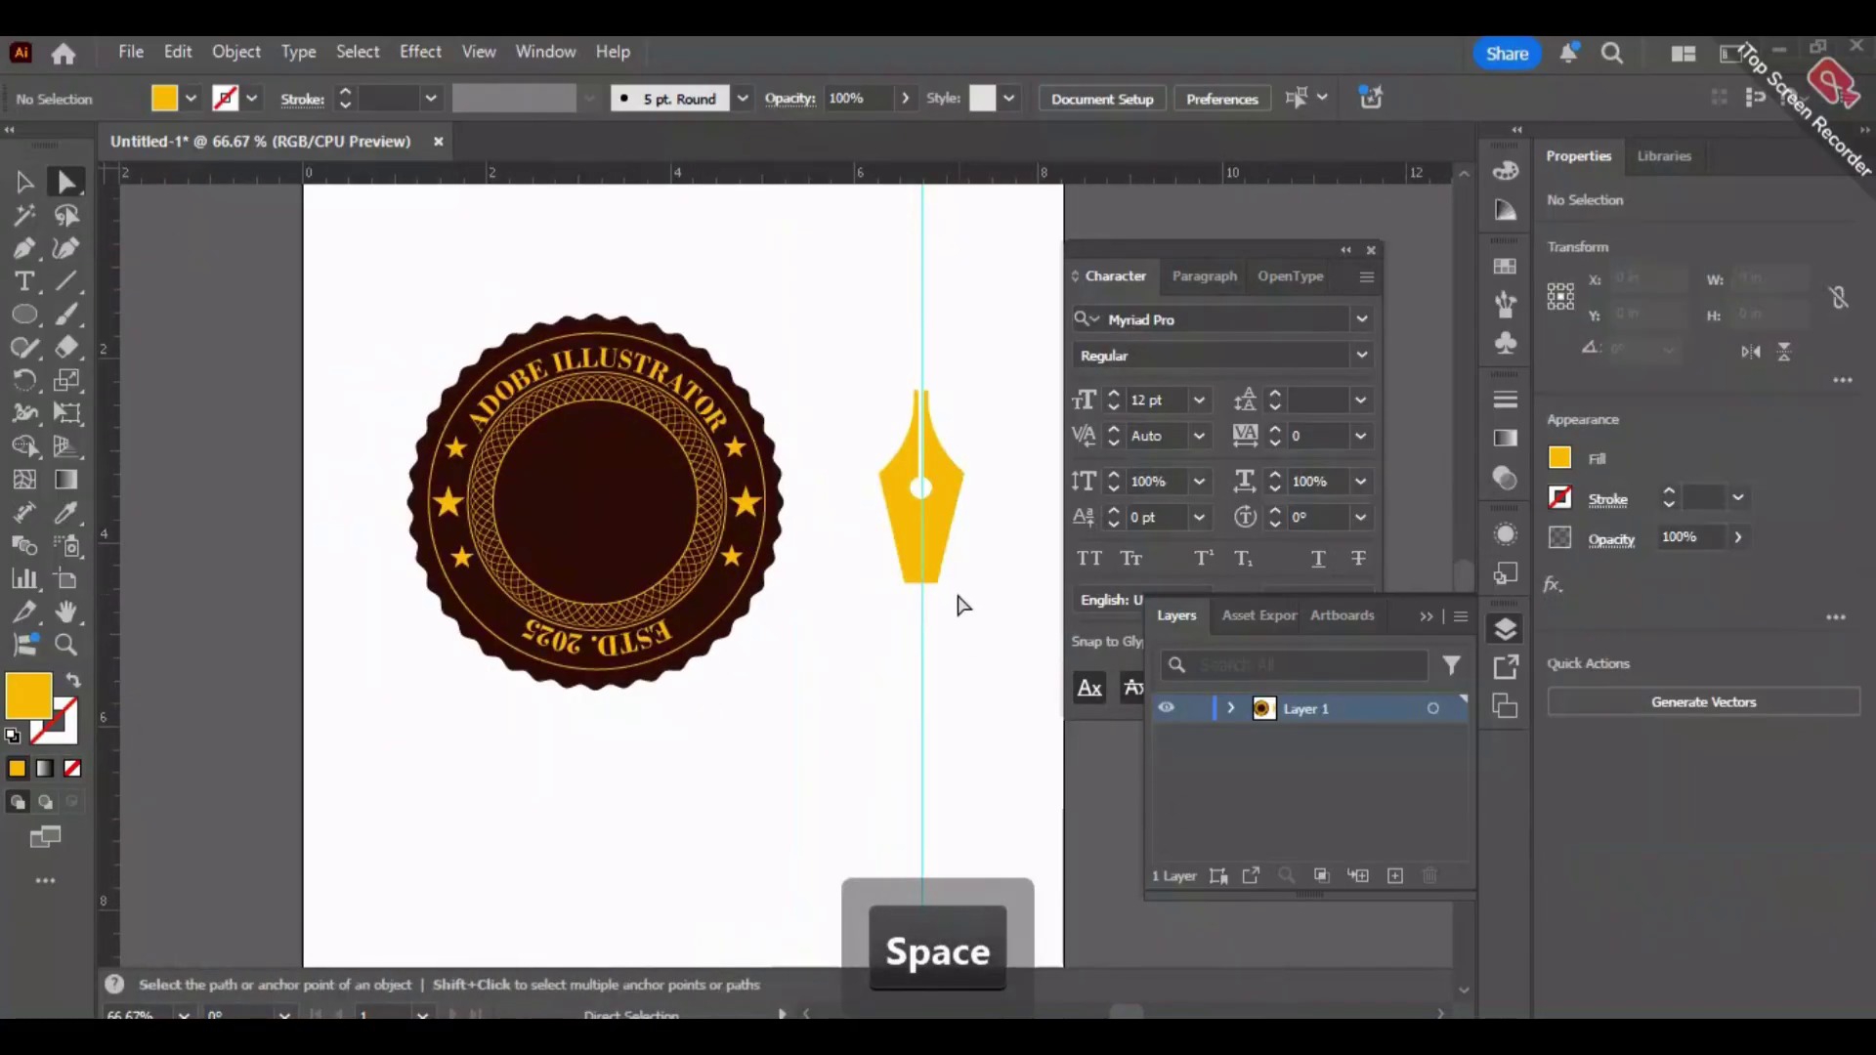
pyautogui.scroll(2, 961, 608)
pyautogui.moveTo(976, 527); pyautogui.dragTo(818, 607)
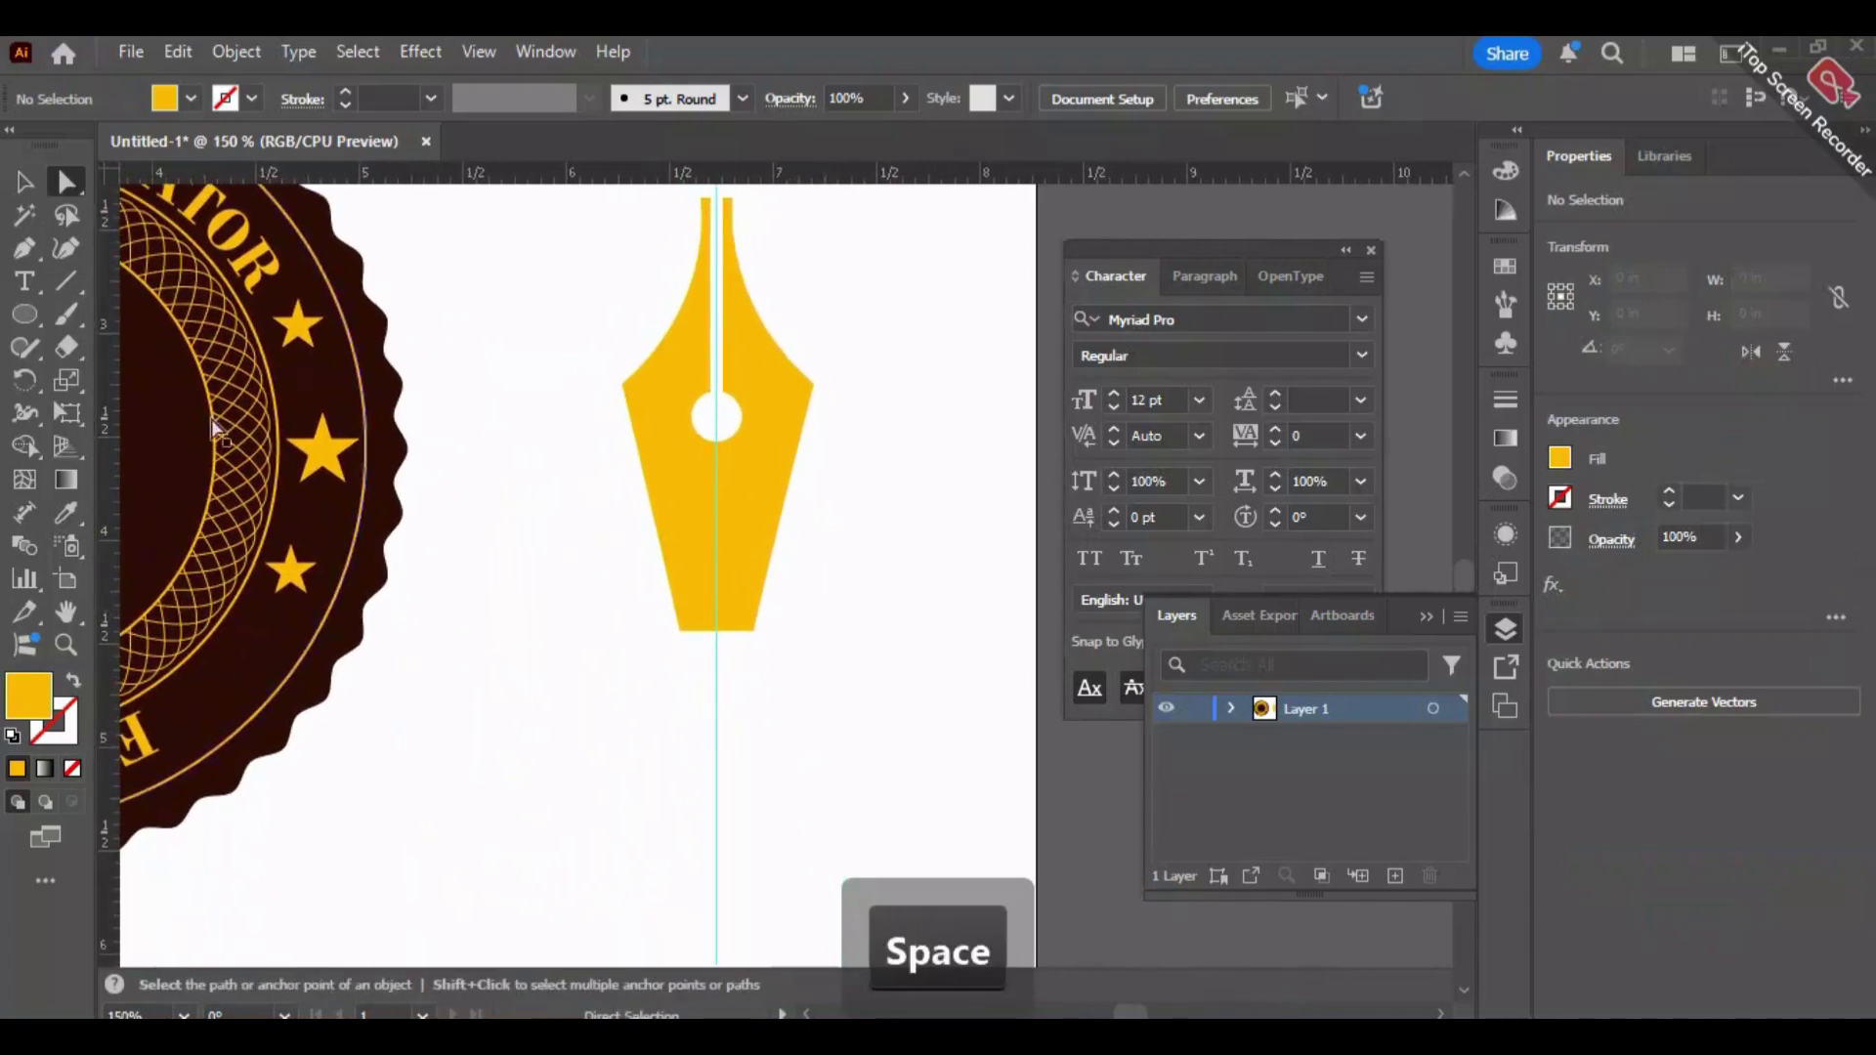
pyautogui.click(25, 317)
pyautogui.click(146, 314)
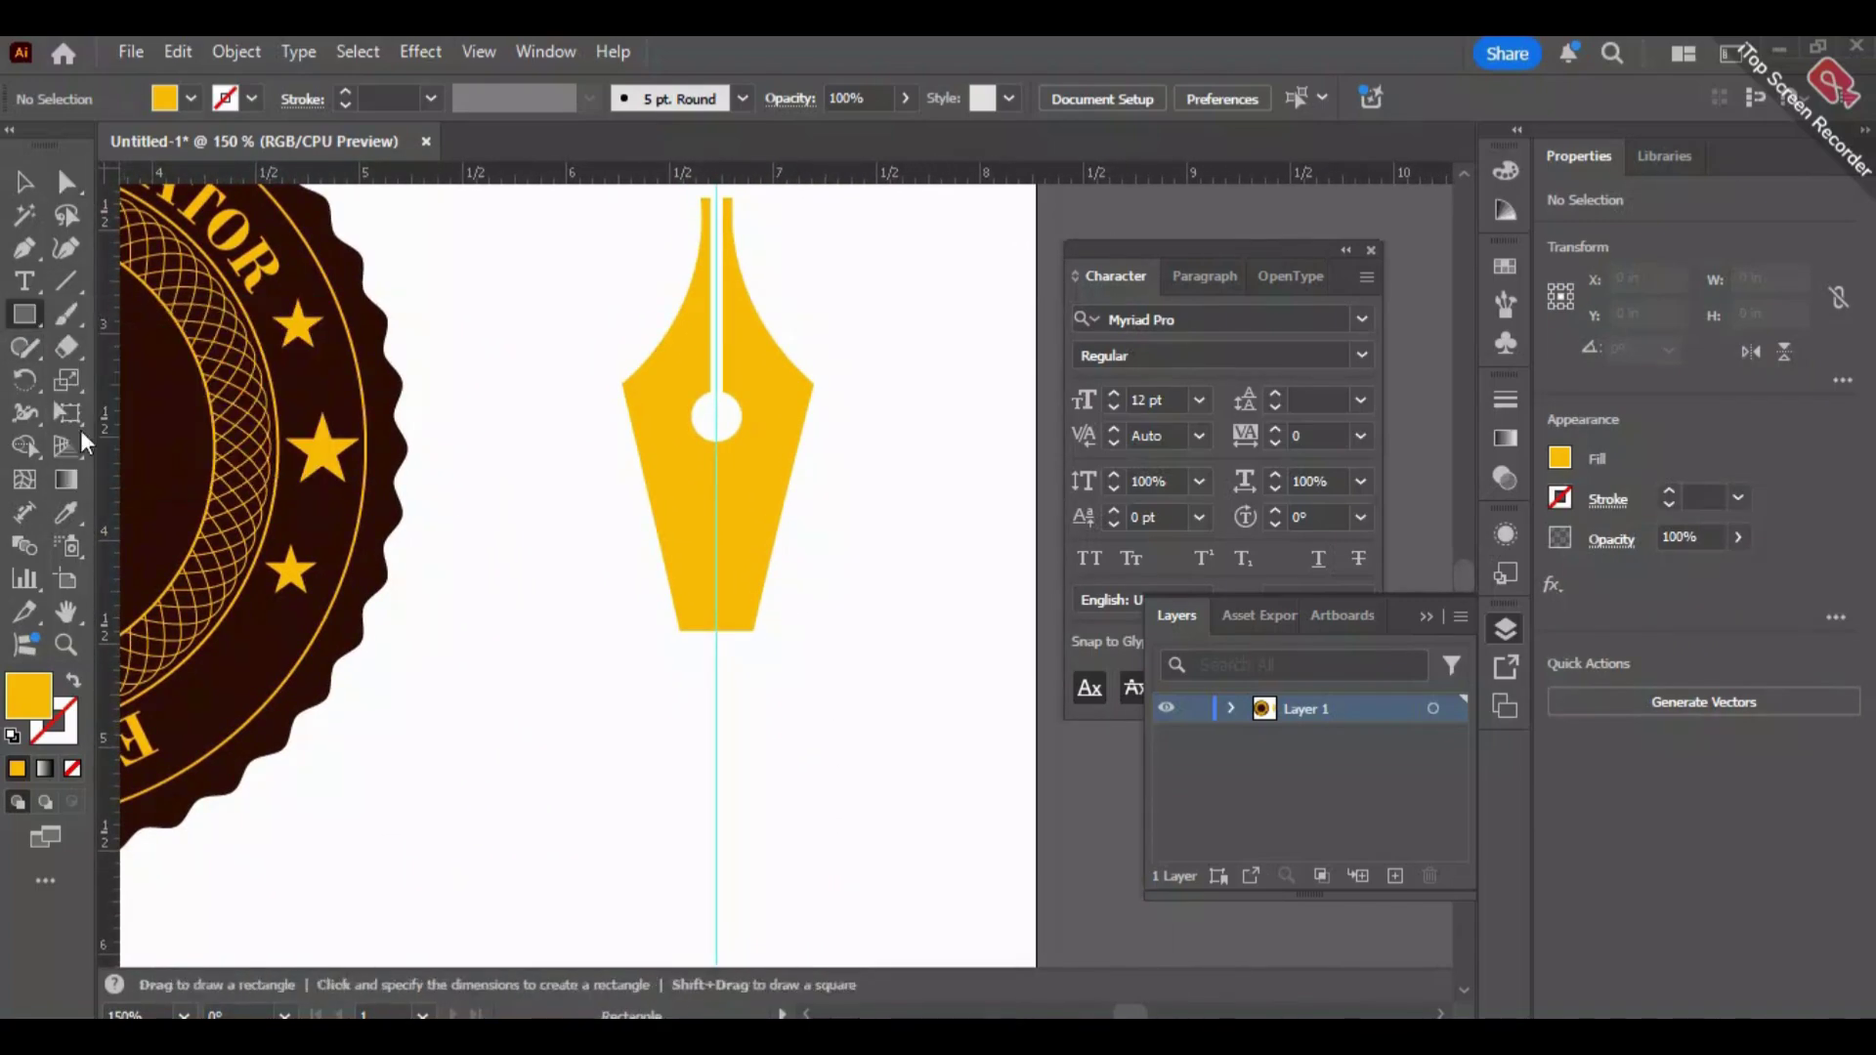
pyautogui.moveTo(666, 642); pyautogui.dragTo(765, 695)
pyautogui.press('v')
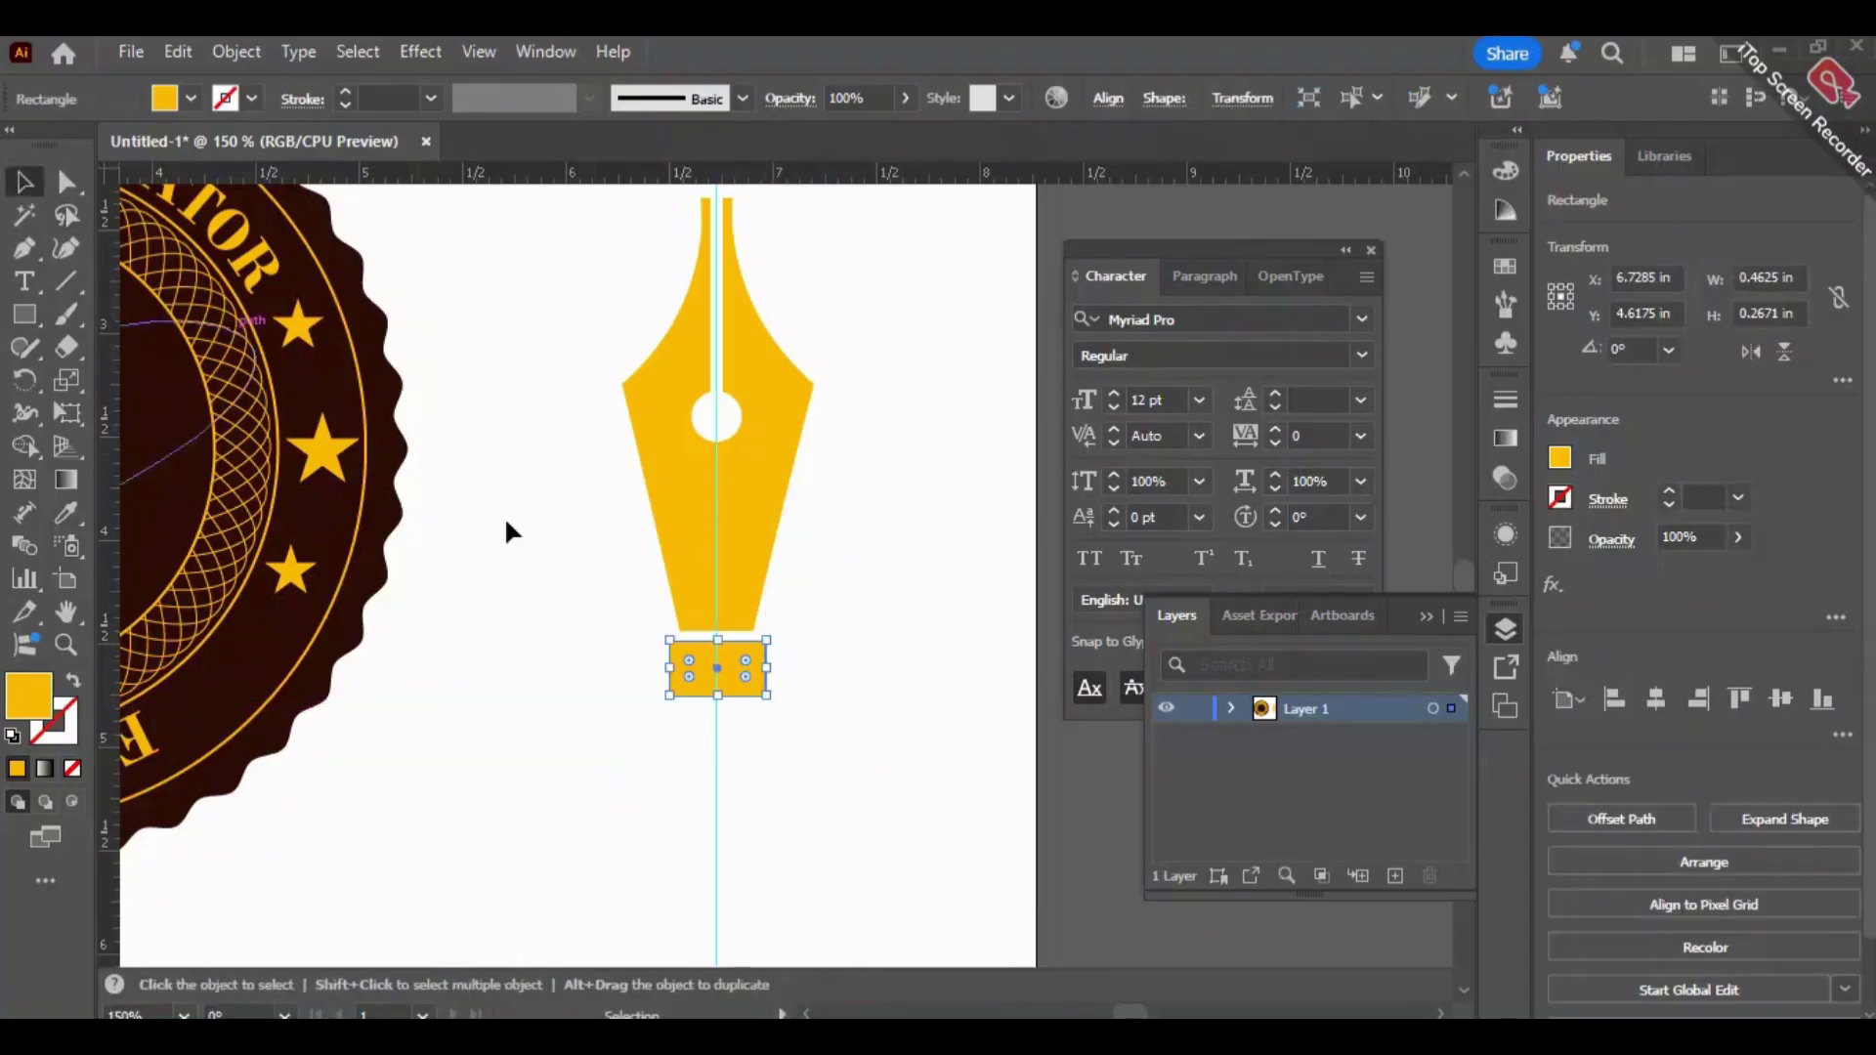
pyautogui.click(564, 560)
# Draw a circle about 1.7 in across above the nib, and swap its fill and stroke for a yellow outline.
pyautogui.scroll(-2, 563, 556)
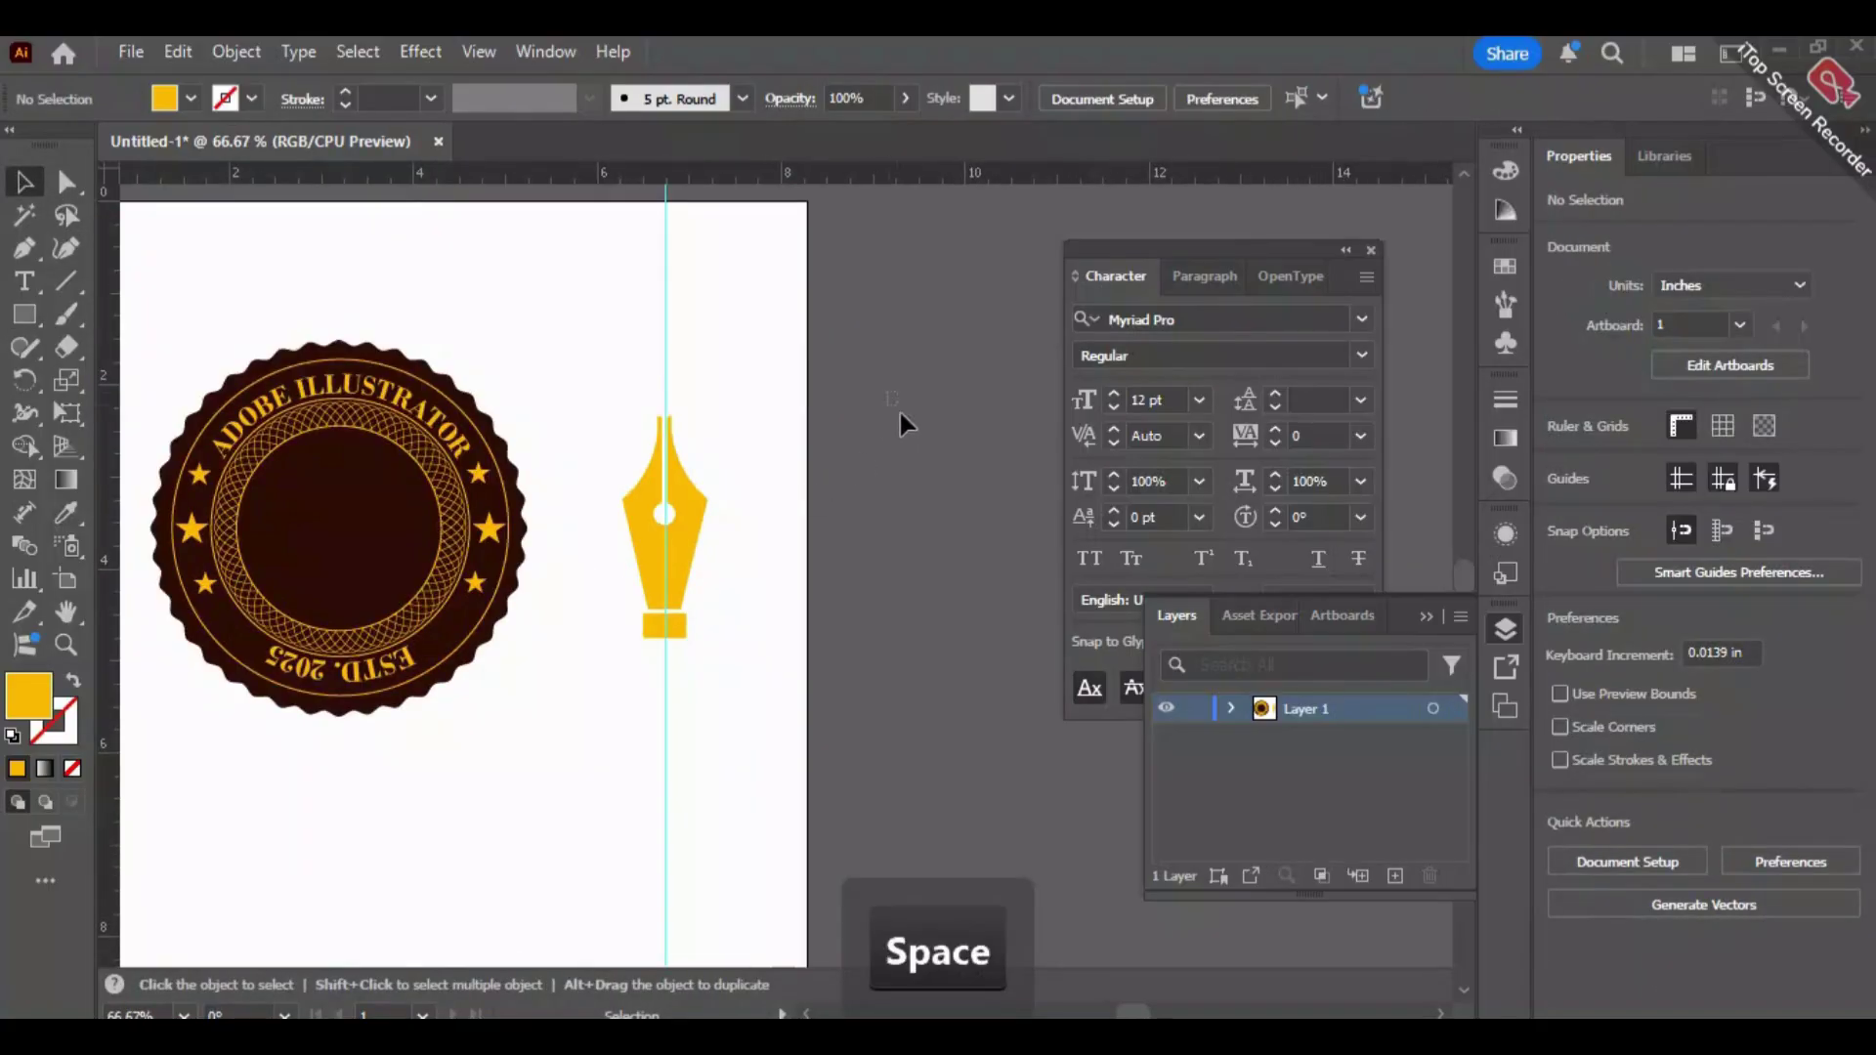
pyautogui.moveTo(733, 284); pyautogui.dragTo(772, 469)
pyautogui.moveTo(25, 314); pyautogui.dragTo(162, 381)
pyautogui.moveTo(570, 436); pyautogui.dragTo(725, 593)
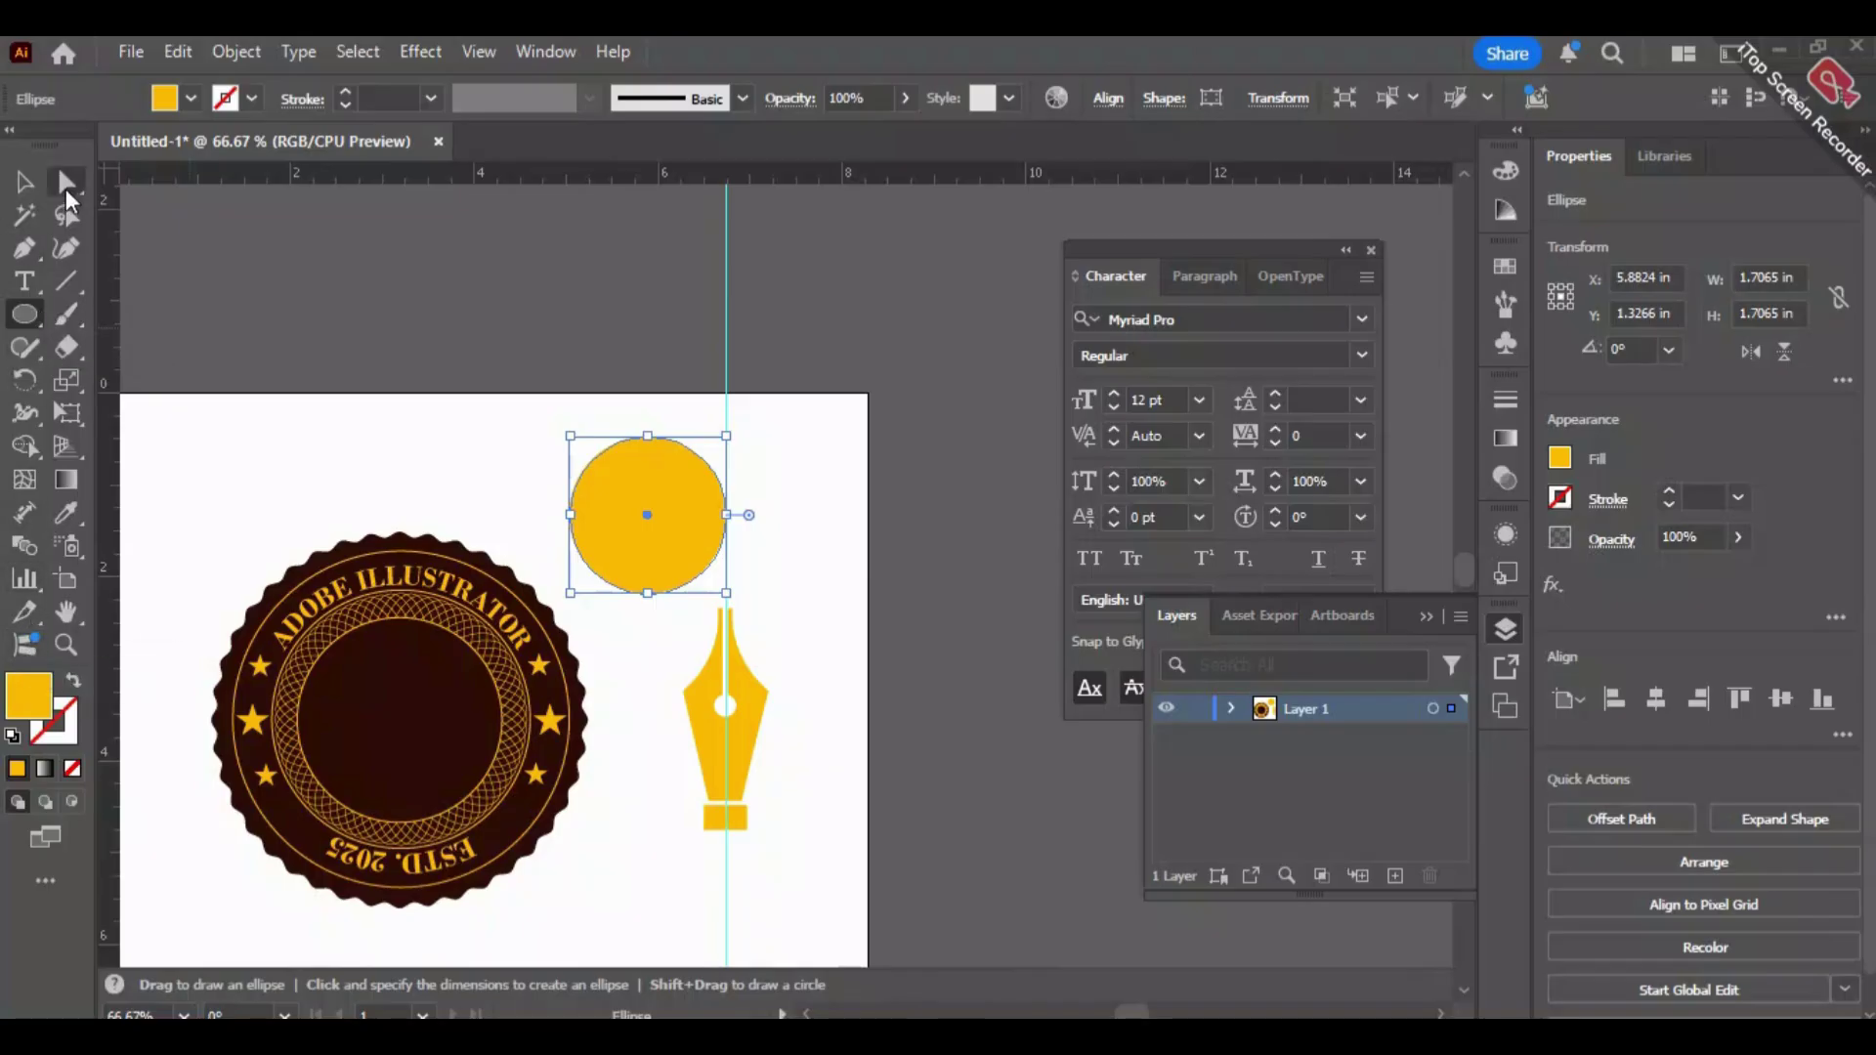
pyautogui.click(74, 680)
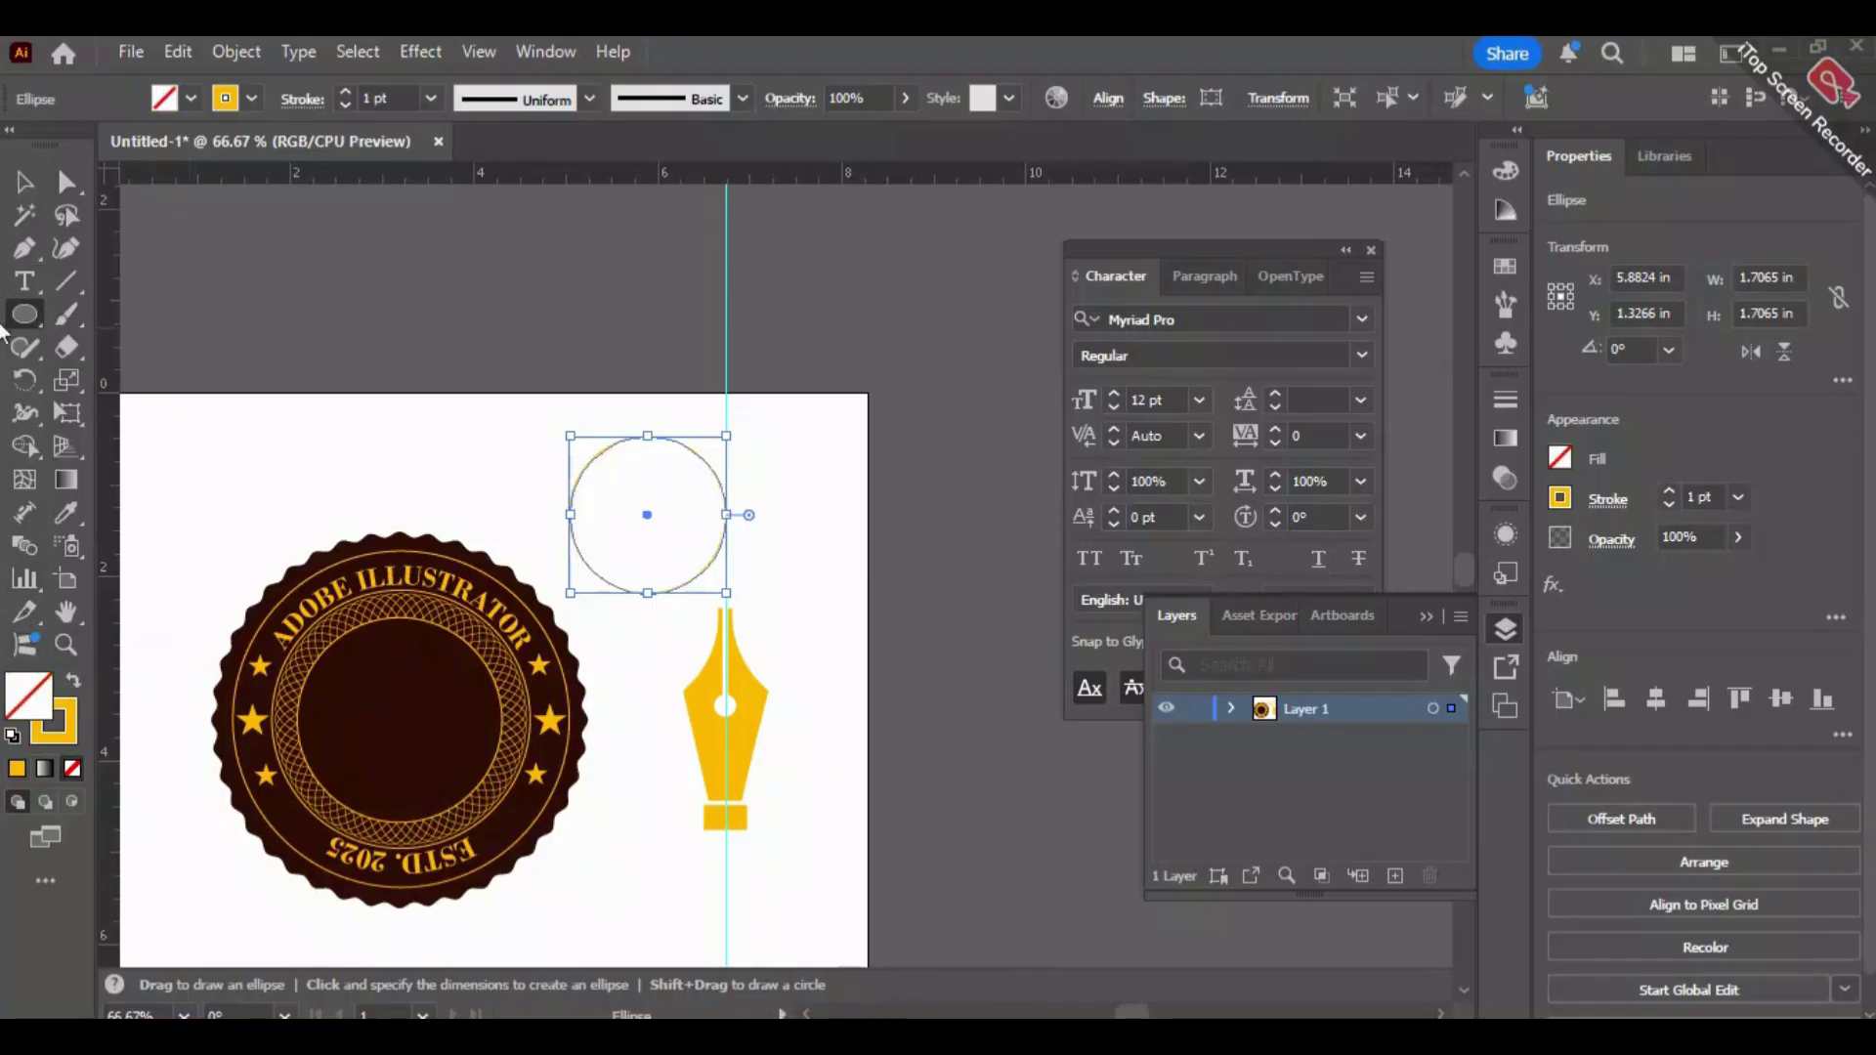
# Delete the circle's bottom anchor point to leave an upper arc, and set its stroke to 2 pt.
pyautogui.click(65, 181)
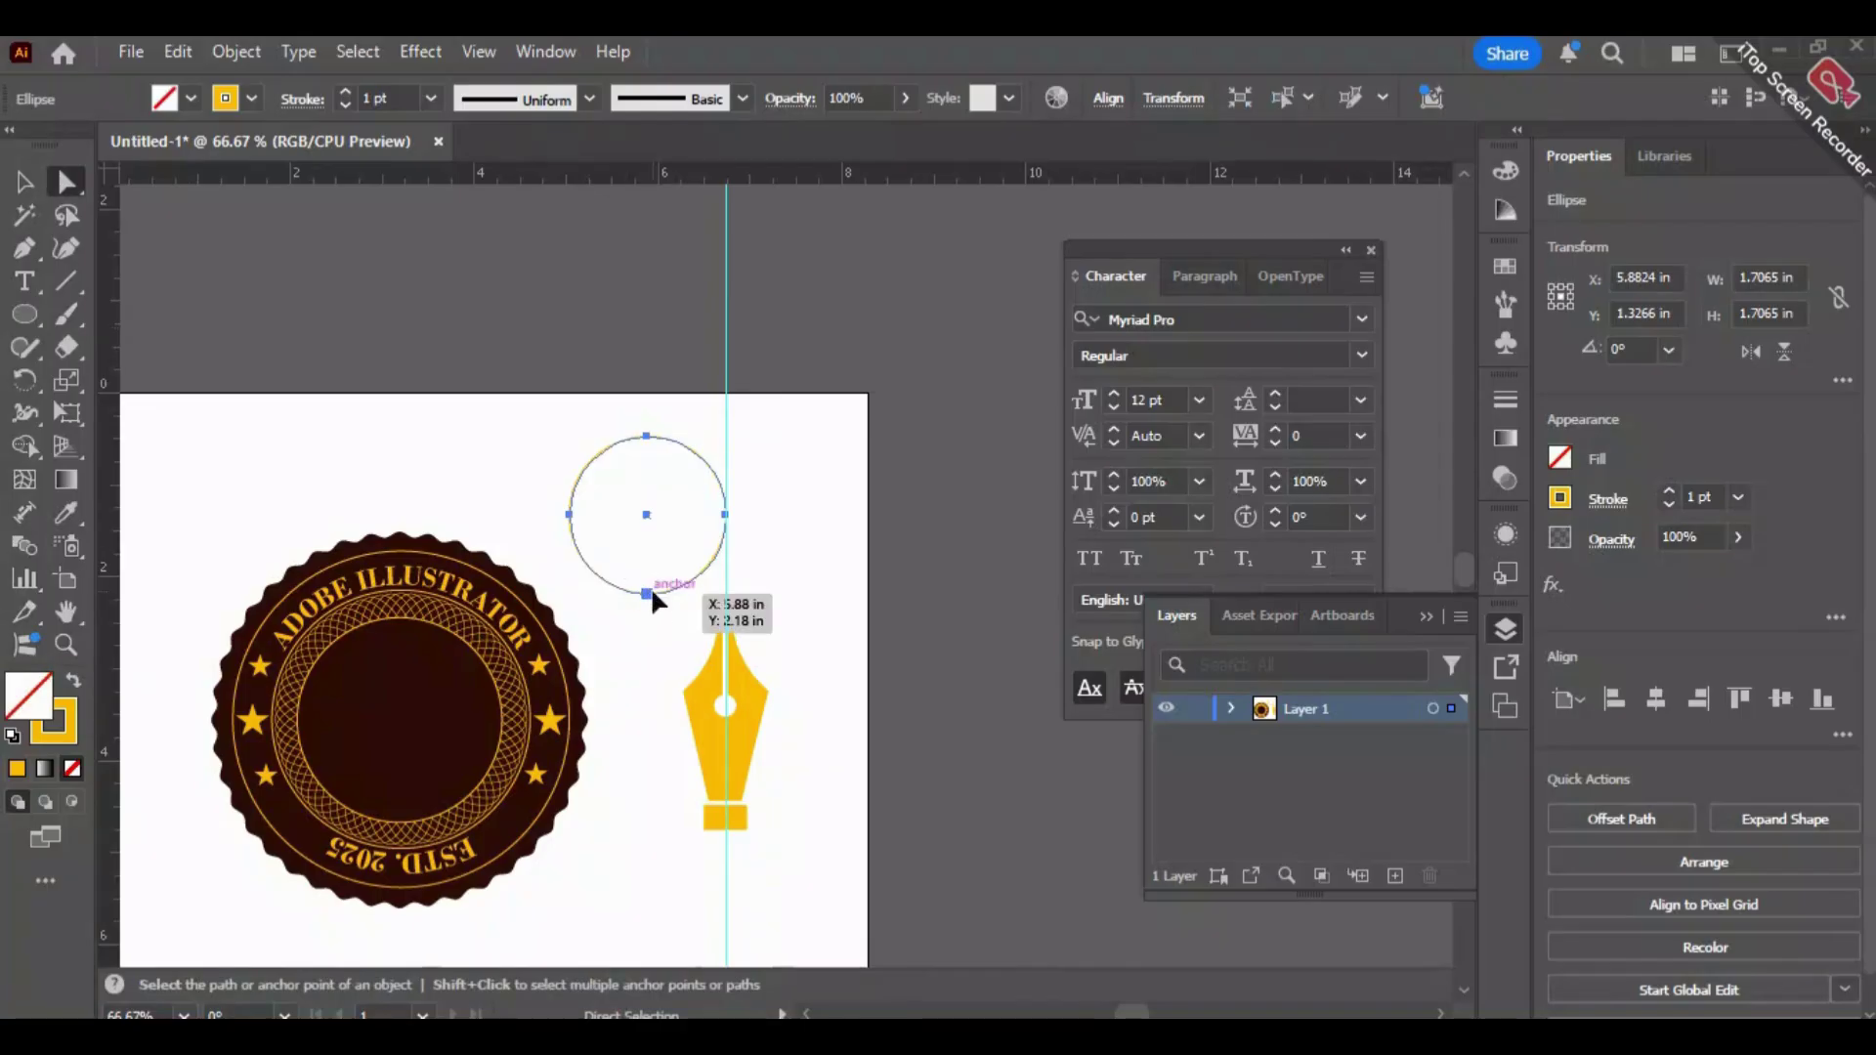
pyautogui.click(647, 592)
pyautogui.press('Delete')
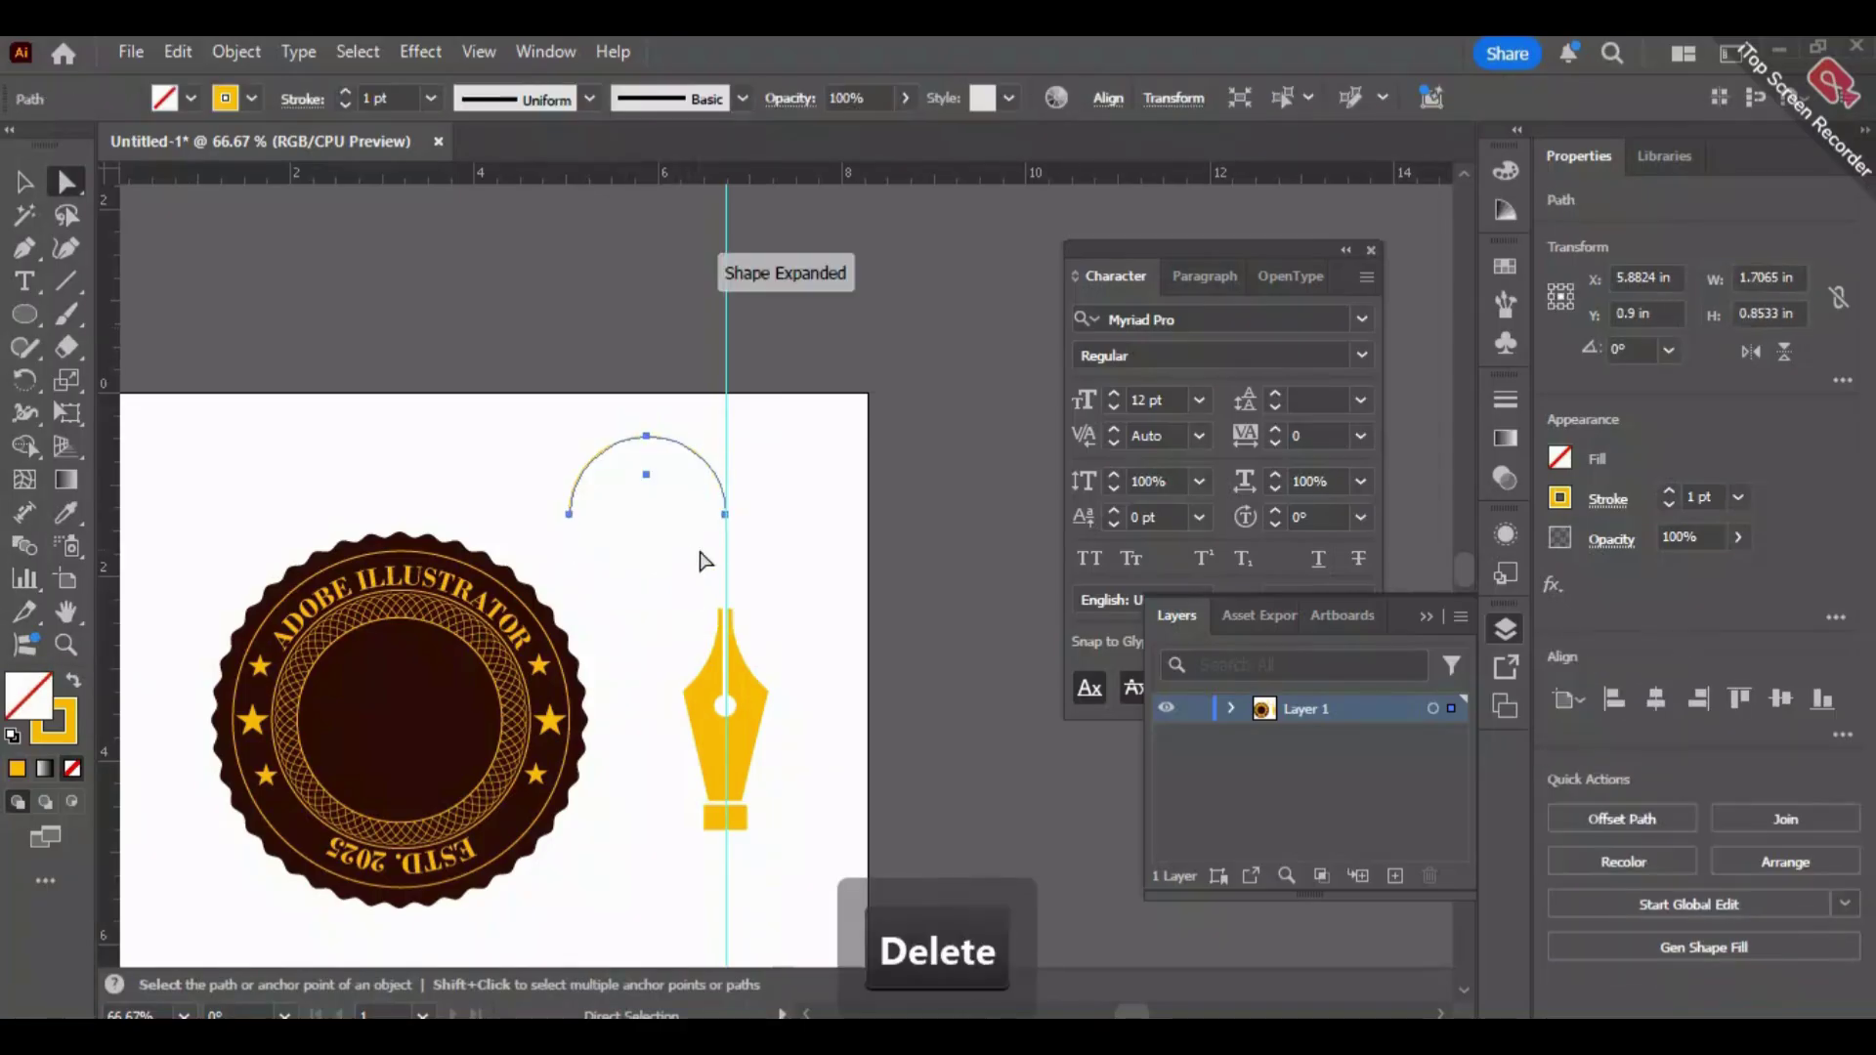
pyautogui.click(24, 183)
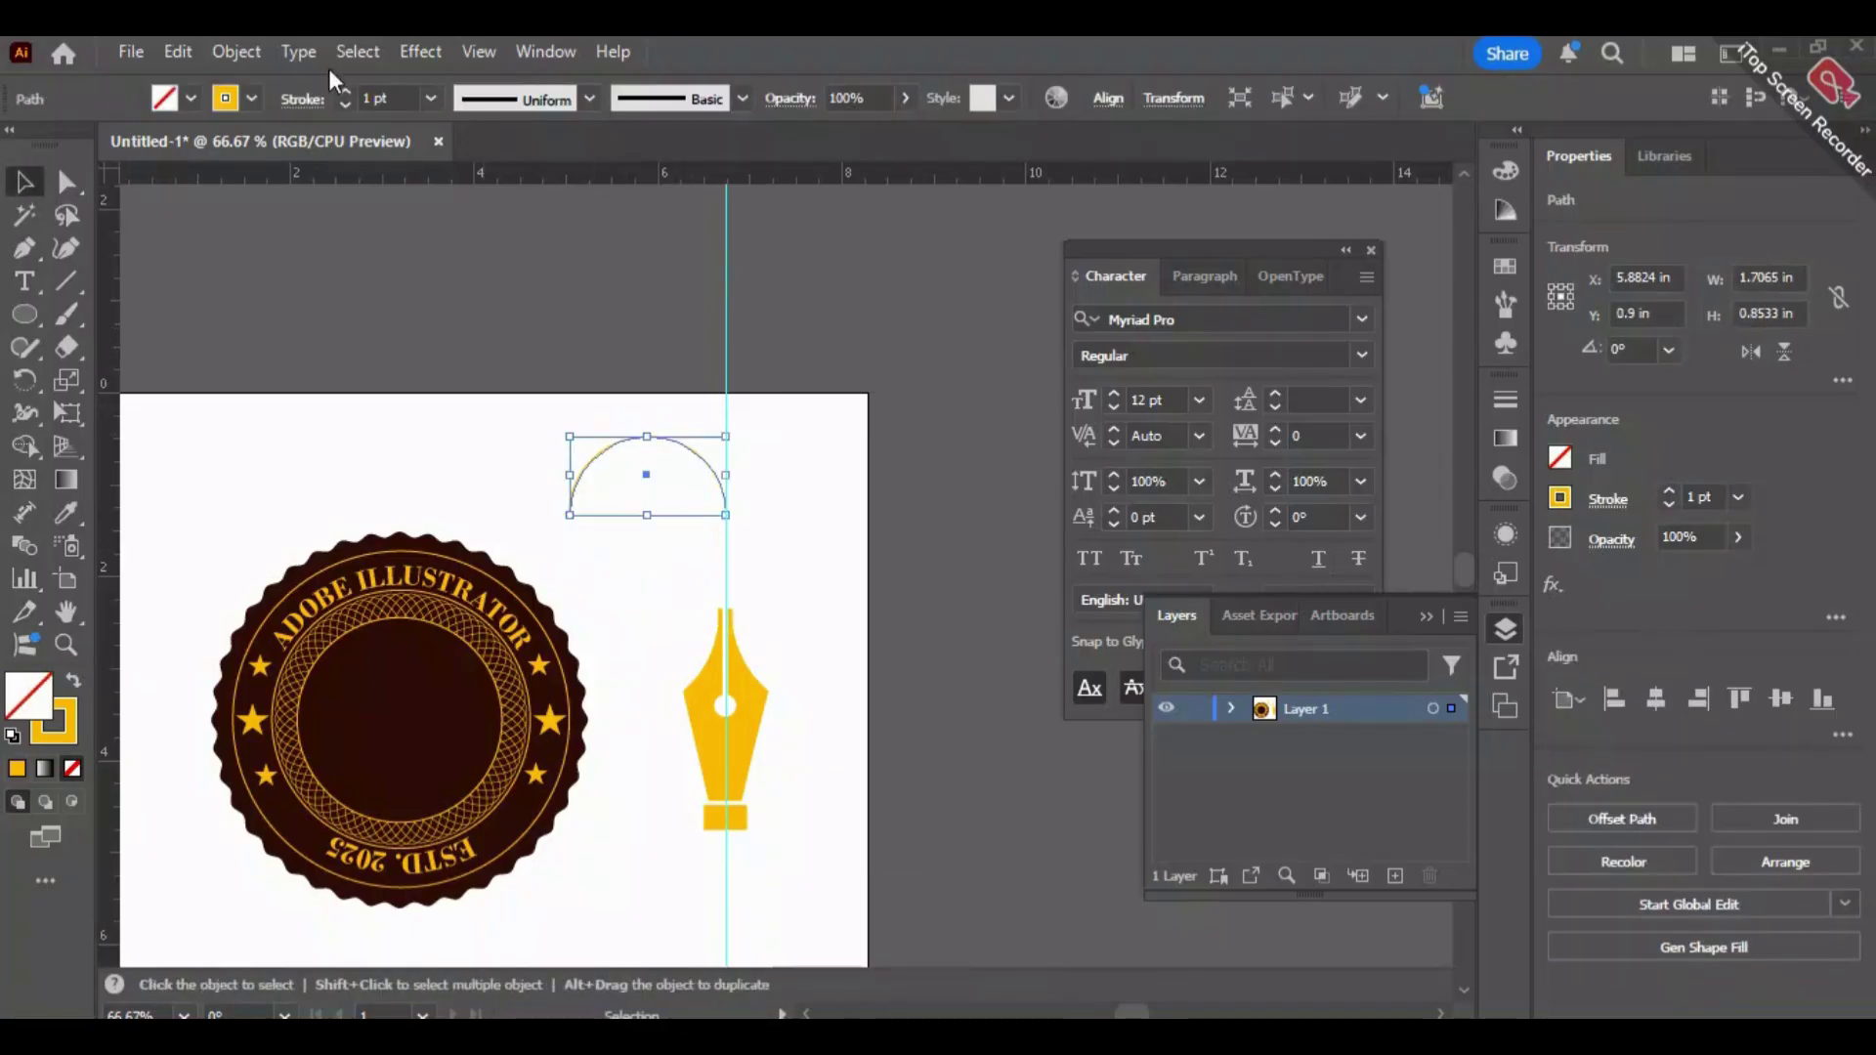
pyautogui.click(967, 699)
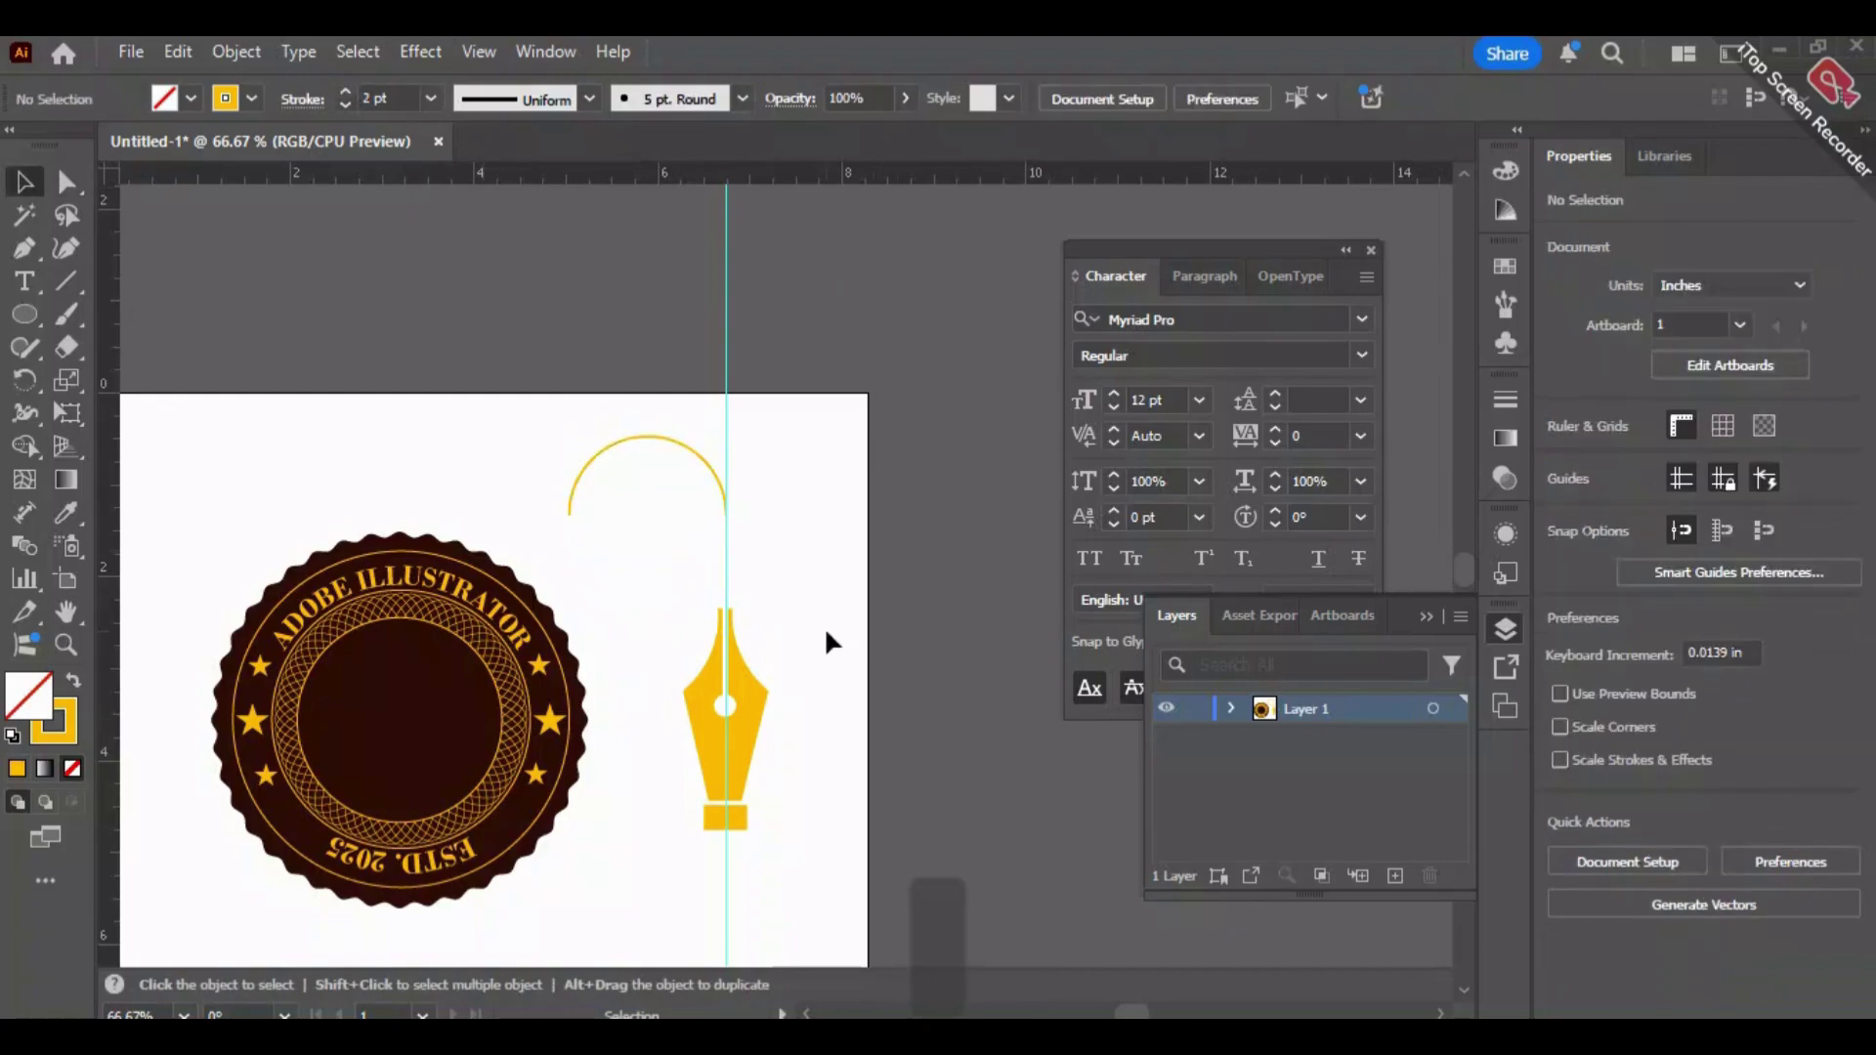
# Draw a small yellow square of about 0.12 in on the arc's topmost point.
pyautogui.scroll(2, 746, 490)
pyautogui.moveTo(605, 335); pyautogui.dragTo(707, 475)
pyautogui.moveTo(703, 359); pyautogui.dragTo(775, 588)
pyautogui.scroll(1, 714, 475)
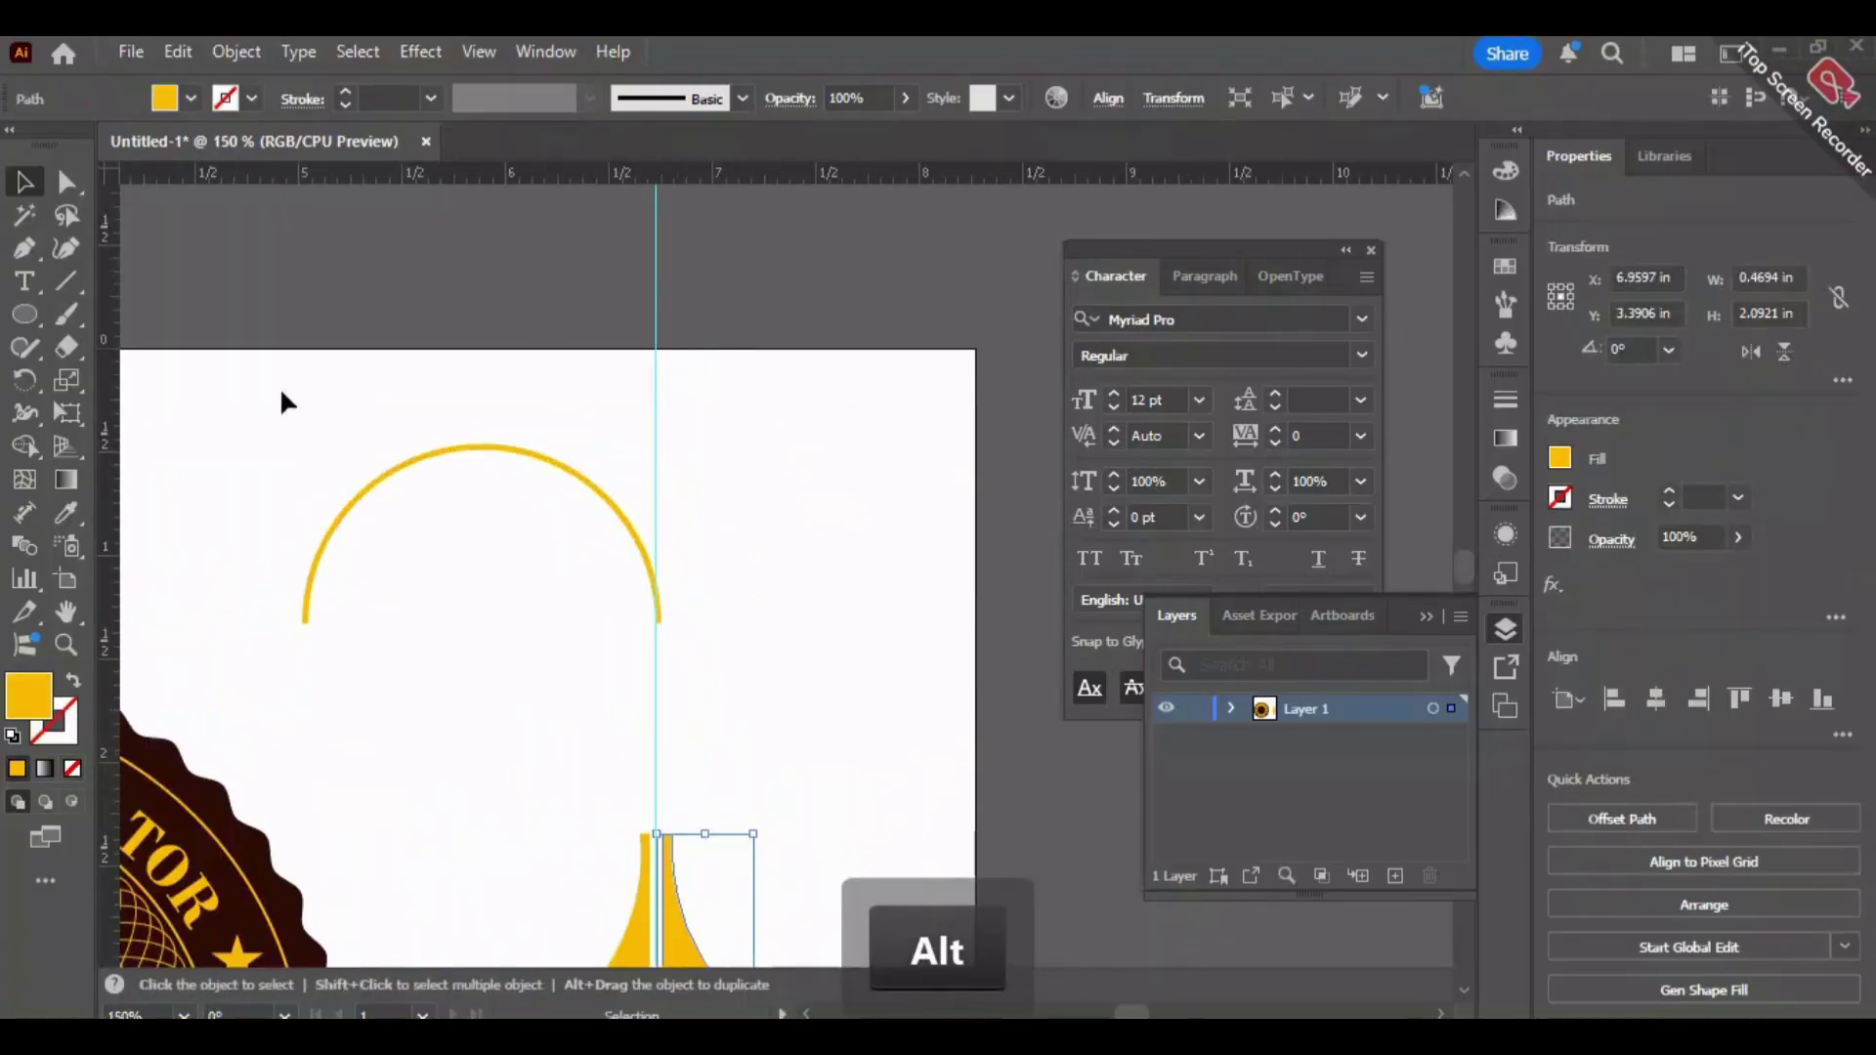
pyautogui.moveTo(27, 312); pyautogui.dragTo(146, 314)
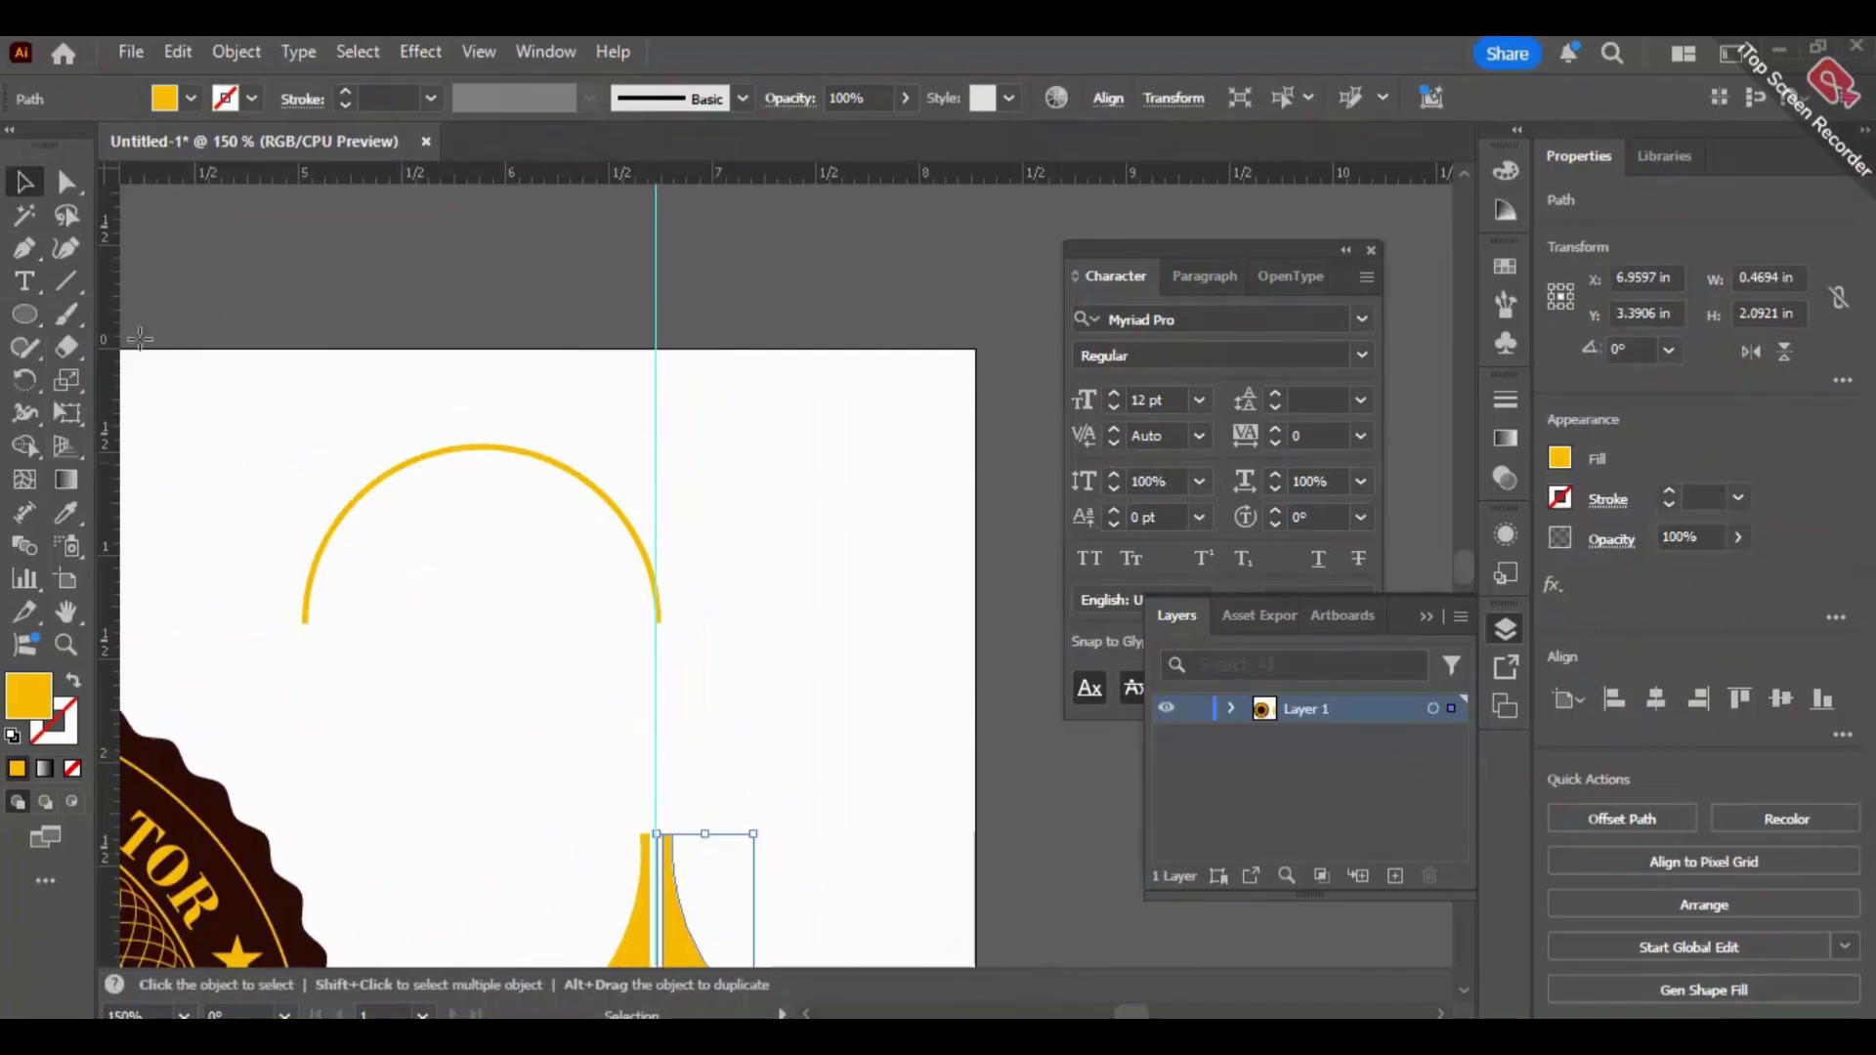
pyautogui.moveTo(470, 433); pyautogui.dragTo(494, 459)
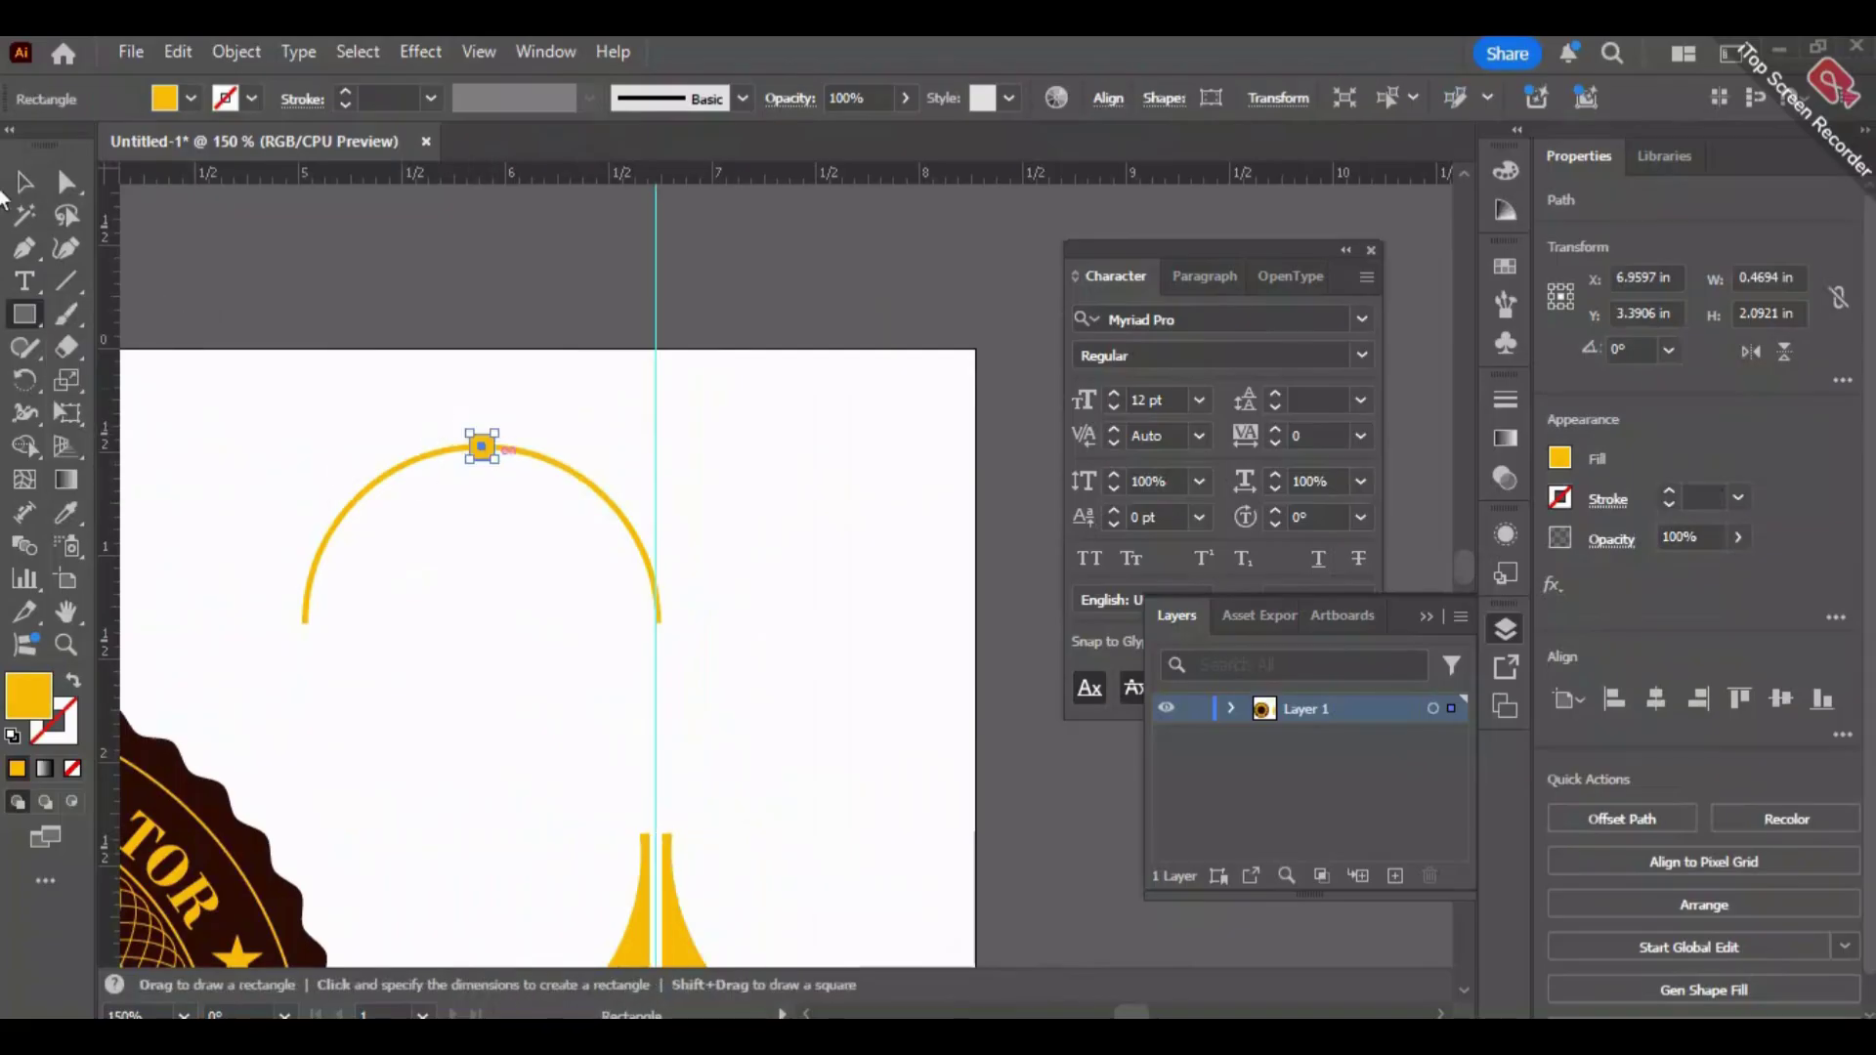
pyautogui.press('v')
# Select the arc and the small square together and align their centres horizontally.
pyautogui.moveTo(335, 385); pyautogui.dragTo(712, 627)
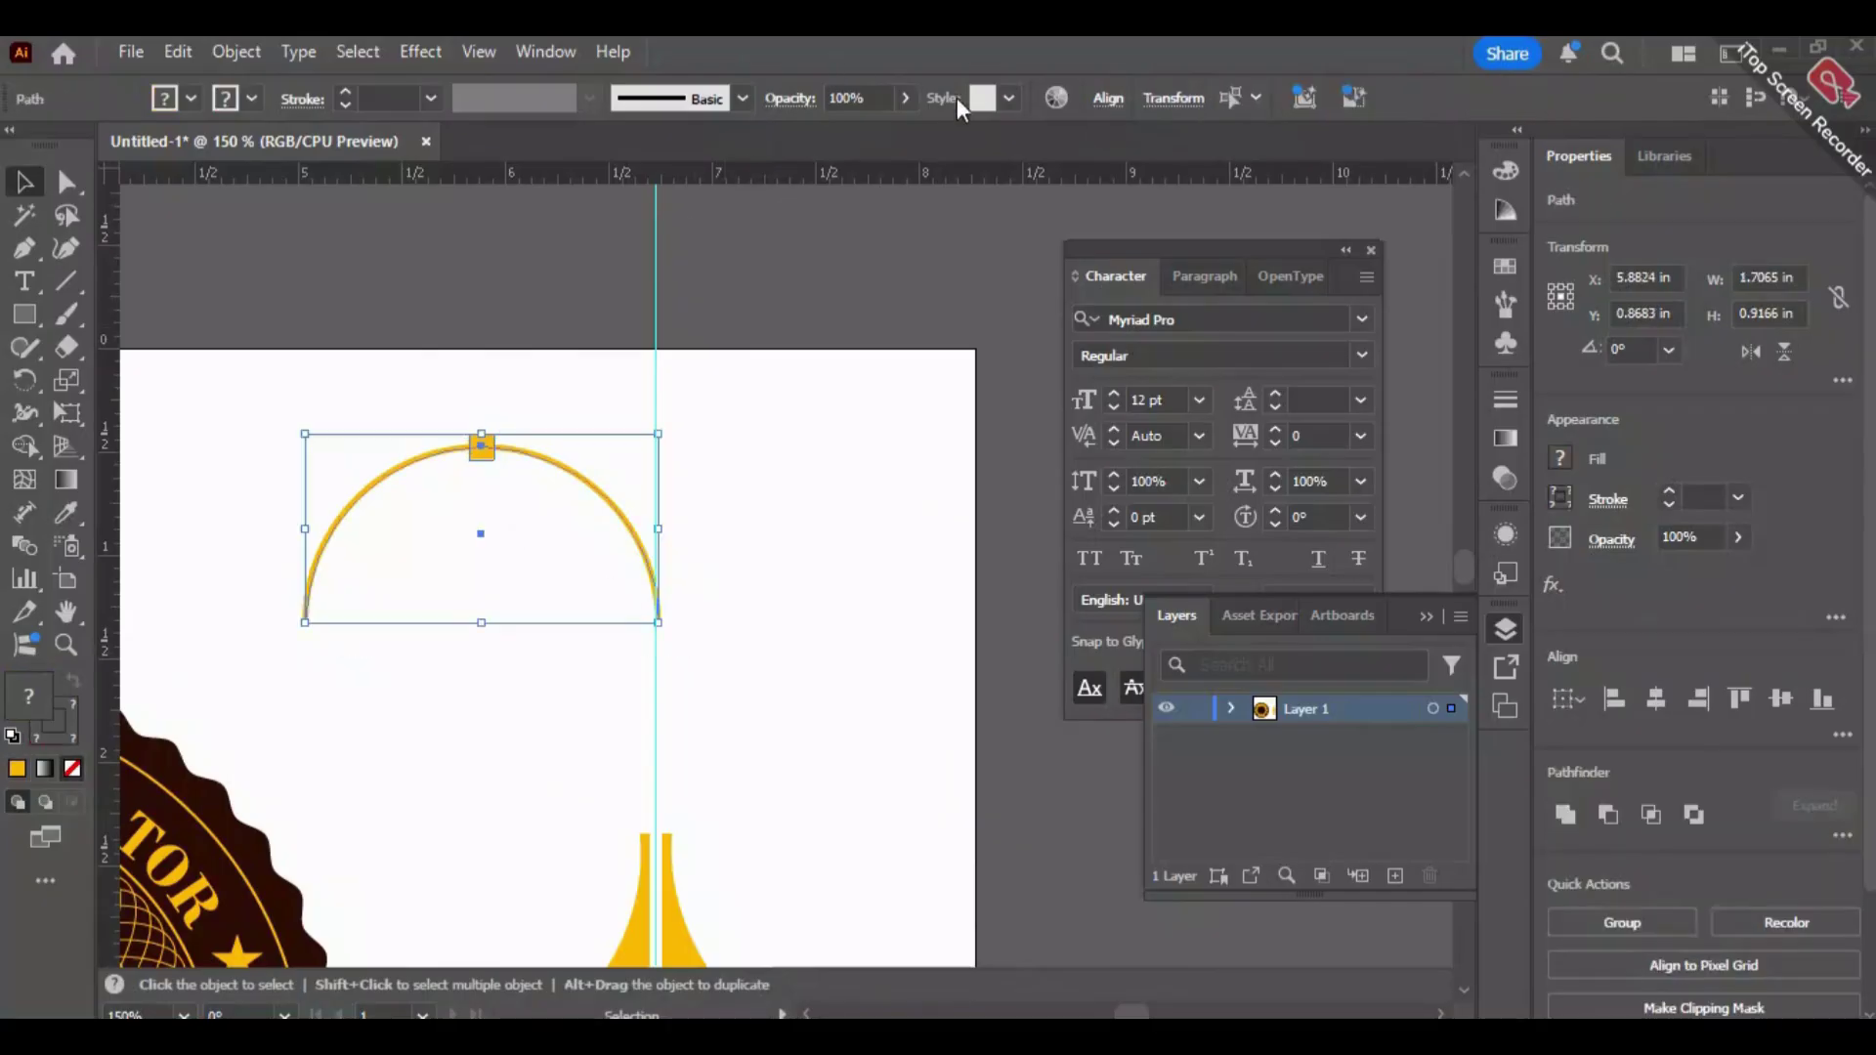
pyautogui.click(1108, 99)
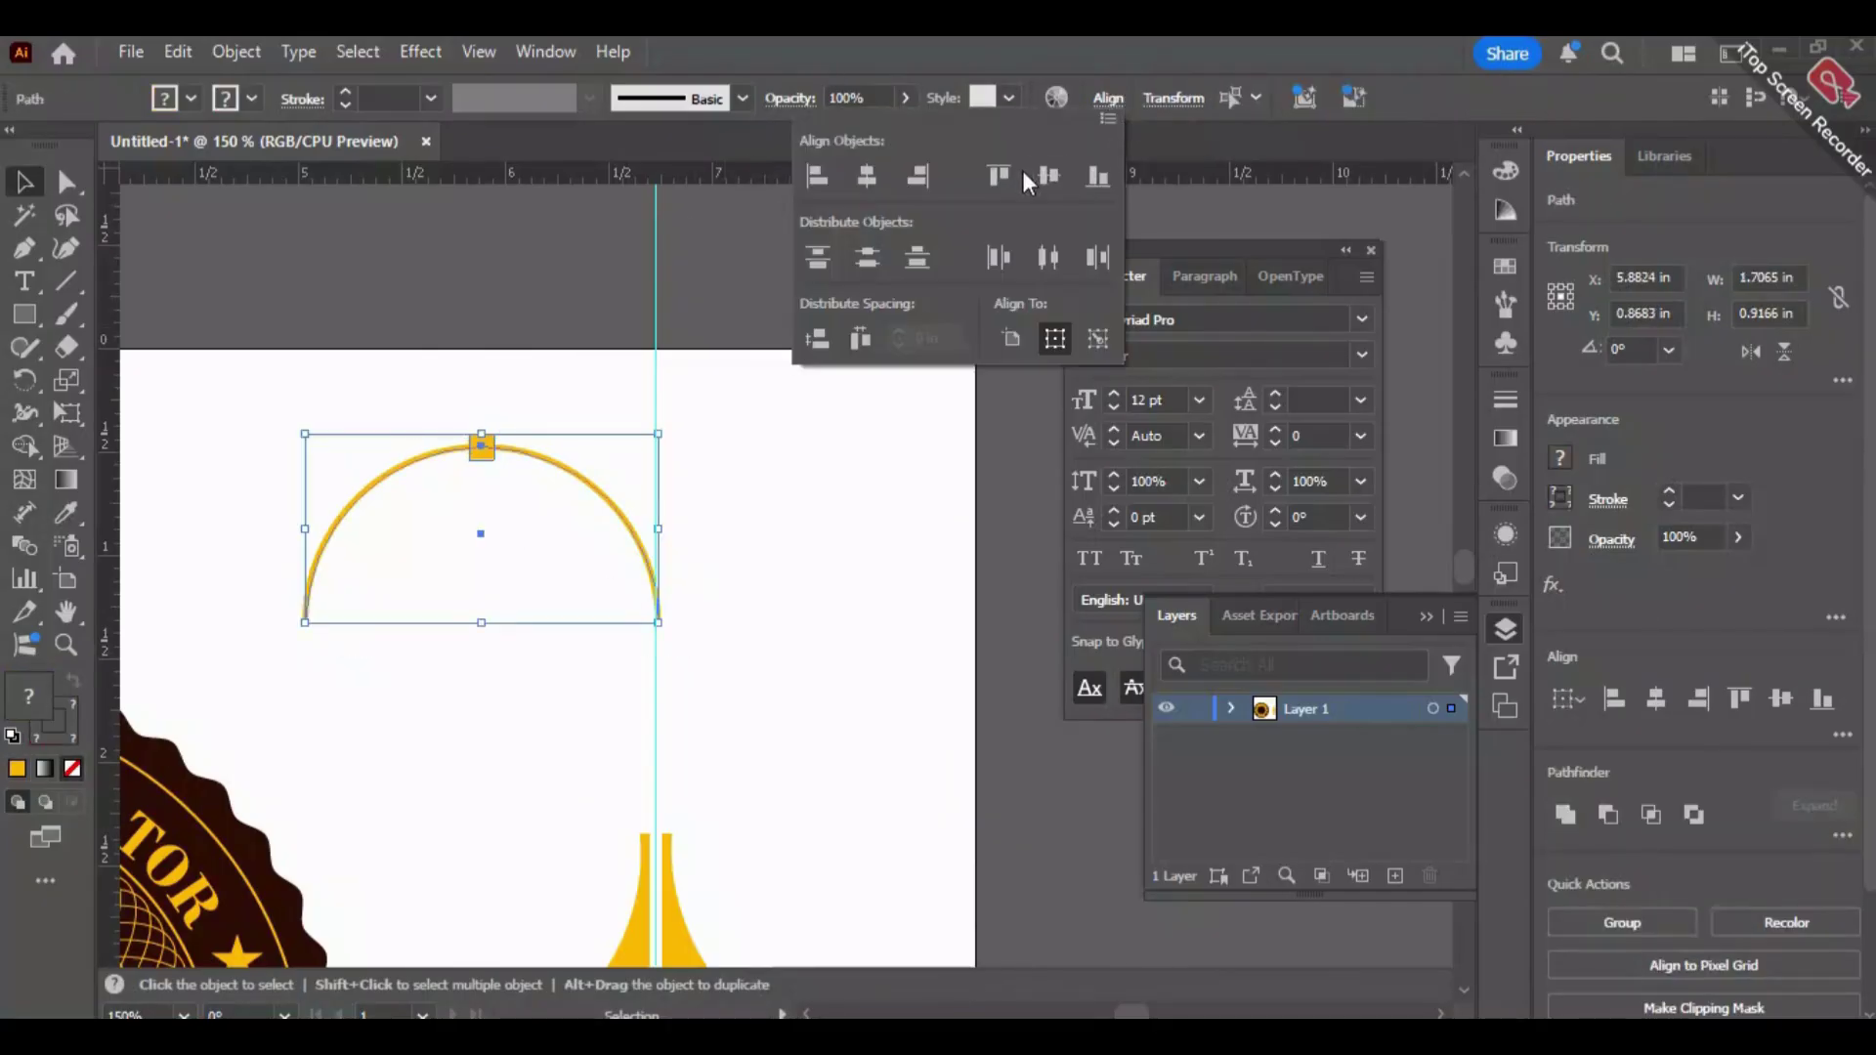
pyautogui.click(820, 670)
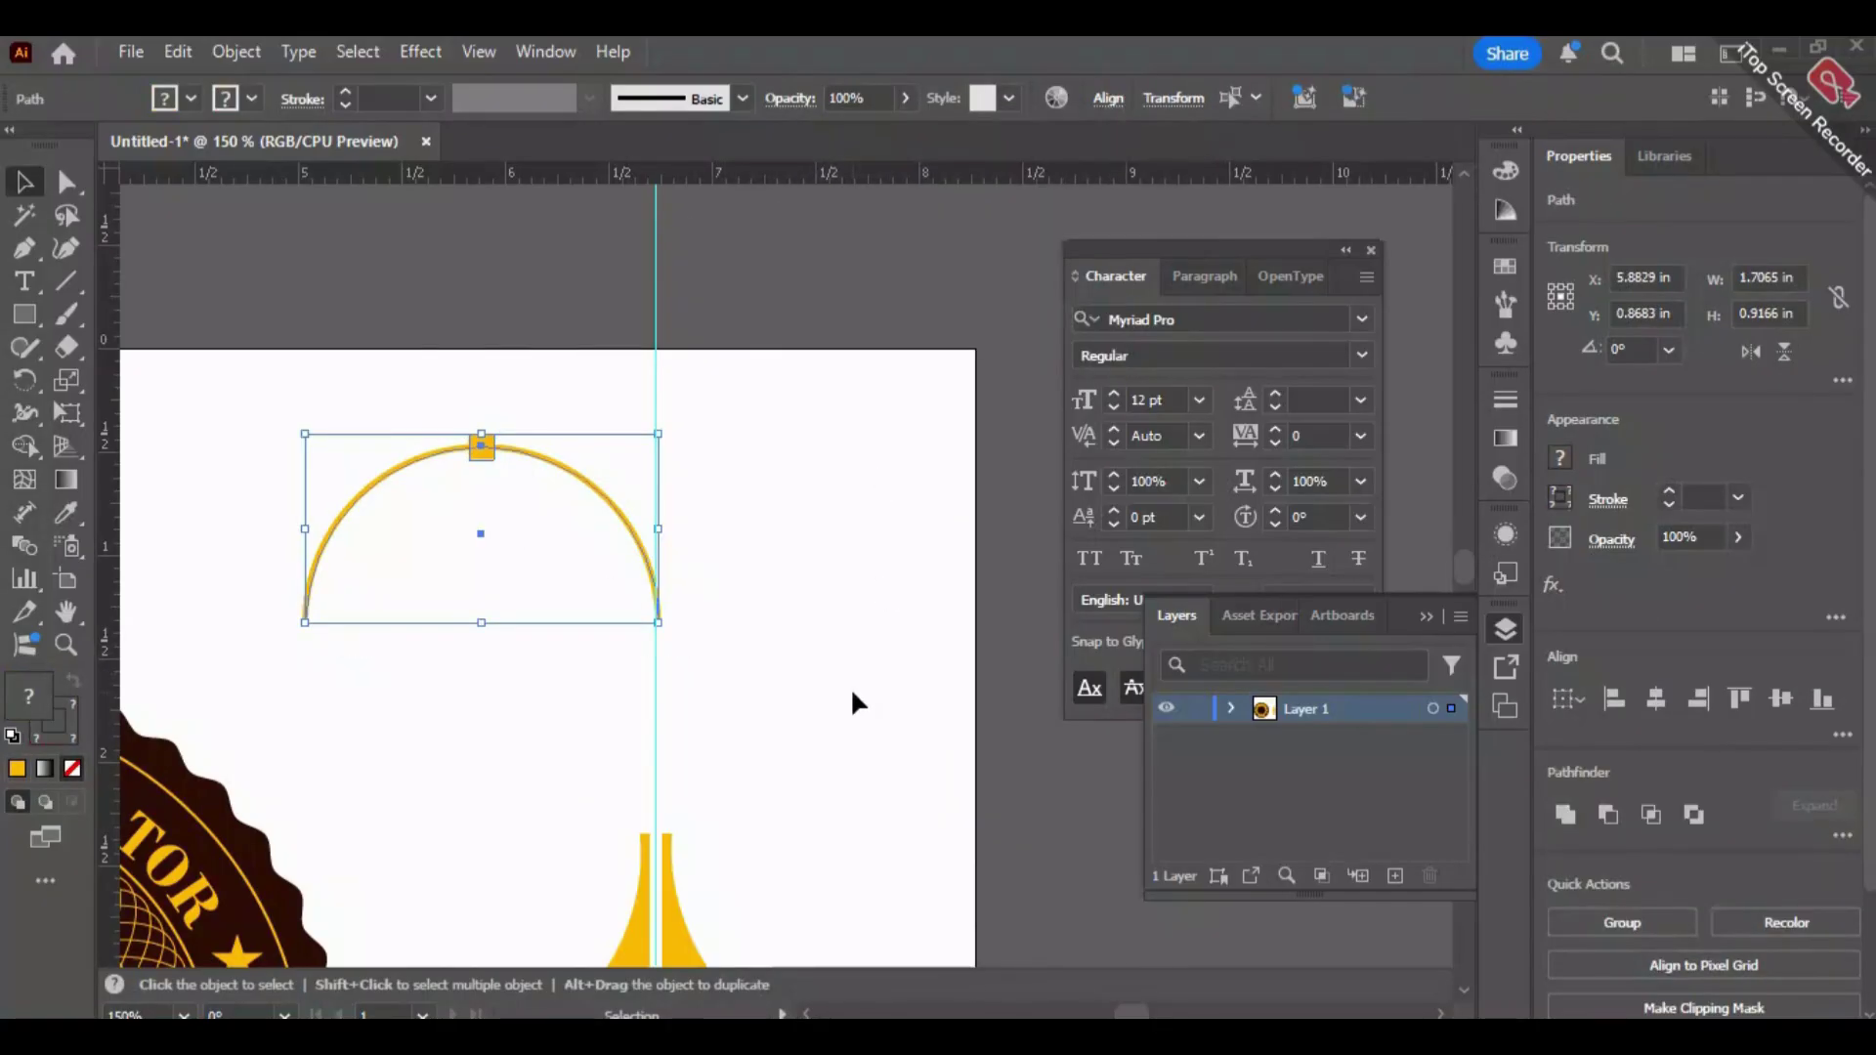
pyautogui.click(909, 821)
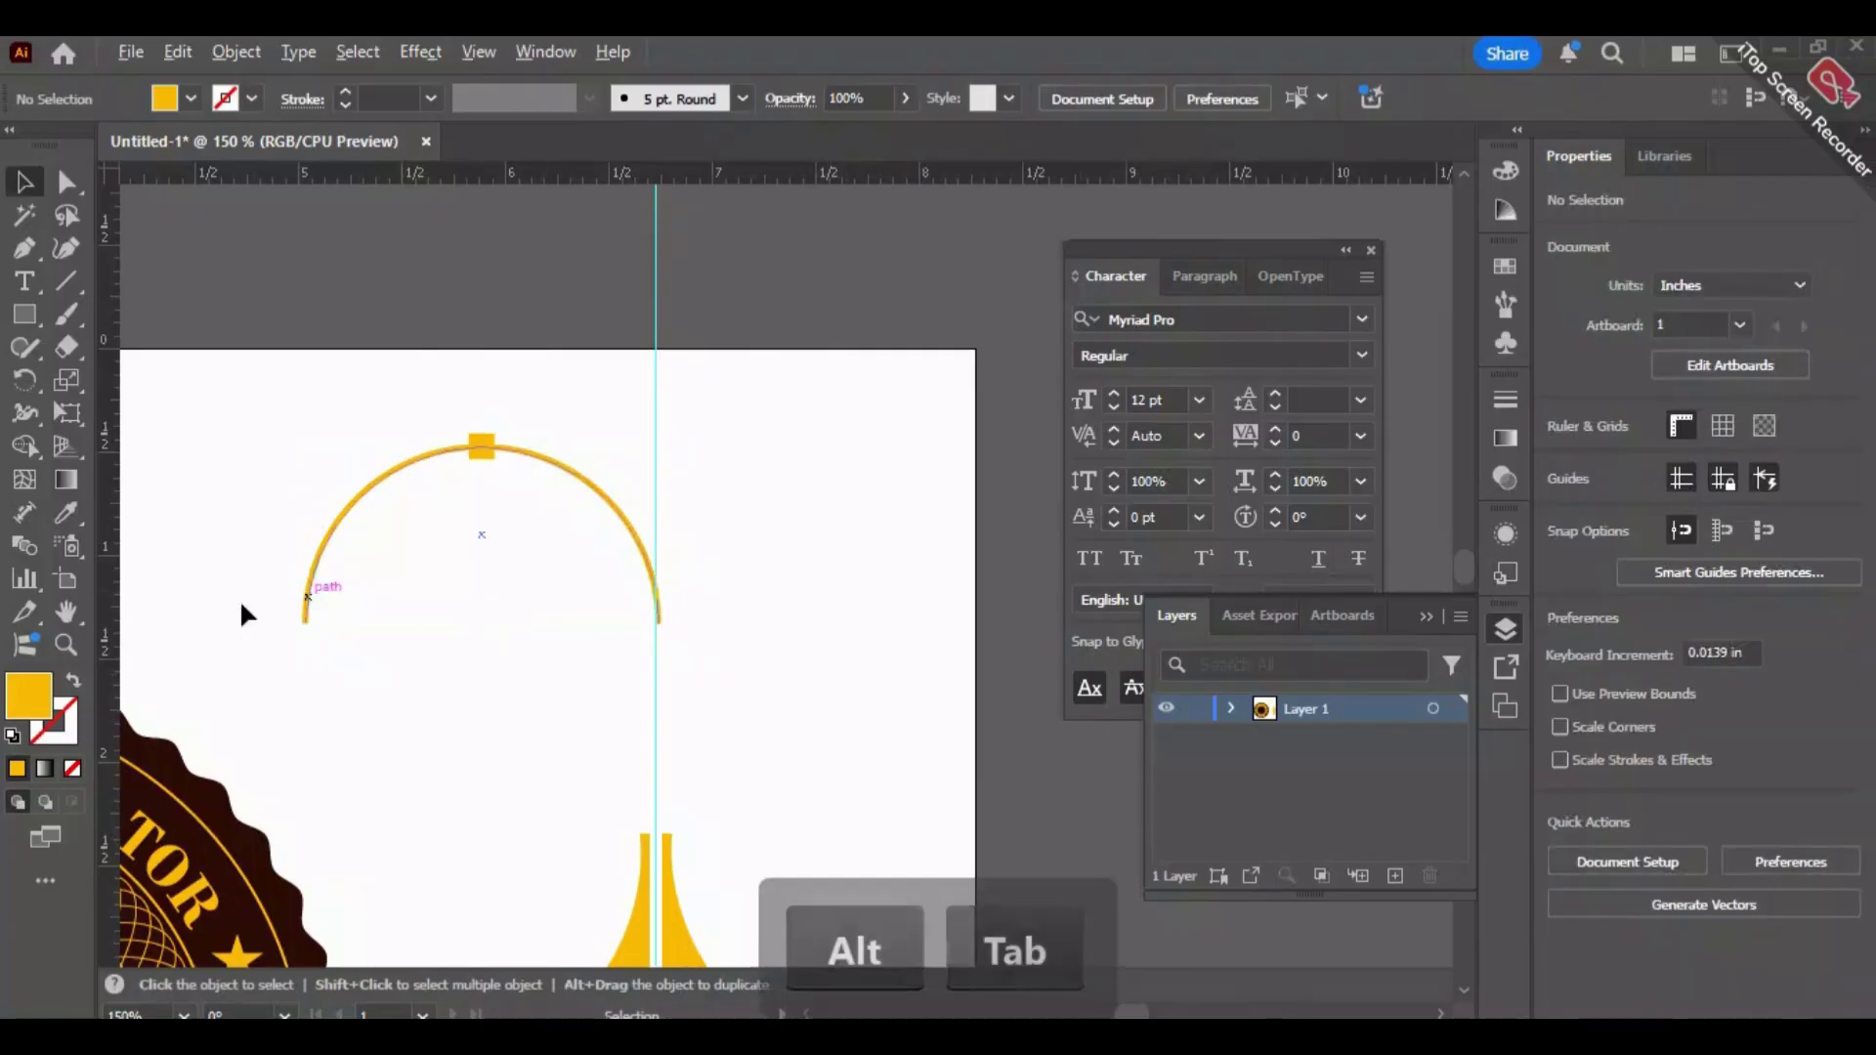
# Duplicate the small square and place the copy on the arc's left endpoint.
pyautogui.scroll(2, 238, 600)
pyautogui.press('space')
pyautogui.moveTo(653, 651); pyautogui.dragTo(523, 716)
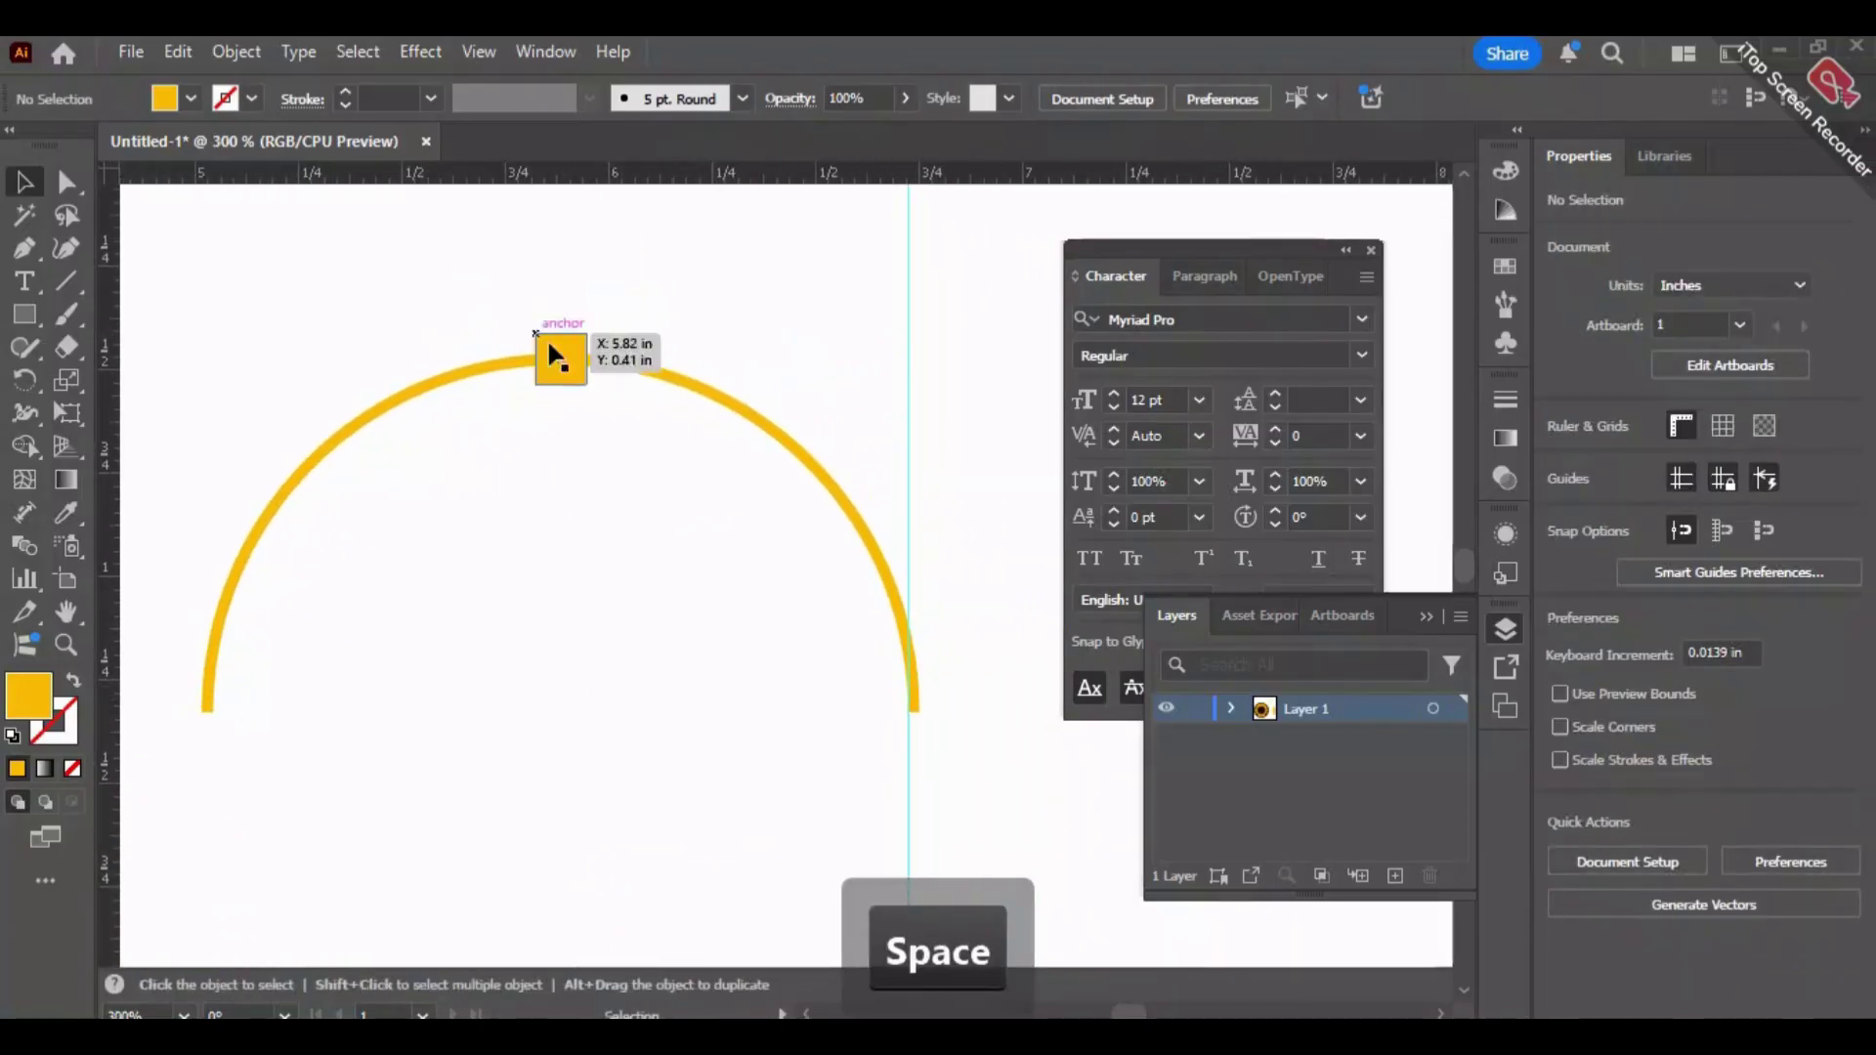
pyautogui.moveTo(573, 368); pyautogui.dragTo(221, 714)
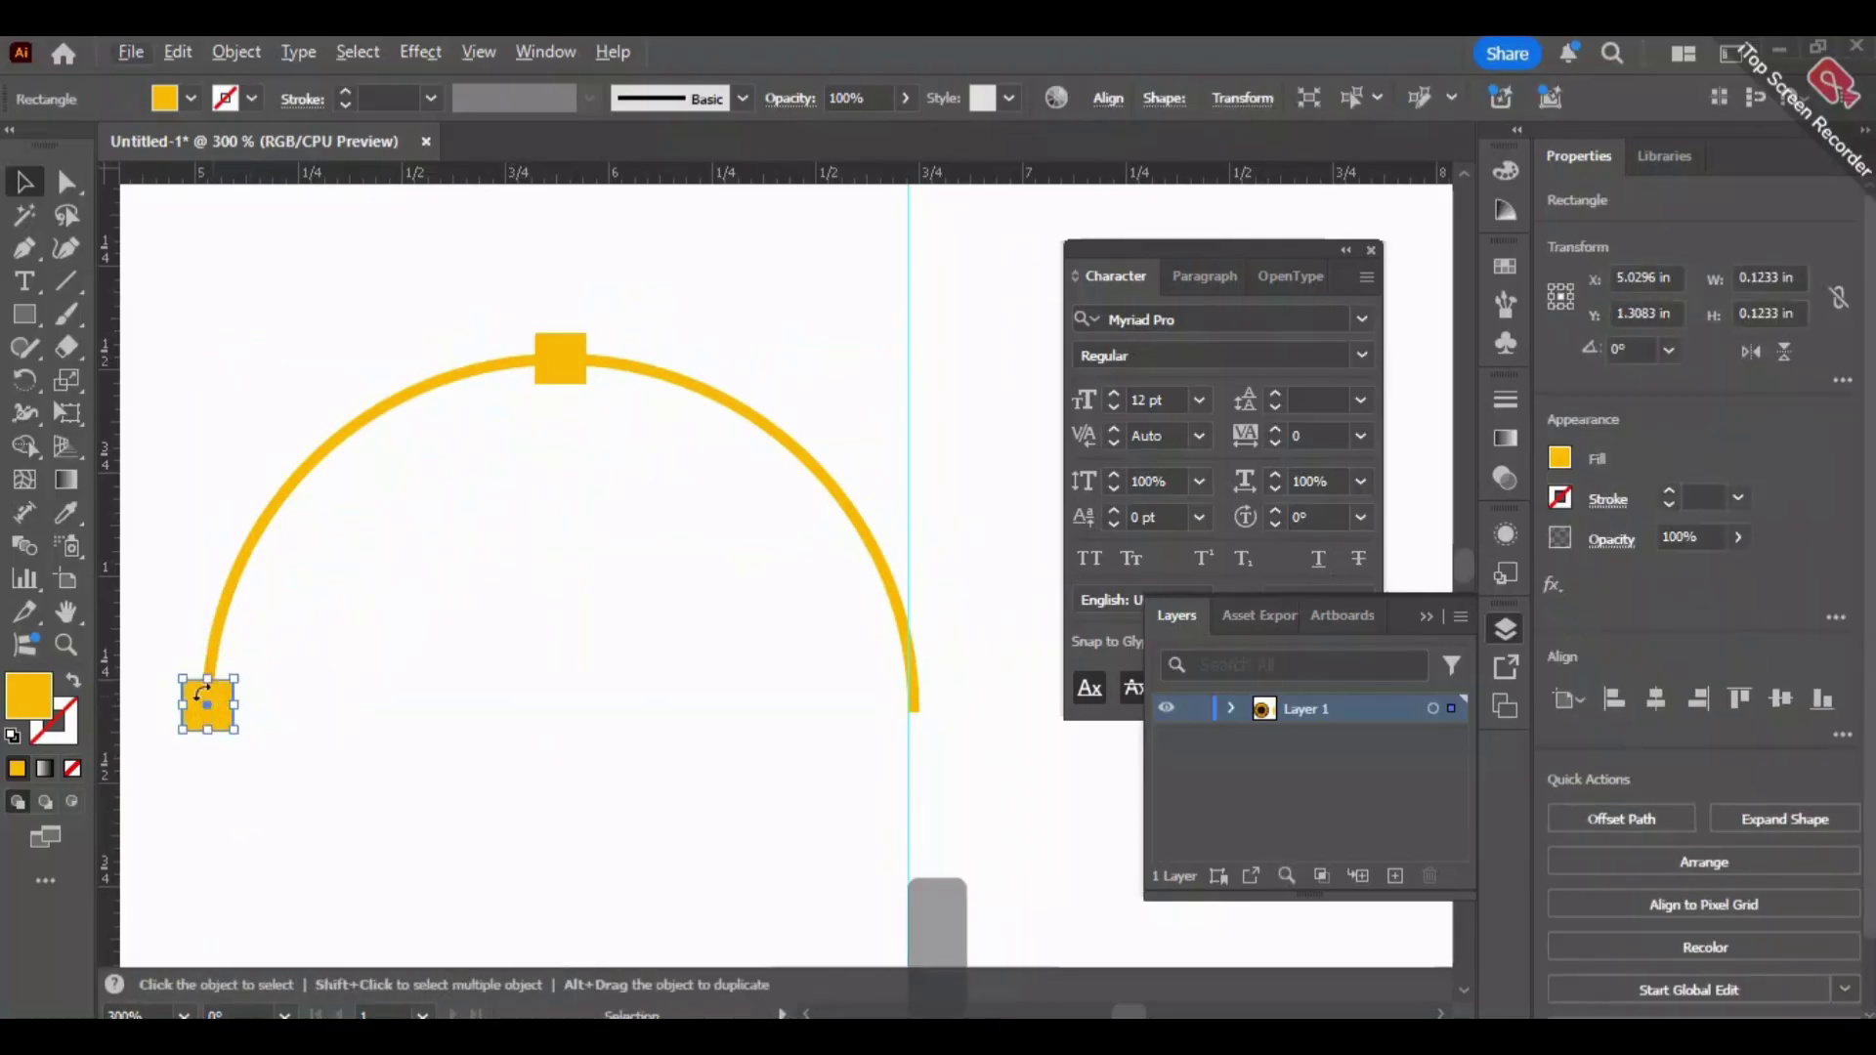
pyautogui.press('ctrl')
pyautogui.hotkey('ctrl', 'z')
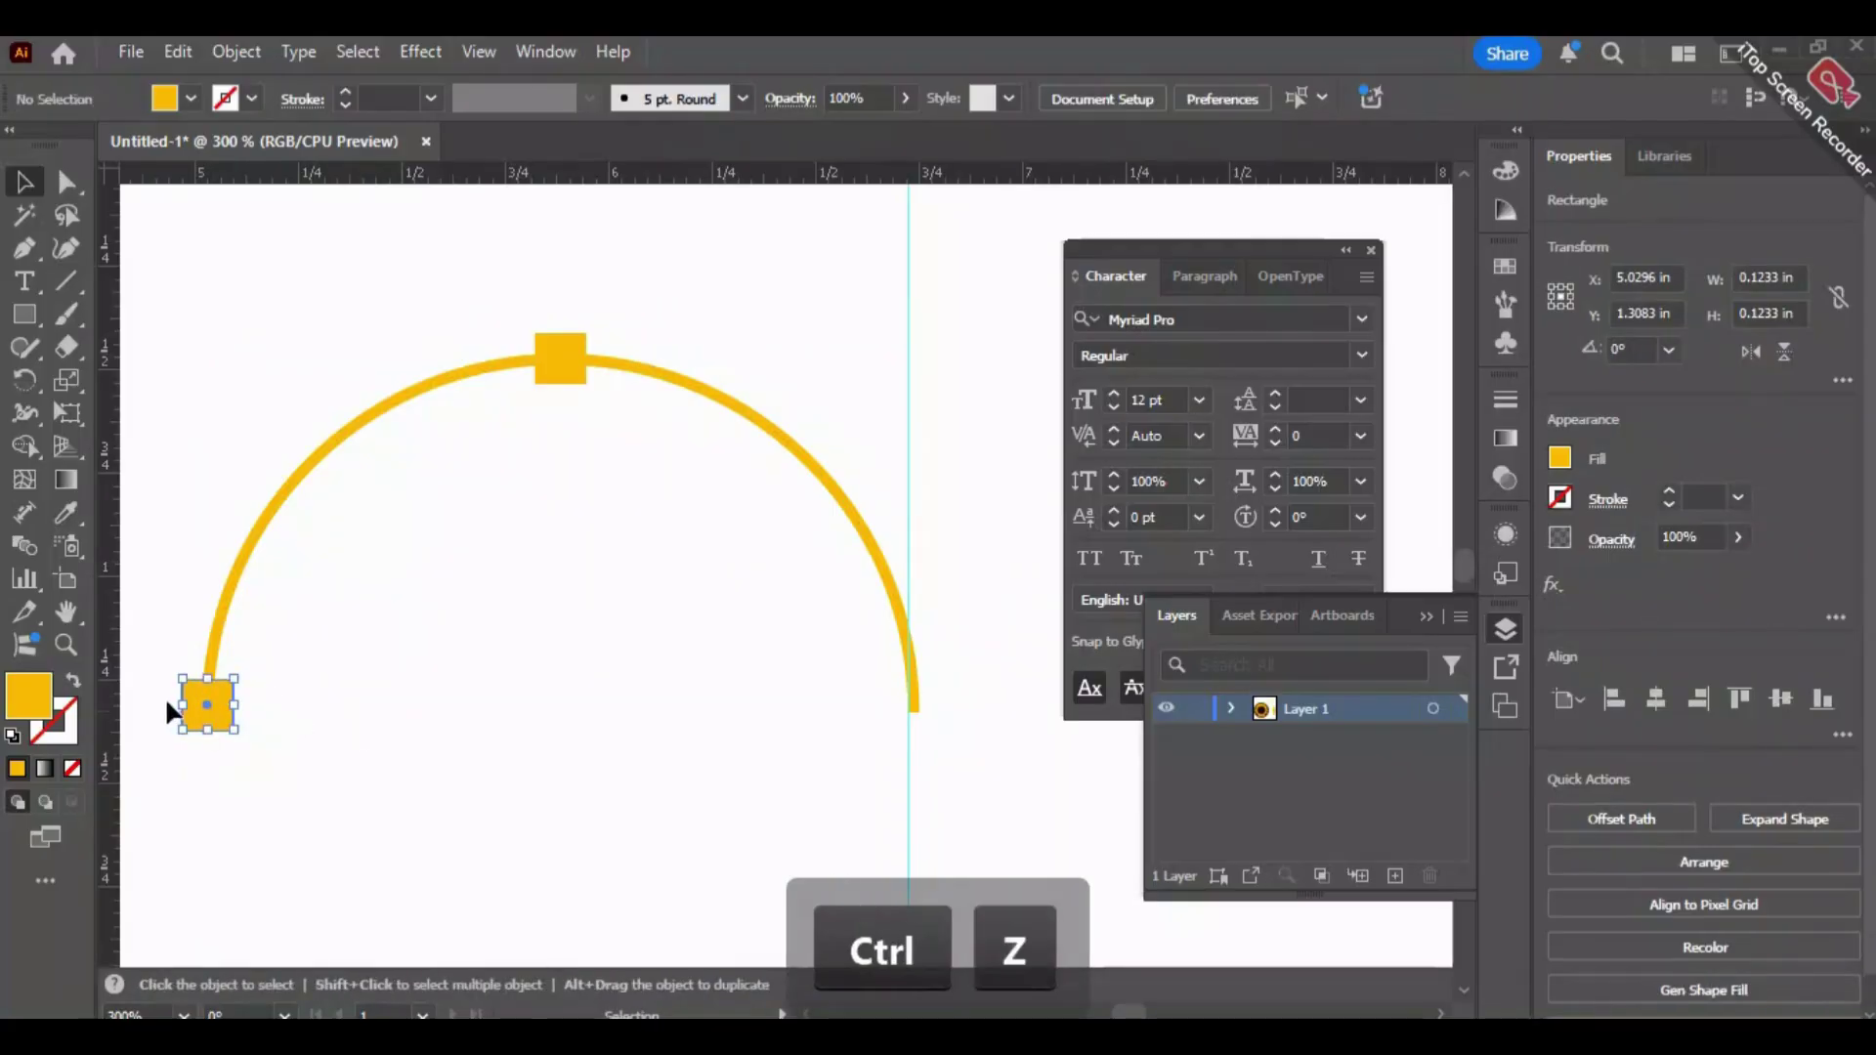
# Duplicate the small square from the arc's left endpoint and place the copy on the arc's right endpoint.
pyautogui.moveTo(200, 702); pyautogui.dragTo(912, 684)
pyautogui.click(942, 463)
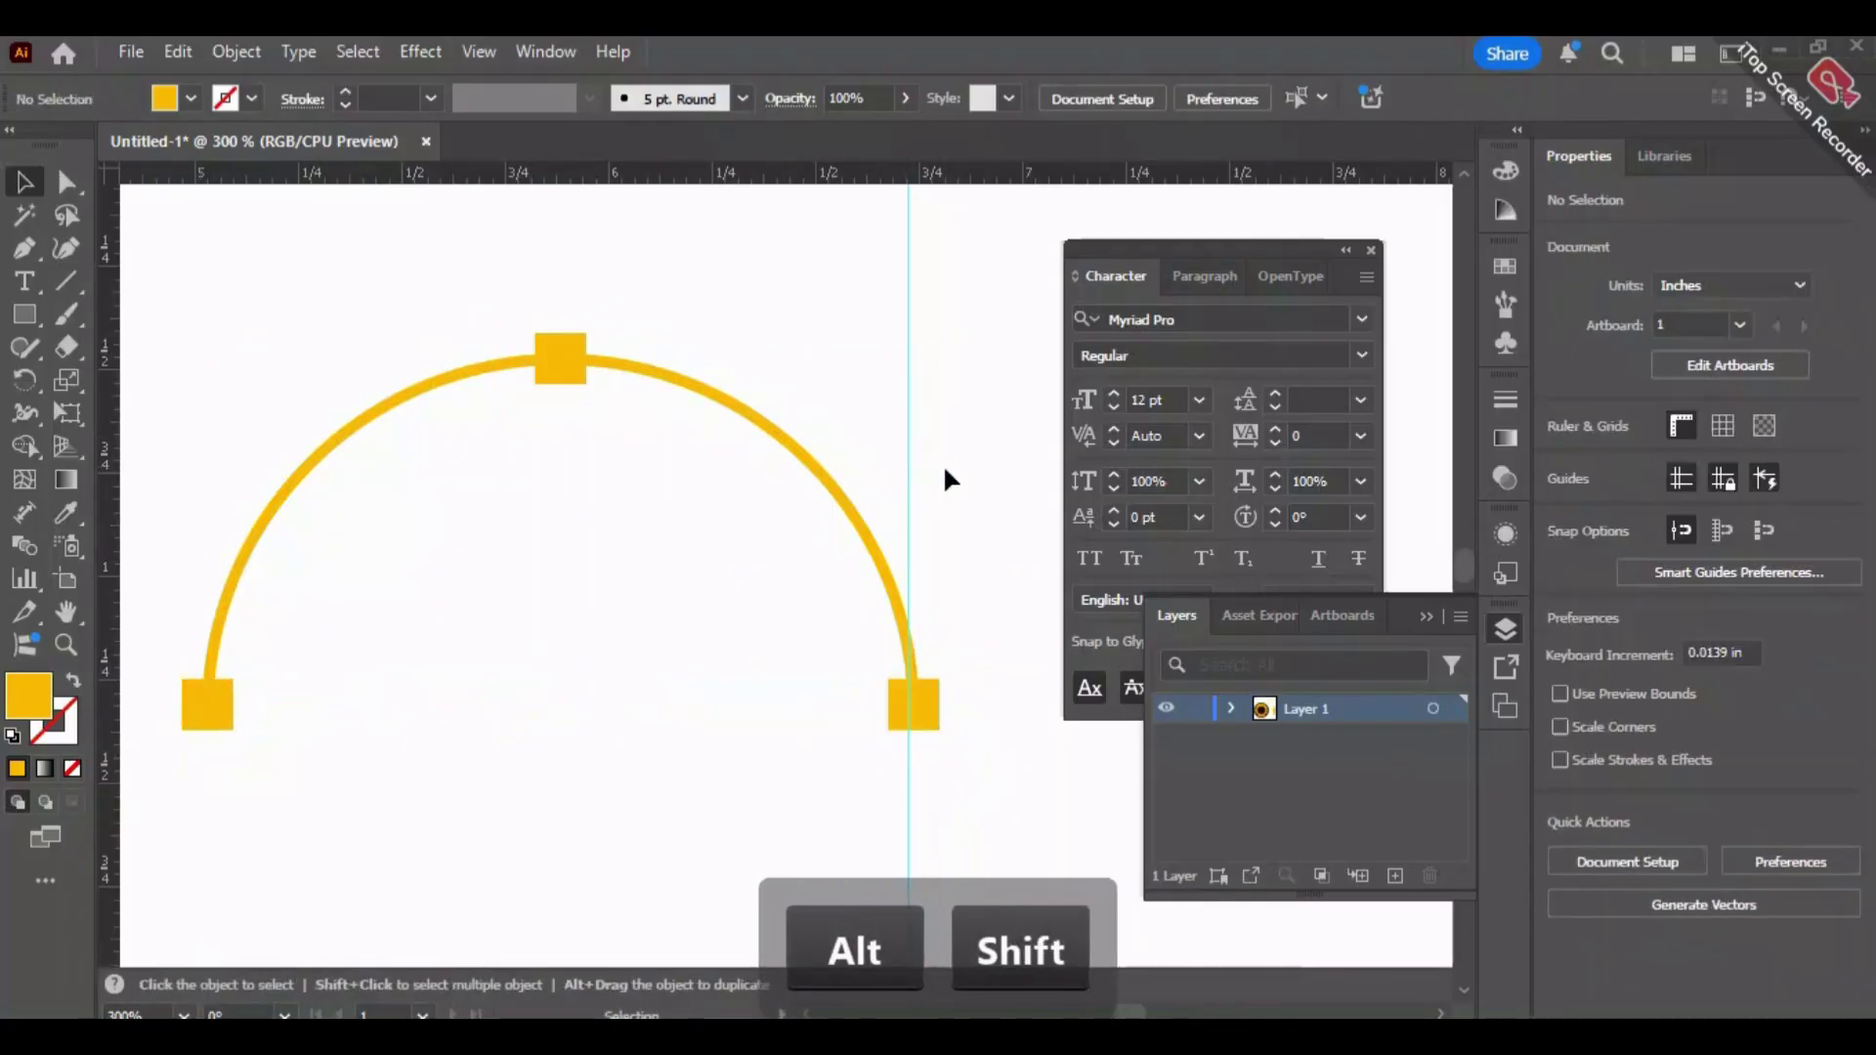
pyautogui.scroll(-3, 940, 469)
pyautogui.press('space')
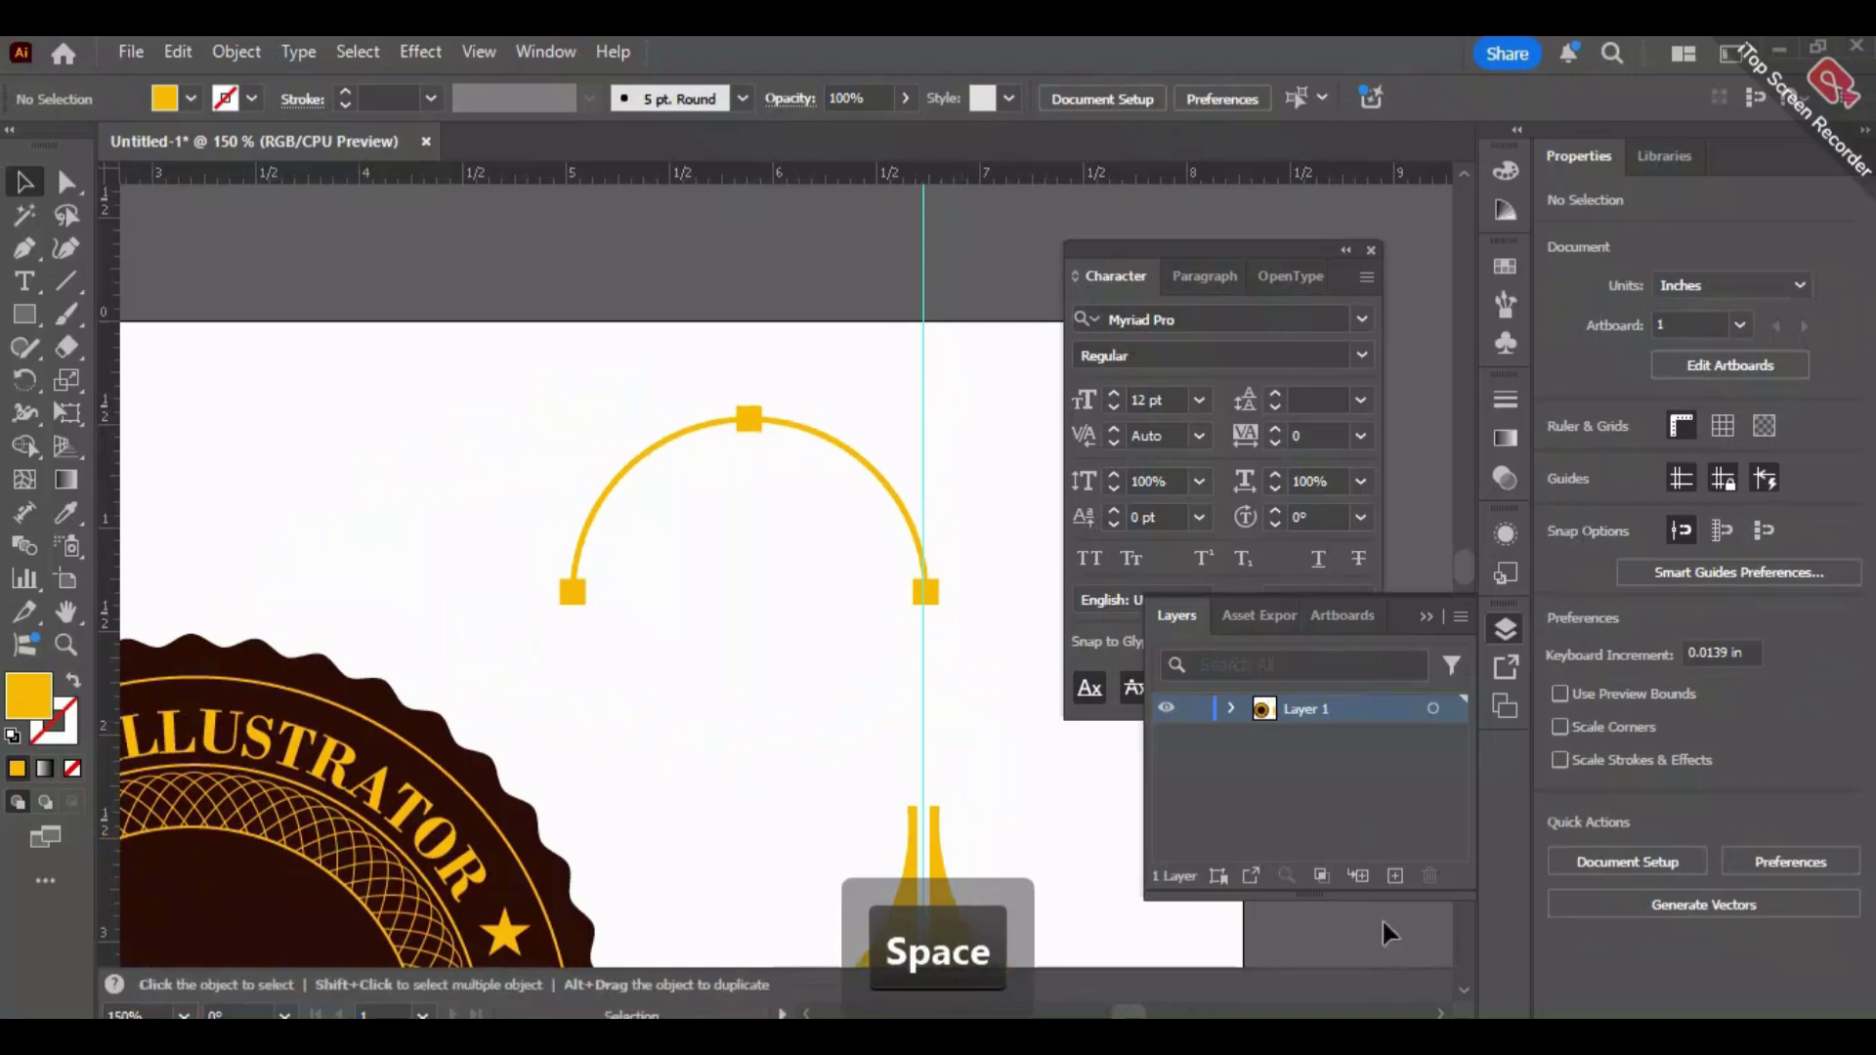
pyautogui.scroll(1, 778, 643)
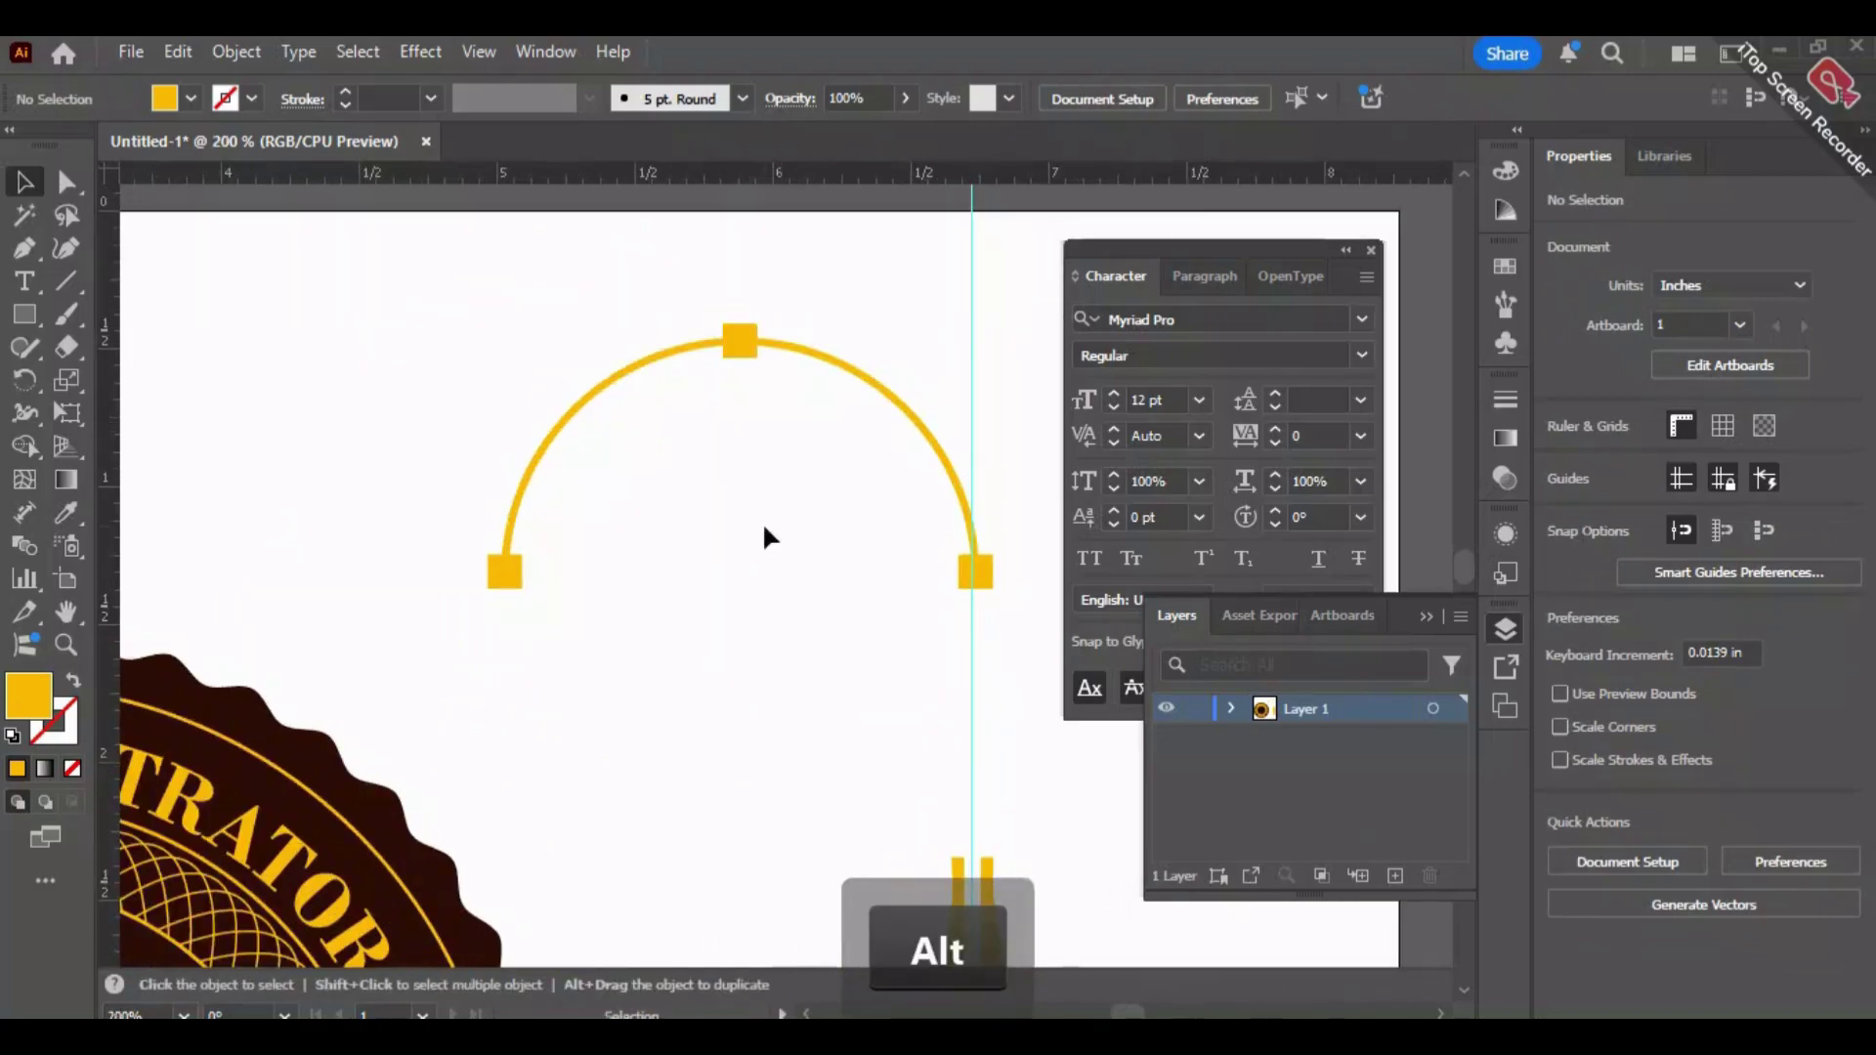
pyautogui.press('space')
pyautogui.moveTo(762, 522); pyautogui.dragTo(720, 712)
pyautogui.click(24, 249)
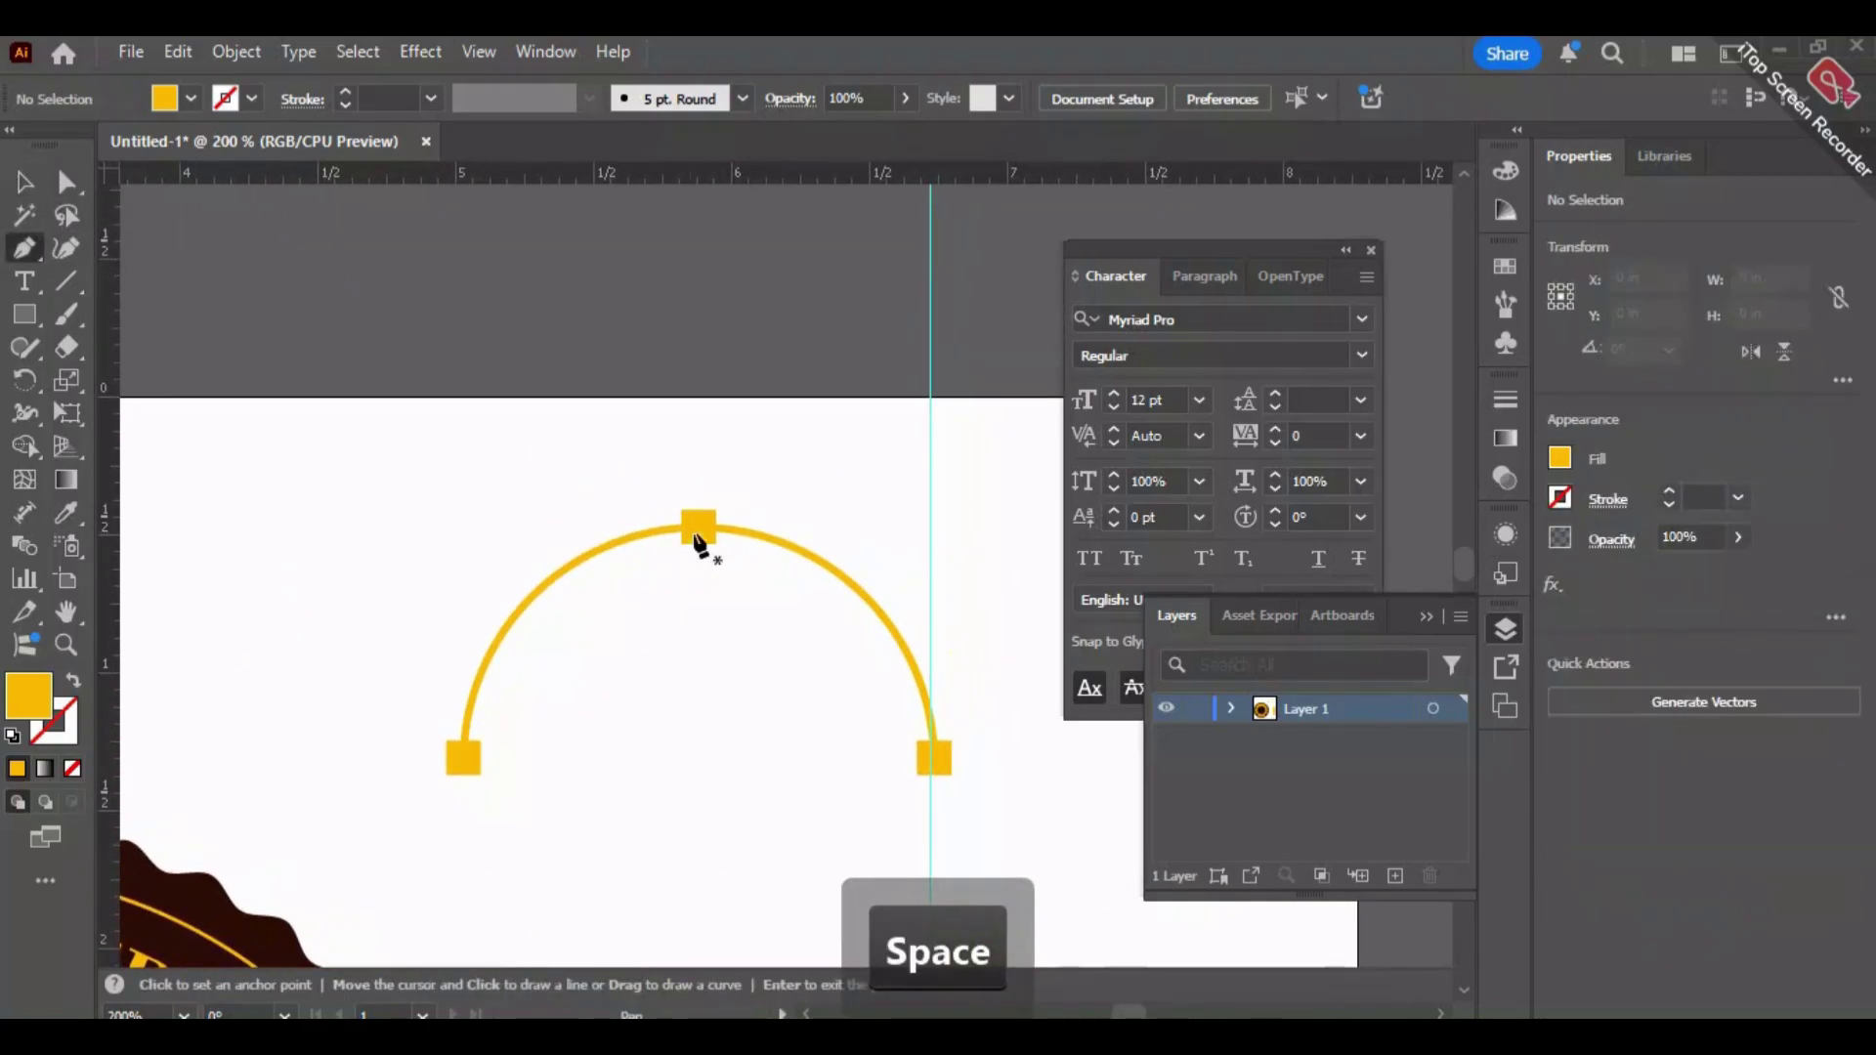
pyautogui.press('space')
pyautogui.moveTo(796, 478); pyautogui.dragTo(692, 513)
pyautogui.press('space')
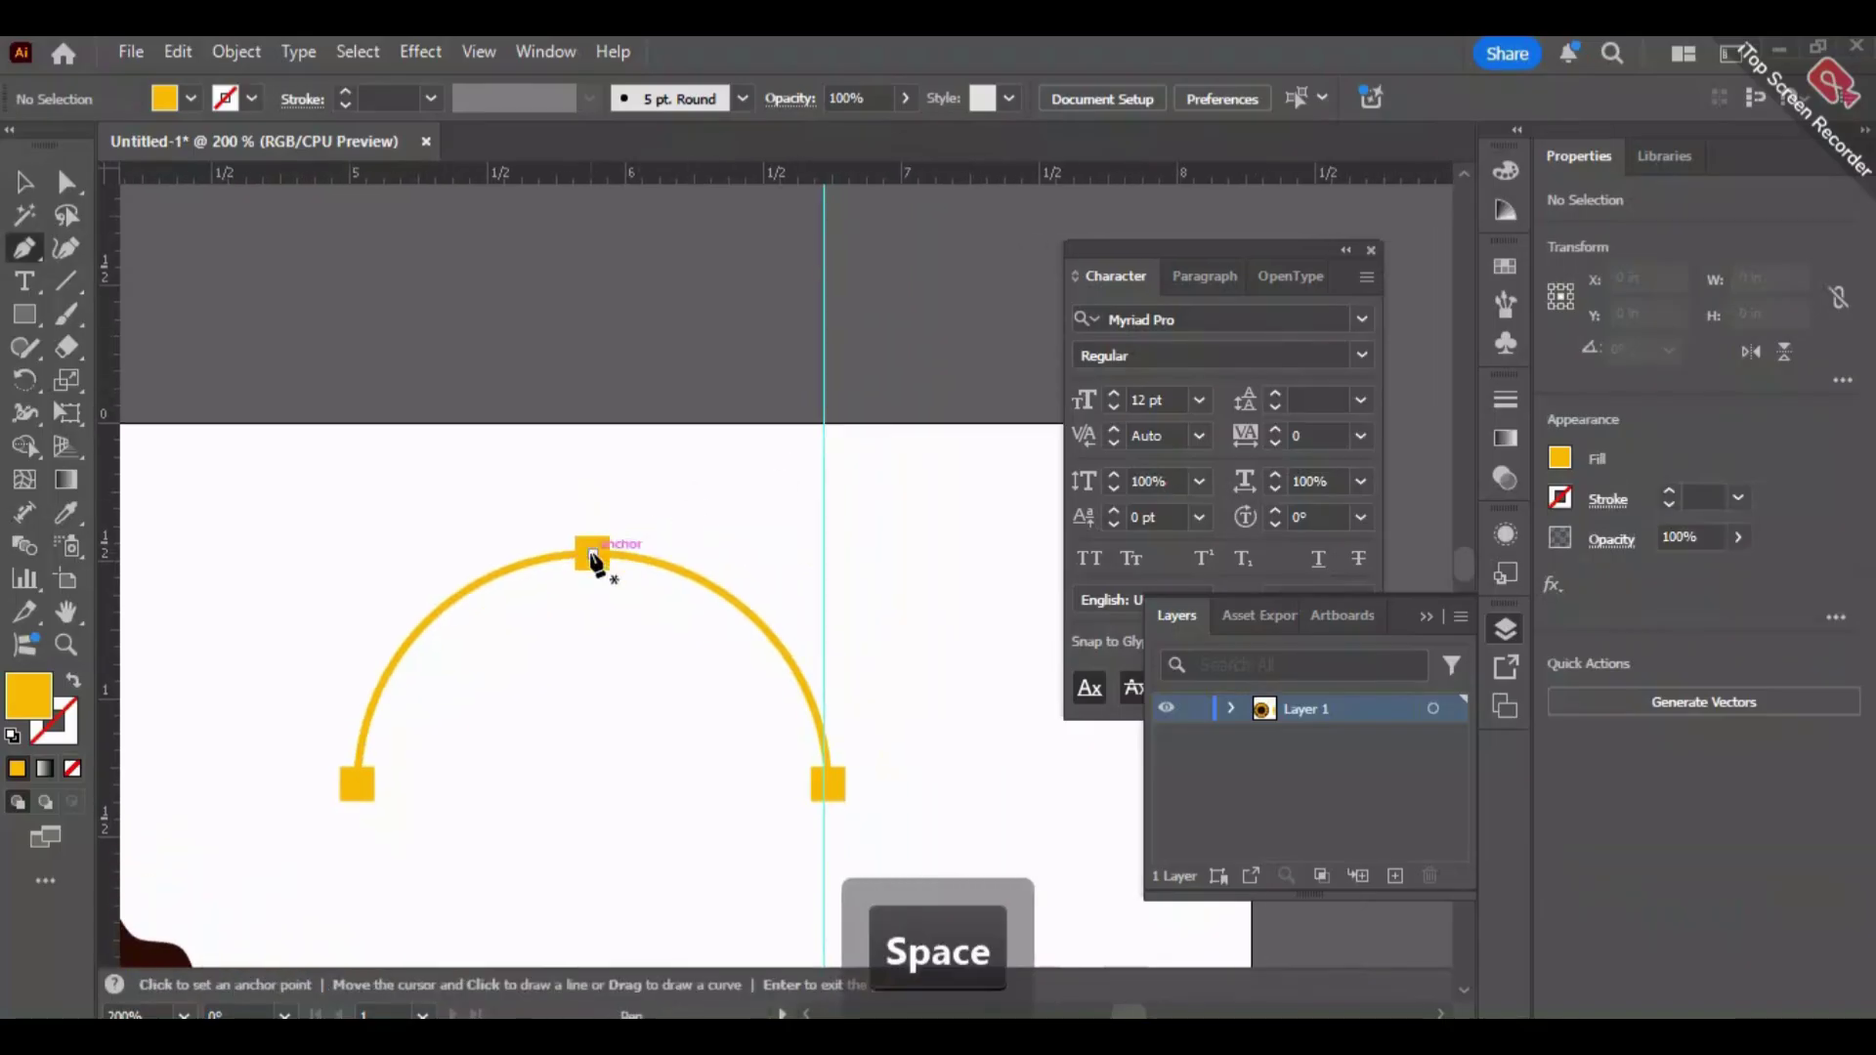
pyautogui.press('alt')
pyautogui.press('shift')
pyautogui.moveTo(807, 571)
pyautogui.mouseDown()
pyautogui.moveTo(858, 555)
pyautogui.moveTo(816, 570)
pyautogui.moveTo(830, 578)
pyautogui.mouseUp()
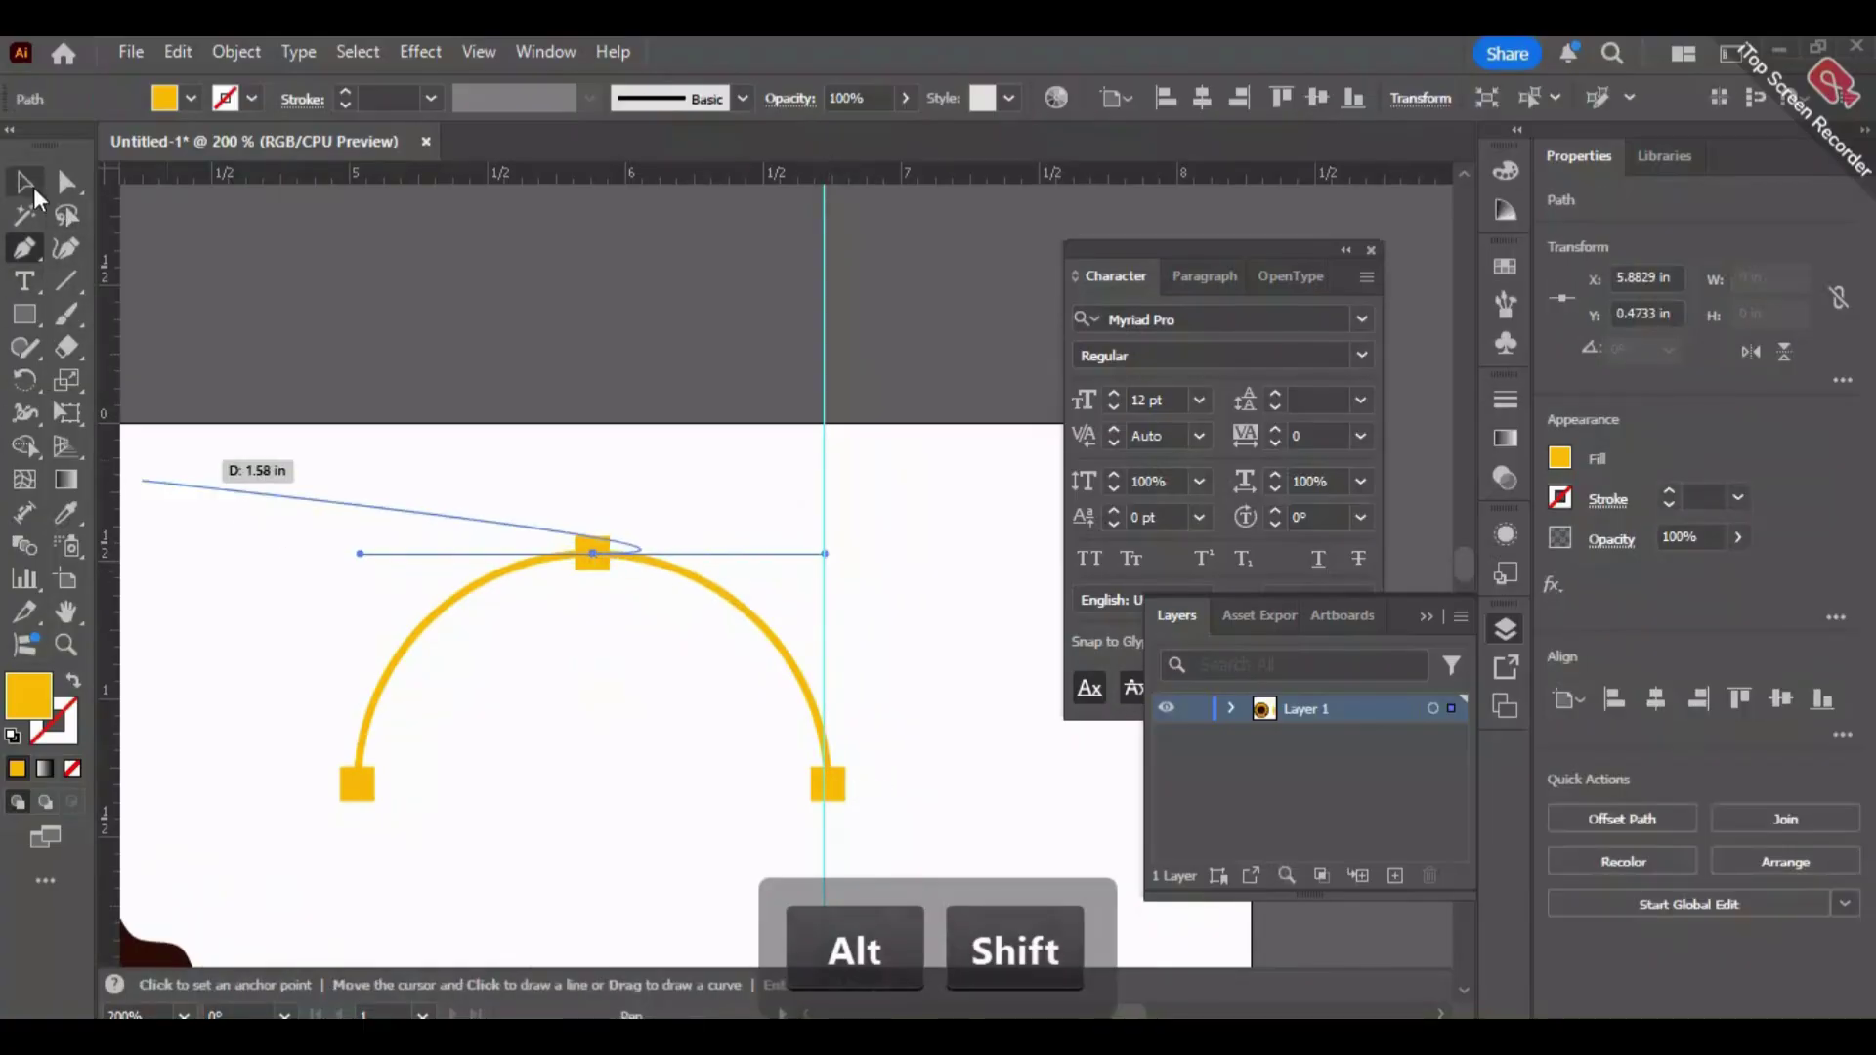
pyautogui.click(30, 189)
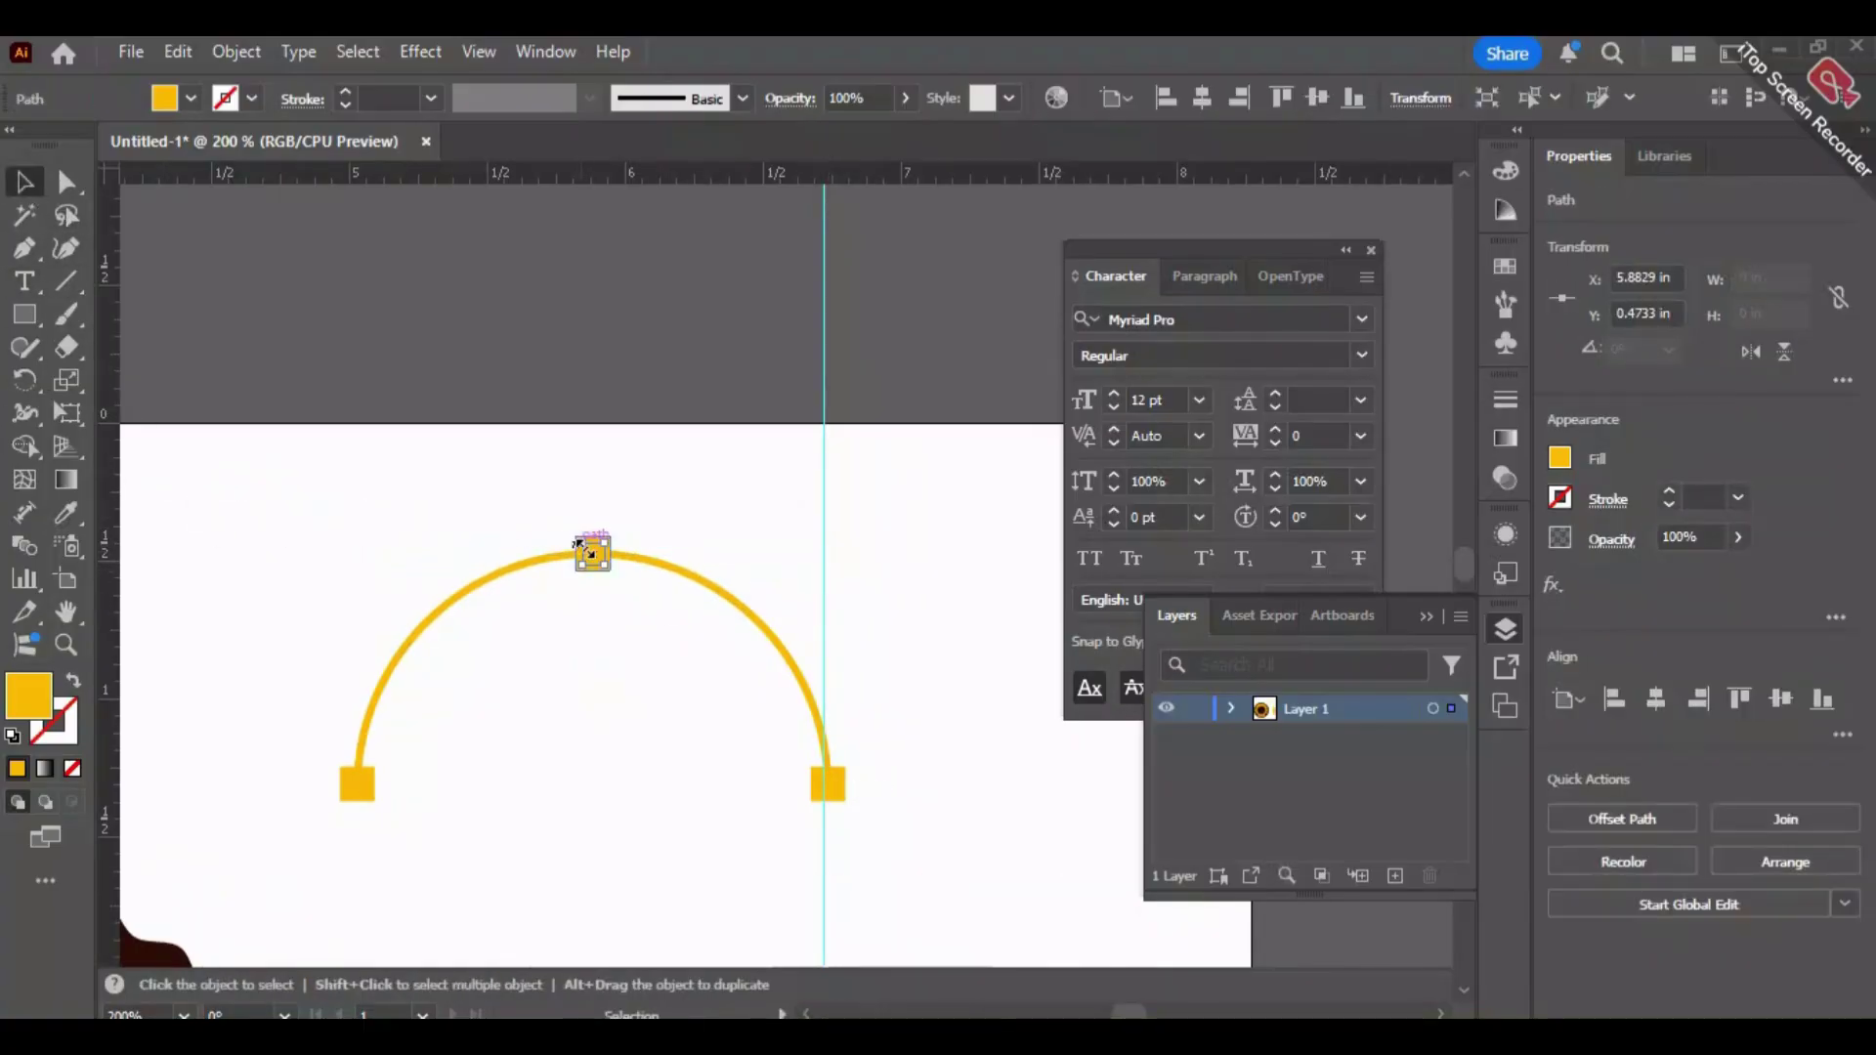
pyautogui.click(505, 551)
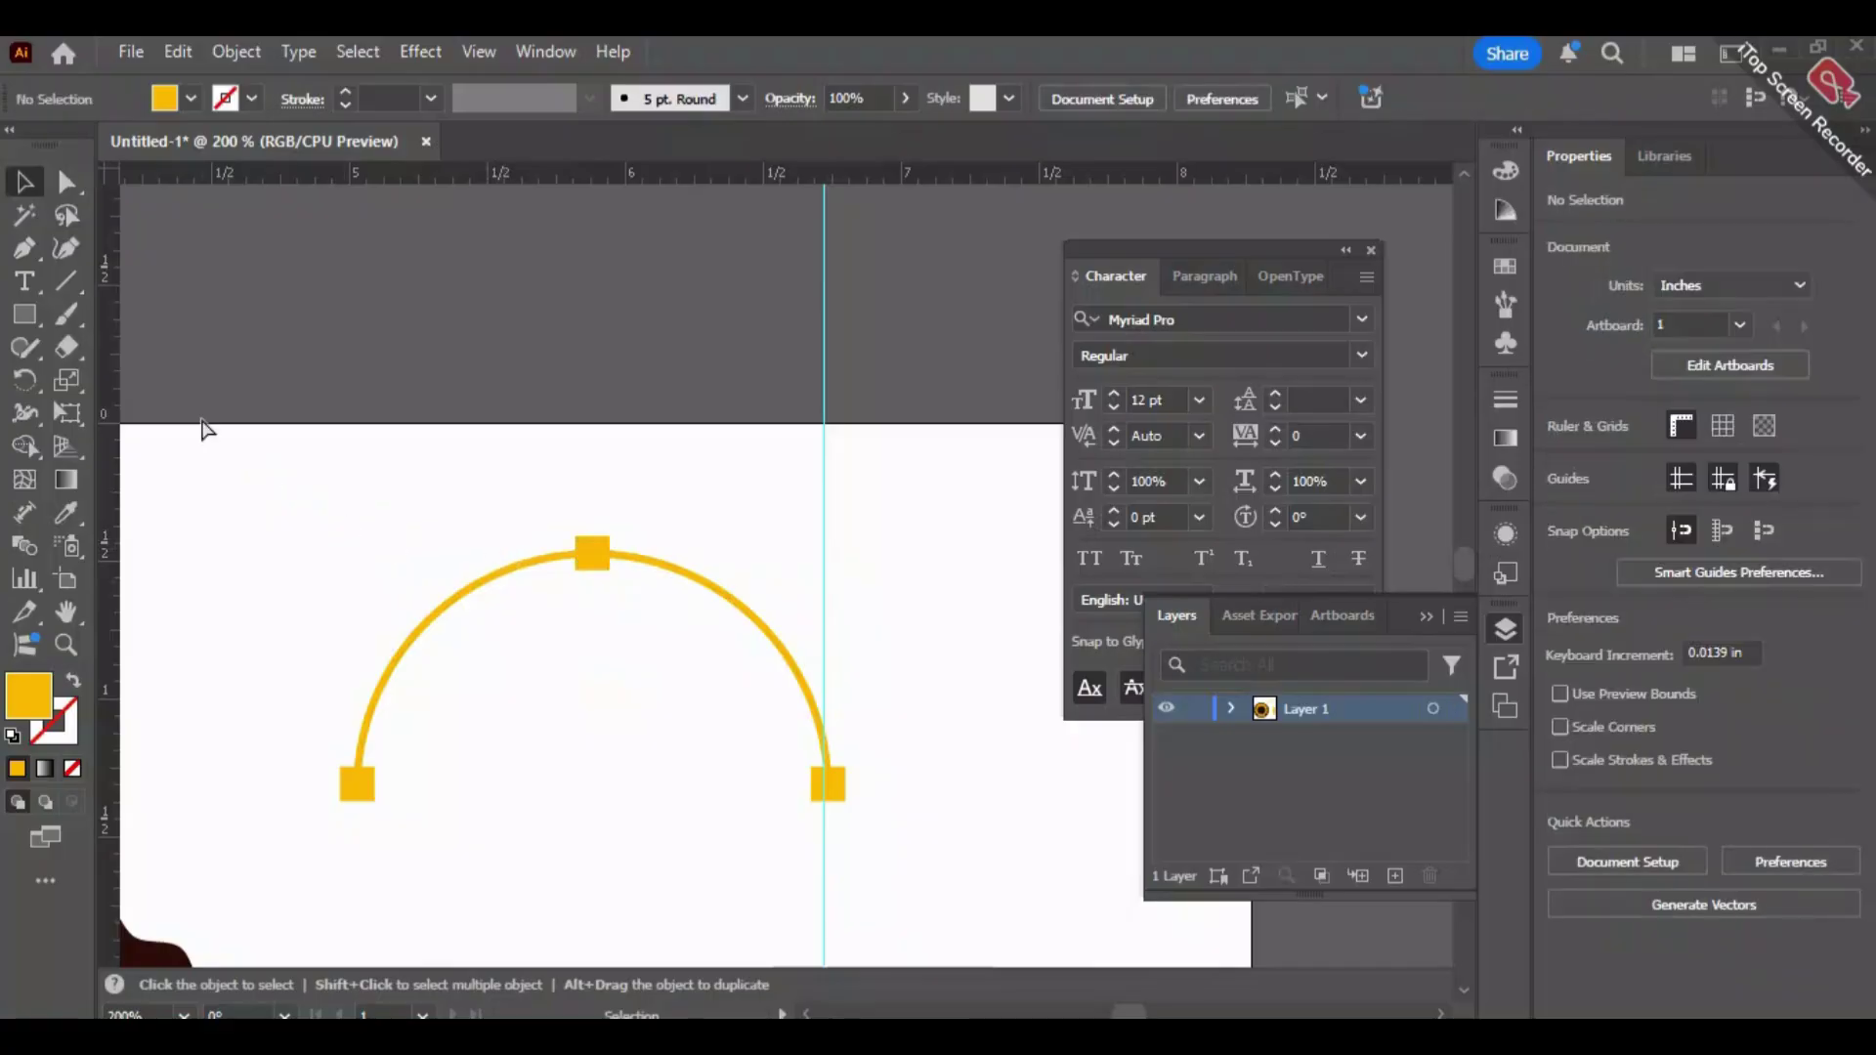
pyautogui.hotkey('ctrl', 'z')
# Draw a horizontal line about 1.71 in long, centred on the arc's top square, and copy the arc's yellow 2 pt stroke onto it.
pyautogui.click(65, 282)
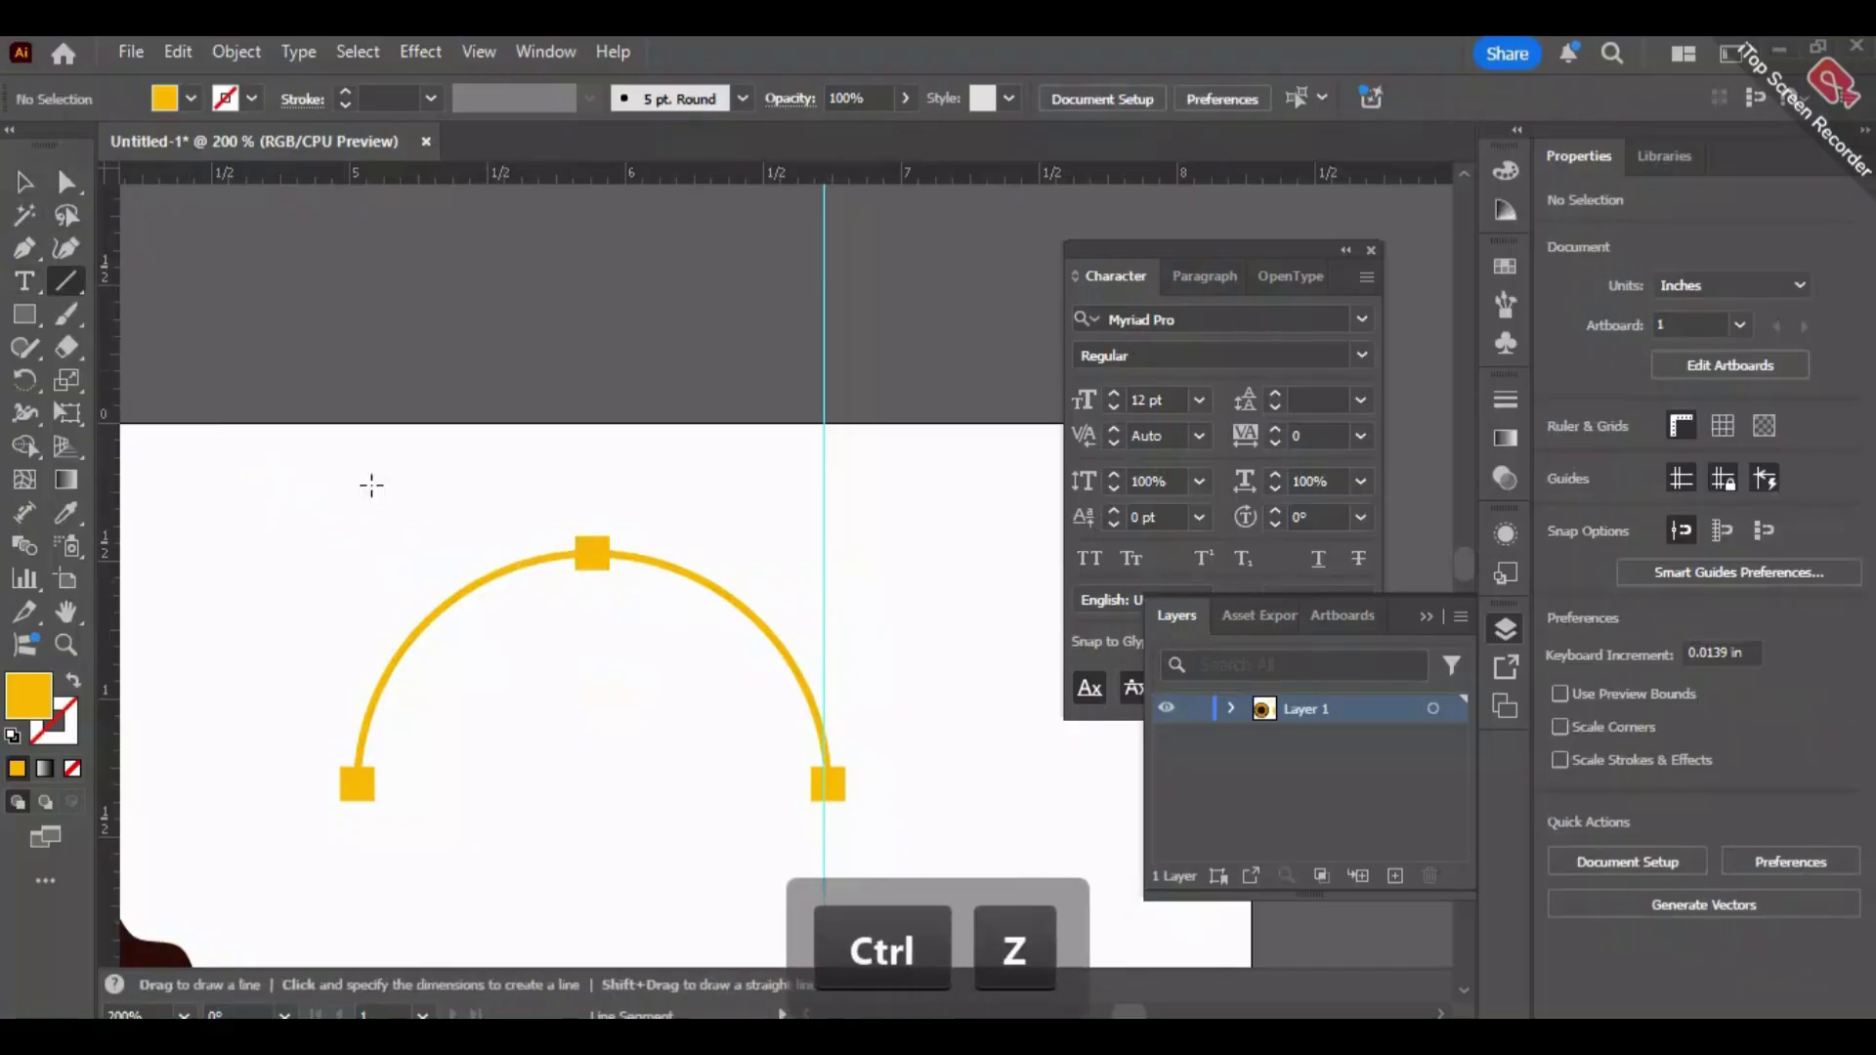
pyautogui.moveTo(358, 783); pyautogui.dragTo(827, 553)
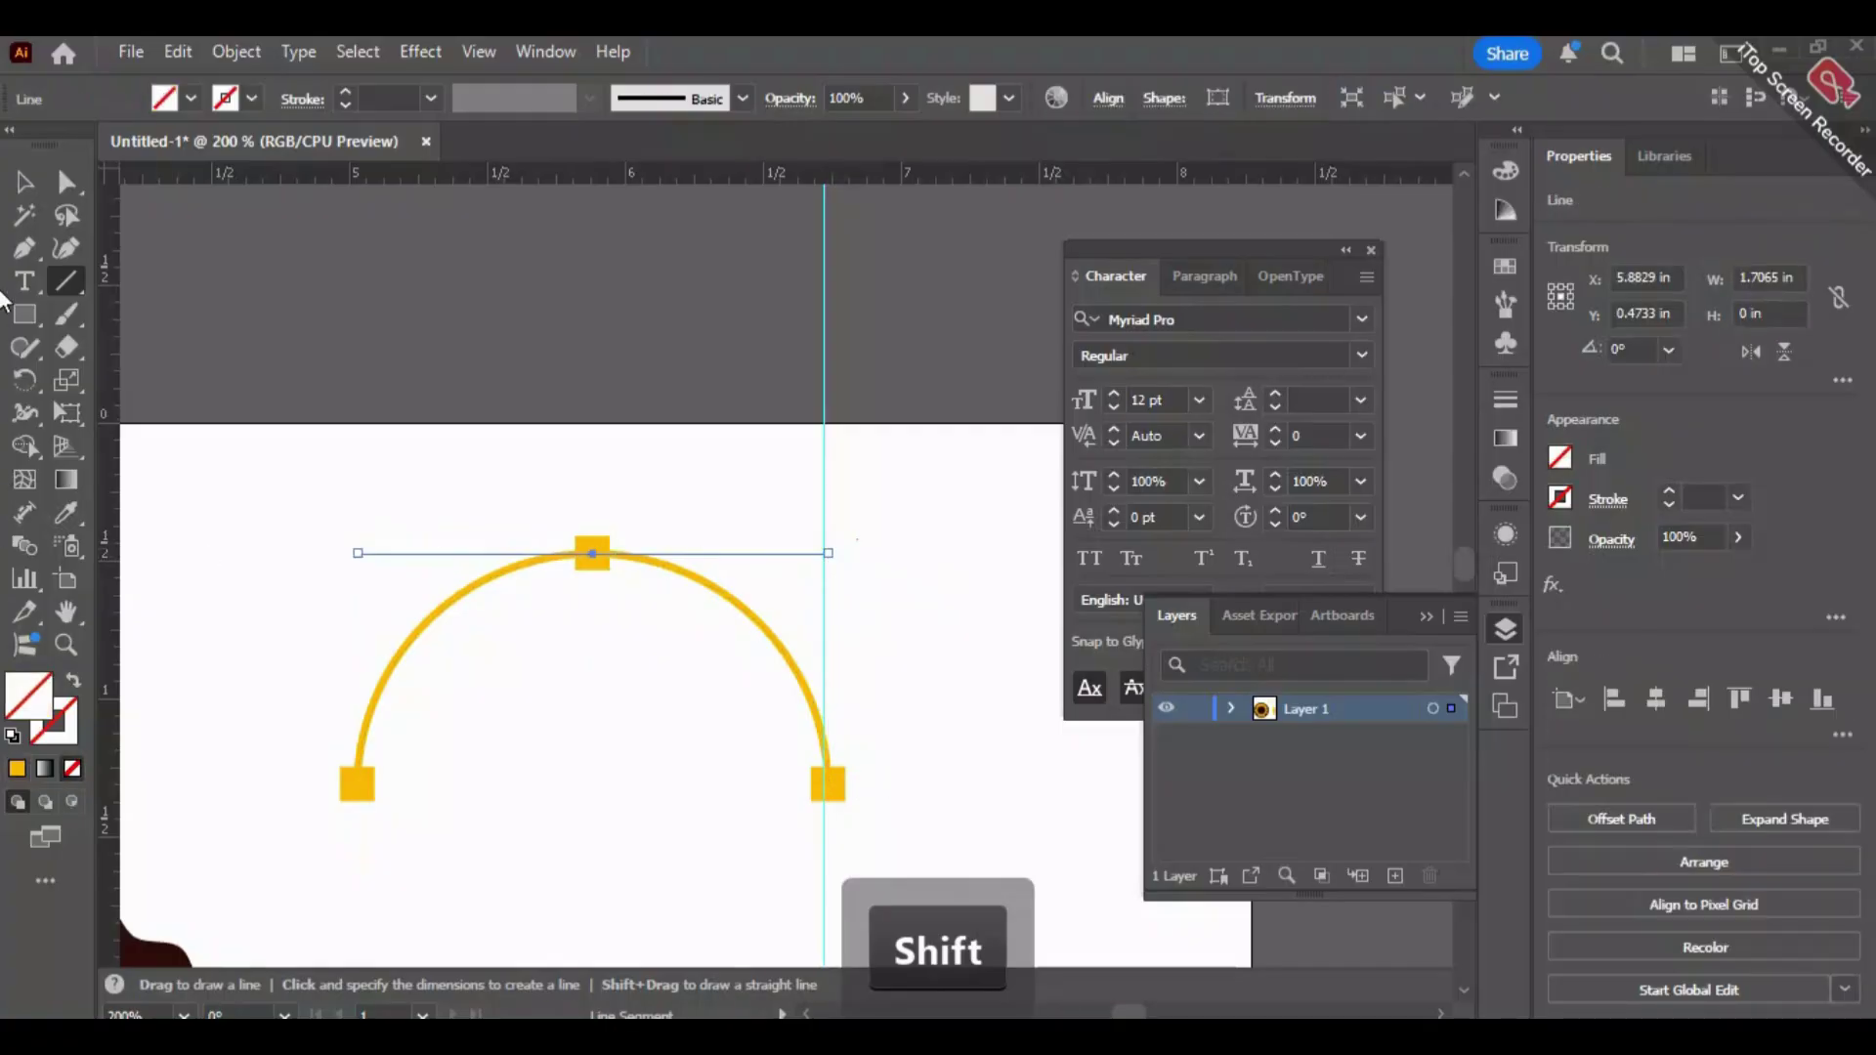
pyautogui.click(65, 513)
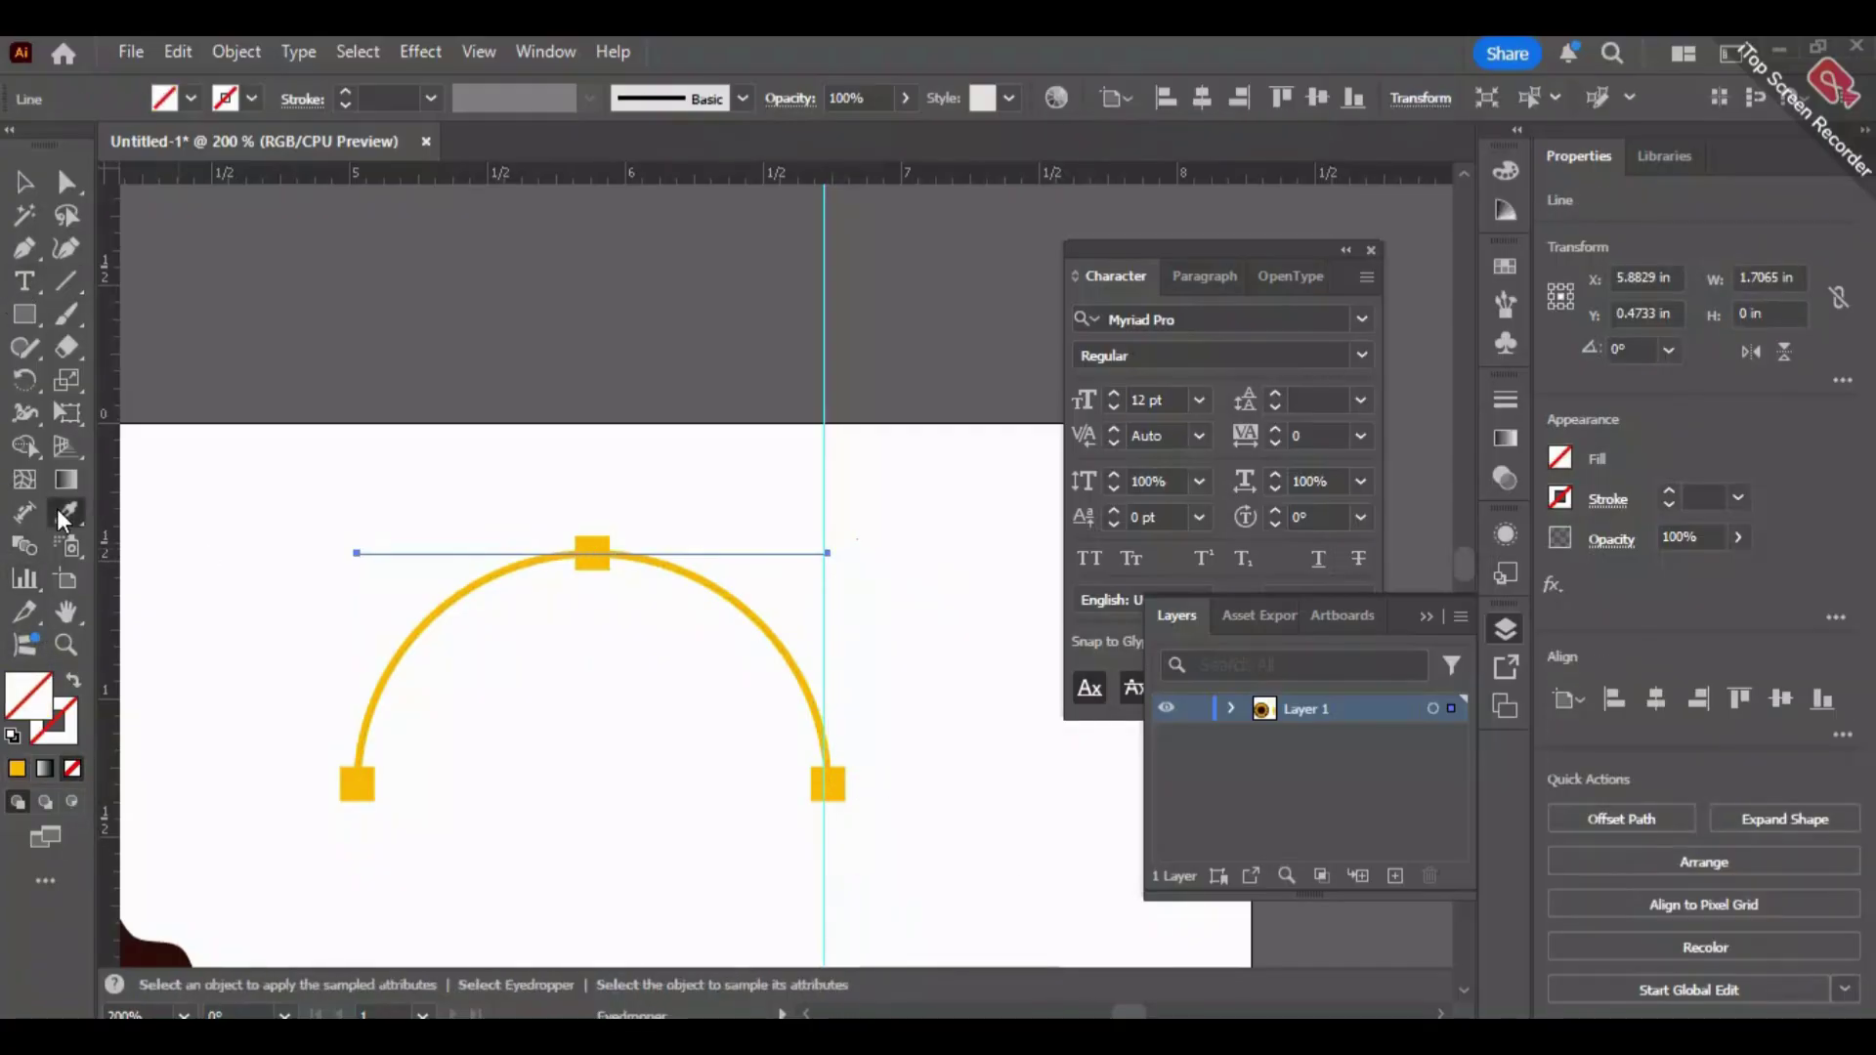
pyautogui.click(430, 626)
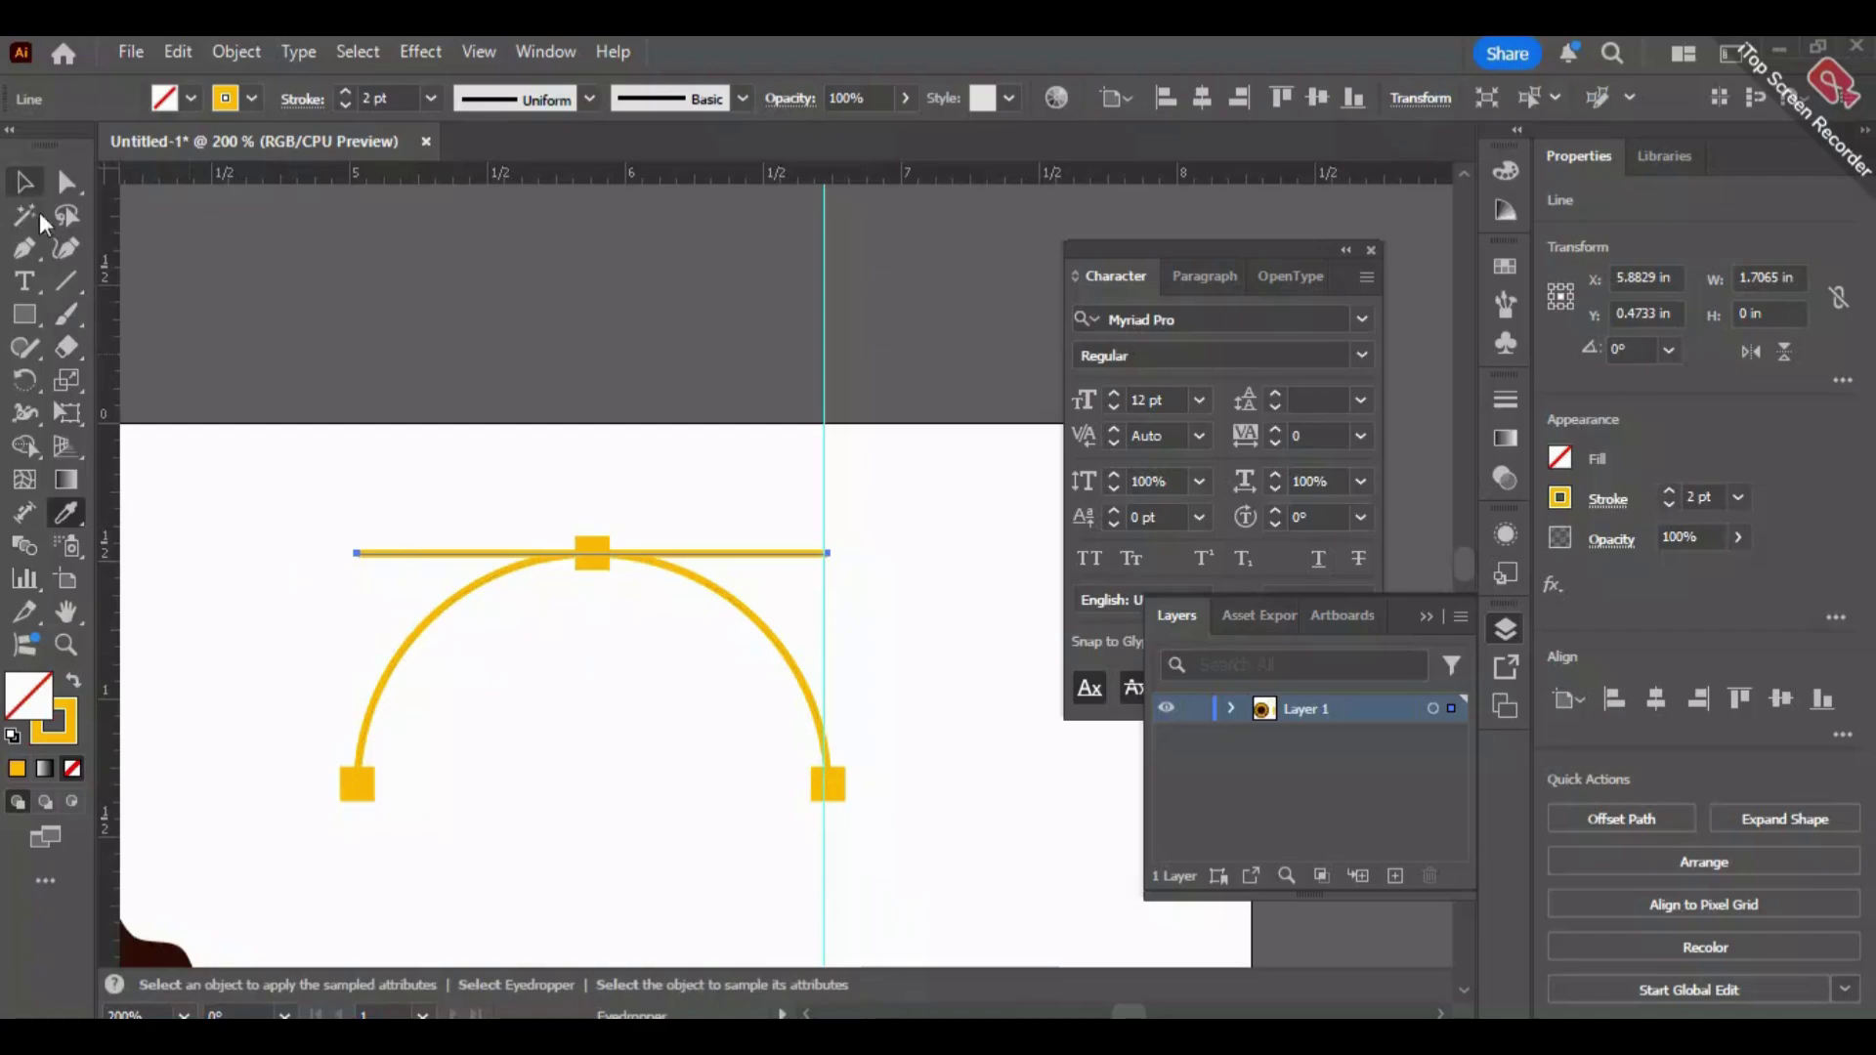
# Draw a 0.15 in circle centred on the horizontal line's left endpoint and swap its stroke and fill so it is solid yellow.
pyautogui.click(26, 285)
pyautogui.click(28, 308)
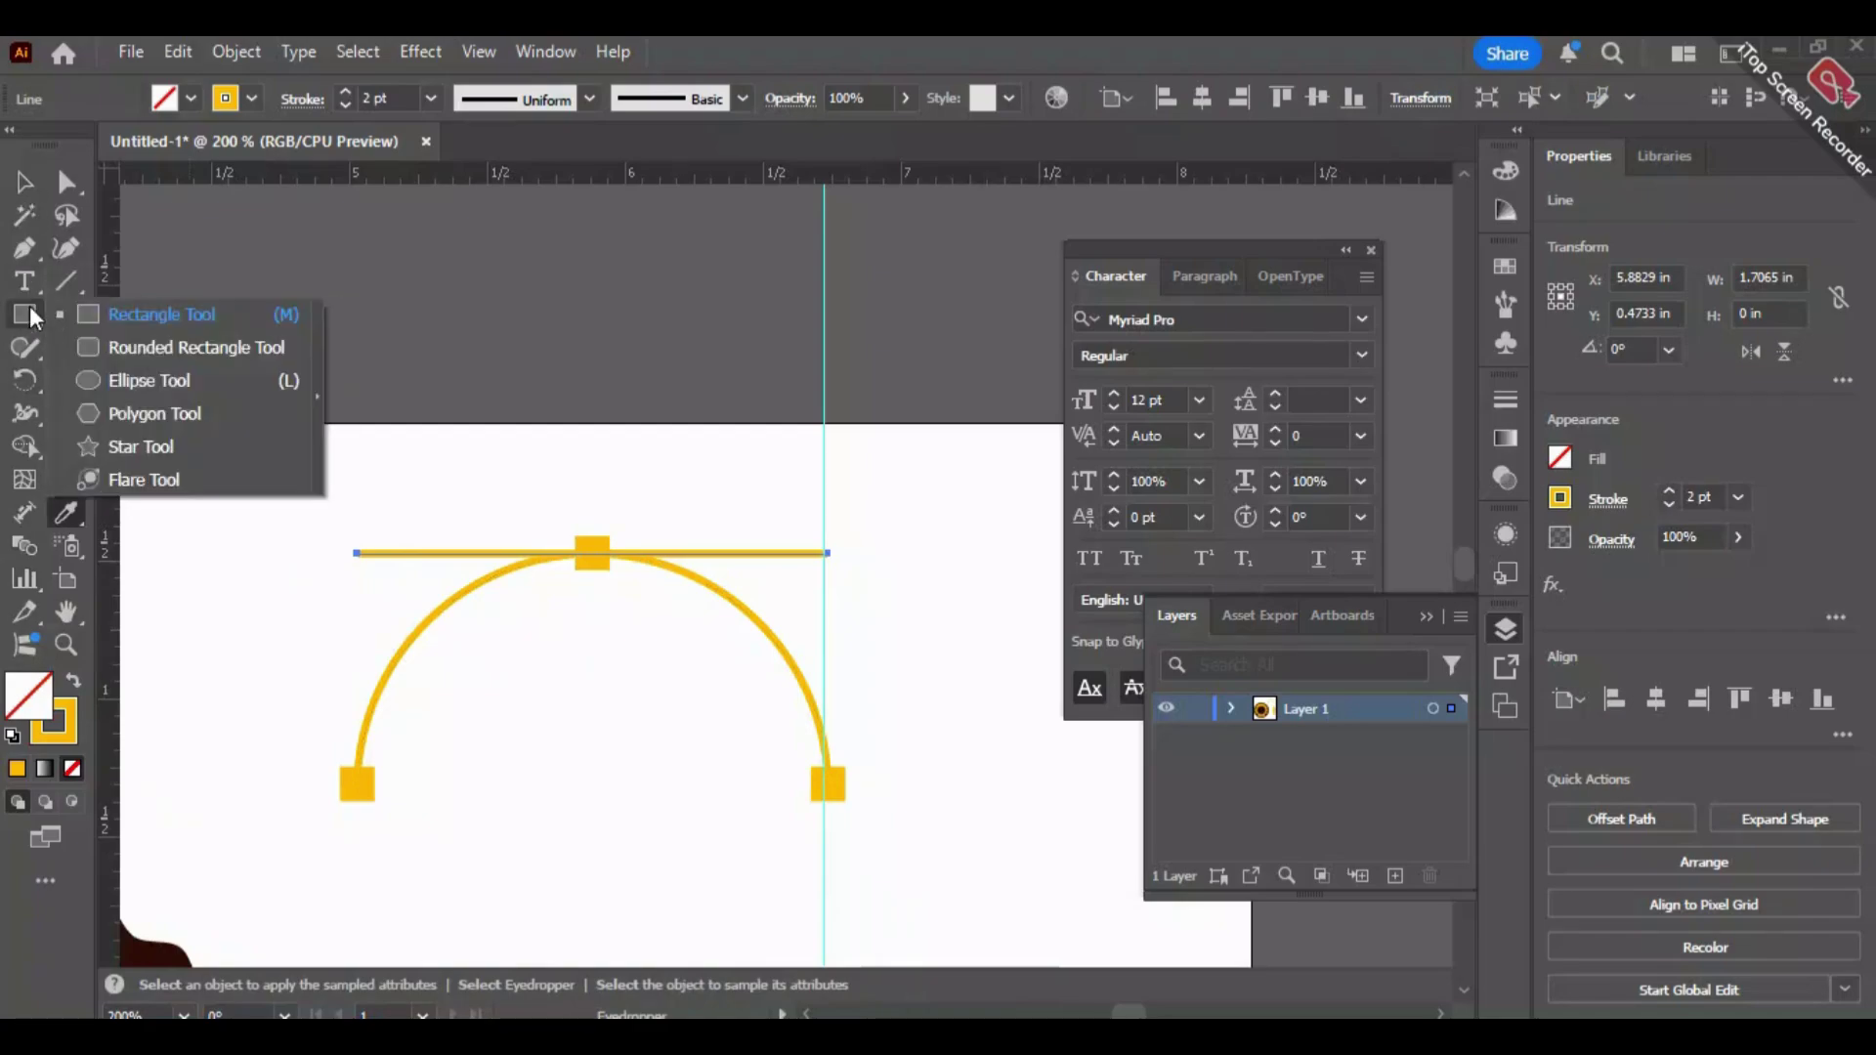
pyautogui.click(149, 380)
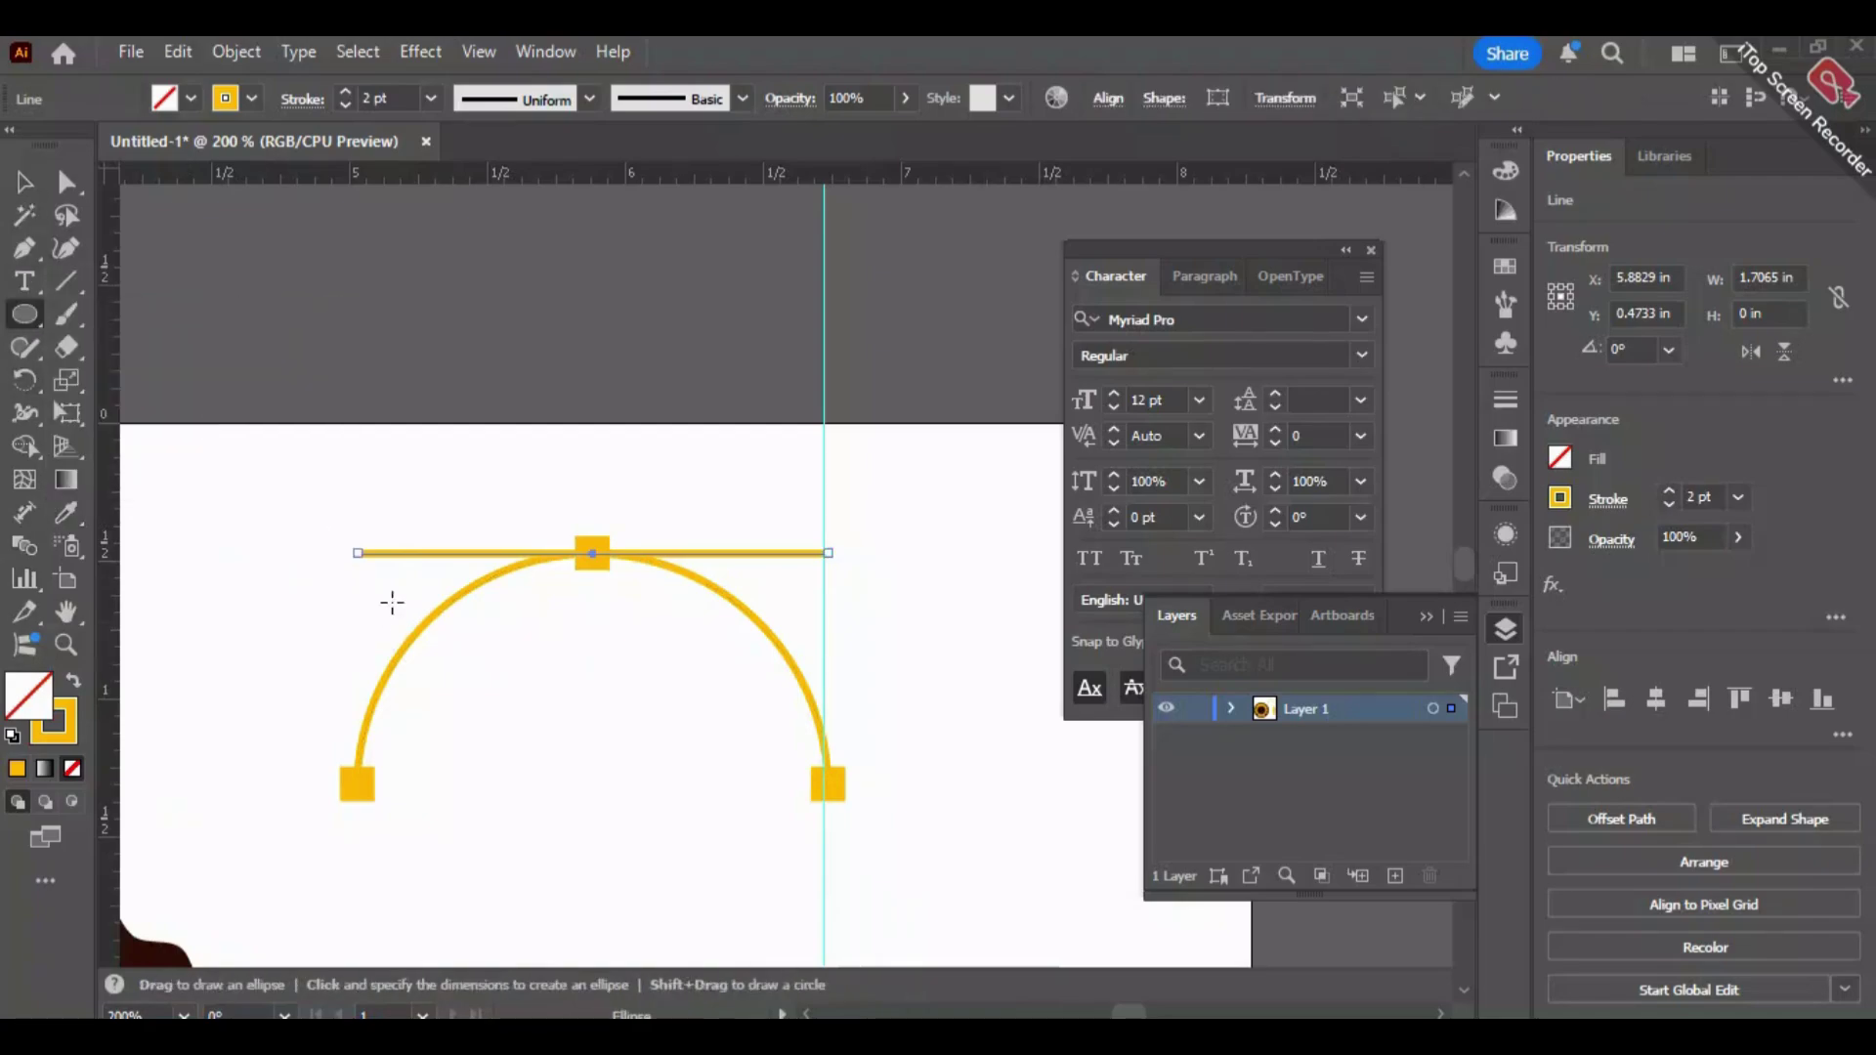
pyautogui.click(357, 555)
pyautogui.click(979, 590)
pyautogui.click(25, 186)
pyautogui.click(282, 405)
pyautogui.click(27, 315)
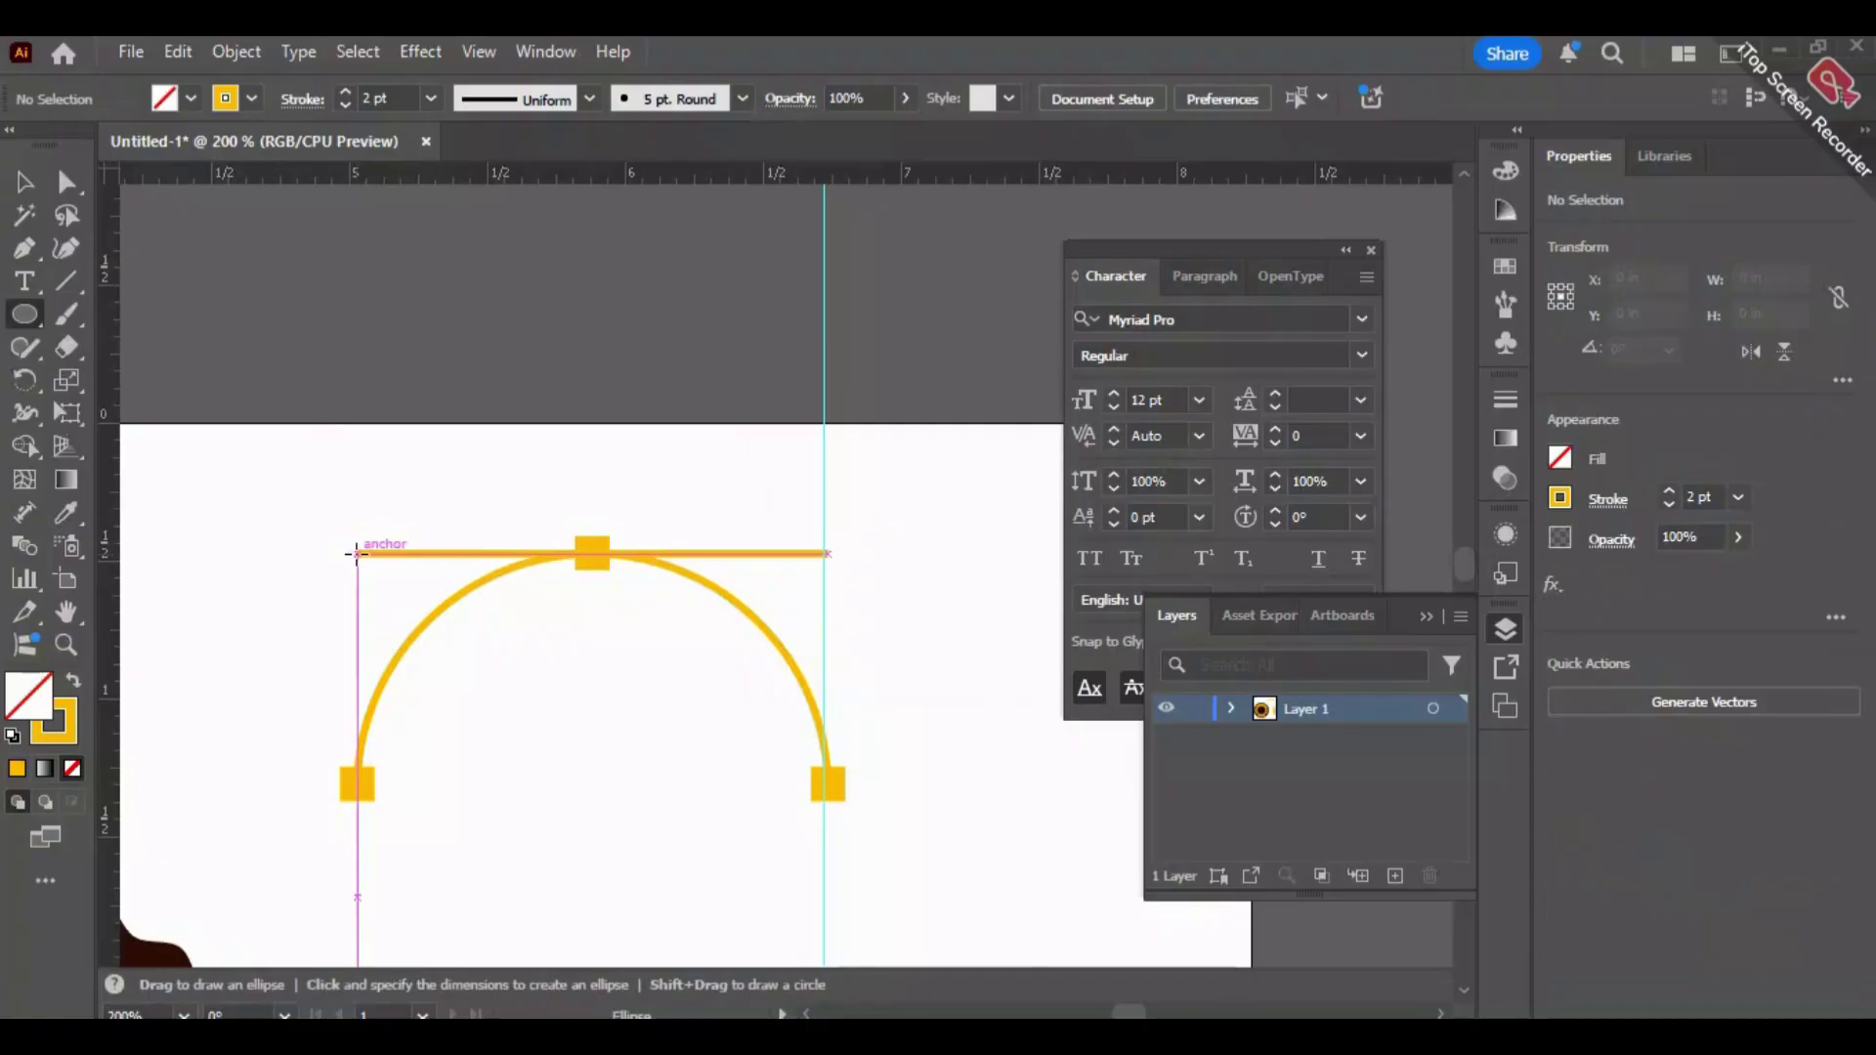
pyautogui.keyDown('alt'); pyautogui.scroll(2, 357, 554); pyautogui.keyUp('alt')
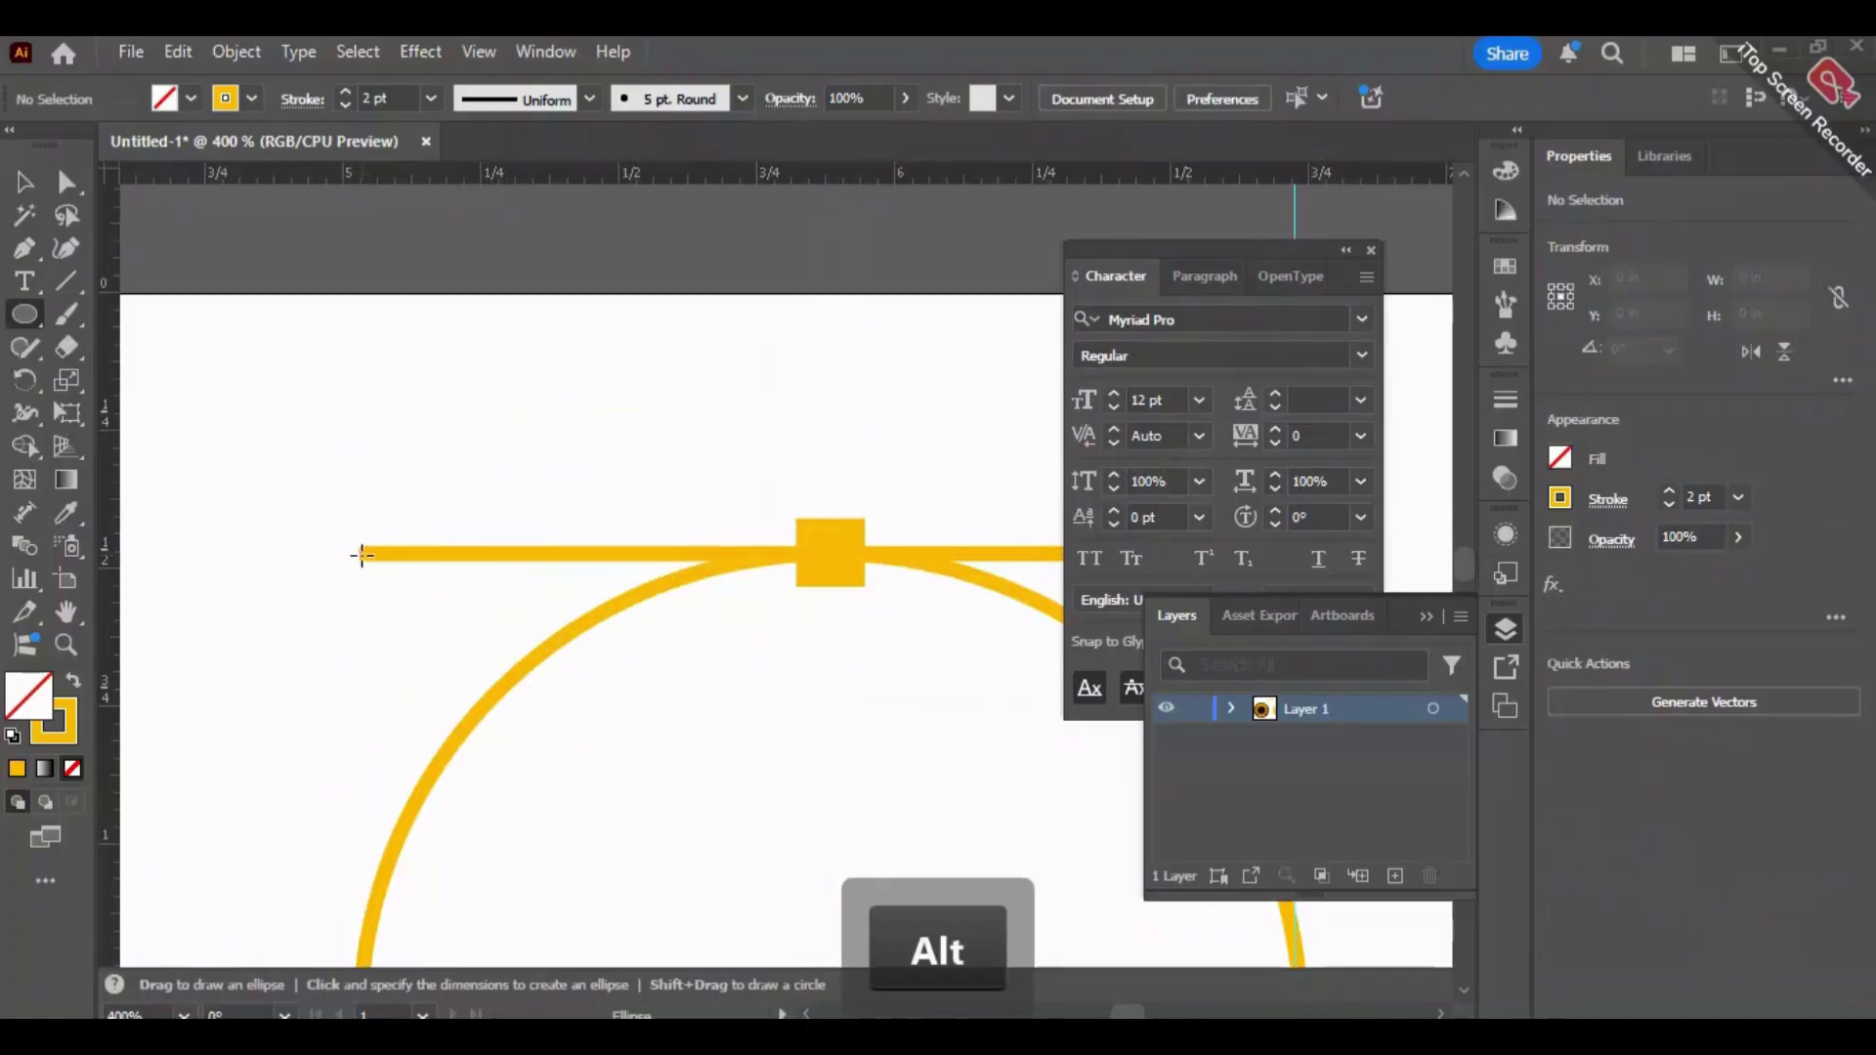
pyautogui.moveTo(361, 554); pyautogui.dragTo(368, 598)
pyautogui.keyDown('alt'); pyautogui.scroll(-1, 700, 641); pyautogui.keyUp('alt')
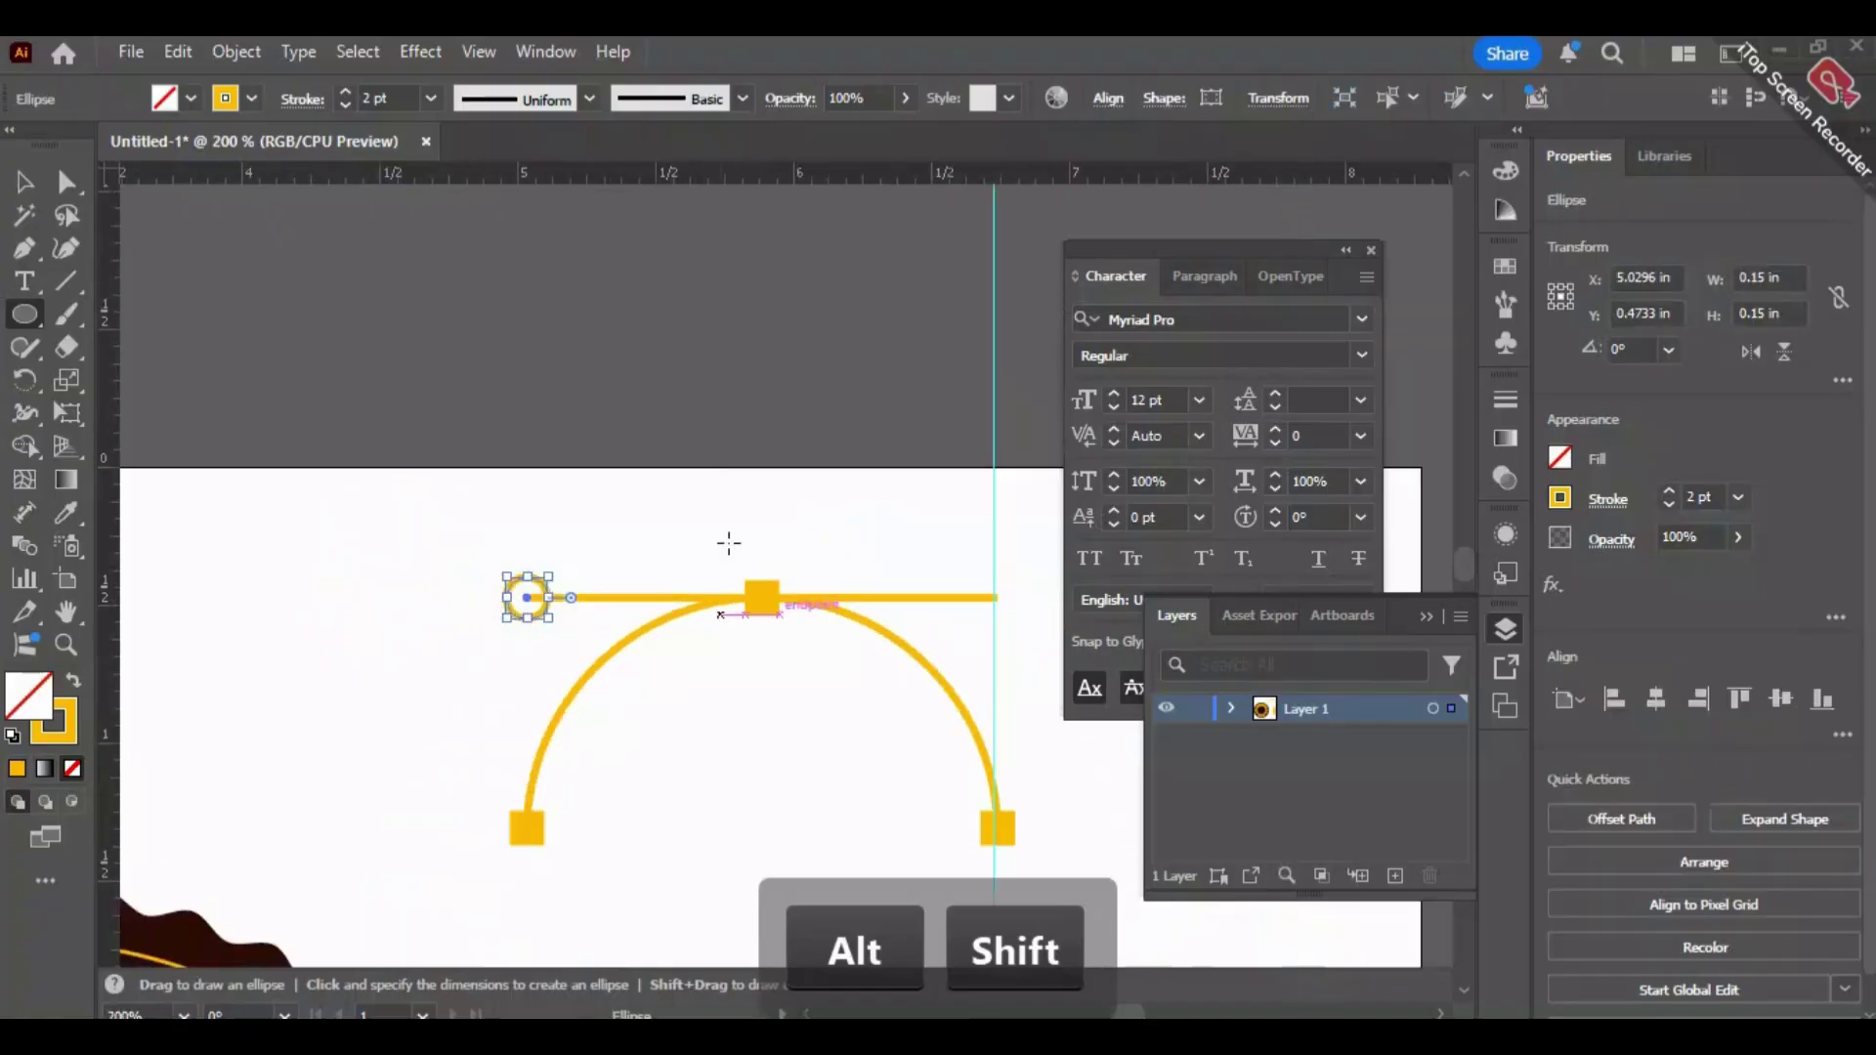
pyautogui.moveTo(729, 543); pyautogui.dragTo(626, 522)
pyautogui.click(74, 679)
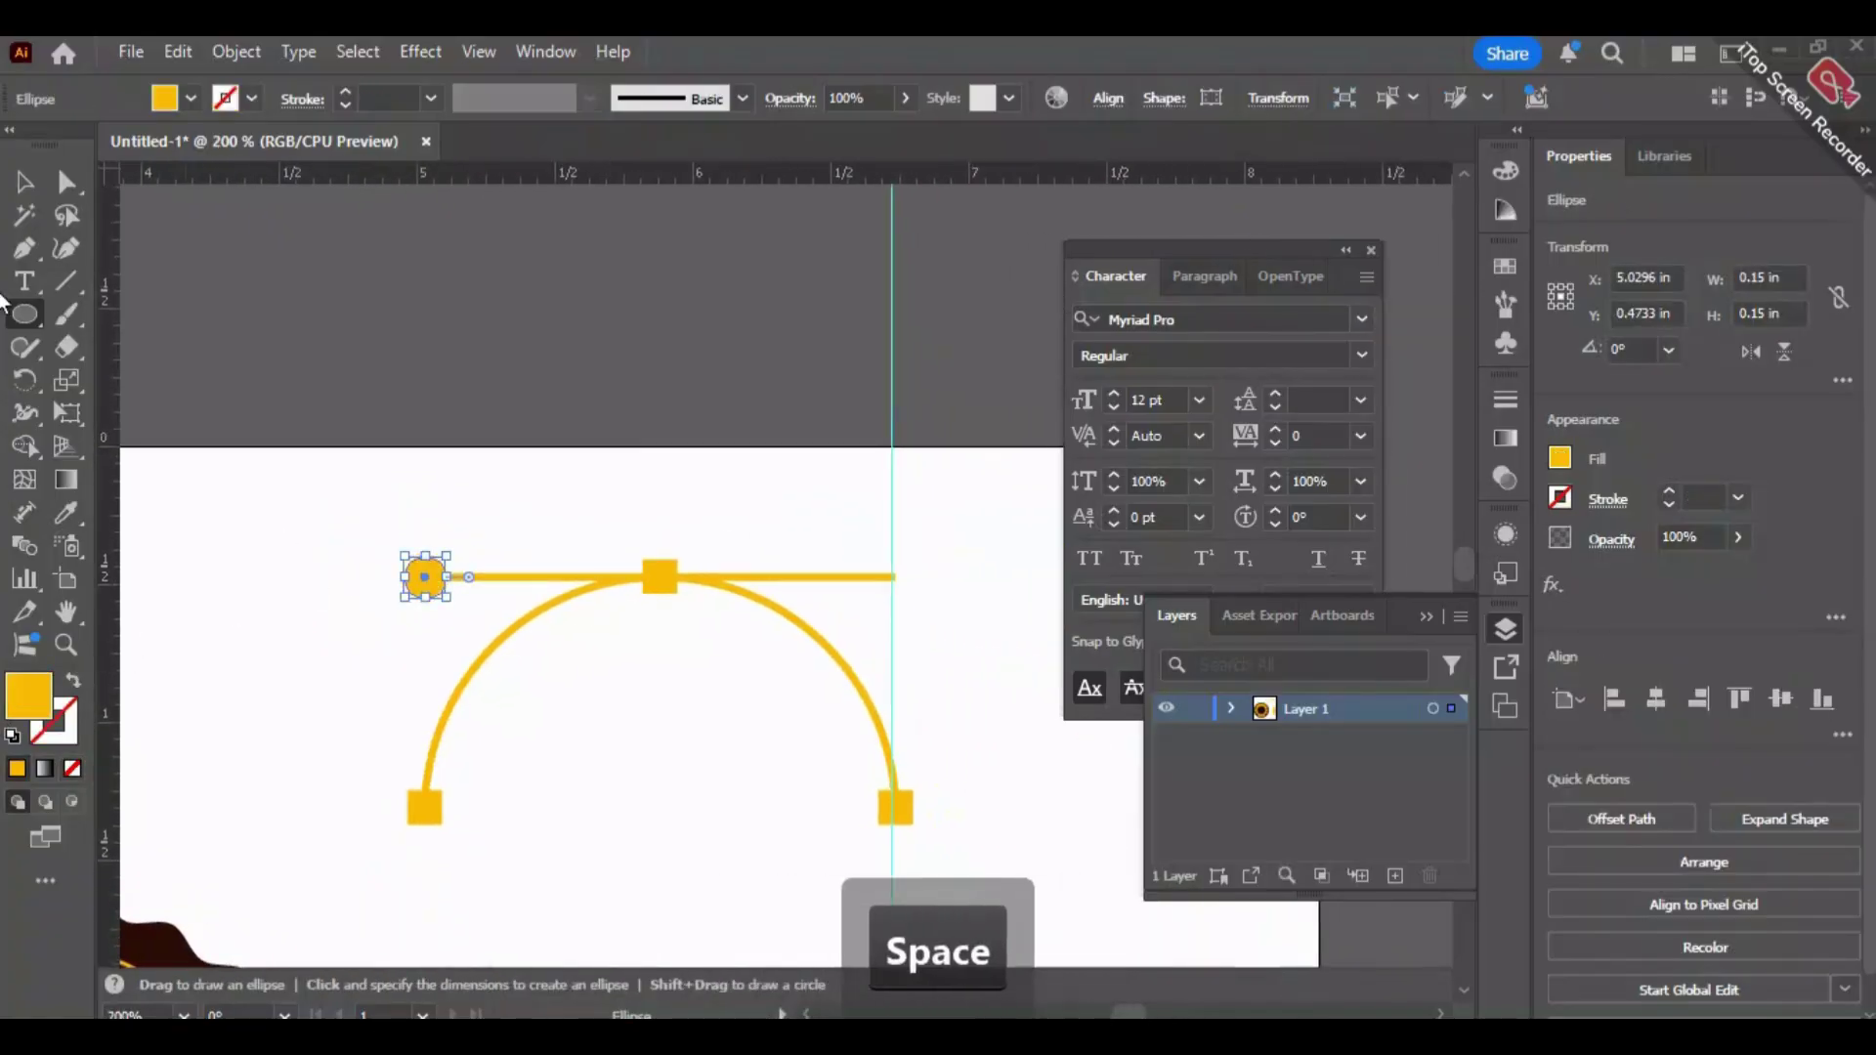
pyautogui.click(24, 182)
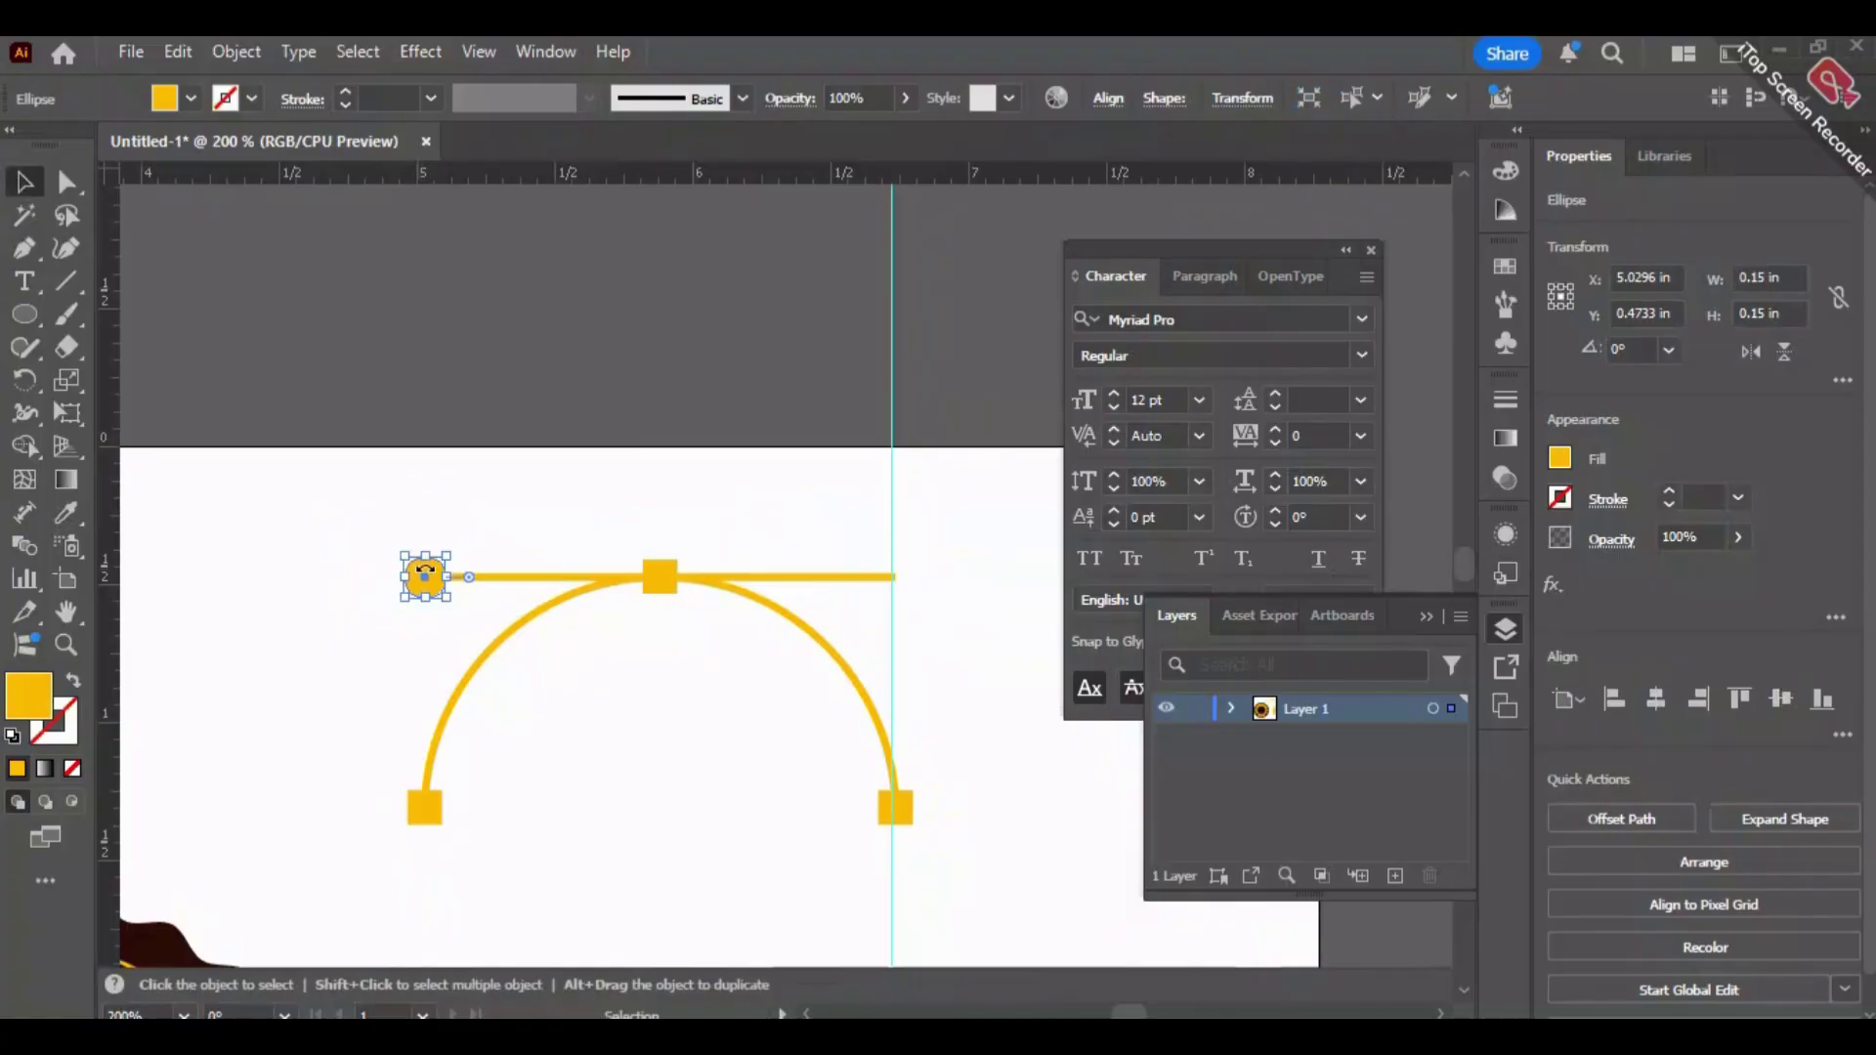
pyautogui.click(361, 591)
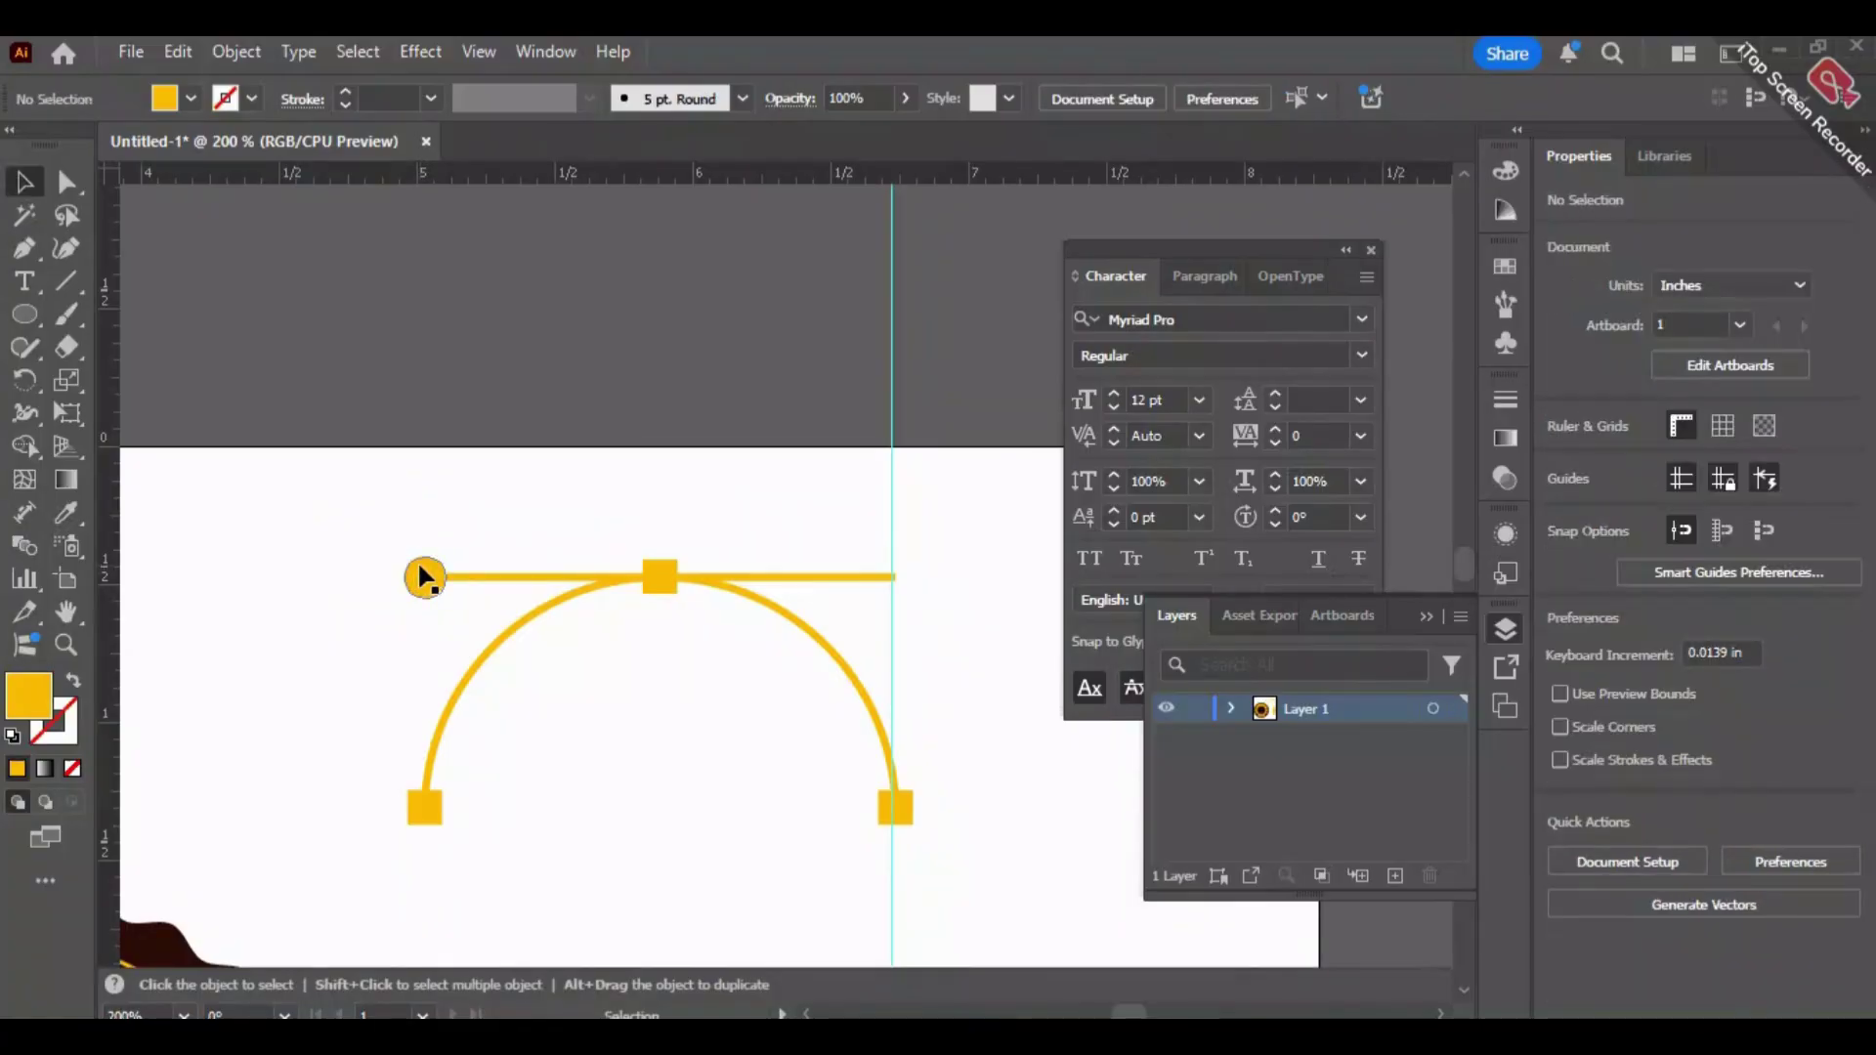
pyautogui.moveTo(418, 578); pyautogui.dragTo(879, 578)
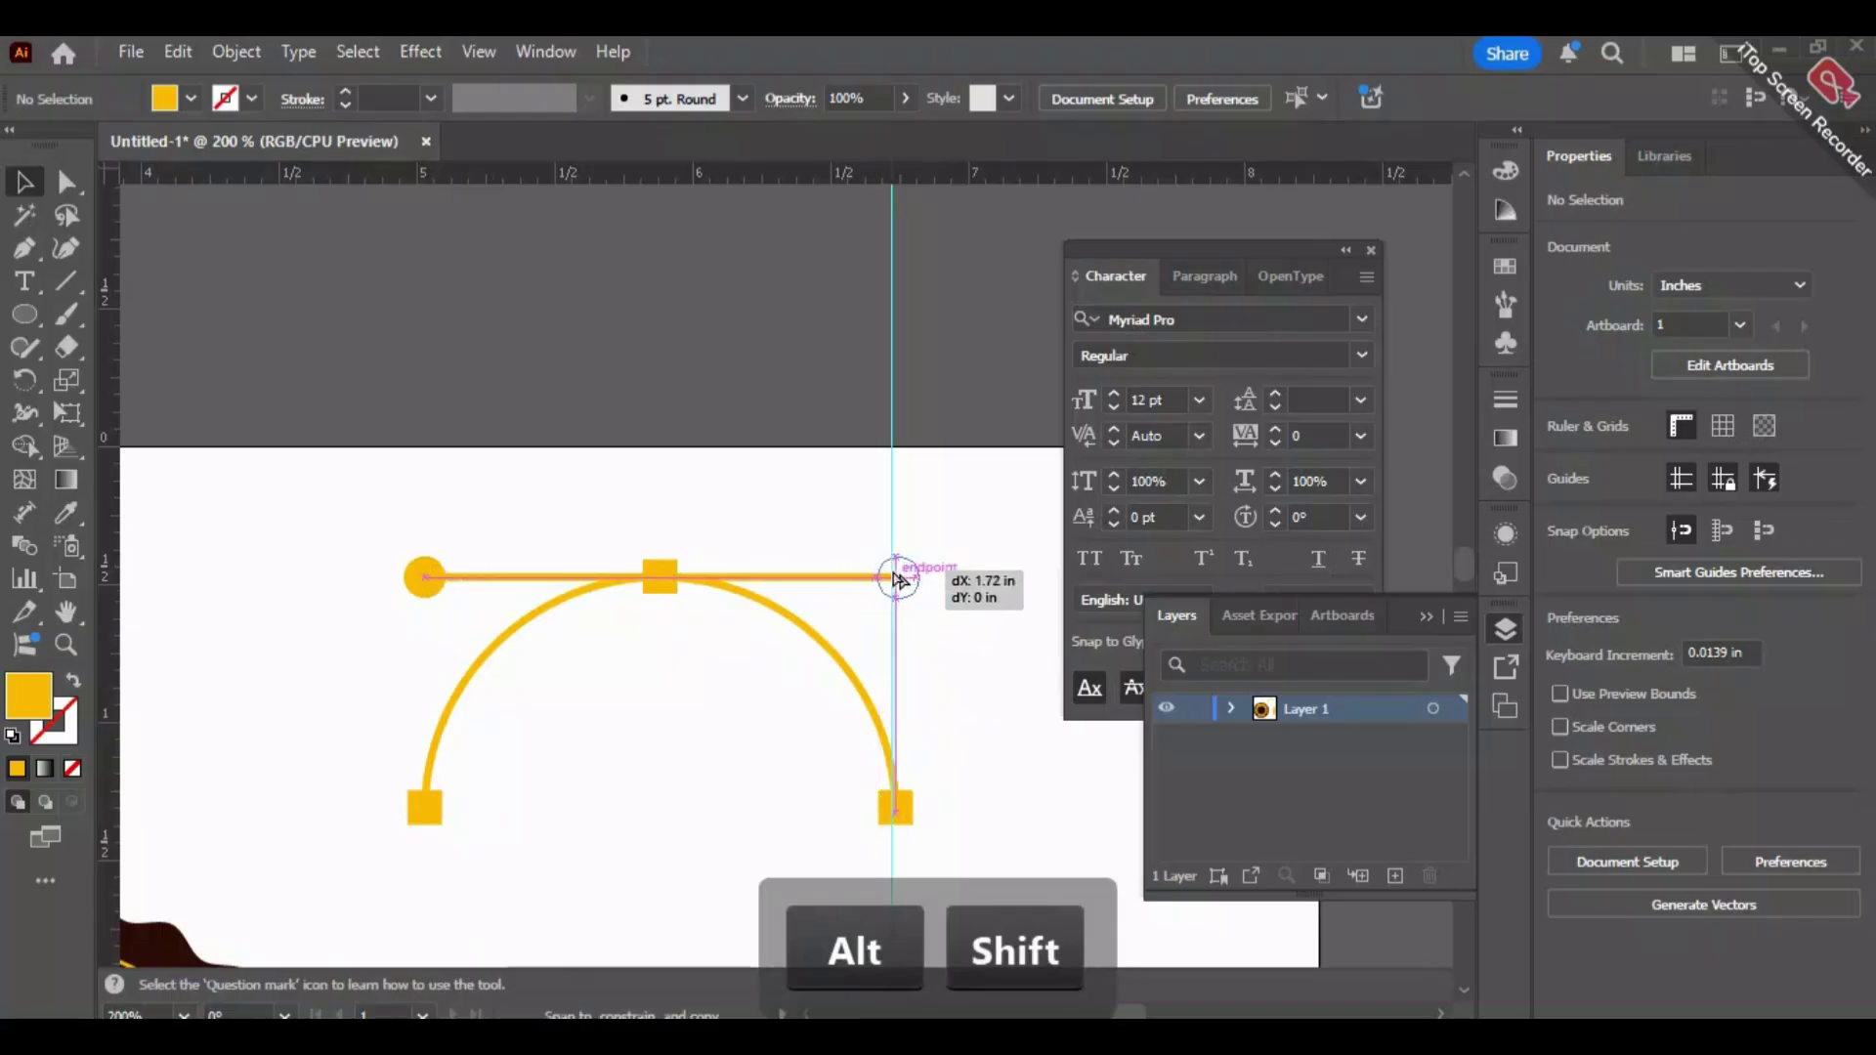
pyautogui.moveTo(891, 553); pyautogui.dragTo(891, 556)
pyautogui.click(913, 461)
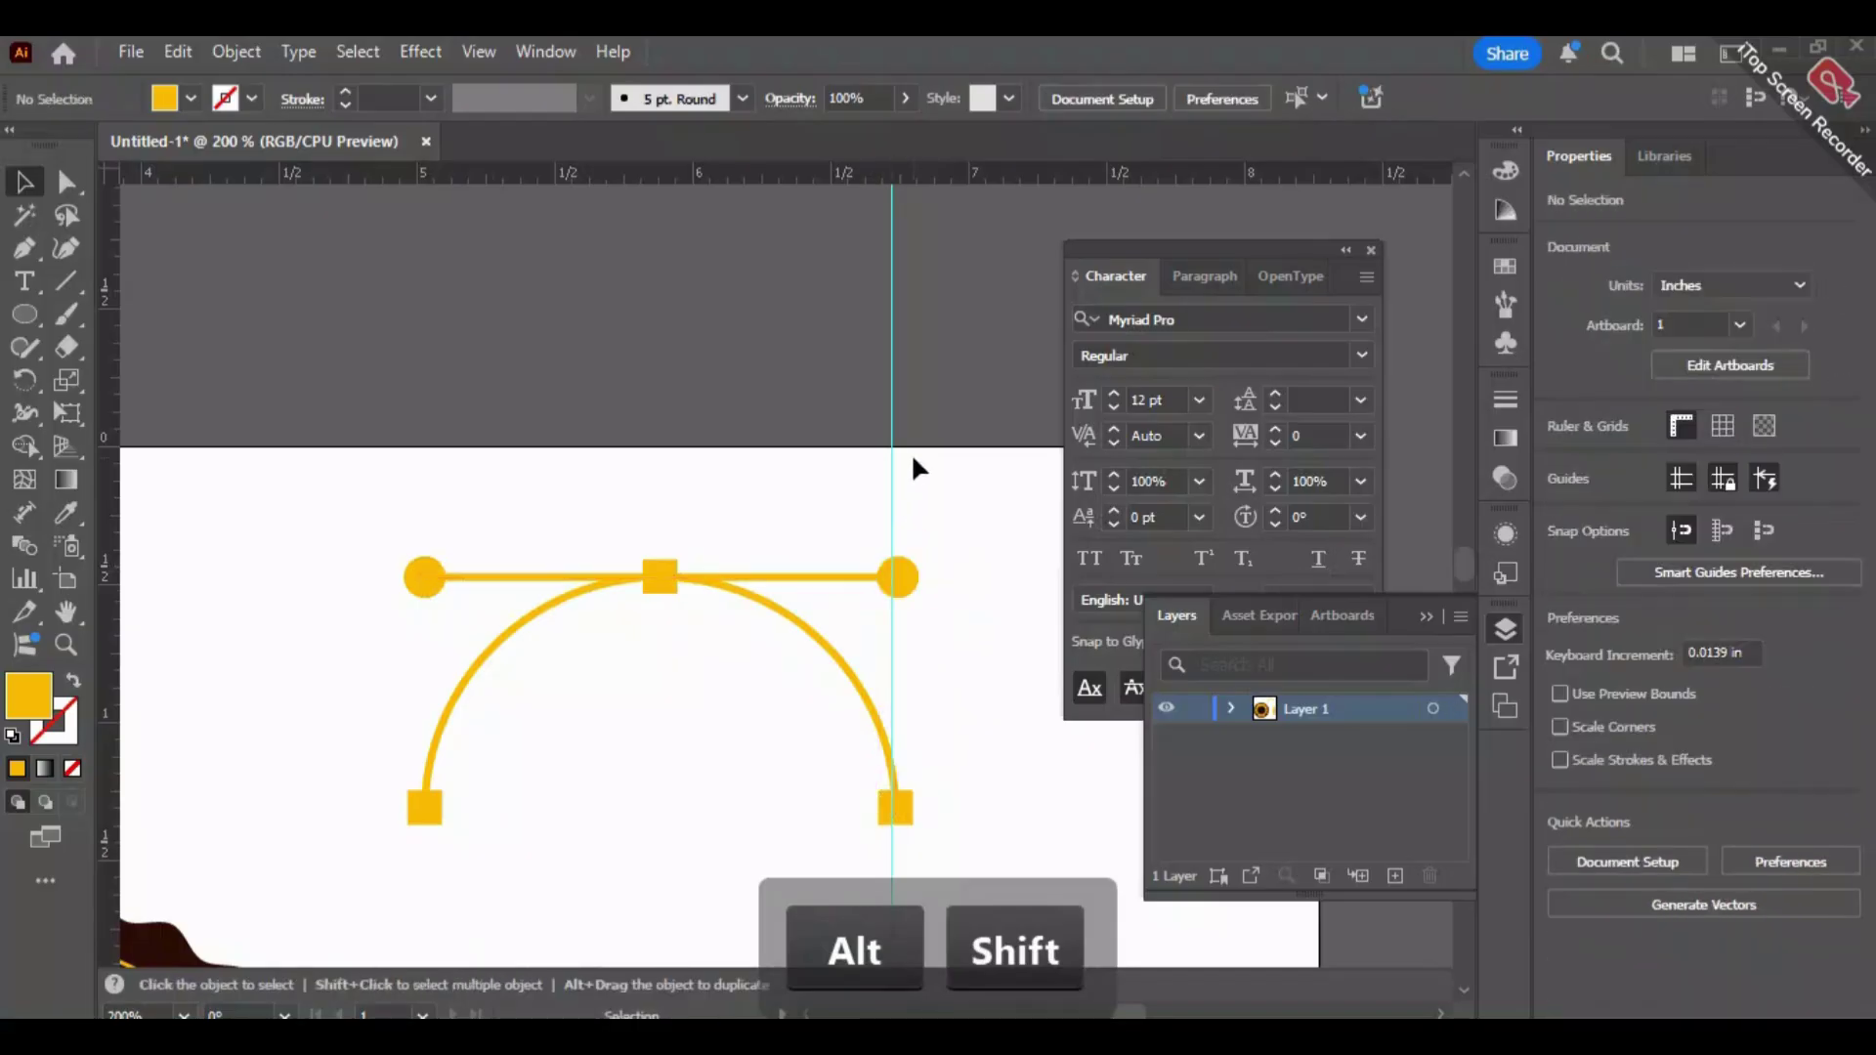
pyautogui.scroll(-1, 924, 411)
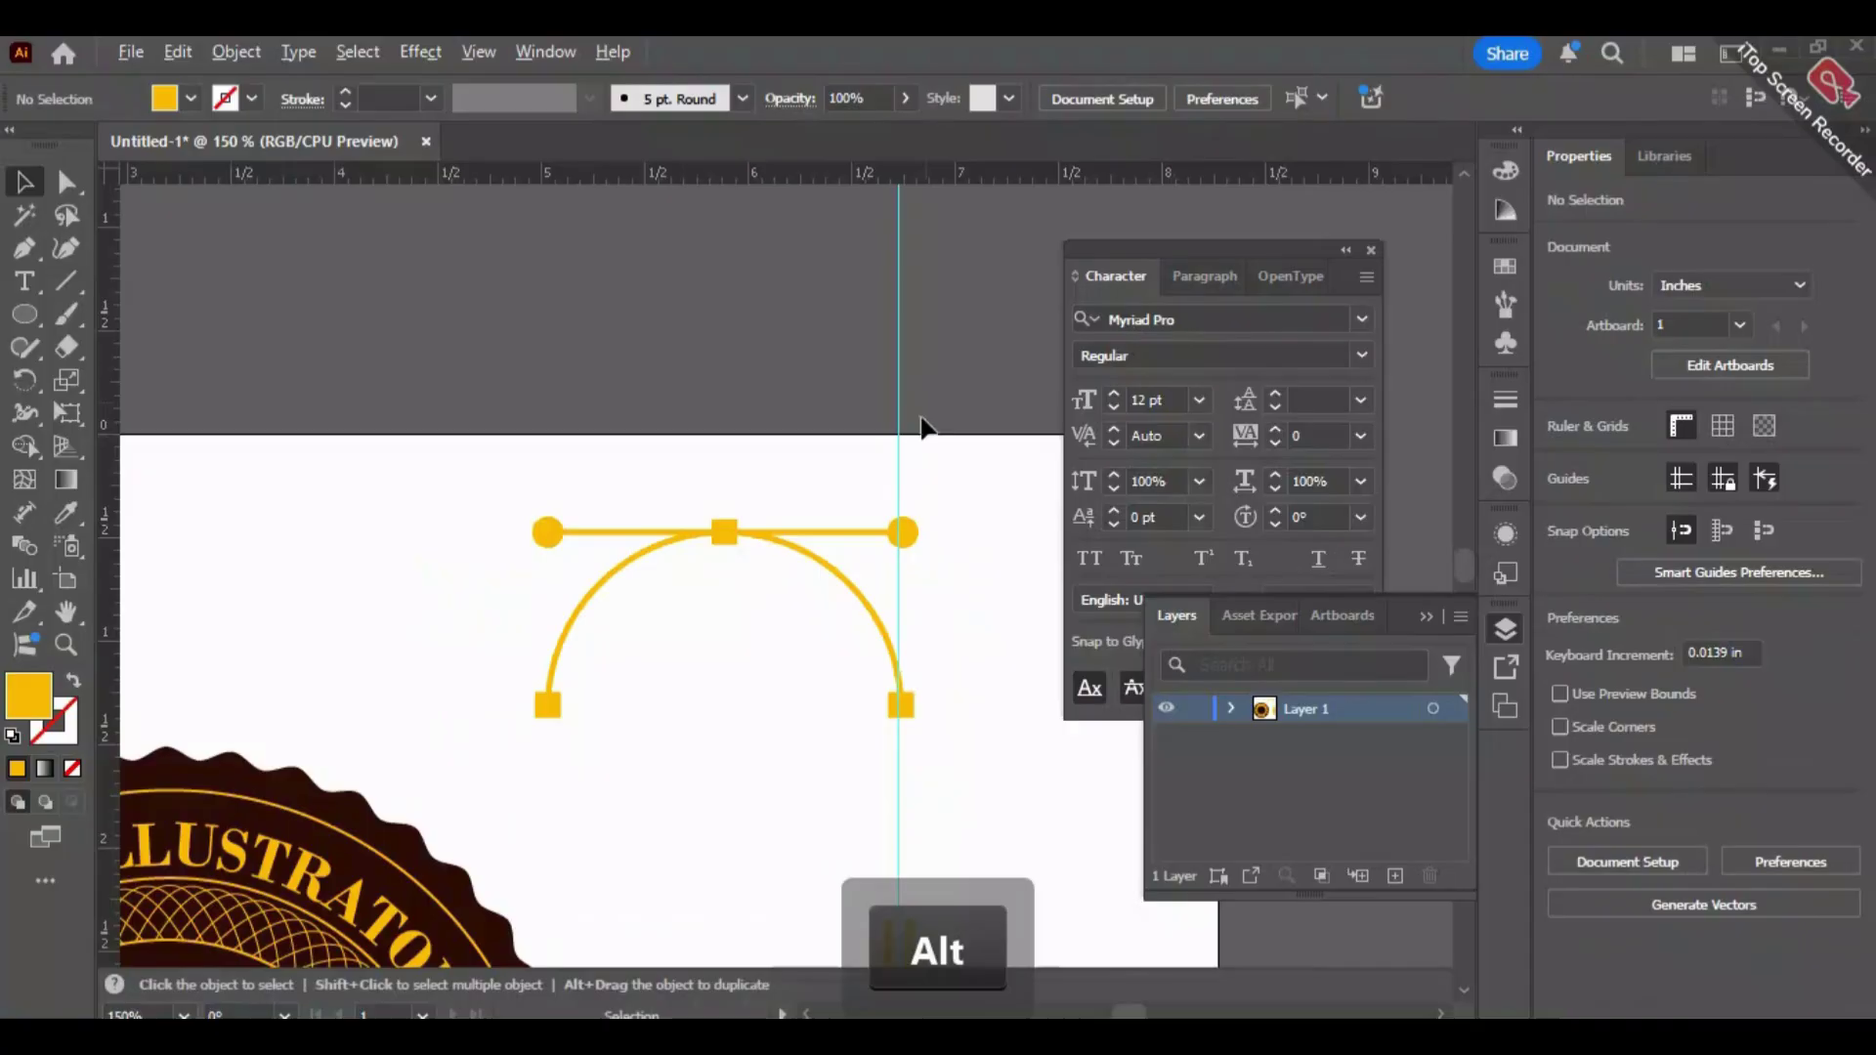
pyautogui.click(892, 533)
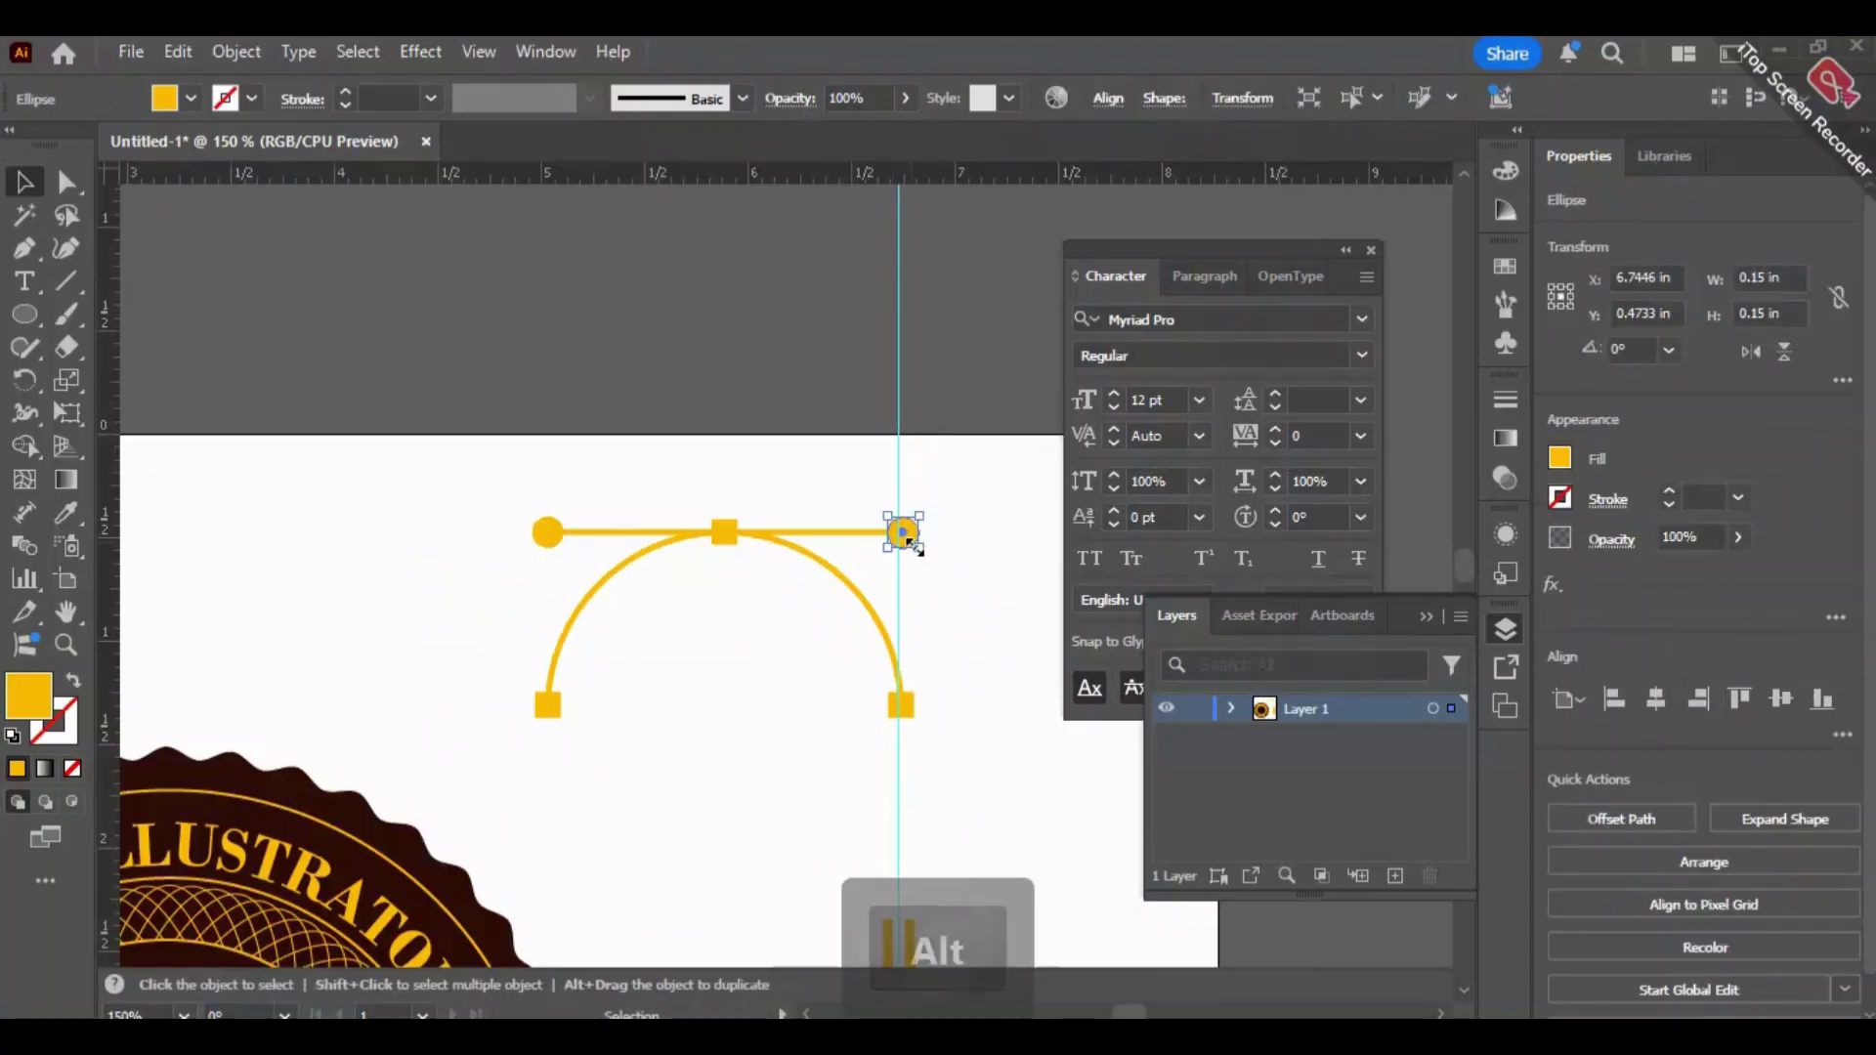
pyautogui.hotkey('ctrl', 'z')
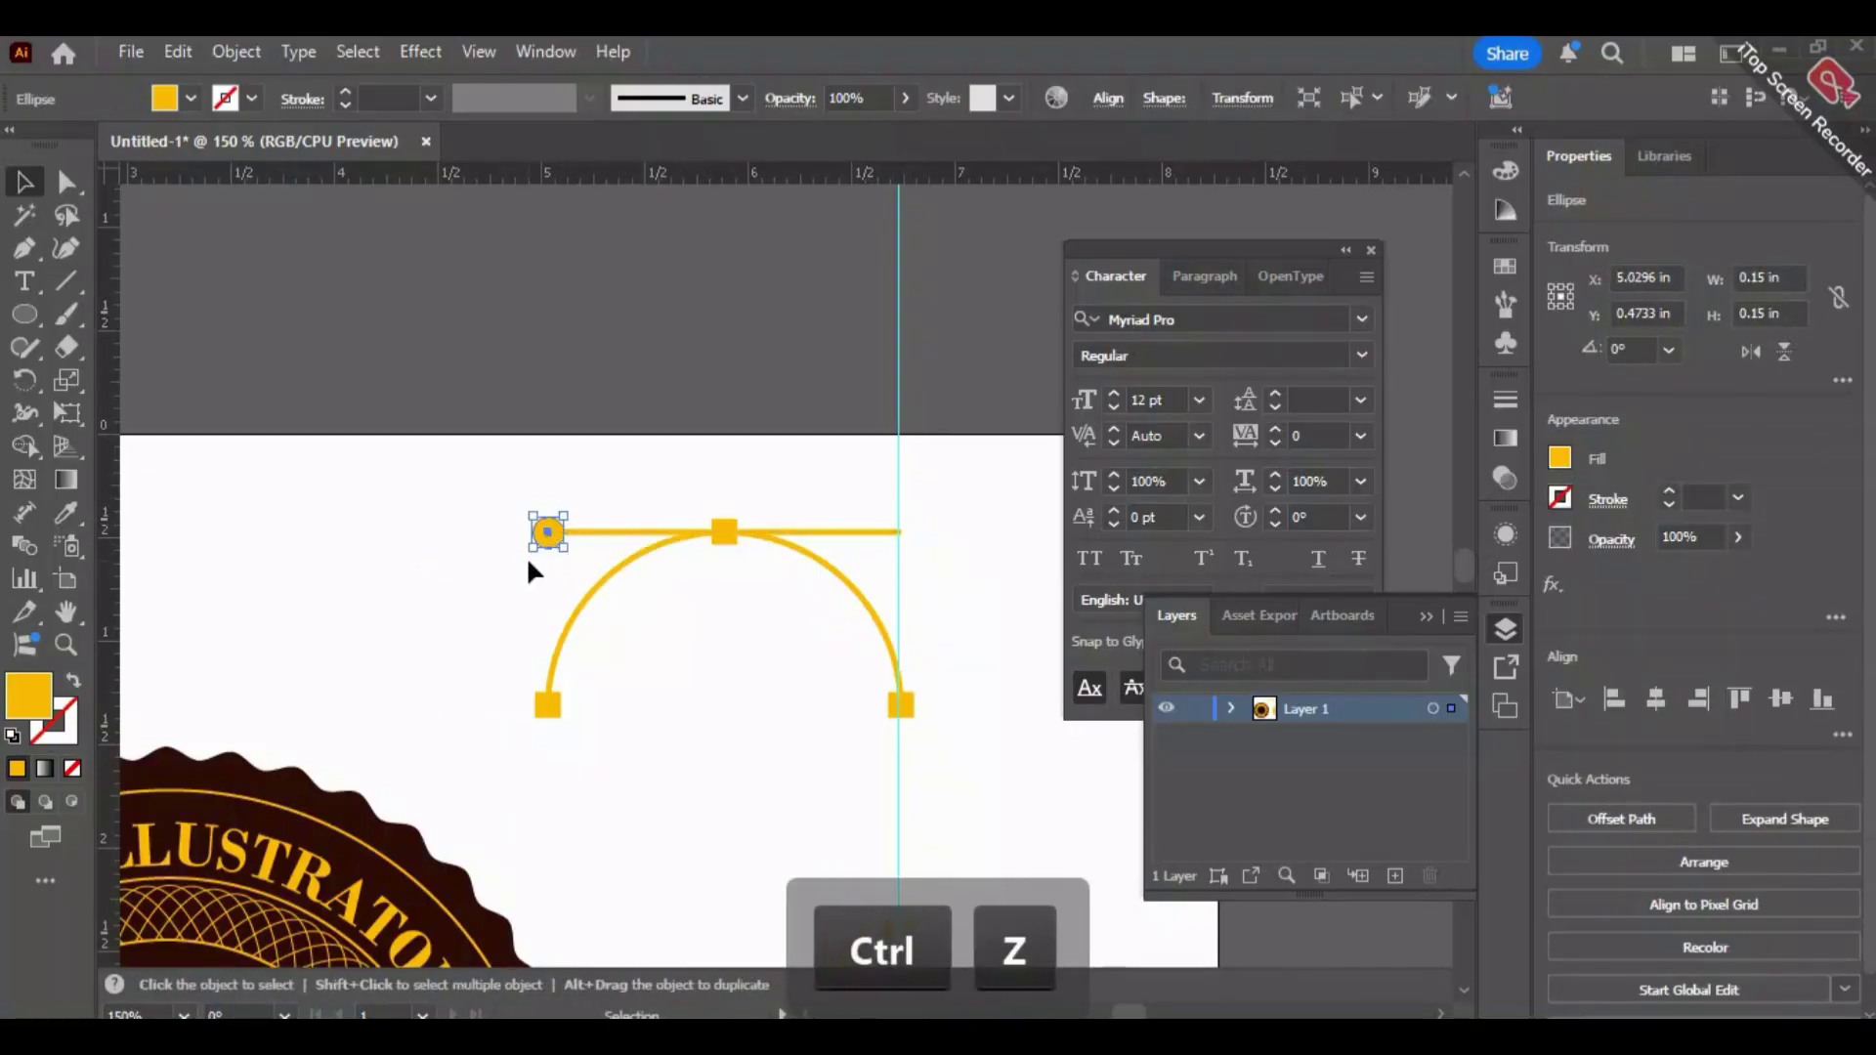
# Duplicate the small yellow circle and place the copy on the horizontal line's right endpoint.
pyautogui.moveTo(533, 552); pyautogui.dragTo(899, 533)
pyautogui.click(527, 608)
pyautogui.click(987, 641)
pyautogui.scroll(-3, 988, 641)
pyautogui.press('super')
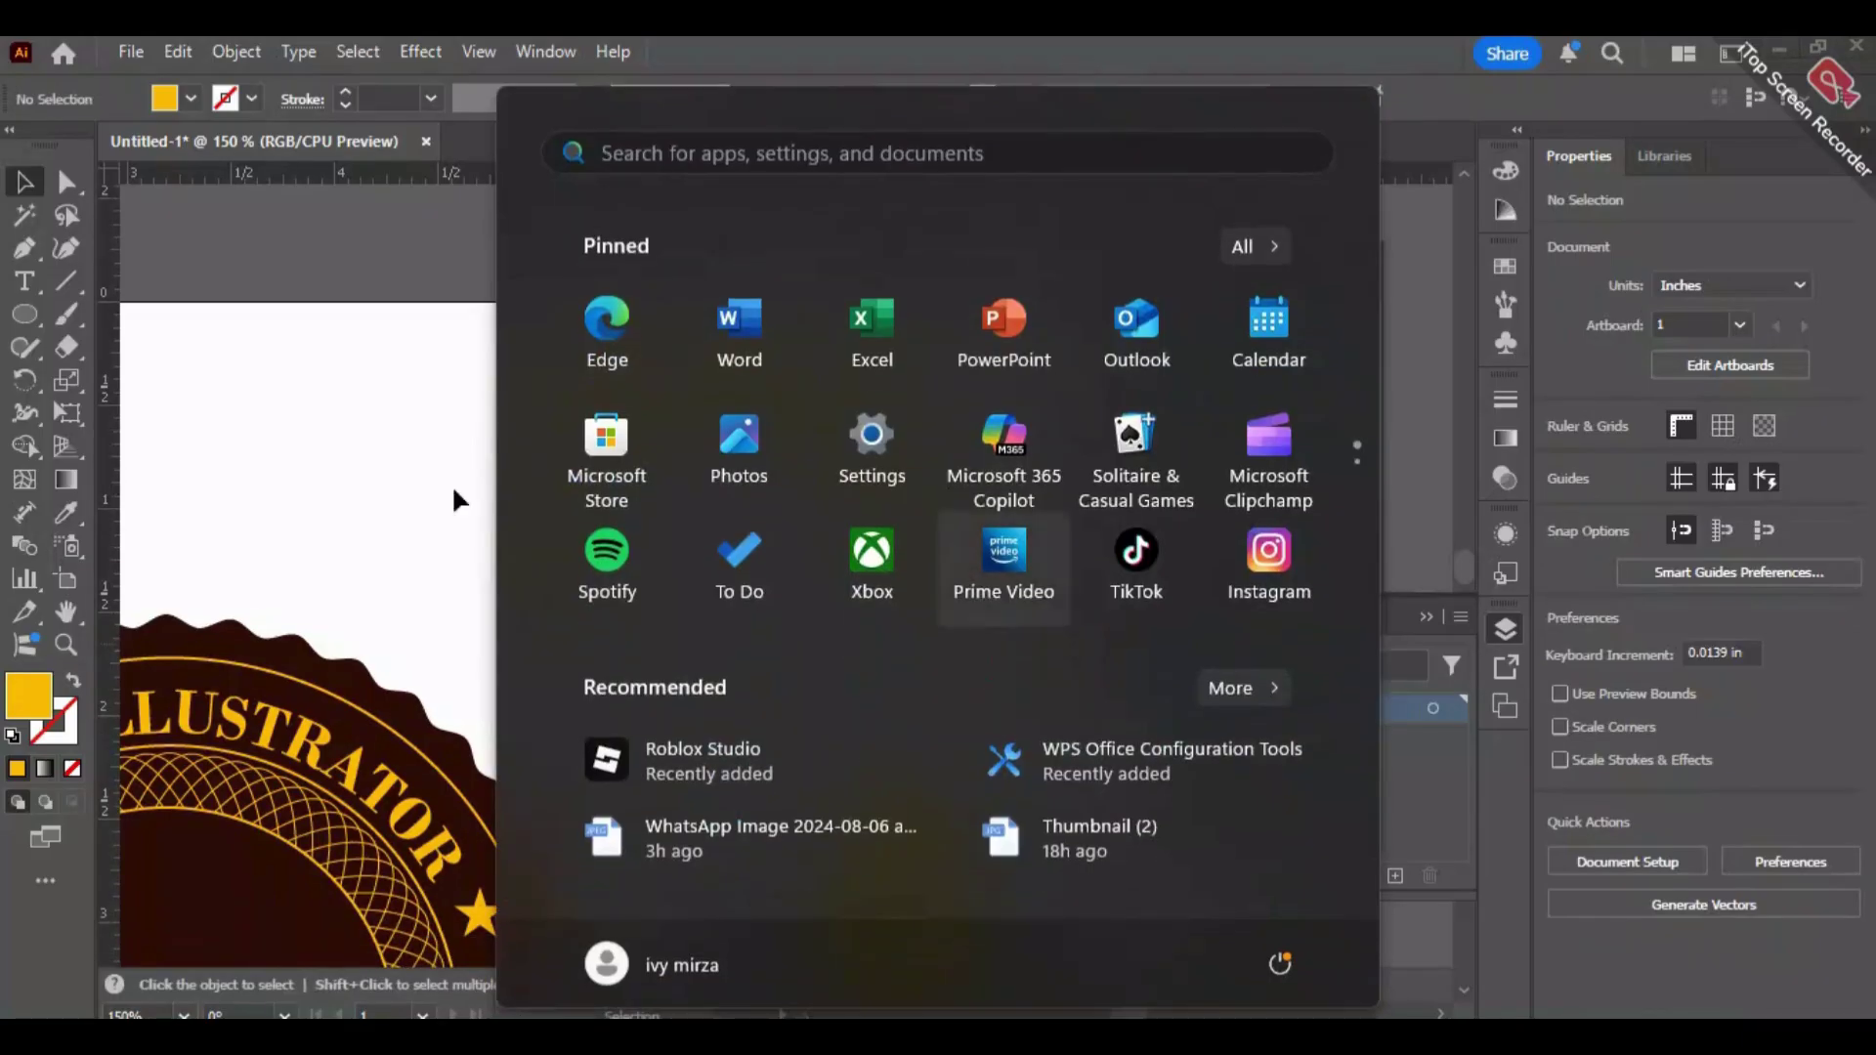
pyautogui.click(397, 485)
pyautogui.press('alt')
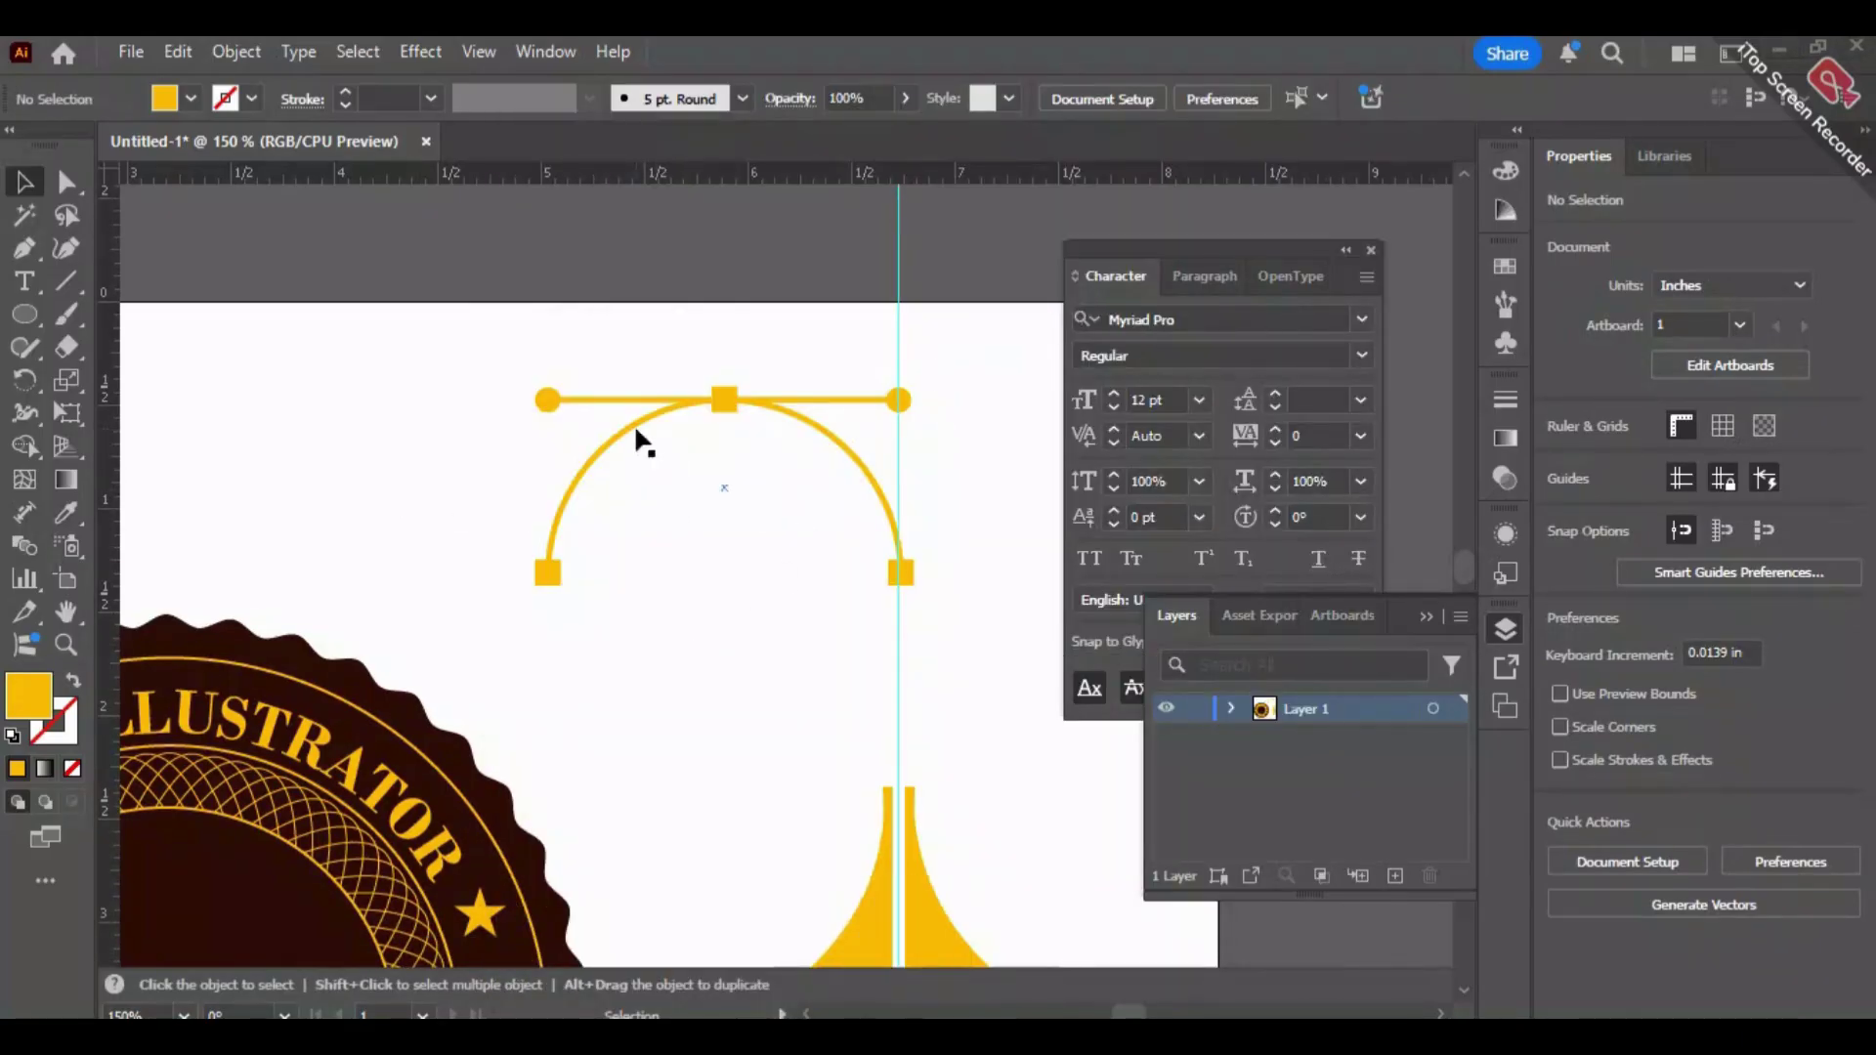
# Select the arc with its squares, handle line and circles, and move it over the pen nib's tip, centred on the vertical guide.
pyautogui.scroll(-1, 912, 528)
pyautogui.scroll(-2, 912, 529)
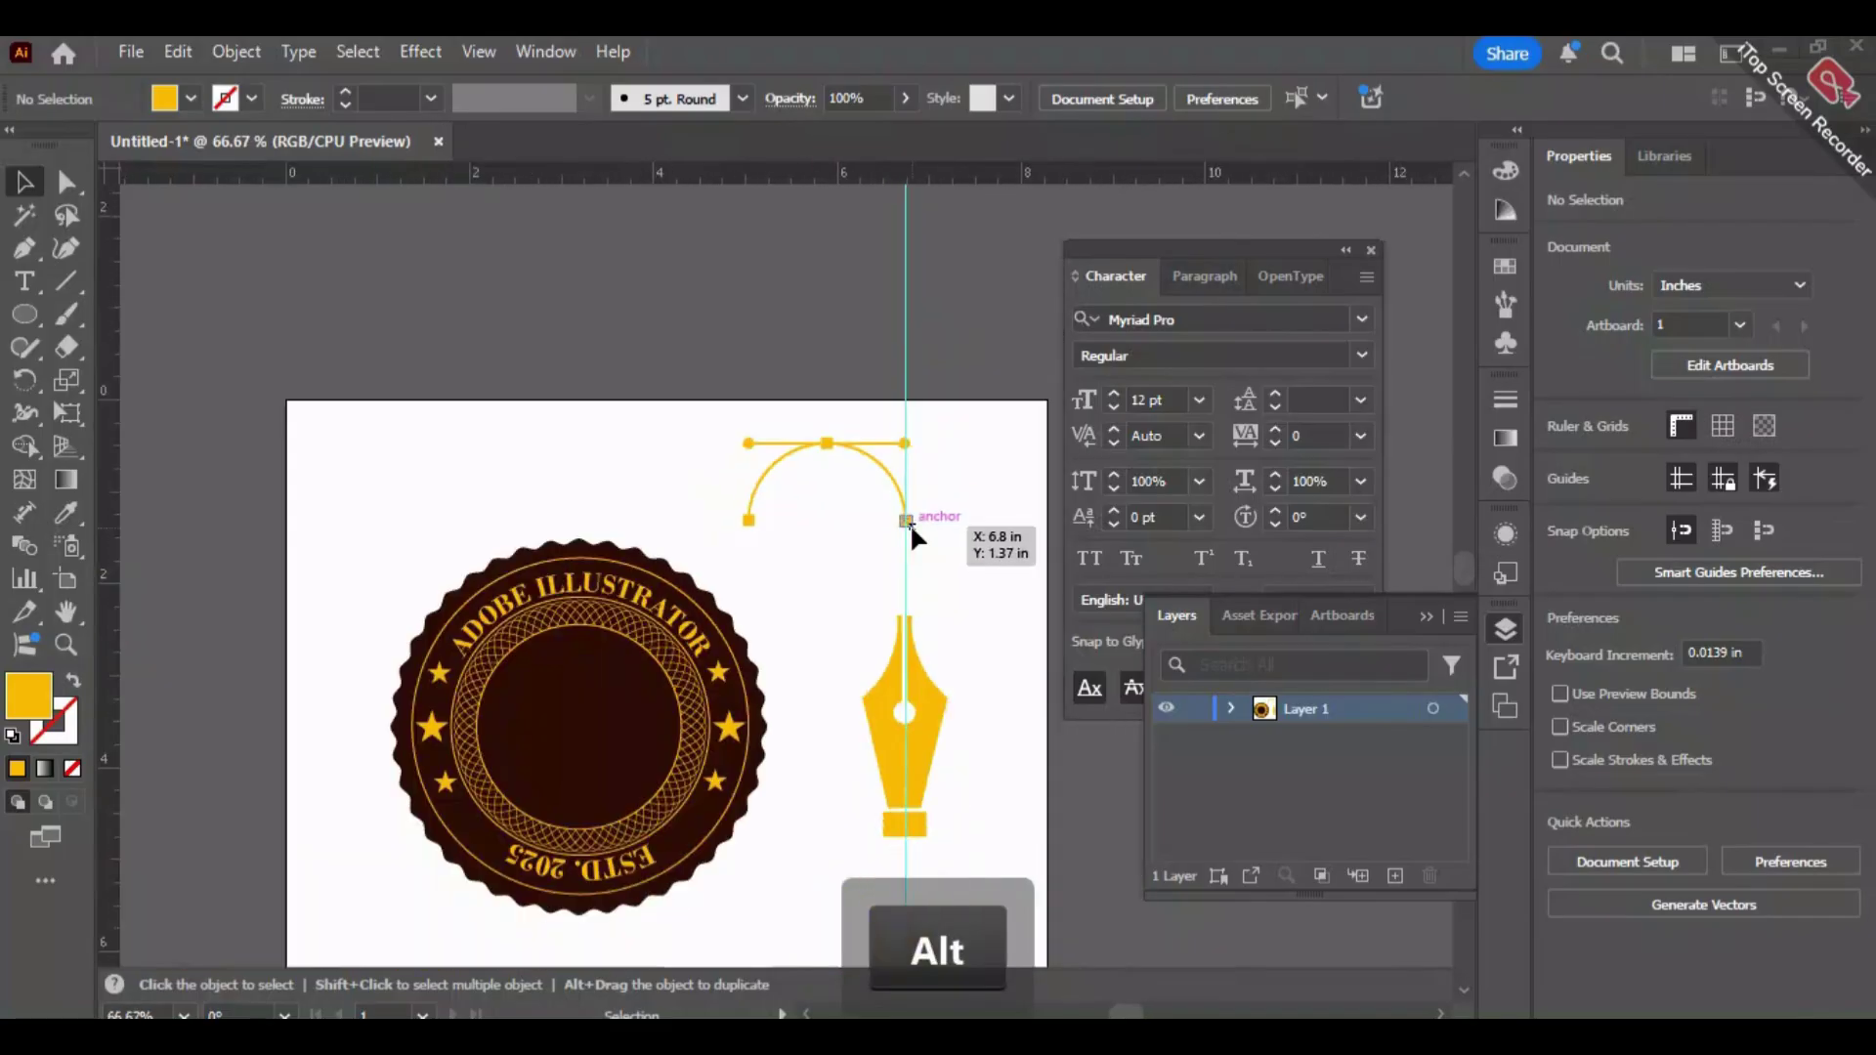
pyautogui.moveTo(942, 402); pyautogui.dragTo(735, 543)
pyautogui.moveTo(792, 476); pyautogui.dragTo(861, 589)
pyautogui.click(972, 477)
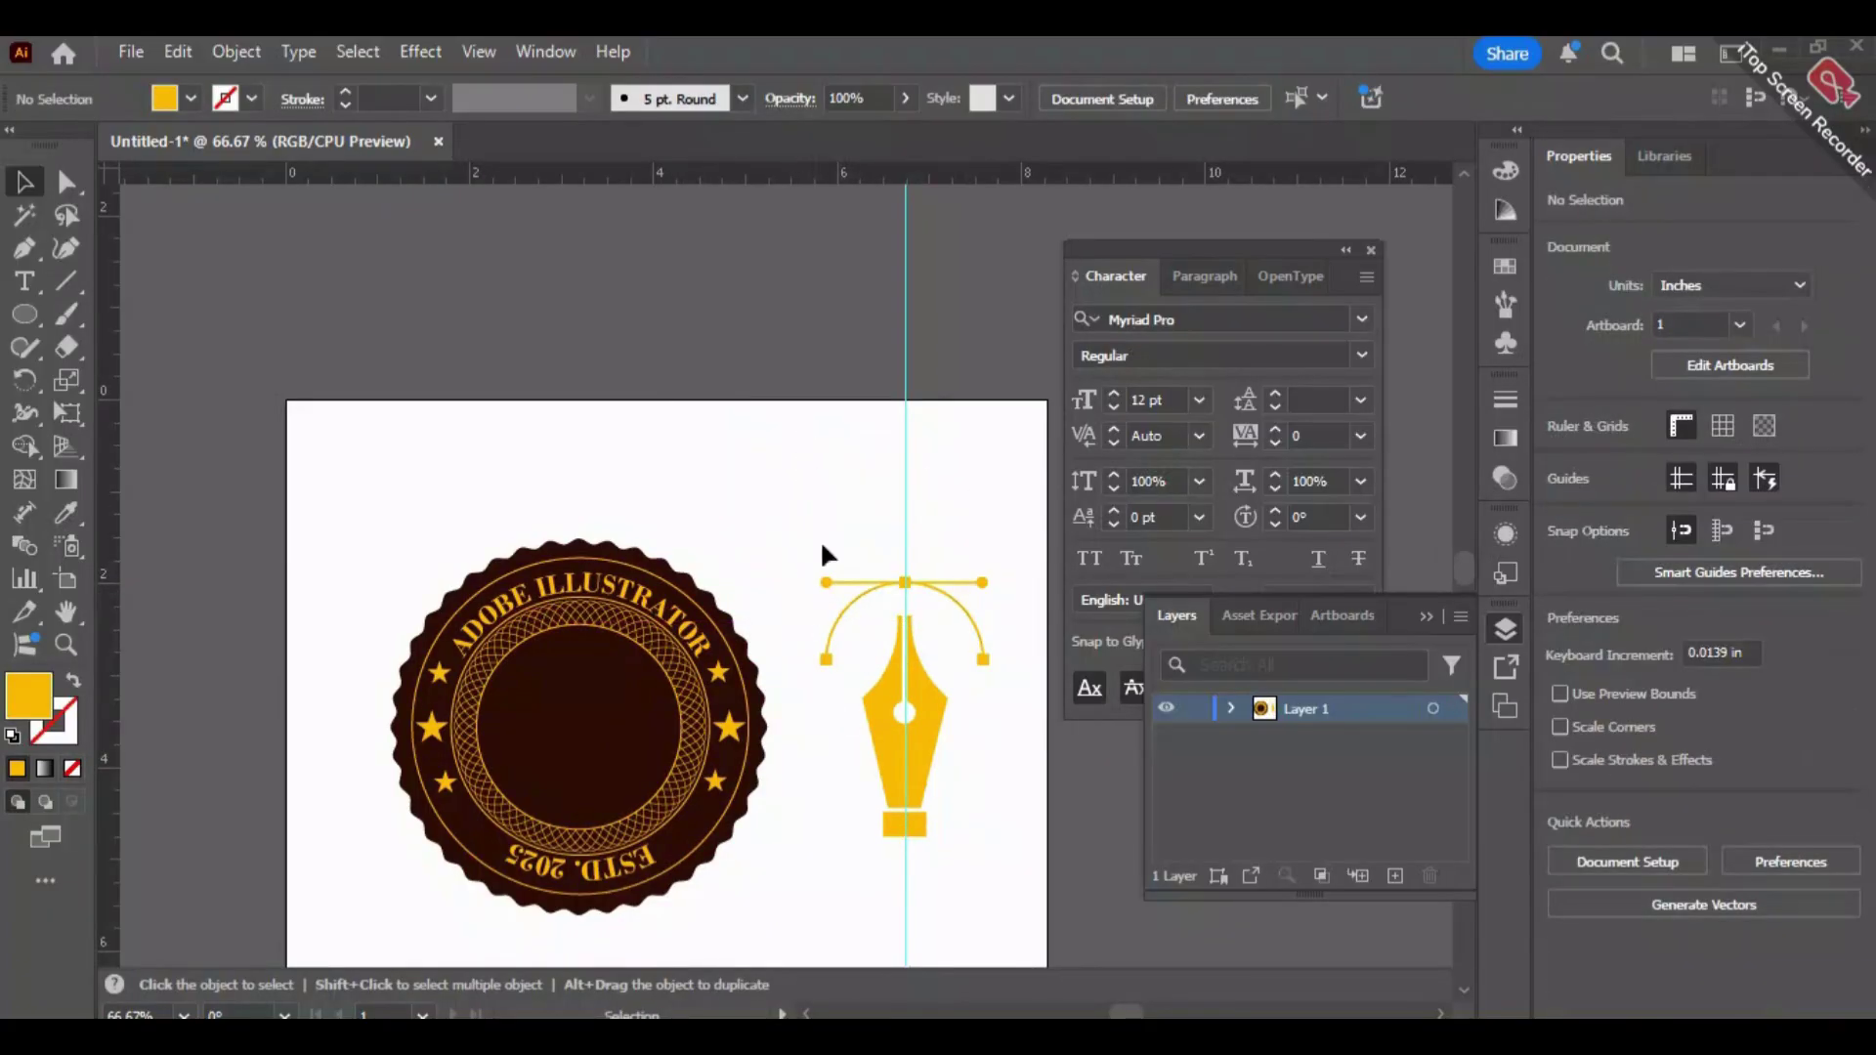
pyautogui.click(858, 584)
pyautogui.press('ctrl')
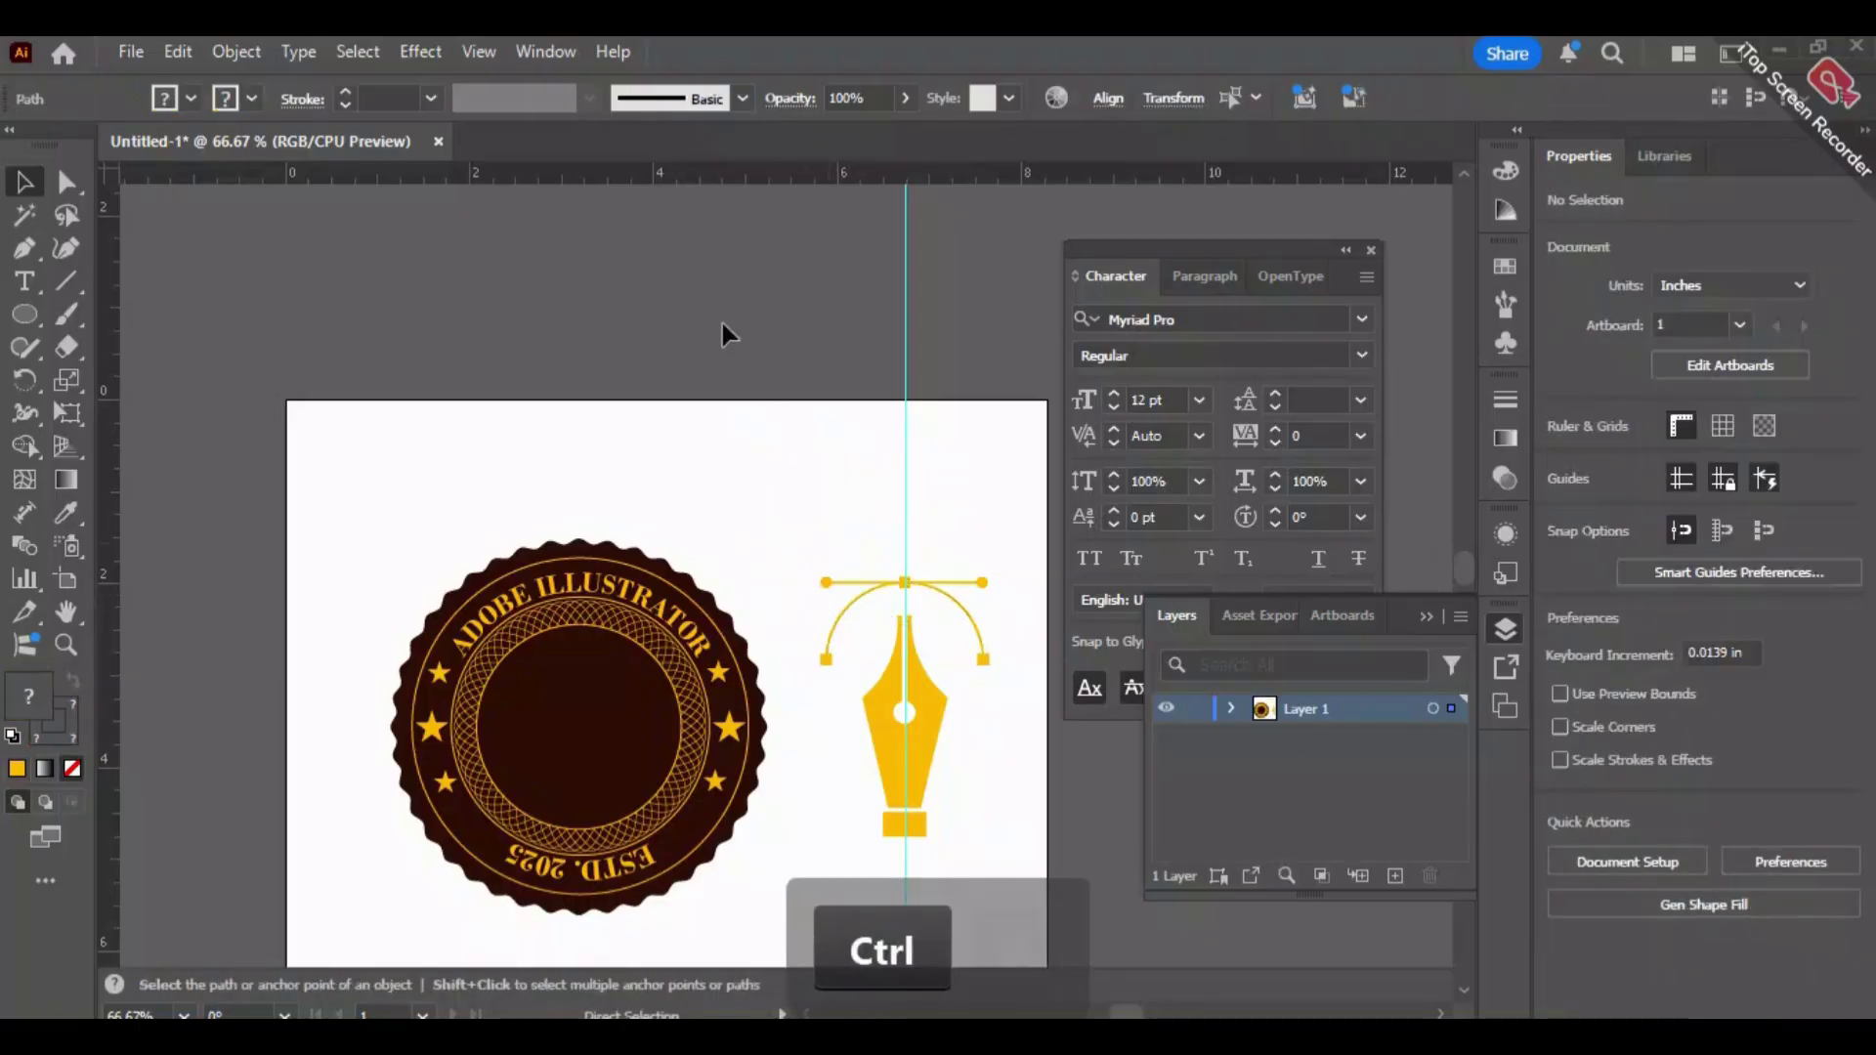
pyautogui.hotkey('ctrl', 'z')
pyautogui.moveTo(807, 471); pyautogui.dragTo(944, 584)
# Select the whole pen-nib emblem with its arc, scale it down to about 1.19 × 1.81 in, and place it in the badge's centre.
pyautogui.moveTo(860, 445); pyautogui.dragTo(802, 848)
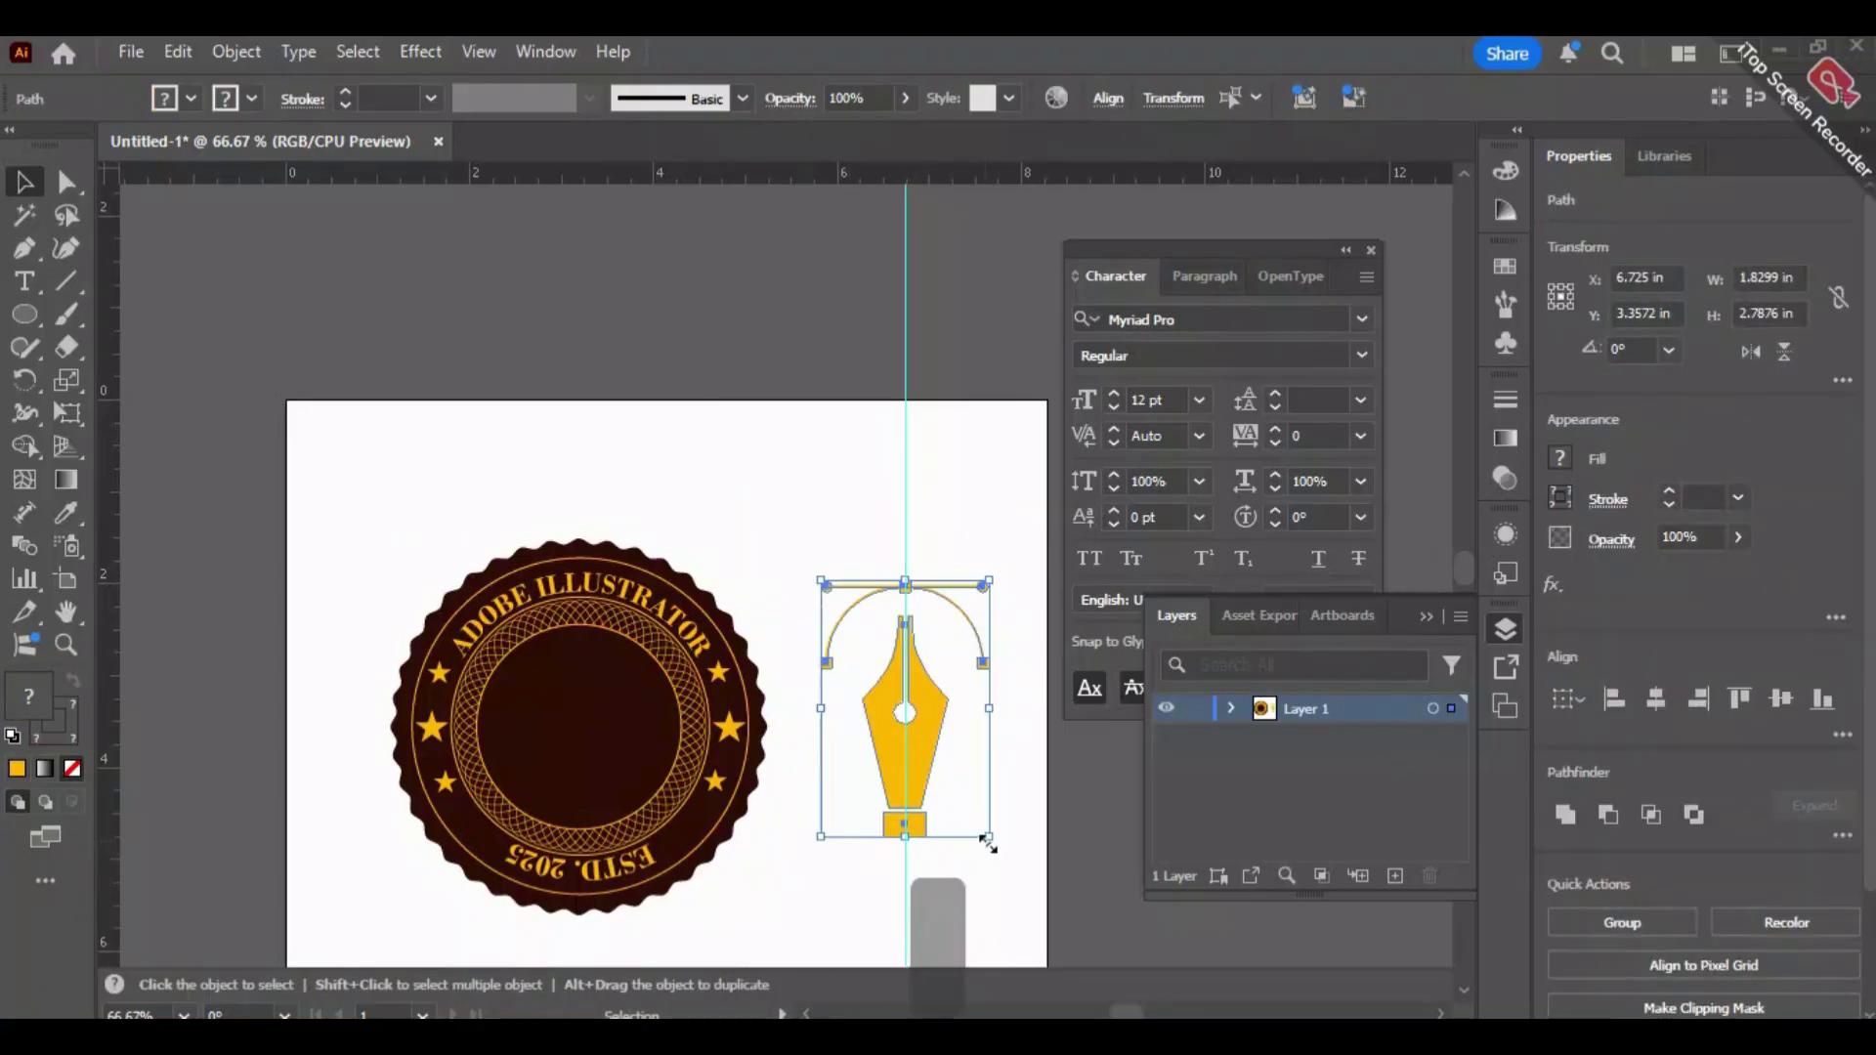
pyautogui.moveTo(988, 840); pyautogui.dragTo(930, 746)
pyautogui.moveTo(895, 649); pyautogui.dragTo(598, 744)
pyautogui.click(846, 807)
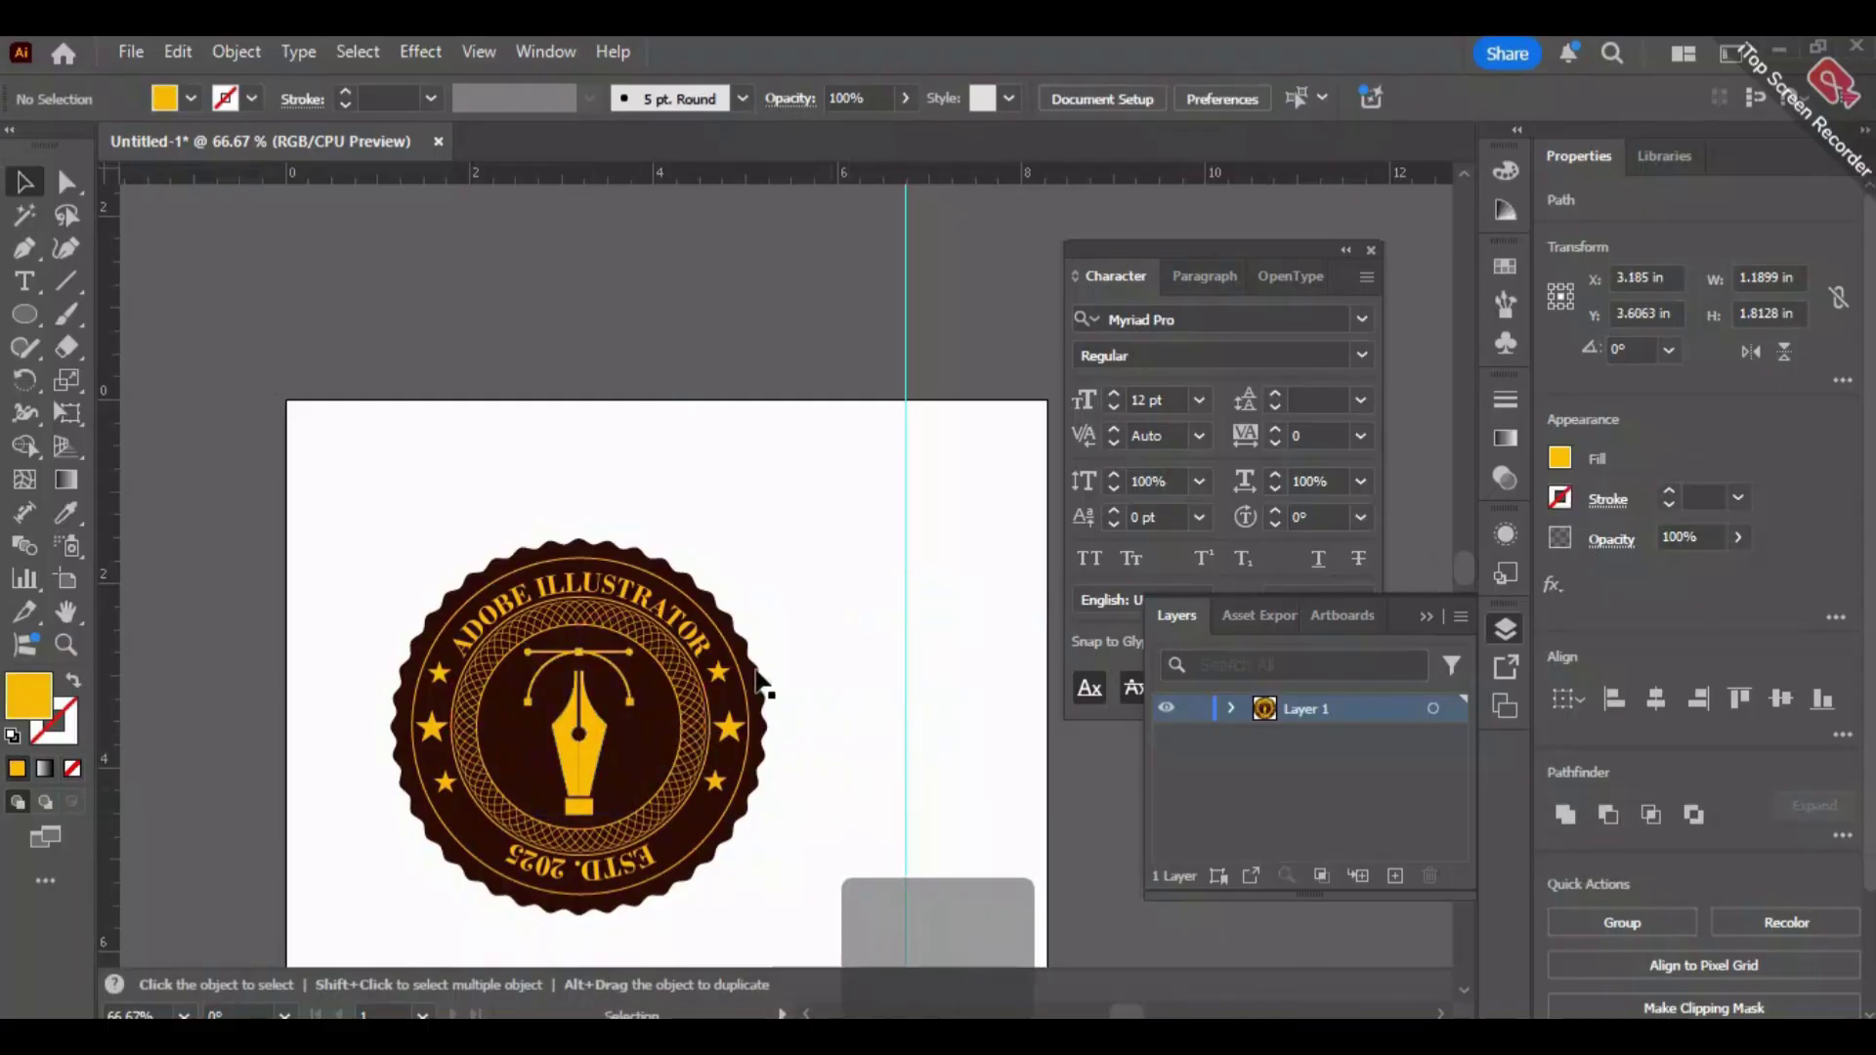
pyautogui.scroll(1, 812, 603)
pyautogui.press('space')
pyautogui.moveTo(850, 506); pyautogui.dragTo(981, 336)
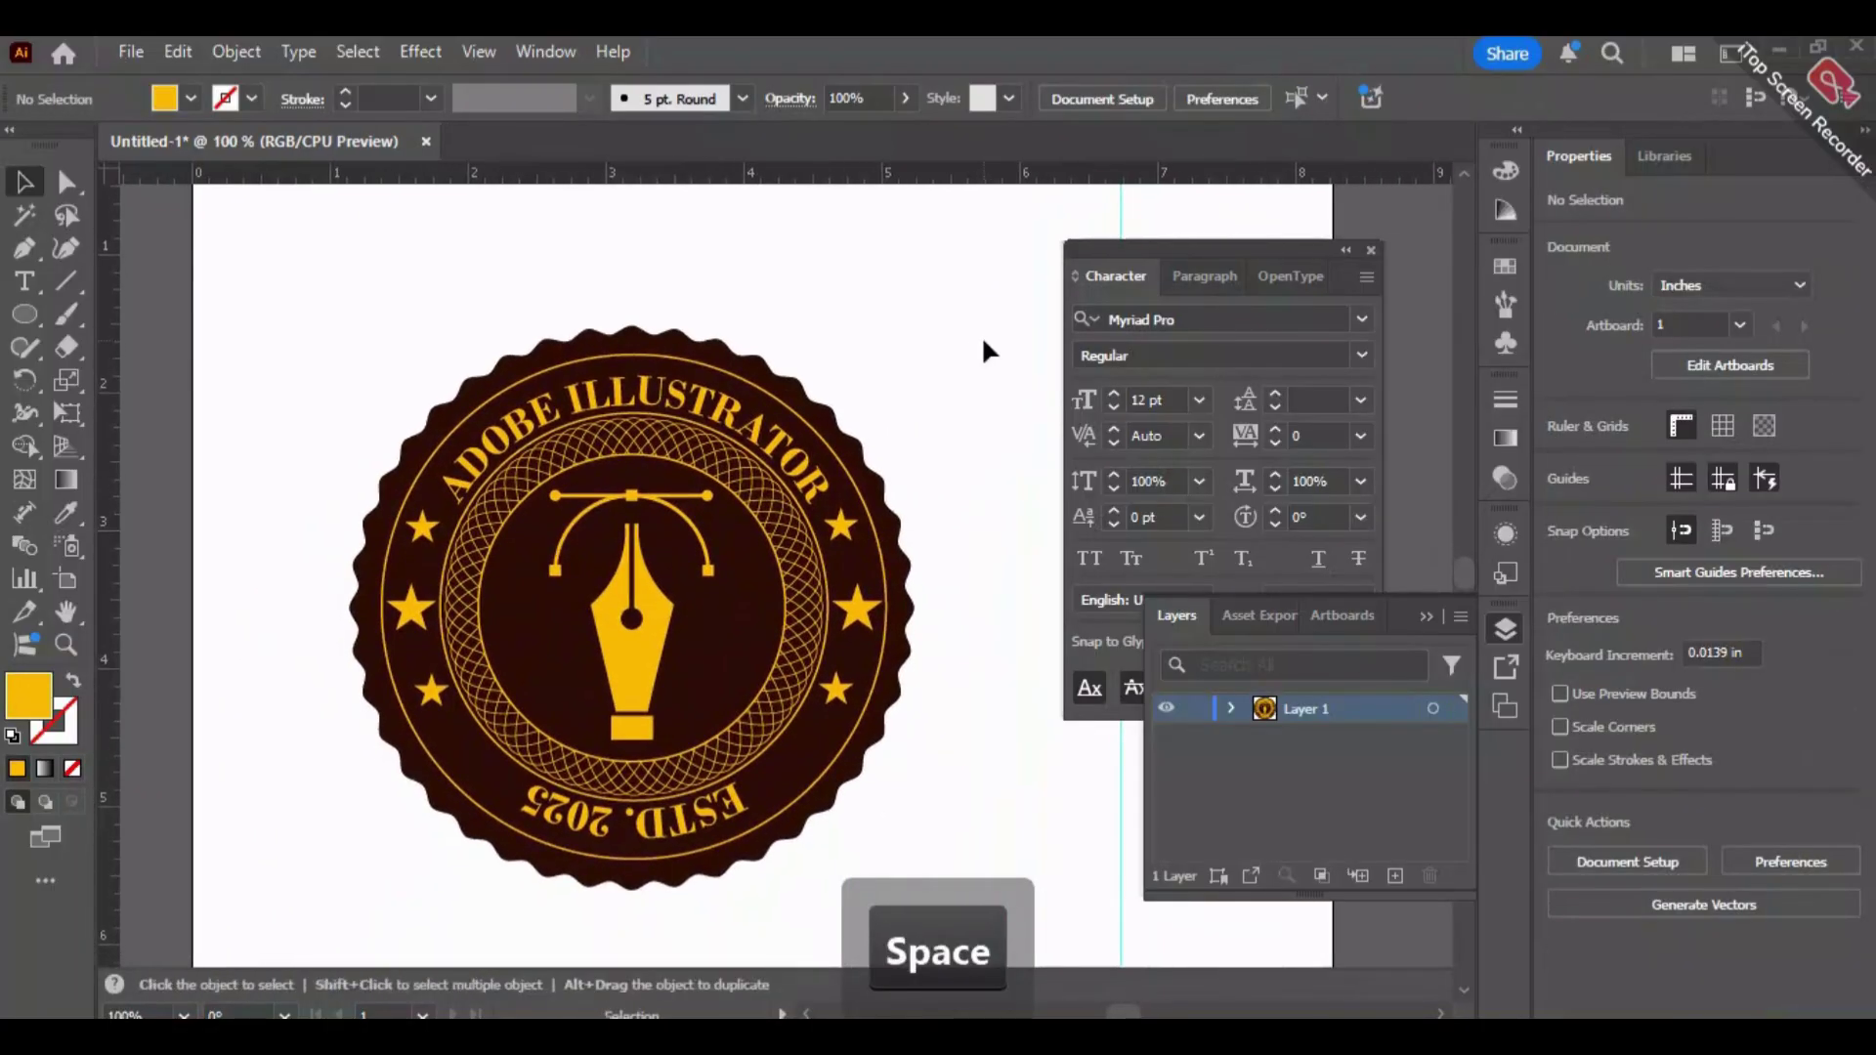